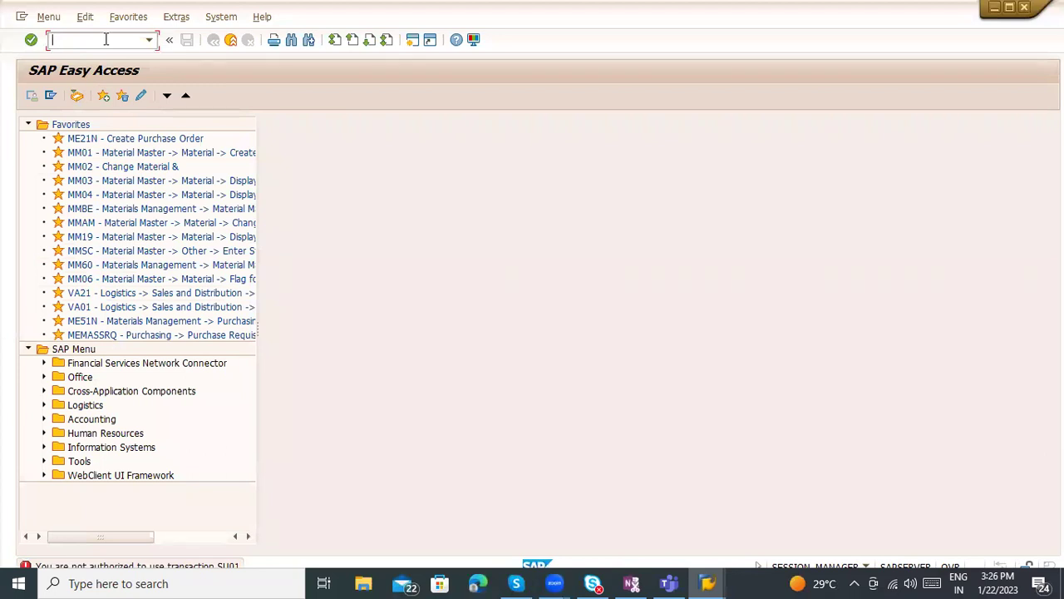
# Step: Try to run the user maintenance transactions SU01 and SU01D
pyautogui.write('s')
pyautogui.press('BackSpace')
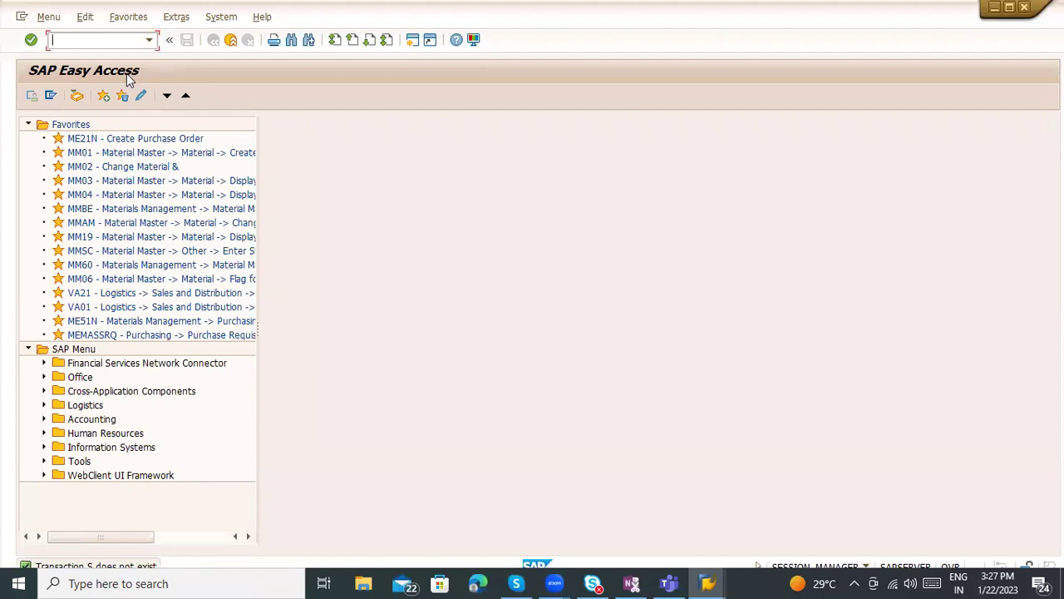
pyautogui.write('su01')
pyautogui.press('Return')
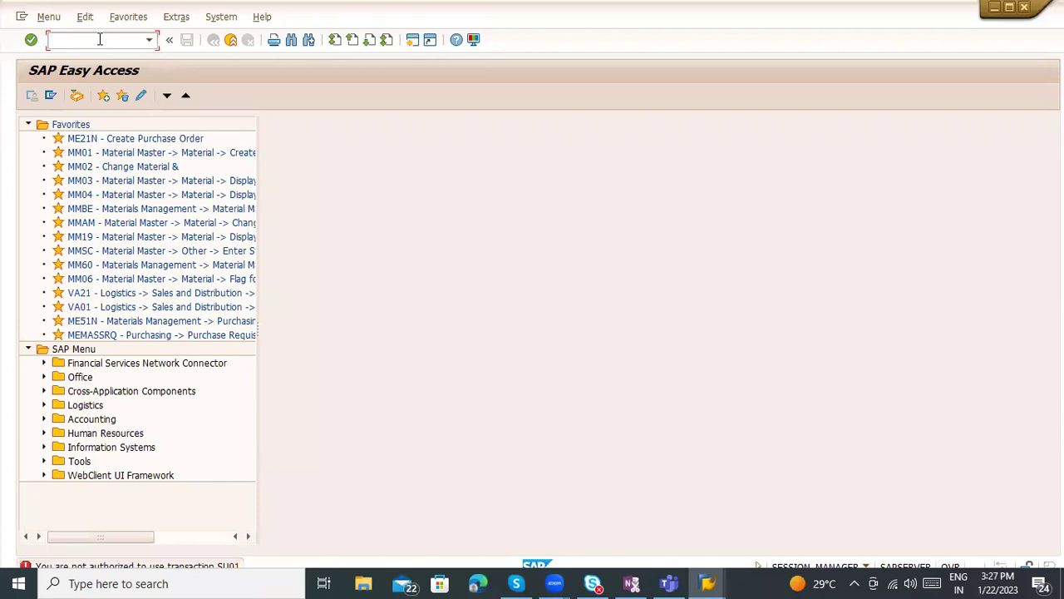
pyautogui.write('su01d')
pyautogui.press('Return')
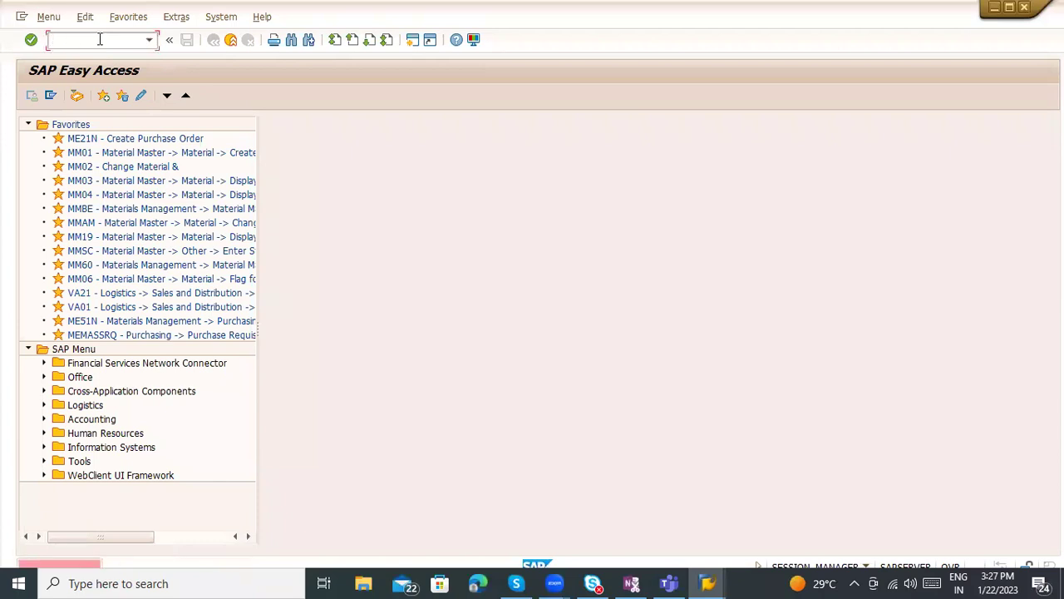
# Step: Run transaction SU3 to maintain the own user profile
pyautogui.write('su1')
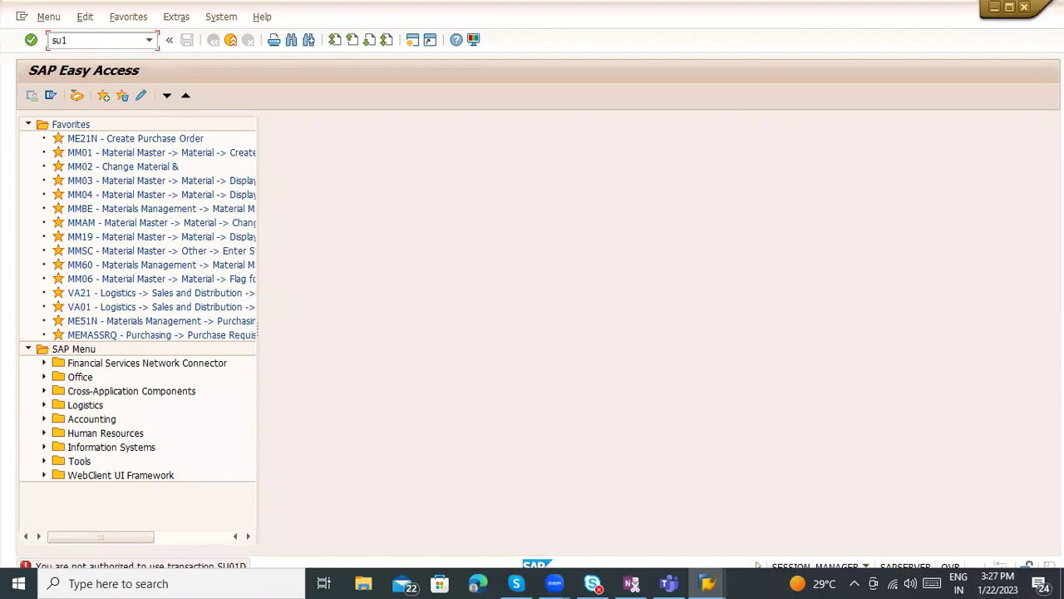
pyautogui.press('BackSpace')
pyautogui.write('3')
pyautogui.press('Return')
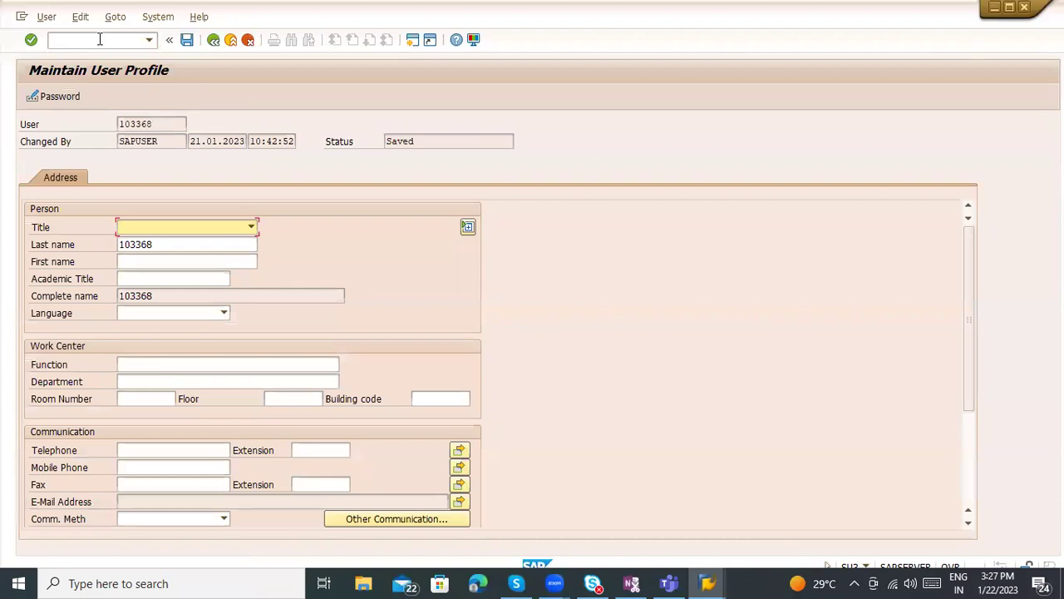
# Step: Examine the user profile's last-changed user, date and time and its address, communication and company sections, and return to SAP Easy Access
pyautogui.click(160, 140)
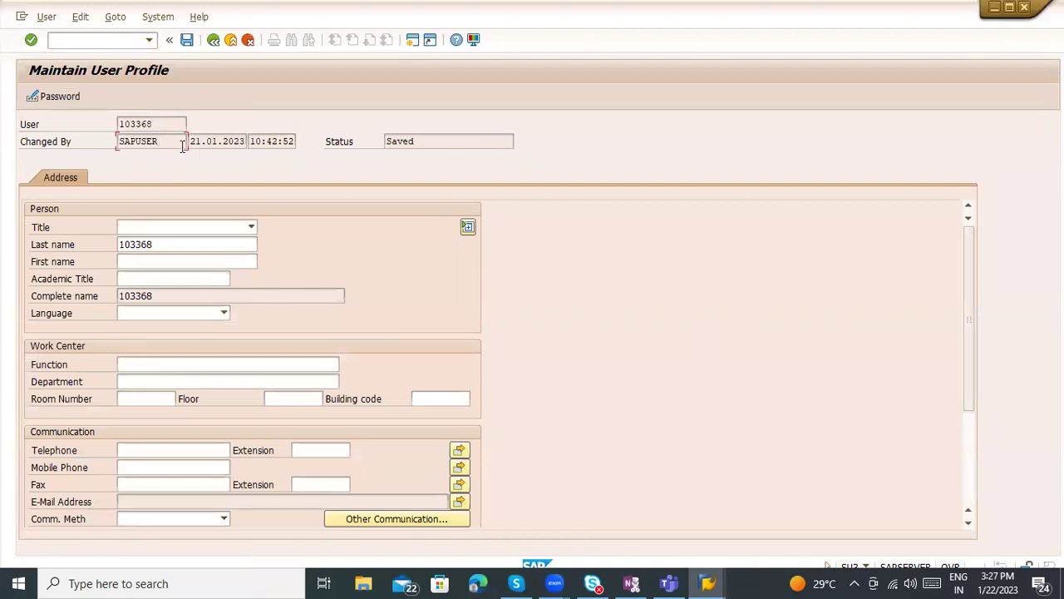
pyautogui.click(200, 143)
pyautogui.click(289, 141)
pyautogui.click(971, 478)
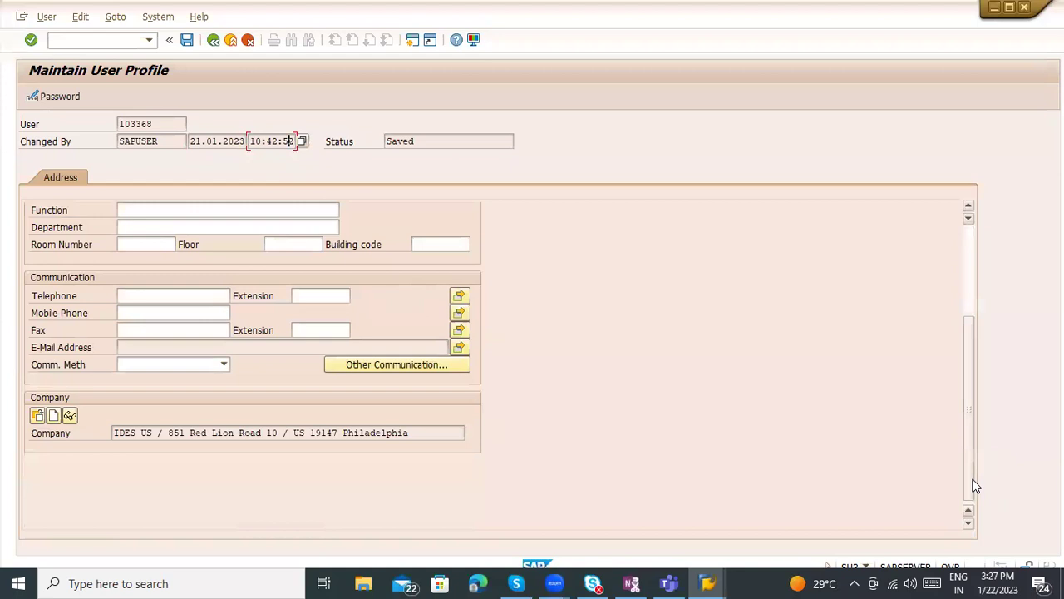
pyautogui.moveTo(973, 486); pyautogui.dragTo(974, 370)
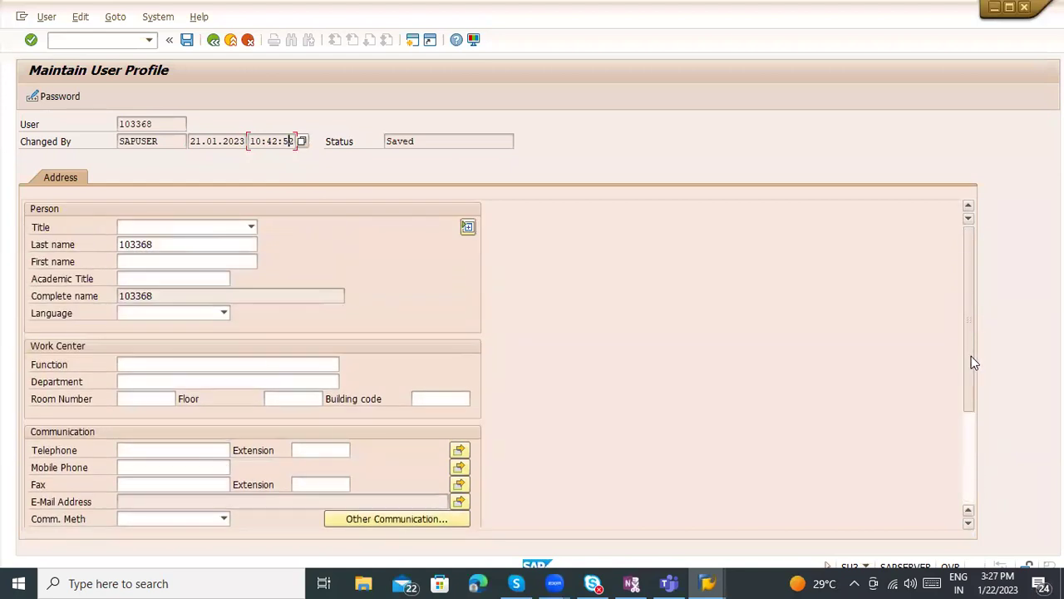
pyautogui.scroll(-1, 971, 366)
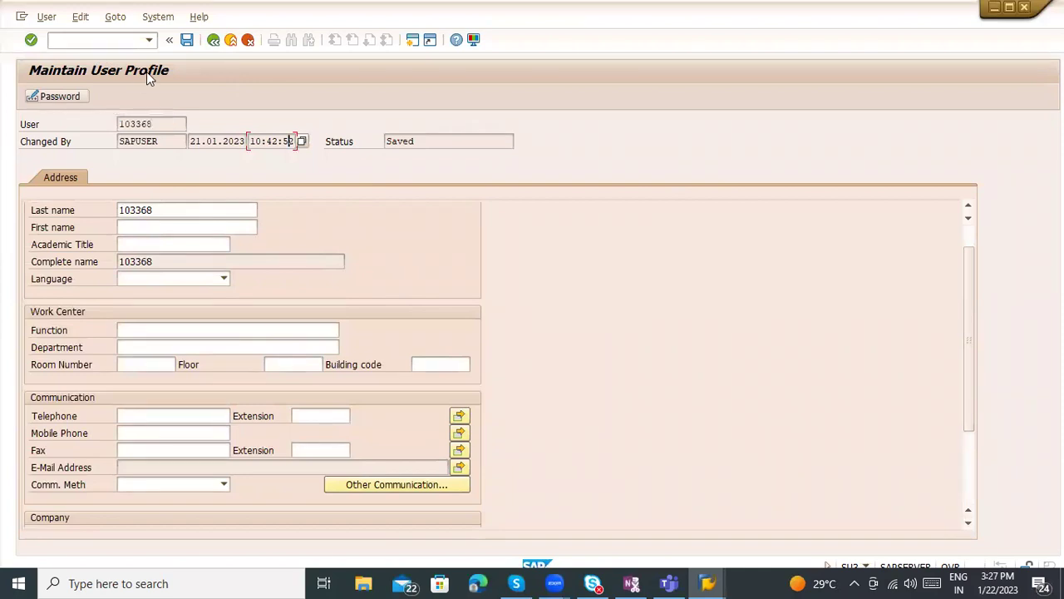
pyautogui.click(212, 40)
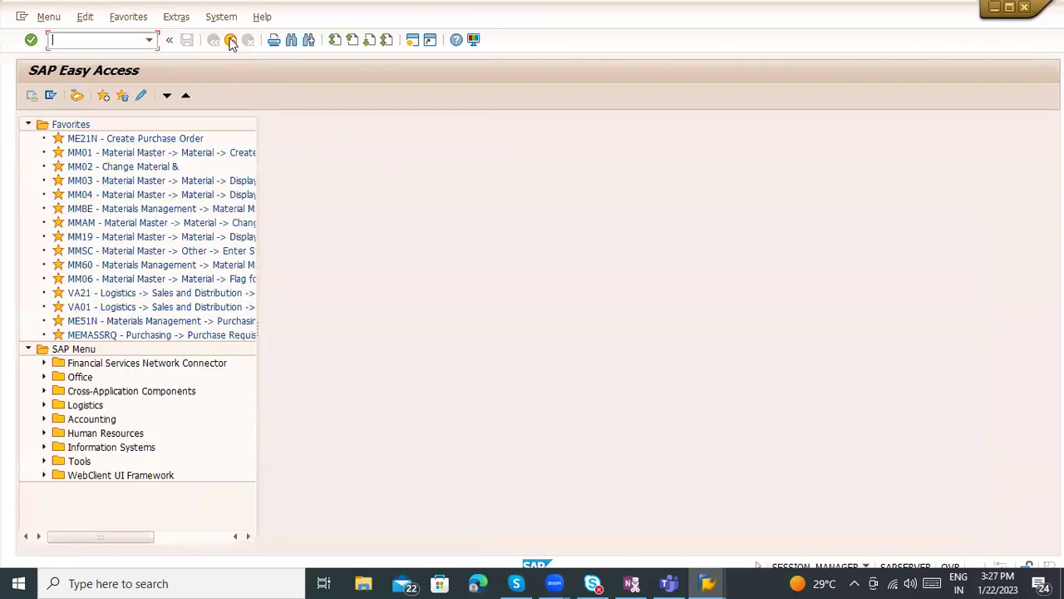
# Step: Log off and log back on to the same SAP ECC connection, entering the user ID and account password
pyautogui.click(230, 41)
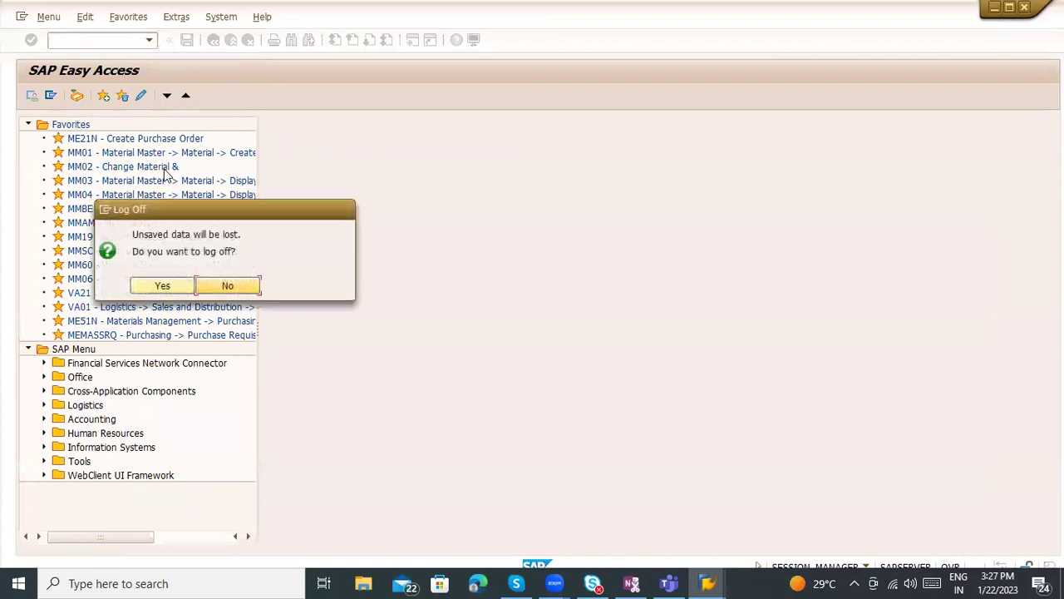
pyautogui.click(176, 283)
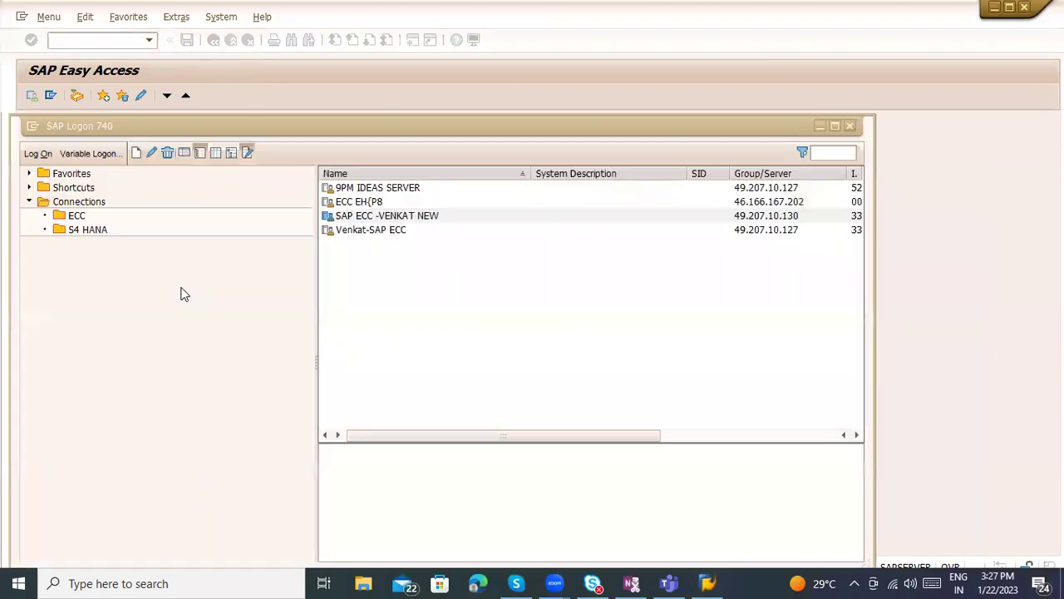
pyautogui.doubleClick(372, 217)
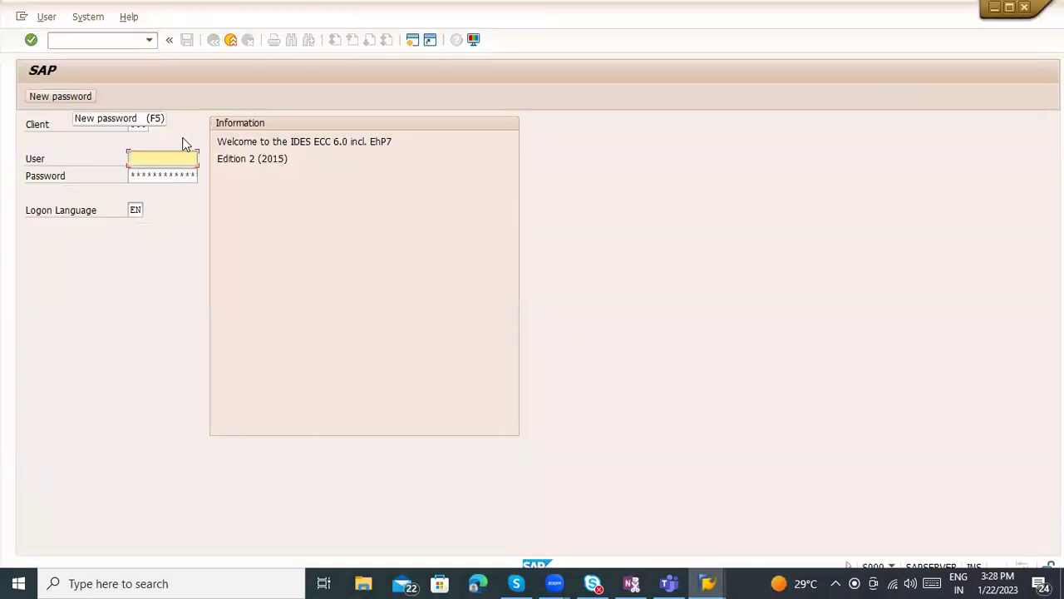
pyautogui.click(137, 158)
pyautogui.click(153, 172)
pyautogui.press('Tab')
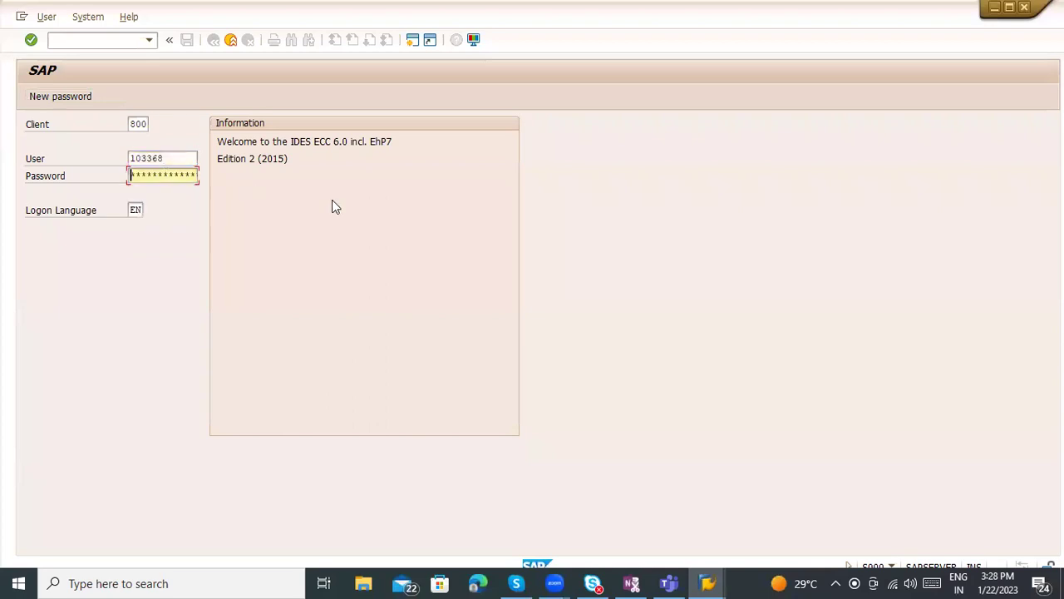
pyautogui.write('******')
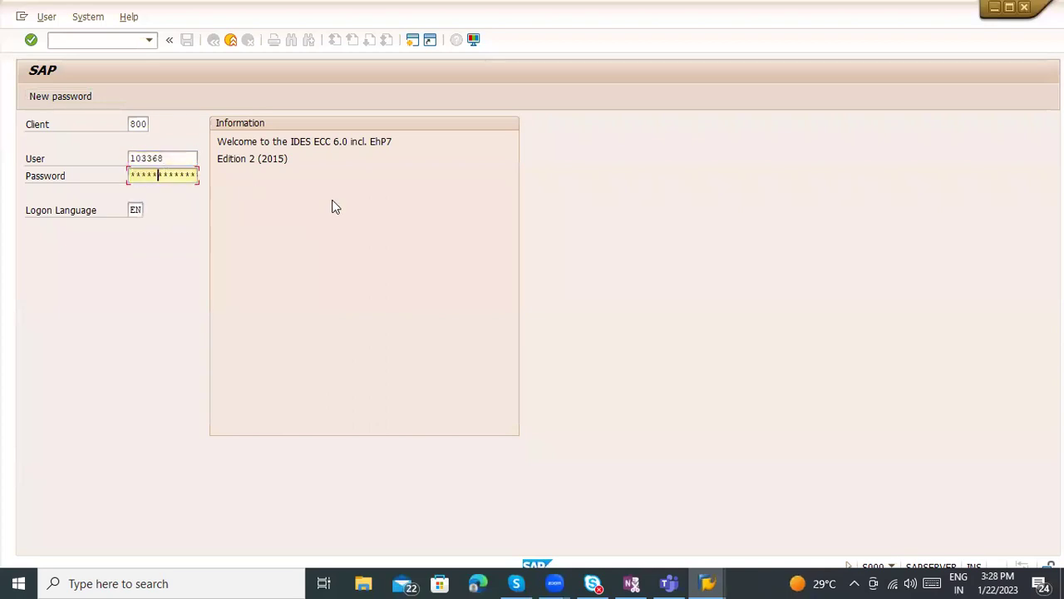
pyautogui.press('Return')
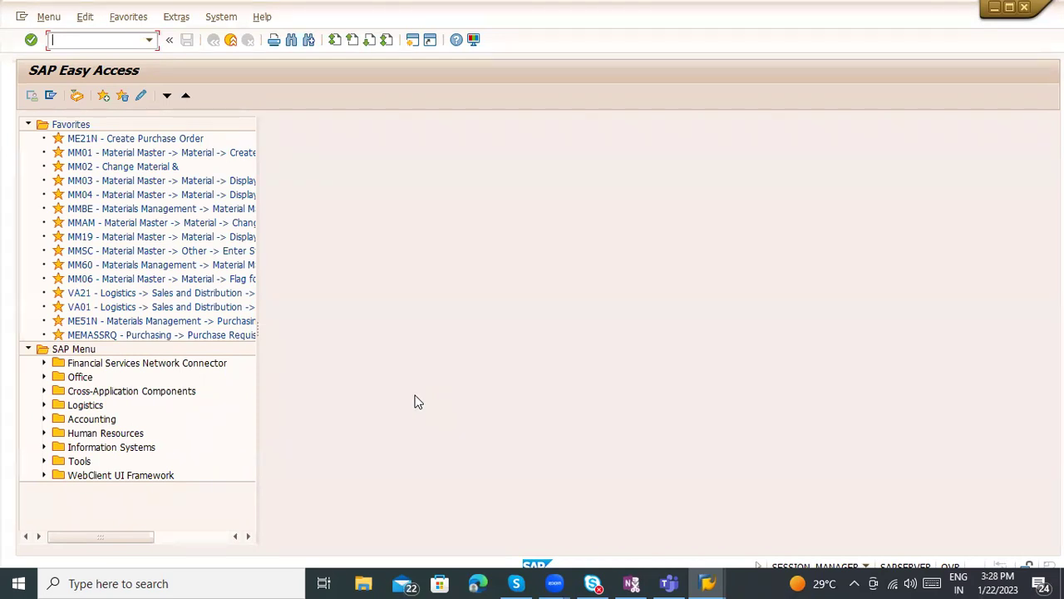
# Step: Switch to Word 2013 and create a blank document after dismissing the Office activation wizard
pyautogui.click(357, 392)
pyautogui.press('super')
pyautogui.write('Word')
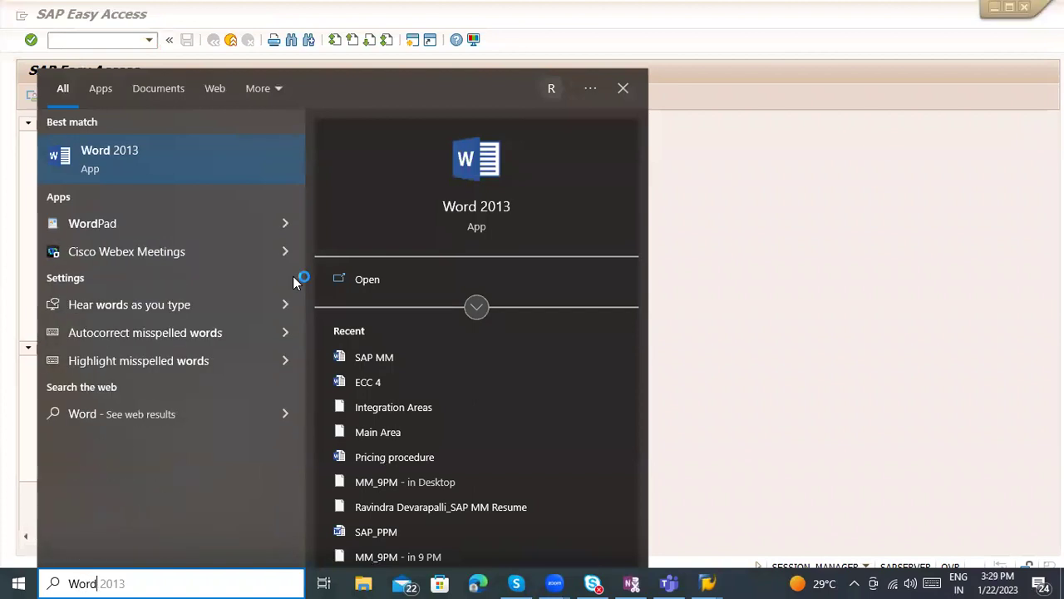
pyautogui.press('Return')
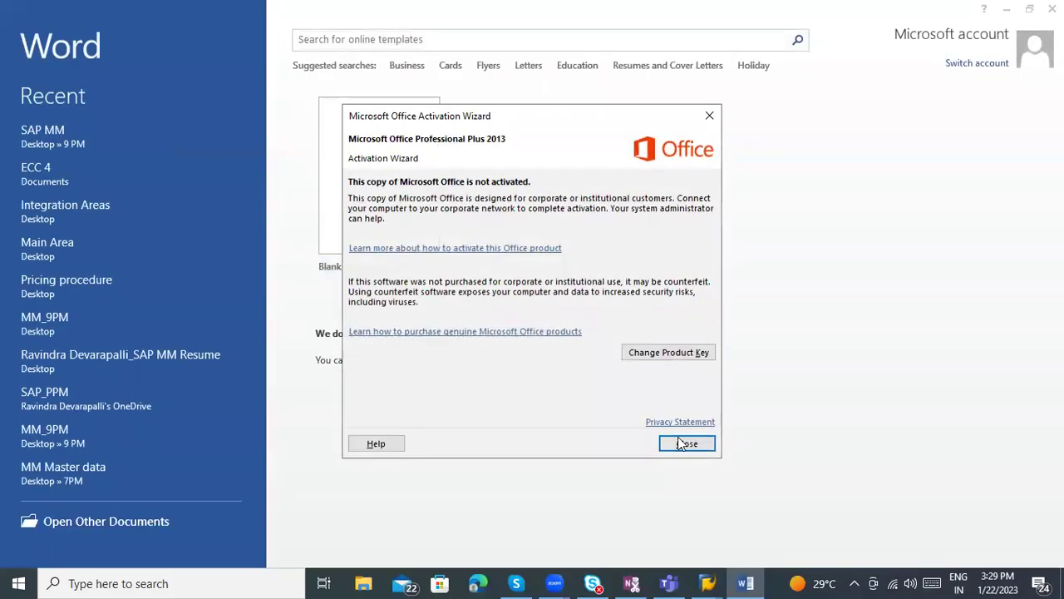
pyautogui.click(687, 443)
pyautogui.click(366, 219)
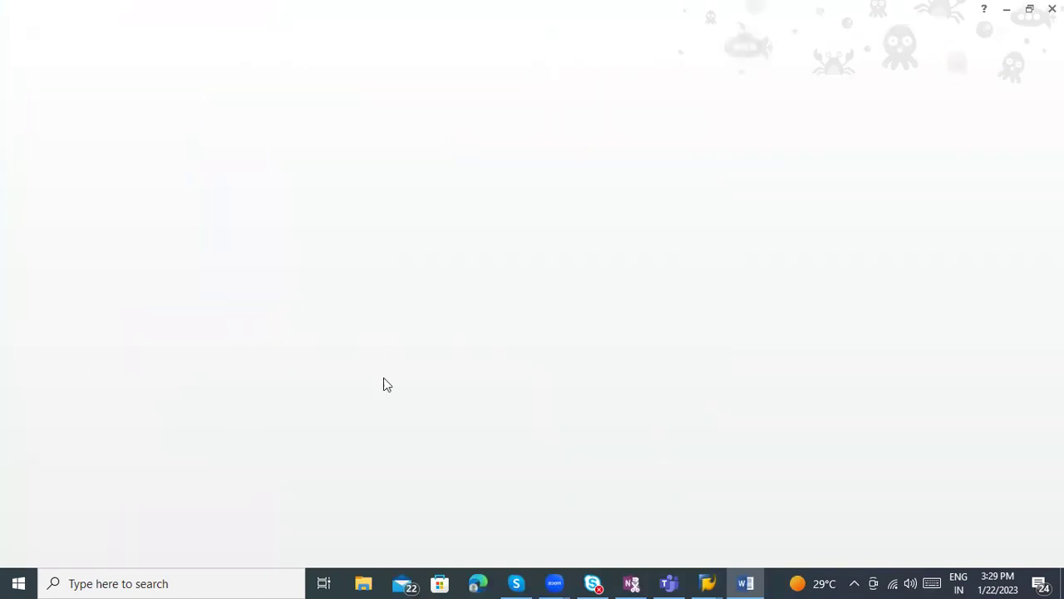
pyautogui.moveTo(979, 559); pyautogui.dragTo(983, 560)
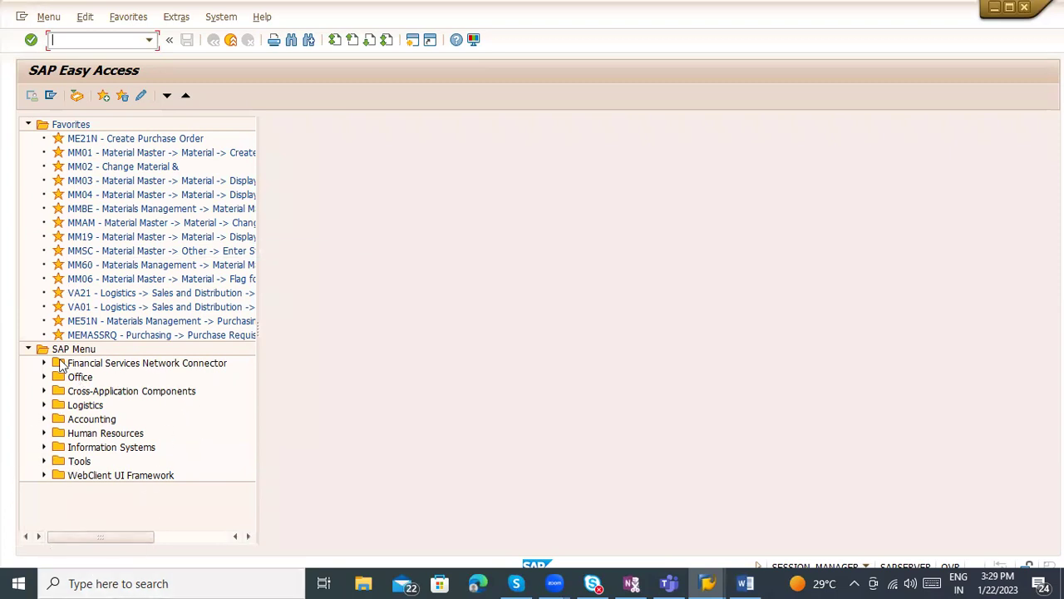
# Step: Expand Logistics and Materials Management in the SAP Menu and go through the submodules Purchasing, Inventory Management, Logistics Invoice Verification, Physical Inventory and Valuation
pyautogui.click(42, 405)
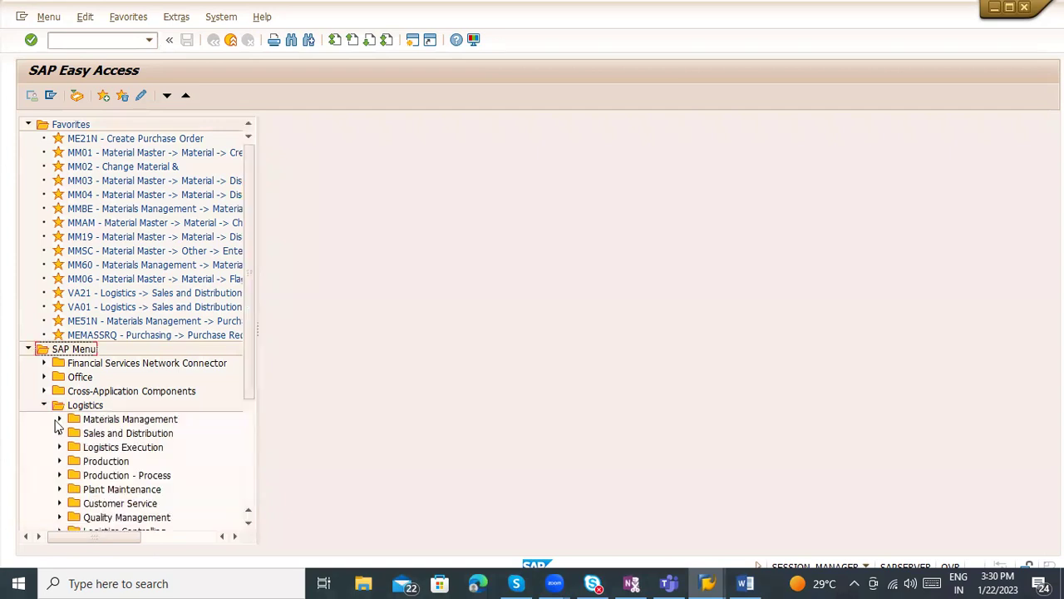
pyautogui.click(59, 419)
pyautogui.scroll(-1, 58, 424)
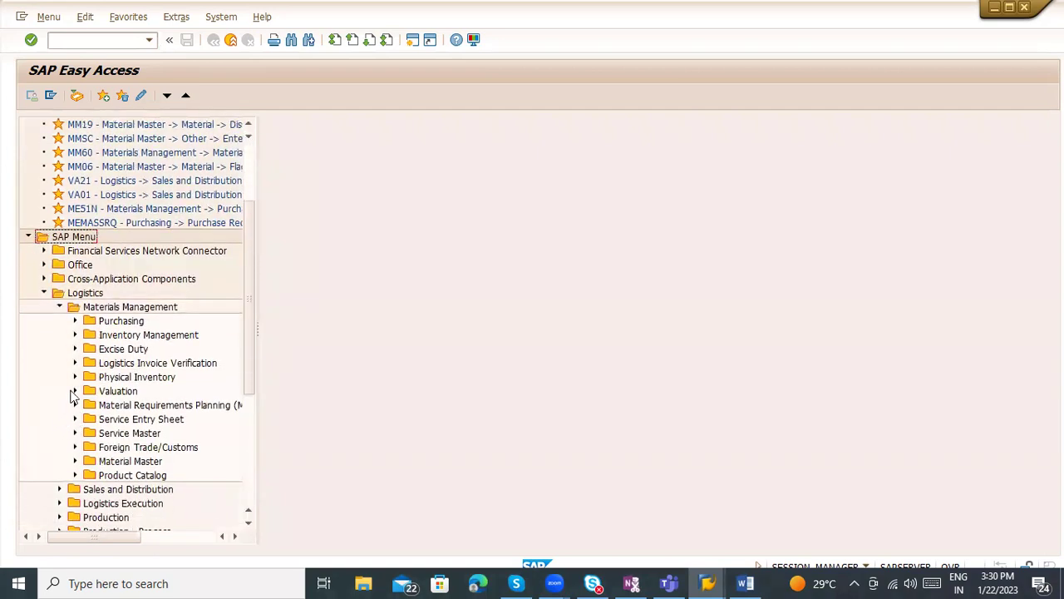
pyautogui.click(109, 321)
pyautogui.click(117, 336)
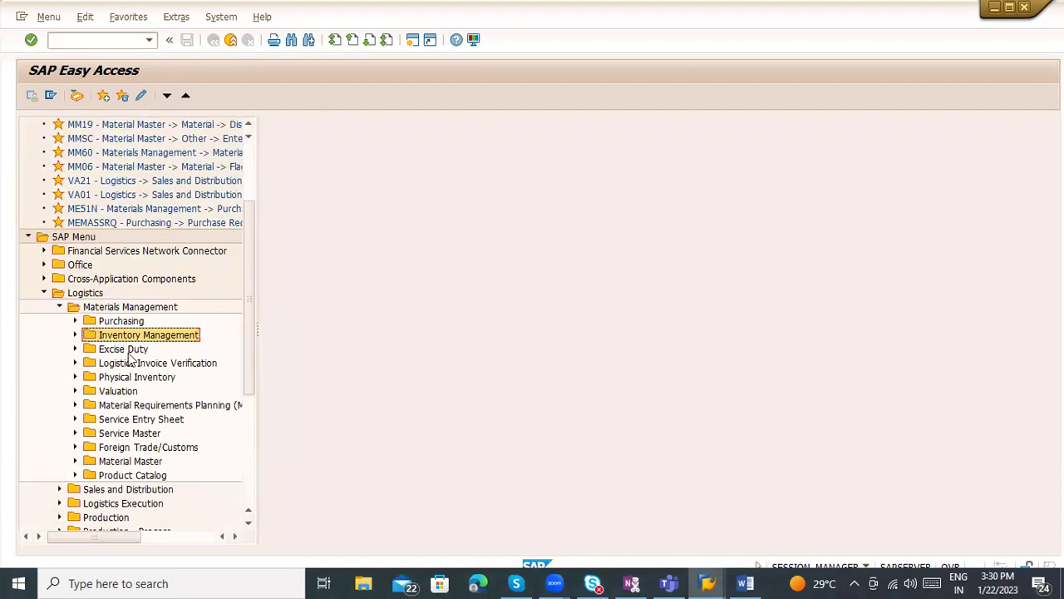
pyautogui.click(136, 366)
pyautogui.click(138, 379)
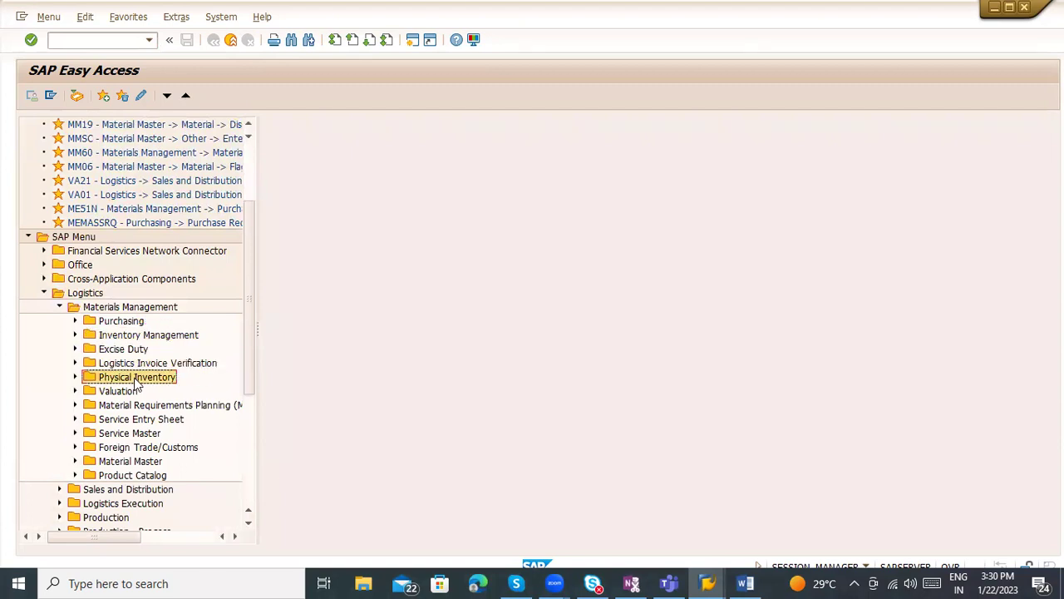
pyautogui.click(138, 393)
pyautogui.scroll(-1, 172, 420)
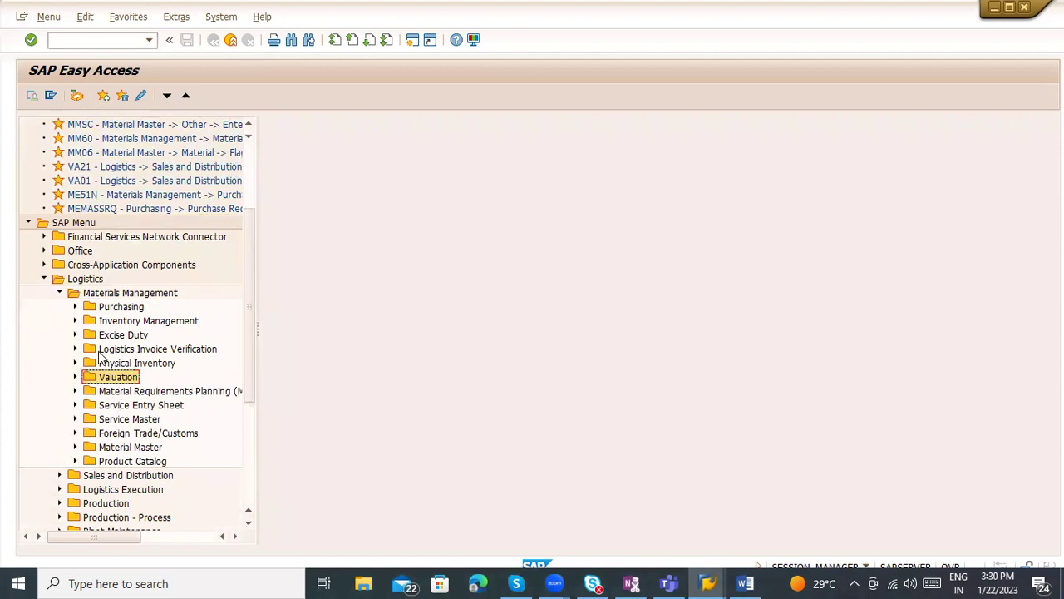
# Step: Expand Material Master and its Material folder, view the Create (Special) entries, and select MM01 - Immediately under Create (General)
pyautogui.click(74, 447)
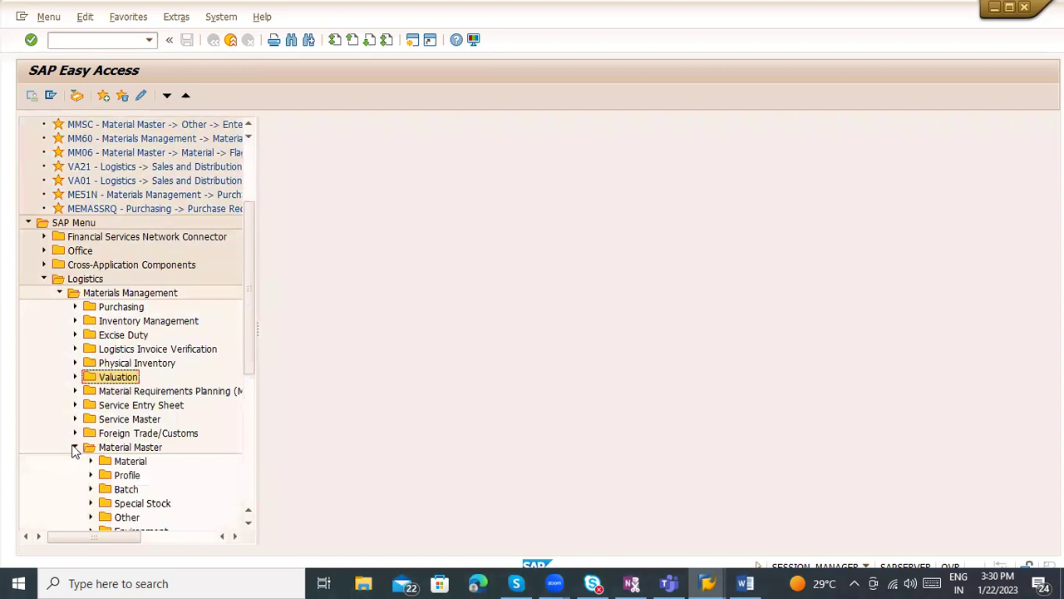
pyautogui.click(91, 406)
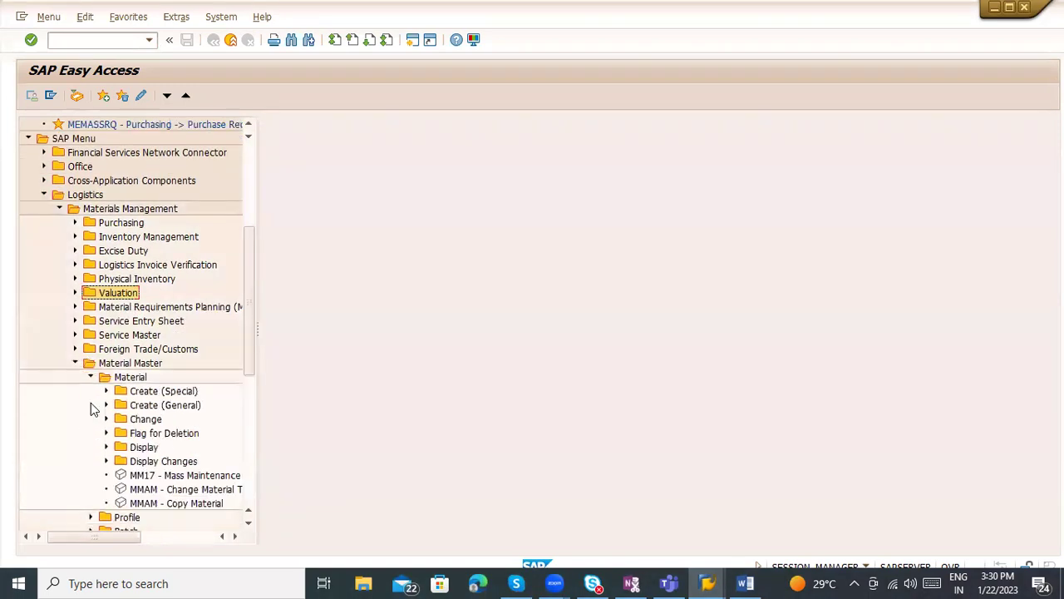
pyautogui.click(106, 391)
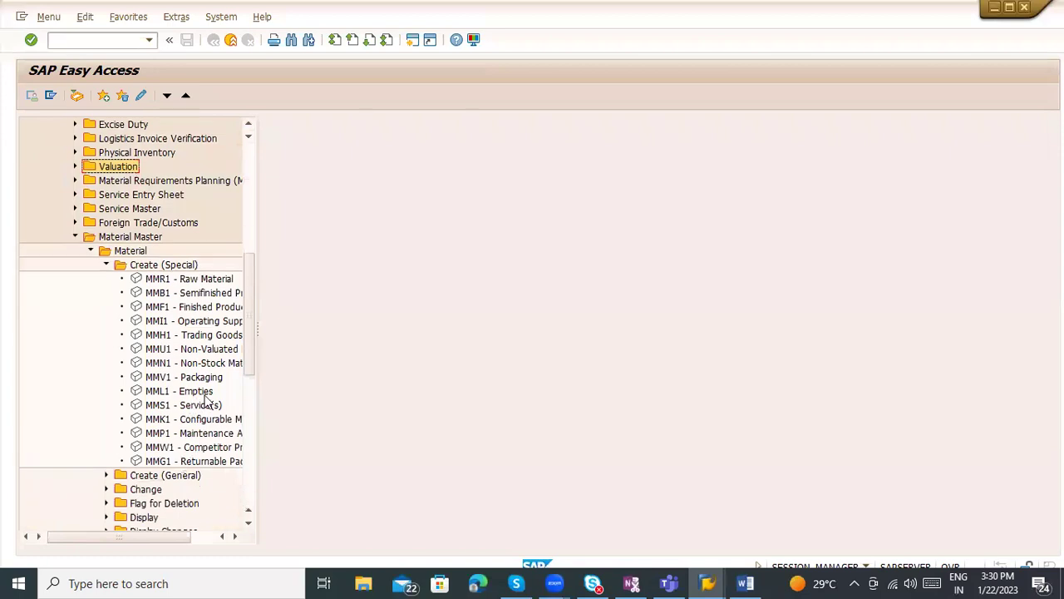
pyautogui.click(105, 266)
pyautogui.click(105, 278)
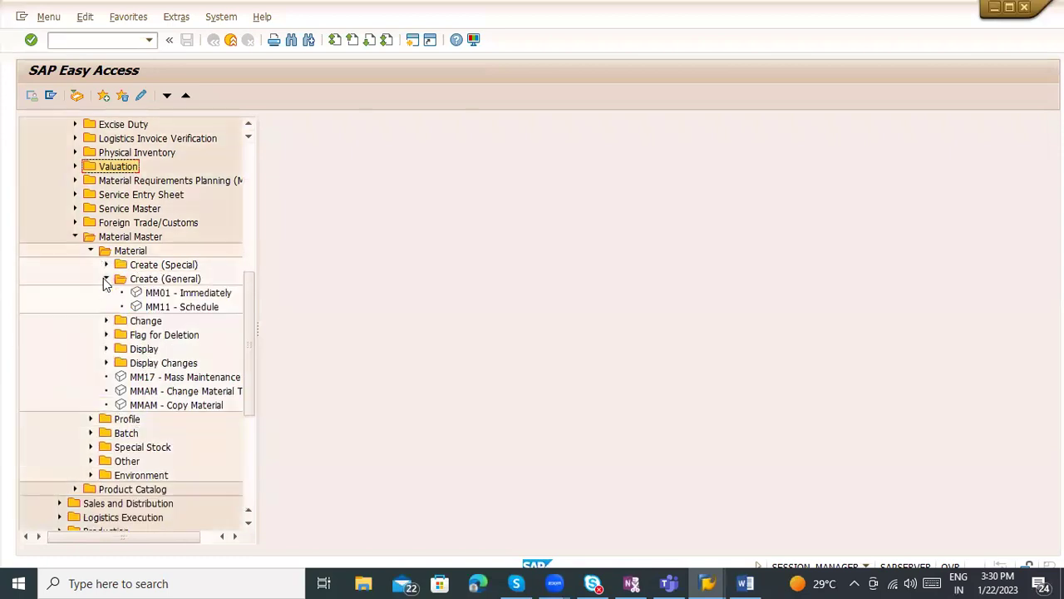
pyautogui.click(150, 296)
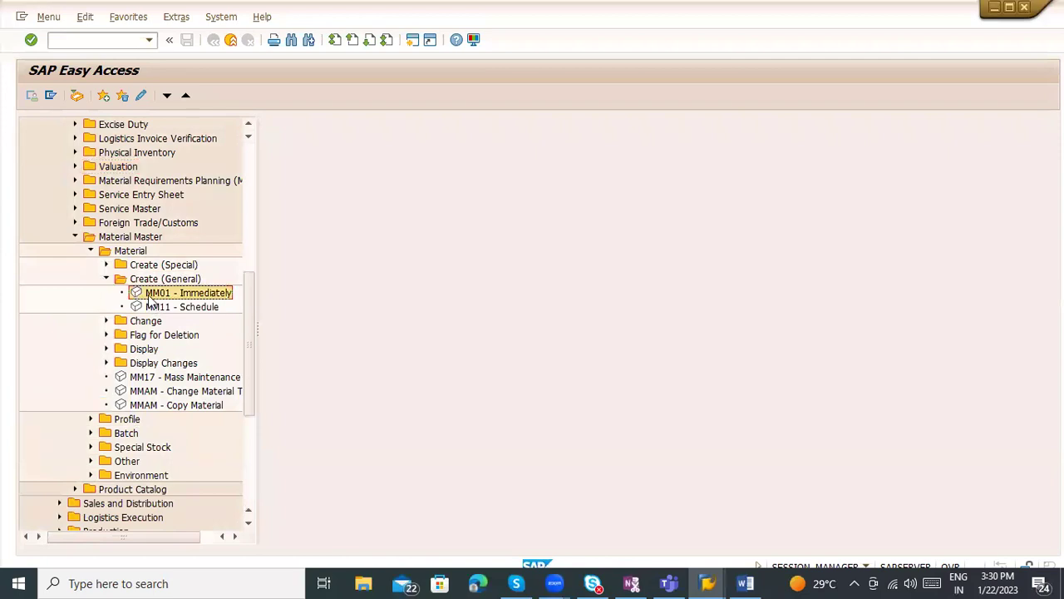
# Step: Expand Create (Special) and go through the raw material, semifinished, finished product and operating supplies transactions MMR1, MMB1, MMF1 and MMI1
pyautogui.click(106, 265)
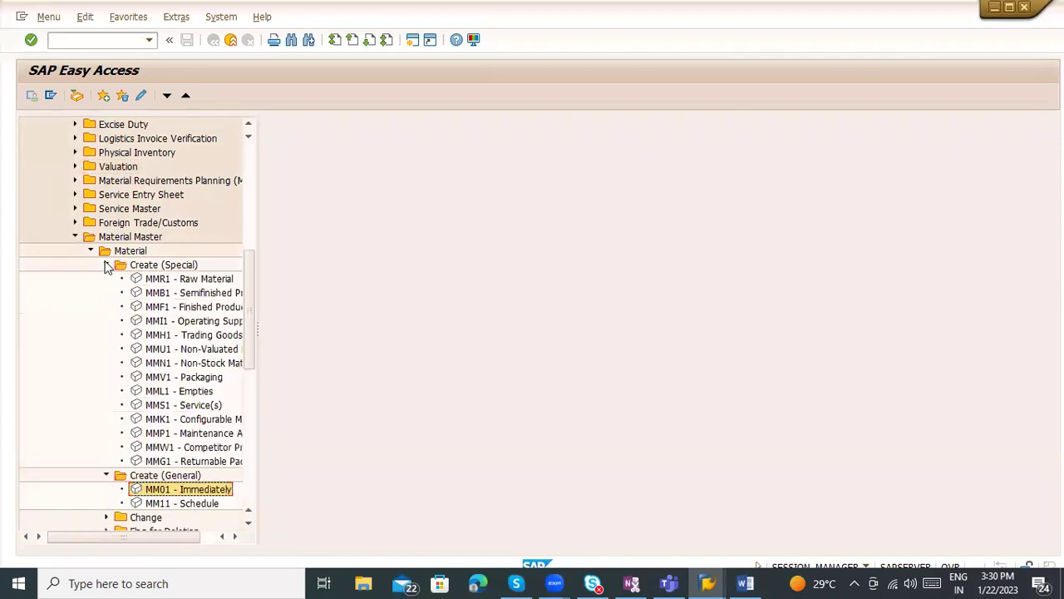
pyautogui.click(179, 280)
pyautogui.click(184, 294)
pyautogui.click(186, 307)
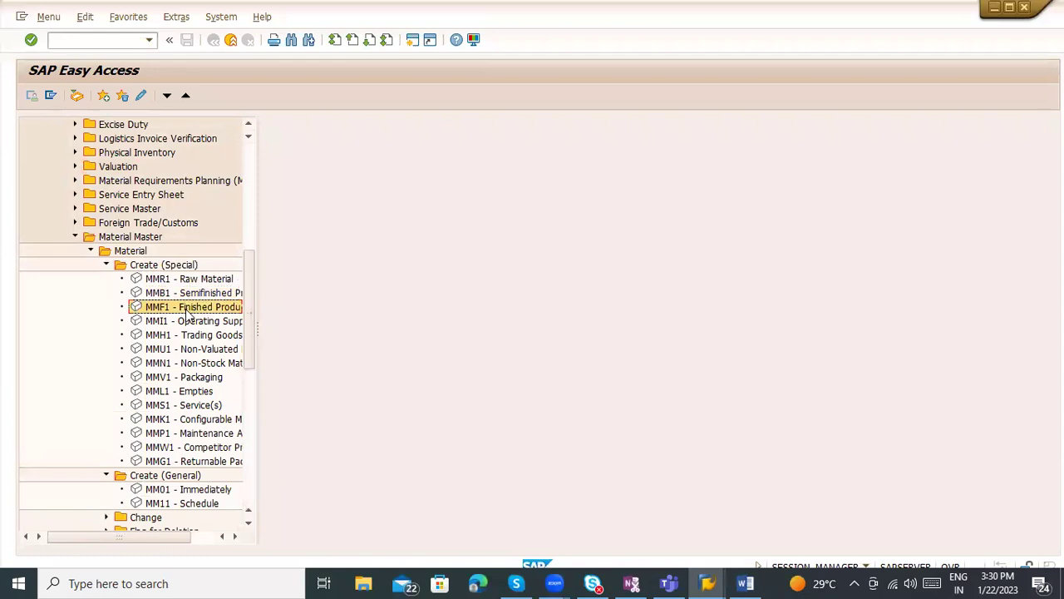
pyautogui.click(189, 321)
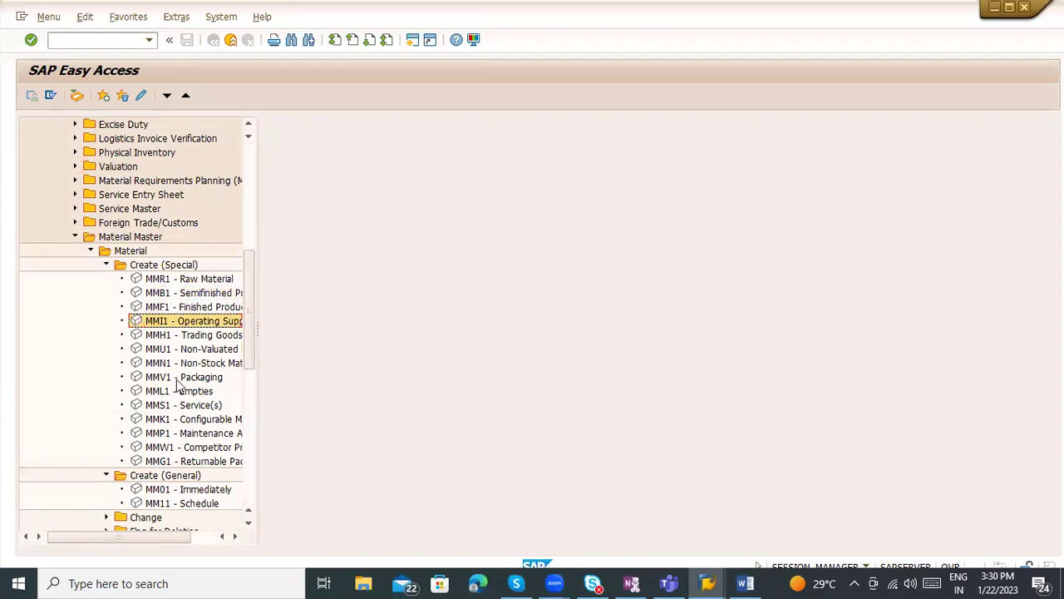
# Step: Collapse the Create (Special), Create (General) and Material folders under Material Master
pyautogui.click(106, 265)
pyautogui.click(106, 278)
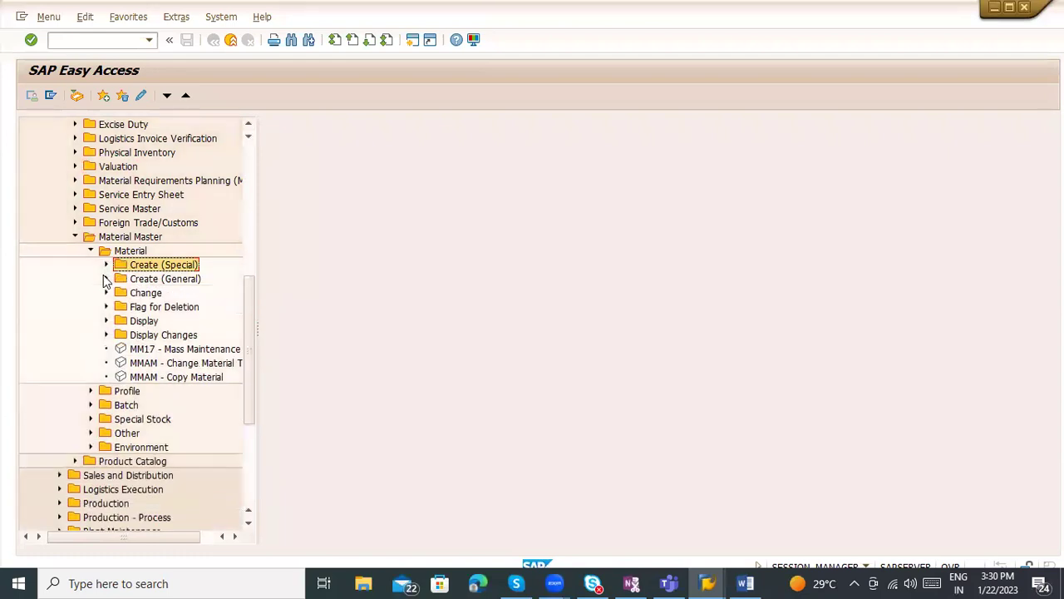
pyautogui.click(91, 250)
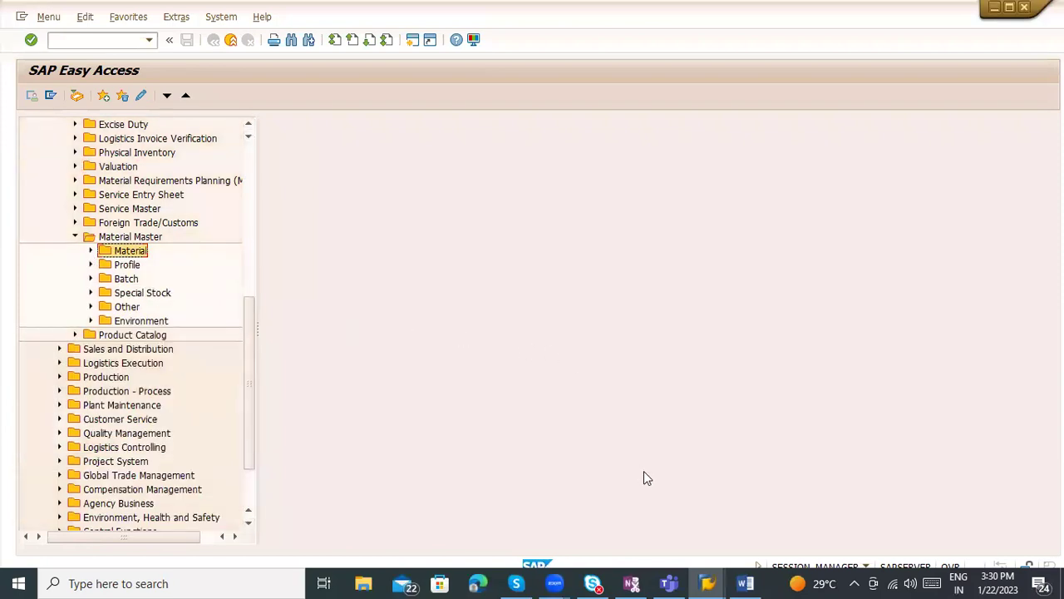
# Step: Switch to the blank Word document and write "Master Data" on its first line
pyautogui.click(745, 582)
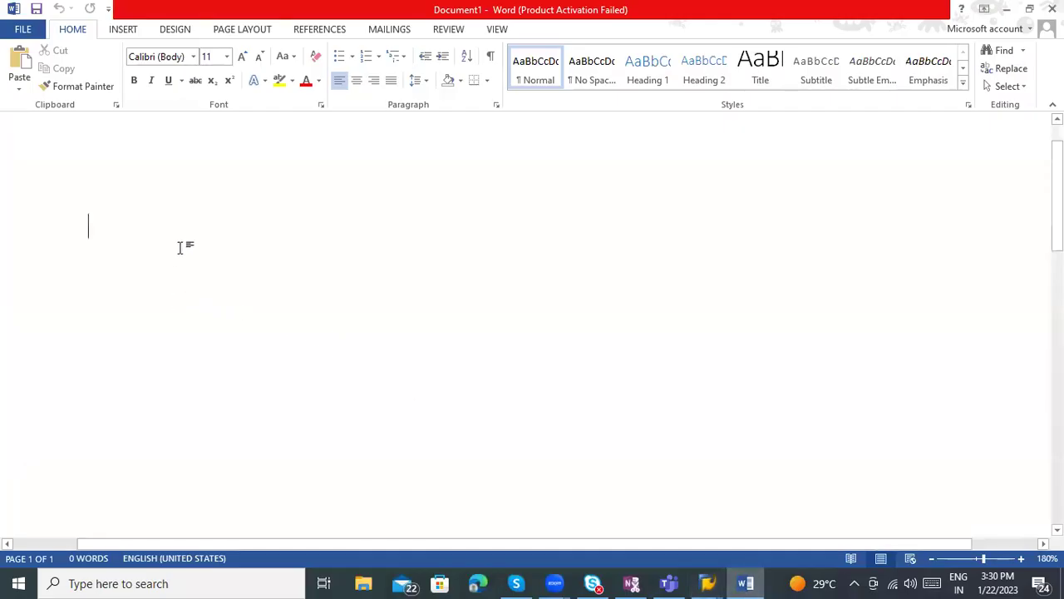
pyautogui.write('Ma')
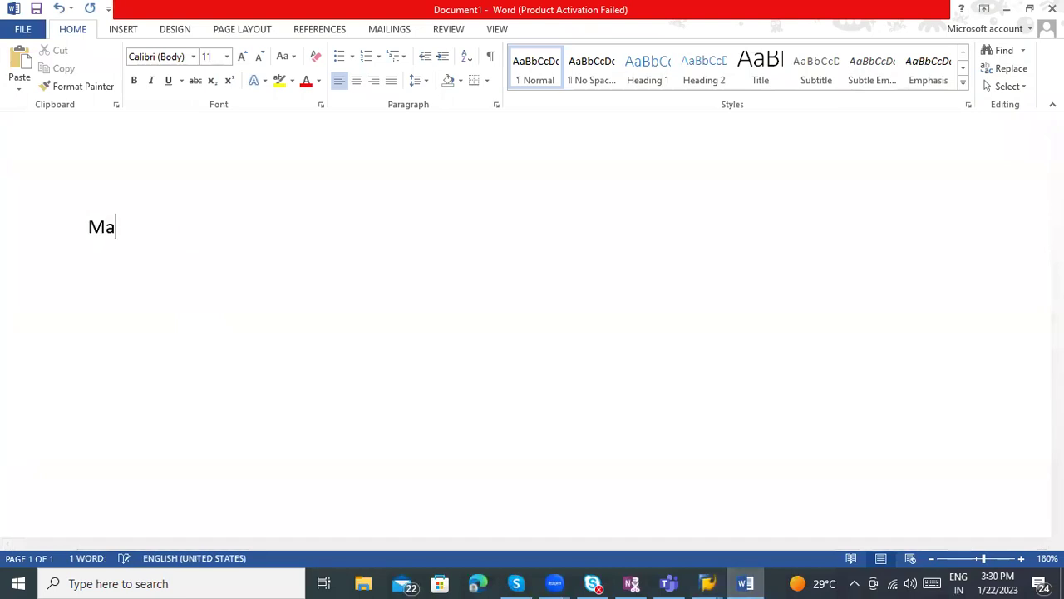
pyautogui.write('ster Data')
pyautogui.press('Return')
# Step: Write "Transactional Data" on the second line and correct its spelling with the suggested word
pyautogui.write('Transac')
pyautogui.press('BackSpace')
pyautogui.write('a')
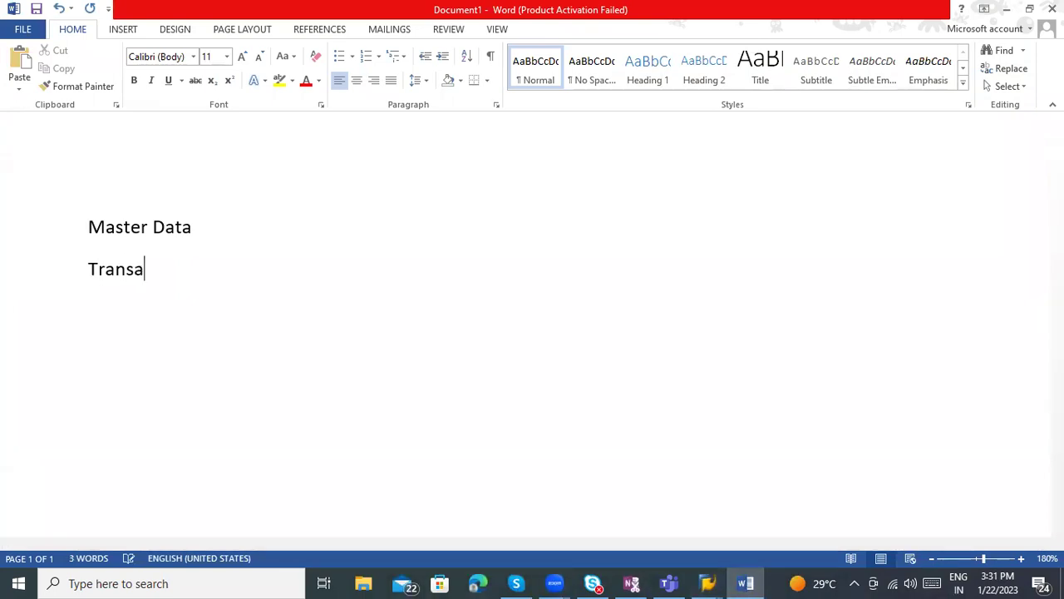
pyautogui.write('cational Data')
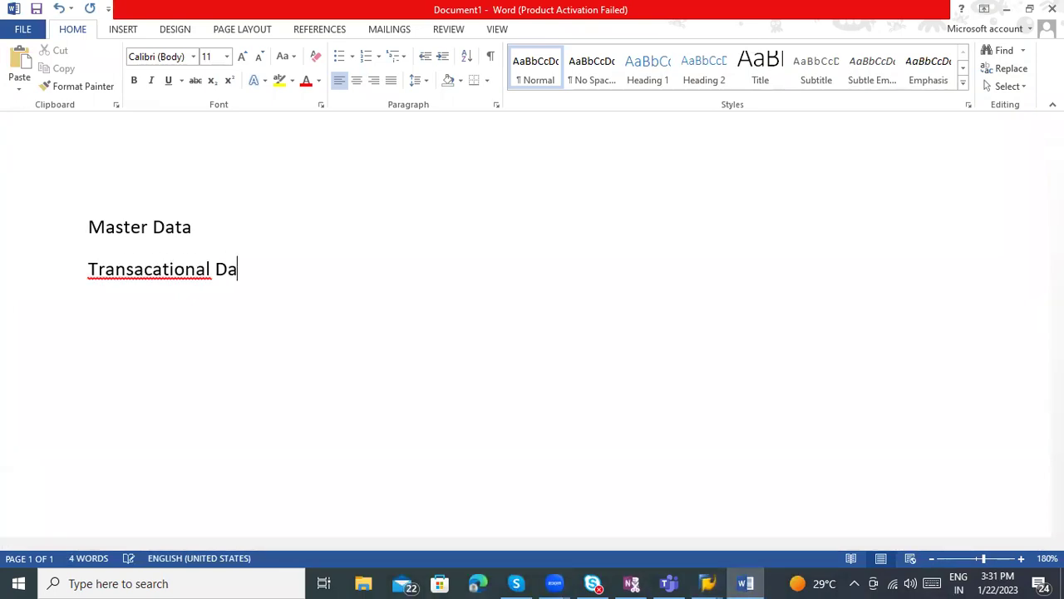
pyautogui.rightClick(169, 268)
pyautogui.click(254, 297)
pyautogui.click(274, 280)
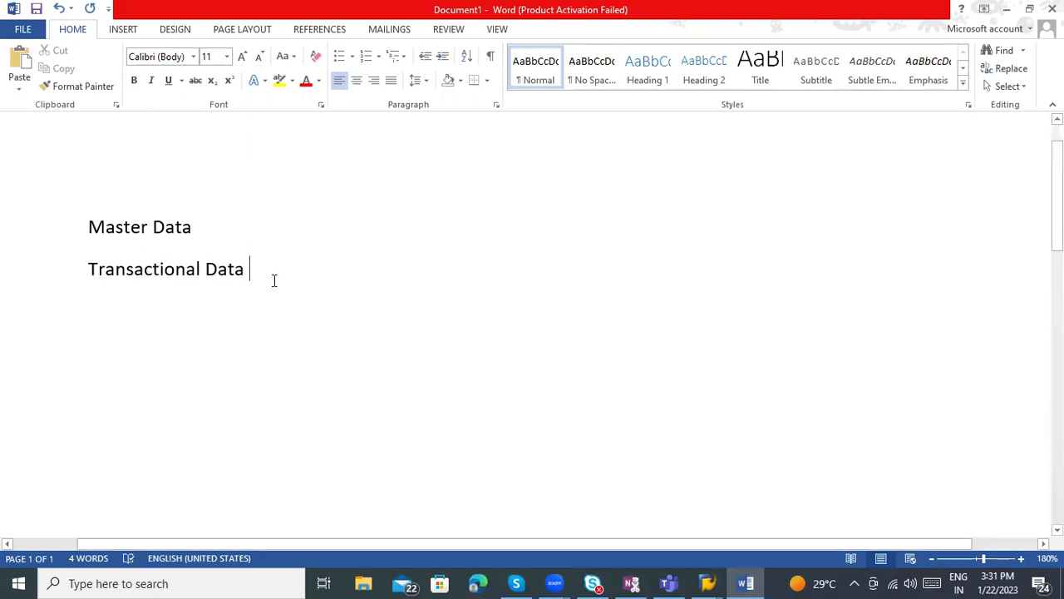
# Step: Add "Configuration Data" as the third line below Transactional Data
pyautogui.press('Return')
pyautogui.write('Cong')
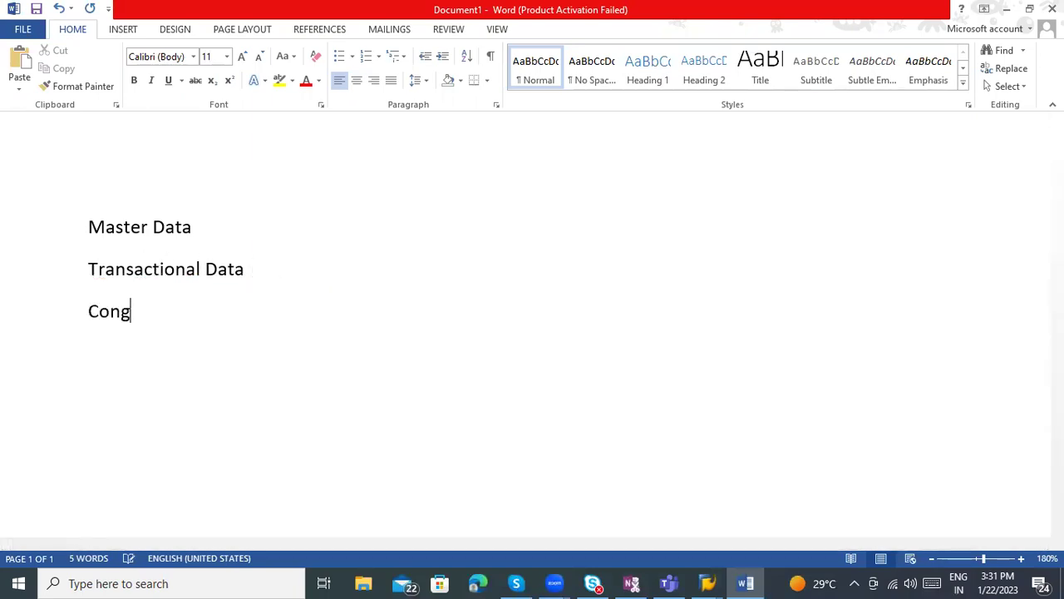
pyautogui.press('BackSpace')
pyautogui.write('figuration Data')
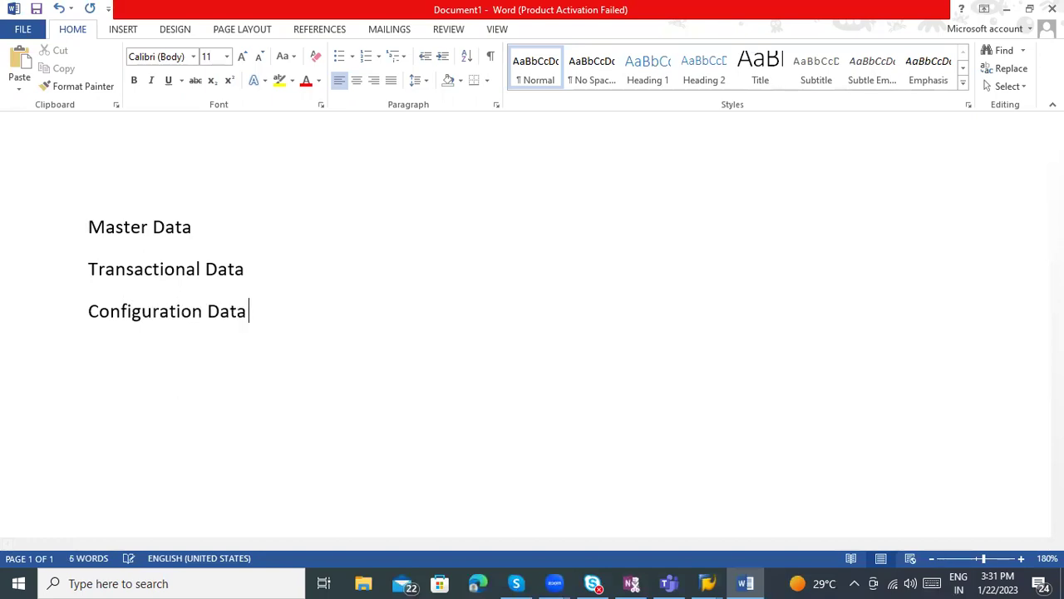
# Step: Add a colon directly after "Transactional Data", removing the space before it
pyautogui.click(281, 268)
pyautogui.write(':')
pyautogui.moveTo(89, 269); pyautogui.dragTo(247, 274)
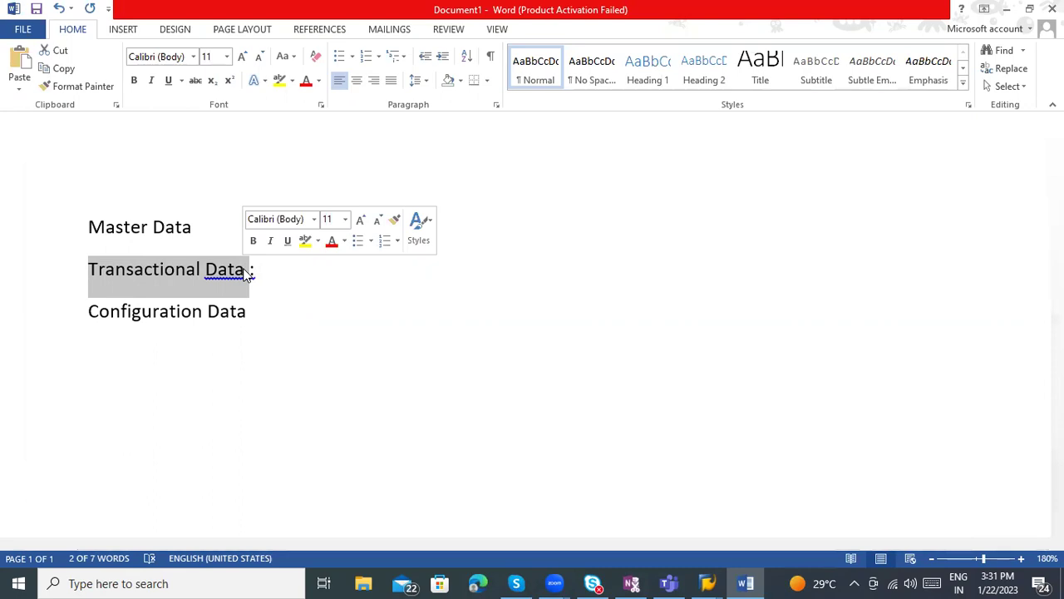
pyautogui.click(250, 272)
pyautogui.rightClick(251, 273)
pyautogui.click(266, 291)
pyautogui.click(250, 268)
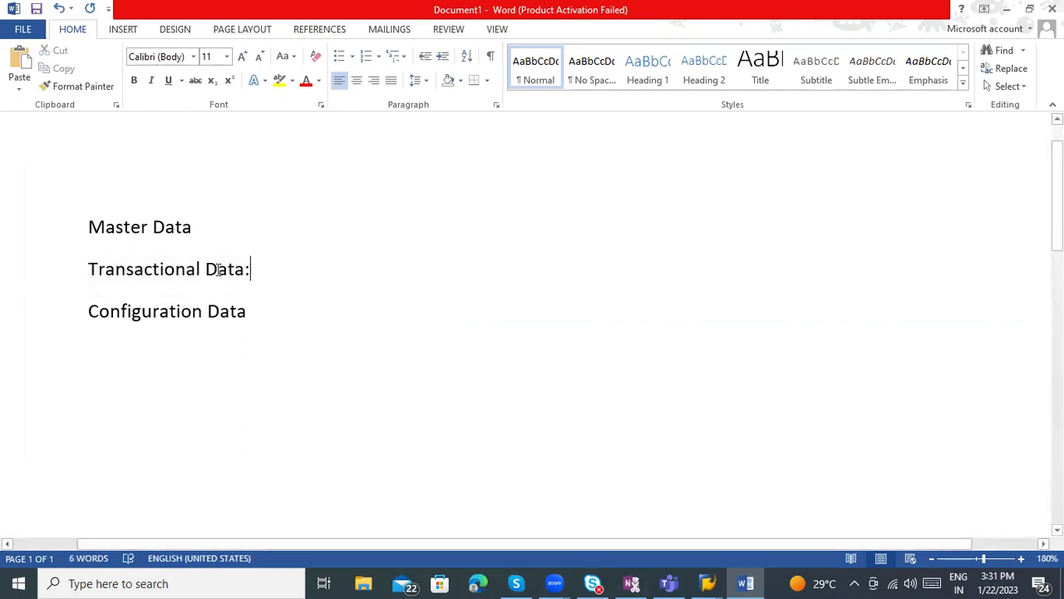
pyautogui.tripleClick(134, 261)
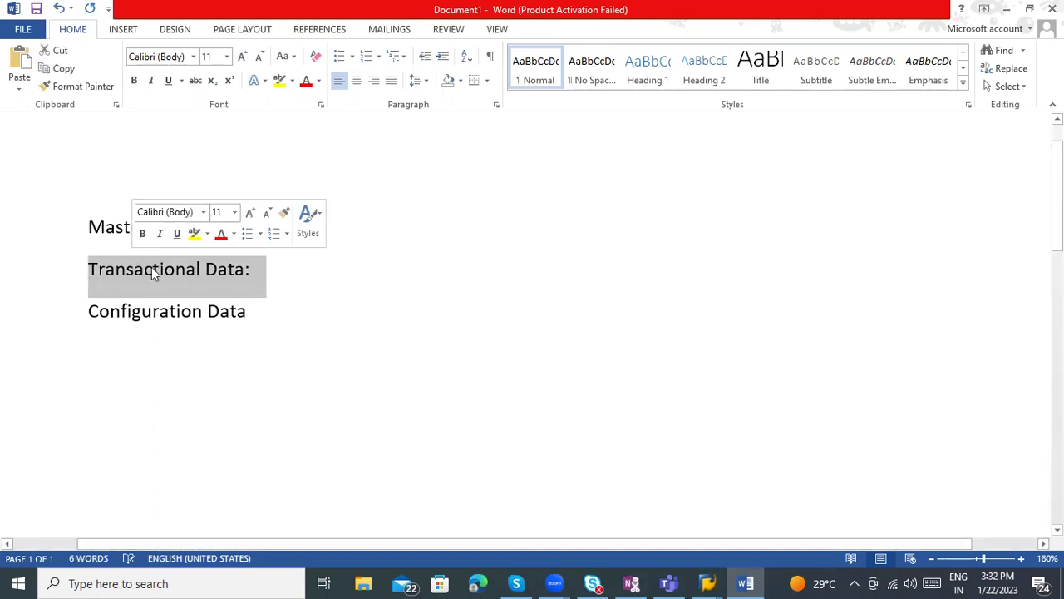
pyautogui.click(276, 276)
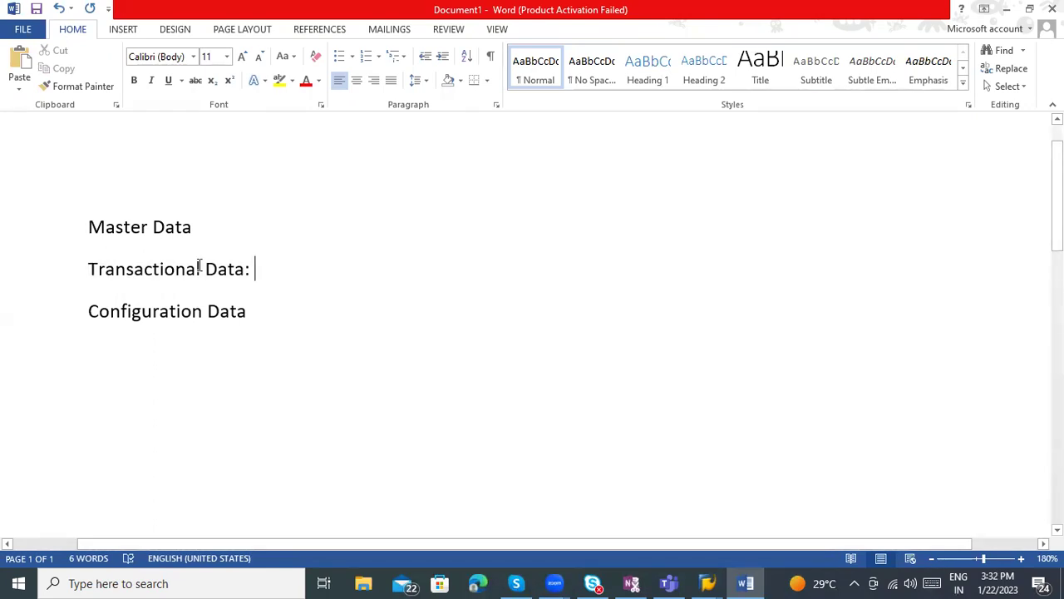
pyautogui.tripleClick(145, 258)
pyautogui.click(263, 285)
# Step: Add a colon after "Master Data" and correct the spacing before it
pyautogui.click(198, 227)
pyautogui.write(':')
pyautogui.moveTo(266, 278); pyautogui.dragTo(134, 270)
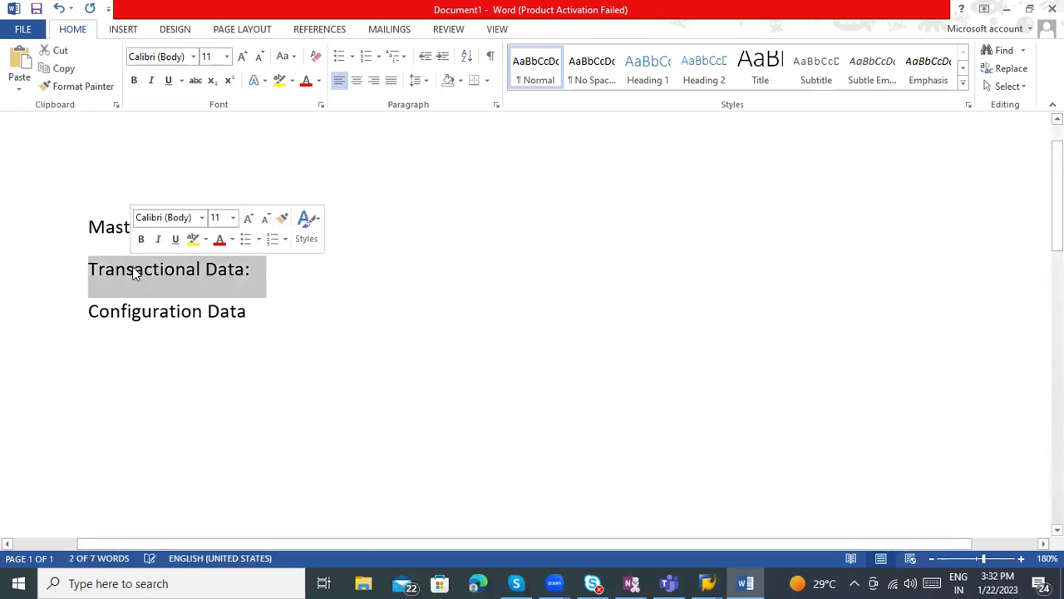
pyautogui.click(257, 269)
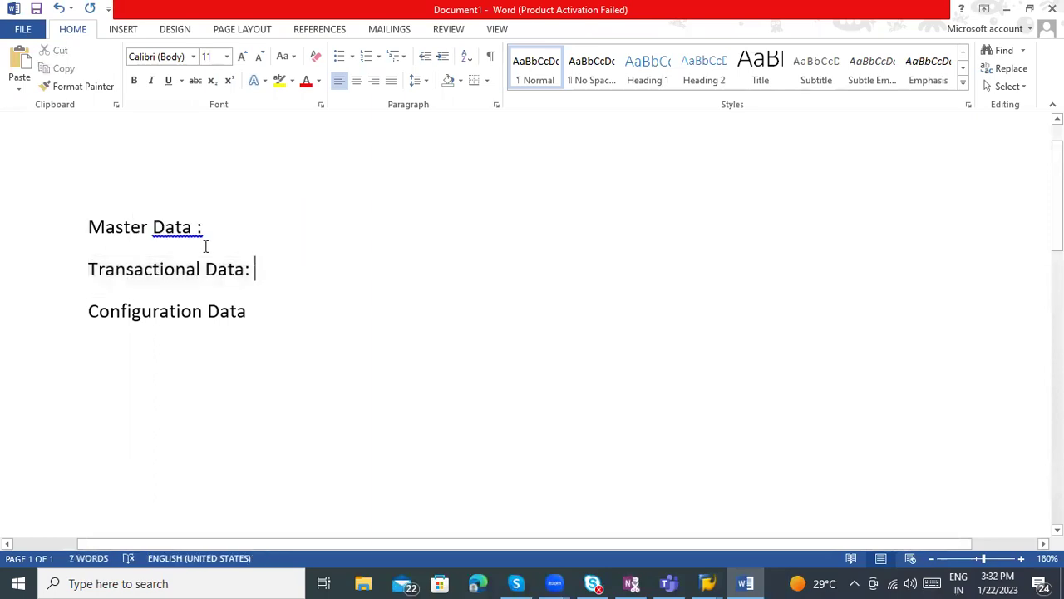
pyautogui.rightClick(187, 227)
pyautogui.click(218, 247)
# Step: Add a colon directly after "Configuration Data" with no space before it
pyautogui.click(248, 314)
pyautogui.write(':')
pyautogui.press('BackSpace')
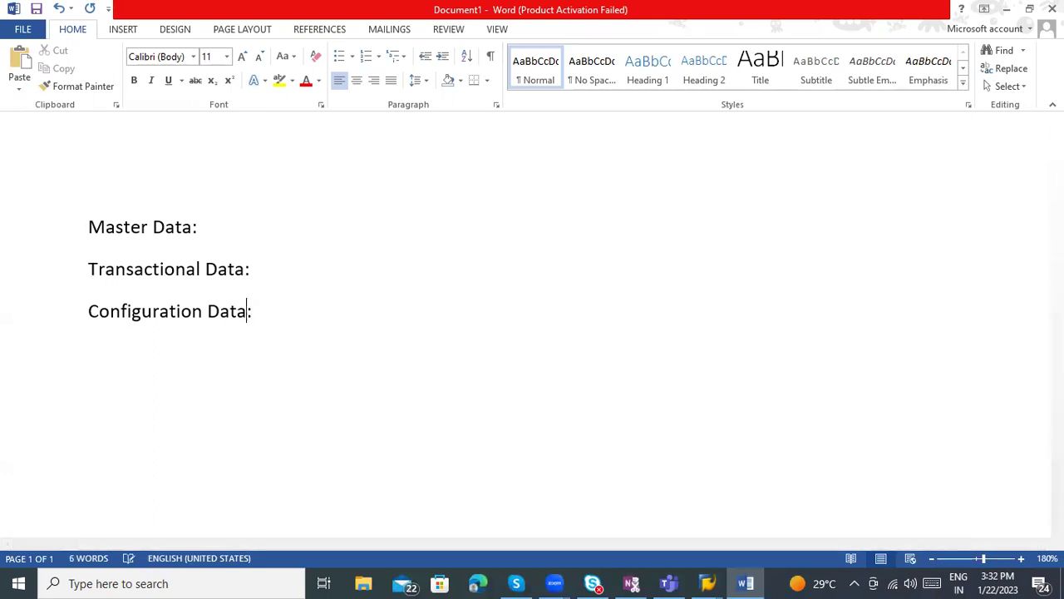
pyautogui.click(256, 312)
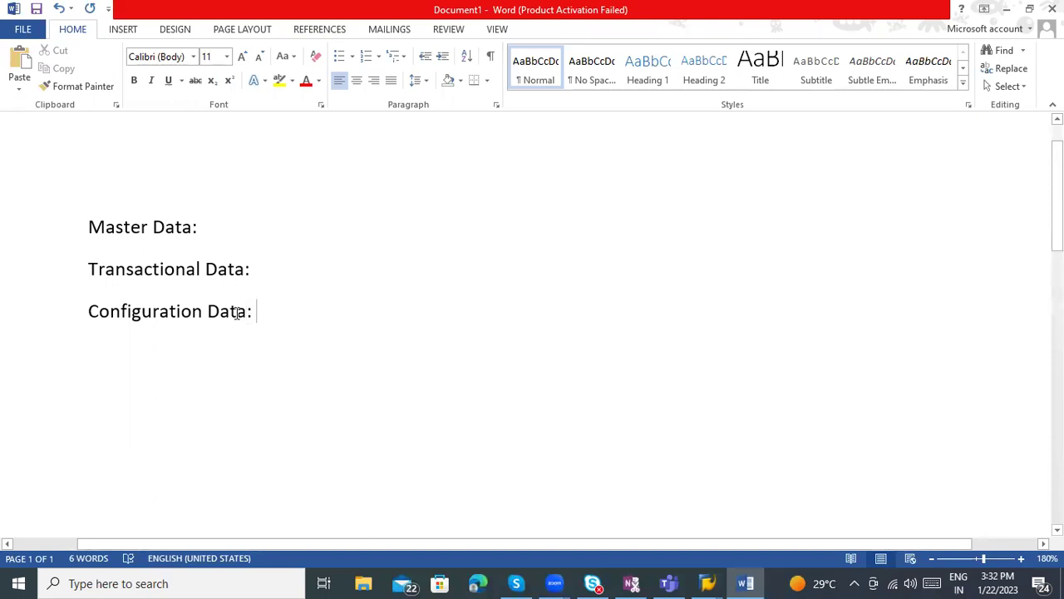
pyautogui.tripleClick(238, 311)
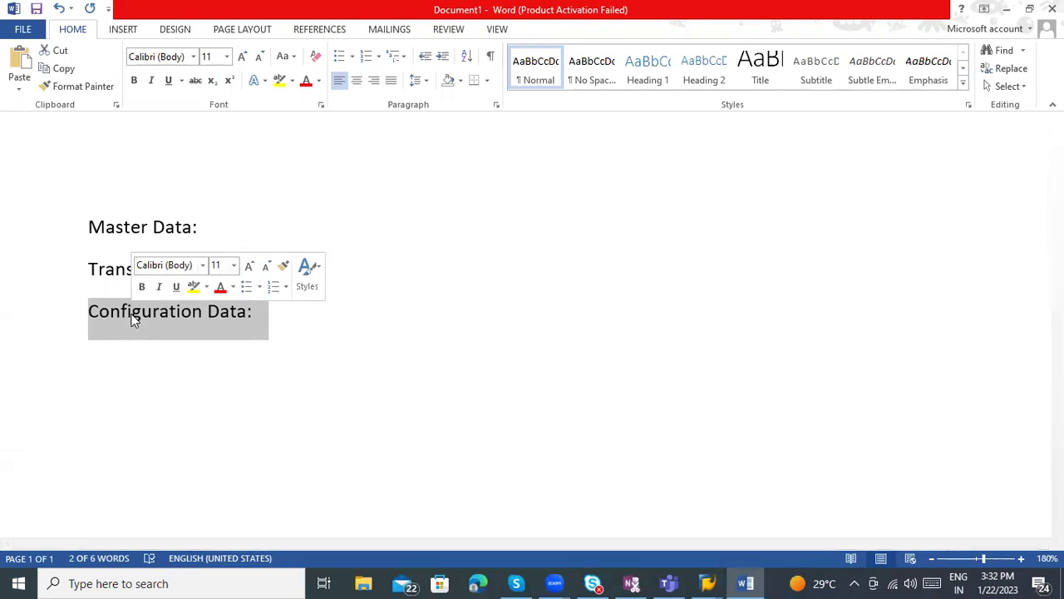
pyautogui.click(131, 314)
pyautogui.click(126, 267)
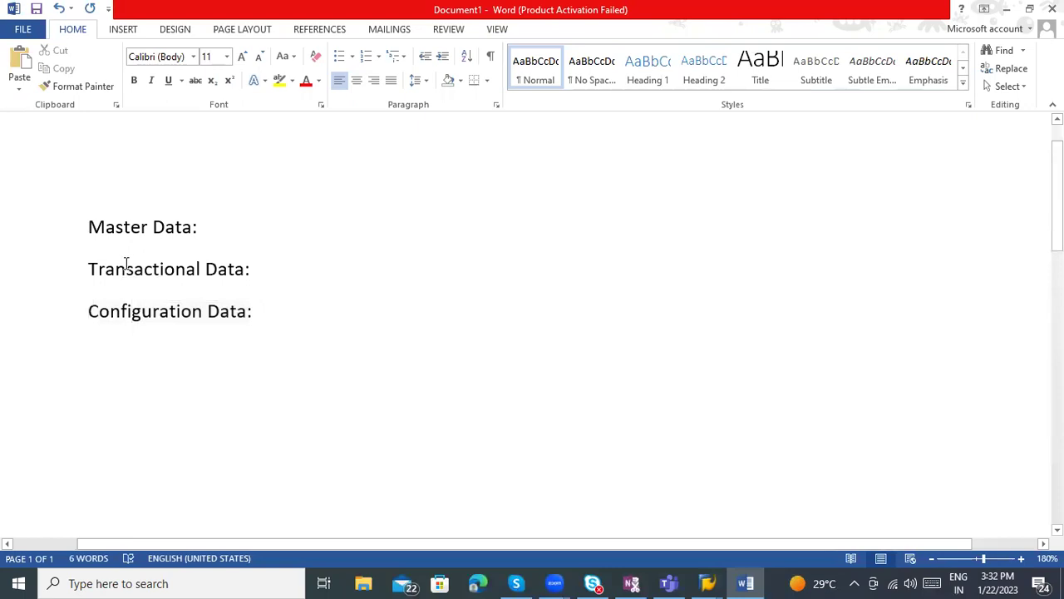
pyautogui.moveTo(254, 313); pyautogui.dragTo(123, 313)
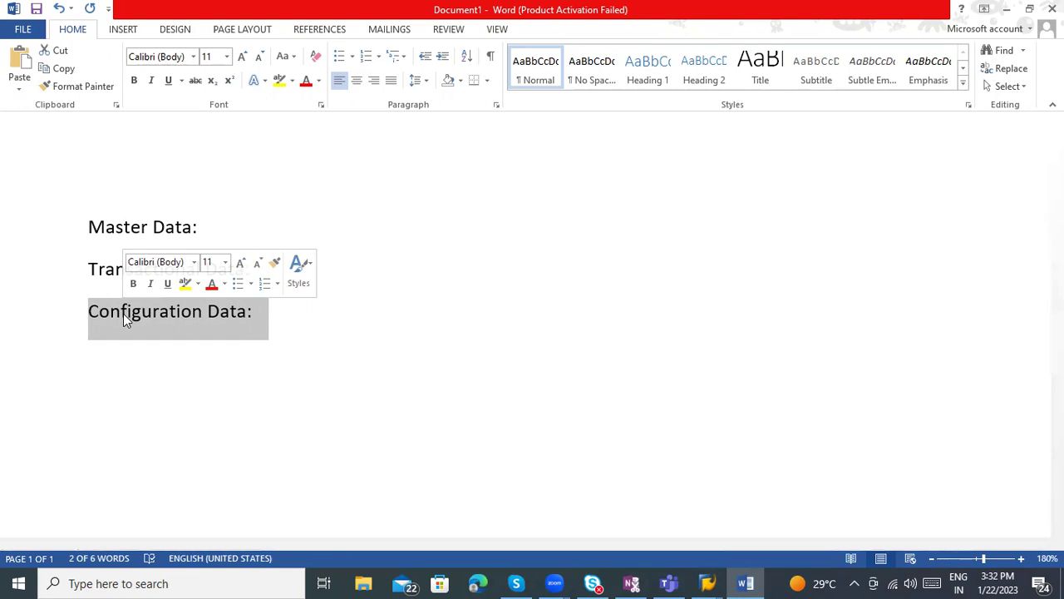
pyautogui.click(124, 313)
pyautogui.click(291, 312)
pyautogui.click(92, 309)
pyautogui.moveTo(92, 309); pyautogui.dragTo(256, 324)
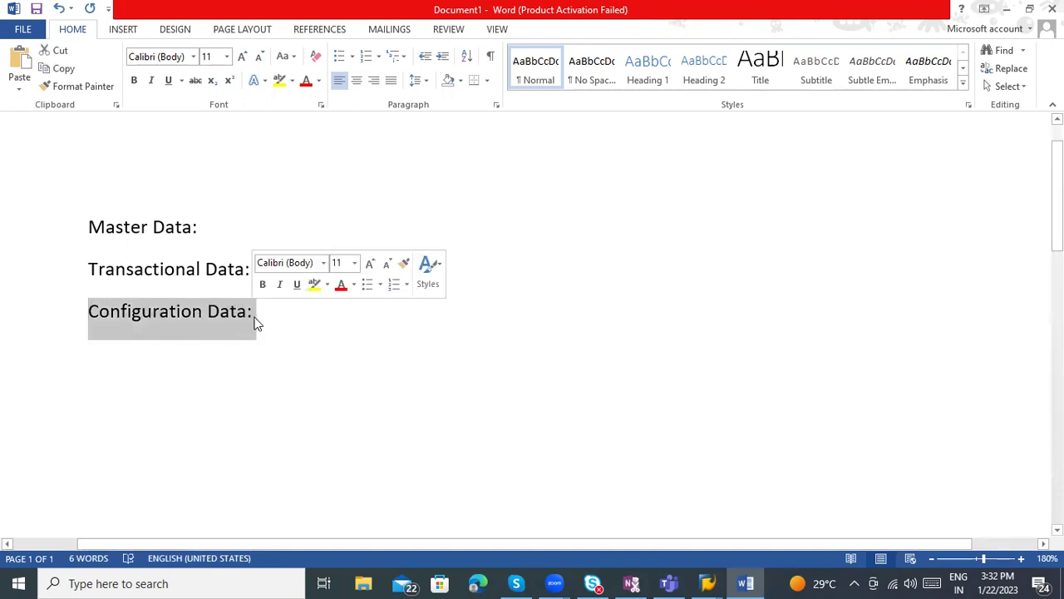
pyautogui.click(255, 322)
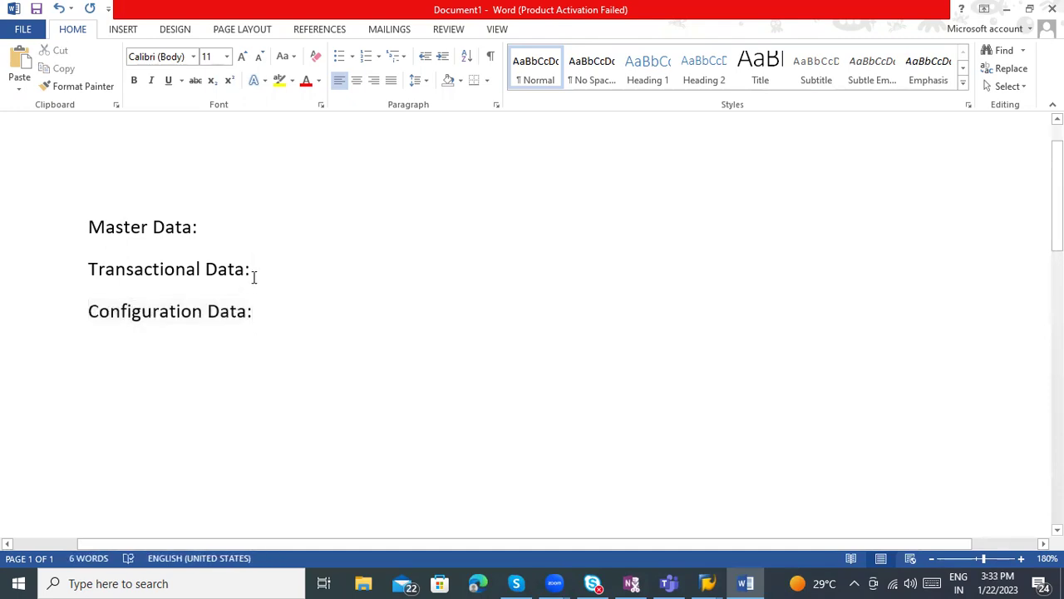
pyautogui.moveTo(252, 271); pyautogui.dragTo(115, 240)
pyautogui.click(108, 235)
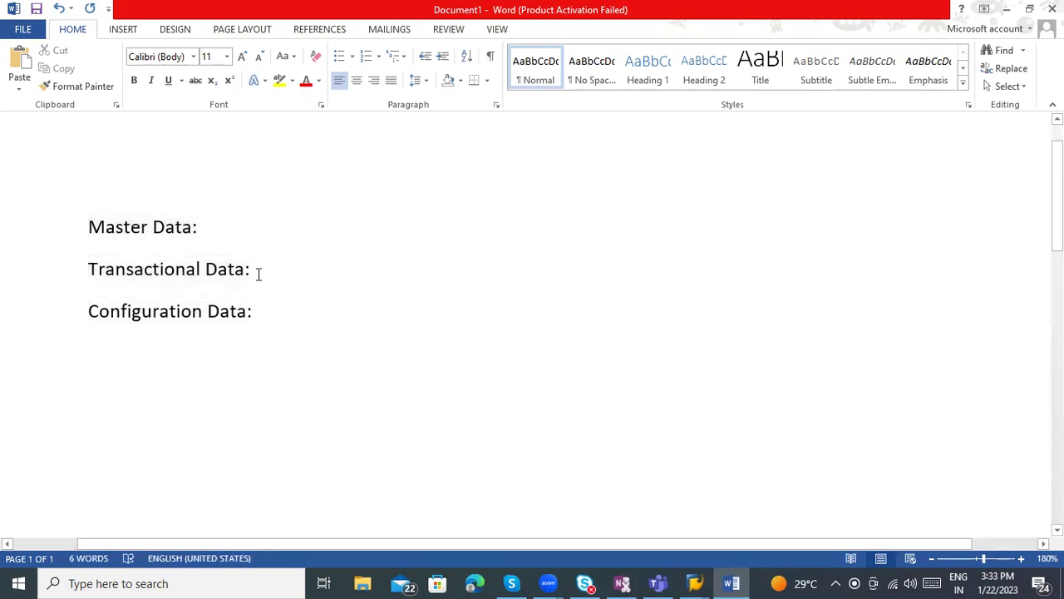
pyautogui.moveTo(252, 271); pyautogui.dragTo(104, 233)
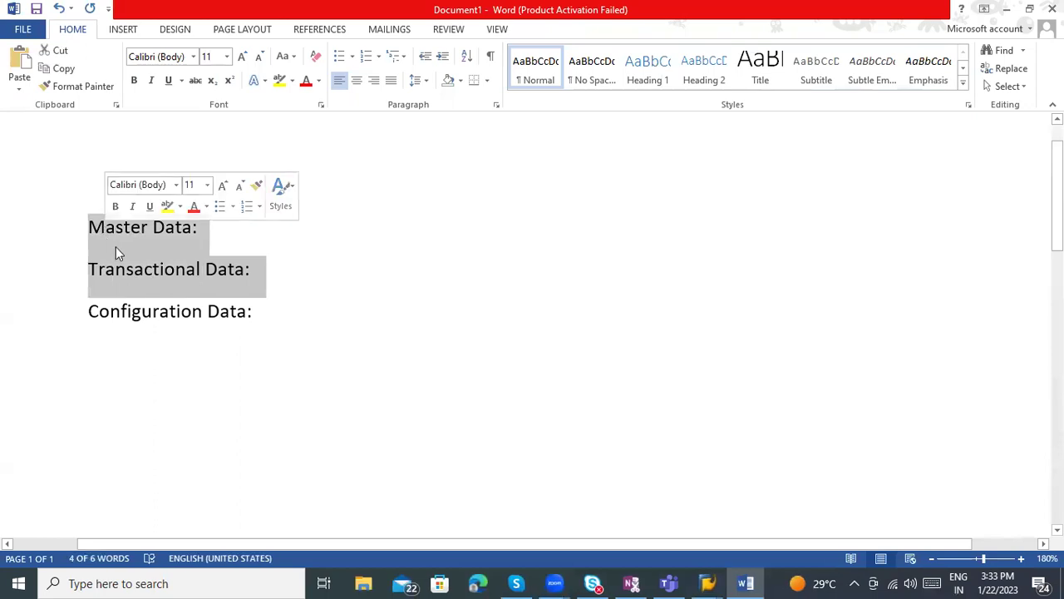
pyautogui.click(197, 236)
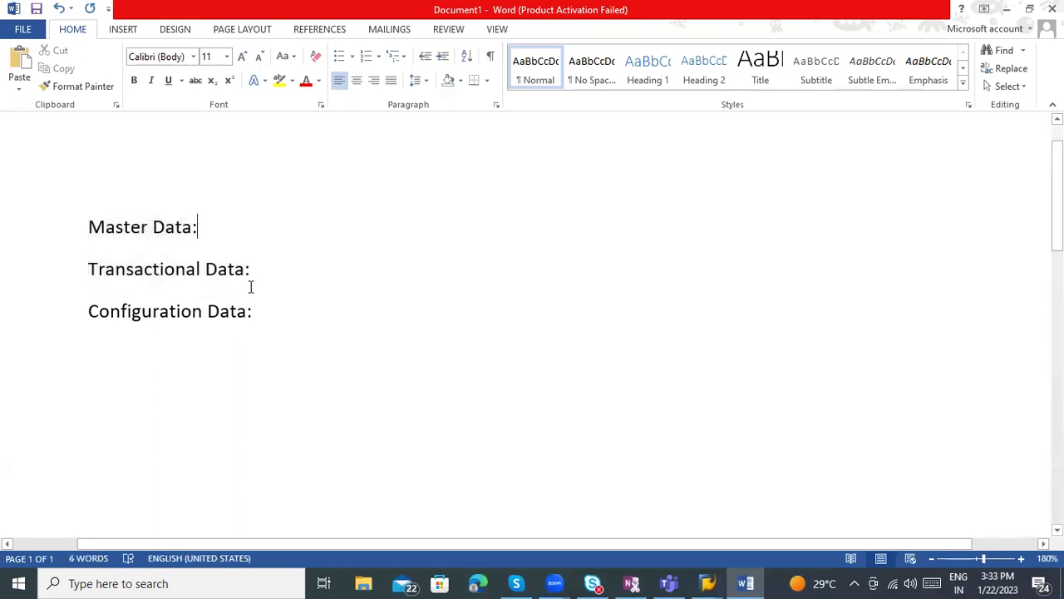
pyautogui.moveTo(254, 274); pyautogui.dragTo(124, 275)
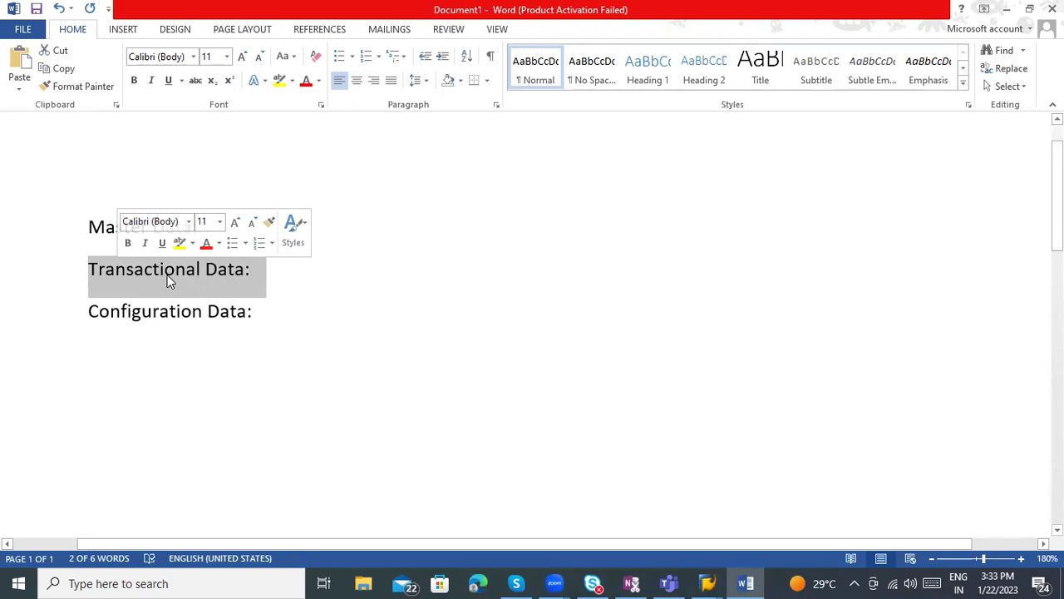
pyautogui.click(219, 275)
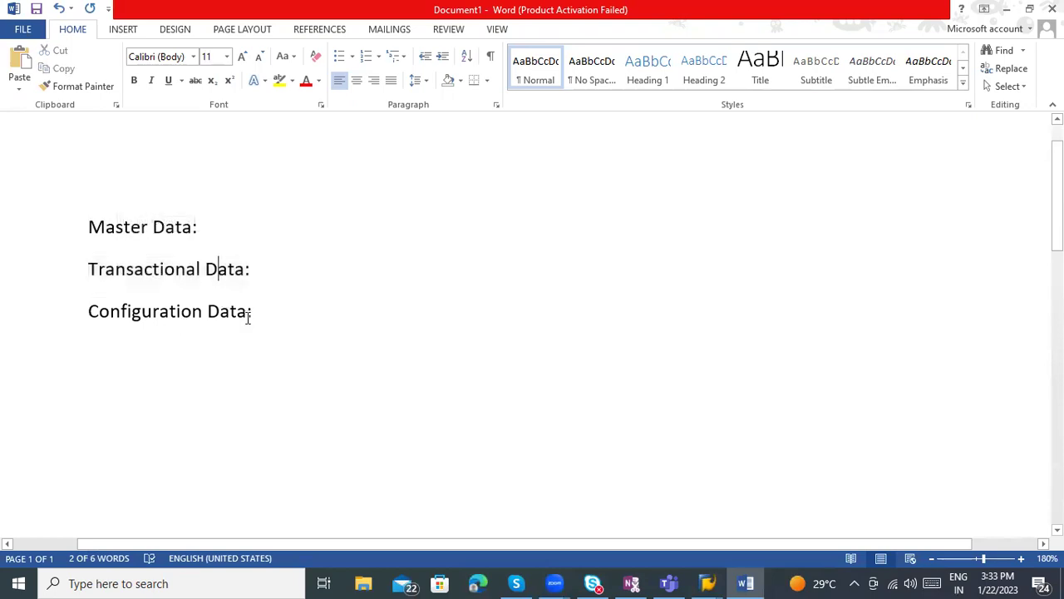
pyautogui.moveTo(238, 276); pyautogui.dragTo(158, 278)
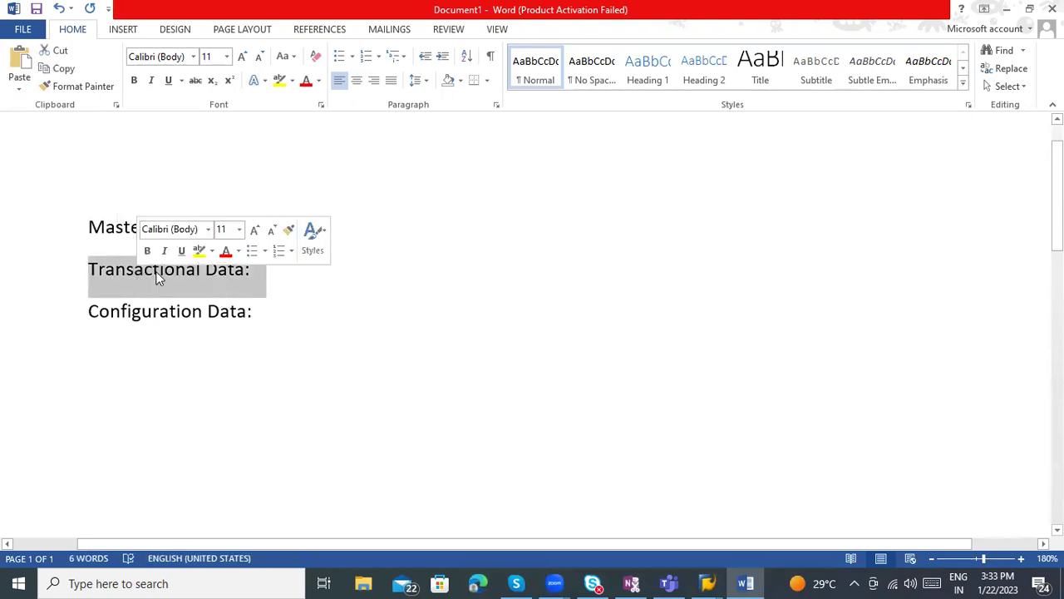
pyautogui.click(279, 314)
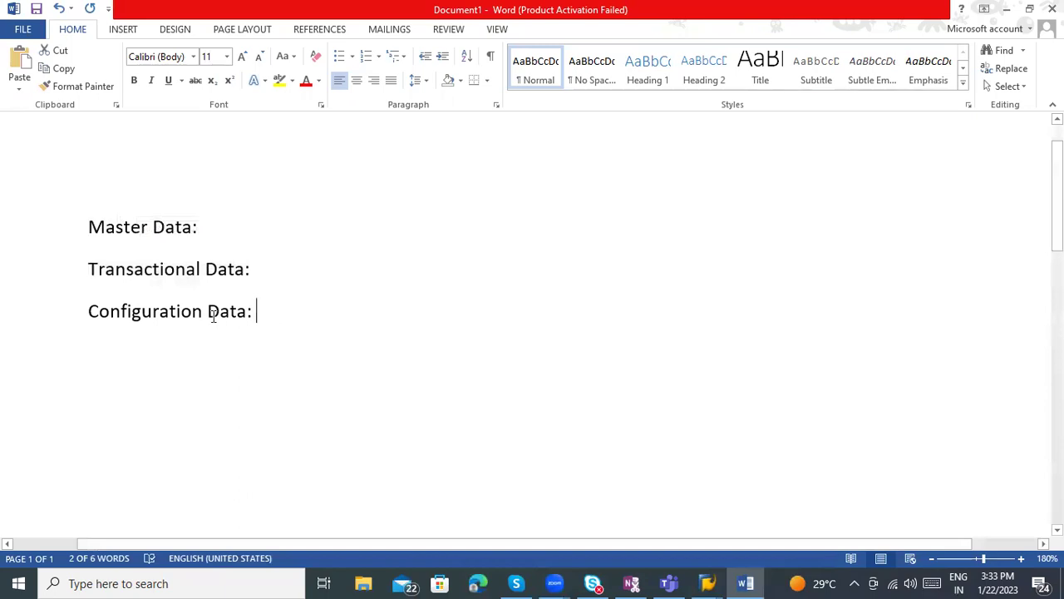
pyautogui.click(143, 314)
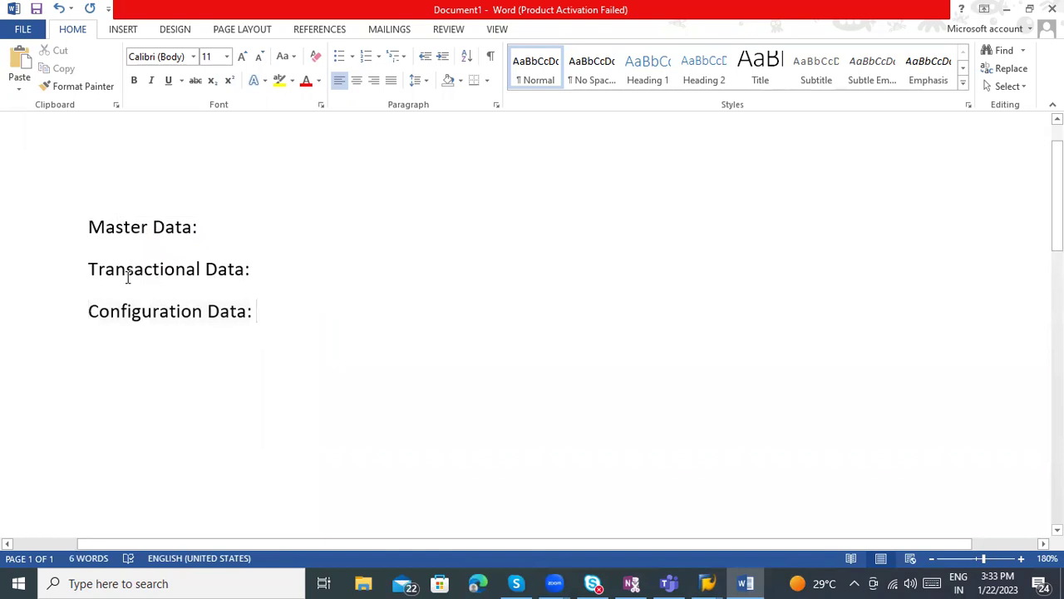
# Step: Replace the whole document text with the heading "PTP – Procurement to Pay Cycle"
pyautogui.hotkey('ctrl', 'a')
pyautogui.press('Delete')
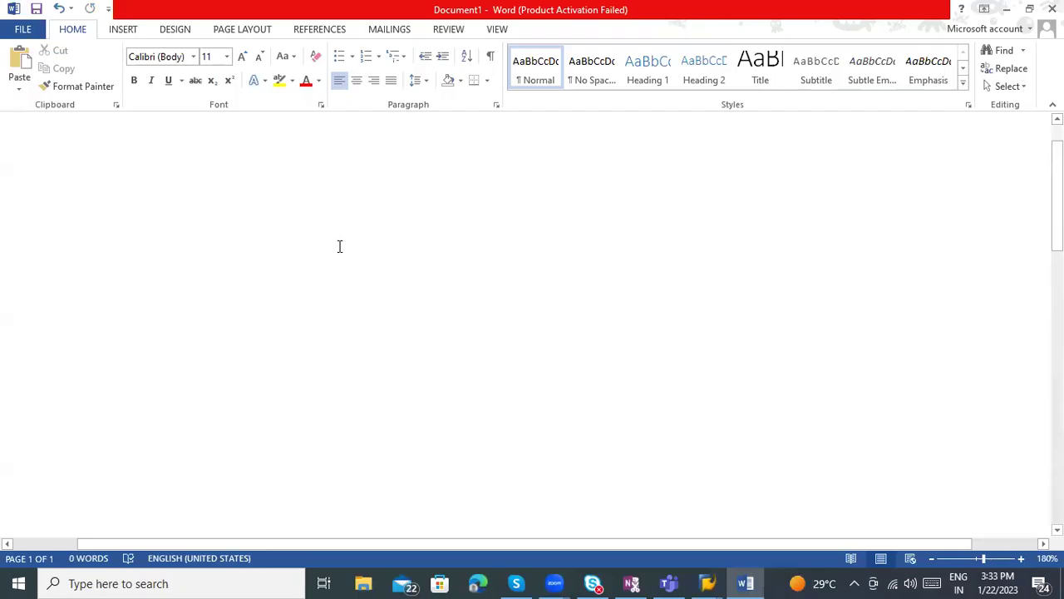
pyautogui.write('PT')
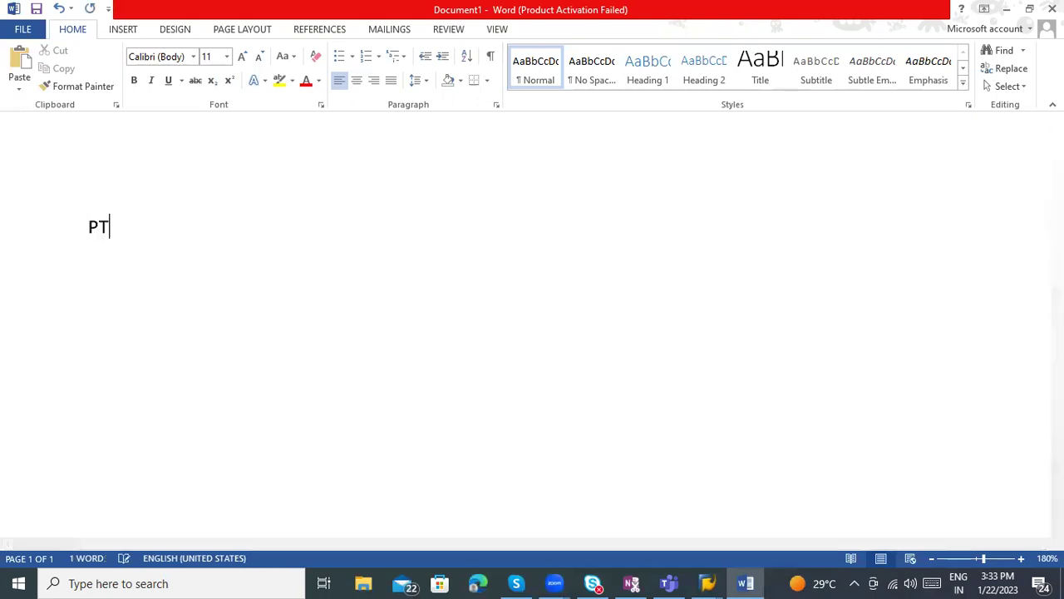
pyautogui.write('P - Procurme')
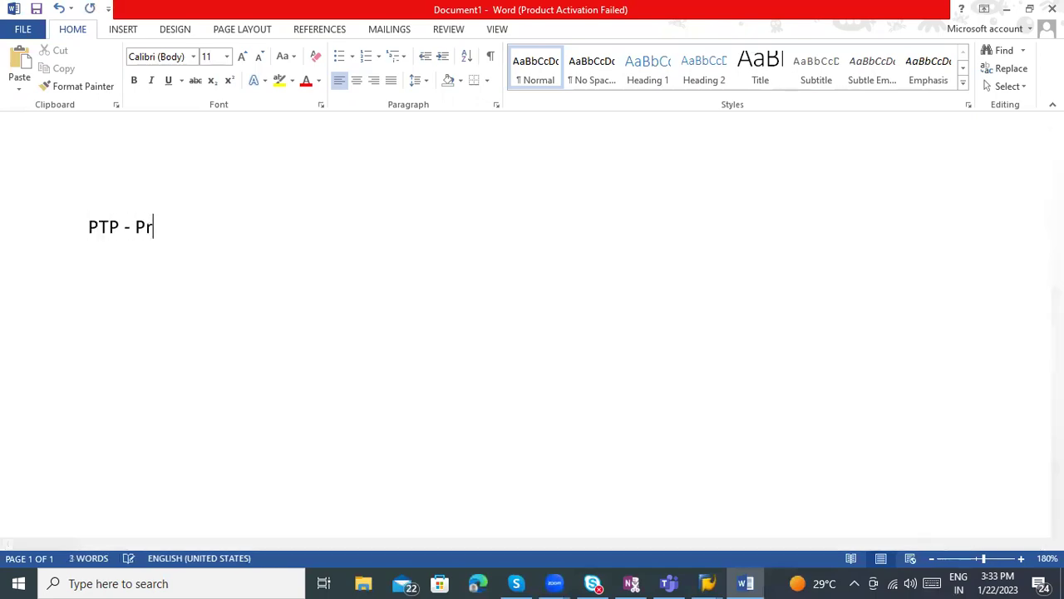
pyautogui.press('BackSpace')
pyautogui.press('BackSpace')
pyautogui.write('ement ')
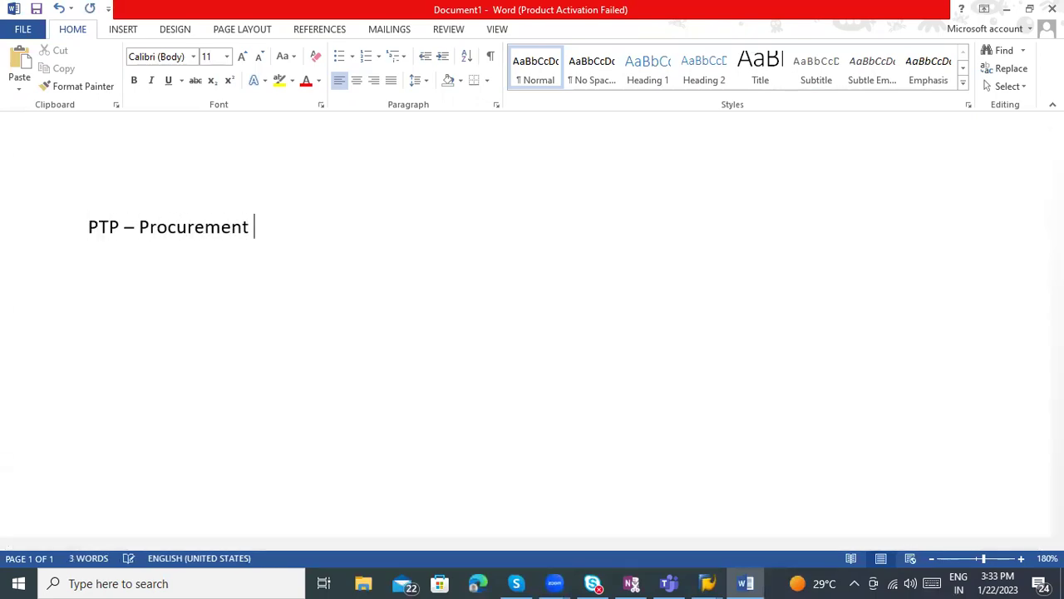
pyautogui.write('to Pay Cycle')
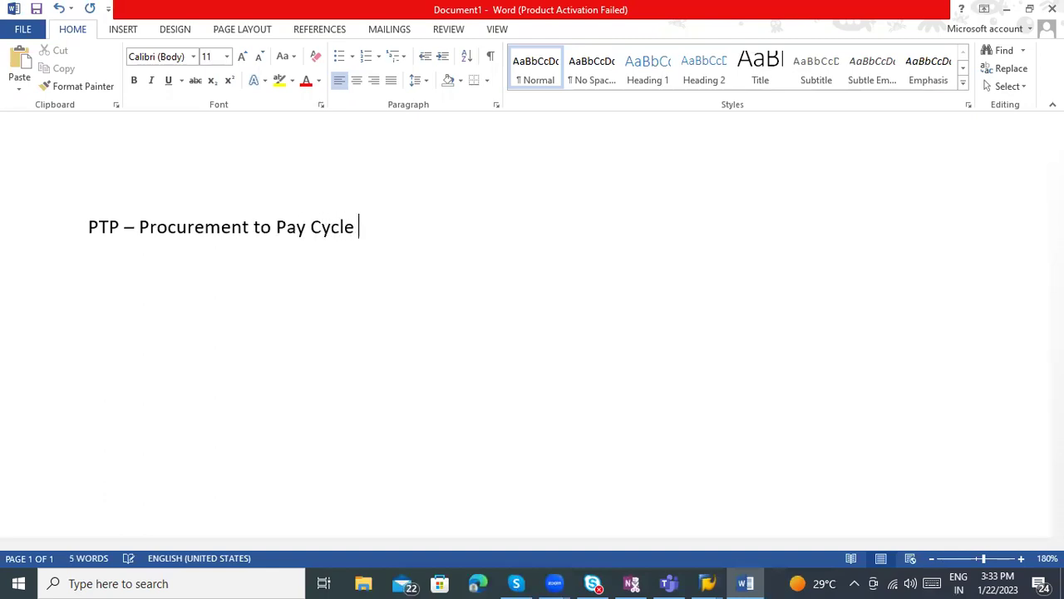
# Step: Start a numbered list below the heading with the first item "Purchase Requistion -"
pyautogui.press('Return')
pyautogui.press('BackSpace')
pyautogui.press('End')
pyautogui.press('Return')
pyautogui.write('1)')
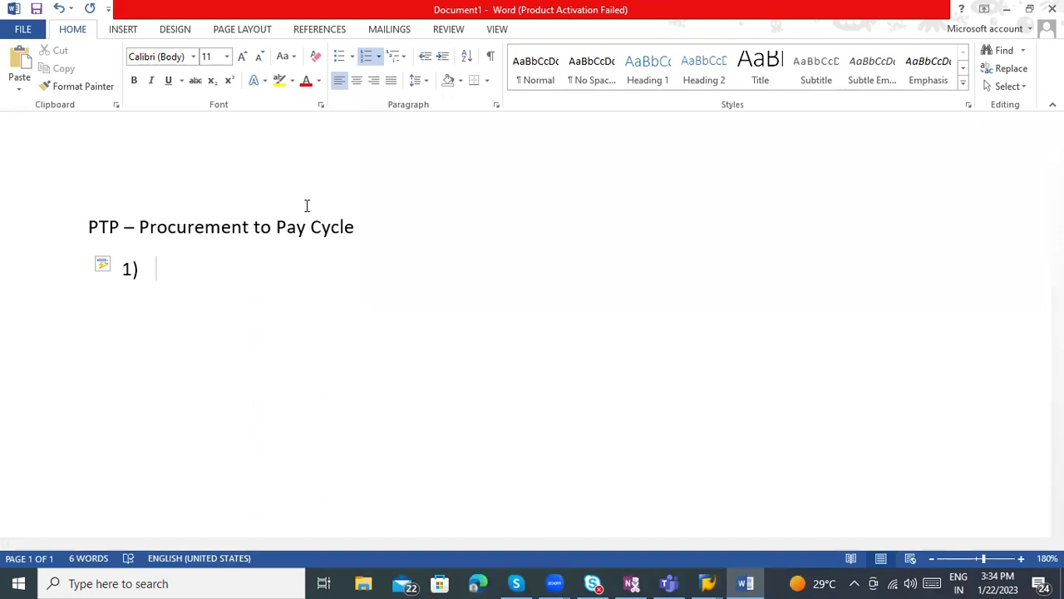
pyautogui.write('Purchase Requistion -')
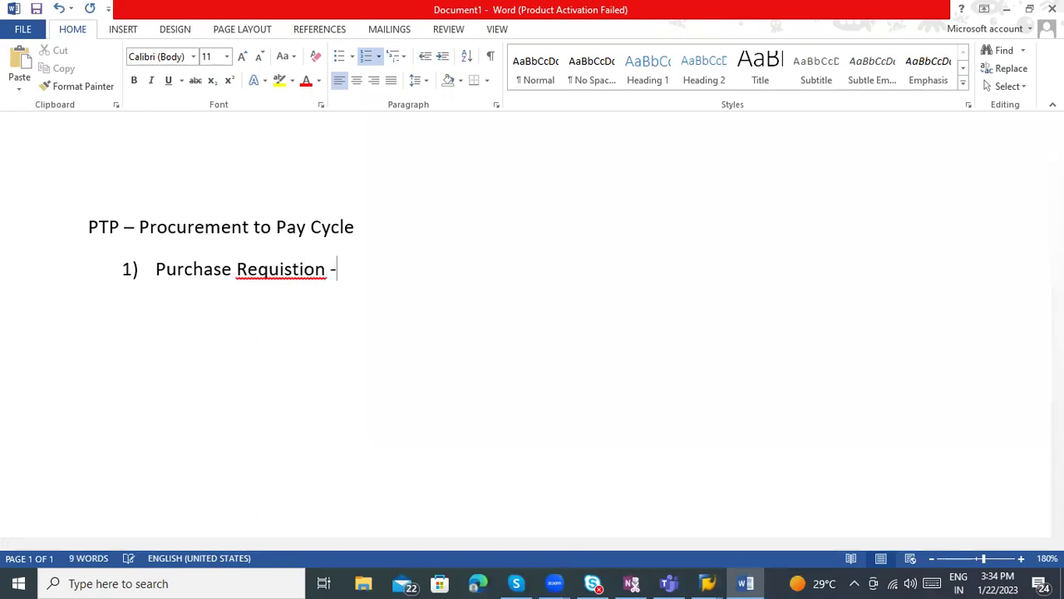
# Step: Correct the misspelled word in item 1 to "Requisition" and add the transaction code "ME51N" after the dash
pyautogui.rightClick(281, 267)
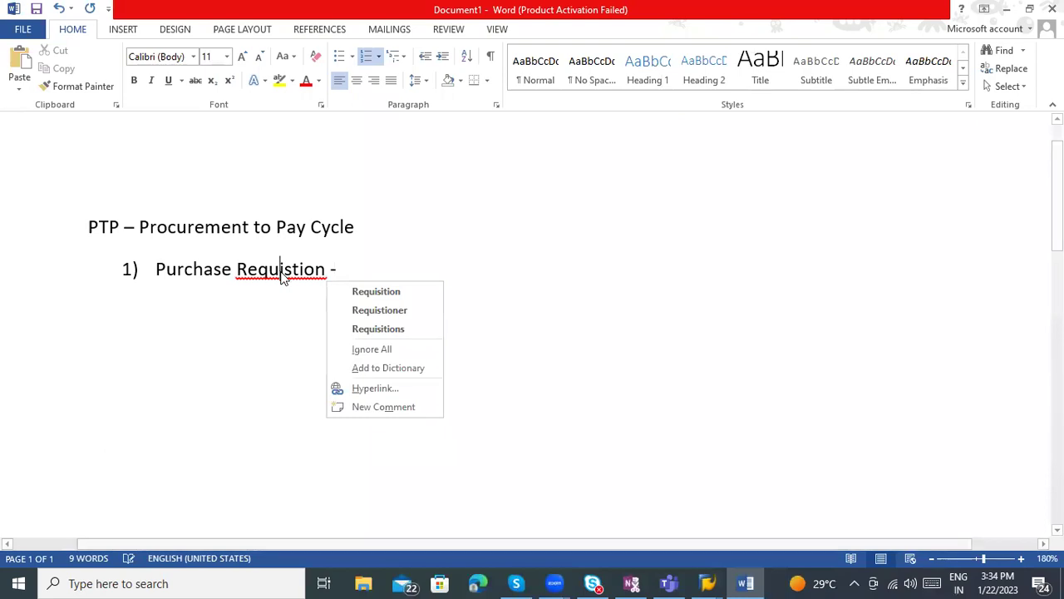
pyautogui.click(338, 293)
pyautogui.click(350, 272)
pyautogui.write('ME51N')
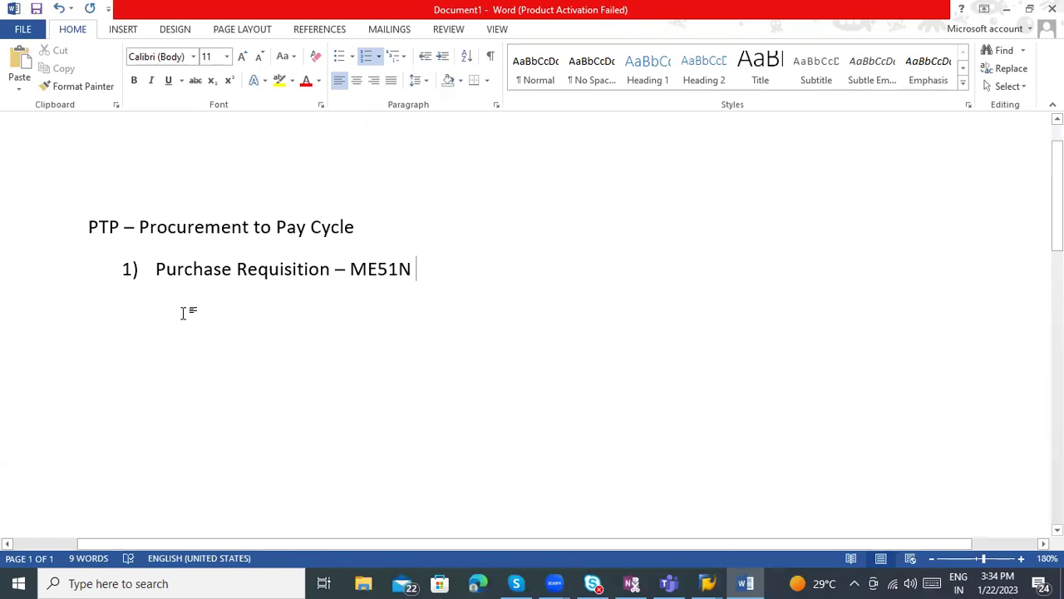
pyautogui.click(155, 273)
pyautogui.click(431, 266)
# Step: Start an arrow-bulleted list below the Purchase Requisition item, leaving a blank line, with the bullets "What" and "Where"
pyautogui.press('Return')
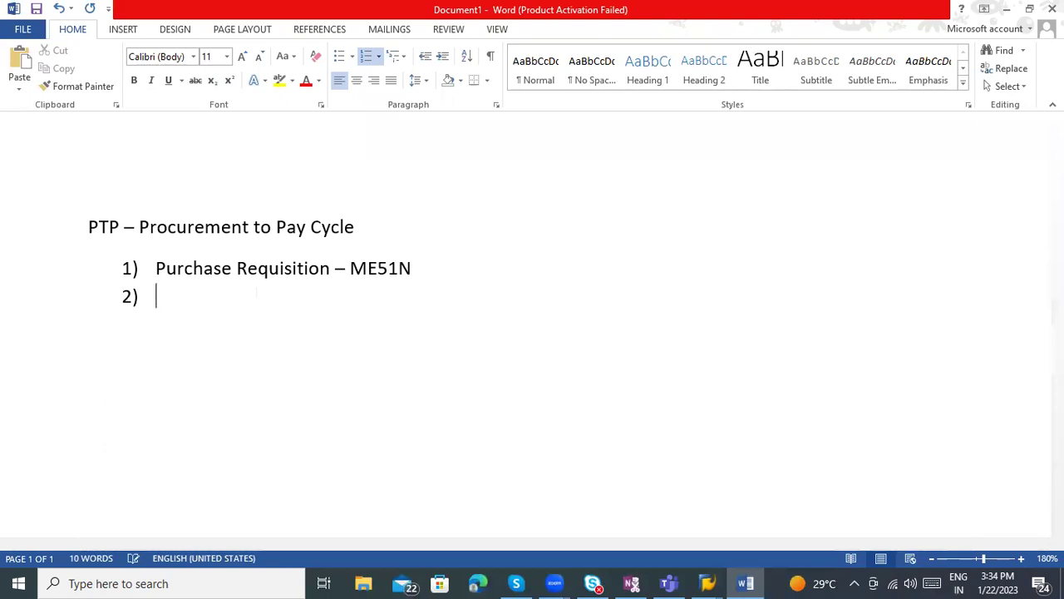
pyautogui.press('BackSpace')
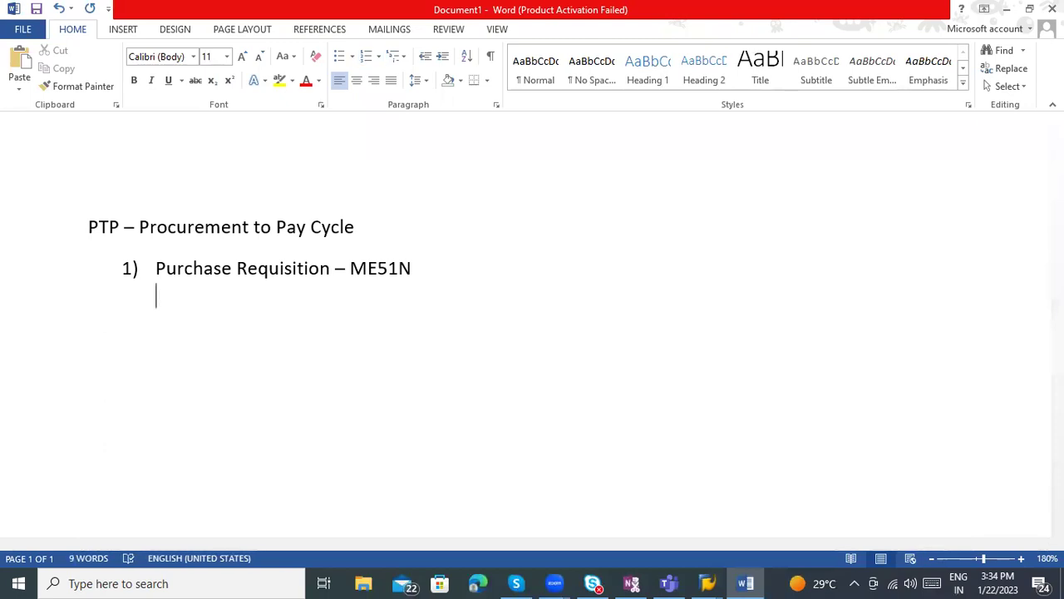
pyautogui.press('Return')
pyautogui.write('> ')
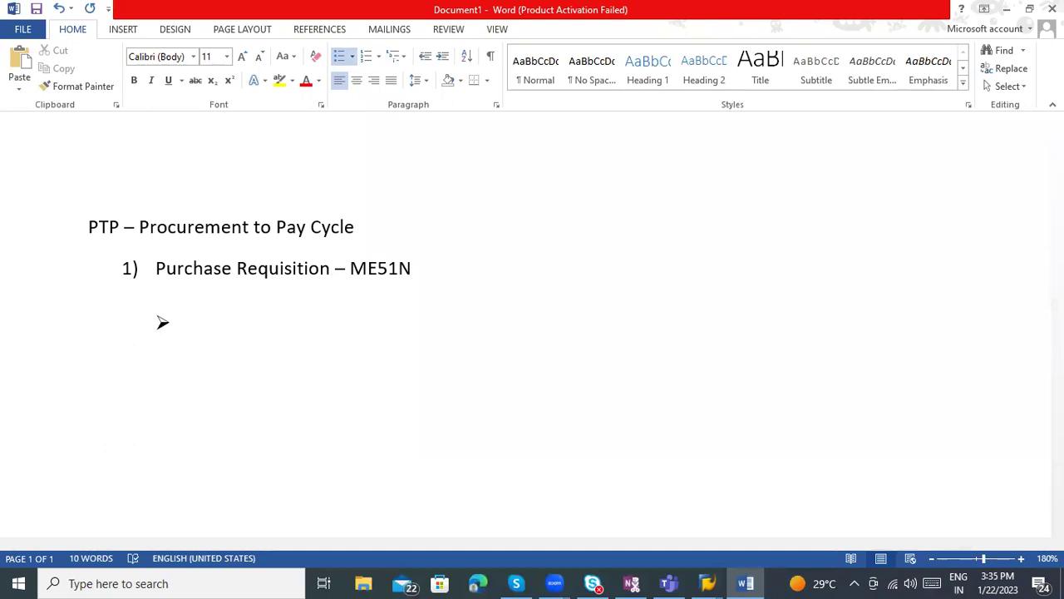
pyautogui.write('What')
pyautogui.press('Return')
pyautogui.write('Where')
pyautogui.press('Return')
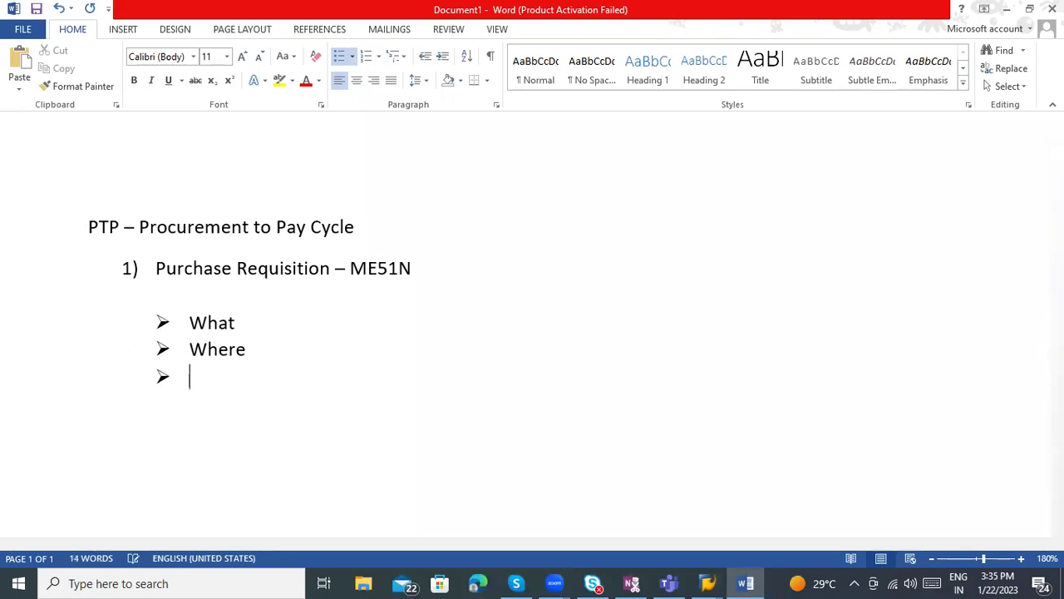
# Step: Add the bullets "When" and "How much" to the arrow list
pyautogui.write('Whr')
pyautogui.press('BackSpace')
pyautogui.write('en')
pyautogui.press('Return')
pyautogui.write('How much')
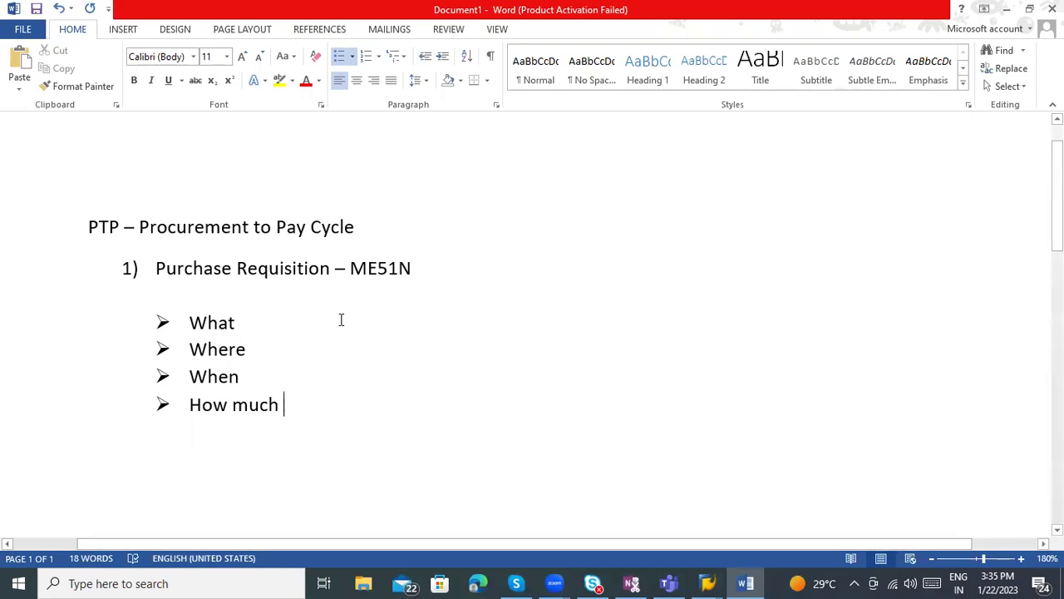
# Step: Extend the "What" bullet with the explanation "– Which product or material"
pyautogui.write(' - ')
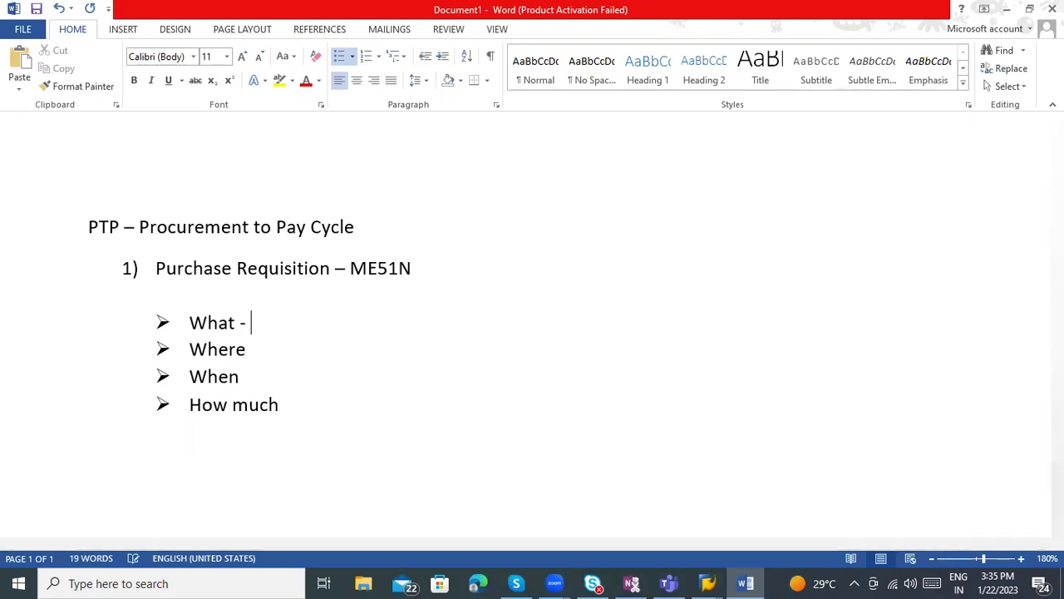
pyautogui.write('Which yp')
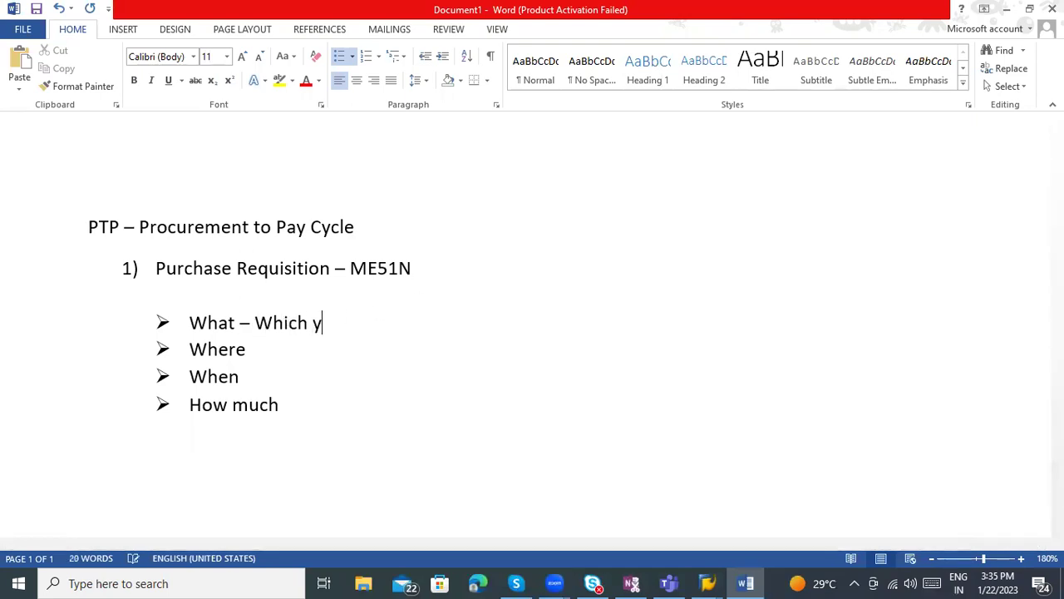
pyautogui.press('BackSpace')
pyautogui.press('BackSpace')
pyautogui.write('product ')
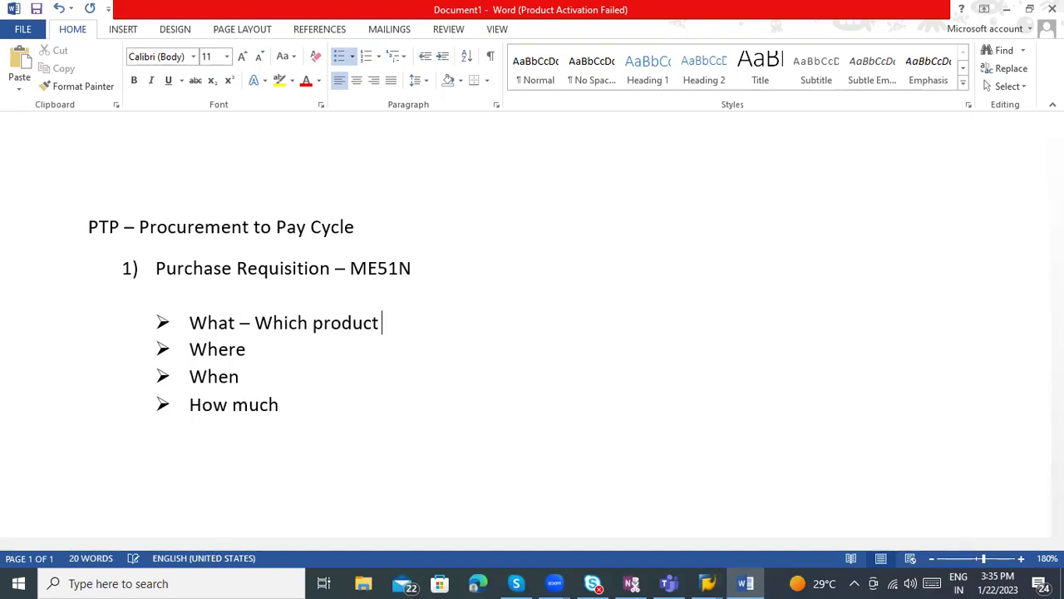
pyautogui.write('or material')
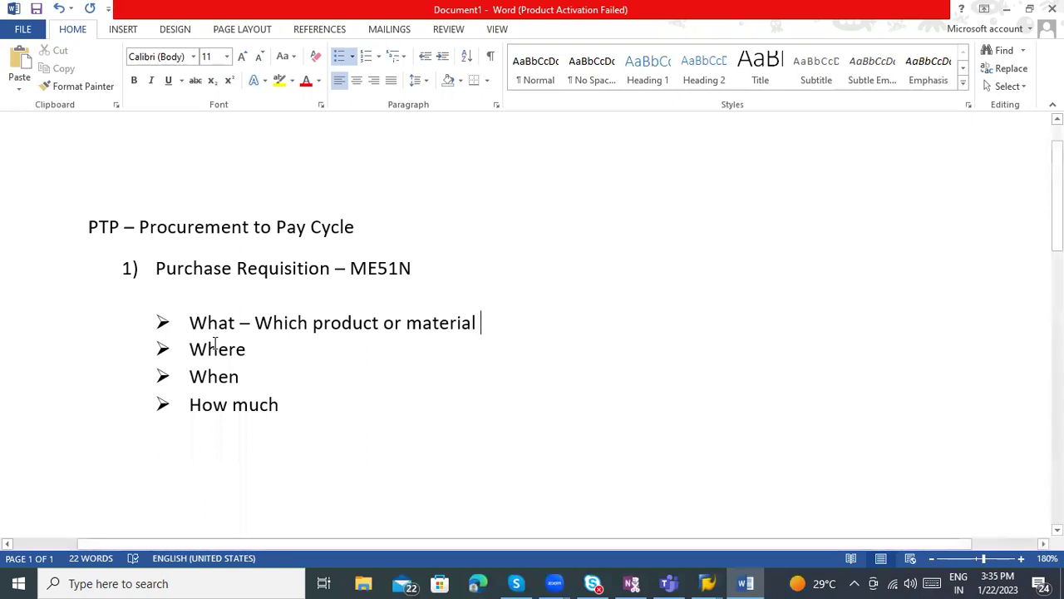
# Step: Extend the "Where" bullet with the explanation "– Which plant it is required"
pyautogui.click(265, 342)
pyautogui.write('- m')
pyautogui.press('BackSpace')
pyautogui.press('BackSpace')
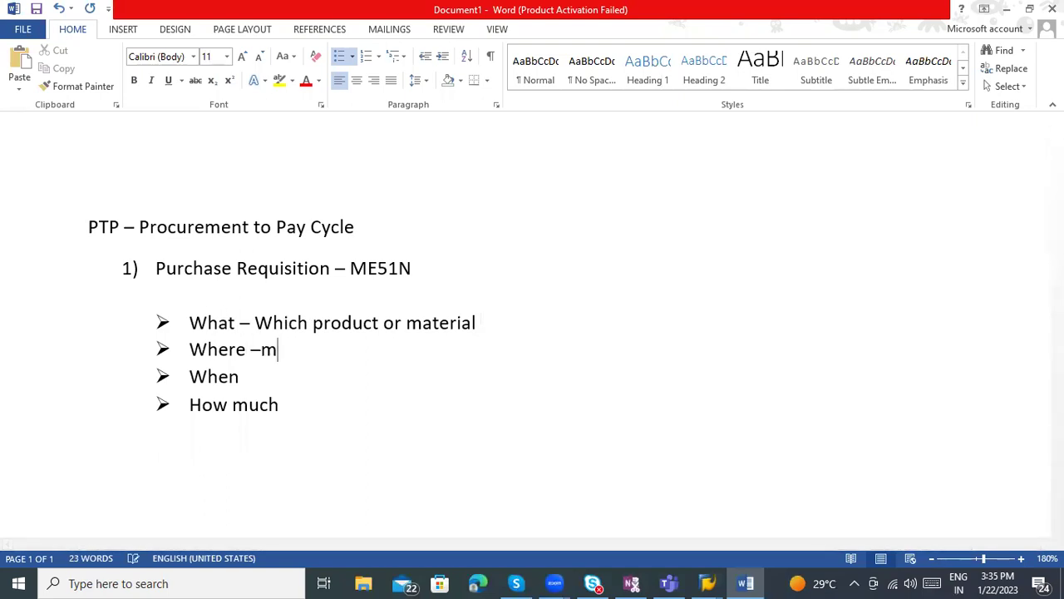
pyautogui.write('Which plant ')
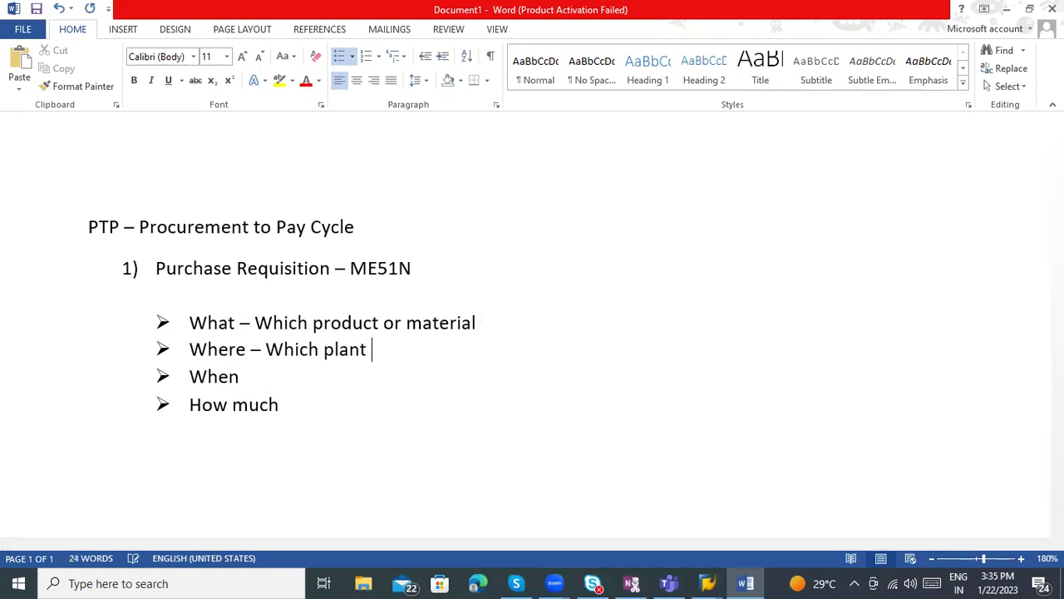
pyautogui.write('it is required')
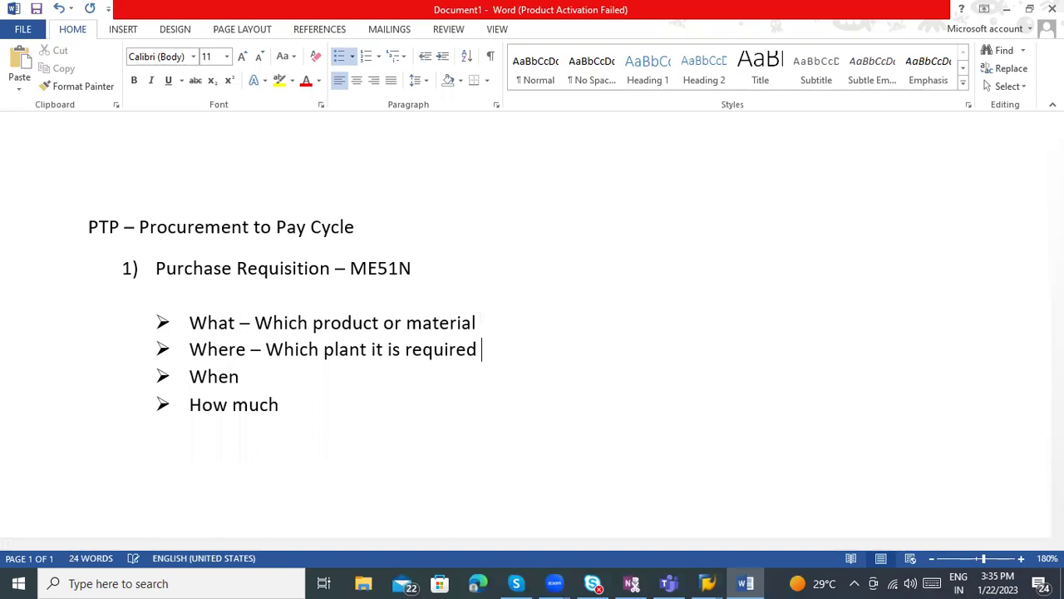
# Step: Extend the "When" bullet with "– Delivery date", declining the detailed description of the SAP connection error
pyautogui.click(275, 377)
pyautogui.write('- Delivery d')
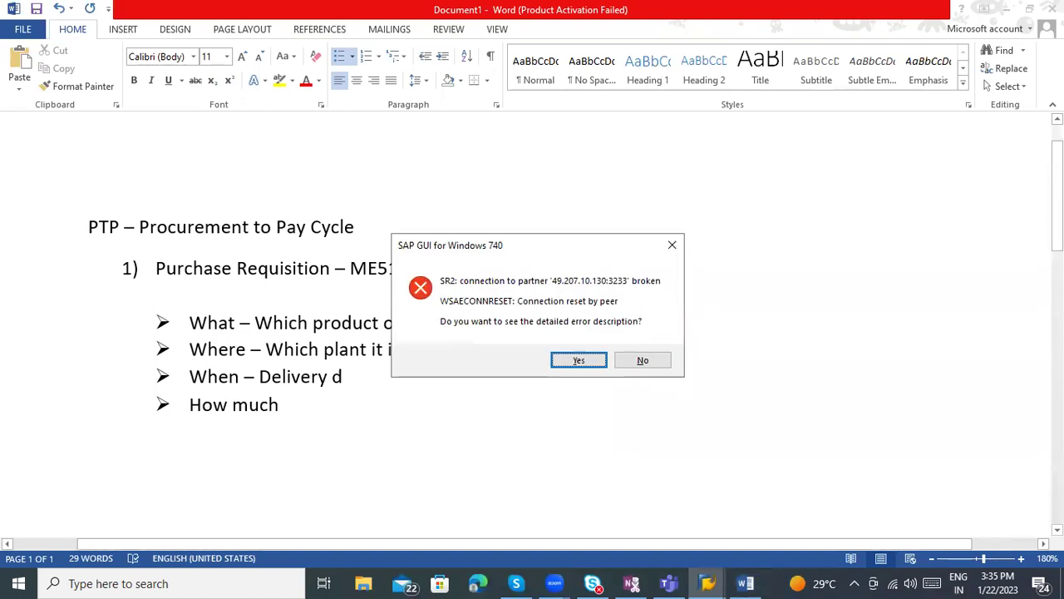
pyautogui.press('Right')
pyautogui.press('Return')
pyautogui.write('ate')
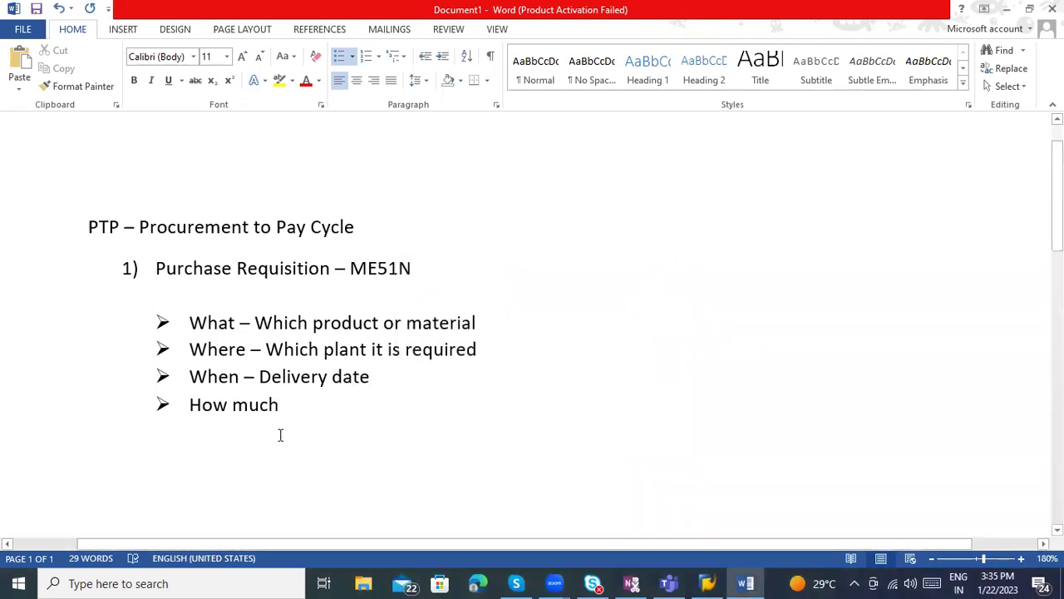
# Step: Extend the "How much" bullet with the explanation "- The Qty of order you are looking"
pyautogui.click(325, 407)
pyautogui.write('- Th')
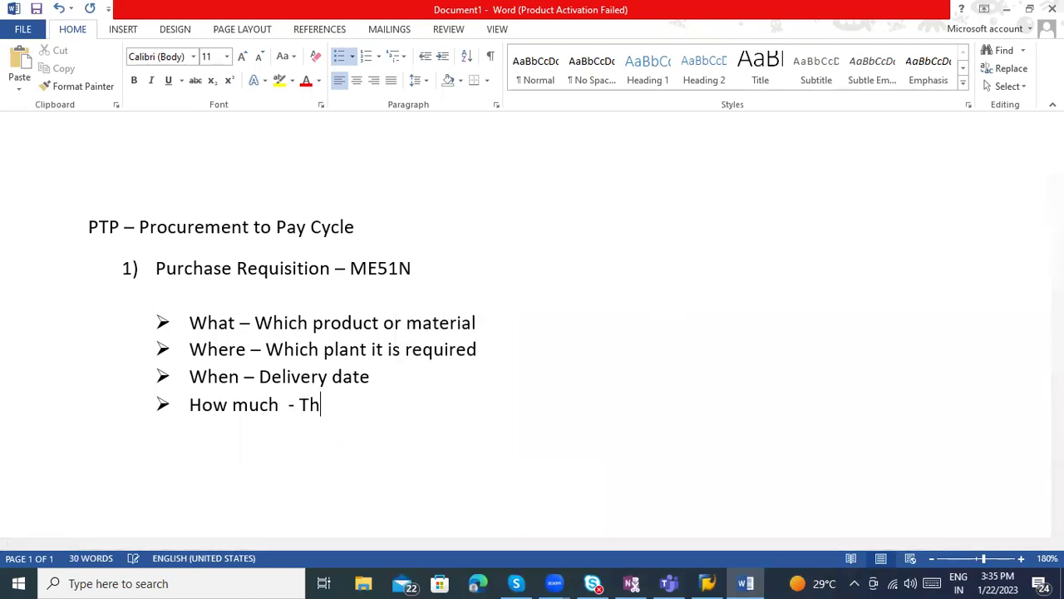
pyautogui.write('e Qty of order you are looking')
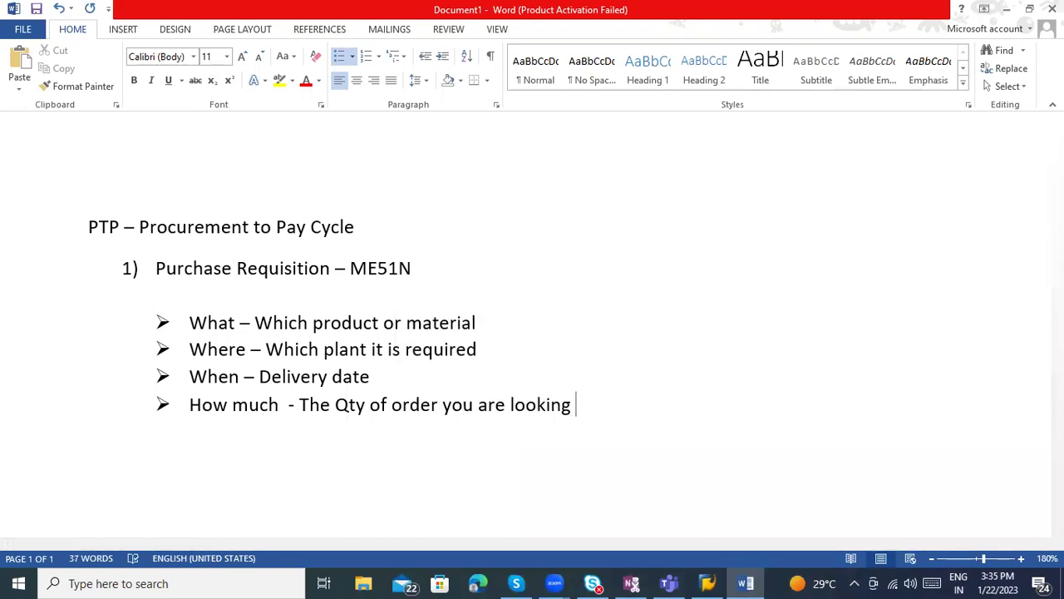
pyautogui.moveTo(582, 430); pyautogui.dragTo(209, 307)
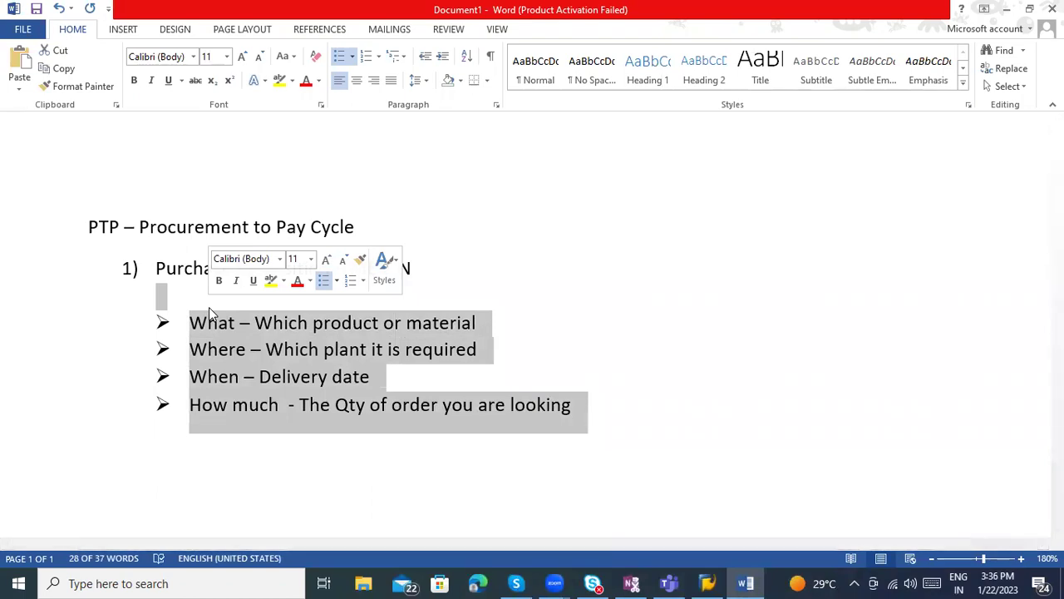
pyautogui.click(397, 468)
# Step: End the bullet list and add the line "Material : 100-100 , 100-110, 100-200" below it
pyautogui.click(597, 405)
pyautogui.press('Return')
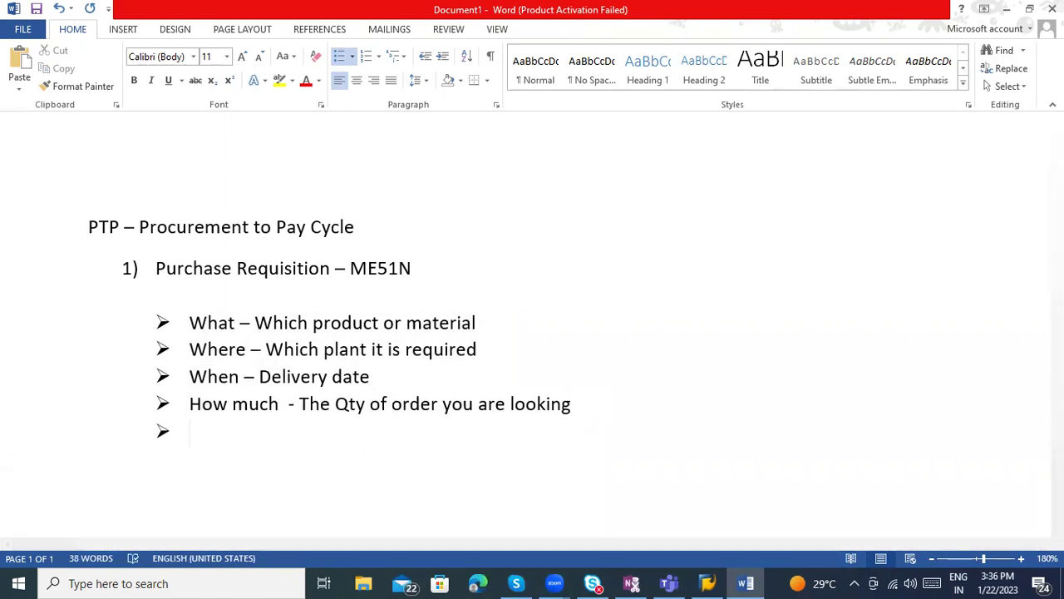
pyautogui.press('Return')
pyautogui.write('Material')
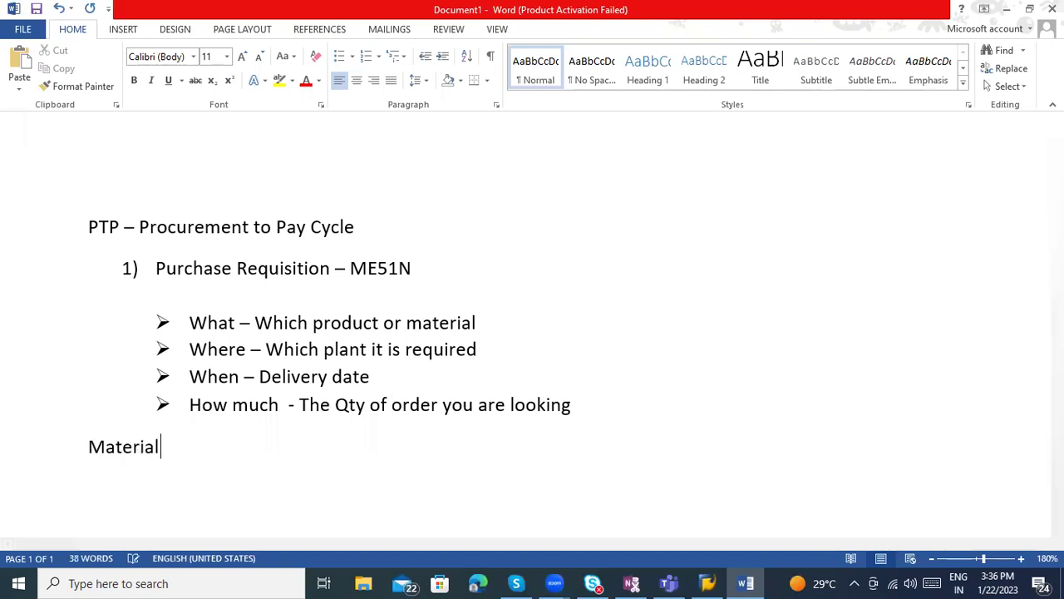
pyautogui.write(' : 100-100 ,')
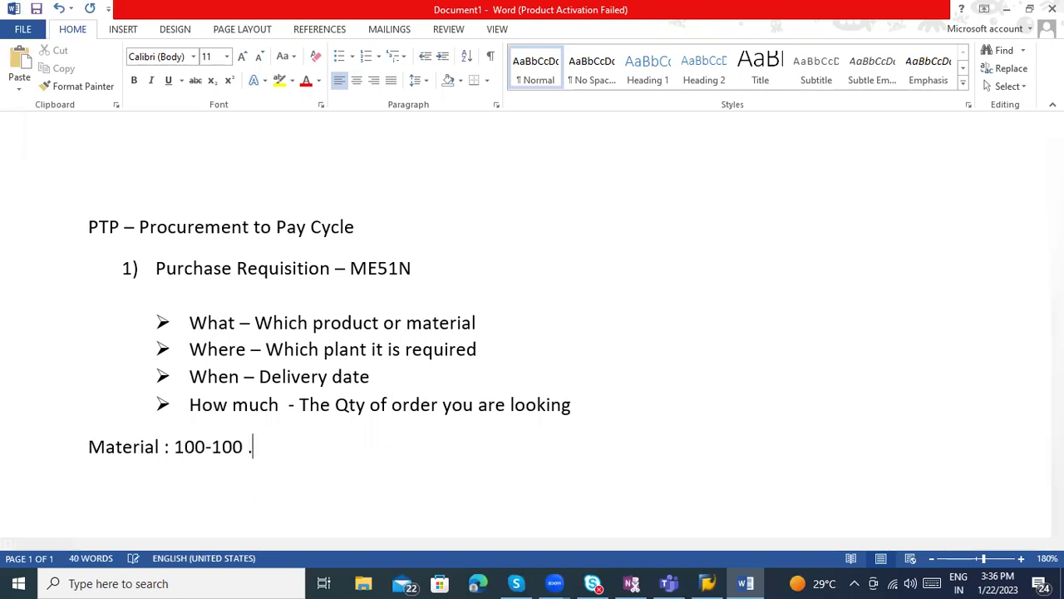
pyautogui.write(' 100-110, 100-200')
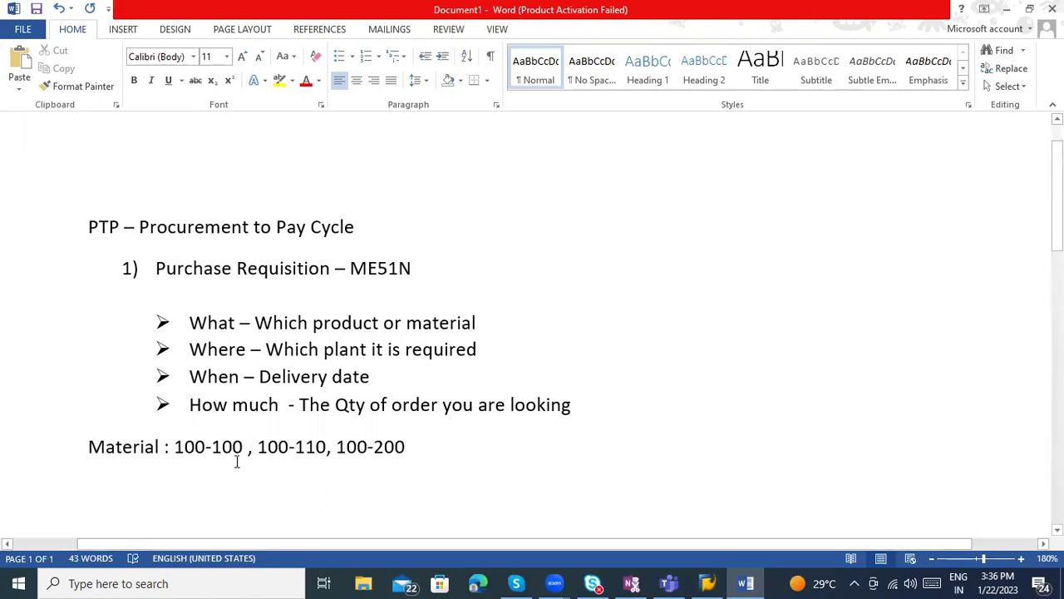
# Step: Accept the grammar suggestions that remove the spaces before the colon after "Material" and before the comma after "100-100"
pyautogui.moveTo(247, 446); pyautogui.dragTo(176, 446)
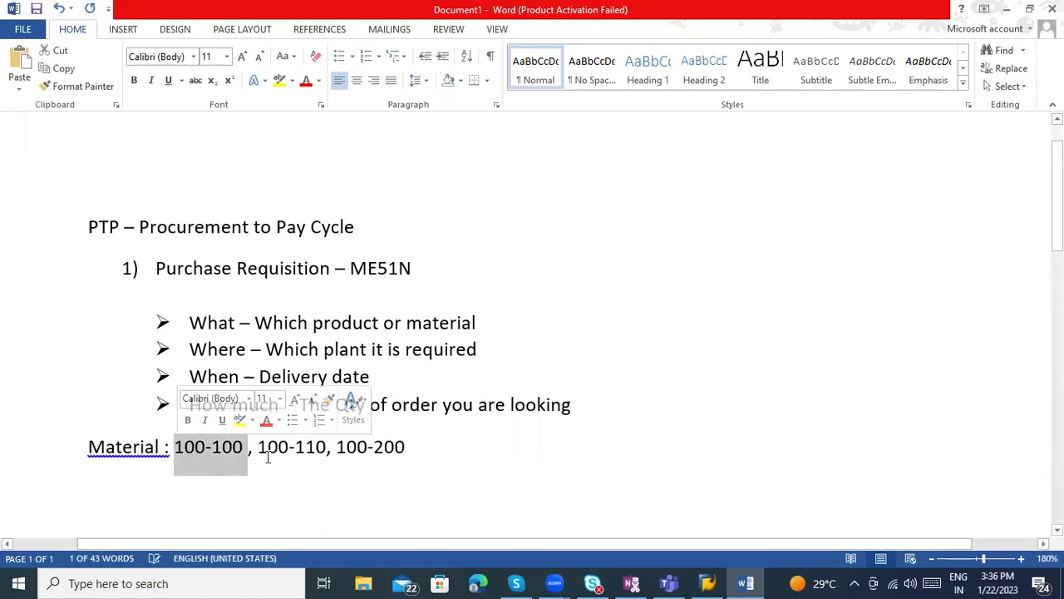
pyautogui.click(124, 448)
pyautogui.rightClick(126, 447)
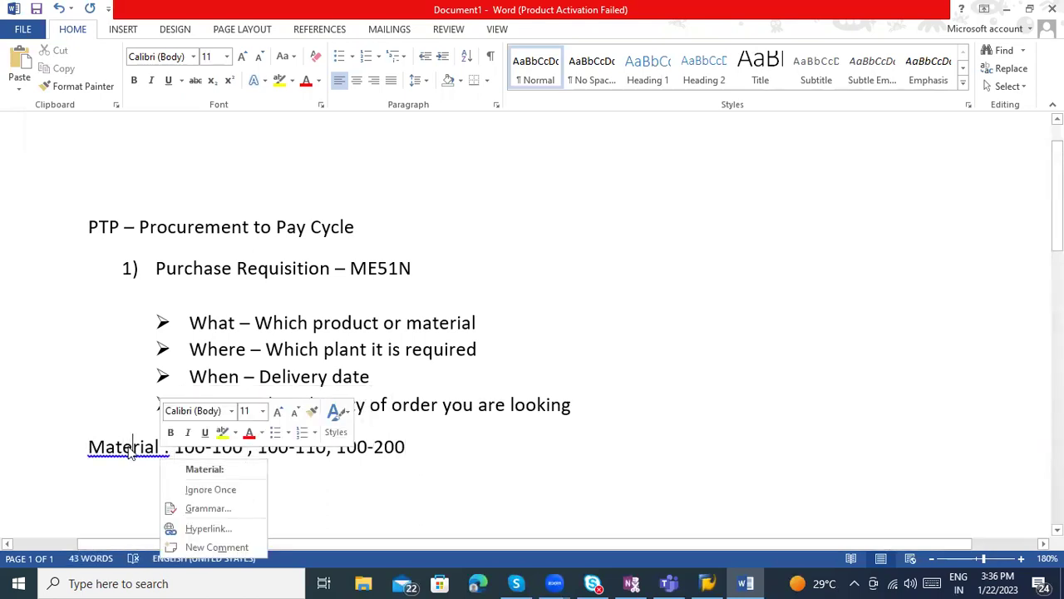
pyautogui.click(190, 468)
pyautogui.rightClick(225, 449)
pyautogui.click(294, 463)
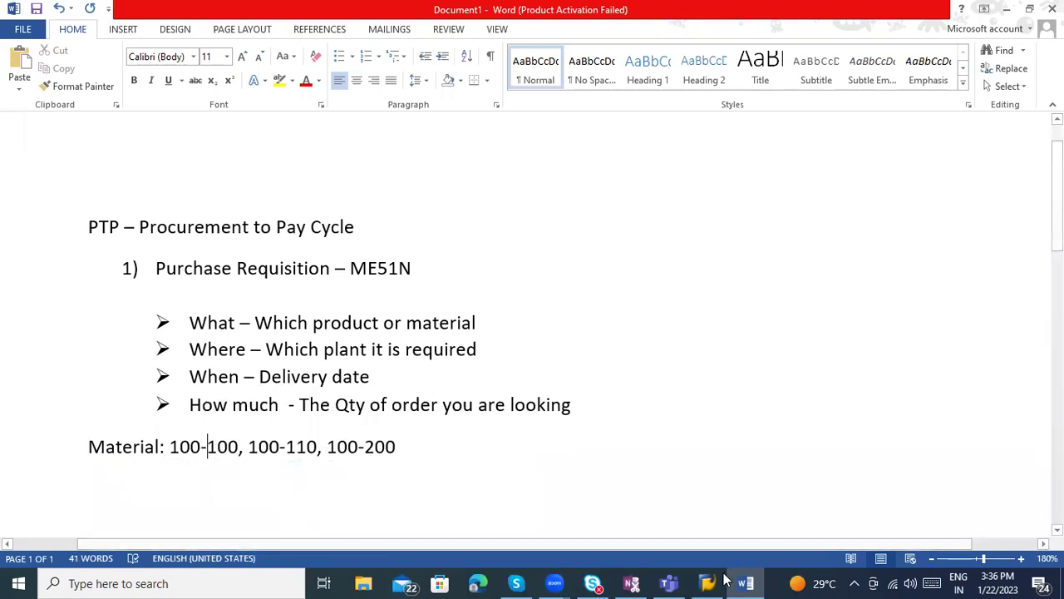
# Step: Switch to SAP Logon, open the system connection and log on to client 800 with the user ID and password
pyautogui.click(709, 583)
pyautogui.doubleClick(419, 217)
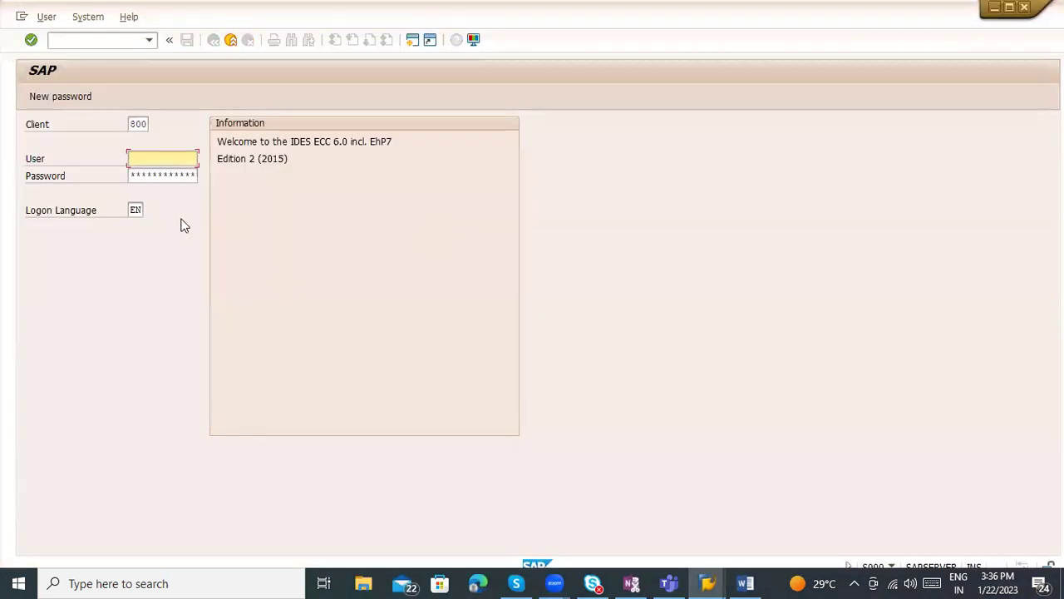
pyautogui.click(176, 181)
pyautogui.press('Tab')
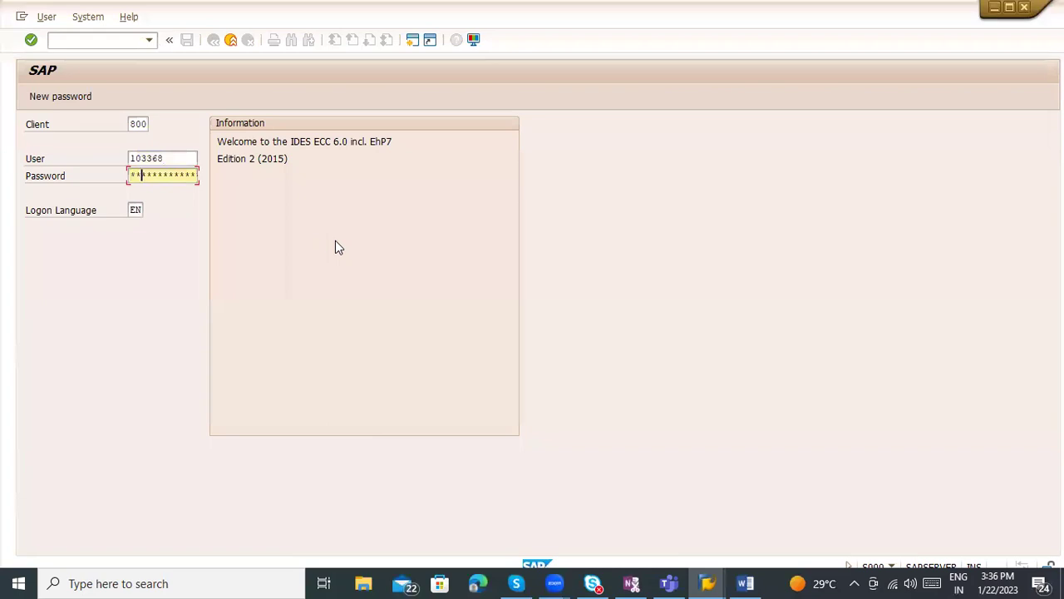
pyautogui.press('Return')
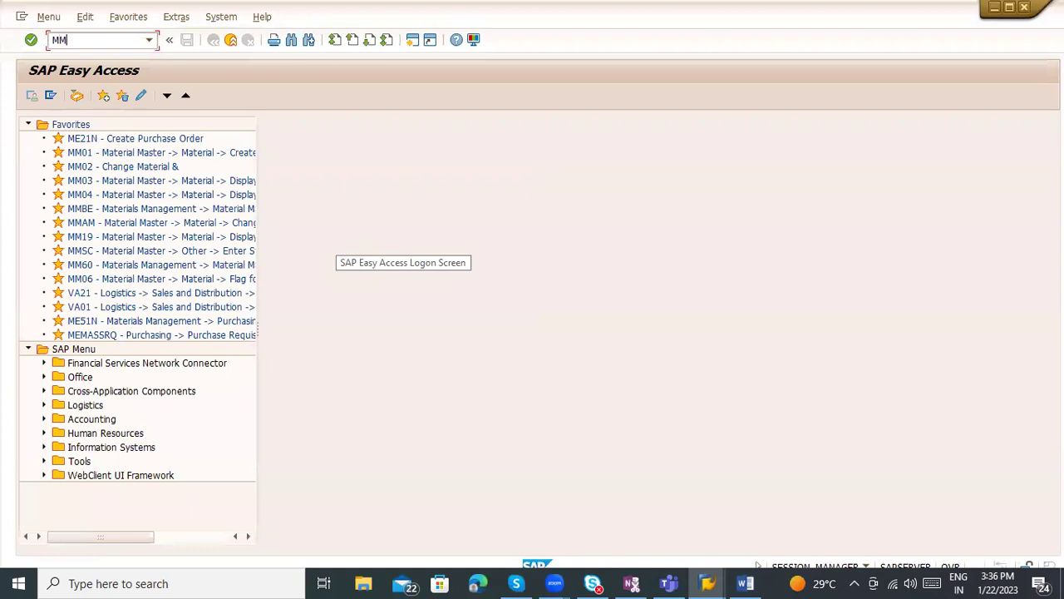
# Step: Open transaction MM03 and display material 100-100, the first material number listed in the Word notes
pyautogui.write('MM03')
pyautogui.press('Return')
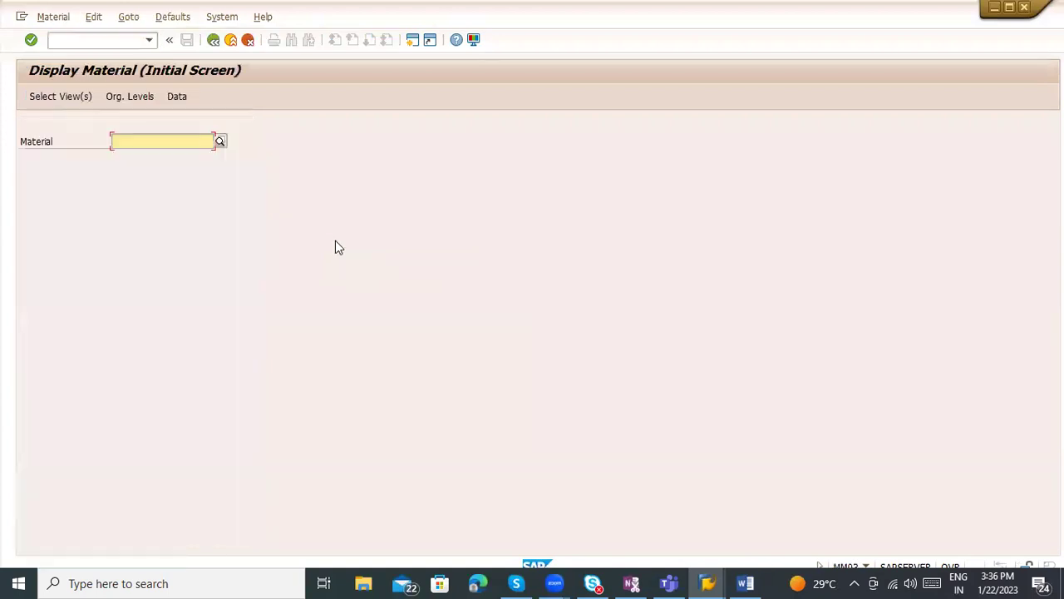
pyautogui.hotkey('alt', 'Tab')
pyautogui.hotkey('alt', 'Tab')
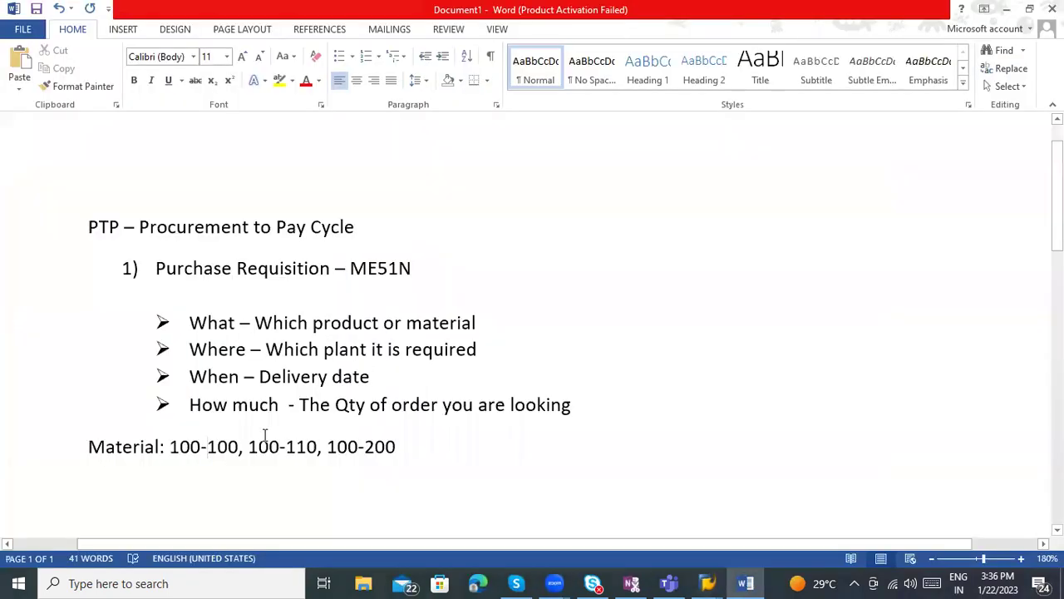
pyautogui.hotkey('alt', 'Tab')
pyautogui.hotkey('alt', 'Tab')
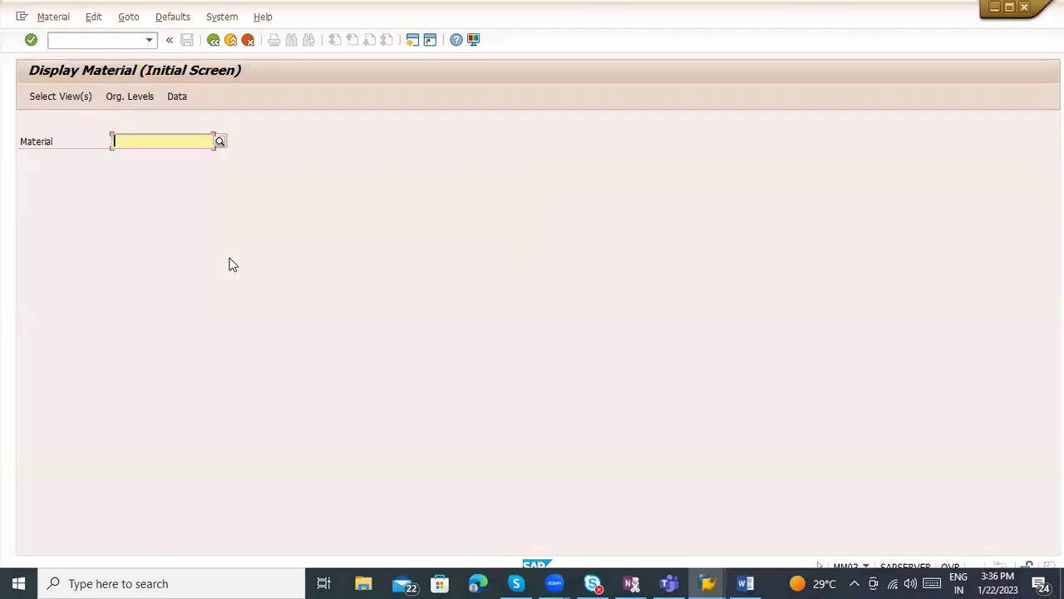
pyautogui.write('100-100')
pyautogui.press('Return')
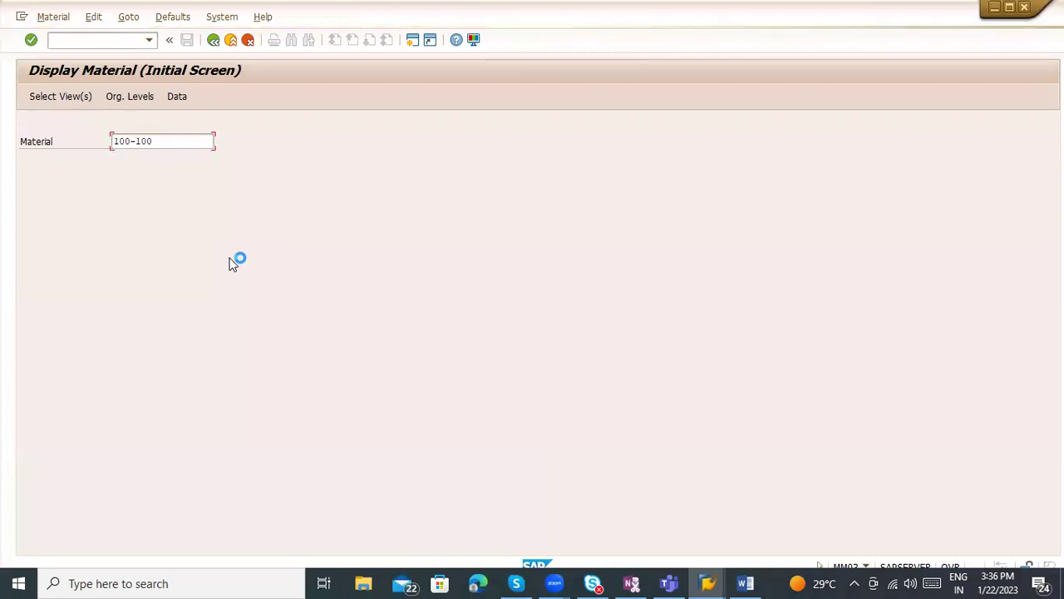
# Step: View the Basic Data 1 view of material 100-100, check its description, and return to the initial display screen
pyautogui.press('Return')
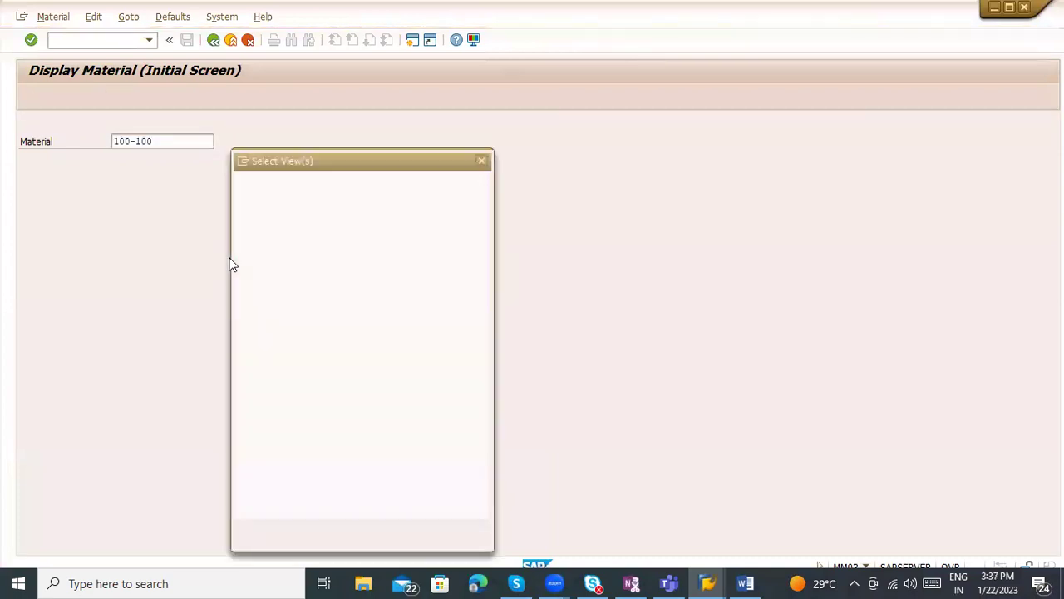
pyautogui.click(240, 201)
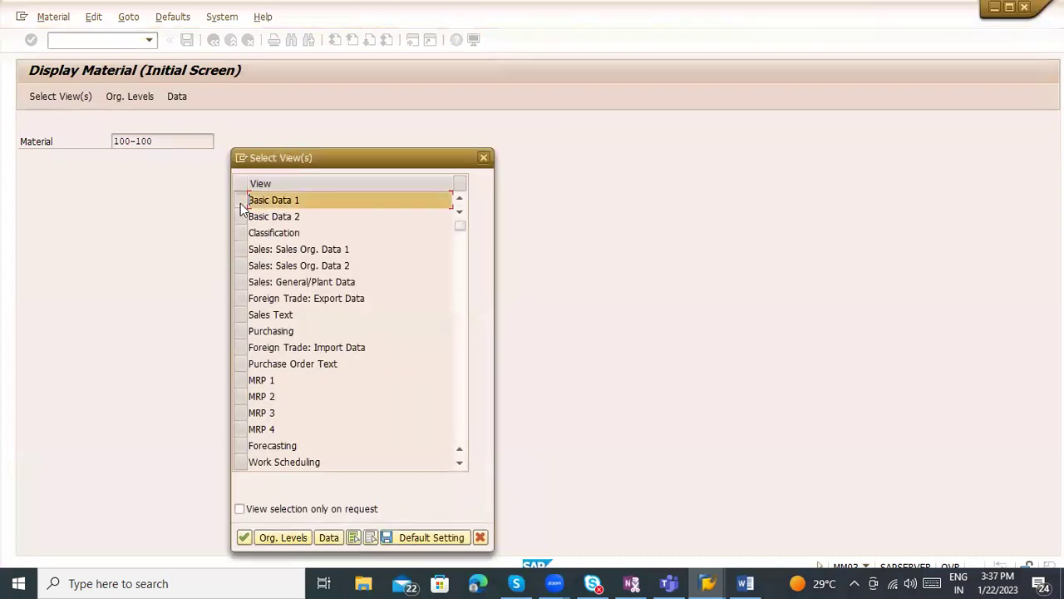
pyautogui.press('Return')
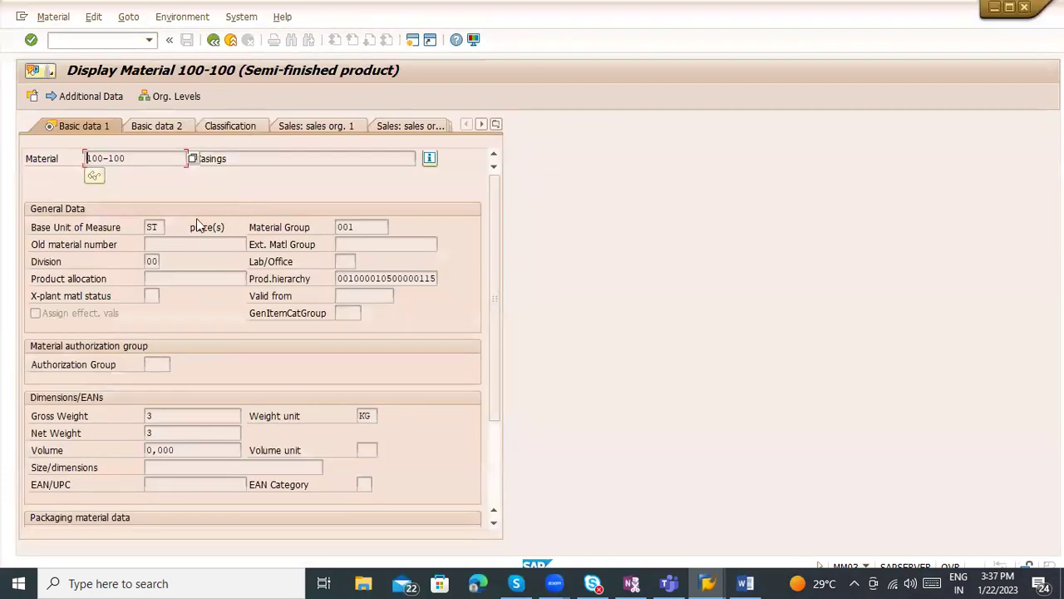
pyautogui.click(247, 157)
pyautogui.click(147, 155)
pyautogui.click(291, 156)
pyautogui.click(213, 39)
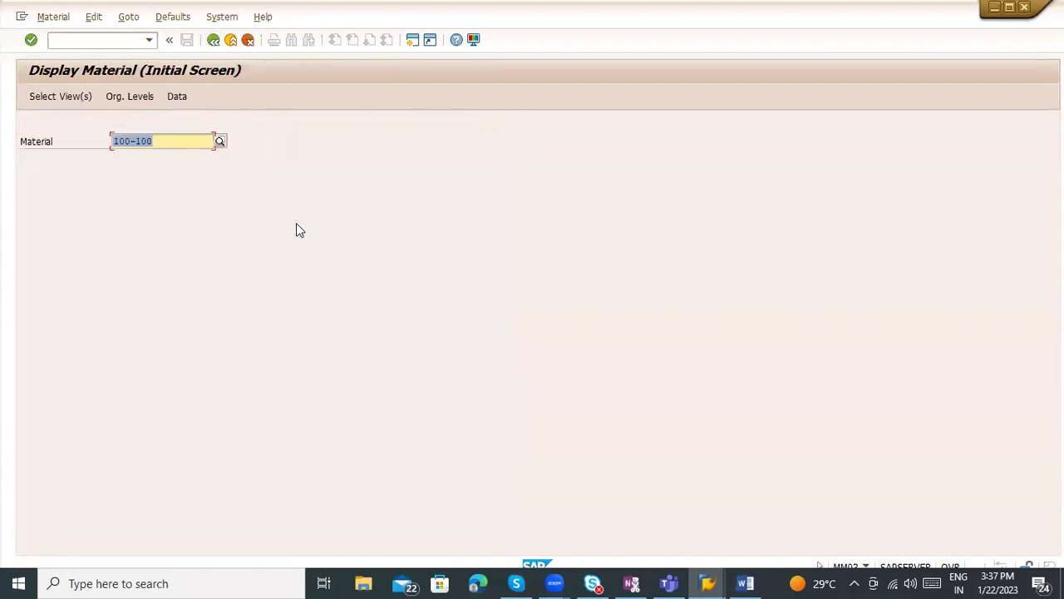
# Step: Display the Basic Data 1 view of material 100-110, check its description, and go back to the initial screen
pyautogui.write('100-11')
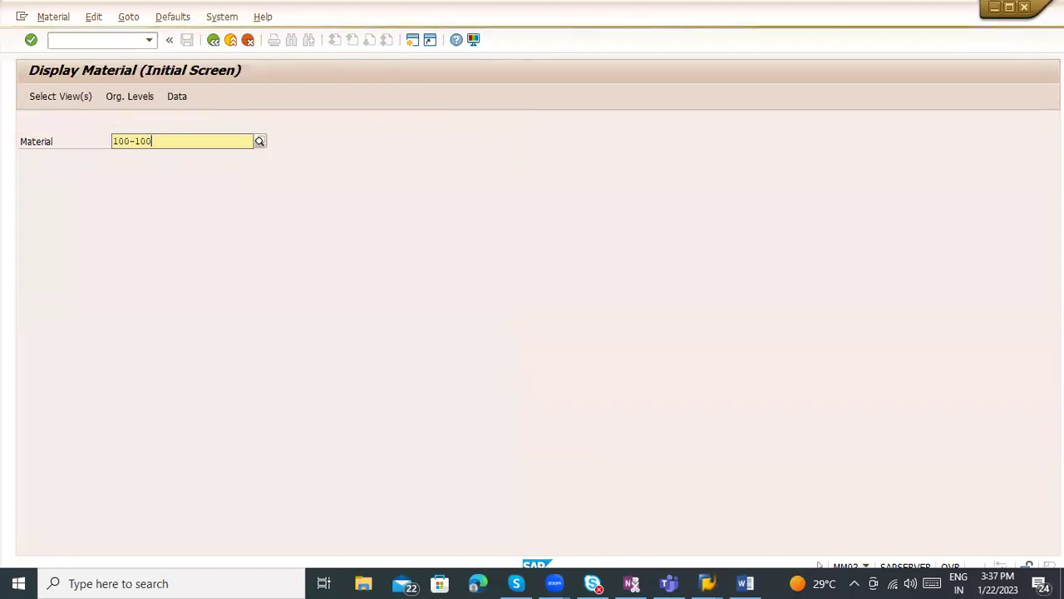
pyautogui.write('0')
pyautogui.press('Return')
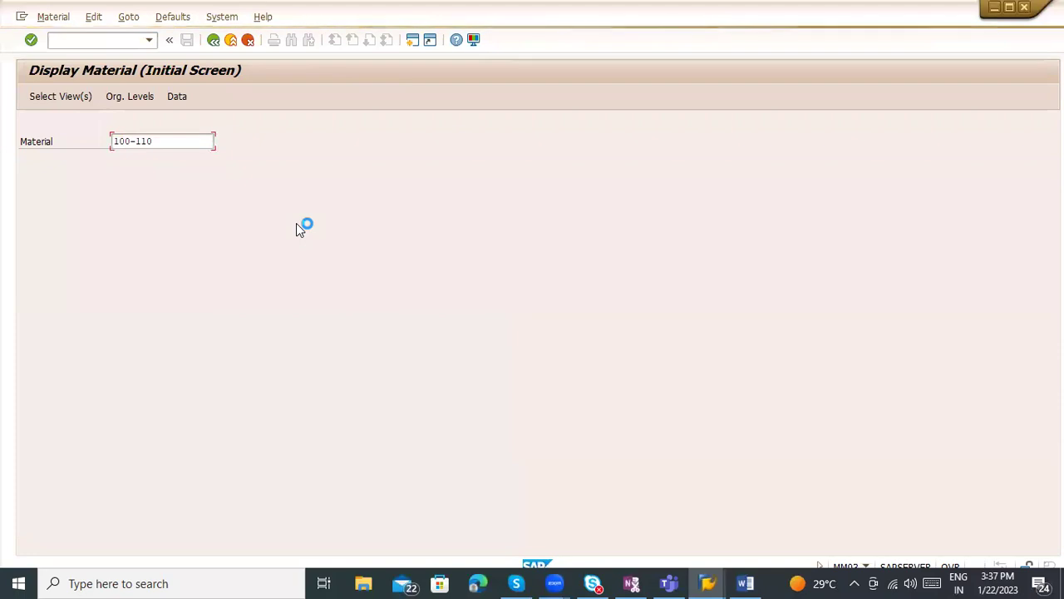
pyautogui.press('Return')
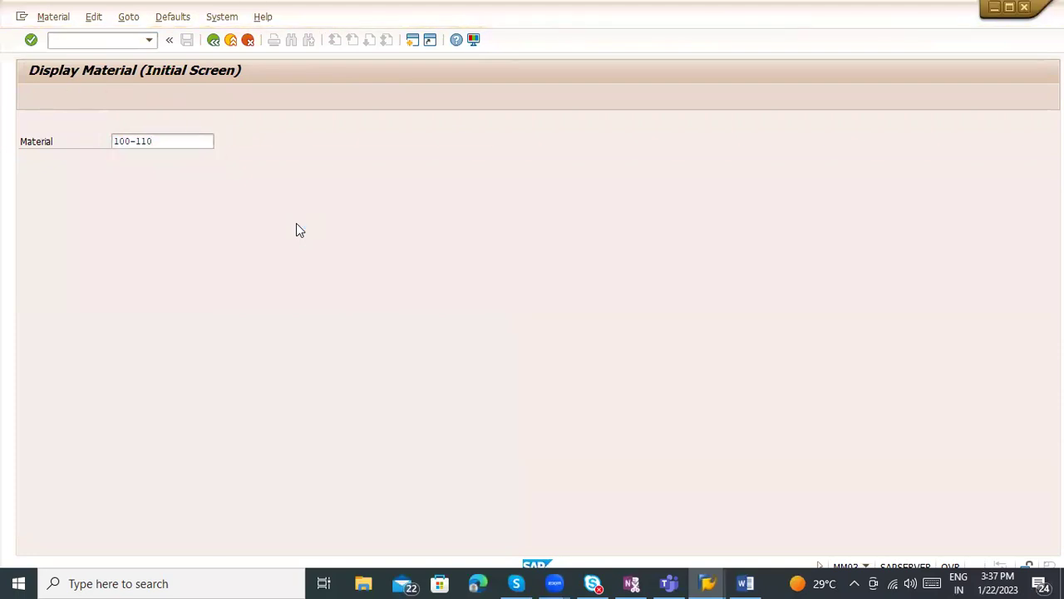
pyautogui.click(240, 199)
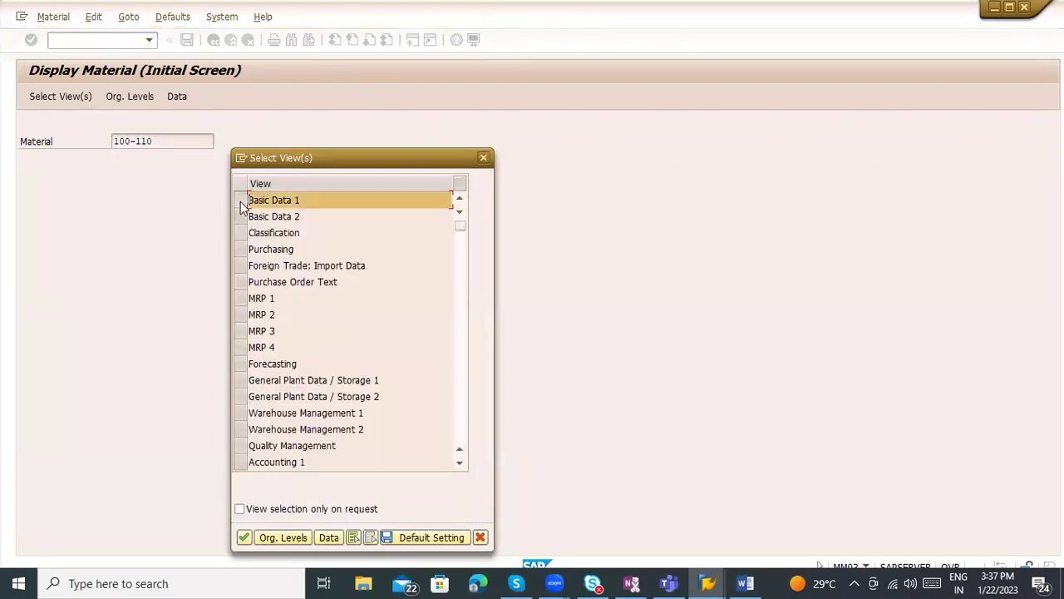
pyautogui.press('Return')
pyautogui.moveTo(302, 158); pyautogui.dragTo(178, 158)
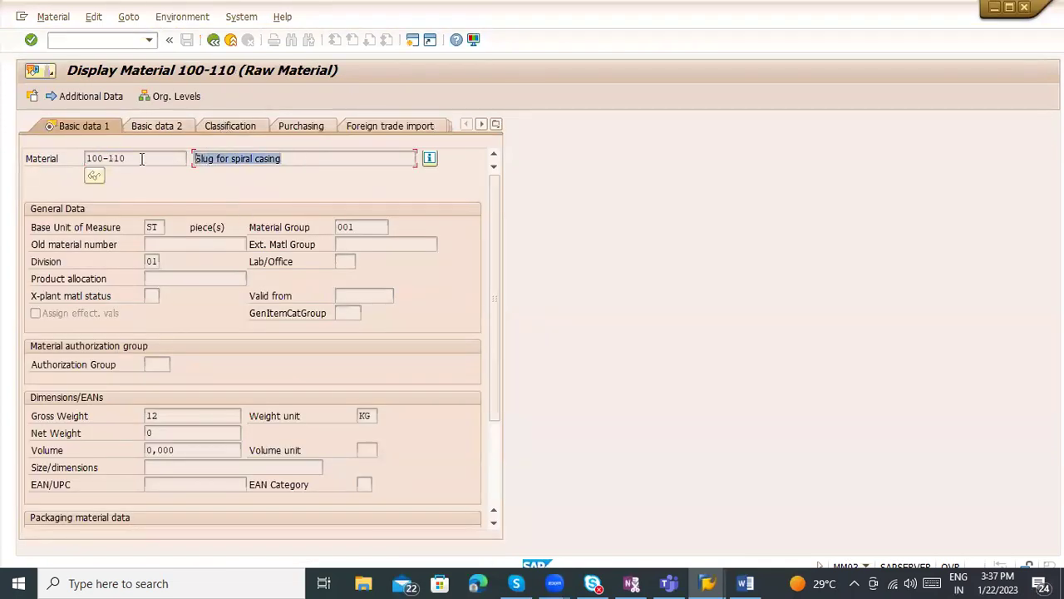
pyautogui.click(213, 40)
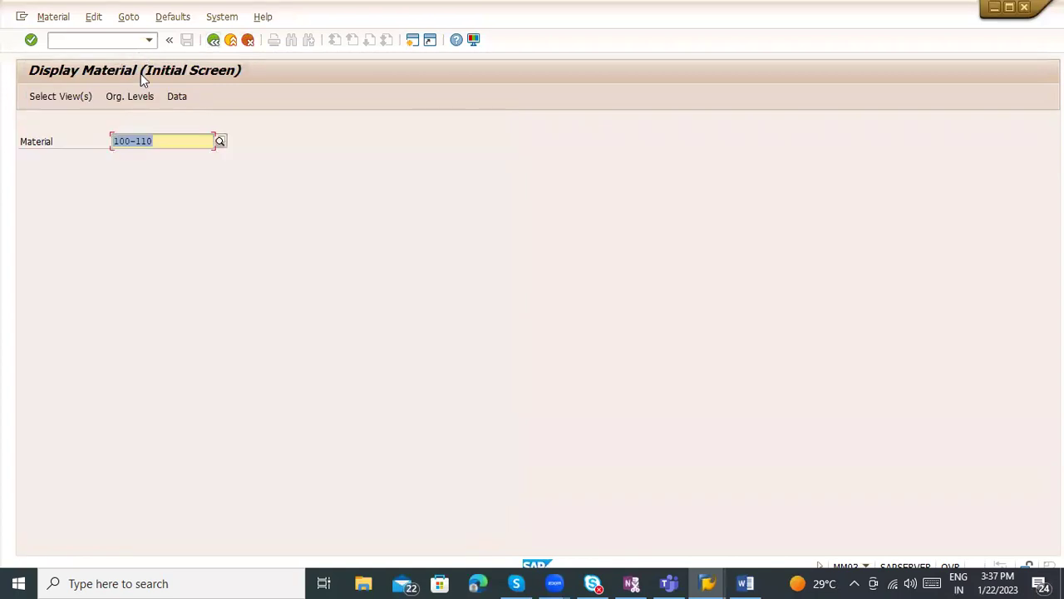
# Step: Display the Basic Data 1 view of material 100-200, check its description, and go back to the initial screen
pyautogui.press('BackSpace')
pyautogui.write('11')
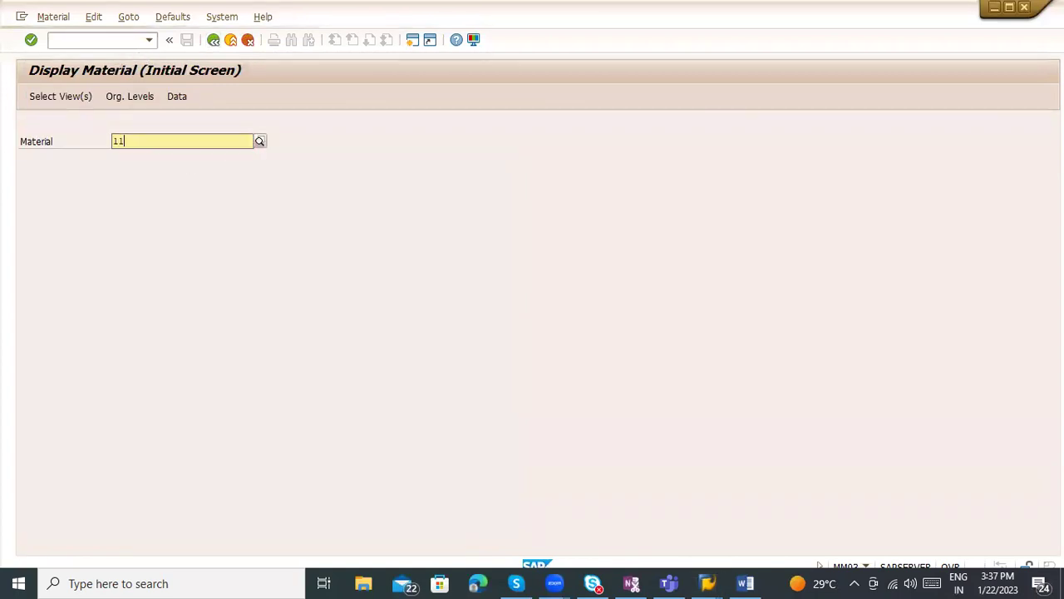
pyautogui.press('BackSpace')
pyautogui.write('00-200')
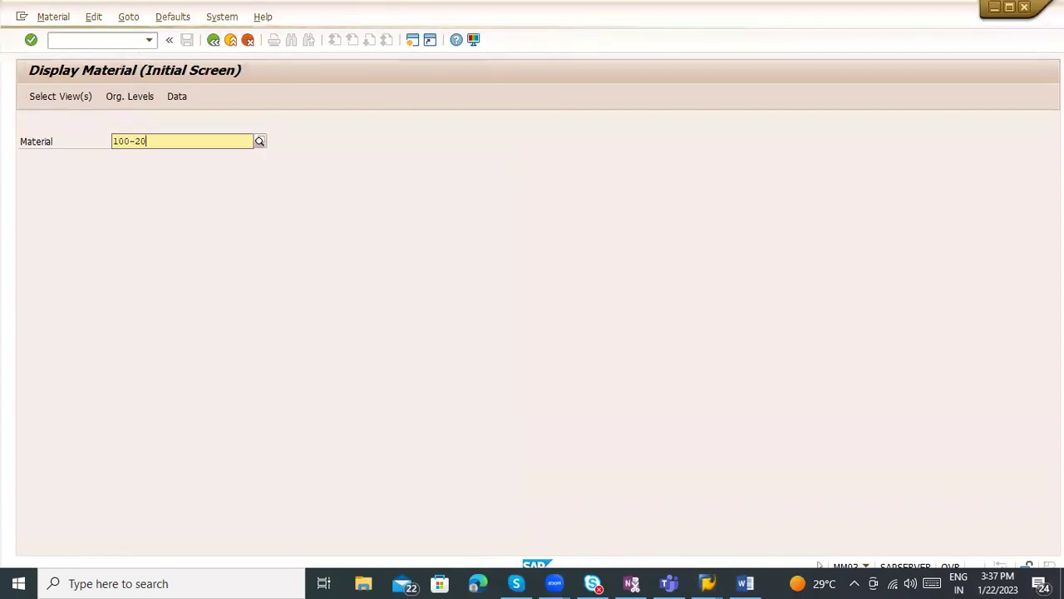
pyautogui.press('Return')
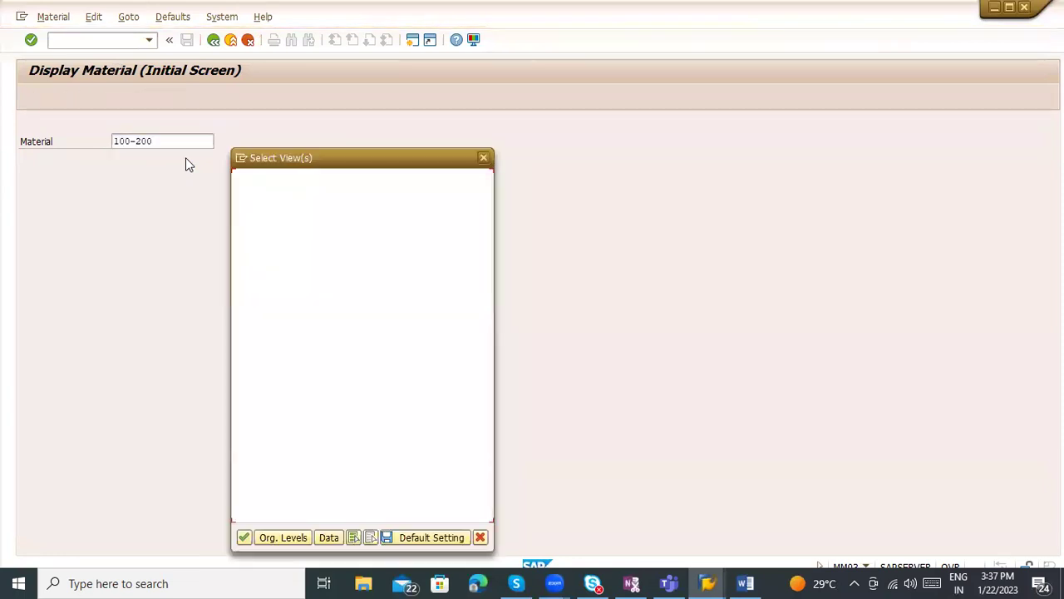
pyautogui.click(242, 200)
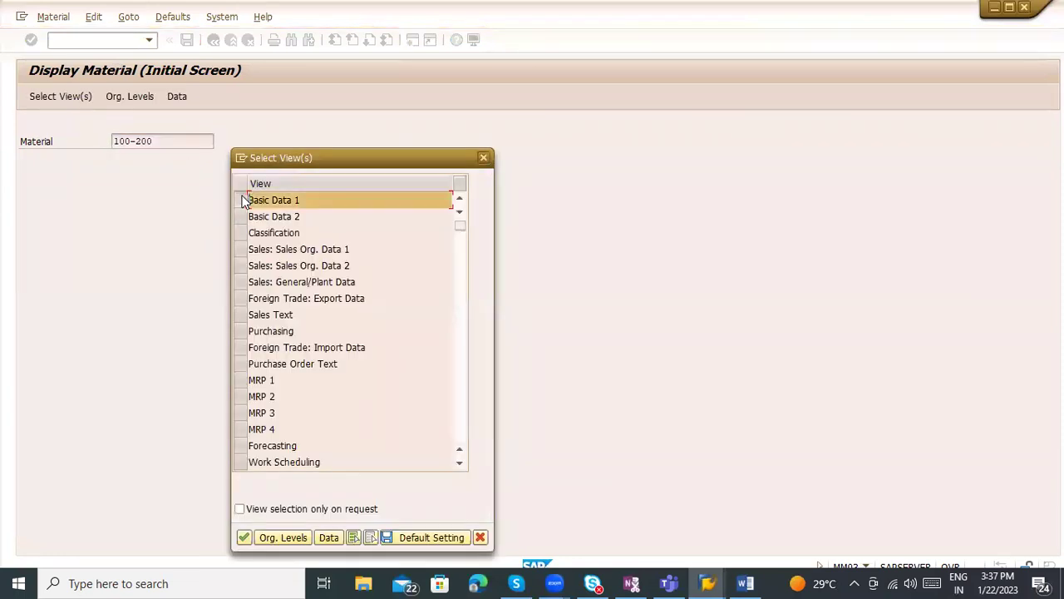
pyautogui.press('Return')
pyautogui.click(252, 160)
pyautogui.moveTo(252, 161); pyautogui.dragTo(190, 161)
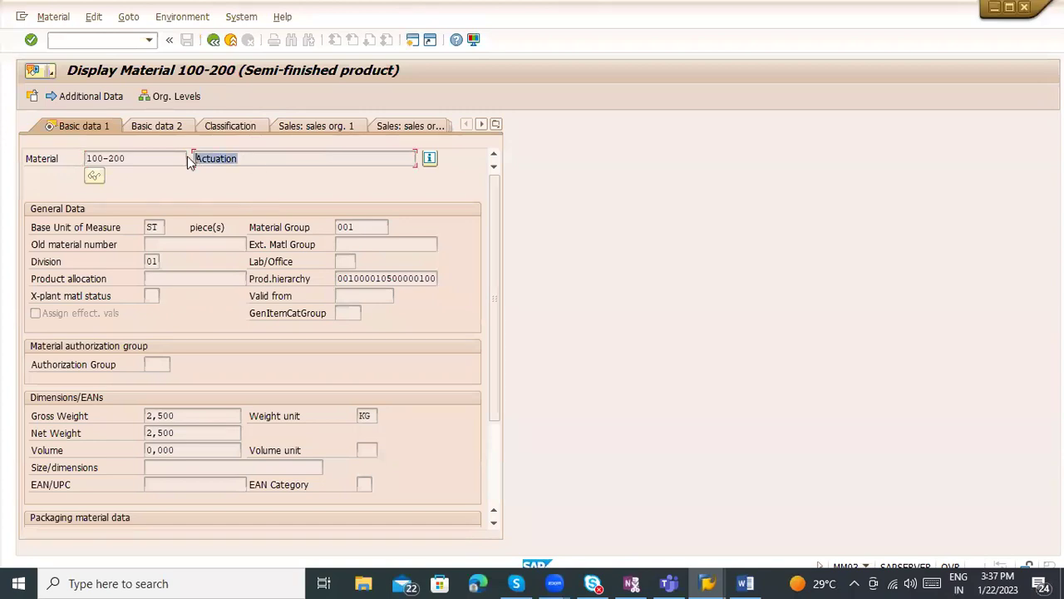
pyautogui.click(214, 41)
# Step: Display the Basic Data 1 view of material 100-210, check its description, and go back to the initial screen
pyautogui.write('100-21-')
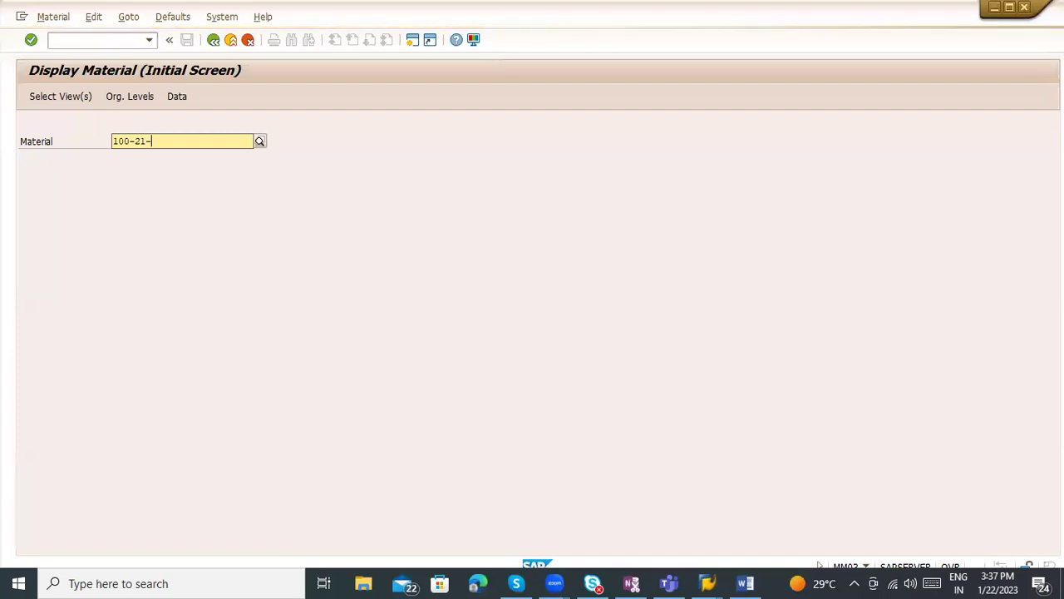
pyautogui.press('BackSpace')
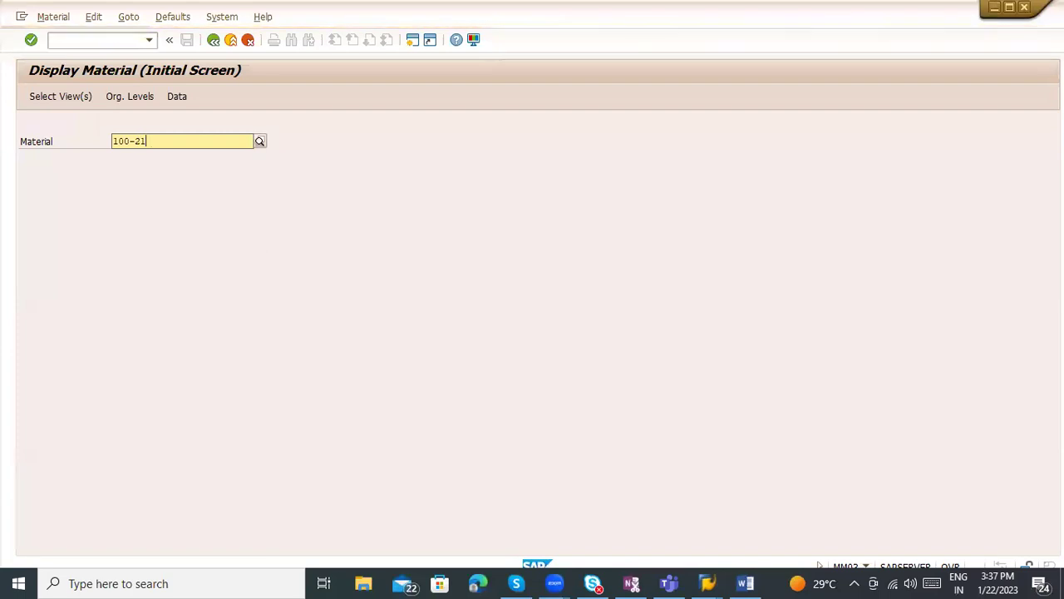
pyautogui.write('0')
pyautogui.press('Return')
pyautogui.click(207, 144)
pyautogui.press('Return')
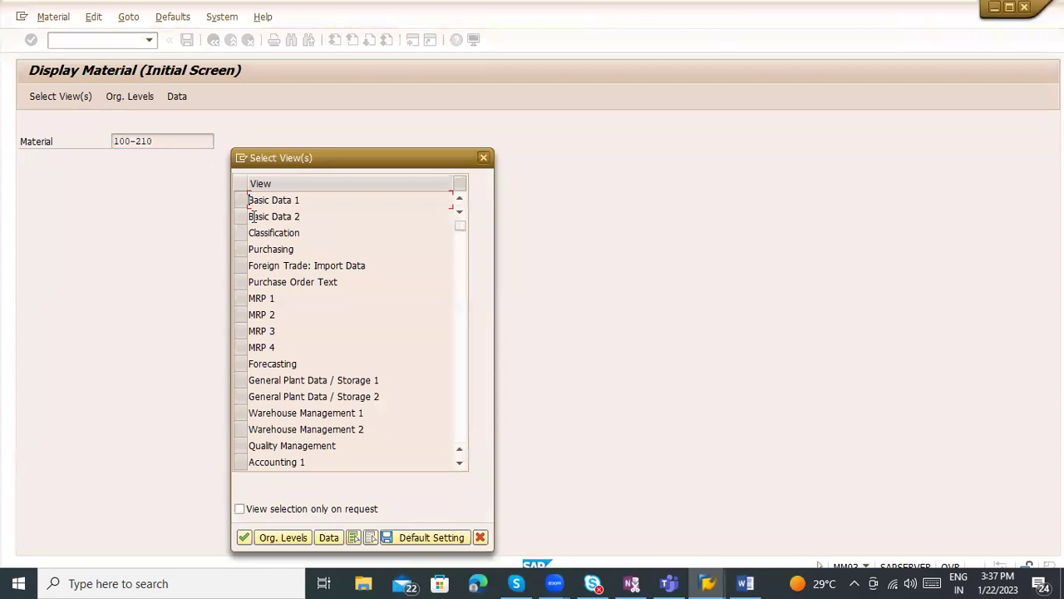
pyautogui.click(237, 200)
pyautogui.press('Return')
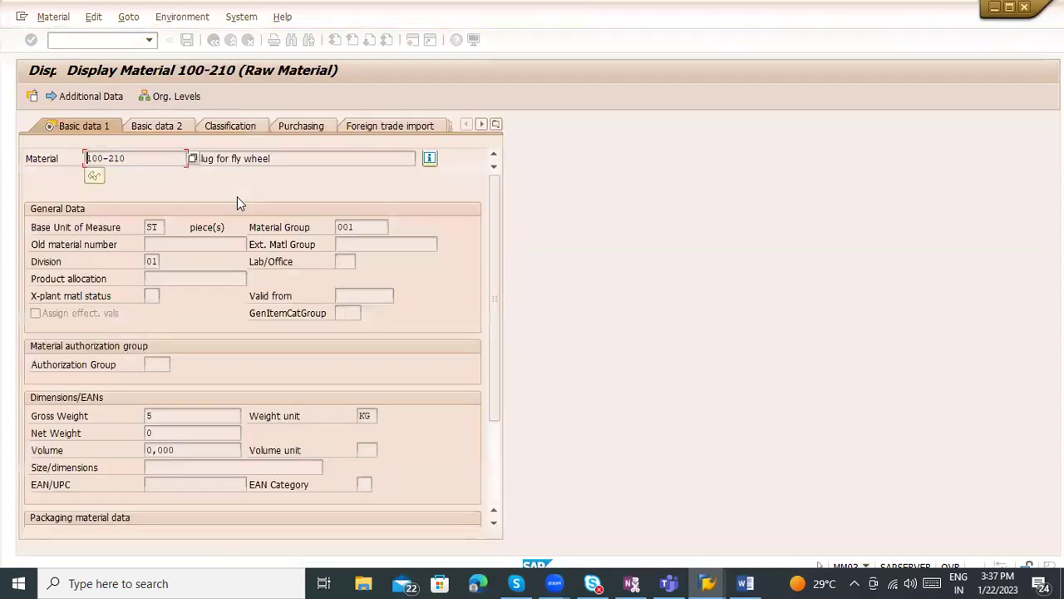
pyautogui.click(275, 161)
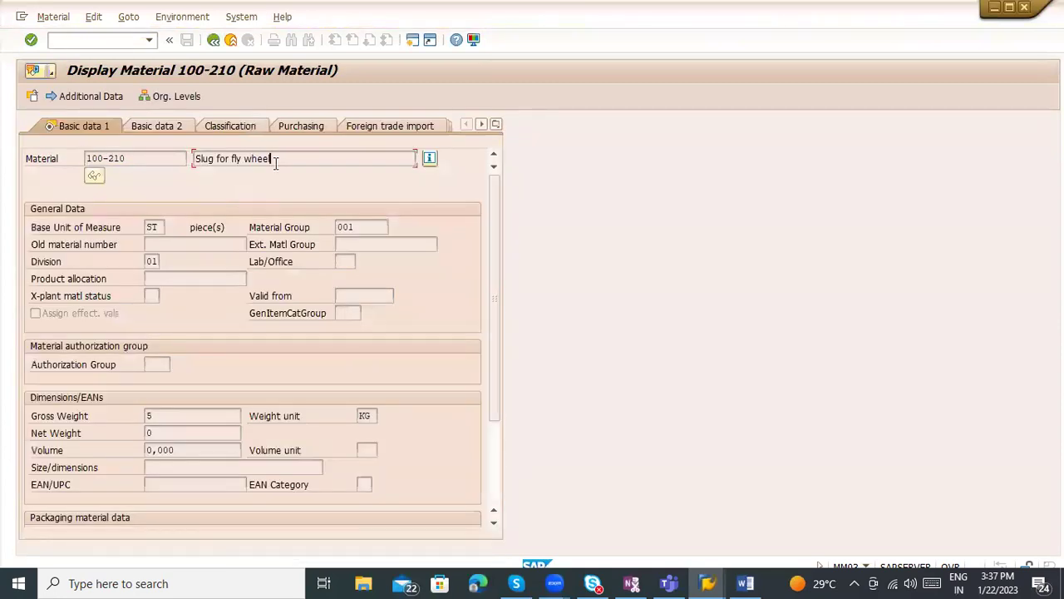
pyautogui.click(211, 43)
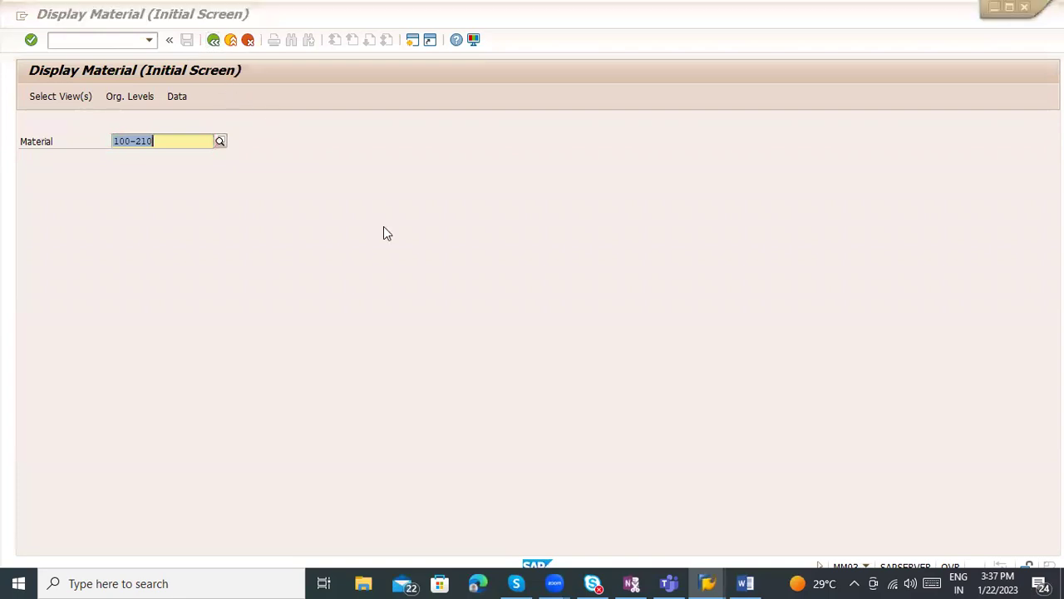
# Step: Switch to the Word notes to check the listed material numbers, and return to the SAP window
pyautogui.hotkey('alt', 'Tab')
pyautogui.hotkey('alt', 'Tab')
pyautogui.hotkey('alt', 'Tab')
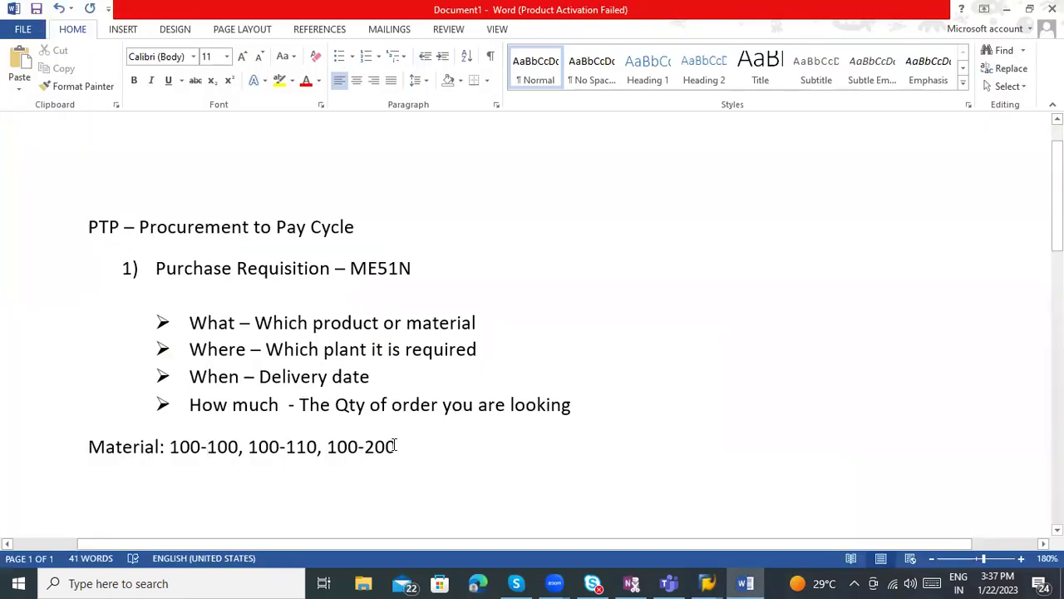
pyautogui.hotkey('alt', 'Tab')
pyautogui.hotkey('alt', 'Tab')
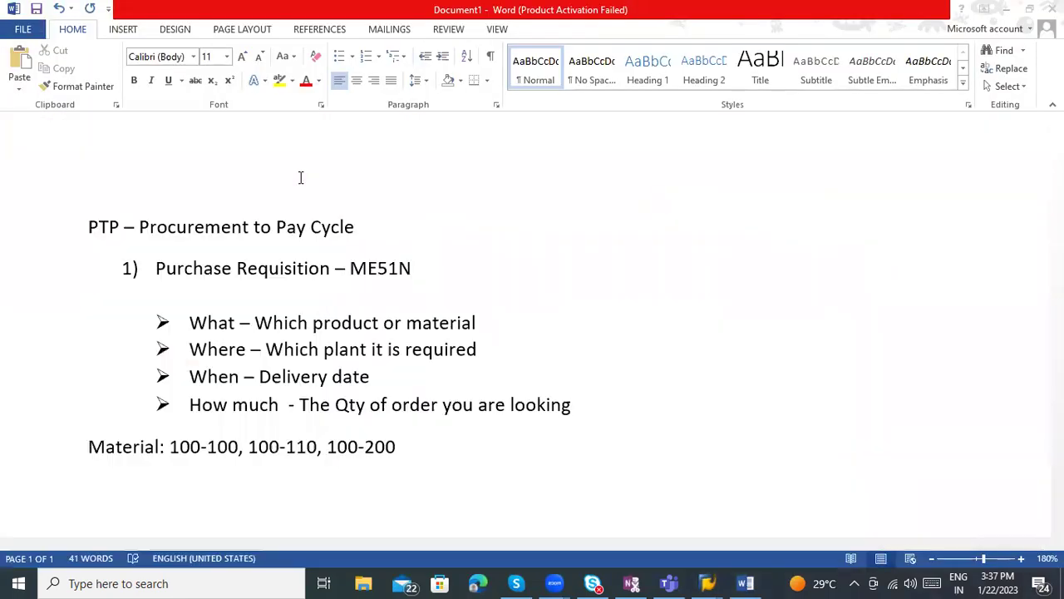
pyautogui.hotkey('alt', 'Tab')
pyautogui.hotkey('alt', 'Tab')
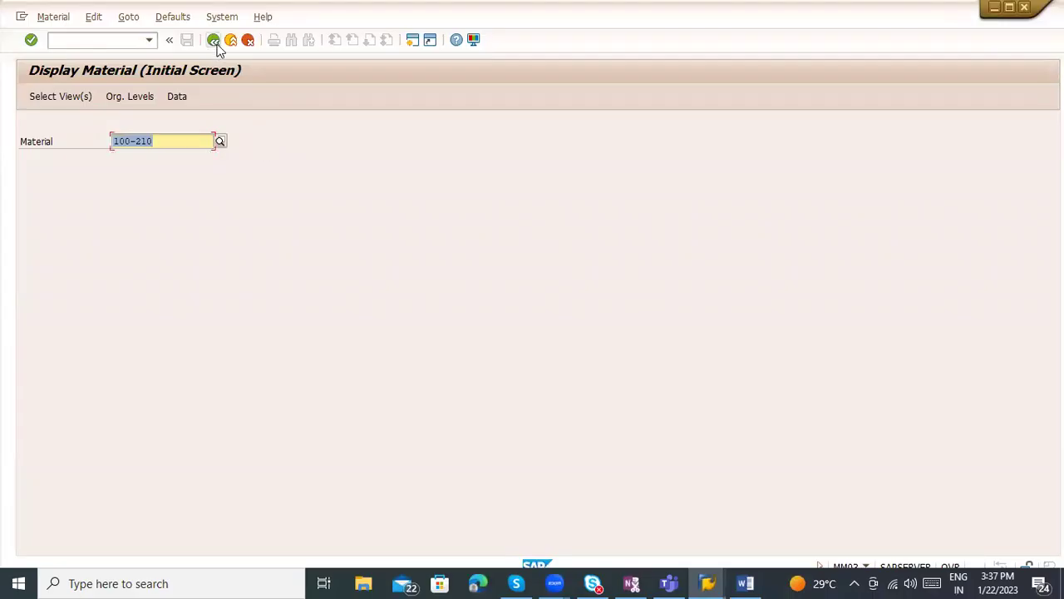
# Step: Leave the material display, open transaction MM60, and clear the prefilled material number from the Materials List selection
pyautogui.click(214, 42)
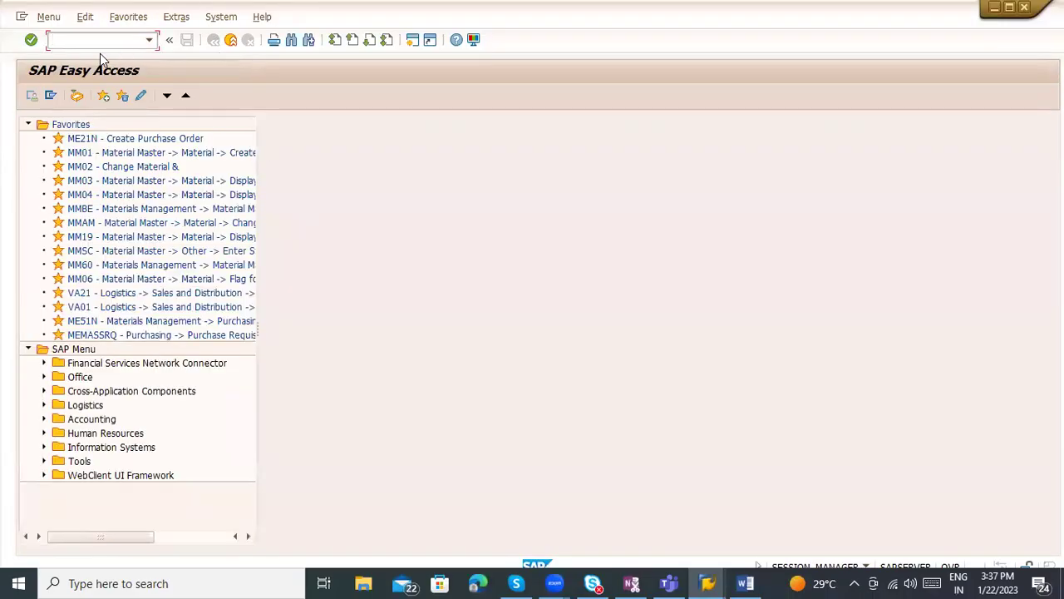
pyautogui.write('MM60')
pyautogui.press('Return')
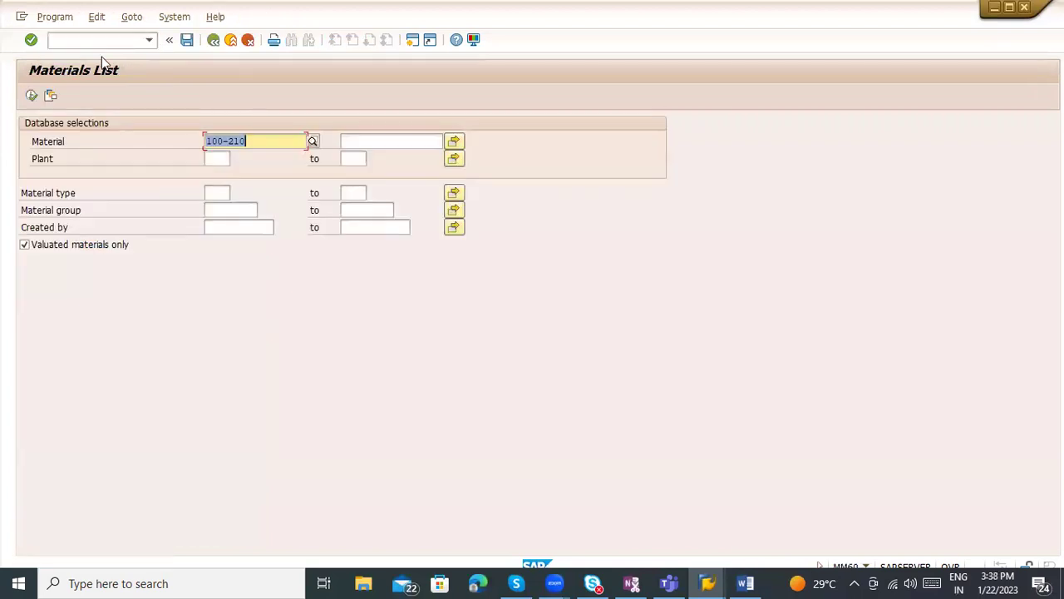
pyautogui.press('Delete')
pyautogui.press('F8')
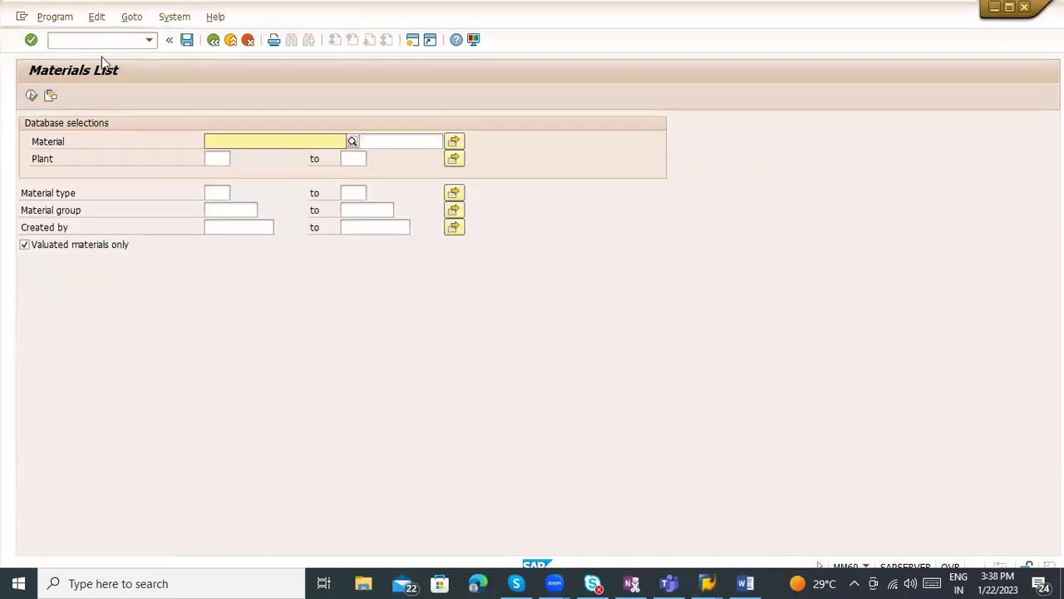
# Step: Consult the Word notes and add materials 100-100, 100-110, 100-200 and 100-210 as single values in the material multiple selection
pyautogui.hotkey('alt', 'Tab')
pyautogui.click(418, 451)
pyautogui.hotkey('alt', 'Tab')
pyautogui.click(454, 141)
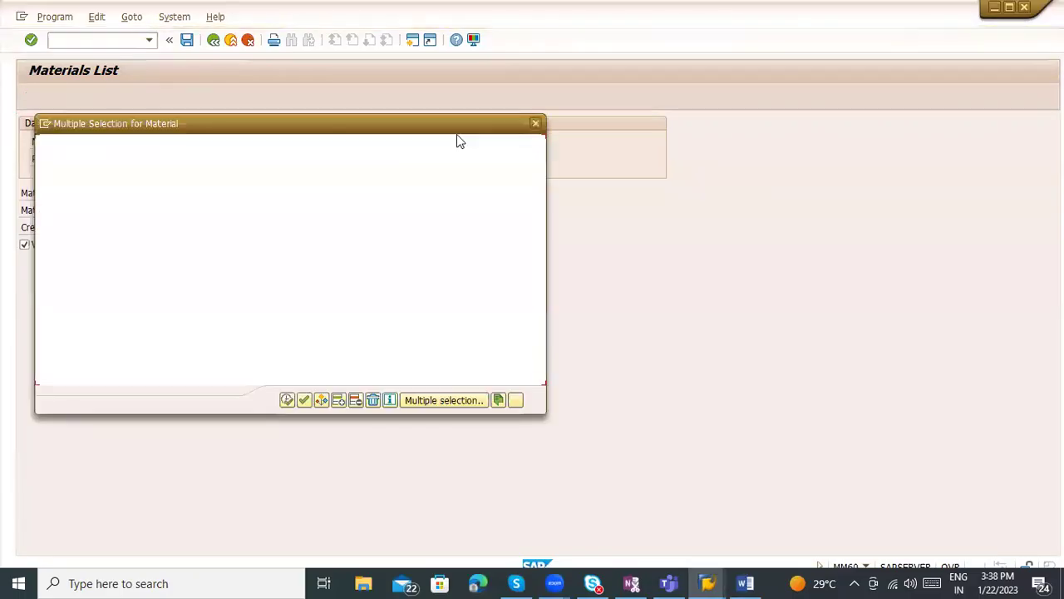
pyautogui.click(133, 232)
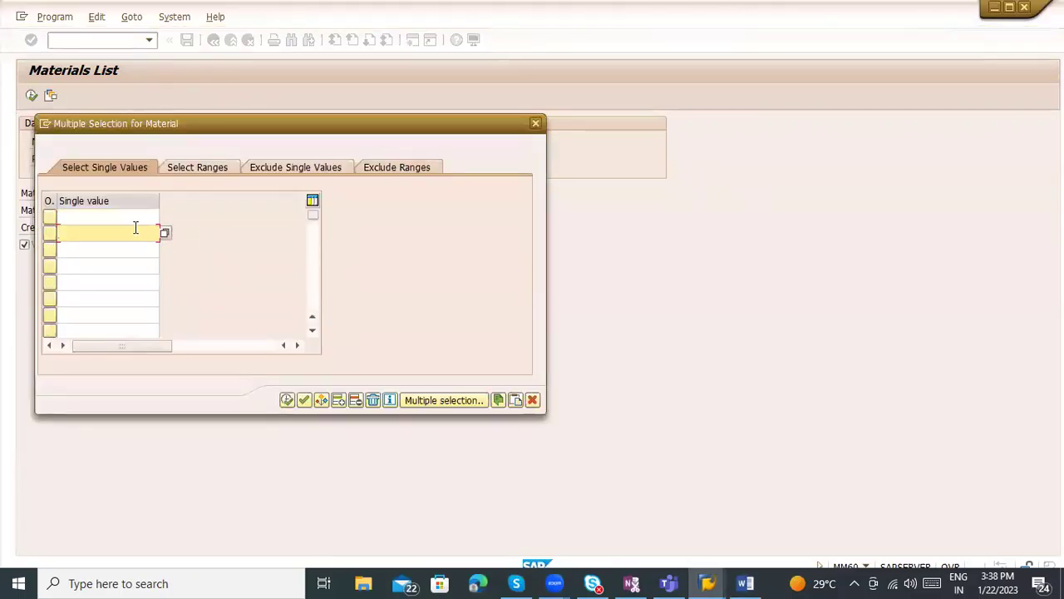
pyautogui.click(129, 219)
pyautogui.write('100-100')
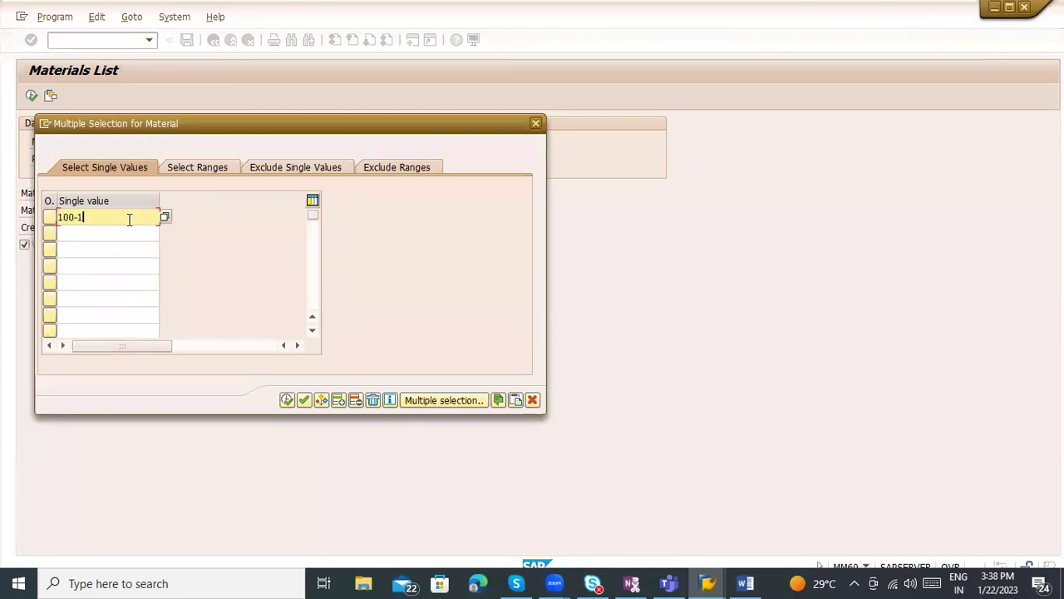
pyautogui.press('Return')
pyautogui.write('100-110')
pyautogui.press('Return')
pyautogui.write('100-')
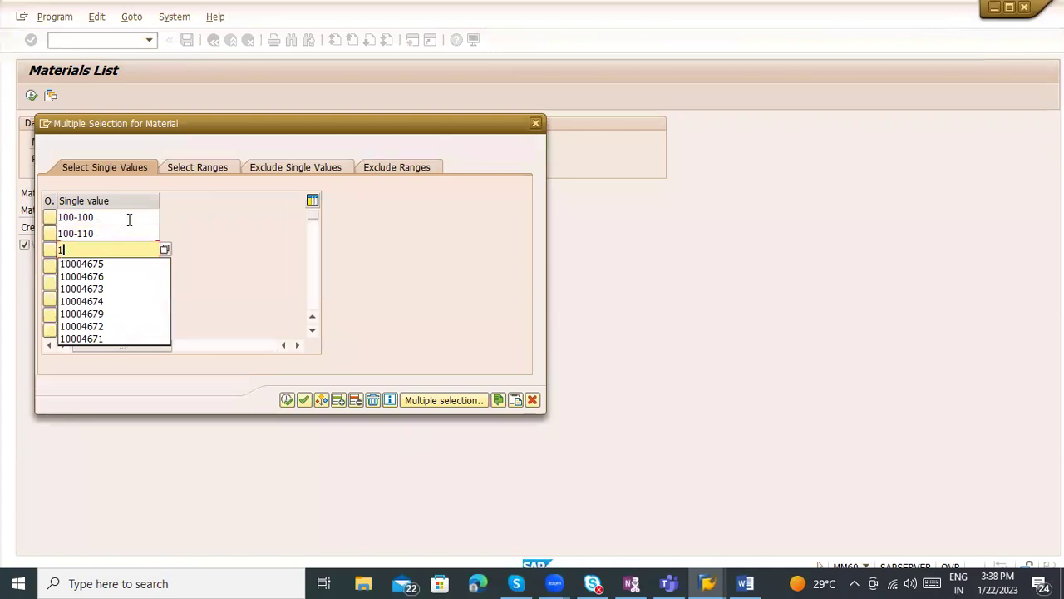
pyautogui.press('Return')
pyautogui.write('100-210')
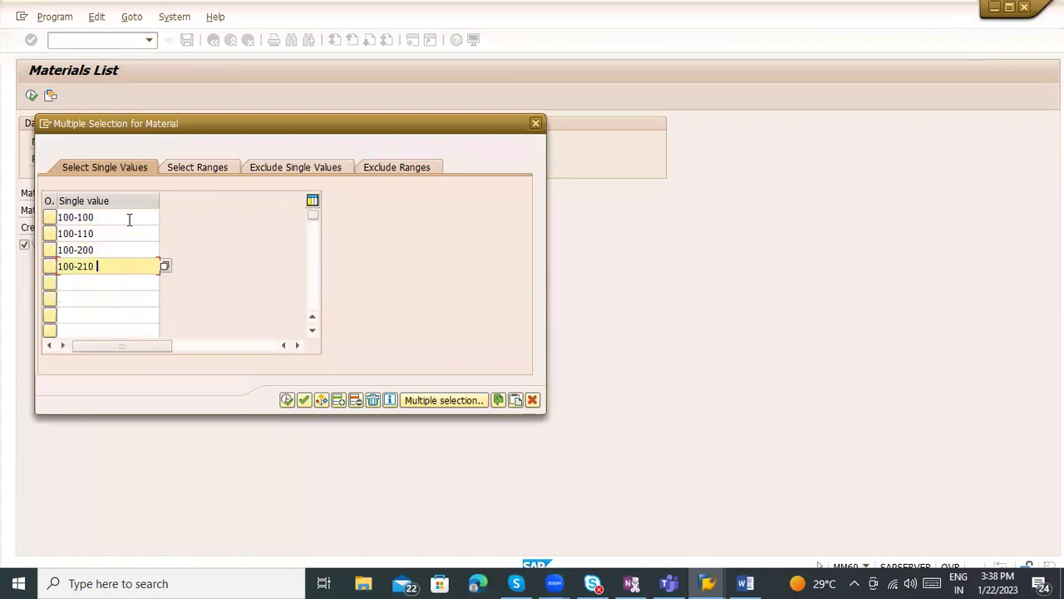
pyautogui.click(287, 400)
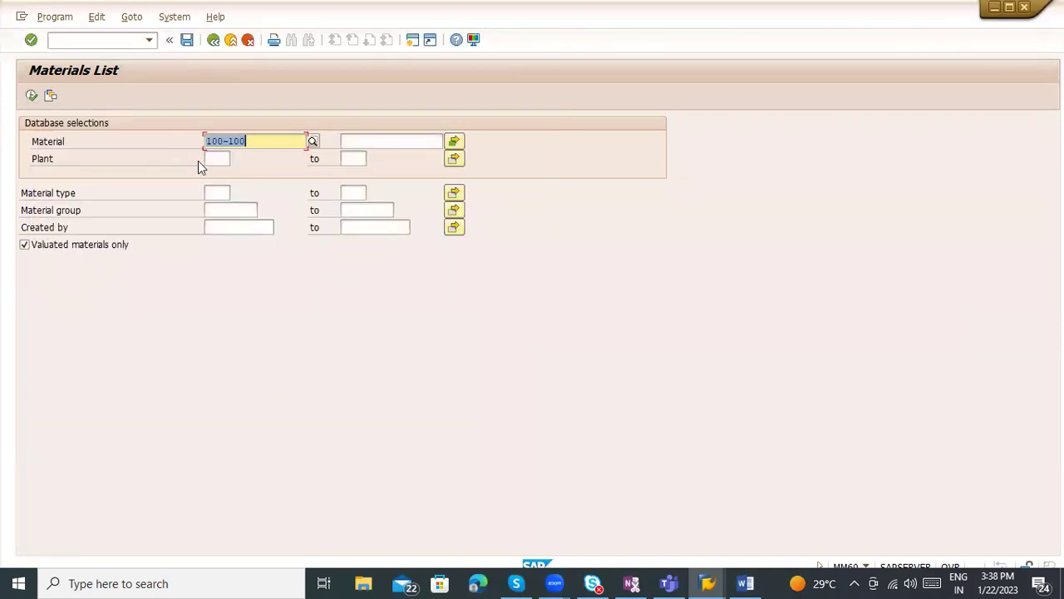
# Step: Switch to Word and add the line "Plant : 1000" below the material line
pyautogui.click(213, 157)
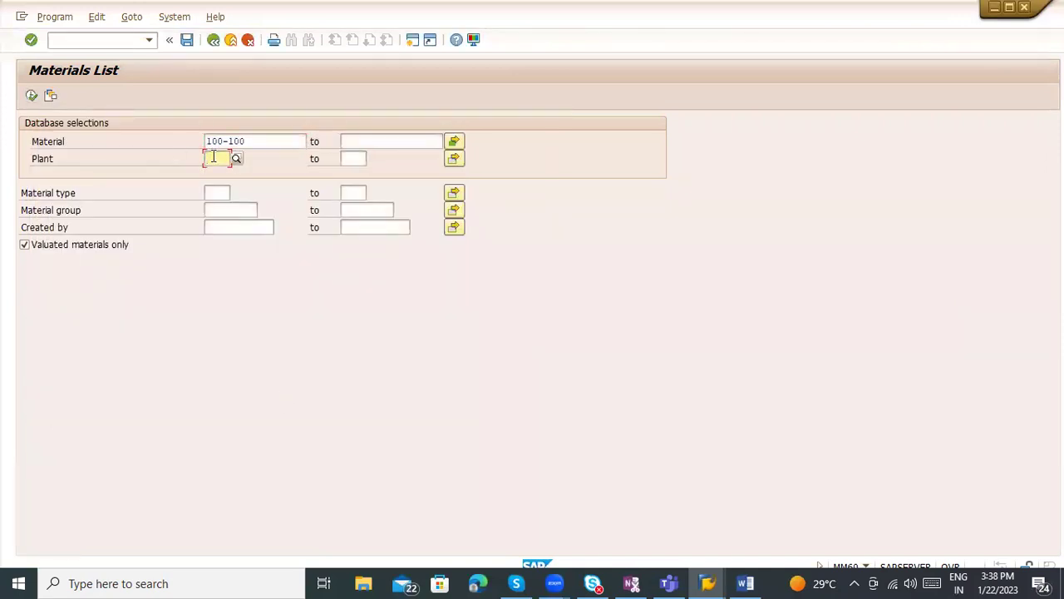
pyautogui.hotkey('alt', 'Tab')
pyautogui.press('Return')
pyautogui.press('BackSpace')
pyautogui.write('Plant 1')
pyautogui.press('BackSpace')
pyautogui.write(': 1000 ')
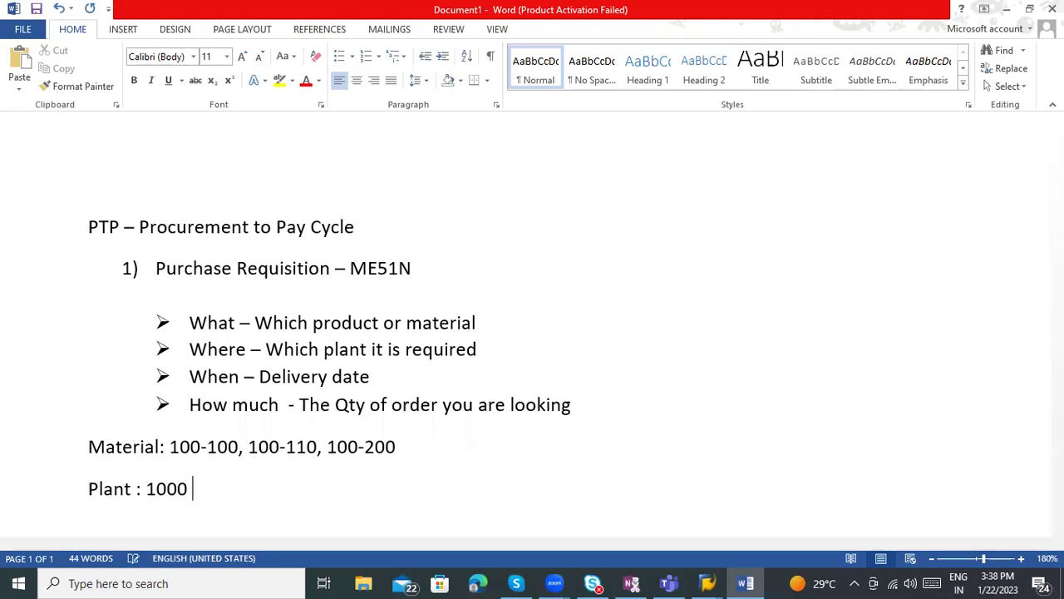
# Step: Extend the Plant line with plants 1100, 2000 and 2100, and accept the suggested spacing corrections so it reads "Plant: 1000, 1100, 2000, 2100"
pyautogui.write(', 1100 , 2000,2100')
pyautogui.press('Return')
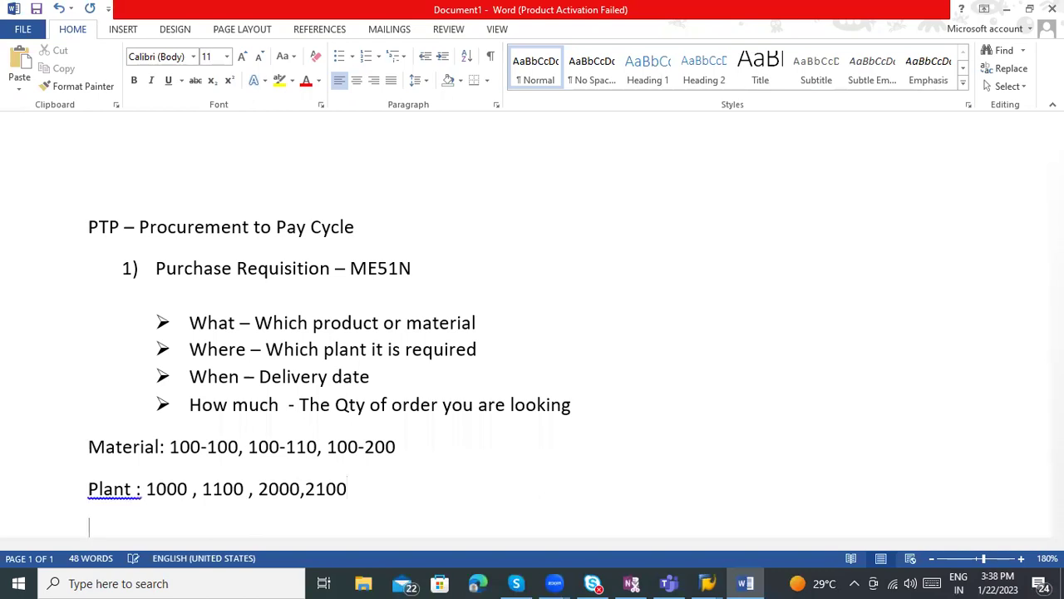
pyautogui.rightClick(111, 487)
pyautogui.click(170, 413)
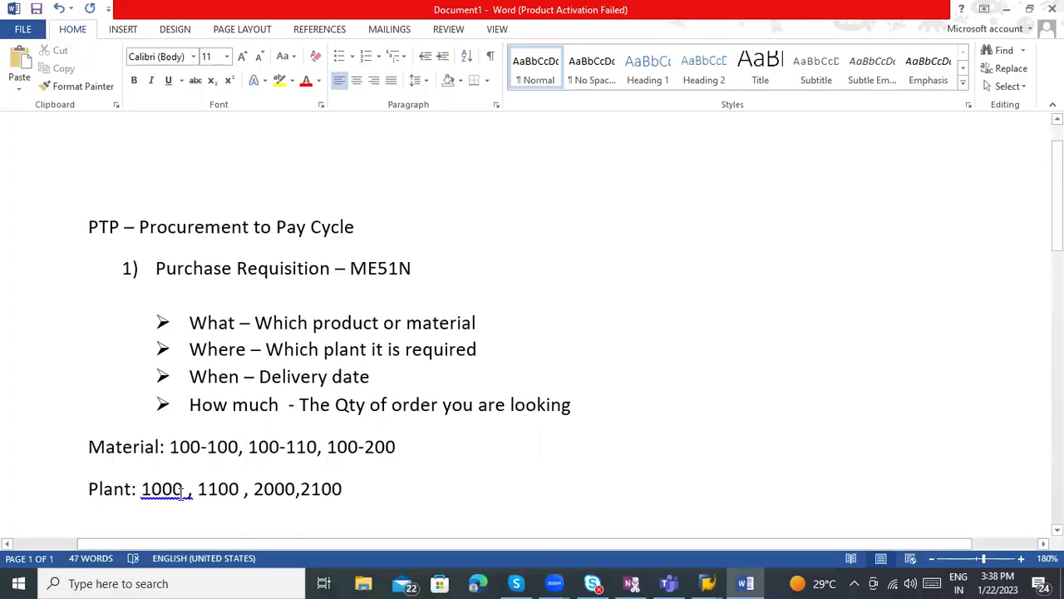
pyautogui.rightClick(180, 491)
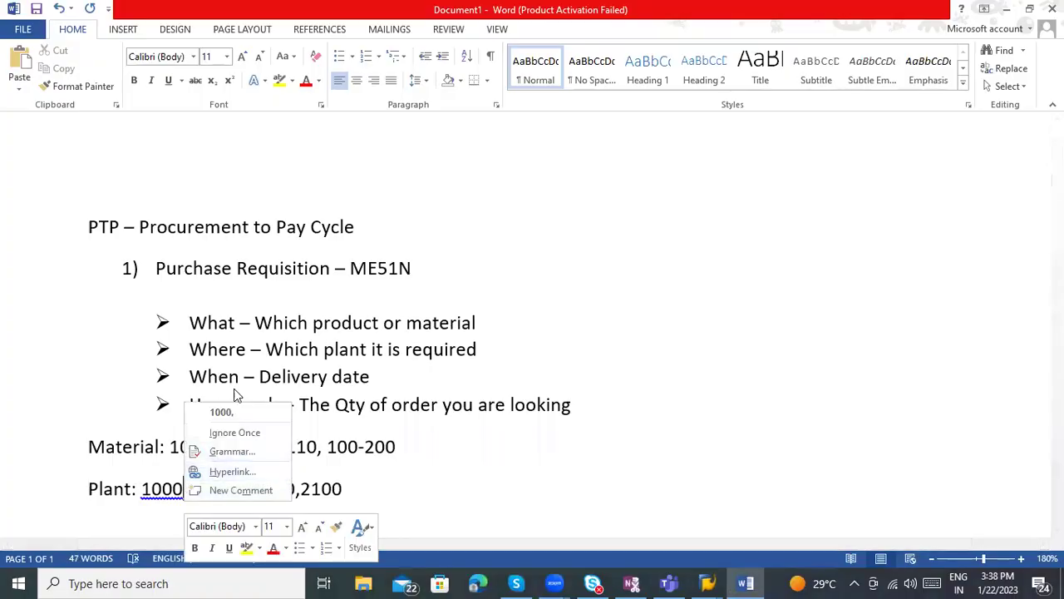
pyautogui.click(234, 407)
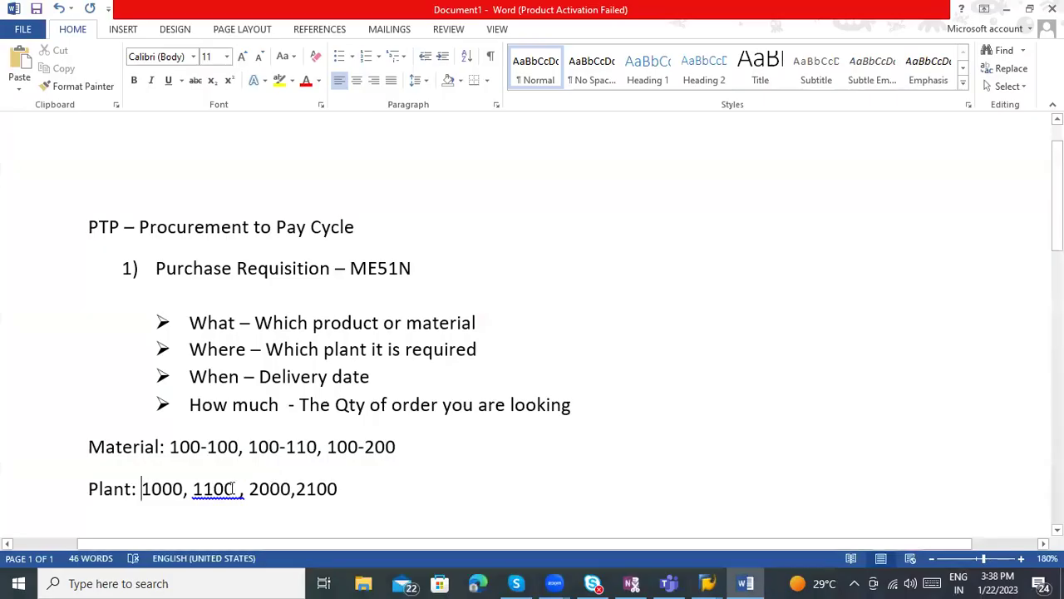
pyautogui.rightClick(228, 491)
pyautogui.click(273, 412)
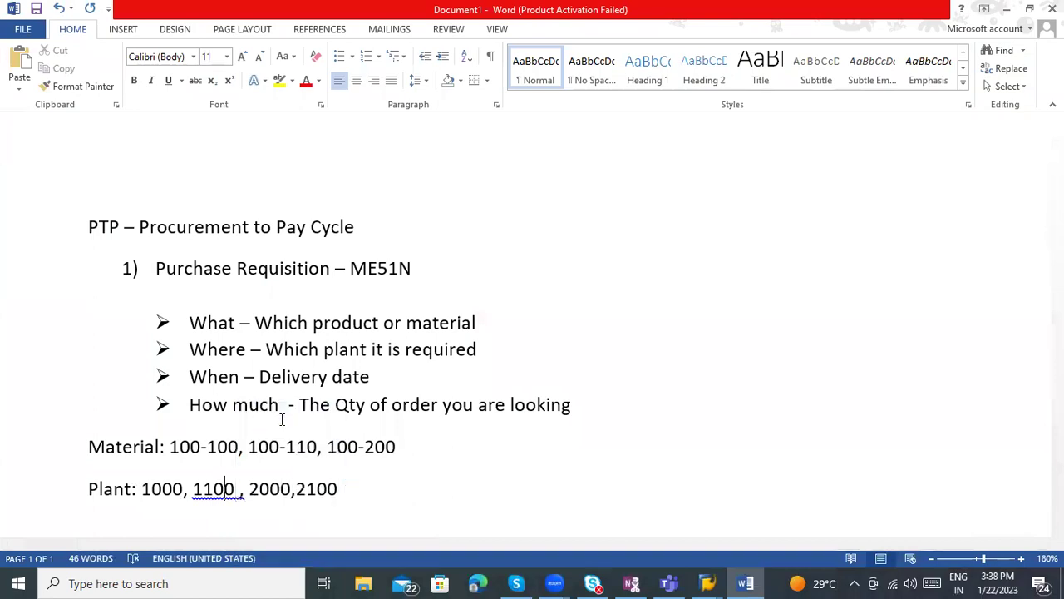
pyautogui.rightClick(291, 489)
pyautogui.click(324, 412)
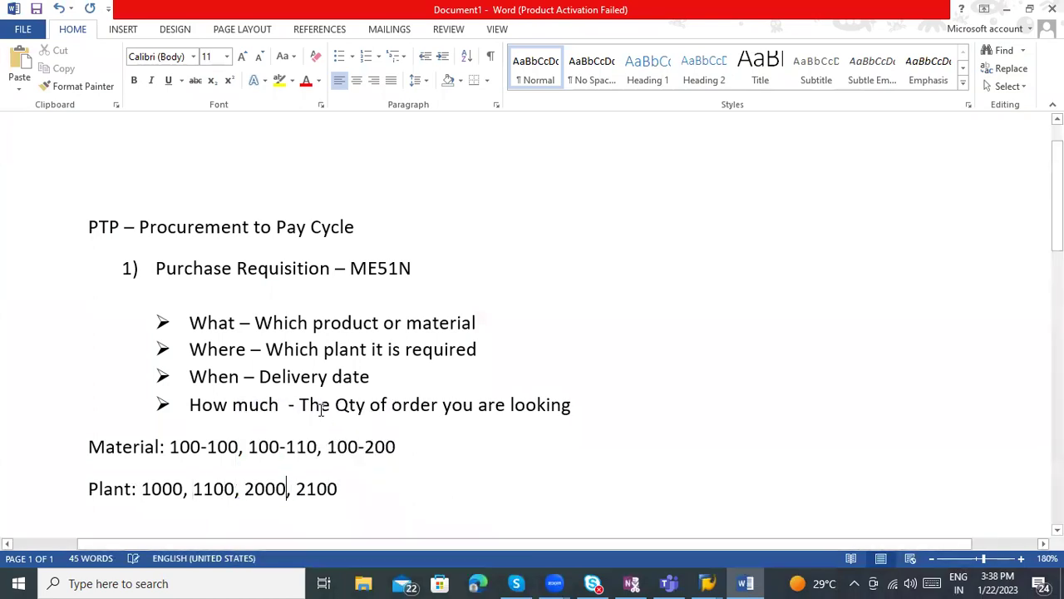
# Step: Switch to the SAP window, check the single values in the material multiple selection, and execute the Materials List
pyautogui.hotkey('alt', 'Tab')
pyautogui.hotkey('alt', 'Tab')
pyautogui.hotkey('alt', 'Tab')
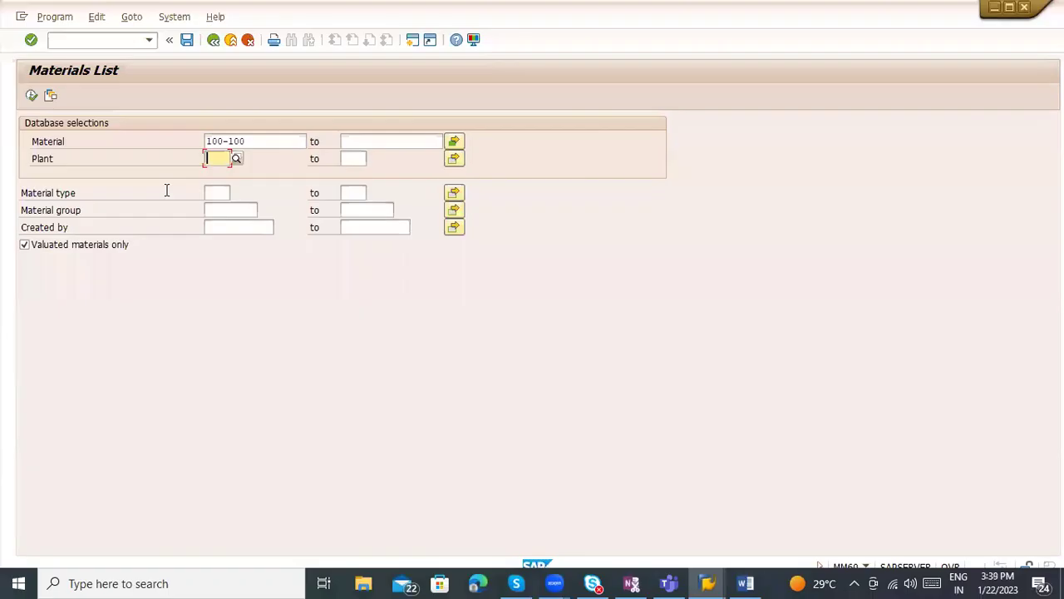
pyautogui.click(249, 142)
pyautogui.click(455, 142)
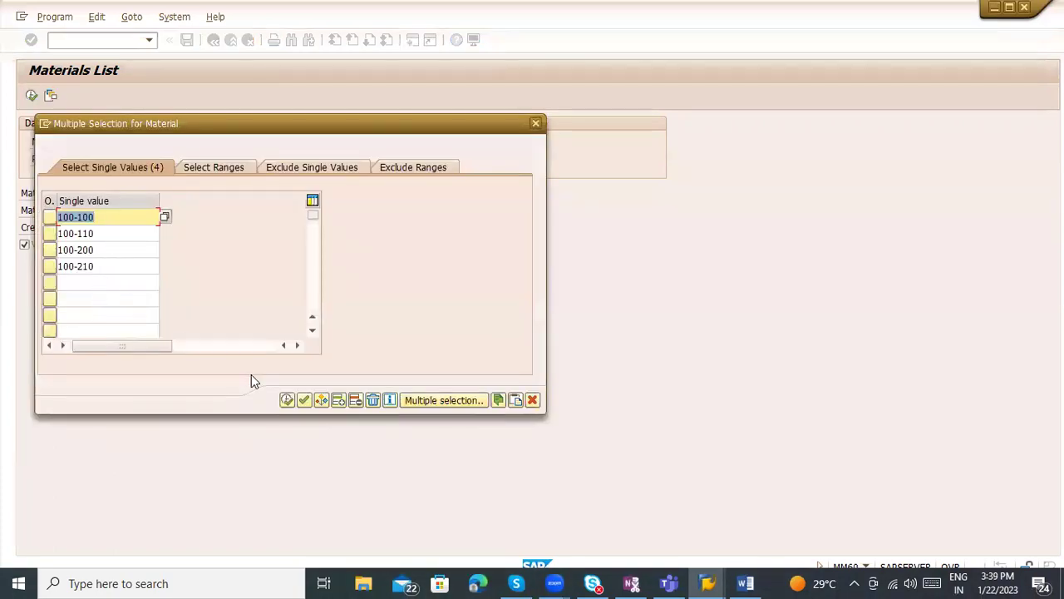
pyautogui.click(287, 400)
pyautogui.click(31, 95)
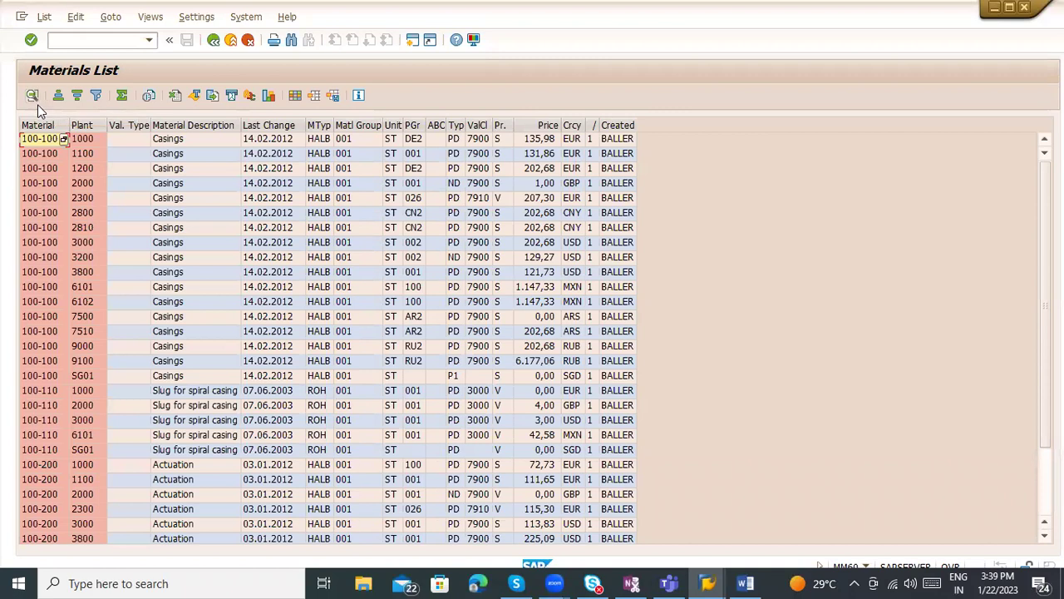
# Step: Review the plants offered as filter values for the Plant column, and close the filter without applying it
pyautogui.click(92, 125)
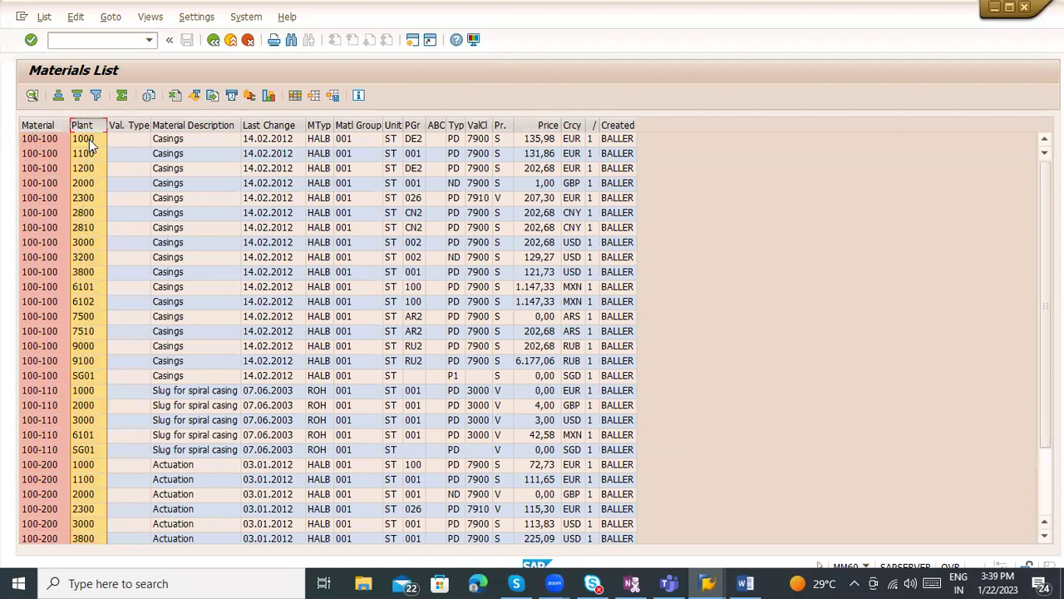
pyautogui.click(97, 95)
pyautogui.click(246, 183)
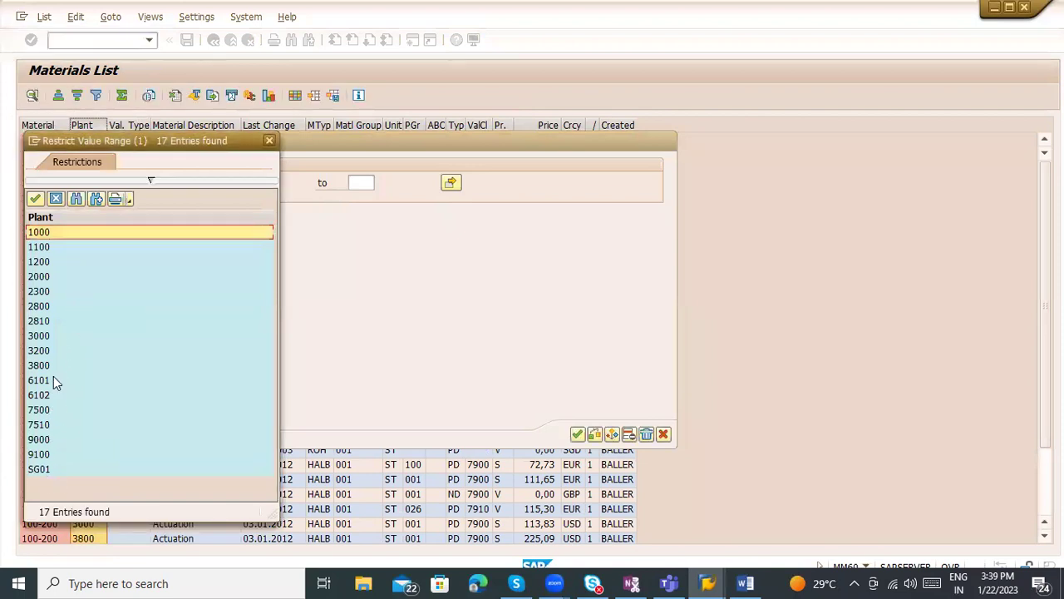
pyautogui.click(44, 473)
pyautogui.click(46, 455)
pyautogui.click(47, 440)
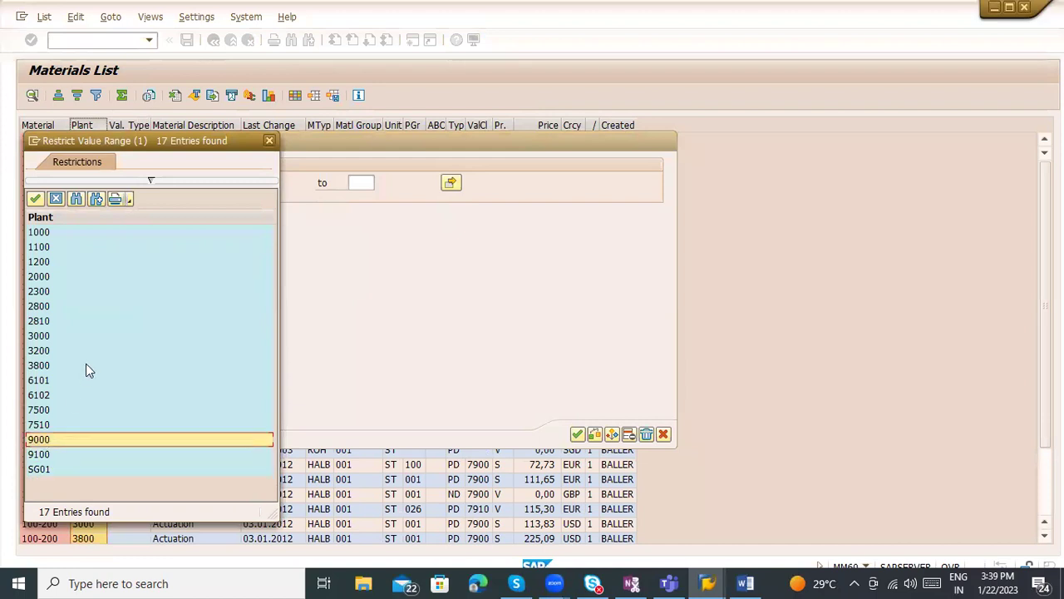
pyautogui.click(269, 140)
pyautogui.click(668, 139)
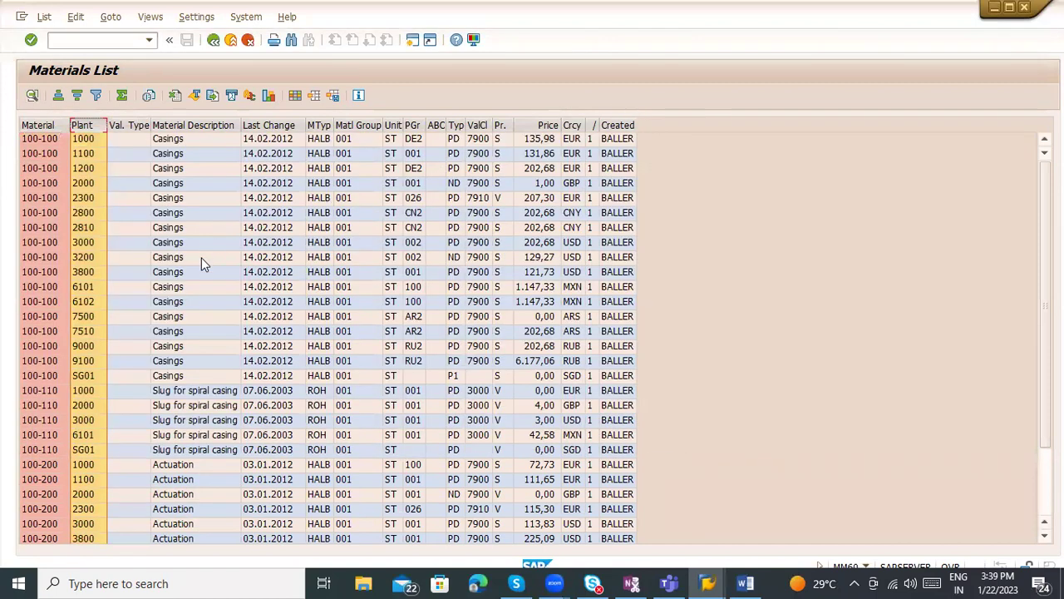
# Step: Check which material types the MTyp column's filter offers, and cancel the filter
pyautogui.click(201, 258)
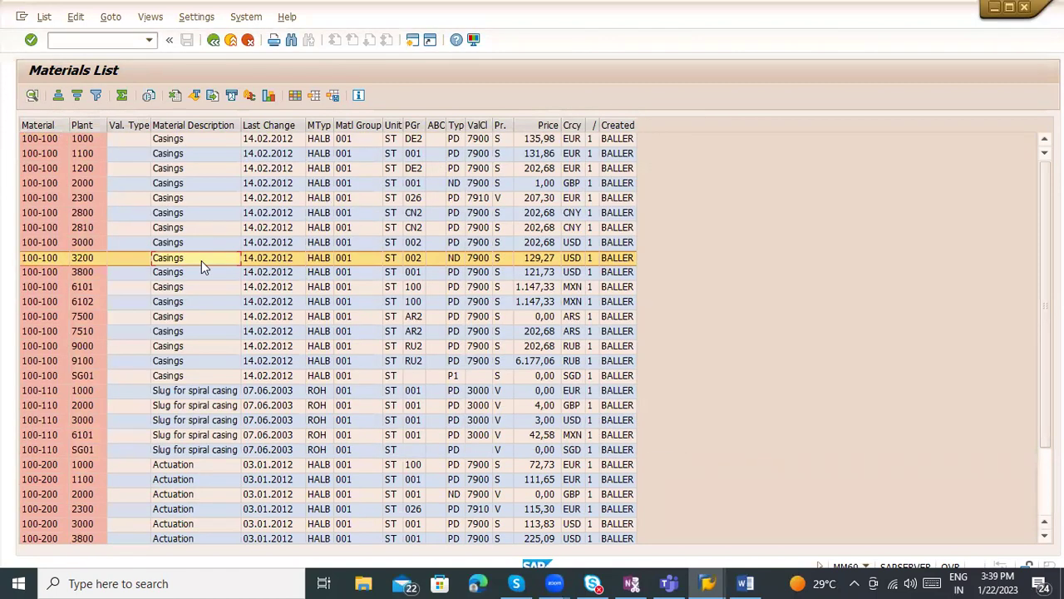
pyautogui.click(319, 121)
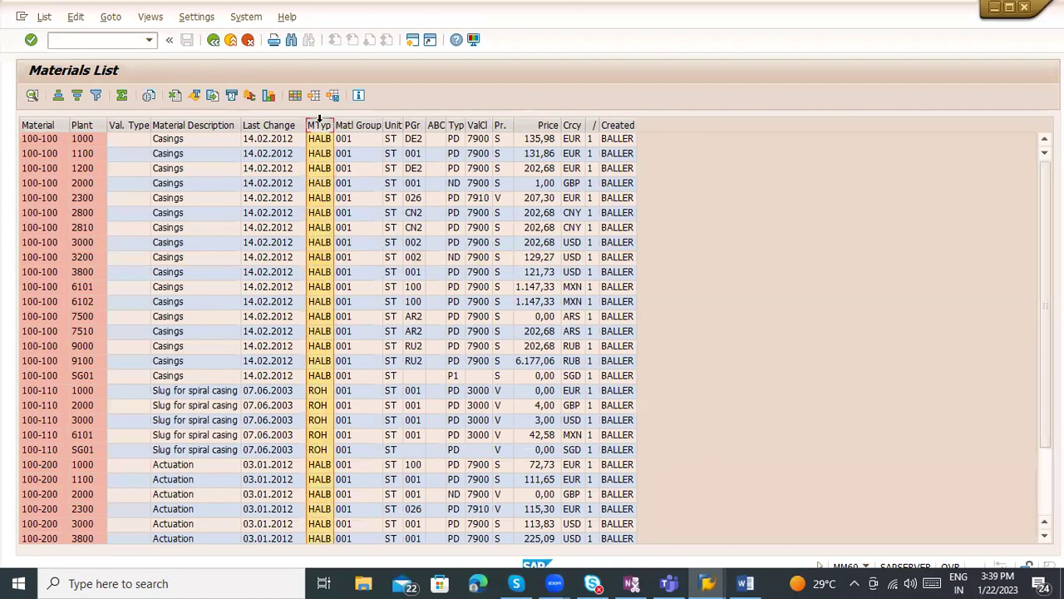
pyautogui.click(96, 94)
pyautogui.click(243, 184)
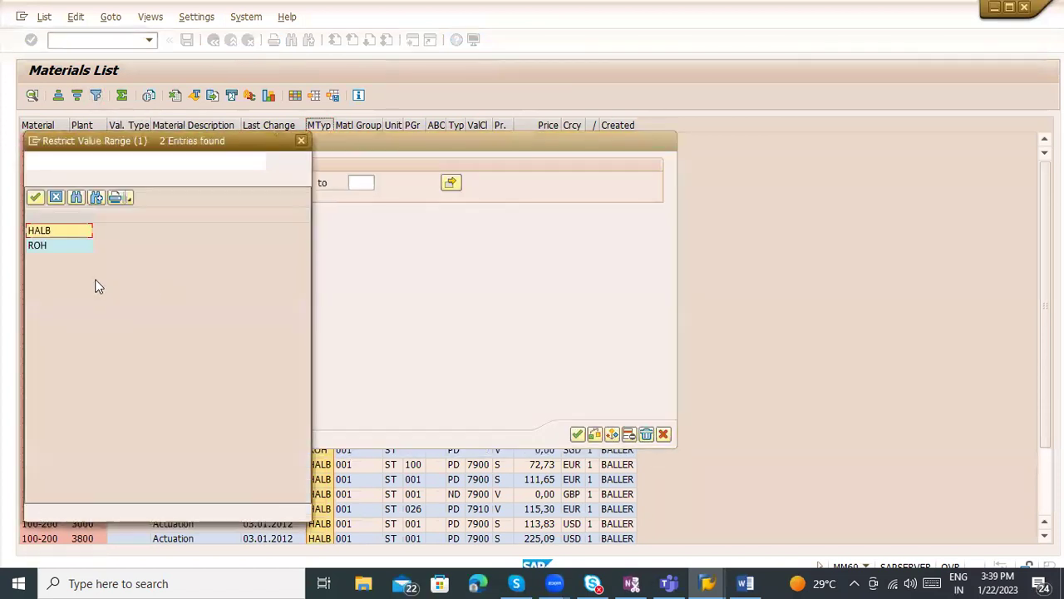
pyautogui.click(301, 142)
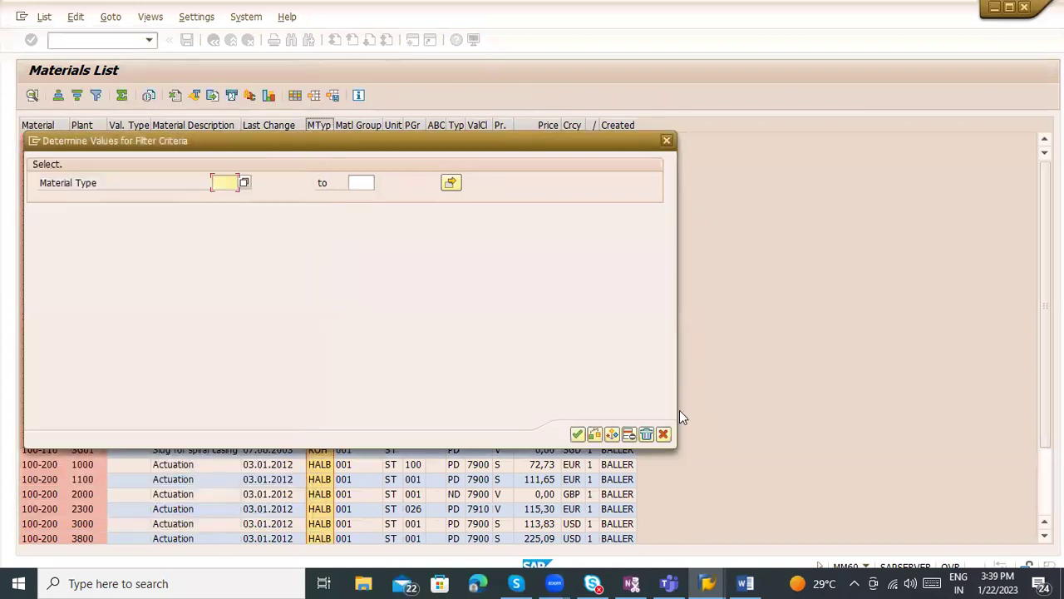
pyautogui.click(664, 435)
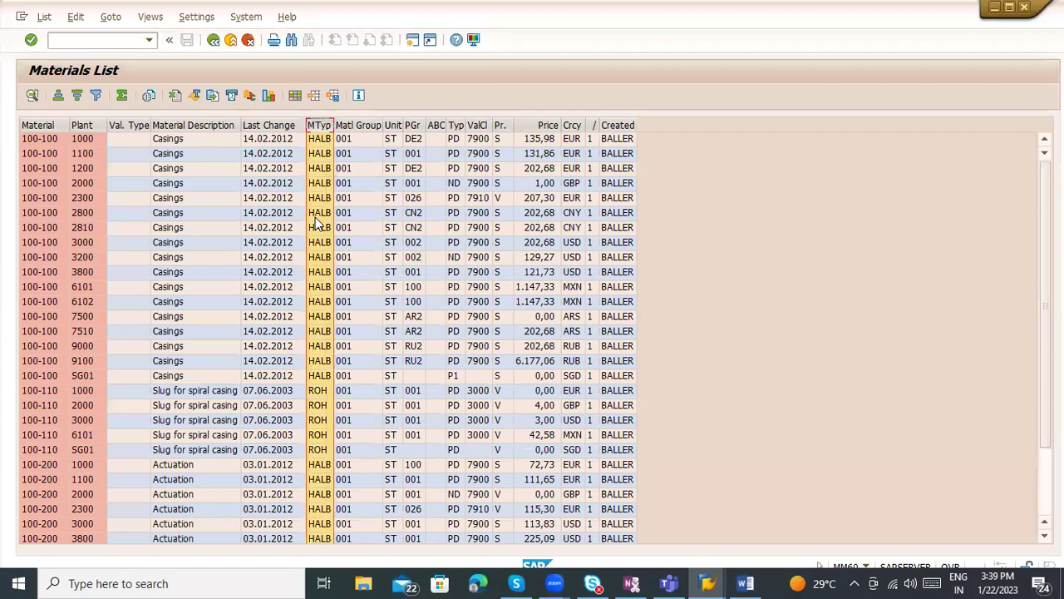
# Step: Reopen the filter for the material type column and review its selectable values again, leaving the list unfiltered
pyautogui.click(316, 217)
pyautogui.click(325, 156)
pyautogui.click(319, 125)
pyautogui.click(97, 94)
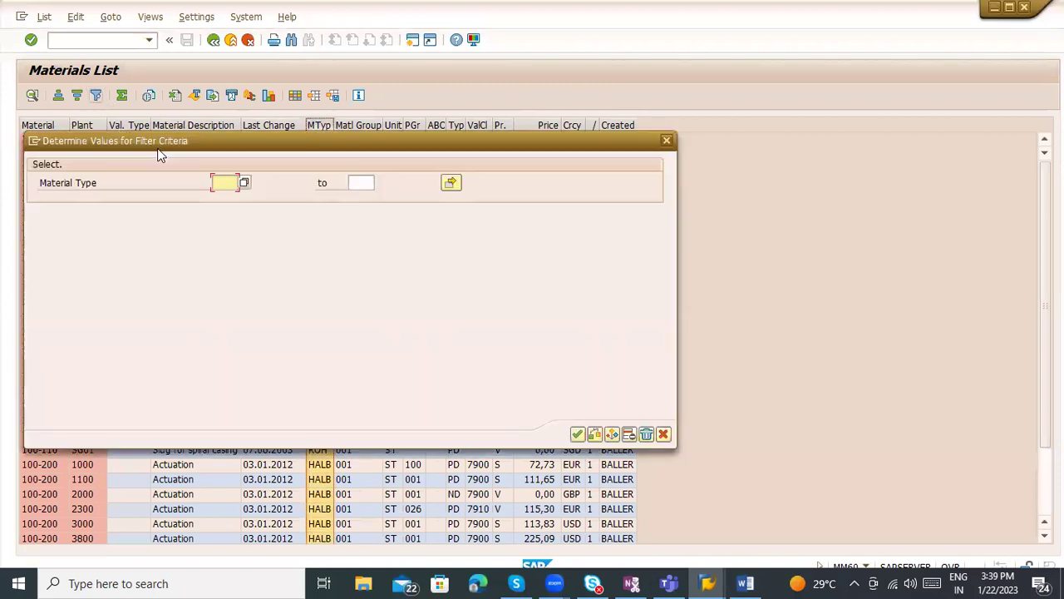
pyautogui.click(238, 182)
pyautogui.click(249, 187)
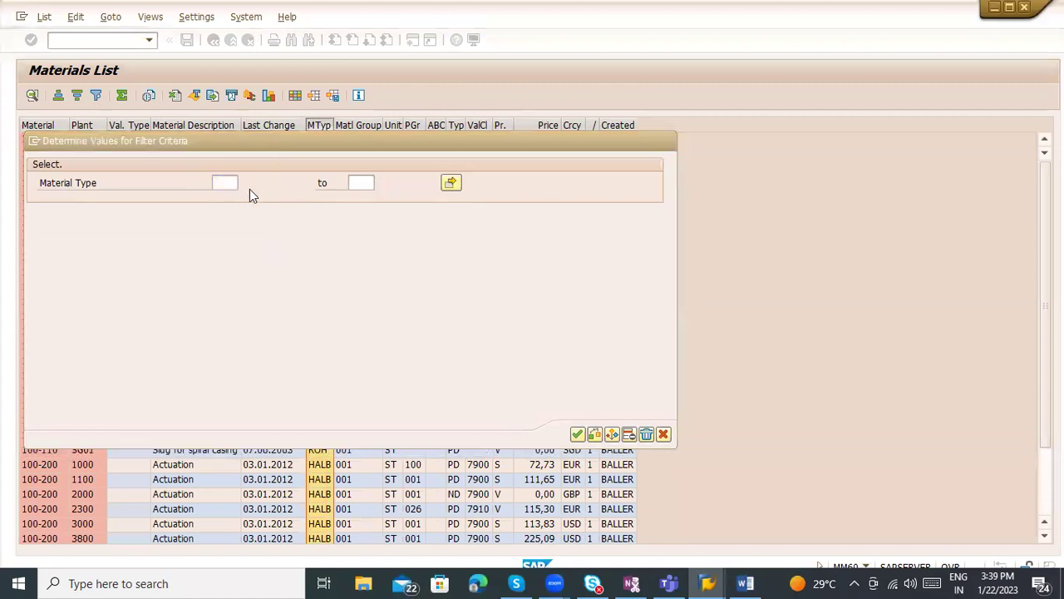
pyautogui.doubleClick(68, 235)
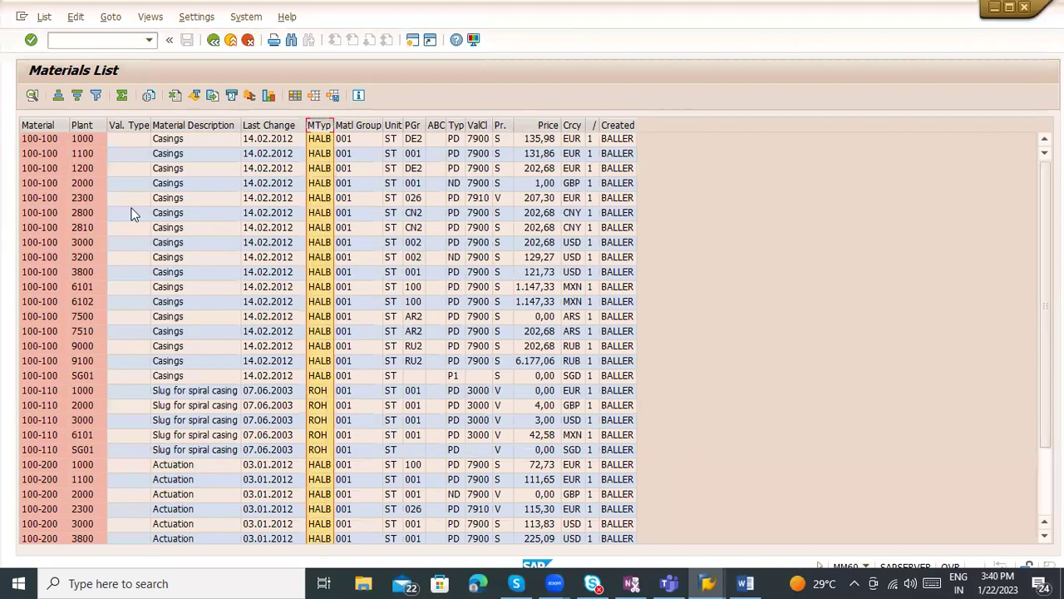
# Step: Check the list's transaction code in the system information and examine the valuation class, price control and material columns
pyautogui.click(864, 569)
pyautogui.click(722, 261)
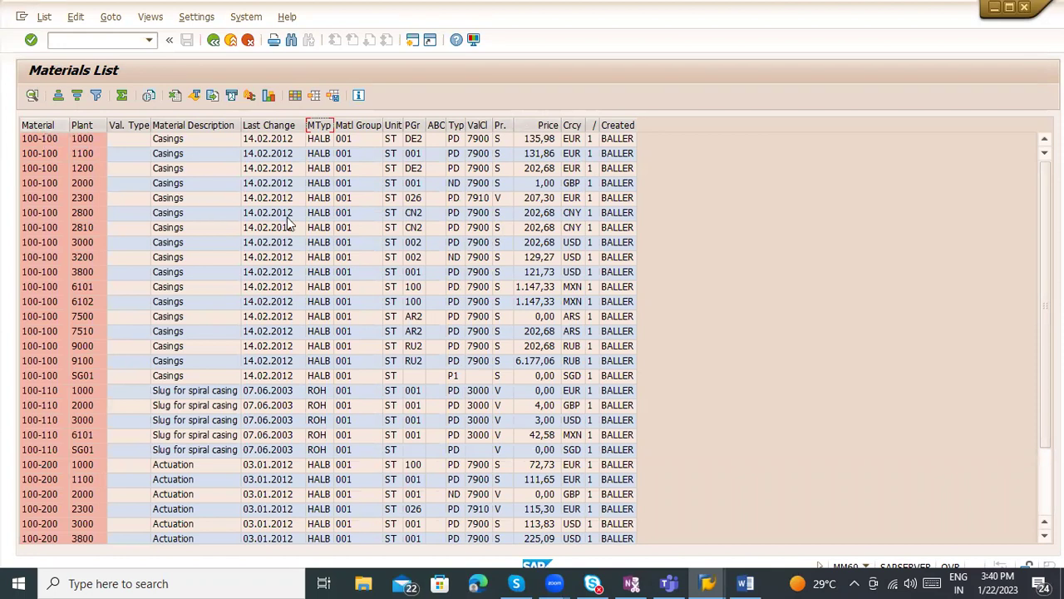
pyautogui.click(471, 124)
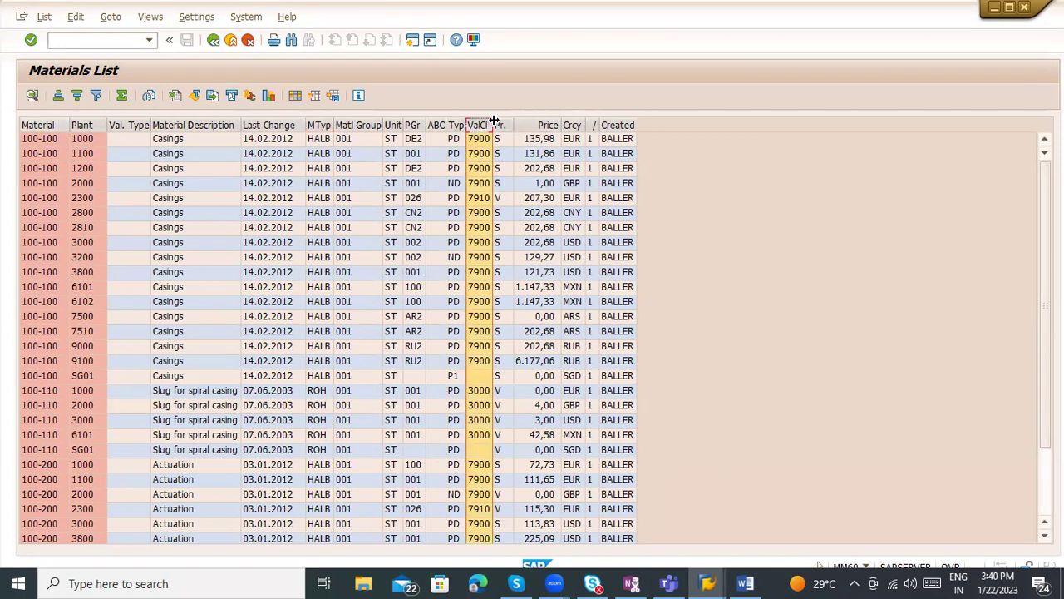
pyautogui.click(499, 125)
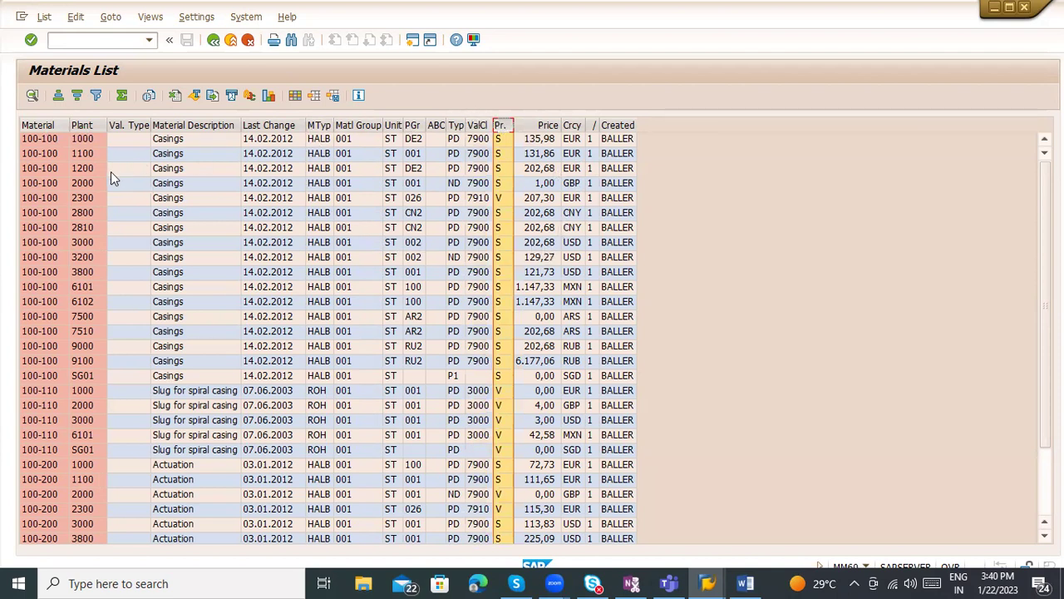
pyautogui.click(38, 125)
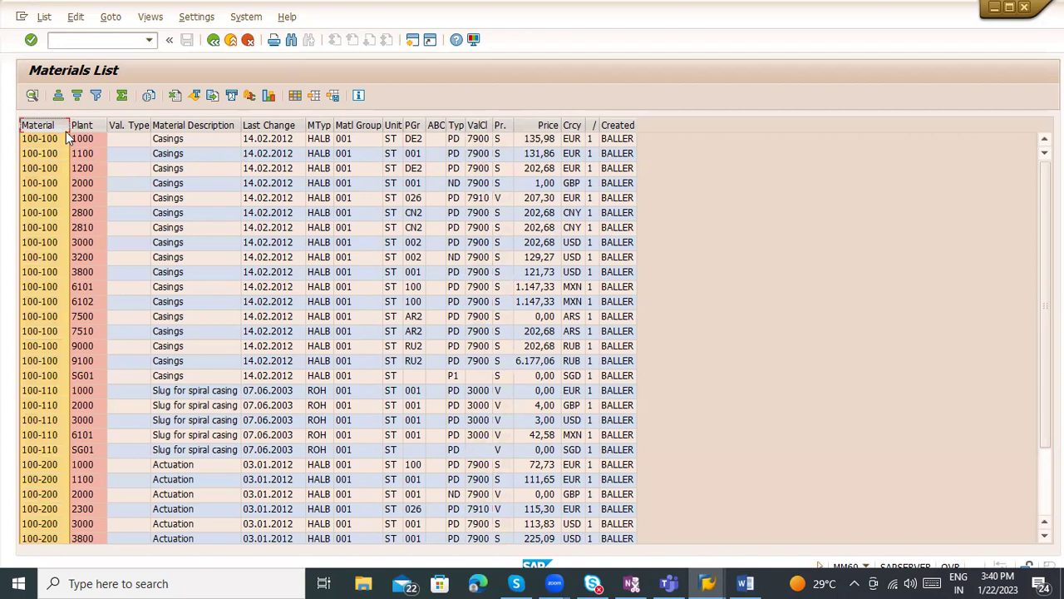
pyautogui.click(865, 567)
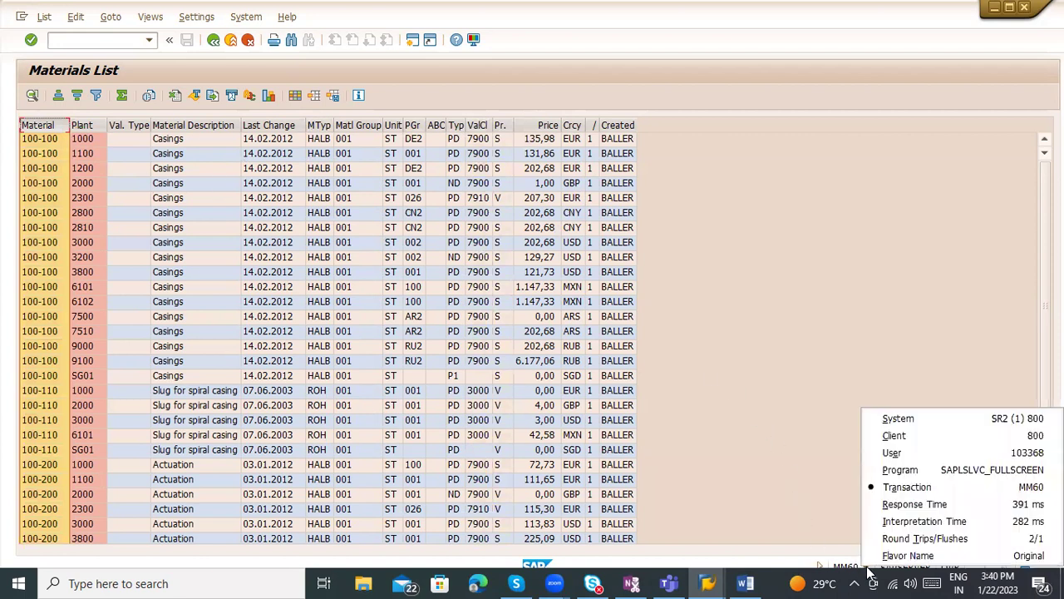
# Step: Leave the Materials List, return to SAP Easy Access, and open transaction SE16N
pyautogui.click(213, 40)
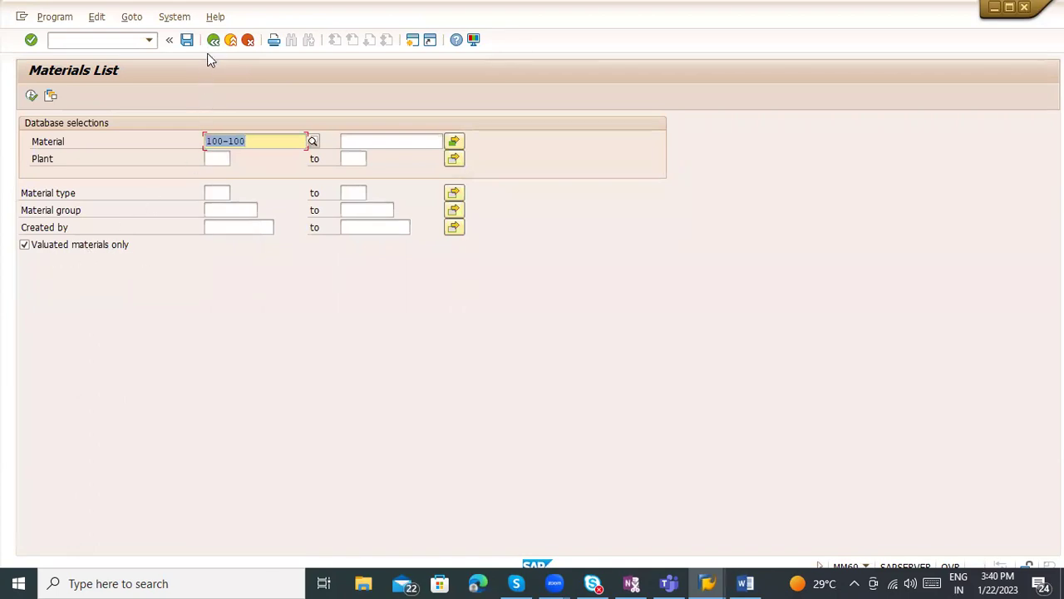
pyautogui.click(217, 226)
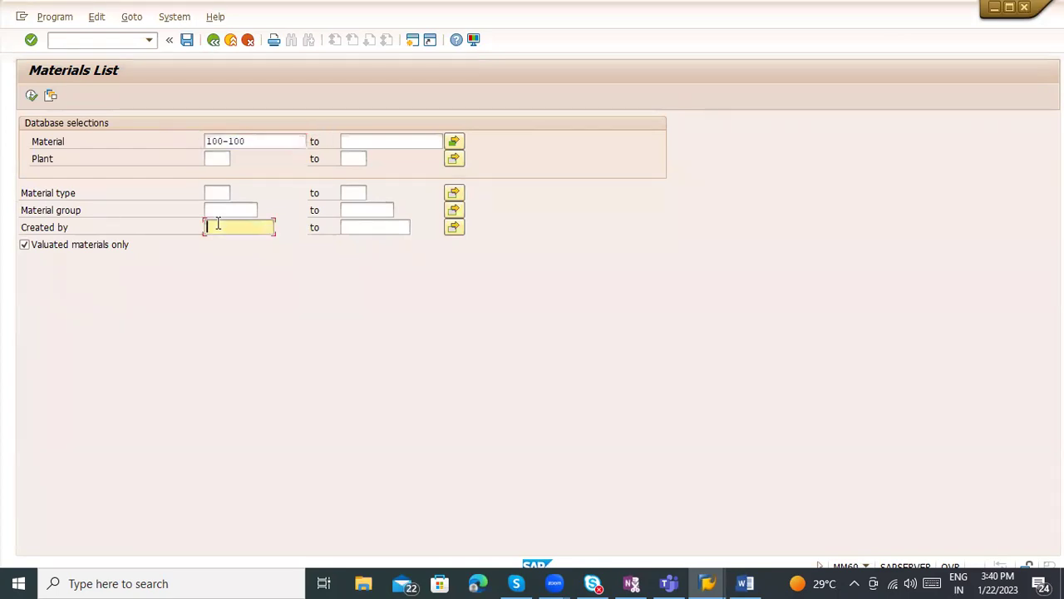
pyautogui.click(213, 41)
pyautogui.write('se16n')
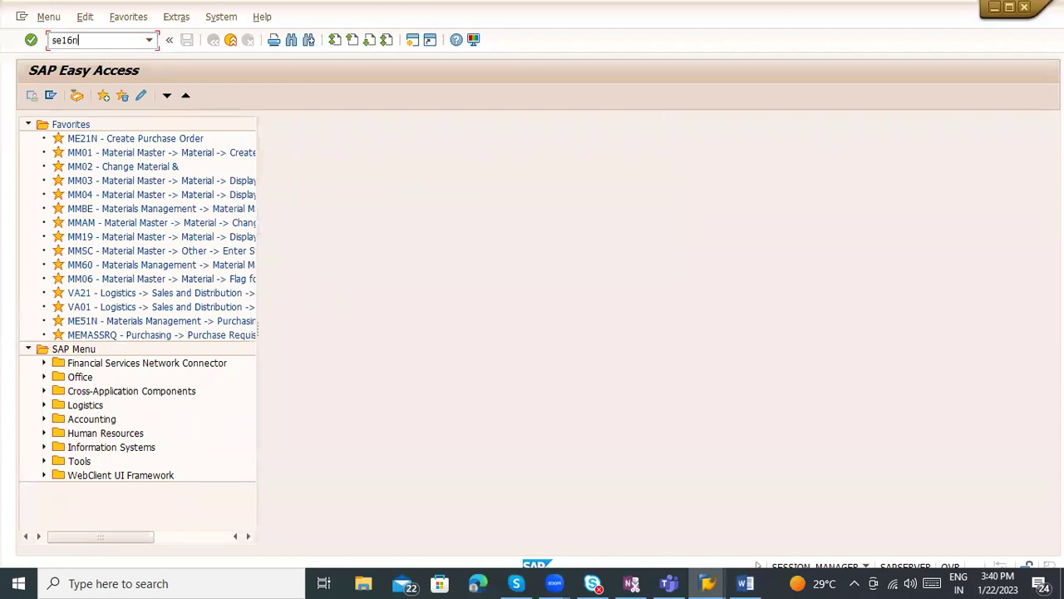
pyautogui.press('Return')
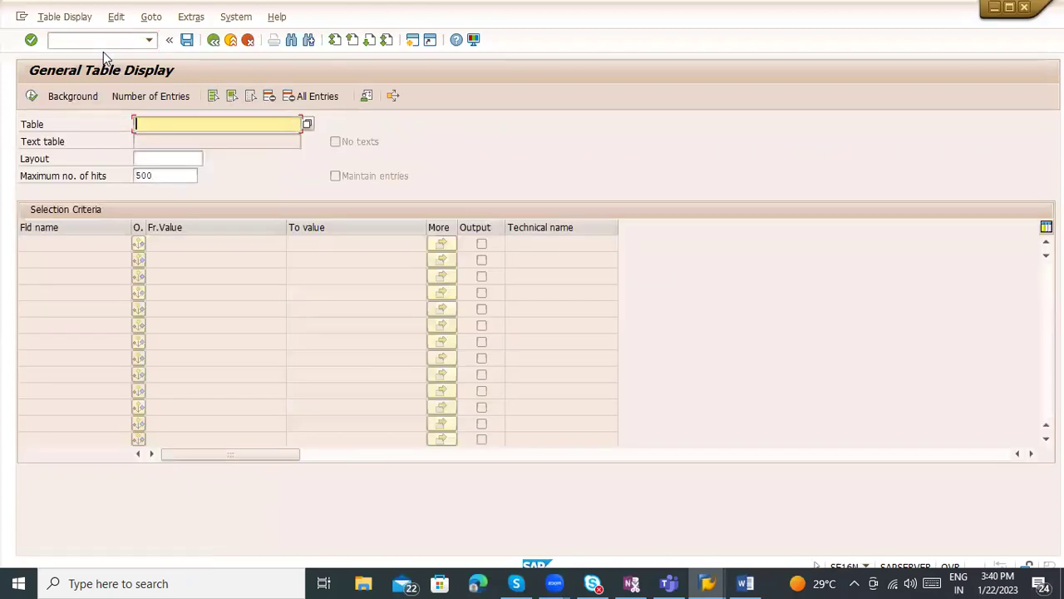
# Step: Load table MARA in General Table Display to show its selection criteria
pyautogui.write('ma')
pyautogui.press('BackSpace')
pyautogui.press('BackSpace')
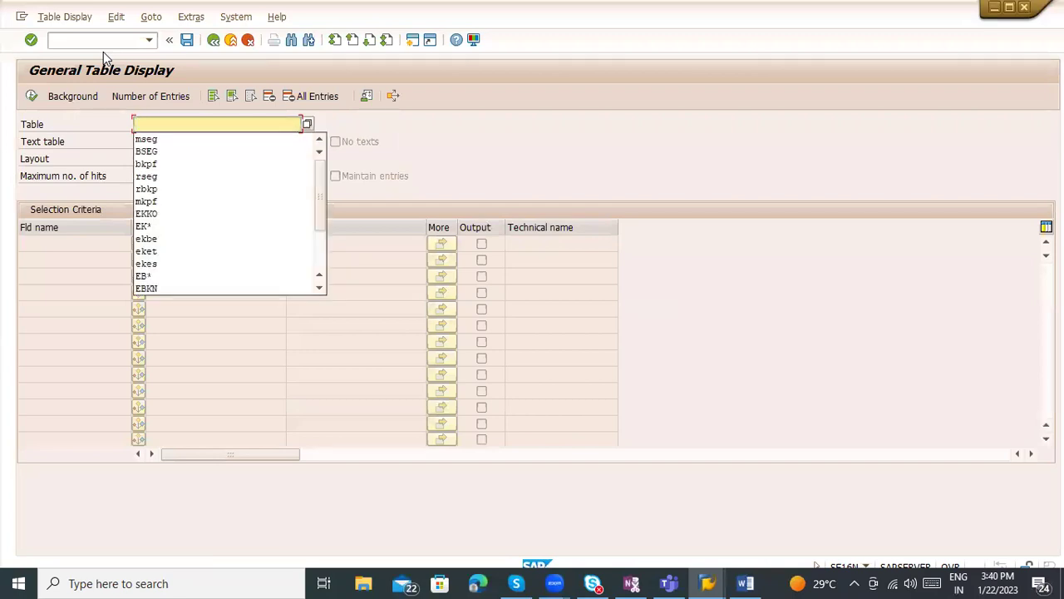
pyautogui.click(149, 40)
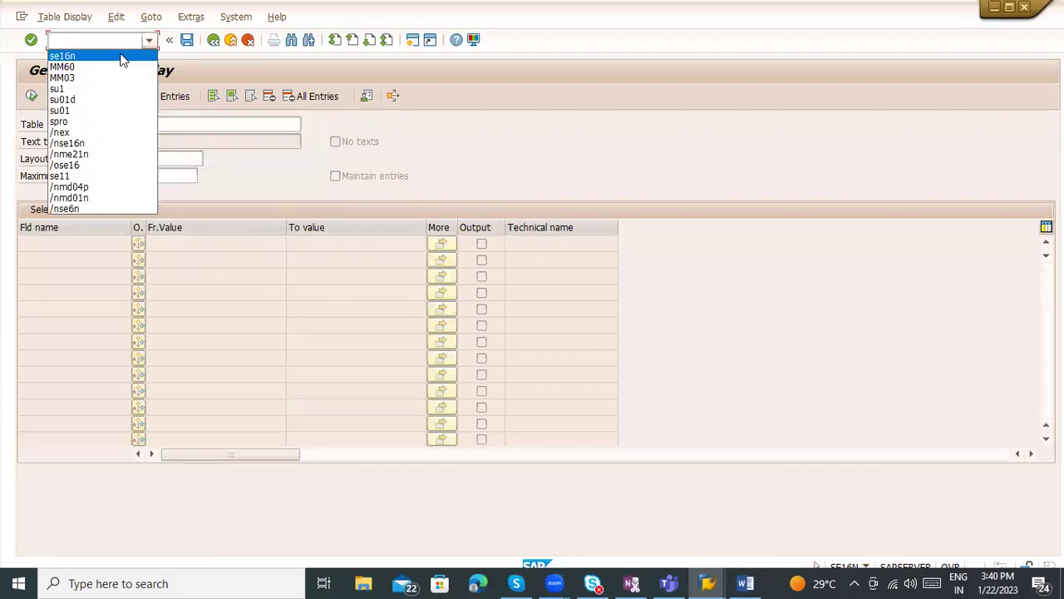
pyautogui.click(195, 124)
pyautogui.write('Ma')
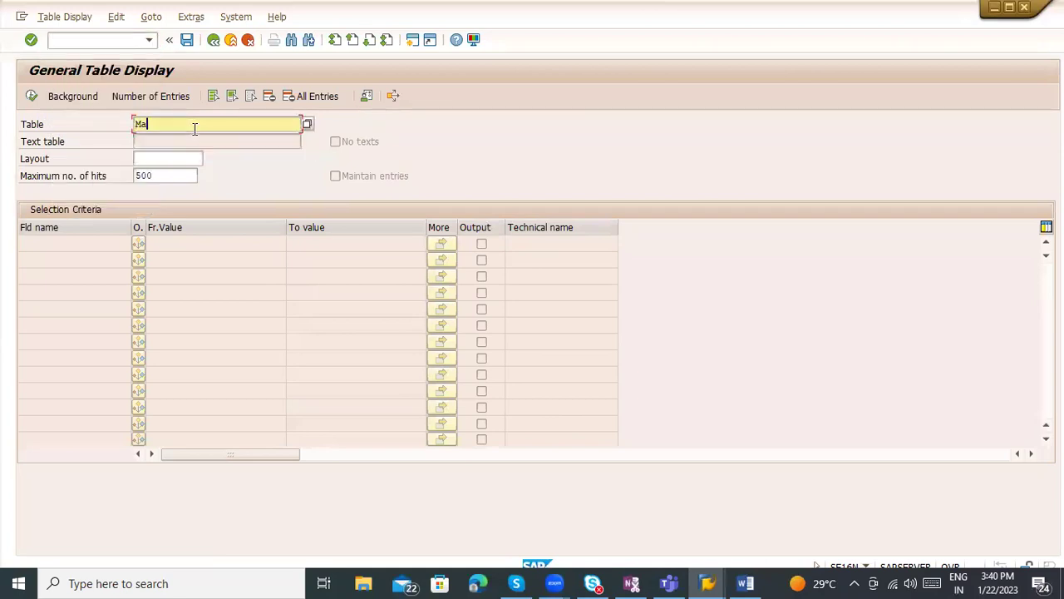
pyautogui.write('ram')
pyautogui.press('BackSpace')
pyautogui.press('Return')
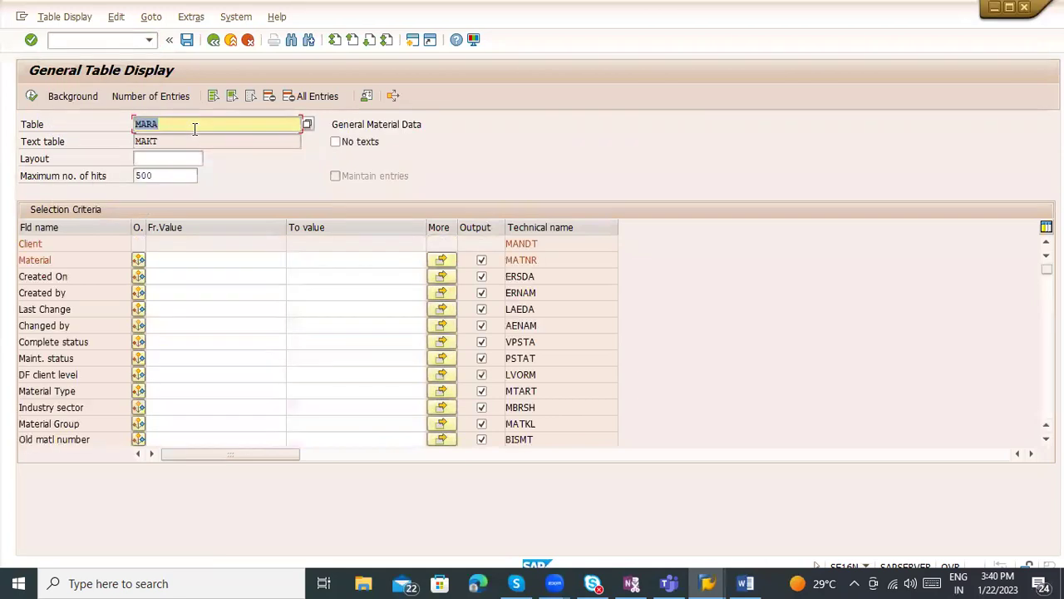
# Step: Display the MARA table entry for material 100-100, and return to SAP Easy Access
pyautogui.click(174, 259)
pyautogui.write('1')
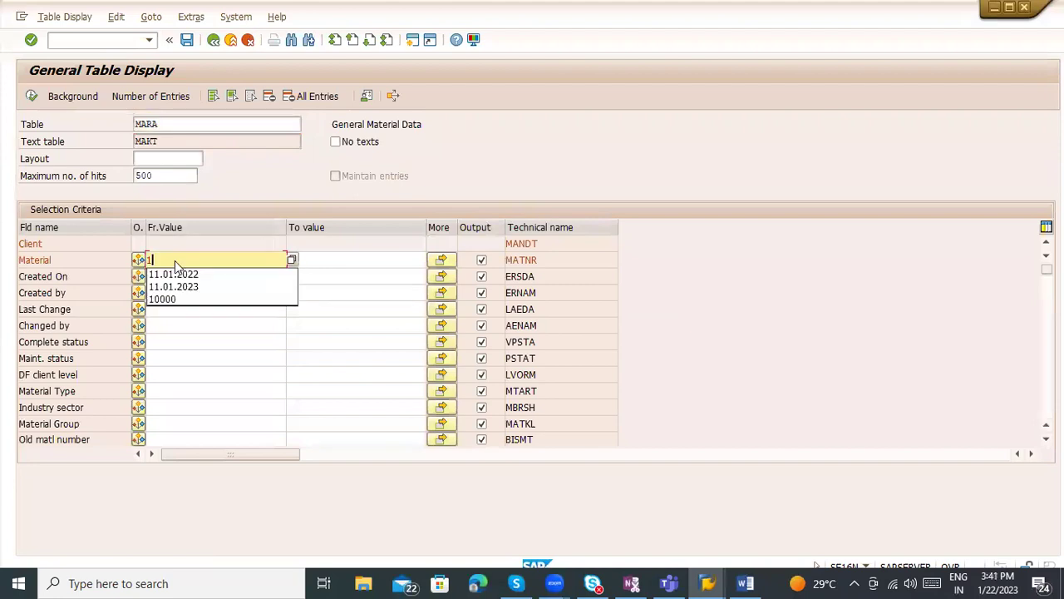
pyautogui.write('00-100')
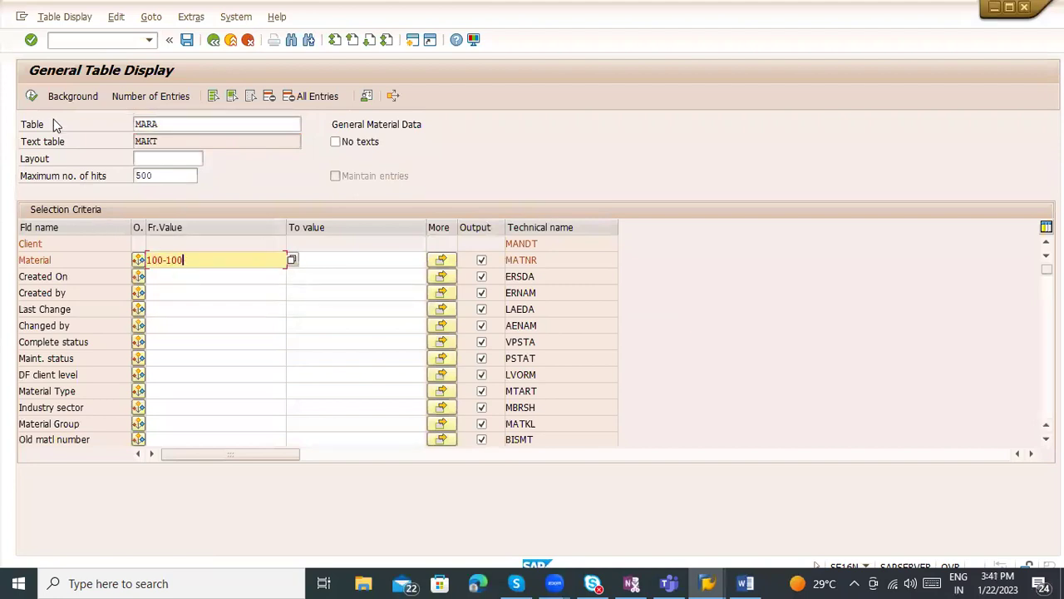
pyautogui.click(31, 95)
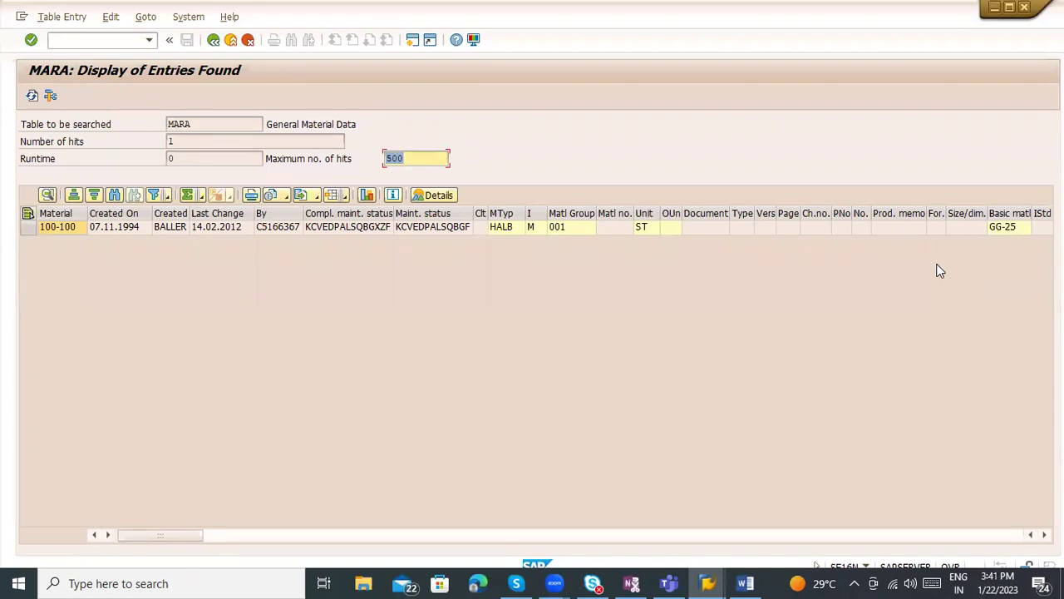
pyautogui.click(231, 41)
pyautogui.click(231, 42)
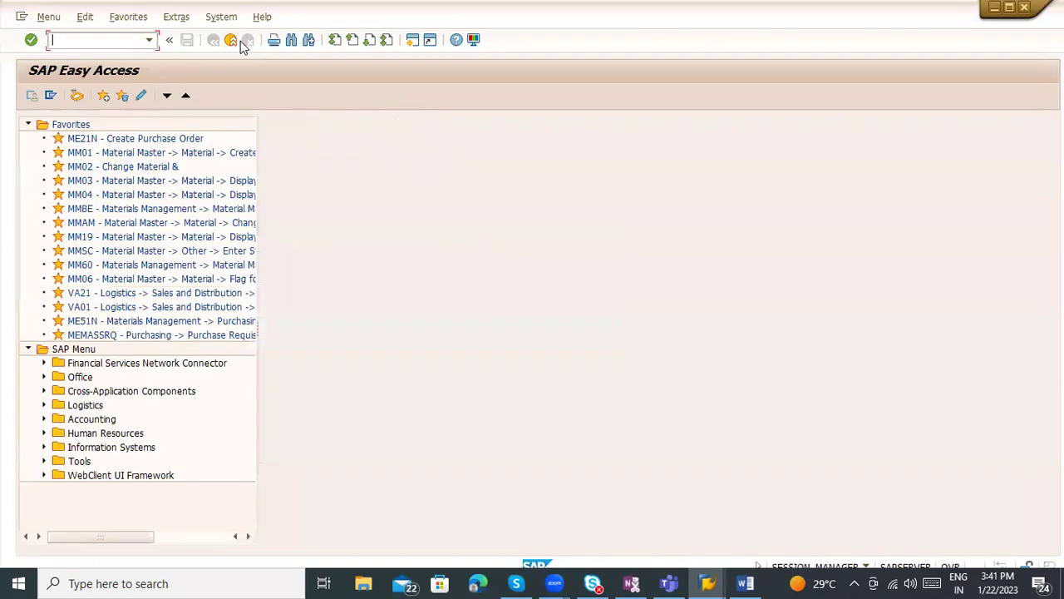
# Step: Open the MM60 Materials List selection screen from the transaction history, and return to SAP Easy Access
pyautogui.click(151, 39)
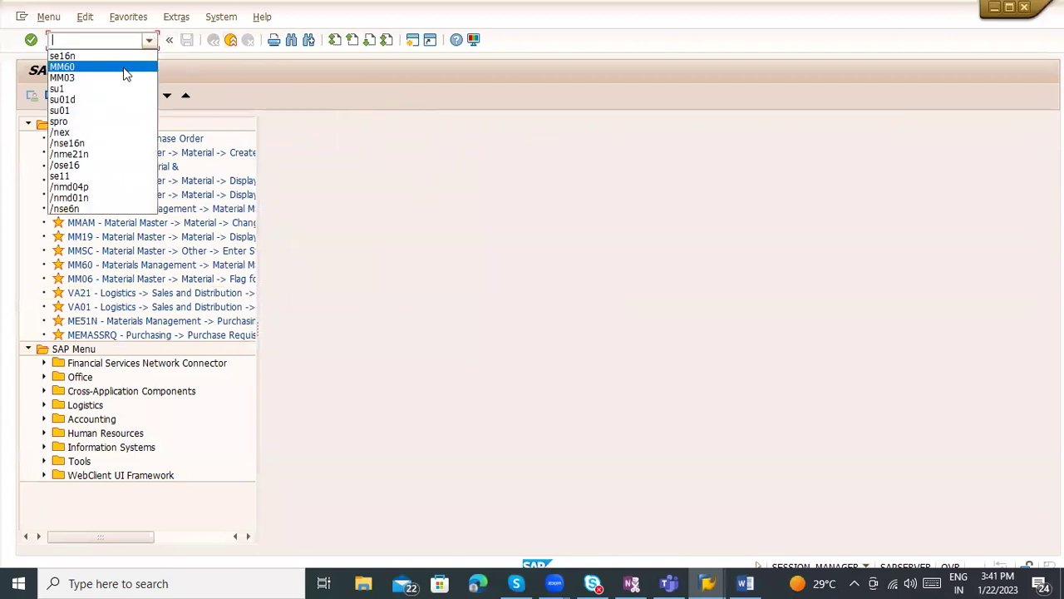
pyautogui.click(128, 74)
pyautogui.click(123, 40)
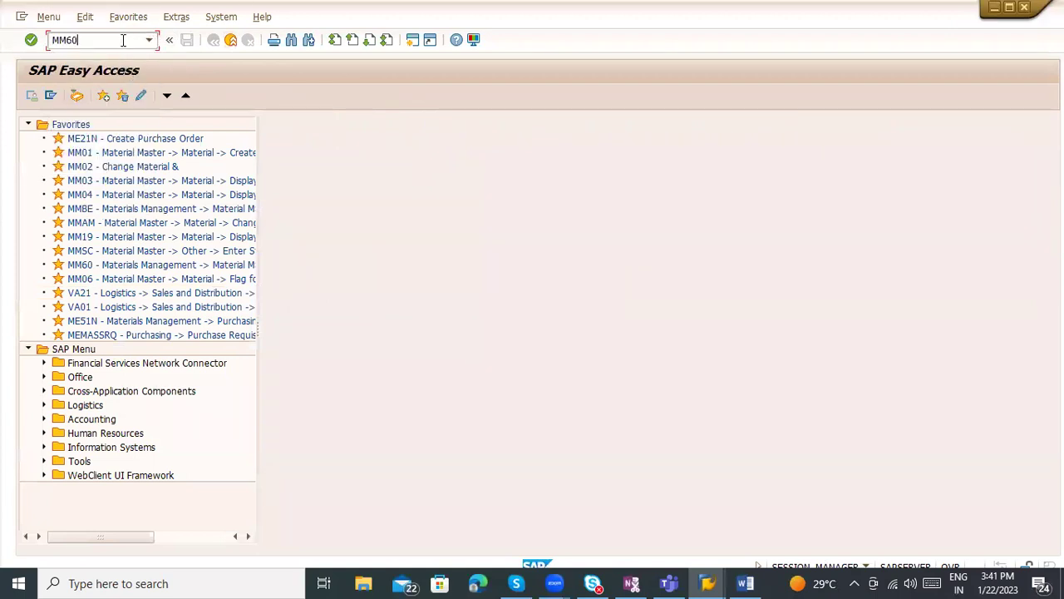
pyautogui.press('Return')
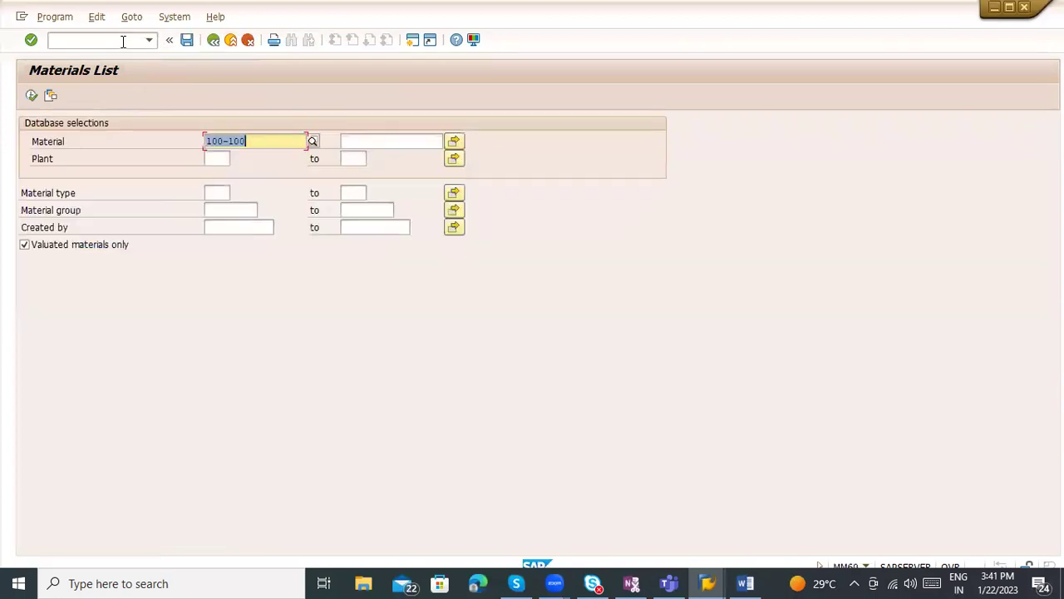
pyautogui.click(230, 40)
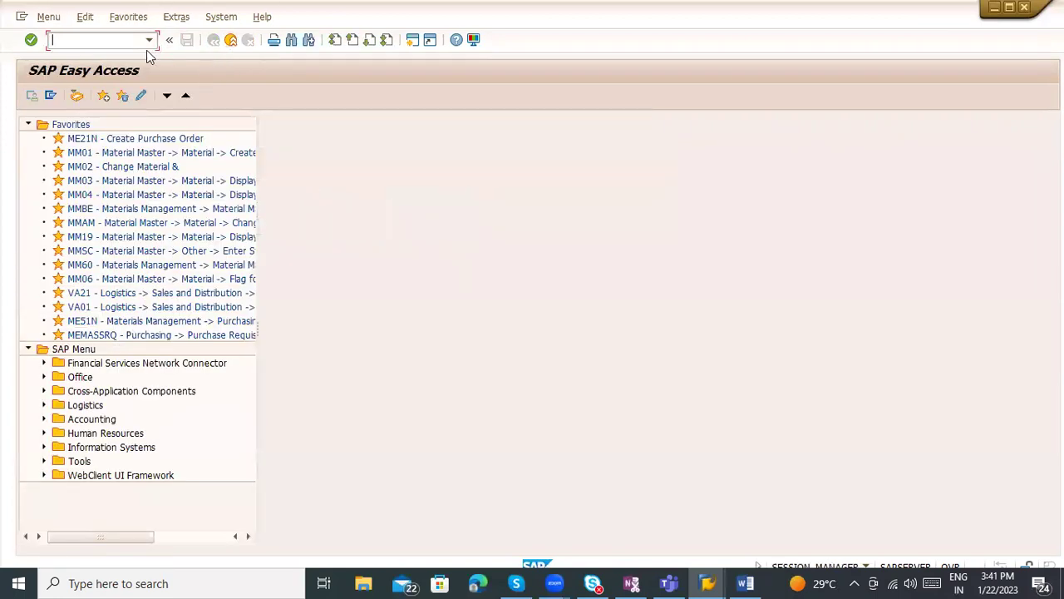
pyautogui.click(148, 40)
pyautogui.click(91, 66)
pyautogui.click(101, 40)
pyautogui.press('BackSpace')
pyautogui.press('BackSpace')
pyautogui.press('BackSpace')
pyautogui.press('BackSpace')
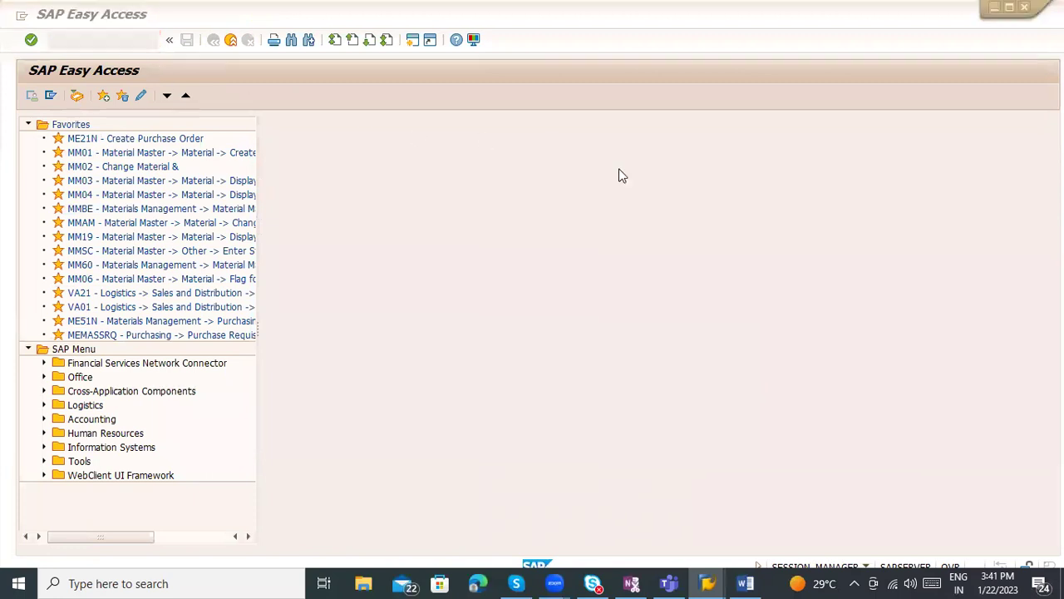
pyautogui.hotkey('alt', 'Tab')
pyautogui.hotkey('alt', 'Tab')
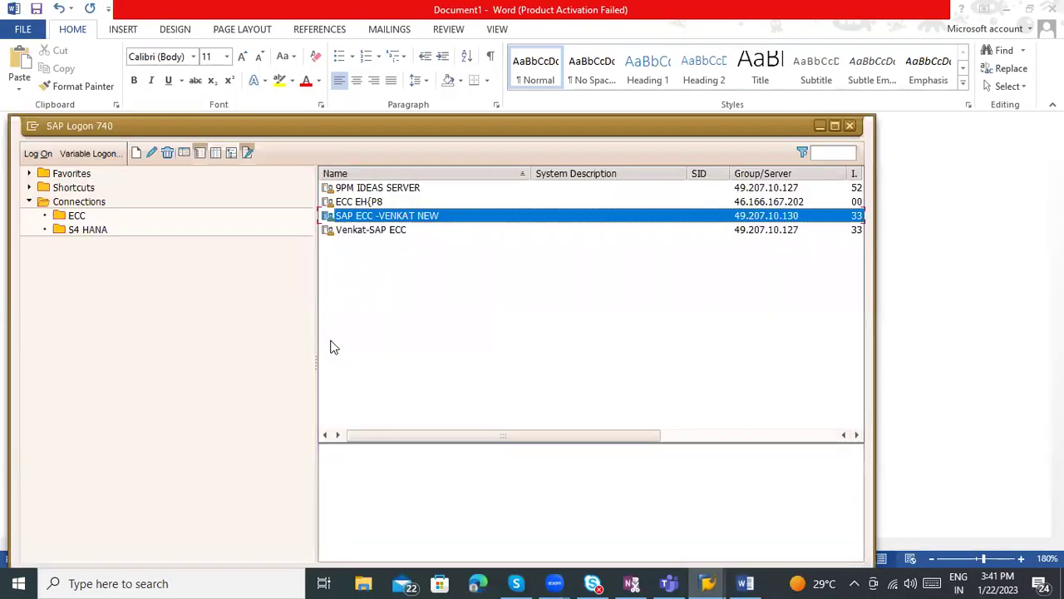
pyautogui.hotkey('alt', 'Tab')
pyautogui.hotkey('alt', 'Tab')
# Step: Open transaction ME51N to create a purchase requisition
pyautogui.write('m')
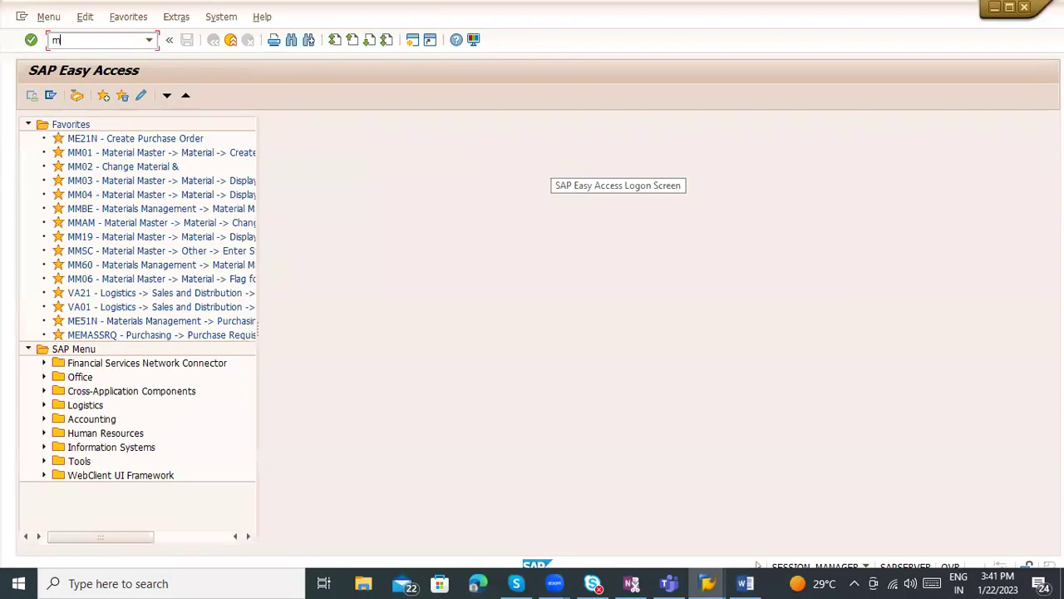
pyautogui.write('e51n')
pyautogui.press('Return')
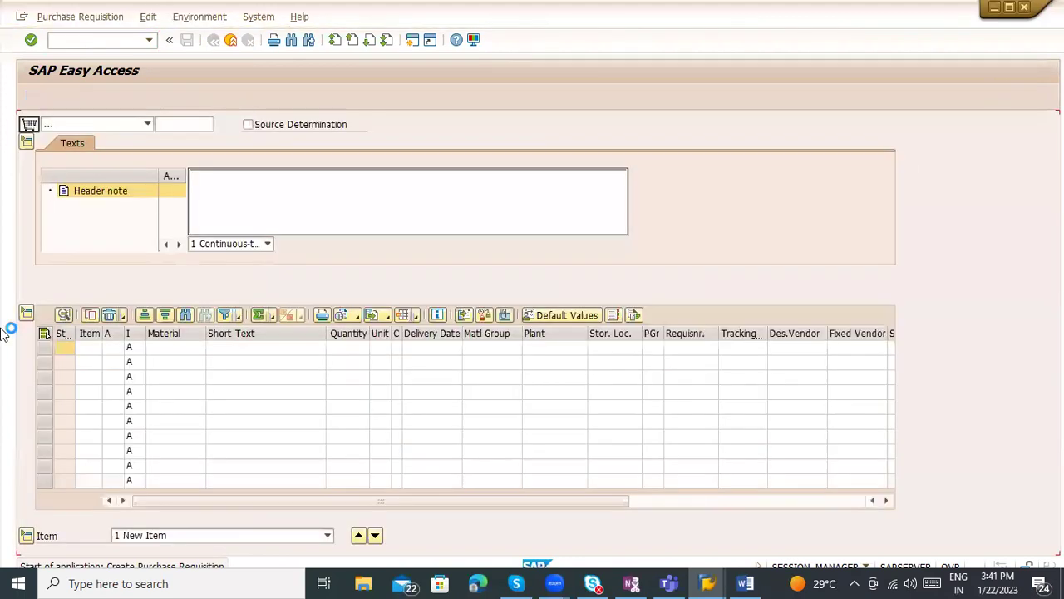
pyautogui.click(135, 362)
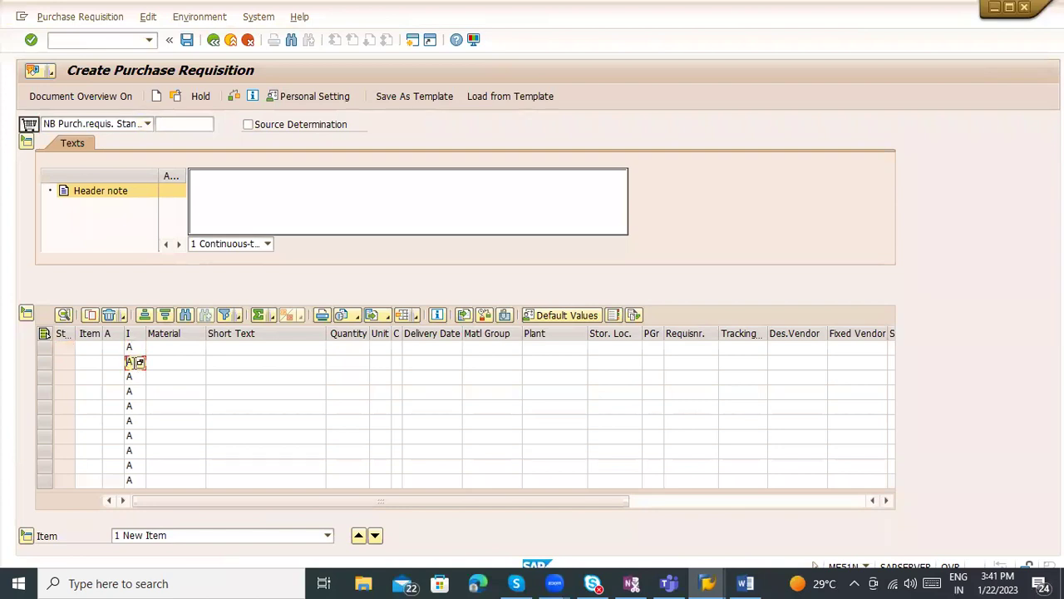
# Step: Examine the item default values, including the account assignment category and the additional field layout, and close without saving
pyautogui.click(537, 320)
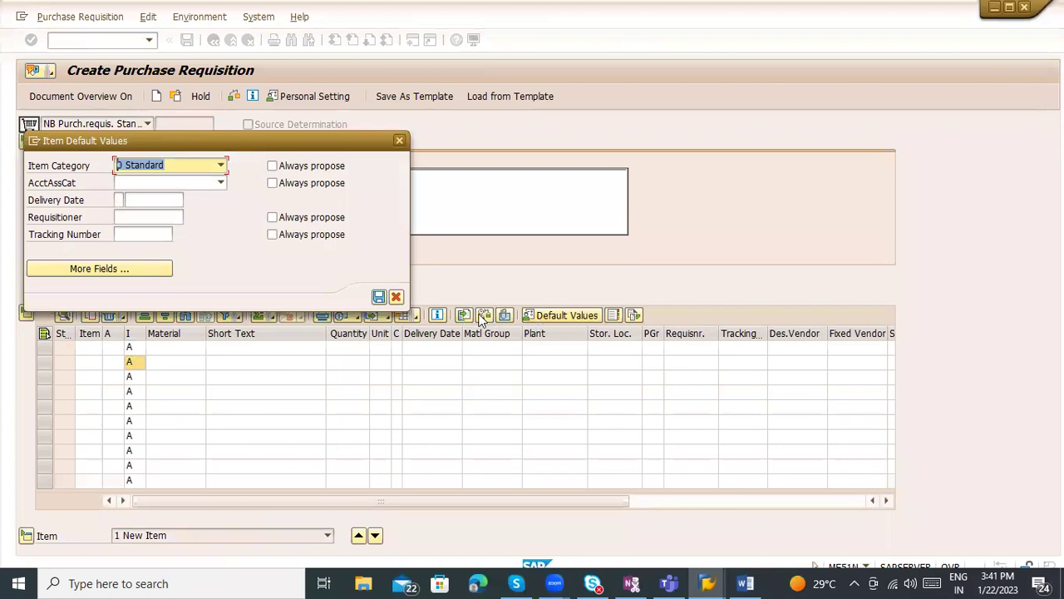
pyautogui.click(220, 184)
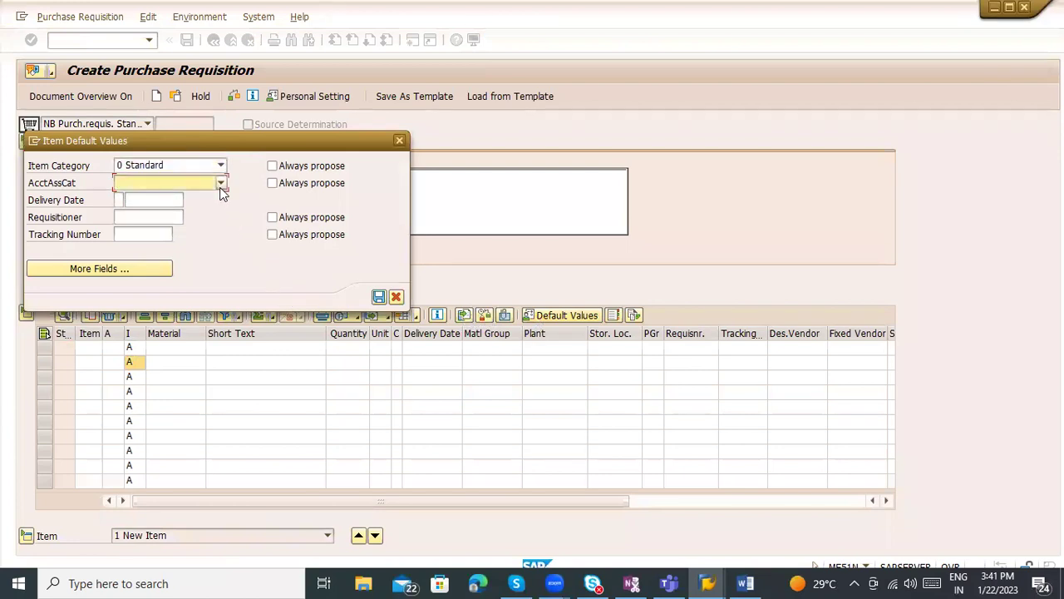
pyautogui.click(220, 186)
pyautogui.click(162, 267)
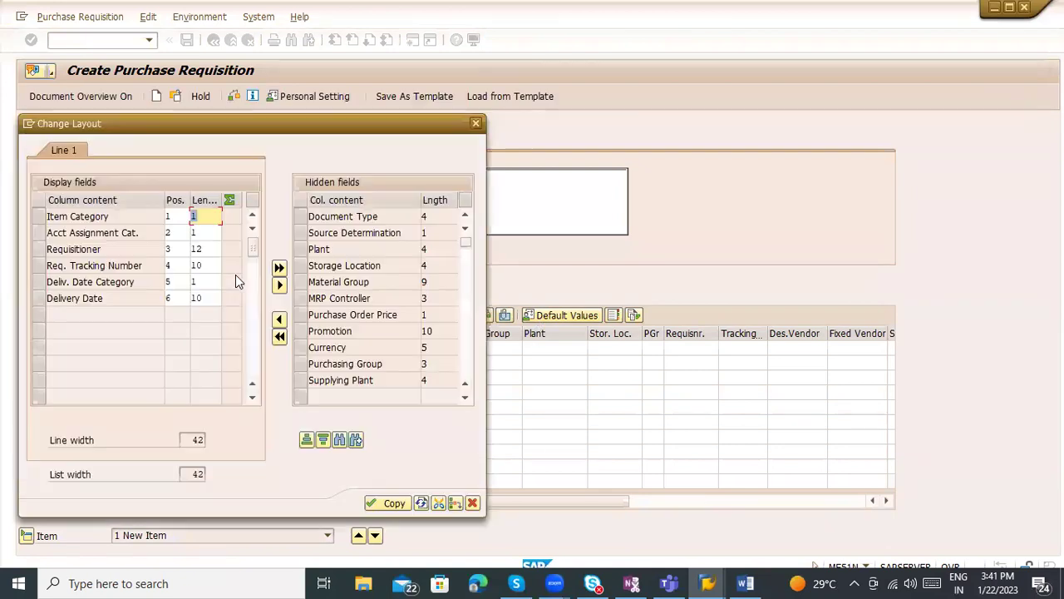
pyautogui.press('Escape')
pyautogui.press('Escape')
# Step: Try VNB volvo PR as the requisition's document type, and set it back to NB Purch.requis. Stand
pyautogui.click(136, 129)
pyautogui.click(123, 150)
pyautogui.click(127, 125)
pyautogui.click(119, 217)
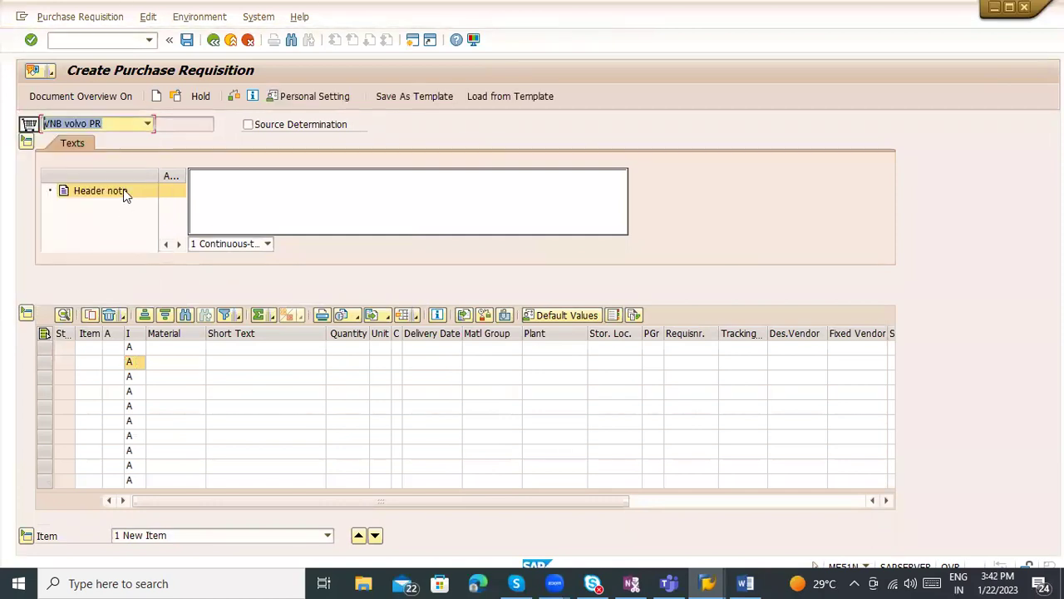
pyautogui.click(121, 126)
pyautogui.scroll(10, 119, 147)
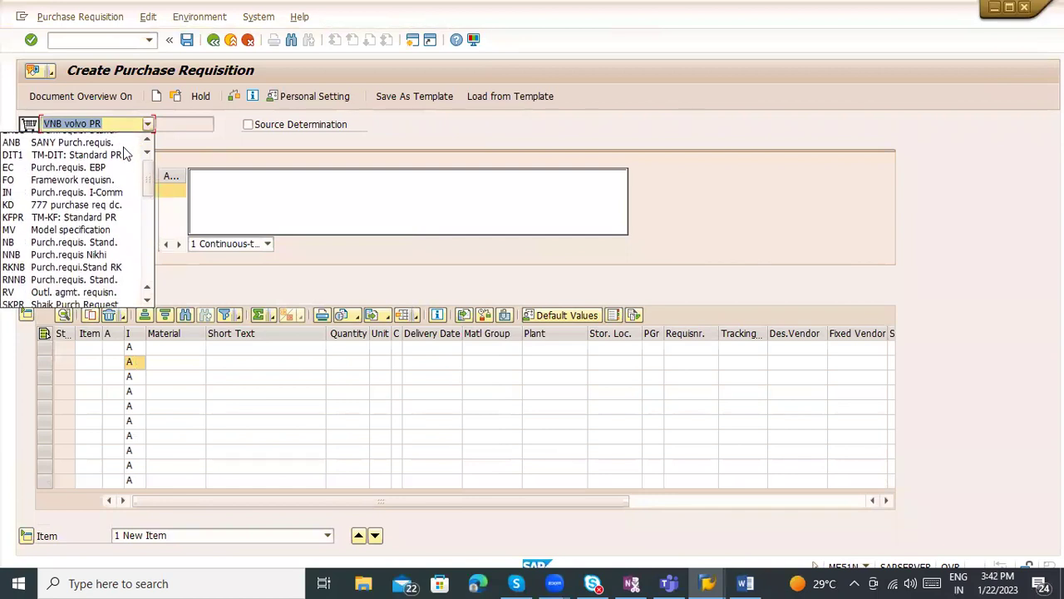
pyautogui.click(113, 250)
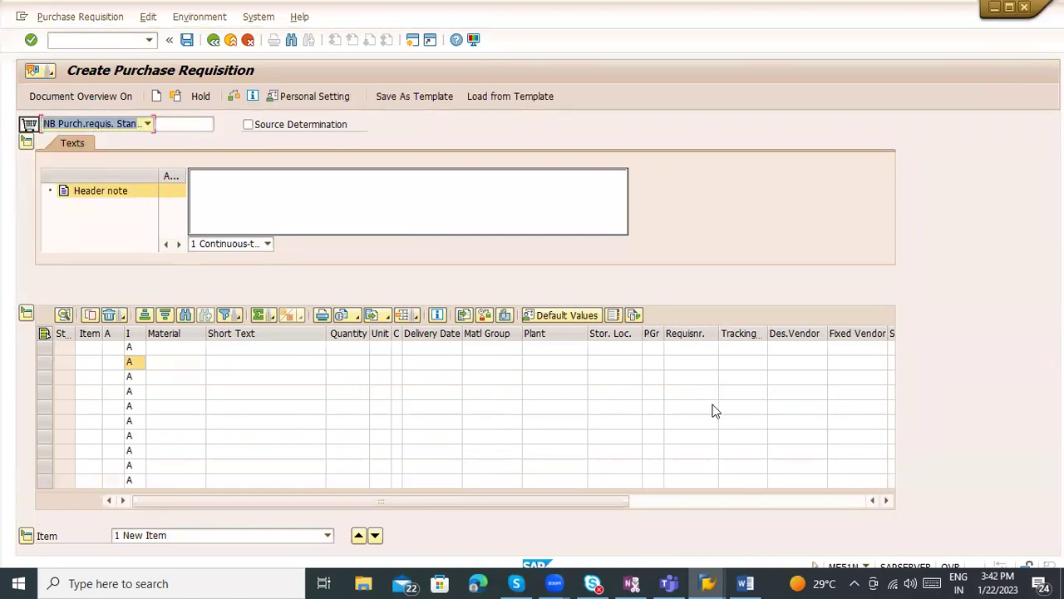
# Step: In the personal settings' default values, always propose item category 0 Standard, and save the settings
pyautogui.click(128, 334)
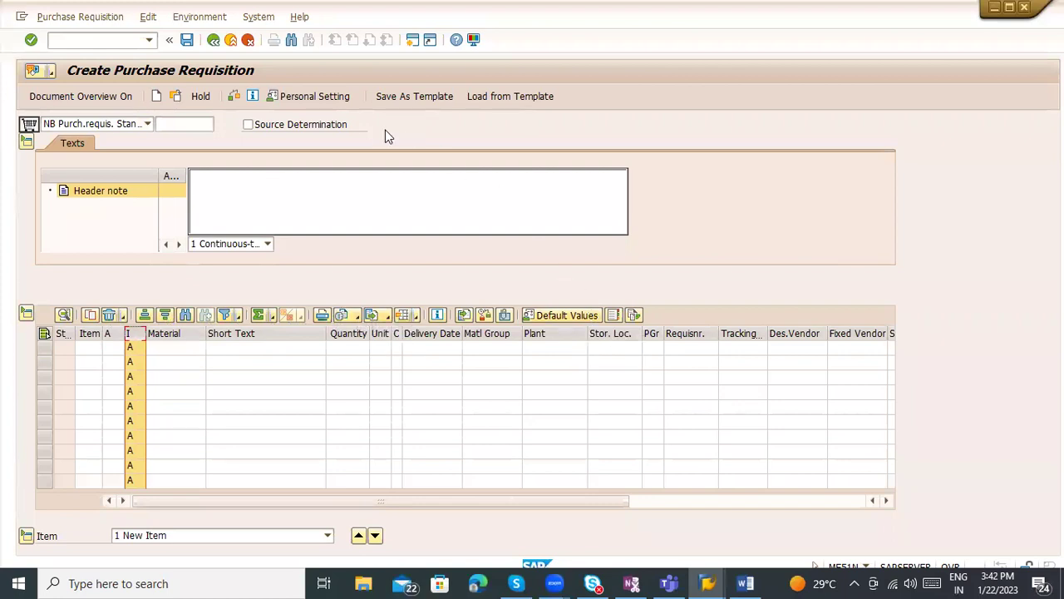
pyautogui.click(307, 97)
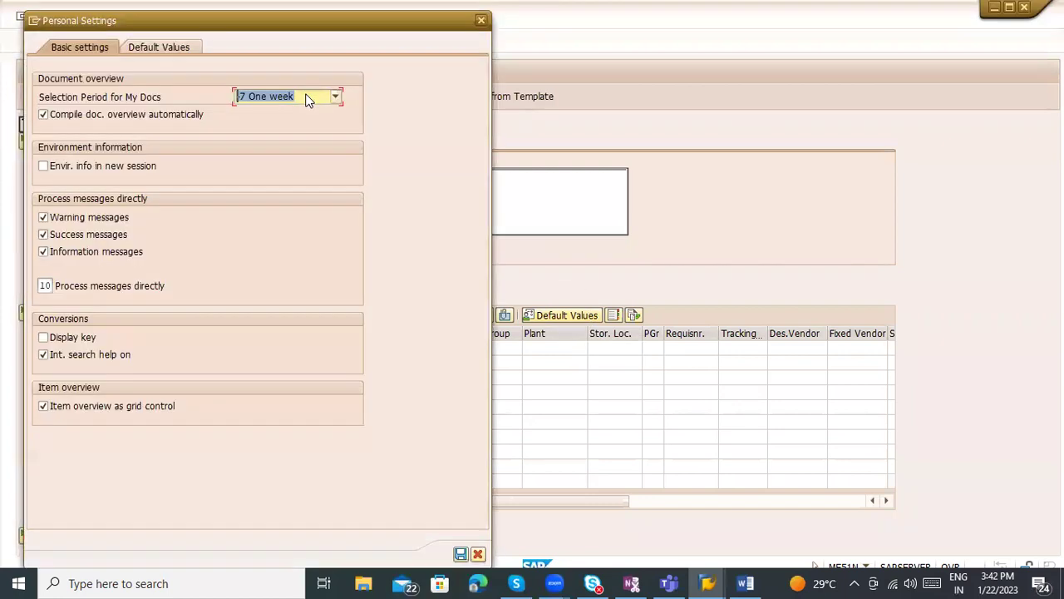
pyautogui.click(136, 48)
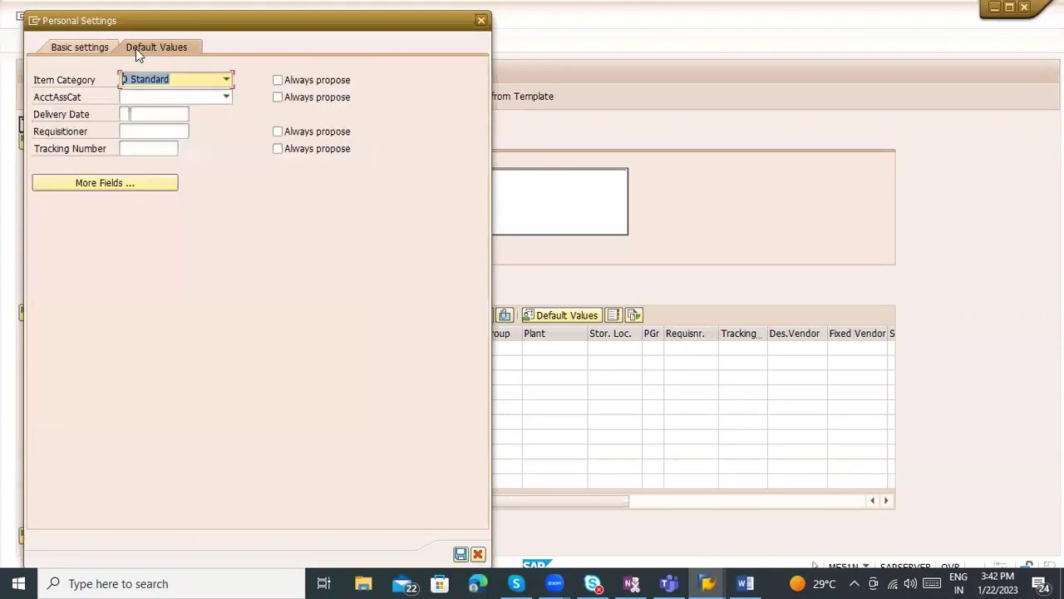
pyautogui.click(146, 72)
pyautogui.click(146, 71)
pyautogui.click(277, 81)
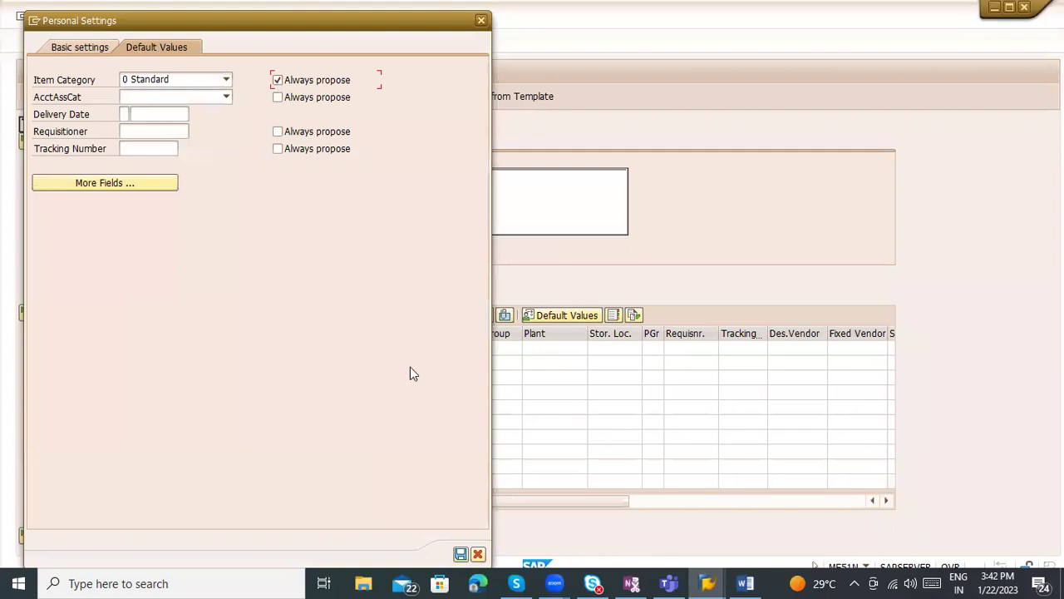
pyautogui.click(460, 555)
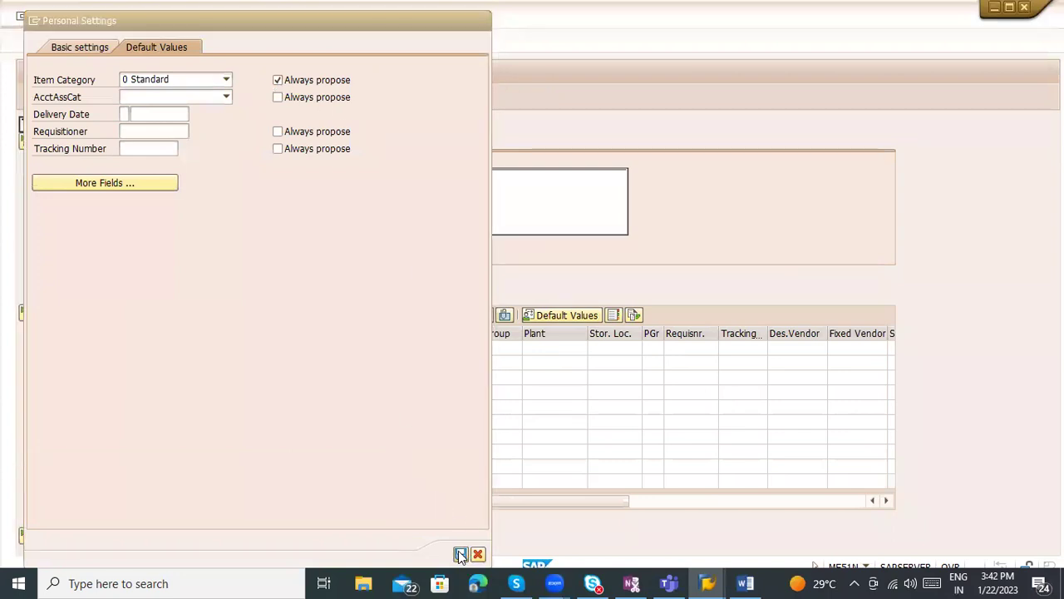
# Step: Restart the purchase requisition transaction with /nme51n
pyautogui.click(102, 39)
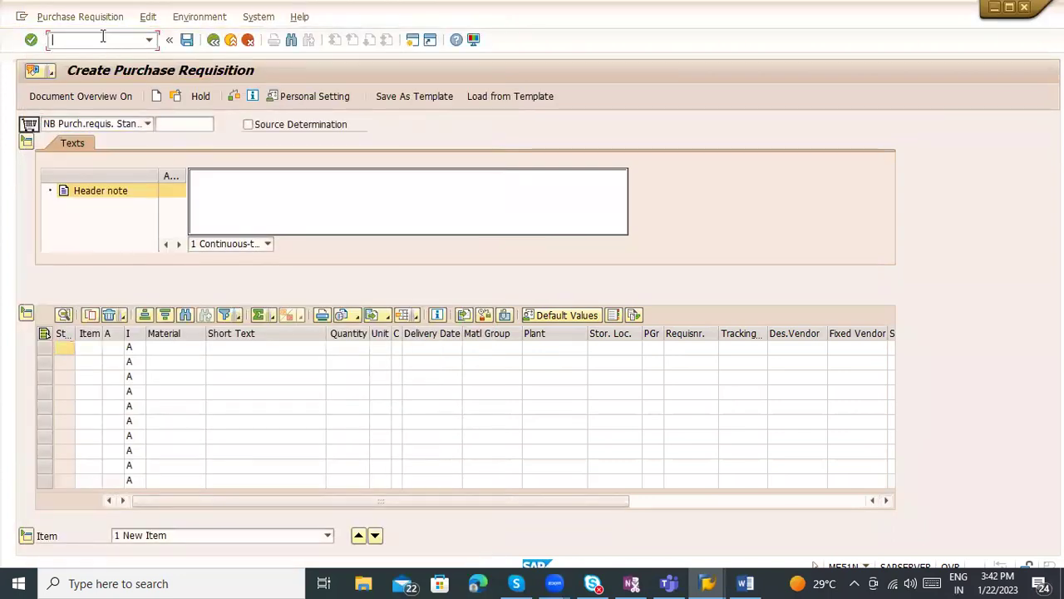
pyautogui.write('/nme51n')
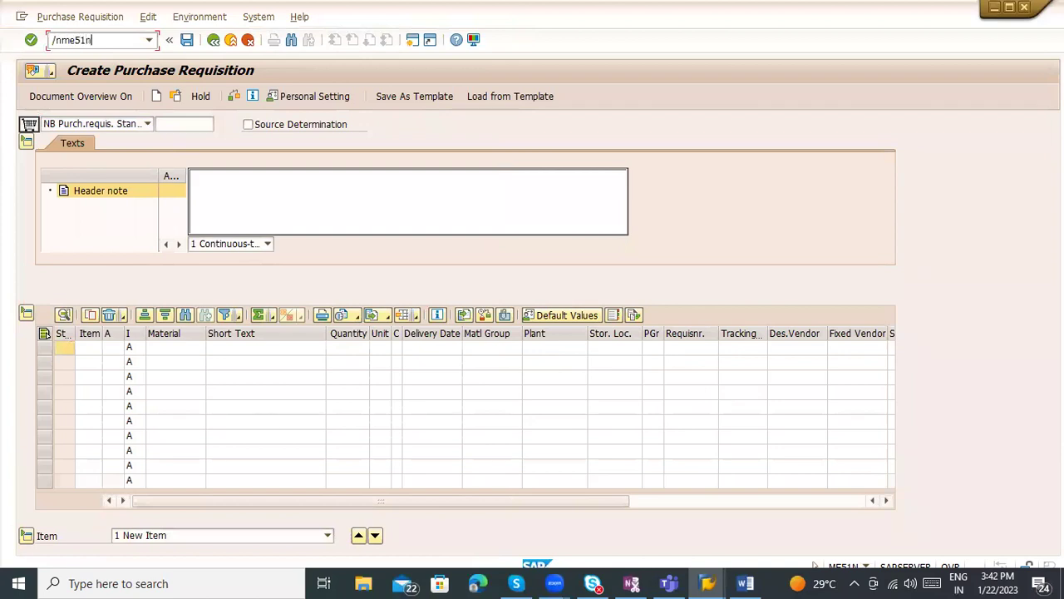
pyautogui.press('Return')
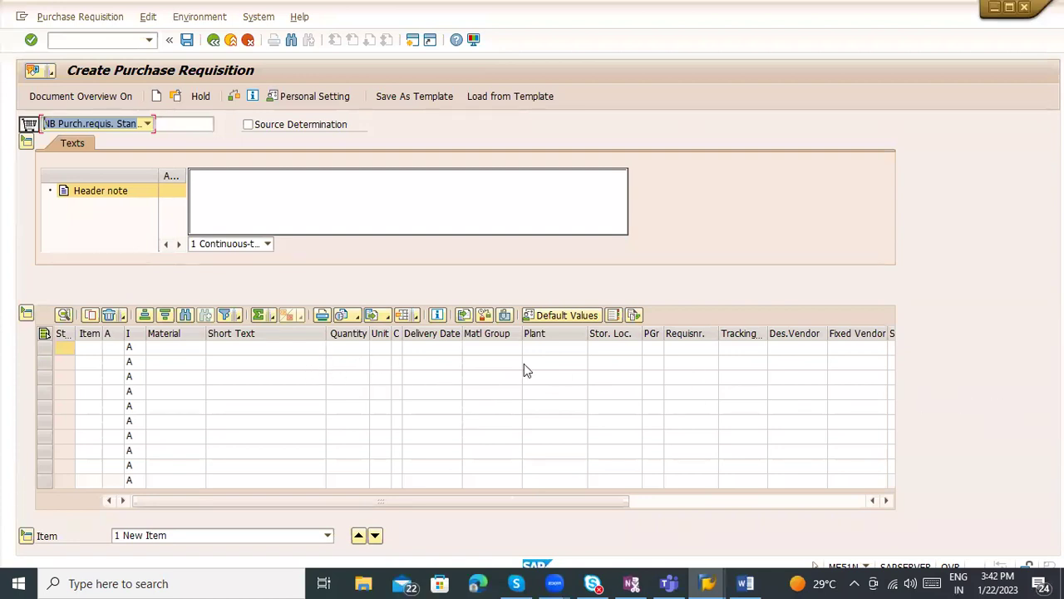
# Step: Review the existing templates in Save as Template, and close it without saving the requisition as a template
pyautogui.click(443, 96)
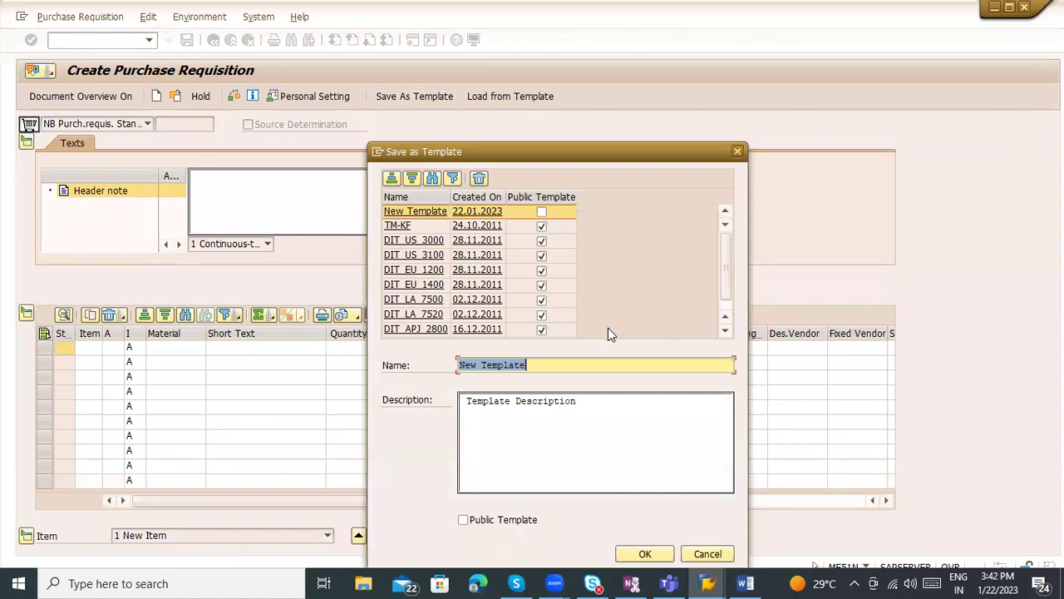
pyautogui.scroll(-1, 609, 329)
pyautogui.scroll(1, 611, 329)
pyautogui.click(736, 151)
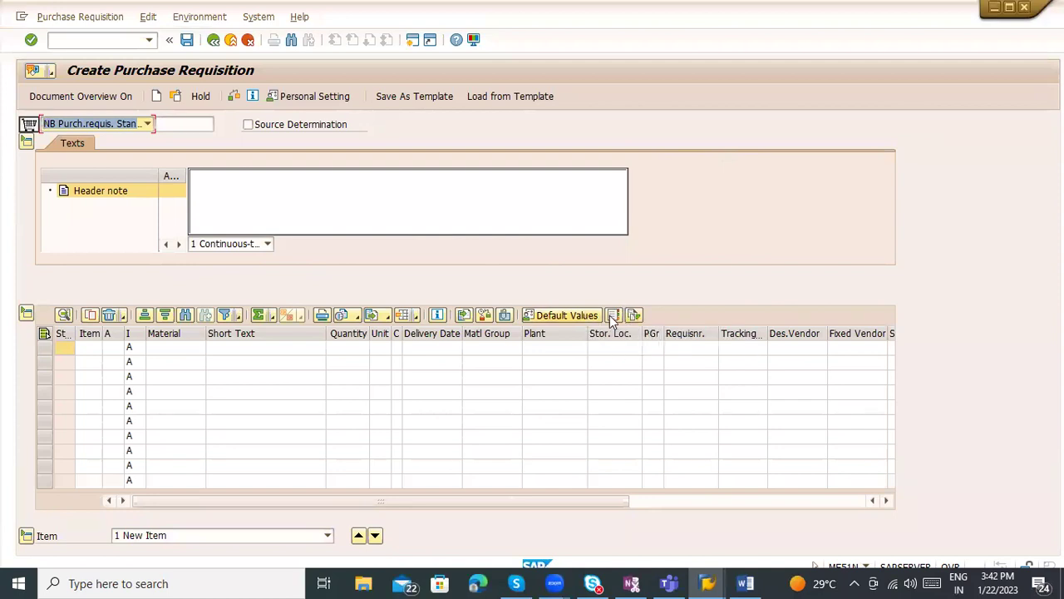
pyautogui.click(613, 316)
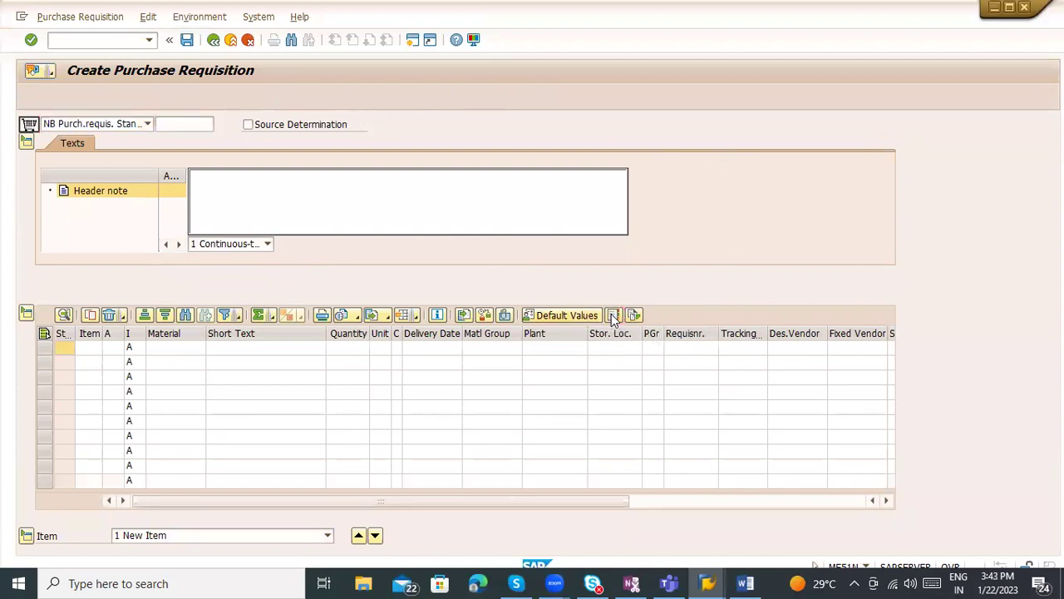
pyautogui.click(459, 141)
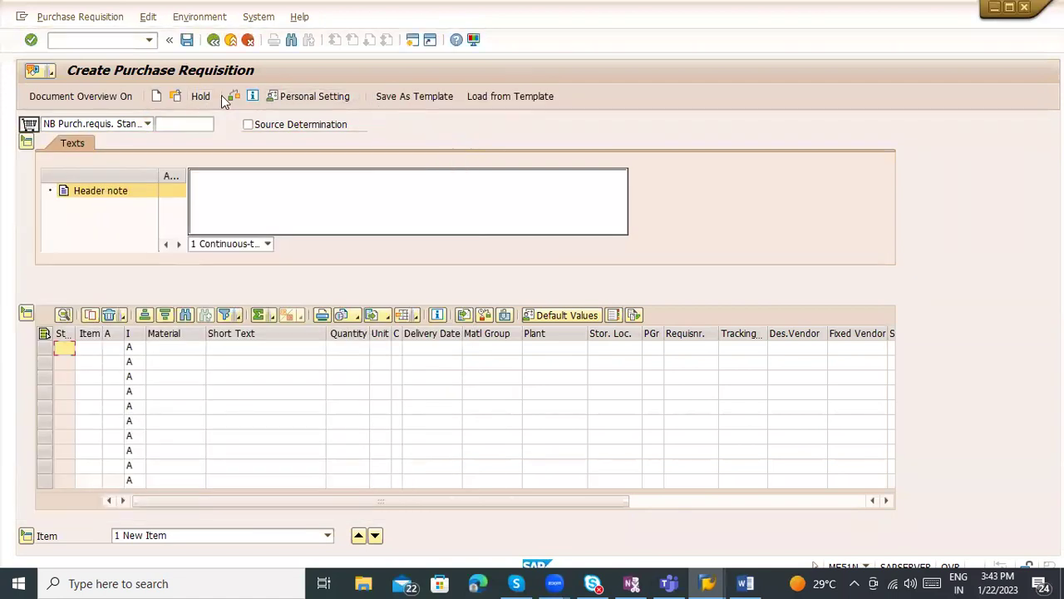
# Step: In the personal settings' default values, always propose item category 0 Standard and a blank account assignment category, and save the settings
pyautogui.click(289, 94)
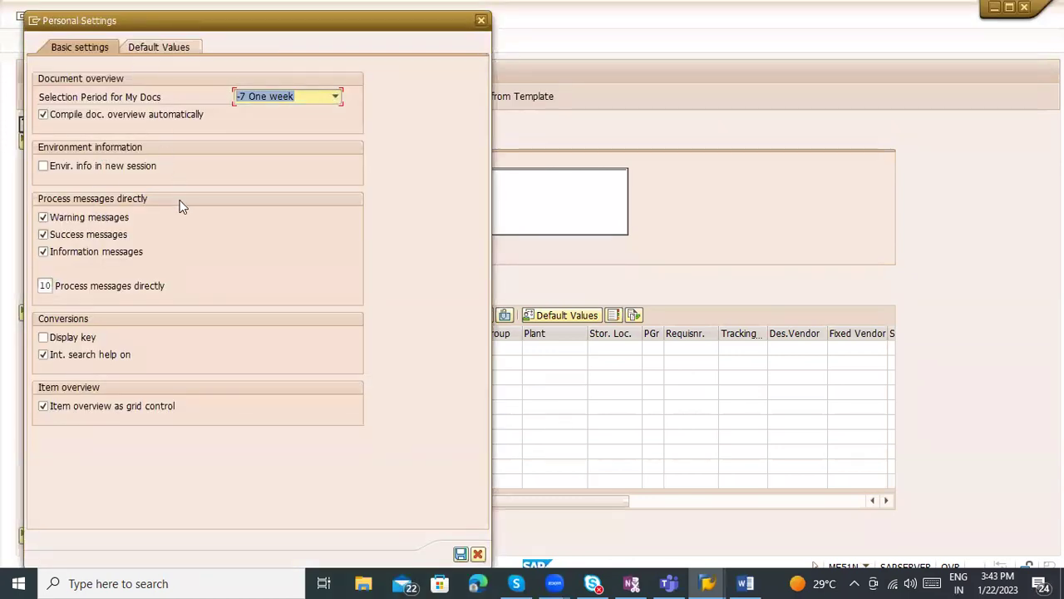
pyautogui.press('F4')
pyautogui.click(170, 47)
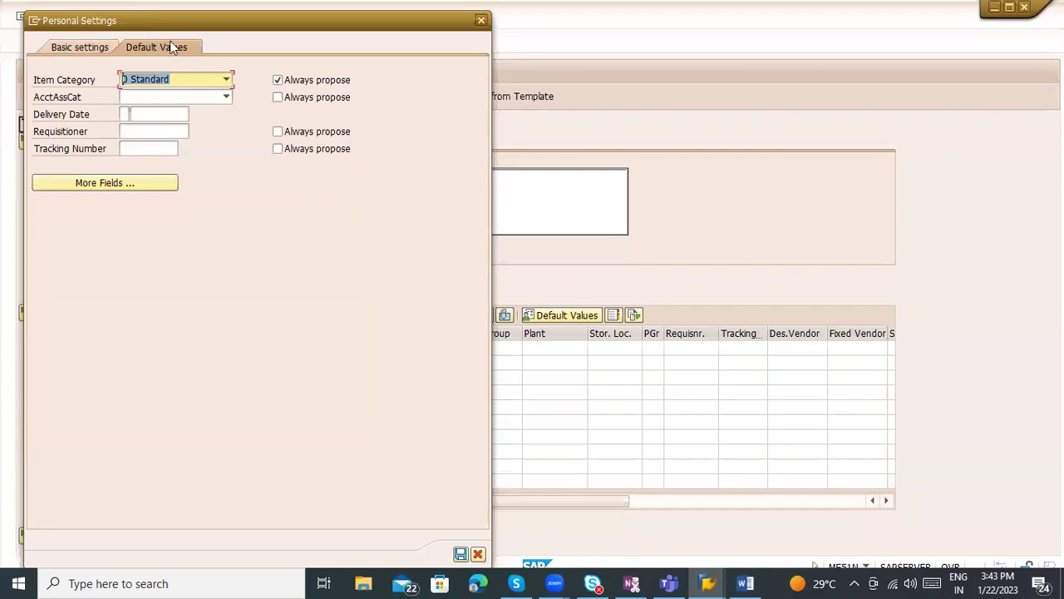
pyautogui.click(276, 84)
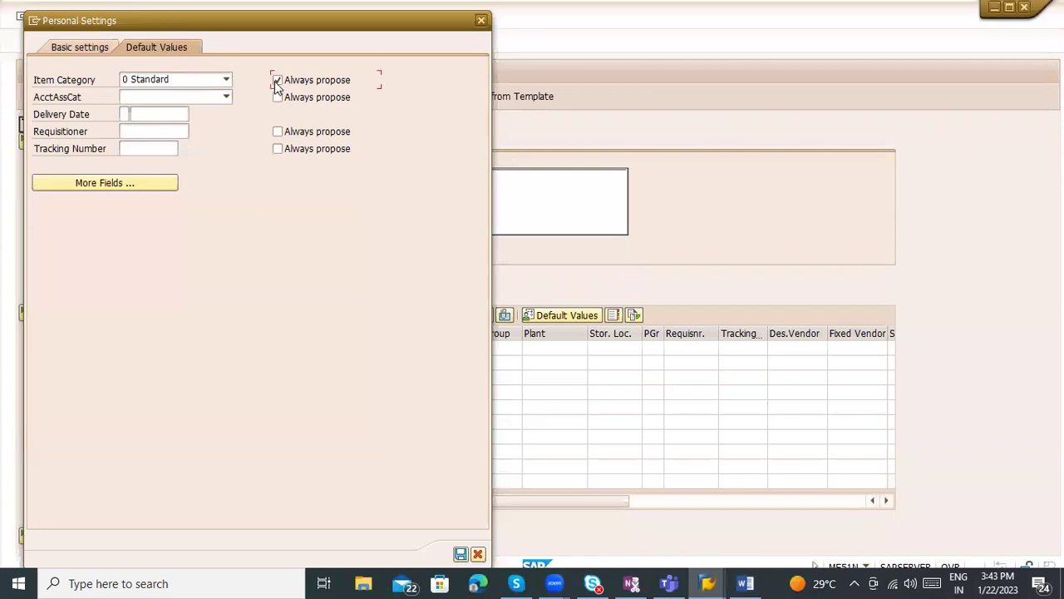
pyautogui.click(226, 97)
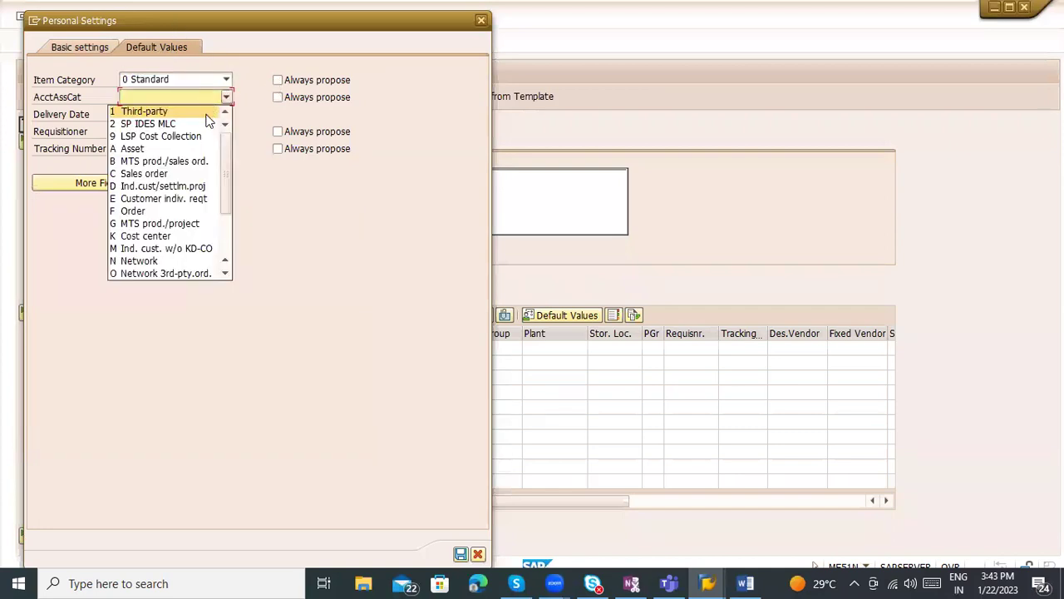
pyautogui.scroll(-1, 177, 237)
pyautogui.scroll(1, 181, 234)
pyautogui.scroll(-1, 181, 229)
pyautogui.scroll(-2, 183, 237)
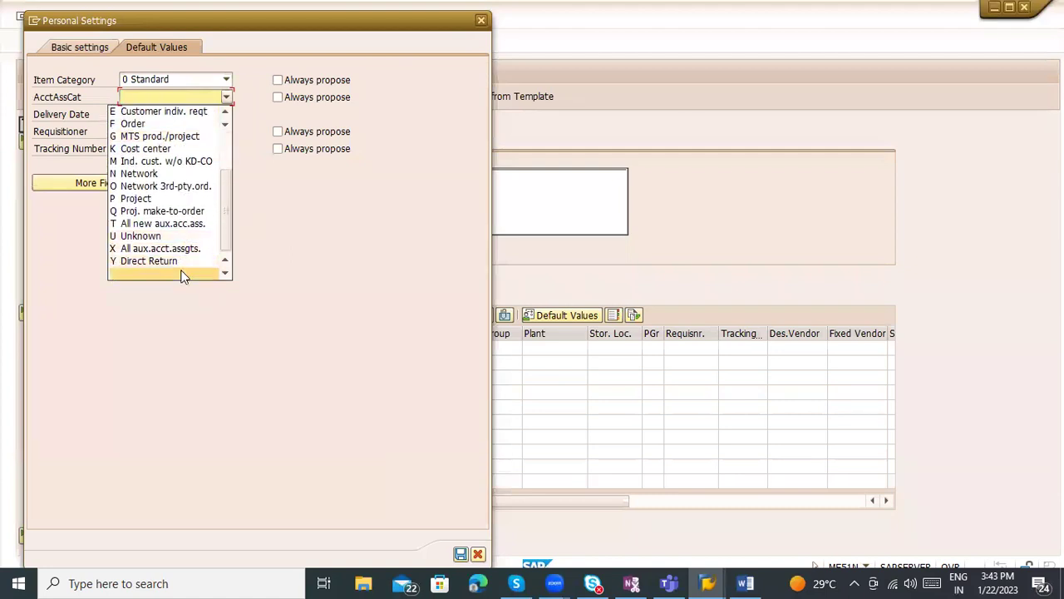
pyautogui.click(185, 275)
pyautogui.click(278, 97)
pyautogui.click(278, 80)
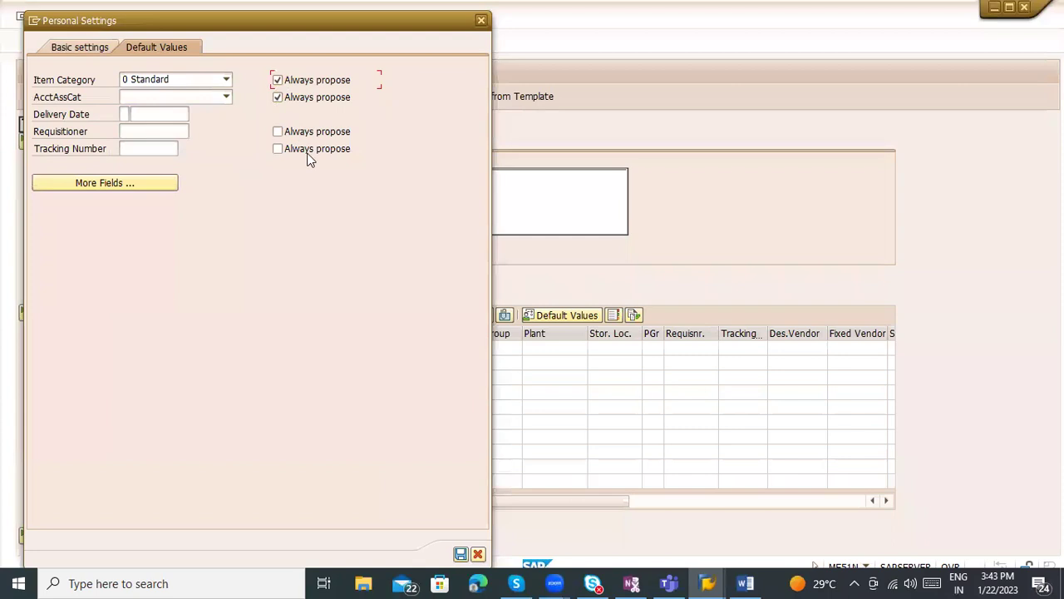
pyautogui.click(460, 553)
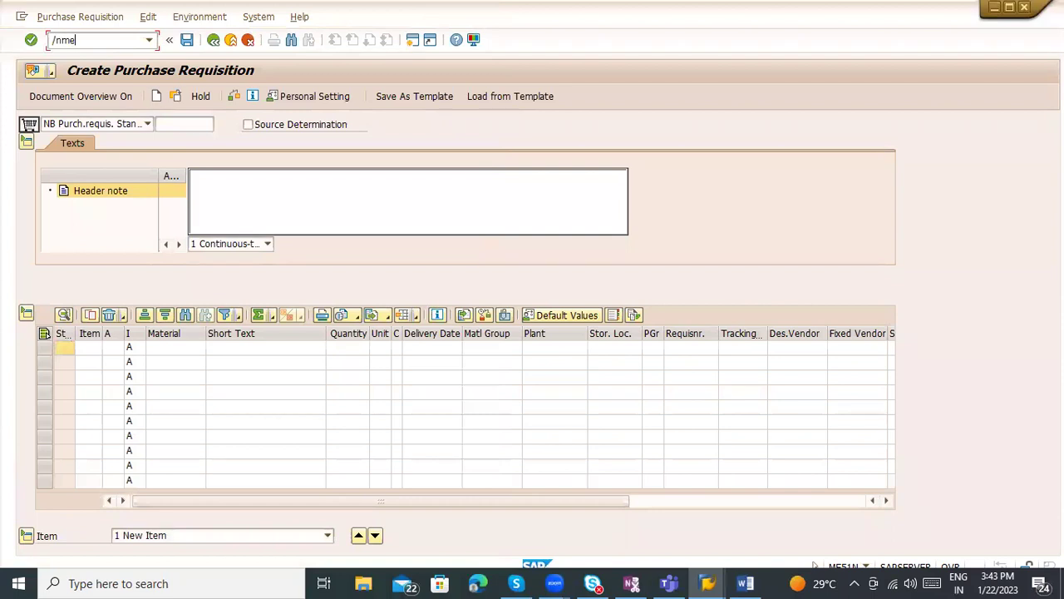
# Step: Restart the purchase requisition transaction with /nme51n and check the item category of the first item line
pyautogui.write('/nme51n')
pyautogui.press('Return')
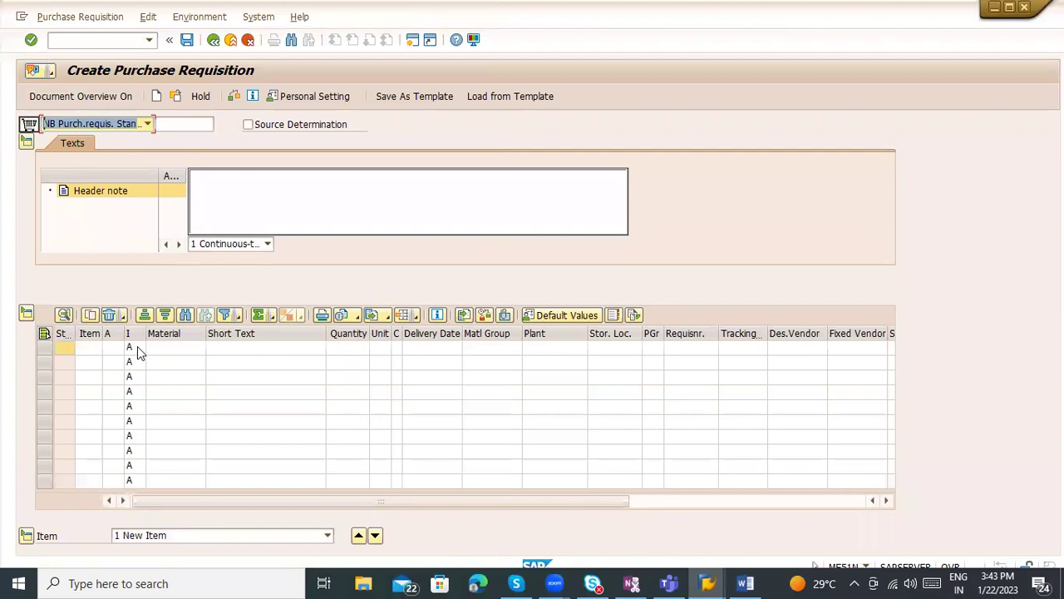
pyautogui.click(133, 347)
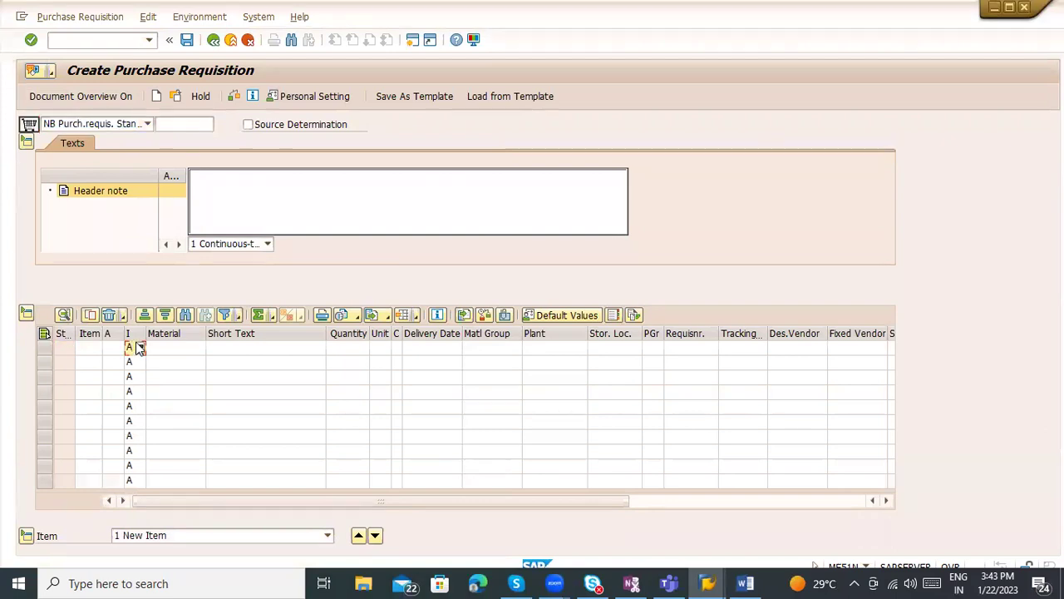
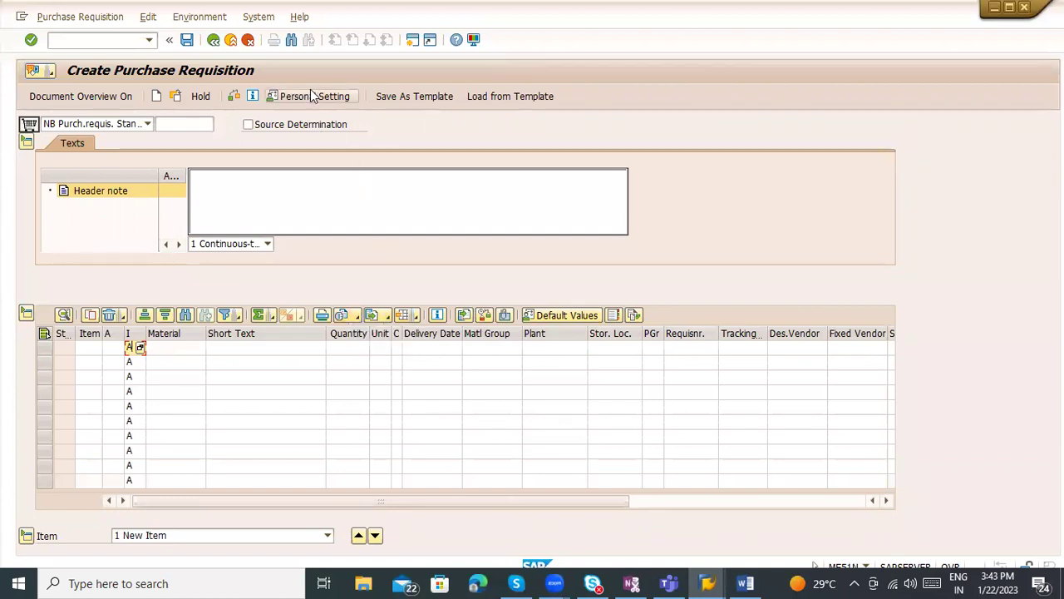
pyautogui.click(205, 18)
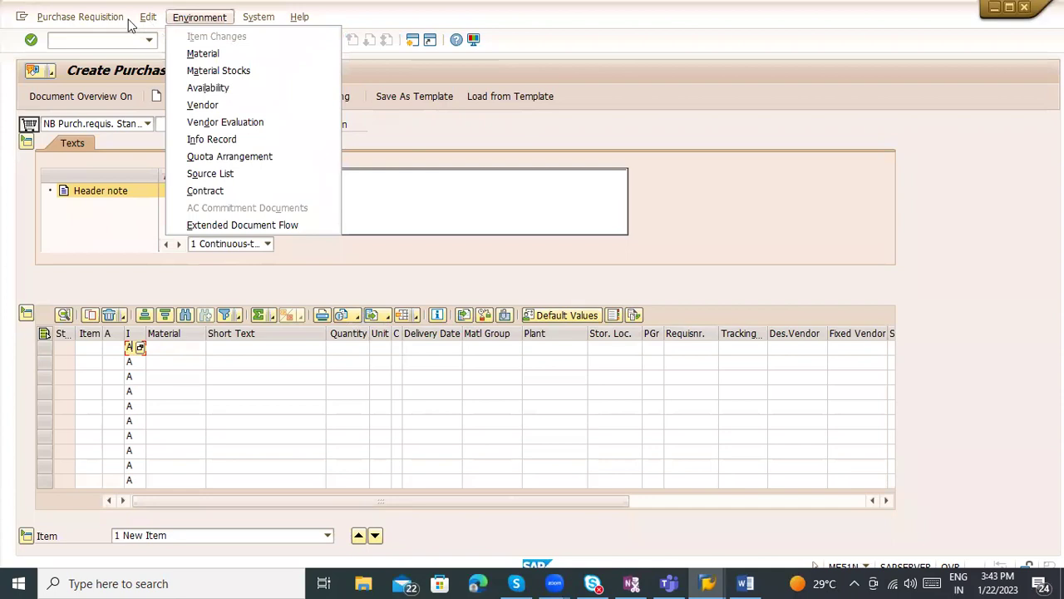
pyautogui.click(94, 22)
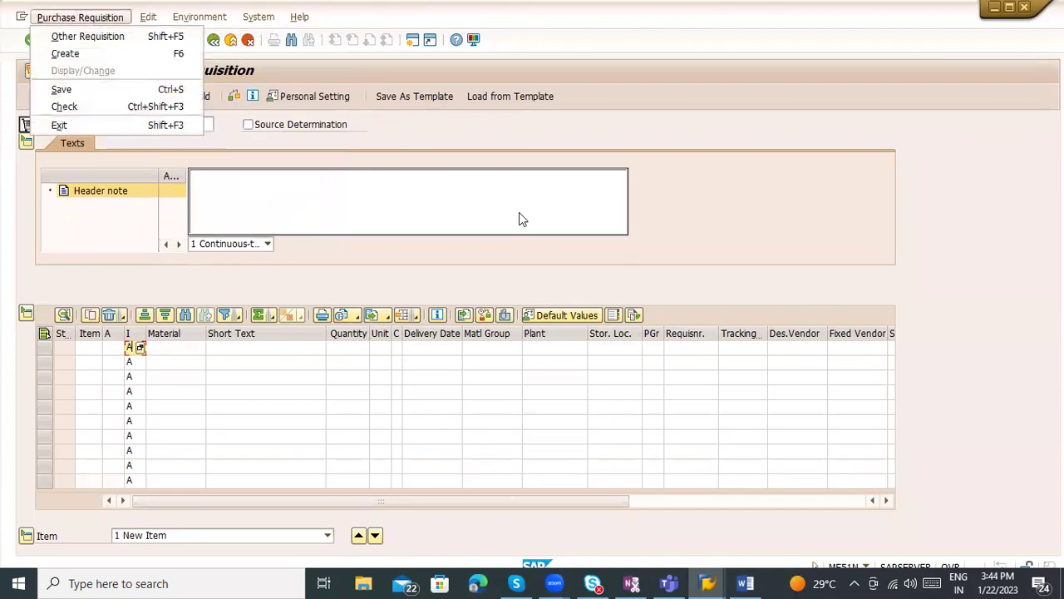
pyautogui.click(98, 346)
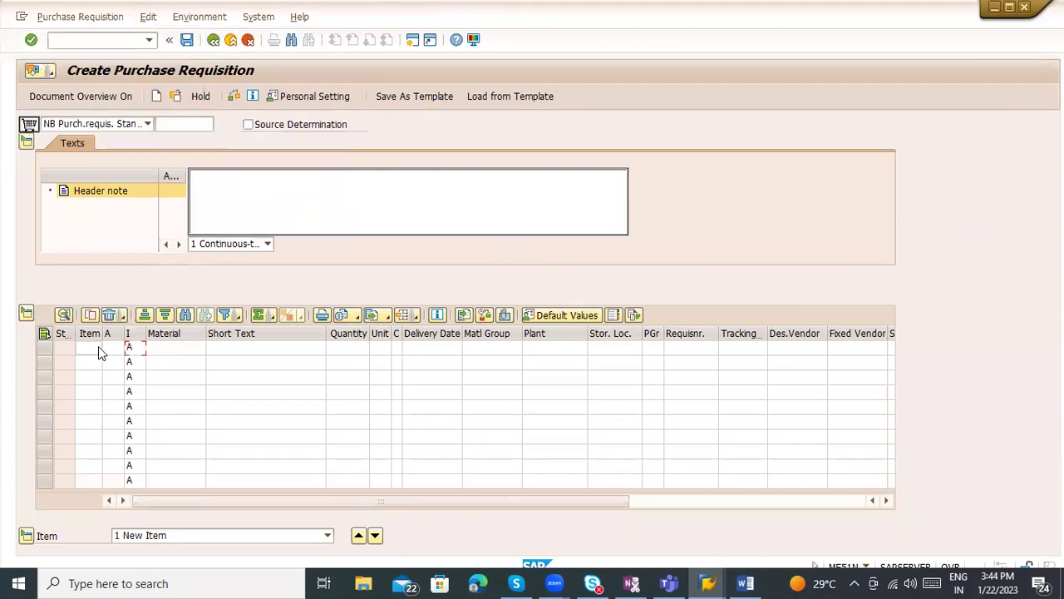
# Step: Look up the possible item categories for the first item line and choose A Standard
pyautogui.click(118, 351)
pyautogui.click(129, 349)
pyautogui.click(140, 349)
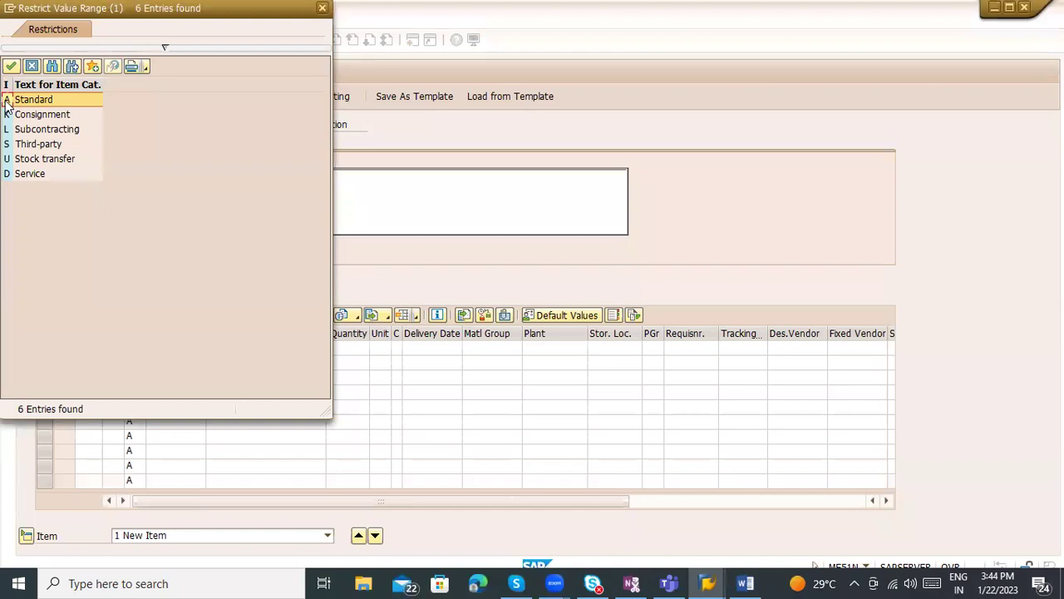
pyautogui.doubleClick(7, 100)
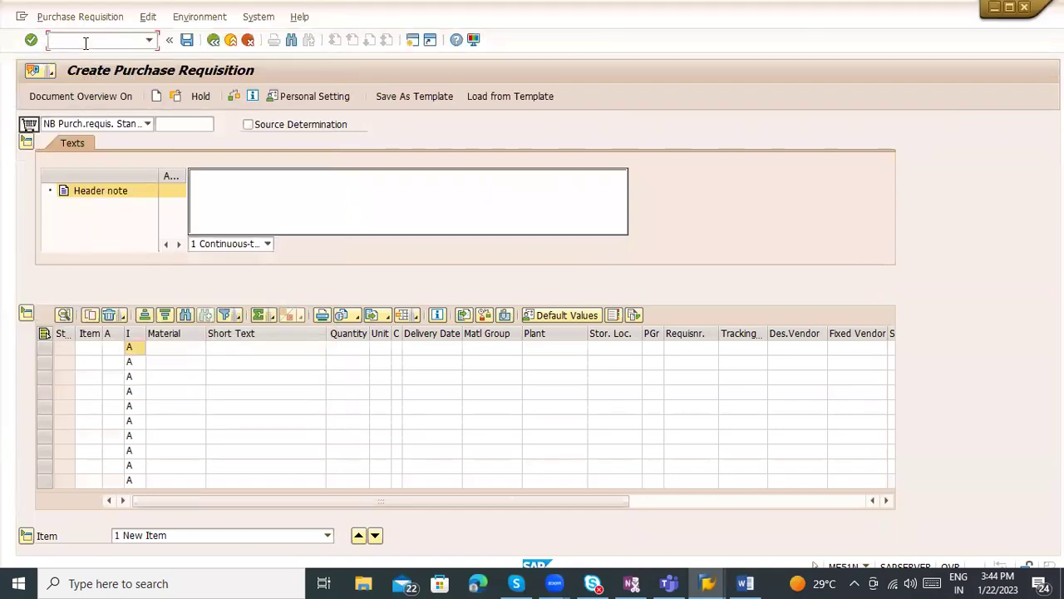
# Step: Go to the customizing implementation guide with /nspro and expand Materials Management and its Purchasing node
pyautogui.write('/nspro')
pyautogui.press('Return')
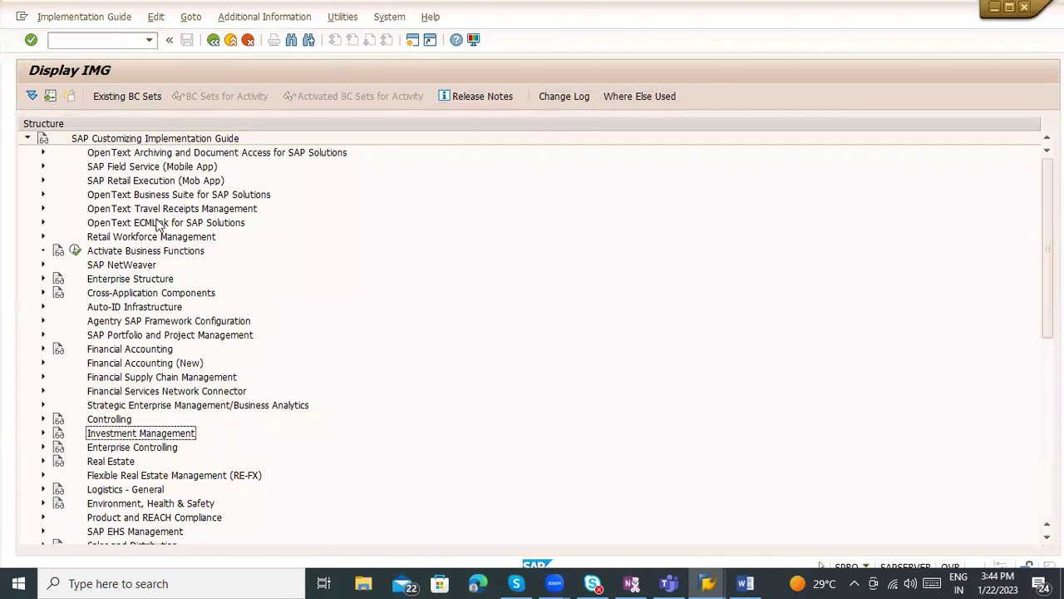
pyautogui.scroll(-2, 158, 295)
pyautogui.scroll(-2, 165, 326)
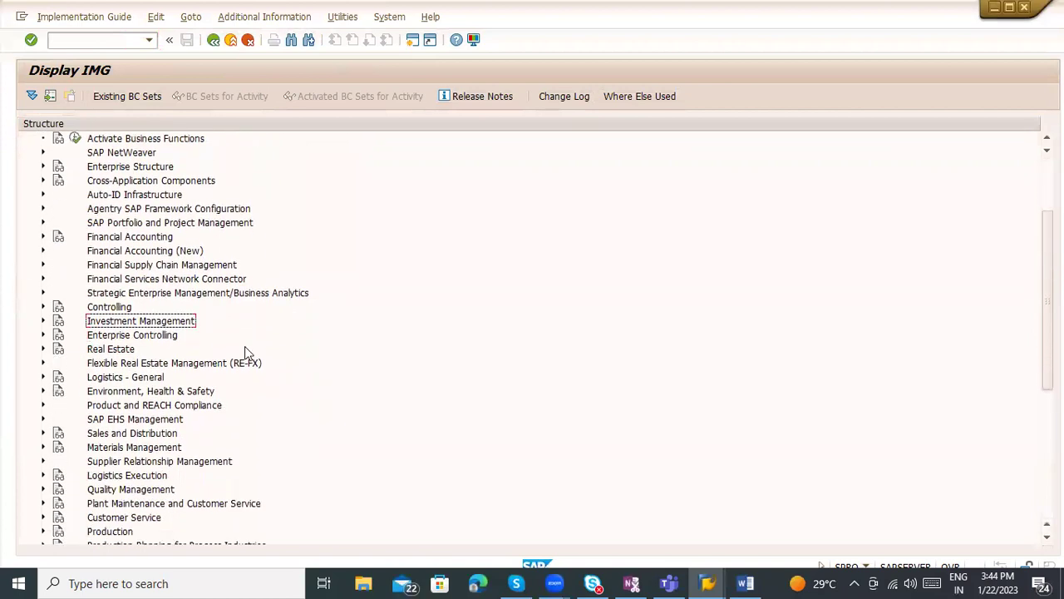
pyautogui.click(42, 447)
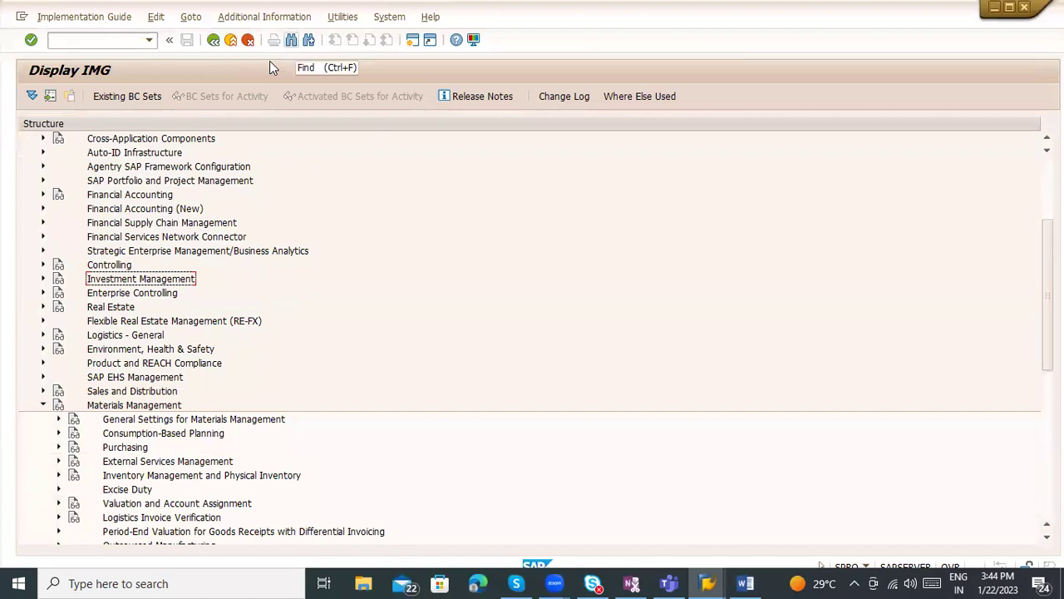
pyautogui.scroll(-1, 262, 201)
pyautogui.click(58, 419)
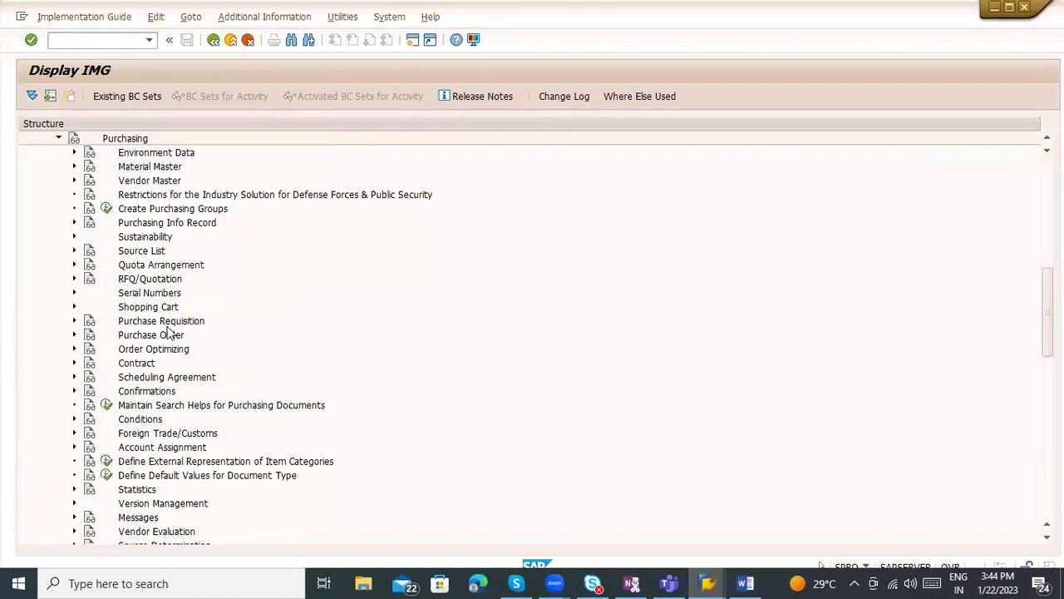
# Step: Look through the customizing activities under Purchasing for item category settings, including those under Purchase Requisition
pyautogui.scroll(-1, 243, 357)
pyautogui.scroll(-2, 241, 362)
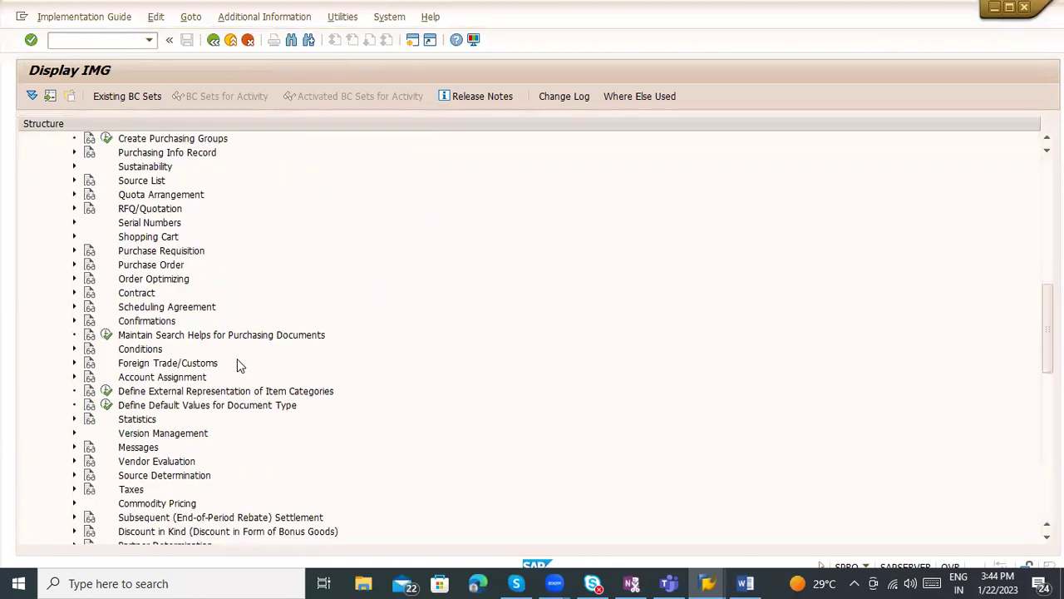
pyautogui.scroll(-2, 266, 397)
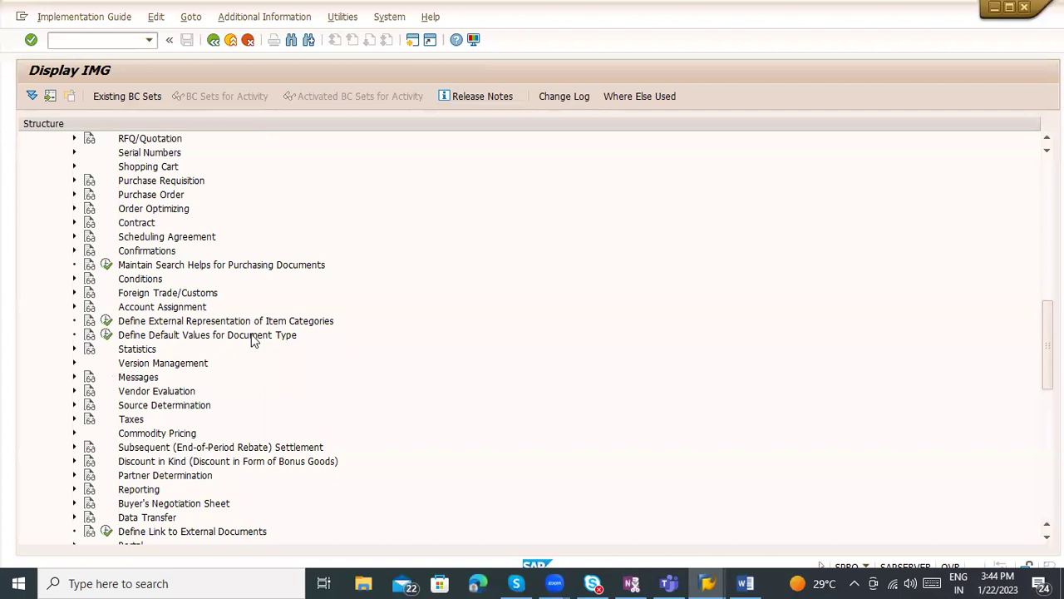
pyautogui.scroll(1, 253, 339)
pyautogui.scroll(5, 253, 341)
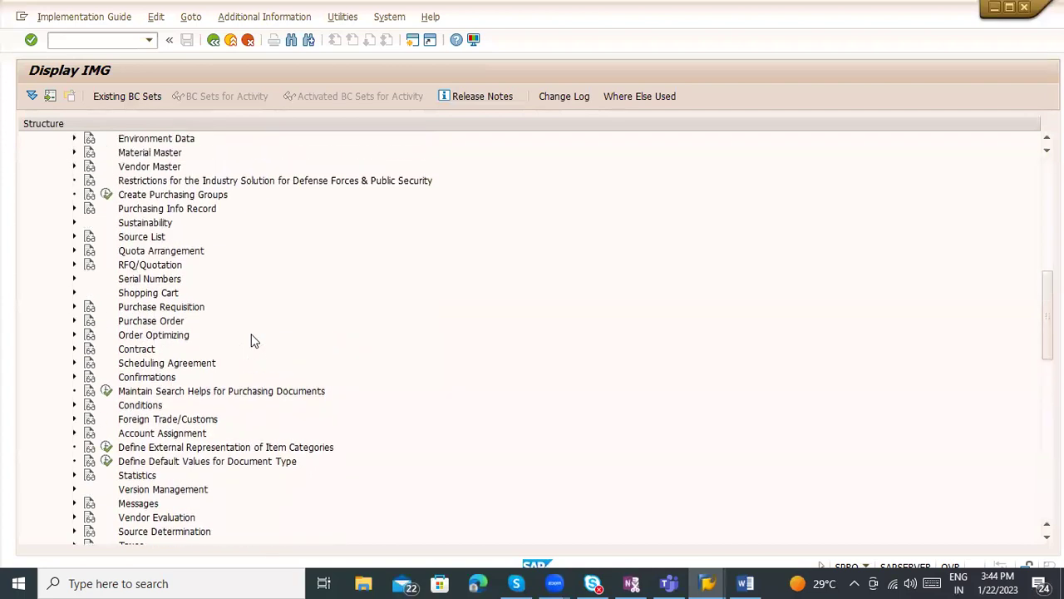
pyautogui.scroll(-2, 254, 341)
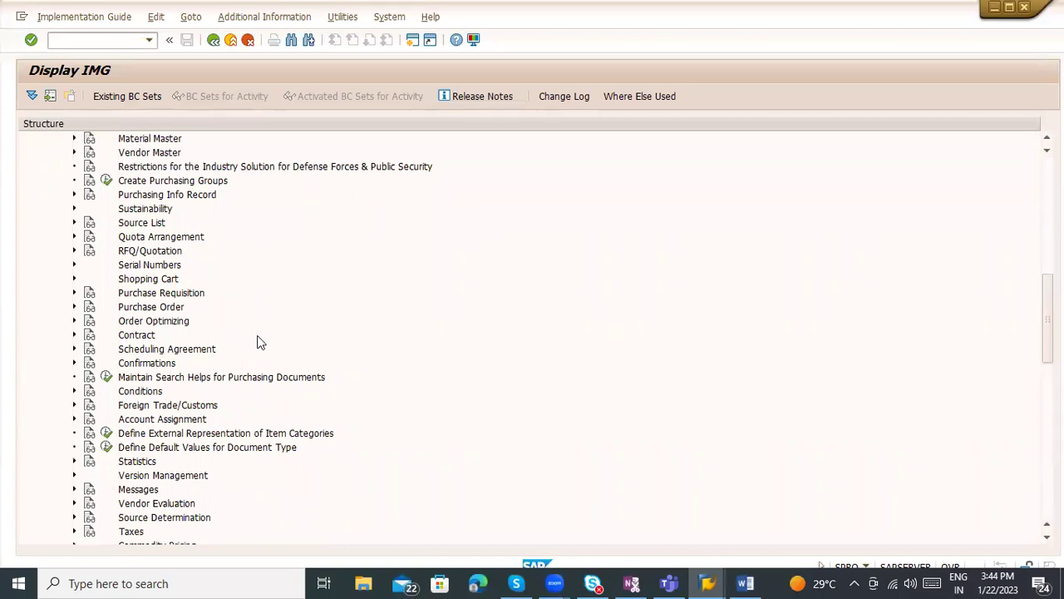
pyautogui.scroll(-1, 243, 356)
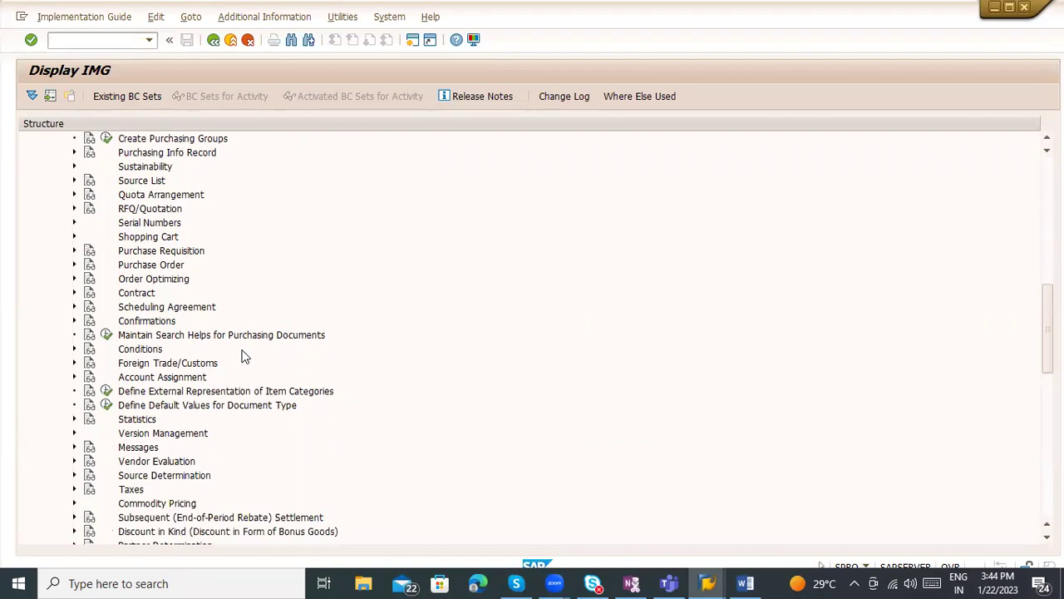
pyautogui.scroll(-3, 243, 356)
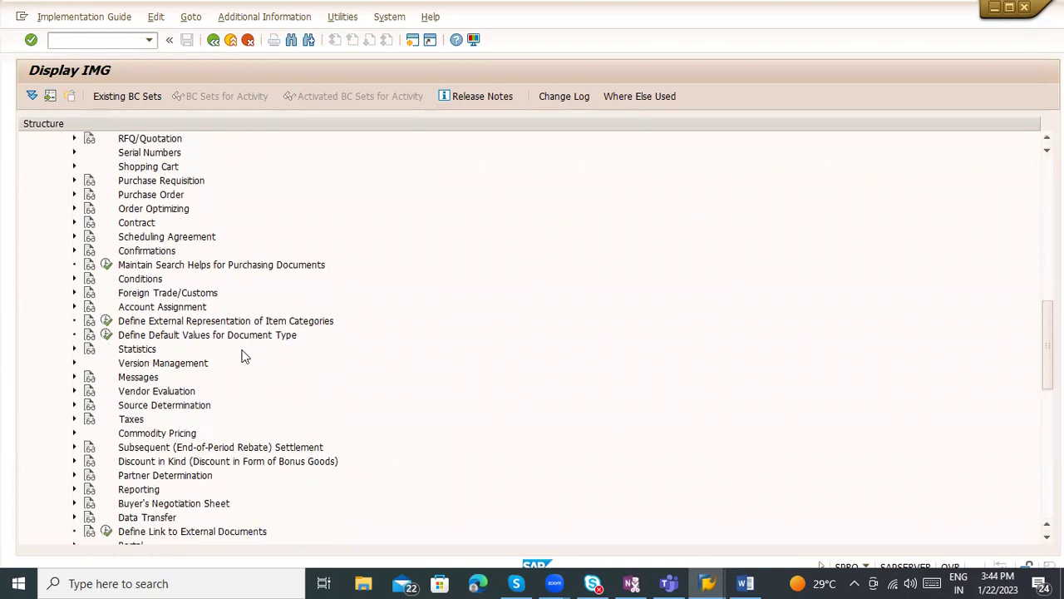
pyautogui.scroll(-1, 243, 356)
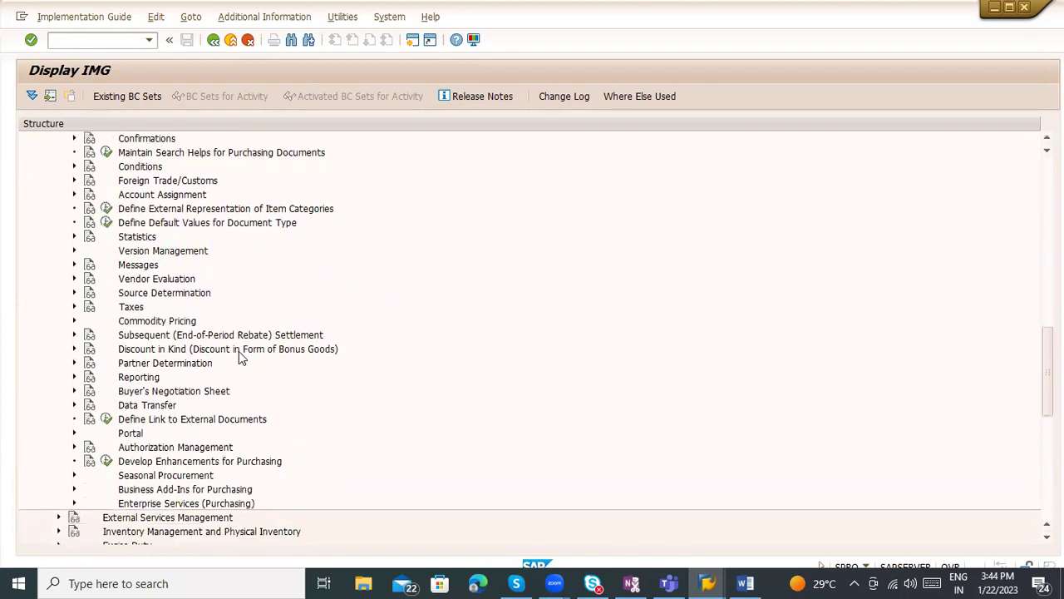
pyautogui.scroll(3, 237, 358)
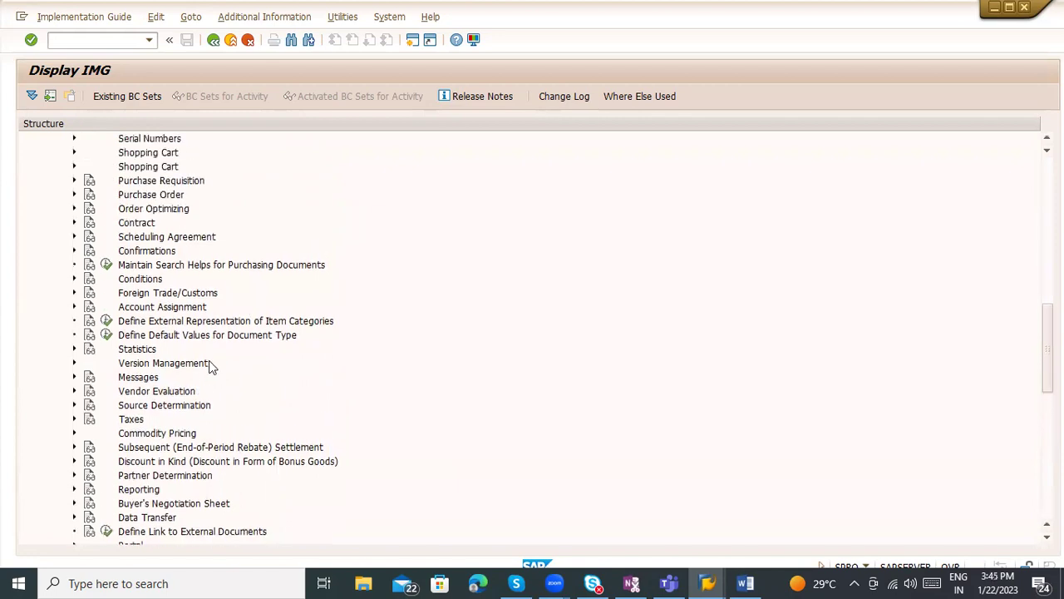
pyautogui.scroll(5, 208, 362)
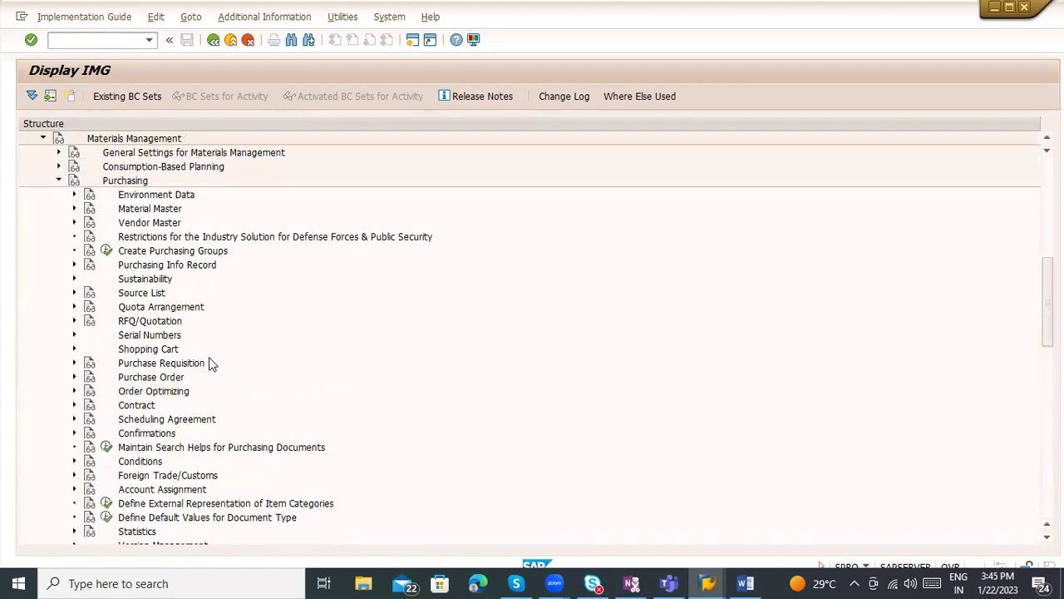
pyautogui.scroll(1, 209, 362)
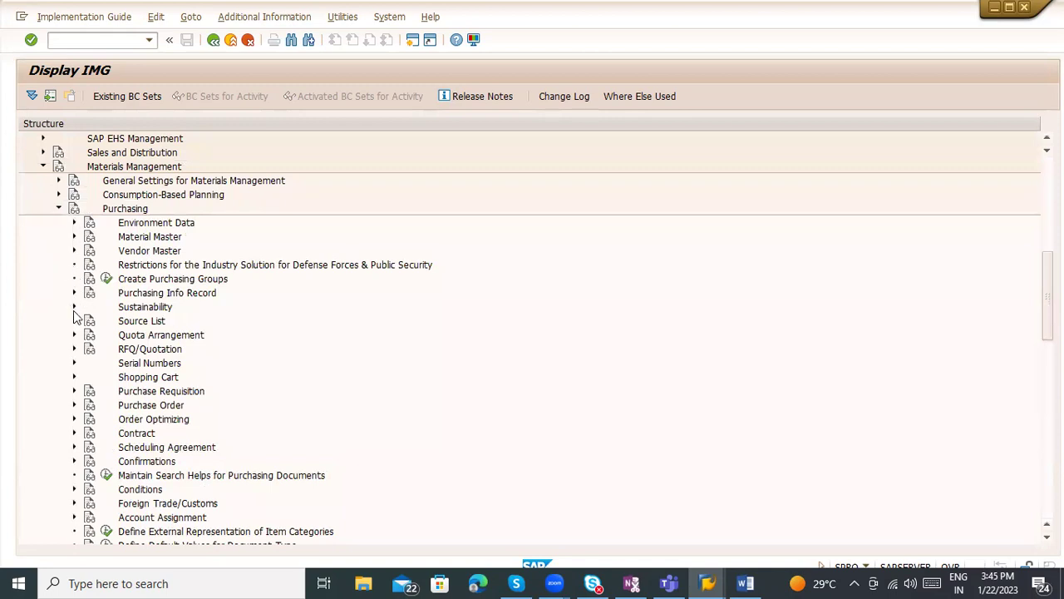
pyautogui.click(73, 392)
pyautogui.scroll(-2, 270, 404)
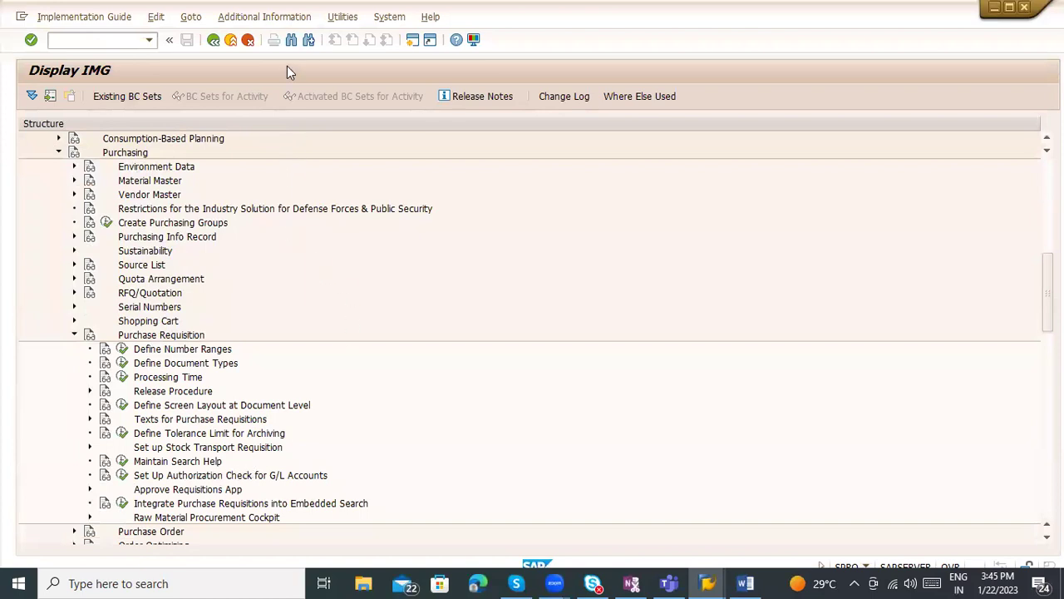
# Step: Search the customizing structure for "item category" and look through the hits for a purchasing activity
pyautogui.hotkey('ctrl', 'f')
pyautogui.write('item category')
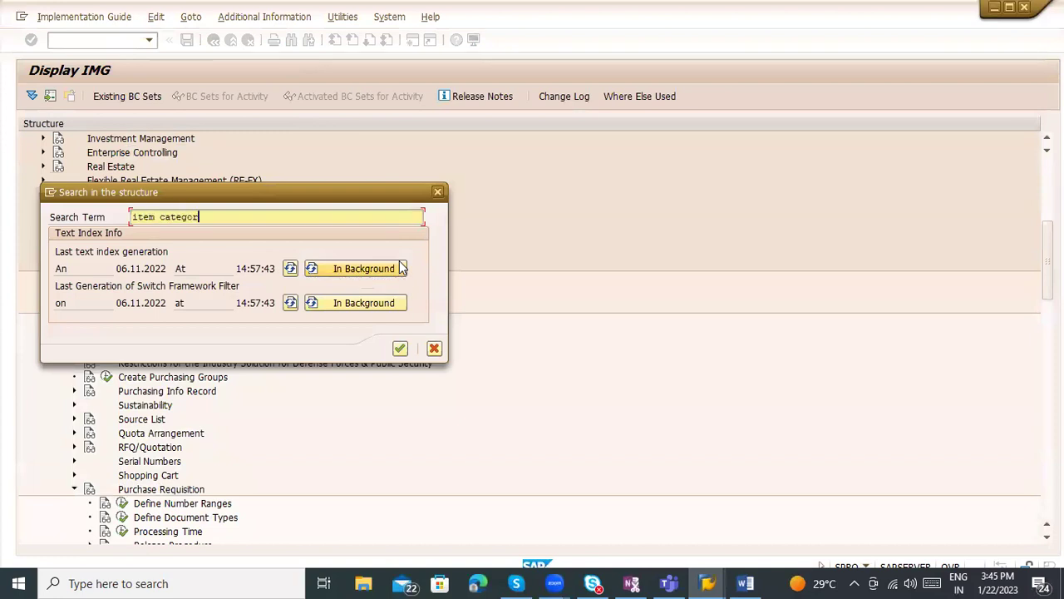
pyautogui.press('Return')
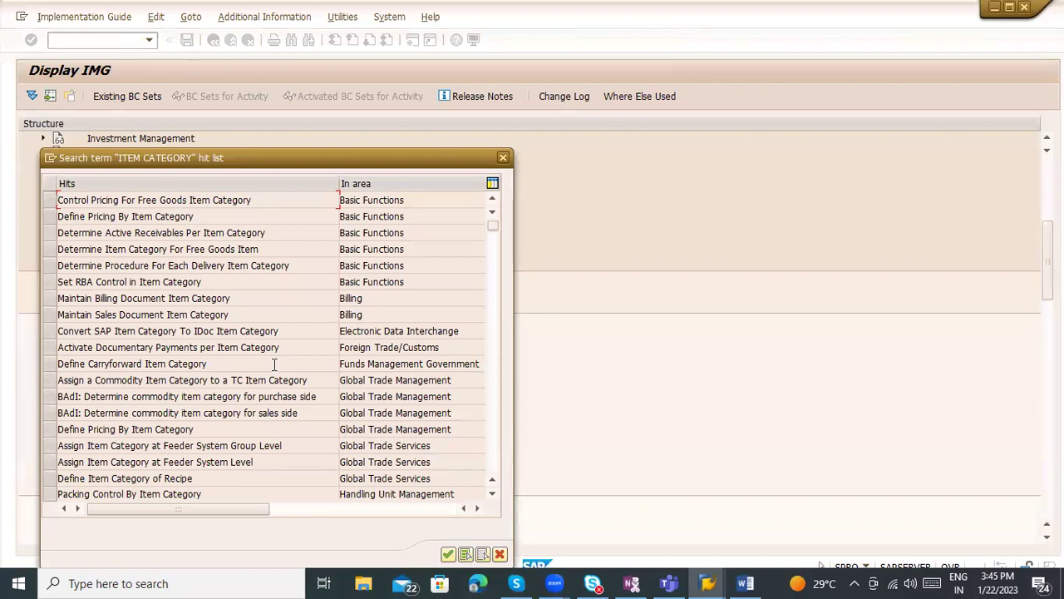
pyautogui.scroll(-2, 273, 364)
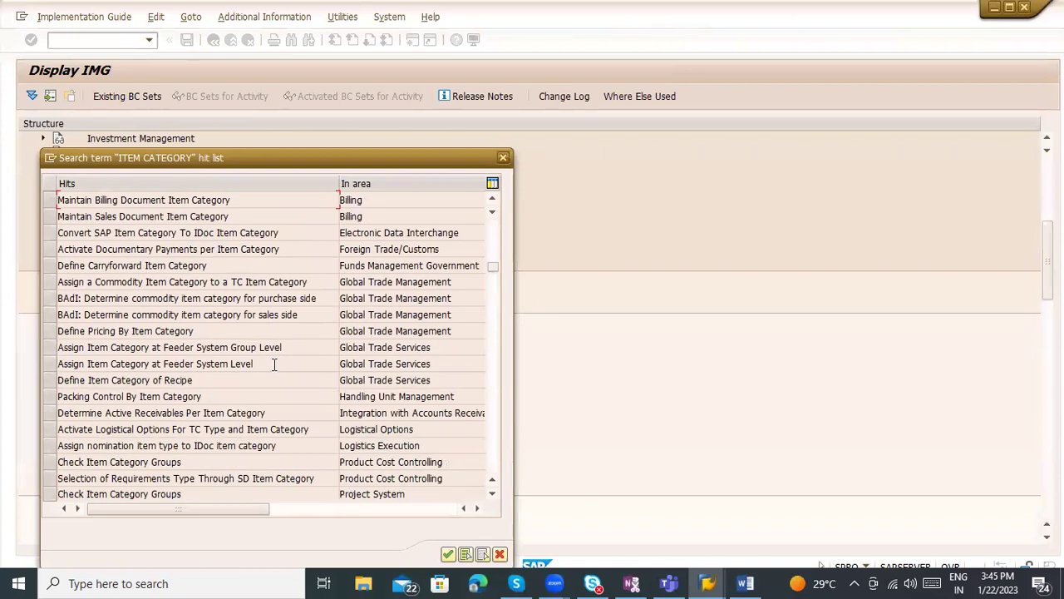
pyautogui.scroll(-1, 274, 364)
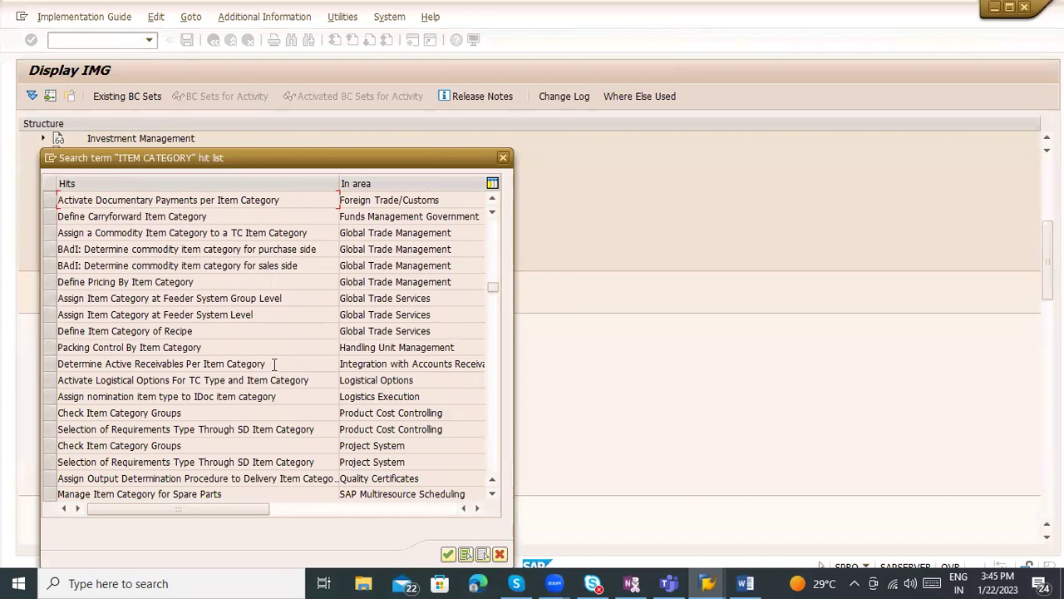
pyautogui.scroll(-2, 273, 364)
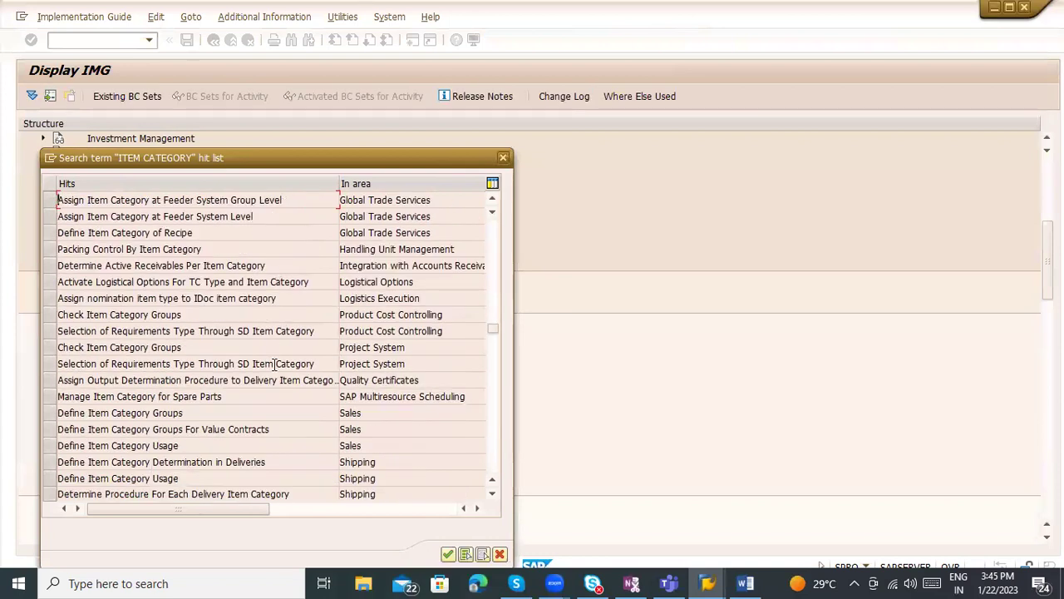
pyautogui.scroll(-2, 273, 364)
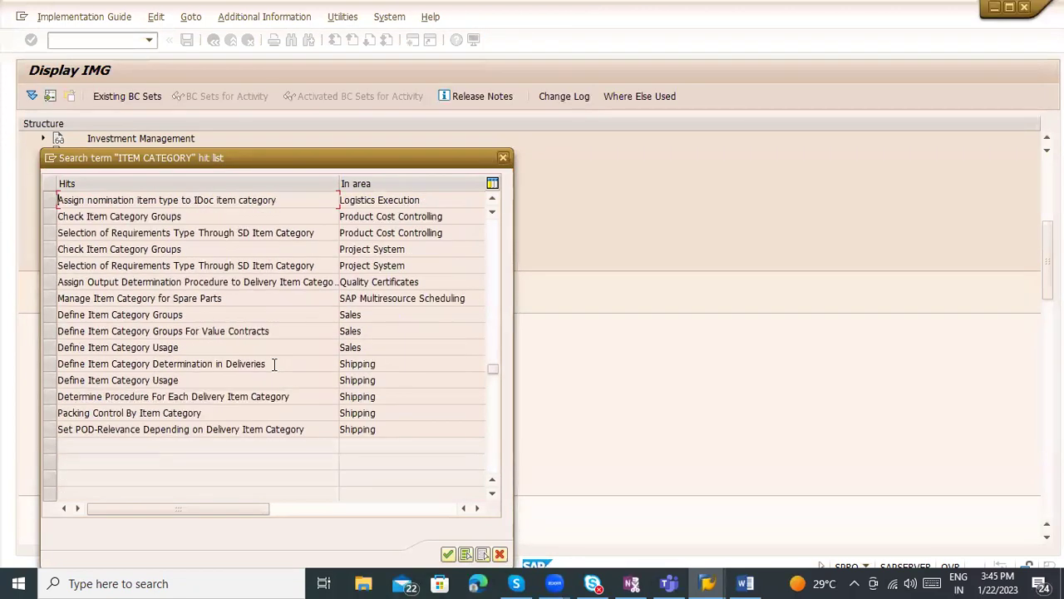
pyautogui.scroll(1, 274, 364)
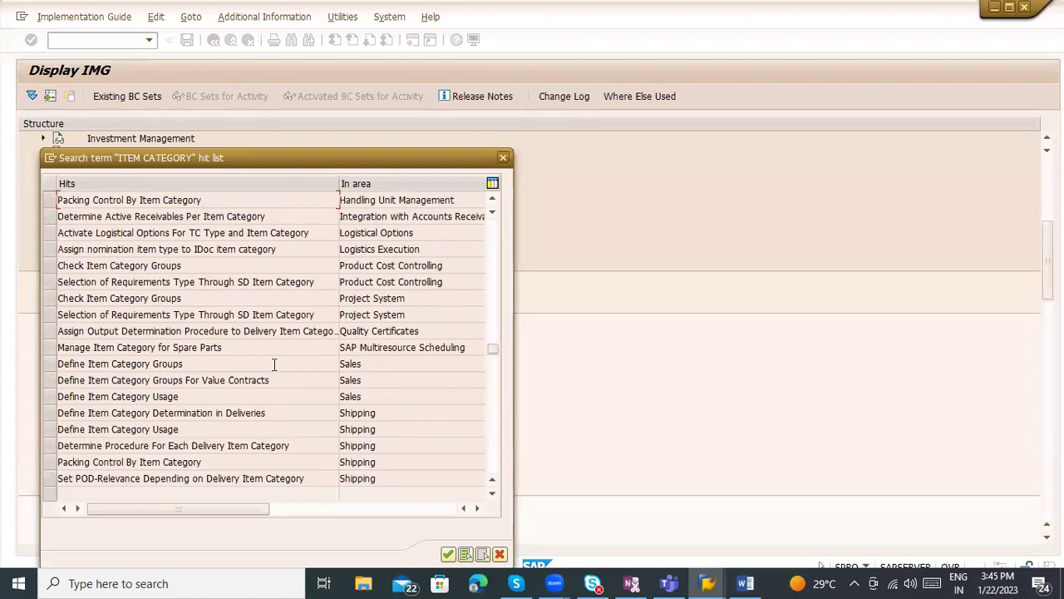
pyautogui.scroll(1, 273, 364)
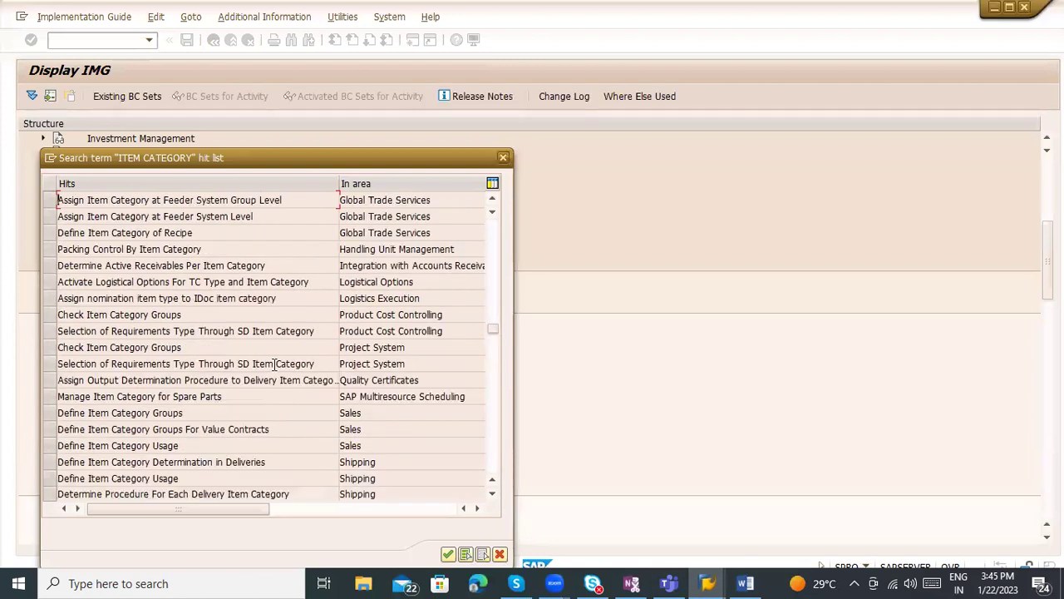
# Step: Go back to the start of the item category hit list and check which area each hit belongs to
pyautogui.click(444, 462)
pyautogui.click(419, 370)
pyautogui.scroll(1, 404, 359)
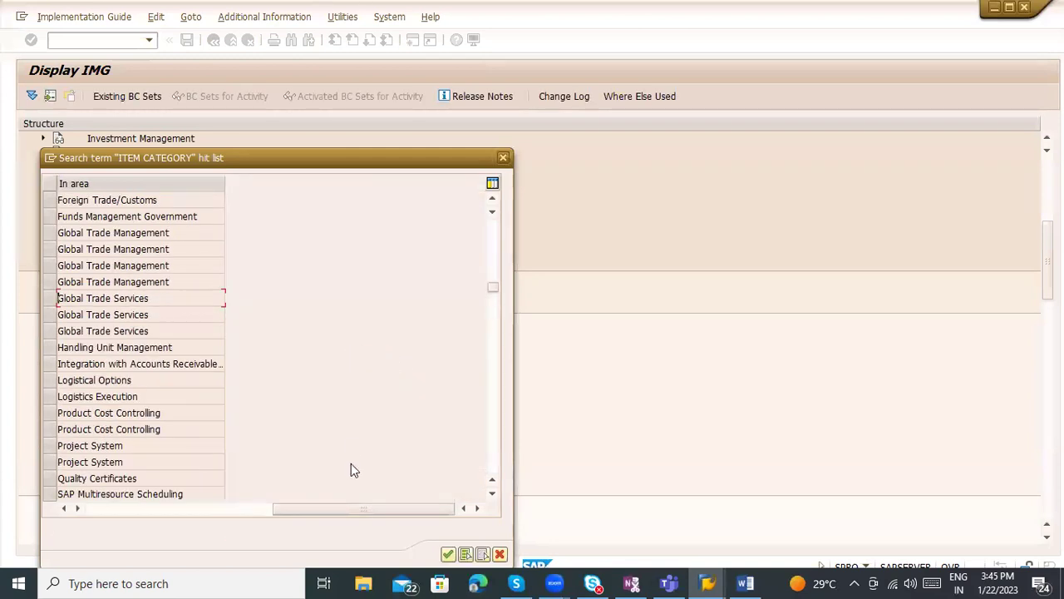
pyautogui.click(167, 509)
pyautogui.scroll(1, 413, 379)
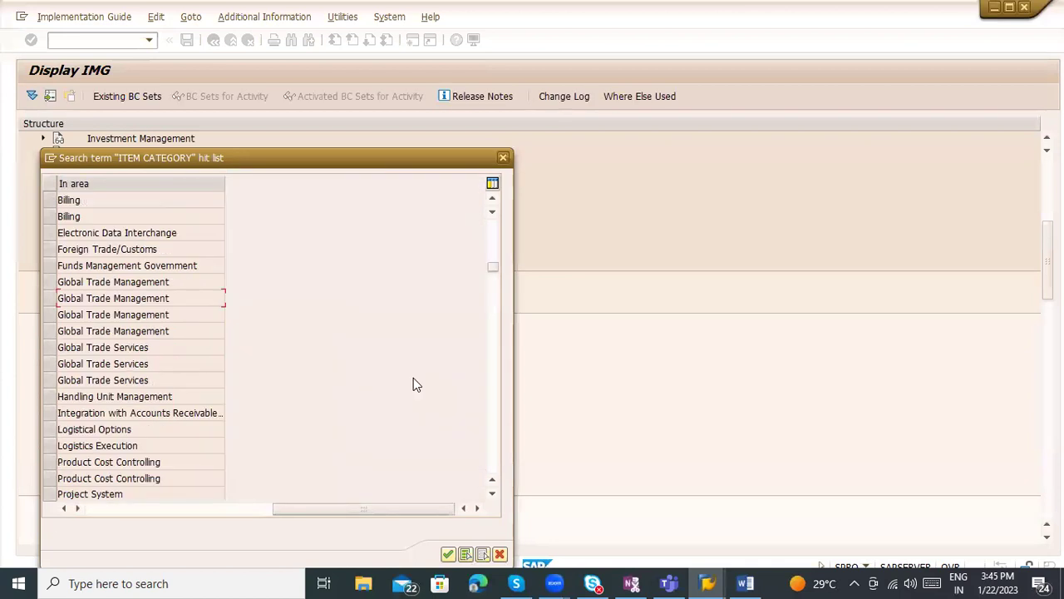
pyautogui.click(113, 509)
pyautogui.scroll(1, 455, 242)
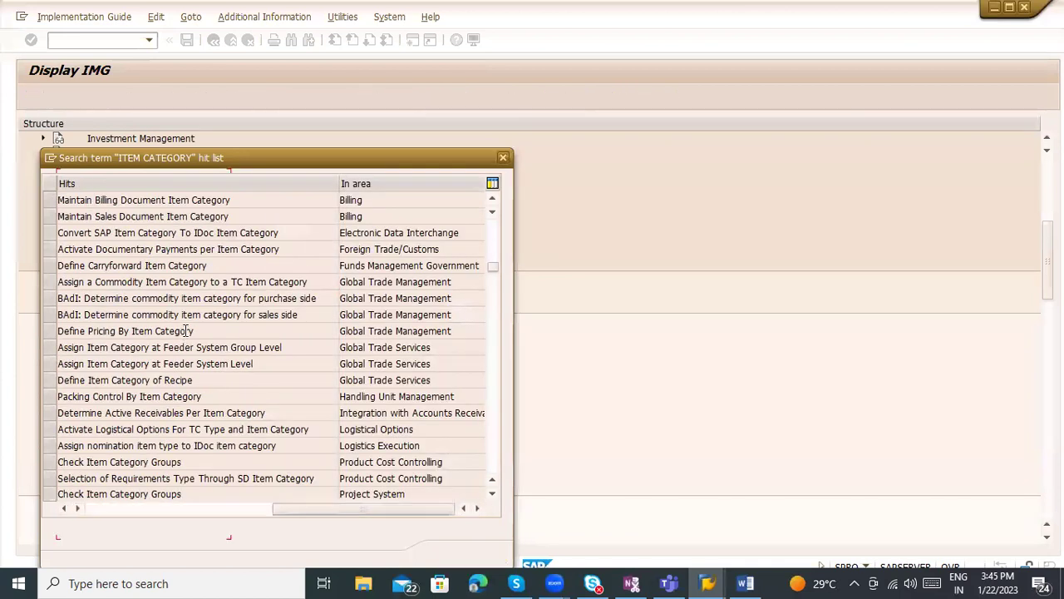
pyautogui.scroll(1, 433, 238)
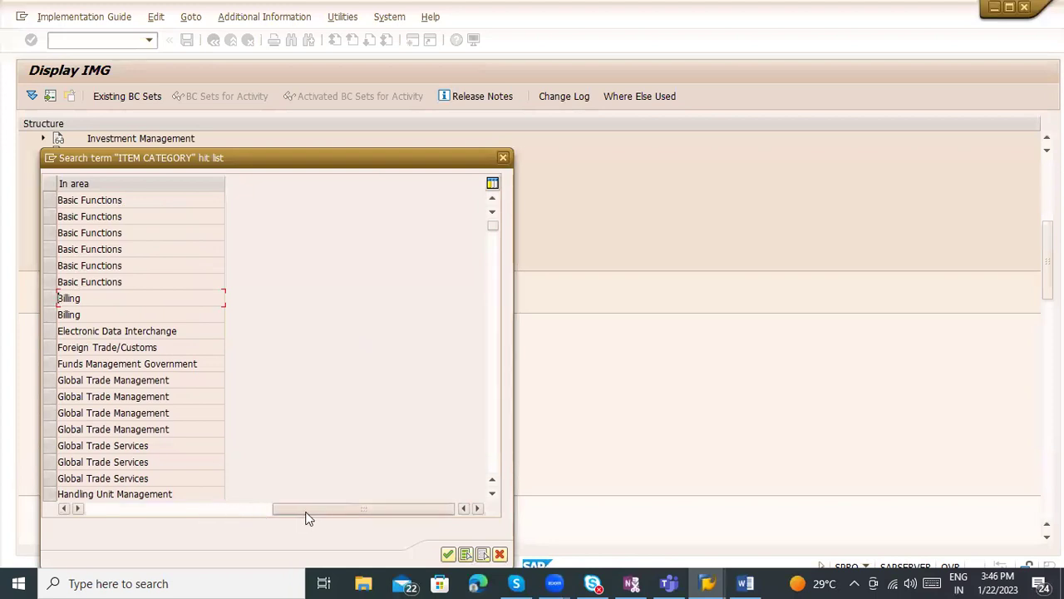
pyautogui.moveTo(310, 510); pyautogui.dragTo(78, 510)
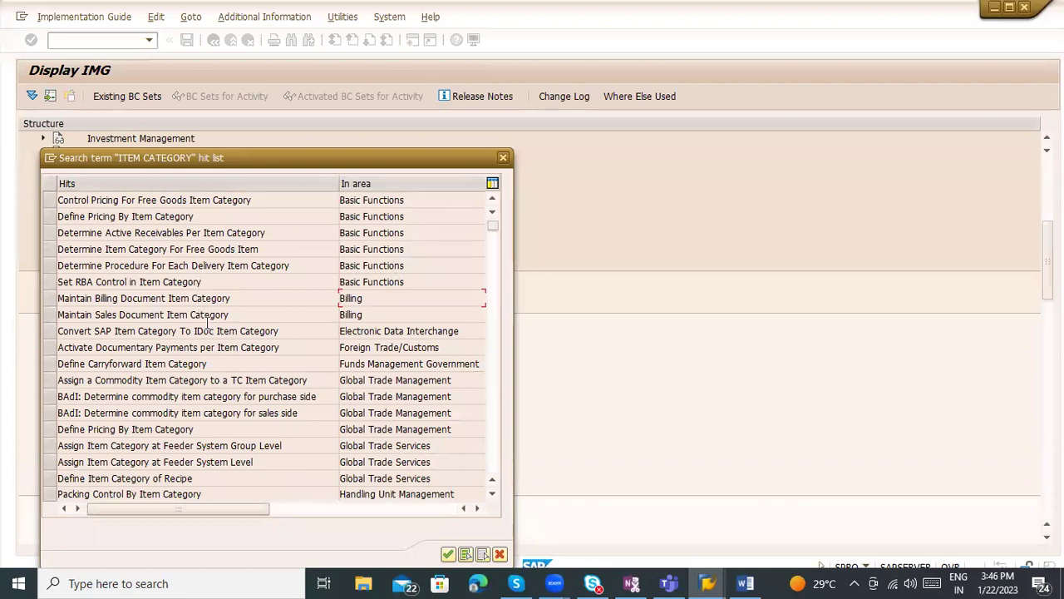
pyautogui.click(424, 384)
pyautogui.click(88, 506)
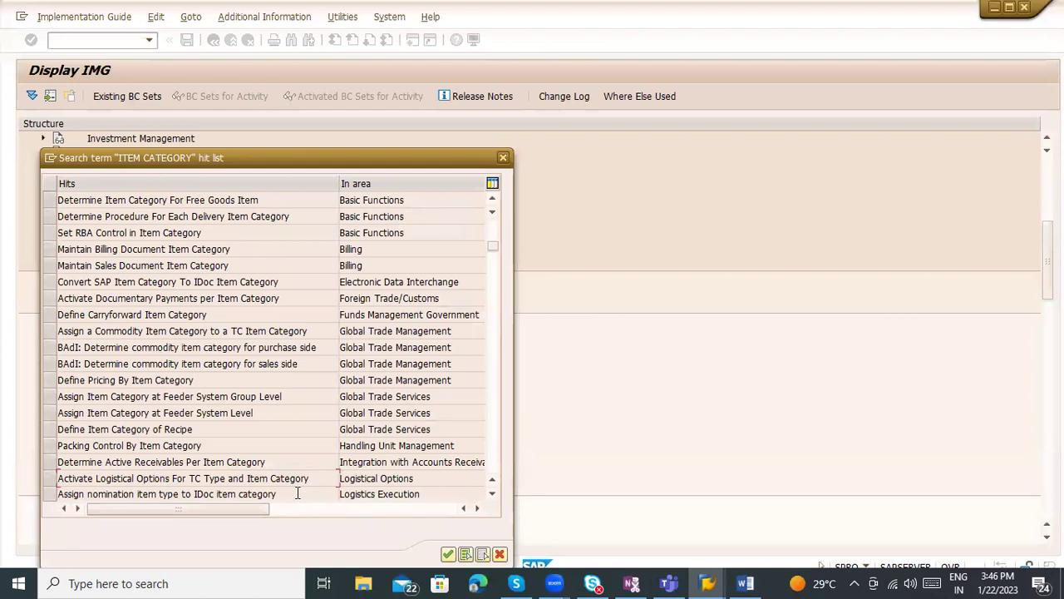
# Step: Review the item category hits down to the Shipping entries and close the hit list
pyautogui.click(295, 494)
pyautogui.scroll(-3, 342, 429)
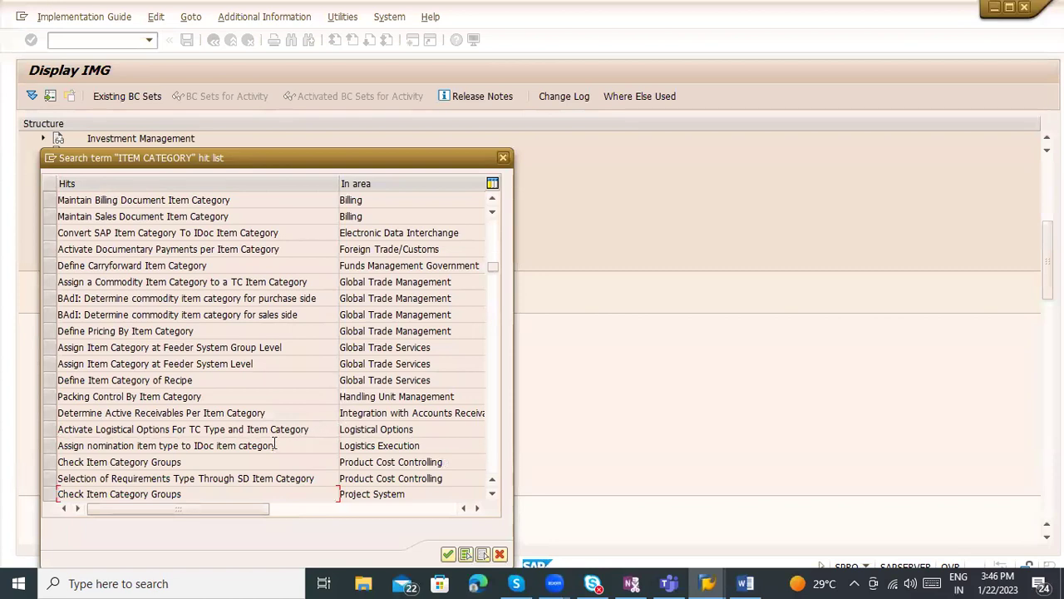
pyautogui.scroll(-2, 274, 443)
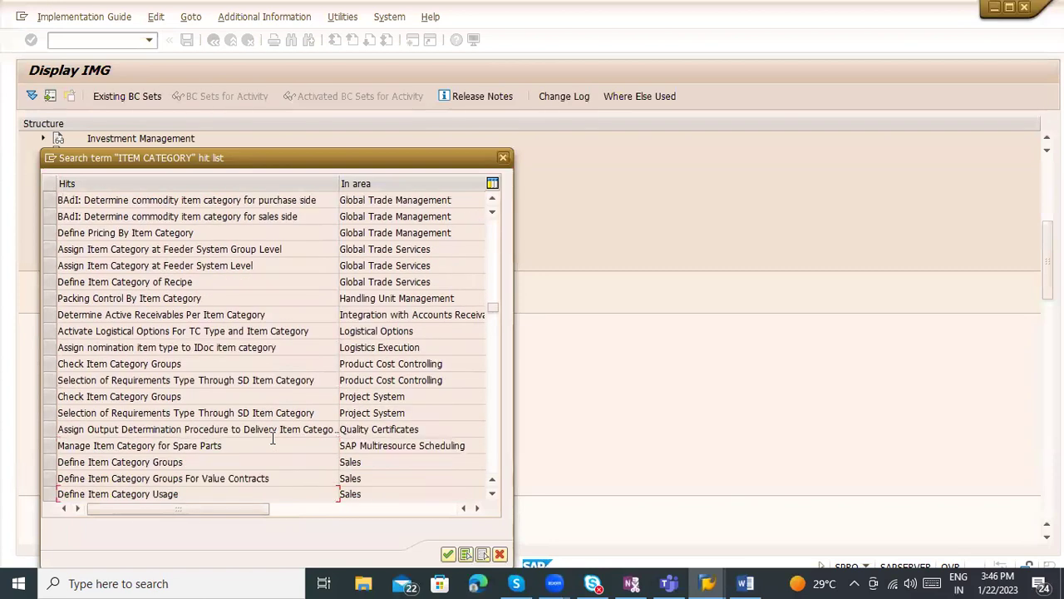
pyautogui.scroll(-3, 271, 438)
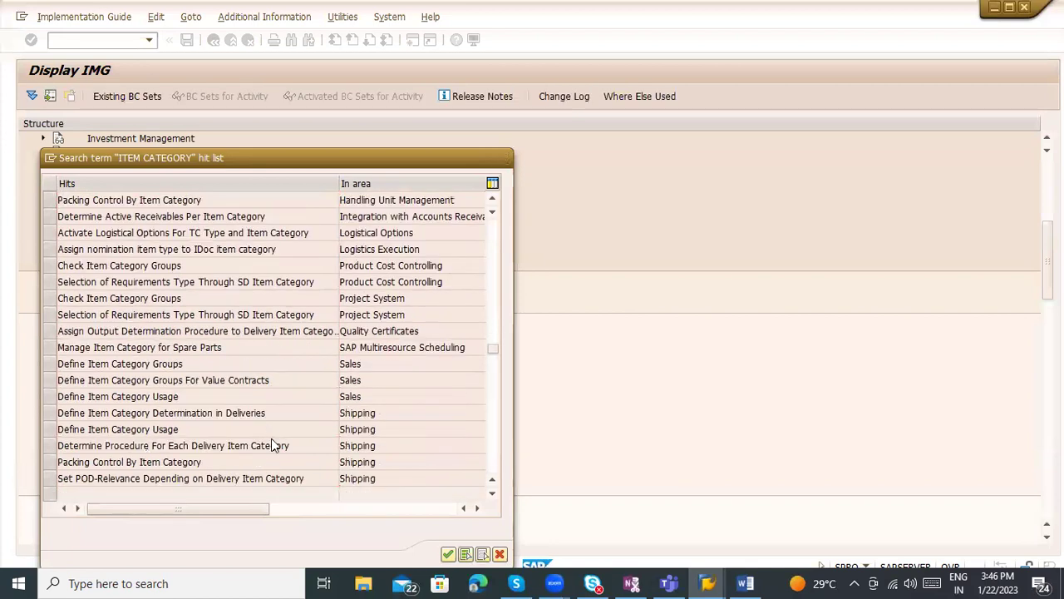
pyautogui.press('Escape')
# Step: Return to the Display IMG window and open purchase order creation in a new session with /ome21n
pyautogui.hotkey('alt', 'Tab')
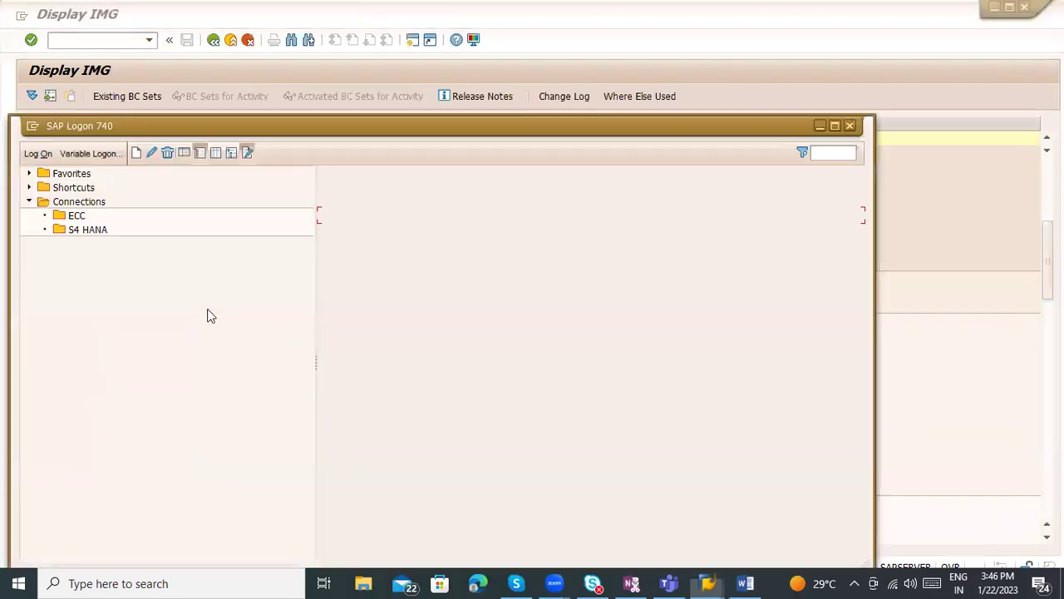
pyautogui.press('Escape')
pyautogui.hotkey('alt', 'Tab')
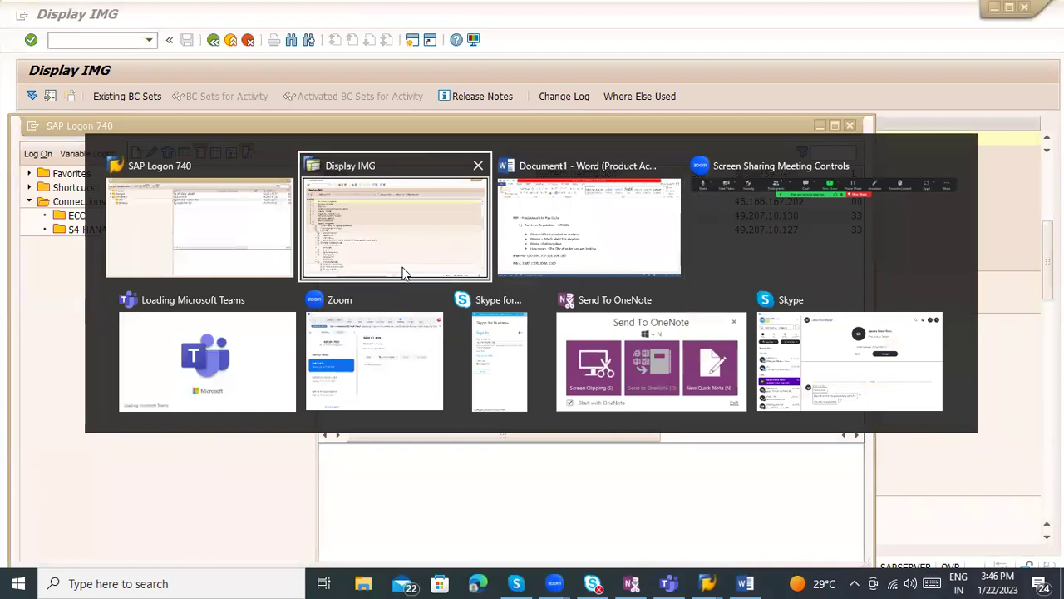
pyautogui.click(100, 40)
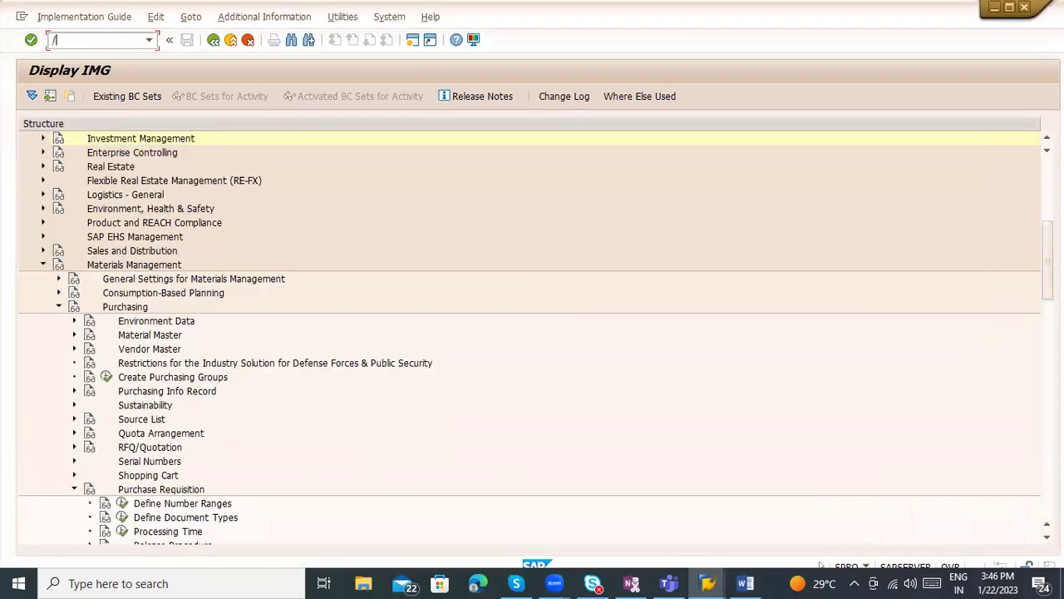
pyautogui.write('/ome21n')
pyautogui.press('Return')
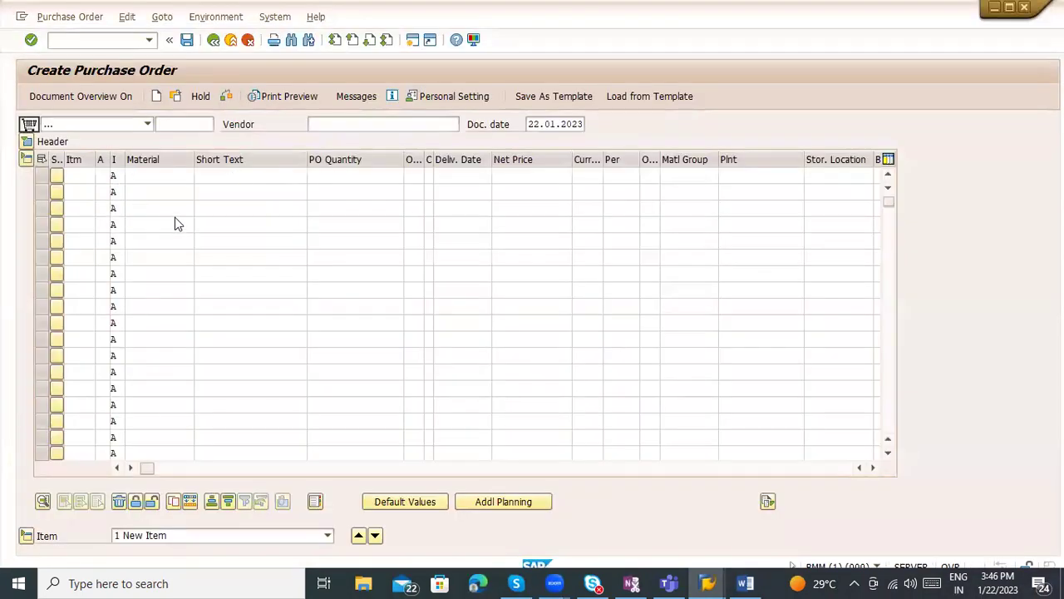
# Step: Switch back to the implementation guide and collapse the Purchase Requisition node under Purchasing
pyautogui.hotkey('alt', 'Tab')
pyautogui.scroll(-4, 263, 368)
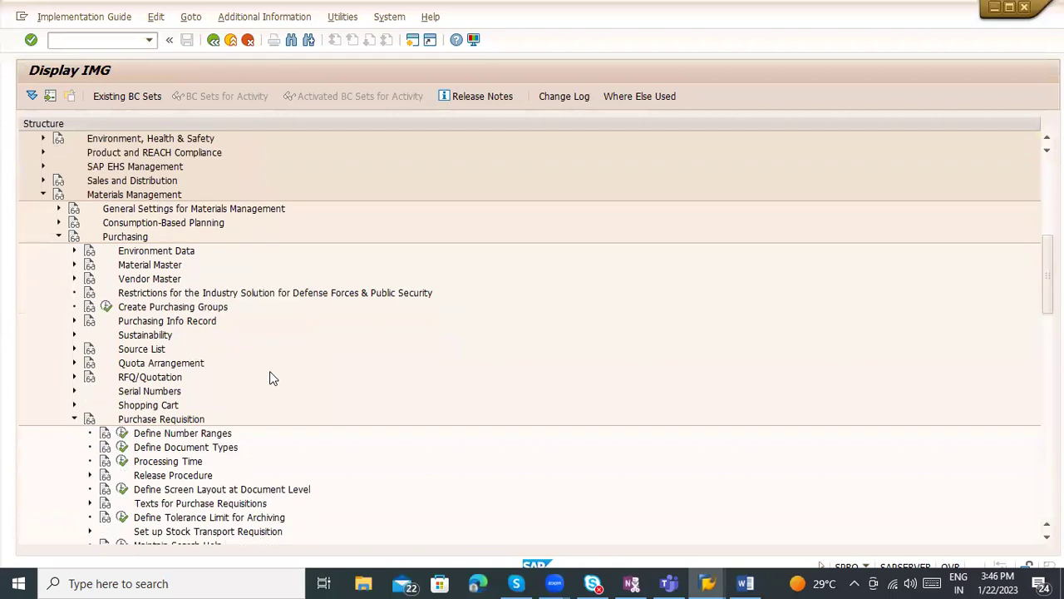
pyautogui.scroll(-1, 275, 383)
pyautogui.scroll(-3, 283, 379)
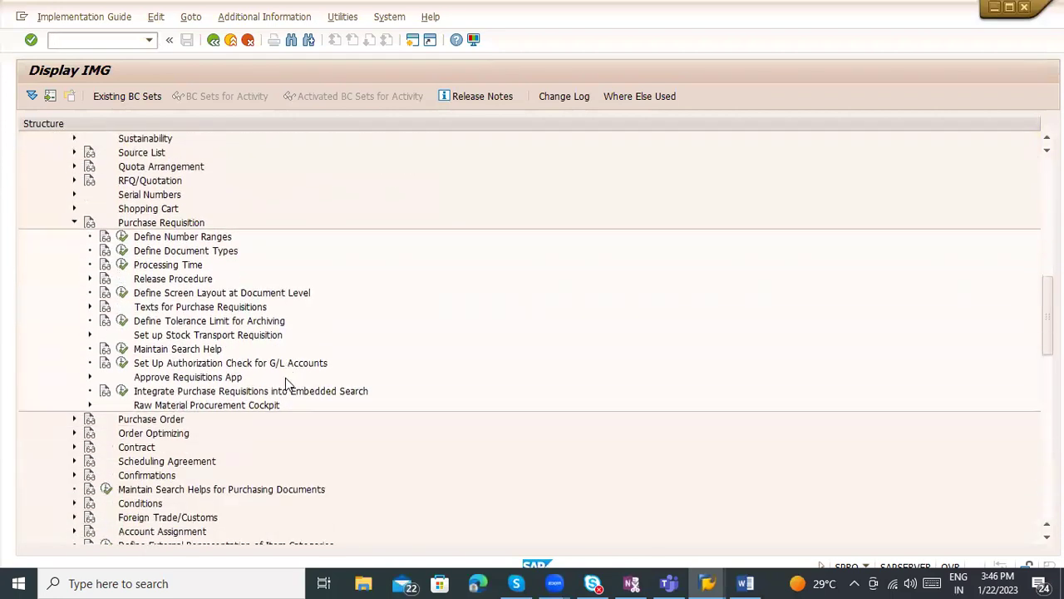
pyautogui.scroll(2, 285, 378)
pyautogui.click(74, 222)
pyautogui.scroll(2, 271, 265)
pyautogui.scroll(3, 269, 264)
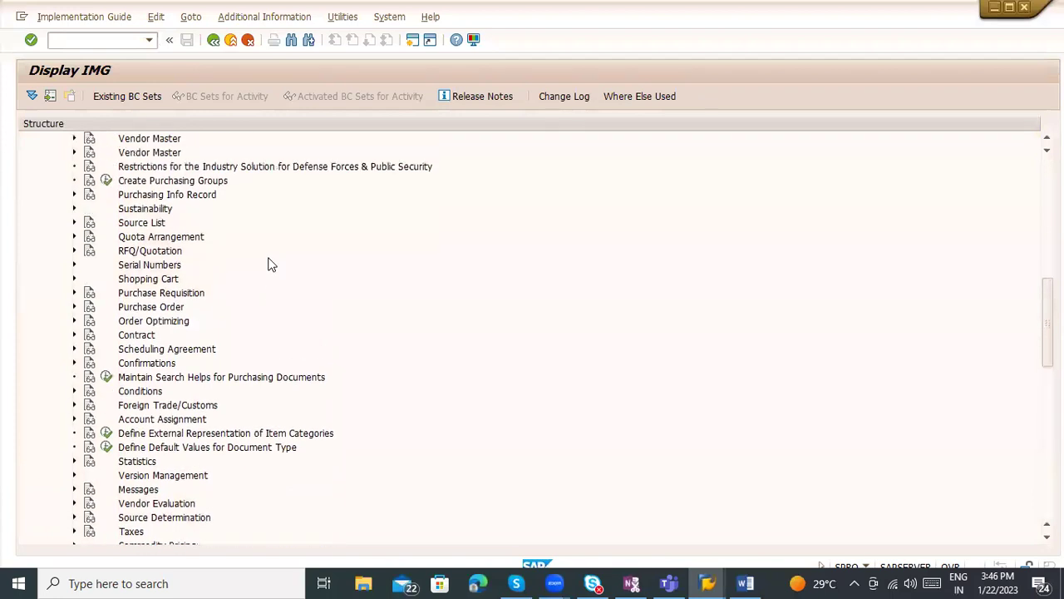
# Step: Check the Environment Data, Material Master and Vendor Master nodes under Purchasing for item category settings, collapsing each again
pyautogui.click(73, 209)
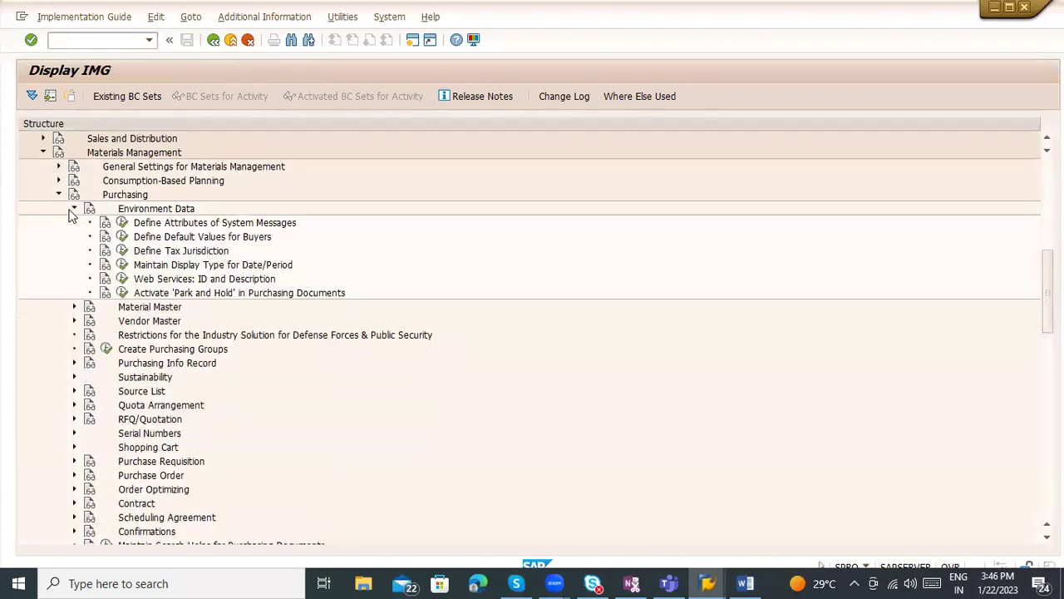
pyautogui.click(73, 209)
pyautogui.click(74, 223)
pyautogui.click(73, 223)
pyautogui.click(73, 237)
pyautogui.click(73, 237)
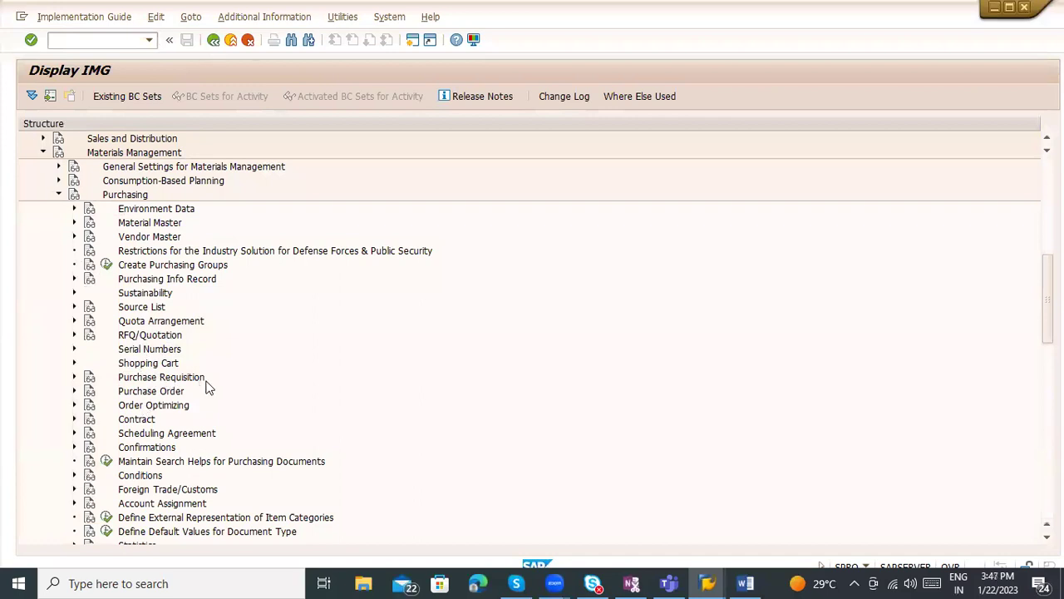
# Step: Expand Account Assignment under Purchasing and execute Define Combination of Item Categories/Account Assignment Categories
pyautogui.scroll(-4, 208, 387)
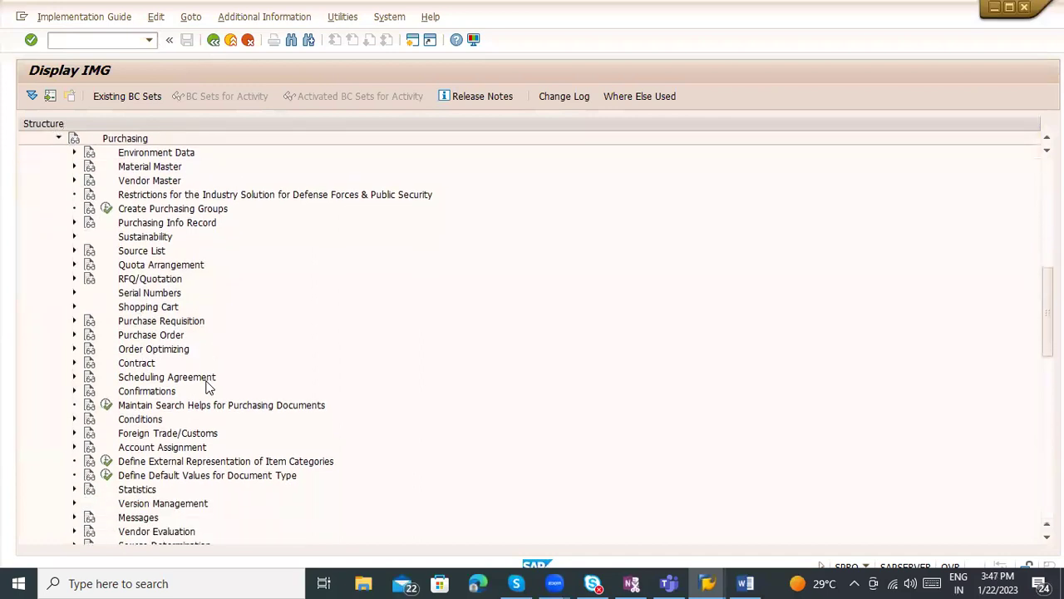
pyautogui.scroll(-5, 208, 387)
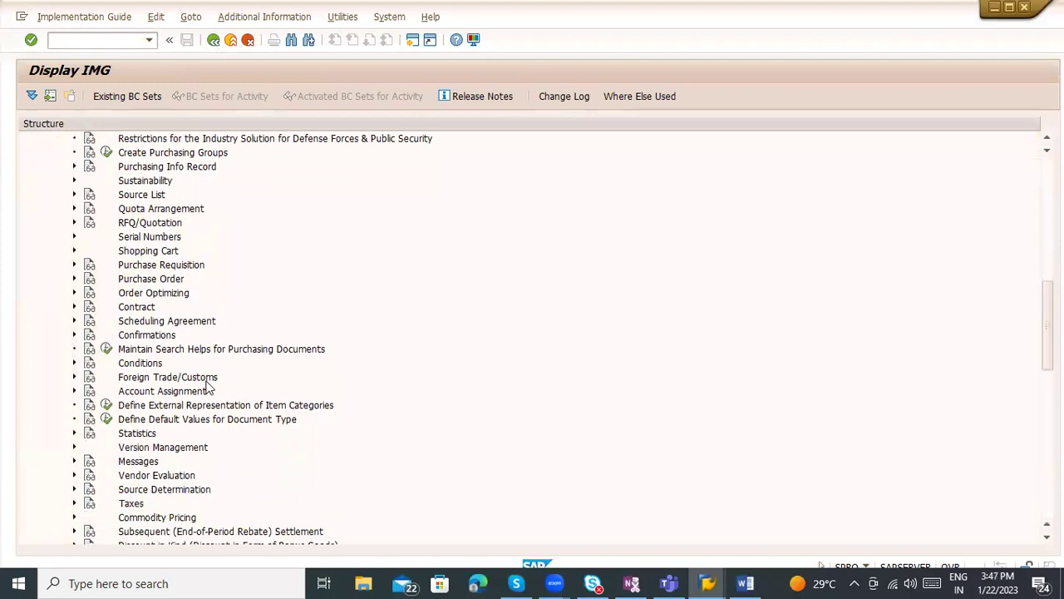
pyautogui.click(74, 378)
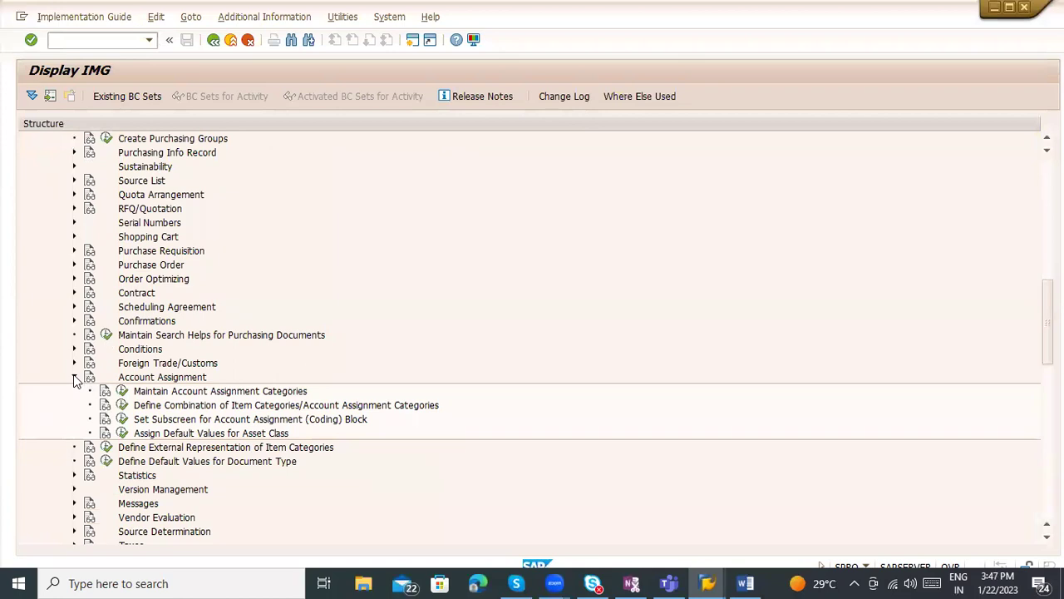
pyautogui.click(74, 378)
pyautogui.click(74, 378)
pyautogui.click(221, 407)
pyautogui.click(122, 405)
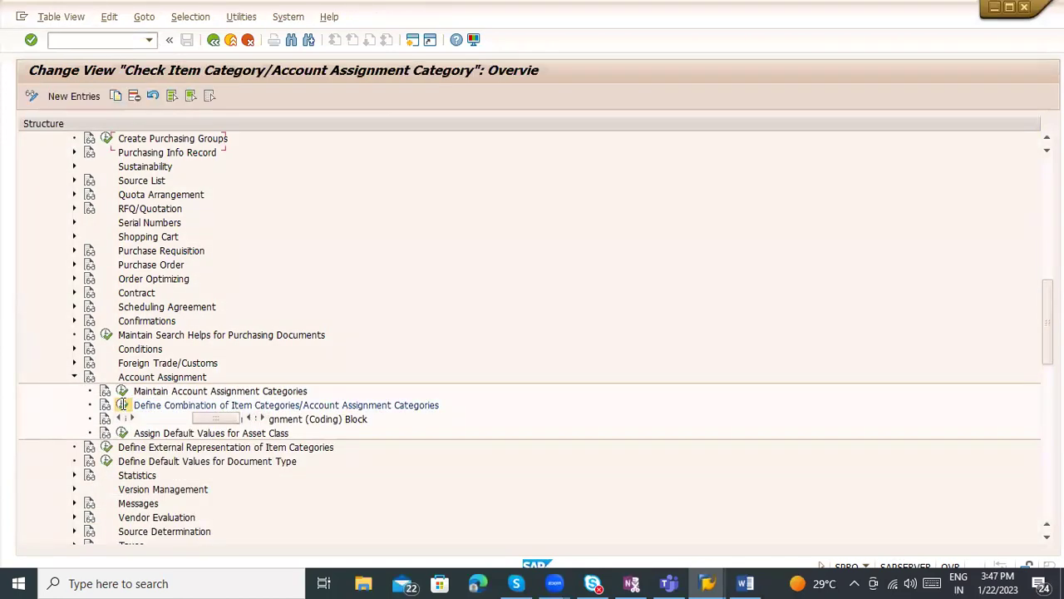
# Step: Look up the possible item categories for the first entry of the combination table and close the list
pyautogui.click(36, 145)
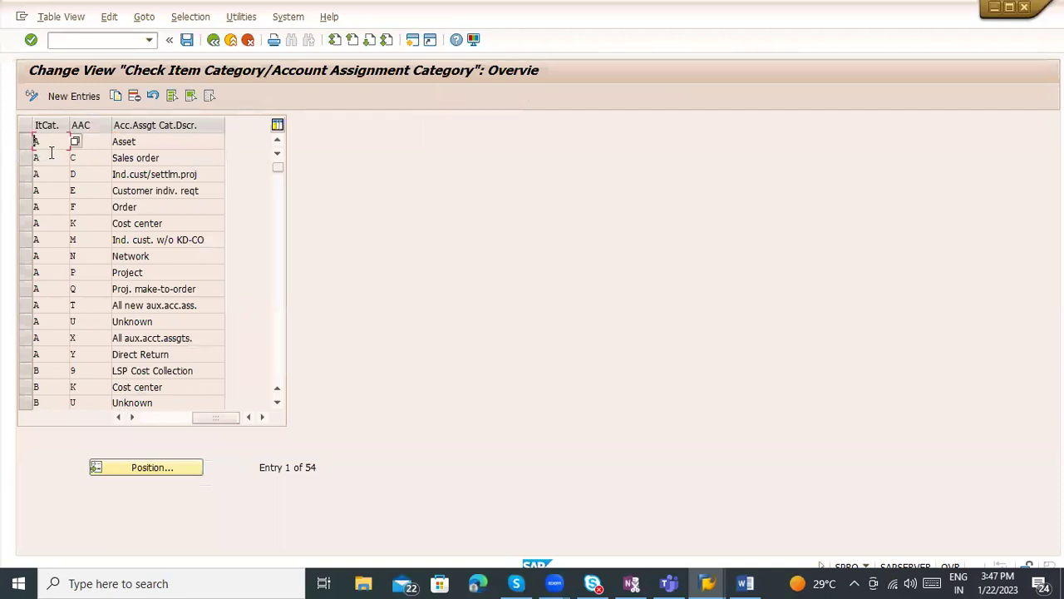
pyautogui.click(72, 141)
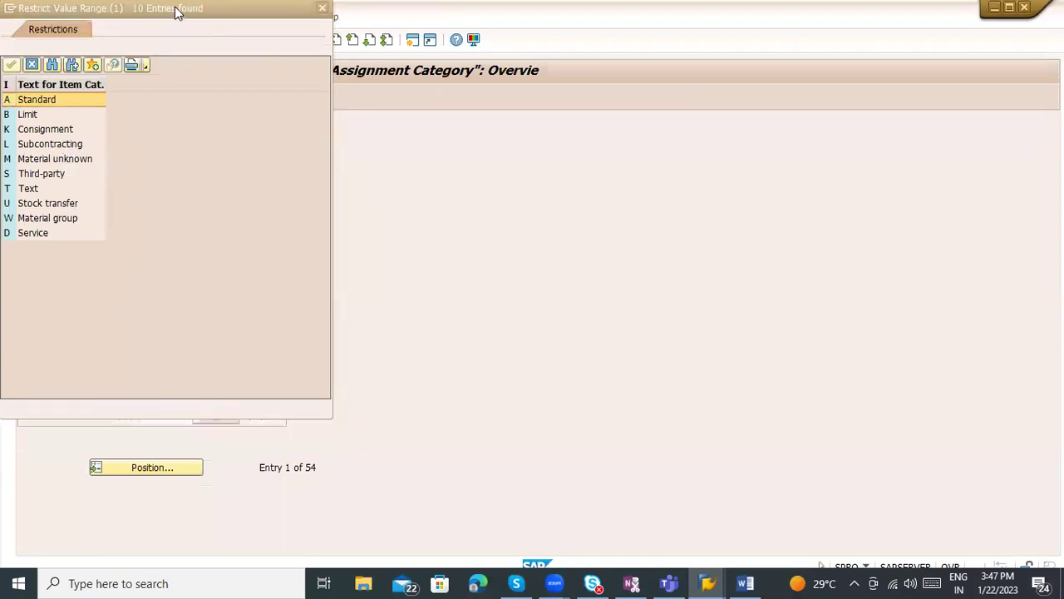
pyautogui.press('Escape')
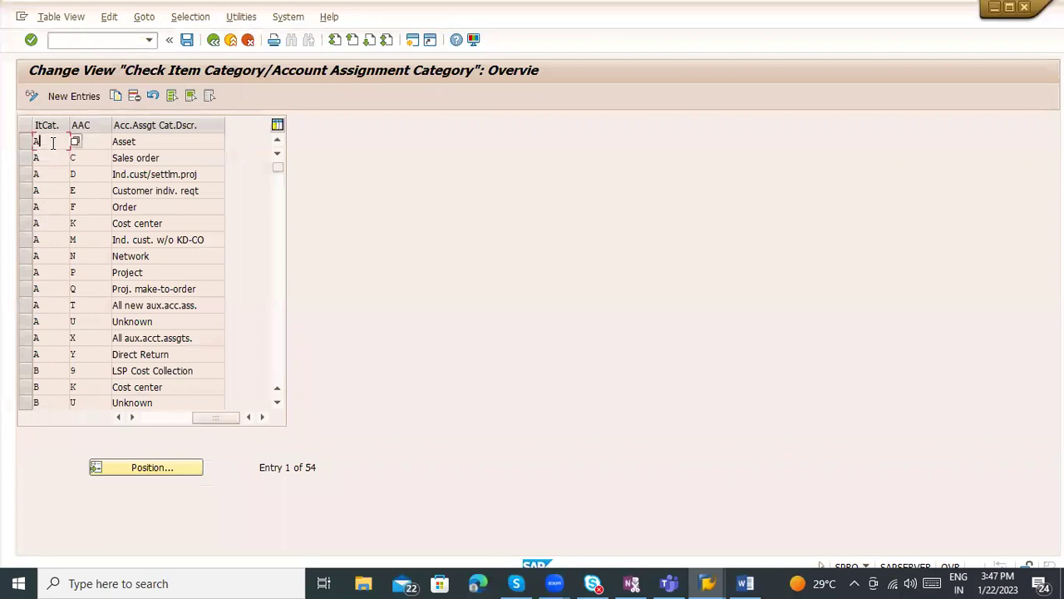
# Step: Examine the technical information of the item category field in the first entry, including its table and field name, and close it
pyautogui.press('F4')
pyautogui.press('F1')
pyautogui.click(89, 75)
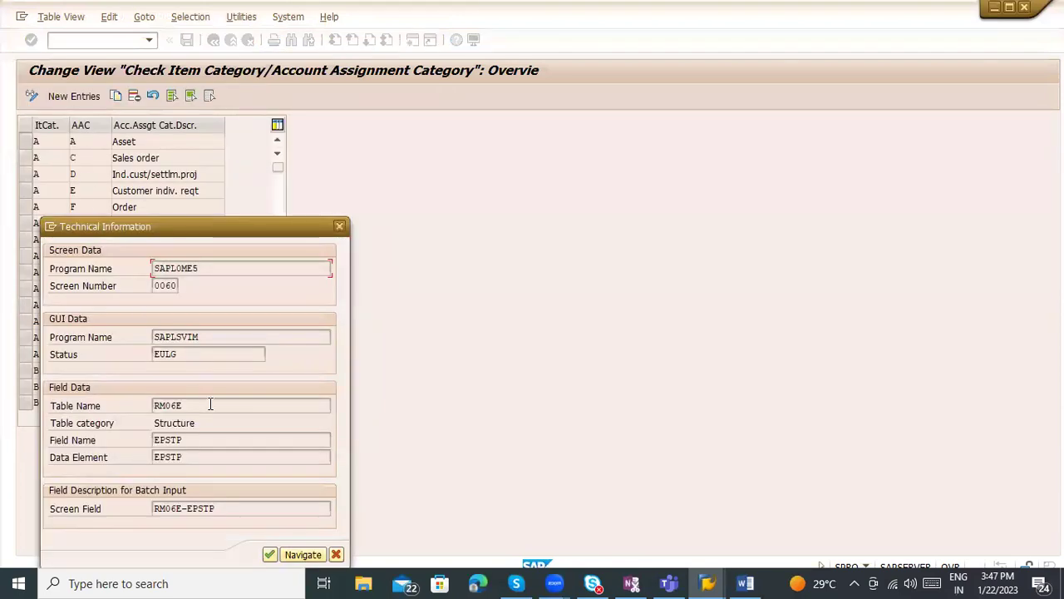
pyautogui.press('Return')
pyautogui.scroll(-2, 176, 213)
pyautogui.scroll(3, 176, 213)
pyautogui.press('Escape')
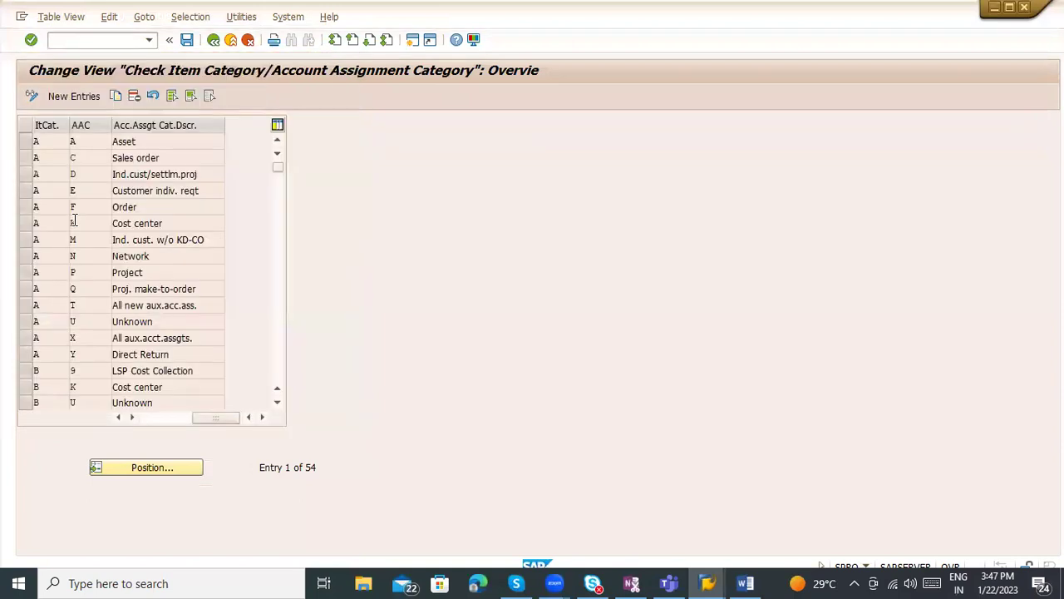
# Step: Look up the item category values for the combination table and read the item category field's help, including its examples
pyautogui.click(75, 207)
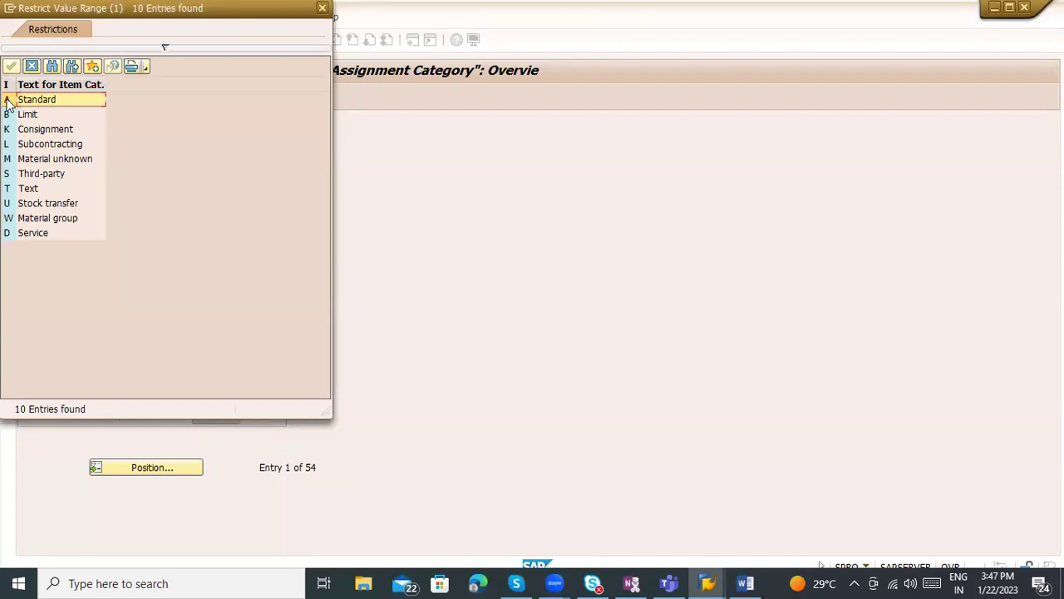
pyautogui.doubleClick(42, 100)
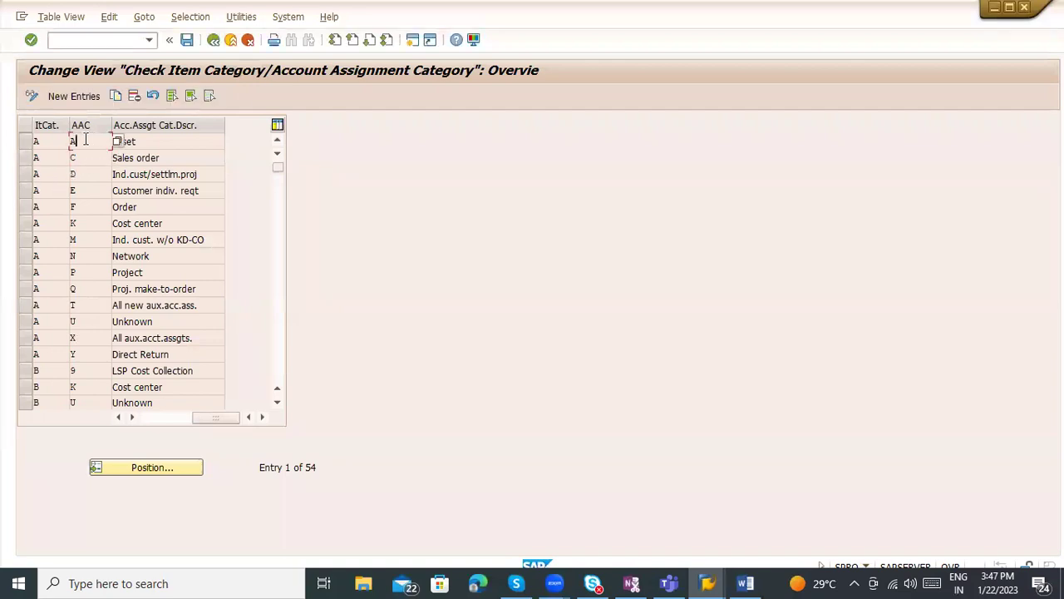
pyautogui.click(38, 141)
pyautogui.press('F1')
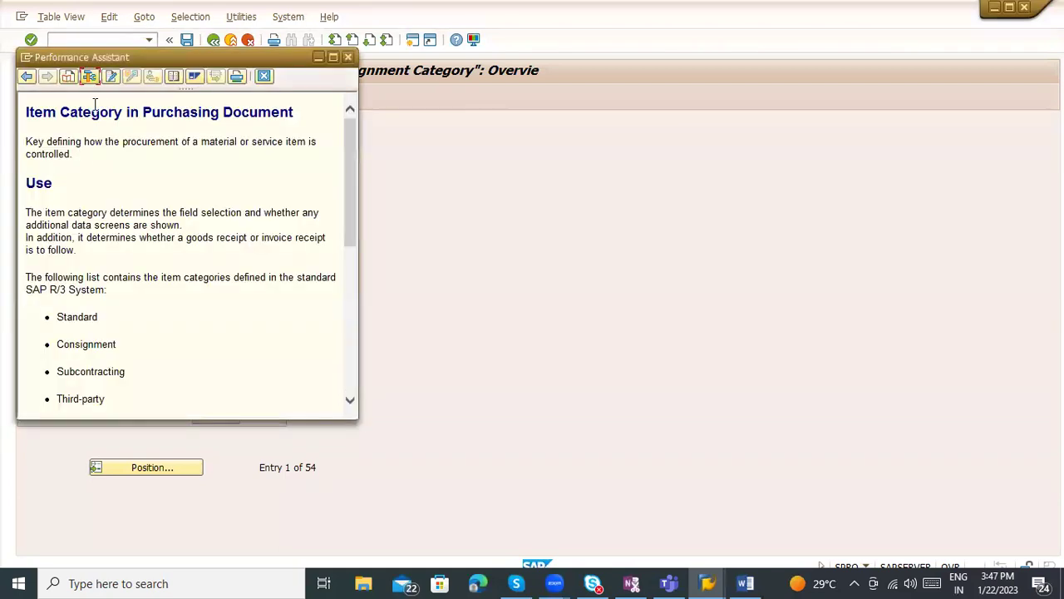
pyautogui.scroll(-8, 145, 266)
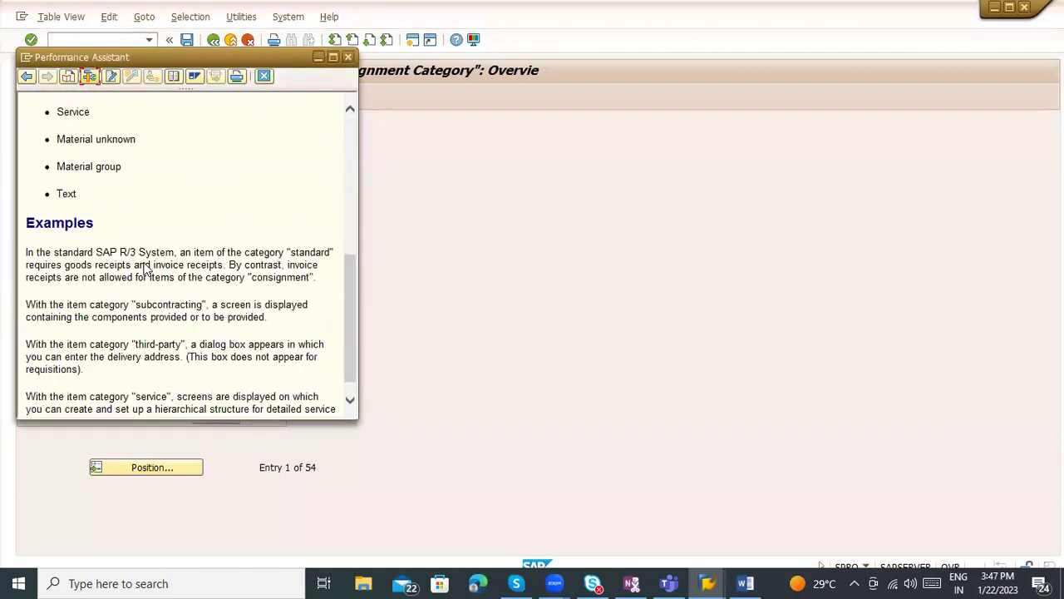
pyautogui.scroll(-1, 178, 308)
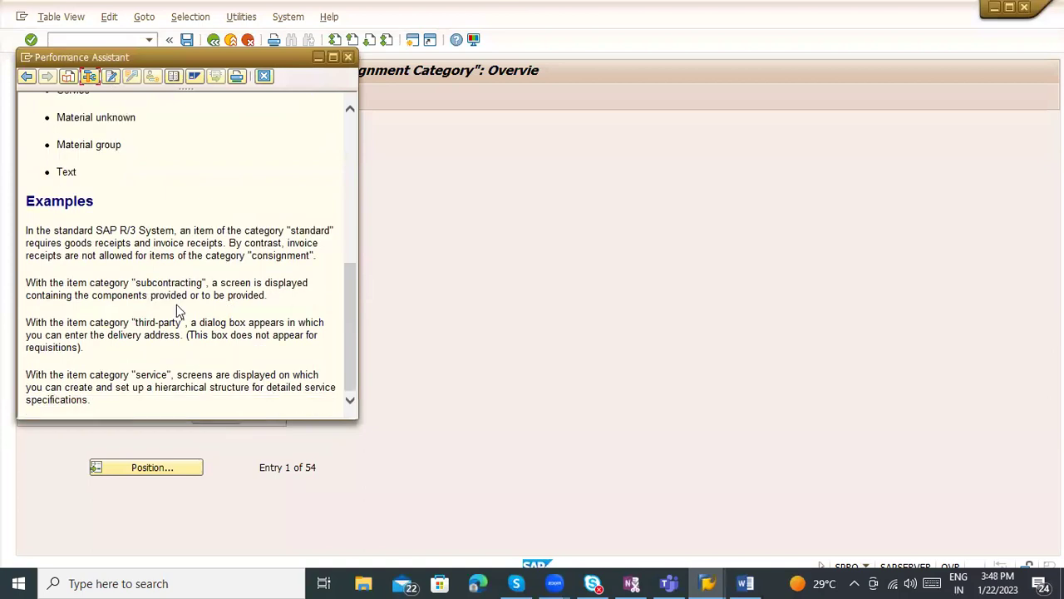
pyautogui.press('Escape')
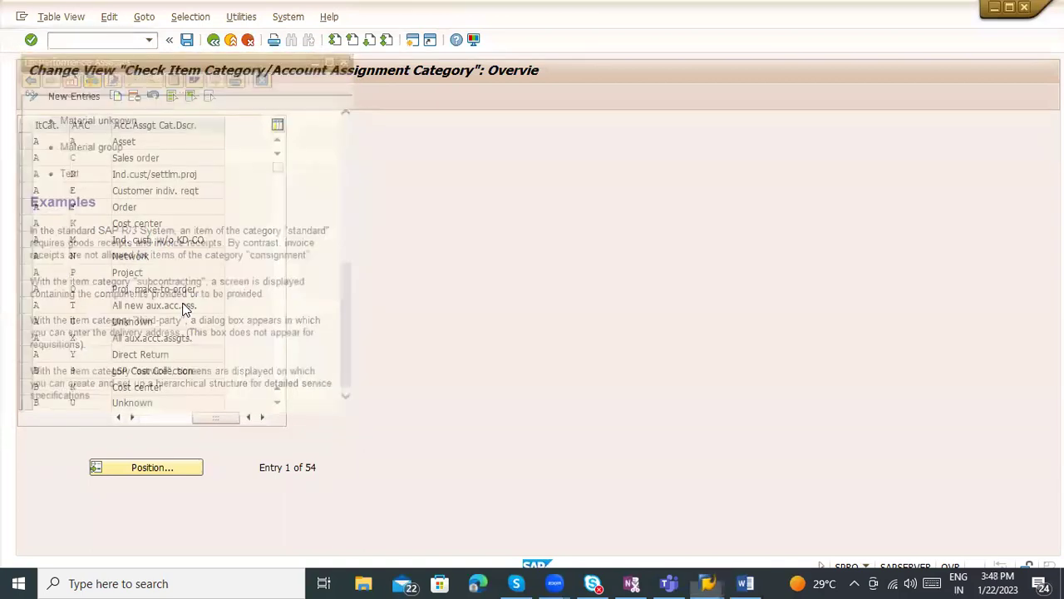
# Step: Reopen the item category help from the entry with account assignment category M, review the standard categories listed, and close it
pyautogui.click(59, 234)
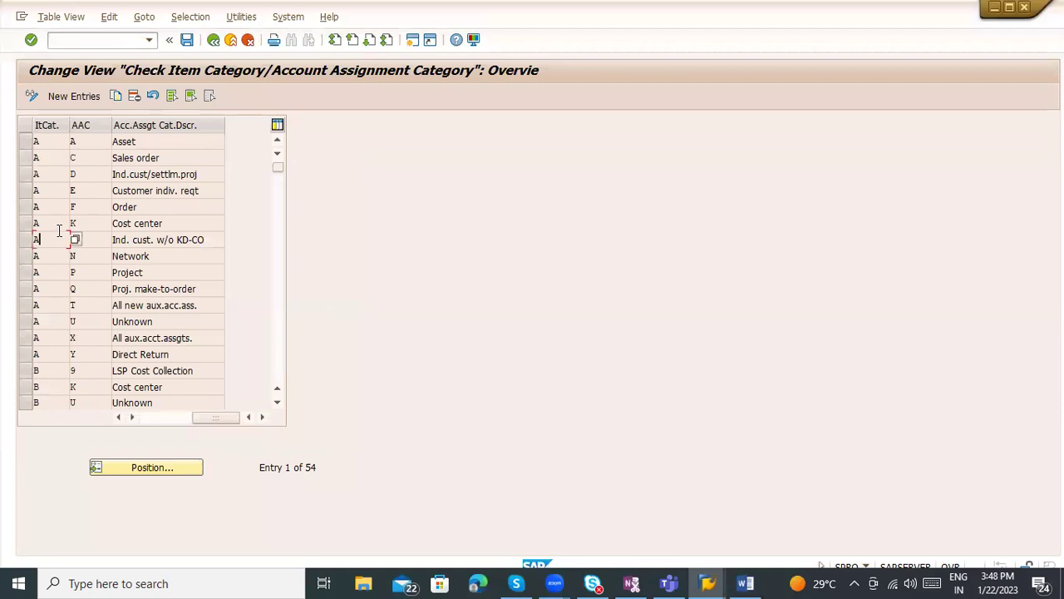
pyautogui.press('F1')
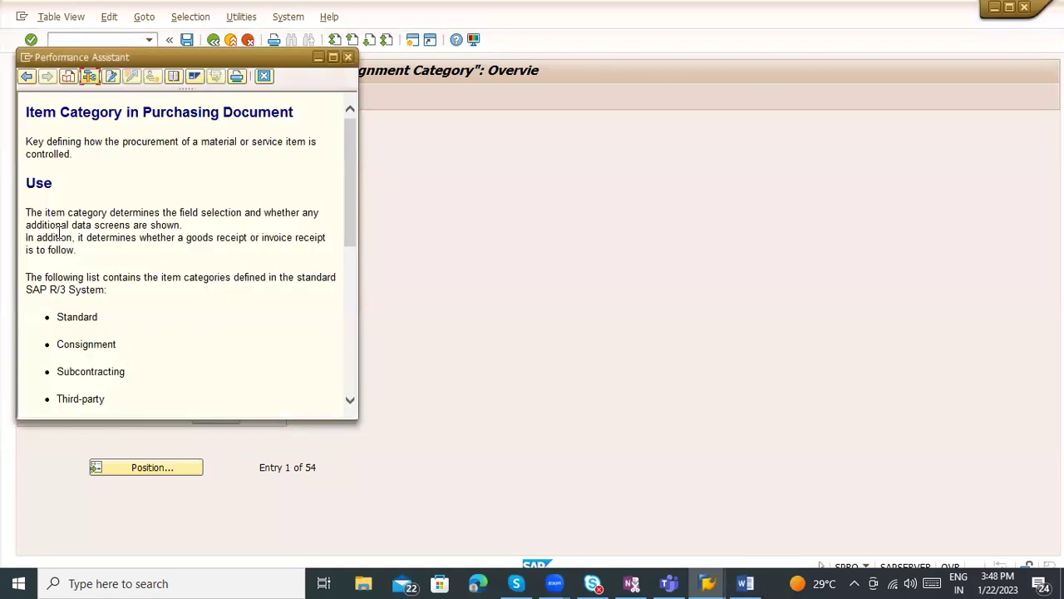
pyautogui.scroll(-5, 59, 233)
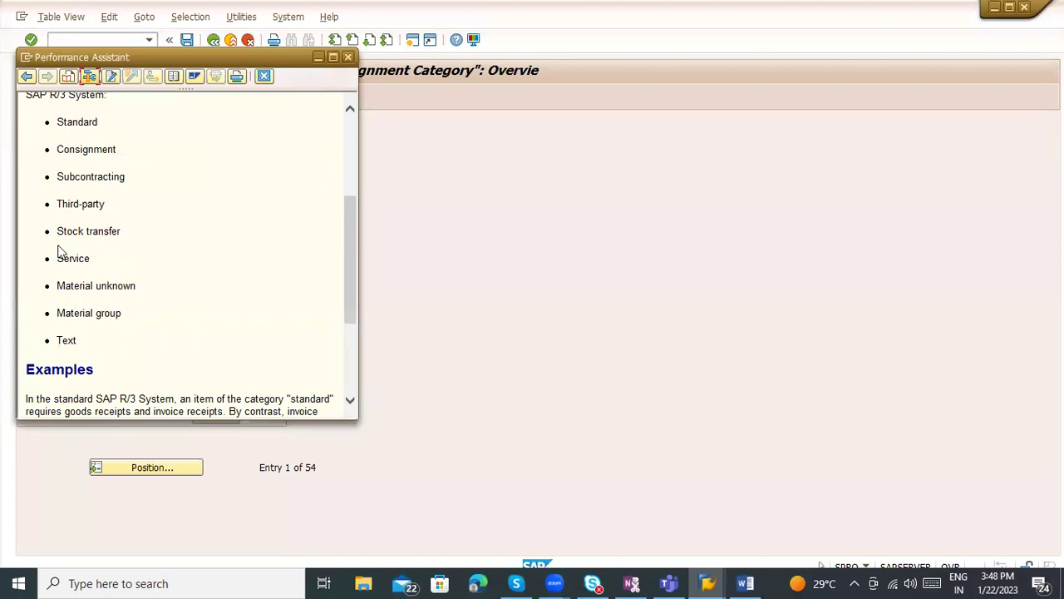
pyautogui.press('Escape')
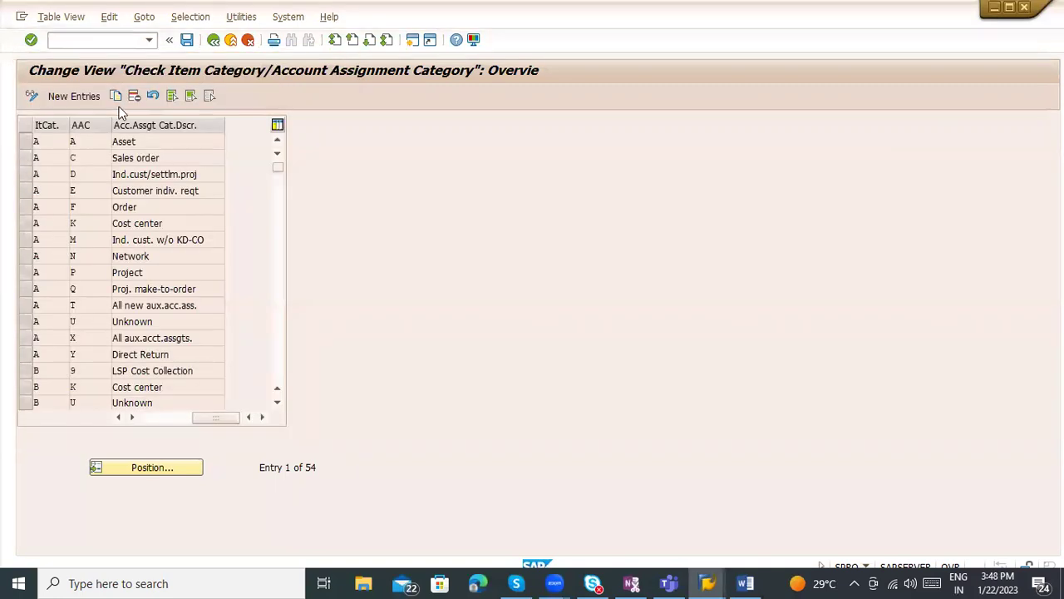
# Step: Leave the combination table and execute Define External Representation of Item Categories under Purchasing
pyautogui.click(75, 23)
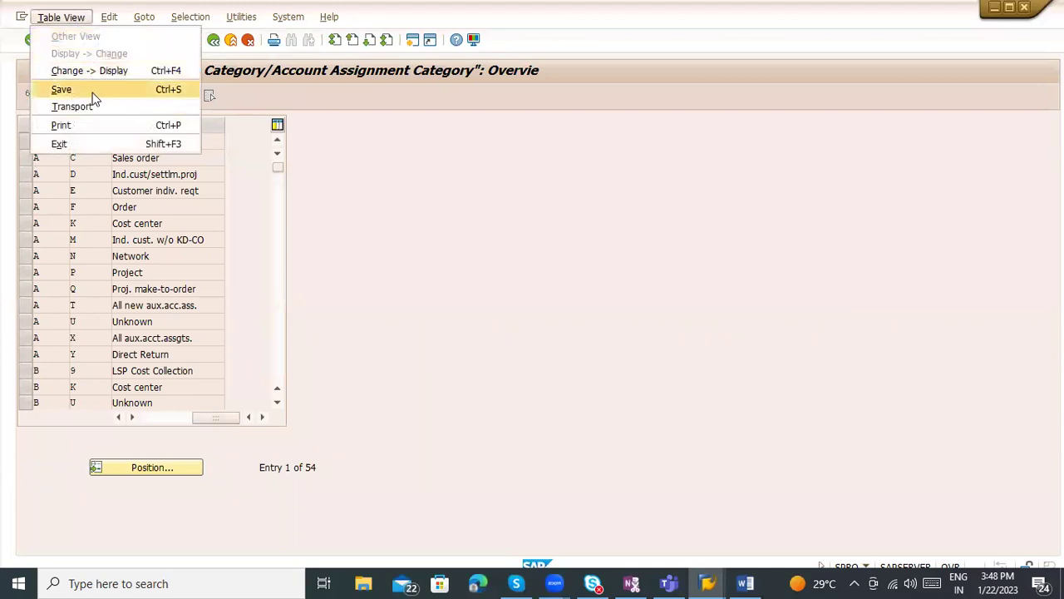
pyautogui.click(287, 158)
pyautogui.click(213, 41)
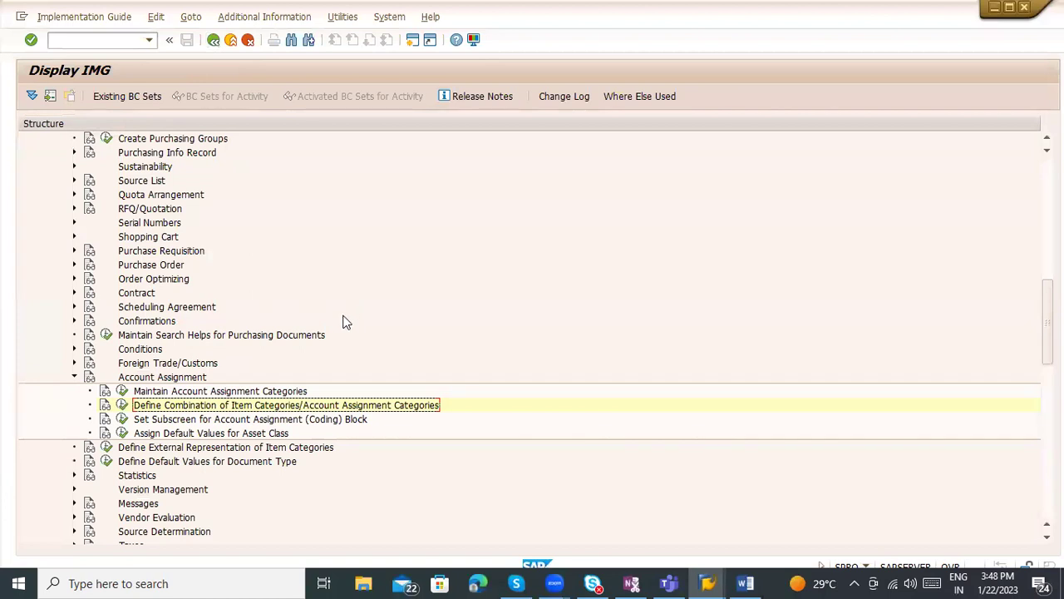
pyautogui.scroll(-1, 347, 322)
pyautogui.click(107, 434)
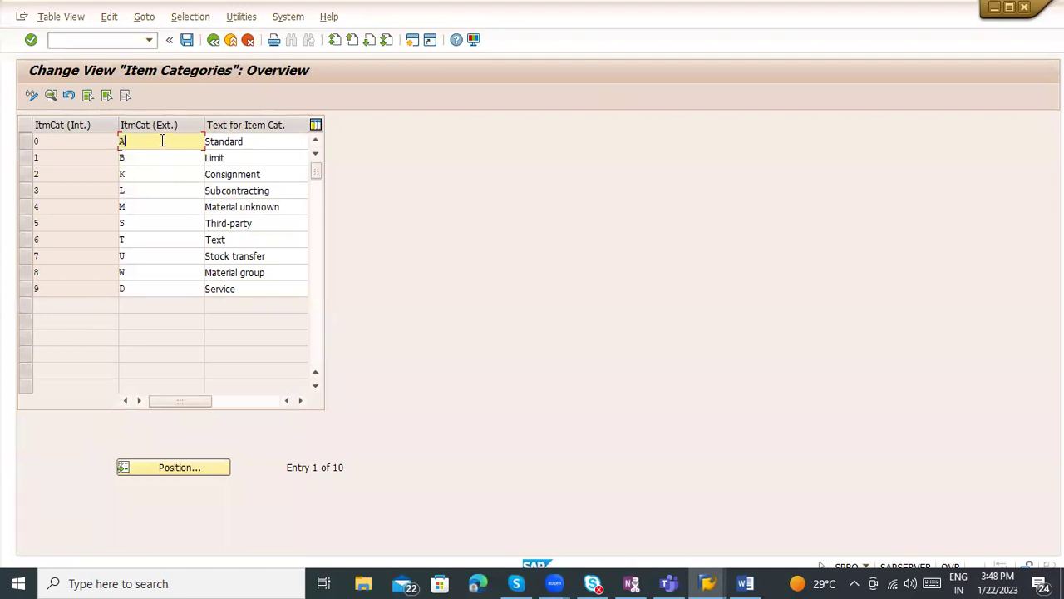
# Step: Open the attributes of the Standard item category with internal code 0
pyautogui.click(77, 142)
pyautogui.click(135, 141)
pyautogui.doubleClick(143, 145)
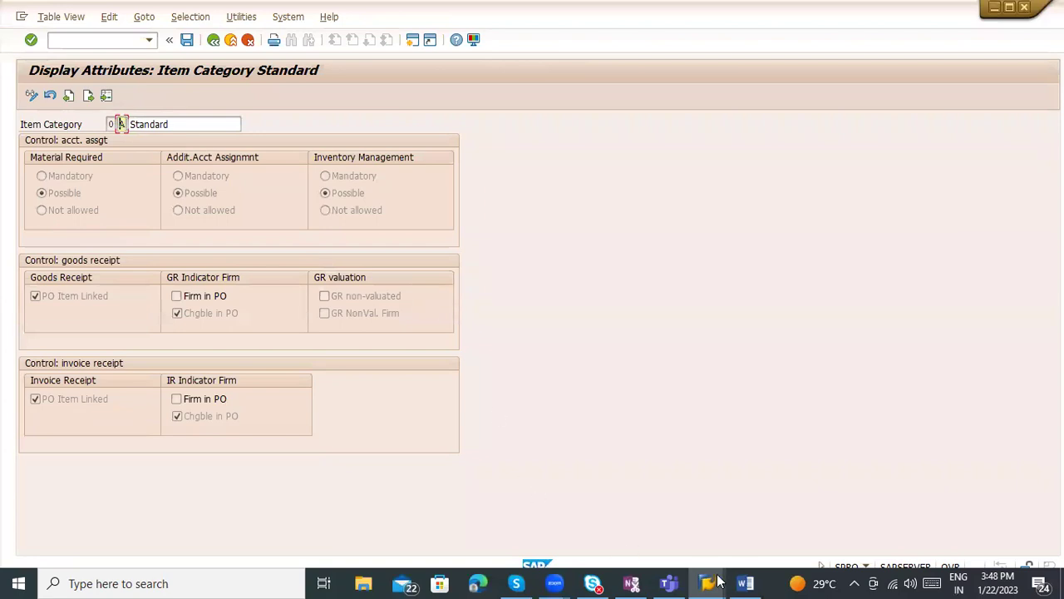
# Step: Switch to SAP Logon and open the third system listed in the S4 HANA connections folder
pyautogui.moveTo(708, 583)
pyautogui.click(531, 496)
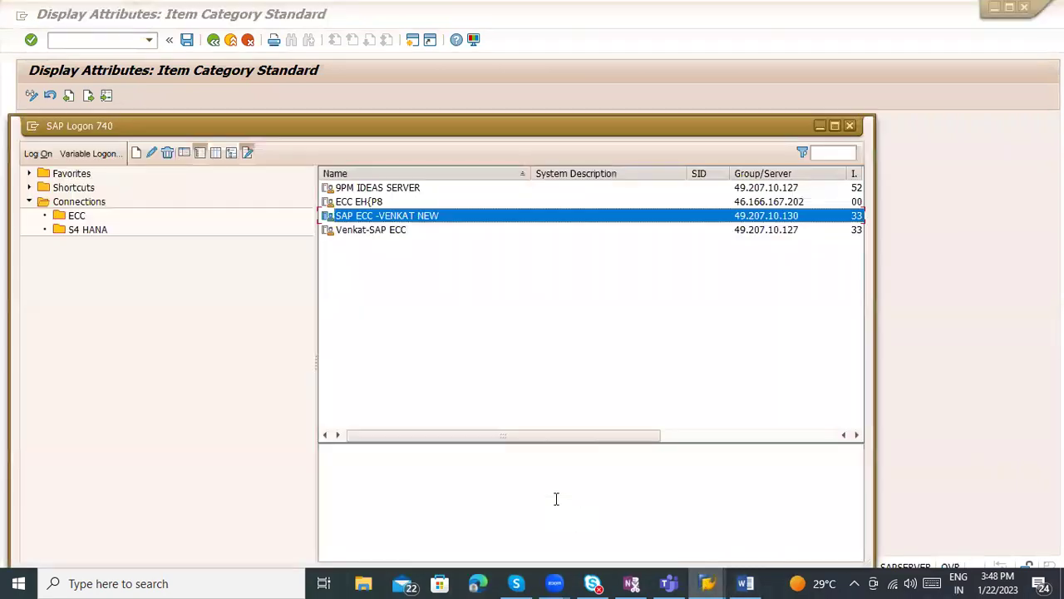
pyautogui.click(80, 232)
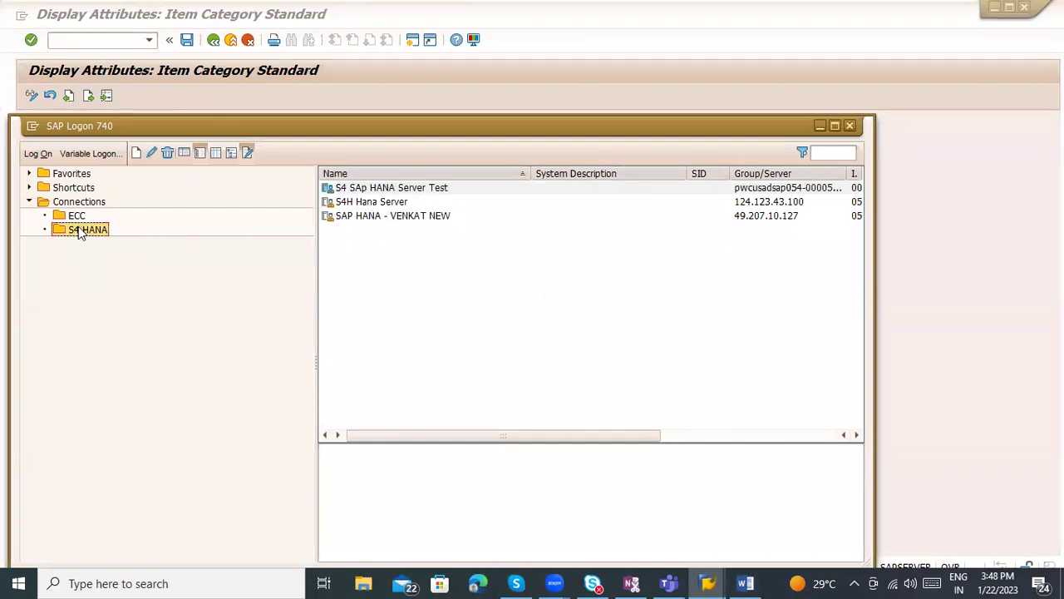
pyautogui.click(391, 219)
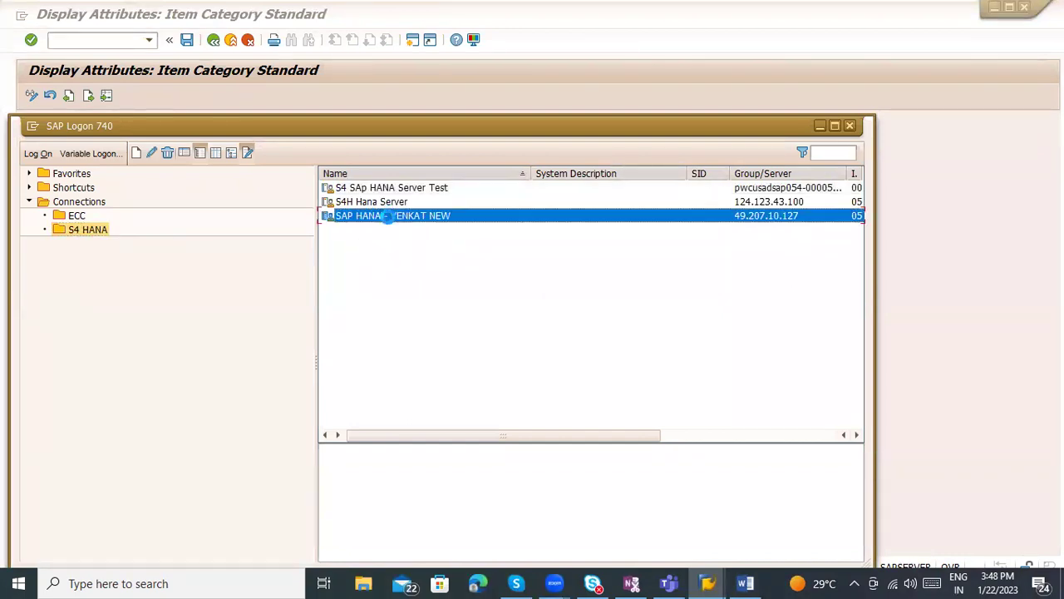
pyautogui.doubleClick(391, 218)
# Step: Log on to client 800 with the saved S/4HANA user ID and the account password
pyautogui.click(163, 158)
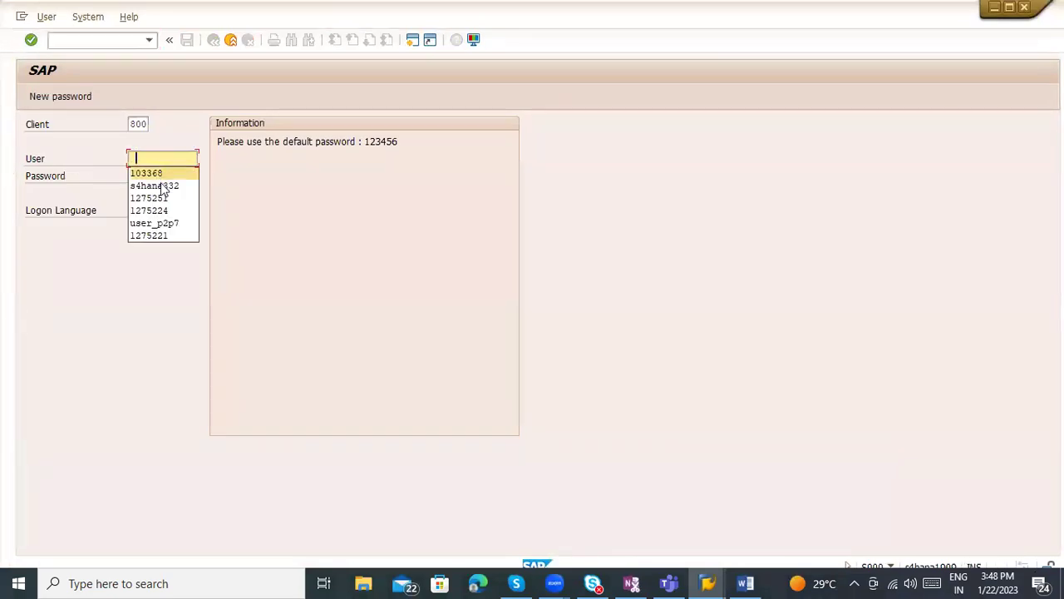
pyautogui.click(158, 186)
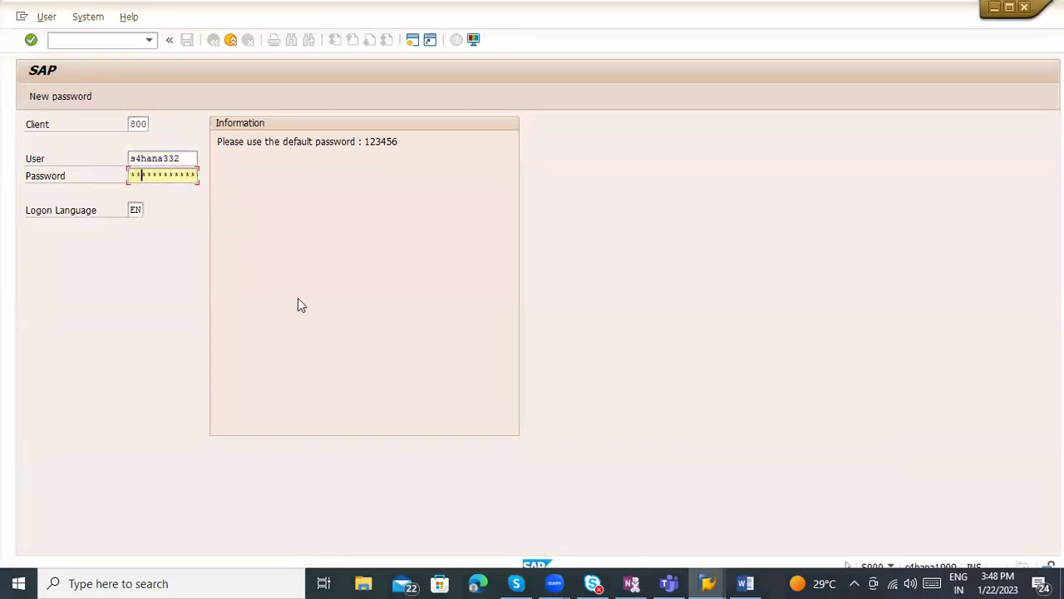
pyautogui.press('Return')
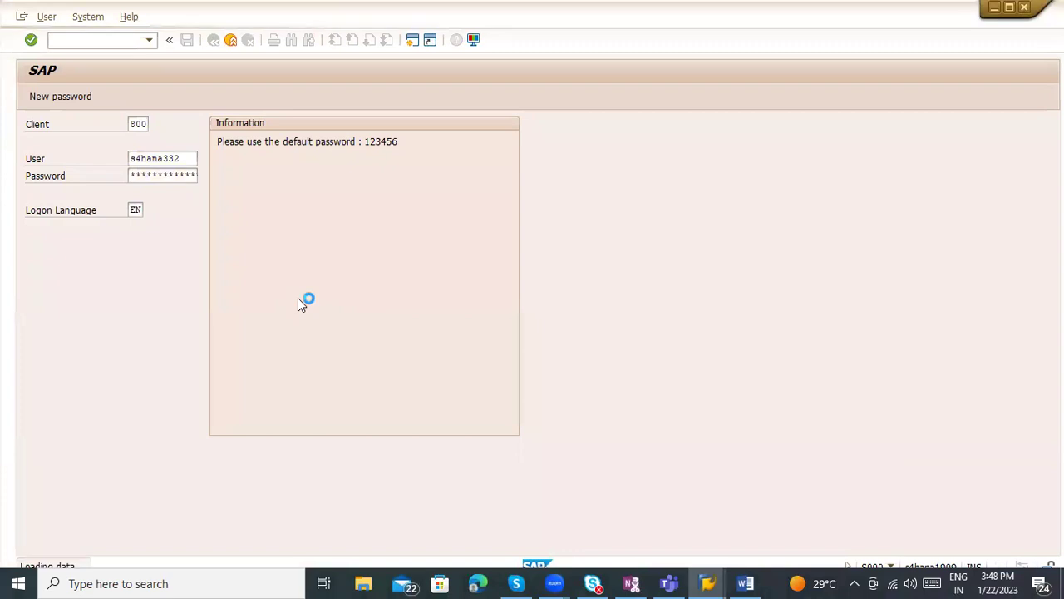
# Step: Start transaction ME51N to create a purchase requisition and focus its document type
pyautogui.write('me51n')
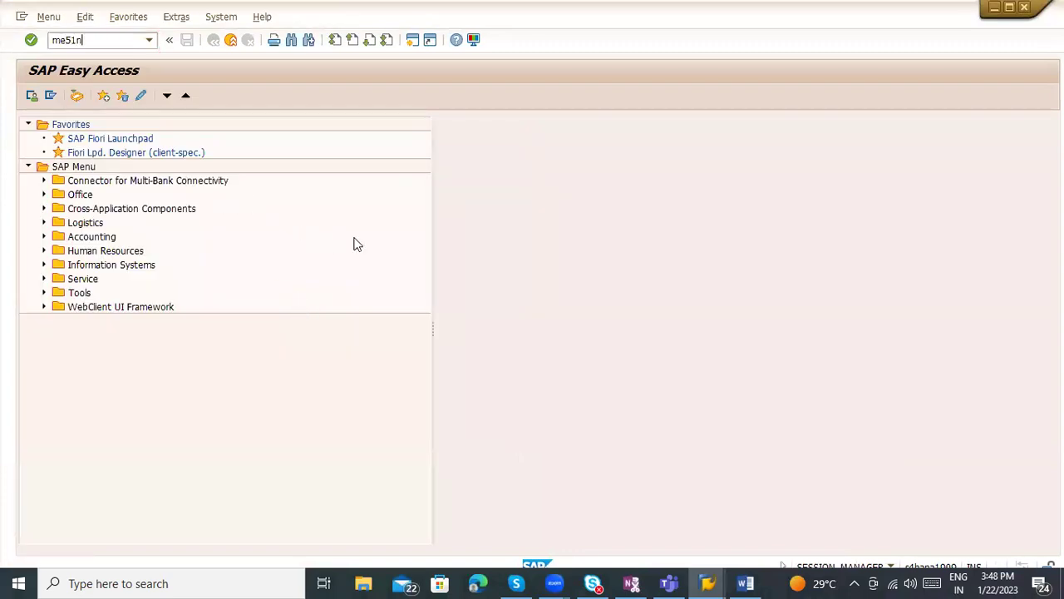
pyautogui.press('Return')
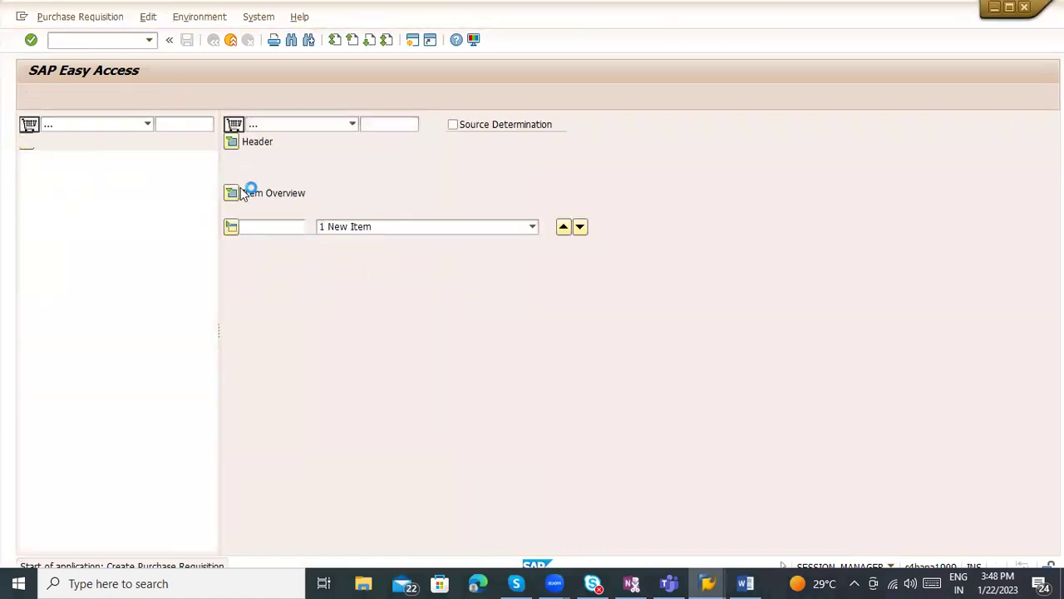
pyautogui.click(148, 122)
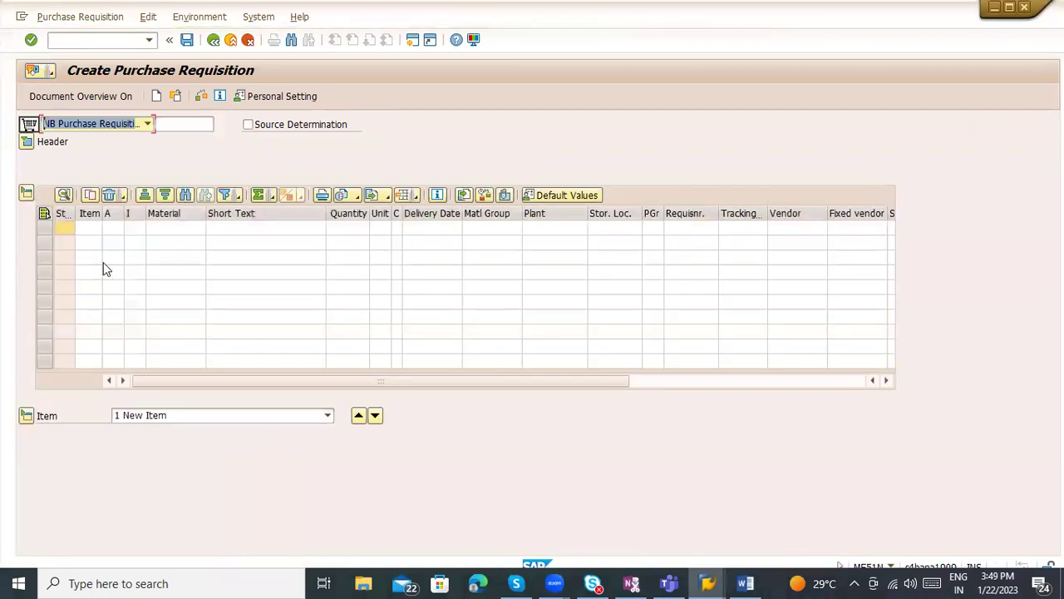
# Step: Look up the possible account assignment categories and item categories for the first requisition item
pyautogui.click(116, 231)
pyautogui.click(118, 229)
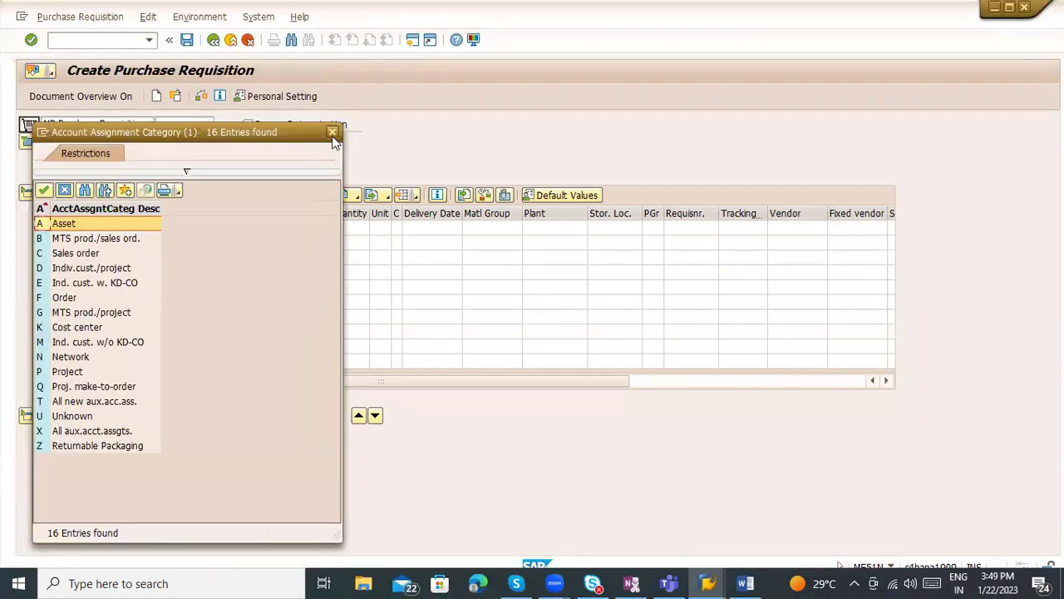
pyautogui.click(332, 132)
pyautogui.click(134, 230)
pyautogui.click(141, 228)
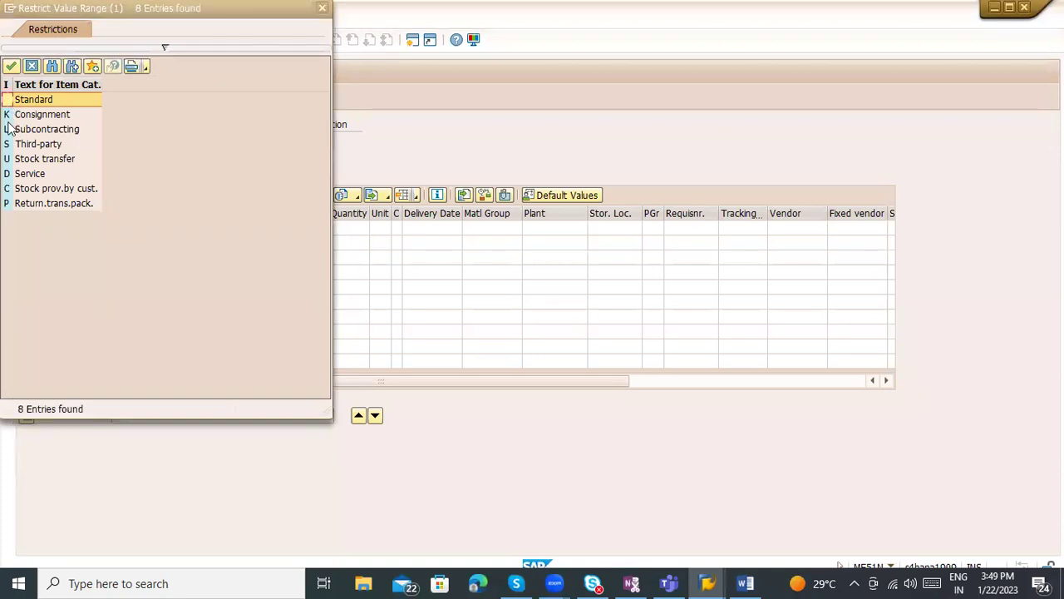
# Step: Switch to the ECC session, check the Standard item category's external code and description, and leave its attributes
pyautogui.hotkey('alt', 'Tab')
pyautogui.click(146, 124)
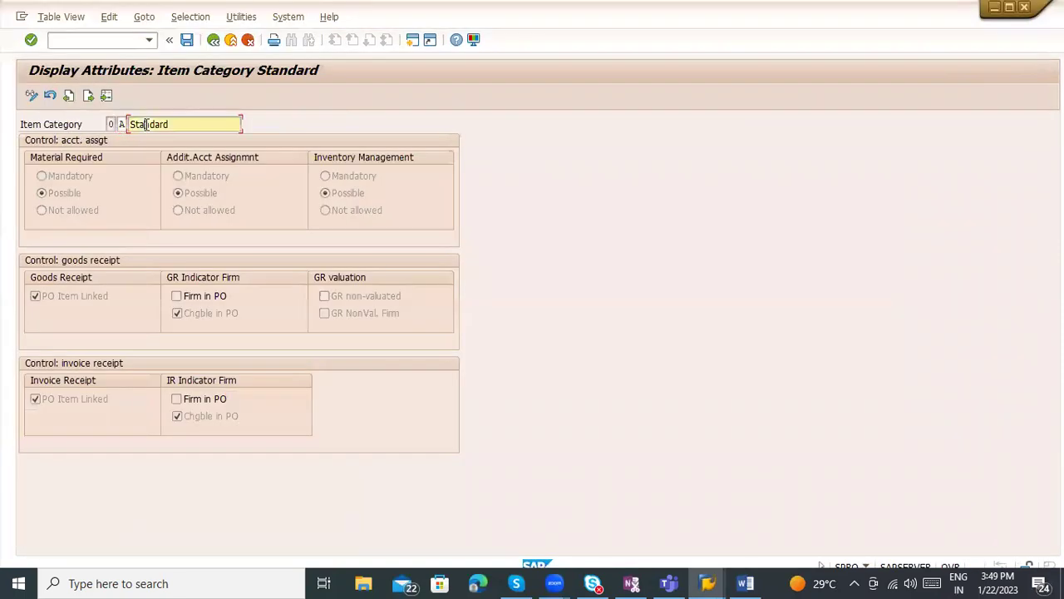
pyautogui.click(125, 124)
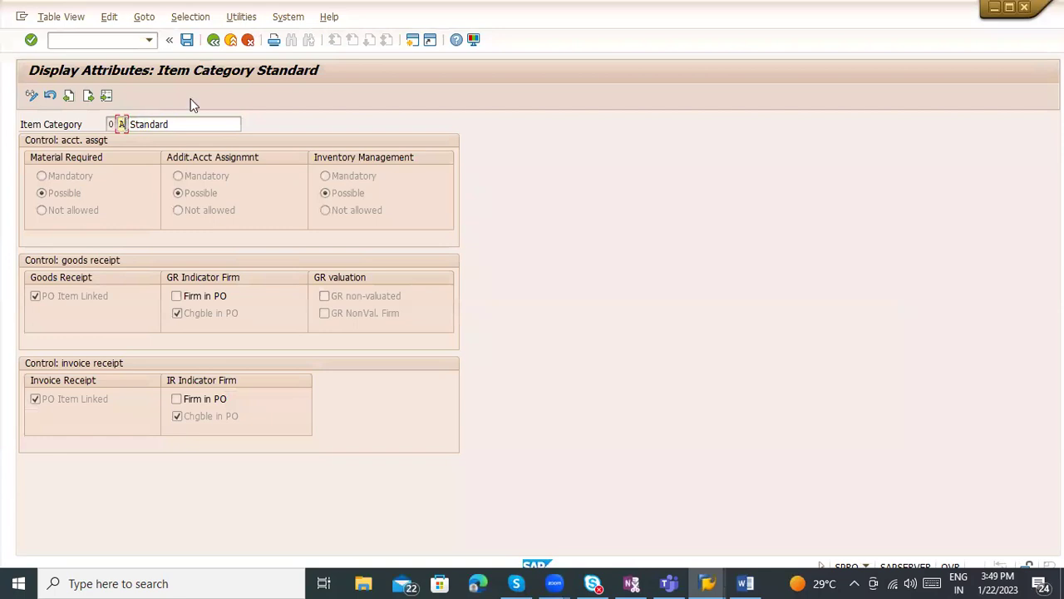
pyautogui.click(213, 46)
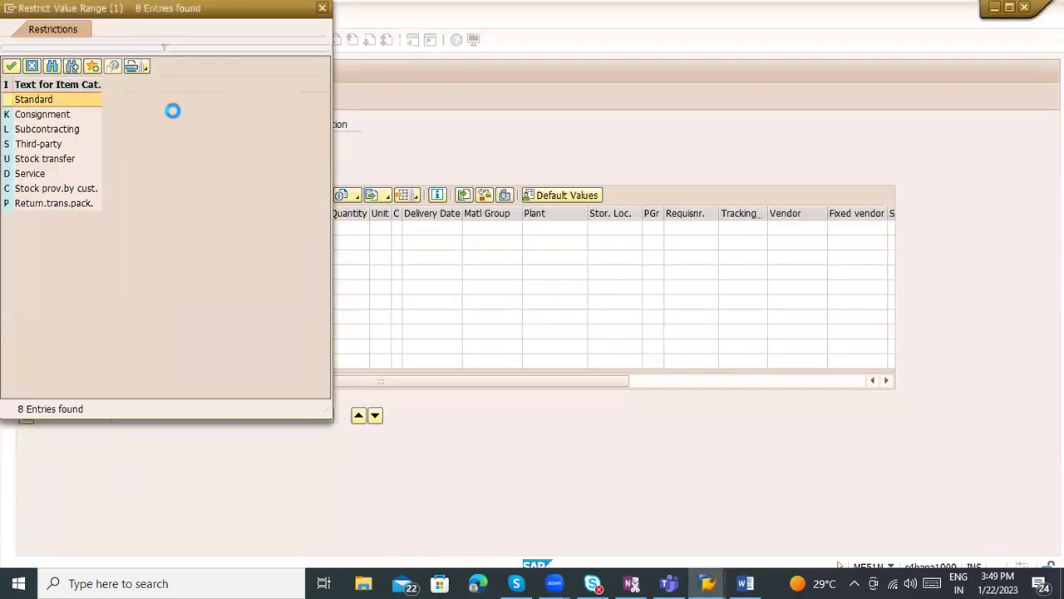
# Step: In the S/4HANA session, replace the purchase requisition with transaction SPRO and display the SAP Reference IMG
pyautogui.click(96, 38)
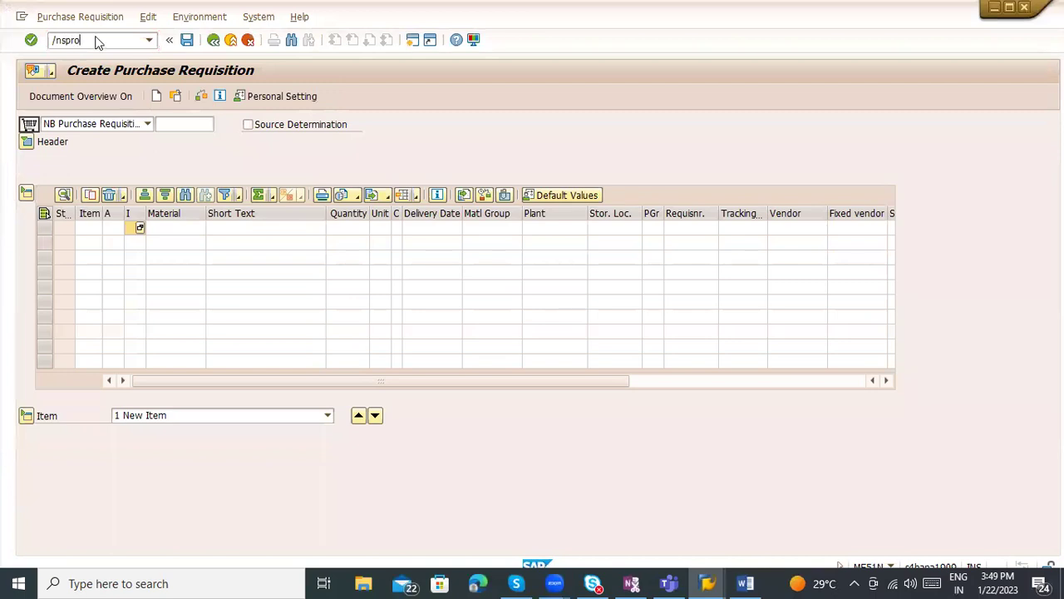
pyautogui.press('Return')
pyautogui.click(73, 98)
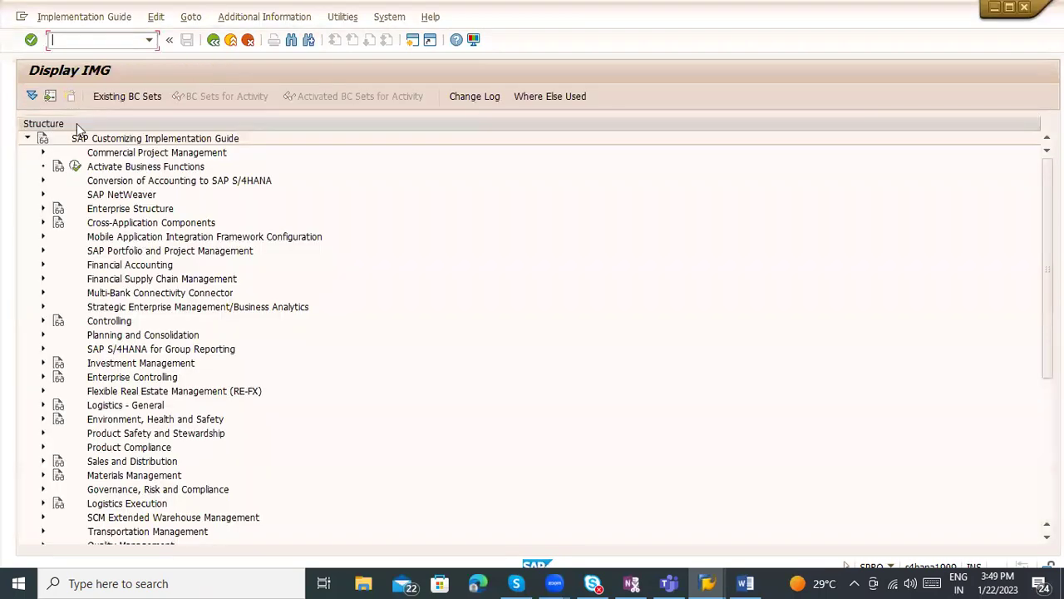
# Step: Expand Materials Management and its Purchasing node in the implementation guide
pyautogui.scroll(-2, 78, 325)
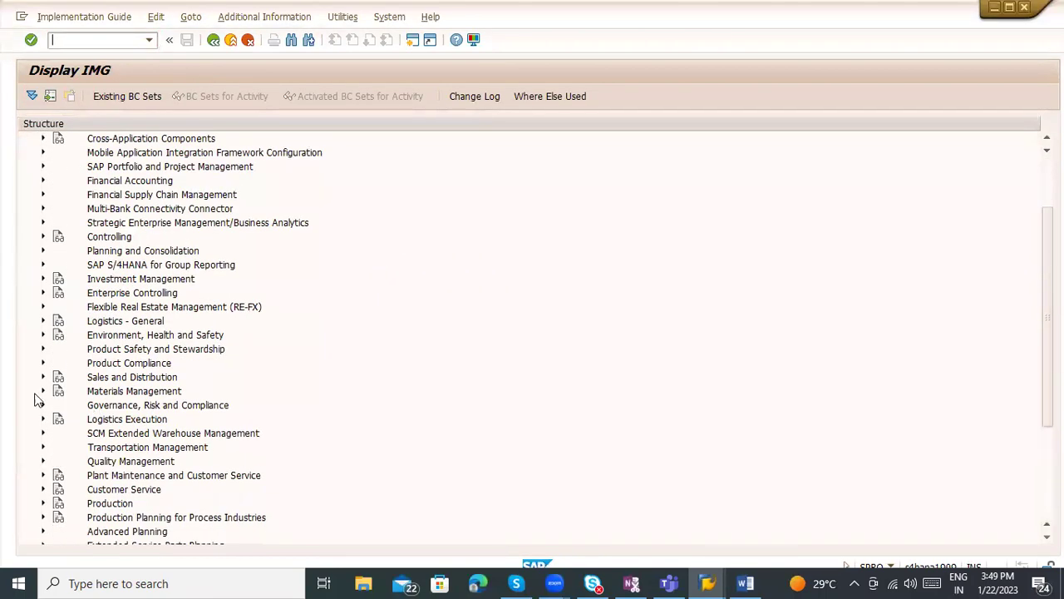
pyautogui.click(41, 391)
pyautogui.scroll(-2, 48, 397)
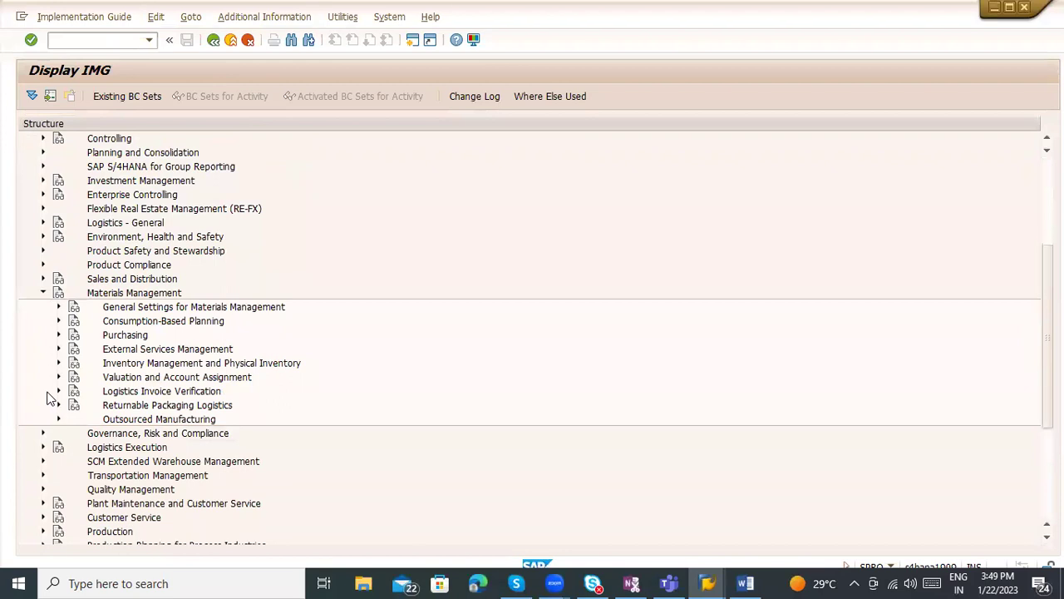
pyautogui.click(58, 335)
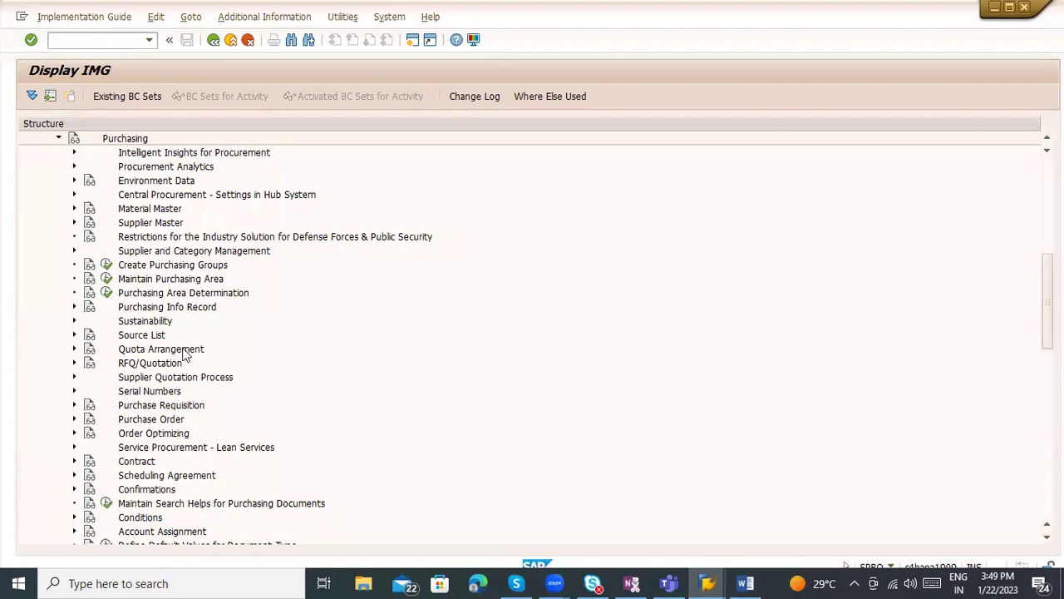
# Step: Expand the Account Assignment node under Purchasing to show its customizing activities
pyautogui.scroll(-1, 185, 356)
pyautogui.scroll(-3, 187, 357)
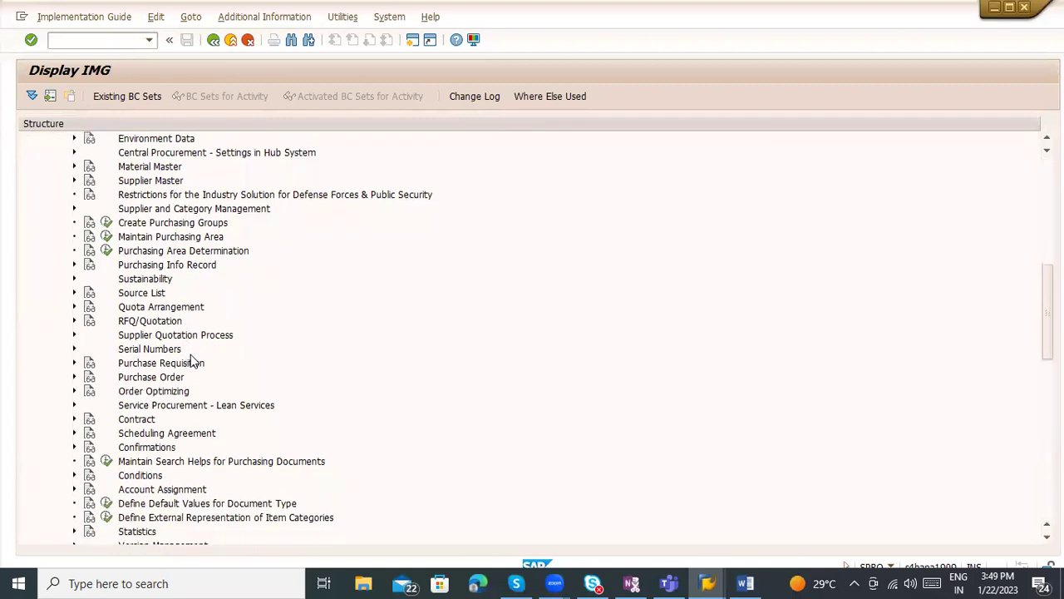
pyautogui.click(73, 433)
pyautogui.scroll(-2, 222, 424)
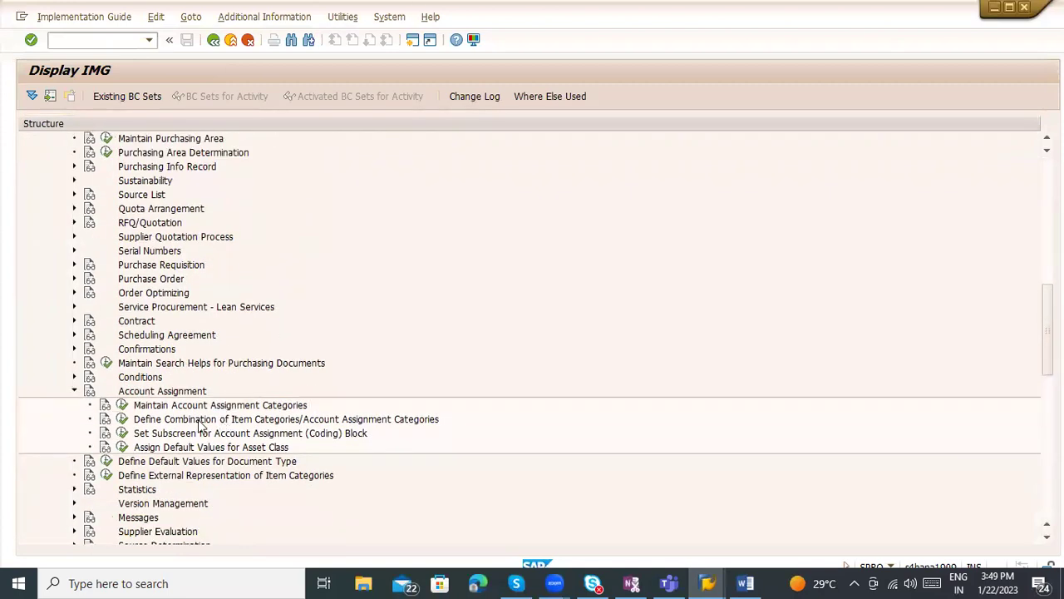
# Step: In S/4HANA, open Define Combination of Item Categories/Account Assignment Categories and examine the entries with a blank item category
pyautogui.click(122, 419)
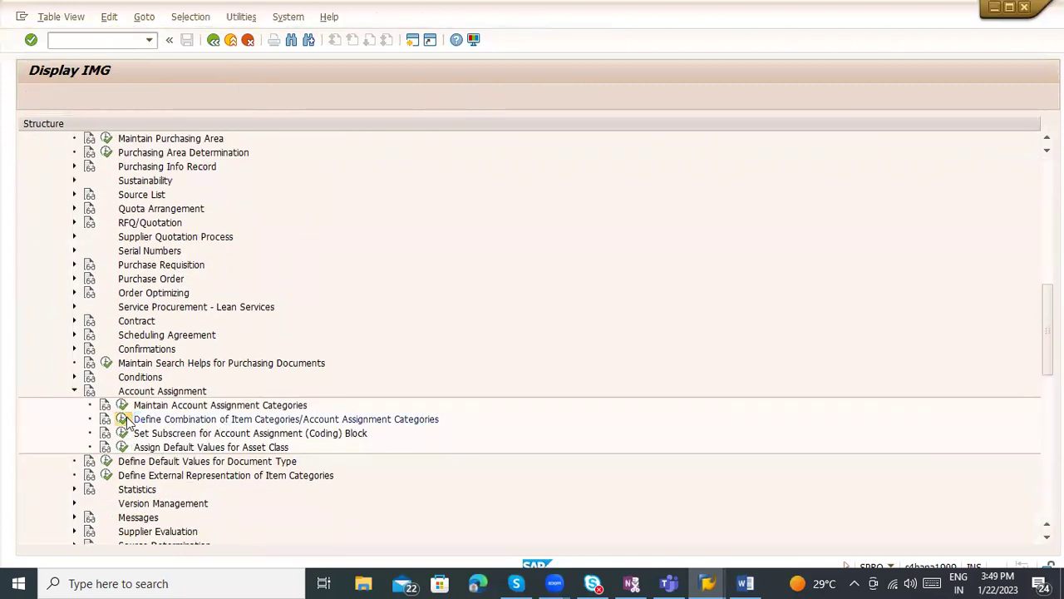
pyautogui.click(50, 144)
pyautogui.click(48, 158)
pyautogui.click(47, 177)
pyautogui.click(50, 204)
pyautogui.press('Down')
pyautogui.press('Down')
pyautogui.press('Down')
pyautogui.press('Down')
pyautogui.press('Down')
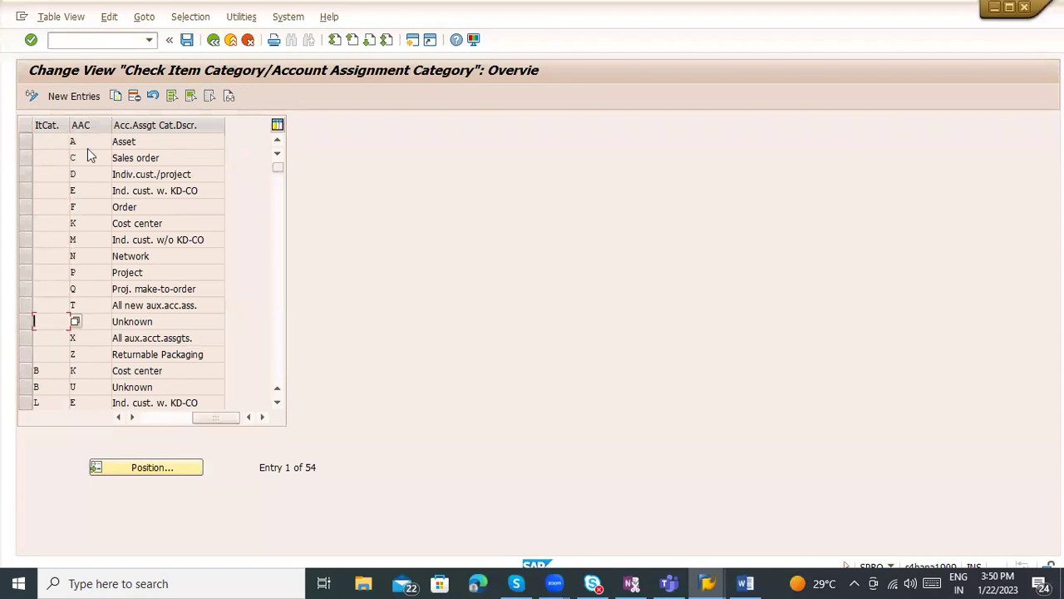
# Step: Switch to the ECC session, leave the item category customizing, and check the item category entries in the same combination activity
pyautogui.hotkey('alt', 'Tab')
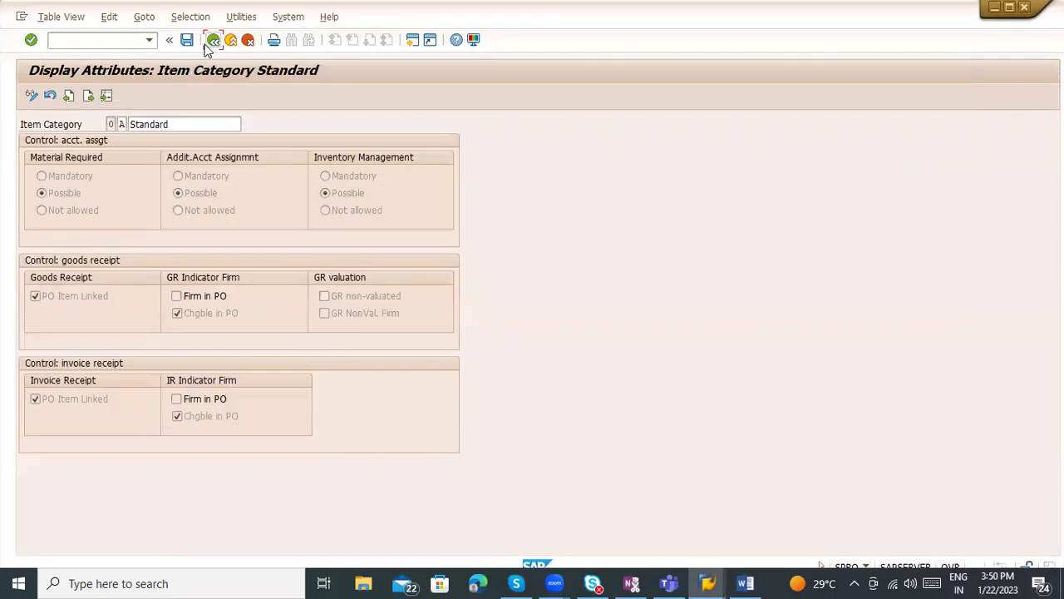
pyautogui.click(213, 39)
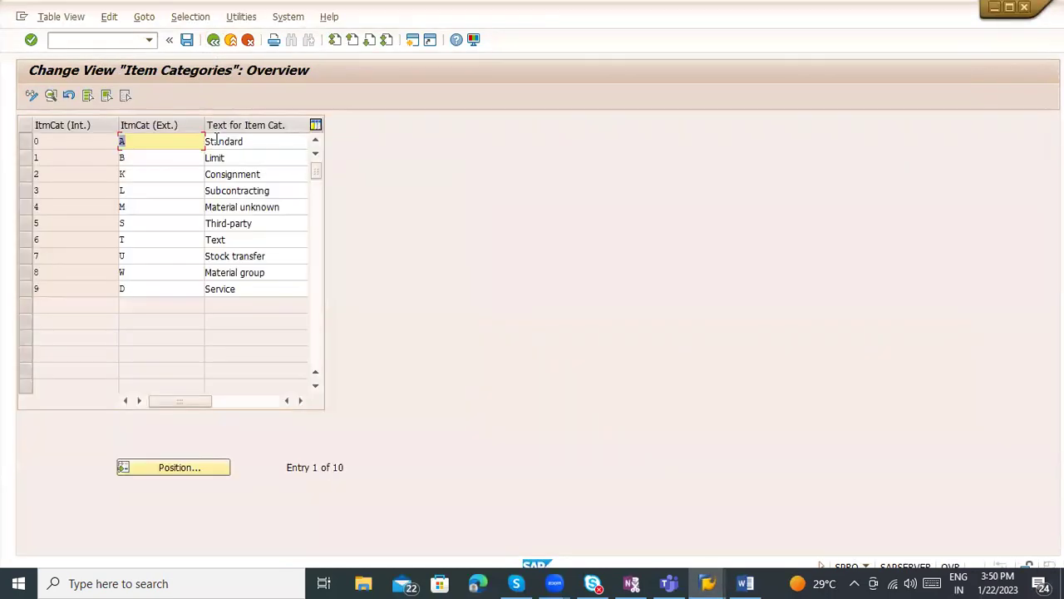
pyautogui.click(211, 41)
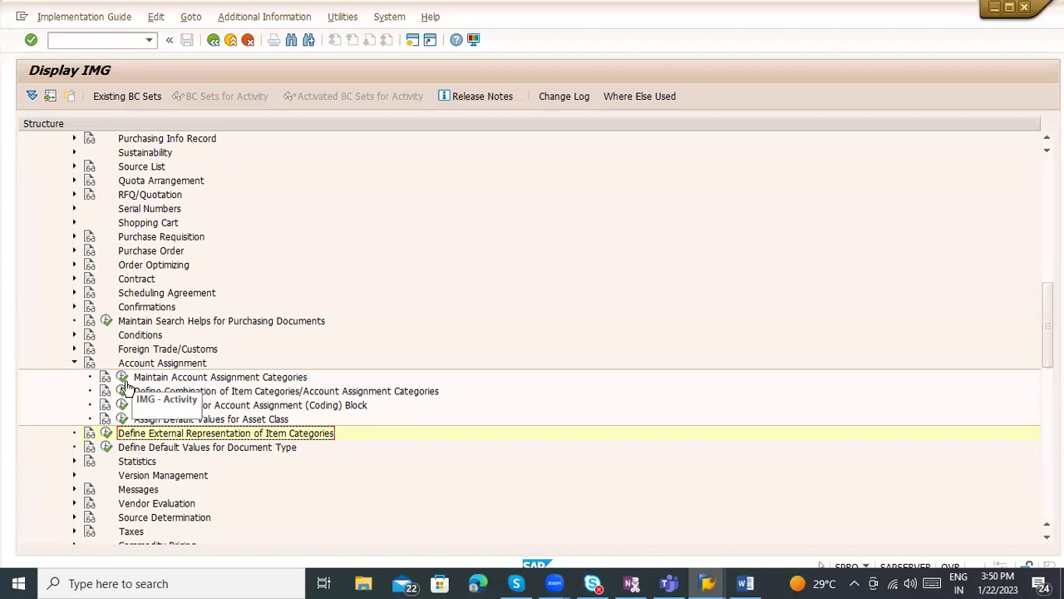
pyautogui.click(122, 391)
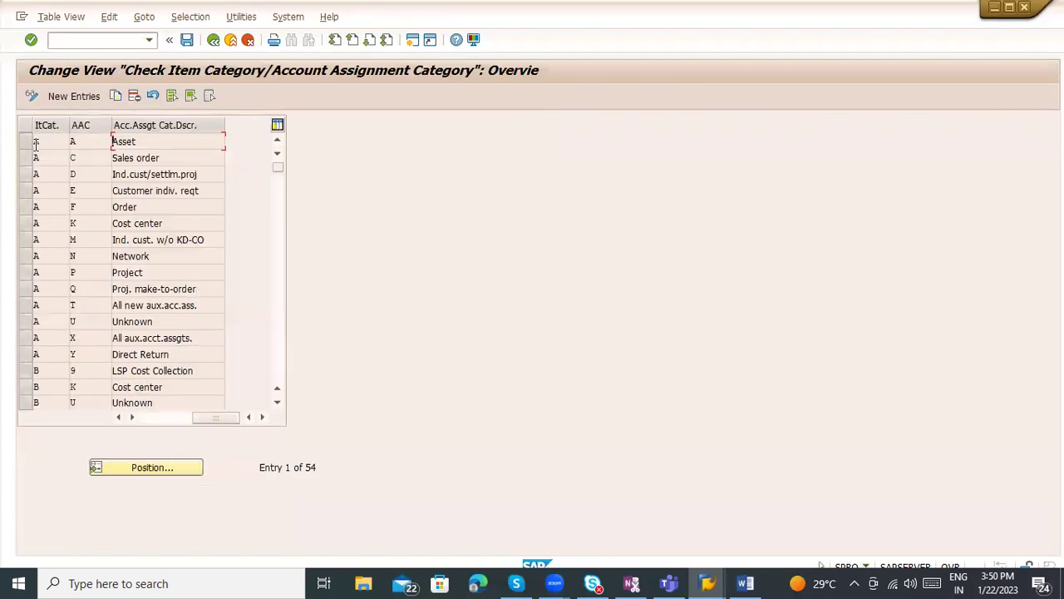
pyautogui.click(66, 158)
pyautogui.click(63, 176)
pyautogui.click(86, 207)
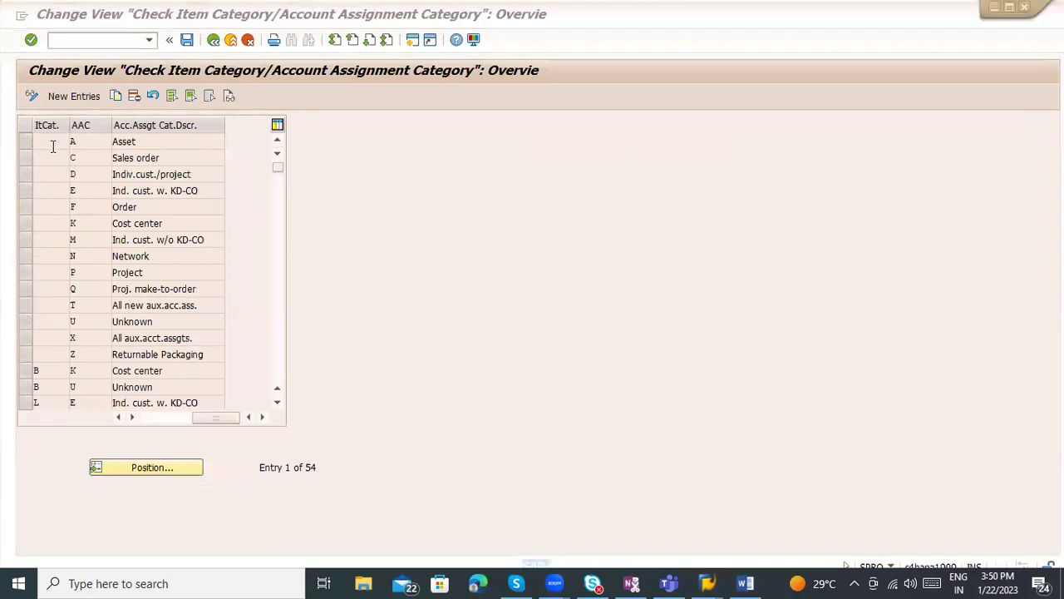
# Step: Switch back to S/4HANA, recheck the first item category/account assignment combinations, and return to the implementation guide
pyautogui.click(55, 174)
pyautogui.click(56, 190)
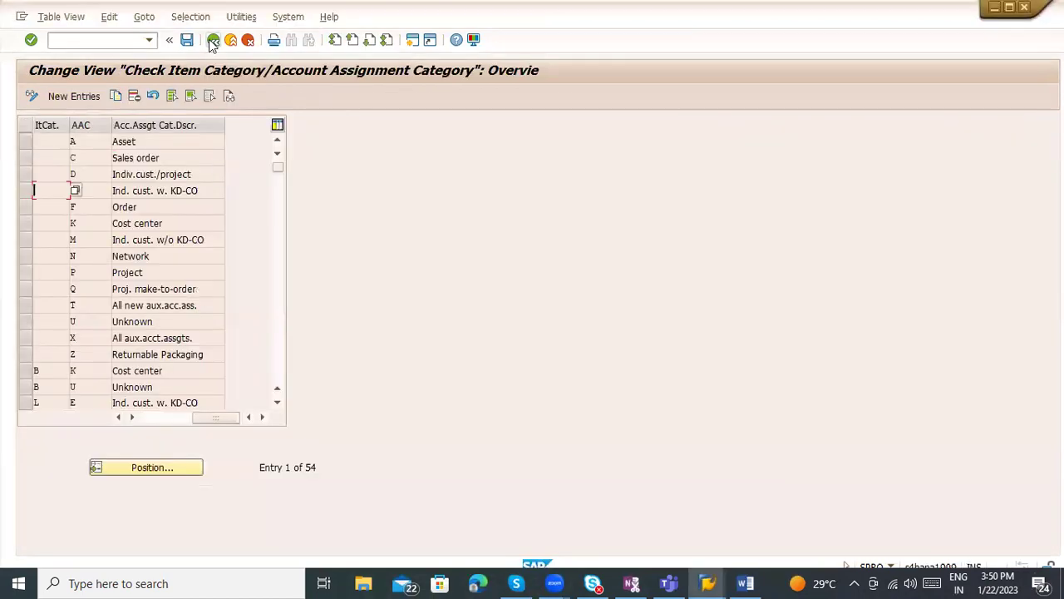
pyautogui.click(212, 40)
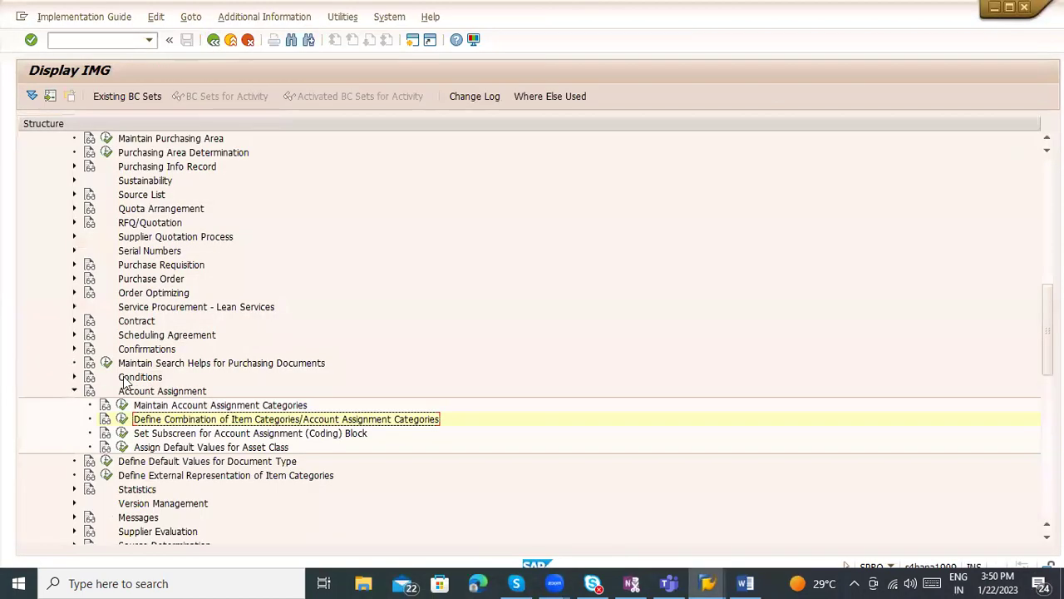
# Step: In S/4HANA, view the default document type values and the external representation of item categories, and return to the implementation guide
pyautogui.click(108, 462)
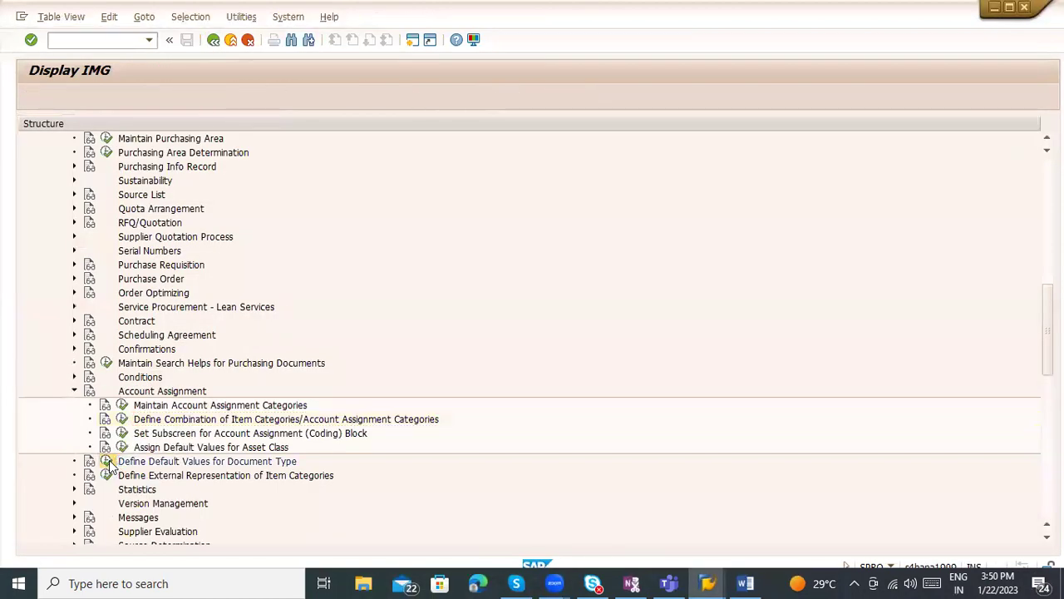
pyautogui.click(212, 40)
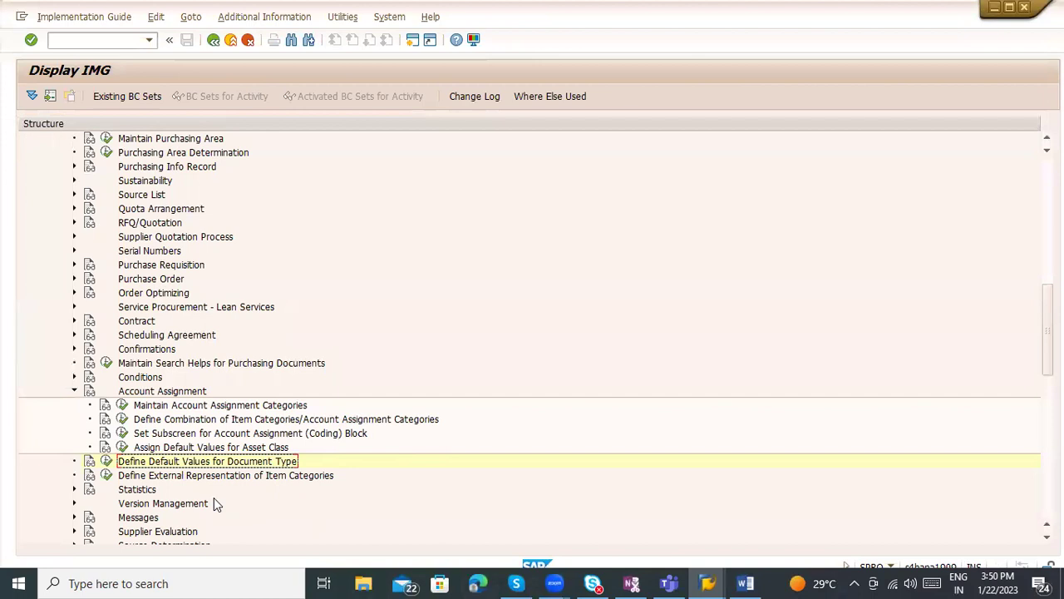
pyautogui.click(106, 475)
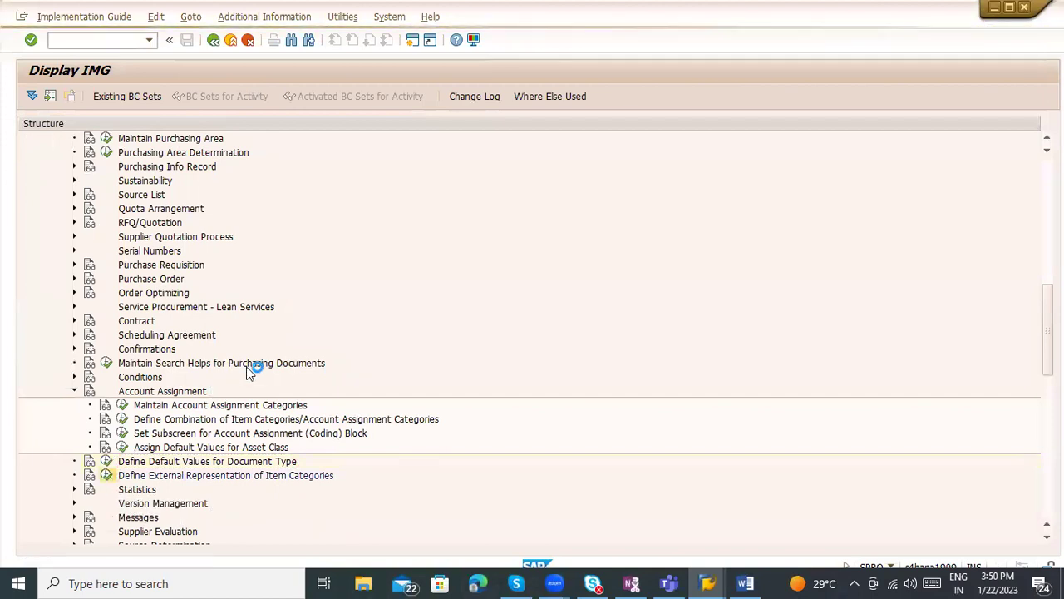
pyautogui.hotkey('alt', 'Tab')
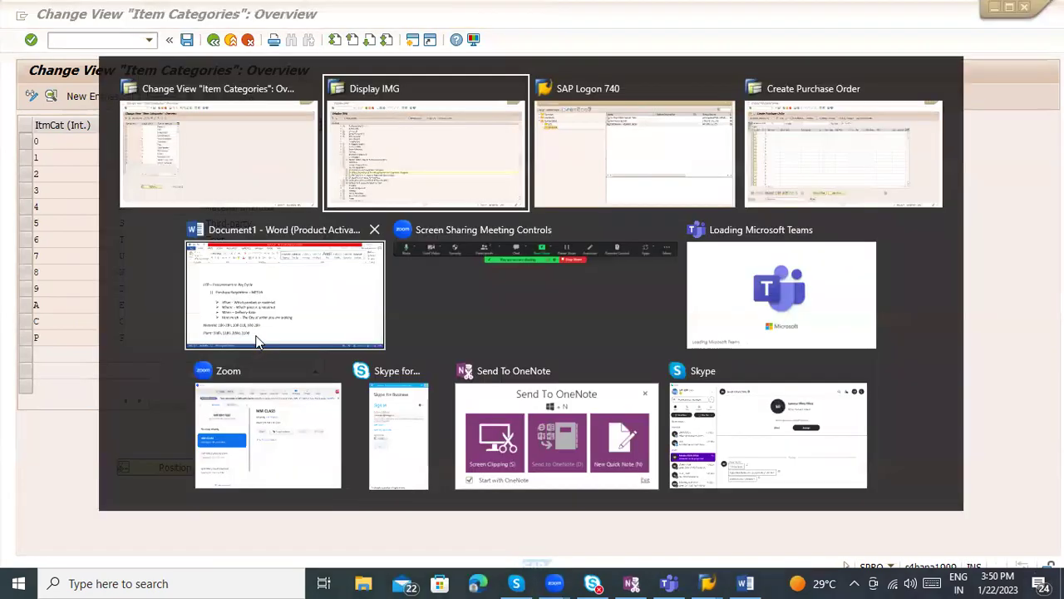
pyautogui.hotkey('alt', 'Tab')
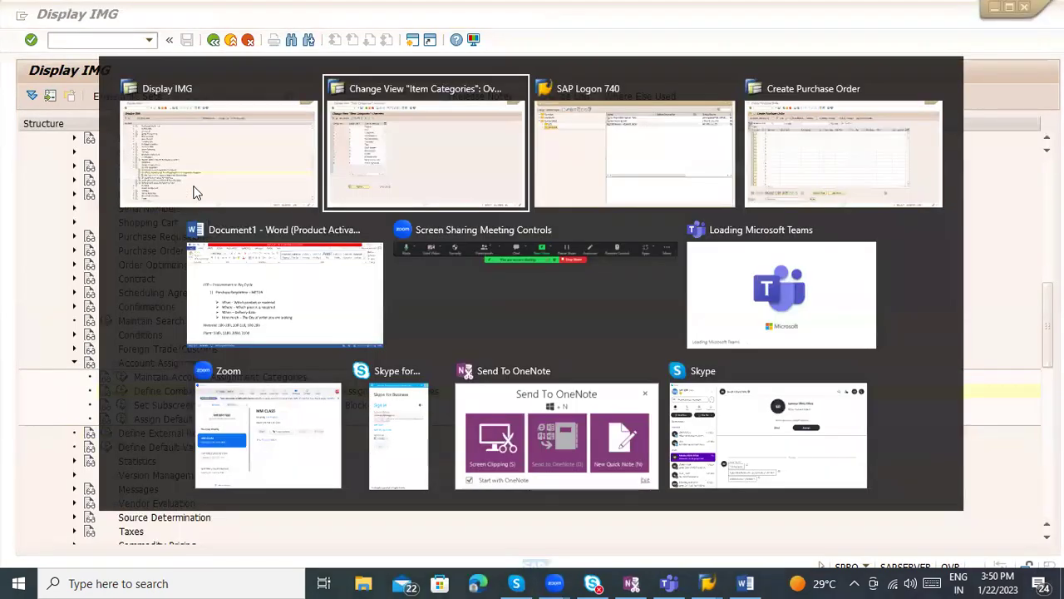
pyautogui.hotkey('alt', 'Tab')
pyautogui.hotkey('alt', 'shift', 'Tab')
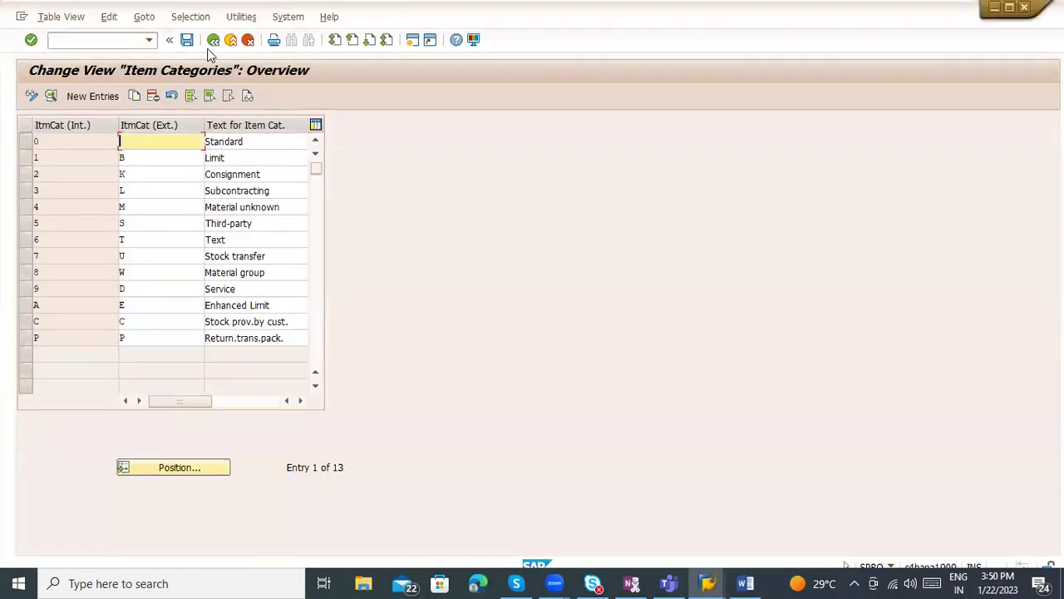
pyautogui.click(213, 41)
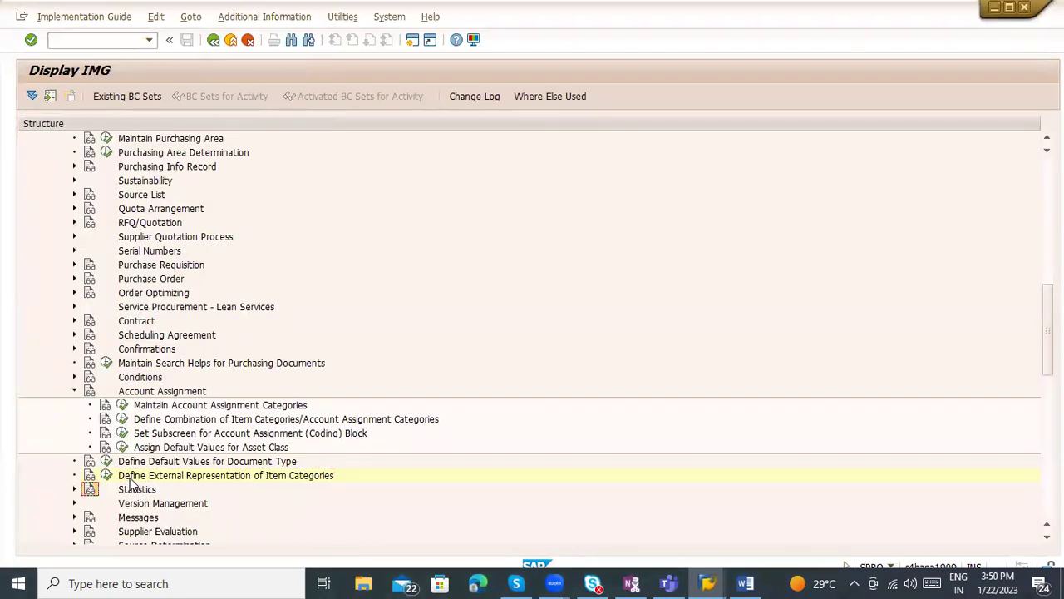
# Step: Check Define Default Values for Document Type in ECC and reopen Define External Representation of Item Categories in S/4HANA for comparison
pyautogui.click(106, 446)
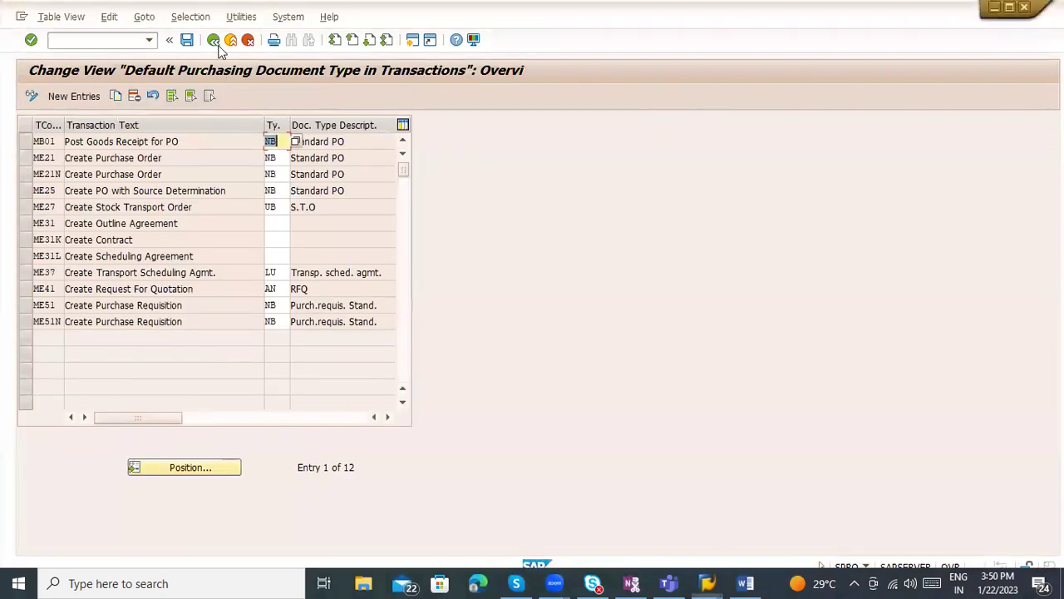
pyautogui.click(215, 42)
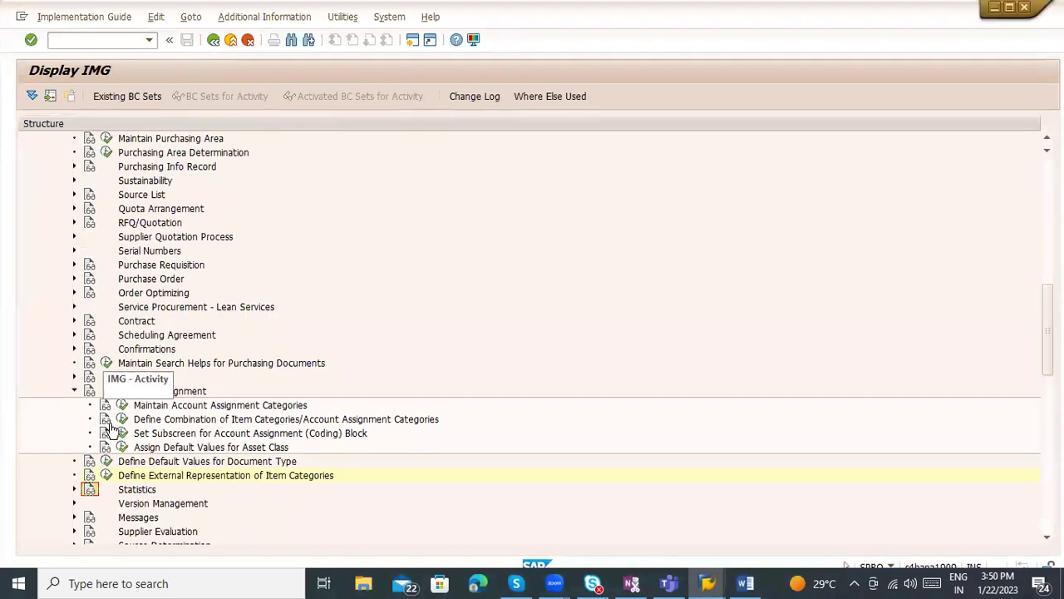
pyautogui.click(231, 478)
pyautogui.click(107, 476)
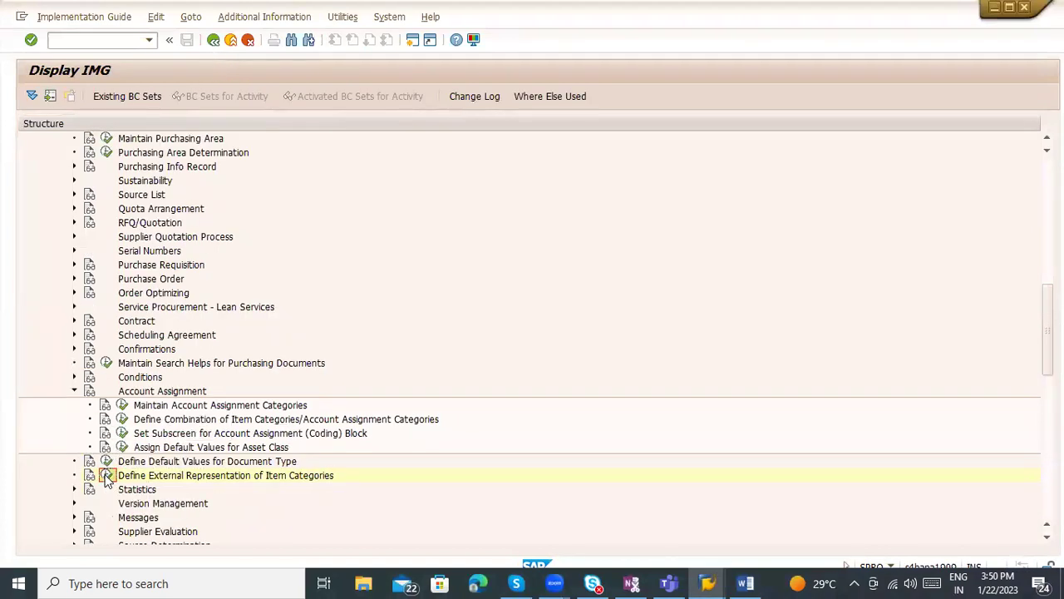
pyautogui.press('F3')
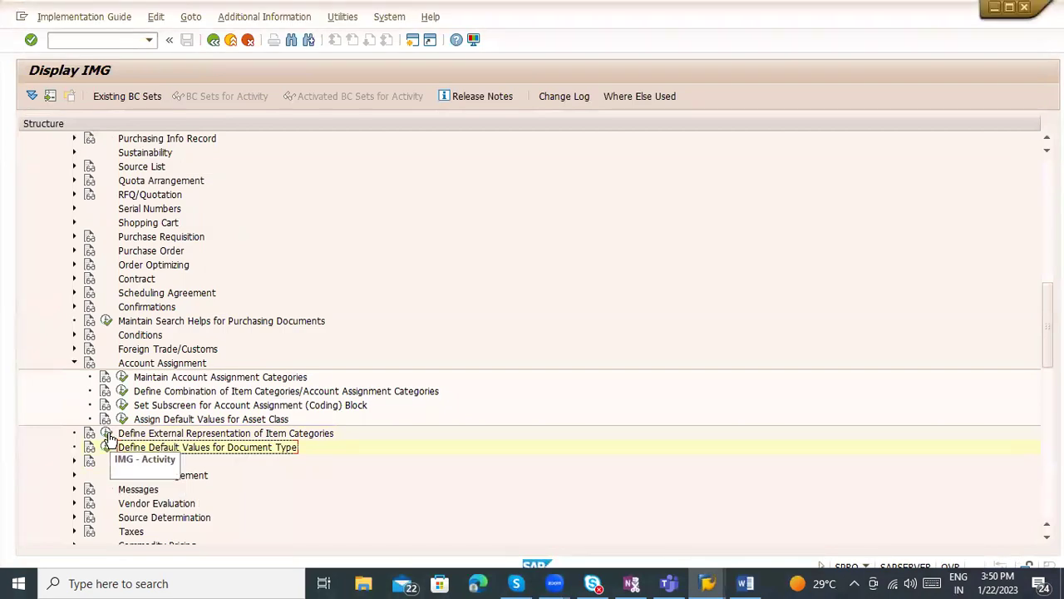
# Step: In ECC, clear the external code of the Standard item category, save the change, and return to the implementation guide
pyautogui.click(106, 433)
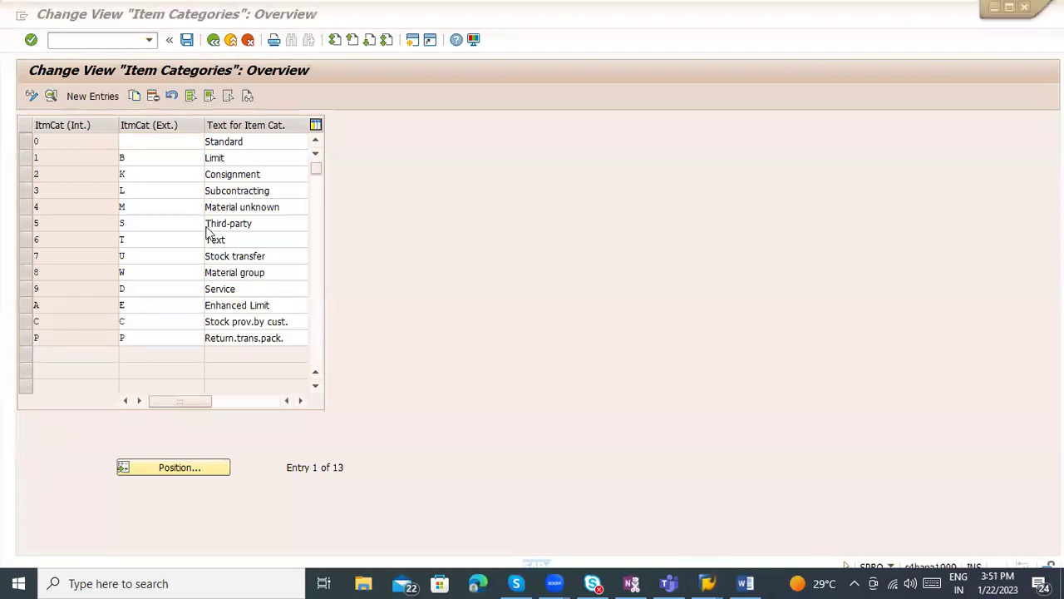
pyautogui.write('A')
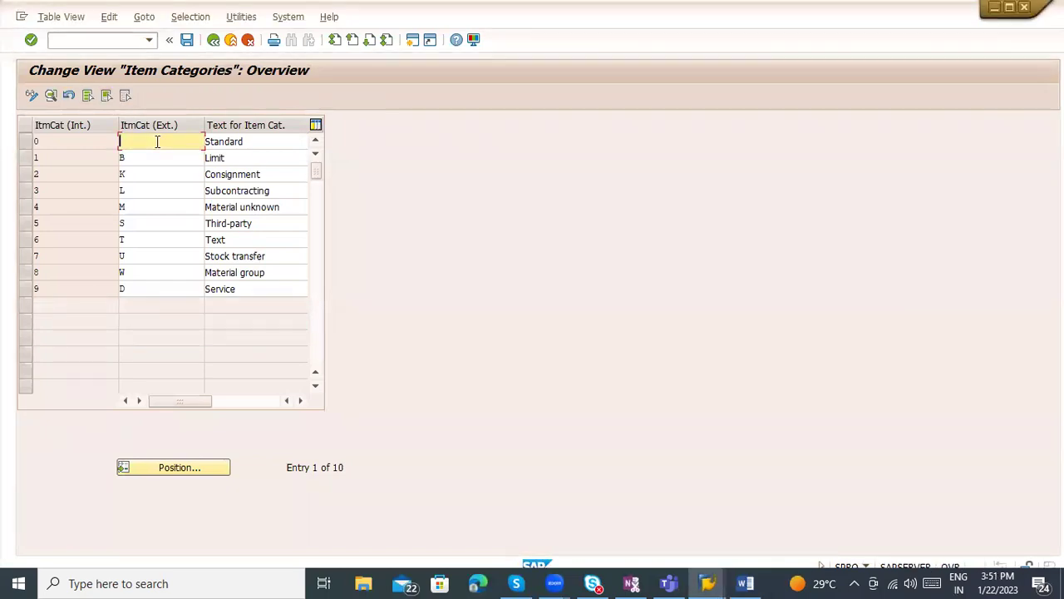
pyautogui.hotkey('ctrl', 's')
pyautogui.press('Return')
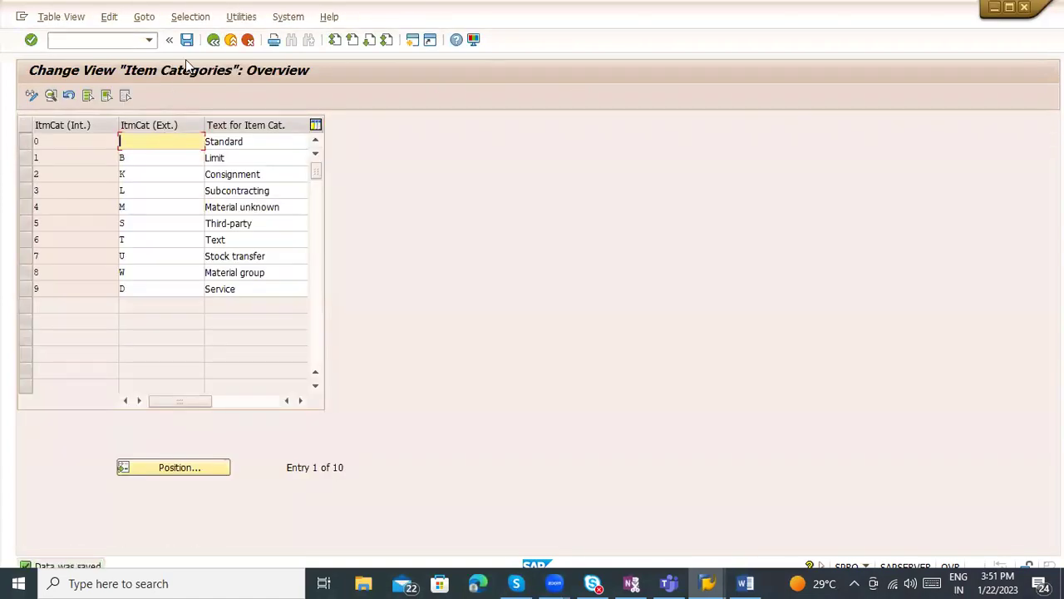
pyautogui.click(213, 39)
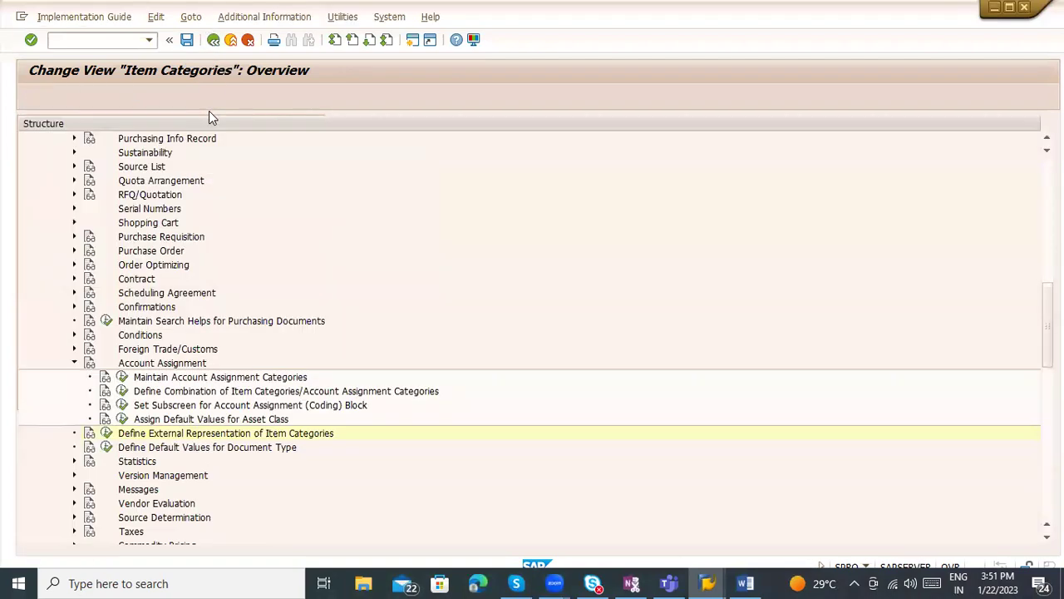
# Step: In ECC's combination activity, try to copy the item category A rows from Asset to Direct Return, using a blank item category for Asset
pyautogui.click(122, 391)
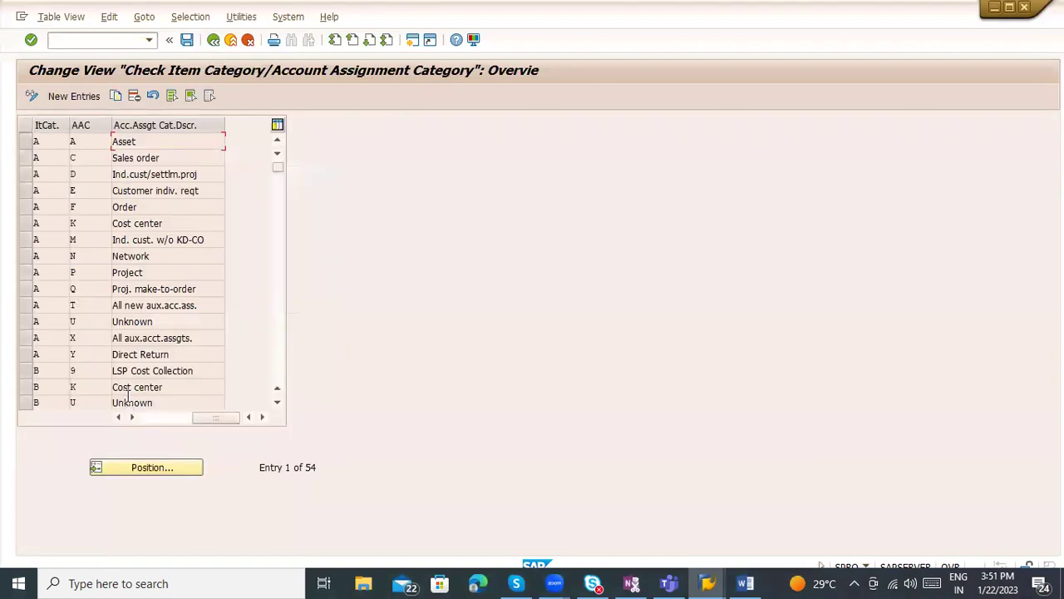
pyautogui.moveTo(26, 143); pyautogui.dragTo(24, 355)
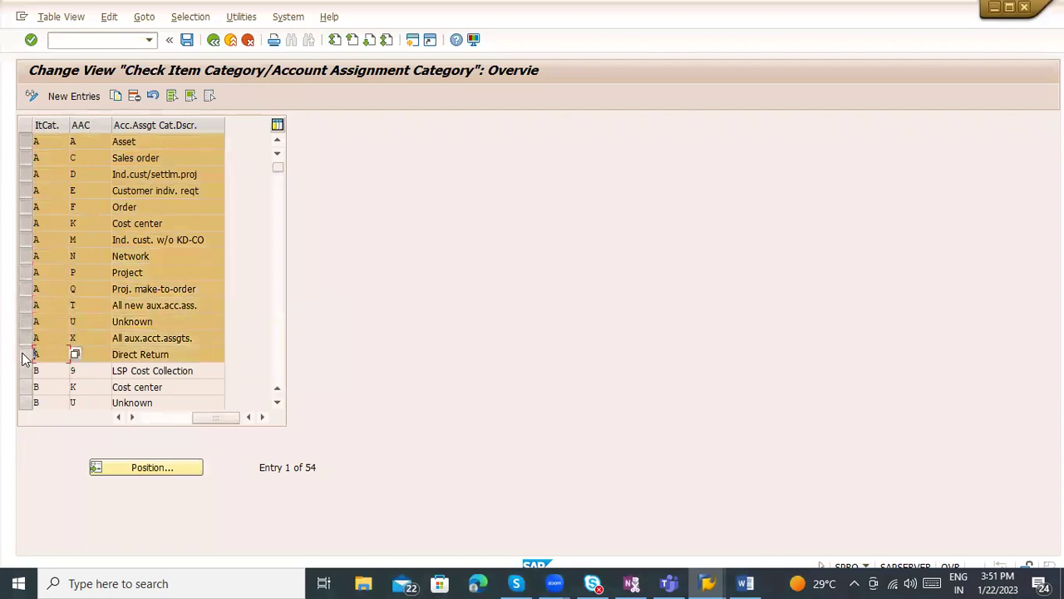
pyautogui.click(117, 97)
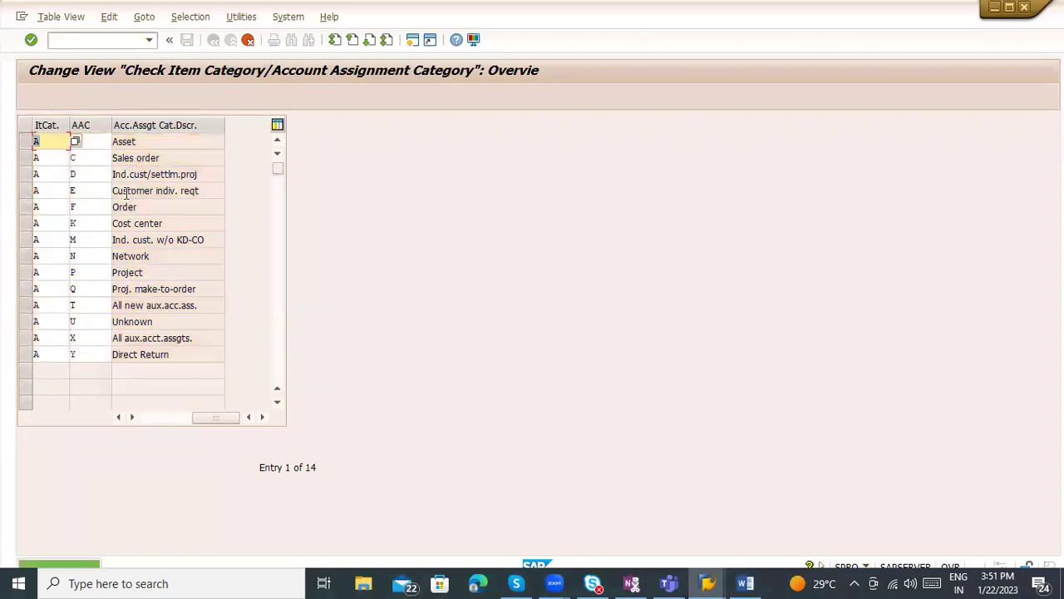
pyautogui.press('Return')
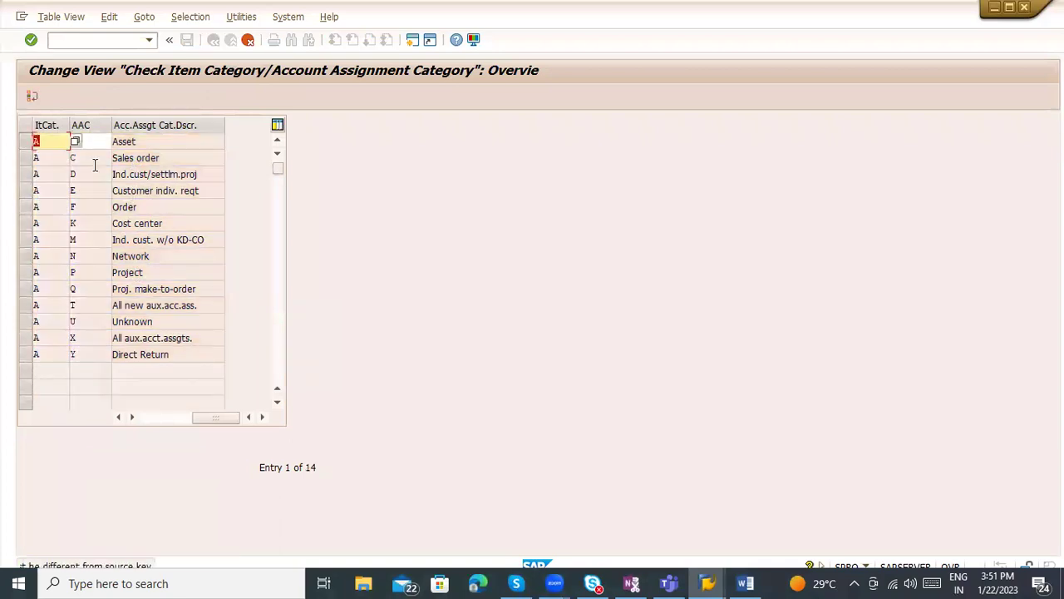
pyautogui.press('Delete')
pyautogui.press('Return')
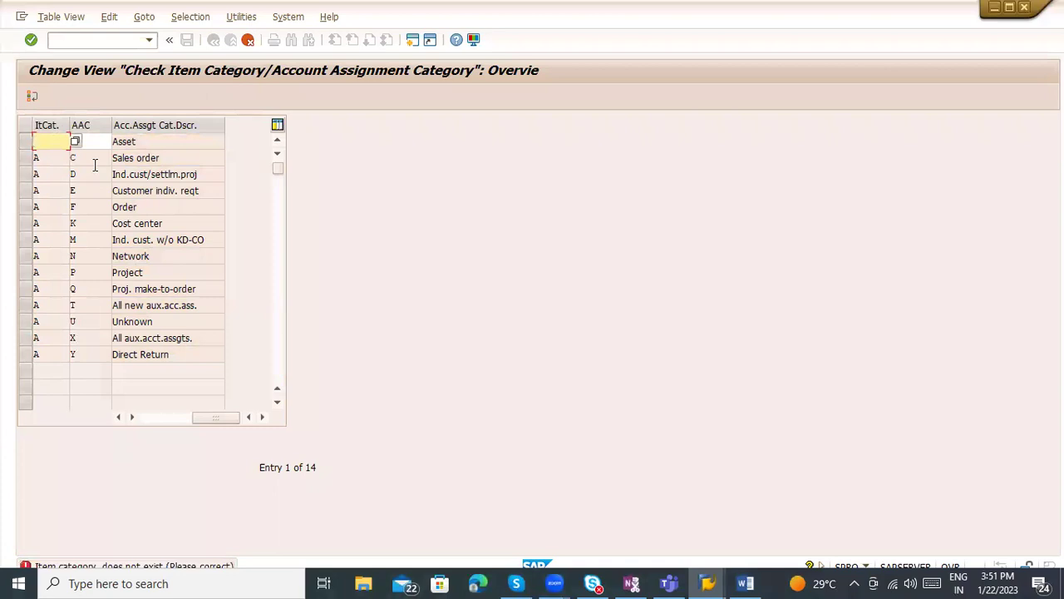
# Step: Display the allowed item category values for the copied Asset row, close the list, and cancel the copy
pyautogui.click(75, 141)
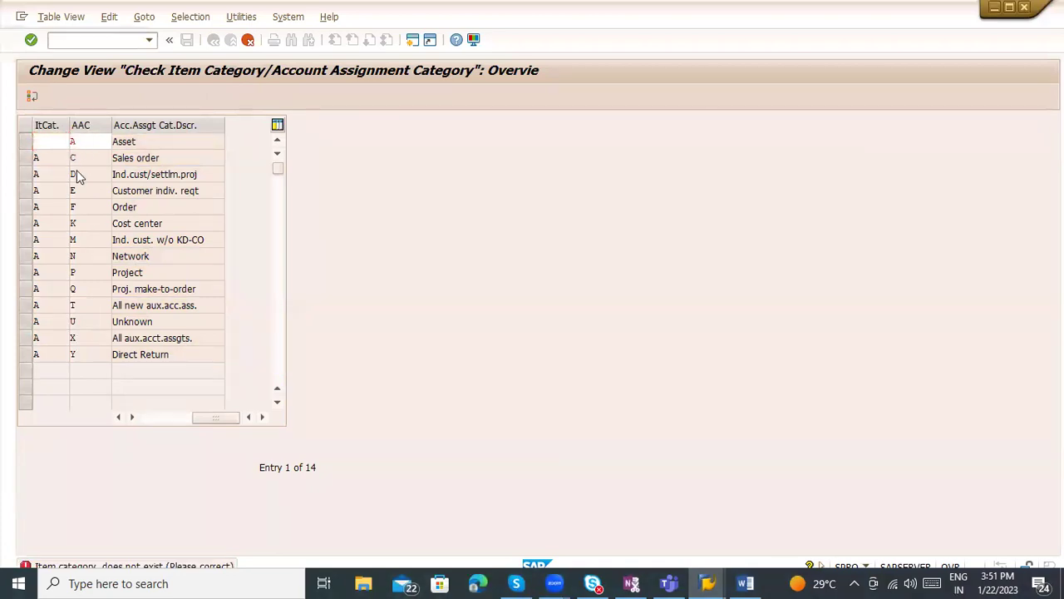
pyautogui.press('F4')
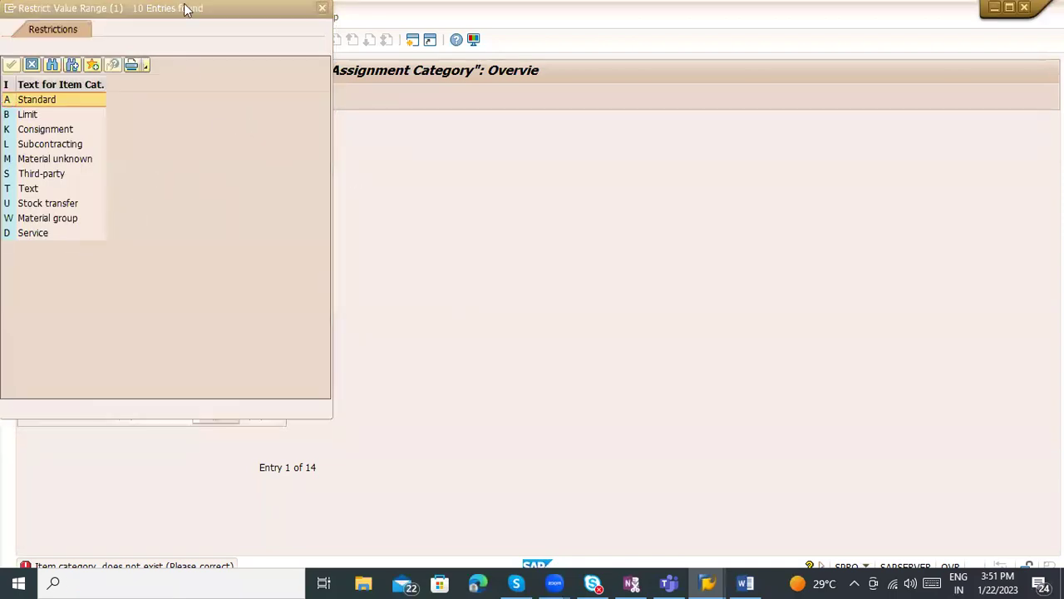
pyautogui.press('Escape')
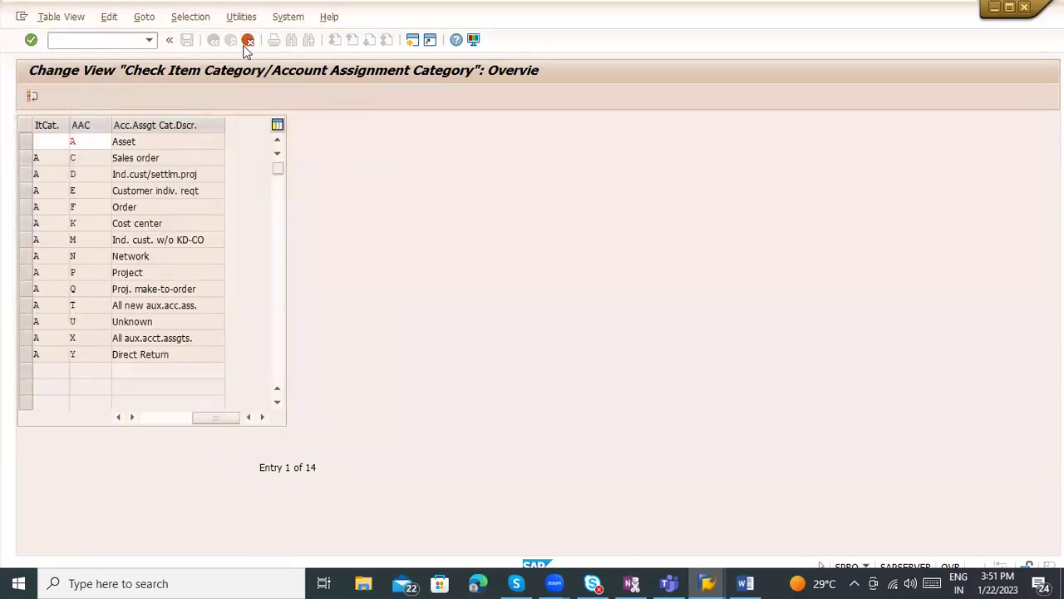
pyautogui.click(205, 290)
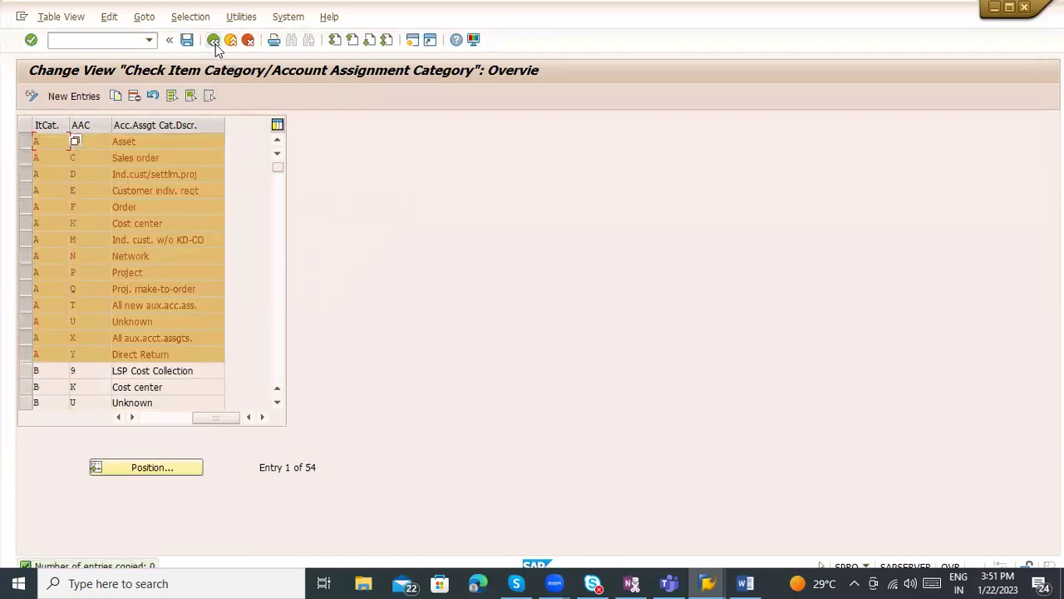
# Step: Open the Define External Representation of Item Categories activity and save it with the external category of Standard blank
pyautogui.click(213, 41)
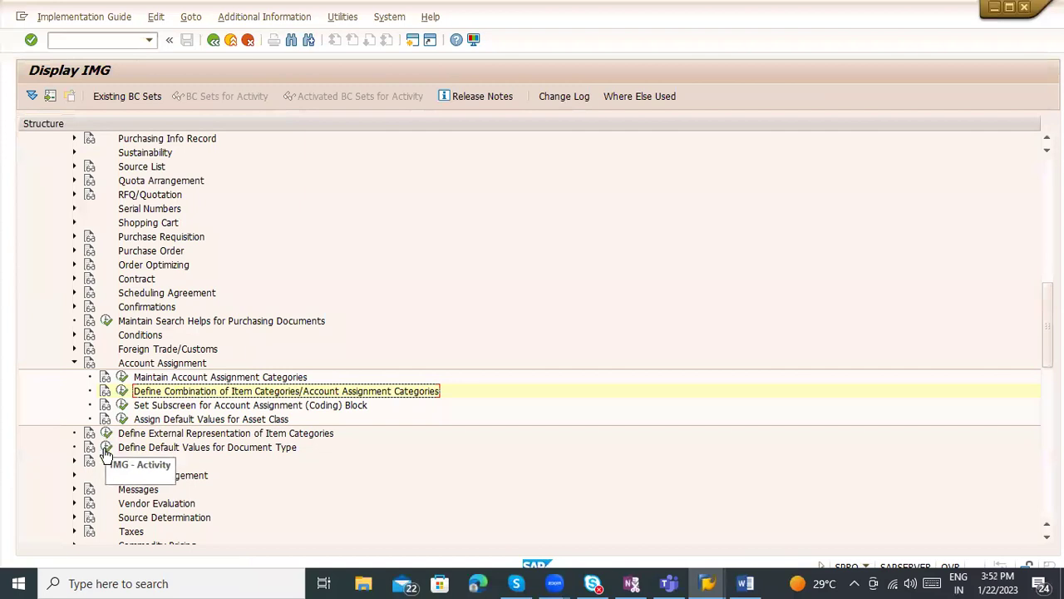
pyautogui.click(107, 434)
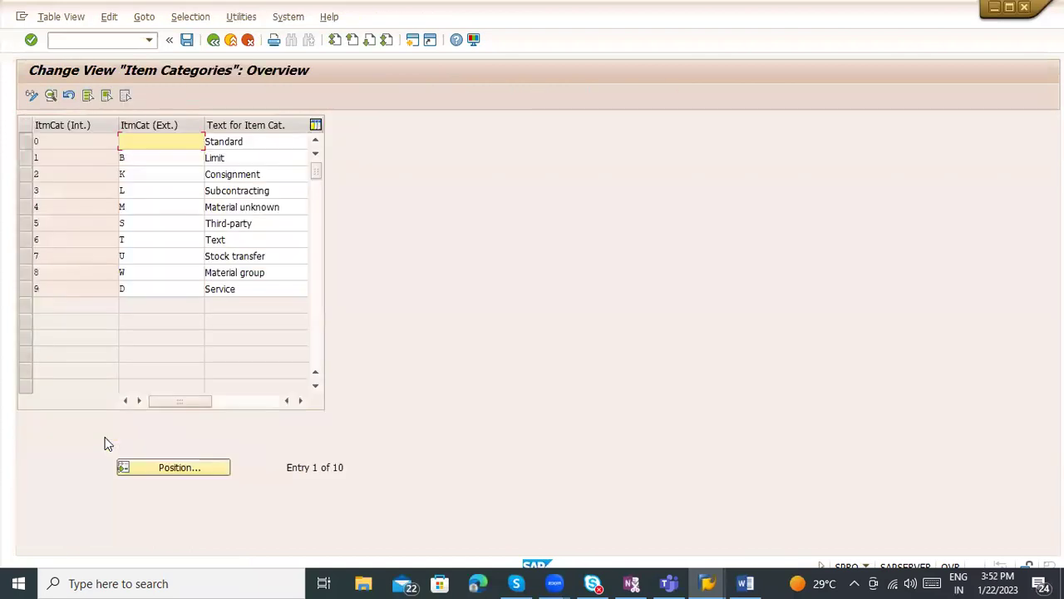
pyautogui.hotkey('ctrl', 's')
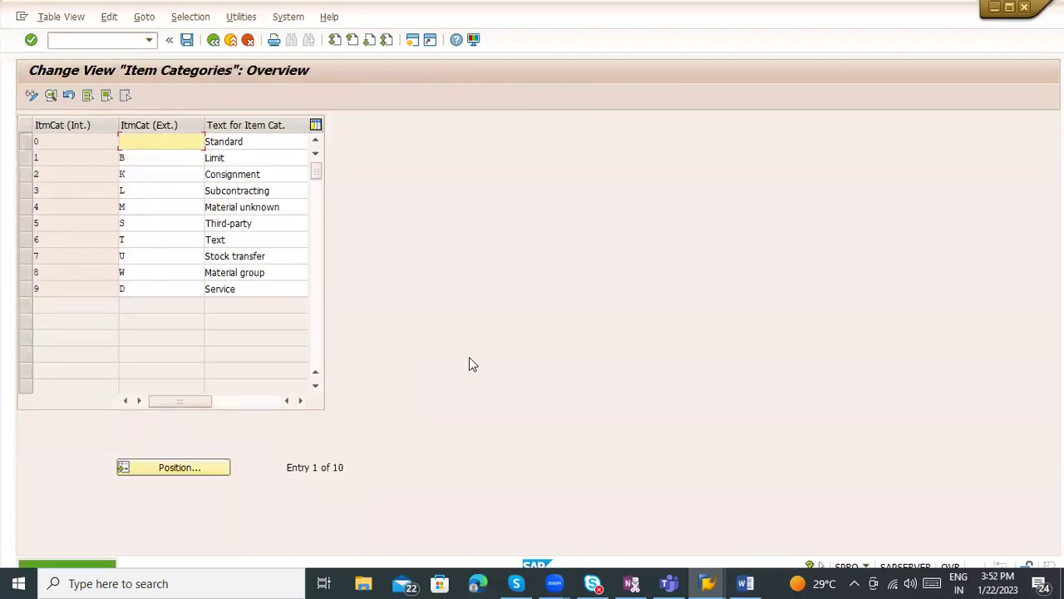
# Step: Inspect the attributes of the Standard item category and return to the item categories overview
pyautogui.doubleClick(191, 145)
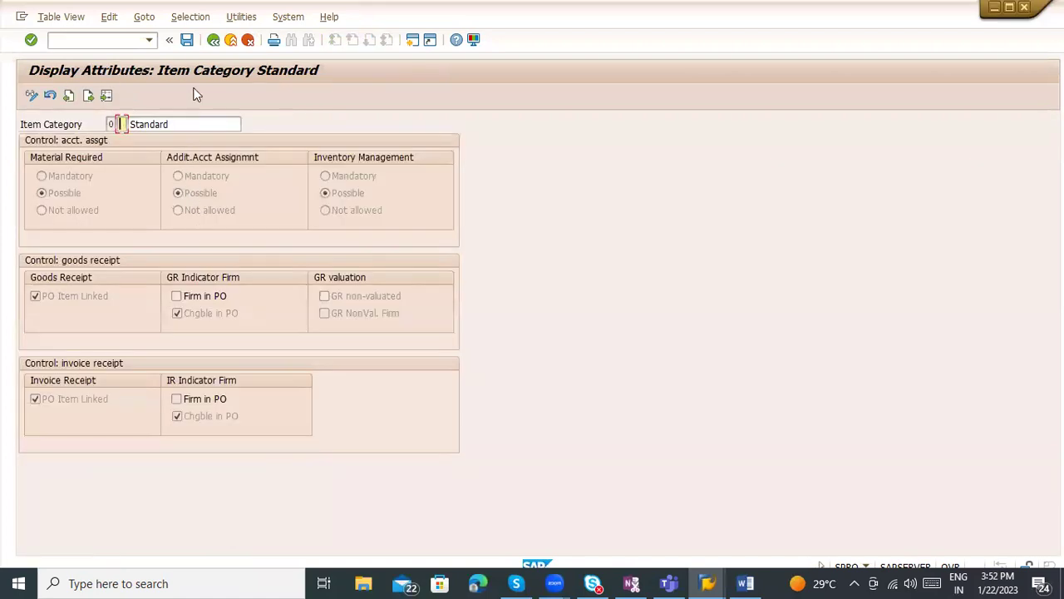
pyautogui.click(213, 40)
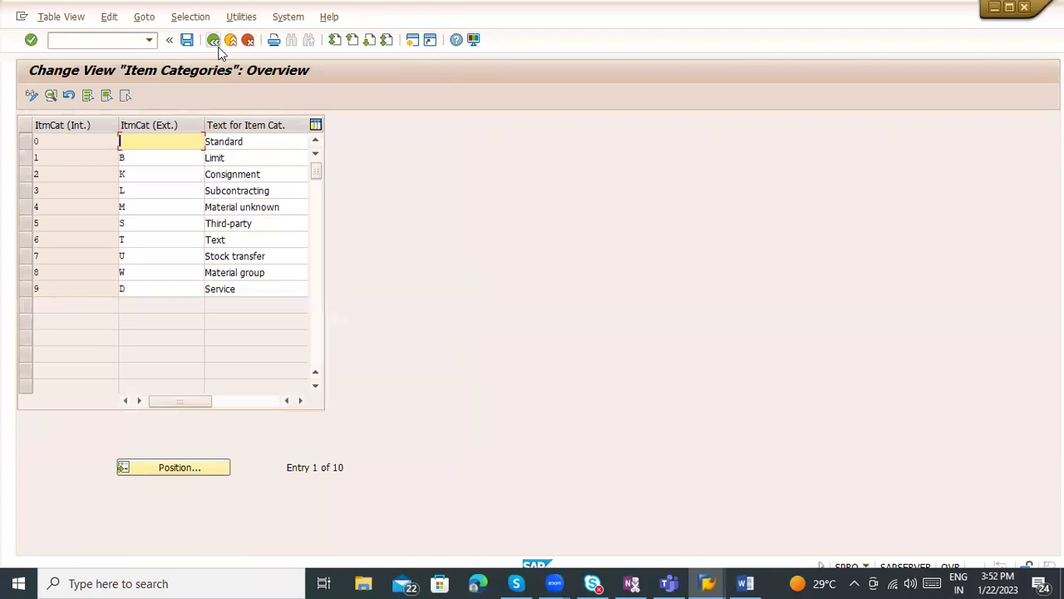
pyautogui.click(60, 18)
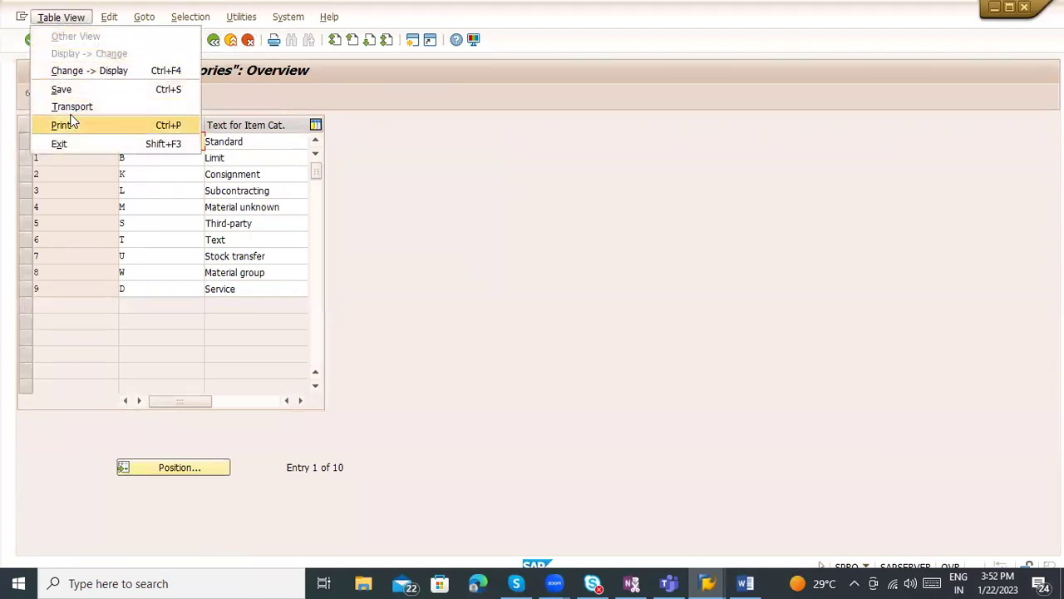
pyautogui.click(180, 190)
# Step: Show the technical information of the external item category field and copy its table name V_T163Y
pyautogui.click(165, 140)
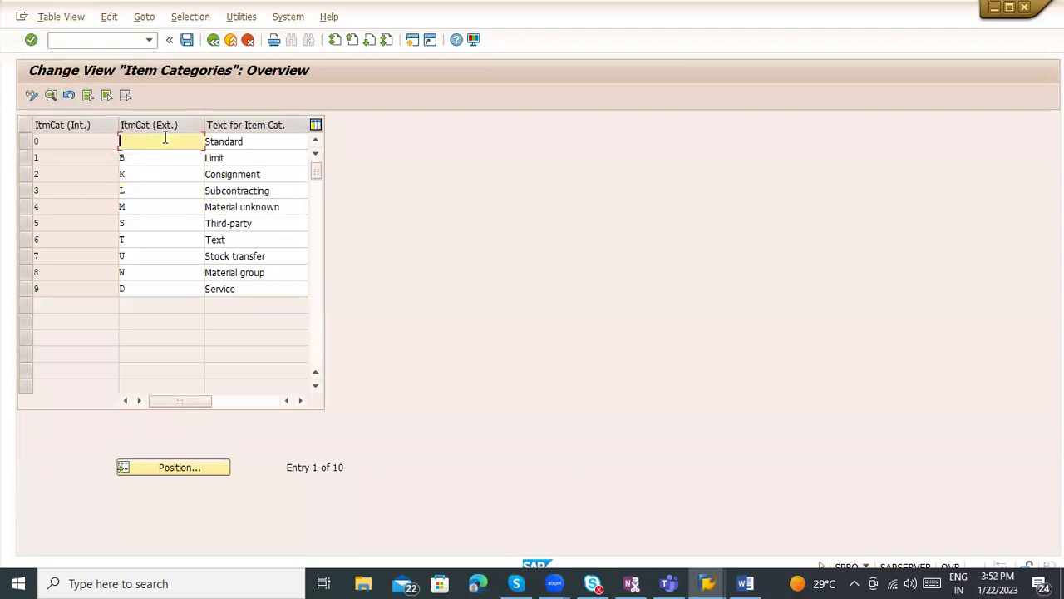
pyautogui.press('F1')
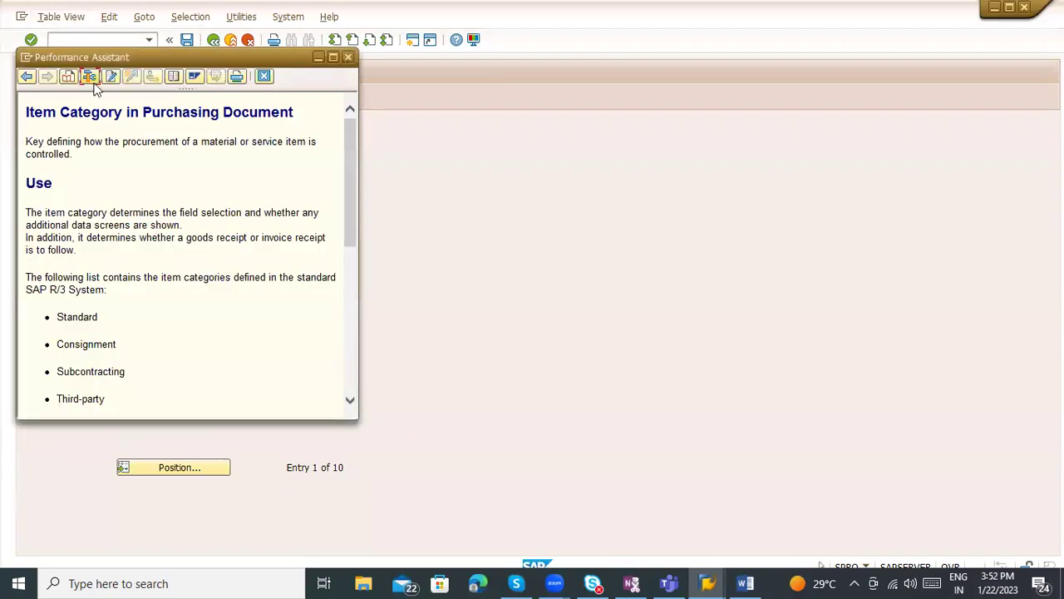
pyautogui.click(96, 75)
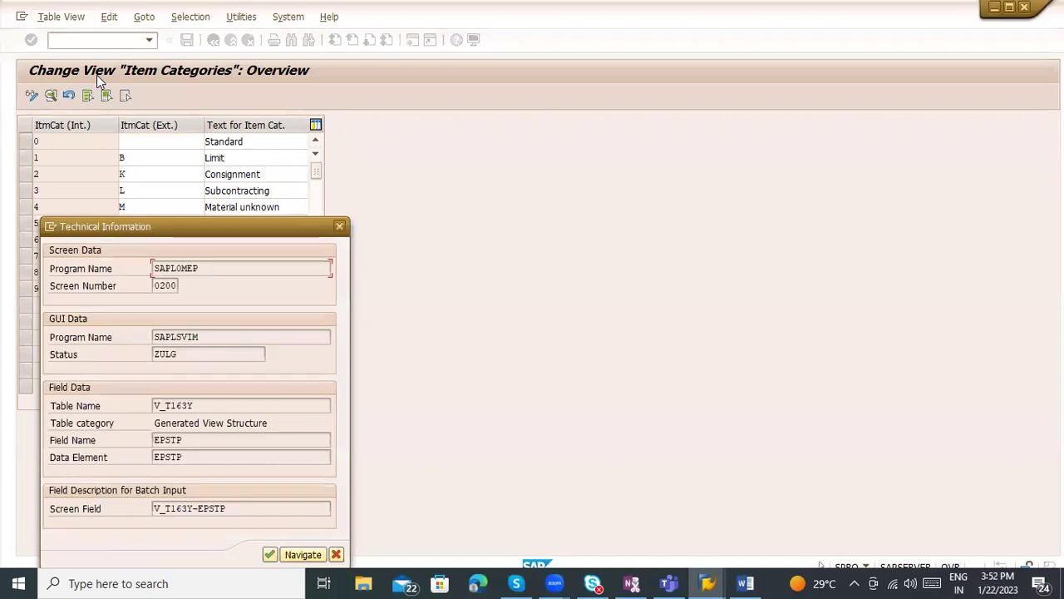
pyautogui.doubleClick(172, 403)
pyautogui.hotkey('ctrl', 'c')
# Step: Start transaction se16n in a new session and load table T163Y
pyautogui.click(52, 228)
pyautogui.click(74, 284)
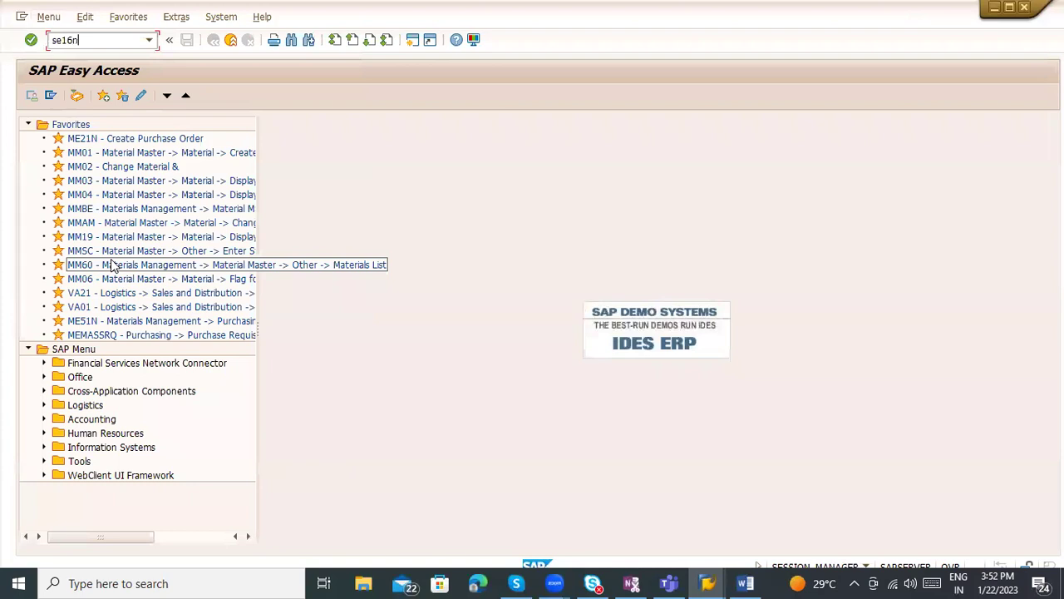
pyautogui.write('se16n')
pyautogui.press('Return')
pyautogui.write('T163Y')
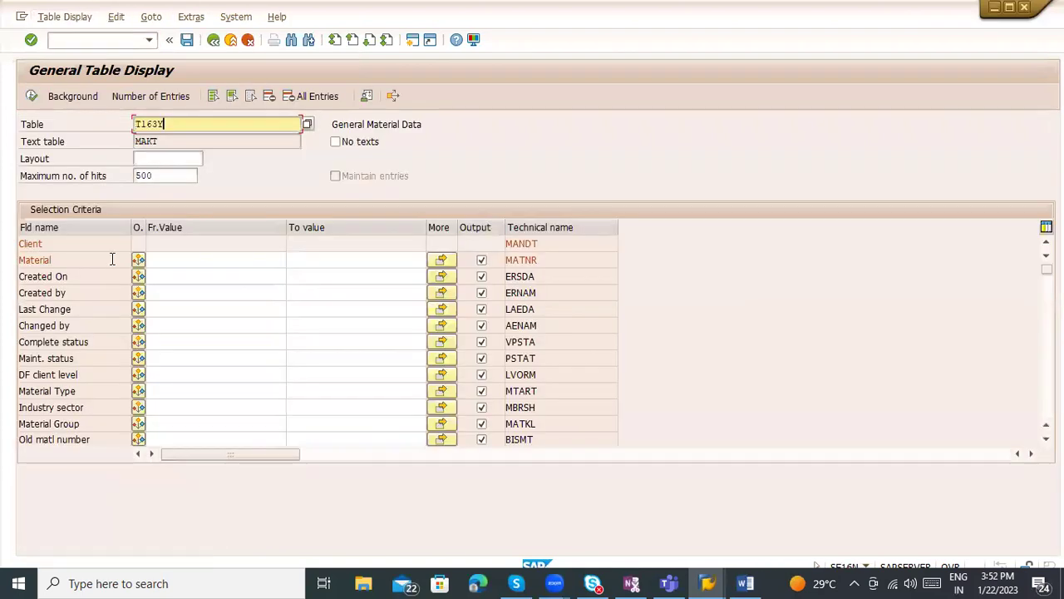
pyautogui.press('Return')
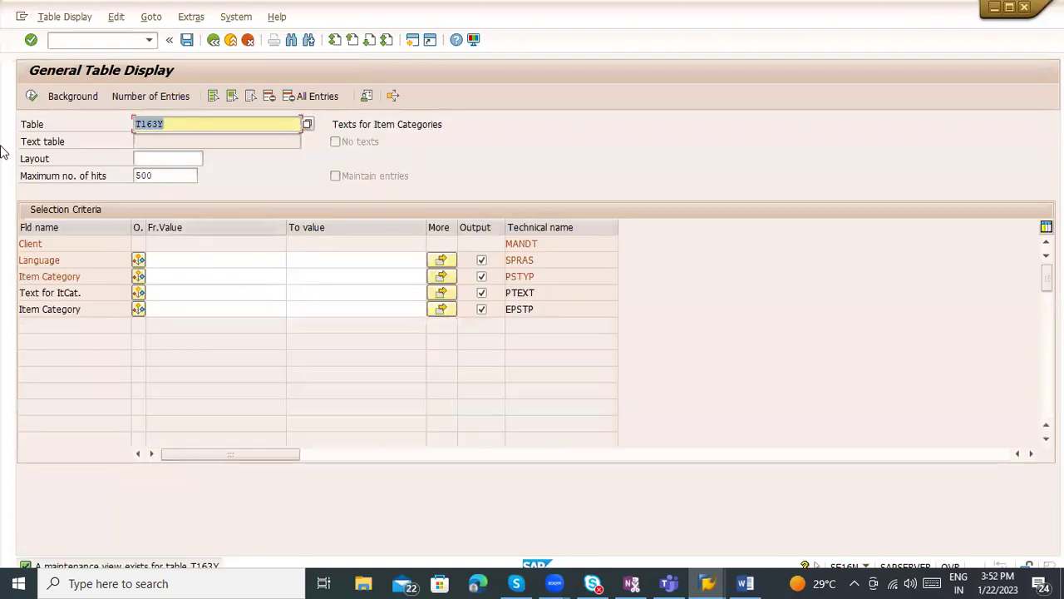
# Step: Display the entries of table T163Y, review the item category texts by language, and return to the selection screen
pyautogui.click(31, 96)
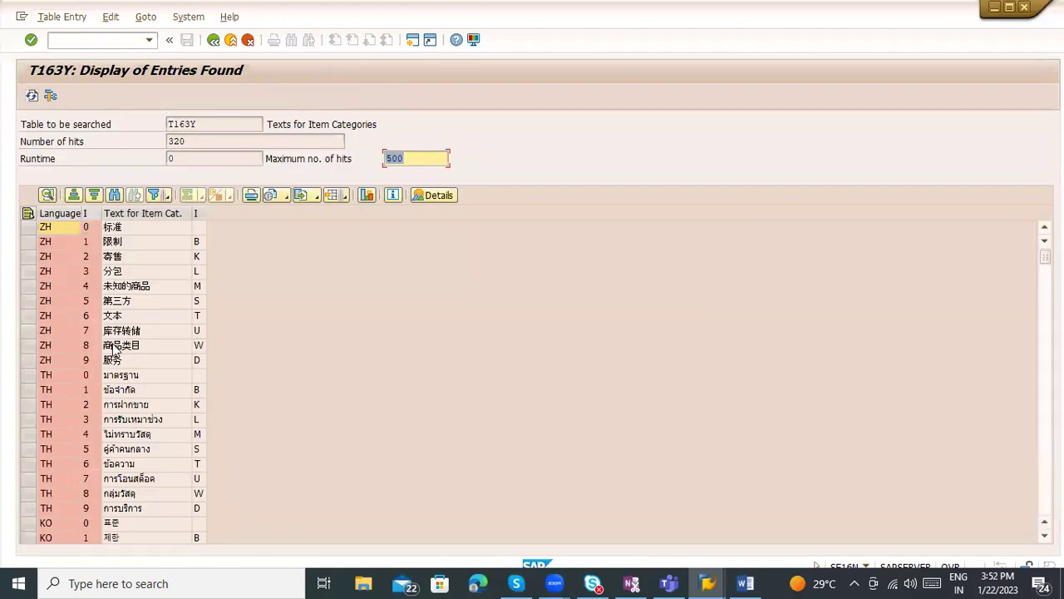
pyautogui.click(201, 379)
pyautogui.scroll(-15, 203, 420)
pyautogui.scroll(-14, 204, 427)
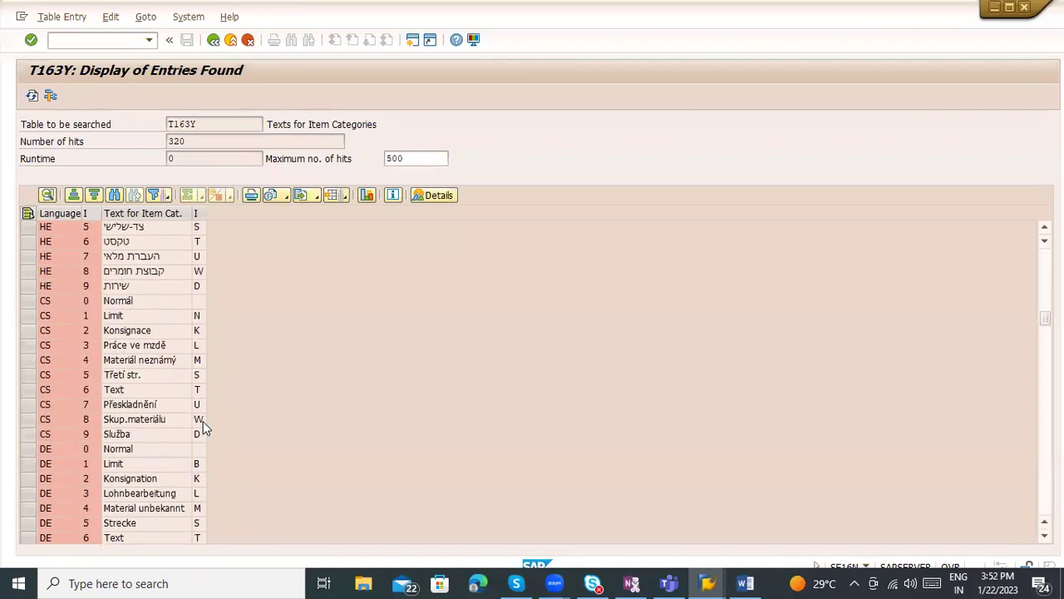
pyautogui.click(202, 330)
pyautogui.click(216, 41)
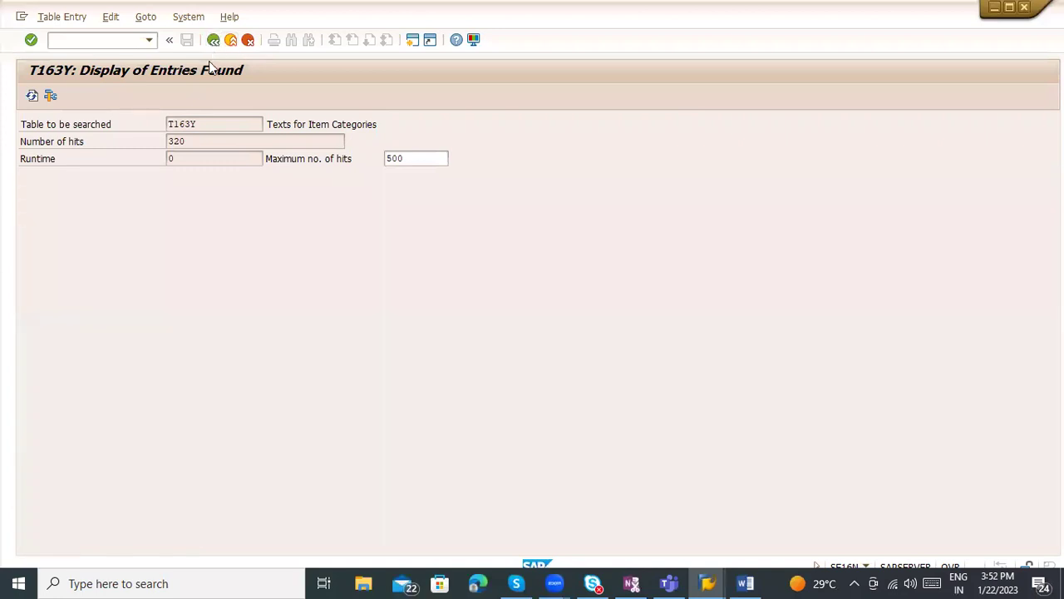
# Step: Change the table to T163, display its item category entries, and return to the selection screen
pyautogui.doubleClick(209, 124)
pyautogui.click(209, 124)
pyautogui.press('BackSpace')
pyautogui.press('Return')
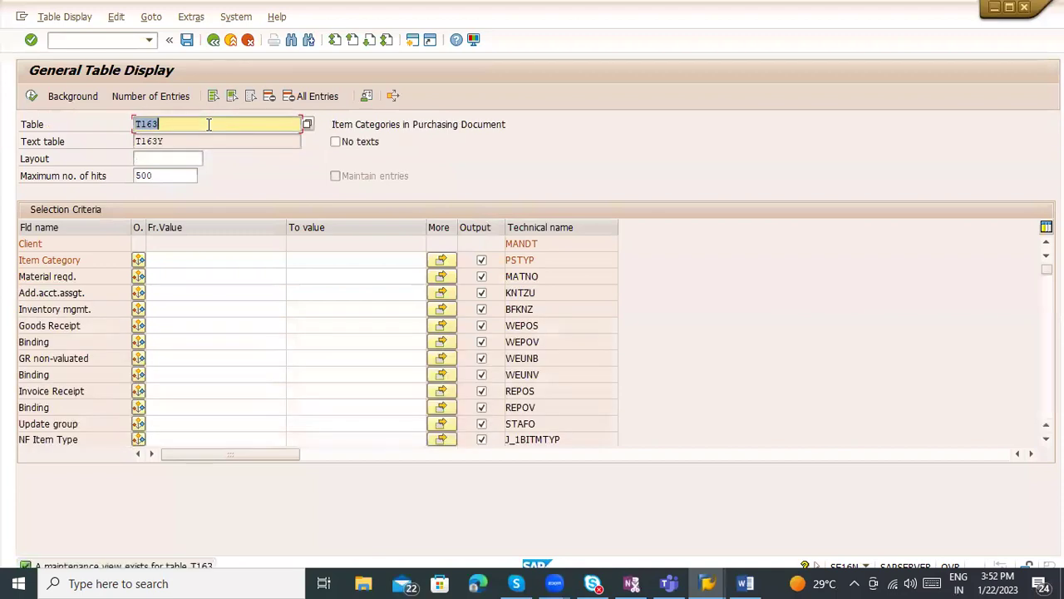
pyautogui.click(30, 96)
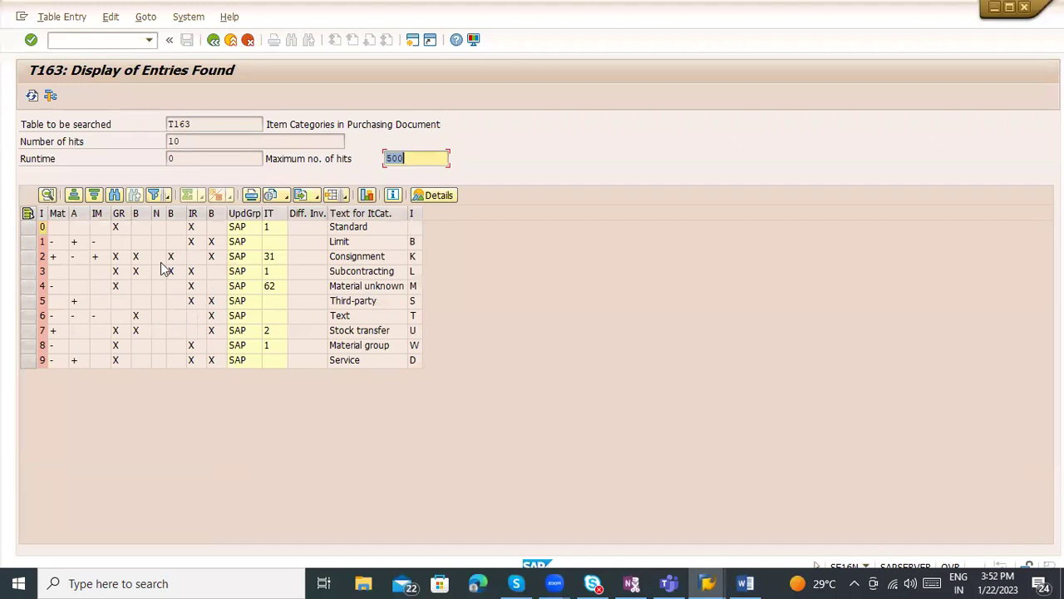
pyautogui.click(212, 41)
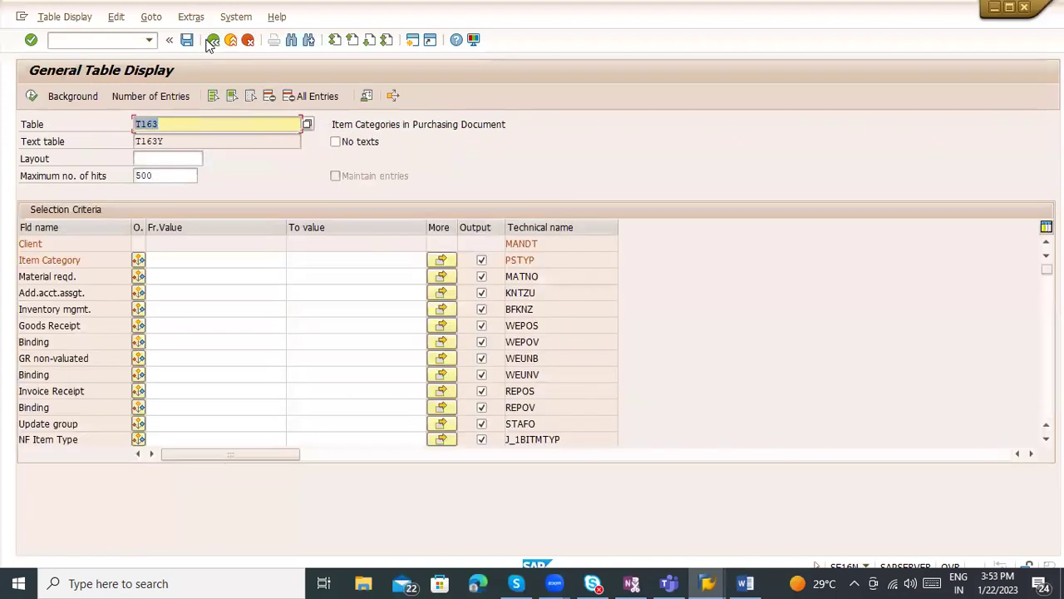
# Step: Switch back to the item categories session, dismiss the technical information, and return to the implementation guide
pyautogui.press('F1')
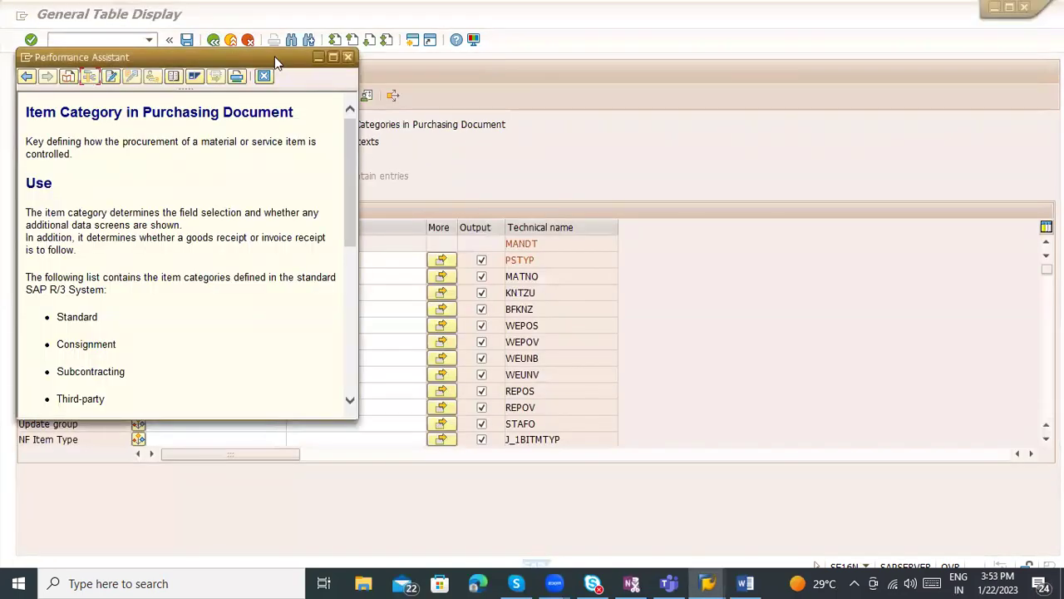
pyautogui.click(347, 57)
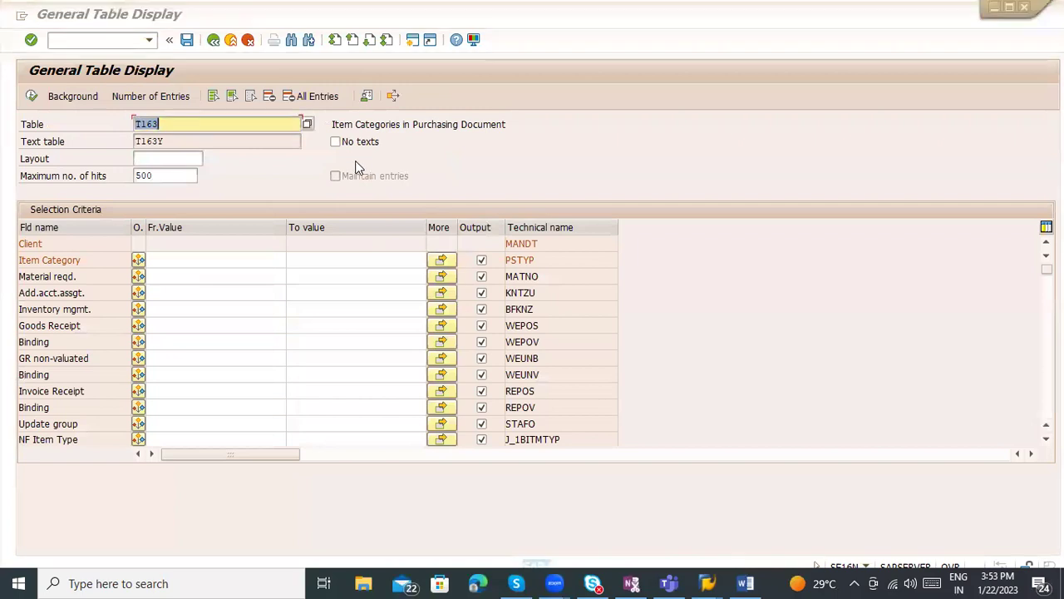
pyautogui.hotkey('alt', 'Tab')
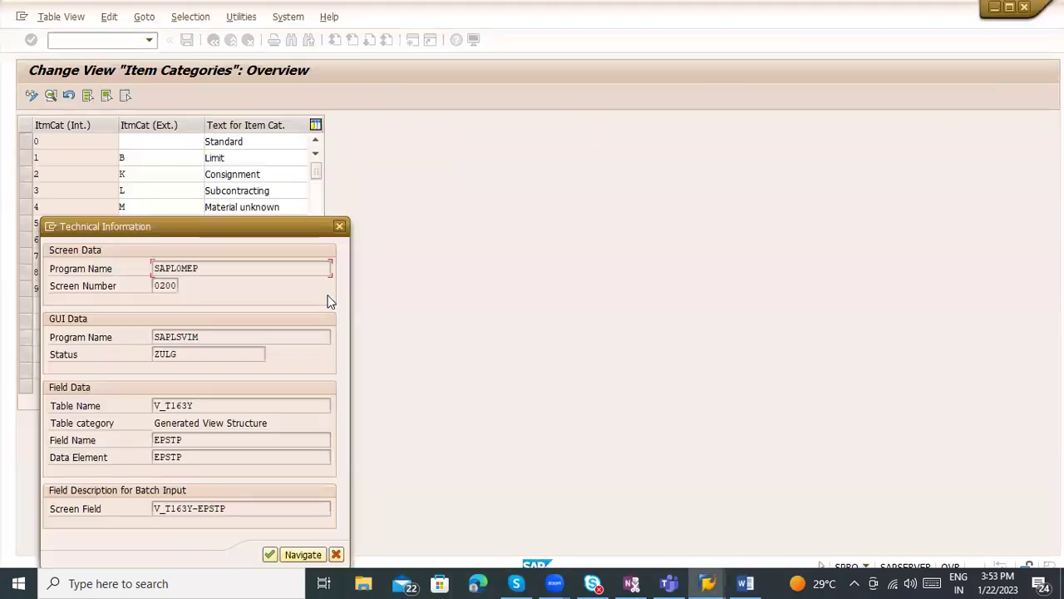
pyautogui.press('Escape')
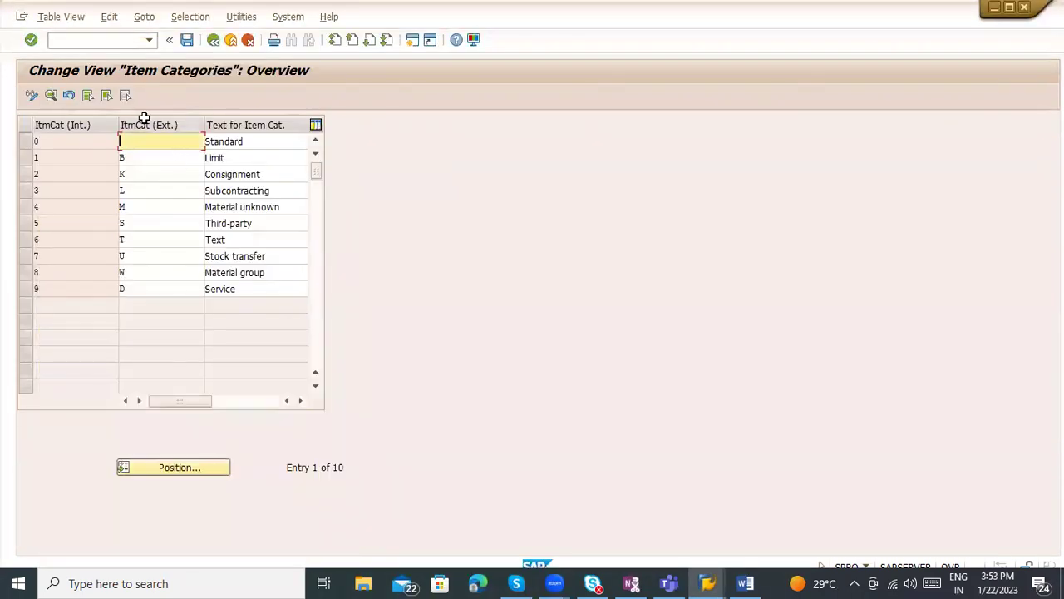
pyautogui.click(213, 41)
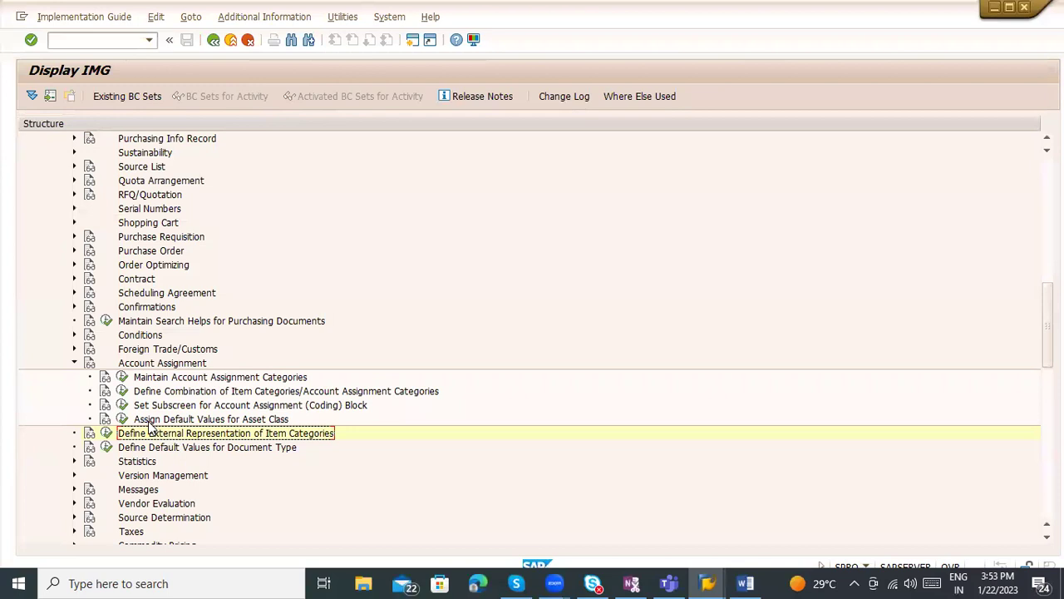
# Step: In Define Combination of Item Categories/Account Assignment Categories, try to add an entry with a blank item category and account assignment category A
pyautogui.click(223, 406)
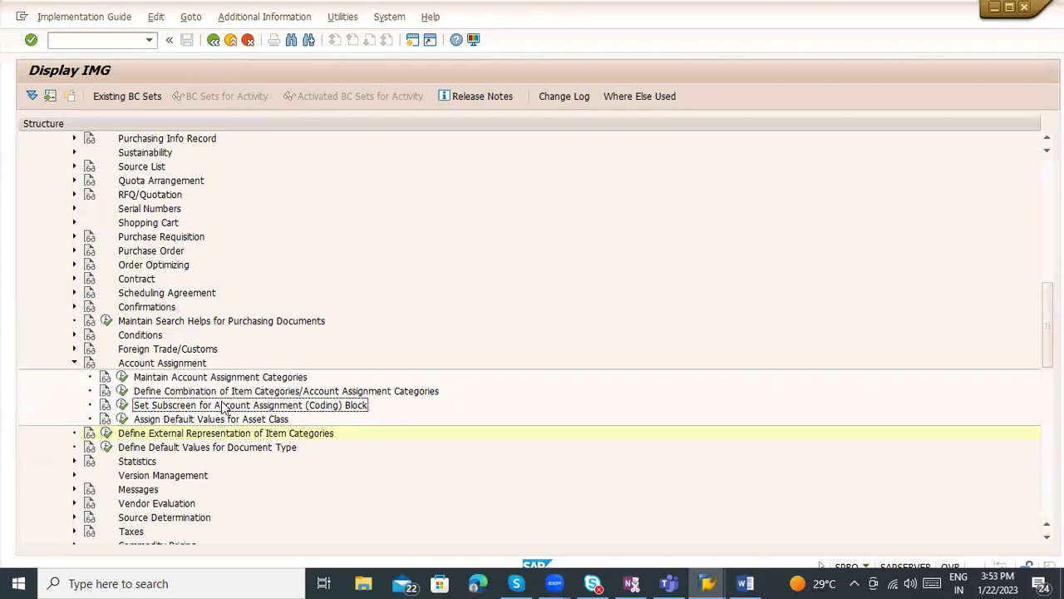
pyautogui.click(123, 391)
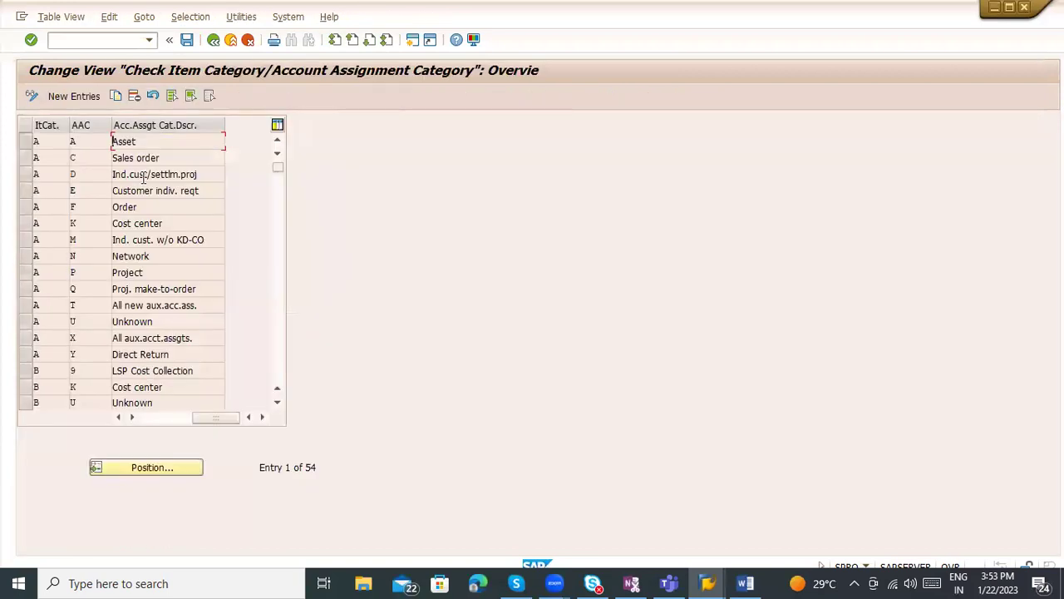
pyautogui.click(84, 142)
pyautogui.click(80, 95)
pyautogui.press('Tab')
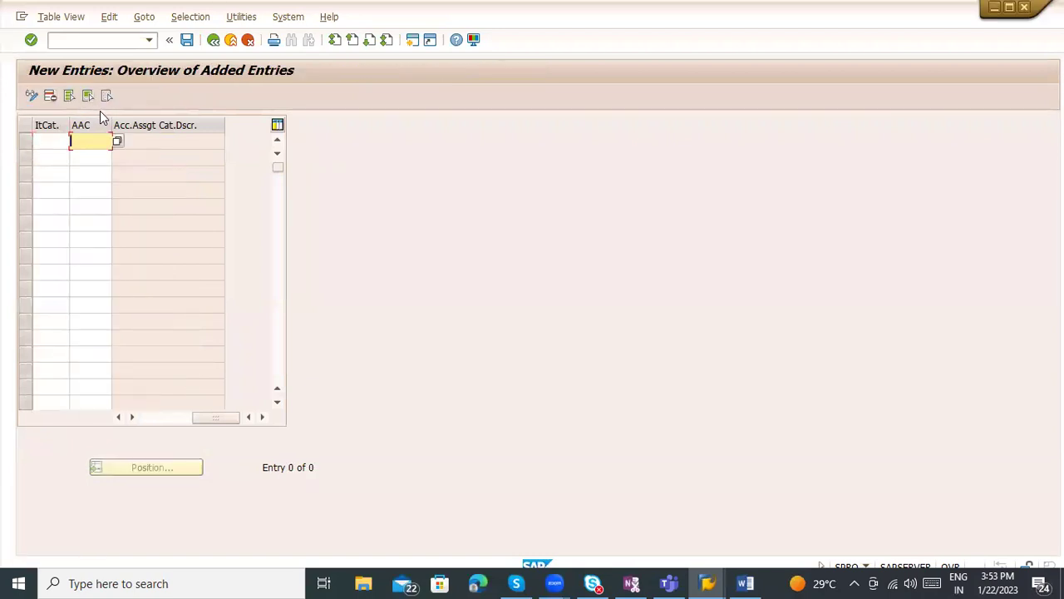
pyautogui.write('A')
pyautogui.press('Return')
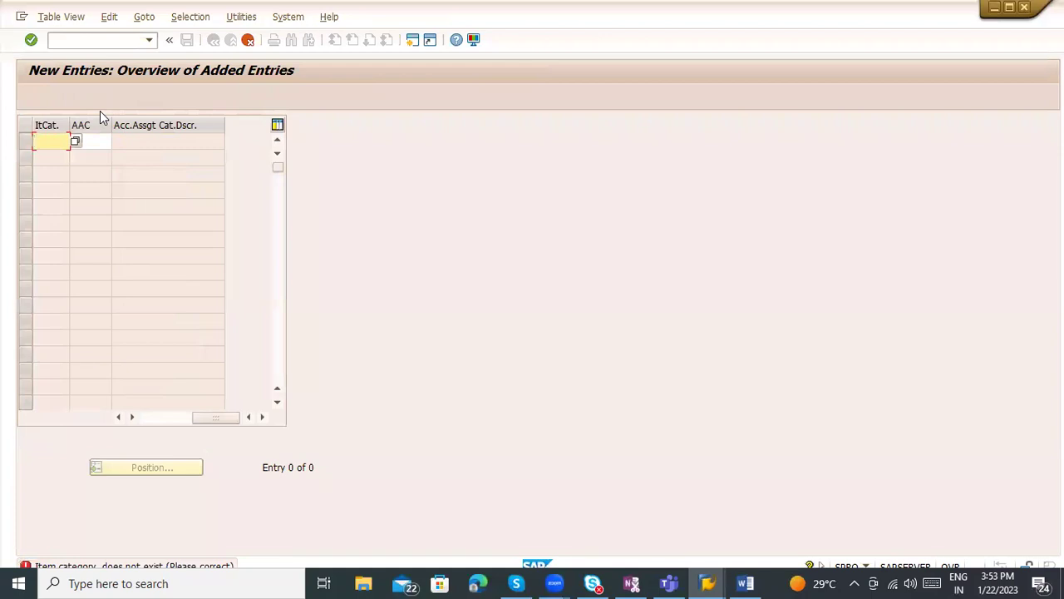
# Step: Look up the item categories for the new entry and try to enter A (Standard)
pyautogui.click(74, 144)
pyautogui.press('F4')
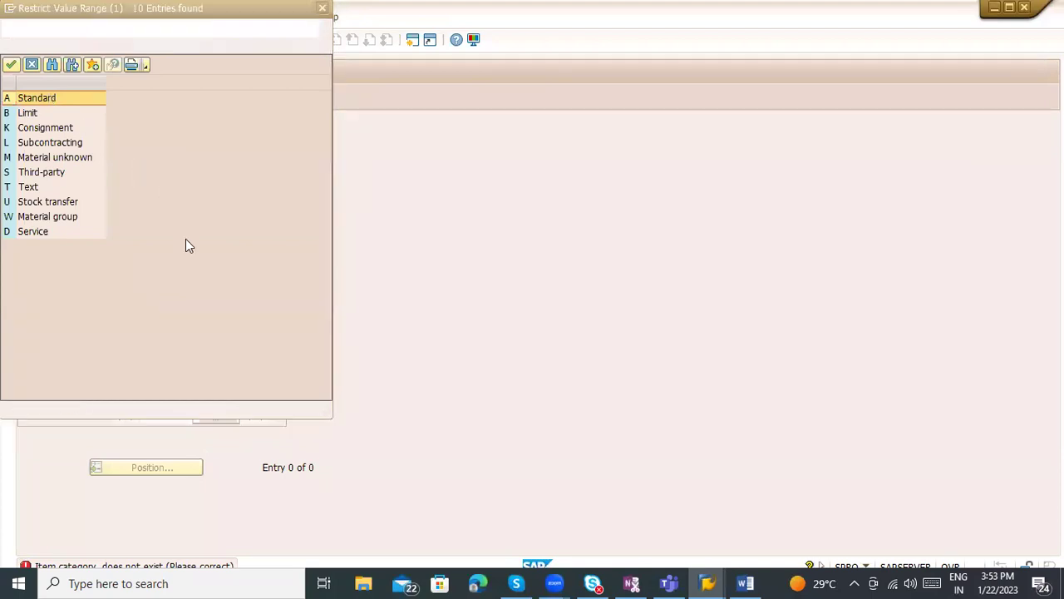
pyautogui.click(34, 104)
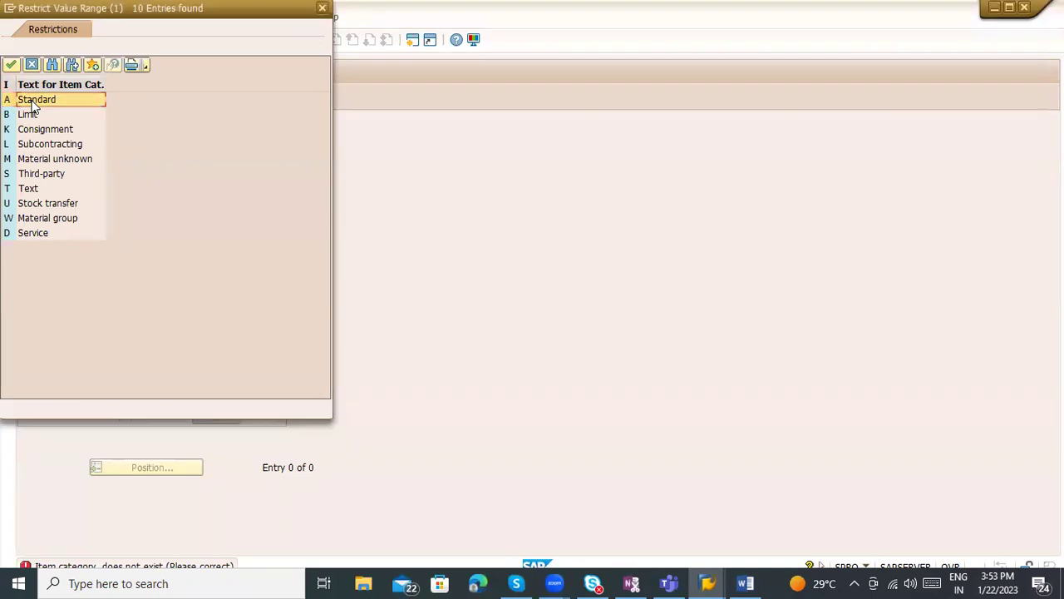
pyautogui.doubleClick(33, 105)
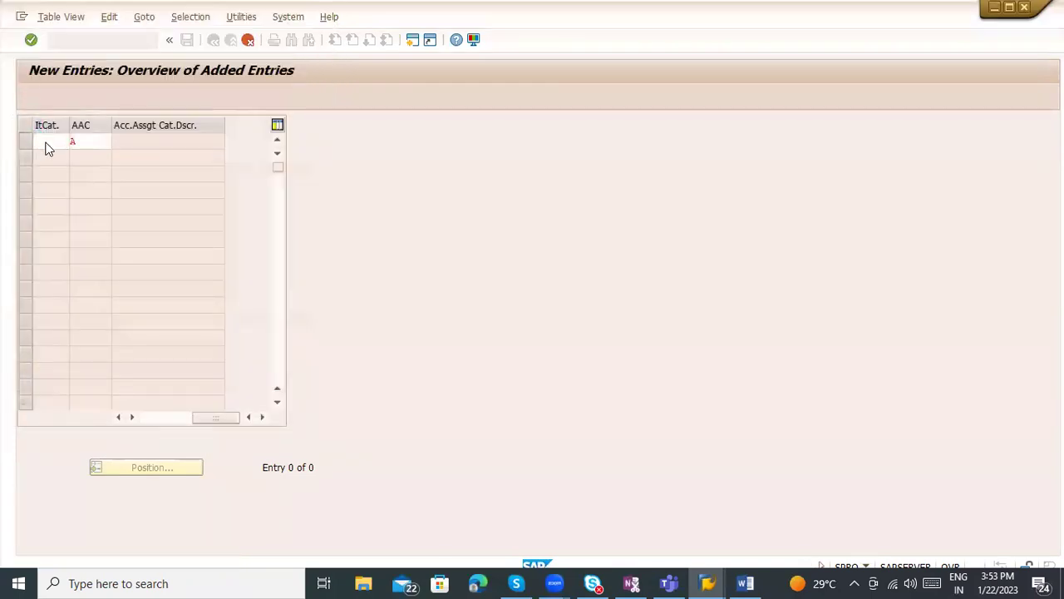
pyautogui.press('Return')
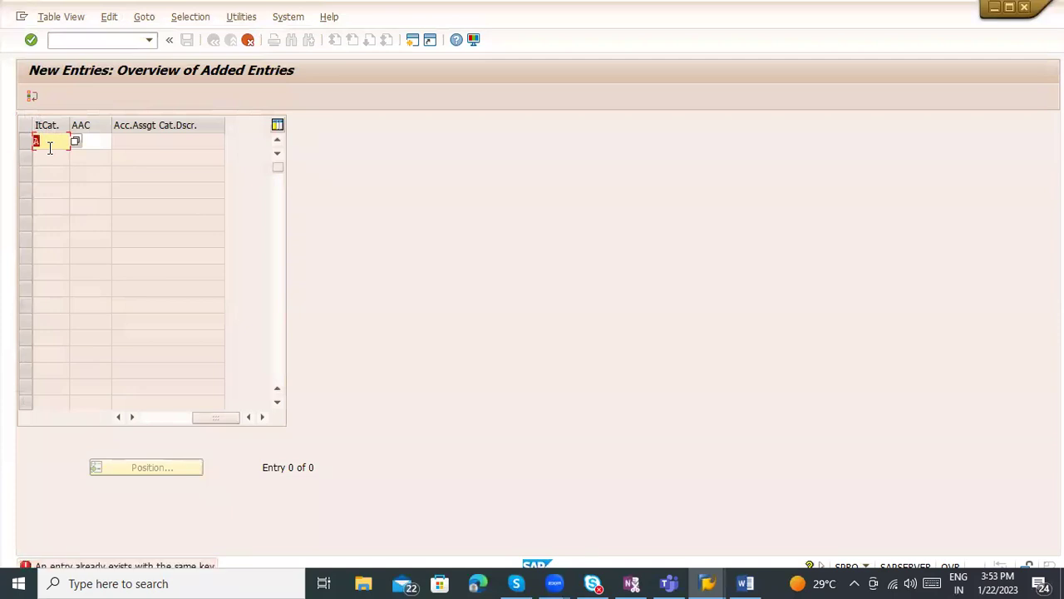
# Step: Clear the item category and cancel the new entry, discarding the changes
pyautogui.press('BackSpace')
pyautogui.click(248, 41)
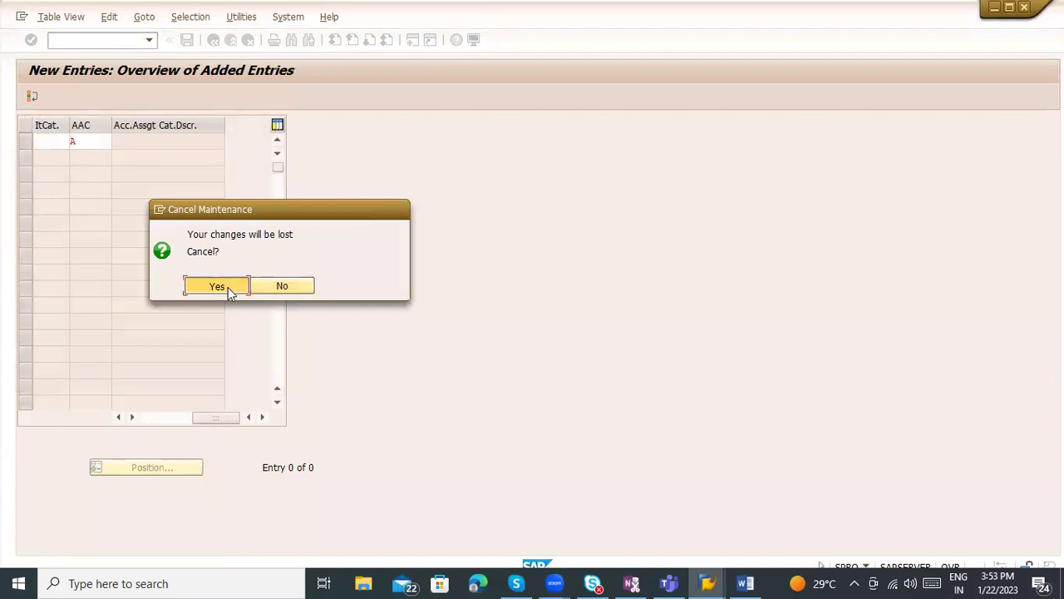
pyautogui.click(218, 286)
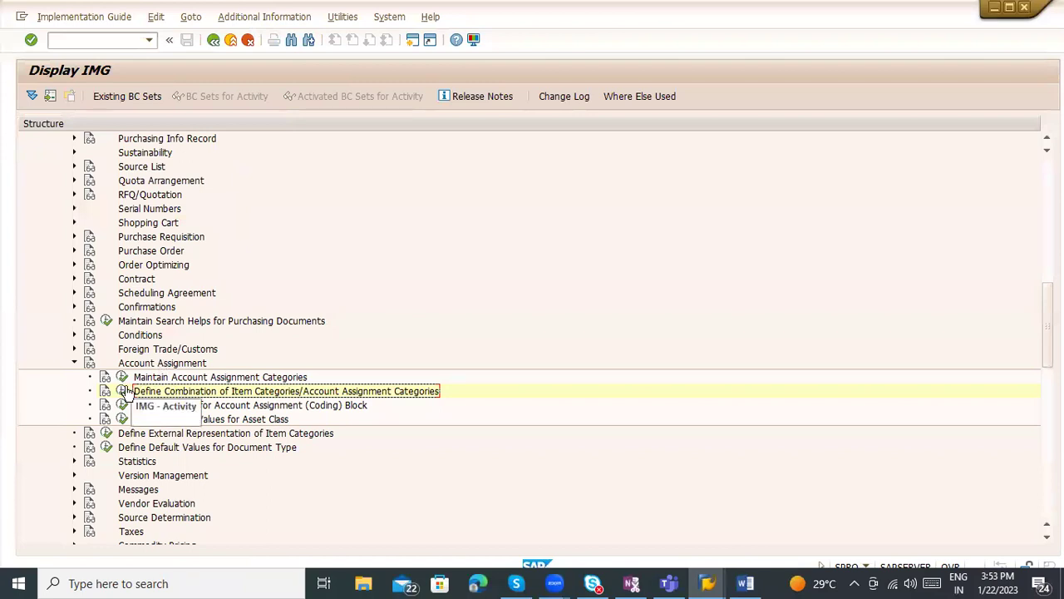
# Step: In Define External Representation of Item Categories, set the external item category of internal category 0 (Standard) to A and save
pyautogui.click(109, 434)
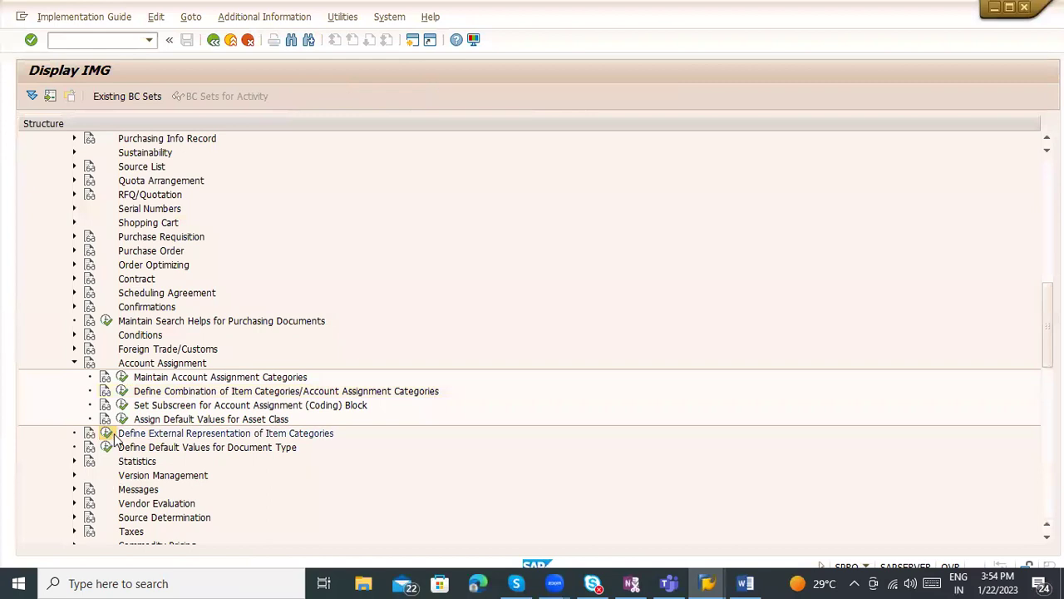
pyautogui.write('A')
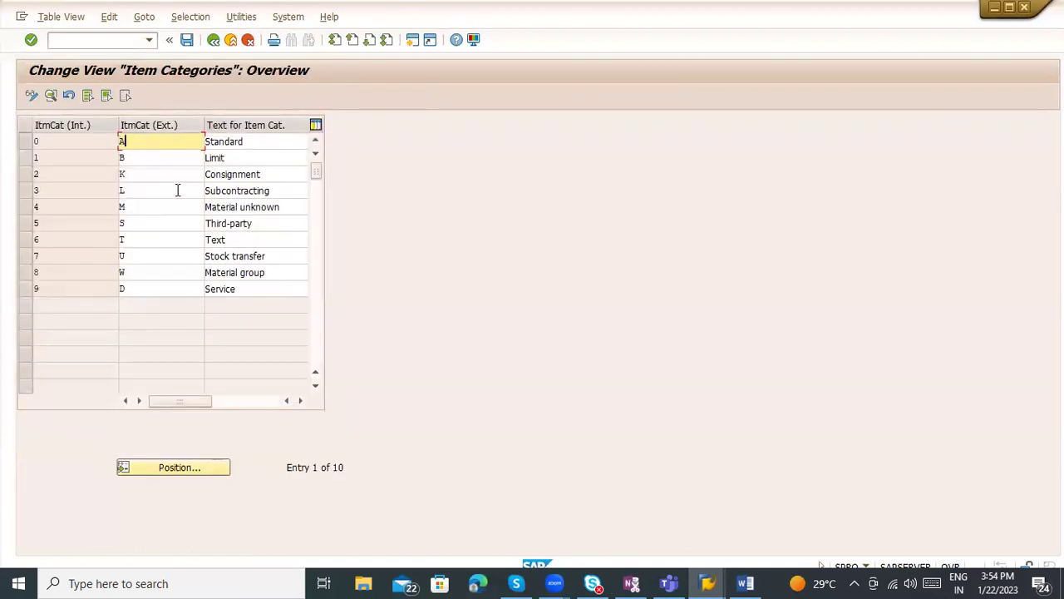
pyautogui.hotkey('ctrl', 's')
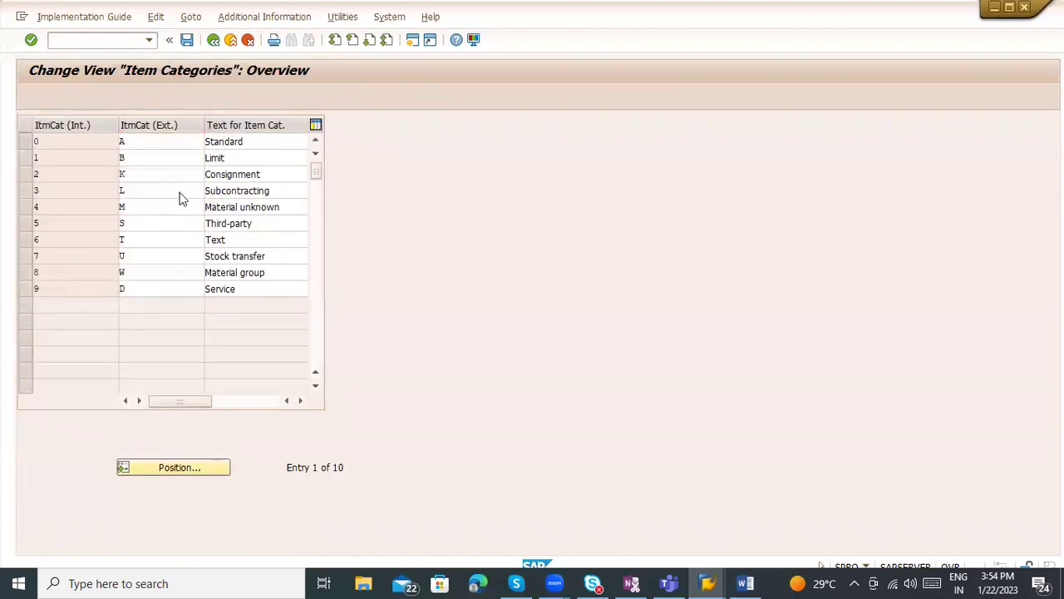
pyautogui.press('Return')
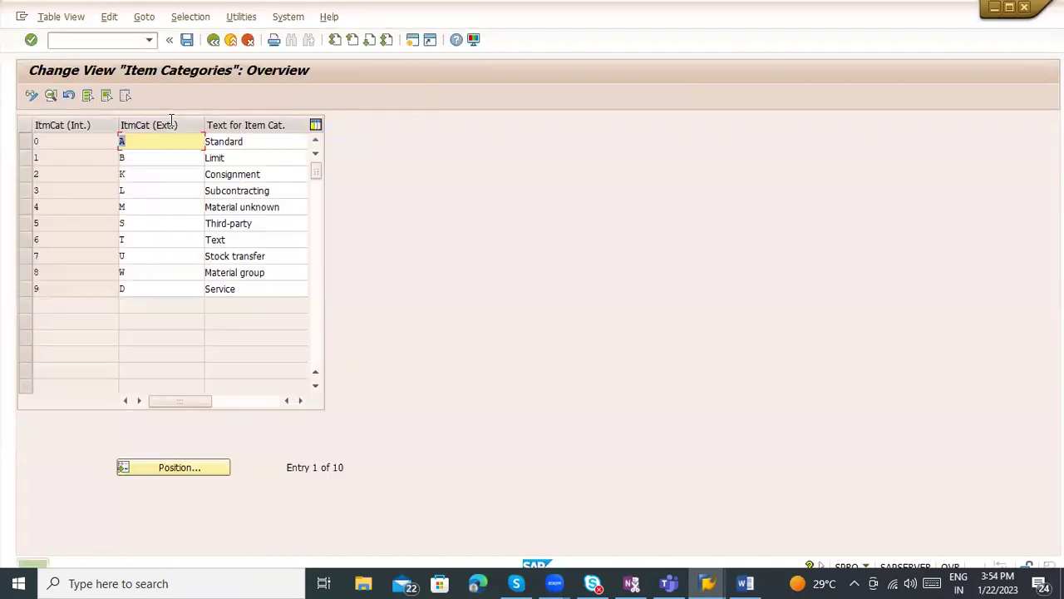
# Step: Leave the item categories view and the implementation guide, and start transaction ME51N to create a purchase requisition
pyautogui.click(214, 42)
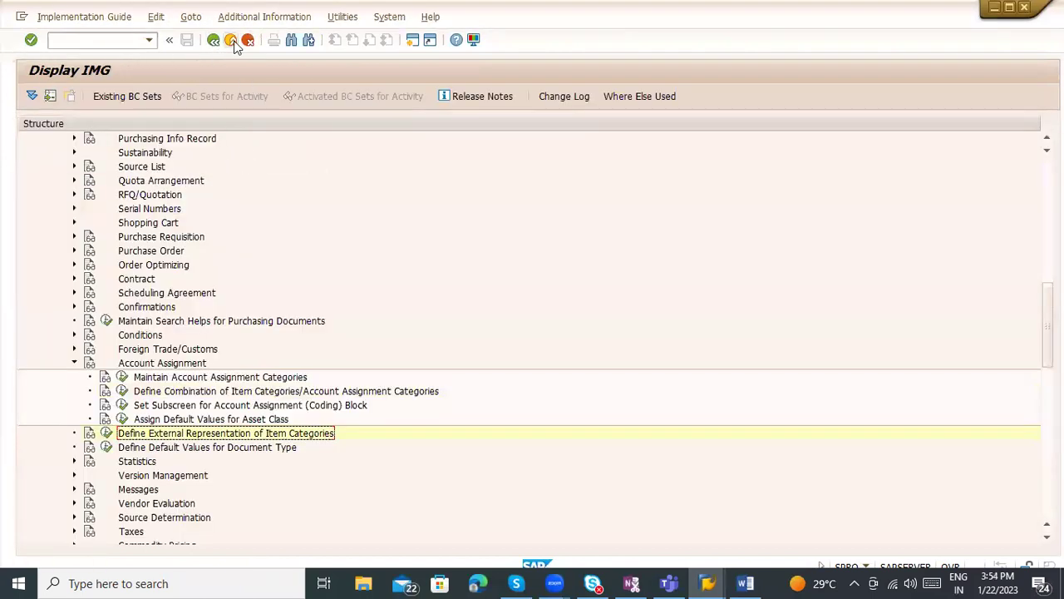
pyautogui.click(233, 40)
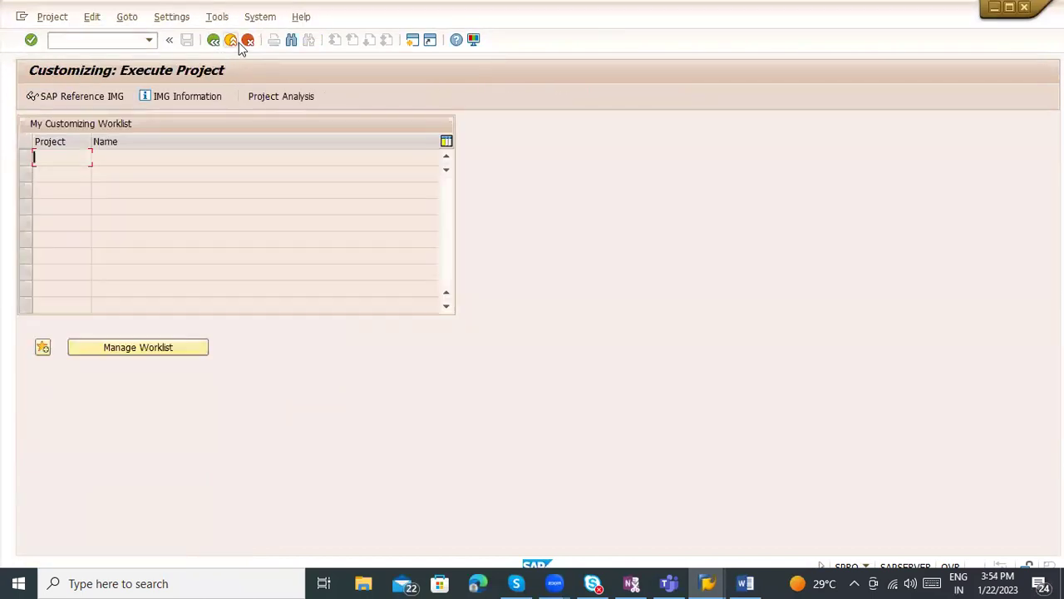
pyautogui.click(231, 38)
pyautogui.write('me')
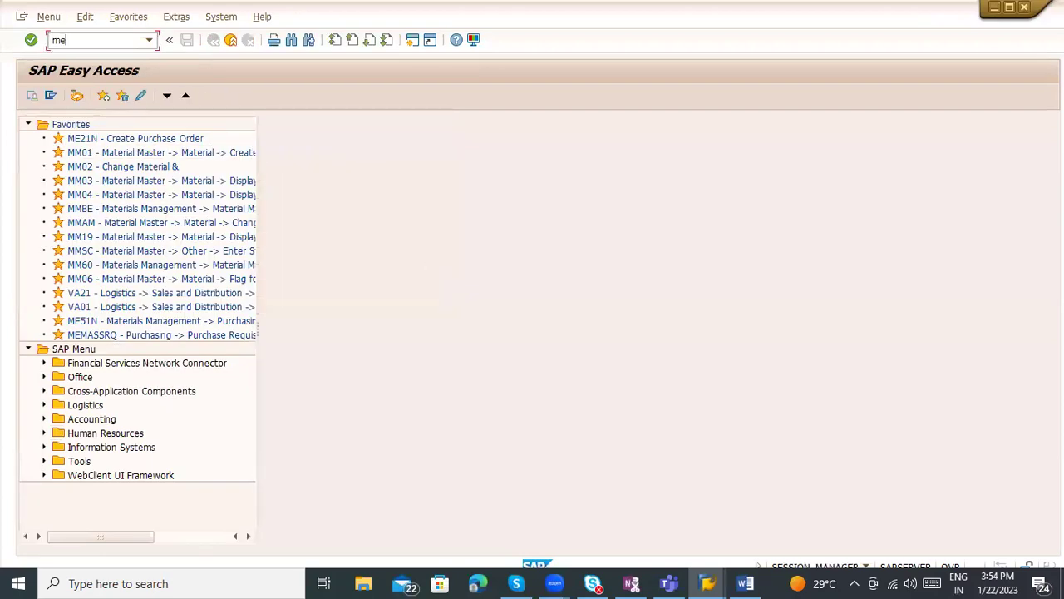
pyautogui.write('51n')
pyautogui.press('Return')
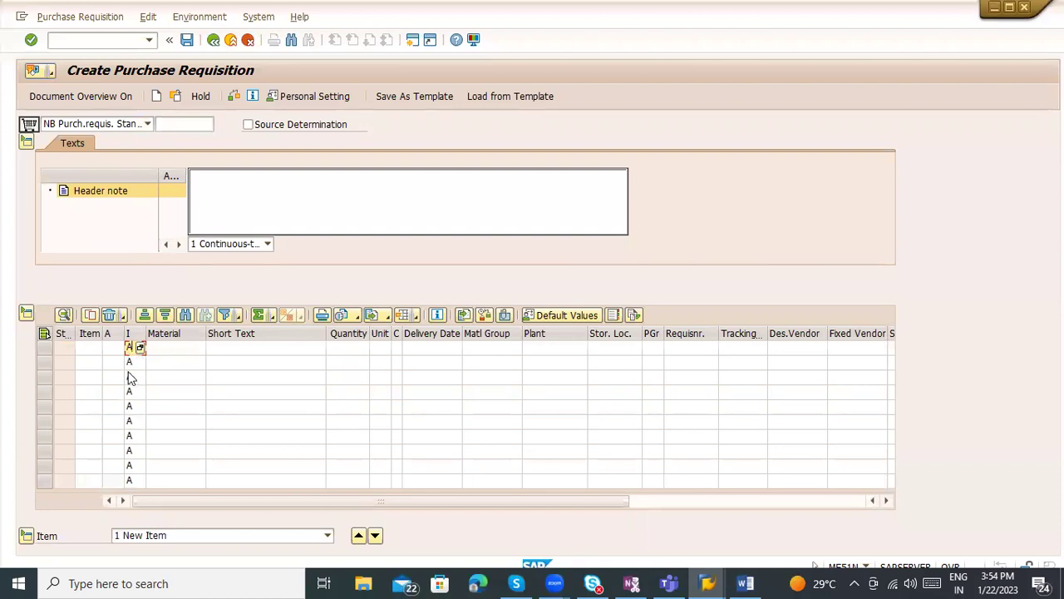
# Step: Read the field help for the item category in the requisition's first line, including the examples, and close it
pyautogui.press('F4')
pyautogui.press('F1')
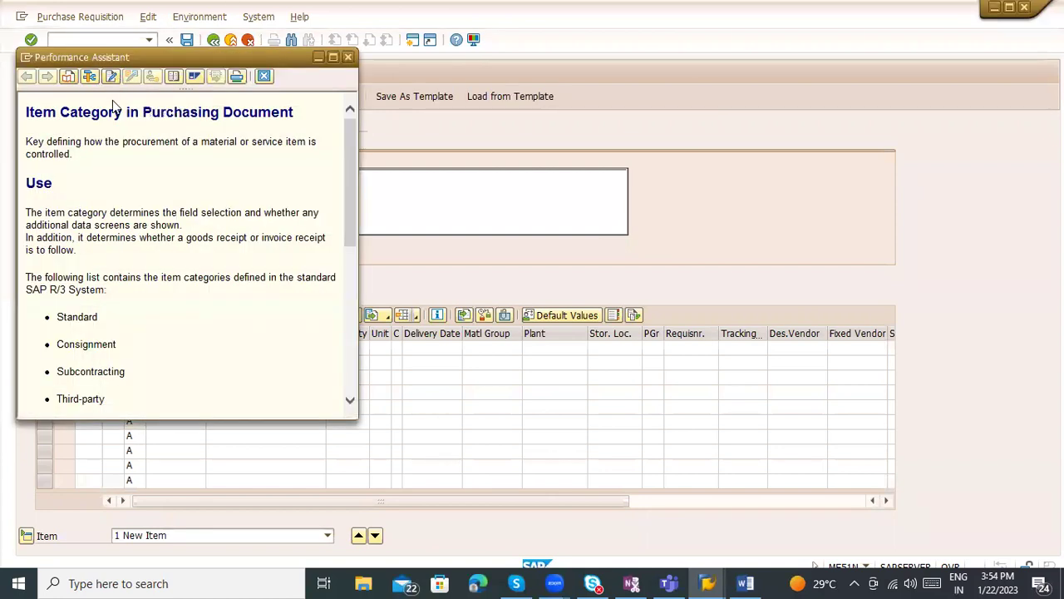
pyautogui.scroll(-5, 169, 237)
pyautogui.scroll(-3, 169, 242)
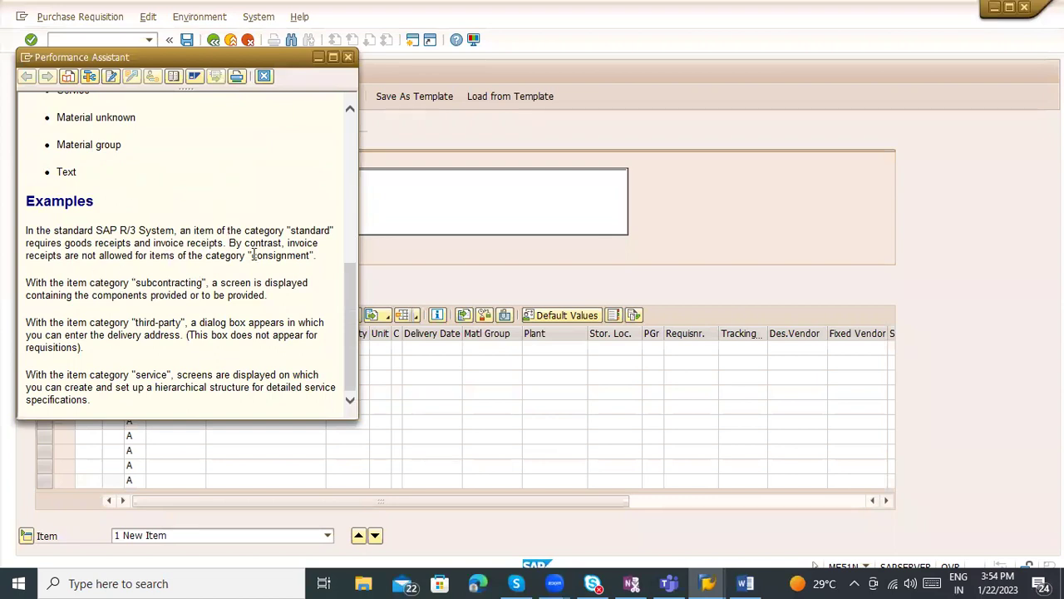
pyautogui.press('Escape')
# Step: Examine the account assignment and item category columns, and look up the item categories available for the requisition's first line
pyautogui.click(112, 349)
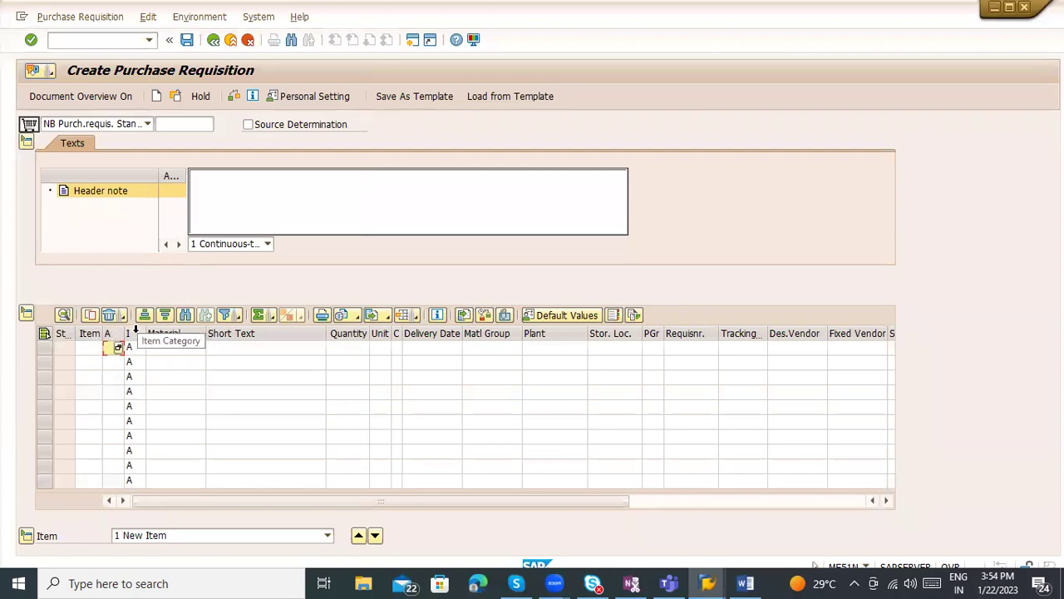
pyautogui.click(126, 333)
pyautogui.click(109, 333)
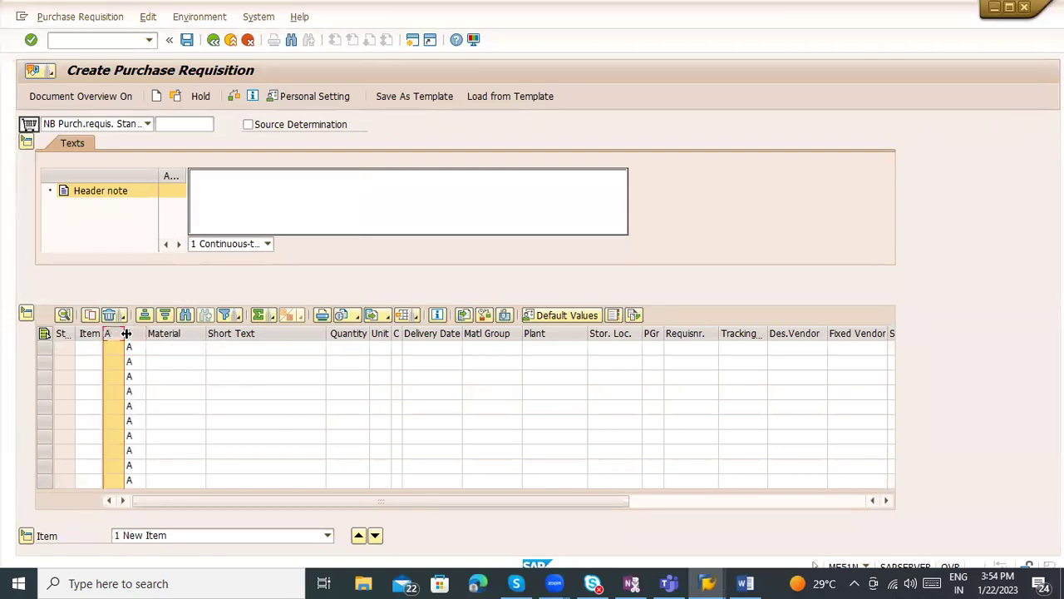
pyautogui.click(133, 334)
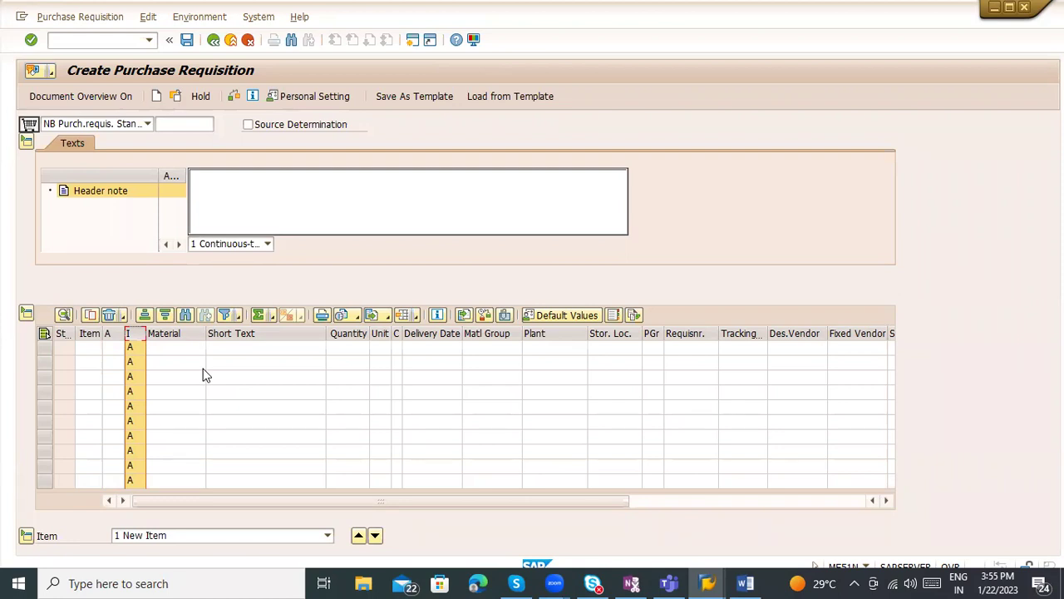
pyautogui.click(135, 348)
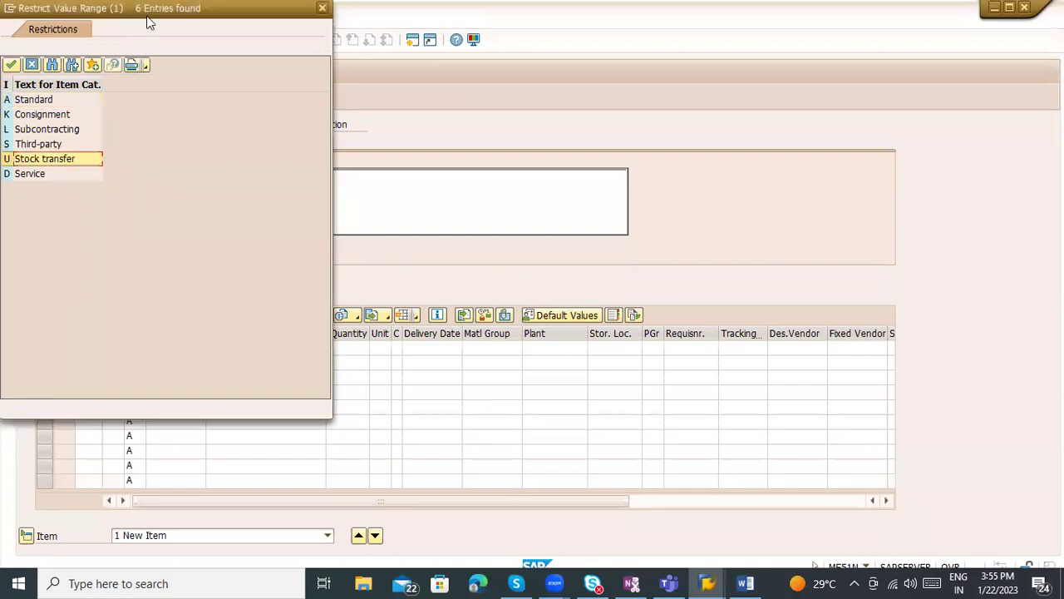
pyautogui.press('Escape')
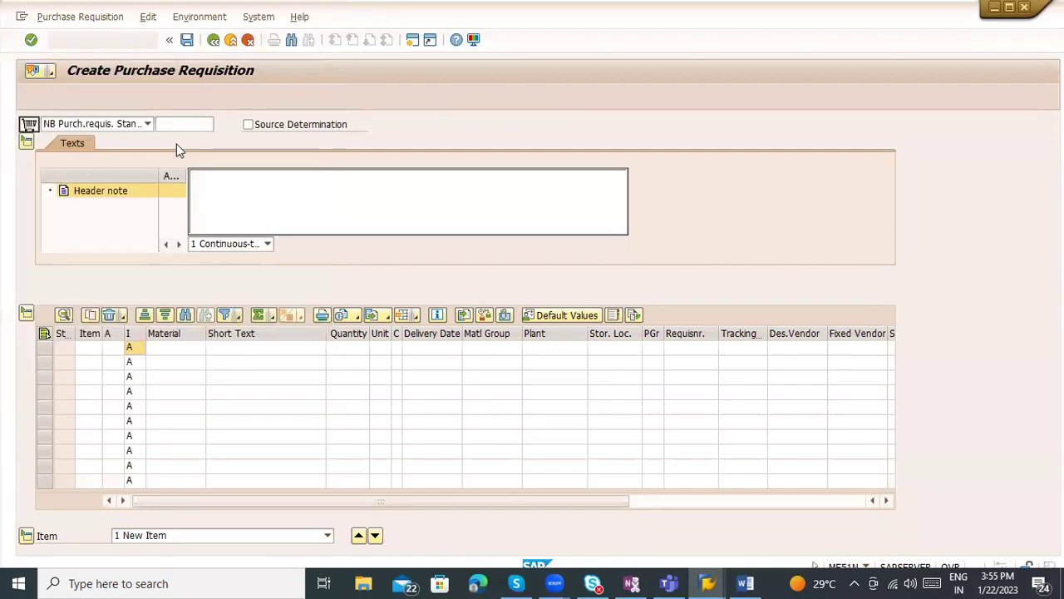
# Step: Fill the requisition's first line with material 100-100, quantity 10, plant 1000 and storage location 0001
pyautogui.click(166, 360)
pyautogui.click(167, 348)
pyautogui.write('1')
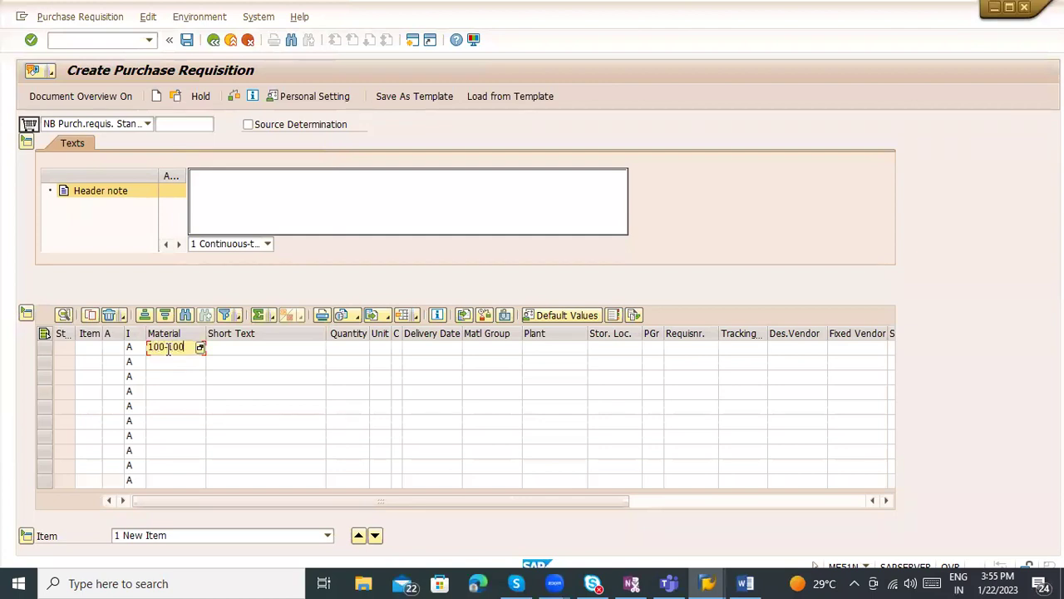
pyautogui.write('00-100')
pyautogui.press('Tab')
pyautogui.press('Tab')
pyautogui.write('10')
pyautogui.press('Tab')
pyautogui.press('Tab')
pyautogui.press('Tab')
pyautogui.press('Tab')
pyautogui.press('Tab')
pyautogui.write('1')
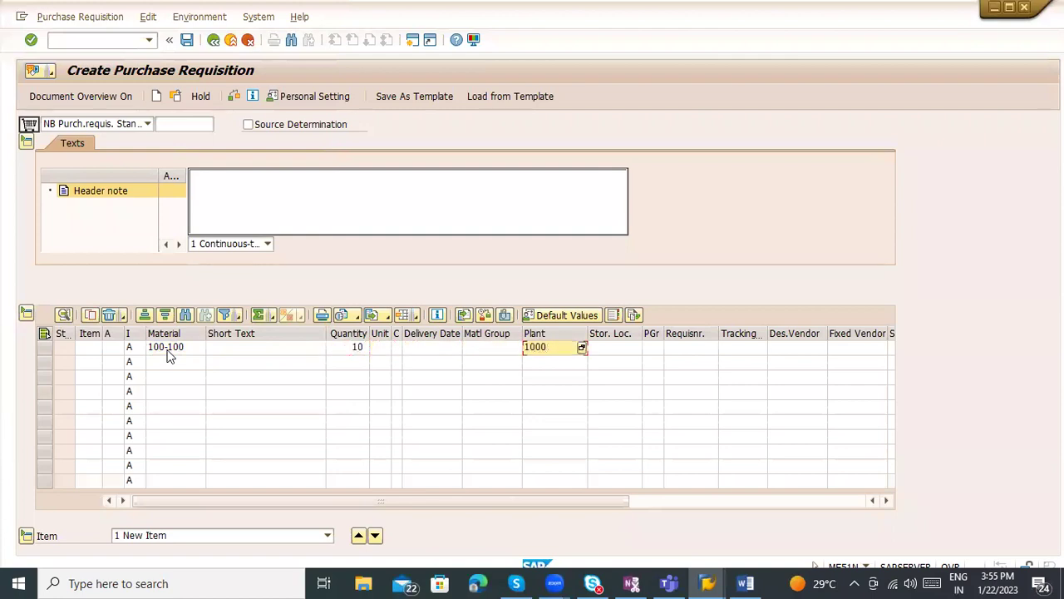
pyautogui.press('Tab')
pyautogui.write('000')
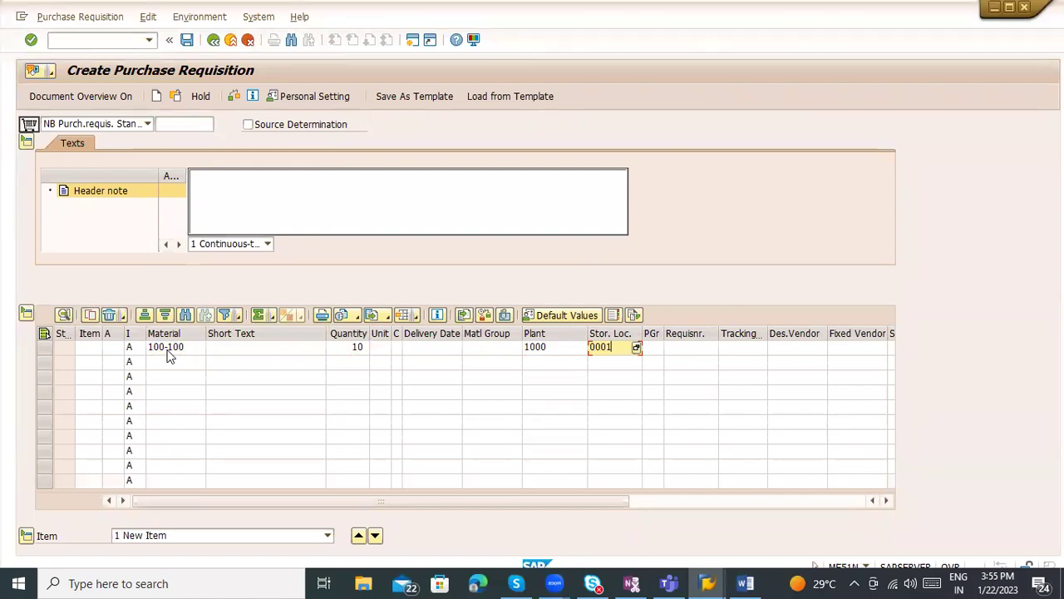
# Step: Set the item's delivery date to 31.01.2023 and widen the Delivery Date column to show the full date
pyautogui.click(168, 349)
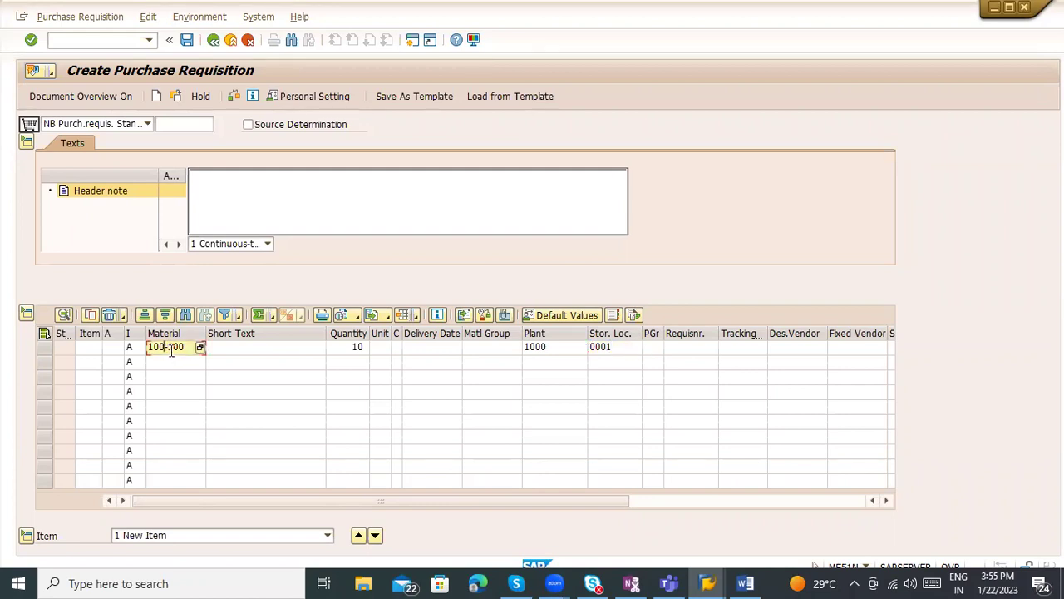
pyautogui.click(349, 346)
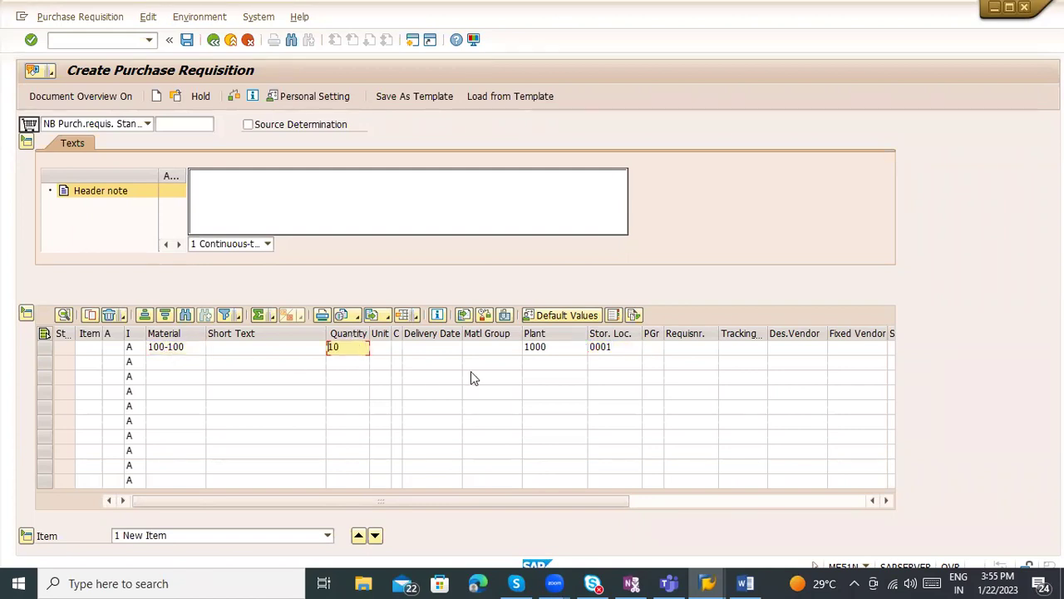
pyautogui.click(535, 352)
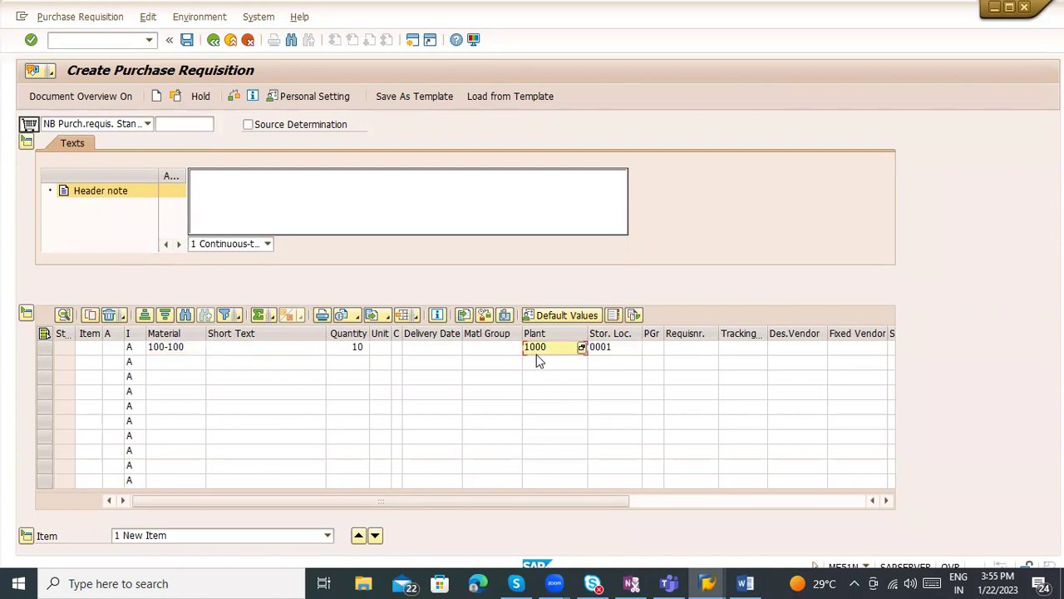
pyautogui.click(418, 351)
pyautogui.click(458, 347)
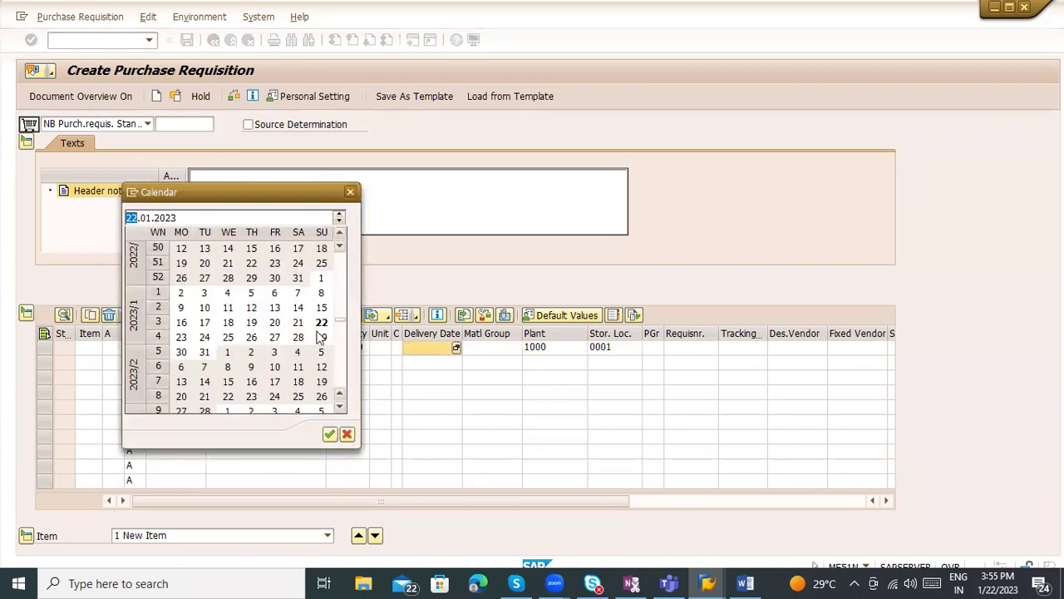
pyautogui.doubleClick(203, 352)
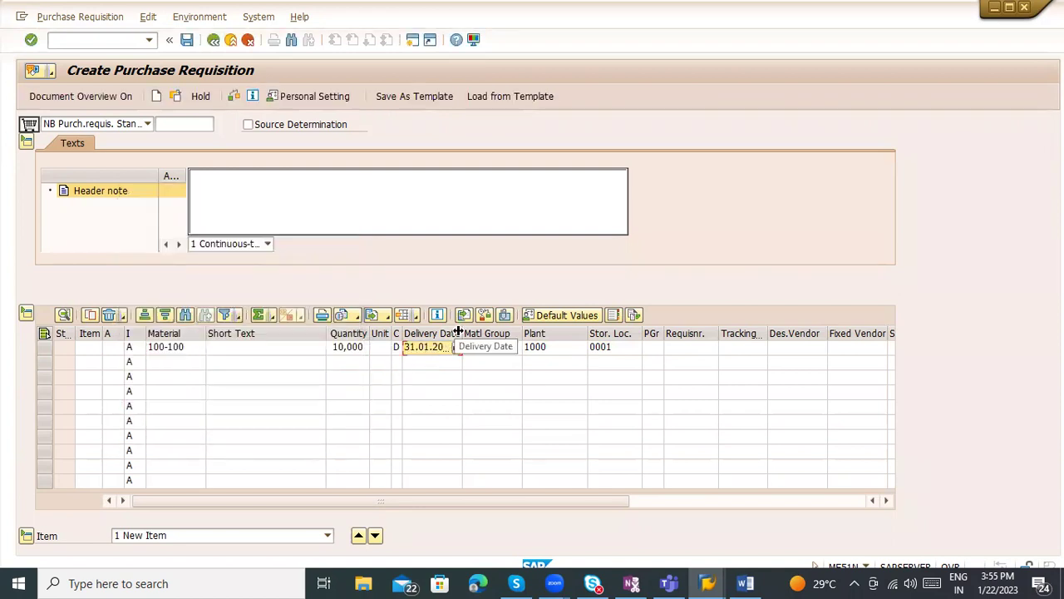
pyautogui.moveTo(463, 334); pyautogui.dragTo(510, 336)
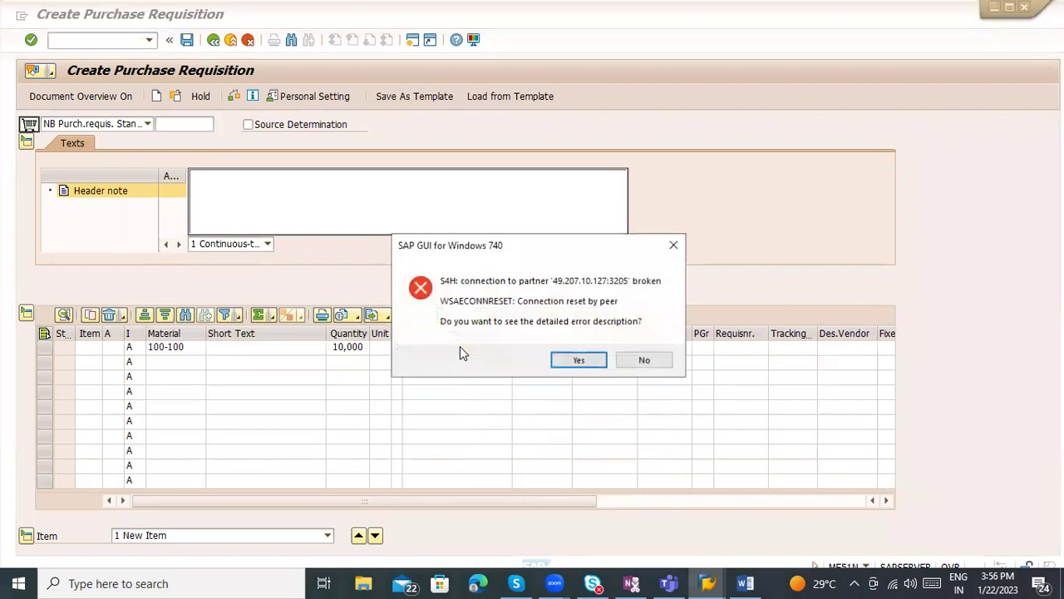
# Step: Decline the detailed error description, check the item's material, quantity, delivery date and plant, and confirm the requisition line
pyautogui.click(640, 360)
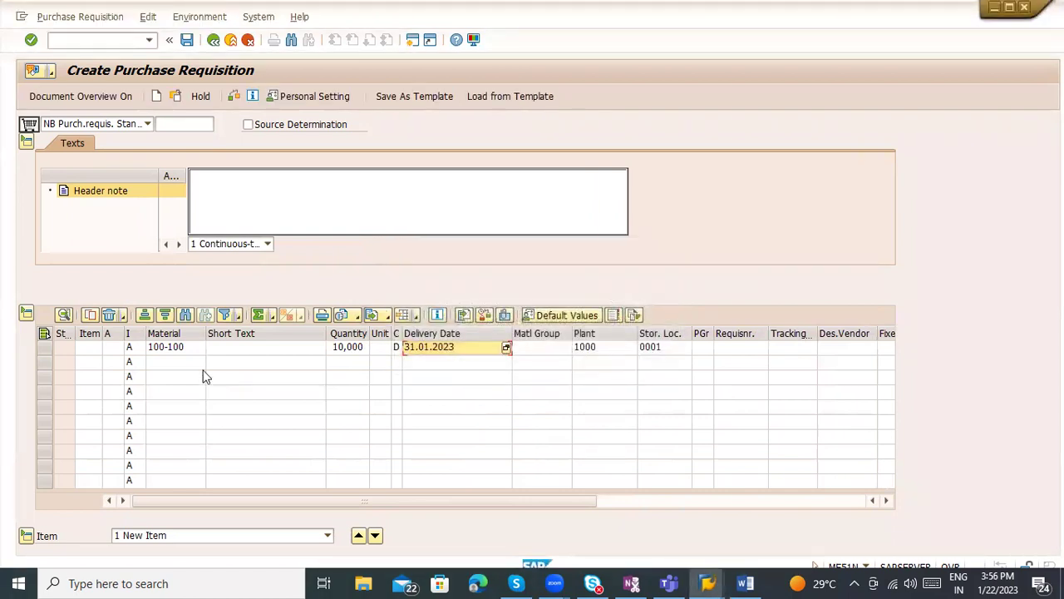
pyautogui.click(187, 346)
pyautogui.click(354, 349)
pyautogui.click(455, 349)
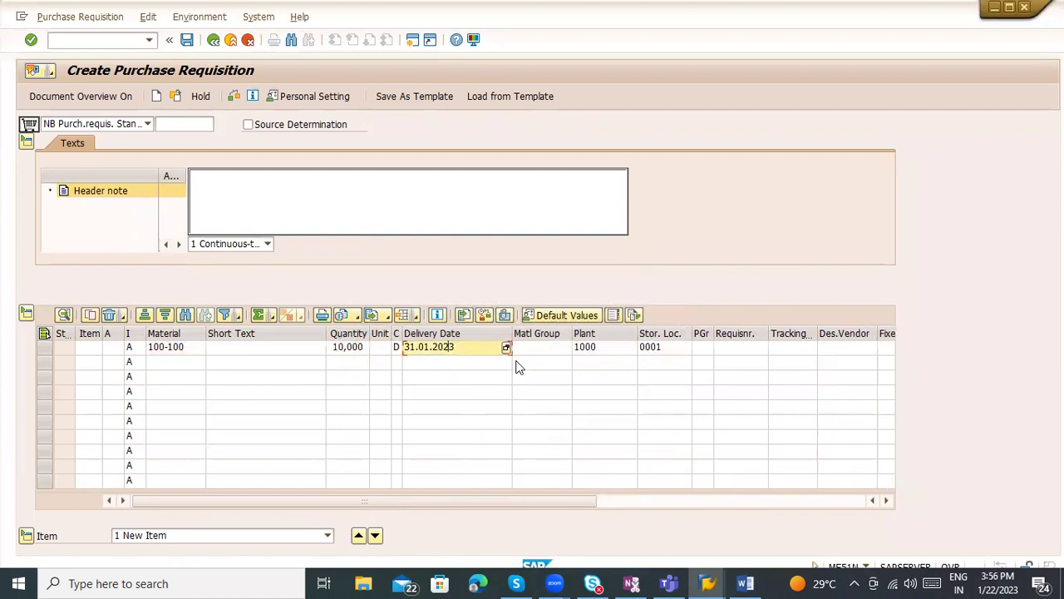
pyautogui.click(607, 353)
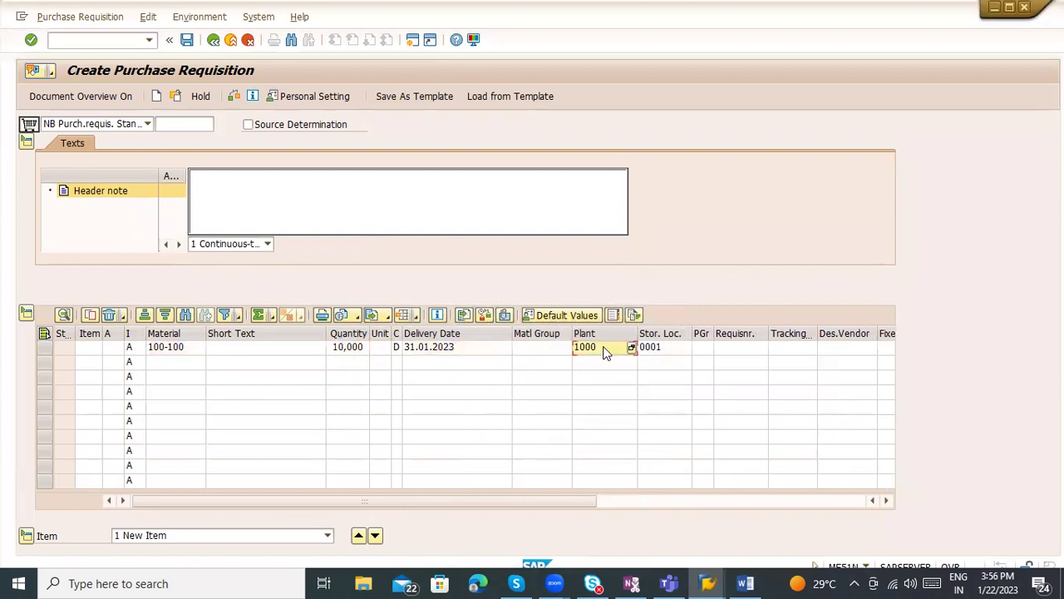
pyautogui.press('Return')
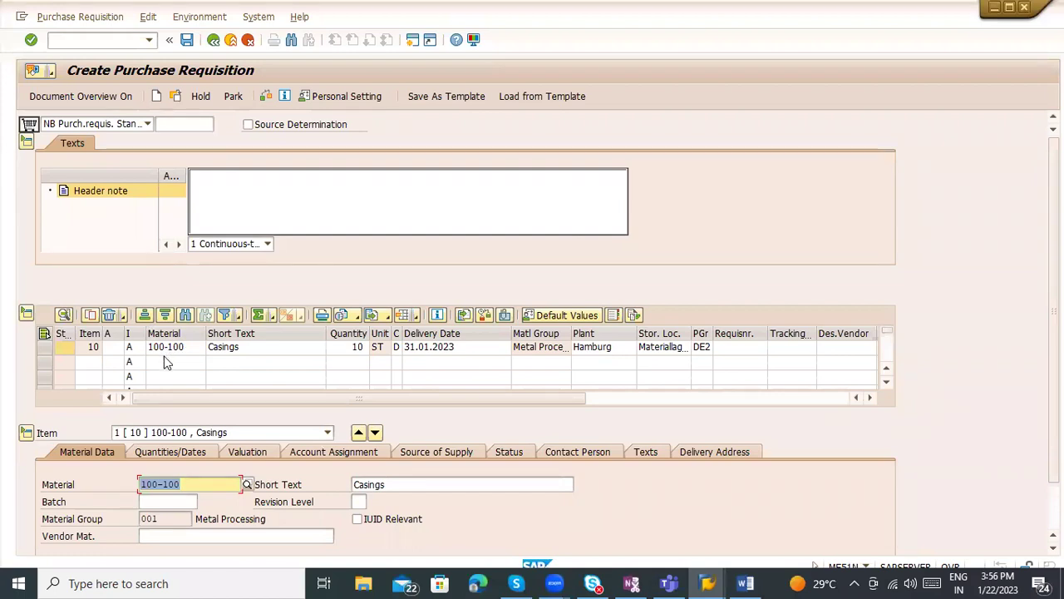
# Step: Review the quantities and dates of requisition item 10, and then its valuation data
pyautogui.click(195, 446)
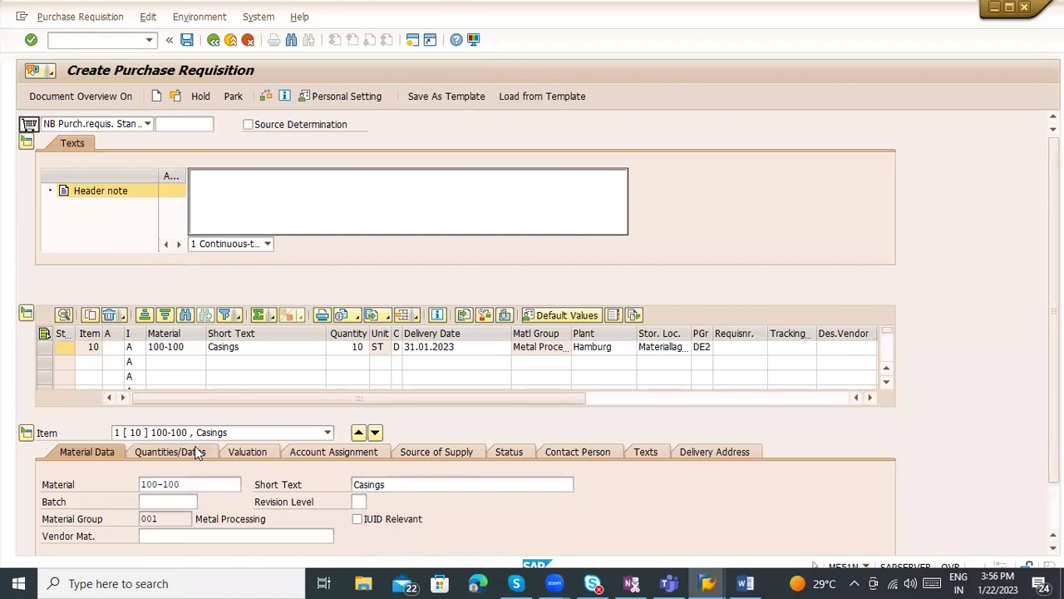
pyautogui.scroll(-2, 248, 440)
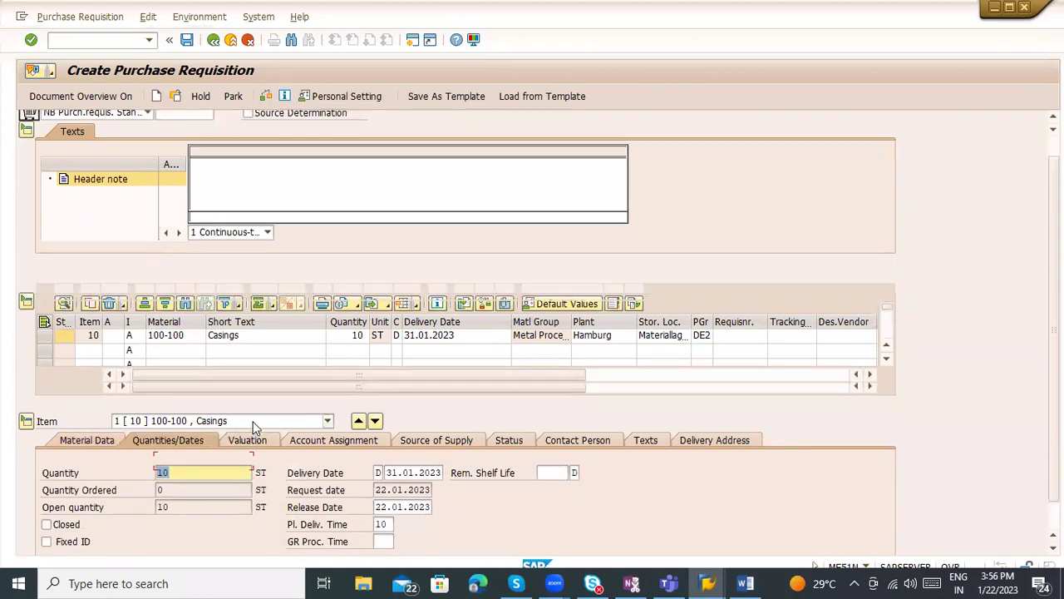
pyautogui.click(247, 417)
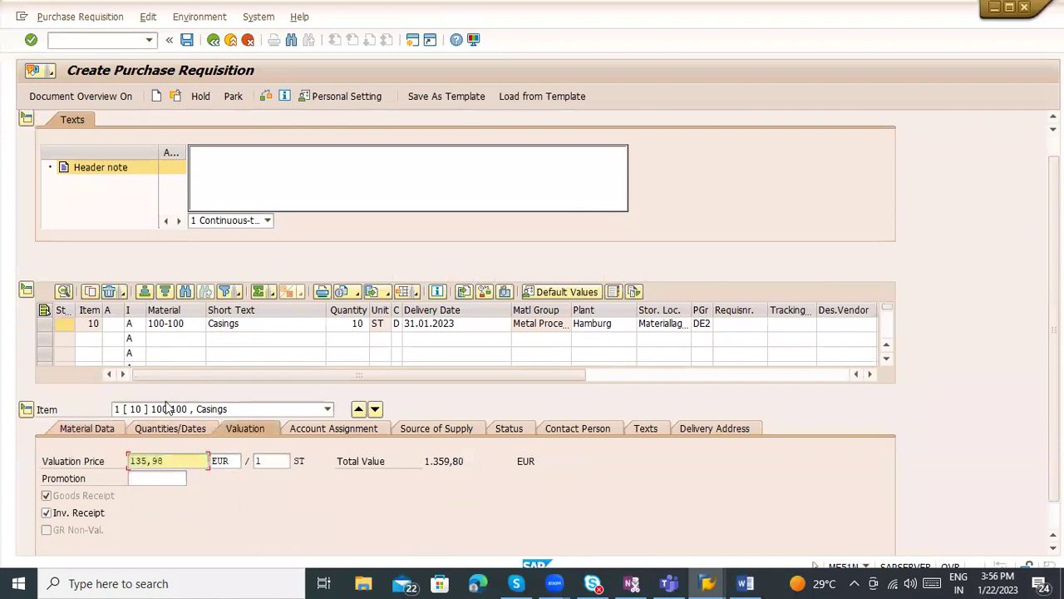
# Step: Display the material master of 100-100 from the requisition item, check its Accounting 1 prices, and return to the requisition
pyautogui.click(172, 327)
pyautogui.doubleClick(171, 324)
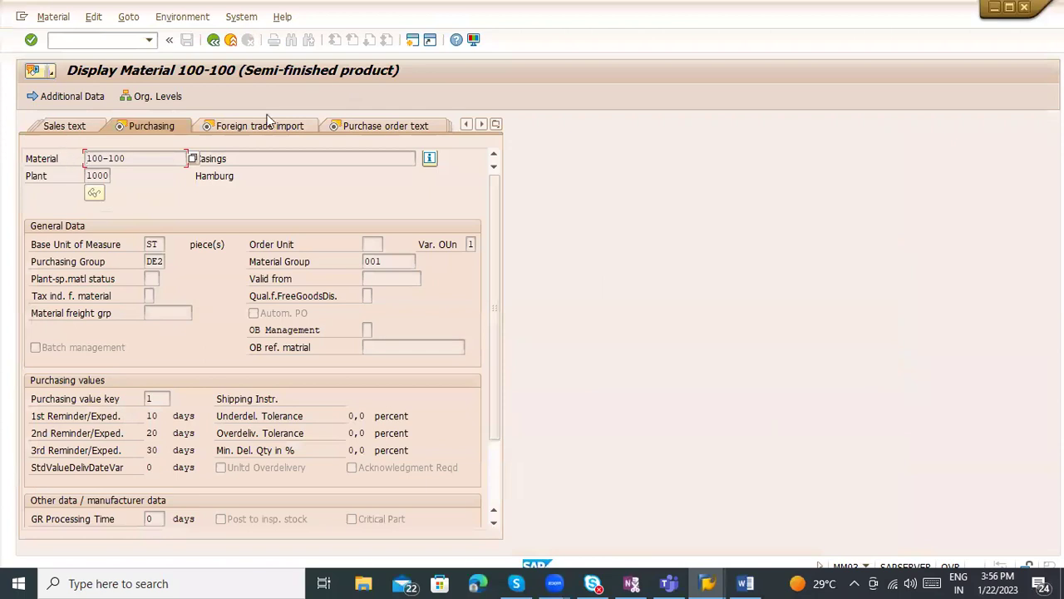
pyautogui.click(496, 124)
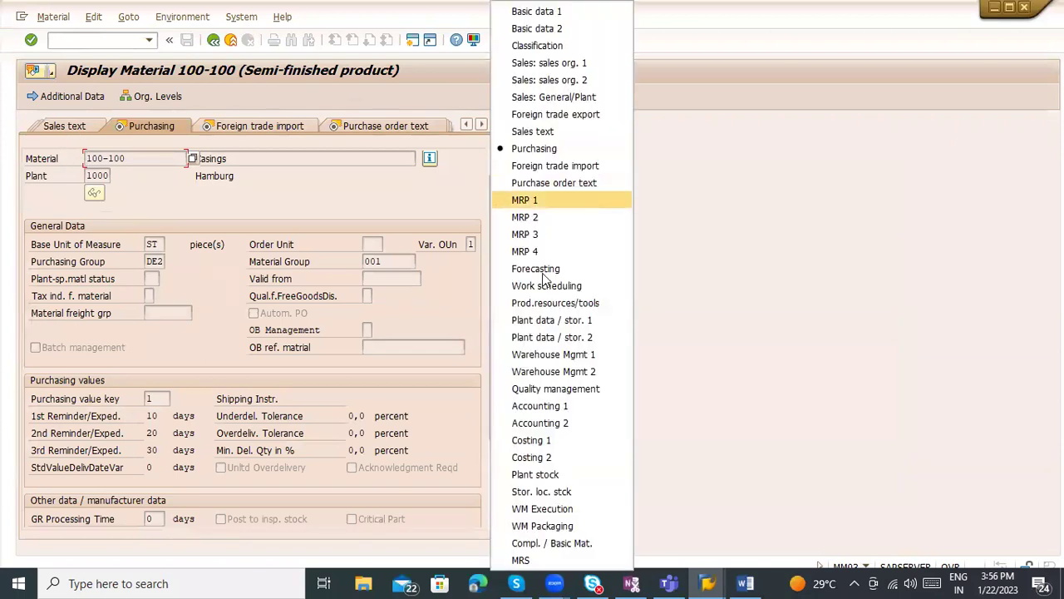
pyautogui.click(537, 406)
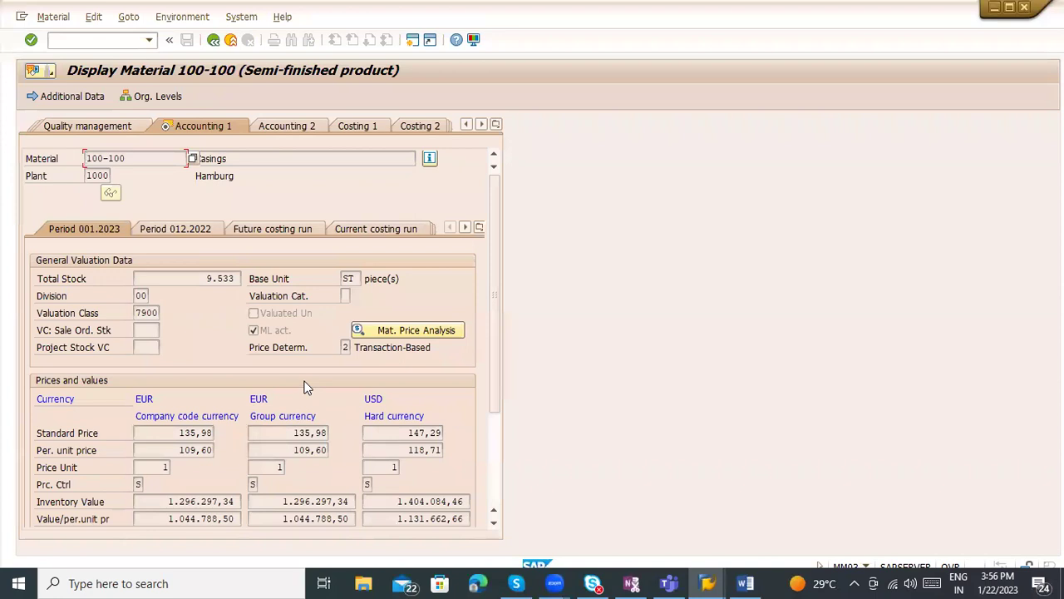
pyautogui.click(213, 39)
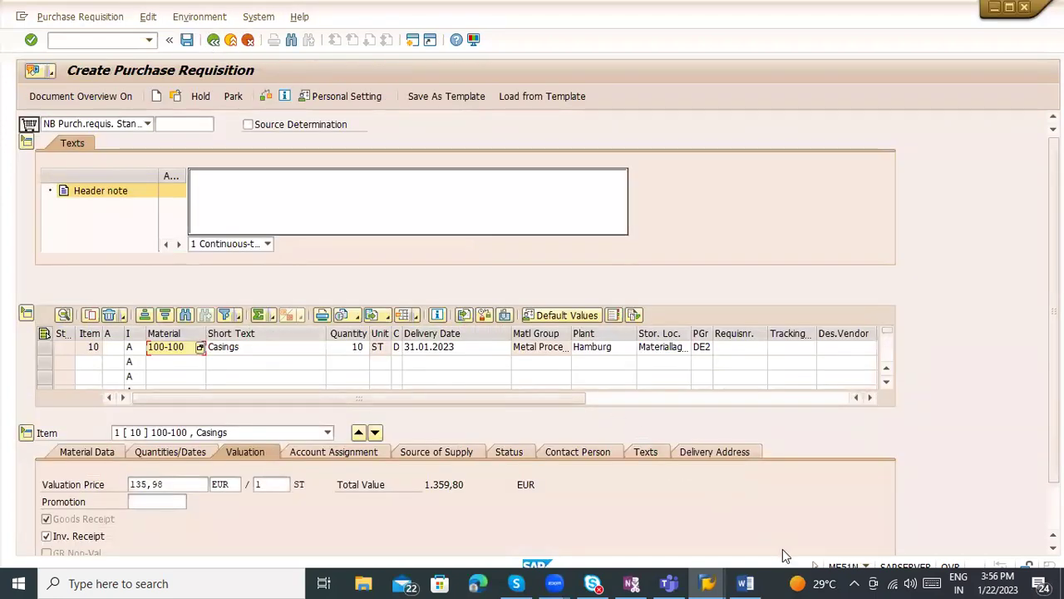
# Step: Check the delivery date of requisition item 10 in the item list and in its quantities and dates data
pyautogui.click(468, 350)
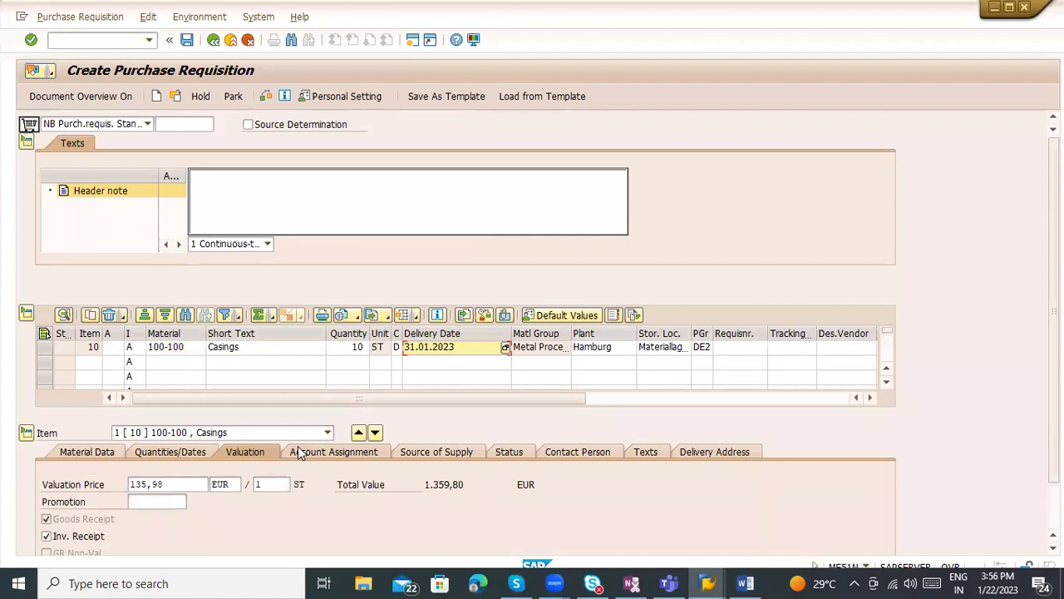
pyautogui.scroll(-2, 678, 508)
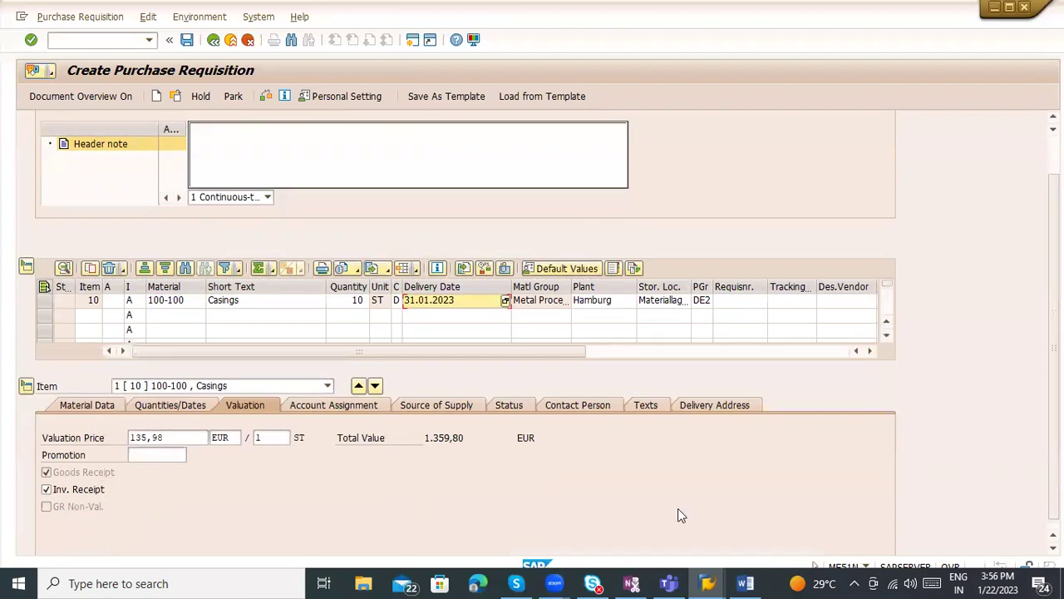
pyautogui.click(190, 406)
pyautogui.moveTo(387, 438); pyautogui.dragTo(445, 434)
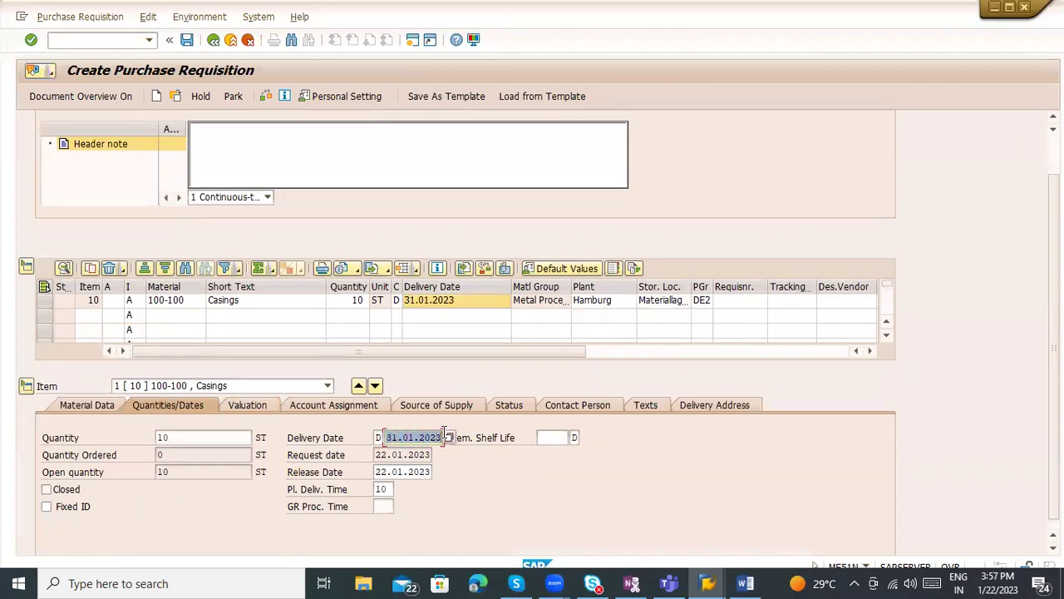
pyautogui.click(414, 438)
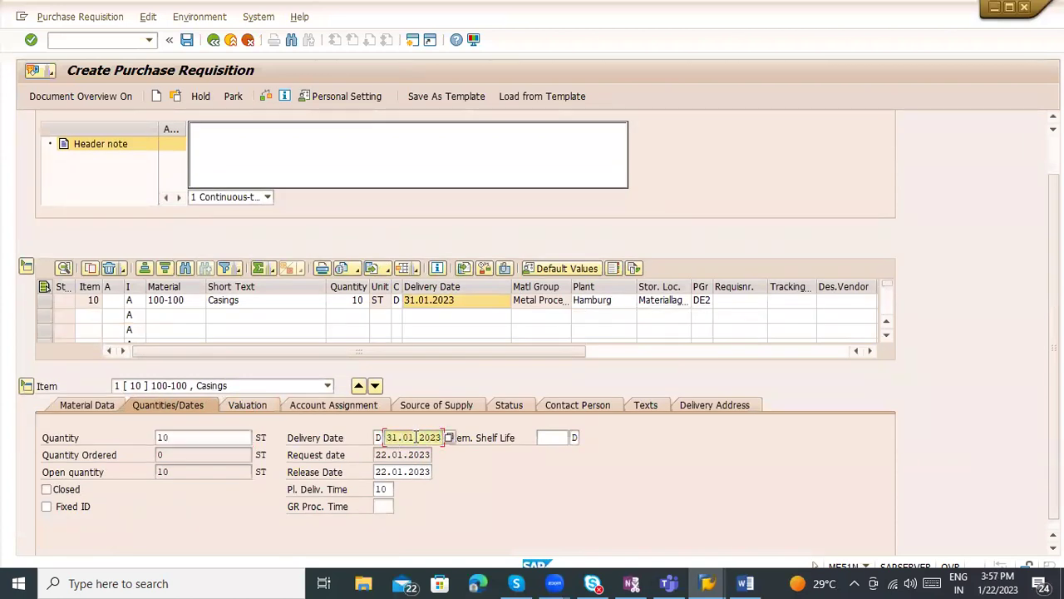
pyautogui.moveTo(387, 438); pyautogui.dragTo(444, 431)
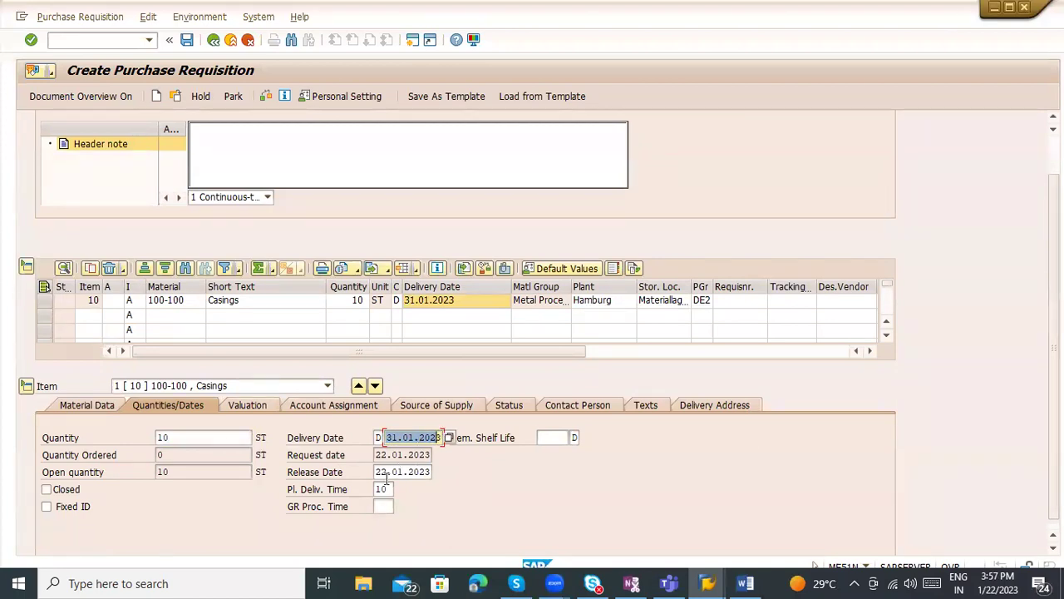
# Step: Compare the item's release date, planned delivery time and GR processing time with its delivery date
pyautogui.click(385, 473)
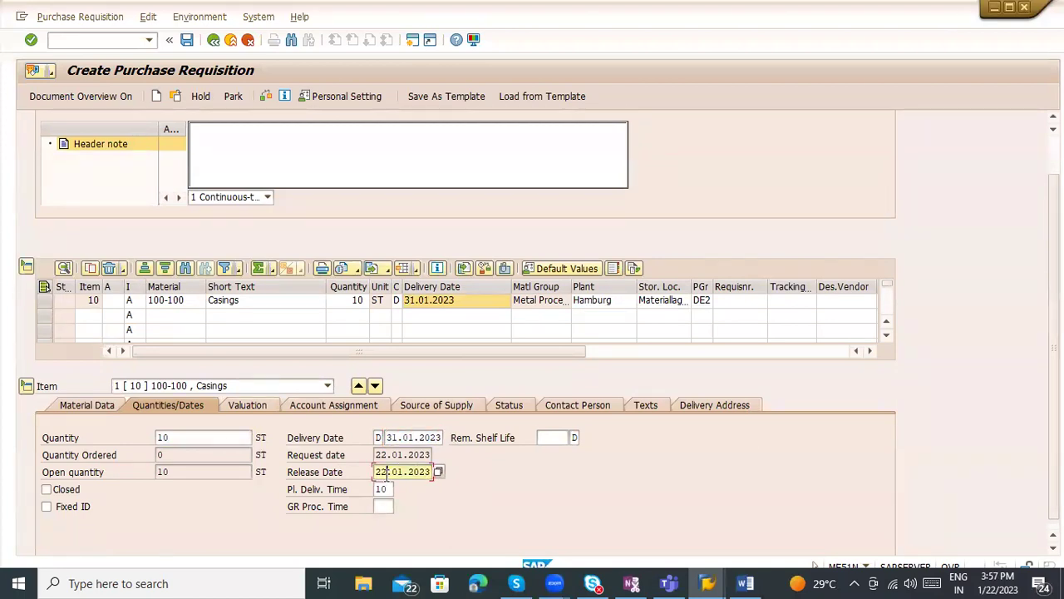
pyautogui.click(381, 489)
pyautogui.click(381, 471)
pyautogui.doubleClick(379, 489)
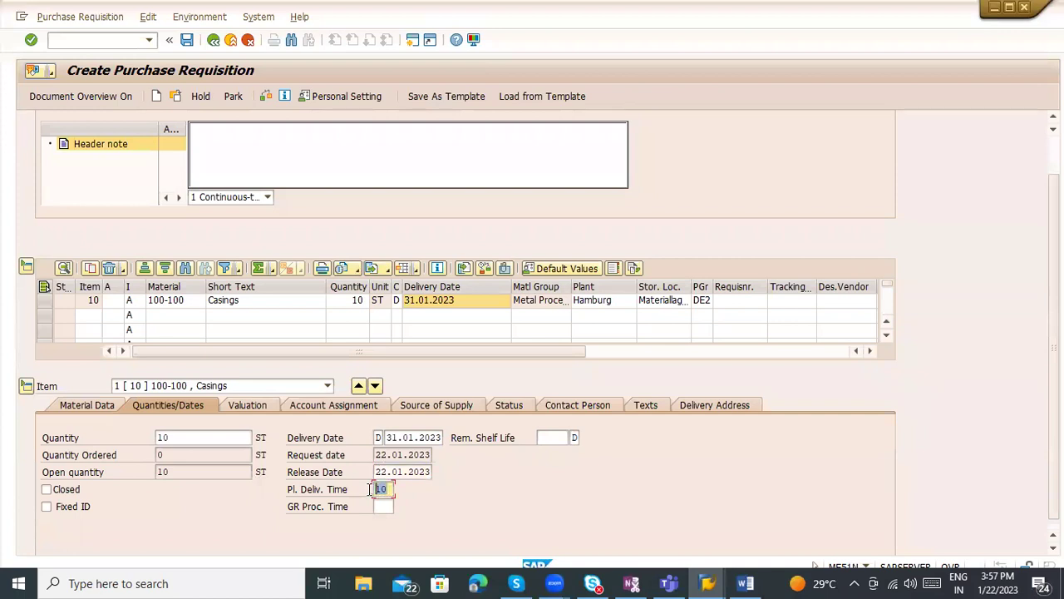
pyautogui.click(333, 488)
pyautogui.click(337, 502)
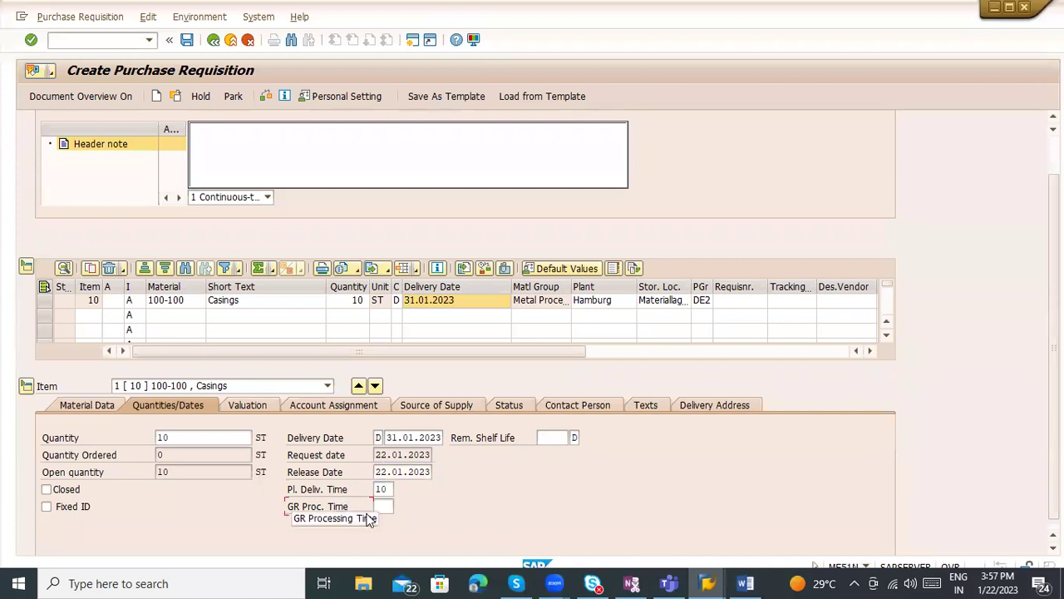
pyautogui.click(411, 433)
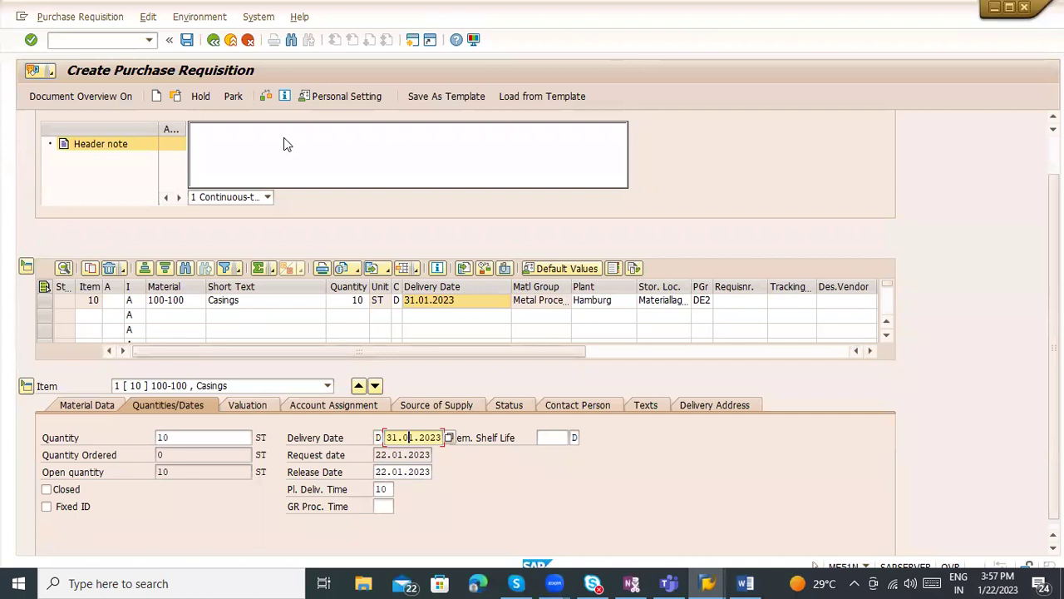
pyautogui.click(382, 489)
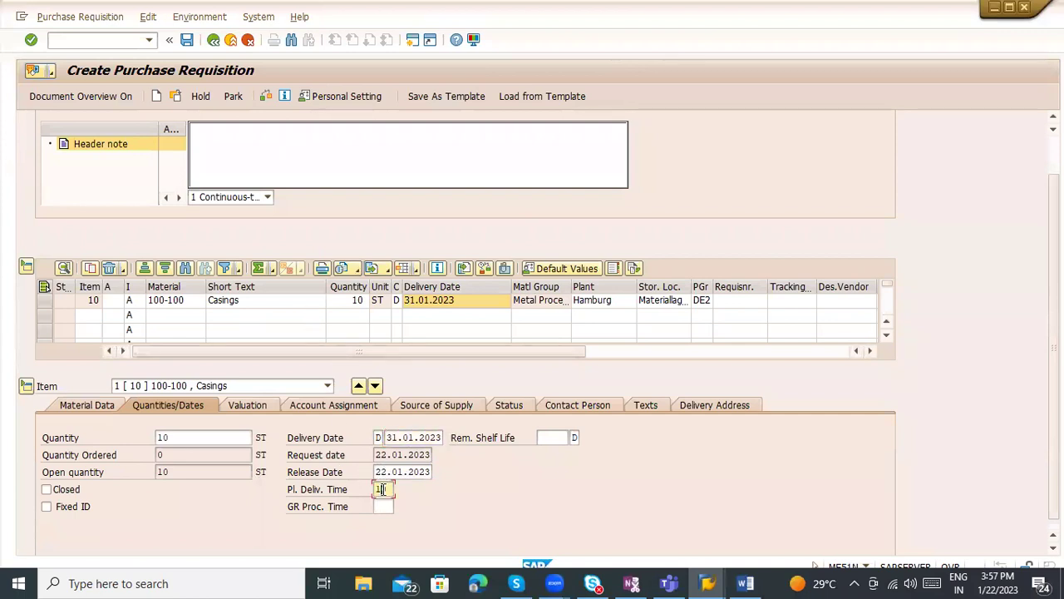
# Step: Display the material master of 100-100 from the requisition item and view MRP 1 for plant 1000, storage location 0001
pyautogui.click(178, 303)
pyautogui.doubleClick(178, 303)
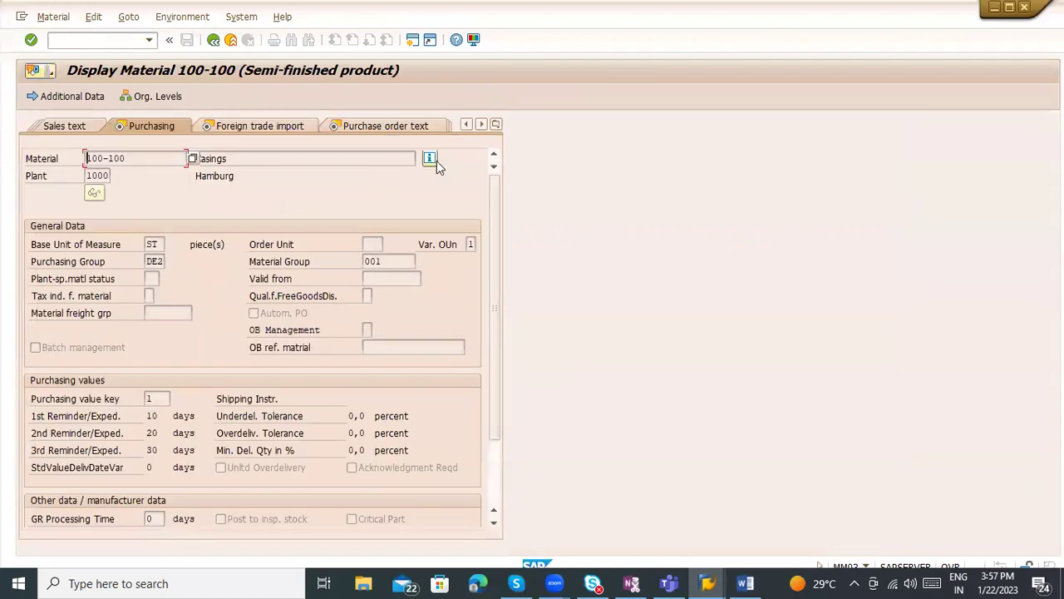
pyautogui.click(496, 125)
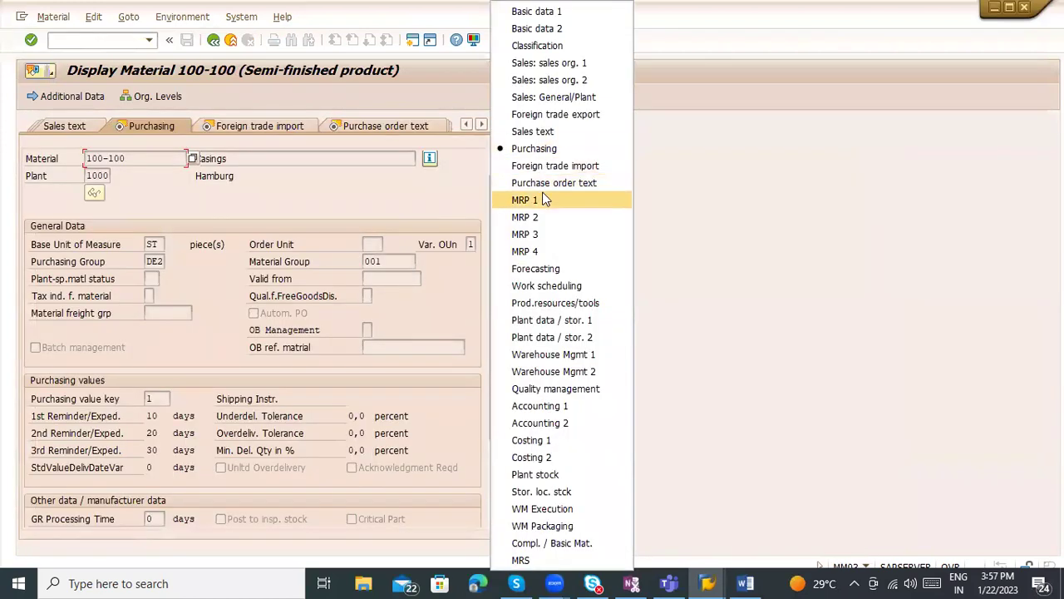
pyautogui.click(542, 200)
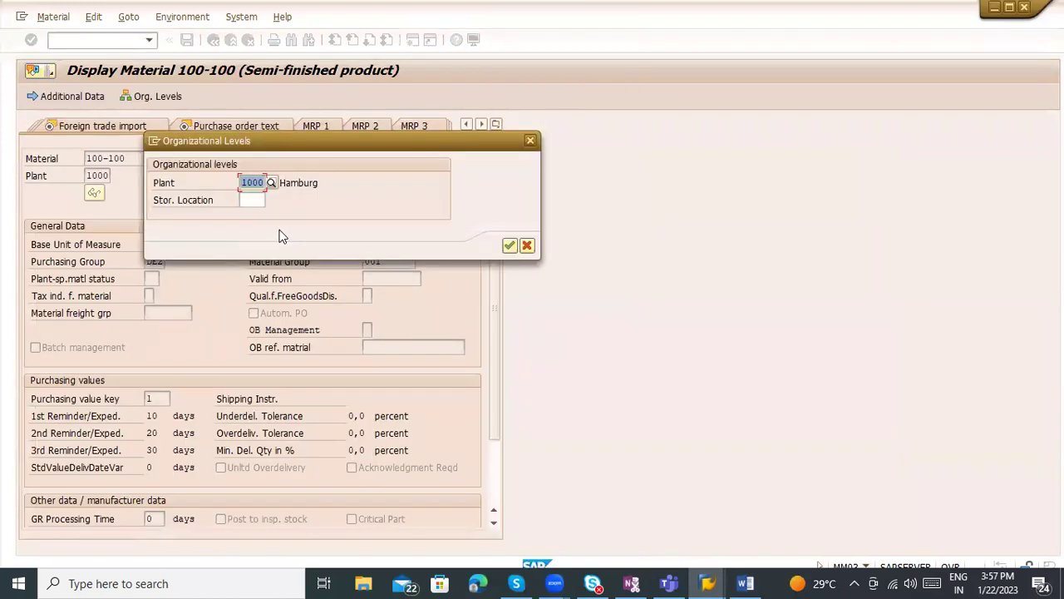
pyautogui.write('0001')
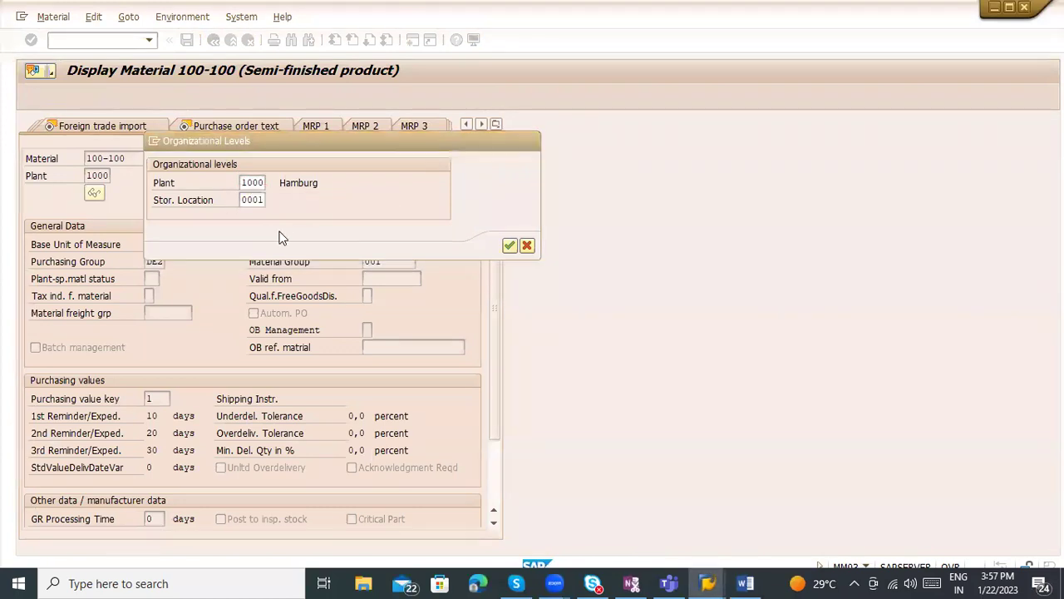
pyautogui.press('Return')
pyautogui.scroll(-2, 374, 336)
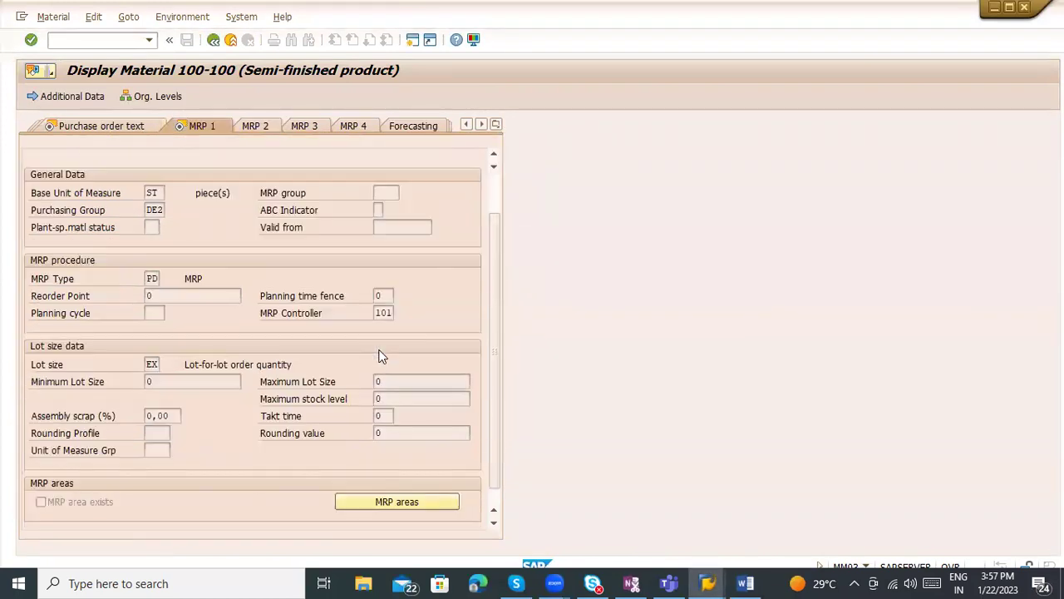
pyautogui.scroll(2, 380, 348)
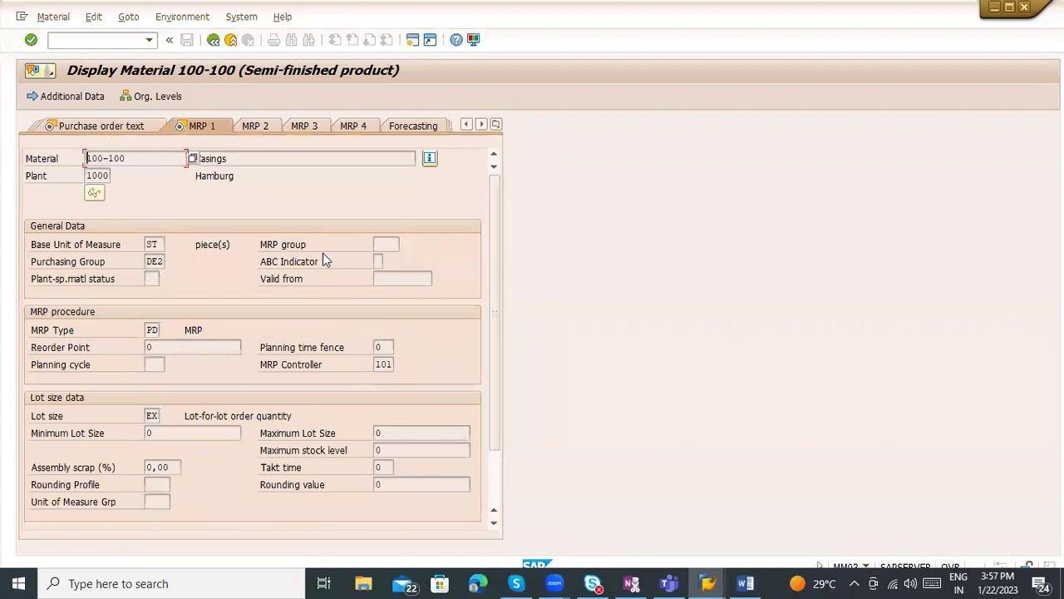
# Step: Check the planned delivery time in the material's MRP 2 scheduling data
pyautogui.click(257, 127)
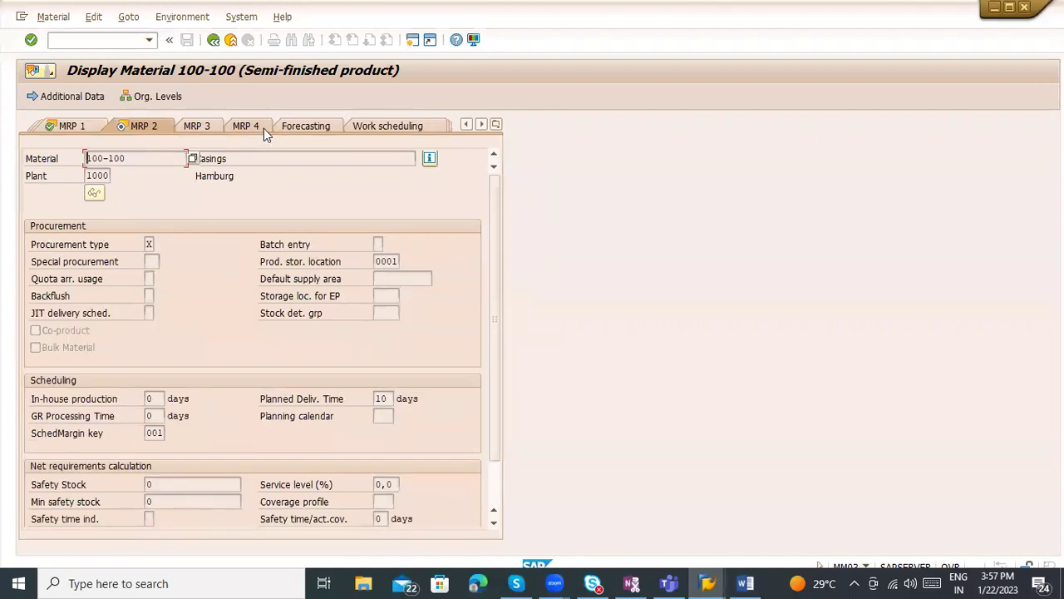
pyautogui.scroll(-1, 324, 226)
pyautogui.doubleClick(386, 349)
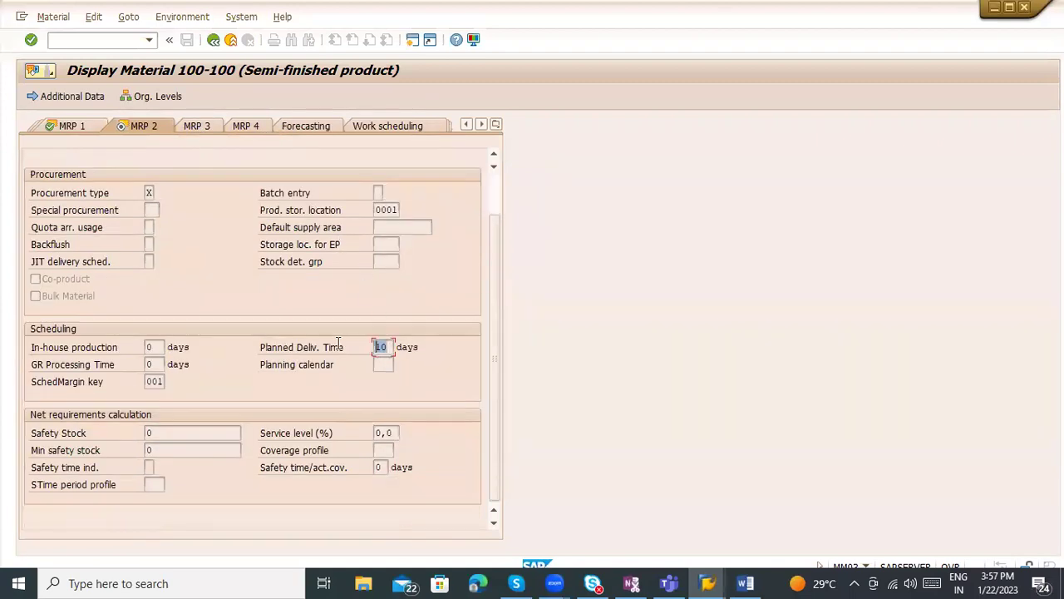
pyautogui.click(395, 348)
# Step: Check the GR processing time in the material's Purchasing view and return to the requisition
pyautogui.click(495, 125)
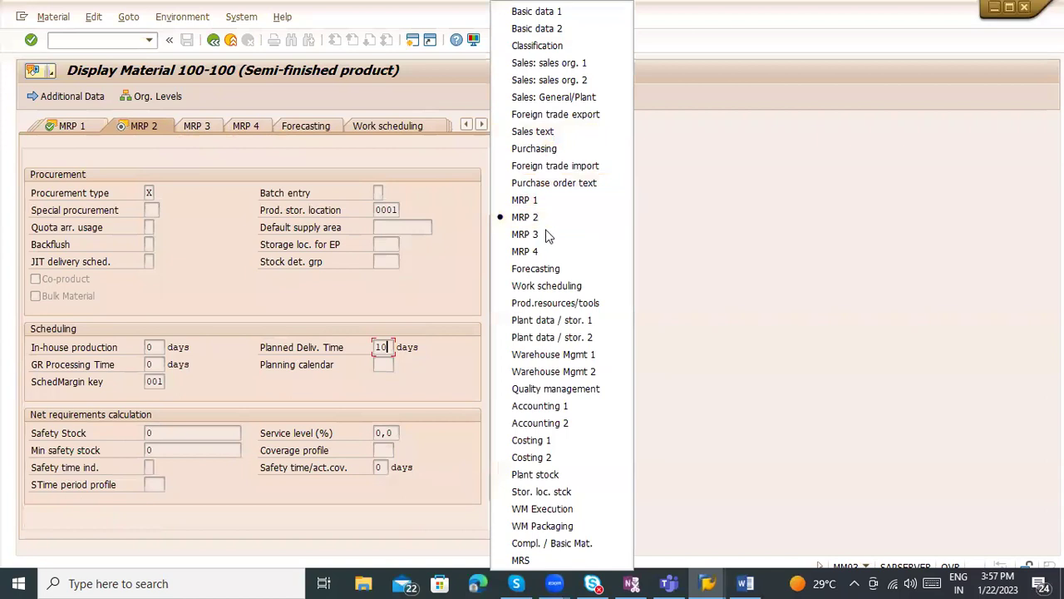
pyautogui.click(544, 148)
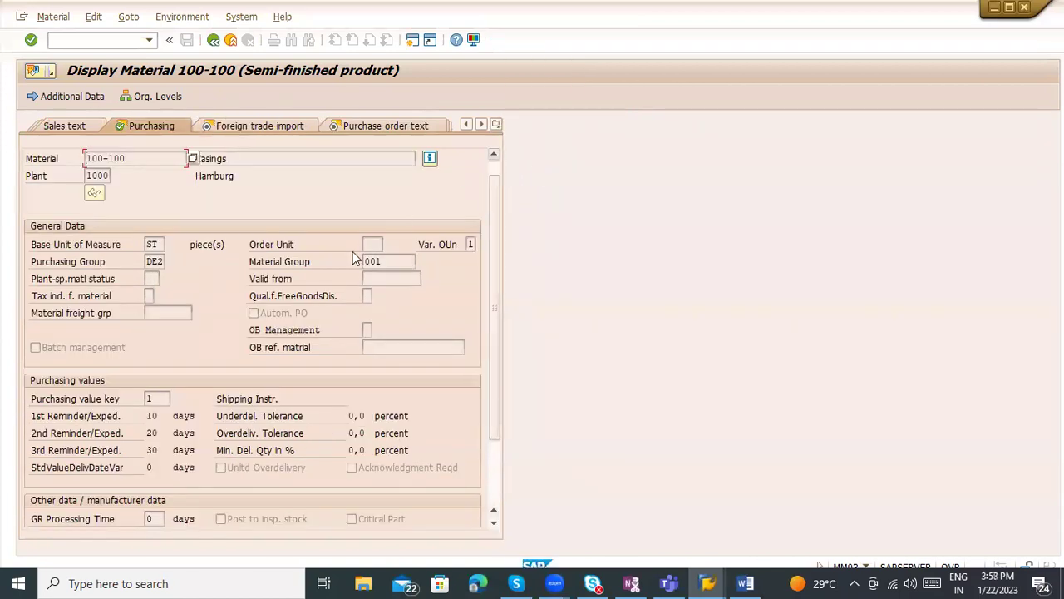
pyautogui.scroll(-2, 196, 375)
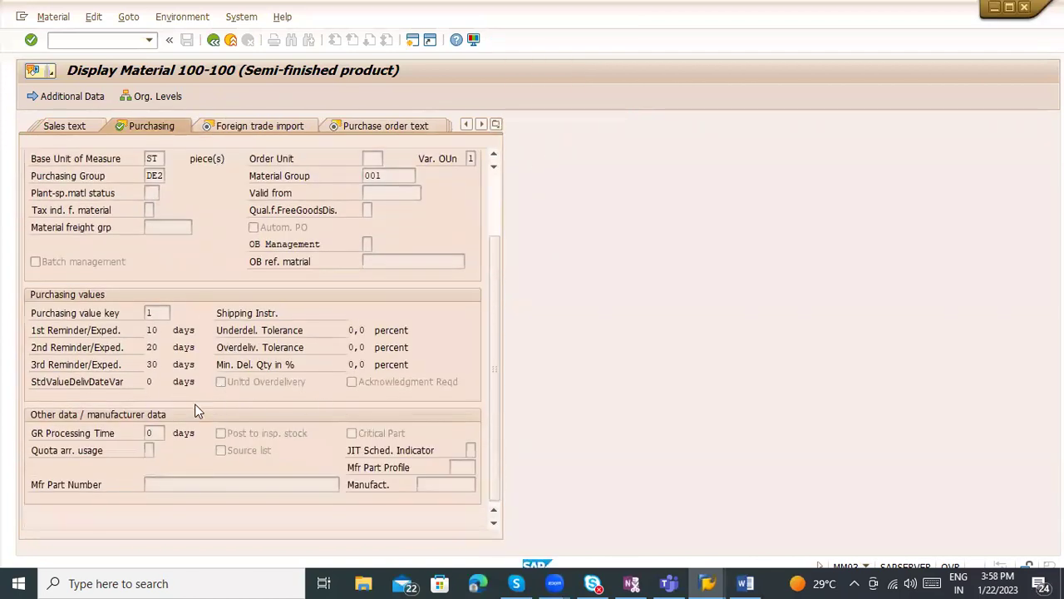
pyautogui.moveTo(155, 433); pyautogui.dragTo(140, 435)
pyautogui.click(228, 40)
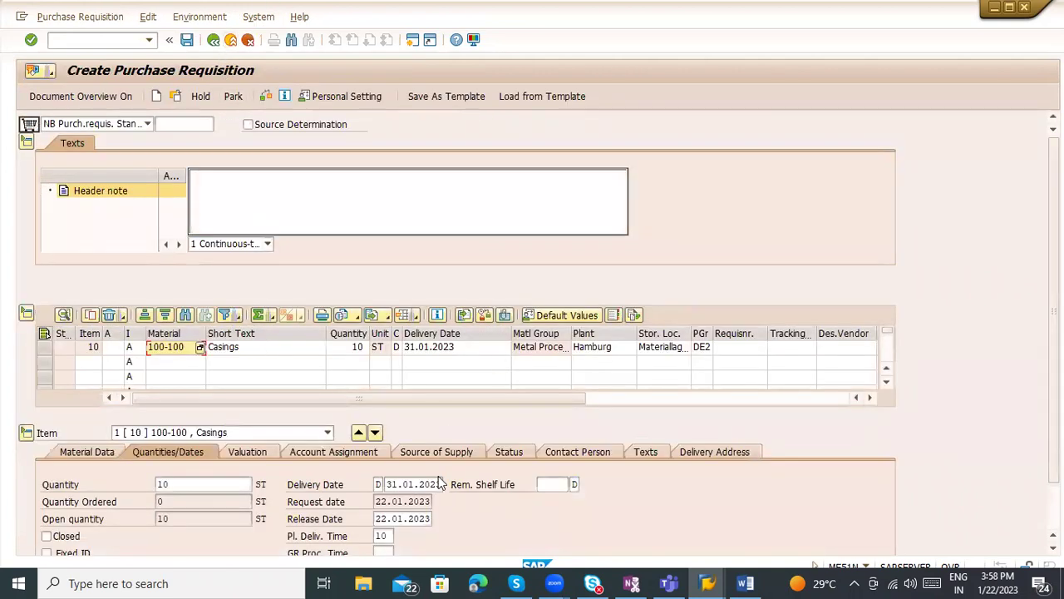
# Step: Compare the item's purchasing group with the one in the material master's Purchasing view, and return to the requisition
pyautogui.scroll(-3, 923, 485)
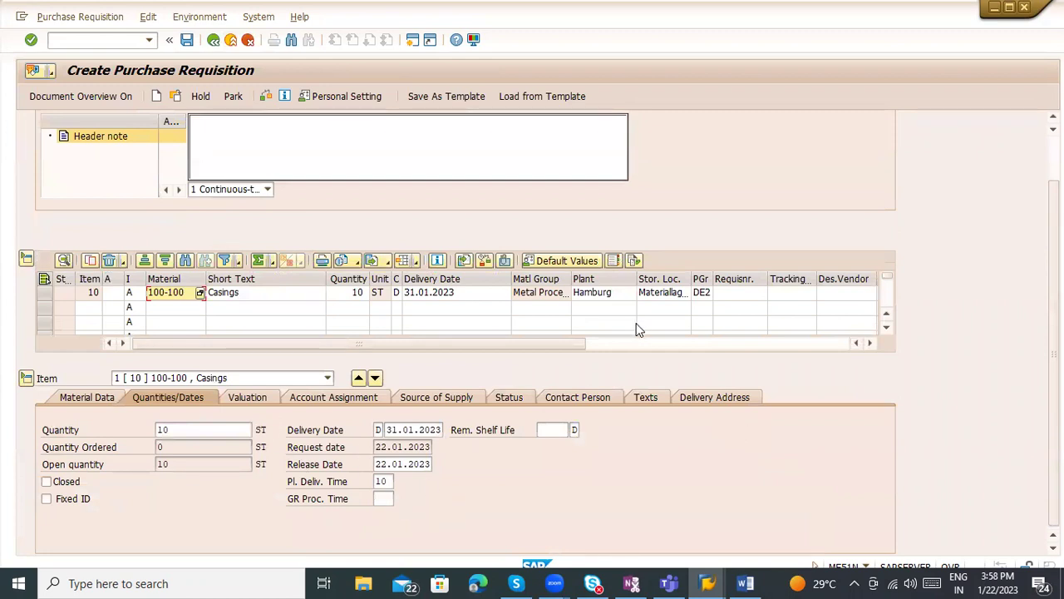
pyautogui.click(701, 296)
pyautogui.click(162, 296)
pyautogui.doubleClick(162, 296)
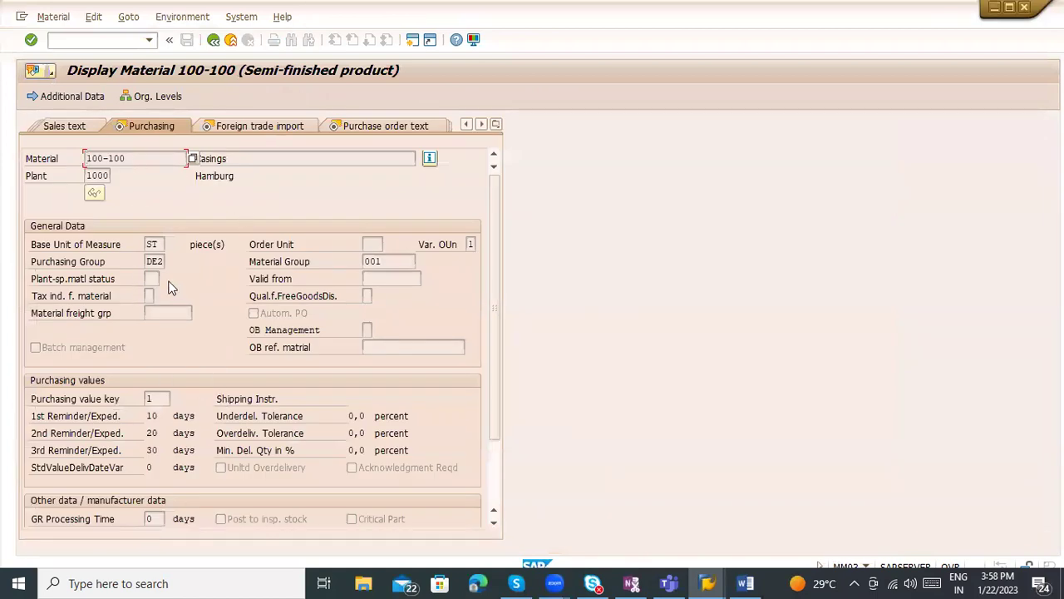
pyautogui.moveTo(148, 261); pyautogui.dragTo(185, 258)
pyautogui.click(214, 40)
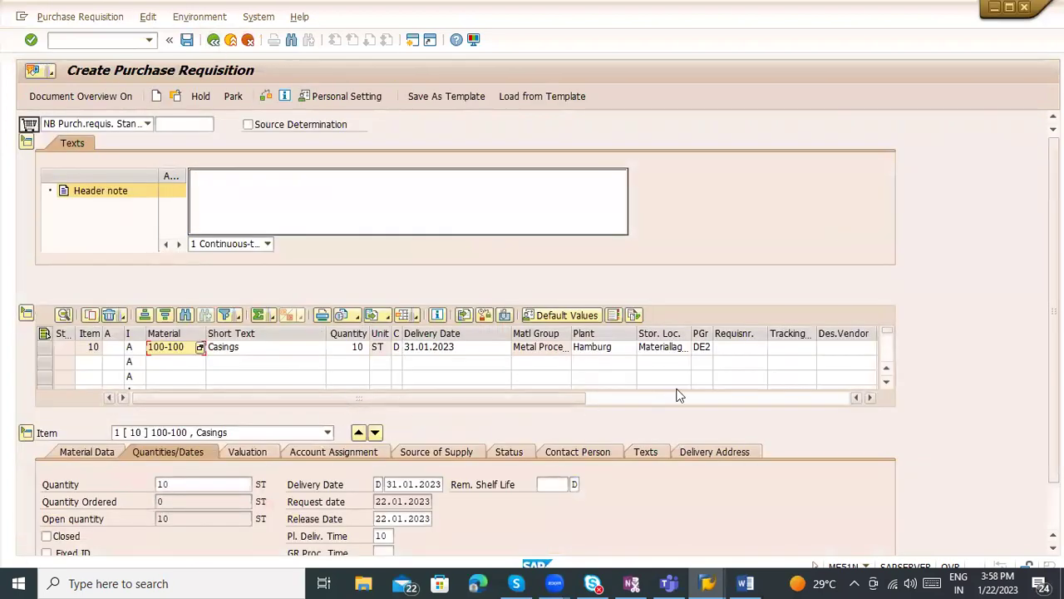
# Step: Review item 10's source of supply fields: agreement, central contract, fixed vendor, info record and desired vendor
pyautogui.scroll(-2, 475, 429)
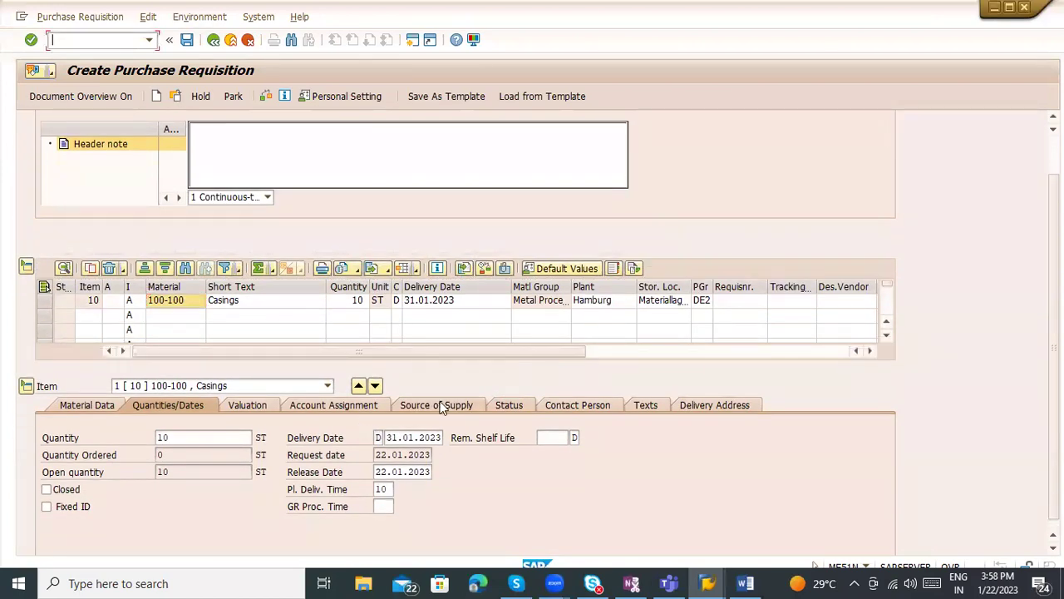
pyautogui.click(441, 405)
pyautogui.click(150, 348)
pyautogui.click(153, 364)
pyautogui.click(155, 384)
pyautogui.click(153, 366)
pyautogui.click(153, 348)
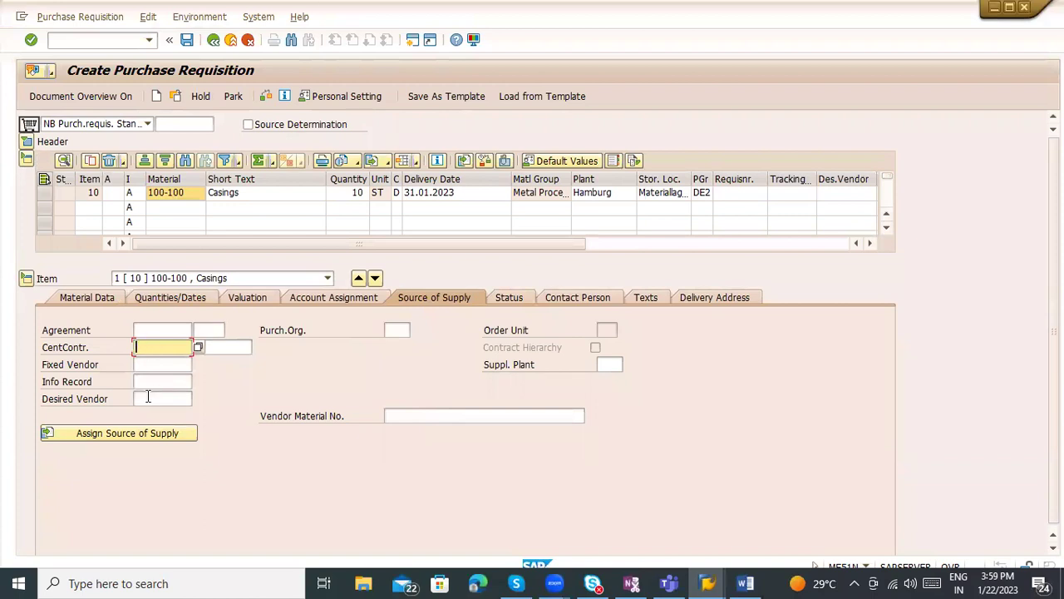
pyautogui.click(145, 381)
pyautogui.click(165, 329)
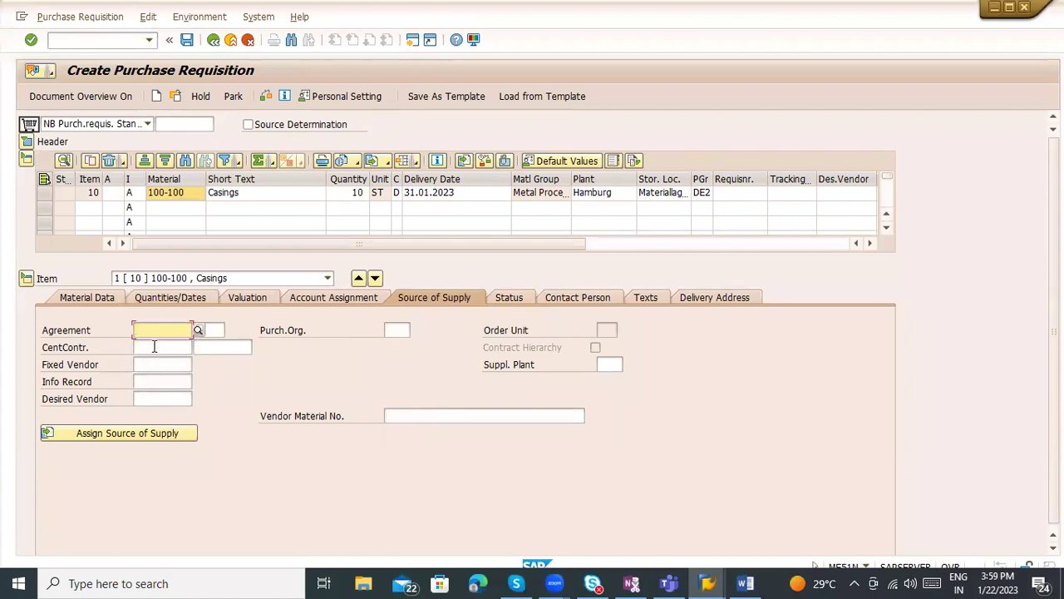
pyautogui.click(156, 365)
pyautogui.click(159, 386)
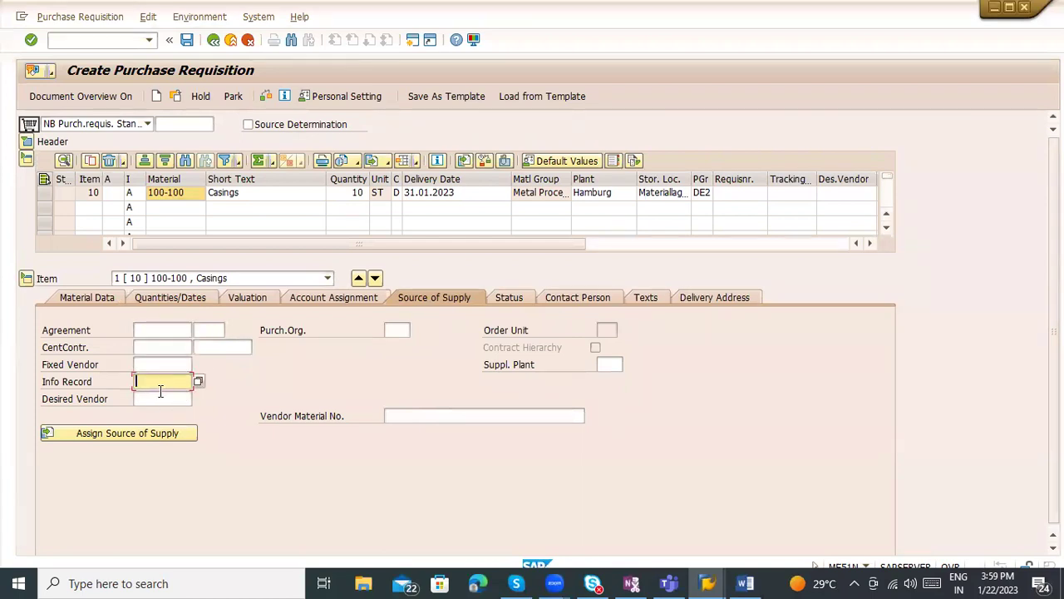
# Step: List the available sources of supply for item 10 and compare the two vendor 1000 entries by purchasing organization
pyautogui.click(132, 436)
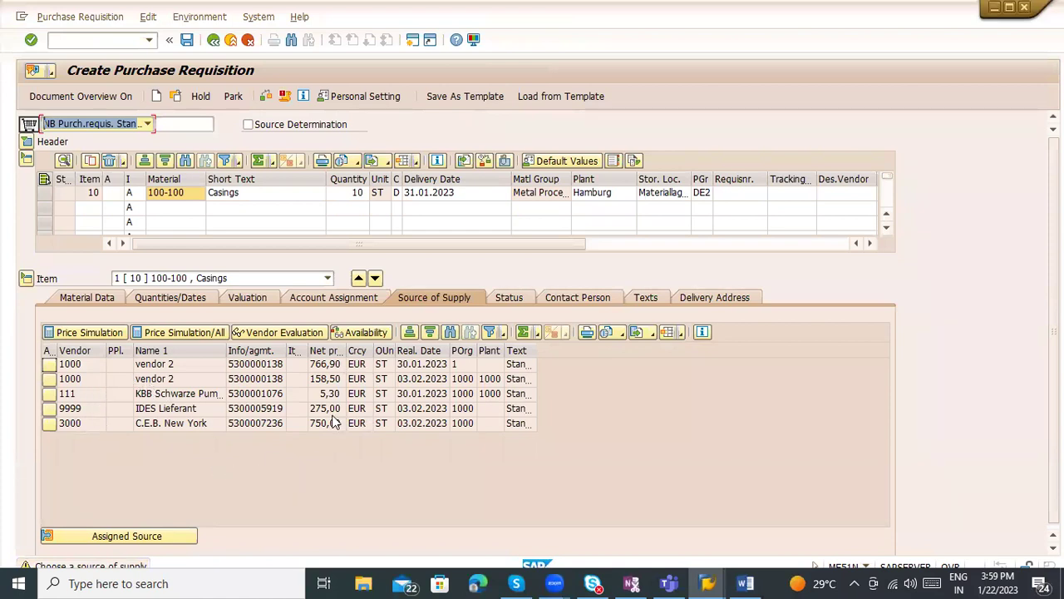
pyautogui.click(190, 191)
pyautogui.click(87, 367)
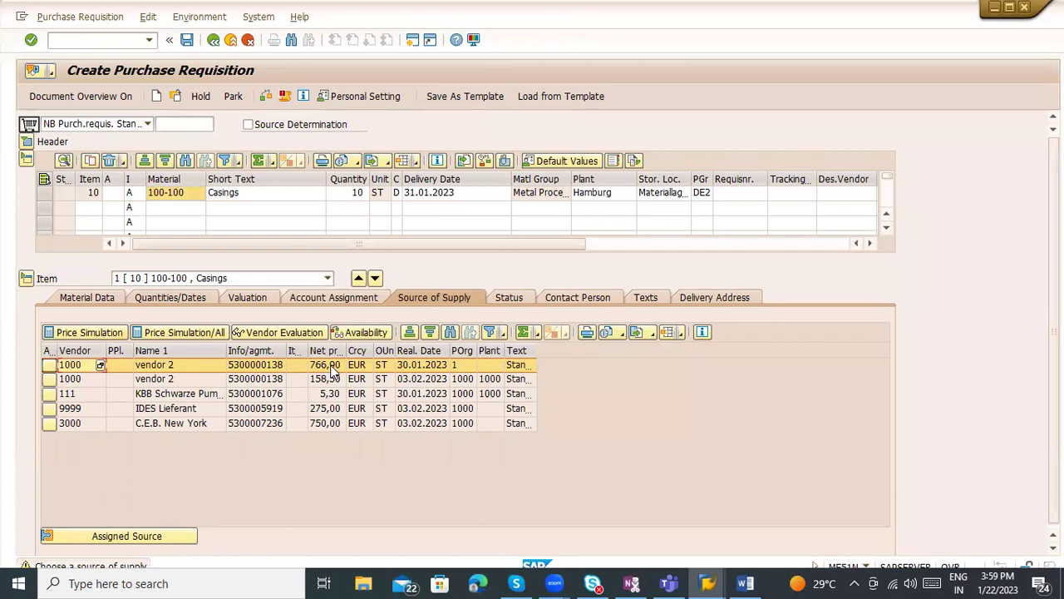
pyautogui.click(464, 366)
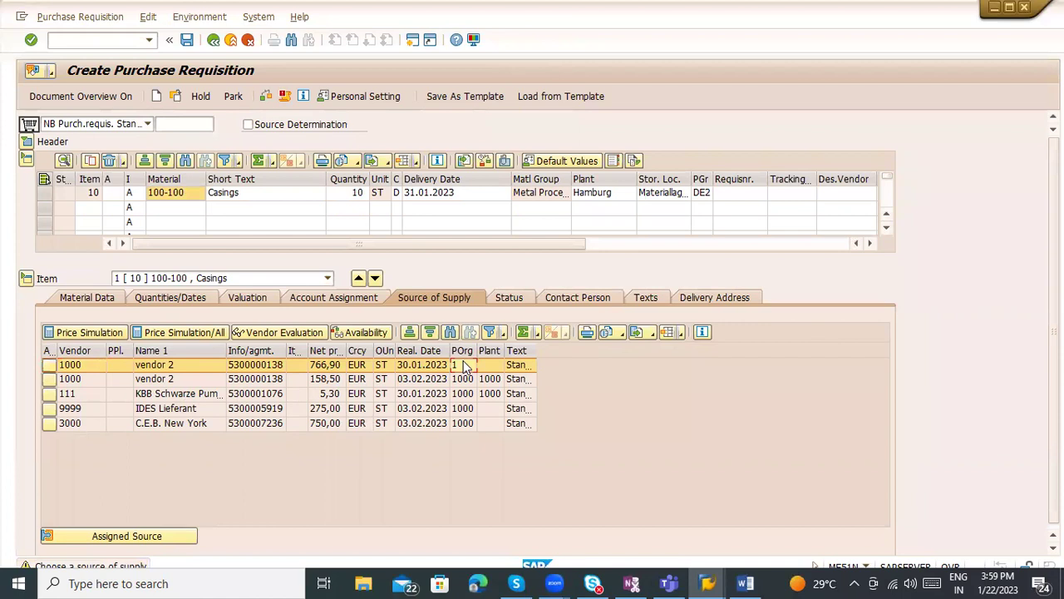
pyautogui.click(87, 383)
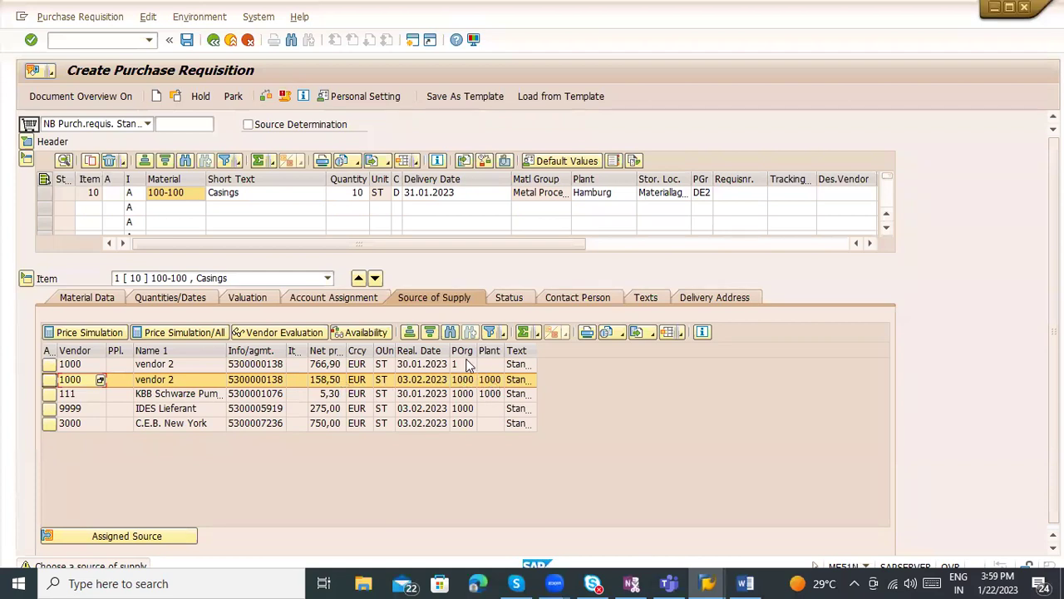
# Step: View the material data of requisition item 10 again, followed by its valuation data
pyautogui.click(75, 297)
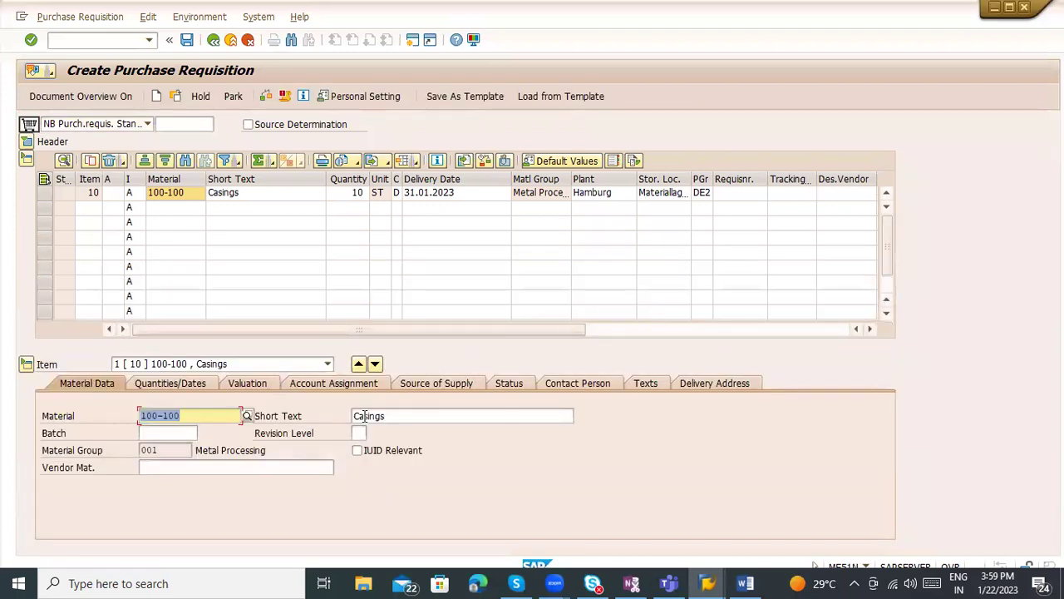
pyautogui.click(246, 382)
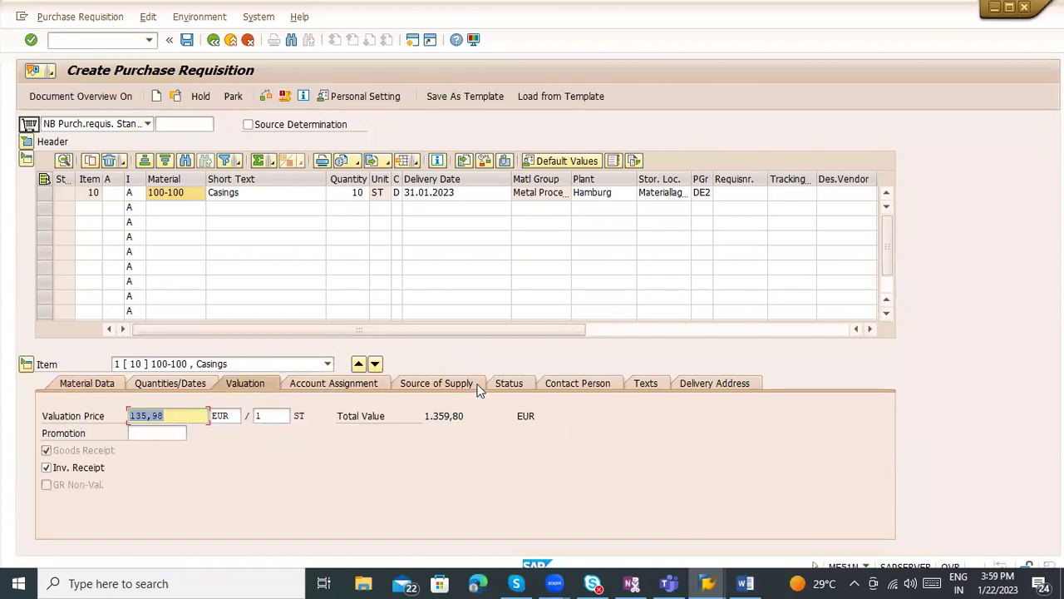
# Step: Set the purchasing organization of requisition item 10 to 1000 and widen its column in the item overview
pyautogui.click(182, 382)
pyautogui.click(447, 381)
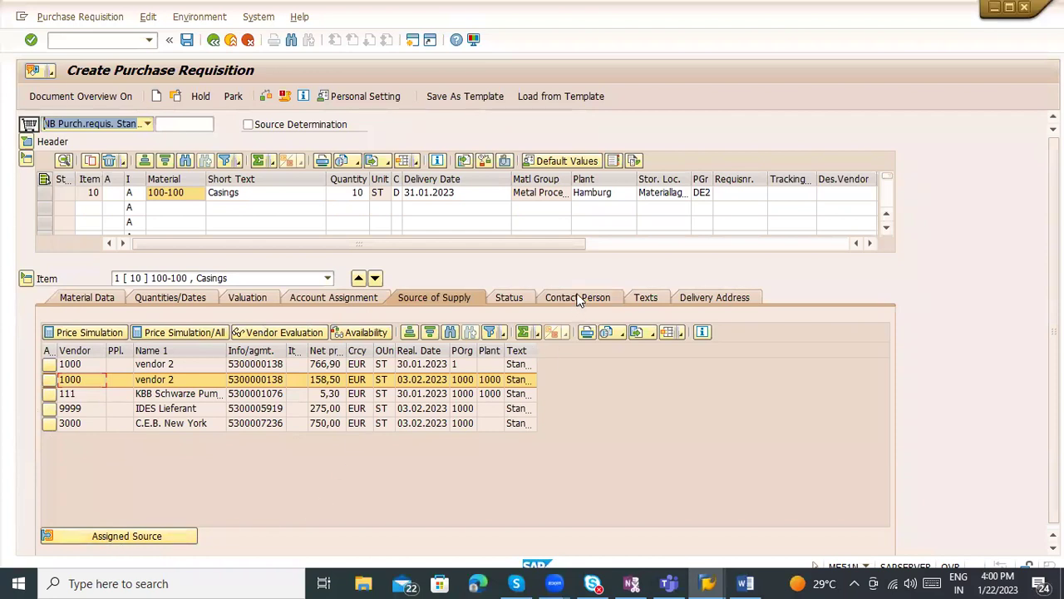
pyautogui.click(612, 243)
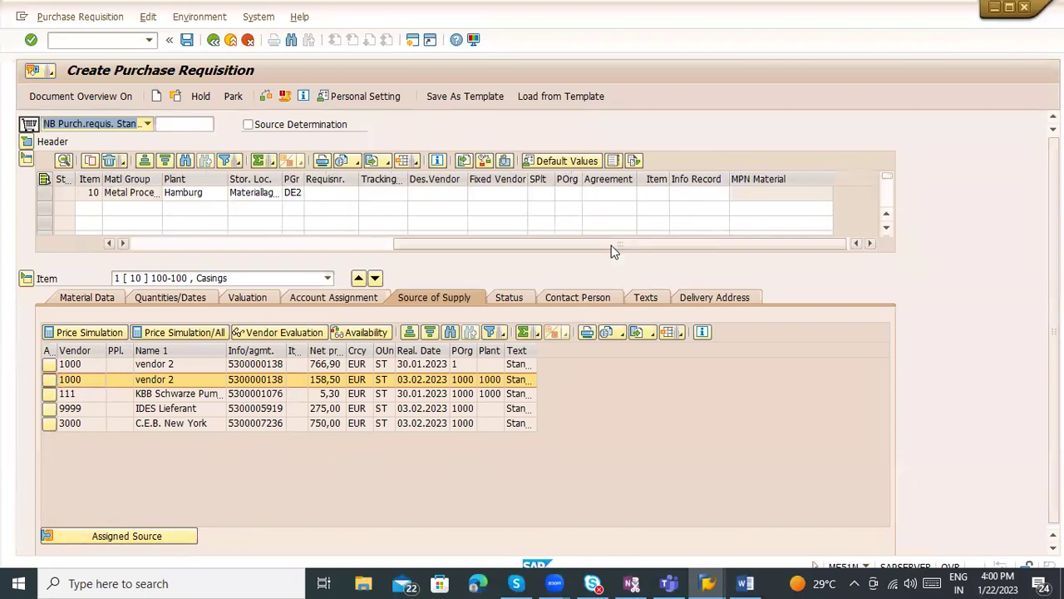
pyautogui.click(571, 192)
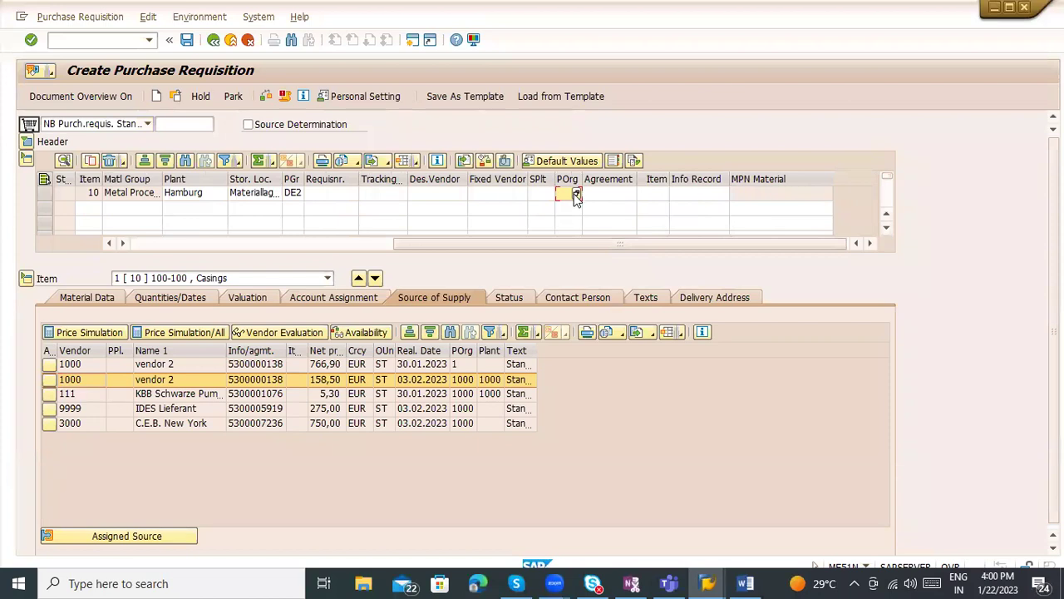
pyautogui.moveTo(585, 179); pyautogui.dragTo(642, 179)
pyautogui.write('1000')
pyautogui.press('Return')
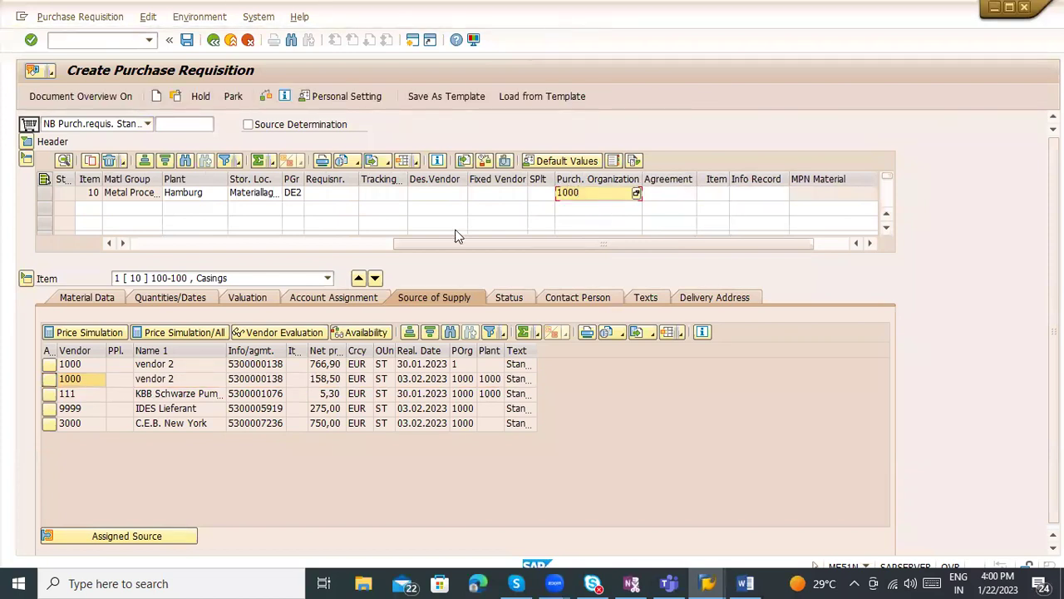
# Step: Return to item 10's source of supply fields and compare their purchasing organization with the one in the item overview
pyautogui.click(338, 296)
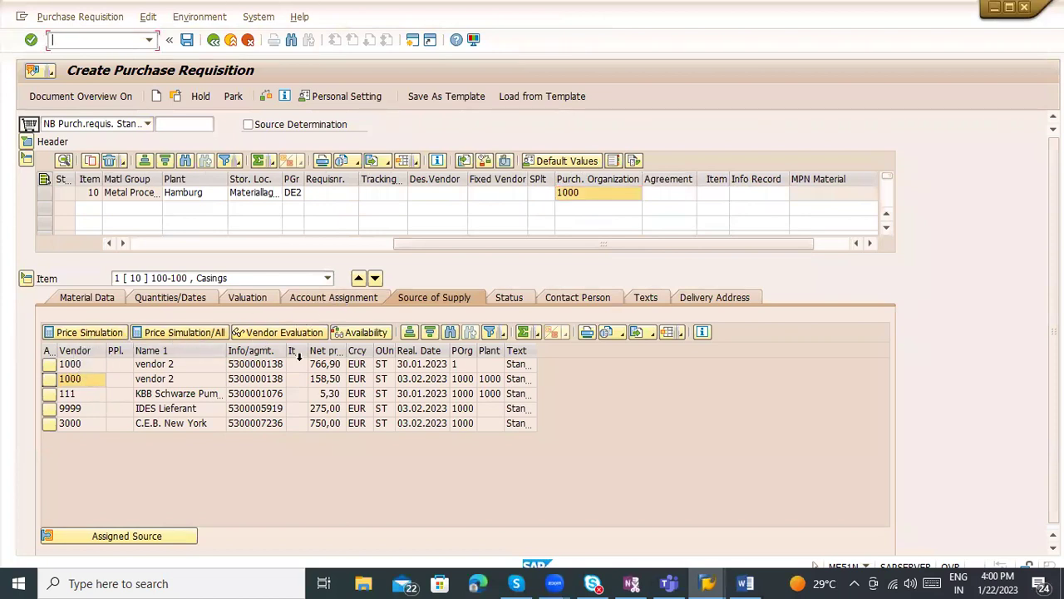
pyautogui.click(128, 540)
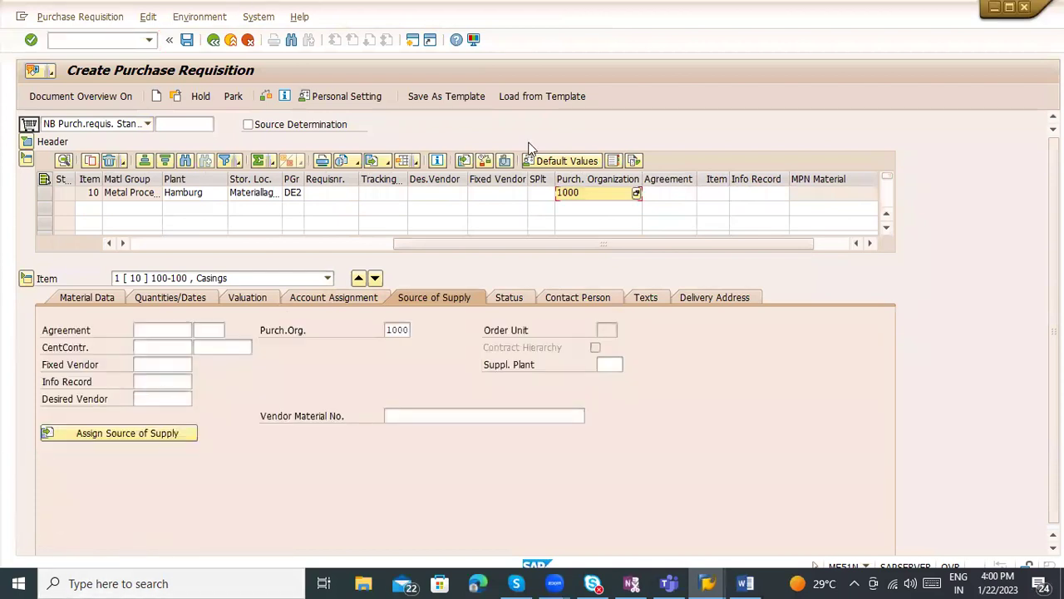
pyautogui.moveTo(387, 331); pyautogui.dragTo(419, 330)
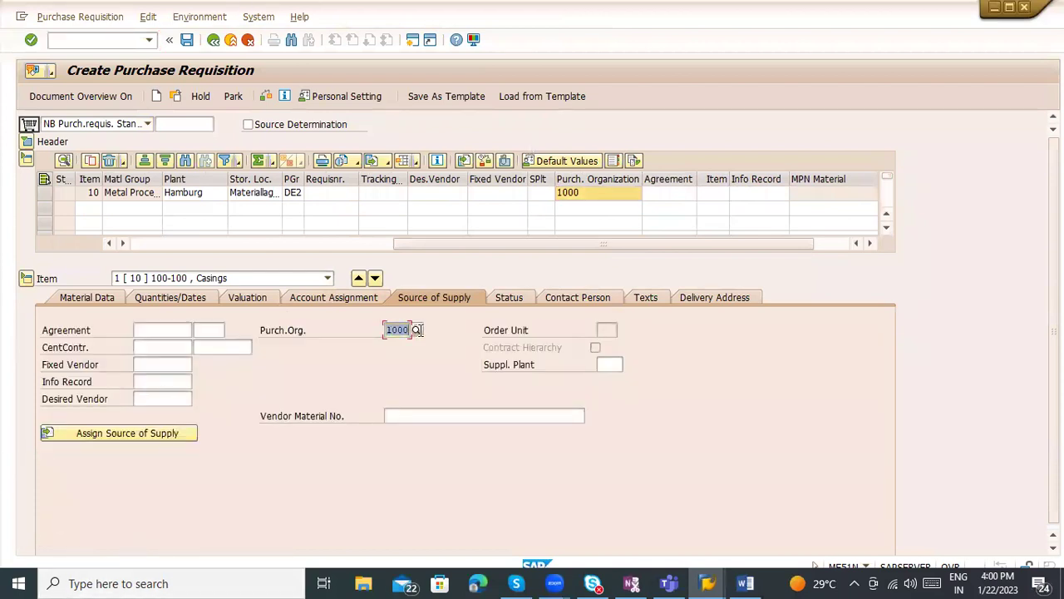
pyautogui.click(576, 194)
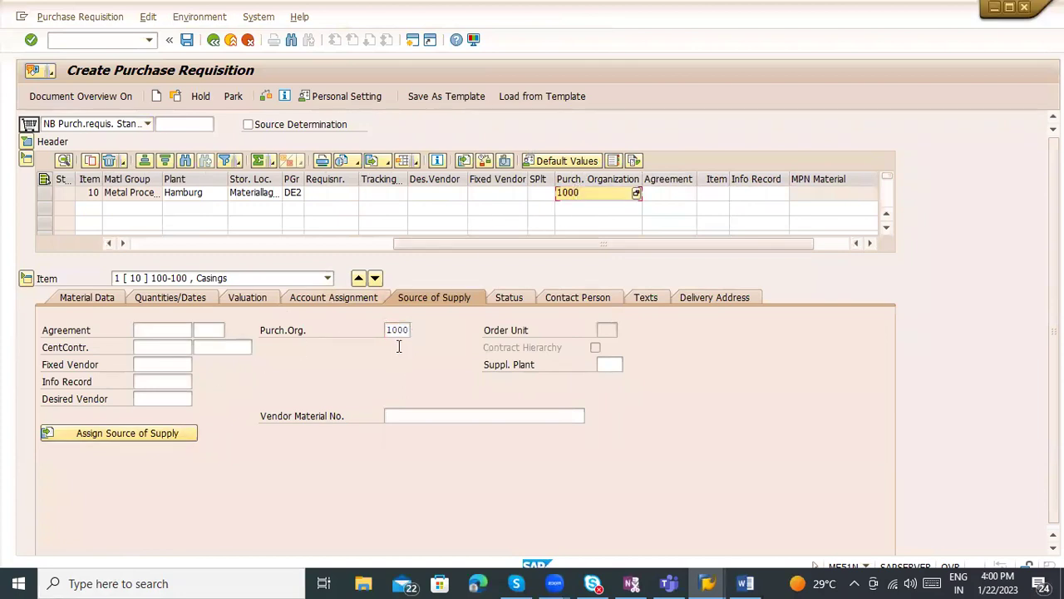
# Step: List item 10's available sources of supply again and check each source's plant and purchasing organization
pyautogui.click(140, 434)
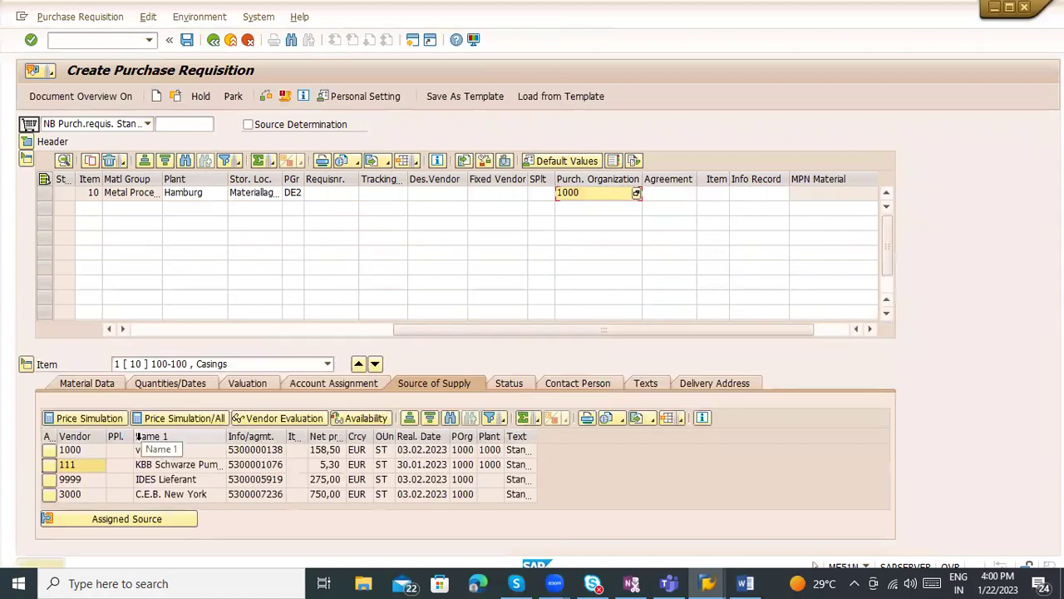
pyautogui.click(483, 456)
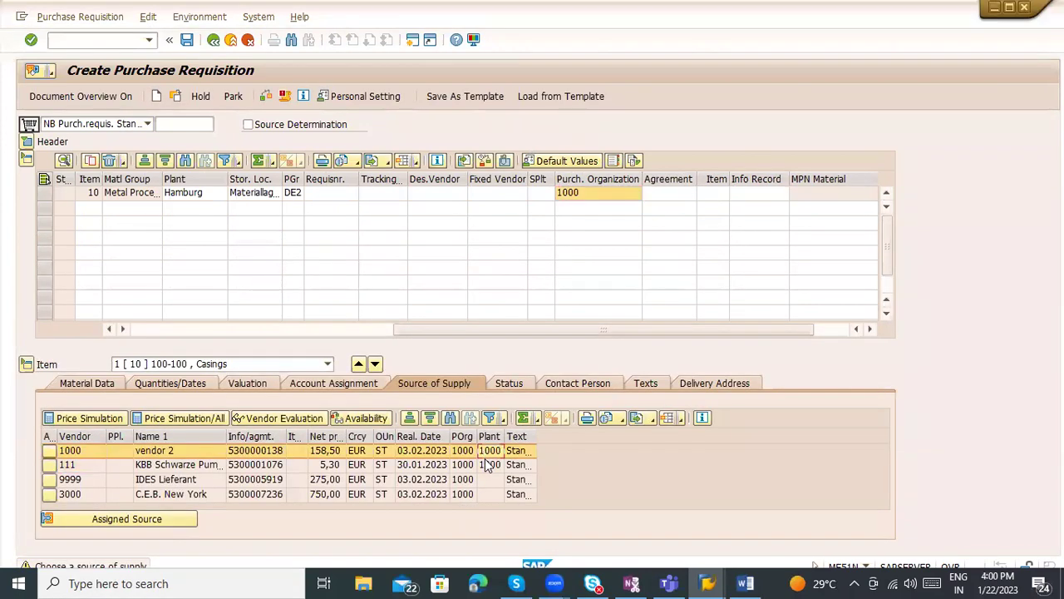
pyautogui.click(488, 466)
pyautogui.click(462, 437)
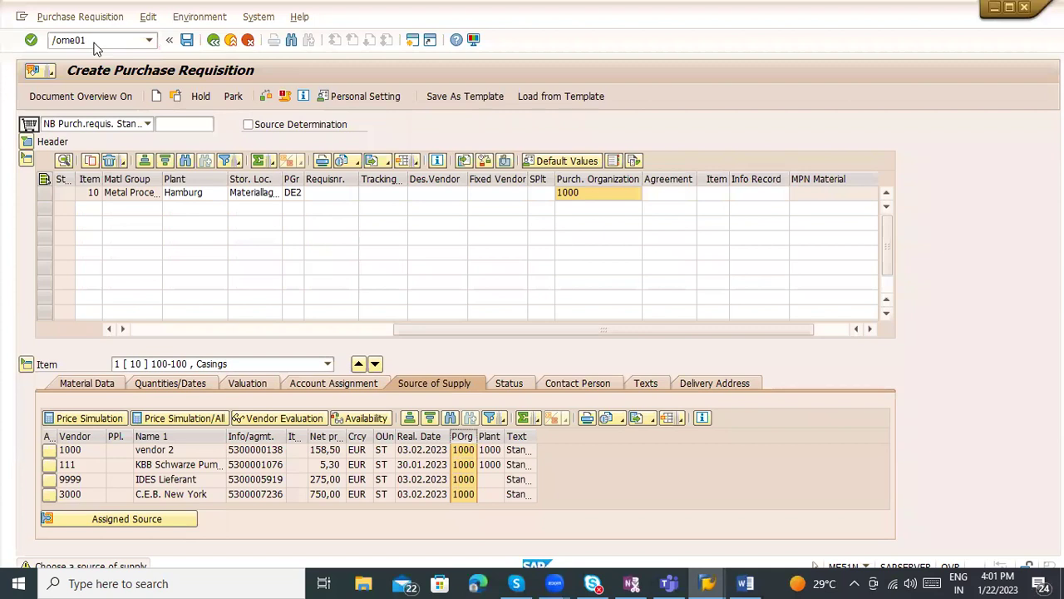
# Step: Open the source list of material 100-100 in plant 1000 with ME01 in a new session, and back out of its overview
pyautogui.press('Return')
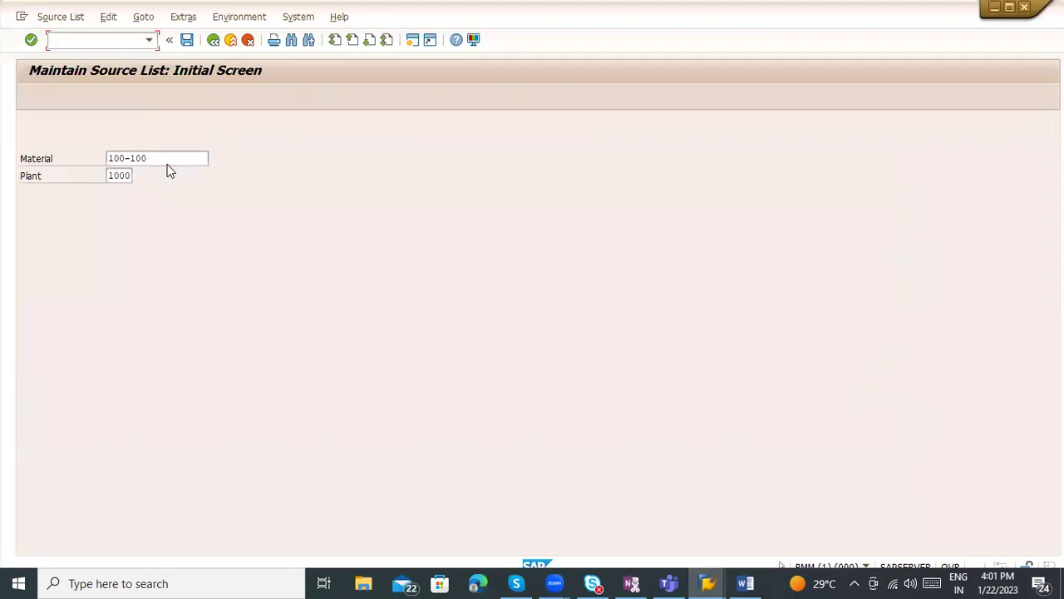
pyautogui.click(160, 158)
pyautogui.click(126, 175)
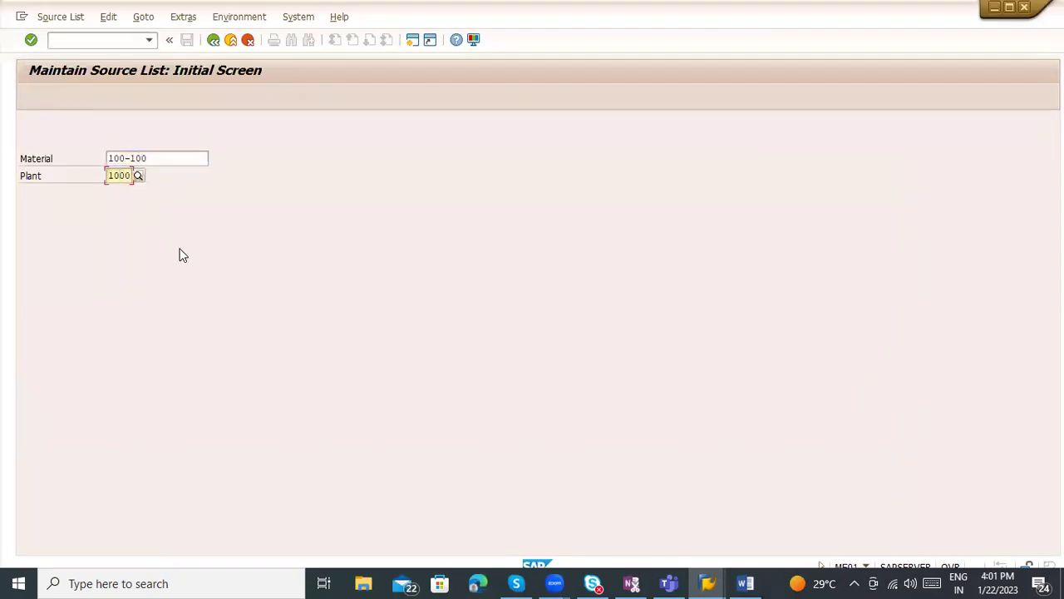
pyautogui.press('Return')
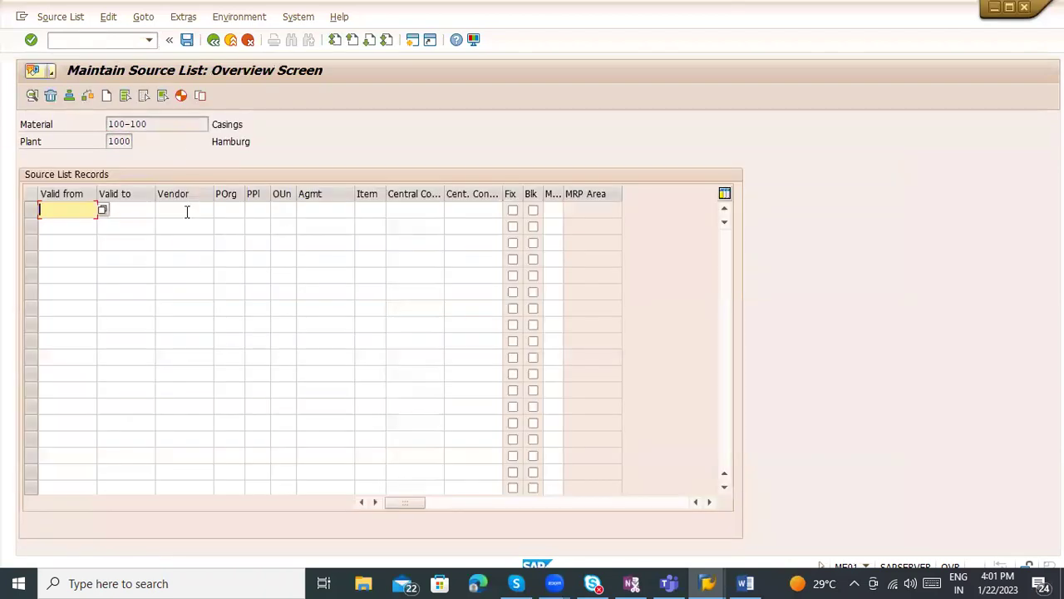
pyautogui.click(219, 23)
pyautogui.click(478, 141)
pyautogui.click(211, 40)
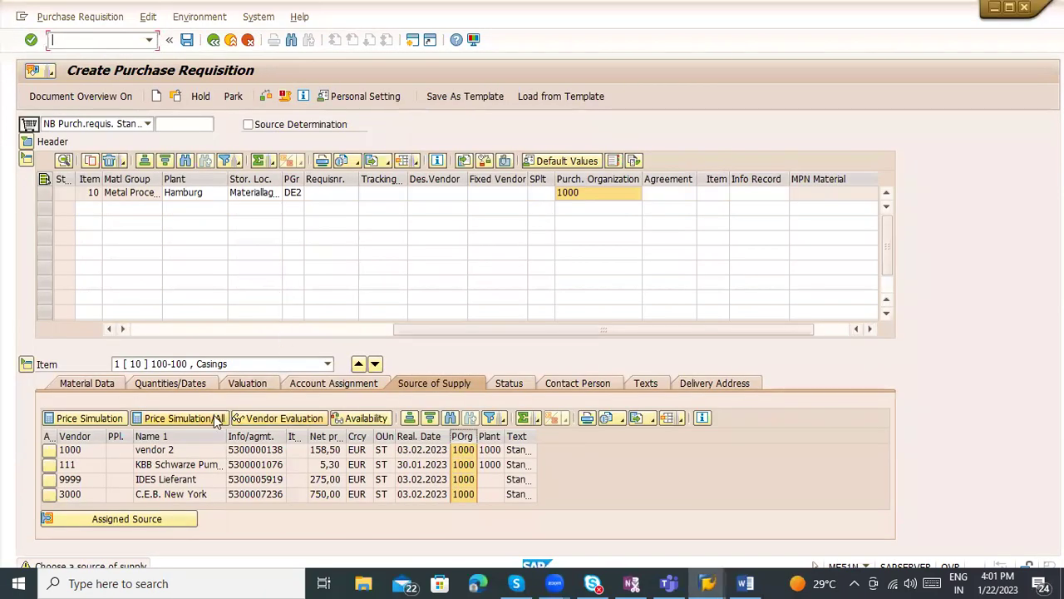
# Step: Check the info record assigned to each vendor in item 10's list of available sources
pyautogui.click(228, 454)
pyautogui.click(231, 464)
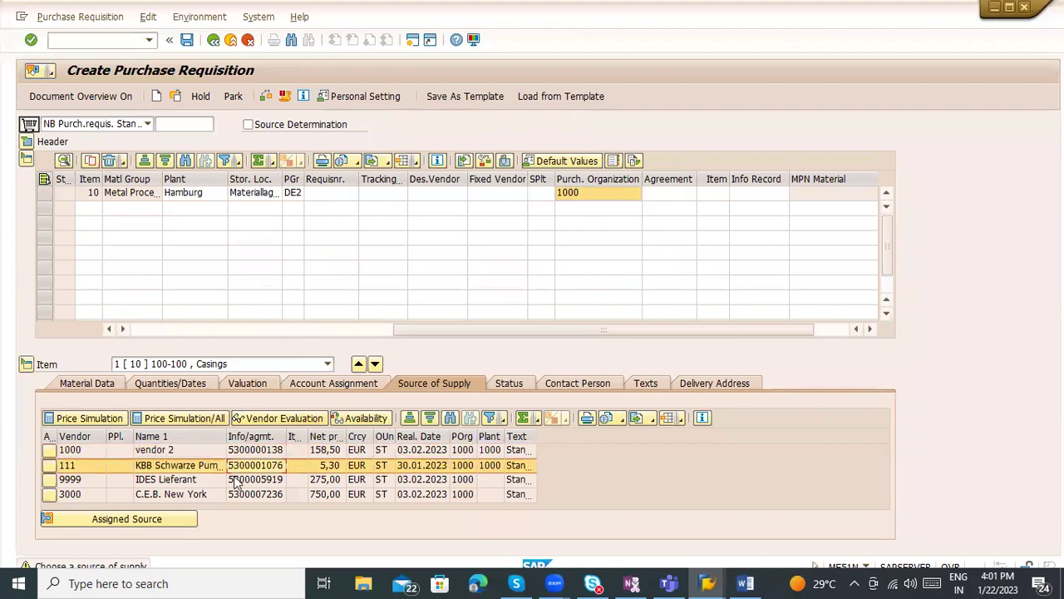
pyautogui.click(234, 479)
pyautogui.click(235, 494)
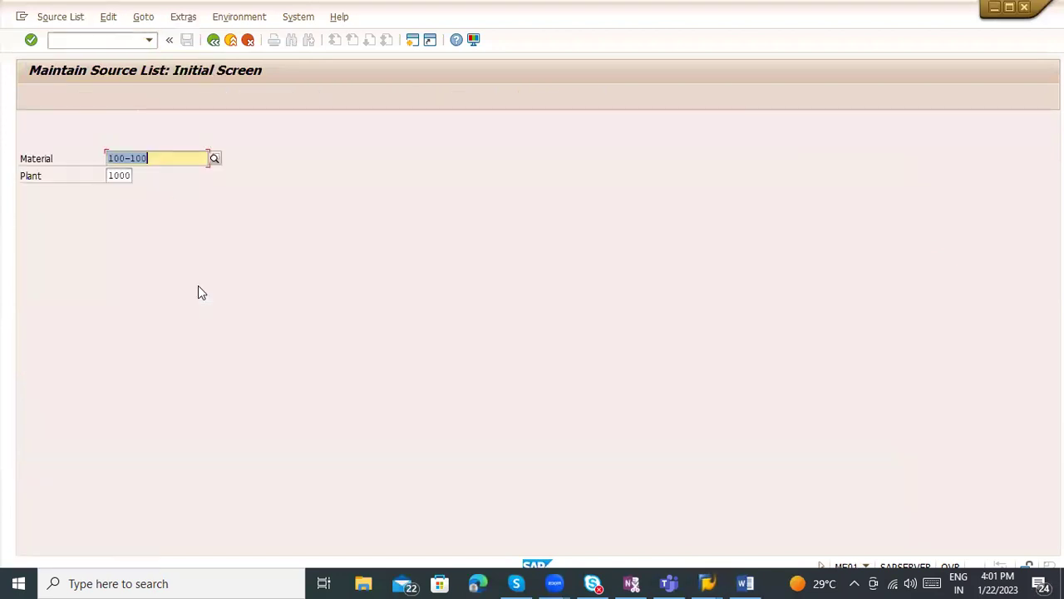
# Step: Compare the source list's Fix indicator with the requisition item's Fixed Vendor field, and exit source list maintenance
pyautogui.press('Return')
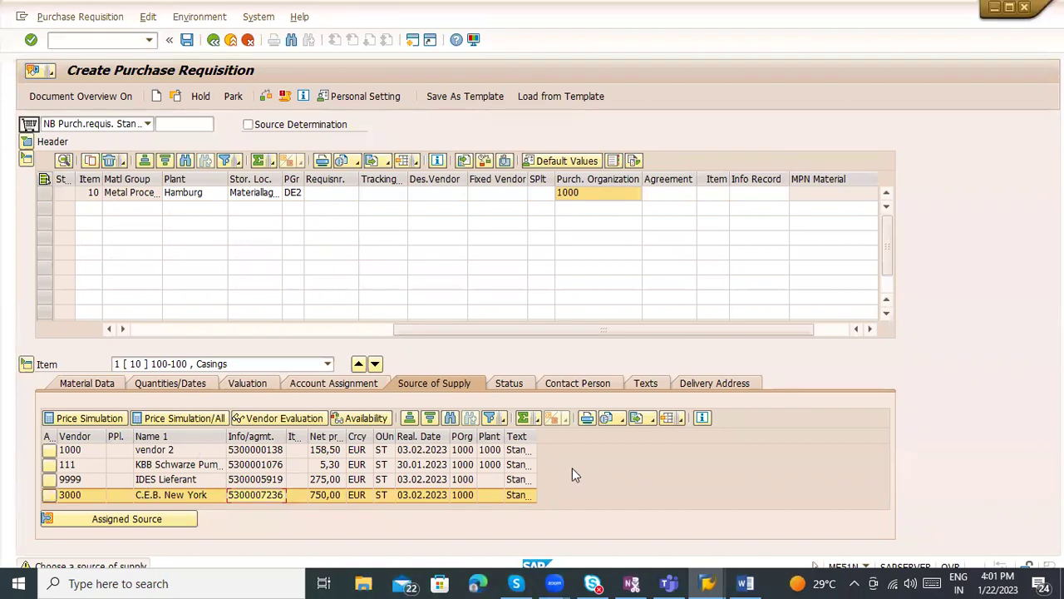
pyautogui.click(111, 519)
pyautogui.click(138, 453)
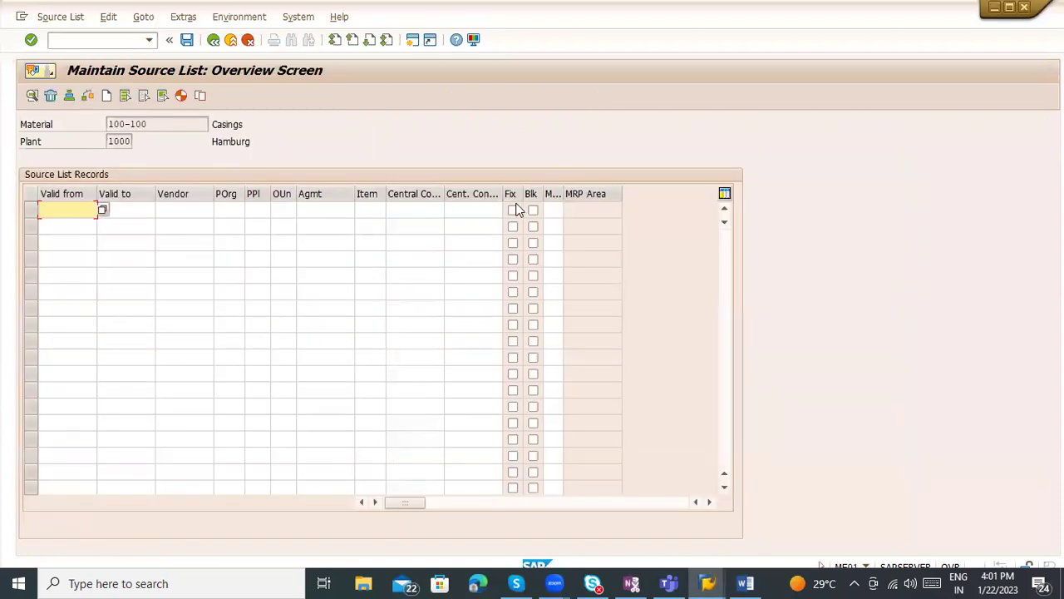
pyautogui.hotkey('alt', 'Tab')
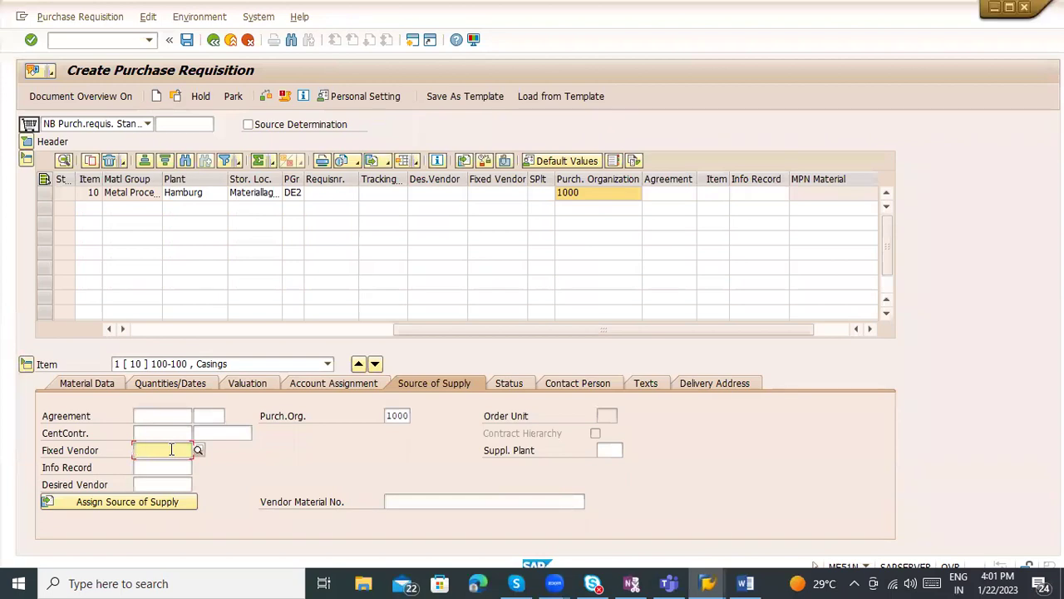
pyautogui.hotkey('alt', 'Tab')
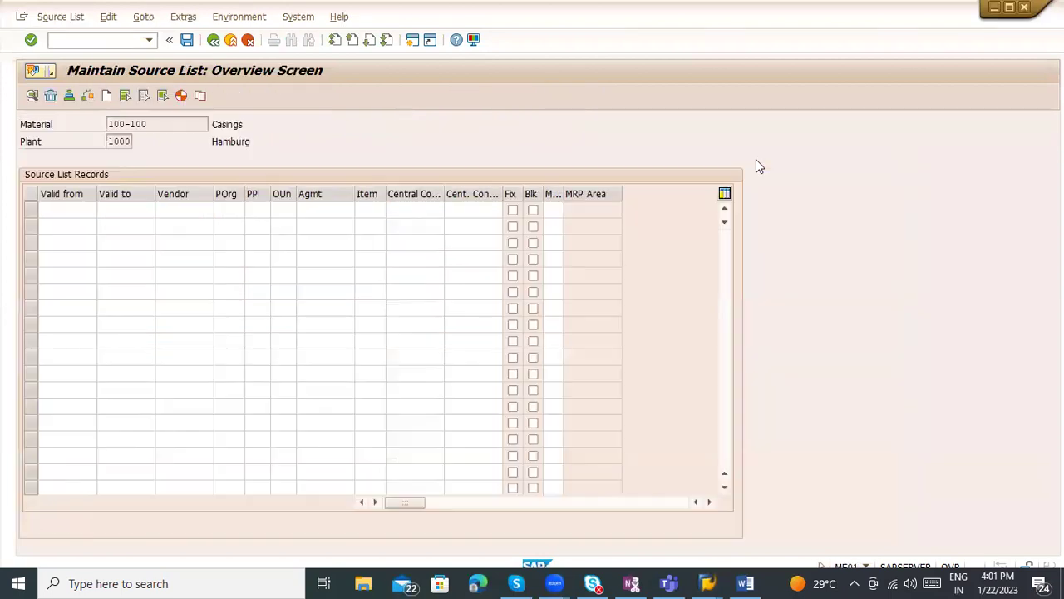
pyautogui.click(237, 40)
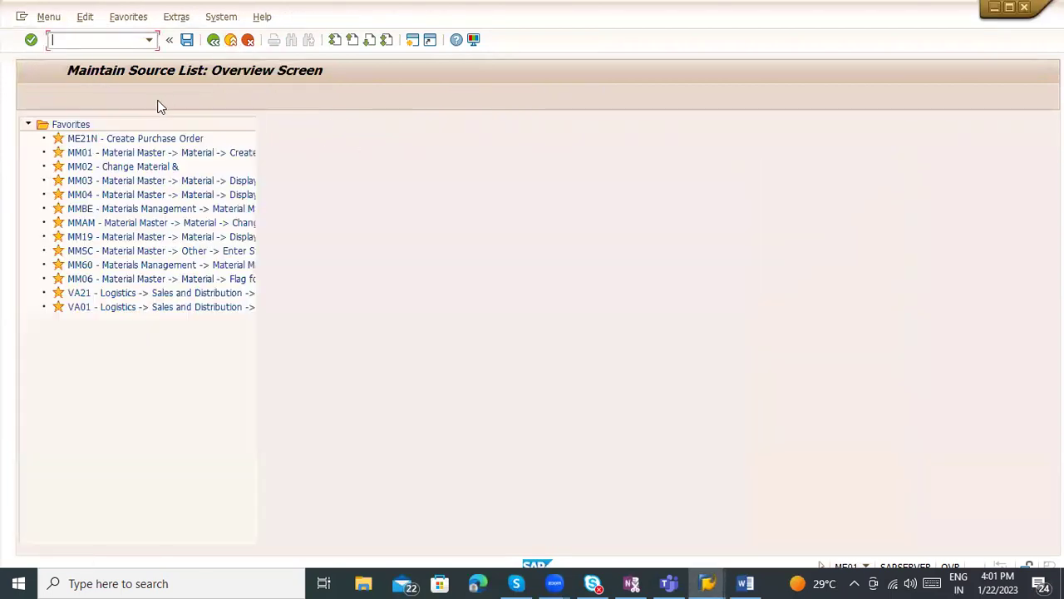
# Step: Check the requisition item's purchasing organization, and start info record creation with ME11 in the other session
pyautogui.hotkey('alt', 'Tab')
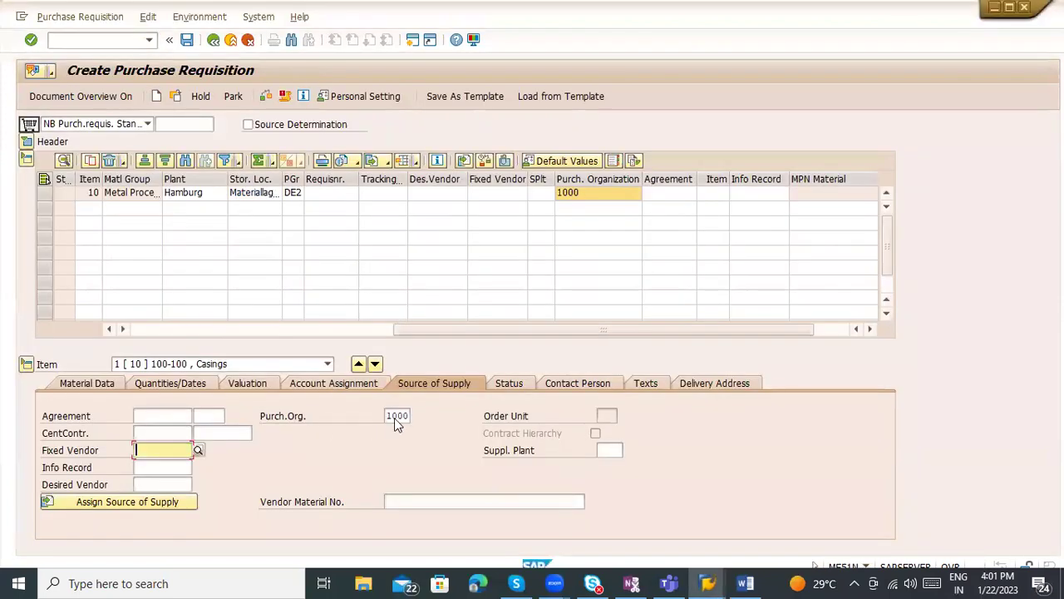
pyautogui.hotkey('alt', 'Tab')
pyautogui.click(131, 39)
pyautogui.write('me11')
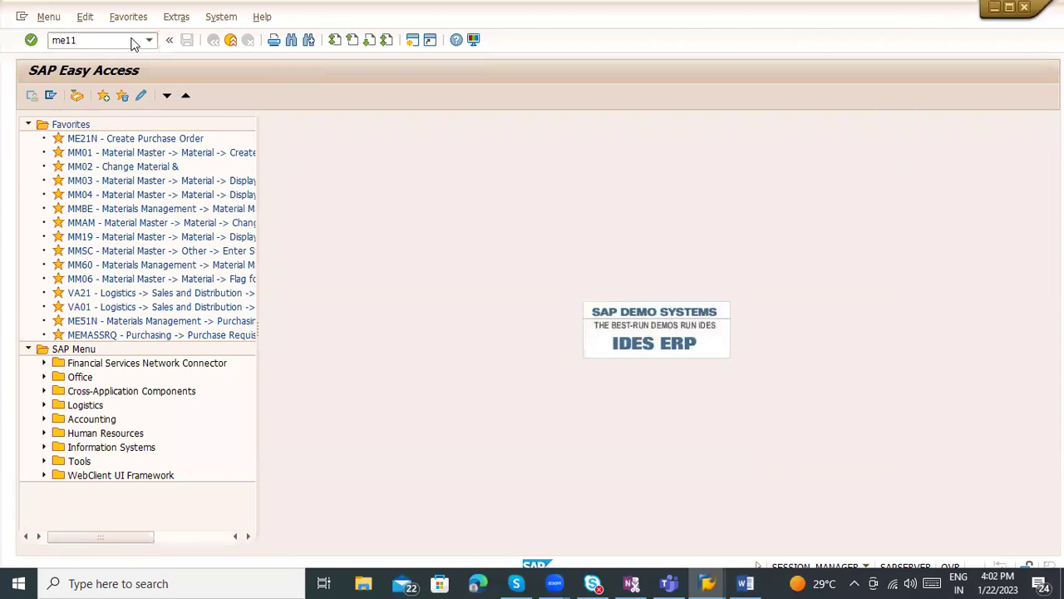
pyautogui.press('Return')
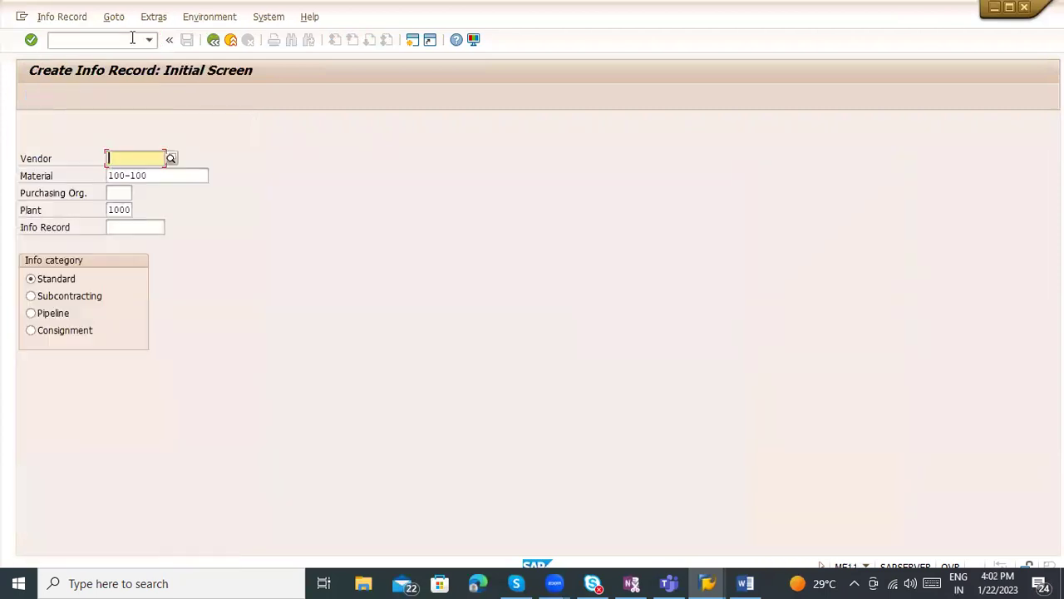
# Step: Try to create a standard info record for vendor 1000, material 100-100, purchasing organization 1000 and plant 1000
pyautogui.press('Tab')
pyautogui.press('Tab')
pyautogui.write('1')
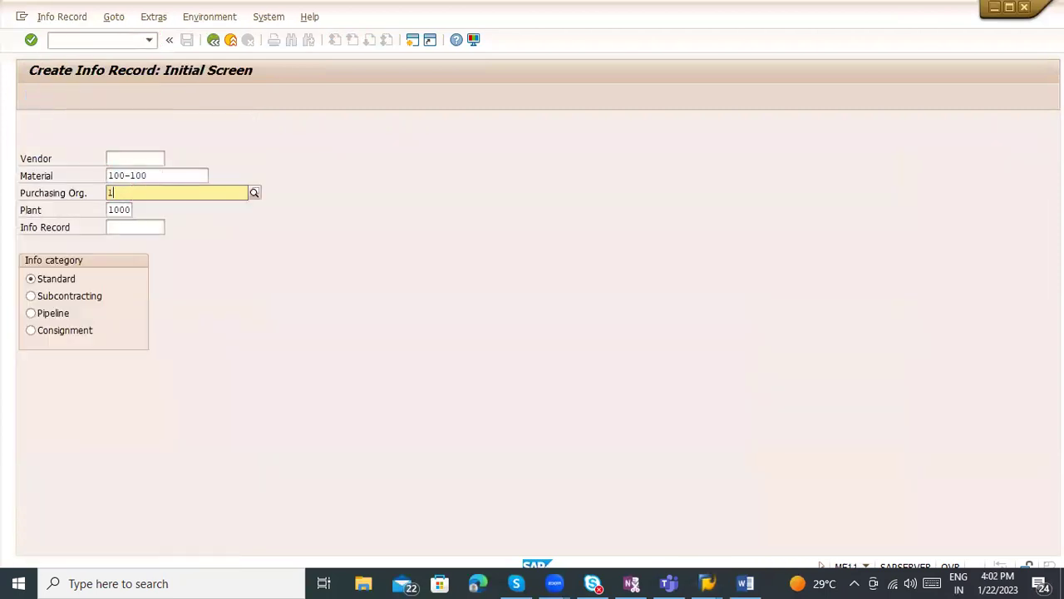
pyautogui.press('Tab')
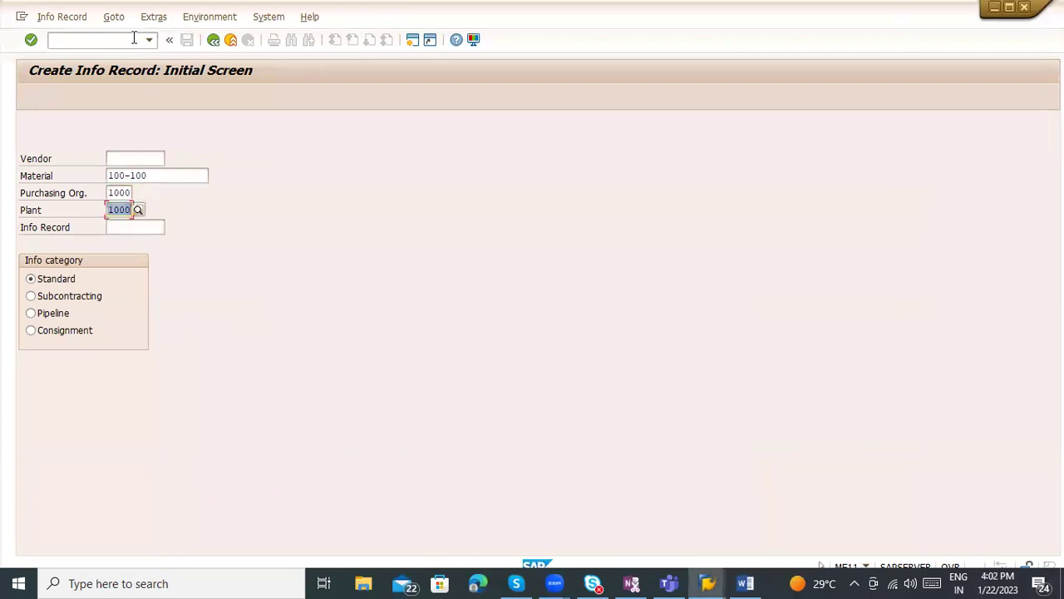
pyautogui.click(117, 209)
pyautogui.moveTo(108, 210); pyautogui.dragTo(134, 210)
pyautogui.press('Return')
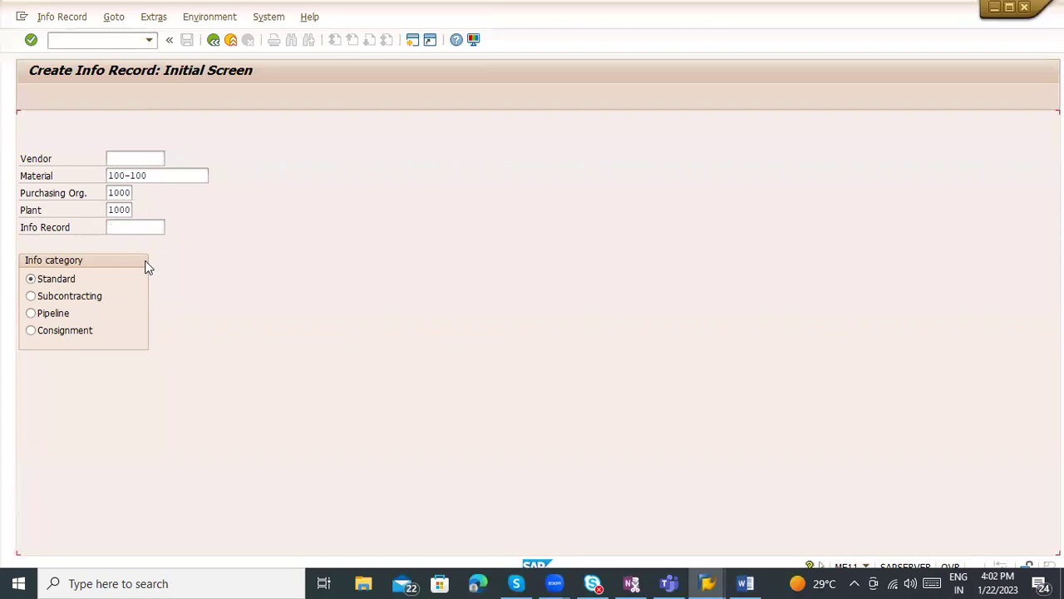
pyautogui.write('1000')
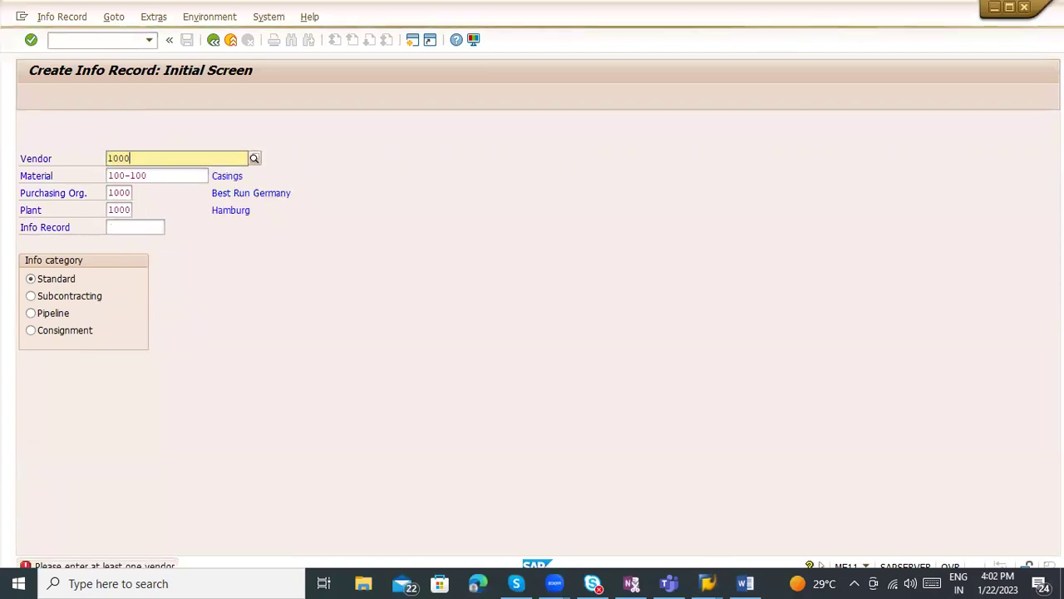
pyautogui.press('Return')
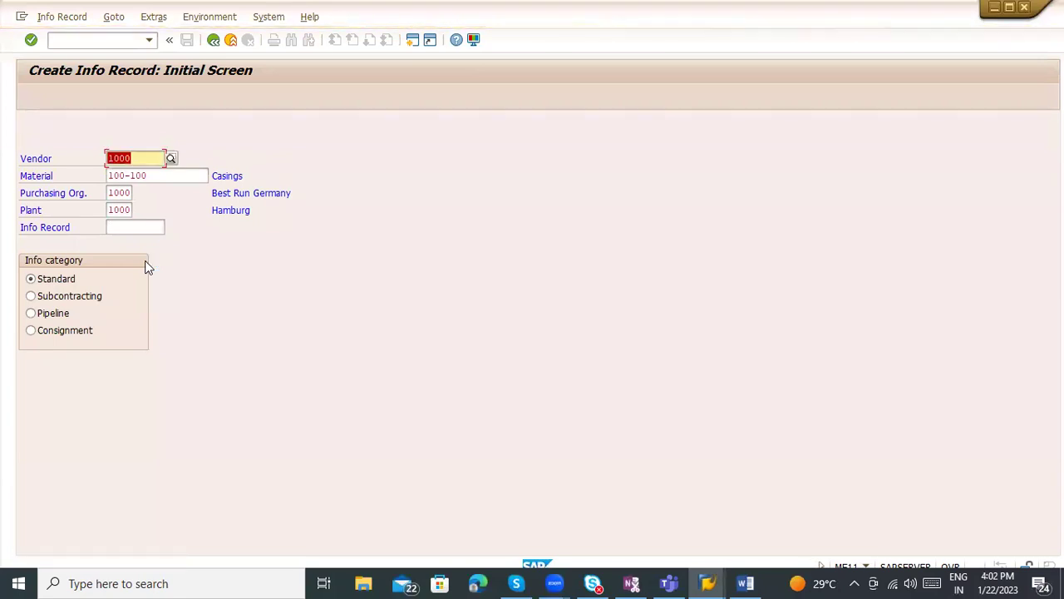
pyautogui.press('Return')
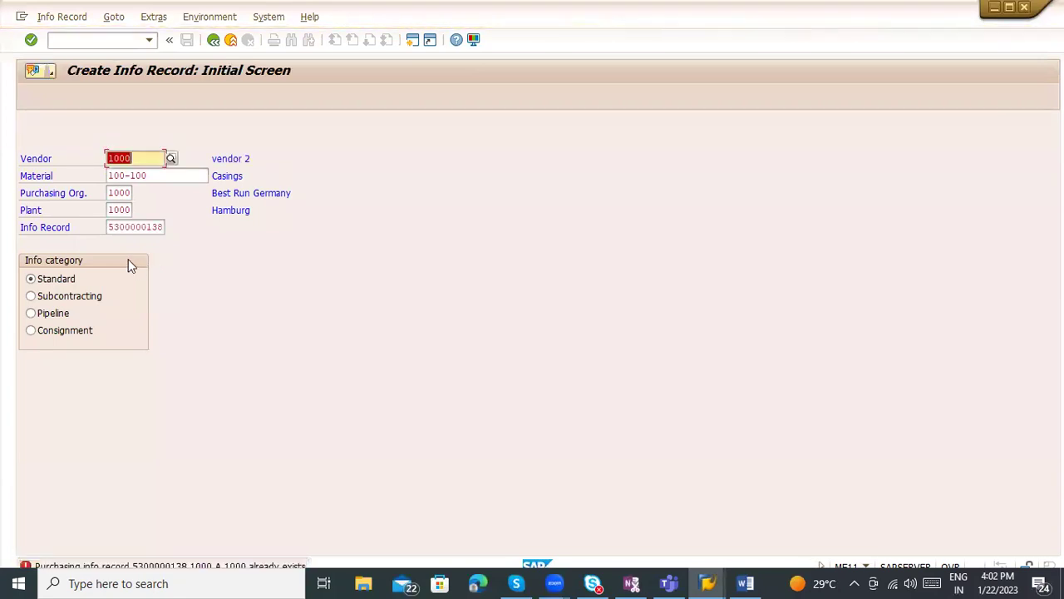
# Step: Switch from creating to displaying the info record and open the general data for vendor 1000 and material 100-100
pyautogui.moveTo(113, 227); pyautogui.dragTo(186, 227)
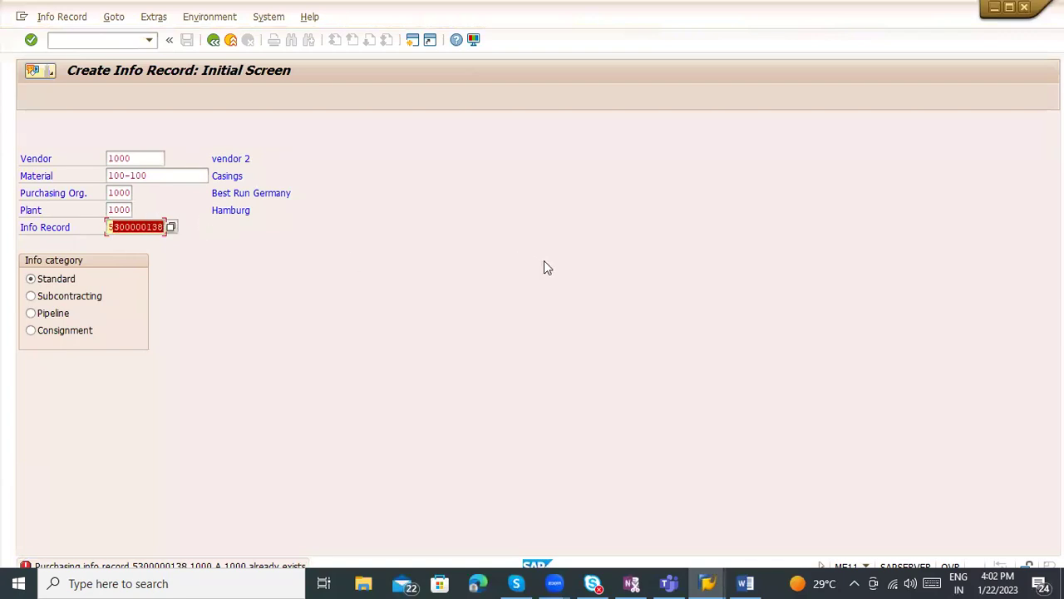
pyautogui.click(125, 227)
pyautogui.moveTo(109, 227); pyautogui.dragTo(192, 222)
pyautogui.click(67, 18)
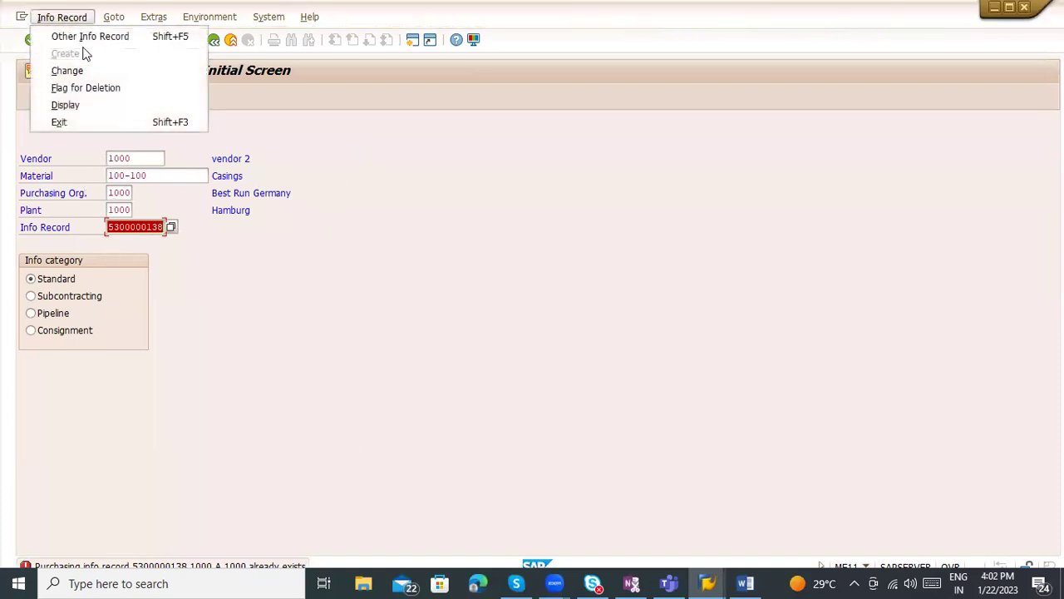
pyautogui.click(98, 106)
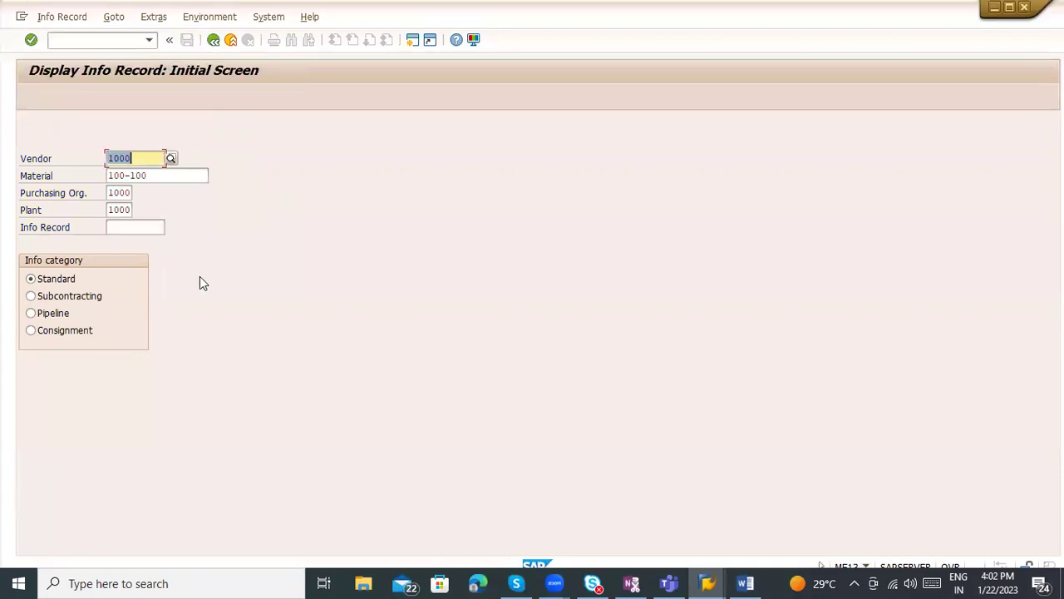
pyautogui.press('Return')
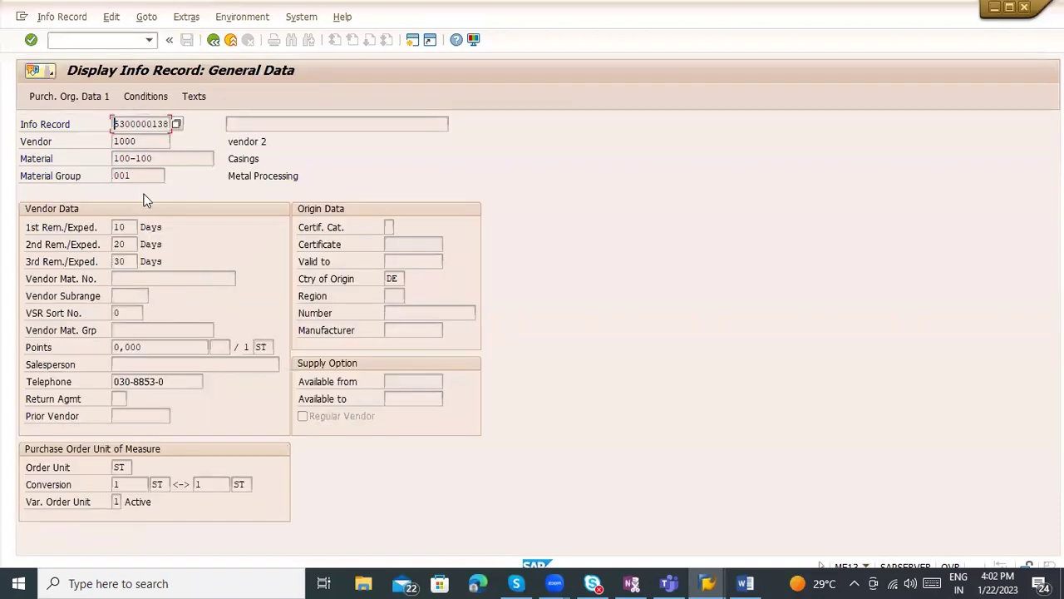
# Step: Review the info record's purchasing organization data and the gross price condition valid from 01.08.2000, and exit the info record display
pyautogui.press('Return')
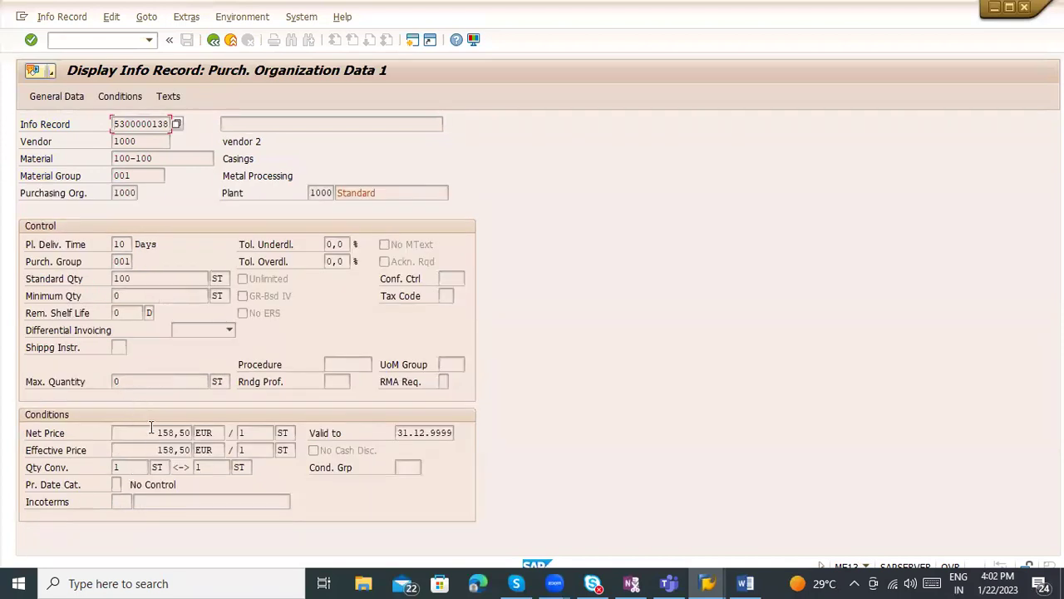
pyautogui.moveTo(153, 428); pyautogui.dragTo(245, 427)
pyautogui.click(117, 101)
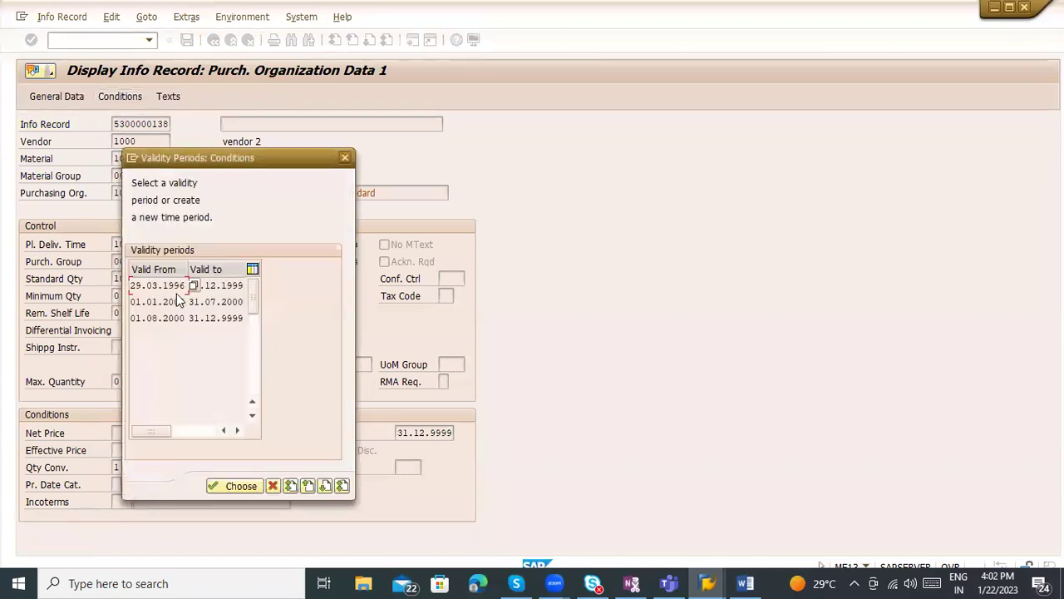
pyautogui.click(175, 318)
pyautogui.doubleClick(178, 318)
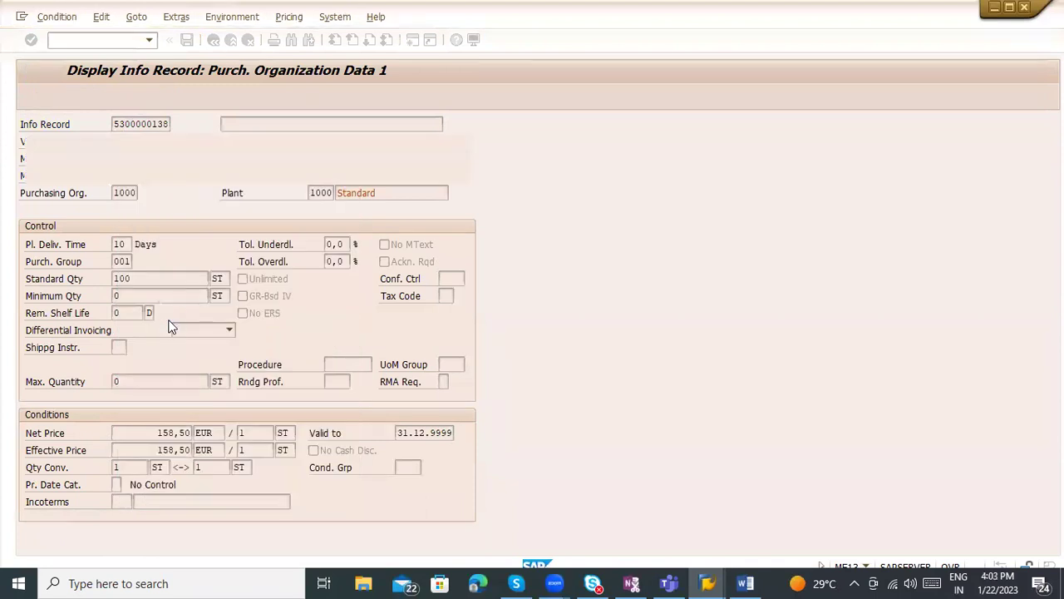
pyautogui.moveTo(196, 296); pyautogui.dragTo(336, 284)
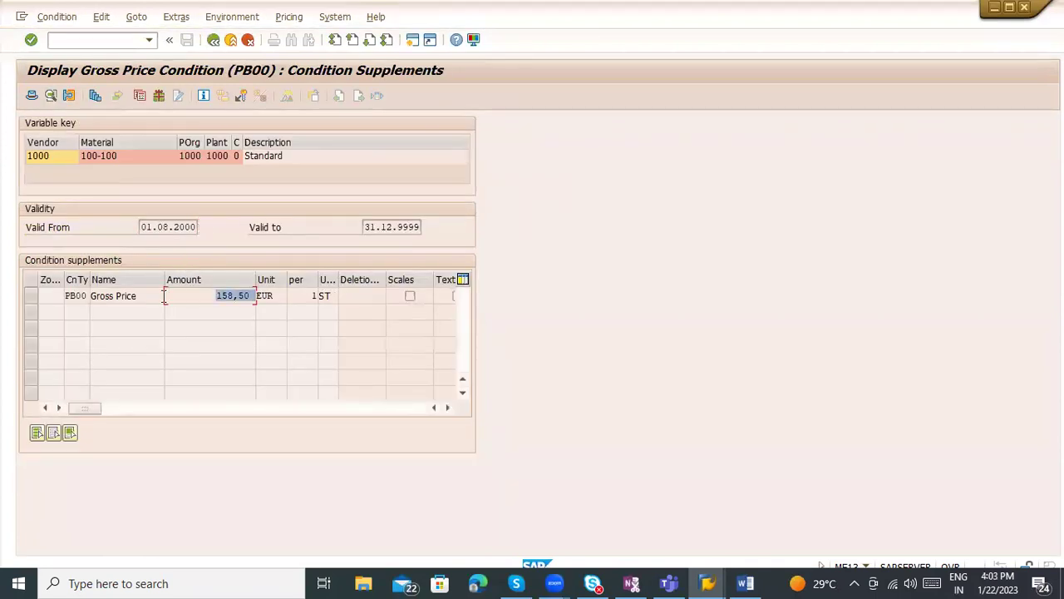
pyautogui.click(228, 40)
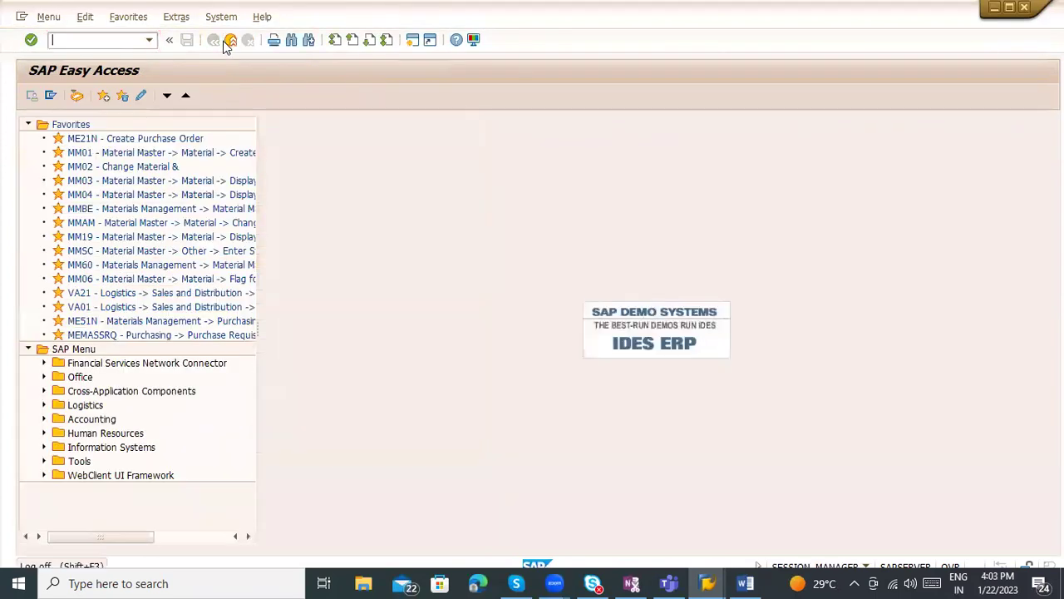
# Step: Return to the requisition session and examine the item's status, contact person data and available creation indicator options
pyautogui.hotkey('alt', 'Tab')
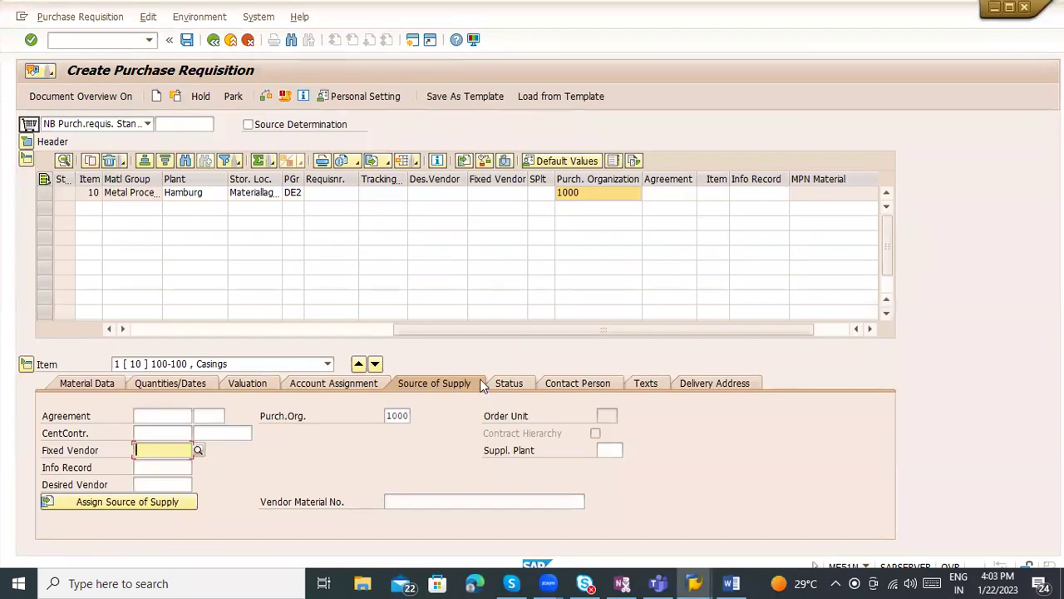
pyautogui.click(501, 383)
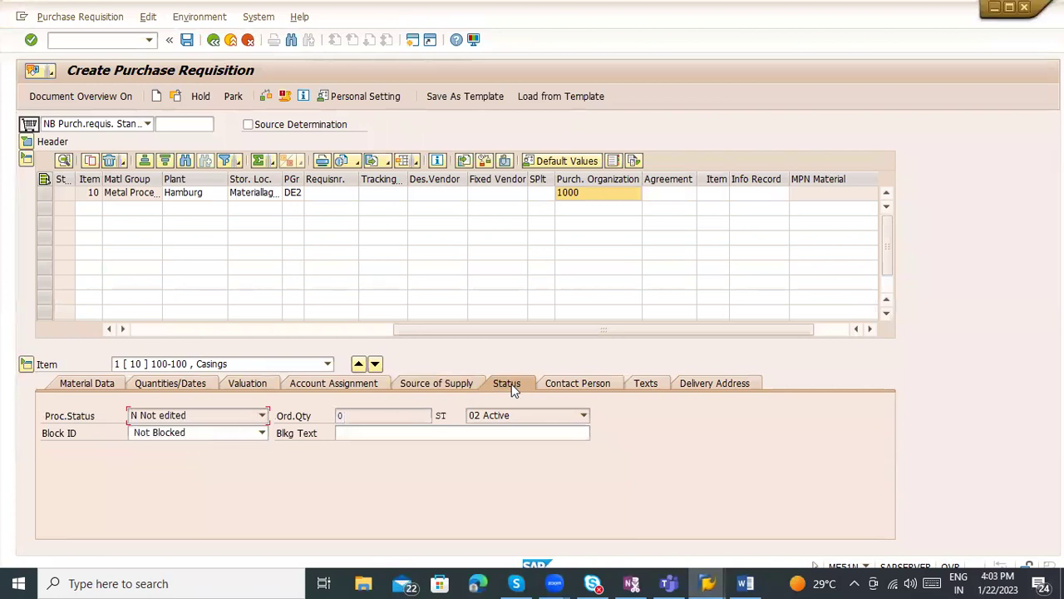
pyautogui.click(569, 385)
pyautogui.click(193, 449)
pyautogui.click(201, 435)
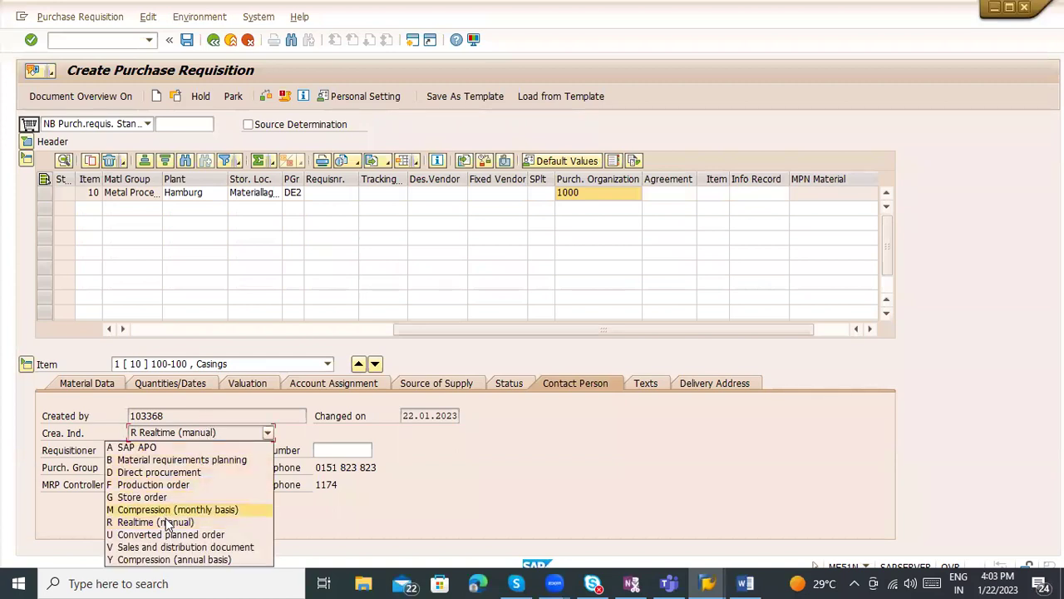
pyautogui.click(459, 442)
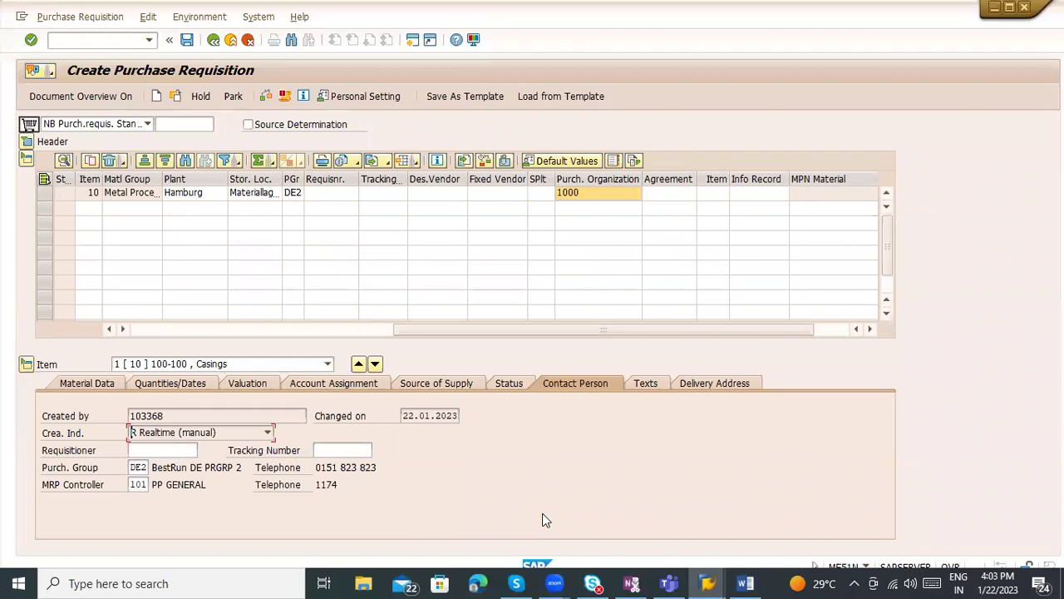
pyautogui.click(259, 433)
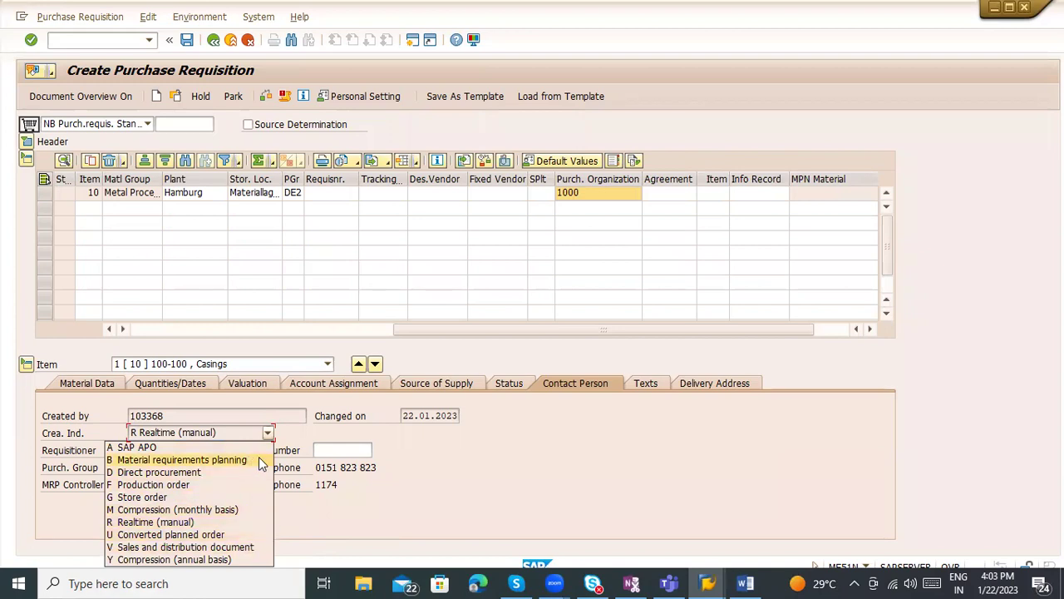
pyautogui.click(386, 491)
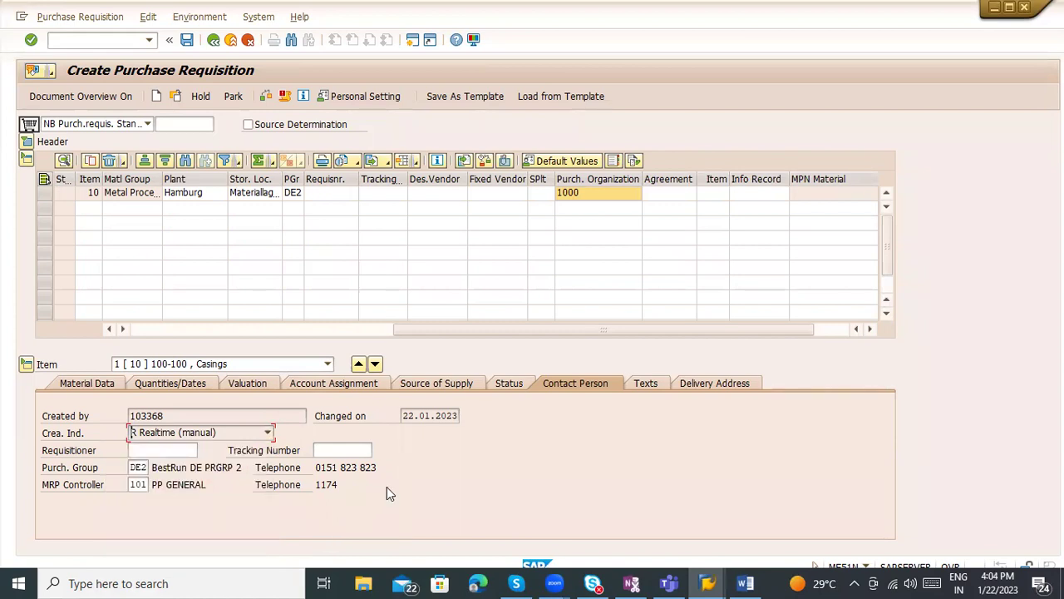
# Step: Enter the requisitioner's name for item 10 and check the requisitioner, purchasing group and MRP controller in the contact person data
pyautogui.click(170, 449)
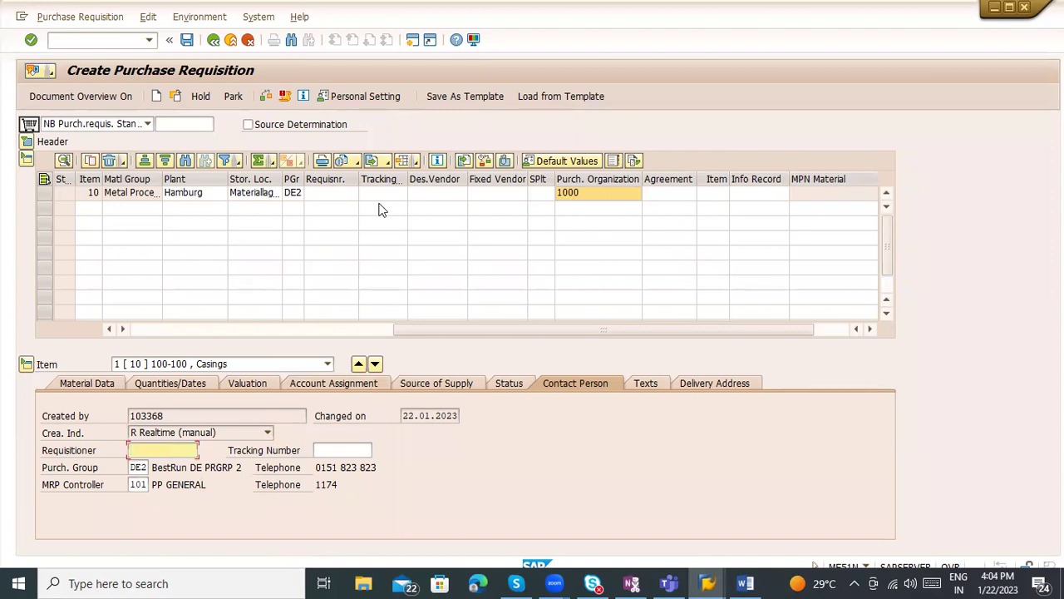
pyautogui.click(345, 198)
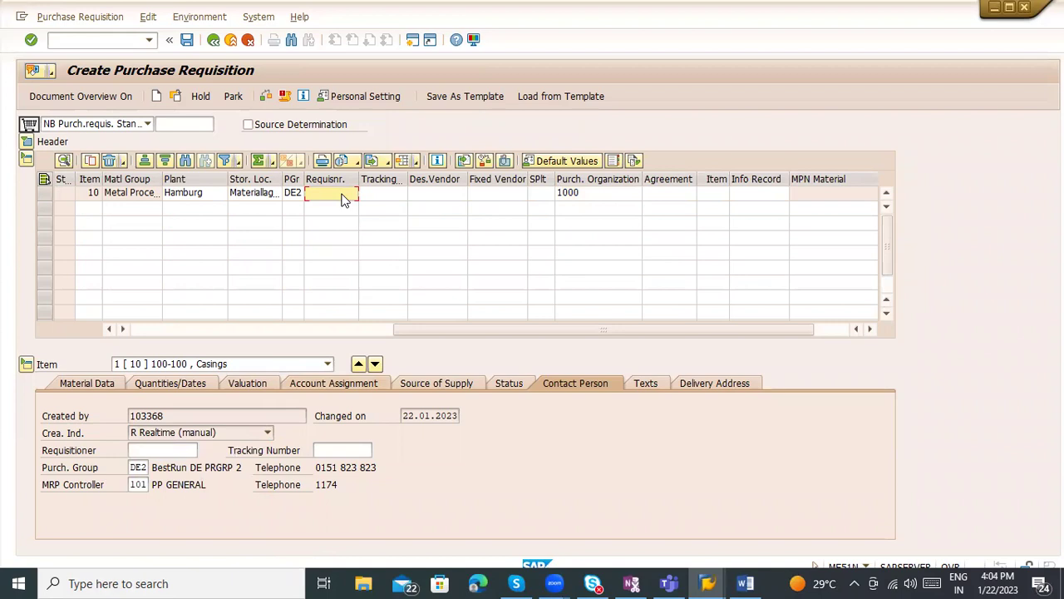
pyautogui.write('Rajesh')
pyautogui.press('Return')
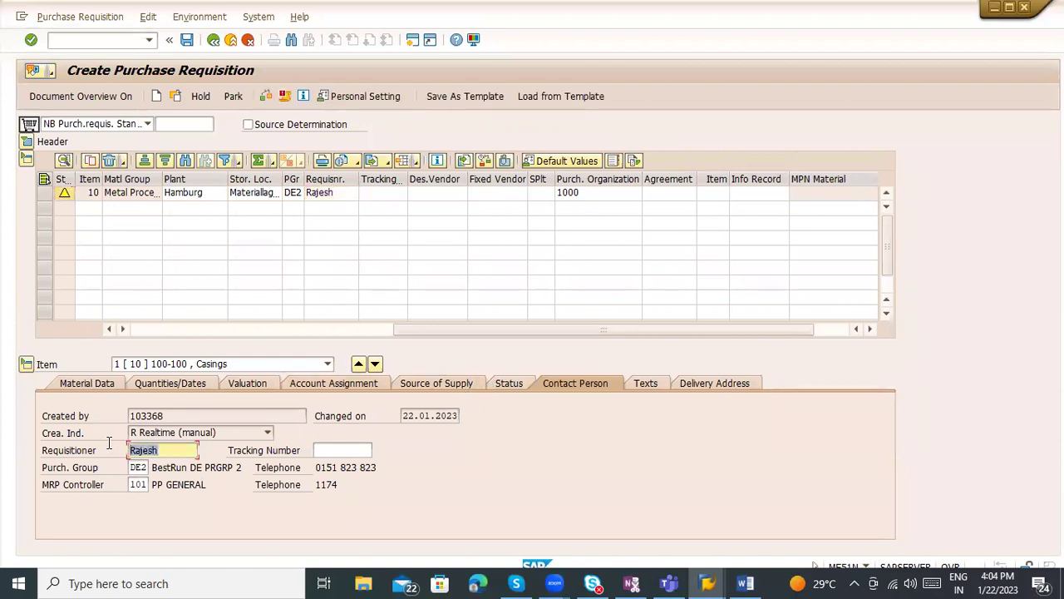
pyautogui.press('Tab')
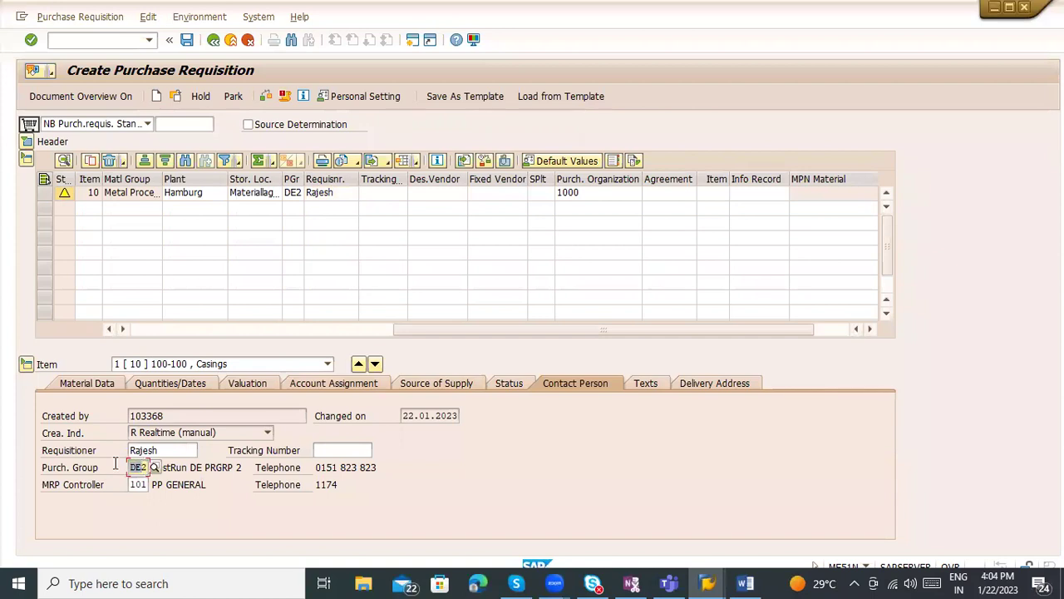
pyautogui.press('Tab')
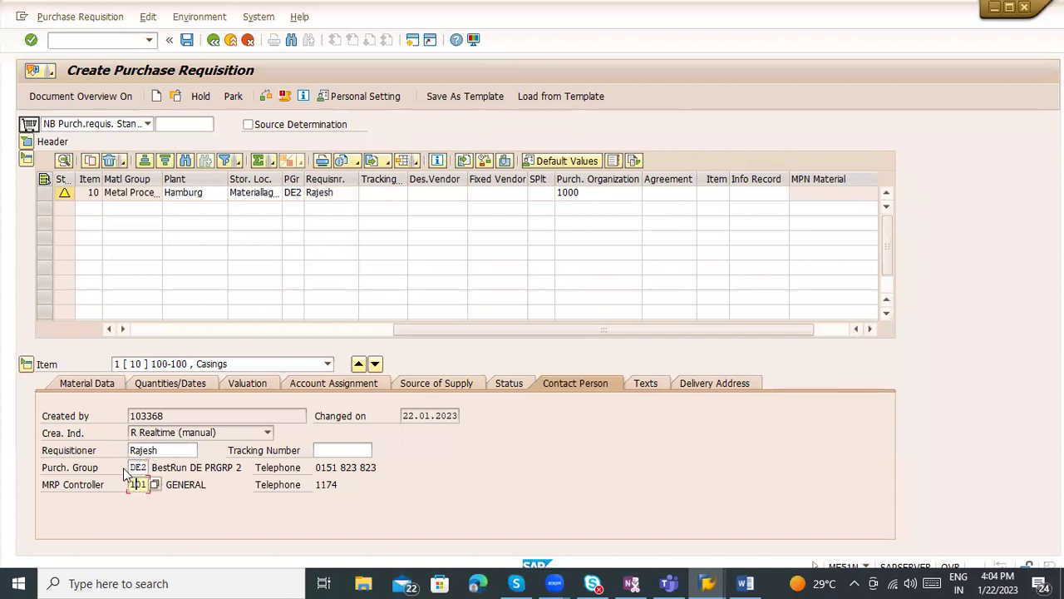
# Step: Display material 100-100's MRP 1 view for plant 1000 and storage location 0001, check its MRP controller, and return to the requisition
pyautogui.moveTo(404, 330); pyautogui.dragTo(93, 338)
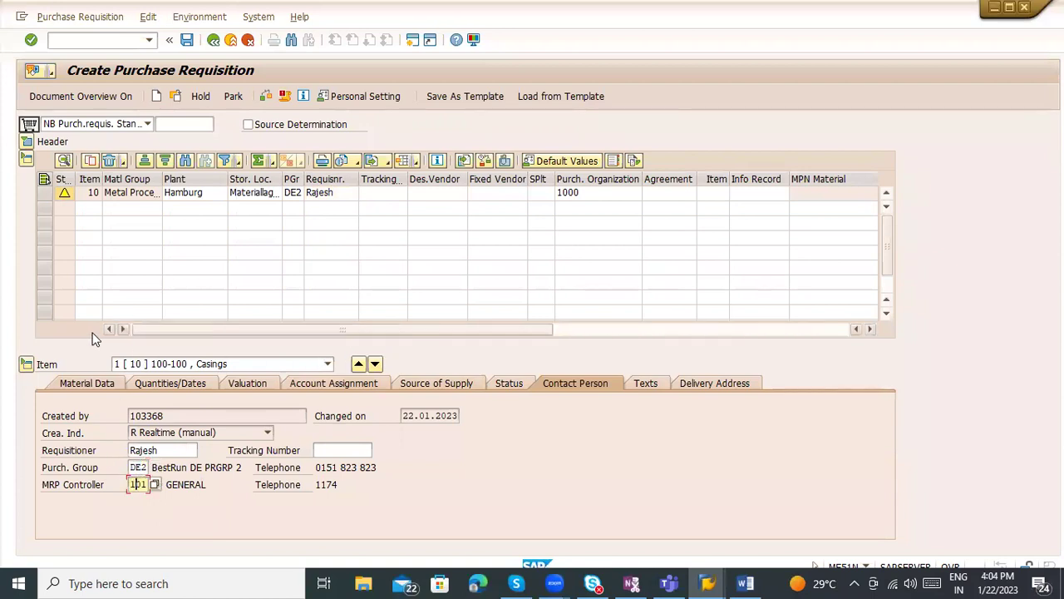
pyautogui.doubleClick(165, 196)
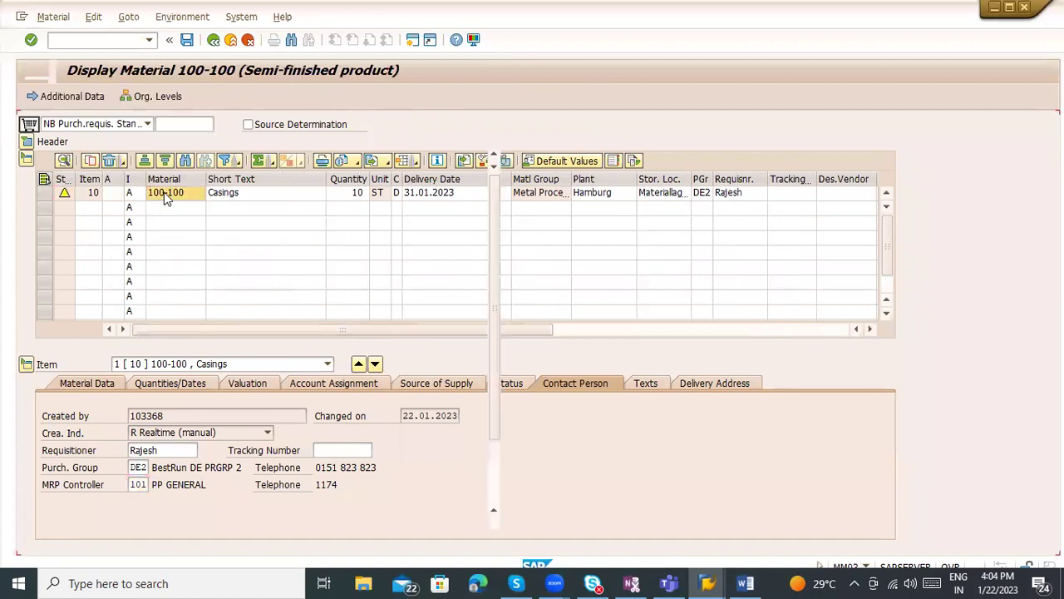
pyautogui.click(496, 124)
pyautogui.click(525, 200)
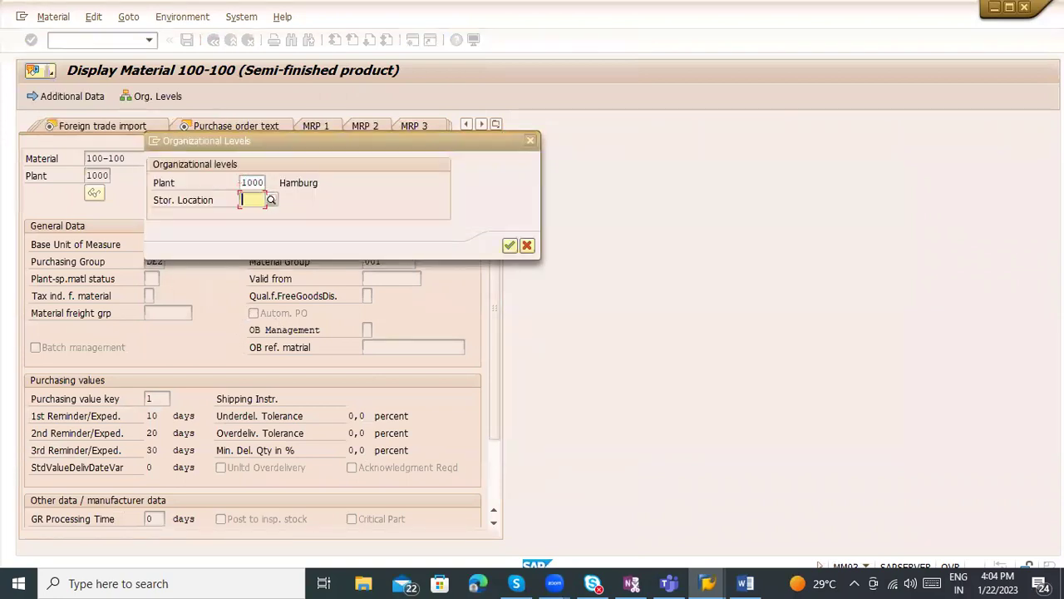
pyautogui.write('0001')
pyautogui.press('Return')
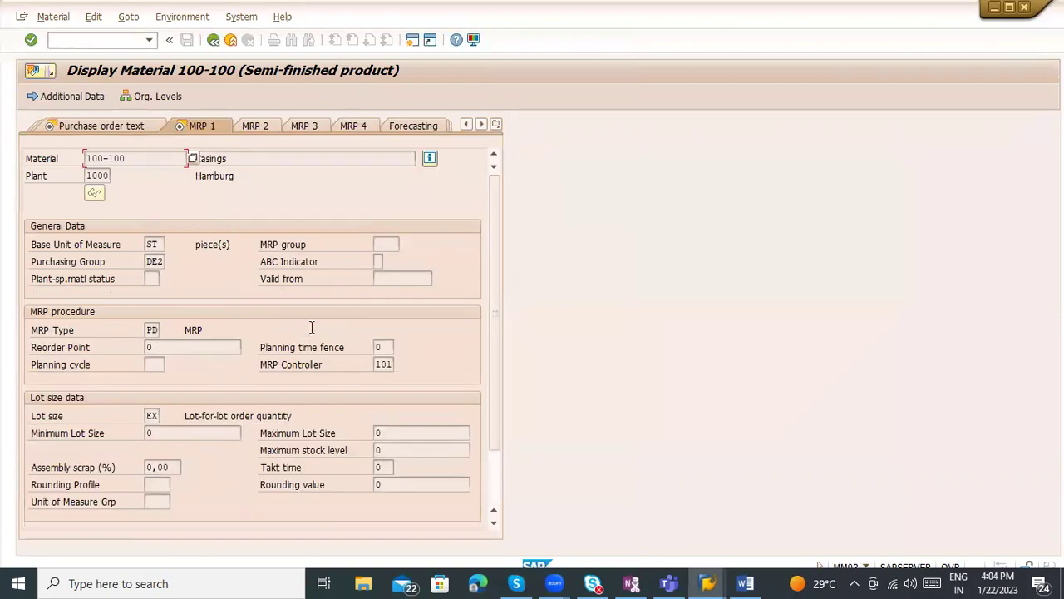
pyautogui.click(381, 365)
pyautogui.click(213, 39)
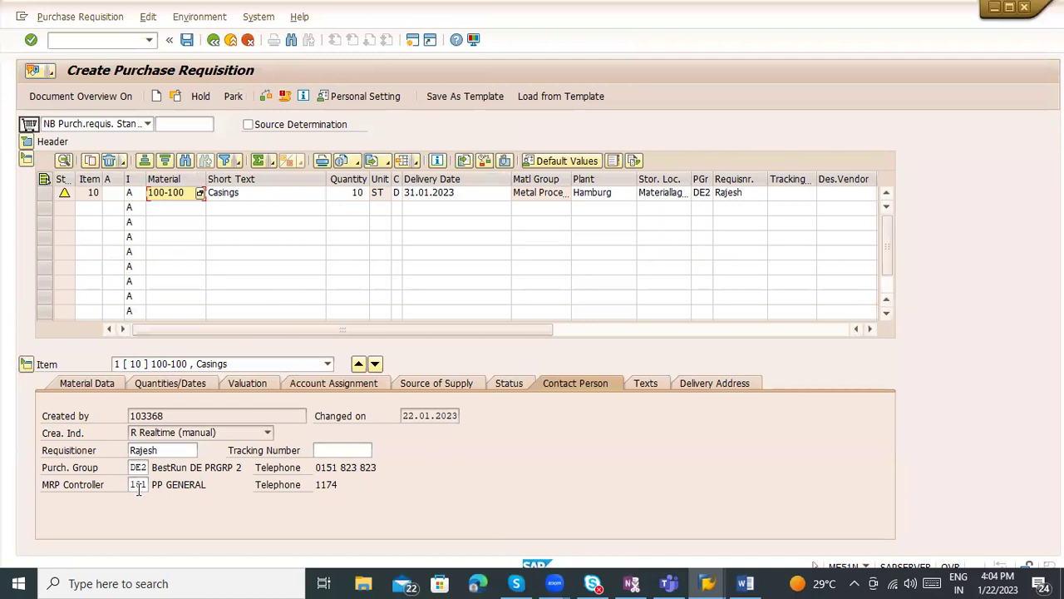
# Step: Check the MRP controller and tracking number fields in the contact person data against the corresponding item overview columns
pyautogui.click(137, 484)
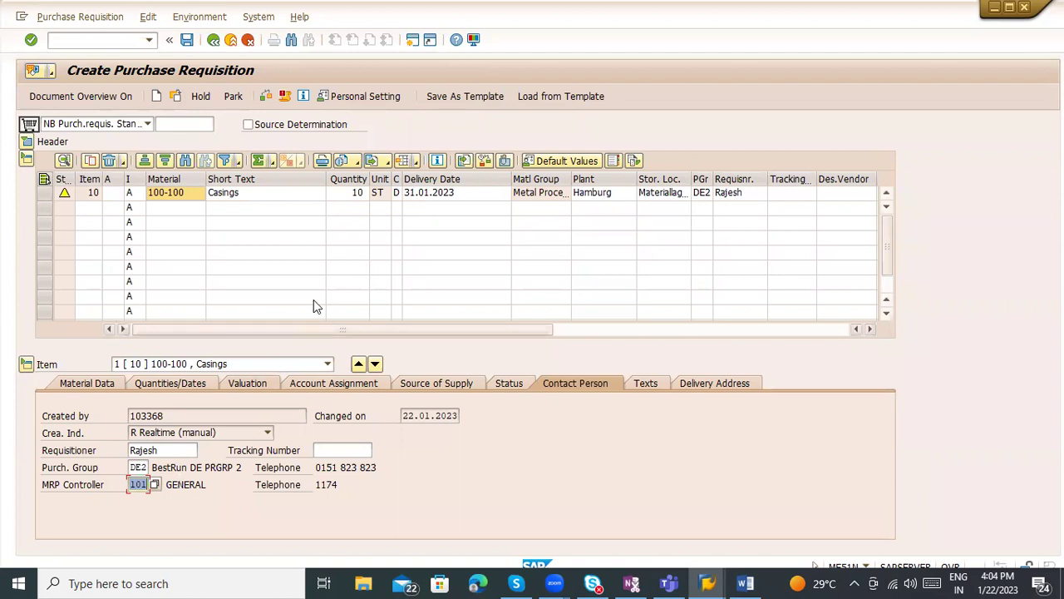
pyautogui.click(331, 452)
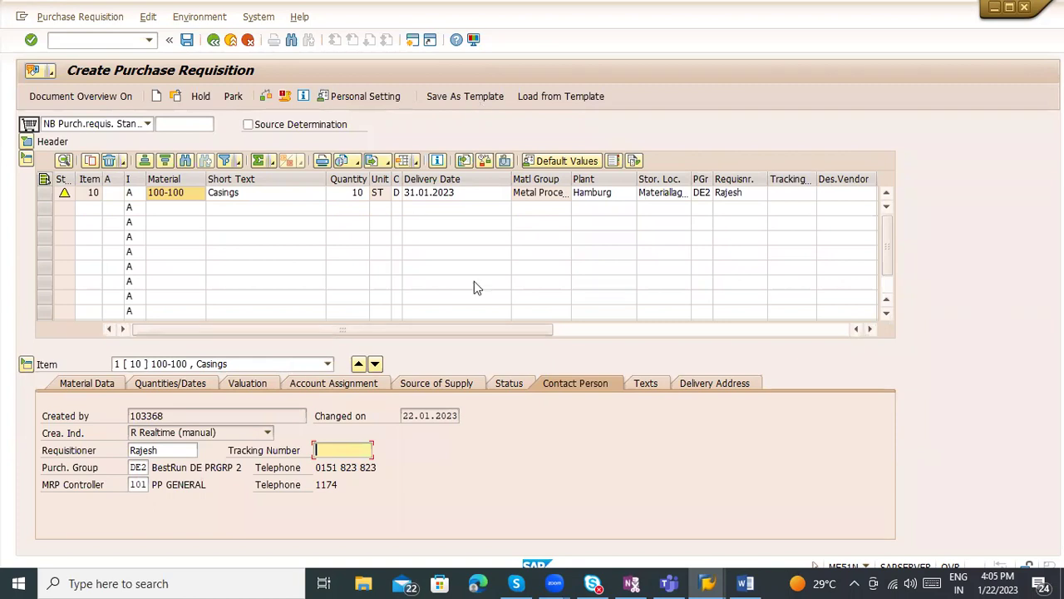
pyautogui.click(571, 329)
pyautogui.moveTo(572, 329); pyautogui.dragTo(161, 337)
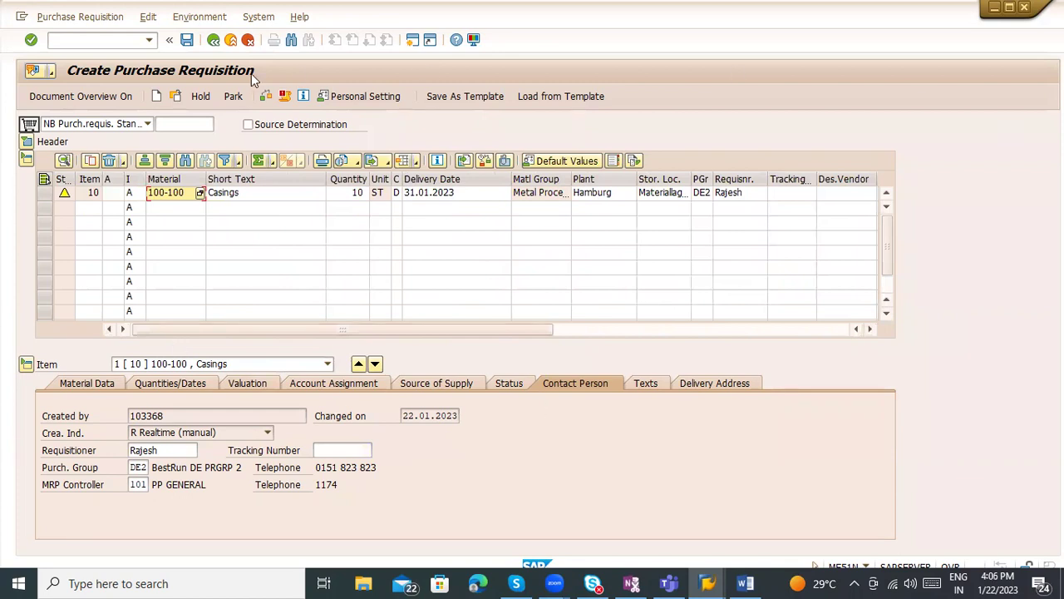
# Step: Examine the document types available for the purchase requisition, and return to the short text of item 10
pyautogui.click(30, 124)
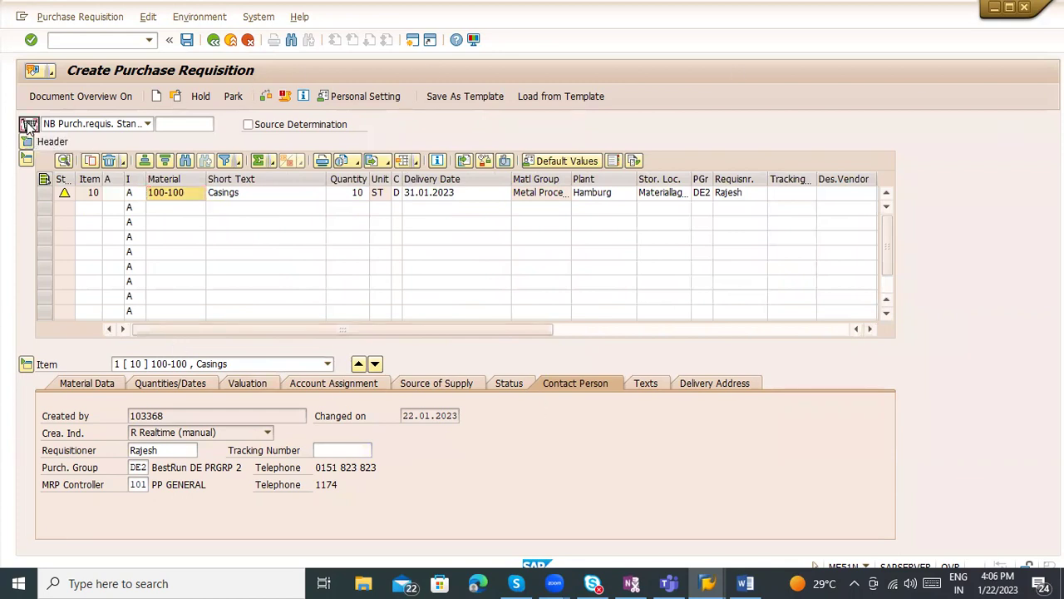
pyautogui.click(58, 124)
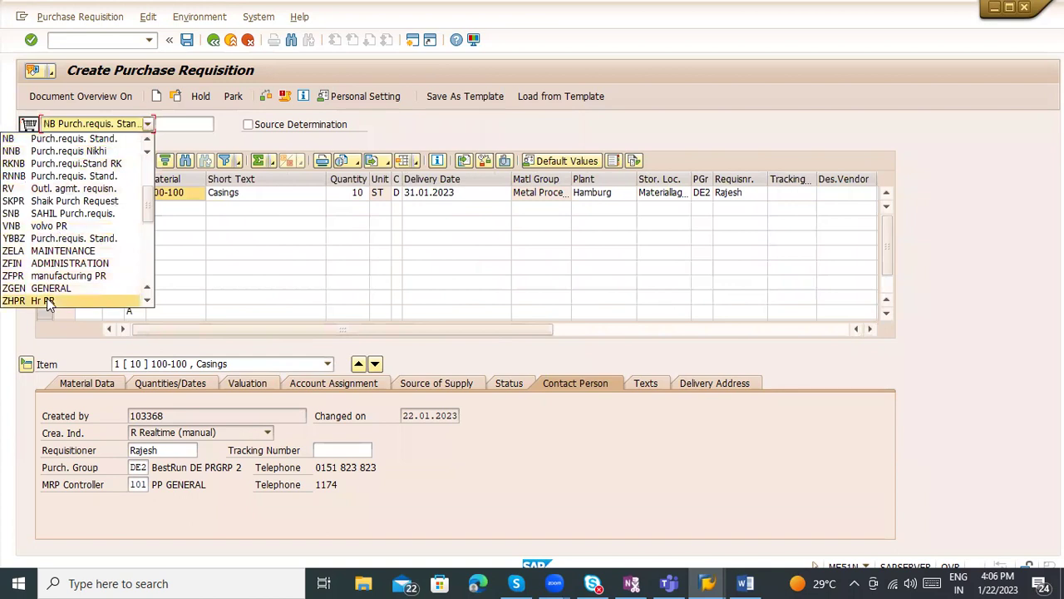
pyautogui.scroll(2, 97, 218)
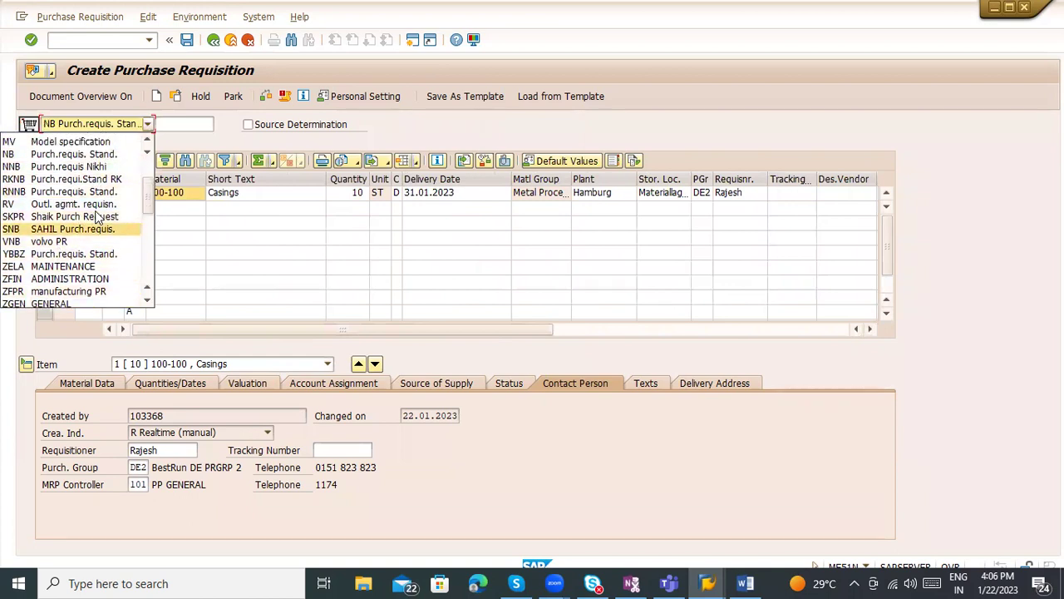
pyautogui.scroll(-10, 98, 219)
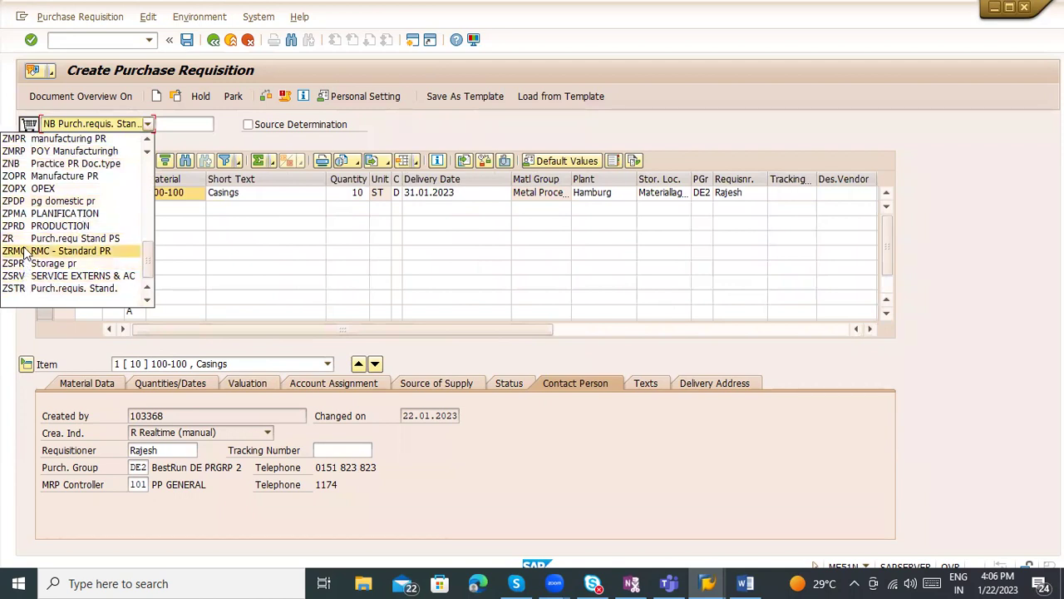
pyautogui.scroll(10, 24, 254)
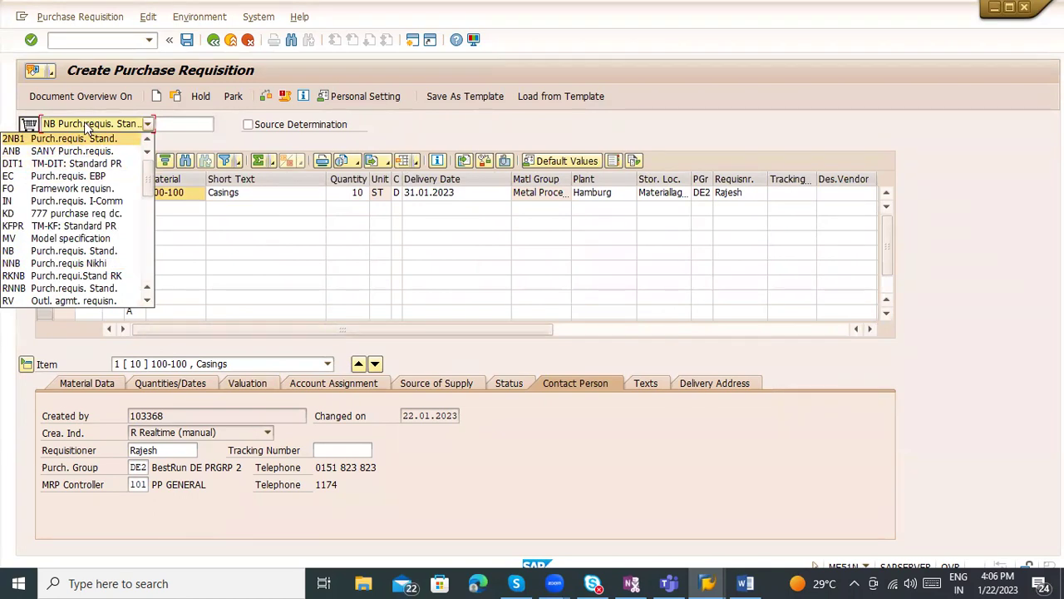
pyautogui.scroll(-1, 82, 212)
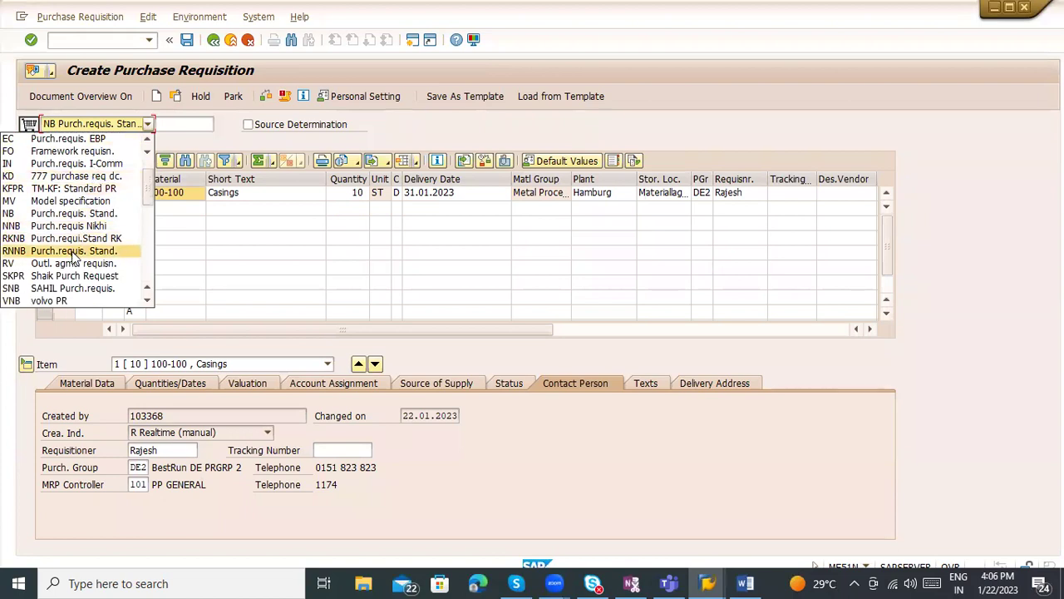
pyautogui.scroll(1, 70, 265)
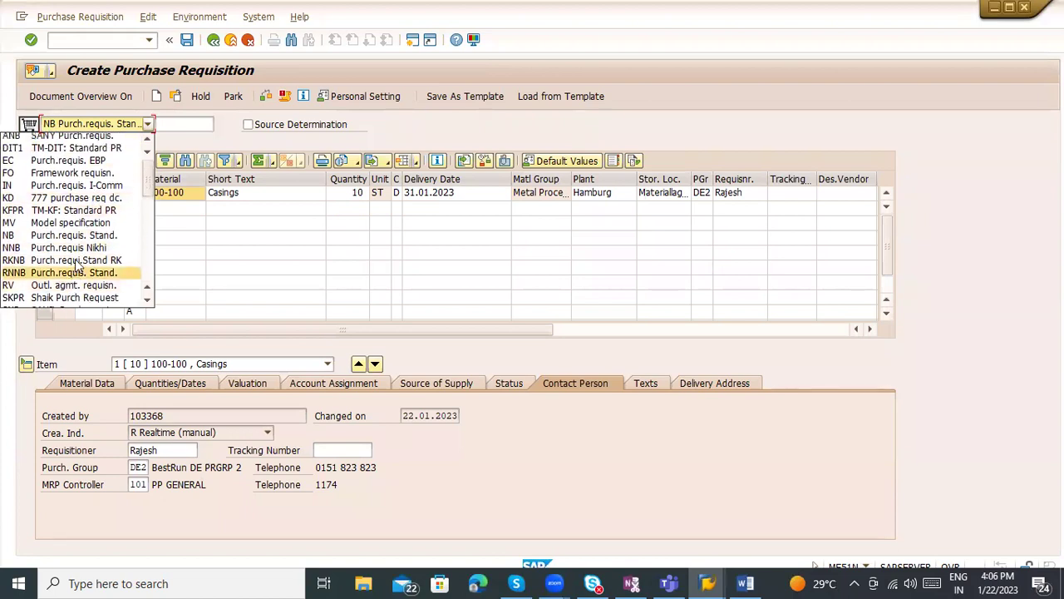
pyautogui.click(236, 134)
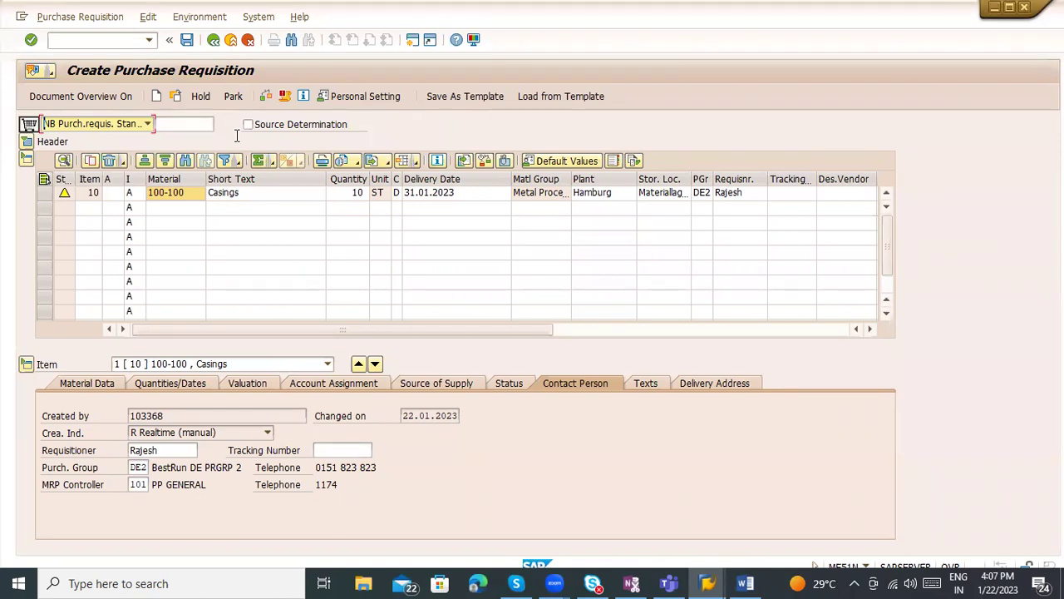
pyautogui.click(130, 126)
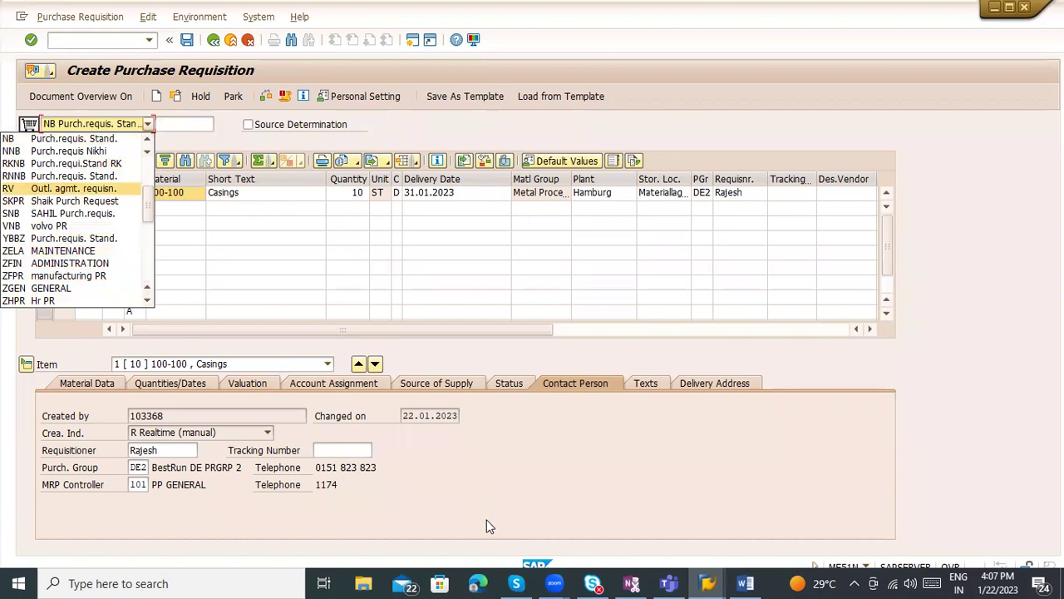
pyautogui.click(478, 491)
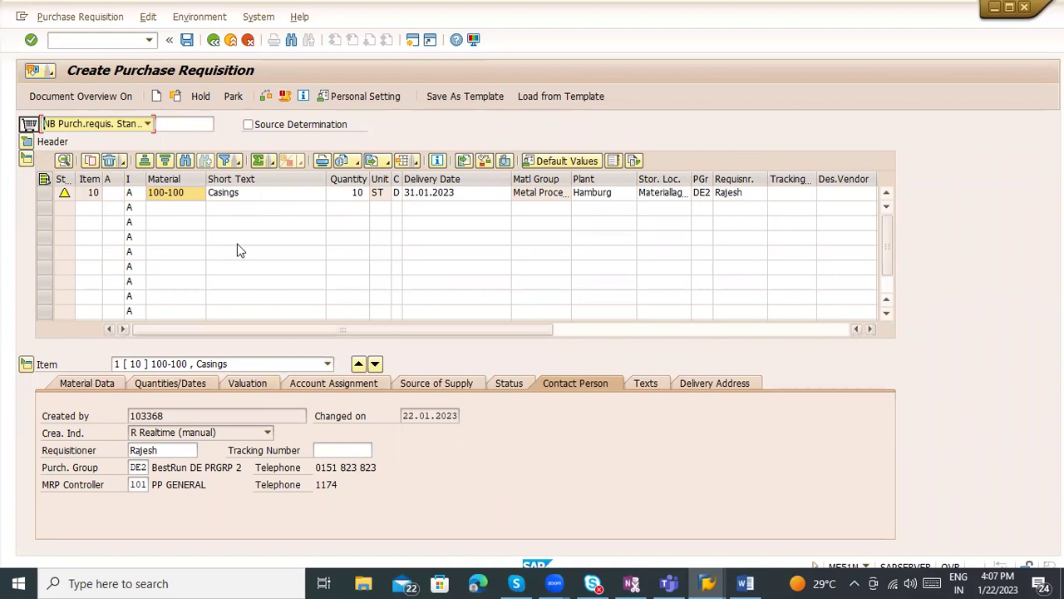
pyautogui.click(267, 192)
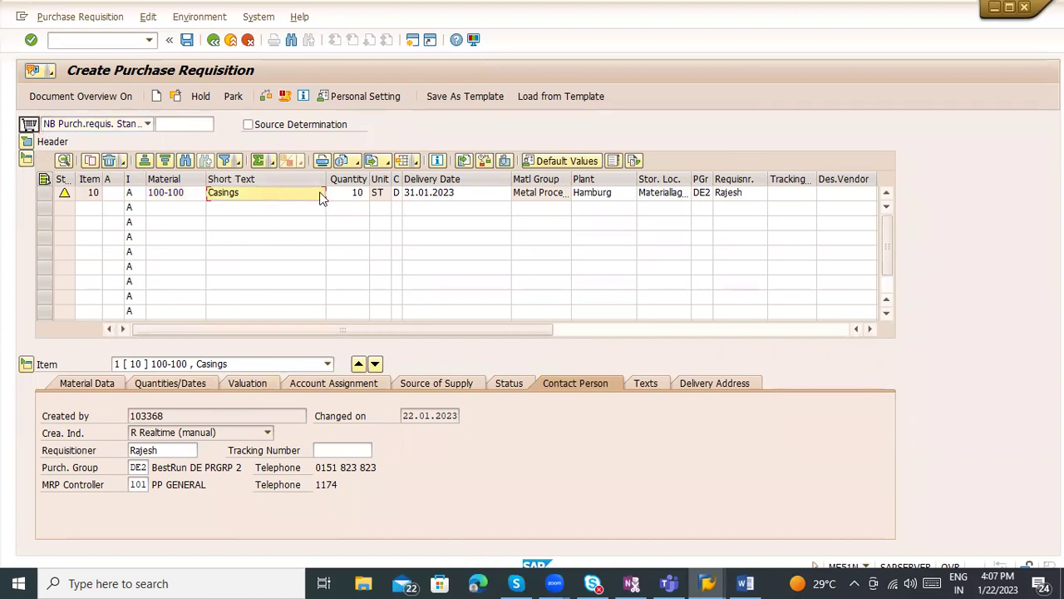
# Step: Check the quantity of item 10 in the item overview and in its quantities and dates details
pyautogui.click(338, 196)
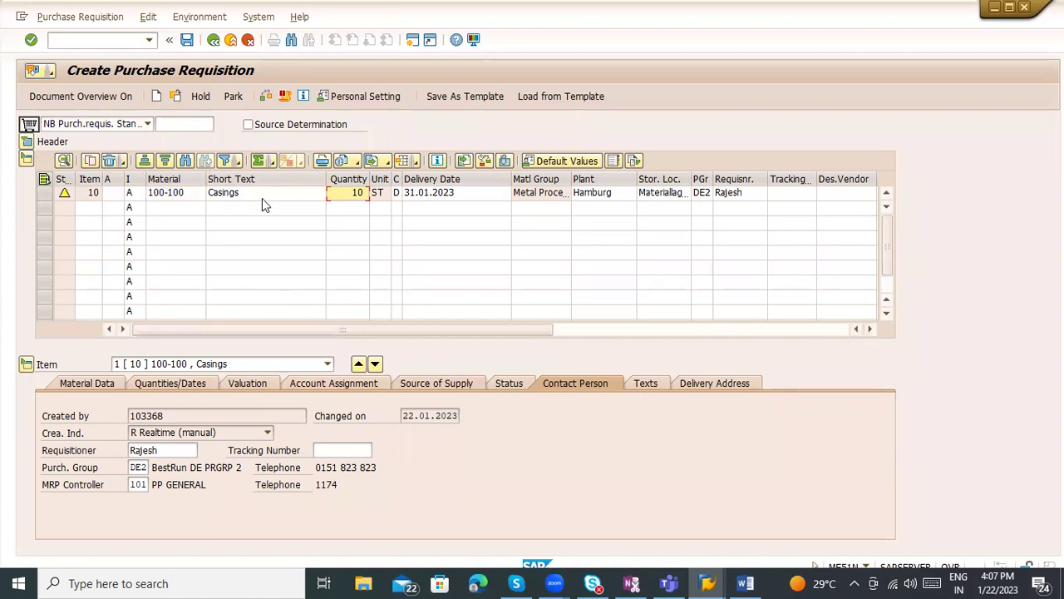
pyautogui.click(187, 41)
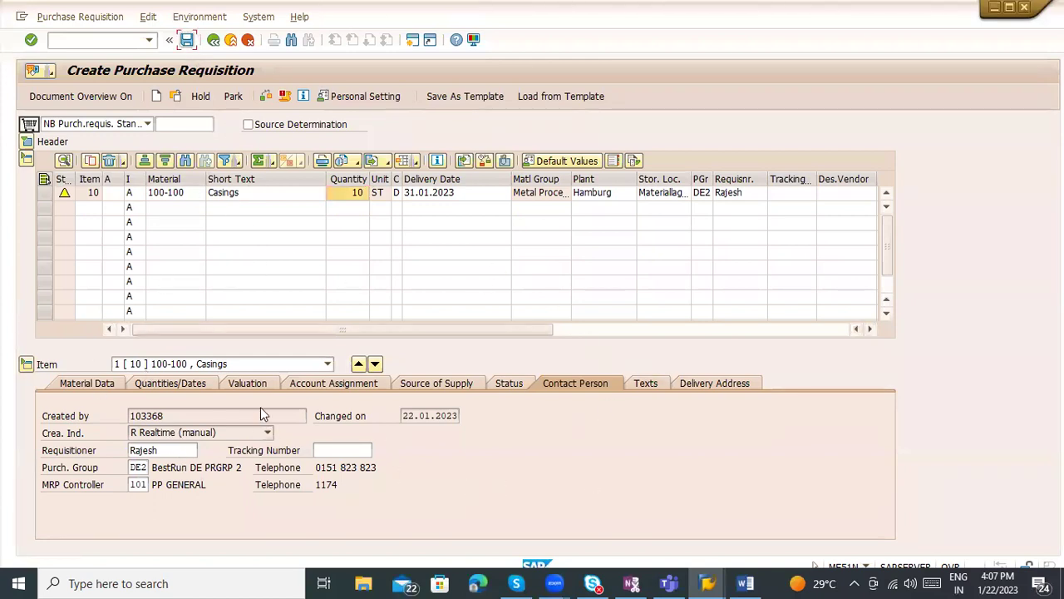
pyautogui.click(236, 377)
pyautogui.click(196, 381)
pyautogui.click(211, 413)
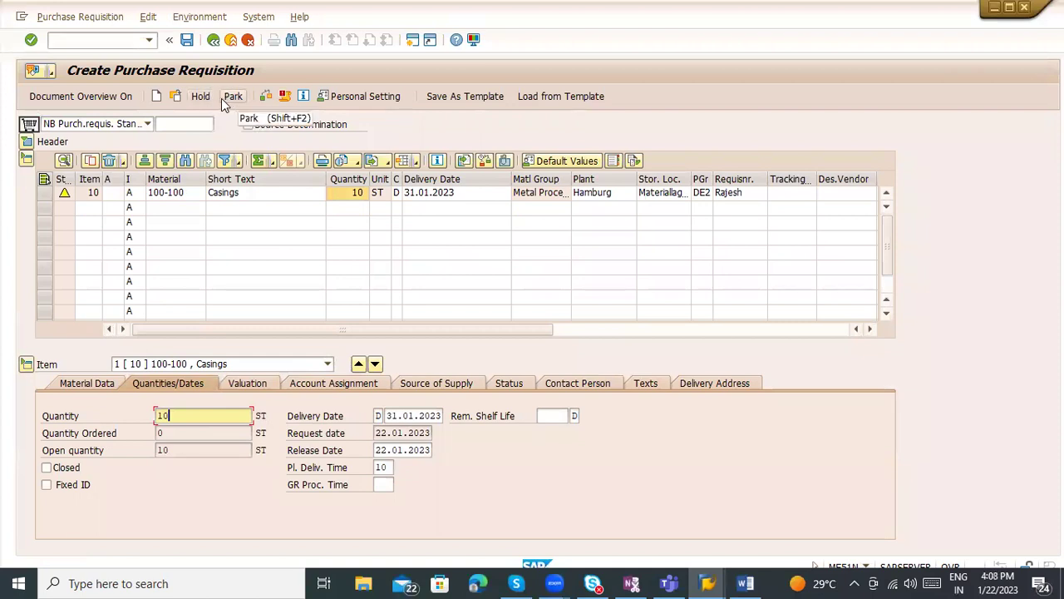
# Step: Read the warning messages for item 10 of the requisition and close the message list
pyautogui.click(64, 194)
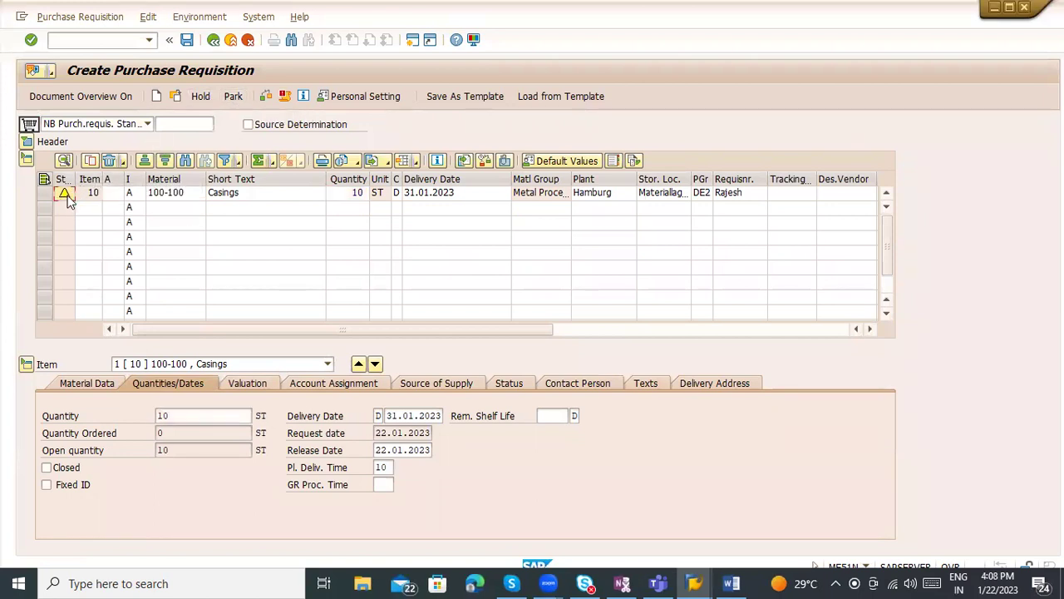
pyautogui.click(63, 195)
pyautogui.click(107, 266)
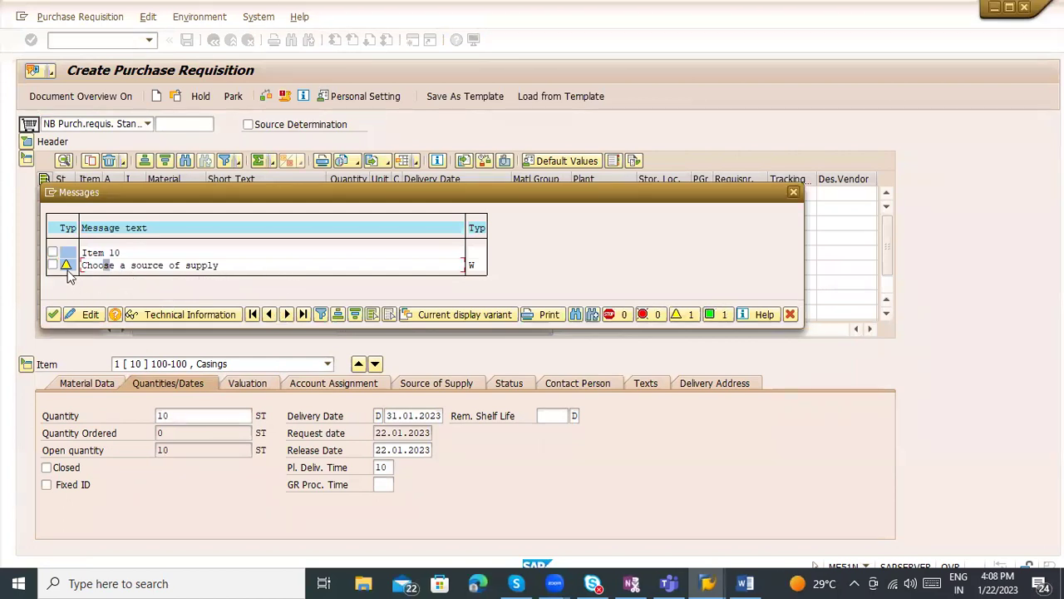
pyautogui.click(792, 199)
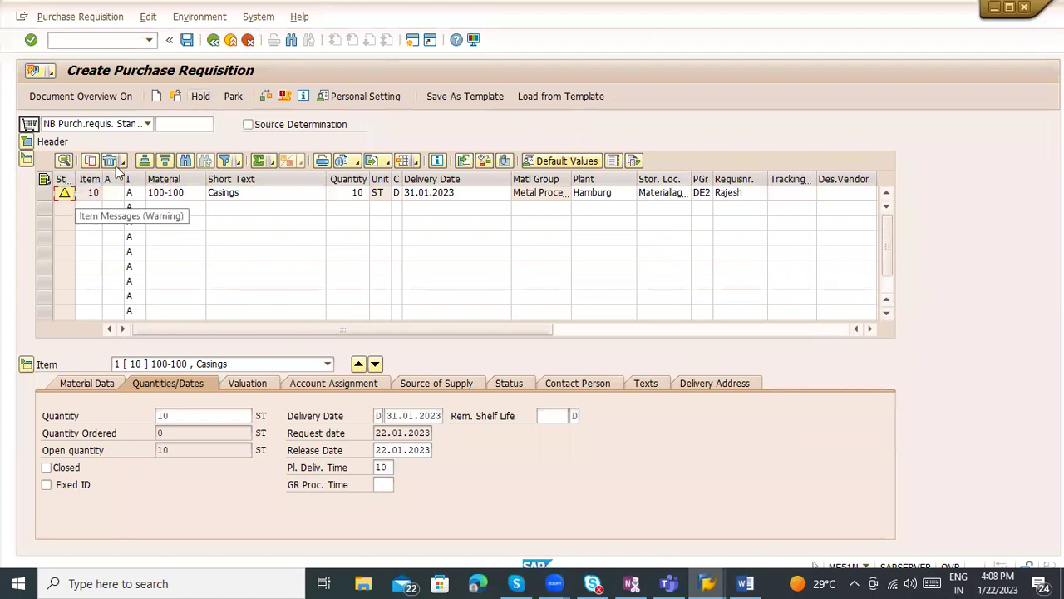
# Step: Park the purchase requisition and open the parked document for display
pyautogui.click(234, 98)
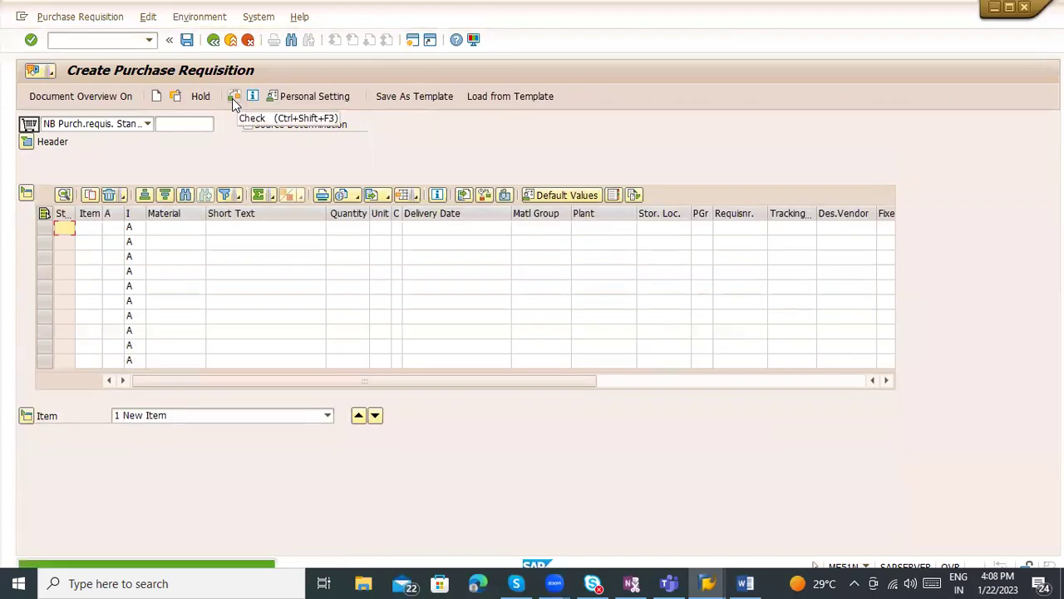
pyautogui.click(175, 96)
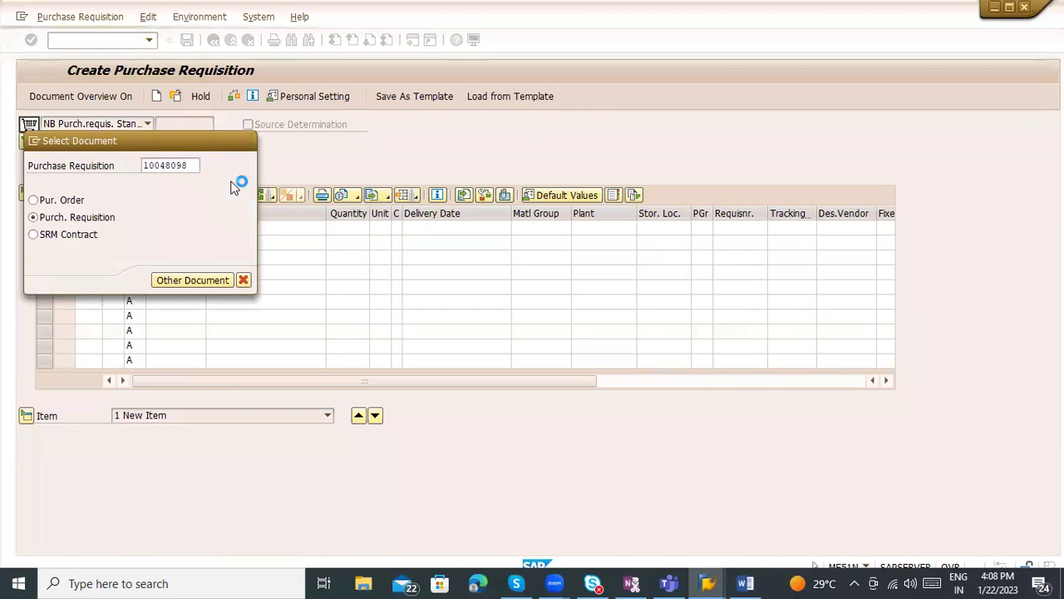
pyautogui.press('Return')
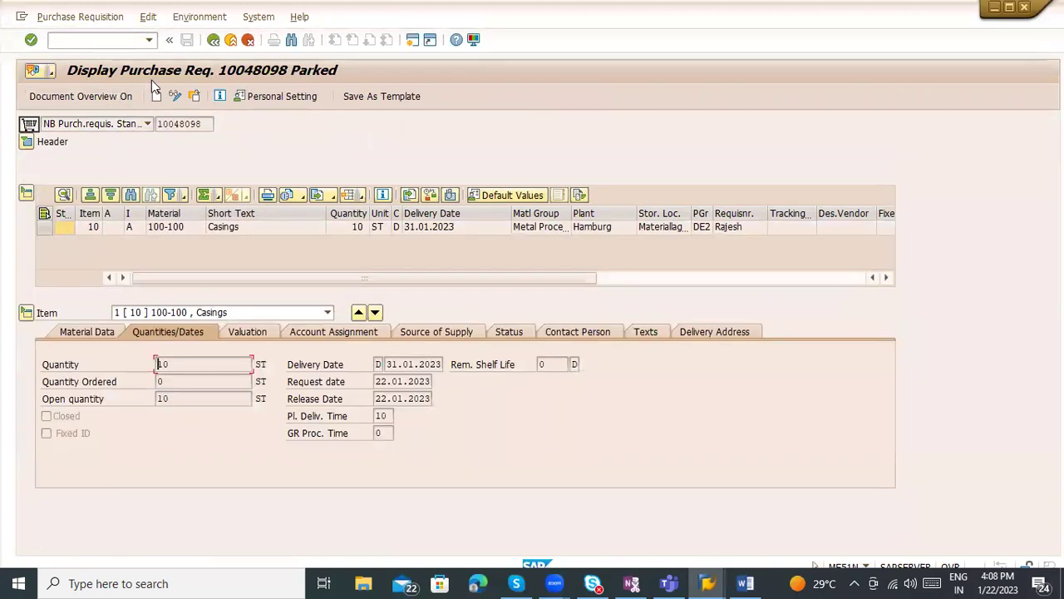
# Step: Switch the parked requisition to change mode and save it as a regular purchase requisition
pyautogui.click(178, 125)
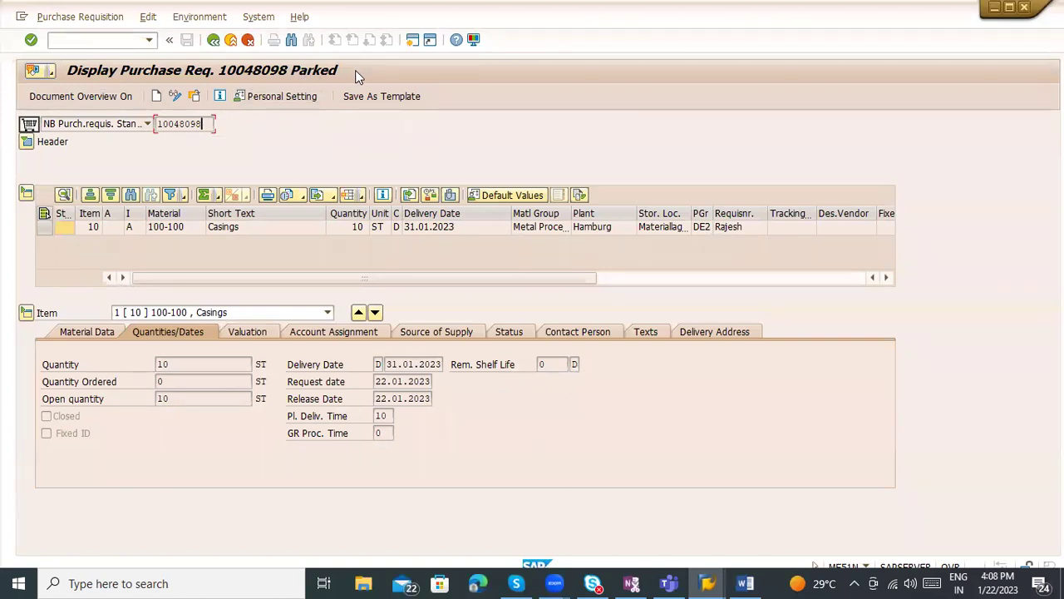
pyautogui.click(175, 96)
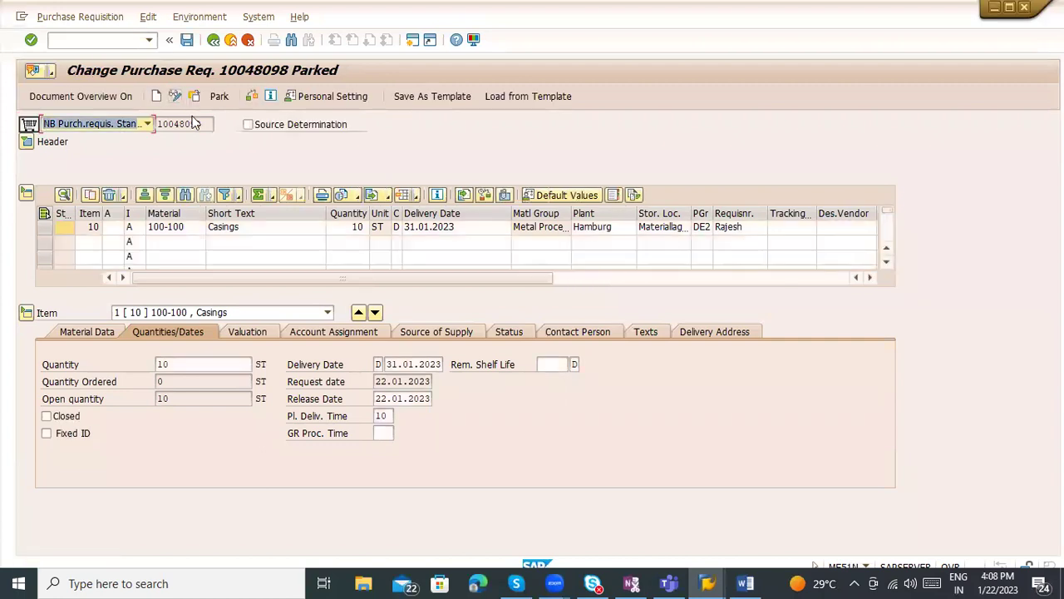
pyautogui.click(187, 40)
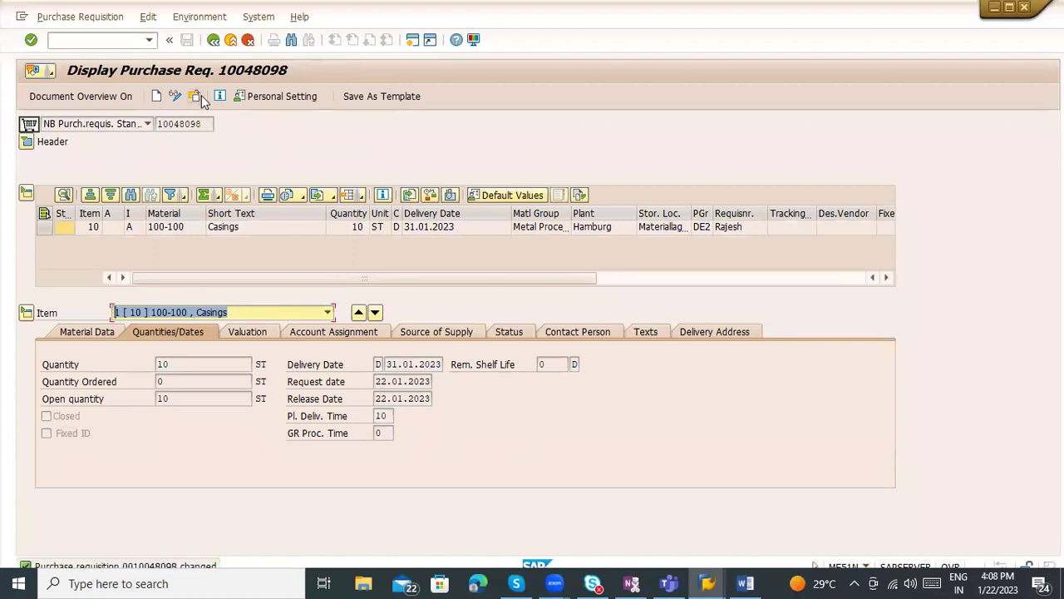
# Step: Open the saved requisition for changes and examine the ways to select another purchase requisition
pyautogui.click(196, 97)
pyautogui.press('Return')
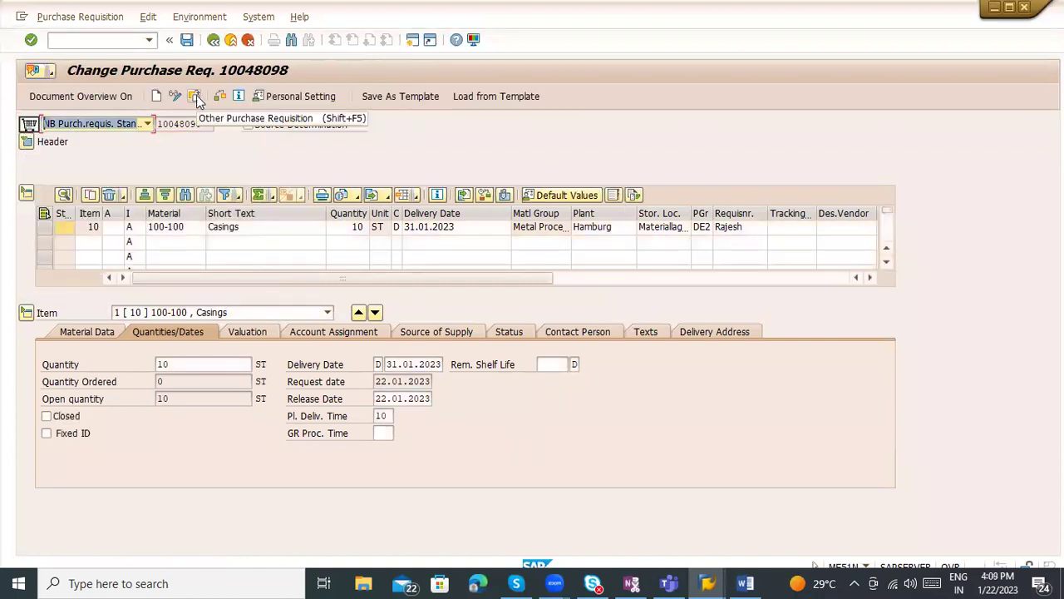
pyautogui.click(194, 97)
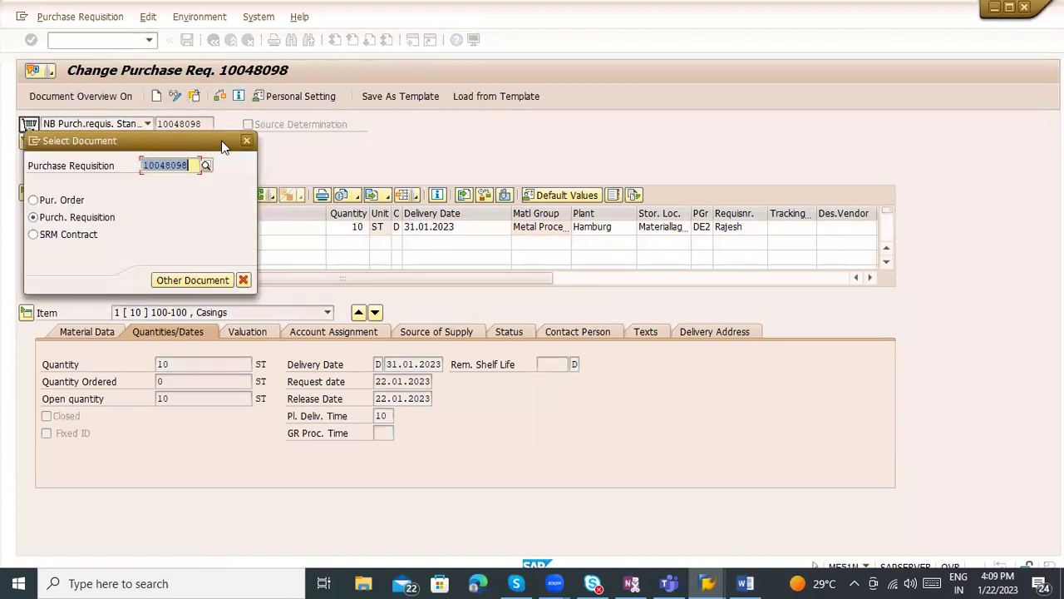
pyautogui.click(246, 141)
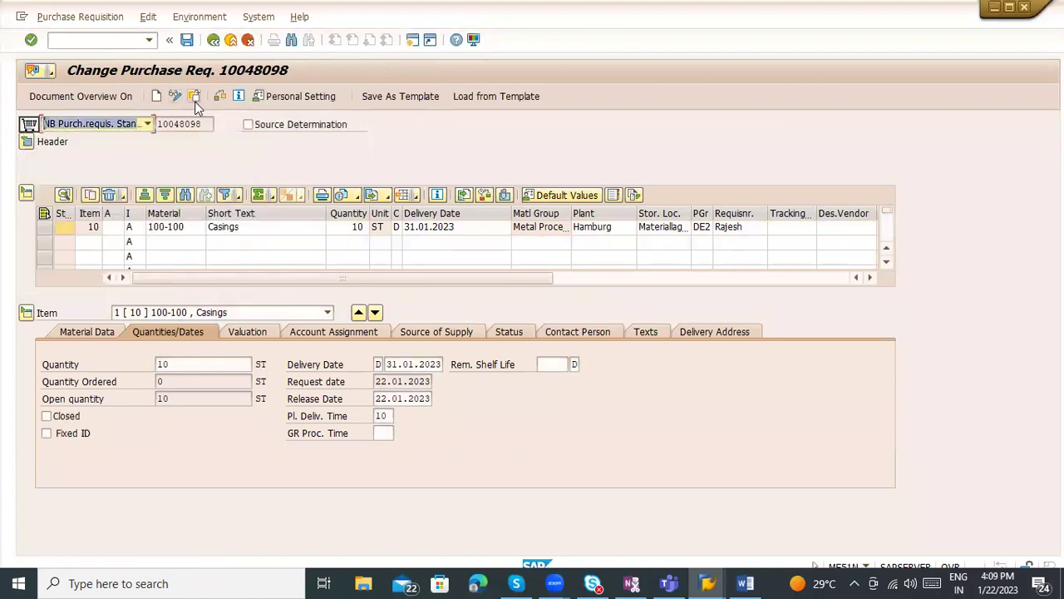
pyautogui.click(195, 97)
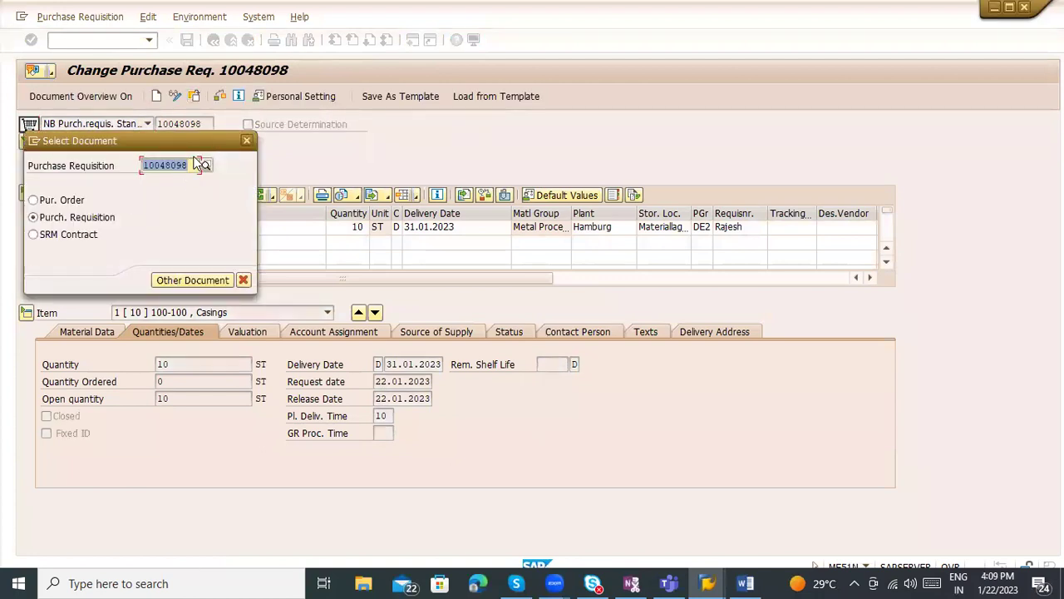
pyautogui.click(195, 165)
pyautogui.press('Return')
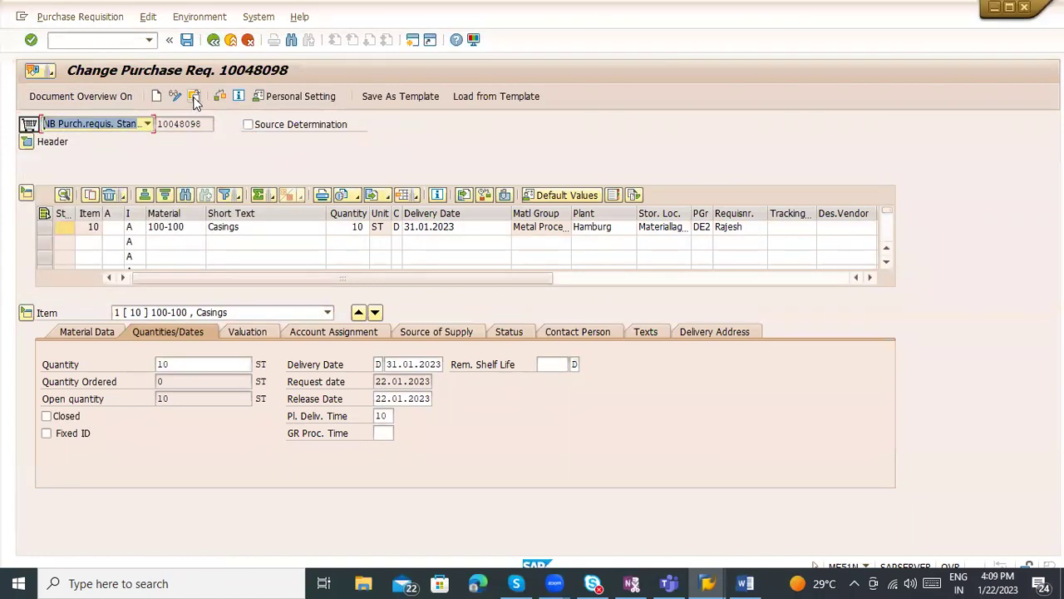
pyautogui.click(93, 18)
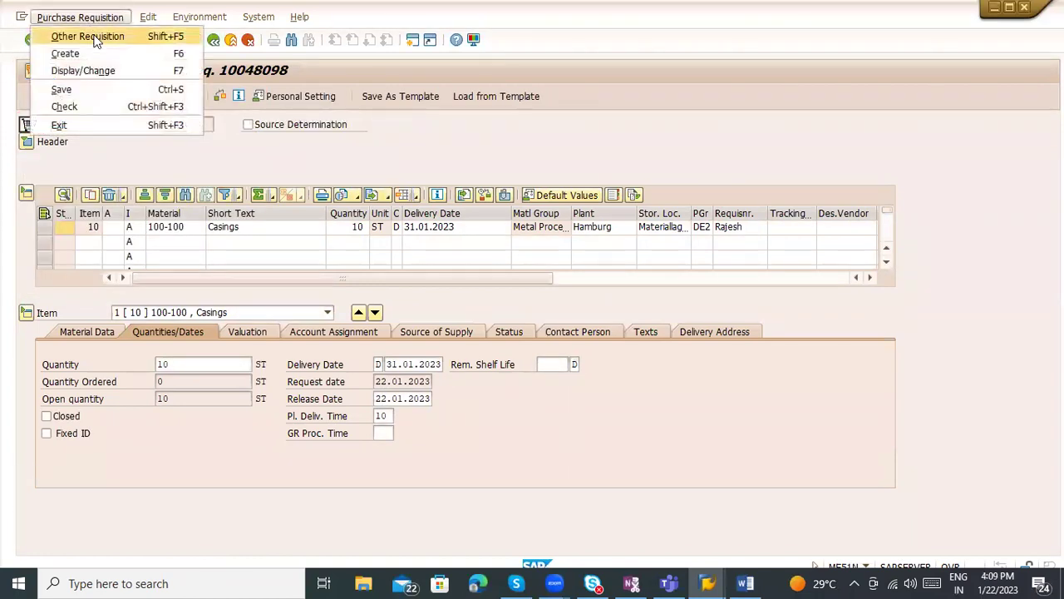
pyautogui.click(94, 36)
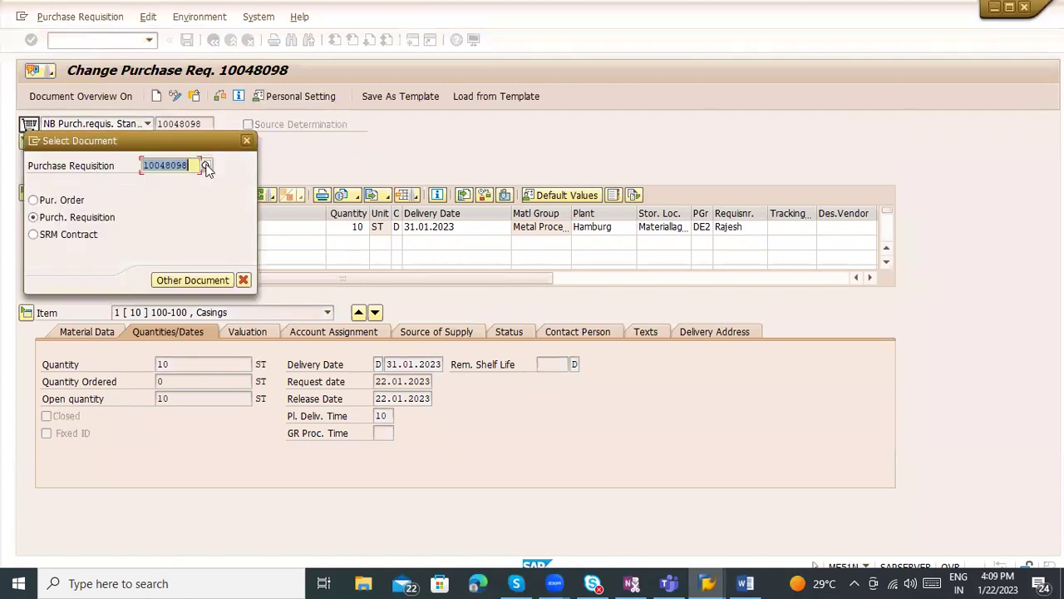
pyautogui.press('Return')
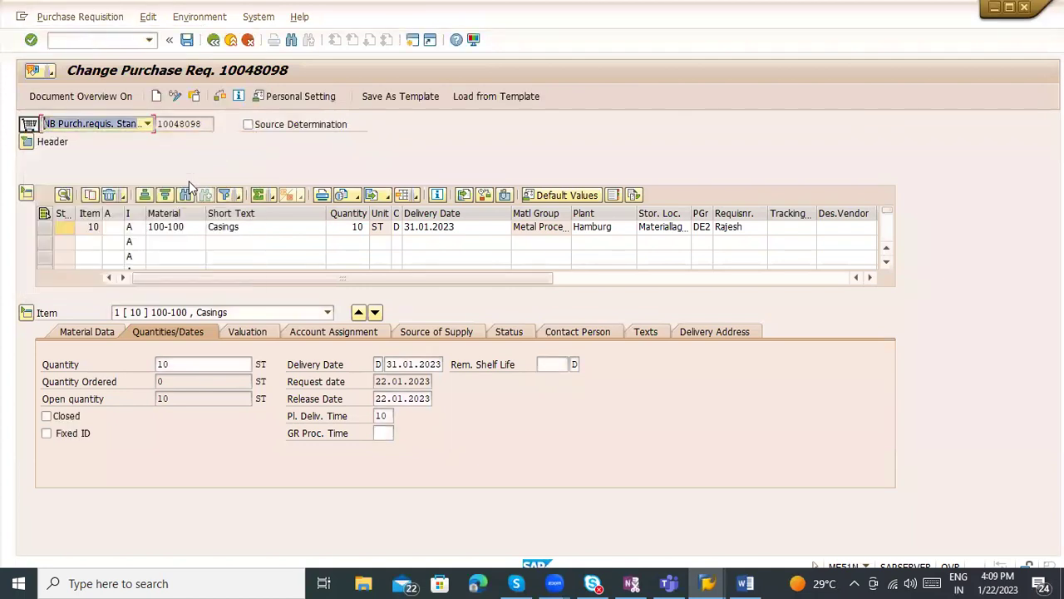
# Step: Call up an existing requisition in transaction ME52N and check its document type and document number
pyautogui.click(73, 40)
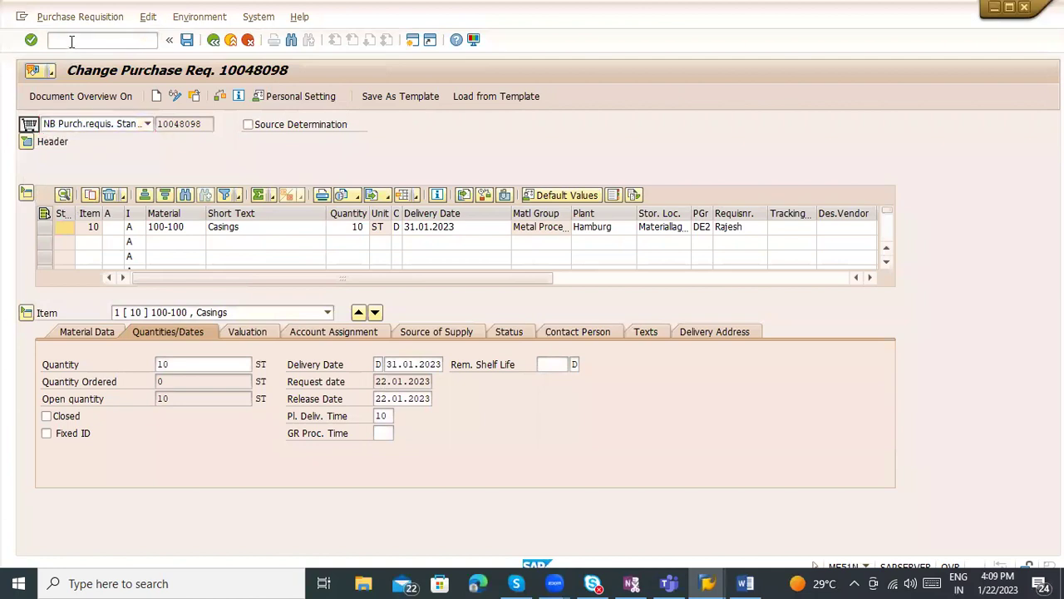
pyautogui.write('/nme53n')
pyautogui.press('Return')
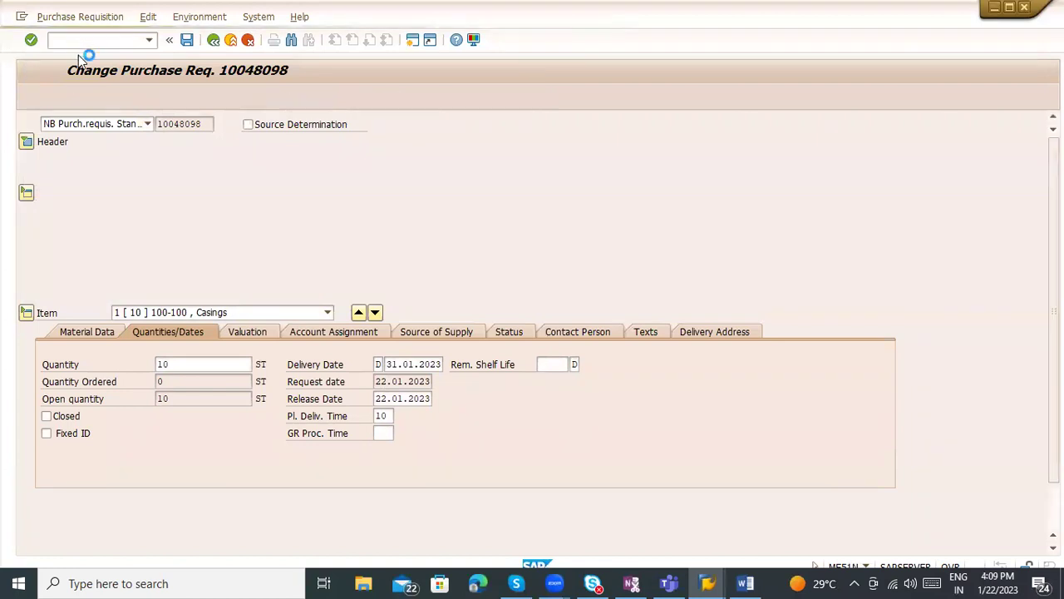
pyautogui.moveTo(185, 123); pyautogui.dragTo(156, 123)
pyautogui.click(188, 124)
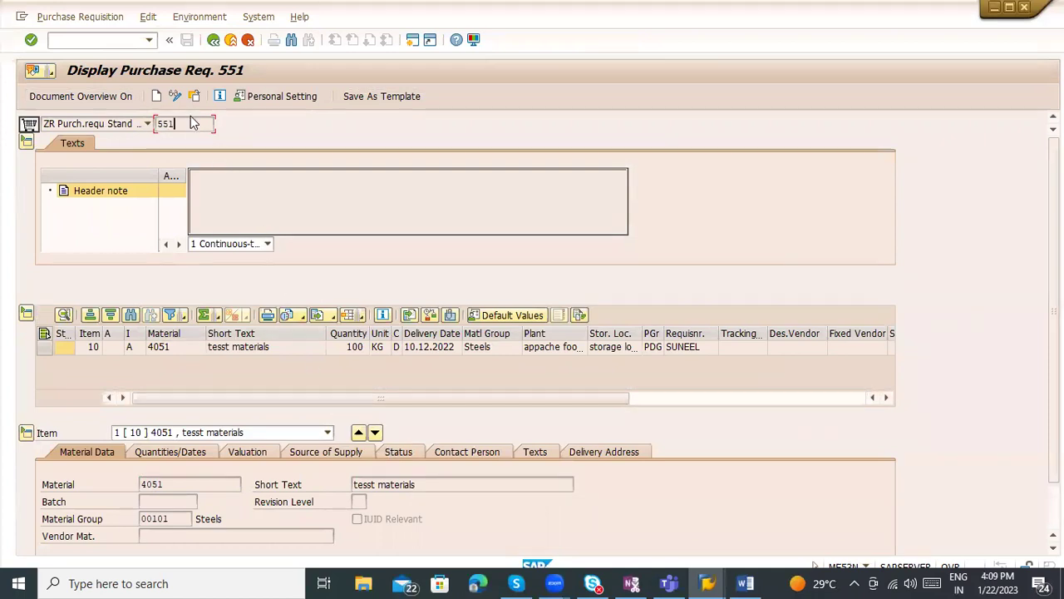
pyautogui.click(150, 124)
pyautogui.click(157, 125)
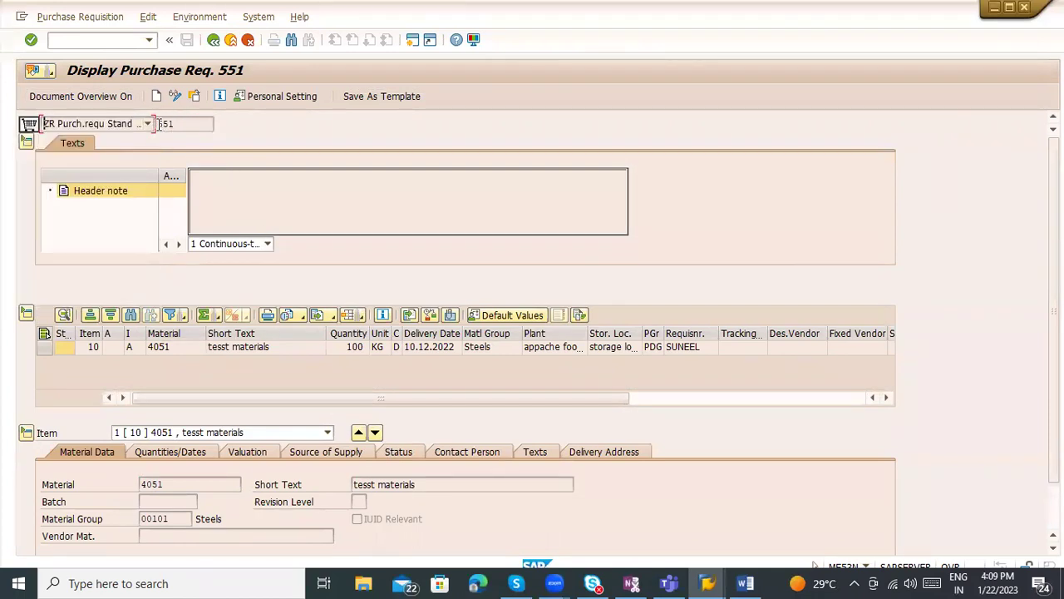
pyautogui.moveTo(165, 124); pyautogui.dragTo(237, 130)
# Step: Start transaction SPRO and display the SAP Reference IMG
pyautogui.click(108, 41)
pyautogui.write('/nspro')
pyautogui.press('Return')
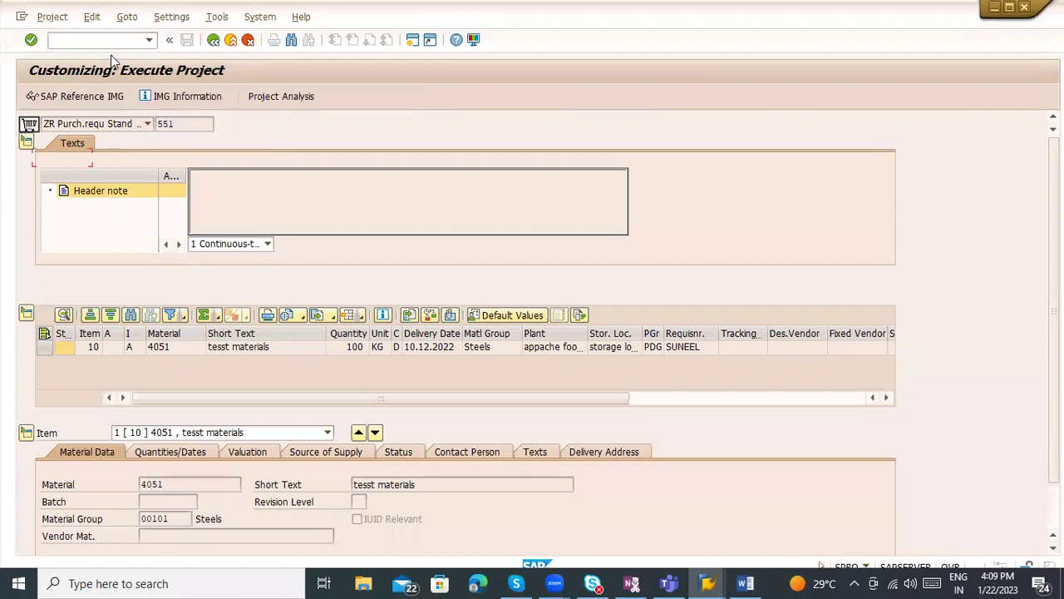
pyautogui.click(103, 89)
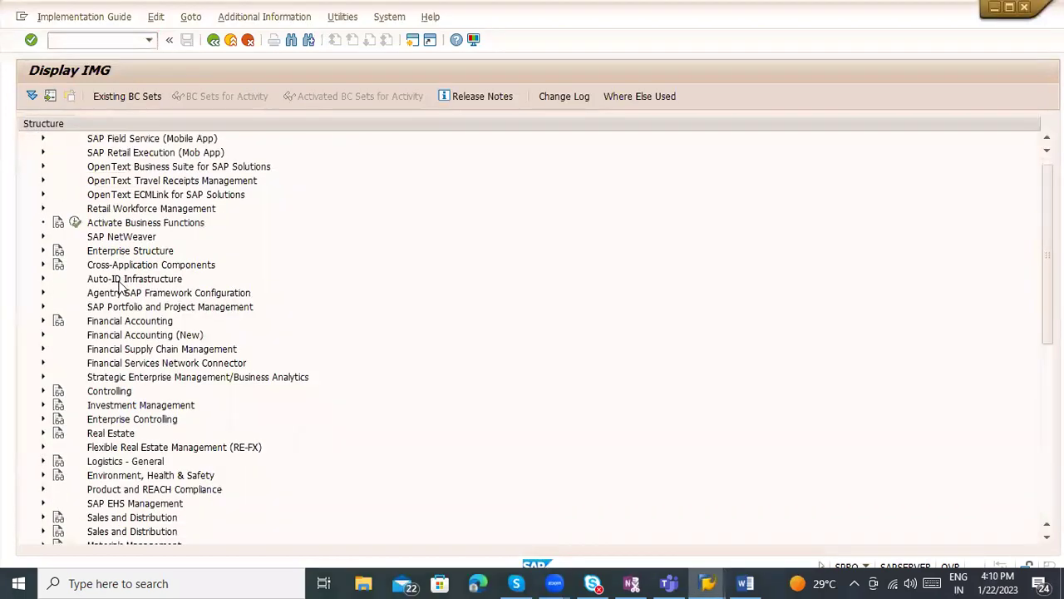
# Step: Expand Materials Management, Purchasing and Purchase Requisition in the IMG structure
pyautogui.scroll(-5, 89, 342)
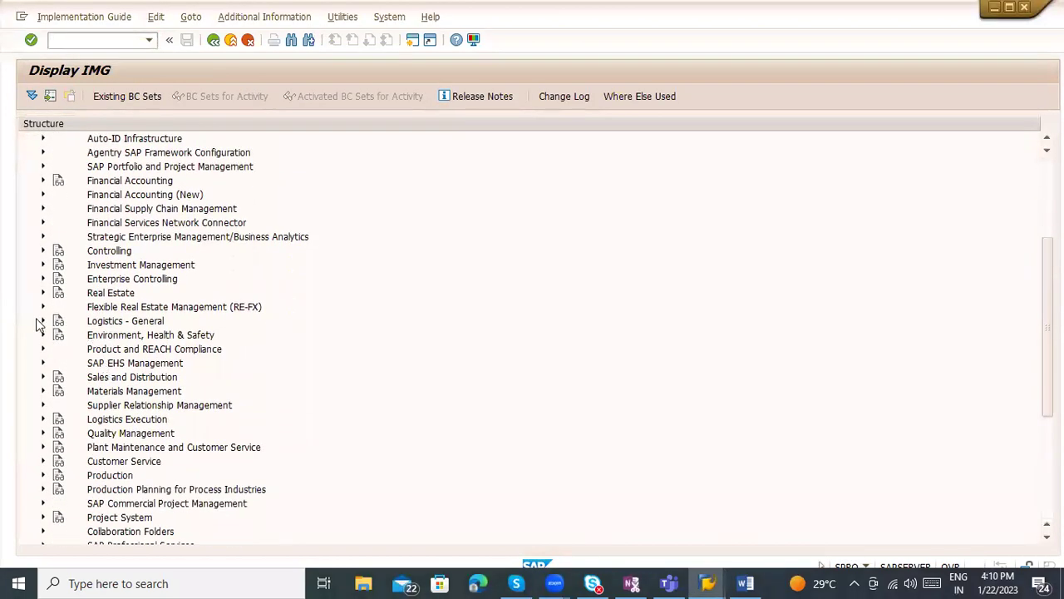
pyautogui.scroll(-3, 60, 406)
pyautogui.scroll(-3, 54, 433)
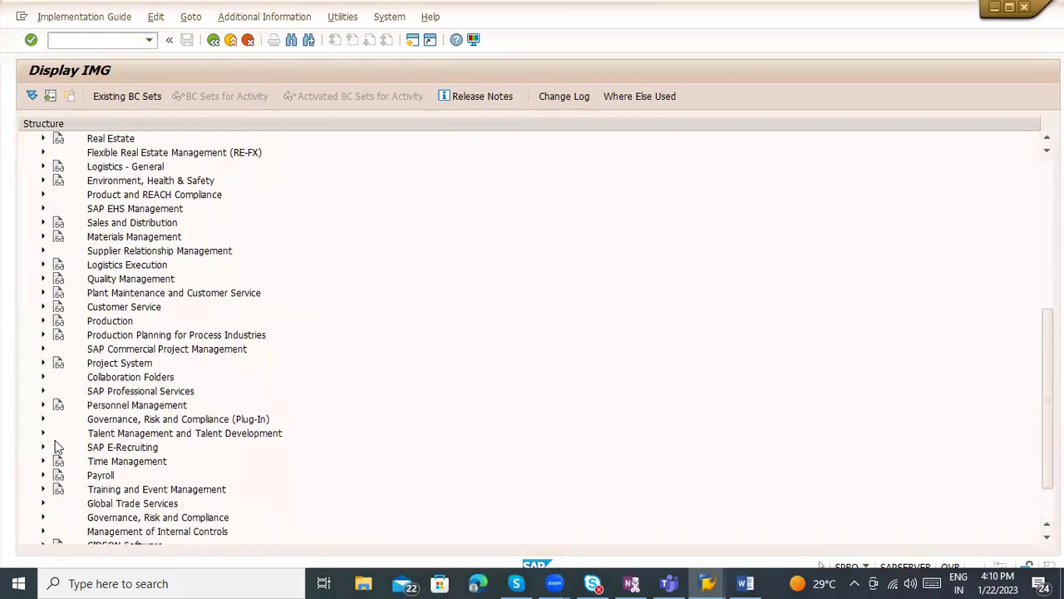
pyautogui.scroll(2, 63, 445)
pyautogui.scroll(1, 63, 441)
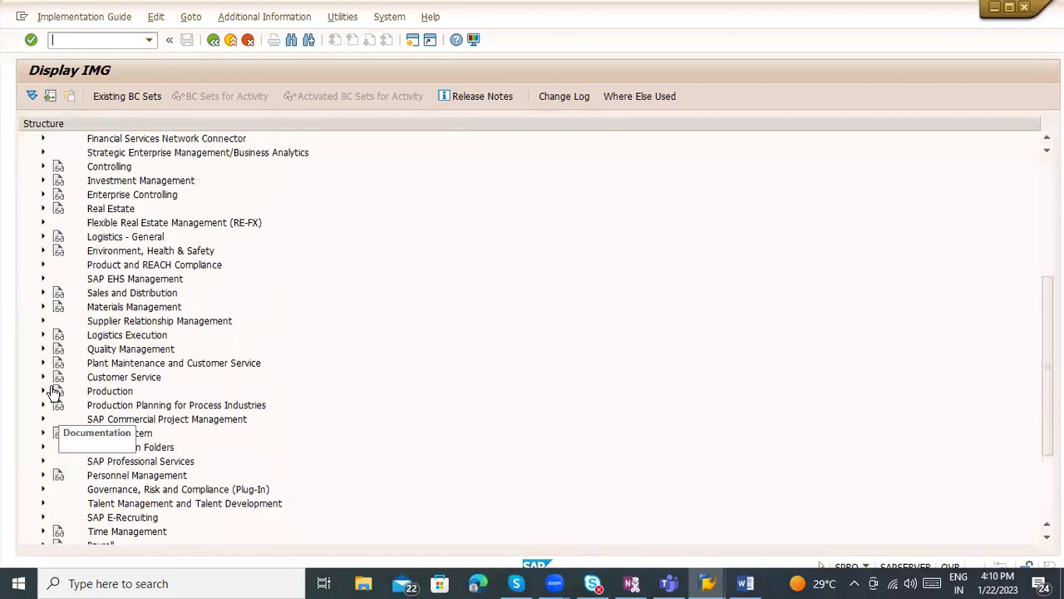
pyautogui.click(43, 307)
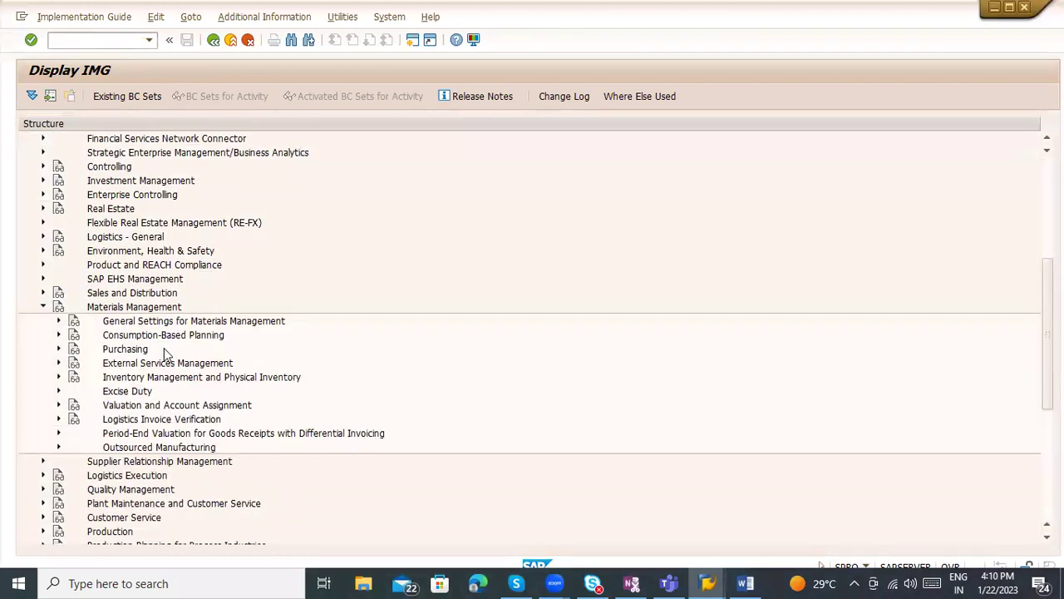
pyautogui.click(58, 349)
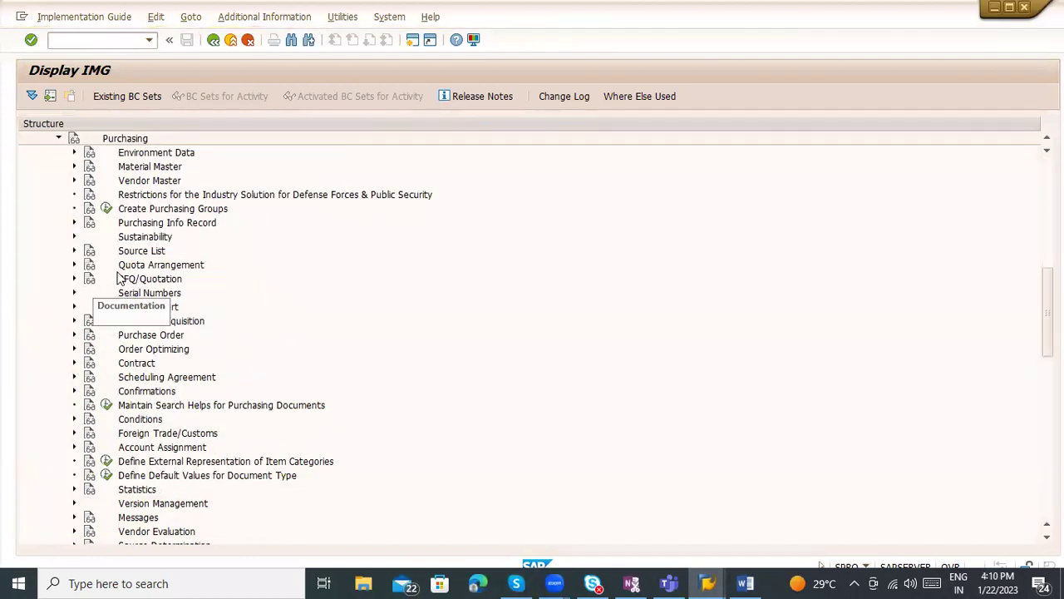
pyautogui.click(74, 321)
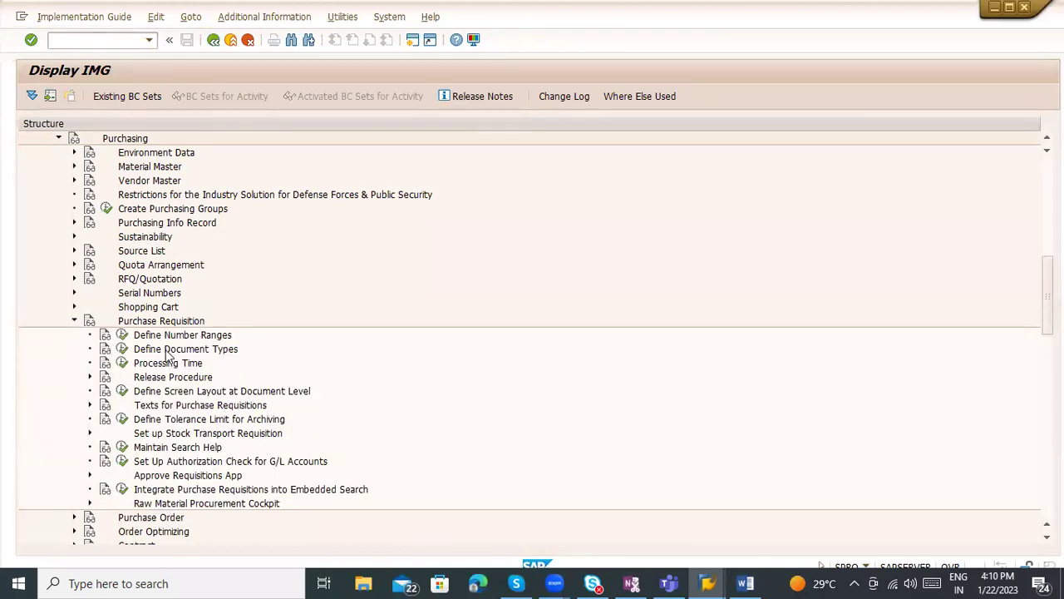
# Step: Open the Define Document Types activity for purchase requisitions in the IMG
pyautogui.click(193, 340)
pyautogui.click(191, 350)
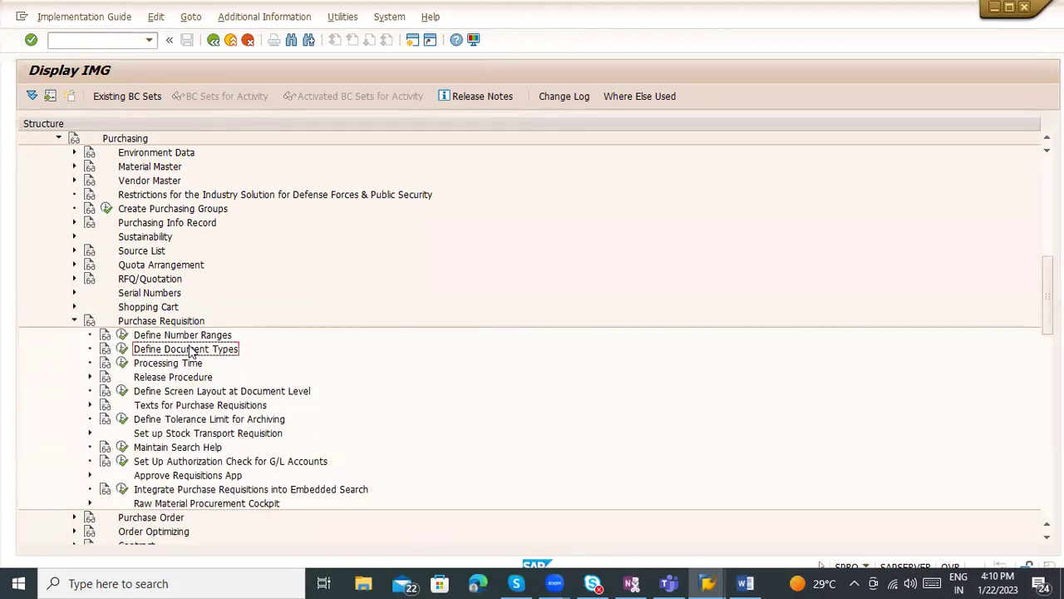
pyautogui.click(121, 346)
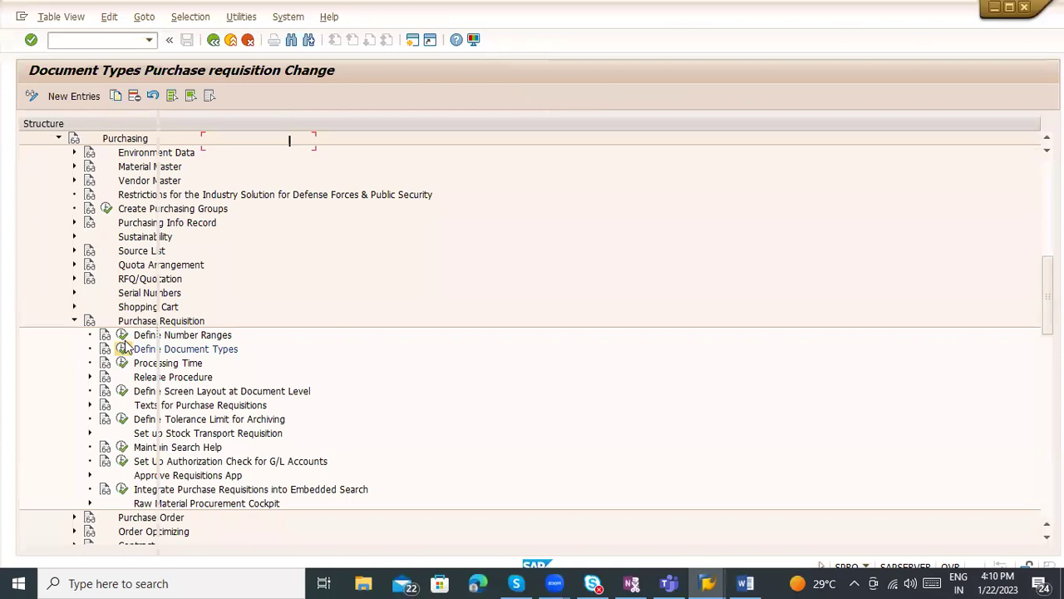
# Step: Try to open EBAN as a transaction in a new session from the General Table Display session
pyautogui.hotkey('alt', 'Tab')
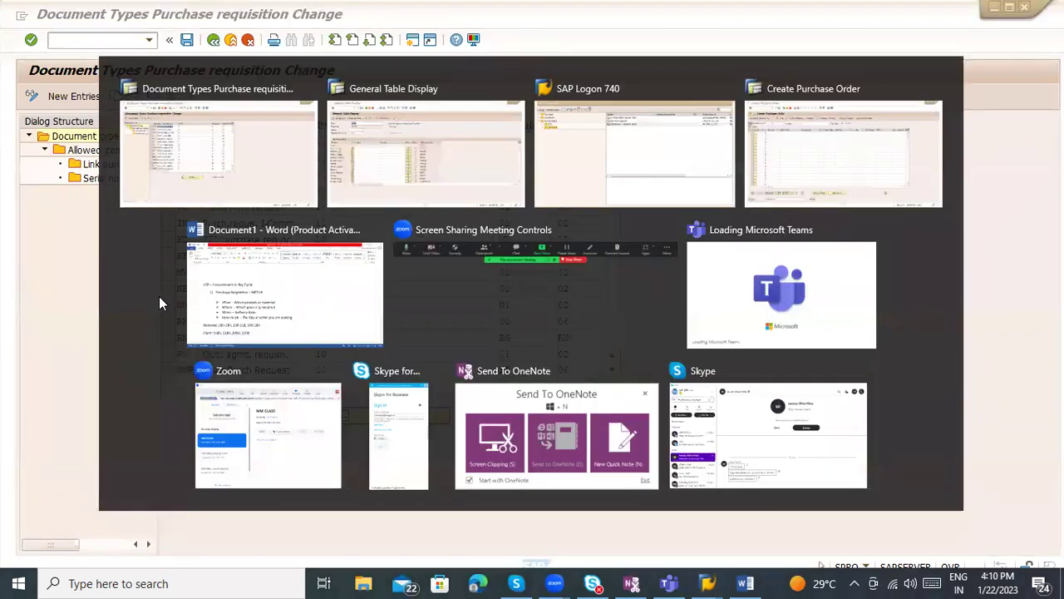
pyautogui.click(127, 39)
pyautogui.write('/oe')
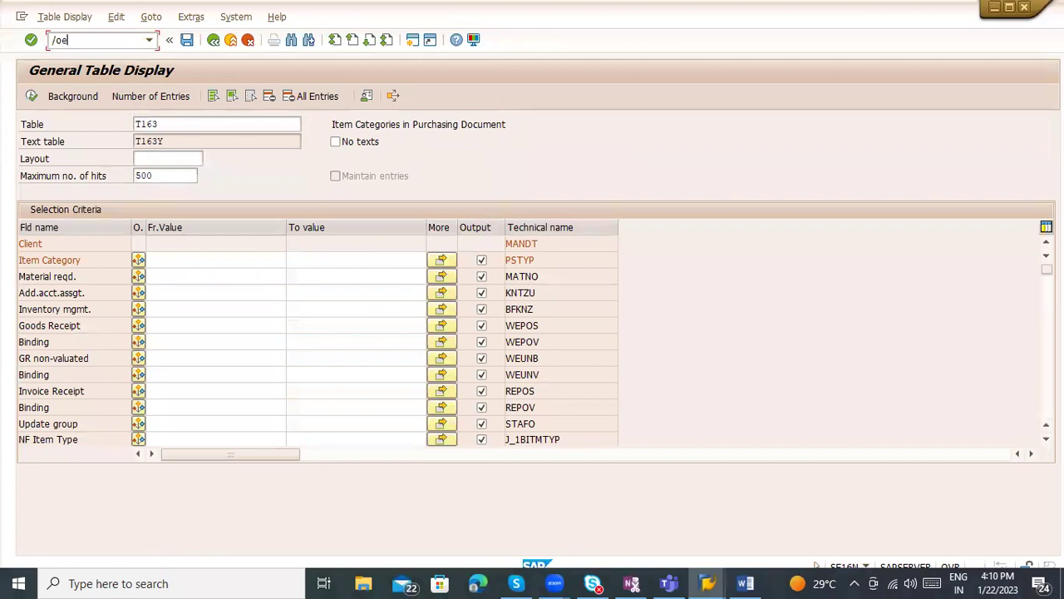
pyautogui.write('ban')
pyautogui.press('Return')
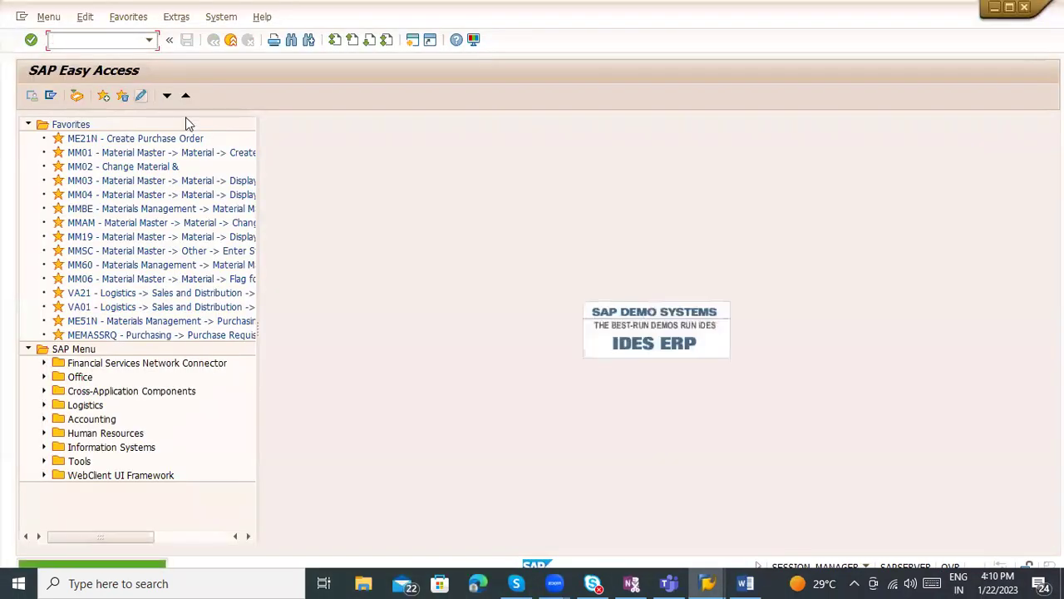
# Step: Display the entry for purchase requisition 551 from table EBAN and check its document type
pyautogui.doubleClick(133, 124)
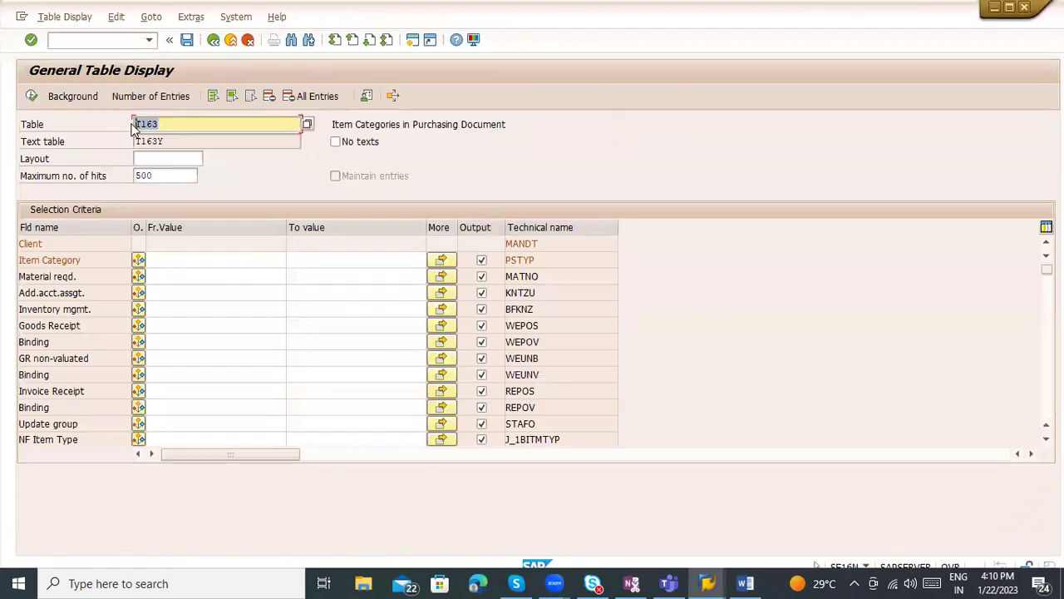
pyautogui.write('EBAN')
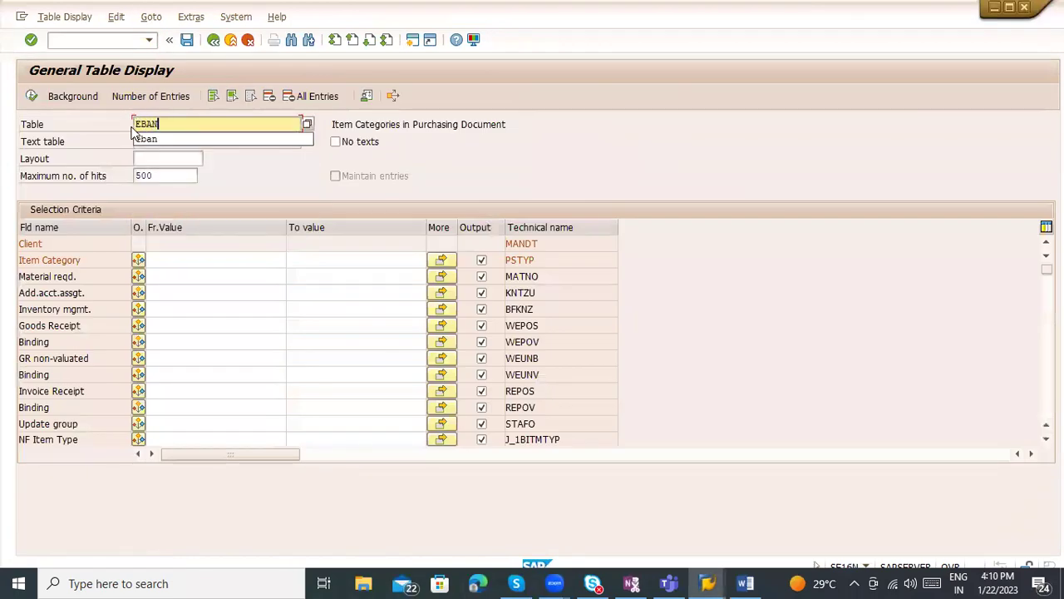
pyautogui.press('Return')
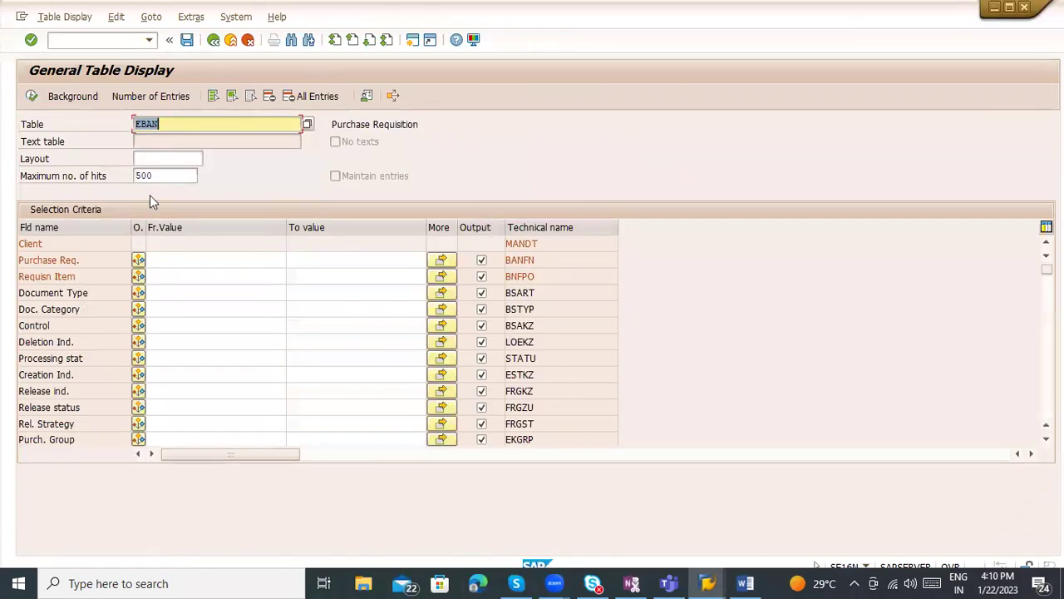
pyautogui.click(162, 259)
pyautogui.write('551')
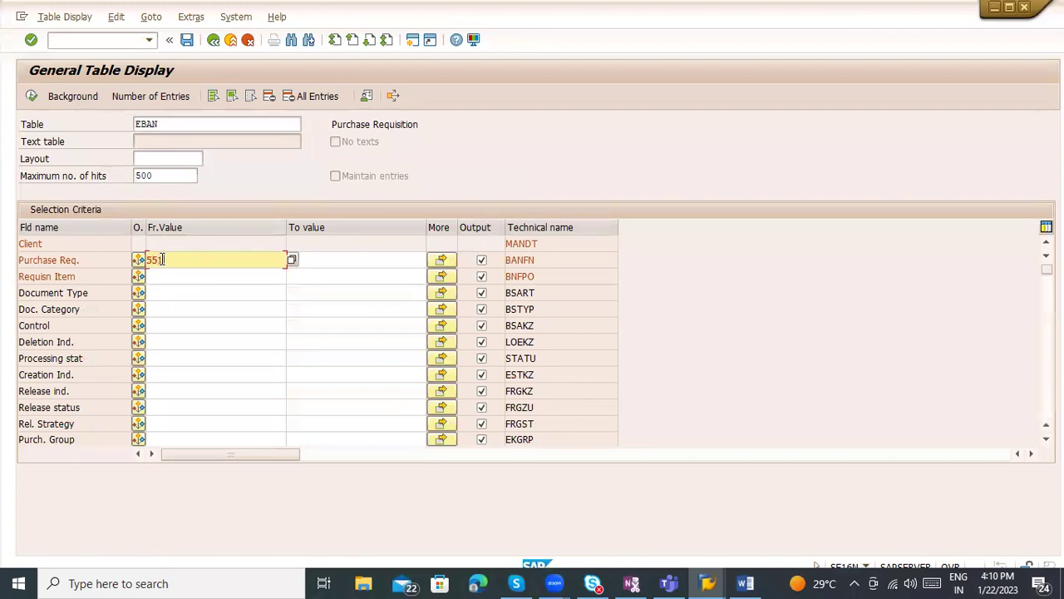
pyautogui.click(30, 96)
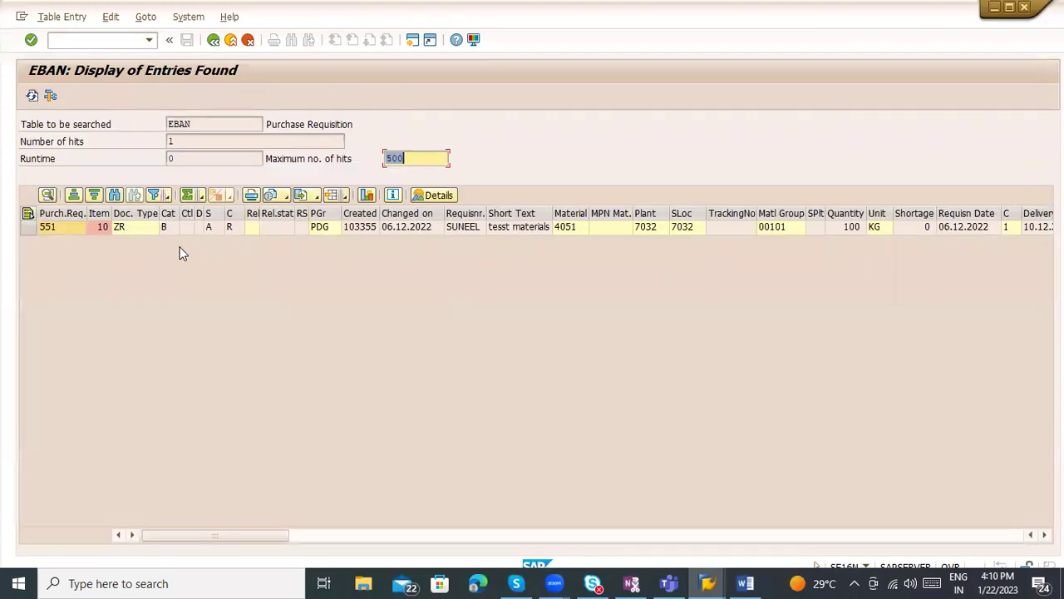
pyautogui.click(120, 229)
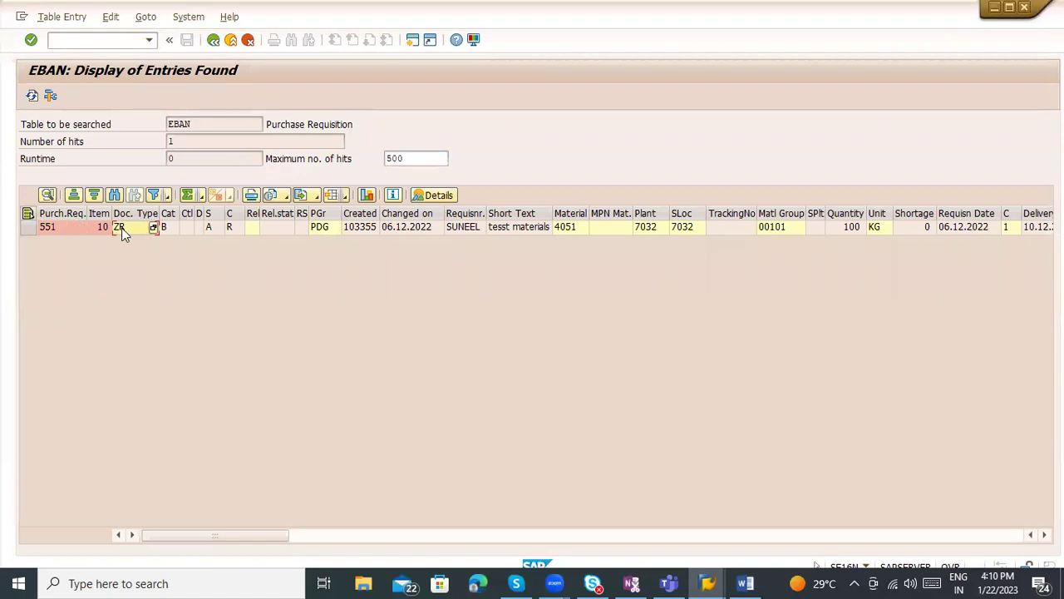
# Step: Return to the requisition document types configuration and position the list at document type ZR
pyautogui.hotkey('alt', 'Tab')
pyautogui.hotkey('alt', 'Tab')
pyautogui.press('Tab')
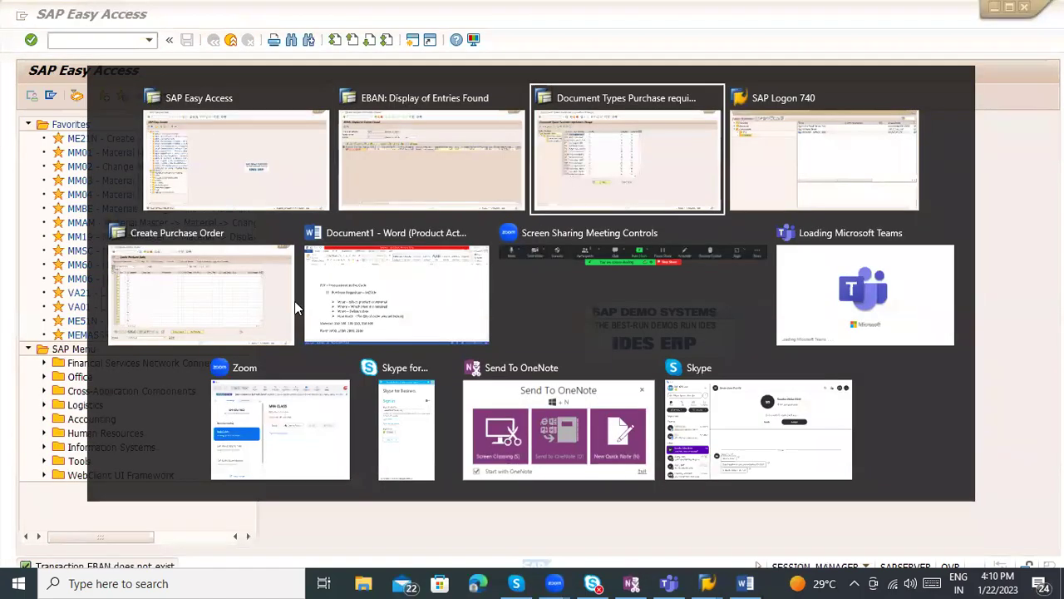
pyautogui.click(391, 415)
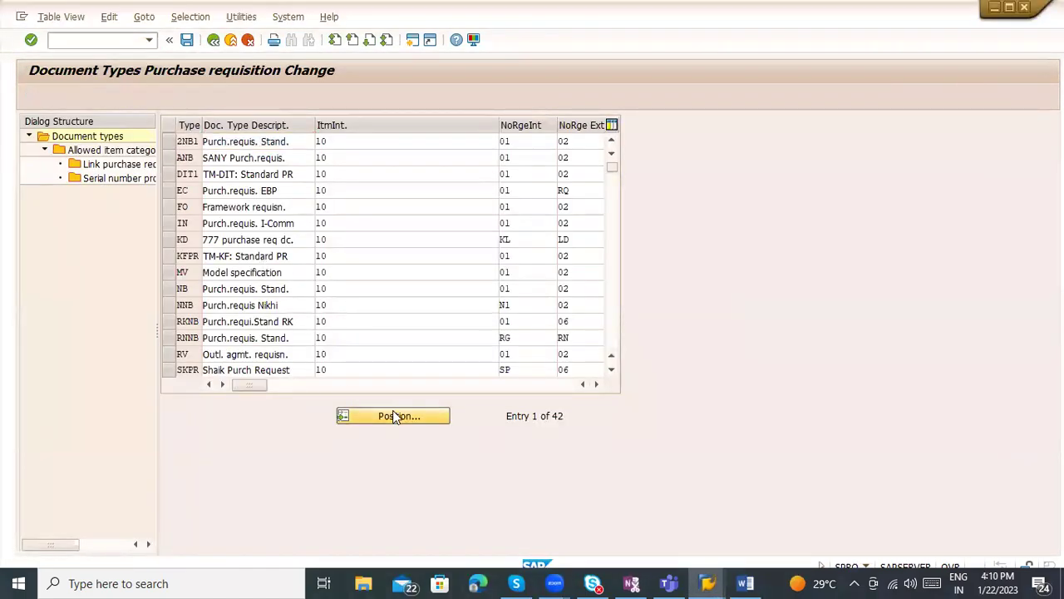
pyautogui.write('Z')
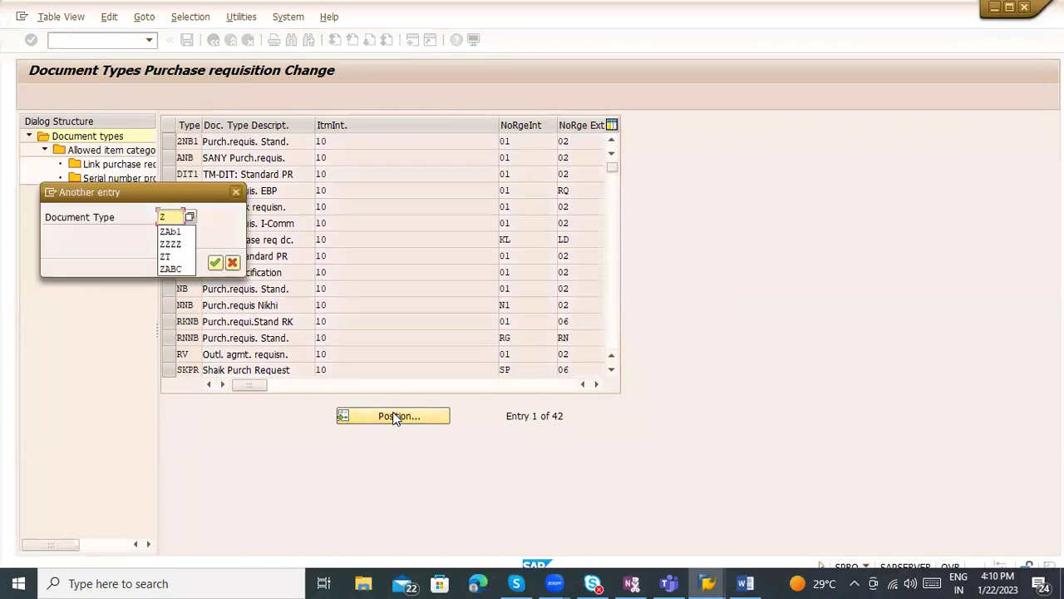
pyautogui.write('R')
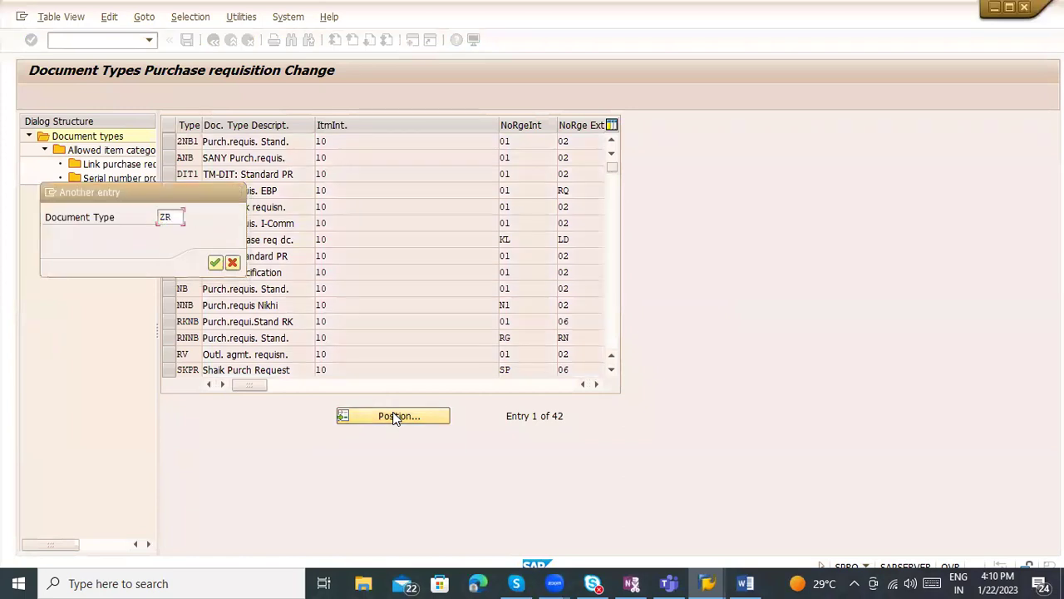
pyautogui.press('Return')
# Step: Check the internal number range assigned to document type ZR
pyautogui.click(306, 143)
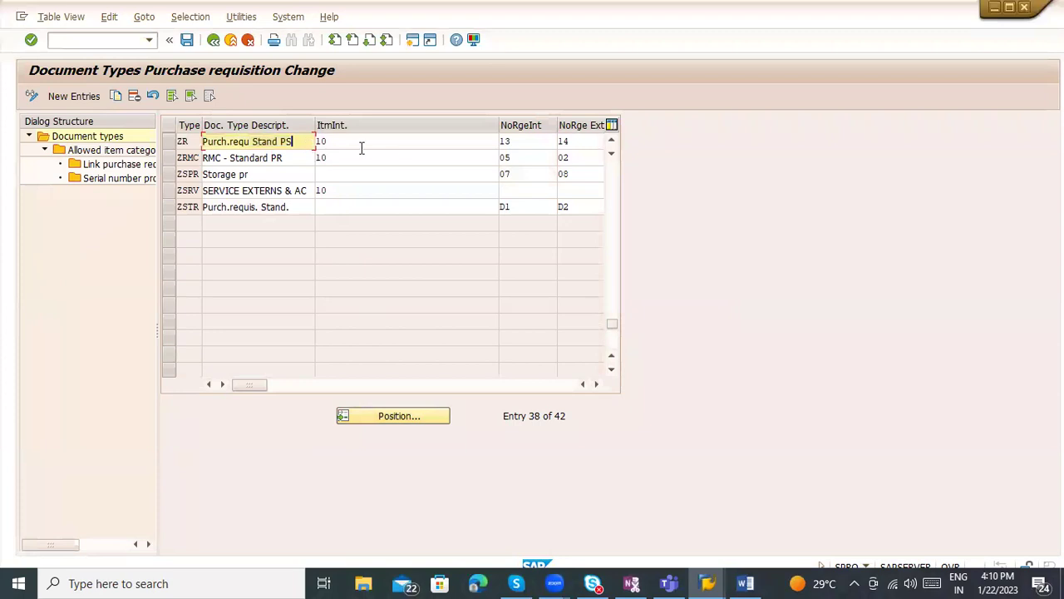
pyautogui.moveTo(258, 386); pyautogui.dragTo(348, 386)
pyautogui.click(250, 142)
pyautogui.moveTo(250, 142); pyautogui.dragTo(191, 142)
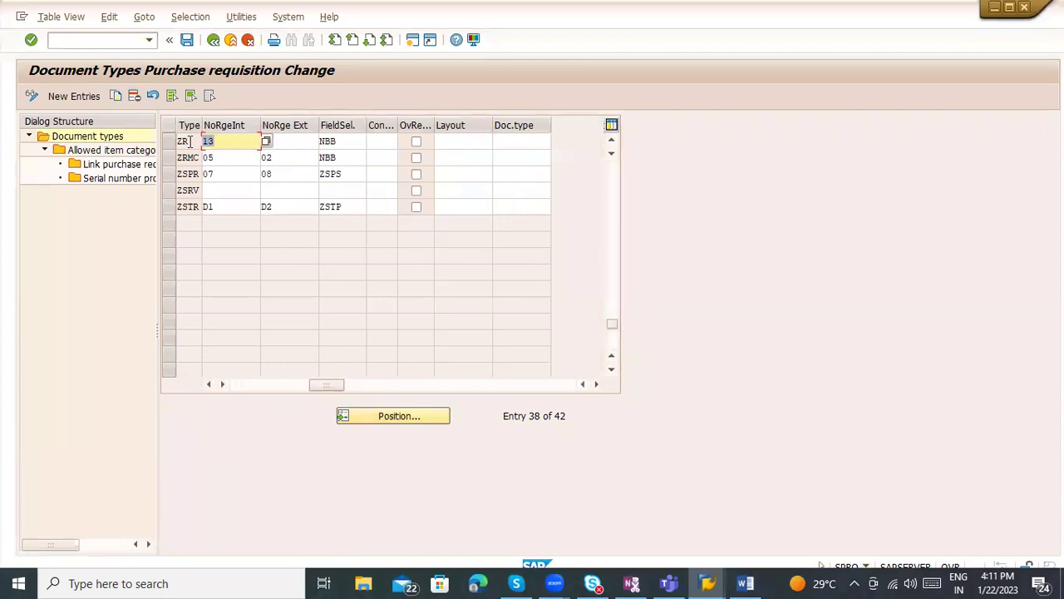
# Step: Leave the document types, open the number range intervals for purchase requisitions and check the limits of interval 13
pyautogui.click(213, 42)
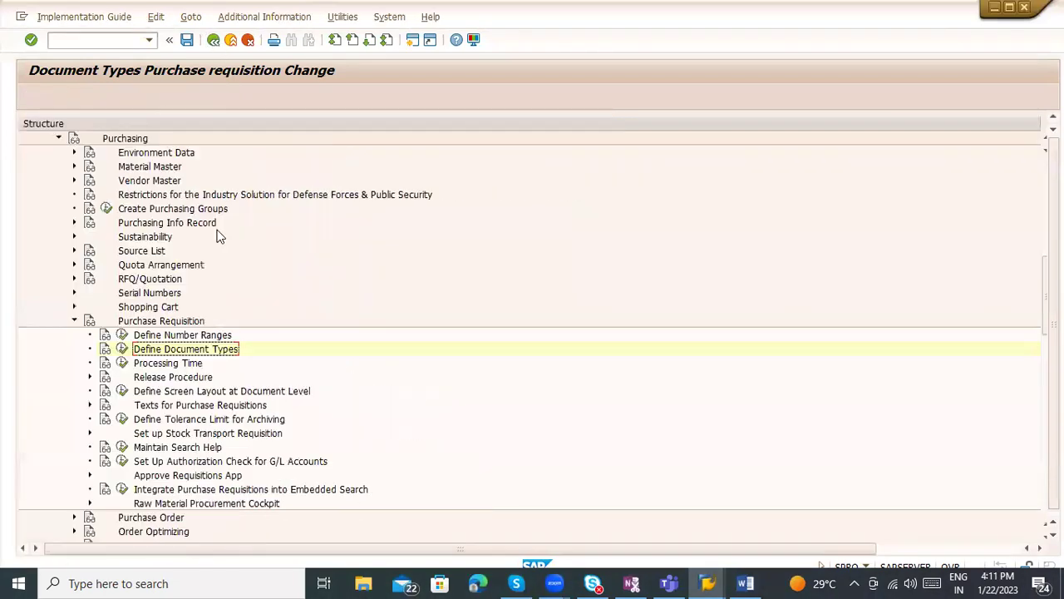
pyautogui.click(123, 335)
pyautogui.click(90, 163)
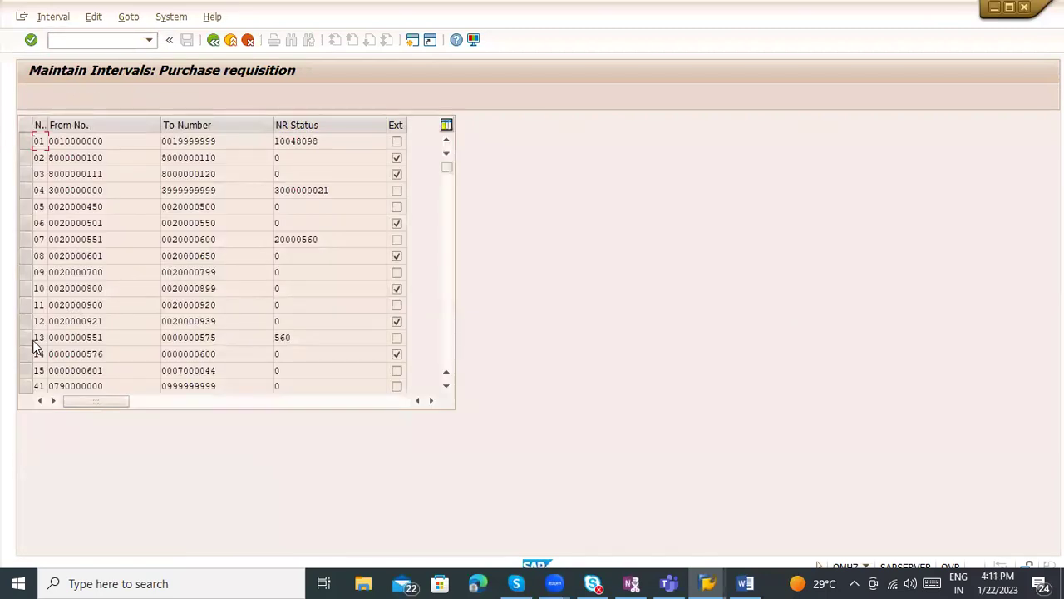
pyautogui.moveTo(114, 338); pyautogui.dragTo(34, 337)
pyautogui.moveTo(218, 337); pyautogui.dragTo(5, 344)
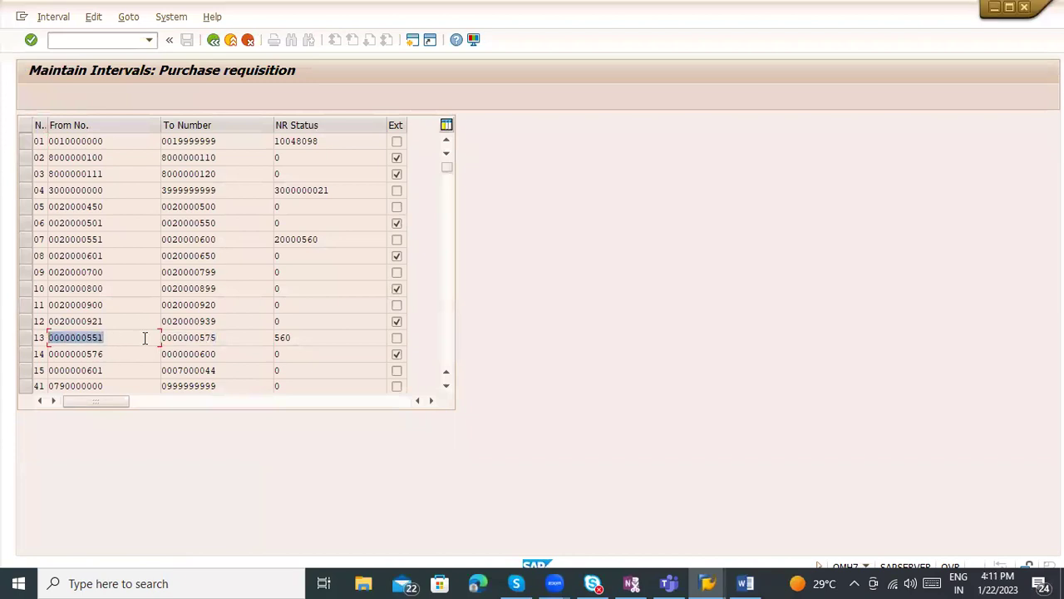
# Step: Display requisition 551 in the other session and try to call up a different purchase requisition from there
pyautogui.hotkey('alt', 'Tab')
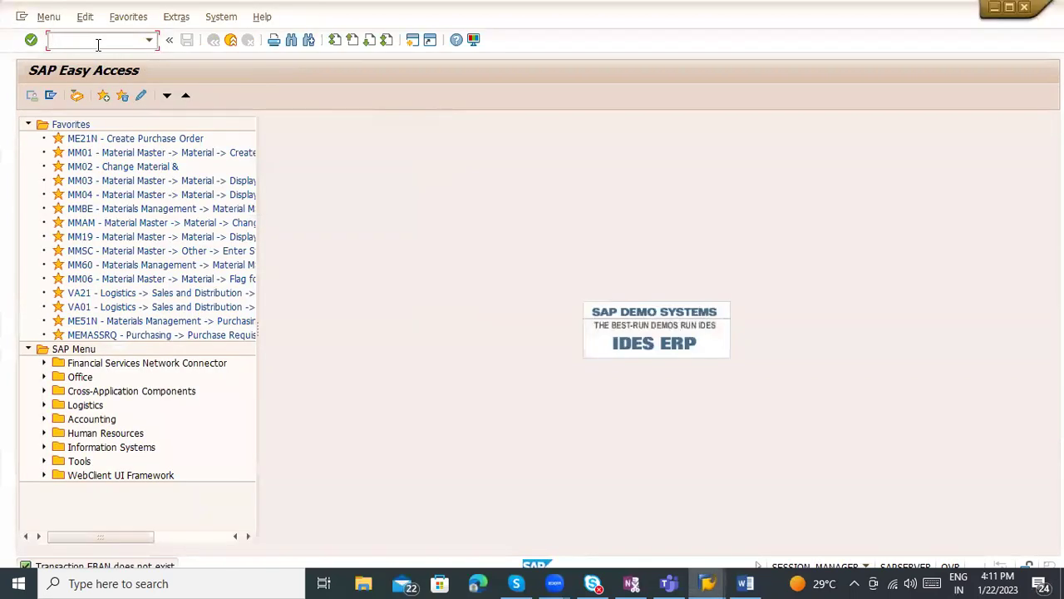
pyautogui.press('Return')
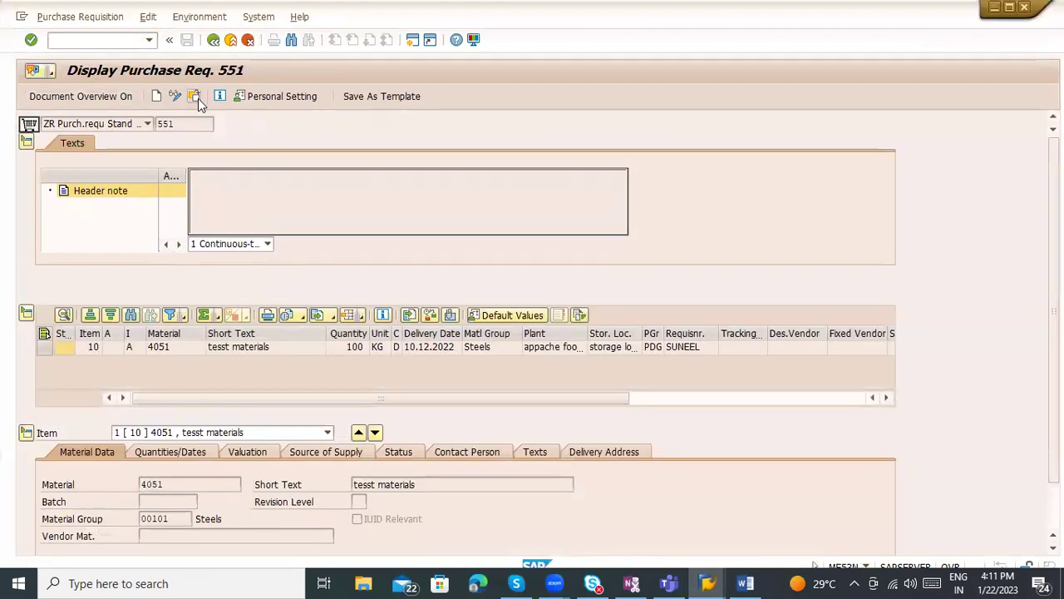
pyautogui.click(196, 97)
pyautogui.write('51030')
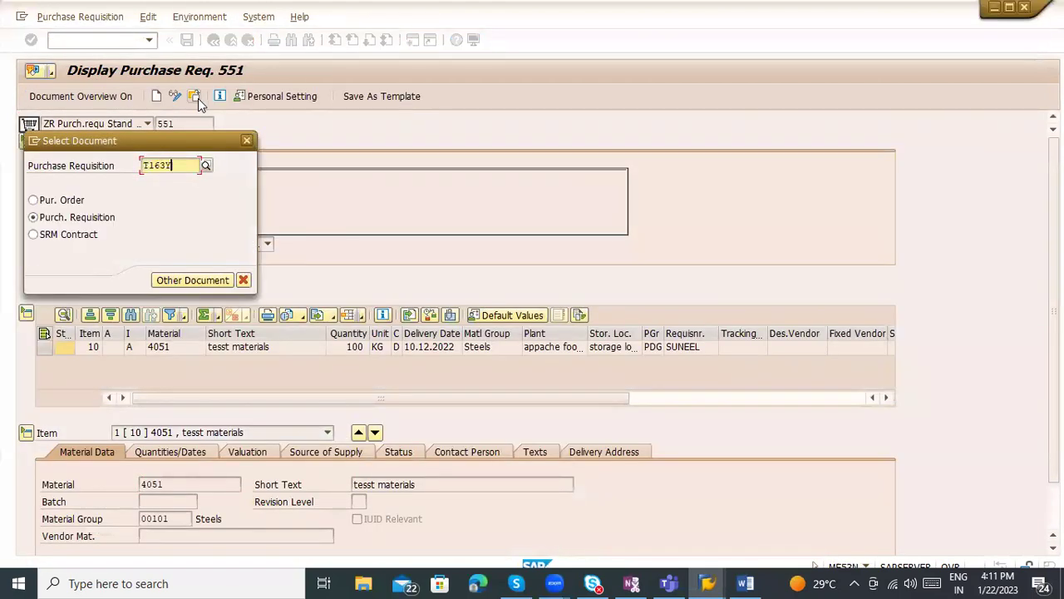
pyautogui.press('BackSpace')
pyautogui.press('BackSpace')
pyautogui.press('BackSpace')
pyautogui.press('BackSpace')
pyautogui.press('BackSpace')
pyautogui.press('Down')
pyautogui.press('Return')
pyautogui.press('Return')
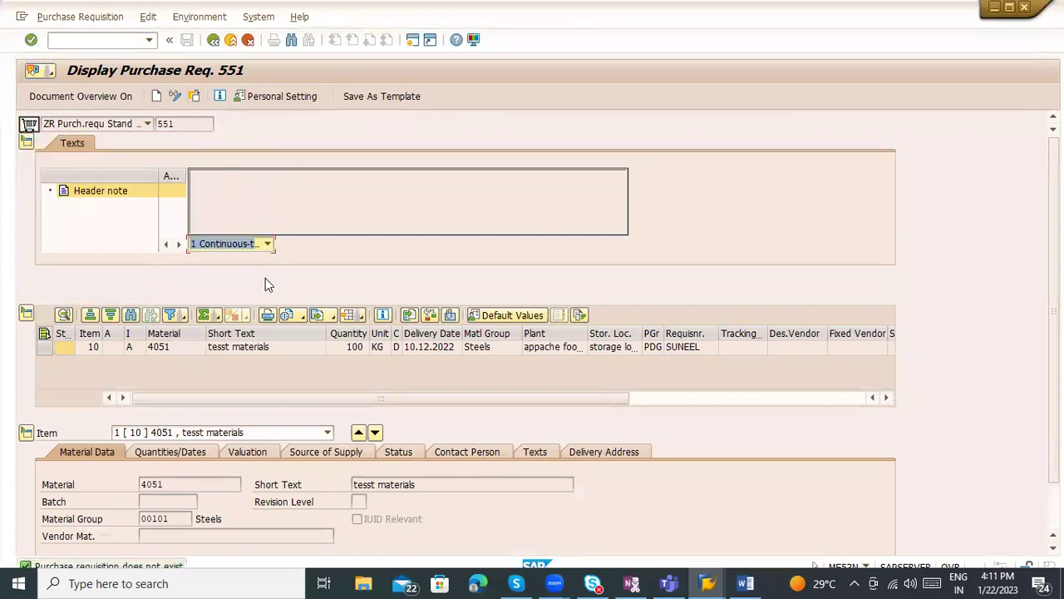
# Step: Start transaction ME5A for the list display of purchase requisitions
pyautogui.click(100, 40)
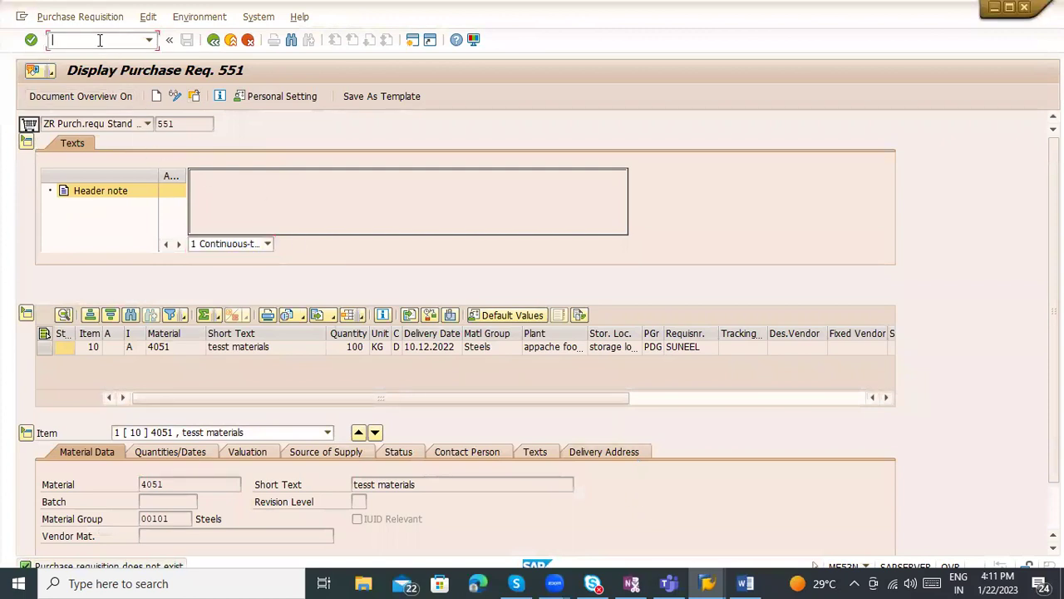
pyautogui.write('/nmeA')
pyautogui.press('Return')
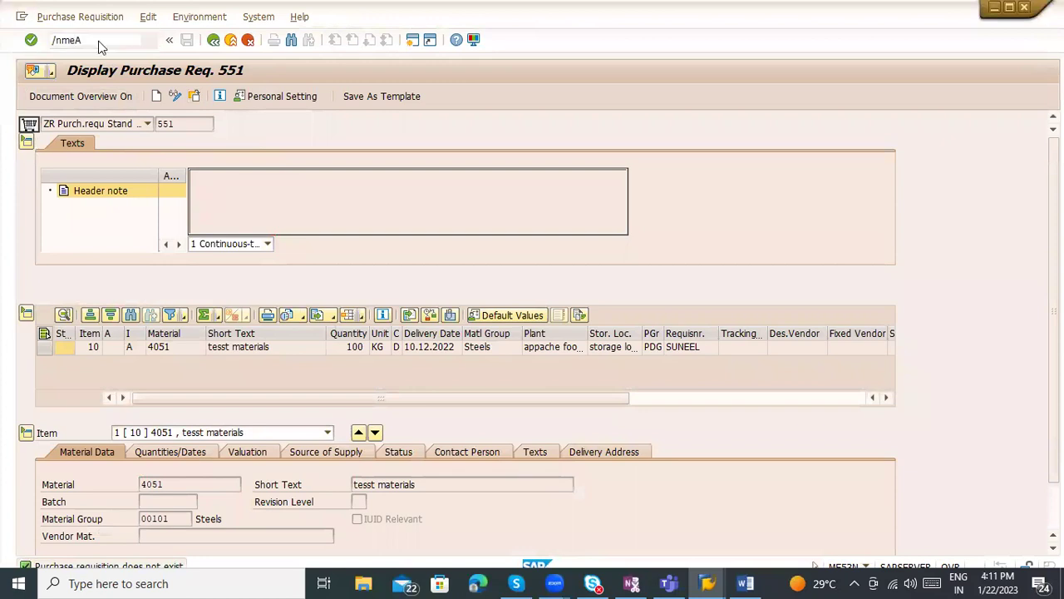
pyautogui.write('me5a')
pyautogui.press('Return')
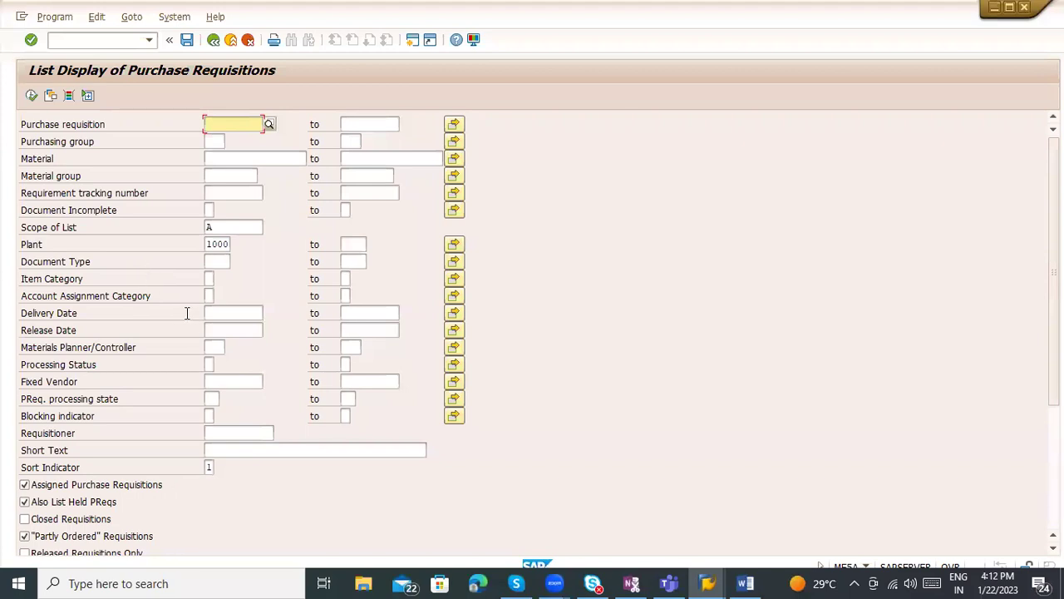
# Step: List the plant 1000 requisitions by the requisitioner's name, view the requisition for material 100-100, and return to the selection criteria
pyautogui.click(230, 433)
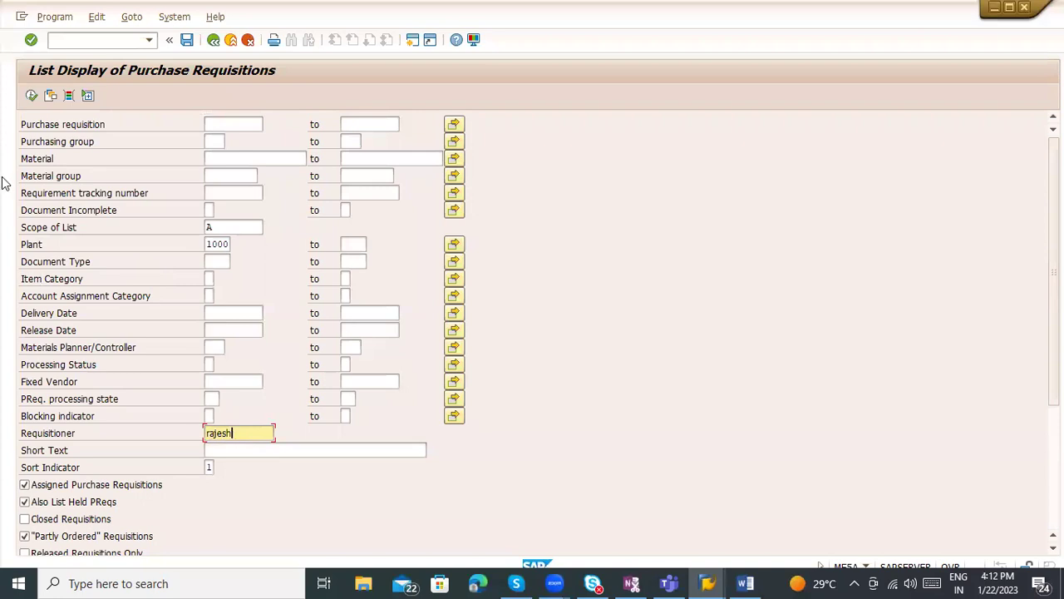
pyautogui.click(30, 95)
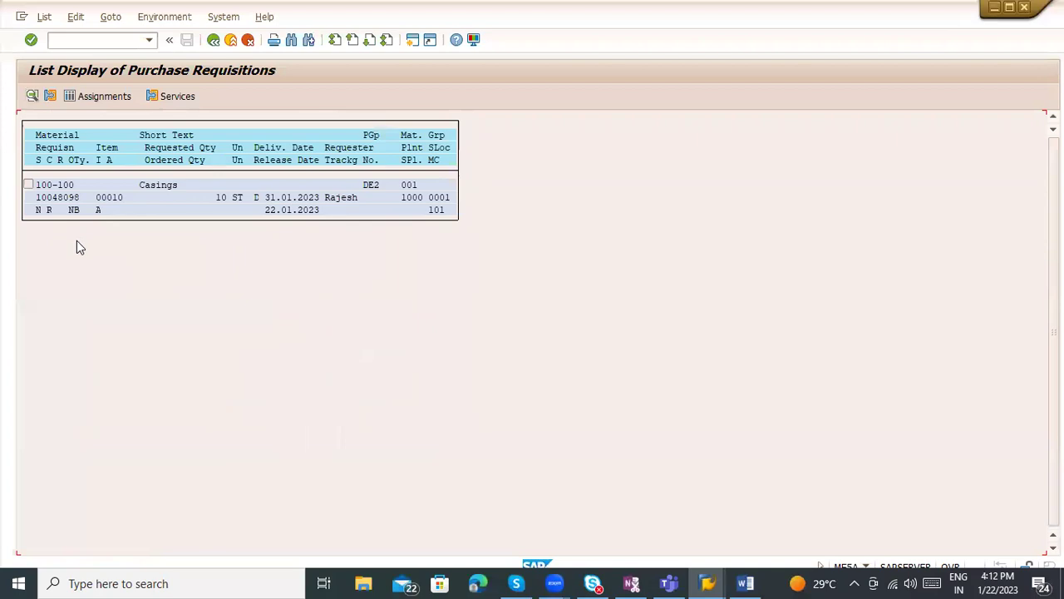
pyautogui.click(72, 198)
pyautogui.doubleClick(72, 198)
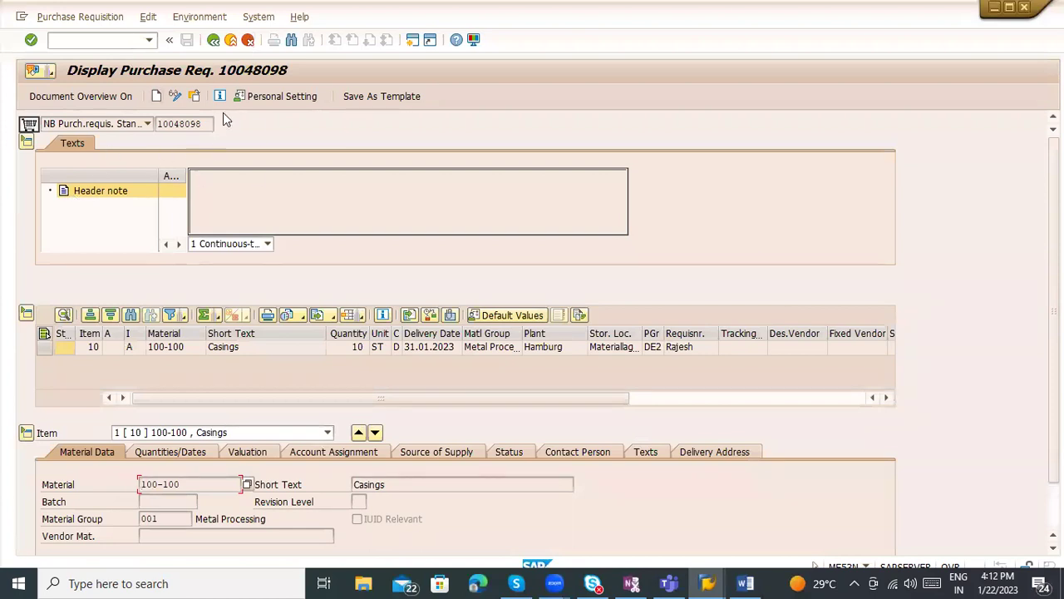
pyautogui.click(212, 42)
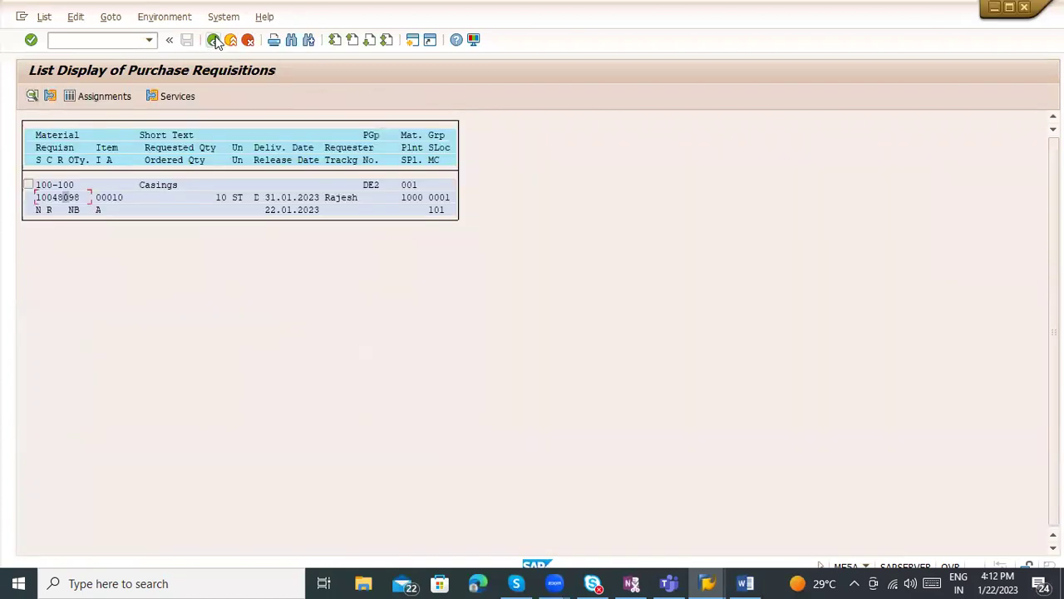
pyautogui.click(214, 40)
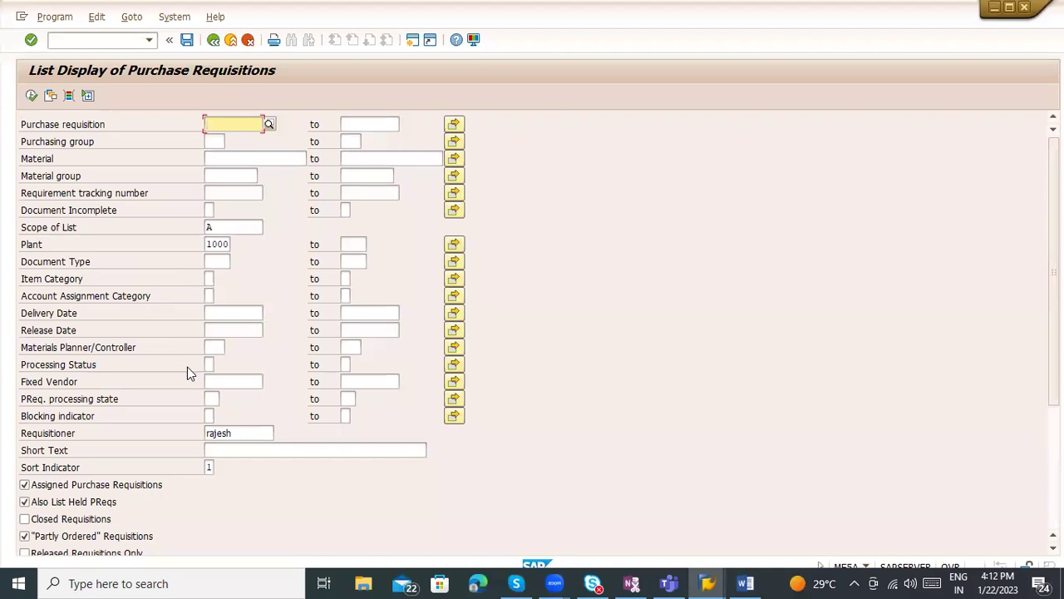
# Step: Examine the delivery date, material and purchasing group criteria available for selecting requisitions
pyautogui.click(233, 313)
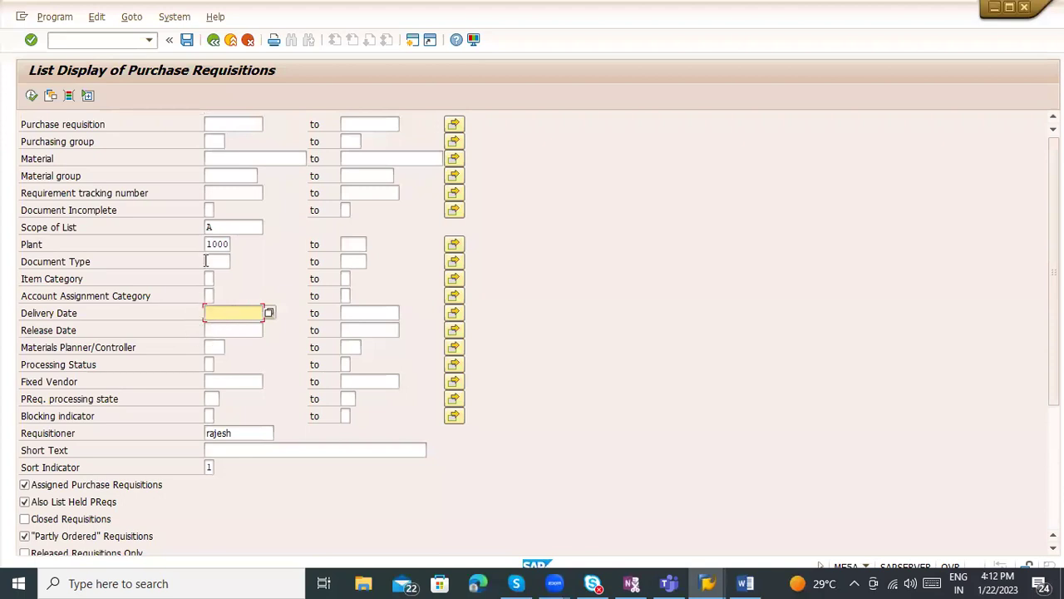
pyautogui.click(220, 158)
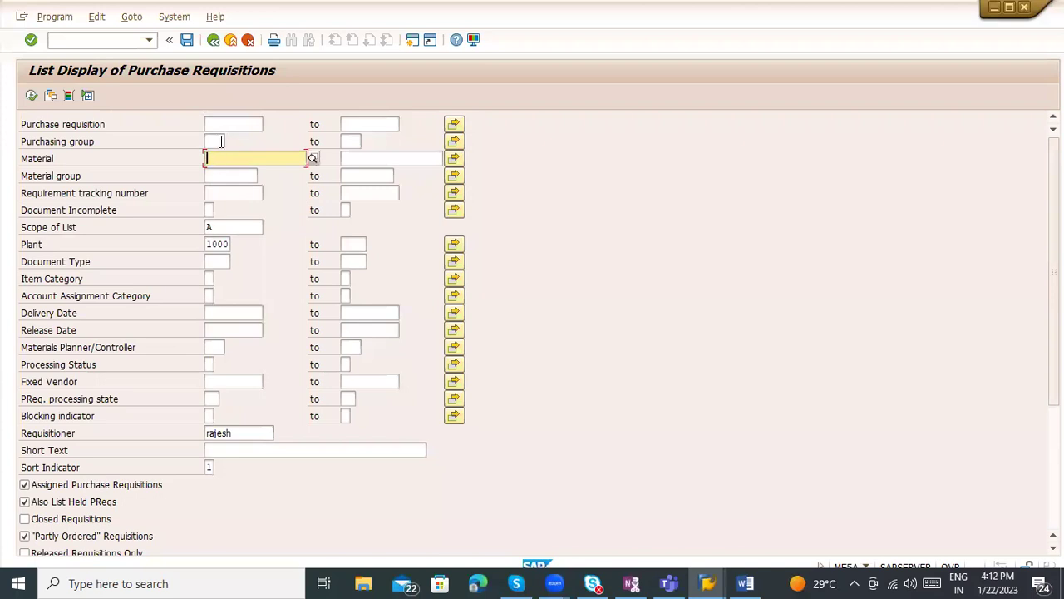
pyautogui.click(221, 141)
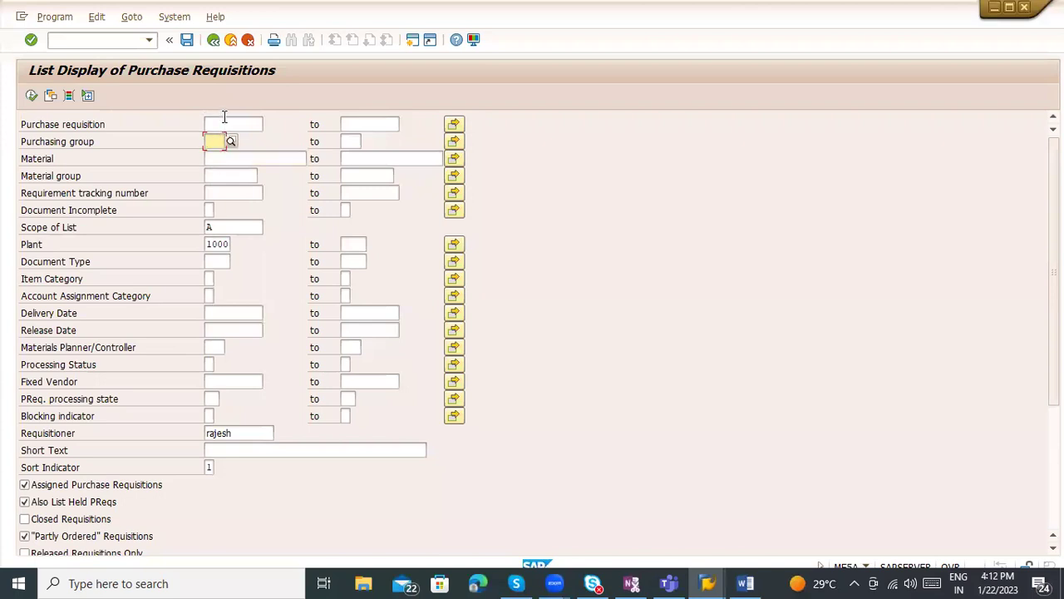
# Step: Look through the available requisition selection criteria, from purchase requisition down to cost center, WBS element and sales order
pyautogui.click(225, 122)
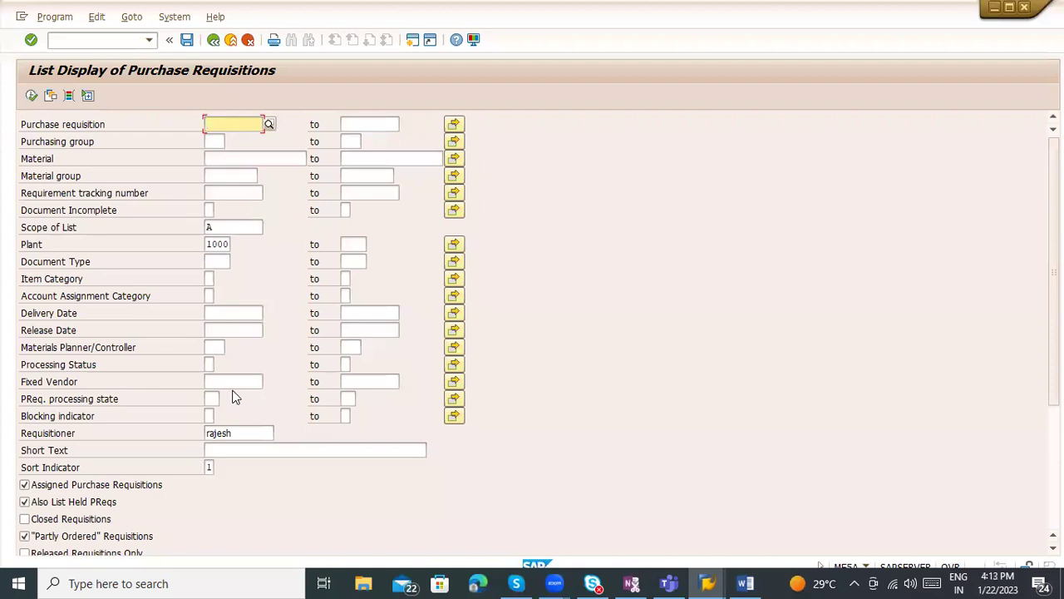
pyautogui.scroll(-1, 272, 439)
pyautogui.scroll(1, 274, 445)
pyautogui.scroll(-5, 278, 451)
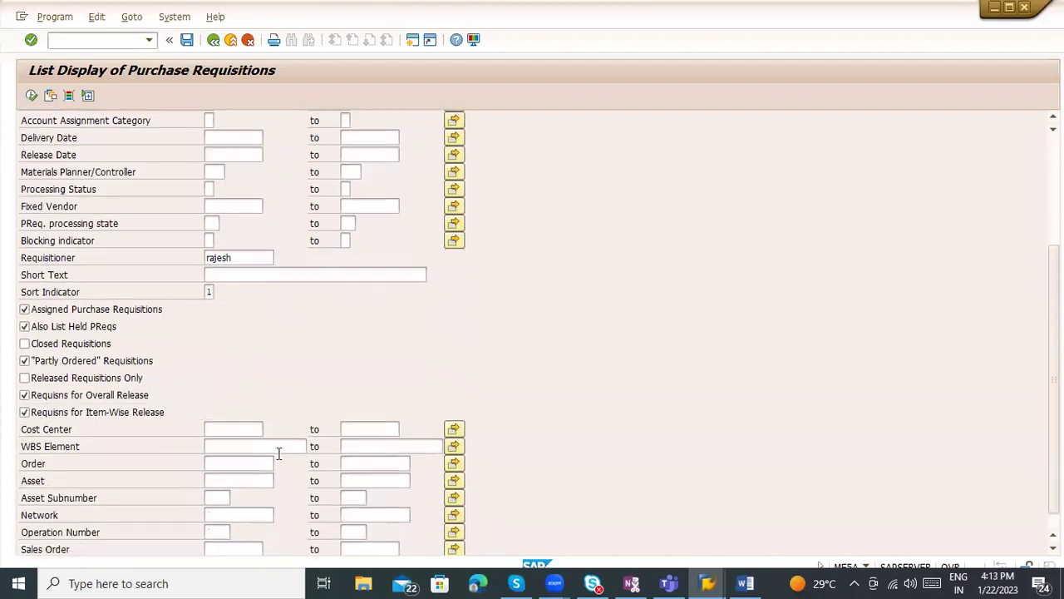
pyautogui.scroll(5, 235, 434)
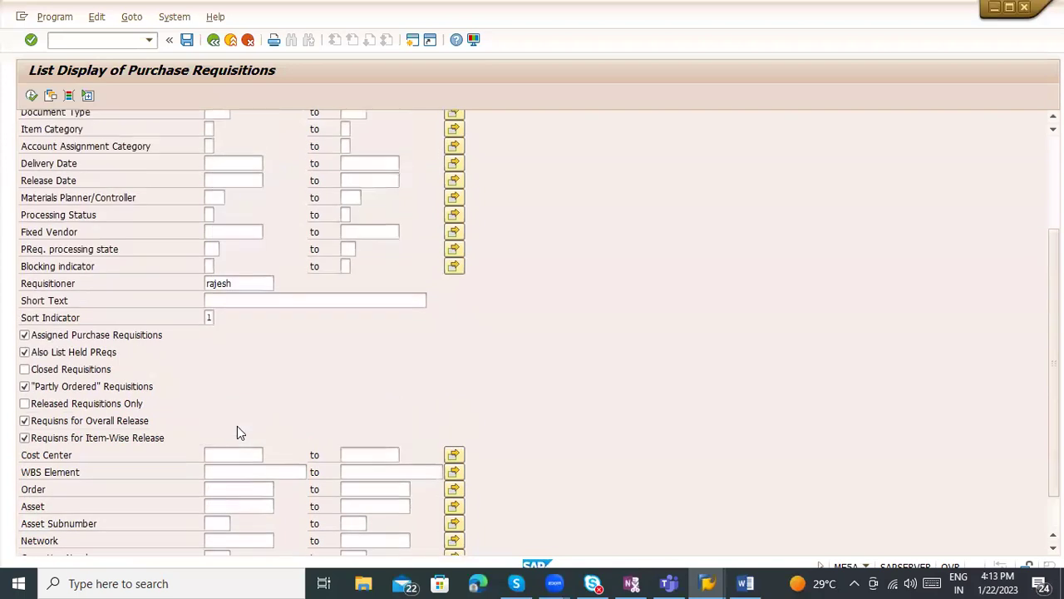
pyautogui.scroll(1, 239, 432)
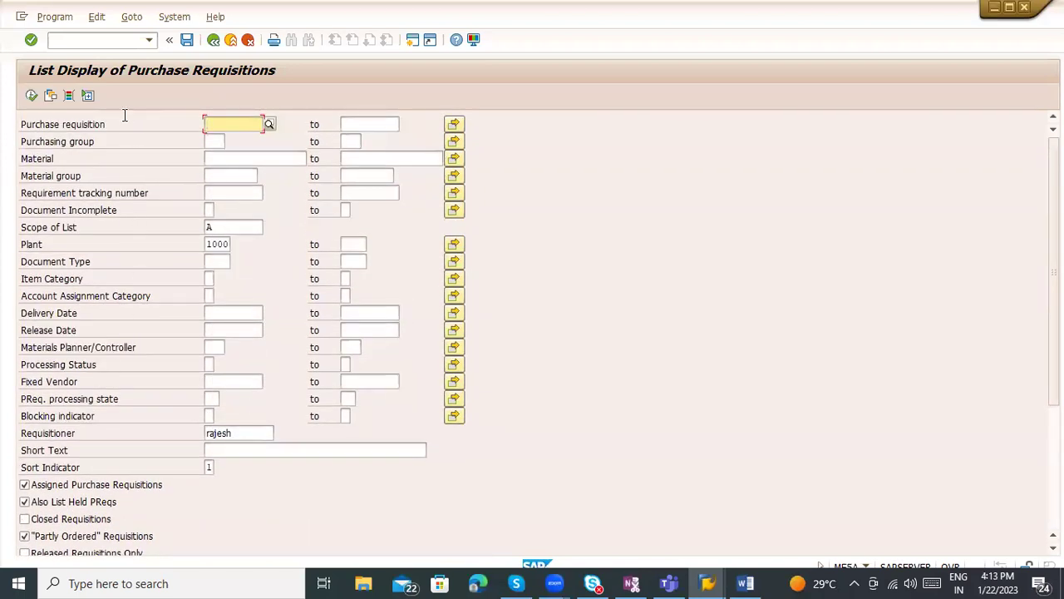
# Step: Show the dynamic selections and add the Purchase Requisition field "Changed on" as a criterion
pyautogui.click(68, 96)
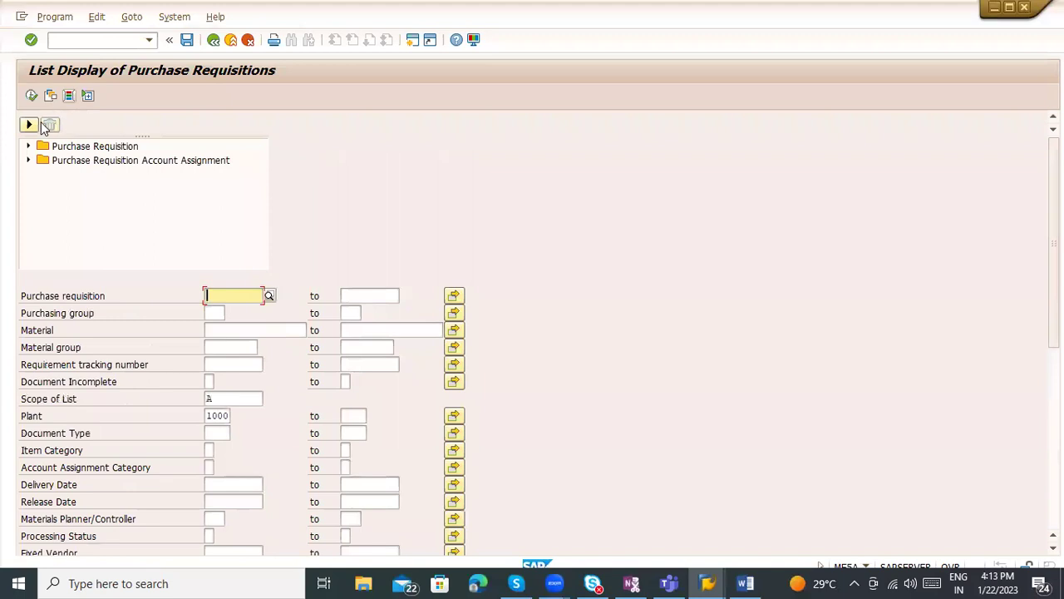
pyautogui.click(28, 146)
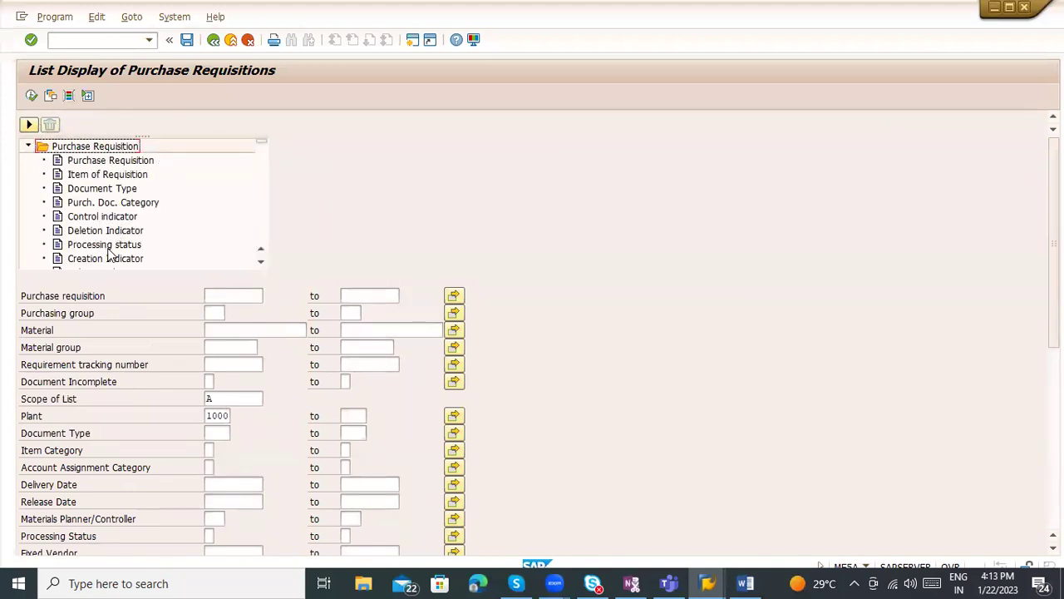
pyautogui.scroll(-1, 106, 258)
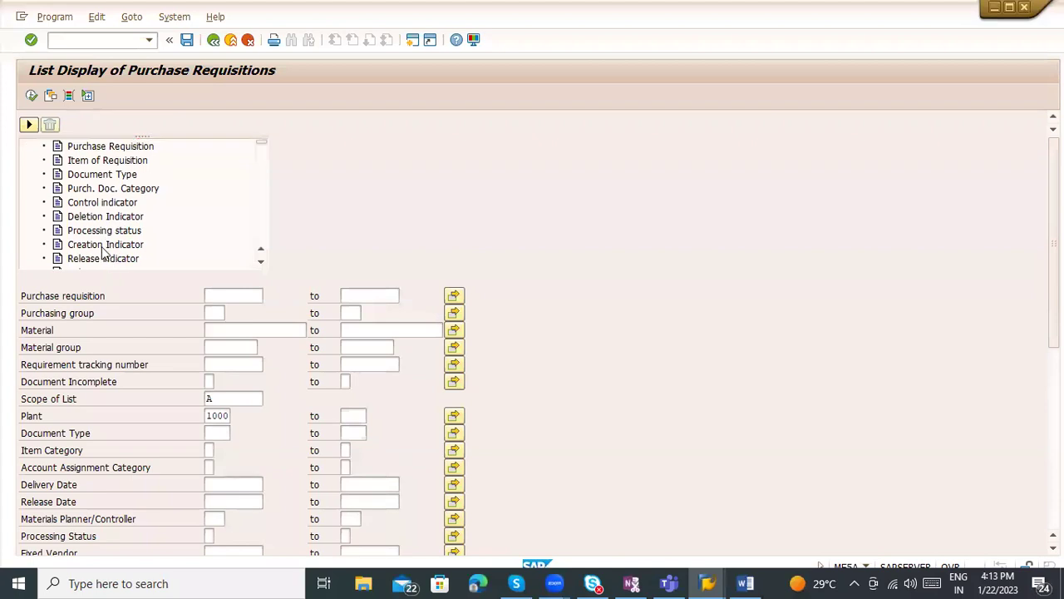
pyautogui.scroll(-1, 103, 251)
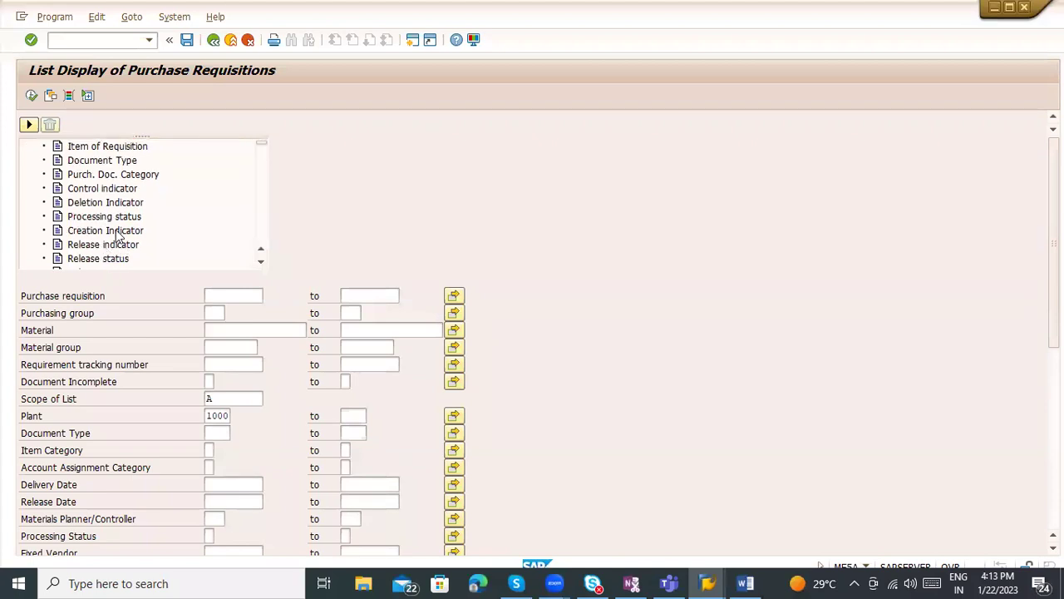
pyautogui.scroll(-4, 117, 237)
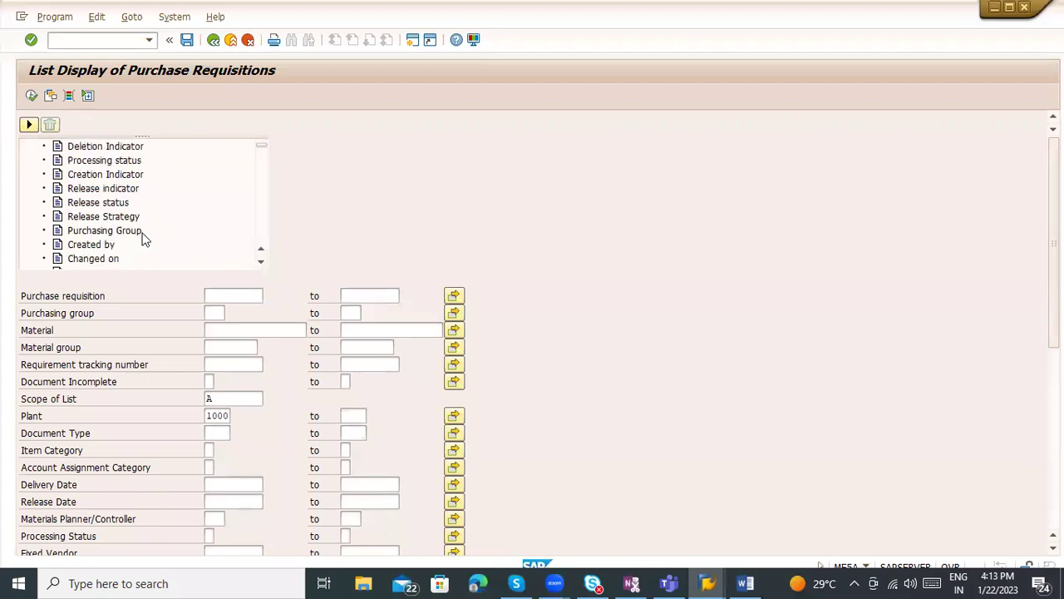
pyautogui.doubleClick(107, 259)
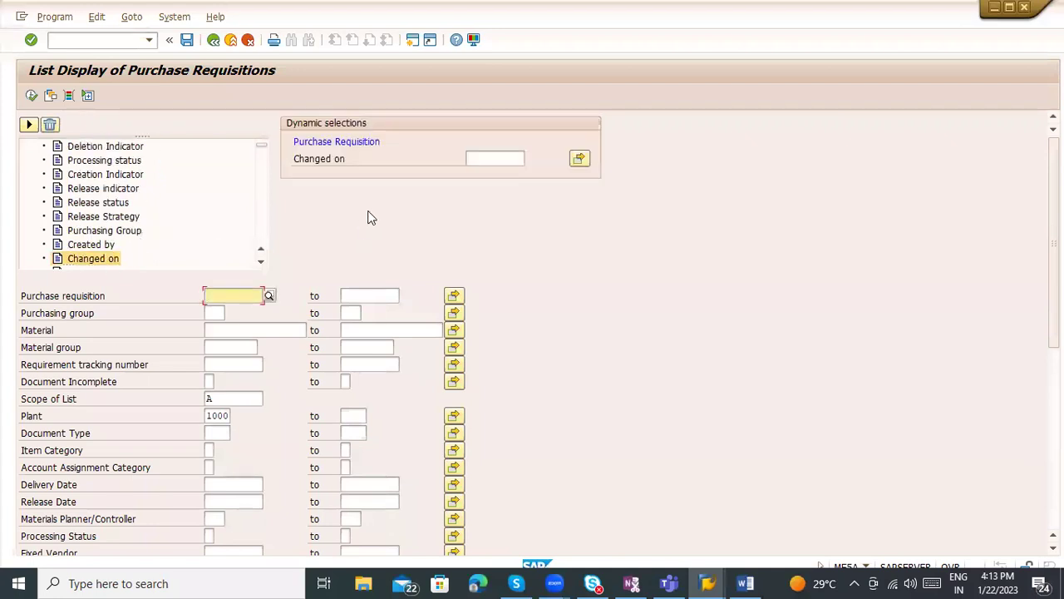
# Step: Set the "Changed on" date to 22.01.2023 and run the requisition list
pyautogui.click(517, 158)
pyautogui.click(533, 159)
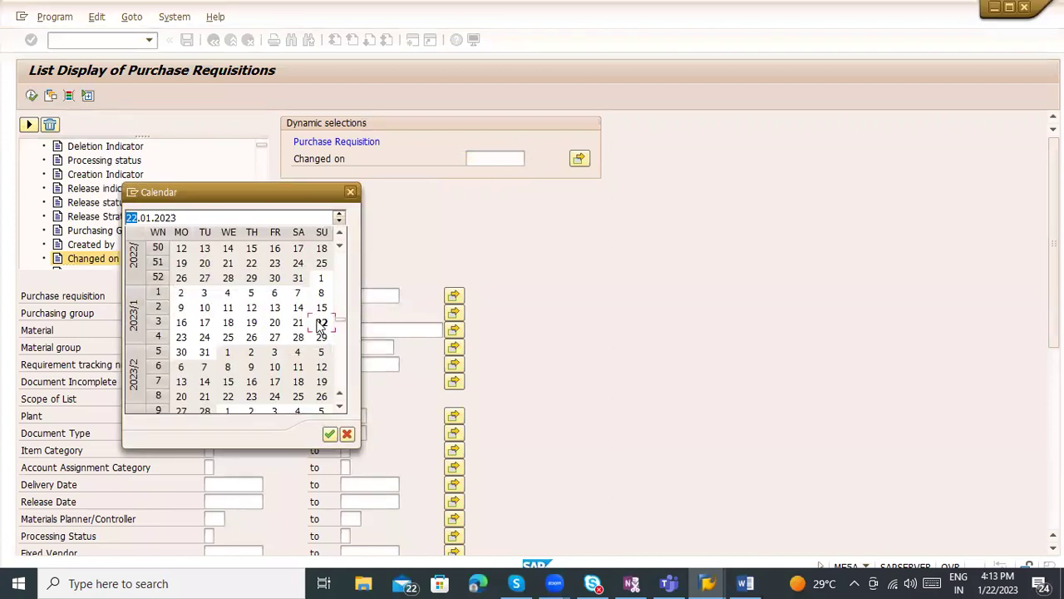
pyautogui.doubleClick(321, 324)
pyautogui.click(29, 124)
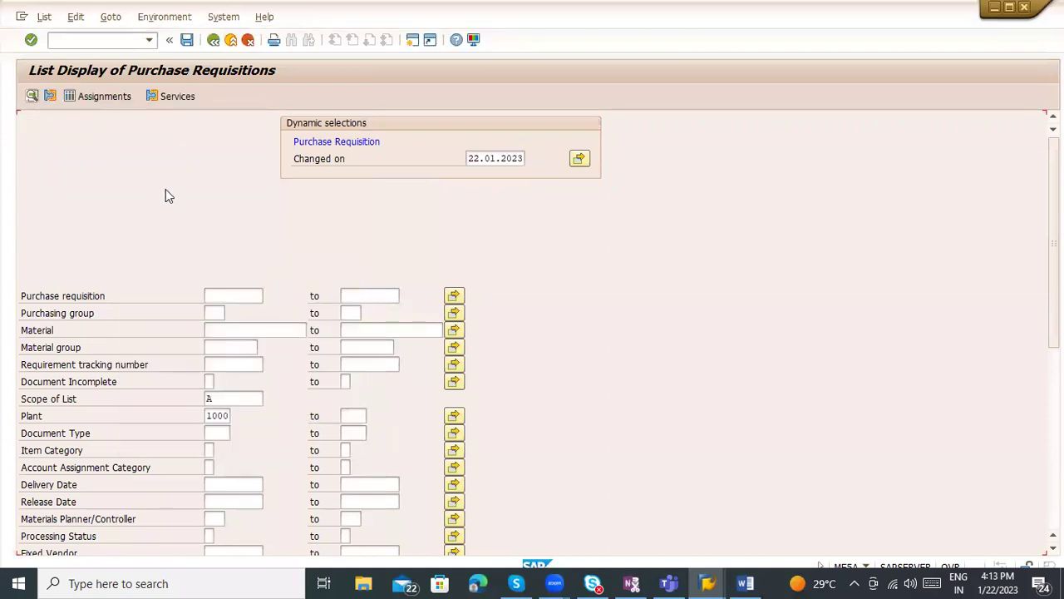
# Step: Open the listed requisition for material 100-100 and copy its requisition number
pyautogui.doubleClick(62, 200)
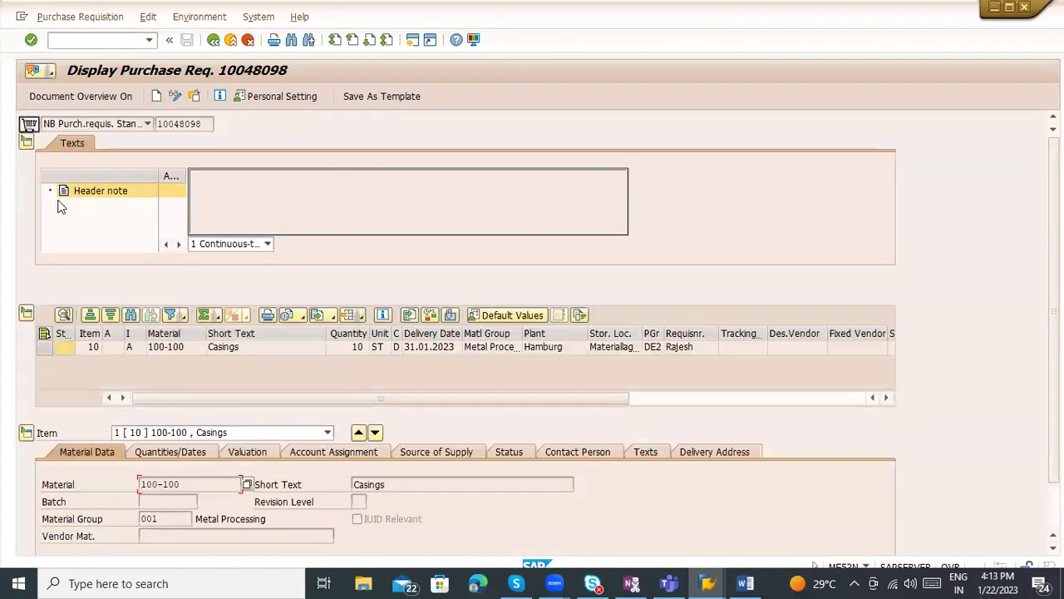
pyautogui.moveTo(139, 125); pyautogui.dragTo(138, 127)
pyautogui.hotkey('ctrl', 'c')
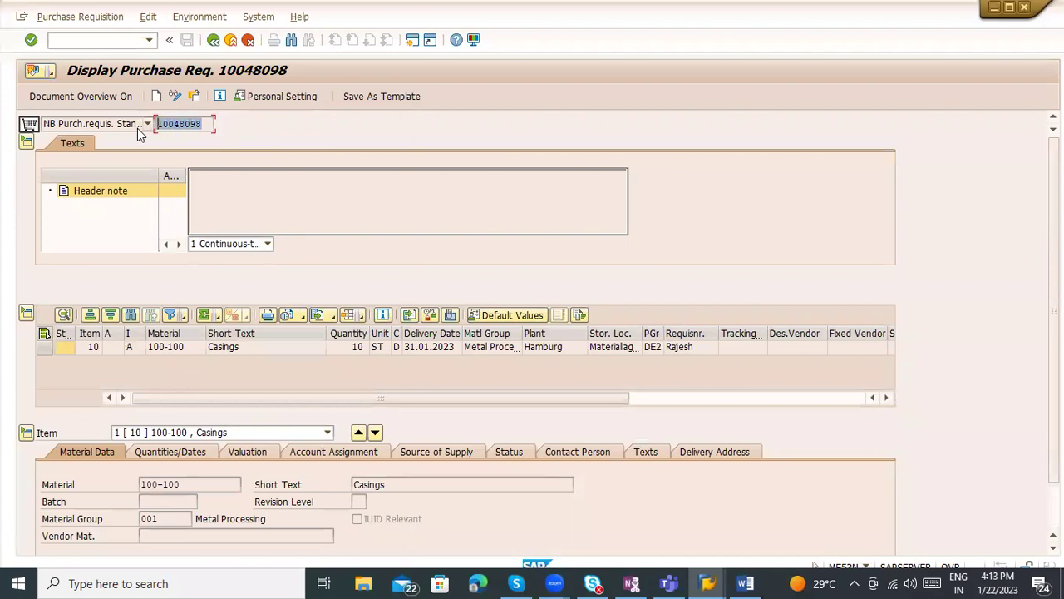
pyautogui.click(138, 127)
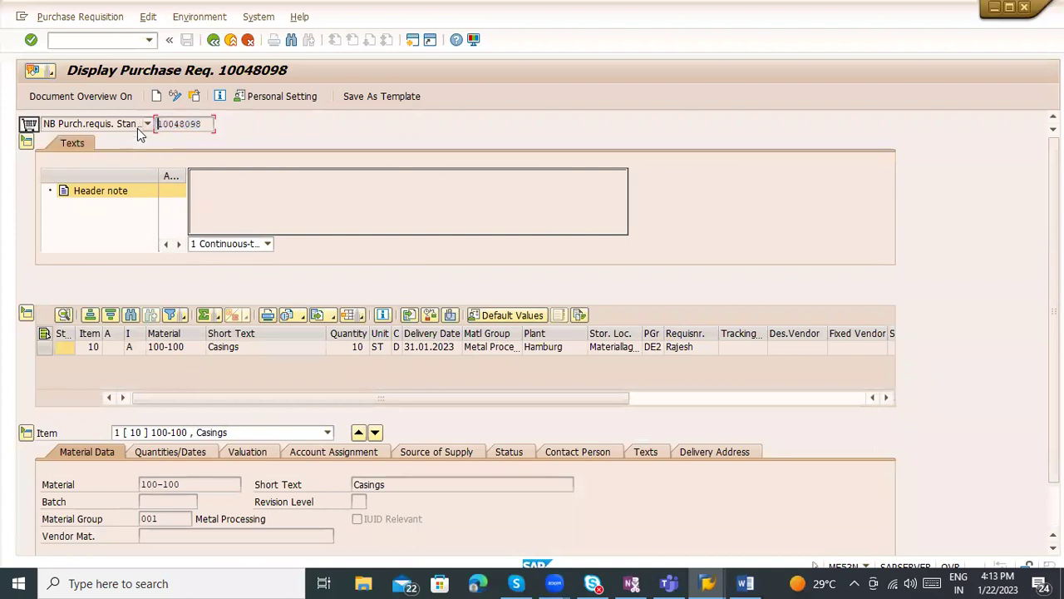
# Step: Leave the requisition and its list display, and start transaction SE16N
pyautogui.click(227, 41)
pyautogui.click(230, 41)
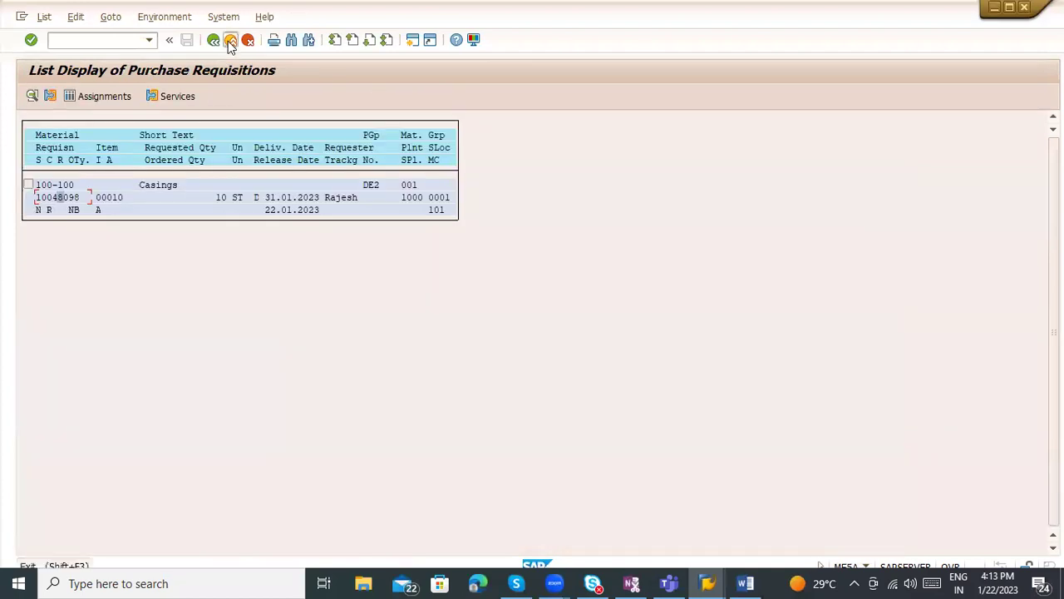
pyautogui.click(220, 46)
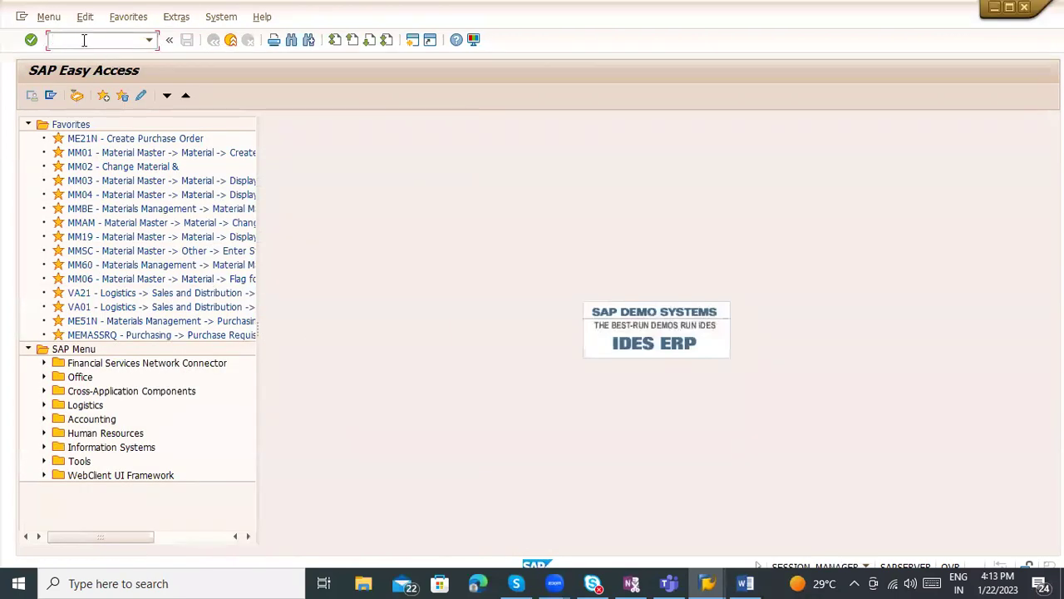
pyautogui.write('se16n')
pyautogui.press('Return')
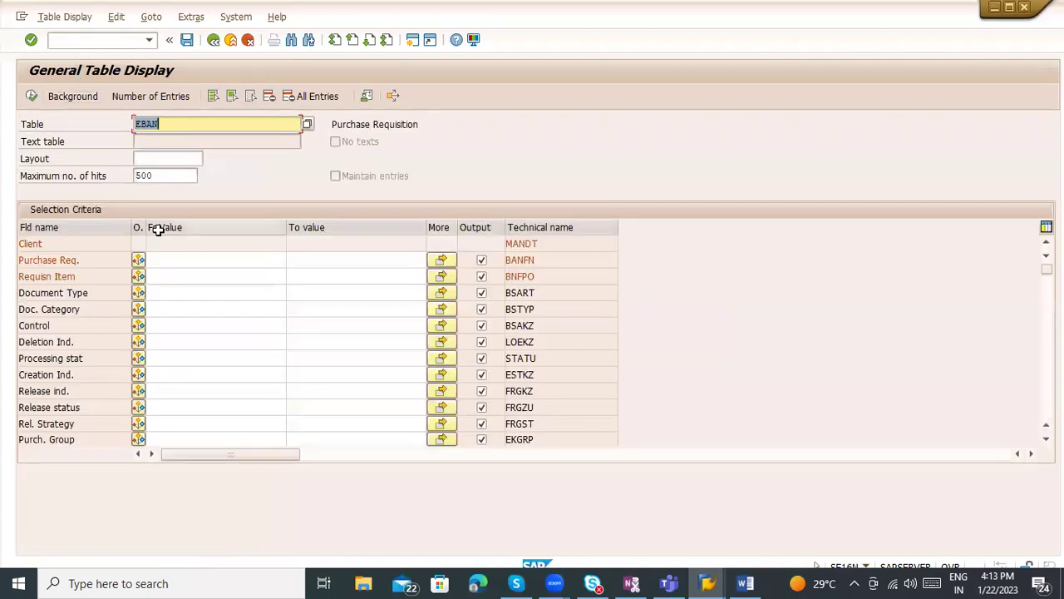
# Step: Display the EBAN table entries for the copied purchase requisition number
pyautogui.click(178, 259)
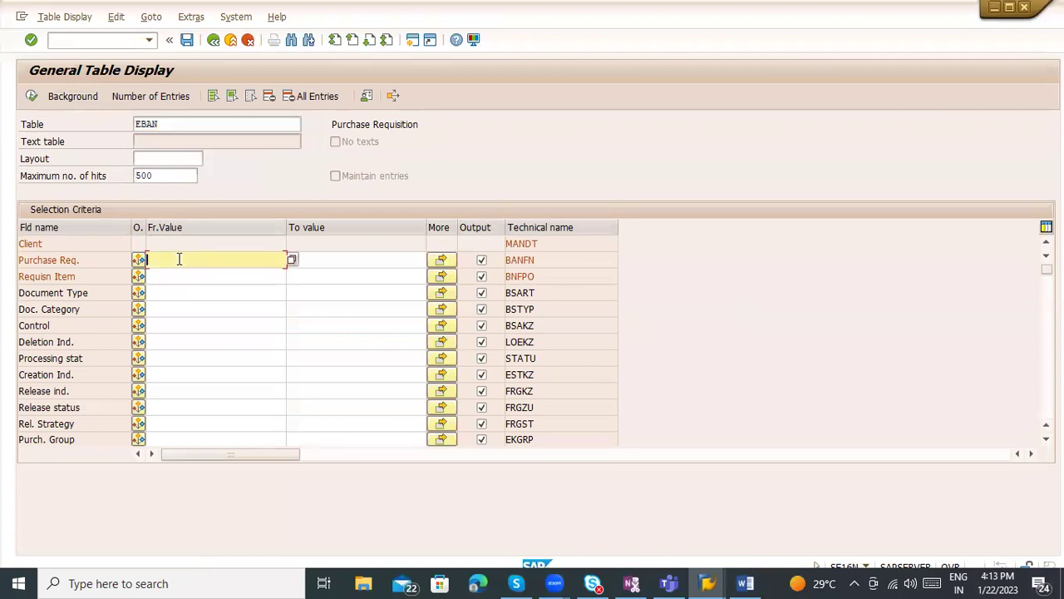
pyautogui.hotkey('ctrl', 'v')
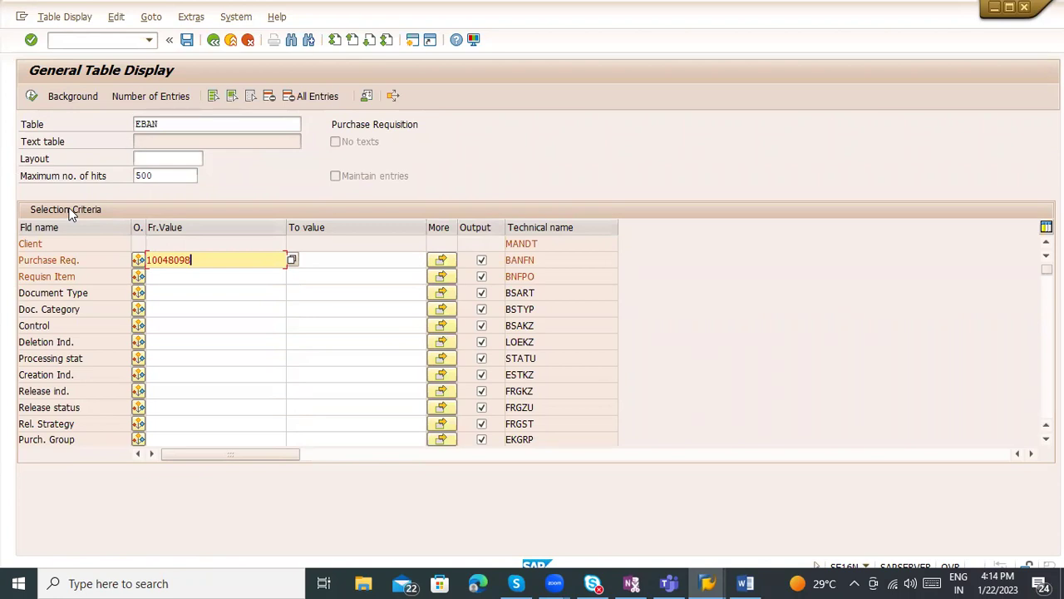
pyautogui.click(31, 96)
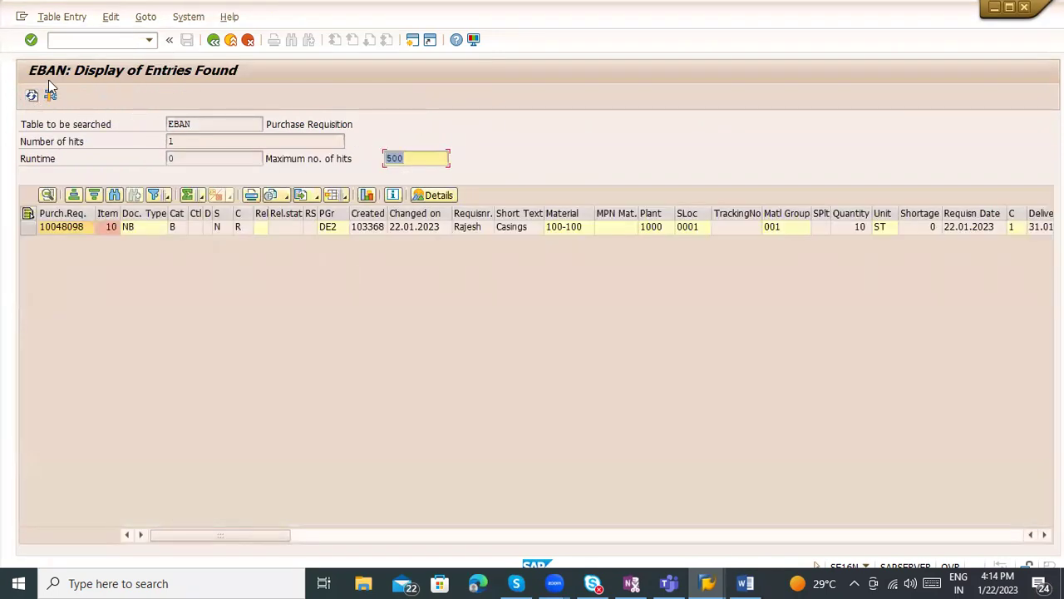
# Step: Examine the searched table name and the requisition number and item columns of the EBAN entry
pyautogui.click(62, 230)
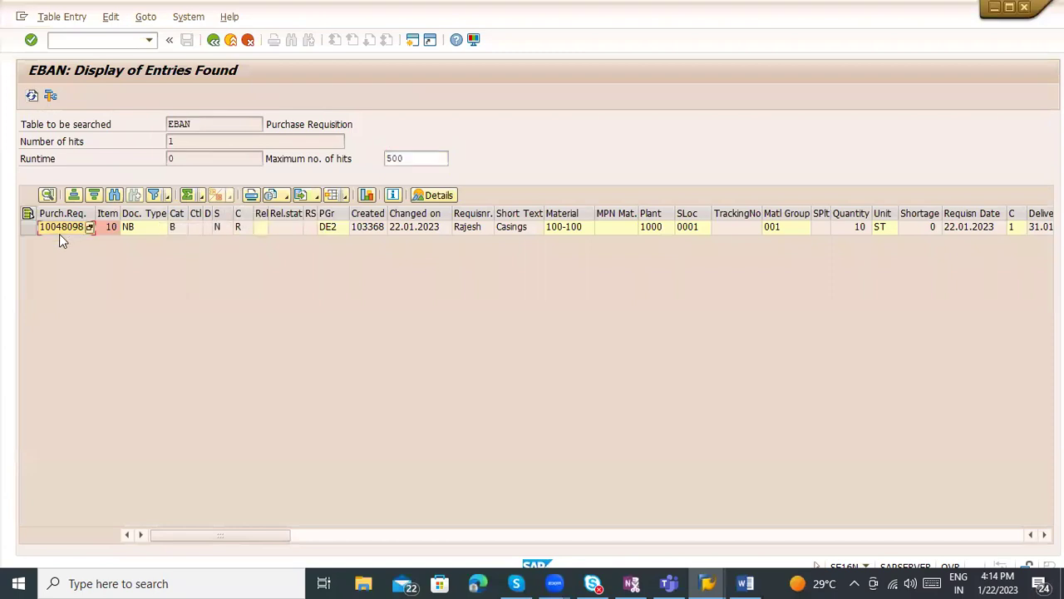
pyautogui.click(195, 136)
pyautogui.moveTo(197, 124); pyautogui.dragTo(155, 113)
pyautogui.click(50, 231)
pyautogui.click(109, 231)
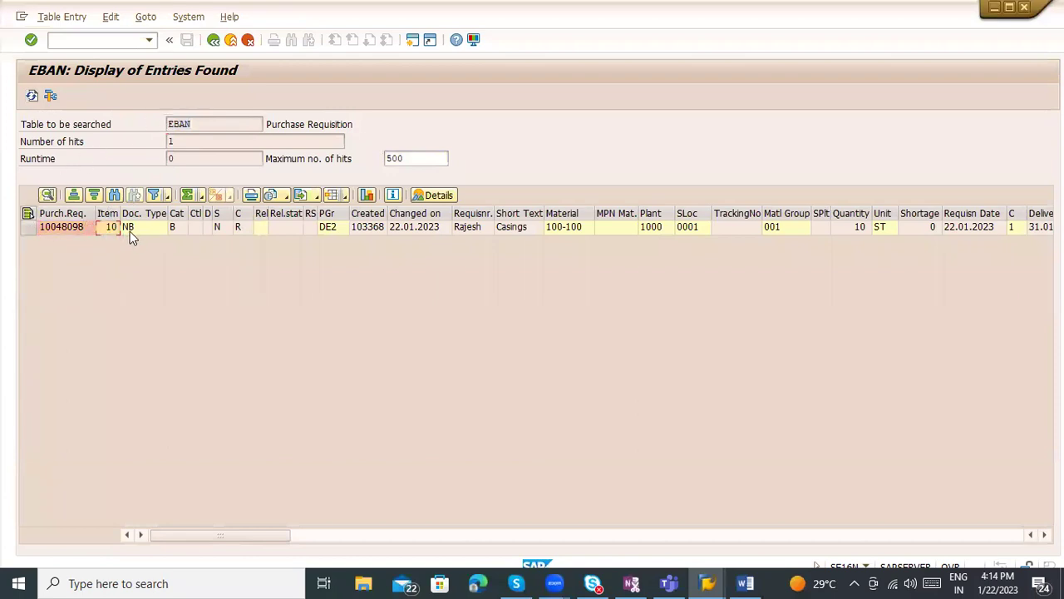
# Step: Look up the possible purchasing document categories for the EBAN entry and check the meaning of category B
pyautogui.click(183, 230)
pyautogui.click(183, 229)
pyautogui.press('F4')
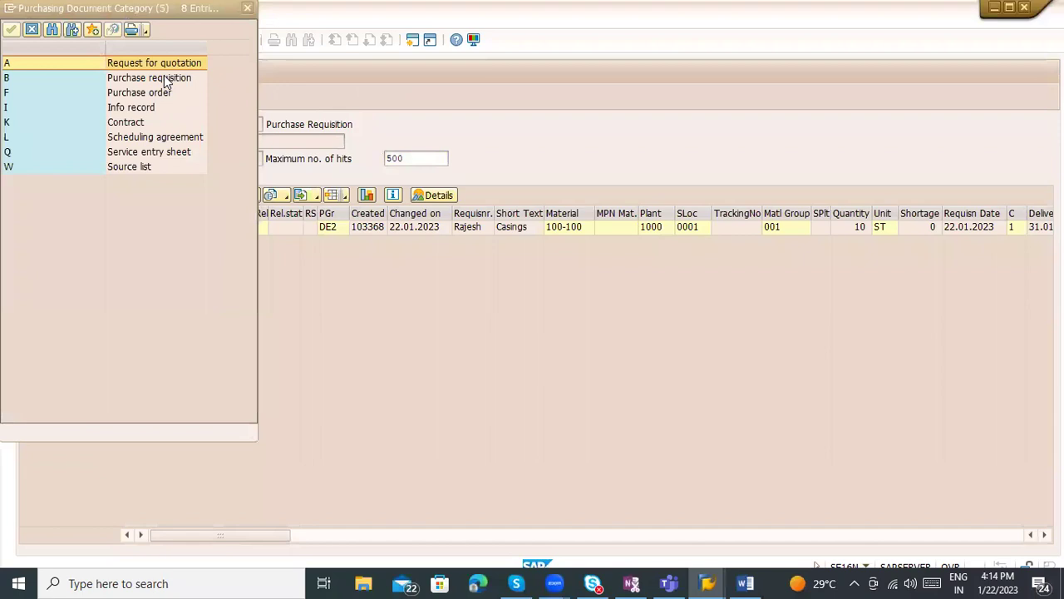
pyautogui.click(165, 80)
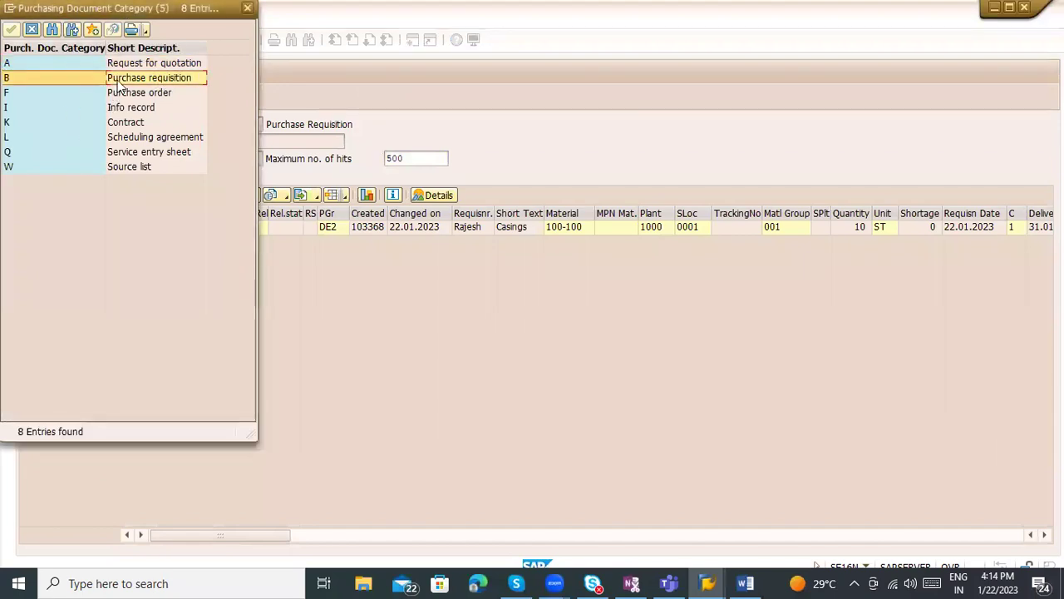
pyautogui.click(247, 10)
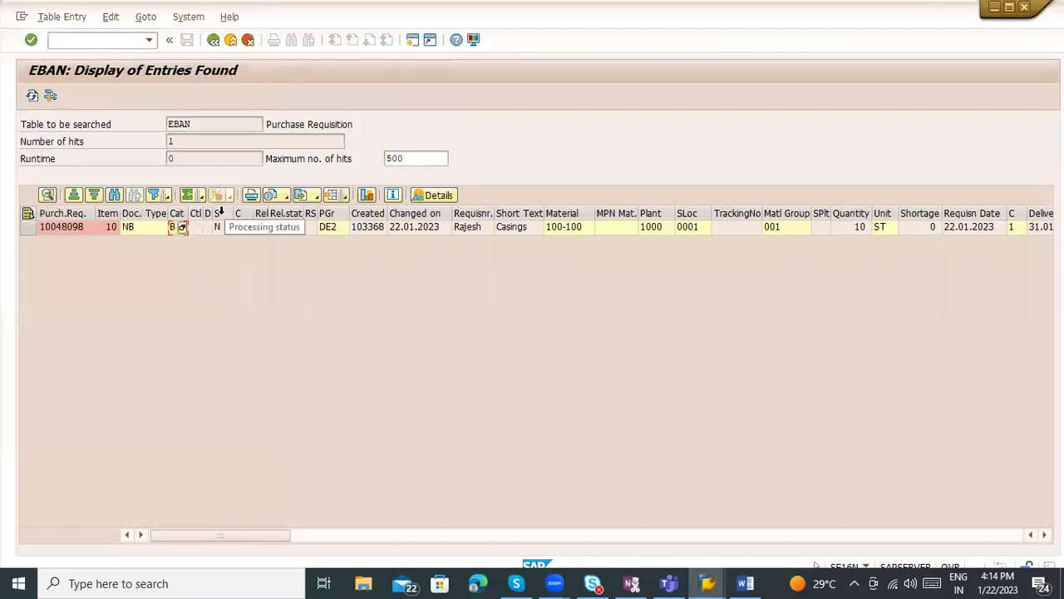
# Step: Look up the possible processing statuses of the requisition and check the meaning of status N
pyautogui.click(221, 226)
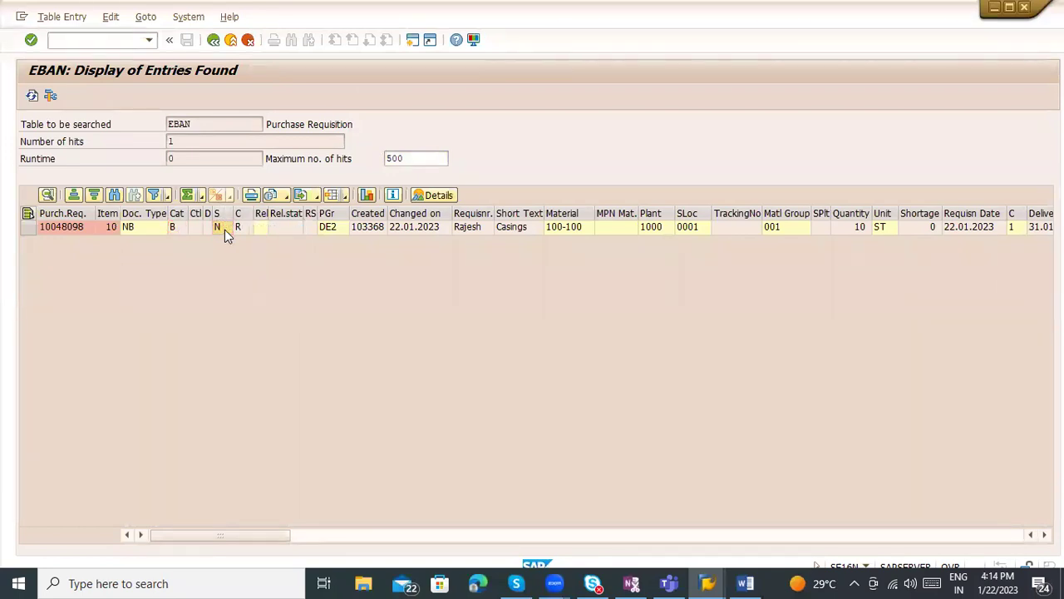
pyautogui.click(225, 229)
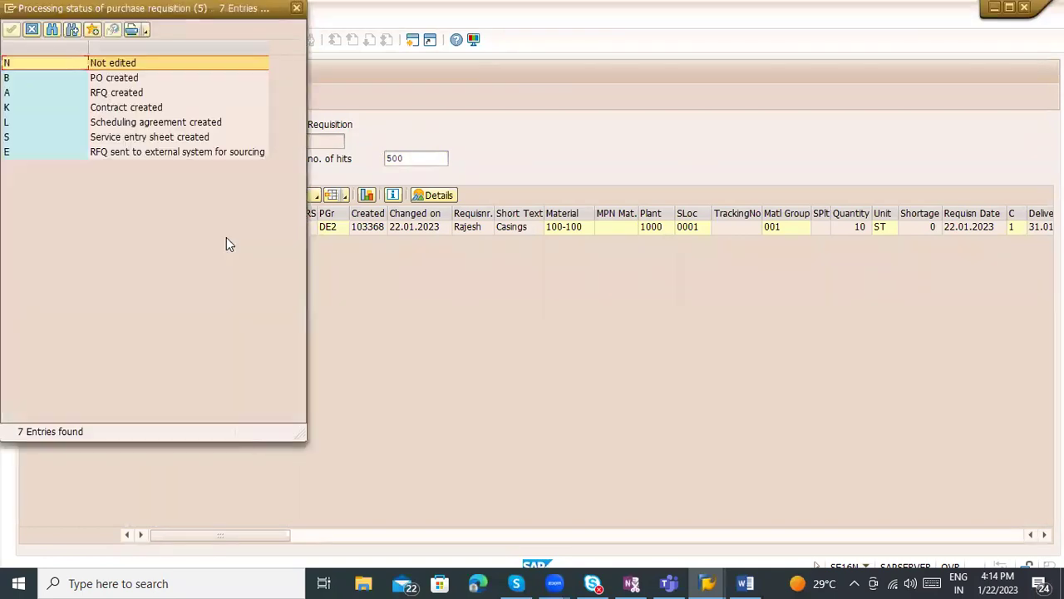
pyautogui.click(121, 62)
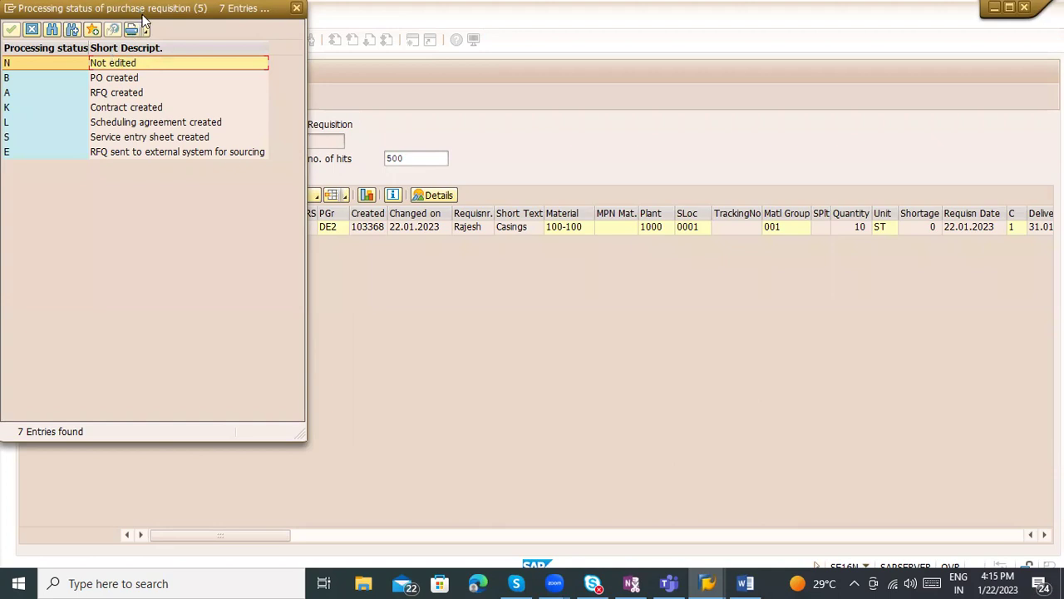
pyautogui.moveTo(138, 8); pyautogui.dragTo(175, 145)
pyautogui.click(333, 144)
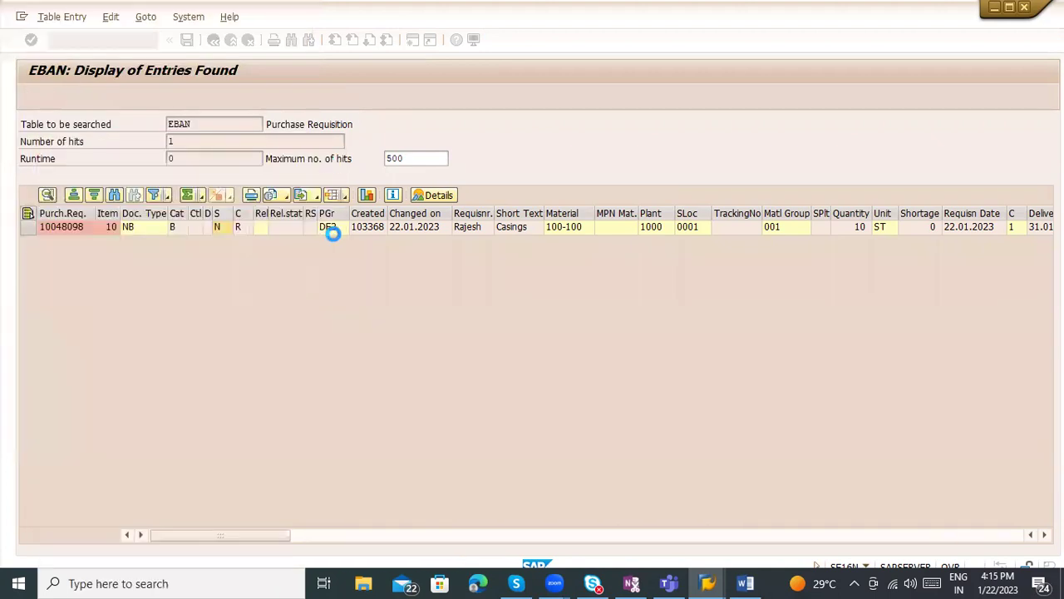
# Step: Look up the possible creation indicators of the requisition and check the meaning of indicator R
pyautogui.click(238, 226)
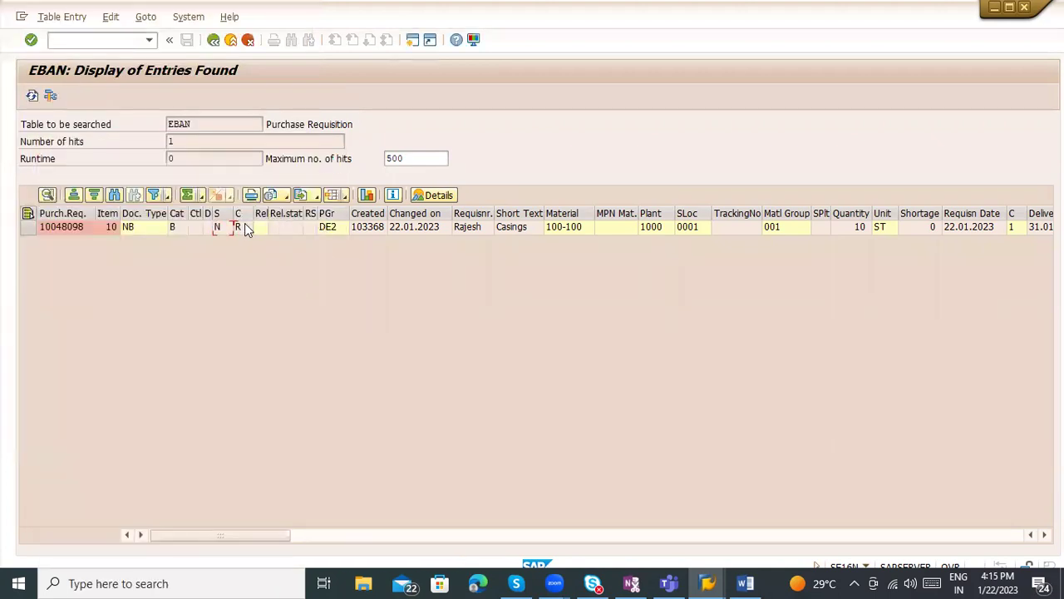
pyautogui.click(248, 226)
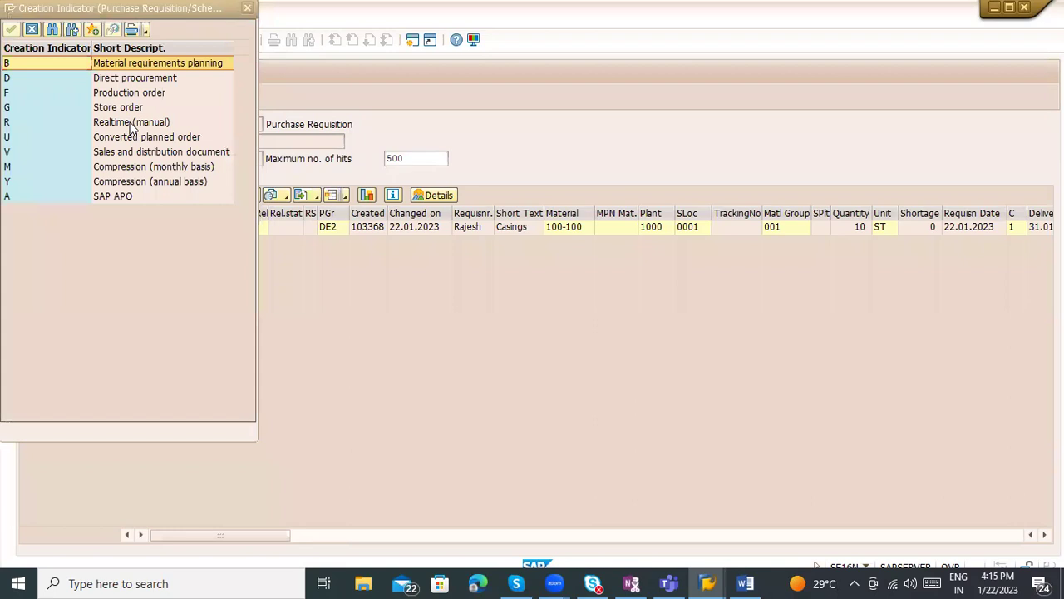
pyautogui.doubleClick(132, 122)
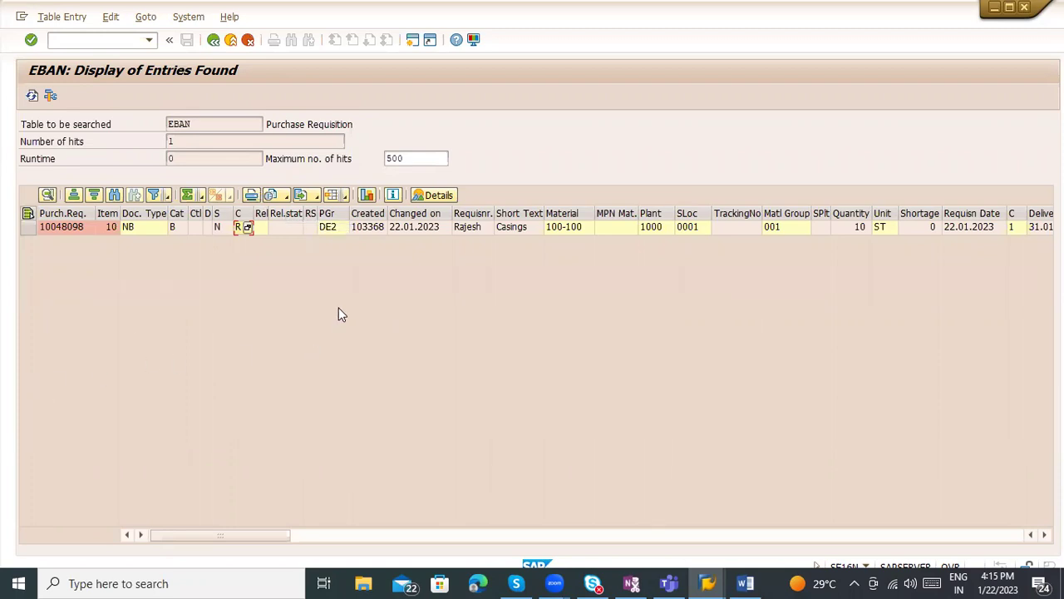
# Step: Review the creator, "Changed on" date and requisitioner fields of the EBAN entry
pyautogui.click(369, 230)
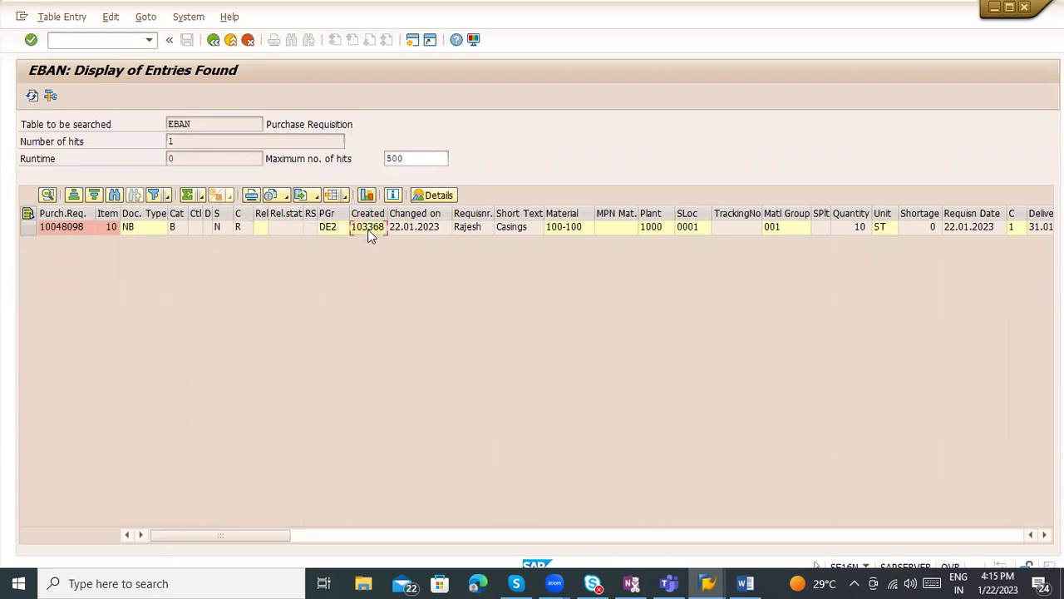
pyautogui.click(411, 232)
pyautogui.click(466, 232)
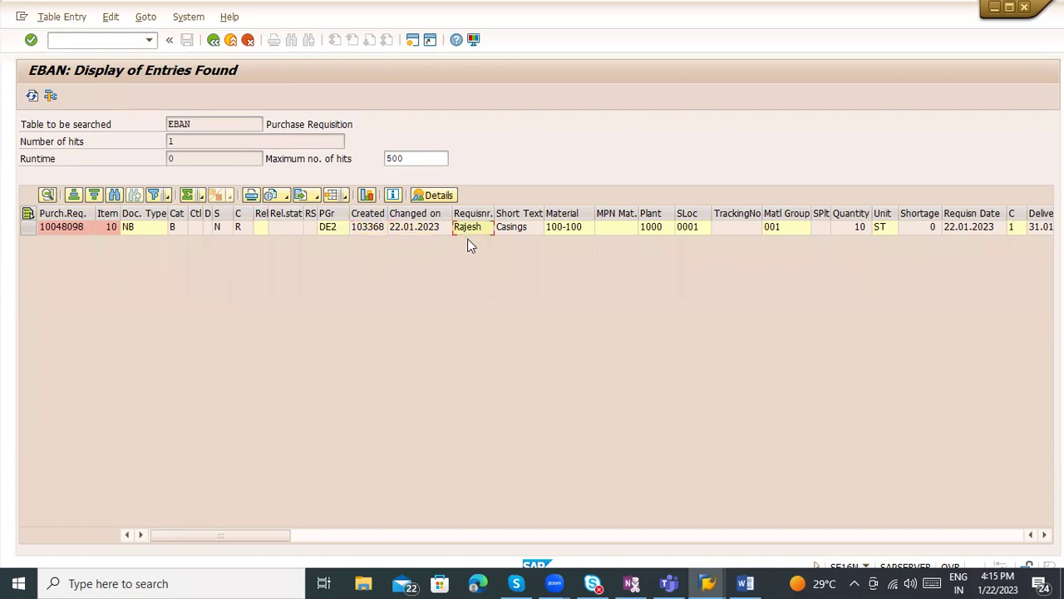
# Step: Leave the EBAN table display and open the purchase requisition for changing with transaction ME52N
pyautogui.click(394, 536)
pyautogui.moveTo(393, 537); pyautogui.dragTo(30, 169)
pyautogui.press('F3')
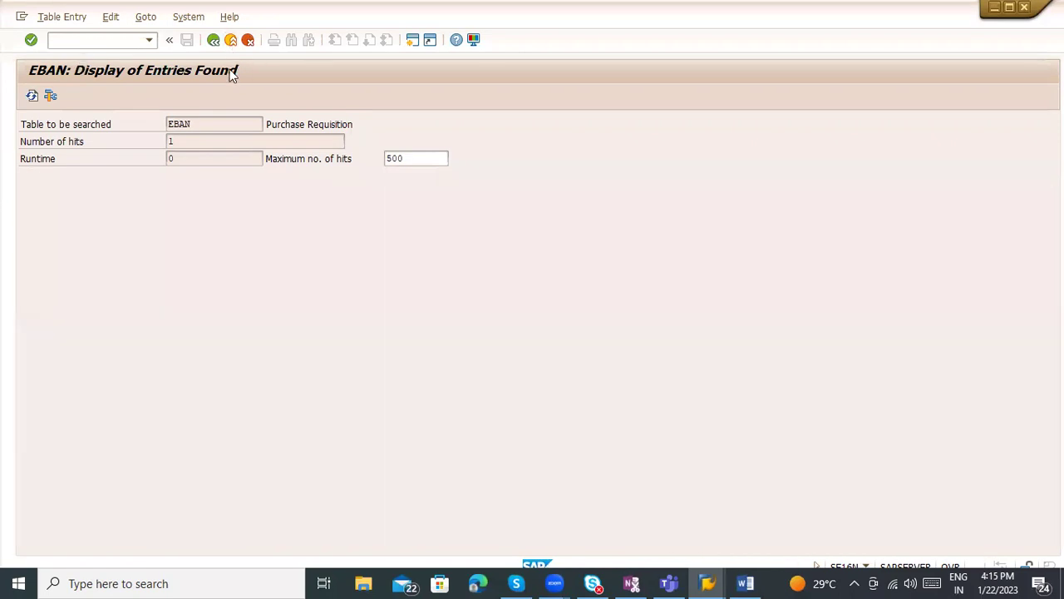
pyautogui.click(247, 41)
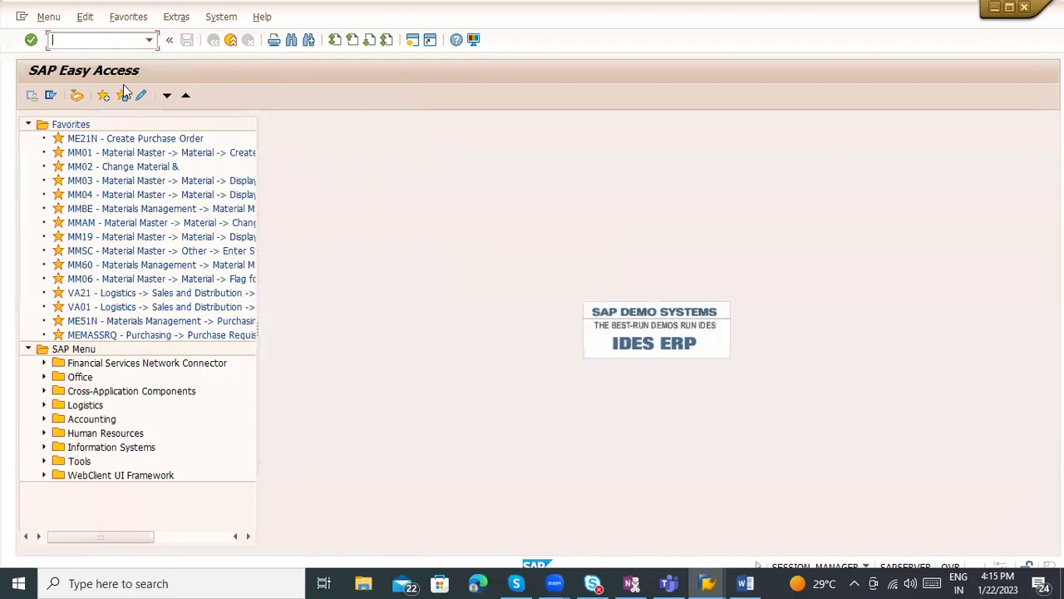
pyautogui.write('me52n')
pyautogui.press('Return')
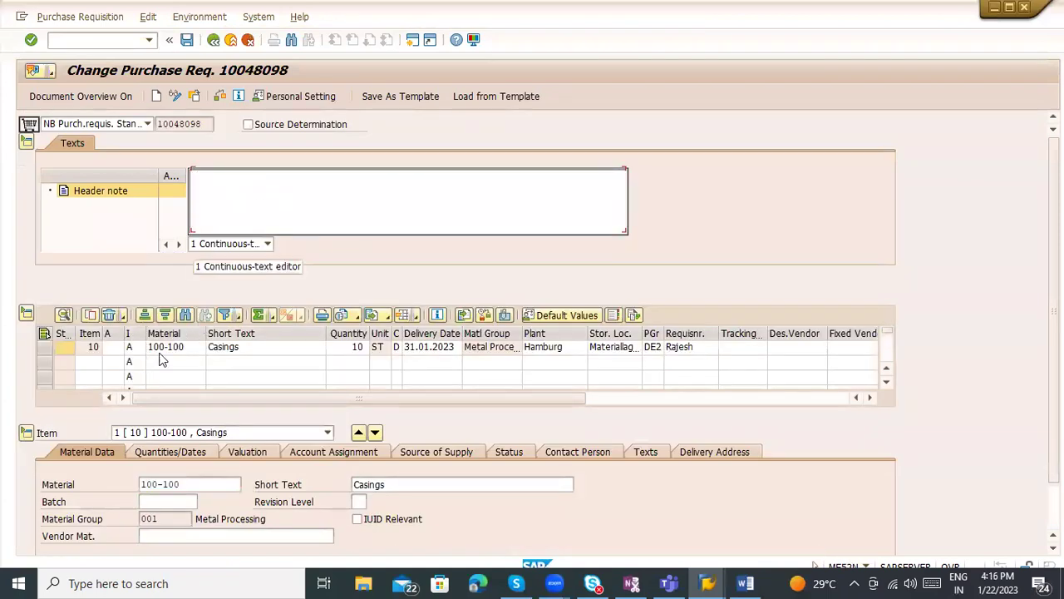
# Step: Set the quantity of item 10, material 100-100, to 100
pyautogui.click(361, 350)
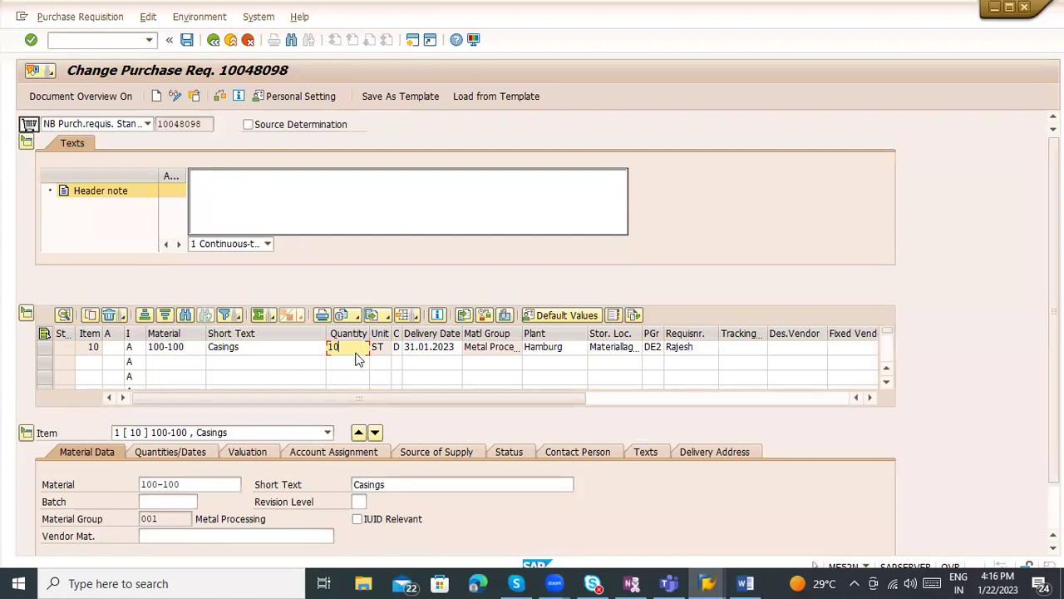
pyautogui.write('0')
pyautogui.press('Return')
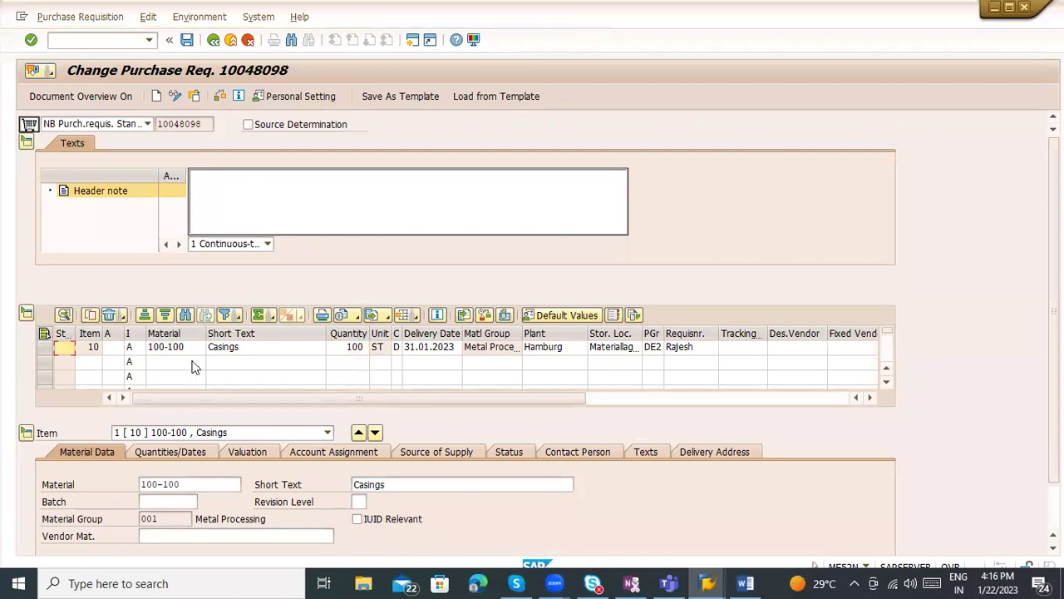
pyautogui.click(690, 349)
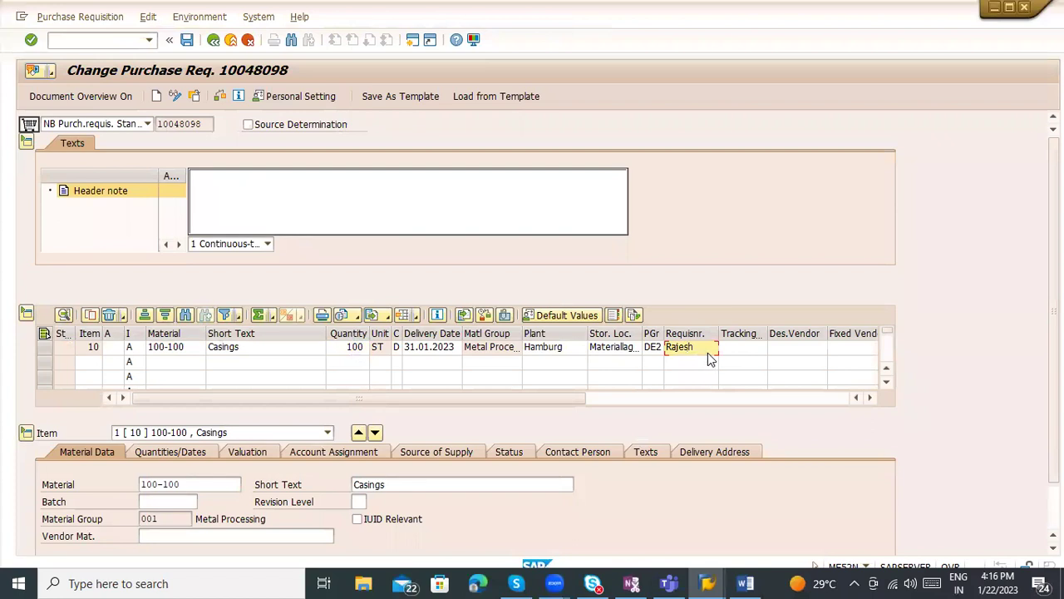
pyautogui.scroll(-3, 742, 361)
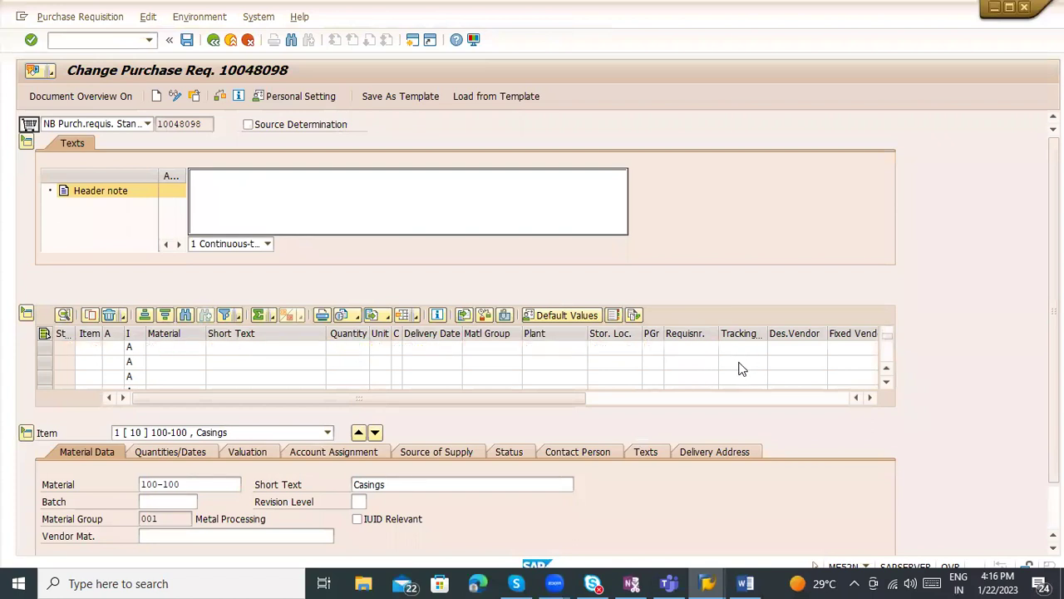
pyautogui.scroll(-1, 933, 488)
pyautogui.scroll(-4, 809, 501)
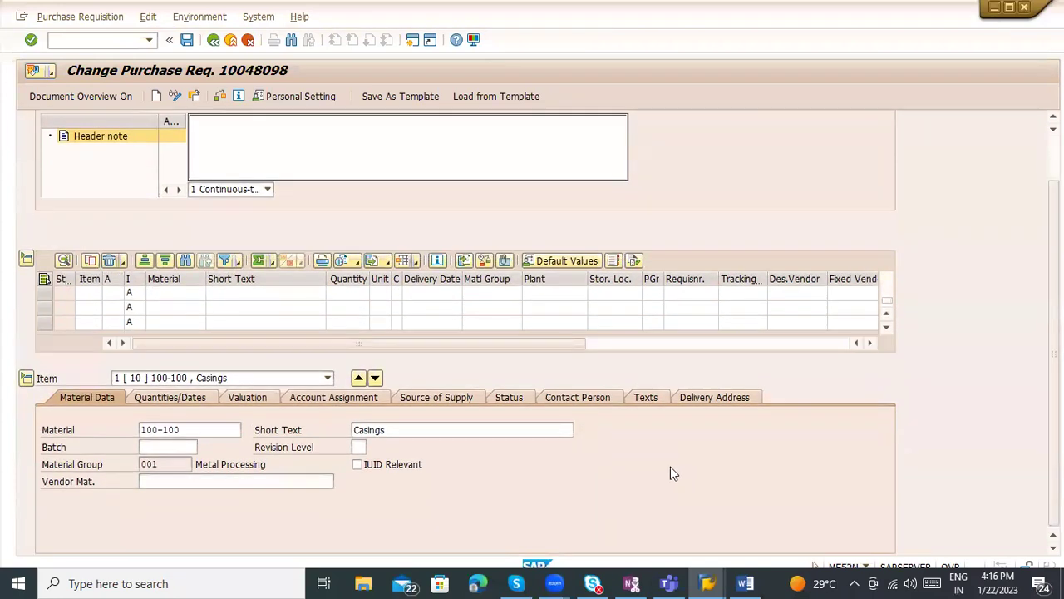
pyautogui.scroll(5, 648, 461)
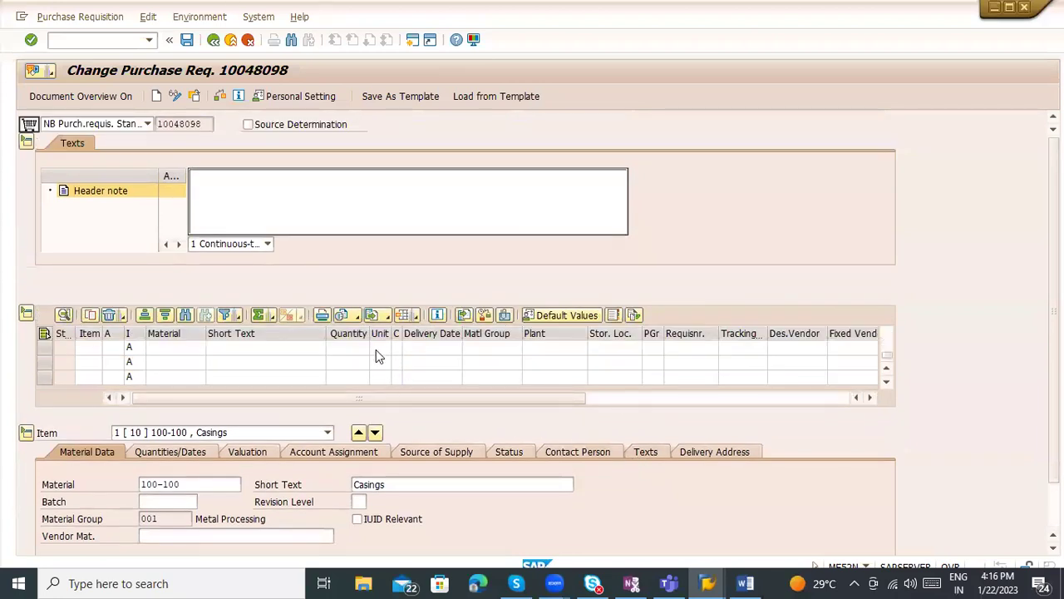
pyautogui.scroll(3, 371, 375)
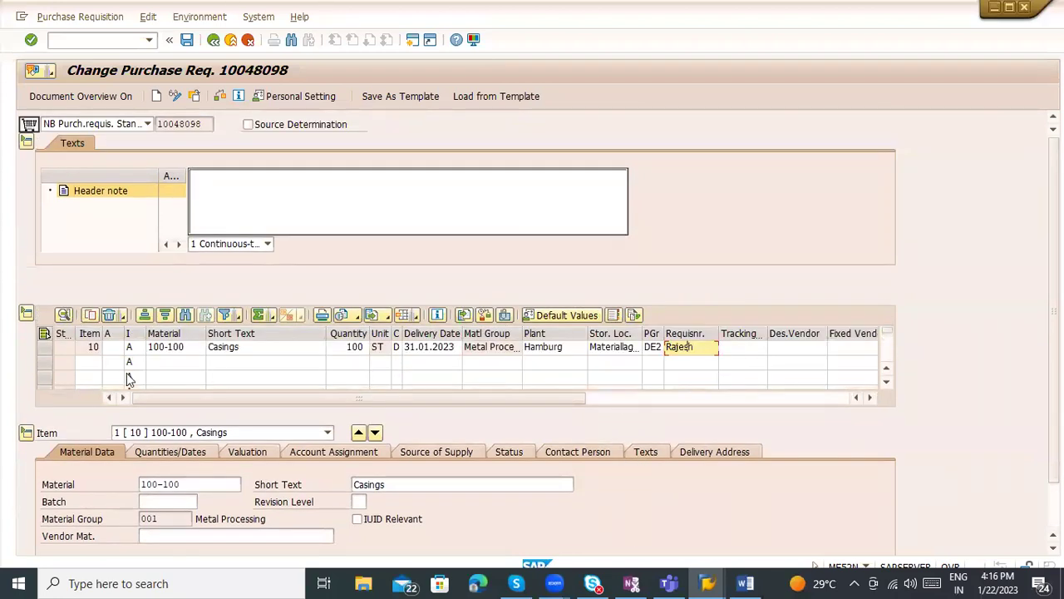
# Step: Show the texts of item 10 and compare the header note editor with the item text editor
pyautogui.click(332, 198)
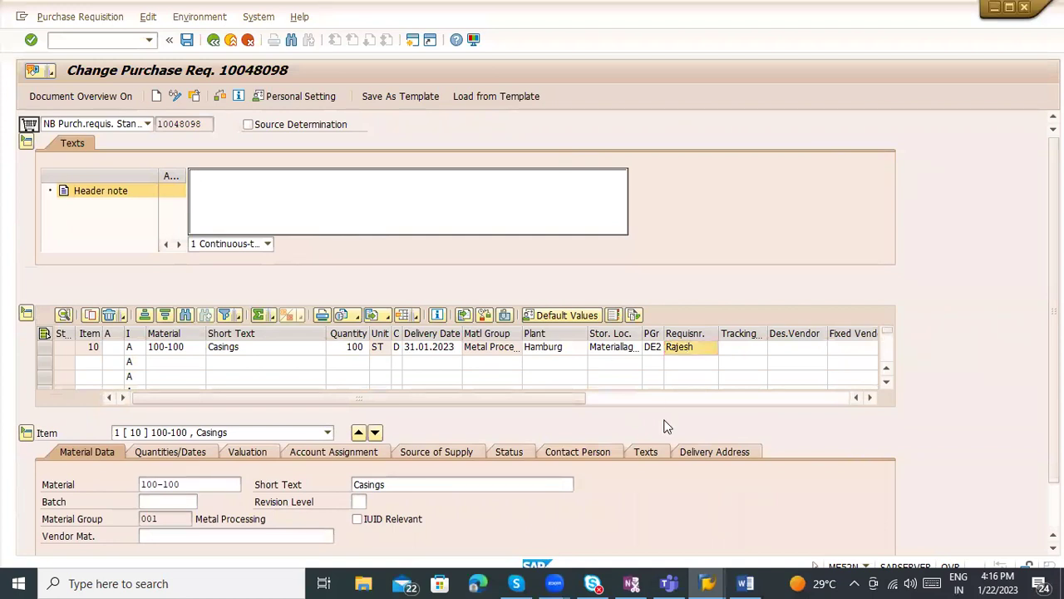
pyautogui.click(647, 453)
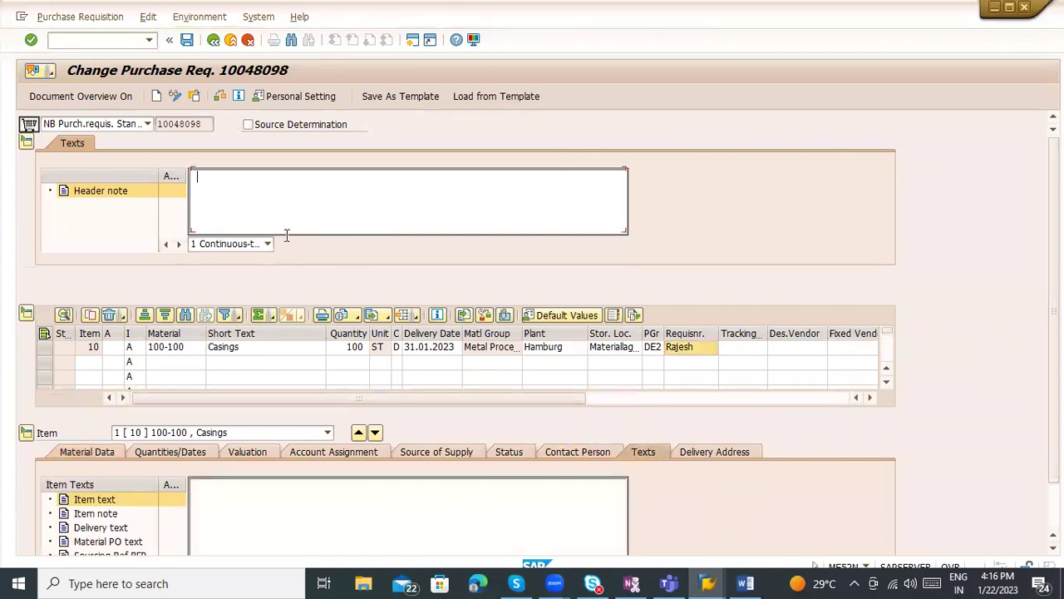
pyautogui.click(280, 522)
pyautogui.click(242, 214)
pyautogui.click(249, 517)
pyautogui.click(264, 196)
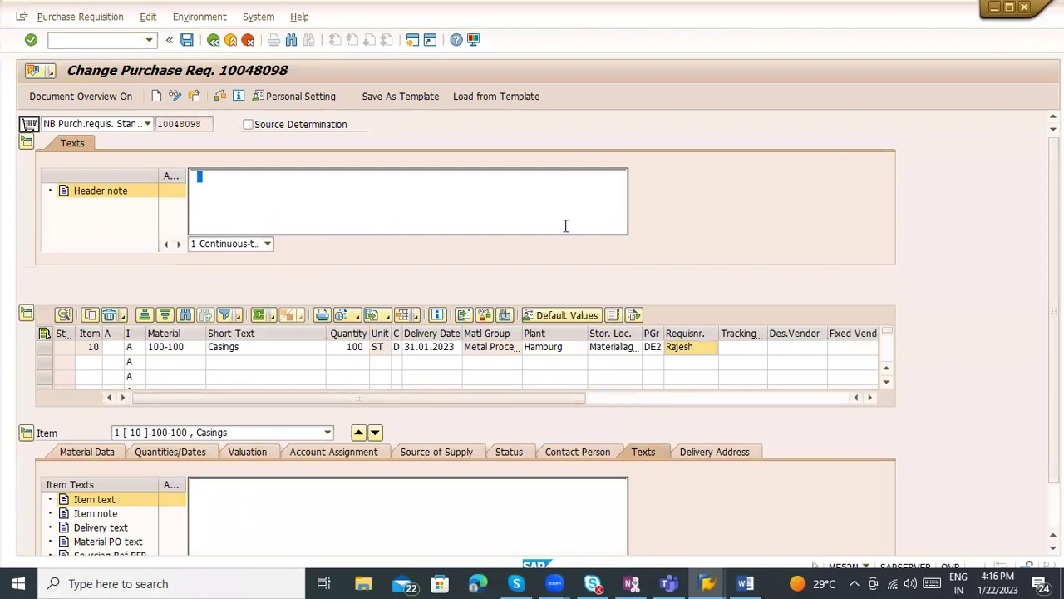
pyautogui.click(233, 492)
pyautogui.click(270, 224)
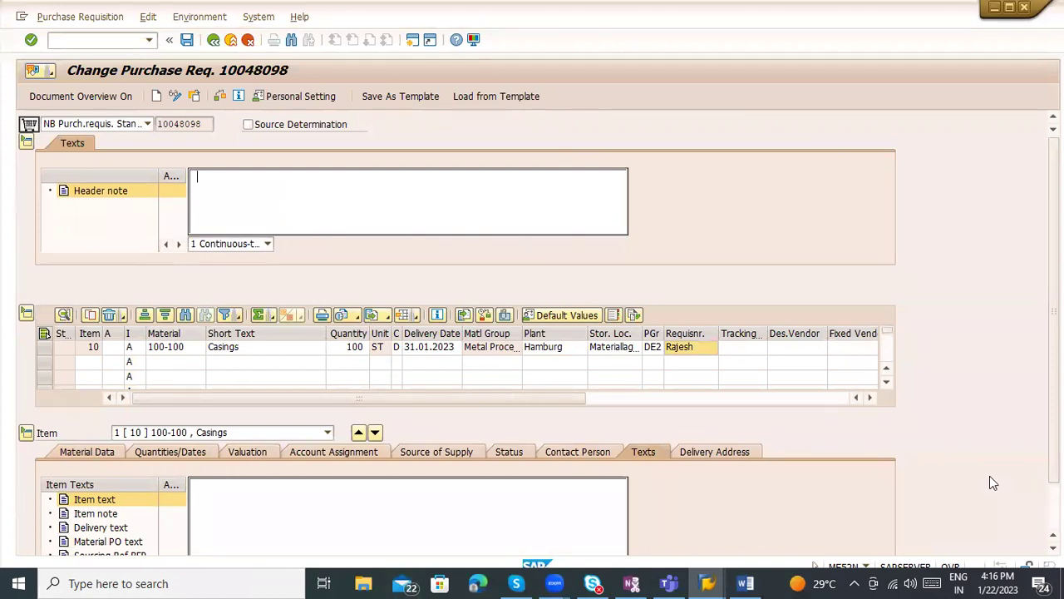
# Step: View the Material PO text and Delivery text of item 10 alongside the header note
pyautogui.scroll(-2, 989, 478)
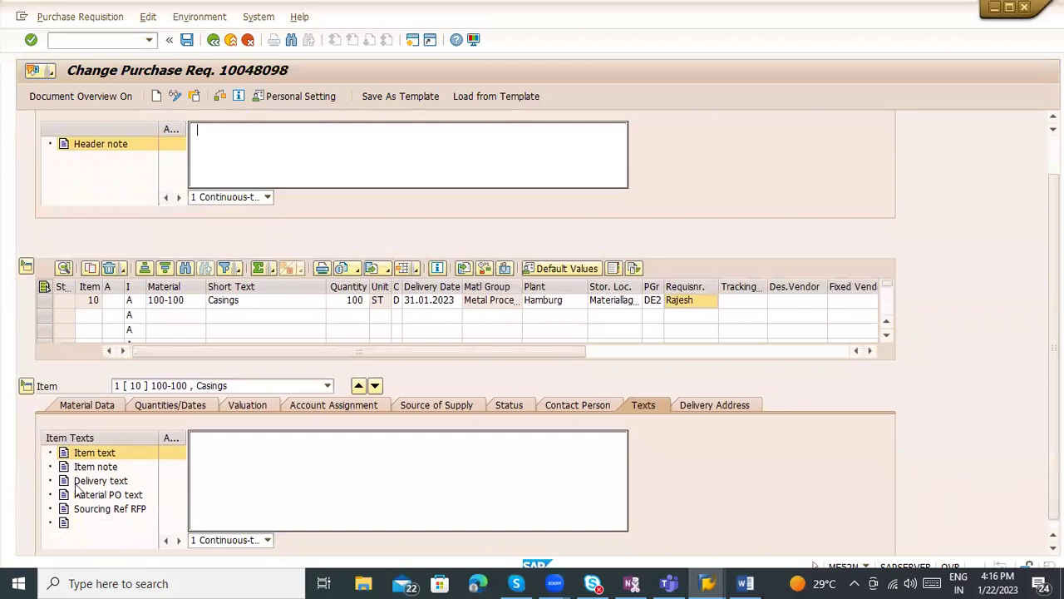
pyautogui.click(79, 495)
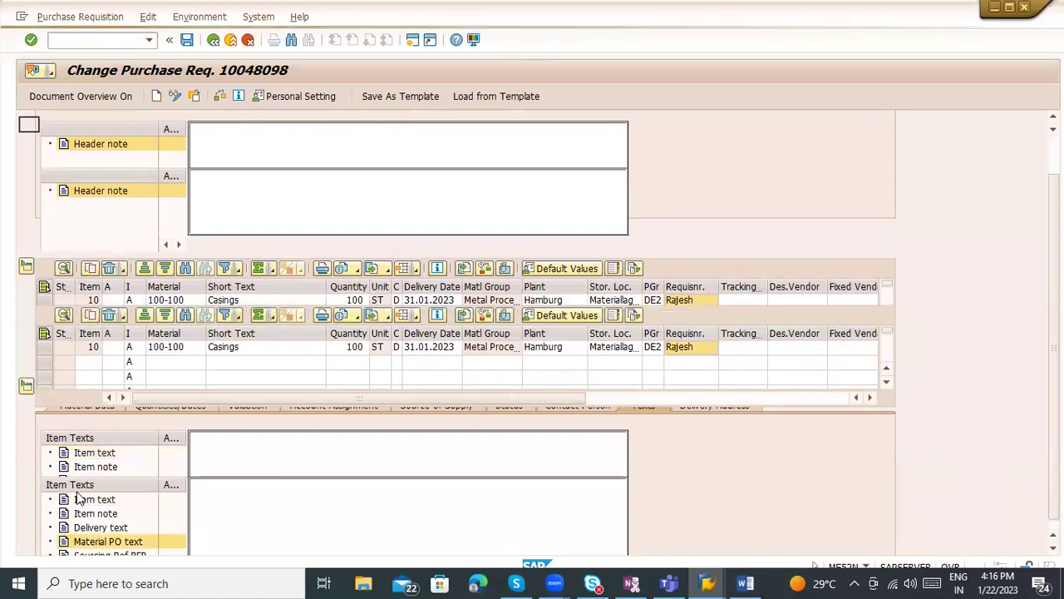
pyautogui.click(97, 529)
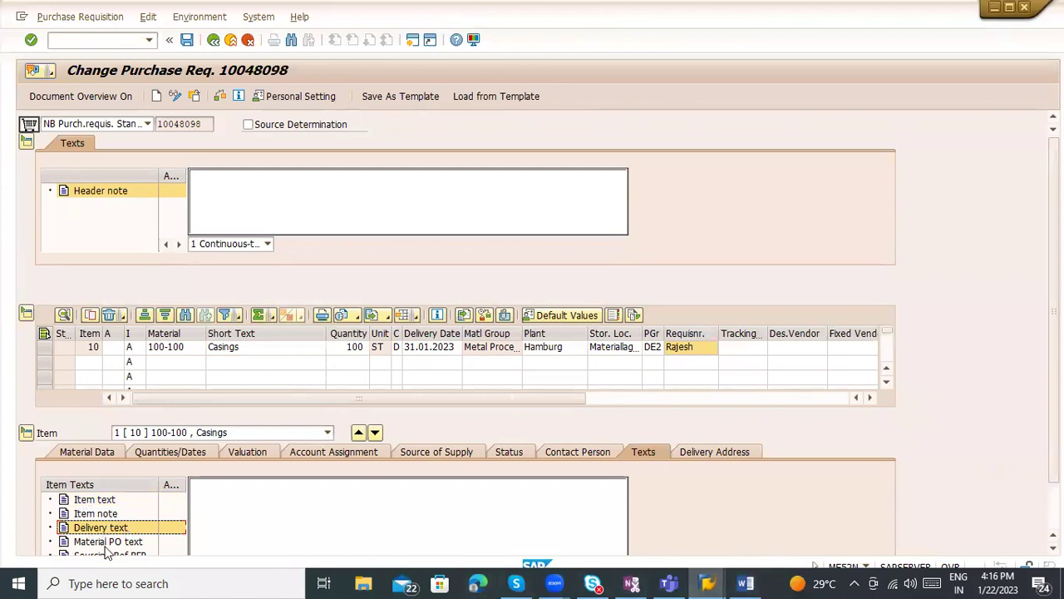
pyautogui.click(234, 512)
pyautogui.click(263, 182)
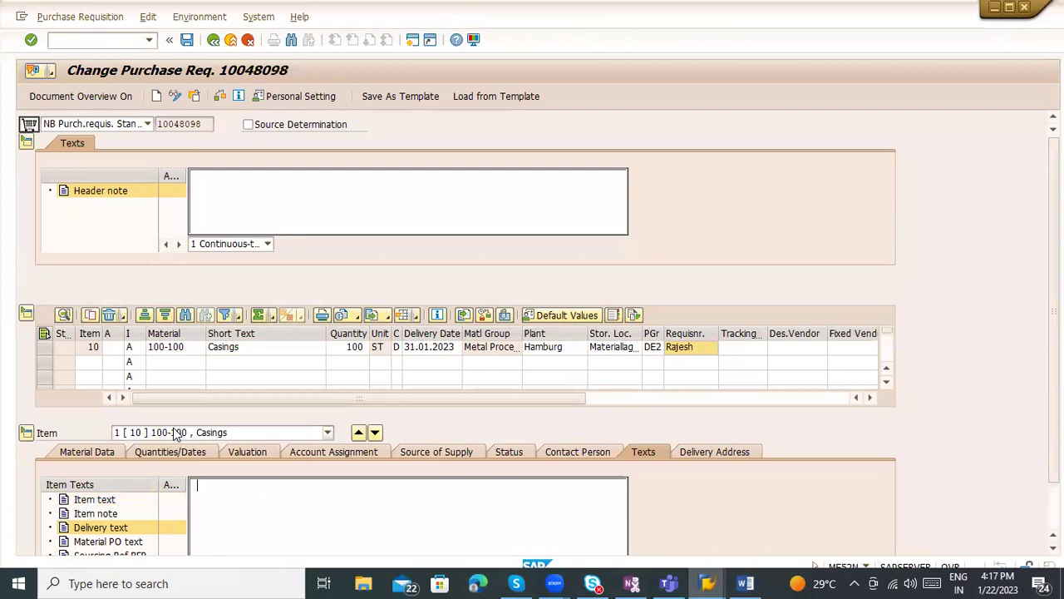
# Step: Add a second requisition item for material 100-110 in plant 1000
pyautogui.click(158, 366)
pyautogui.write('100-11-')
pyautogui.press('Return')
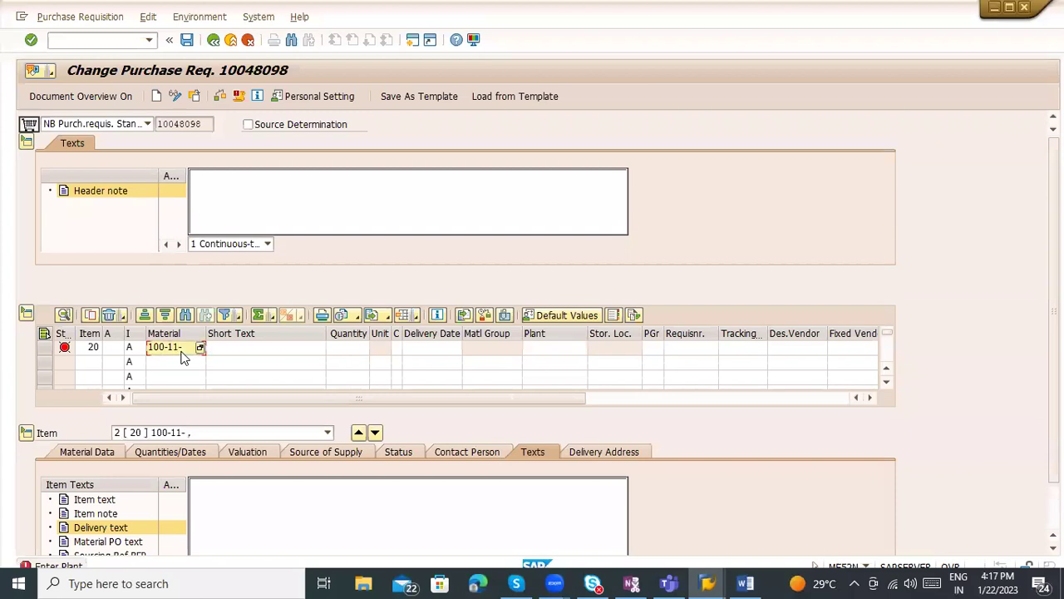
pyautogui.write('0')
pyautogui.press('Return')
pyautogui.scroll(1, 187, 353)
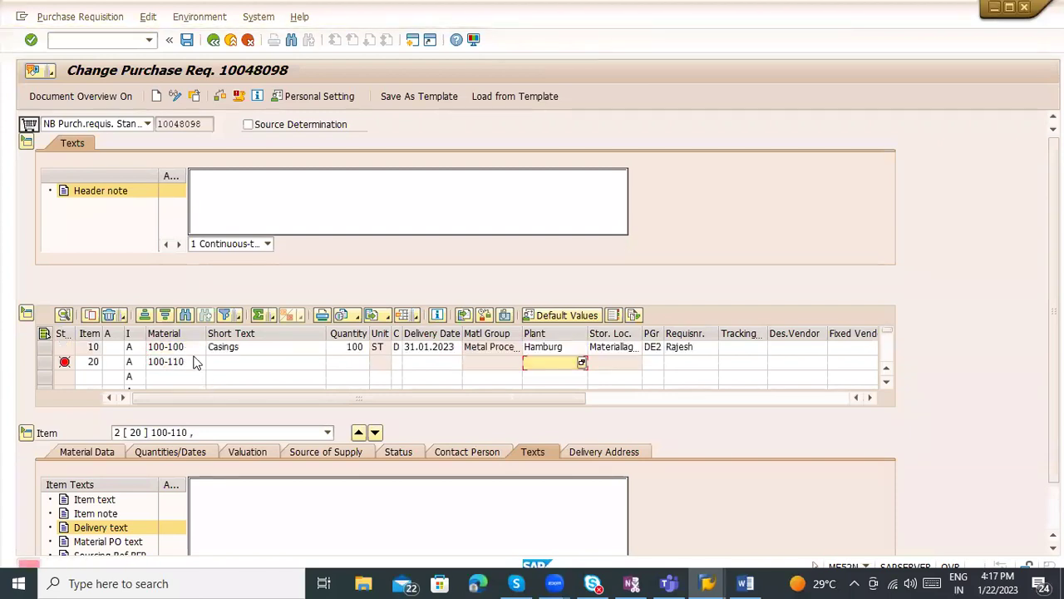
pyautogui.click(192, 349)
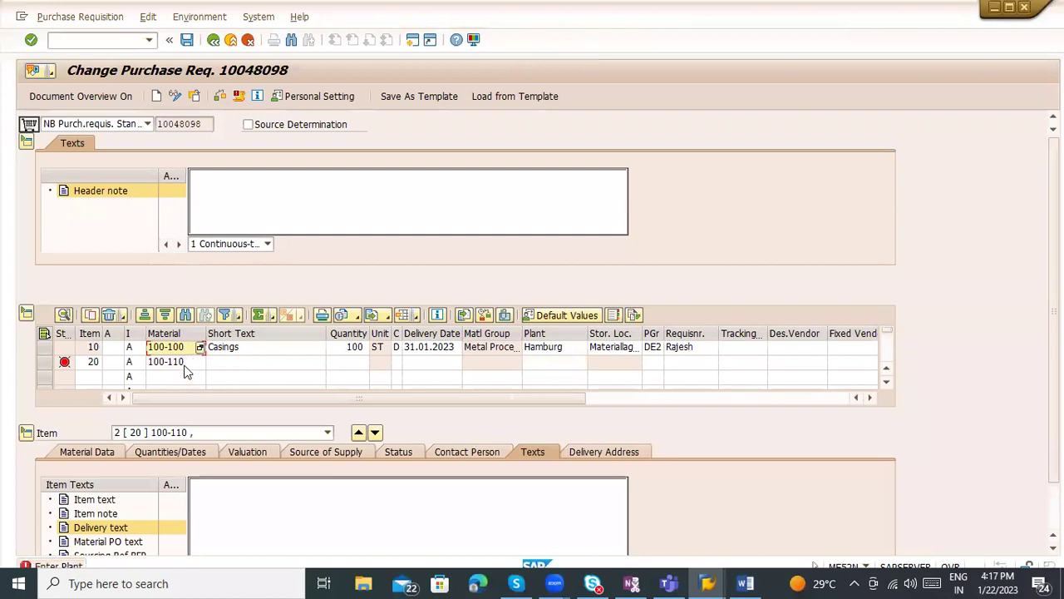
pyautogui.click(186, 366)
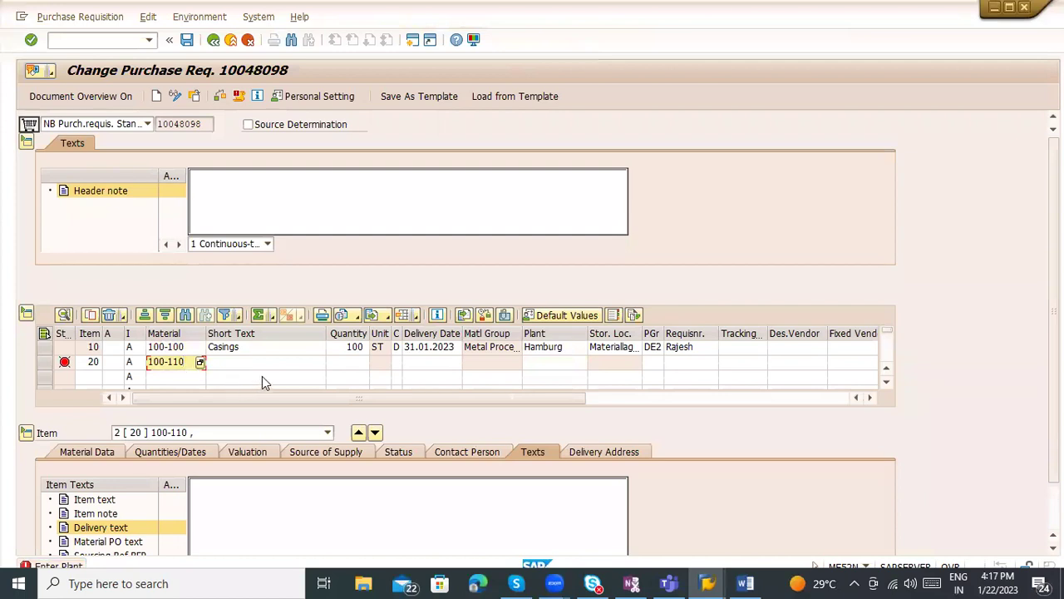
pyautogui.click(541, 370)
pyautogui.write('1000')
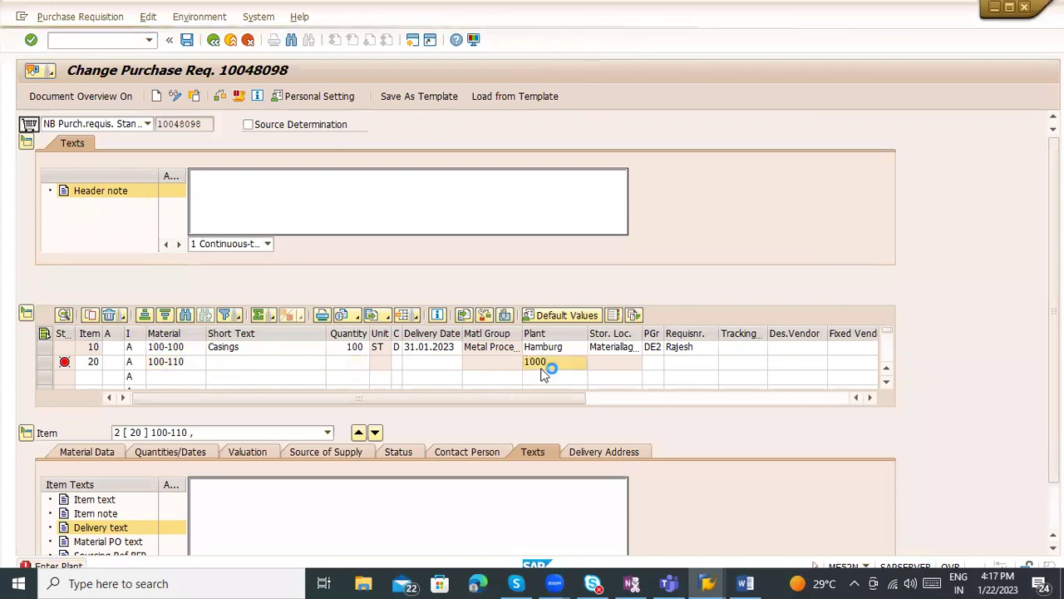
pyautogui.press('Return')
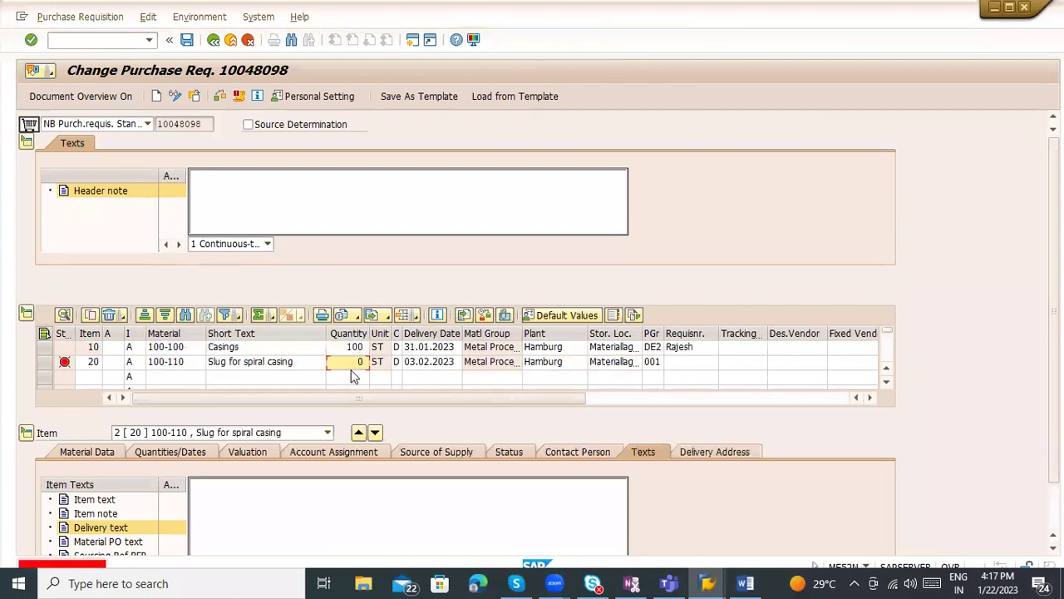
# Step: Set the quantity of item 20 to 100 and its valuation price to 100 EUR
pyautogui.write('100')
pyautogui.press('Return')
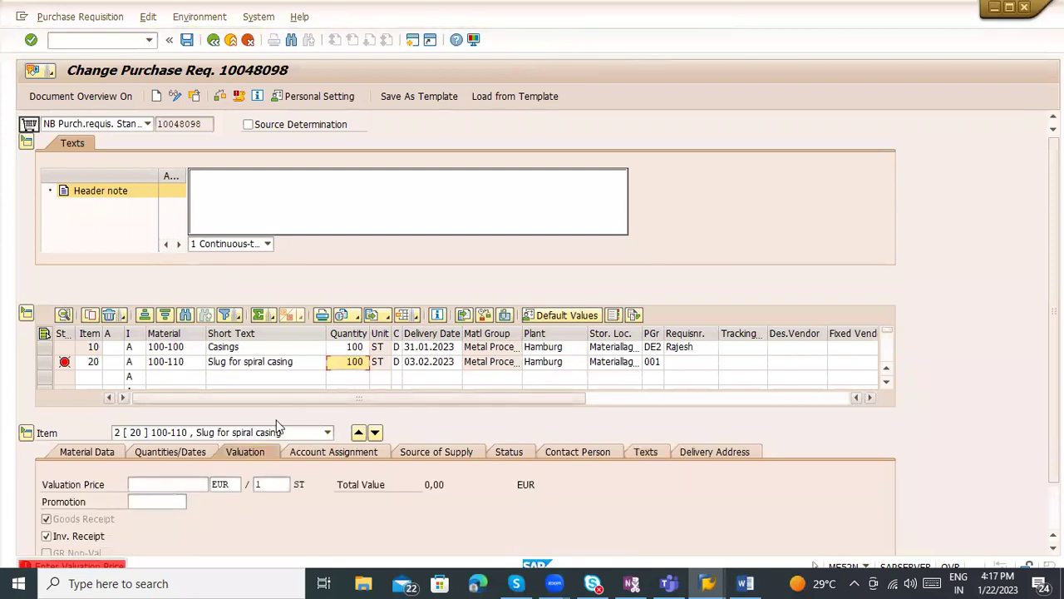
pyautogui.click(170, 485)
pyautogui.write('100')
pyautogui.press('Return')
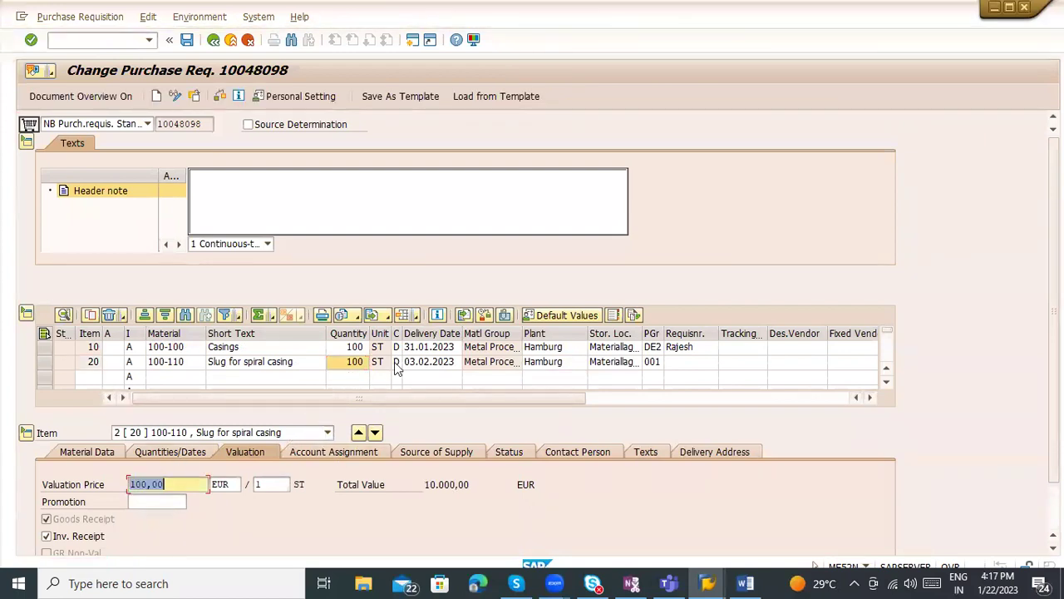
# Step: Choose item 20, Slug for spiral casing, in the item details and show its item texts
pyautogui.click(244, 366)
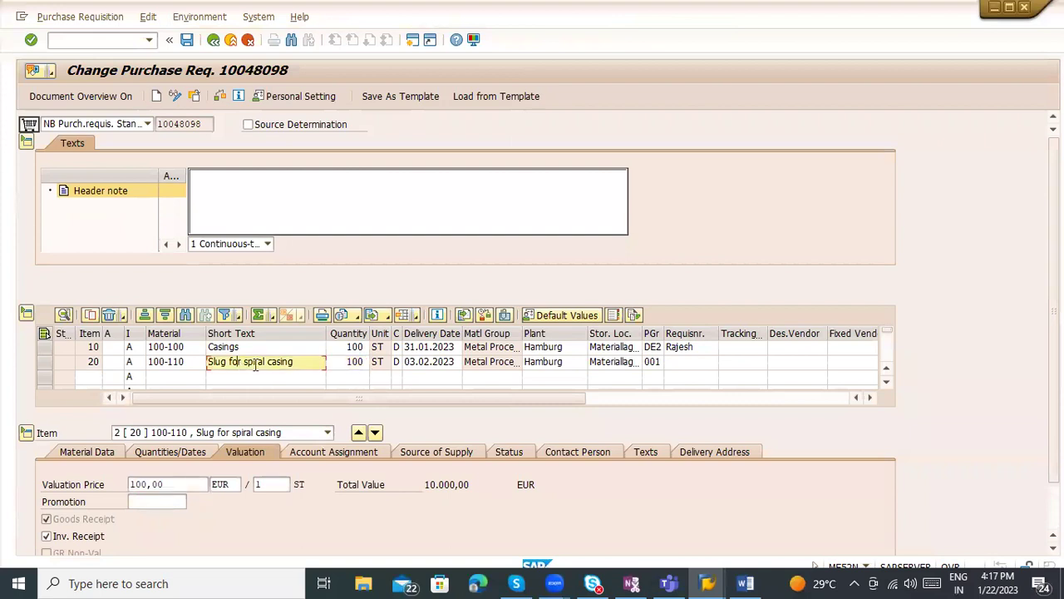
pyautogui.click(506, 364)
pyautogui.click(245, 434)
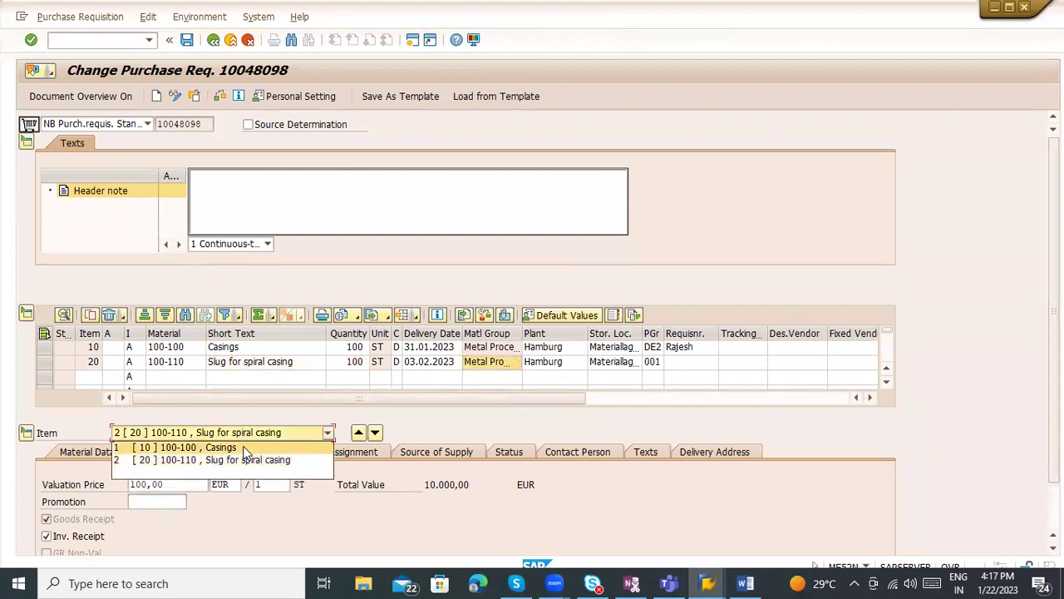
pyautogui.click(246, 464)
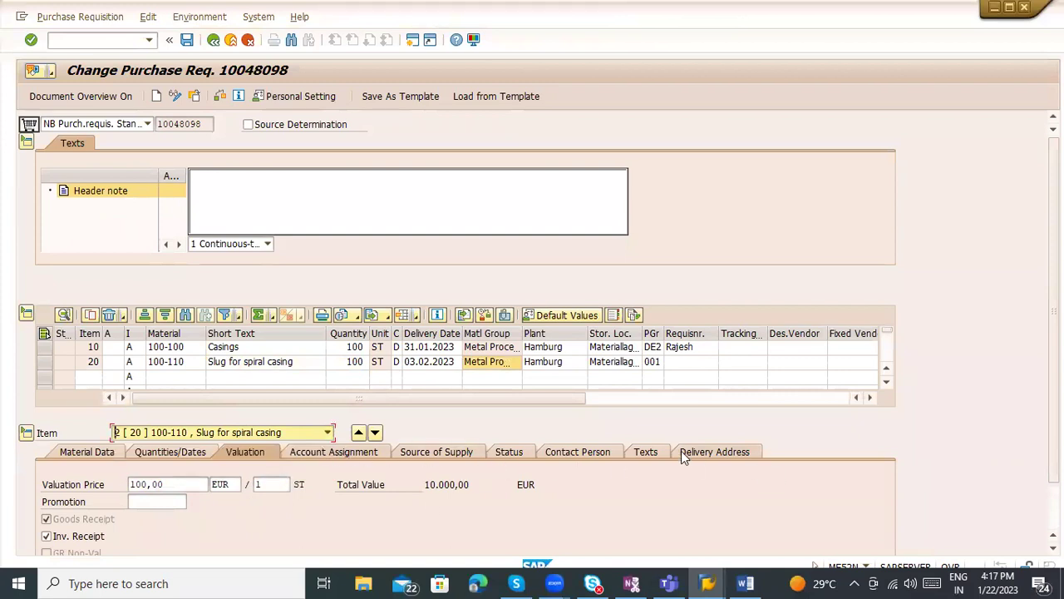
pyautogui.click(633, 455)
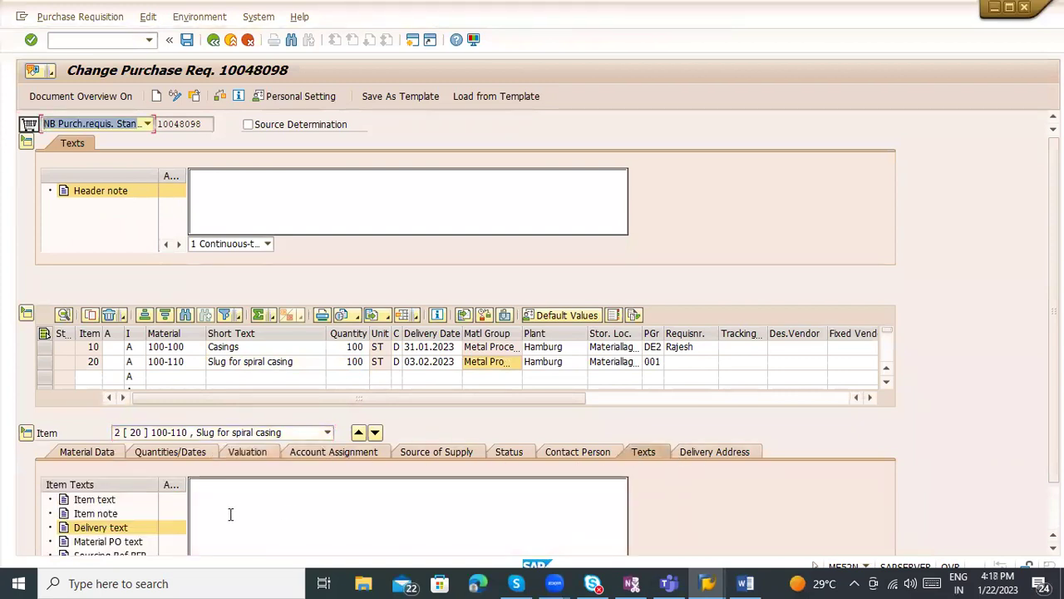
# Step: Switch the item details to item 10, Casings, and compare its item texts with the shared header note
pyautogui.click(211, 436)
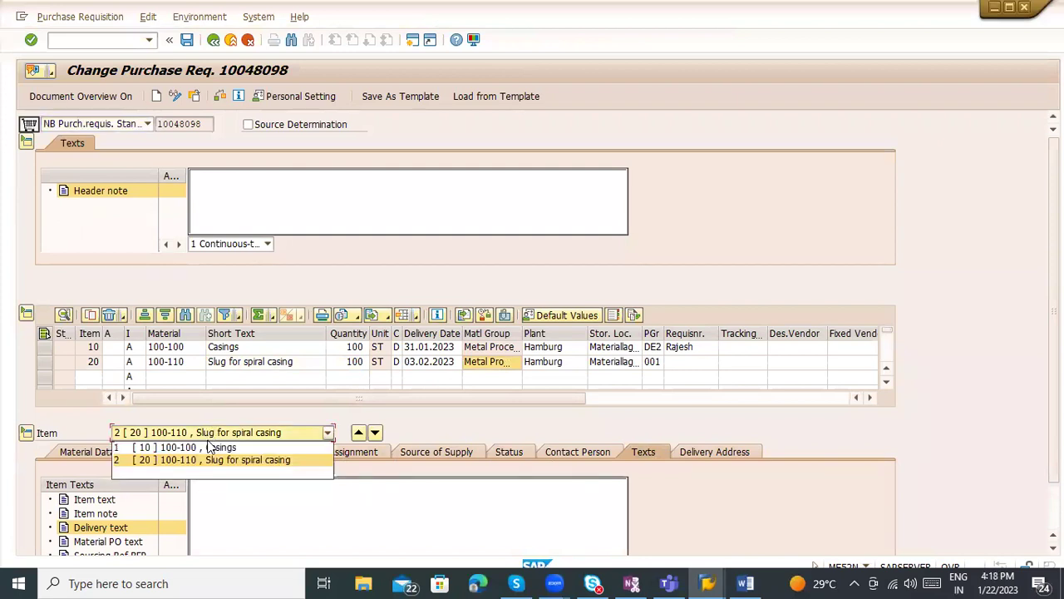
pyautogui.click(209, 455)
pyautogui.click(212, 433)
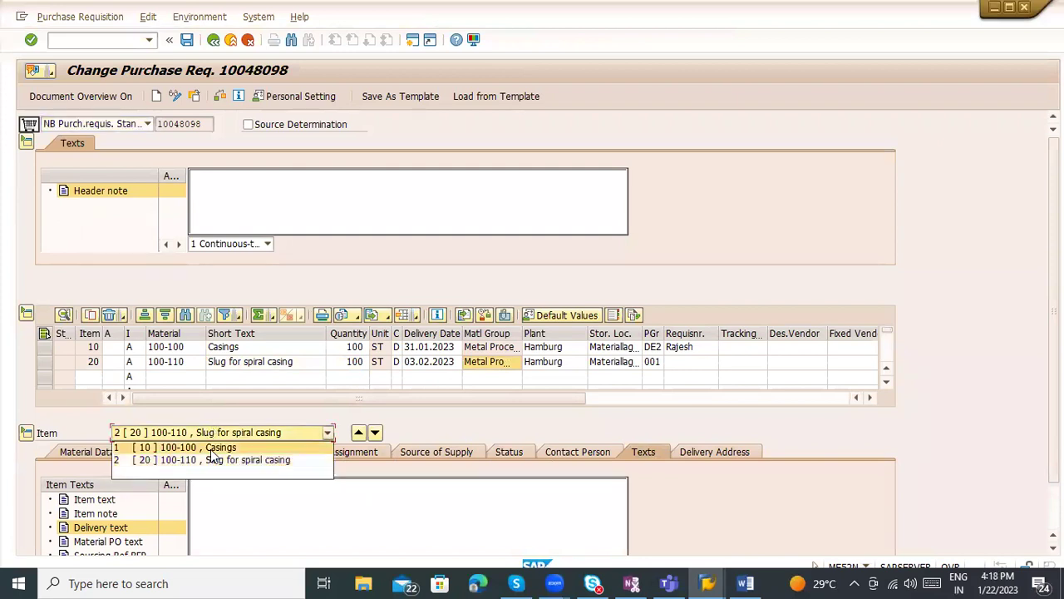
pyautogui.click(211, 449)
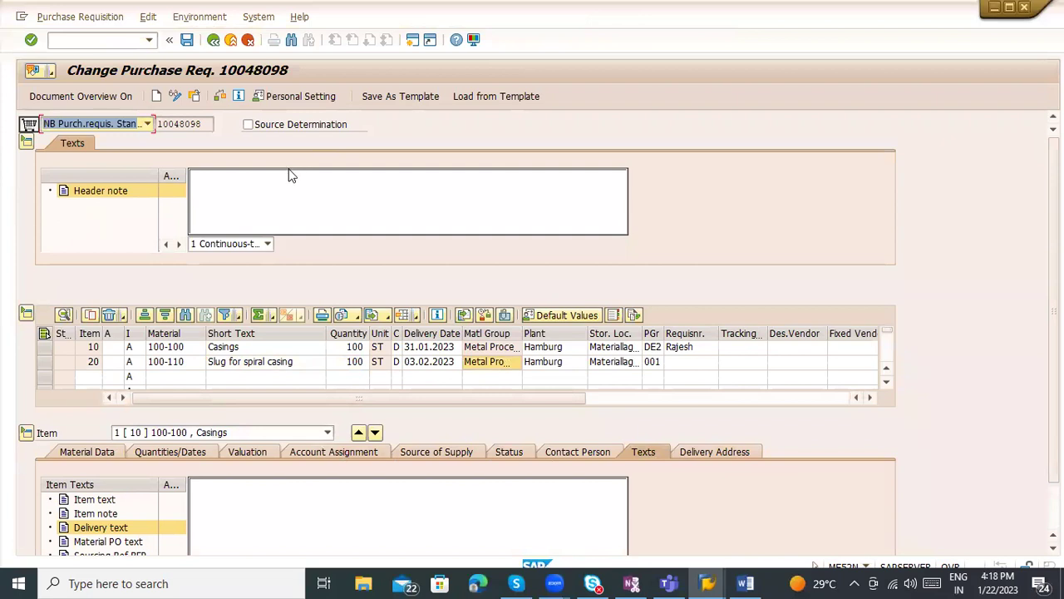
pyautogui.click(258, 184)
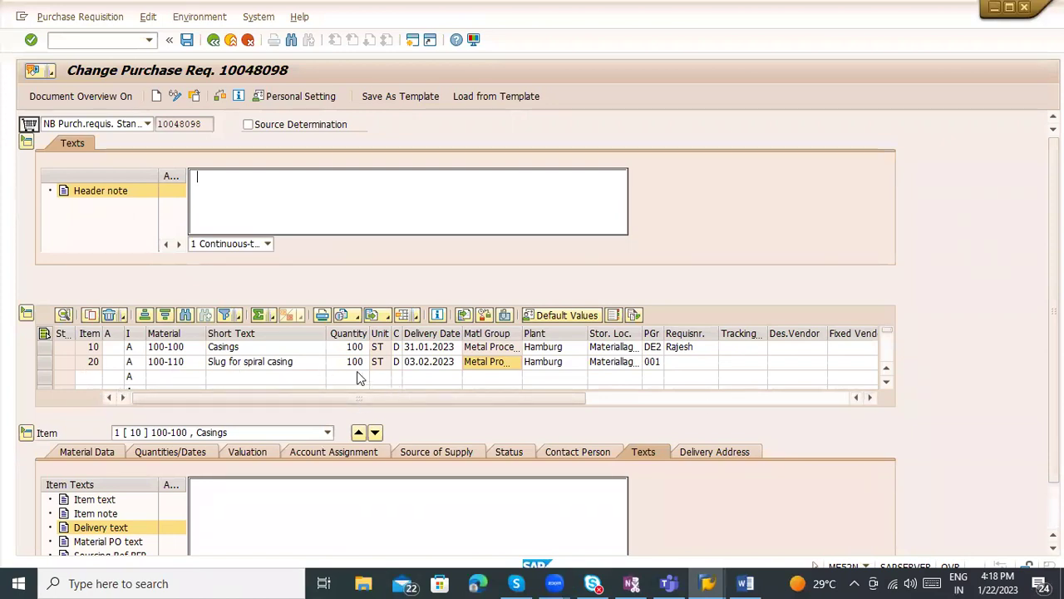
pyautogui.click(189, 363)
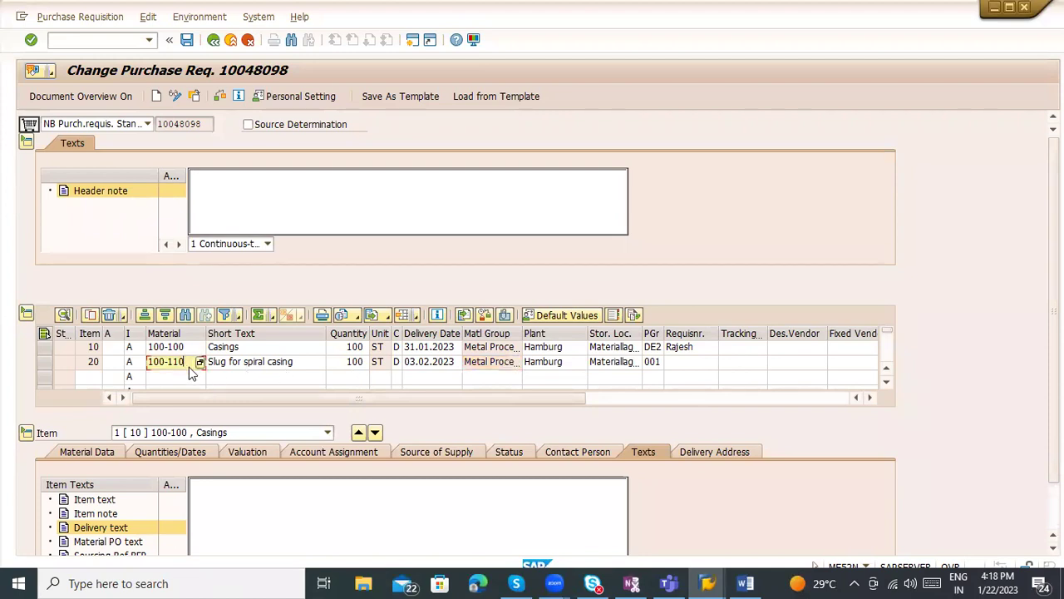
# Step: Try replacing item 20's material with T-FY11, check its error message, and restore material 100-110
pyautogui.press('Home')
pyautogui.write('T-FY11')
pyautogui.press('Return')
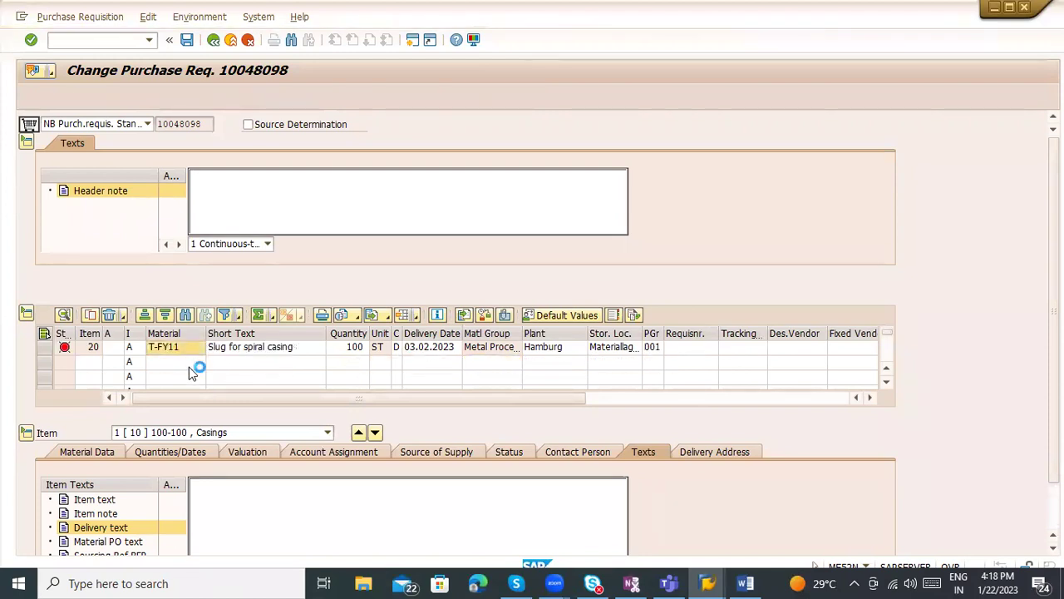
pyautogui.scroll(1, 172, 375)
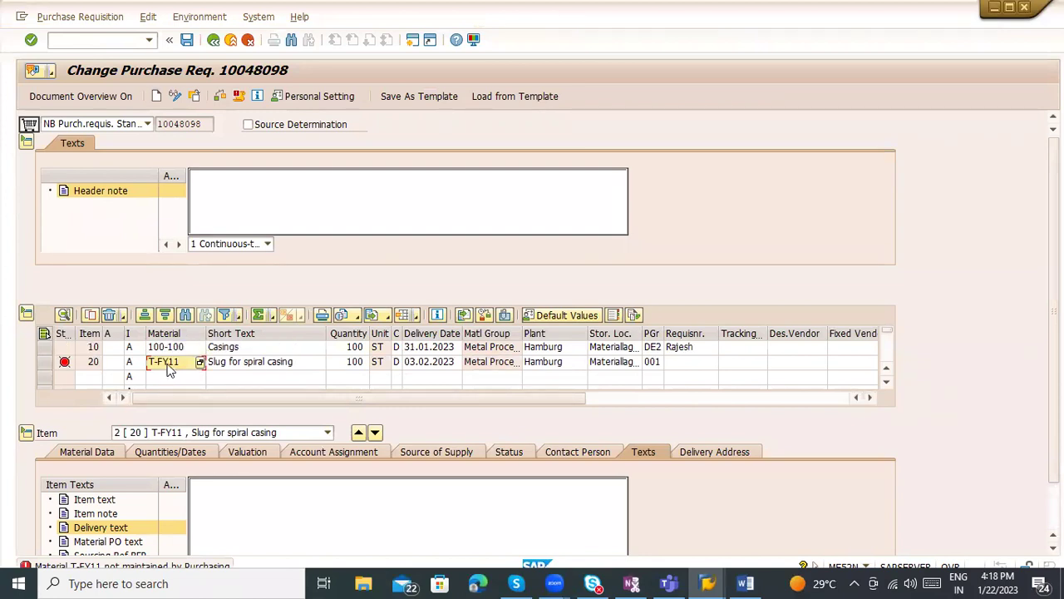
pyautogui.click(65, 364)
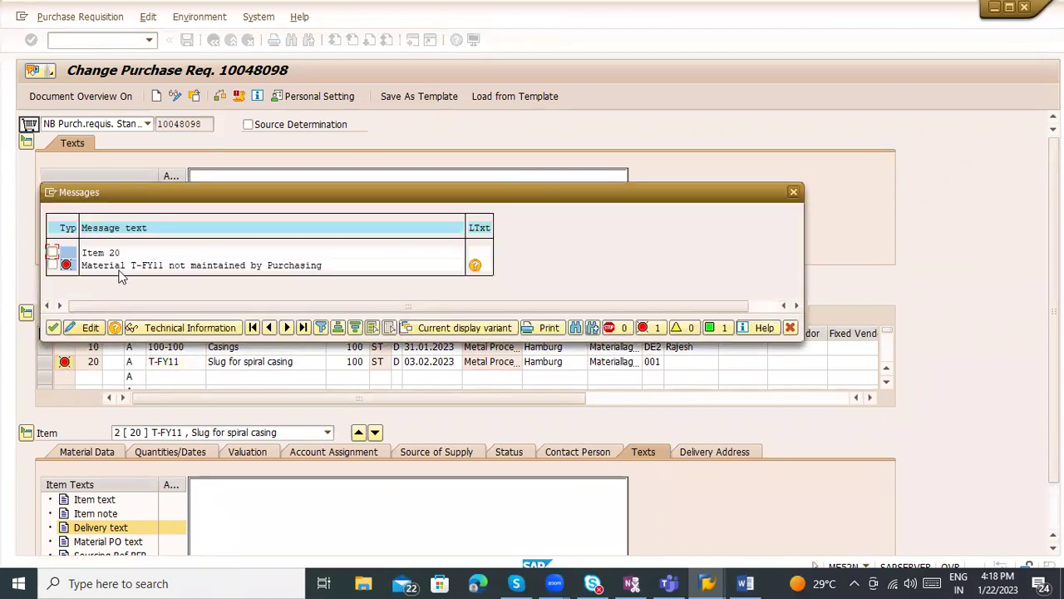
pyautogui.press('Return')
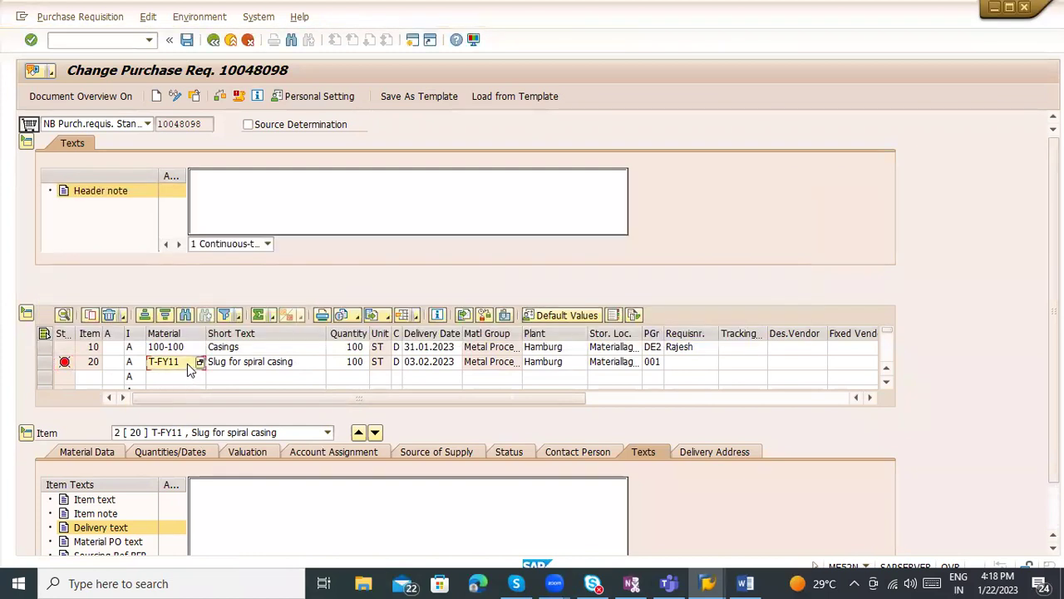
pyautogui.write('10')
pyautogui.press('Return')
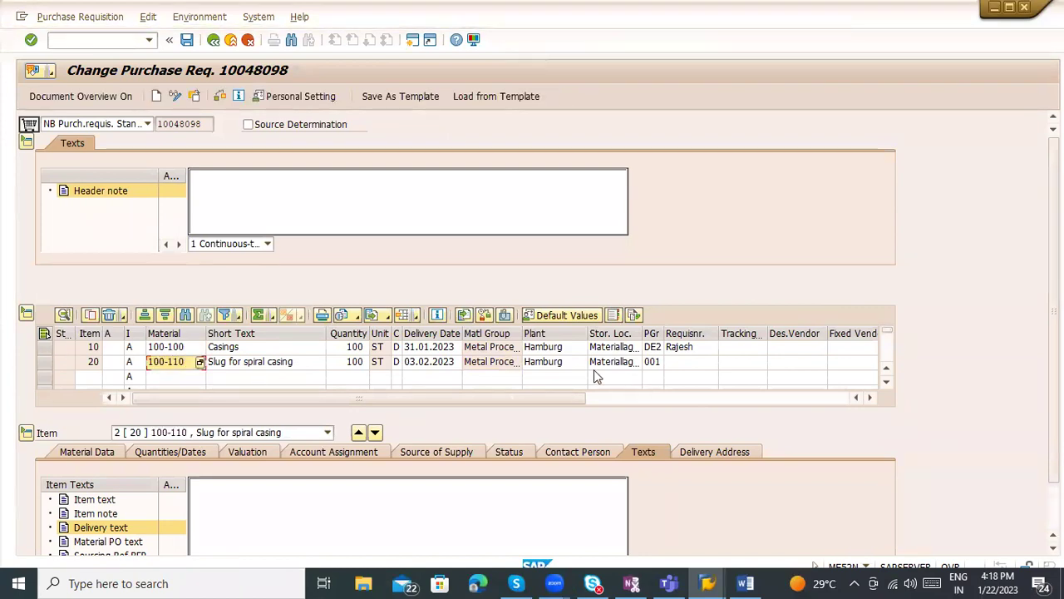
# Step: Enter the requisitioner's name for item 20, Slug for spiral casing
pyautogui.click(568, 362)
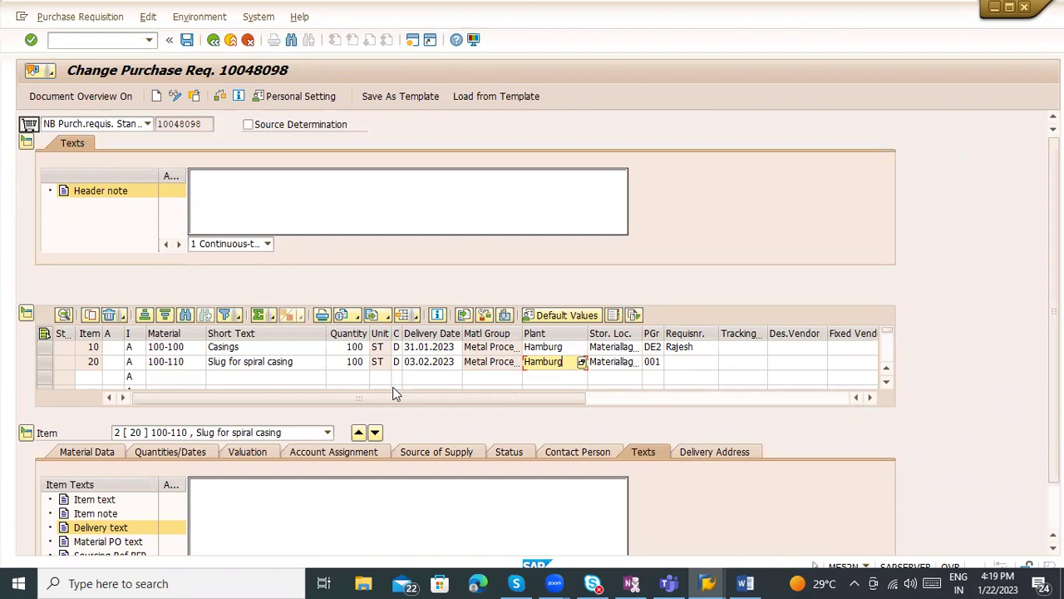
pyautogui.click(675, 366)
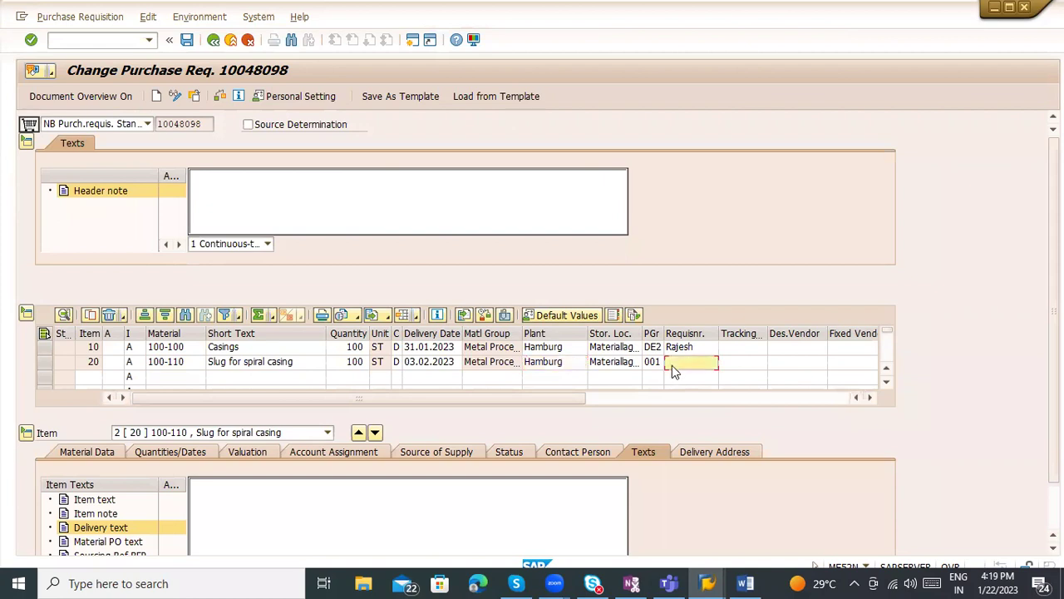
pyautogui.write('Mohan')
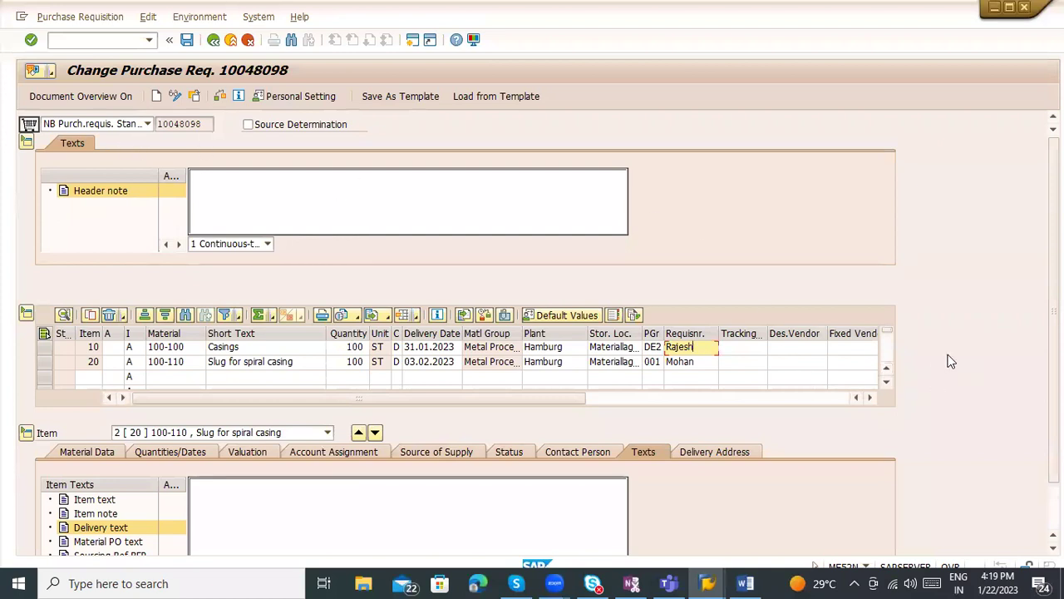
# Step: Show the material data of item 20 and examine its material number and material group
pyautogui.scroll(-1, 831, 391)
pyautogui.click(66, 432)
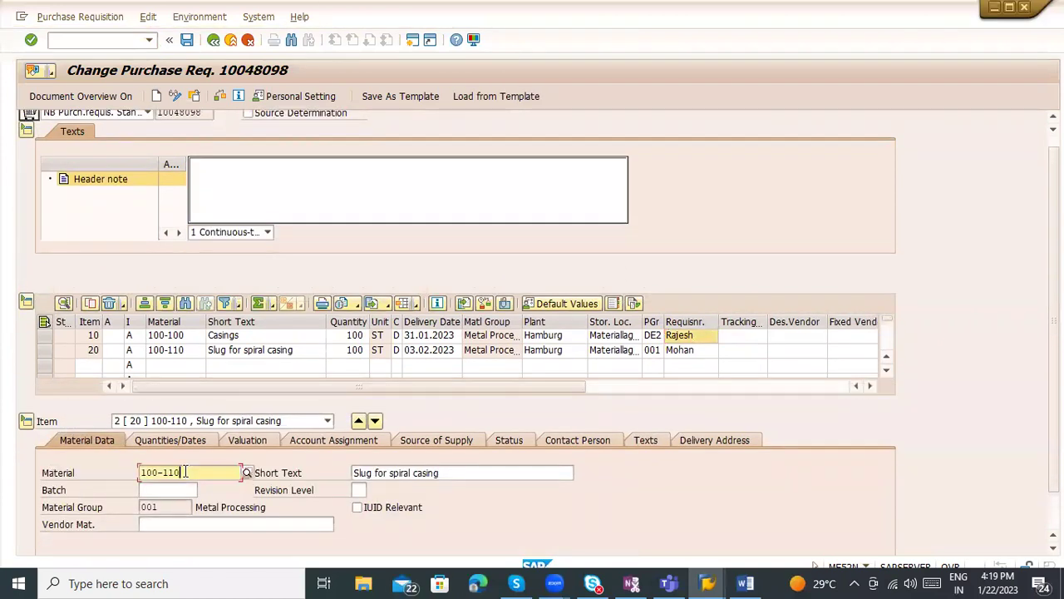
pyautogui.click(172, 508)
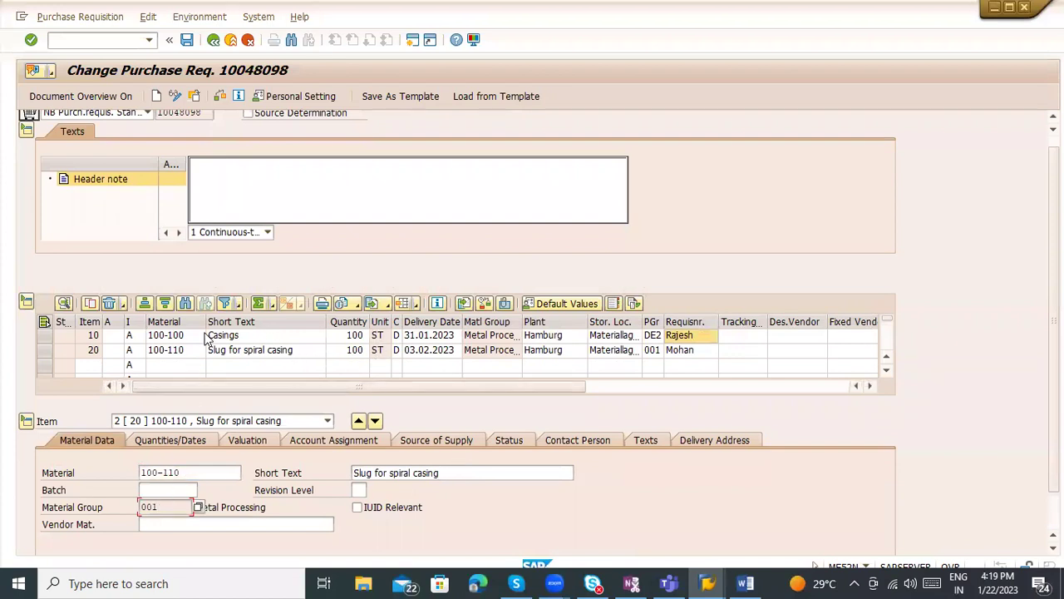
# Step: Display the master record of material 100-100, check the material group in Basic data 1, and return to the requisition
pyautogui.doubleClick(175, 335)
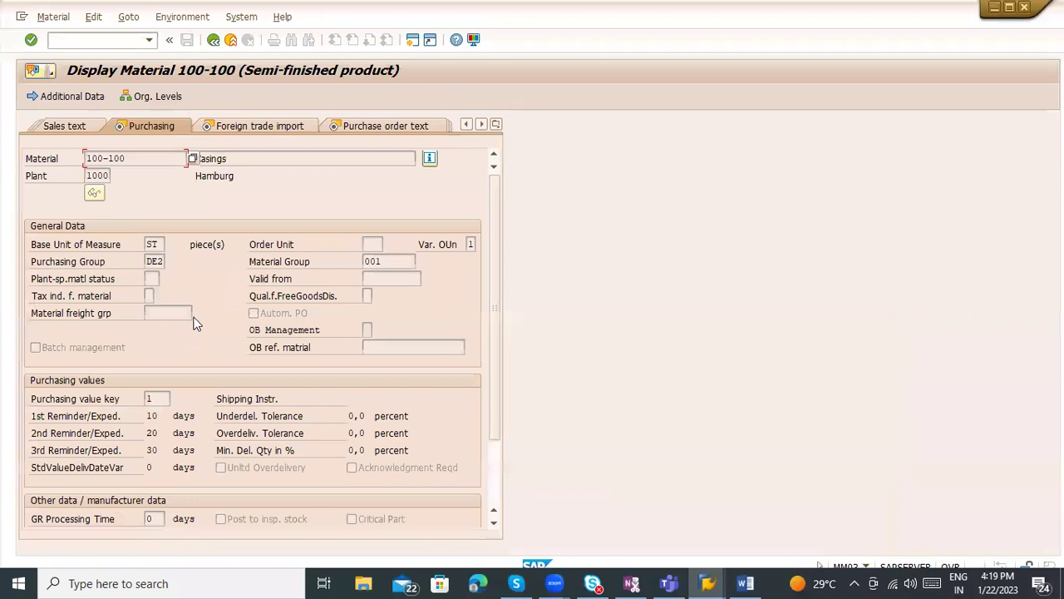
pyautogui.click(498, 126)
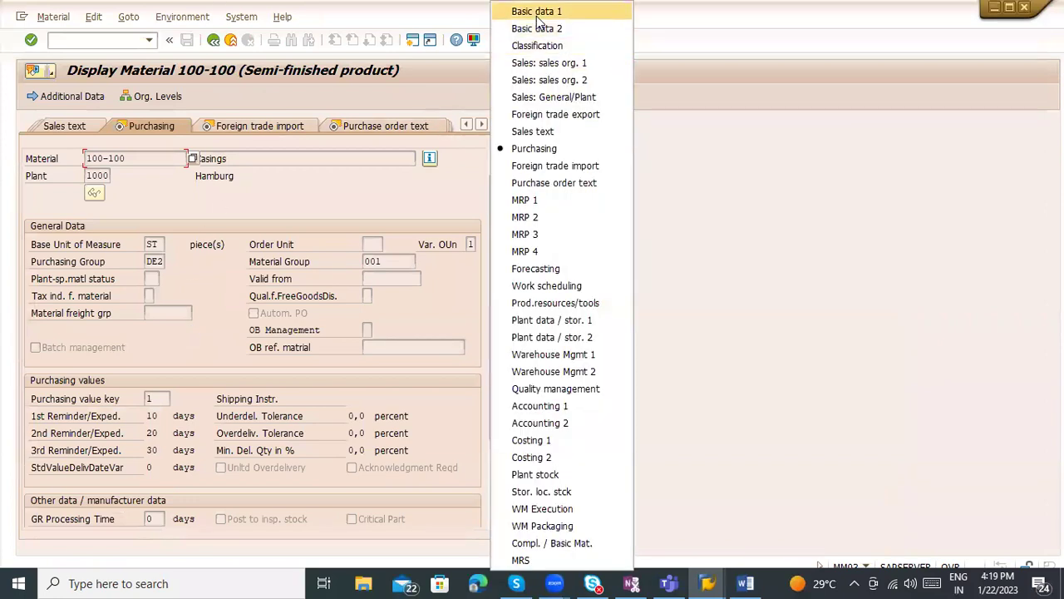
pyautogui.click(537, 12)
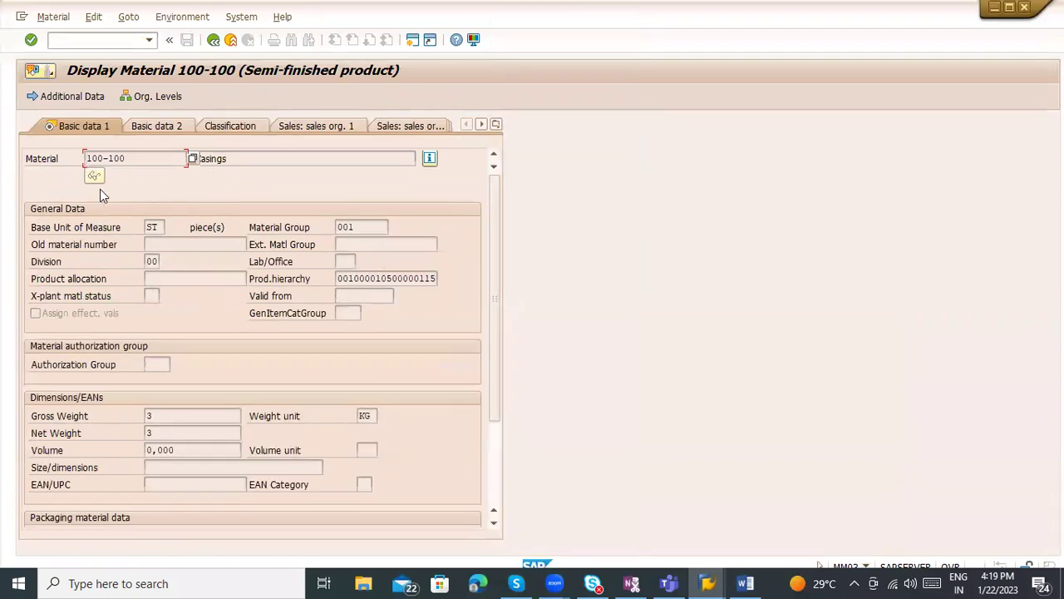
pyautogui.press('Tab')
pyautogui.moveTo(356, 226); pyautogui.dragTo(331, 226)
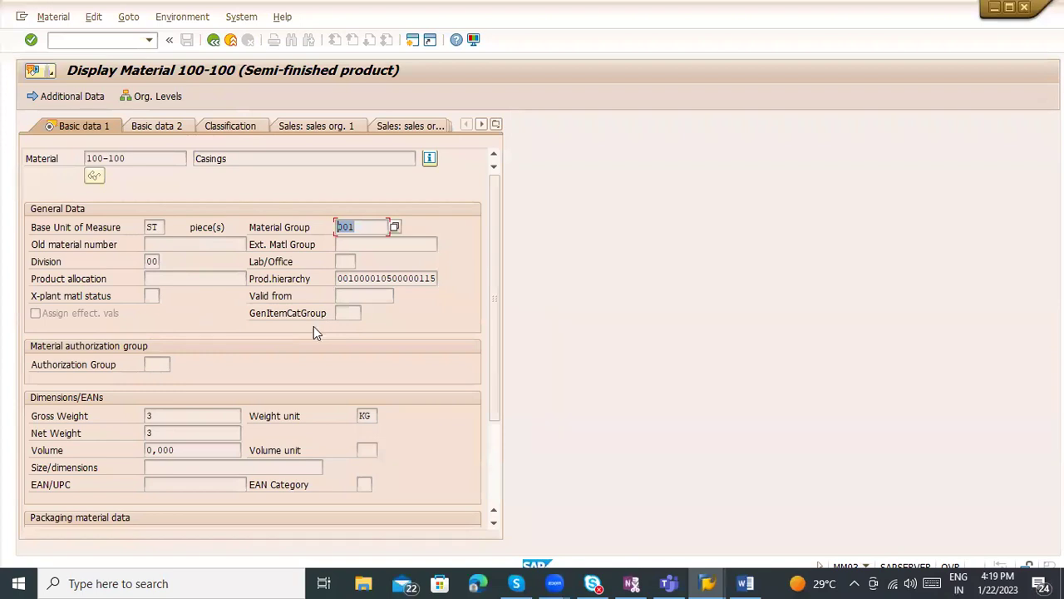
pyautogui.click(213, 39)
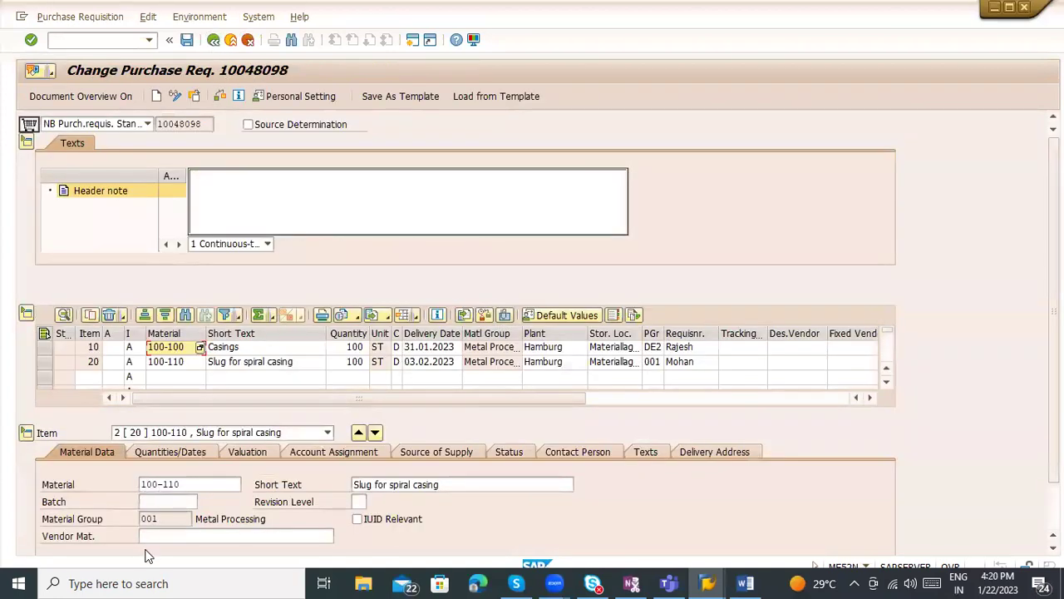
# Step: Examine the vendor material number field in item 20's material data
pyautogui.click(150, 538)
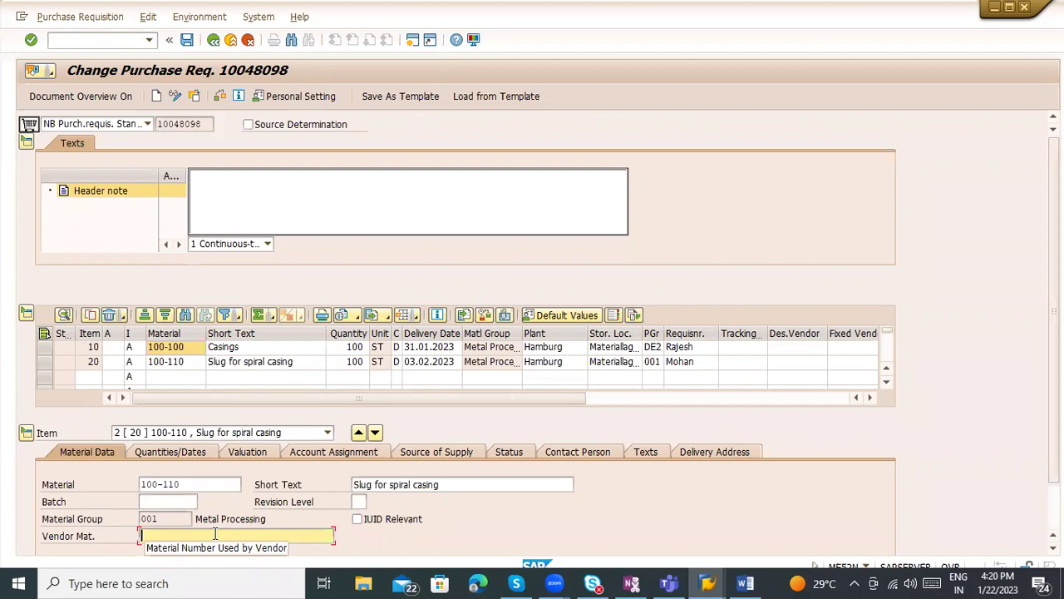
pyautogui.click(208, 542)
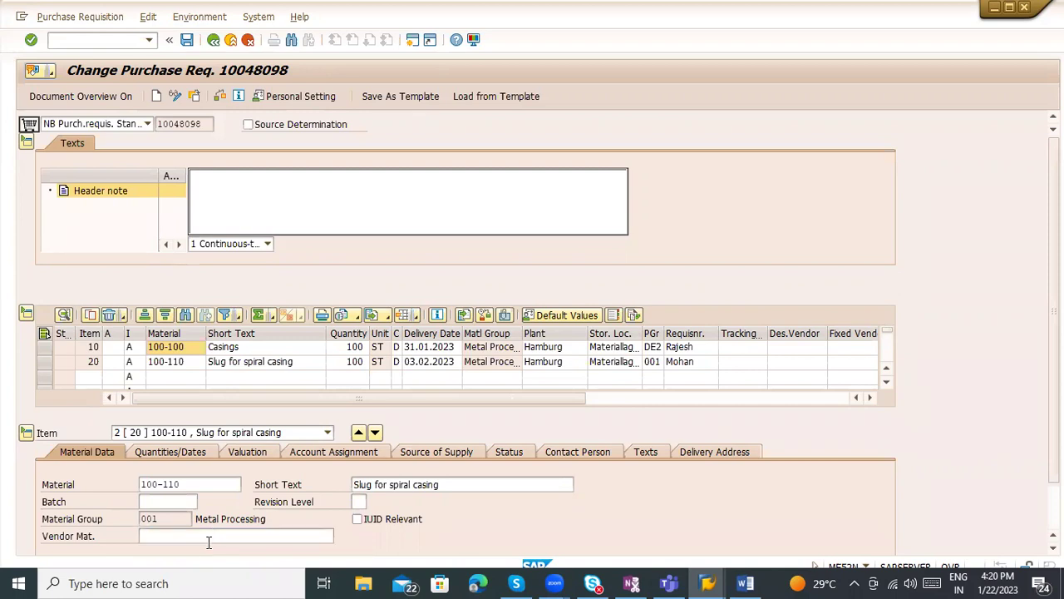
pyautogui.click(204, 537)
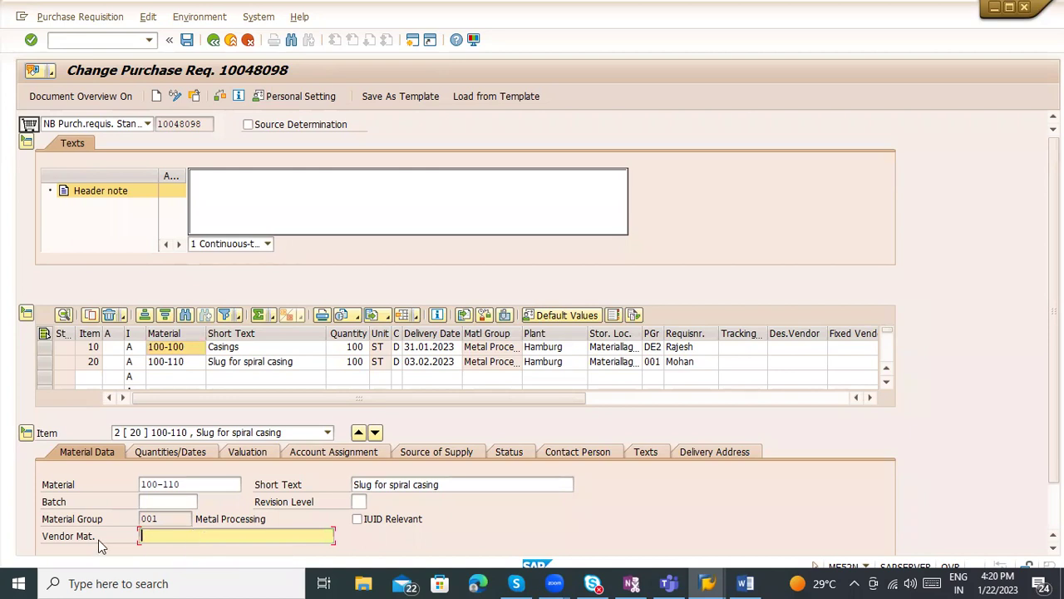
pyautogui.click(74, 538)
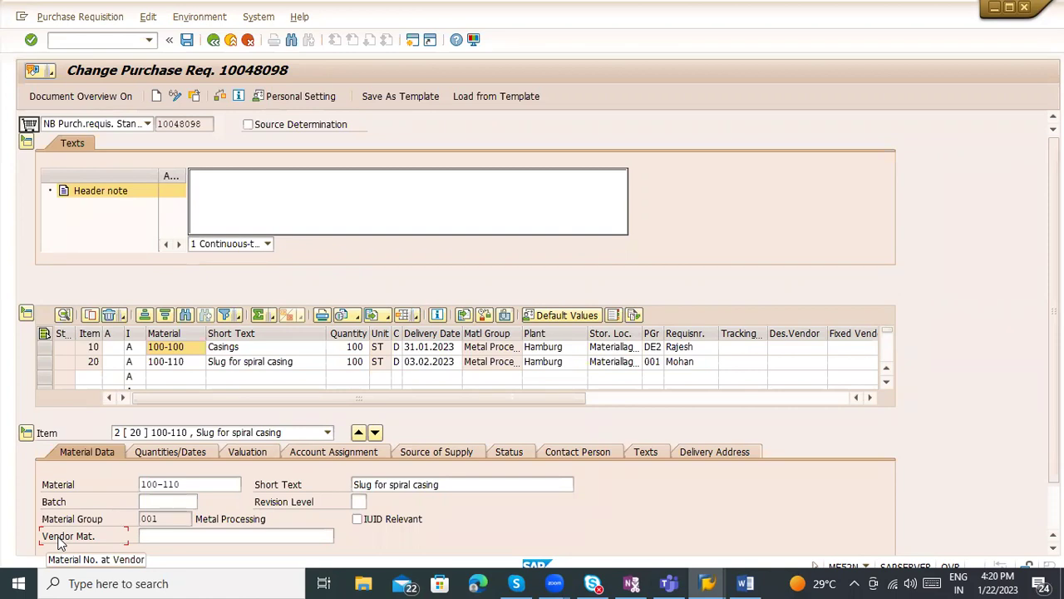
# Step: Show the quantities and dates of item 20 and check the unit of item 10, Casings
pyautogui.click(208, 451)
pyautogui.click(196, 485)
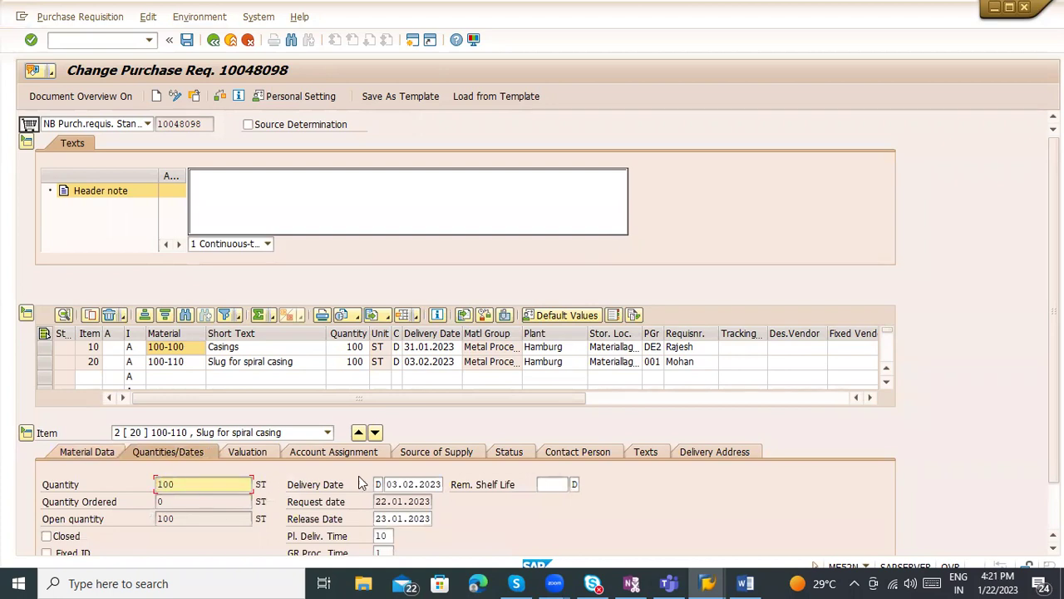
pyautogui.click(376, 347)
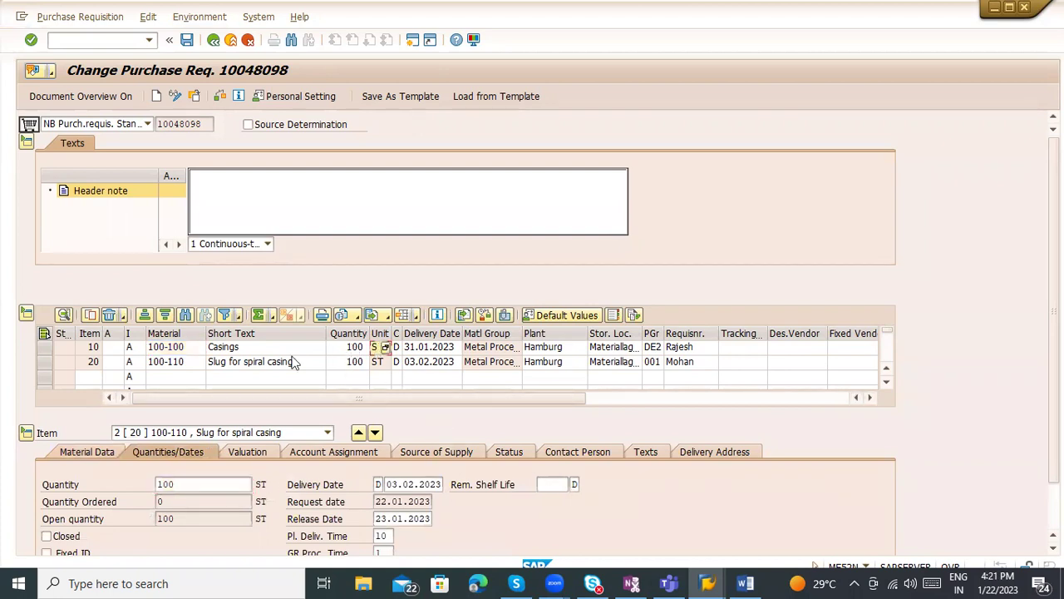
# Step: Check material 100-100's base unit in Basic data 1 and its order unit in Purchasing, and return to the requisition's quantities and dates
pyautogui.doubleClick(166, 346)
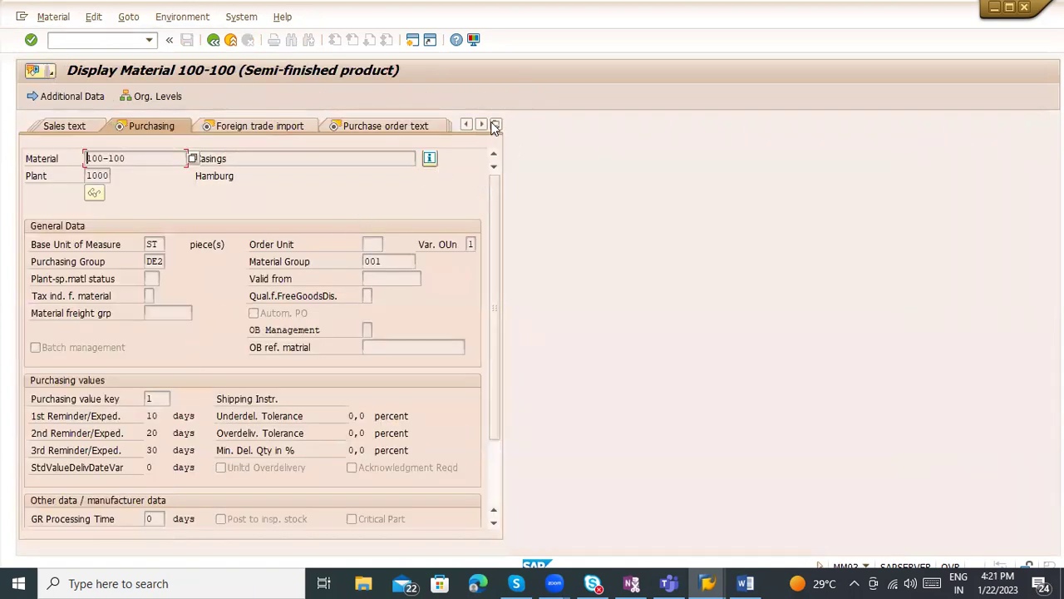
pyautogui.click(496, 124)
pyautogui.click(532, 13)
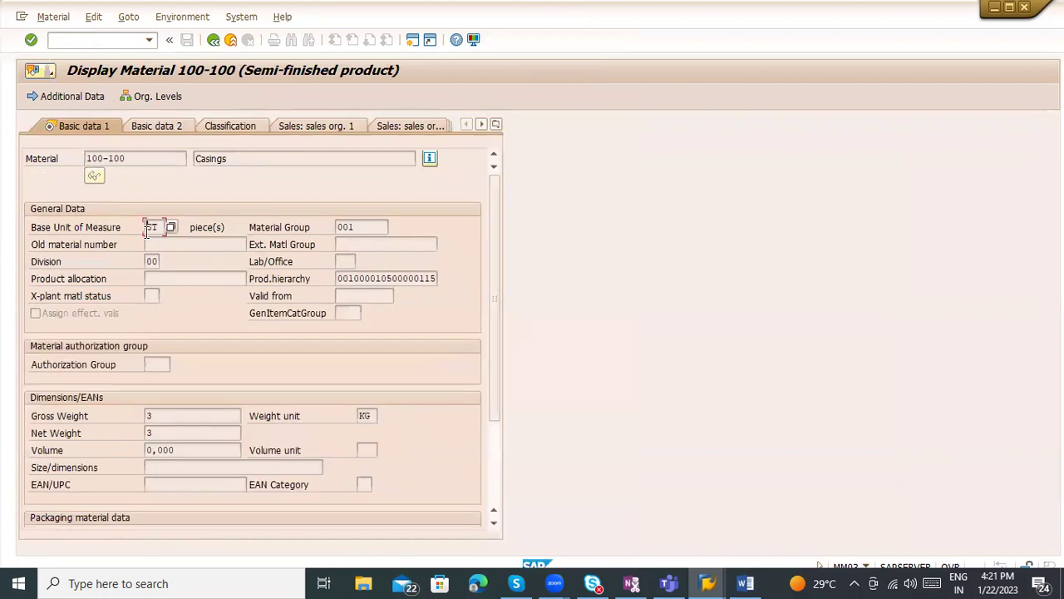
pyautogui.click(495, 124)
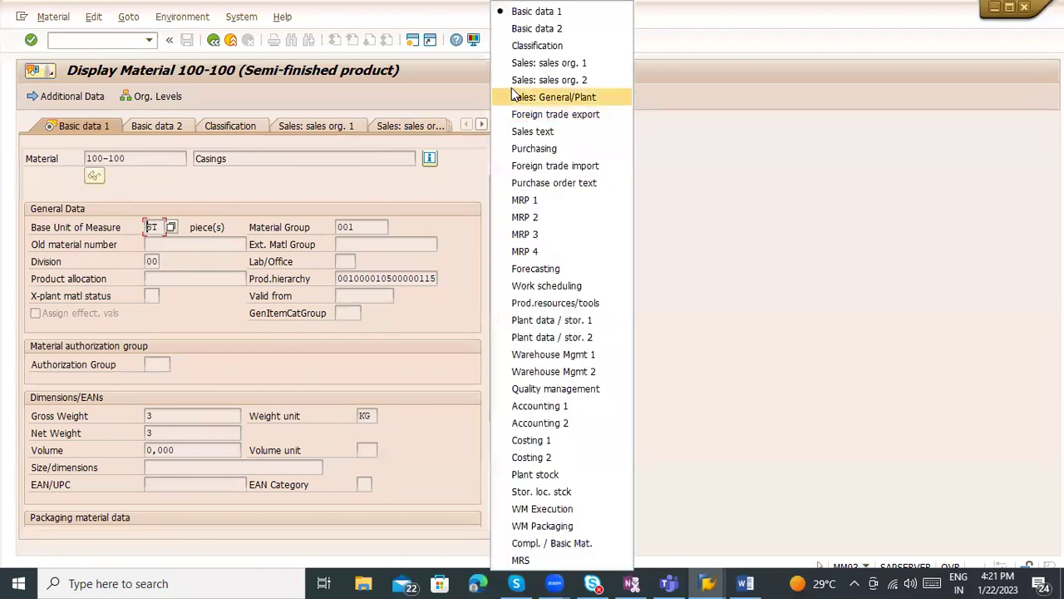
pyautogui.click(513, 148)
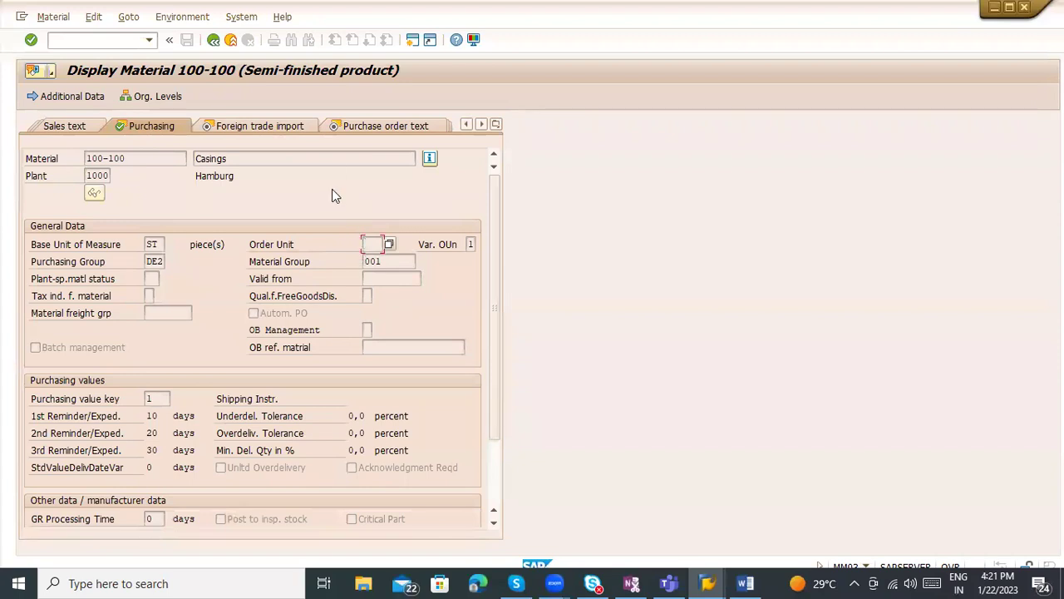
pyautogui.click(214, 39)
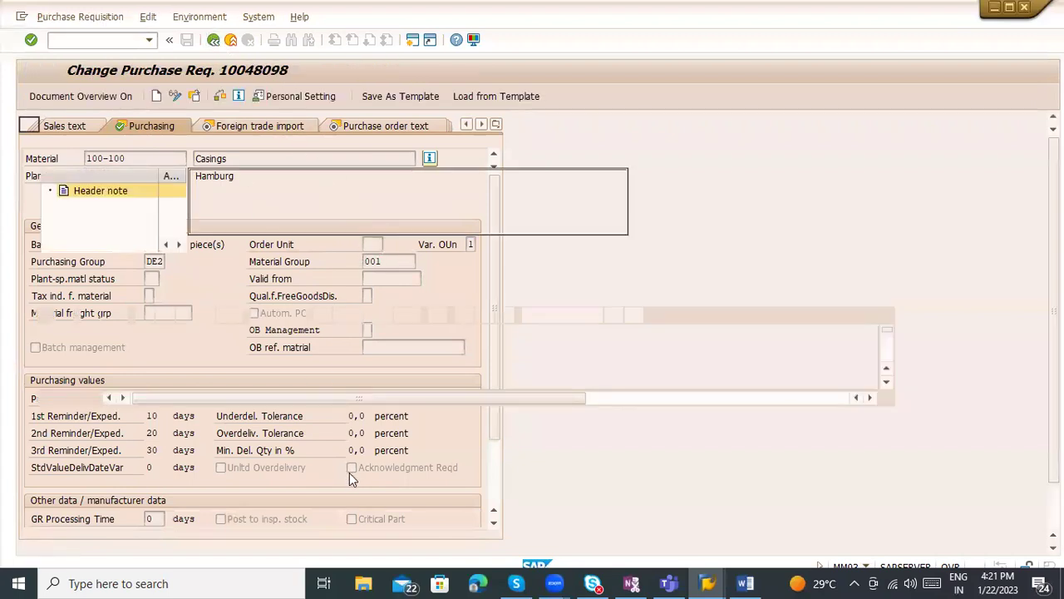
pyautogui.scroll(-3, 583, 497)
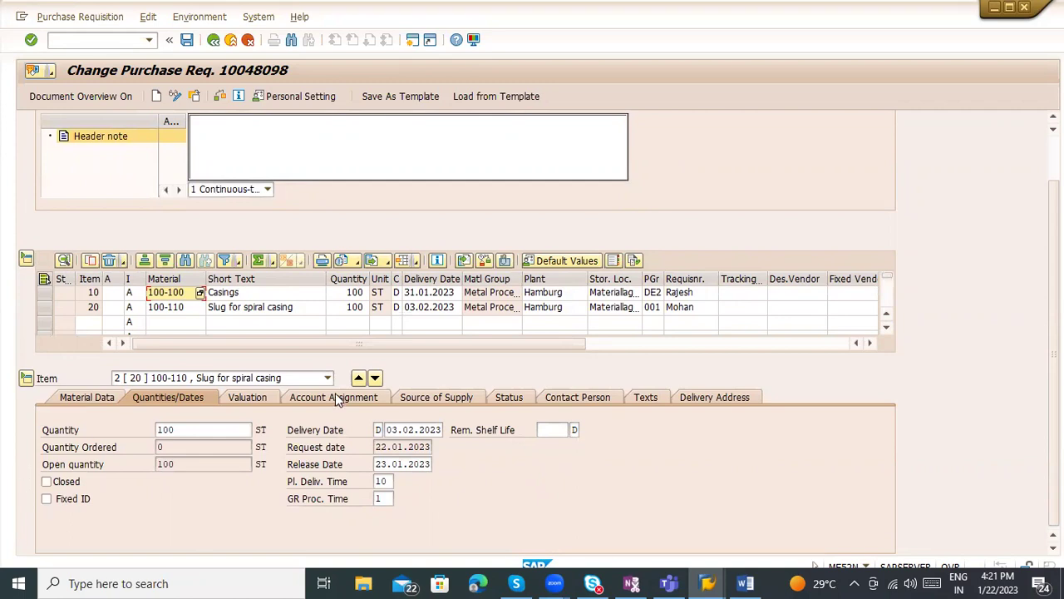
# Step: Open the material master of 100-110 from item 20, examine its Accounting 1 valuation data, and return to the requisition
pyautogui.click(262, 398)
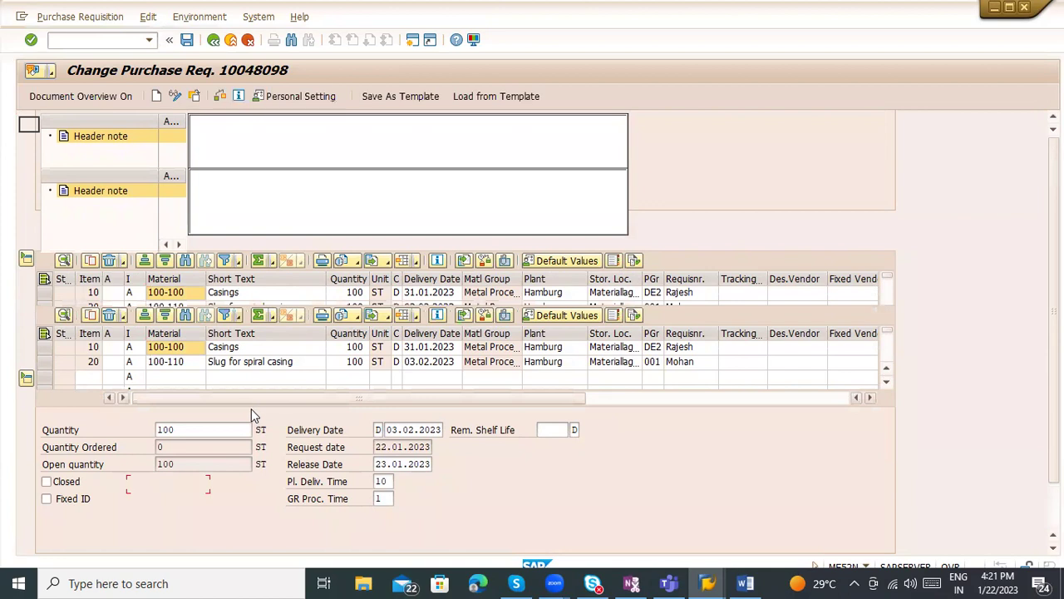
pyautogui.doubleClick(173, 362)
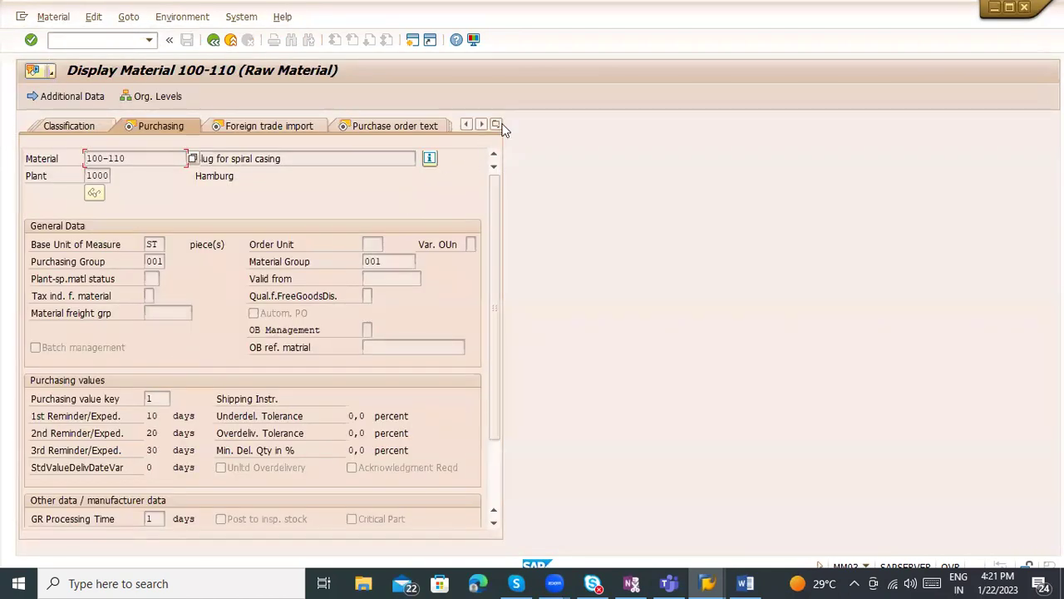
pyautogui.click(496, 124)
pyautogui.click(557, 418)
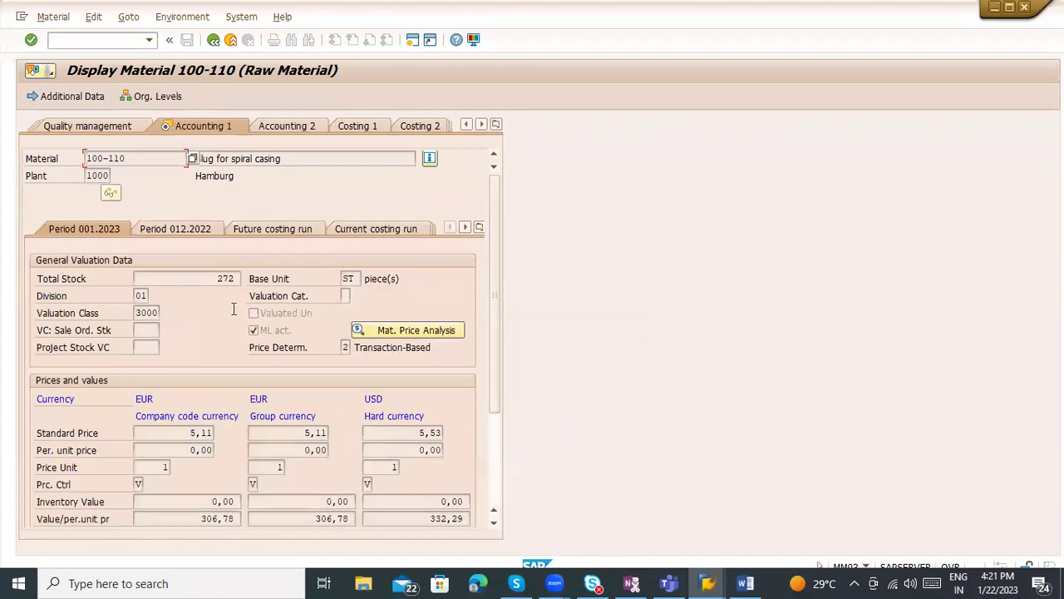
pyautogui.click(230, 40)
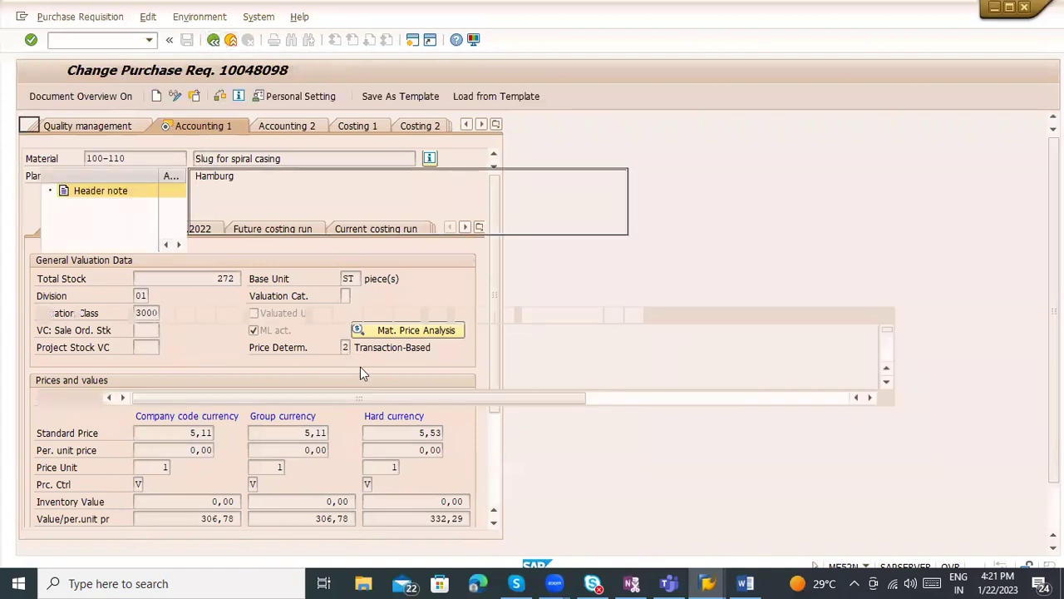
# Step: Check item 20's account assignment, and set the purchasing organization to 1000 in its source of supply
pyautogui.click(319, 457)
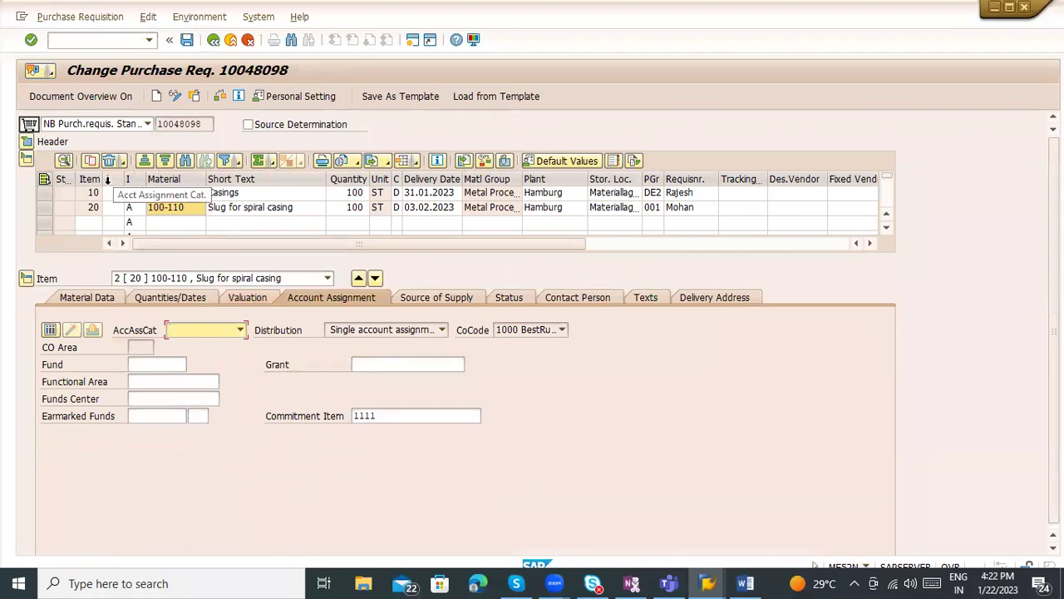
pyautogui.click(414, 295)
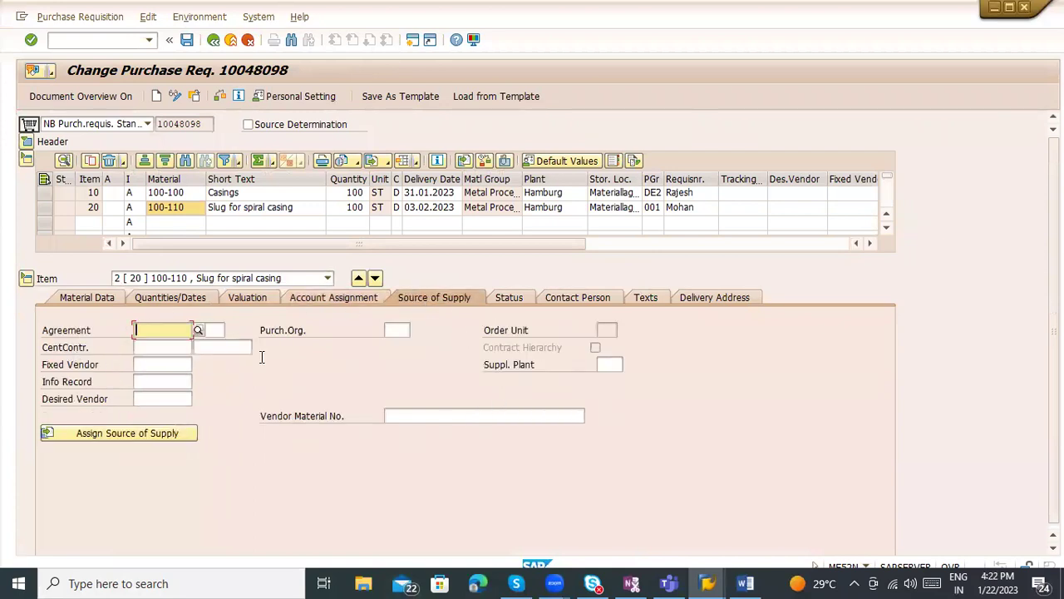
pyautogui.click(398, 331)
pyautogui.write('1060')
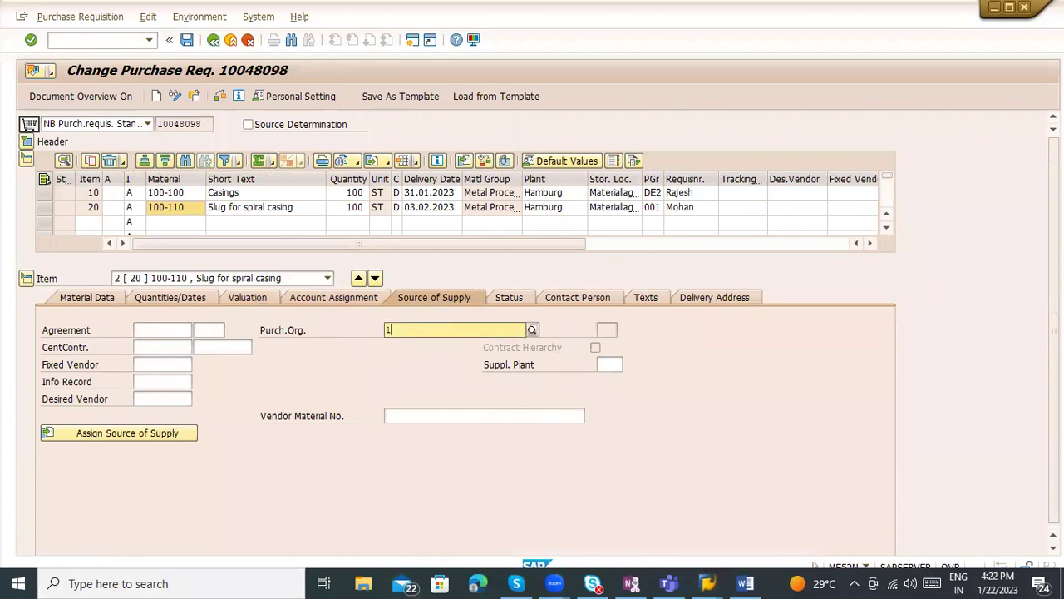
pyautogui.press('Return')
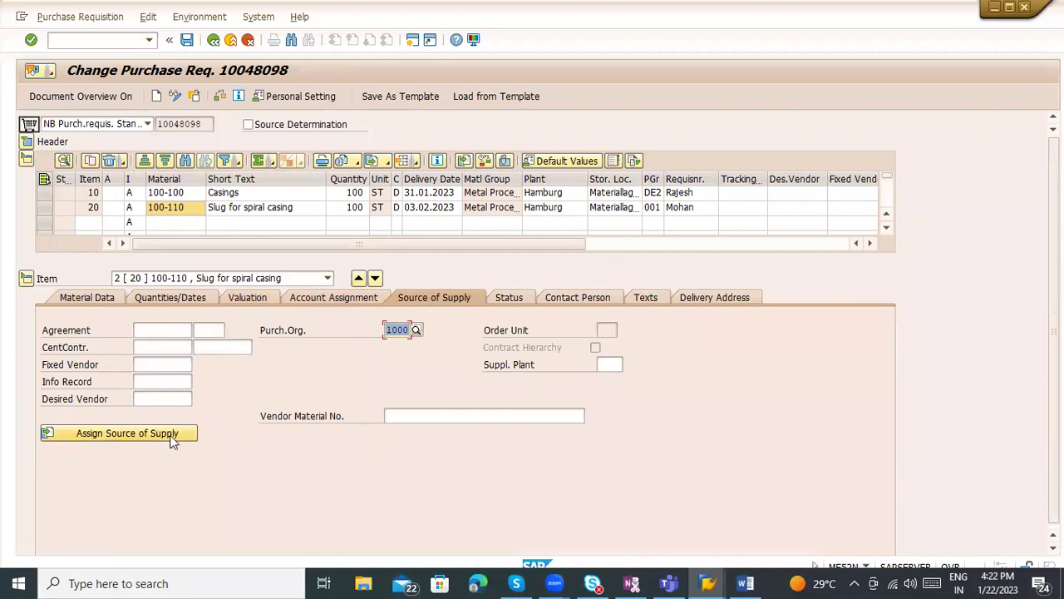
pyautogui.click(438, 415)
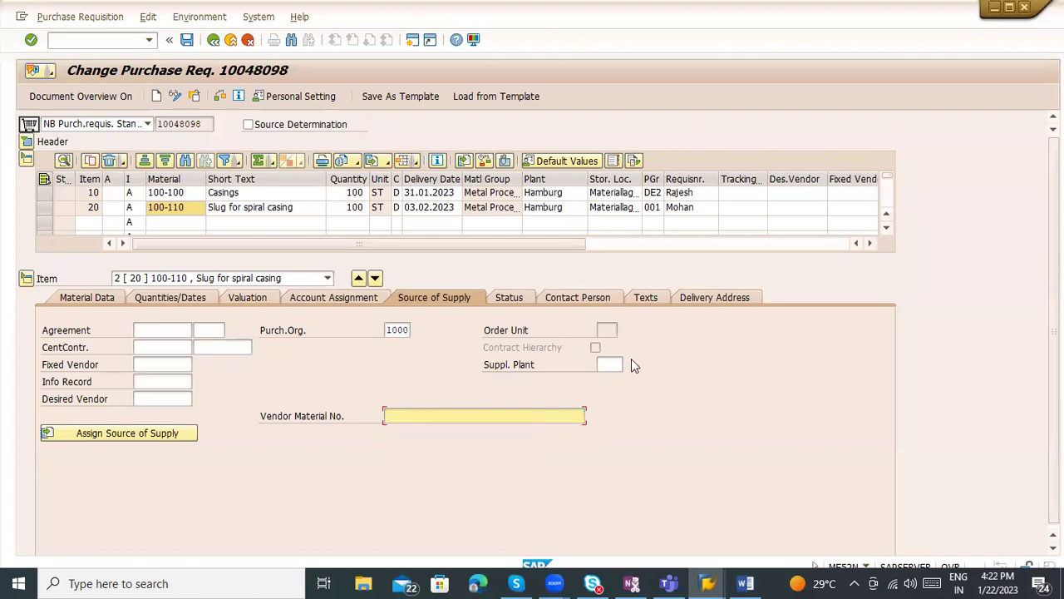
# Step: Examine item 20's status data, including the block ID and the available processing status options
pyautogui.click(514, 298)
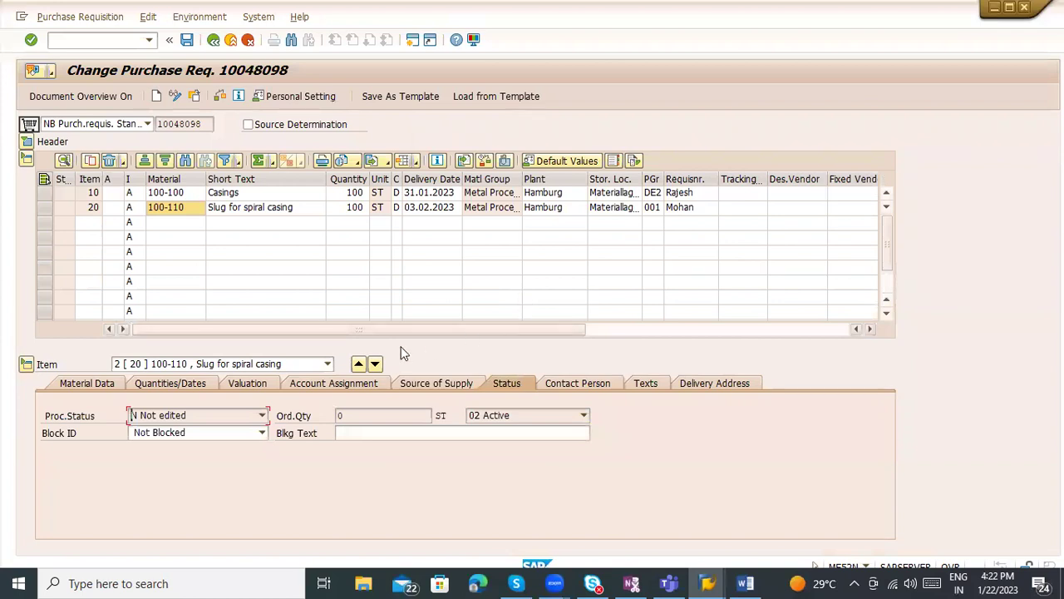
pyautogui.click(239, 436)
pyautogui.click(233, 408)
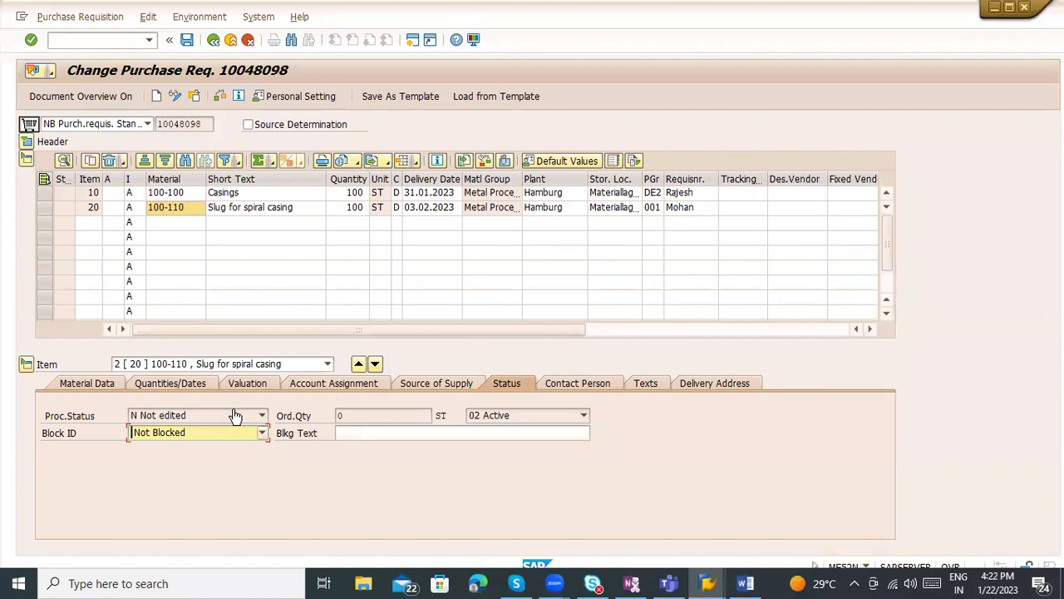
pyautogui.click(233, 408)
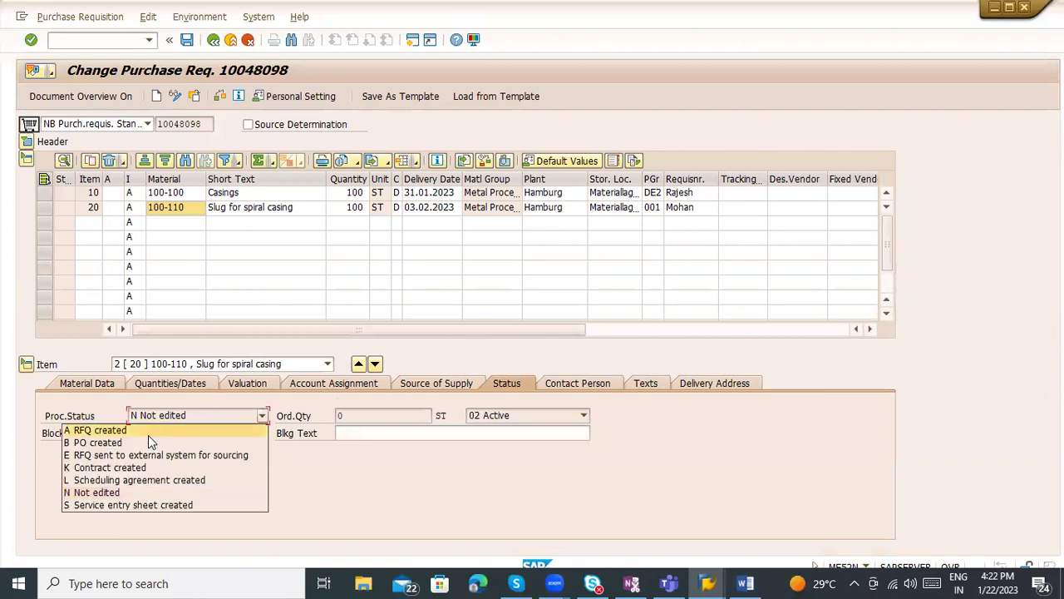
pyautogui.click(491, 491)
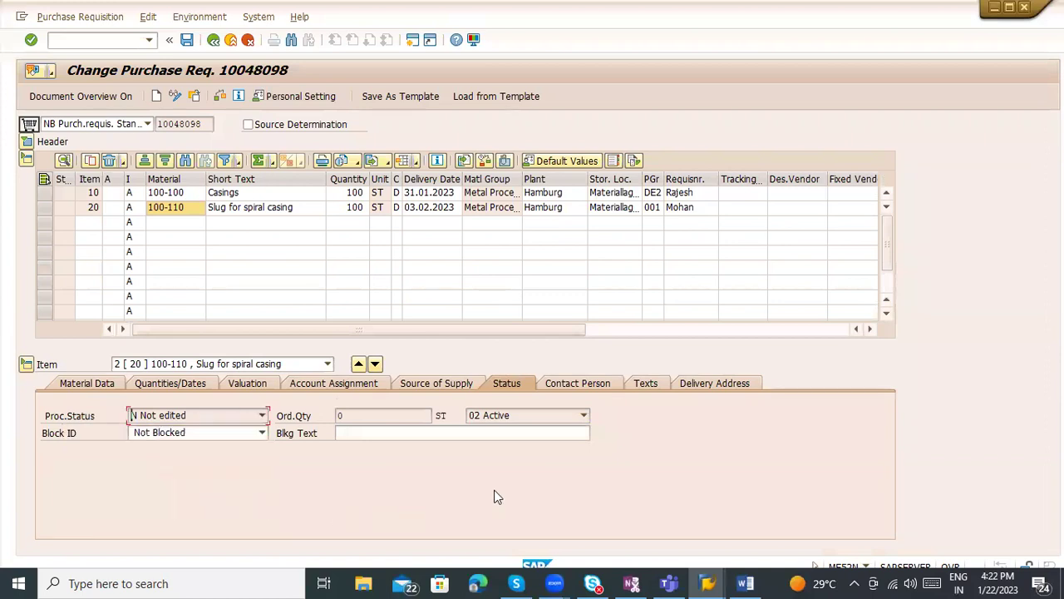
# Step: Review item 20's contact person details, item texts and delivery address
pyautogui.click(585, 383)
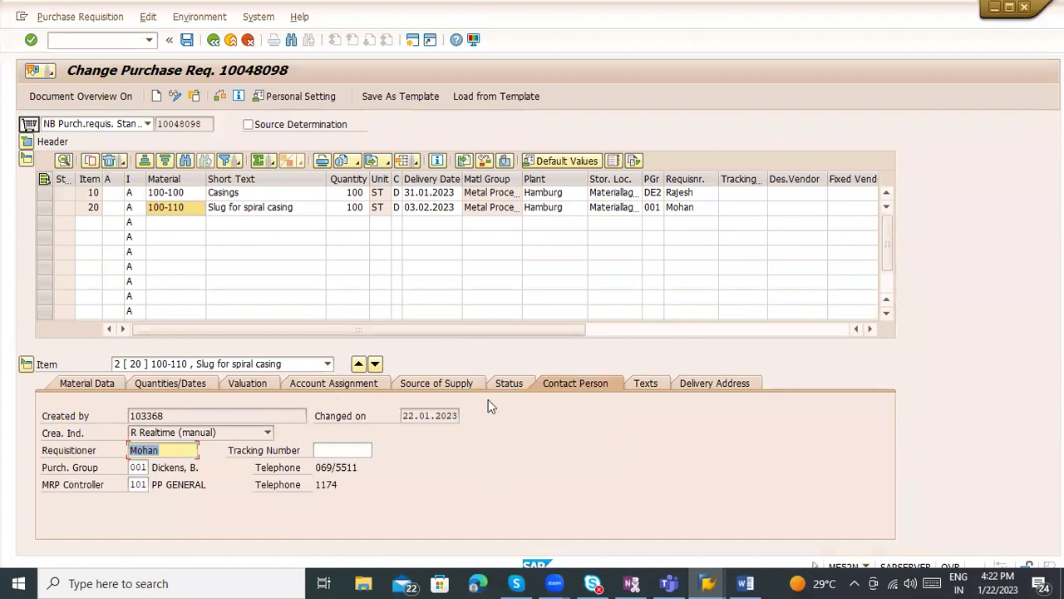
pyautogui.click(184, 452)
pyautogui.click(138, 468)
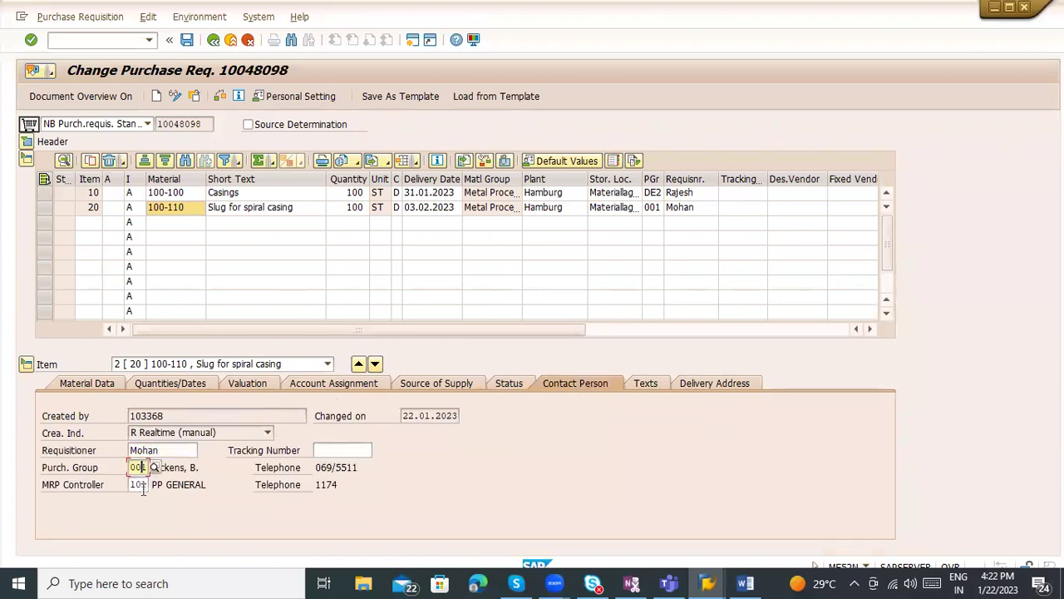
pyautogui.click(137, 484)
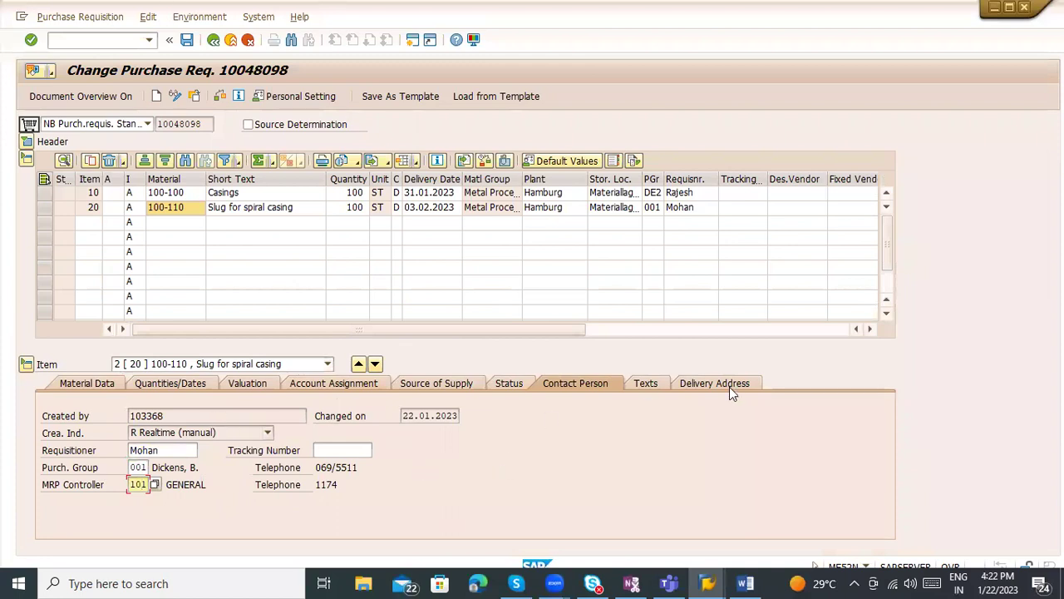
pyautogui.click(660, 386)
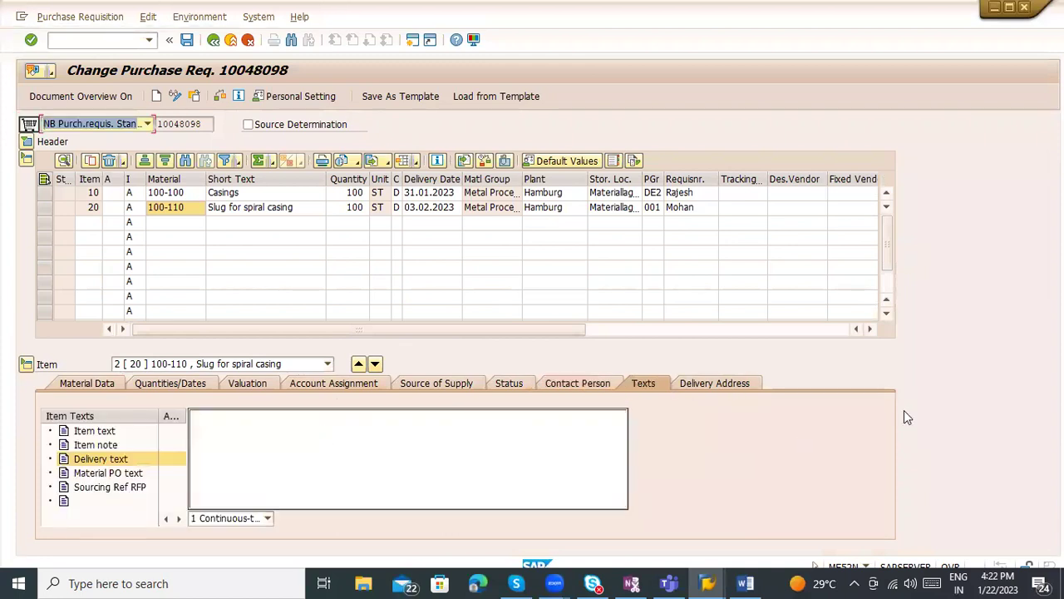
pyautogui.click(698, 383)
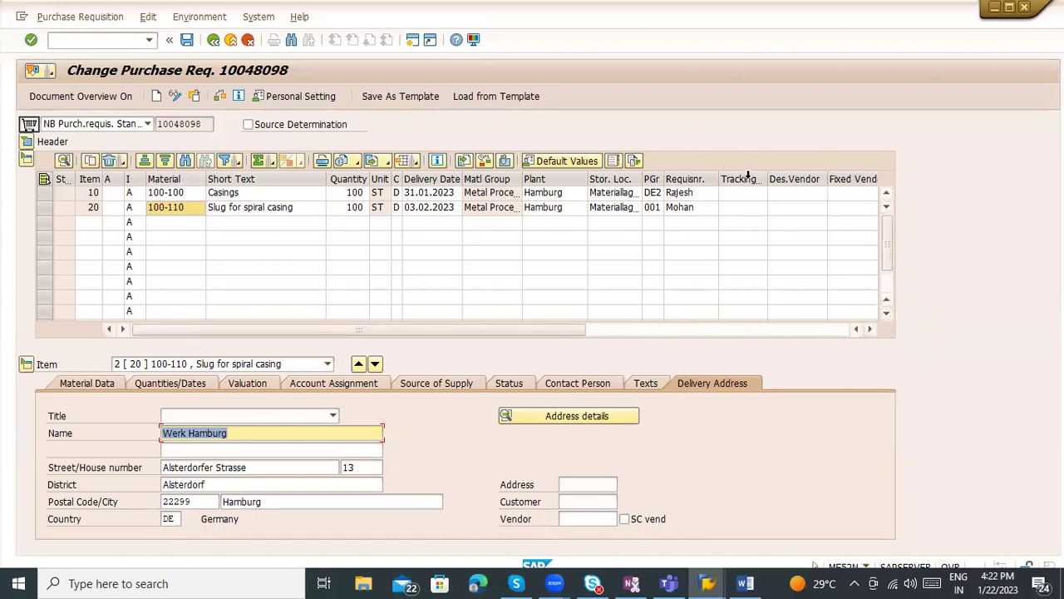
# Step: Enter tracking number P-123 for item 10 and P-456 for item 20
pyautogui.click(738, 197)
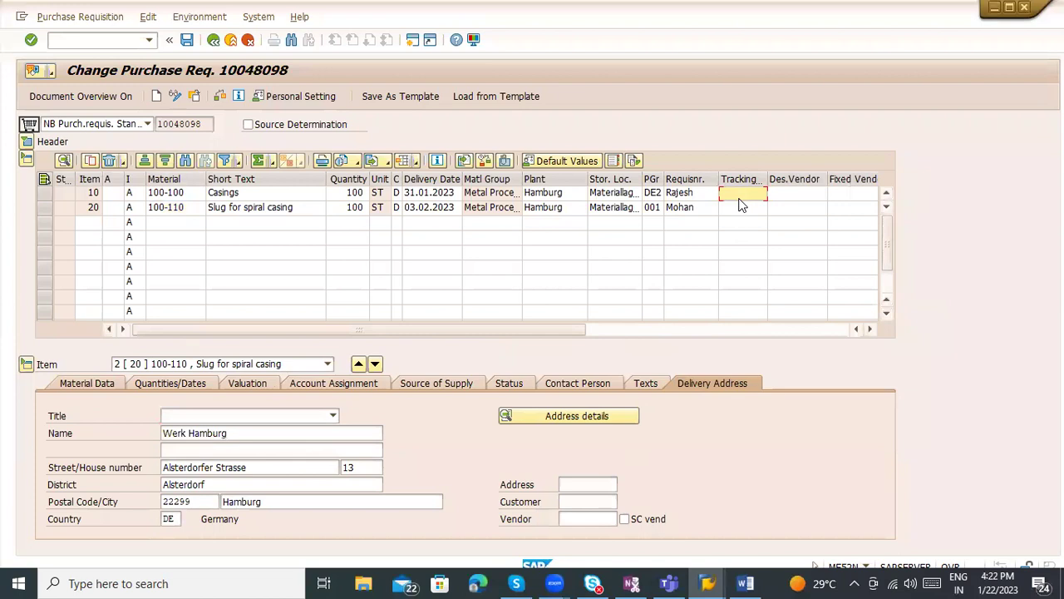
pyautogui.write('P-123')
pyautogui.click(744, 212)
pyautogui.write('P-456')
pyautogui.click(606, 330)
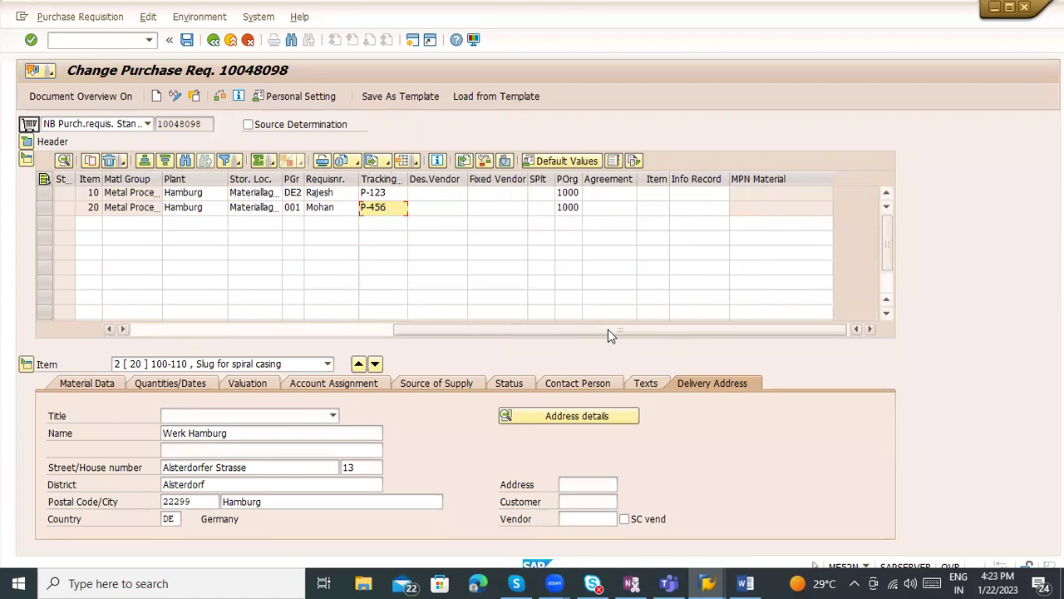
pyautogui.moveTo(607, 329); pyautogui.dragTo(268, 331)
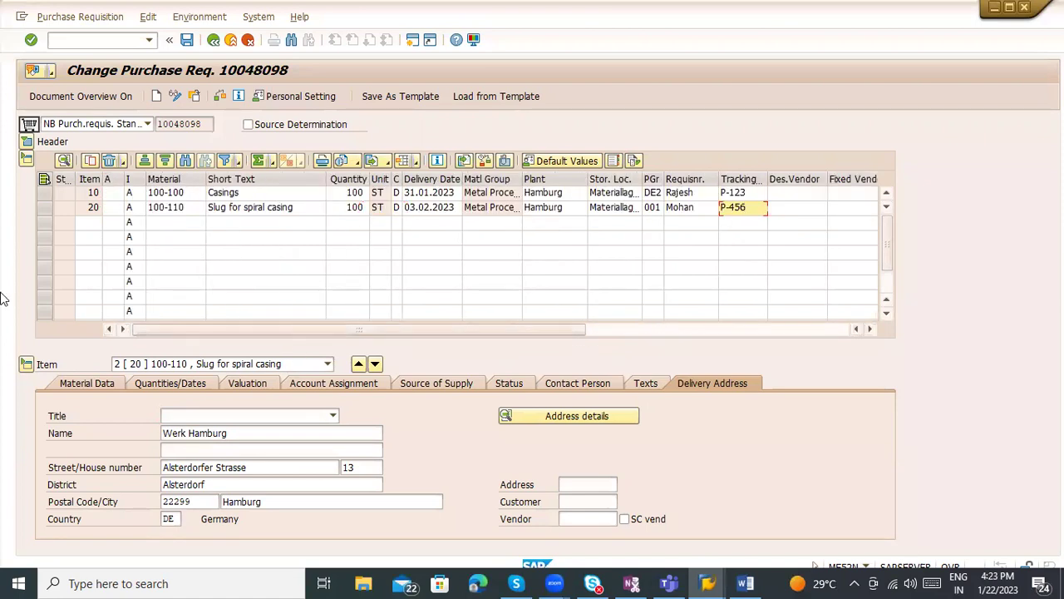
# Step: Save the changed purchase requisition and expand its header section
pyautogui.click(173, 41)
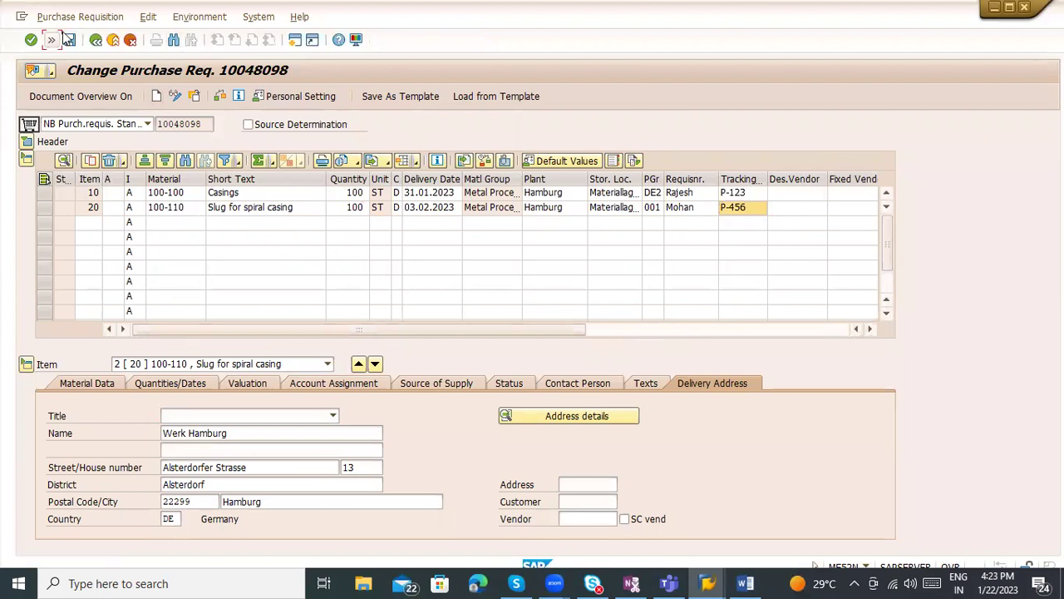
pyautogui.click(55, 41)
pyautogui.click(187, 40)
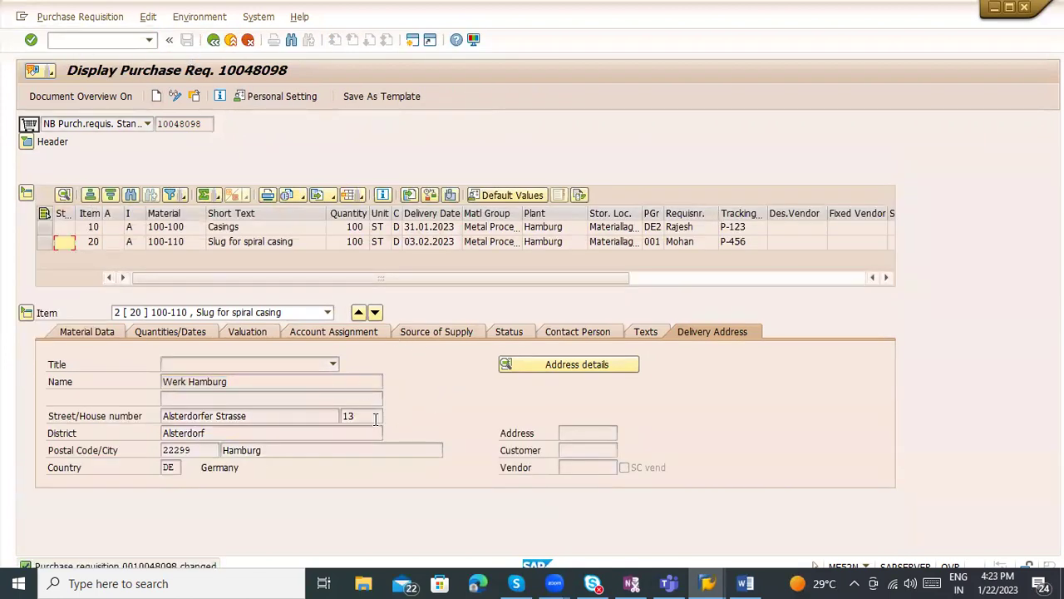
pyautogui.click(27, 141)
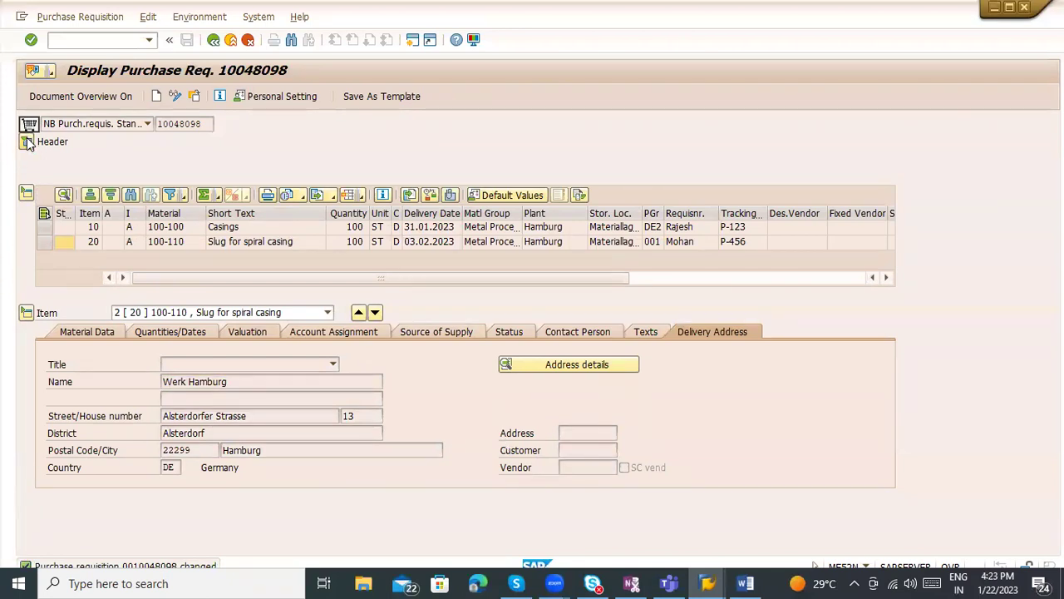
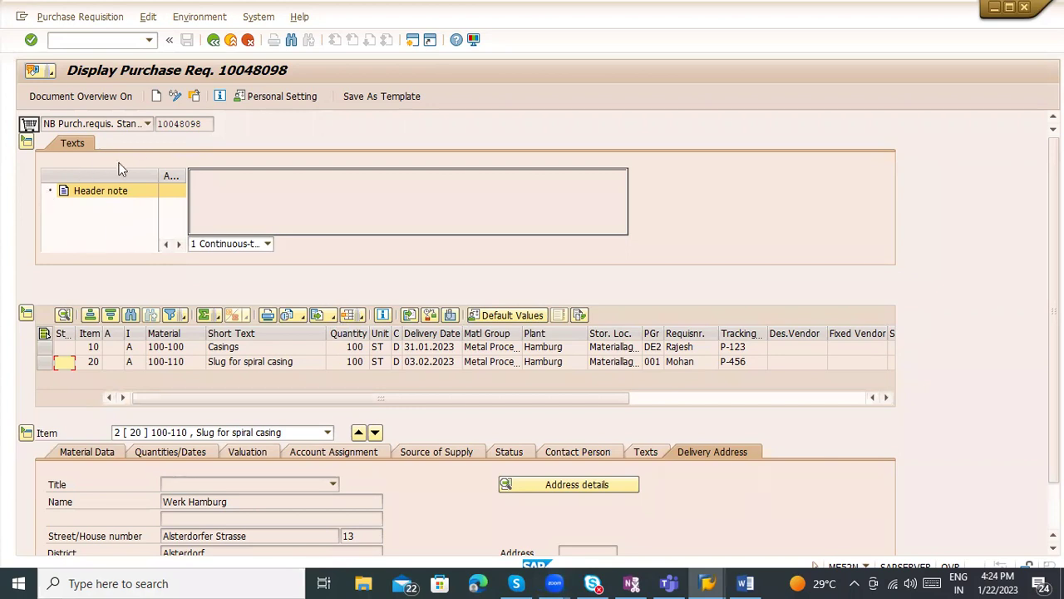
# Step: Copy the purchase requisition number from SAP and paste it below the Plant line in the Word notes
pyautogui.click(197, 123)
pyautogui.moveTo(197, 123); pyautogui.dragTo(155, 126)
pyautogui.hotkey('ctrl', 'c')
pyautogui.click(100, 40)
pyautogui.click(745, 583)
pyautogui.scroll(-3, 364, 432)
pyautogui.click(354, 418)
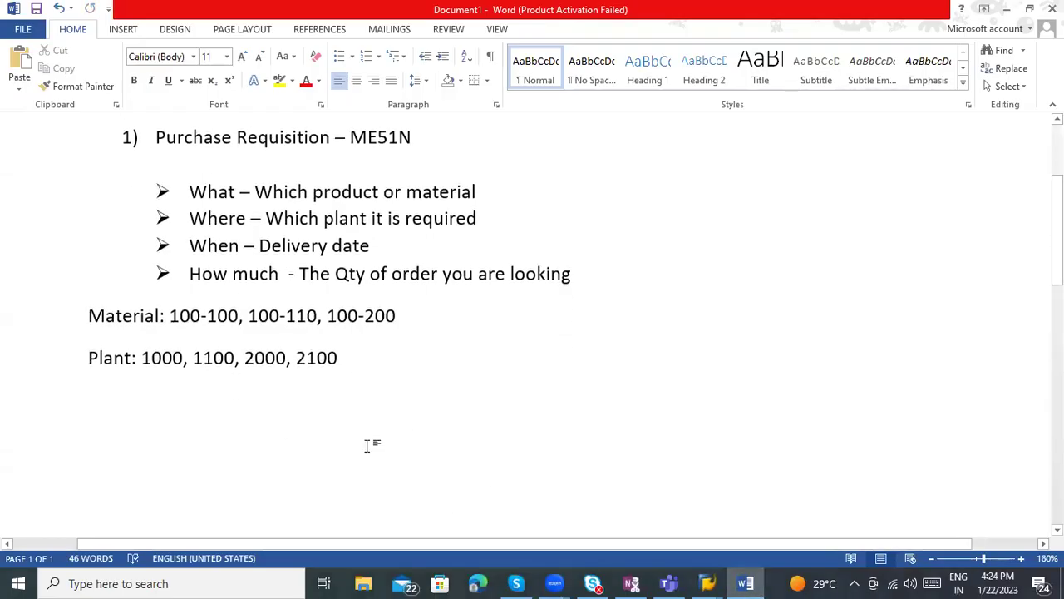
pyautogui.hotkey('ctrl', 'v')
# Step: Label the pasted requisition number with the prefix "PR -" and start a new line below it
pyautogui.click(89, 402)
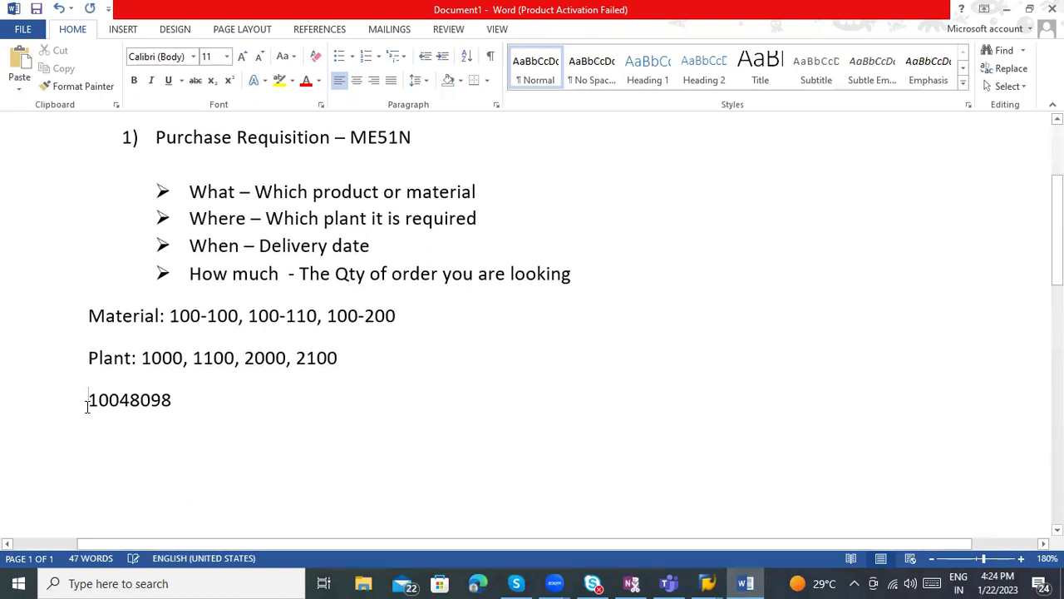
pyautogui.write('PR ')
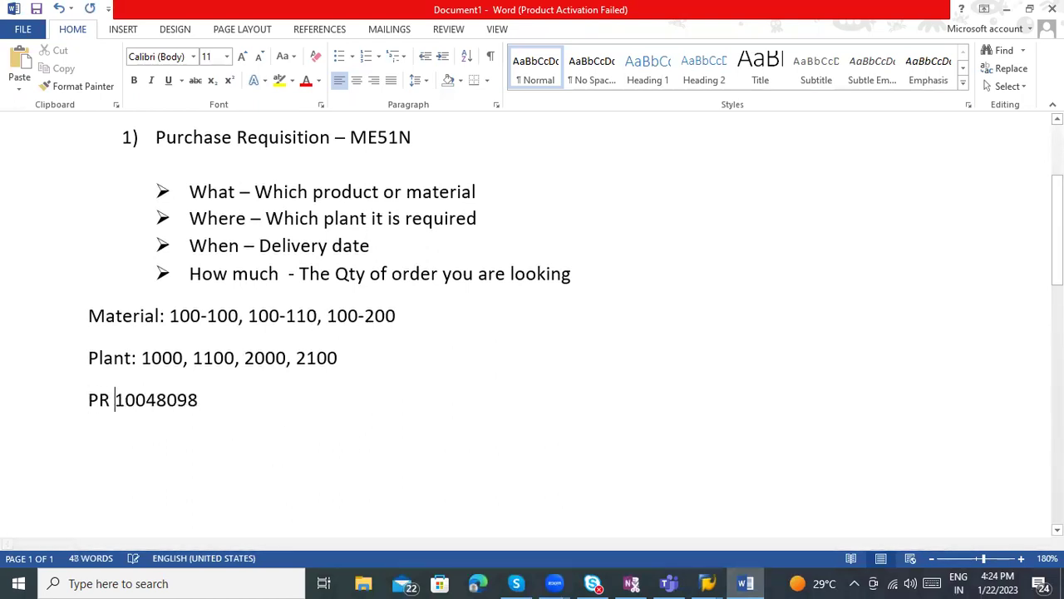
pyautogui.write('-')
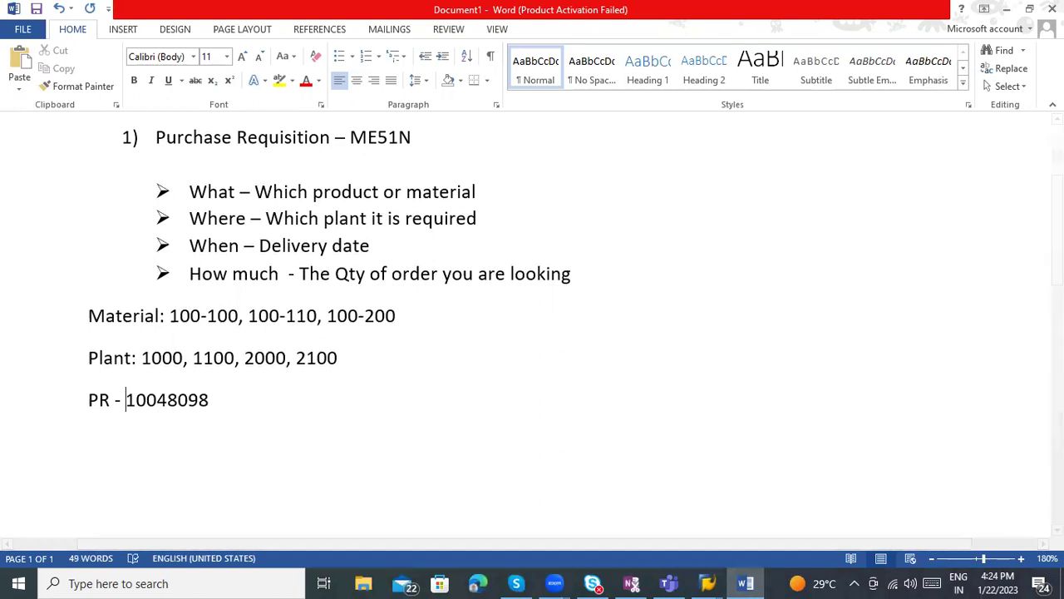
pyautogui.click(358, 404)
pyautogui.press('Return')
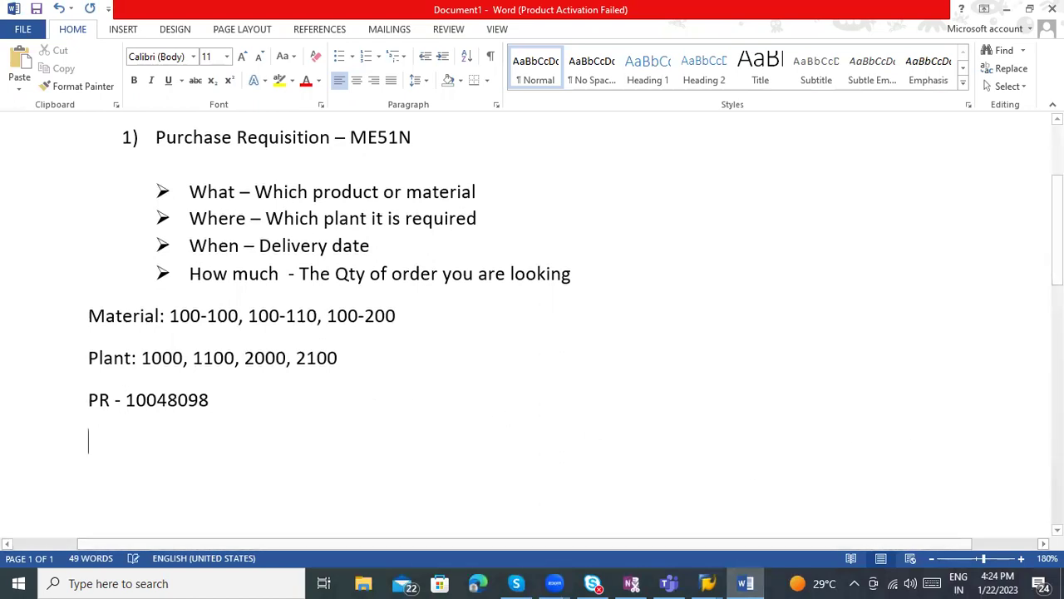
# Step: Add numbered heading 2) "Identification of source of supply" below the PR line
pyautogui.write('2) ')
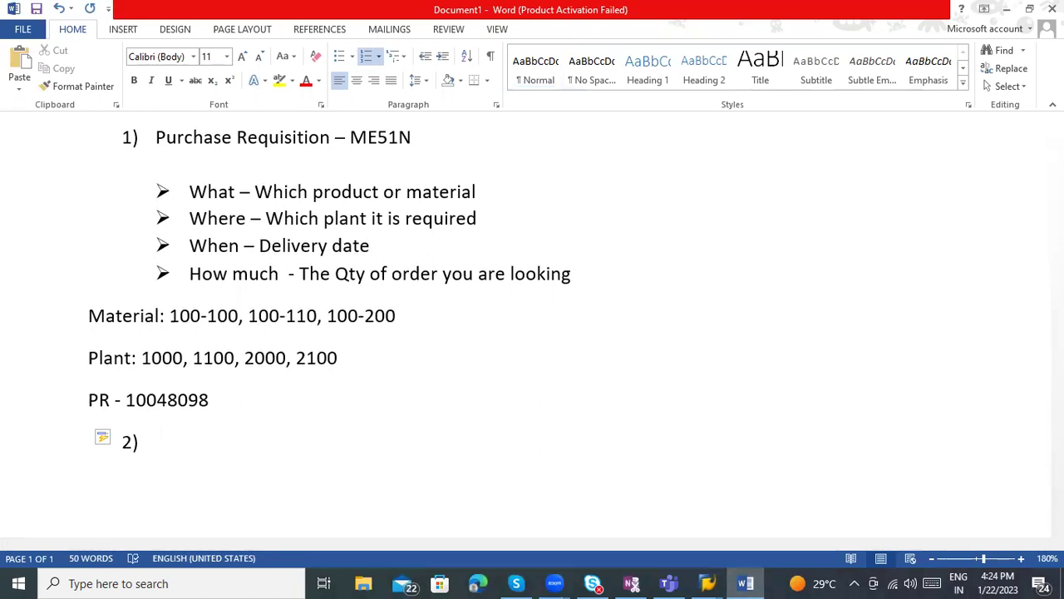
pyautogui.write('Identification of sup')
pyautogui.write('p')
pyautogui.press('BackSpace')
pyautogui.press('BackSpace')
pyautogui.press('BackSpace')
pyautogui.write('ource sof')
pyautogui.press('BackSpace')
pyautogui.press('BackSpace')
pyautogui.press('BackSpace')
pyautogui.write('of supply')
pyautogui.press('Return')
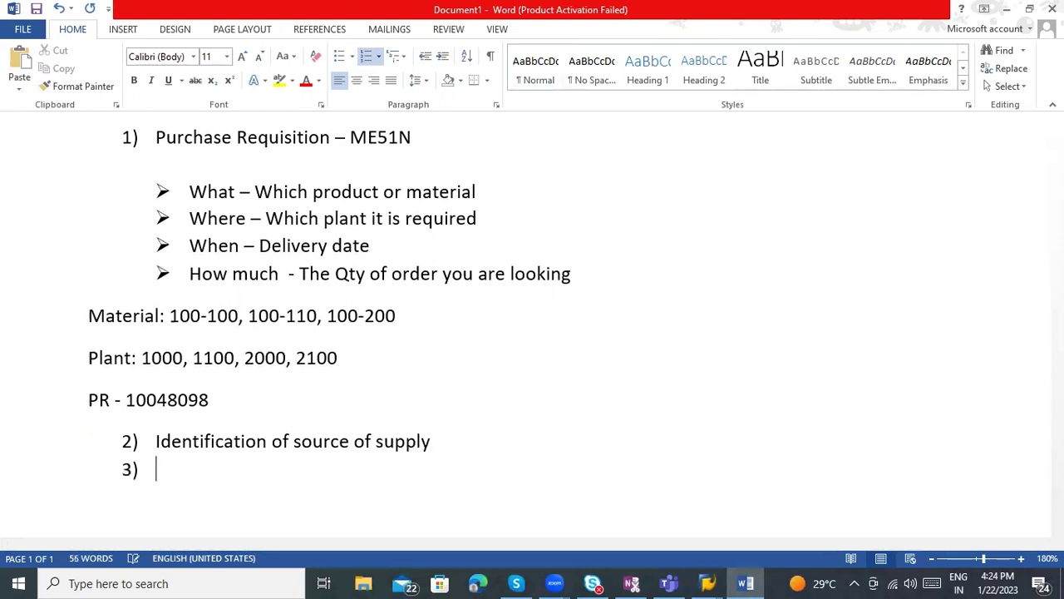
# Step: Add the numbered sub-item 1) "RFQ – ME41" under the "Identification of source of supply" heading in the notes
pyautogui.press('BackSpace')
pyautogui.write('1) RFQ -')
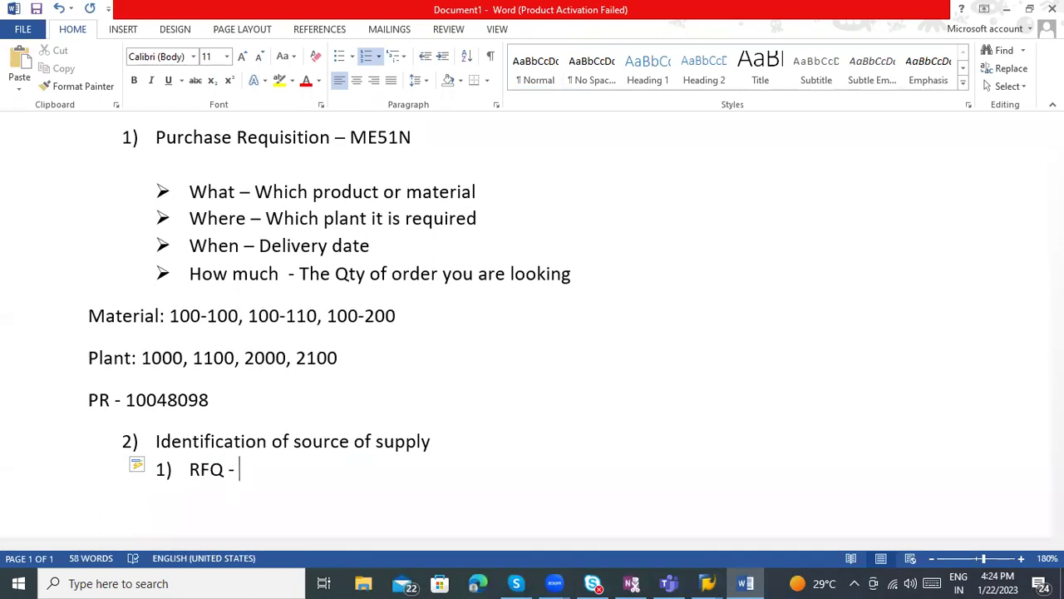
pyautogui.hotkey('ctrl', 's')
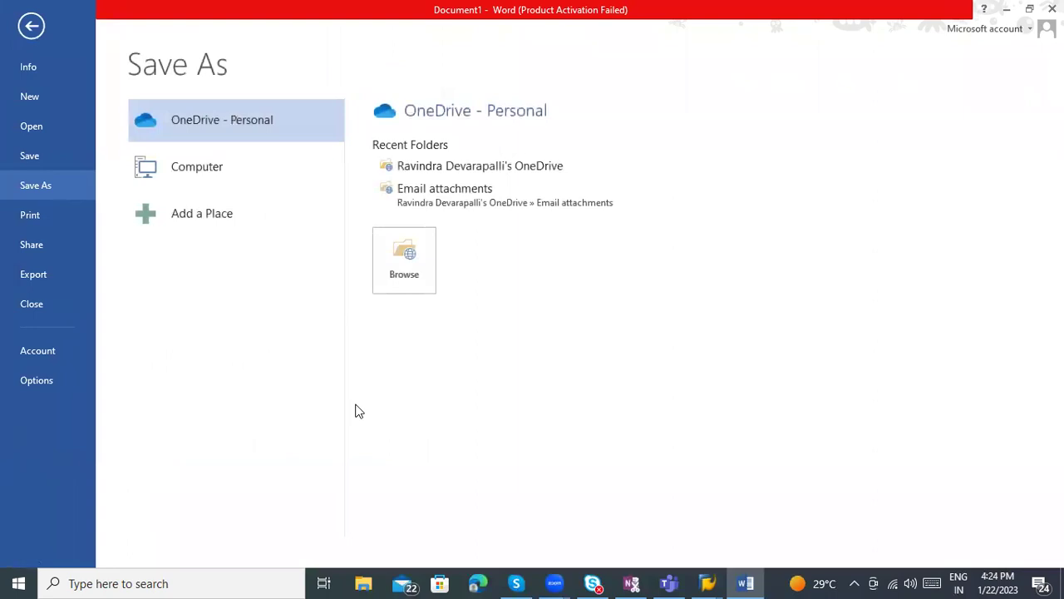
pyautogui.press('Escape')
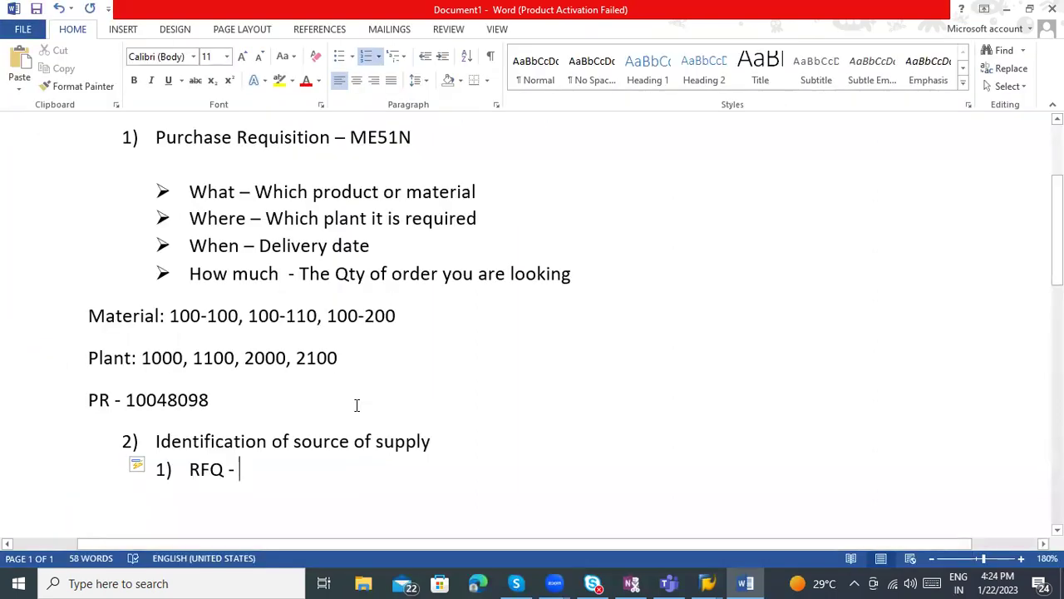
pyautogui.write('ME41')
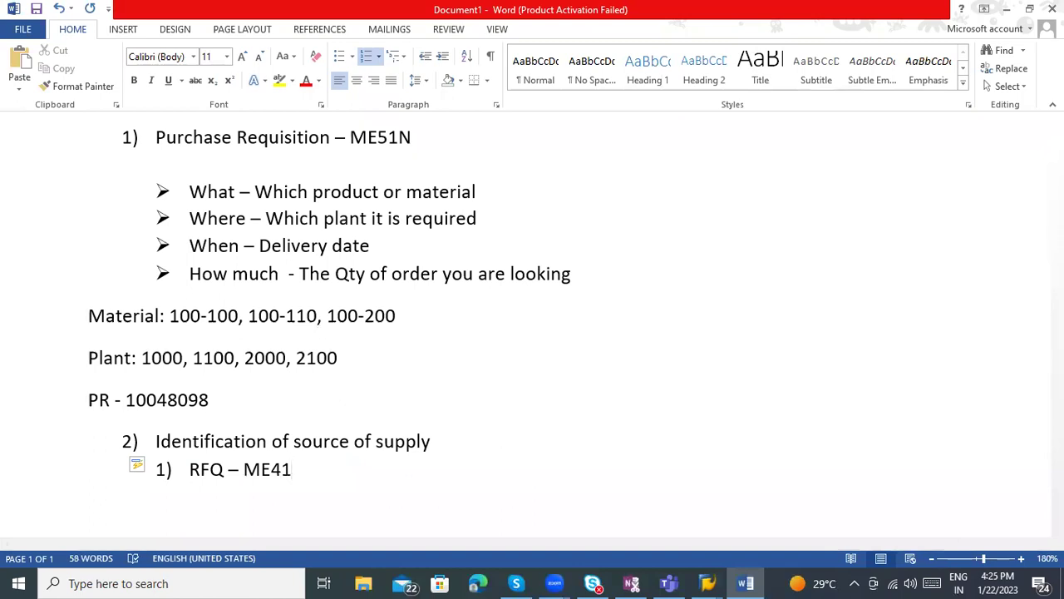
# Step: Switch to SAP and open the Create RFQ transaction ME41 in a new session
pyautogui.click(744, 582)
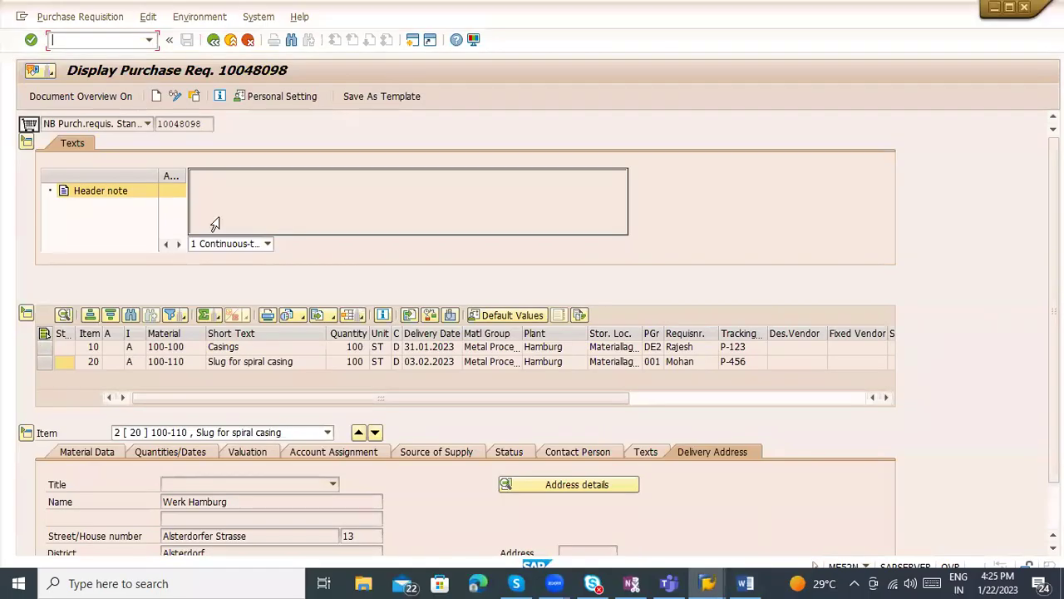
pyautogui.write('/omE41')
pyautogui.press('Return')
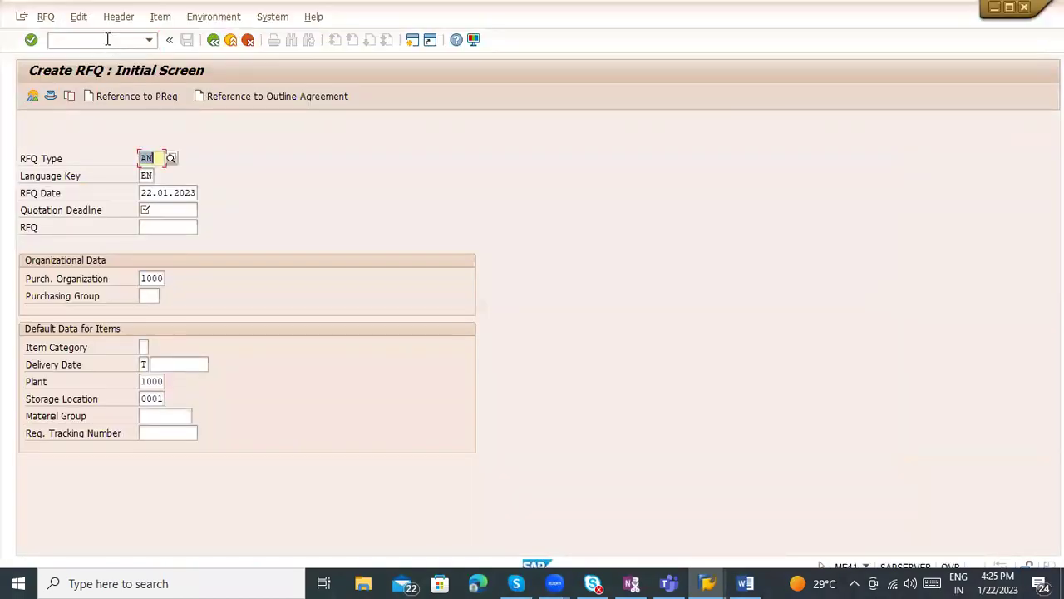
# Step: Examine the available RFQ types, the language key and the RFQ date for the new RFQ
pyautogui.click(172, 162)
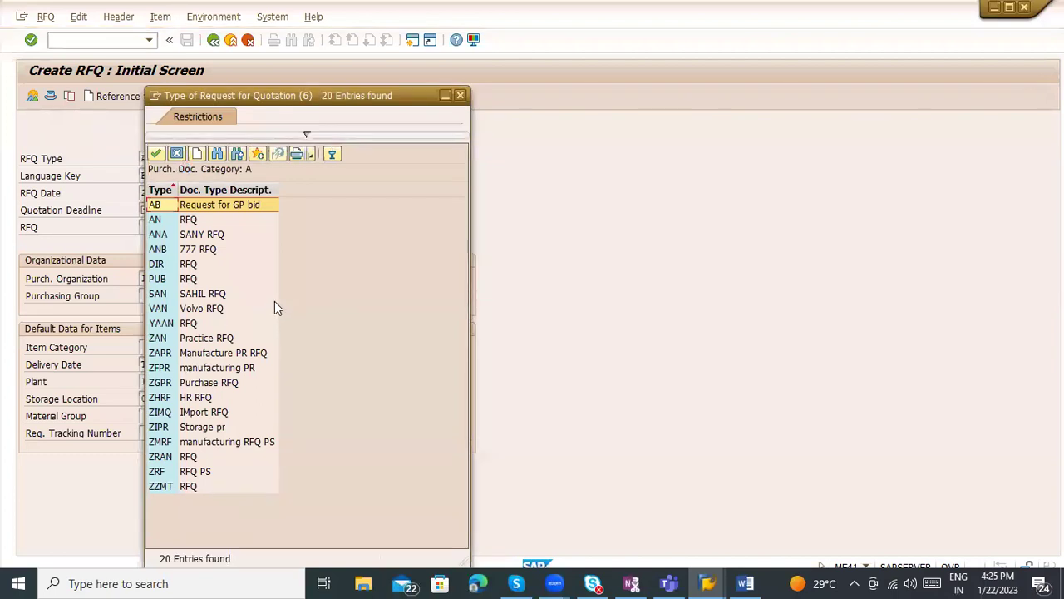
pyautogui.press('Escape')
pyautogui.click(147, 176)
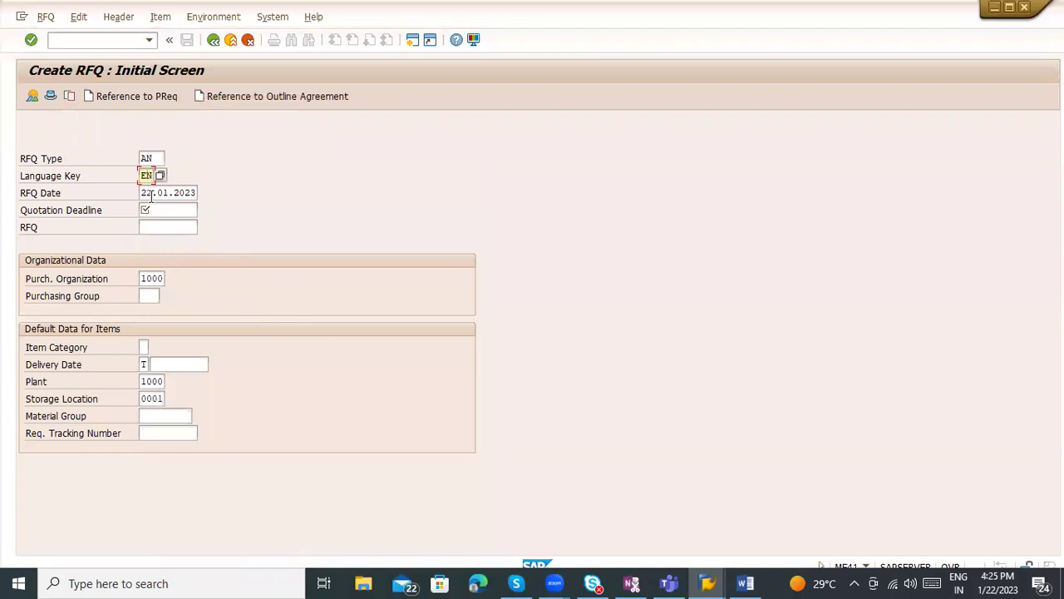
pyautogui.click(151, 193)
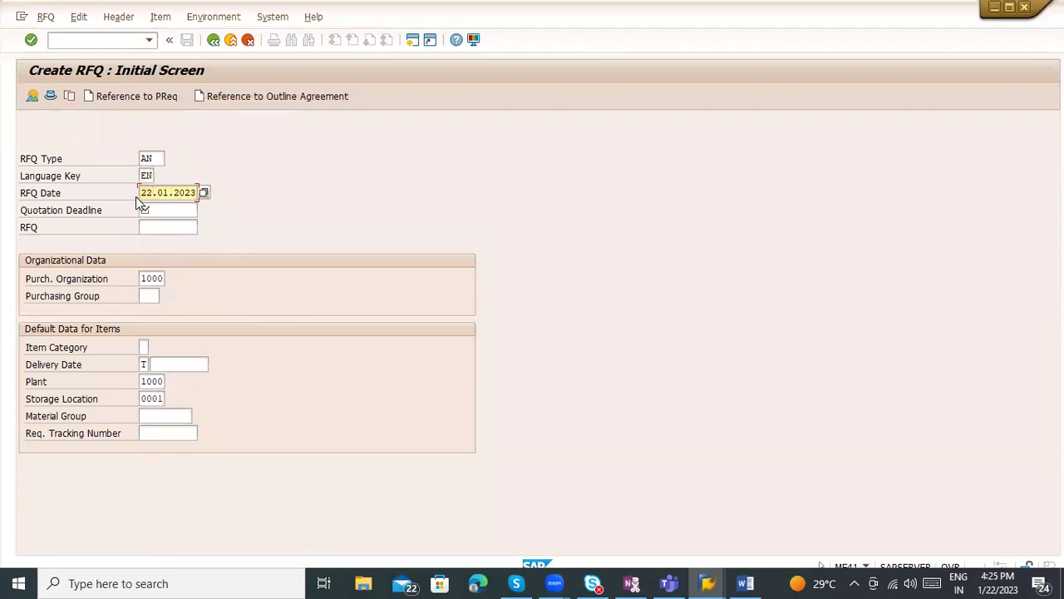
pyautogui.moveTo(142, 193); pyautogui.dragTo(206, 192)
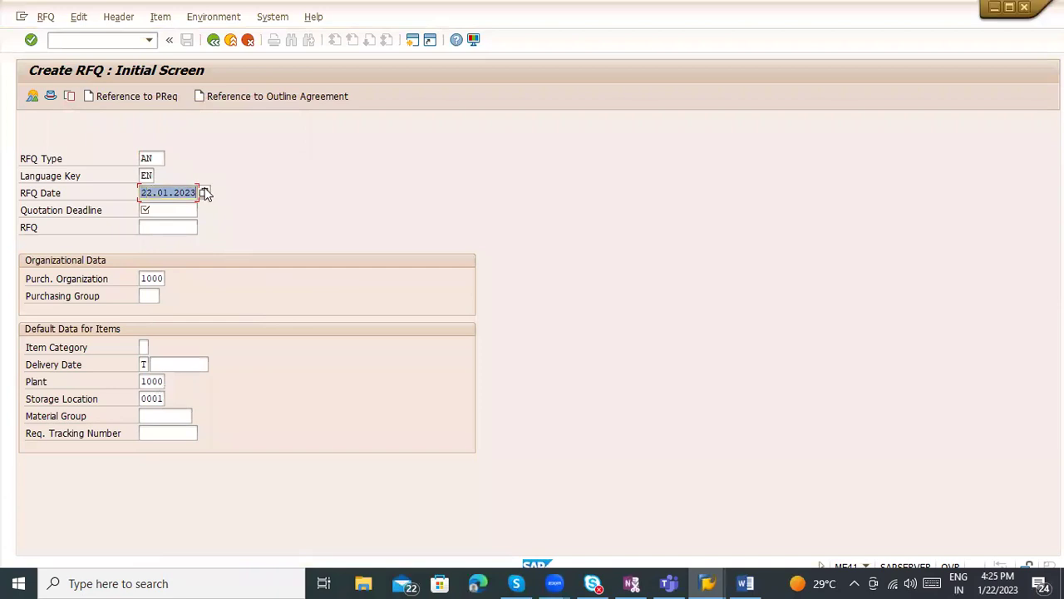
# Step: Set the RFQ's quotation deadline to 23.01.2023
pyautogui.click(180, 209)
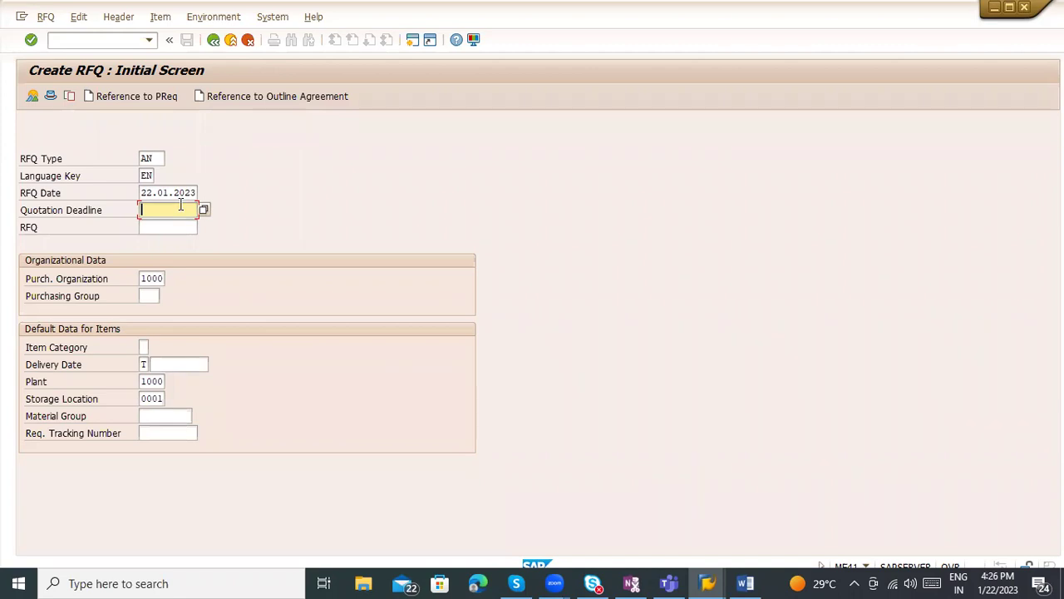
pyautogui.click(204, 209)
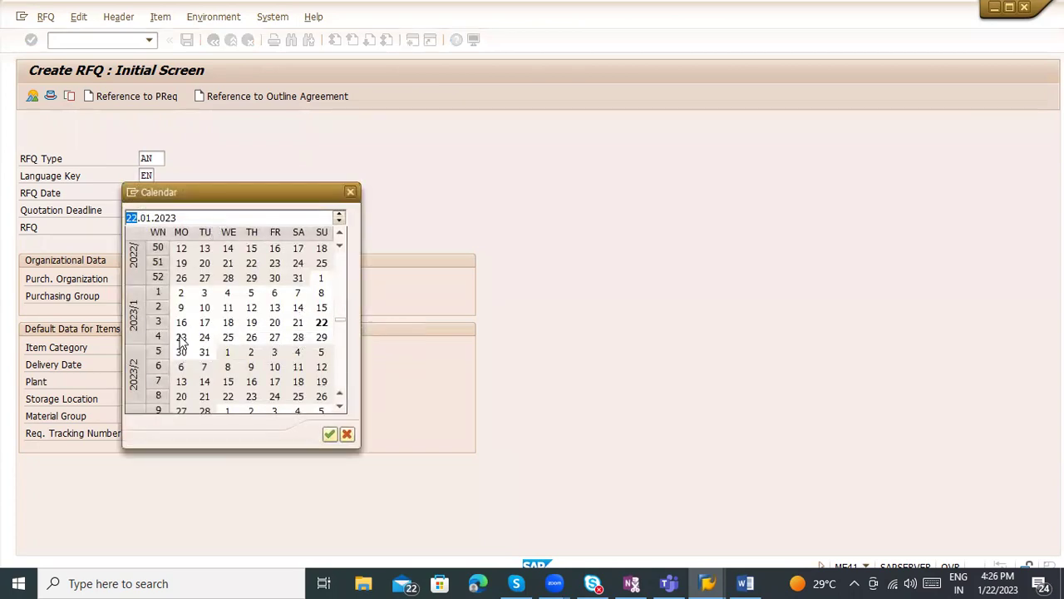
pyautogui.doubleClick(181, 338)
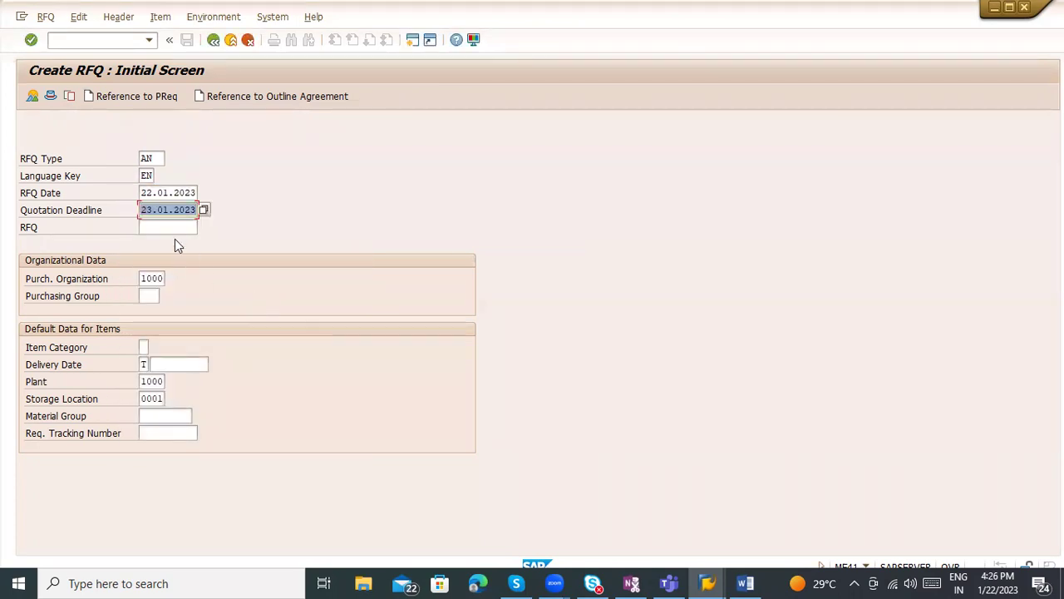
pyautogui.click(169, 214)
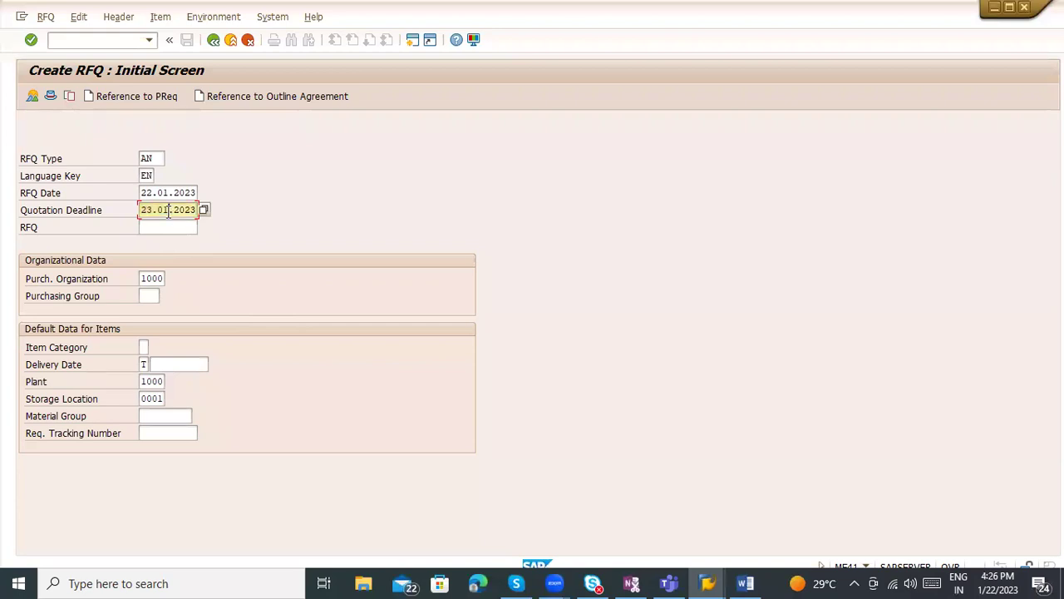
# Step: Check the purchasing groups assigned to the purchase requisition's items, widening the PGr column, and return to the RFQ
pyautogui.click(154, 297)
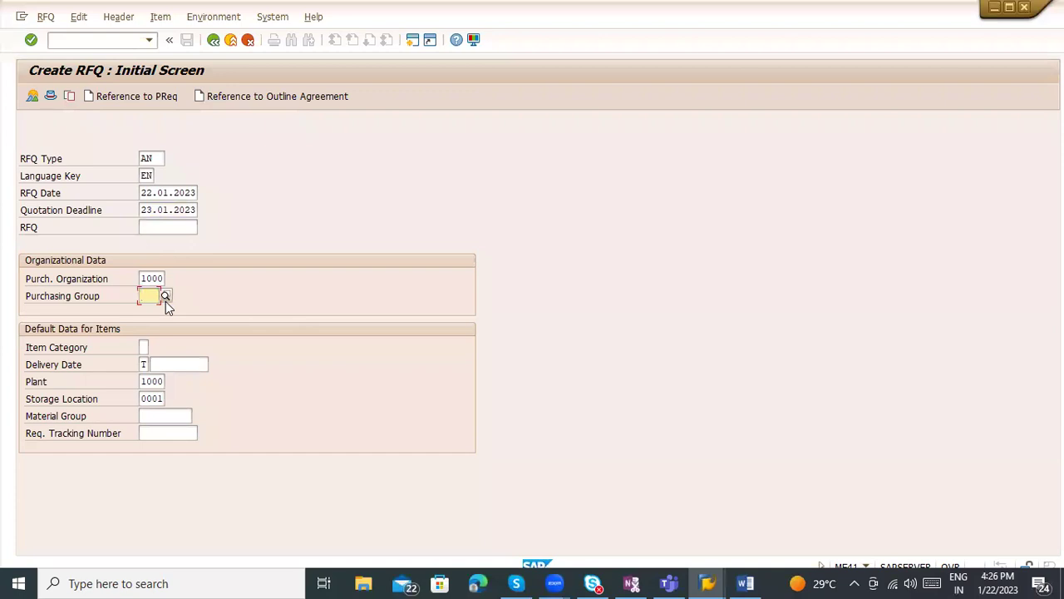
pyautogui.hotkey('alt', 'Tab')
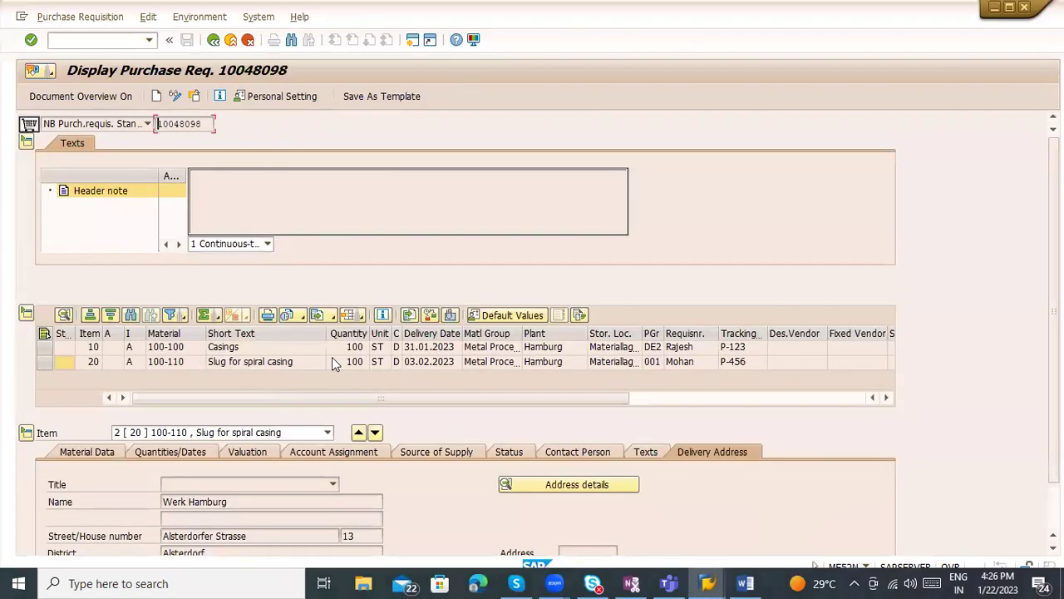
pyautogui.click(655, 346)
pyautogui.click(654, 333)
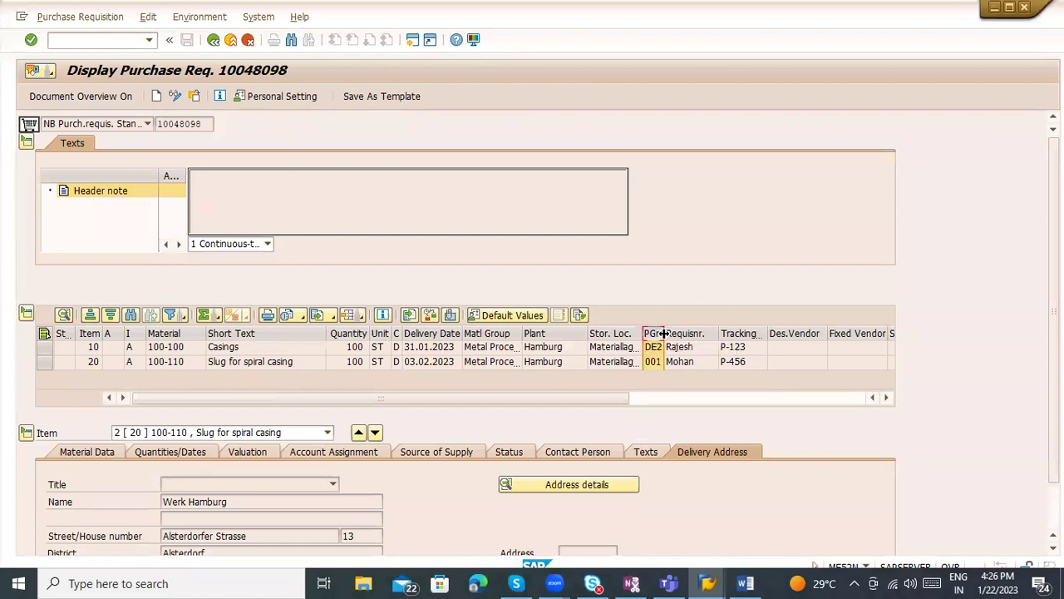
pyautogui.moveTo(664, 333); pyautogui.dragTo(681, 334)
pyautogui.click(664, 348)
pyautogui.hotkey('alt', 'Tab')
# Step: Set the RFQ's purchasing group to 006 from the list of available groups
pyautogui.click(145, 303)
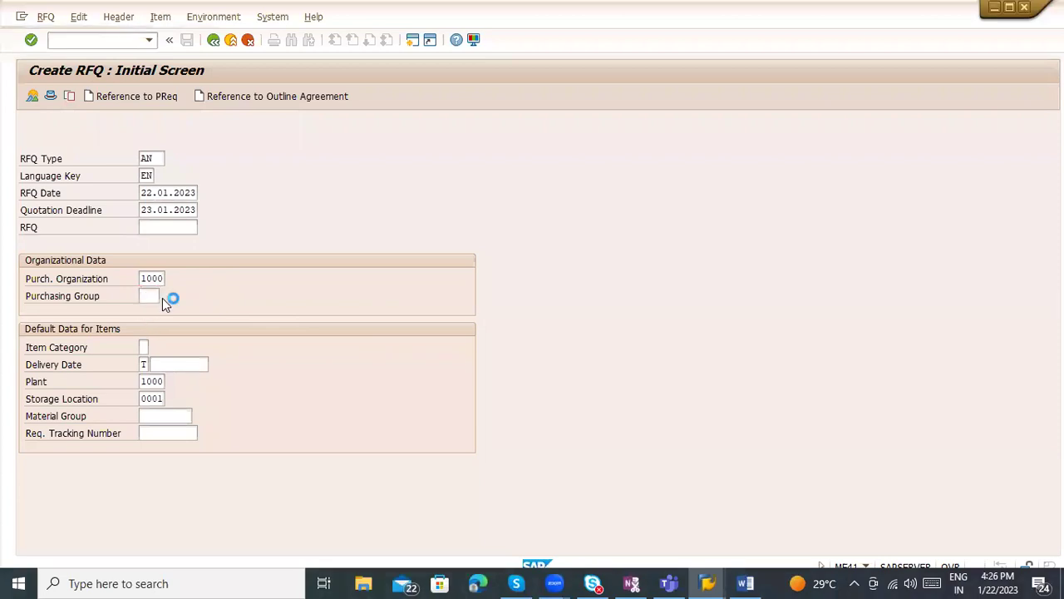
pyautogui.click(164, 297)
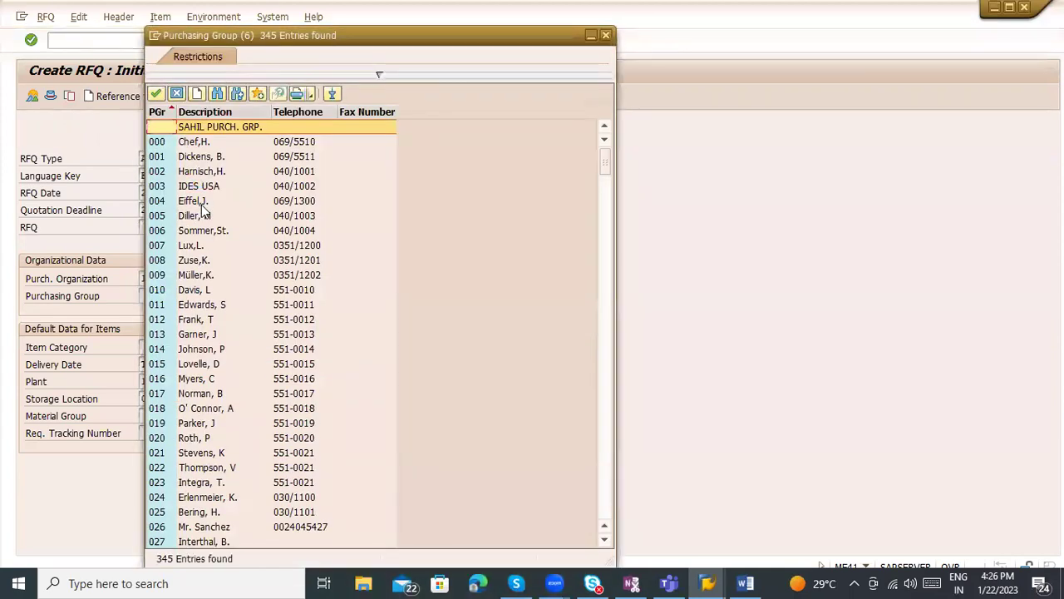
pyautogui.click(203, 206)
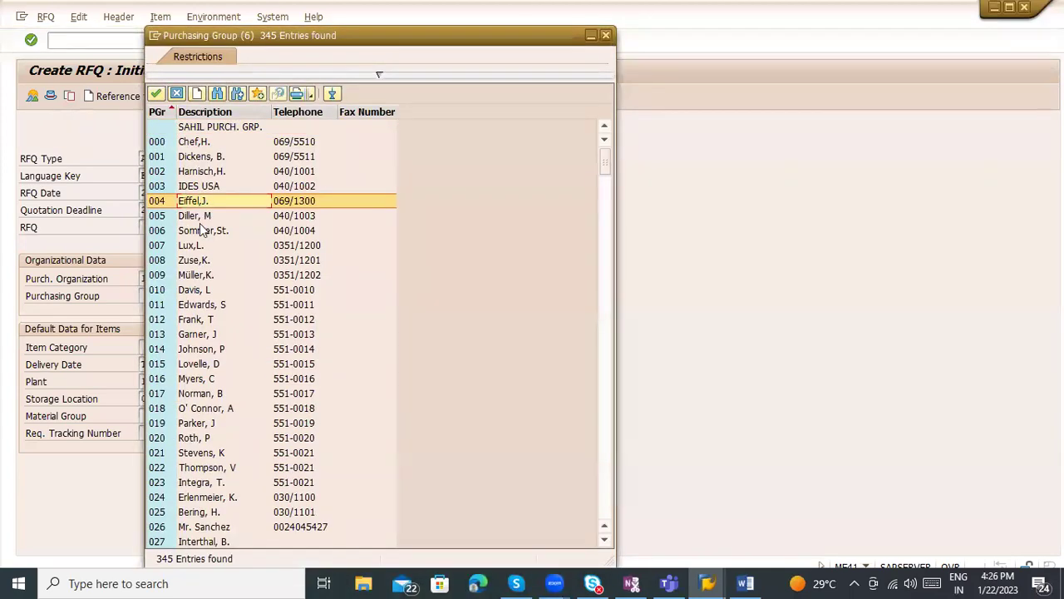
pyautogui.click(202, 231)
pyautogui.doubleClick(200, 234)
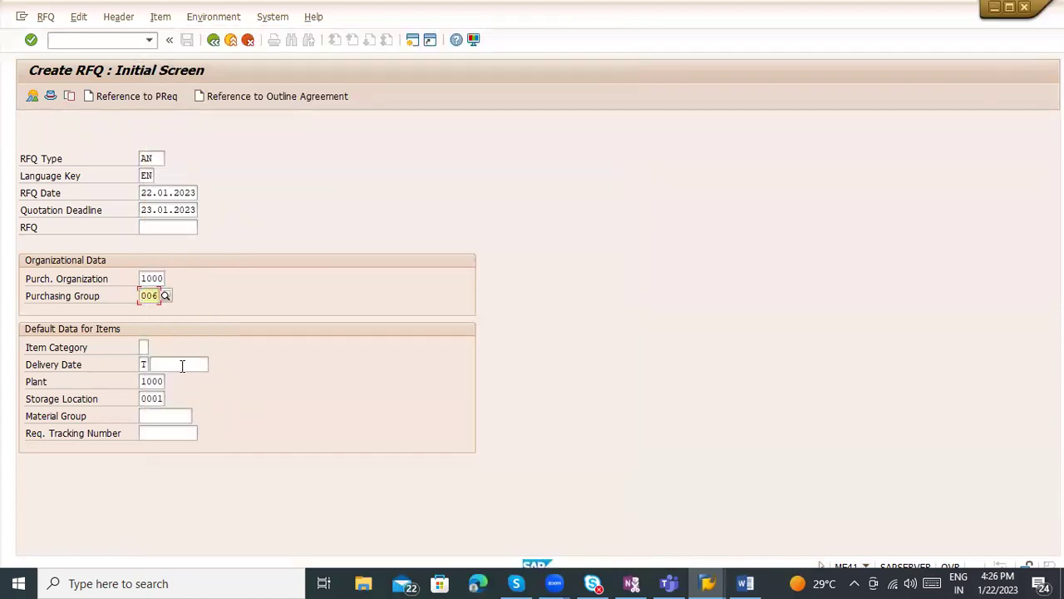
# Step: Set the default item delivery date to 31.01.2023 in the RFQ and review the purchasing group entry
pyautogui.click(190, 365)
pyautogui.click(214, 363)
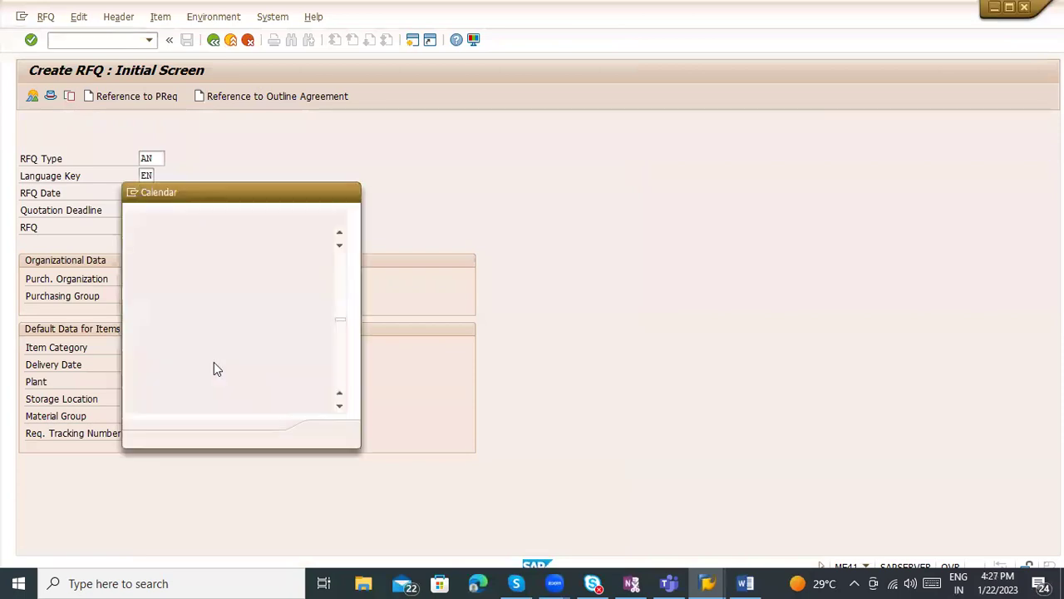
pyautogui.doubleClick(204, 353)
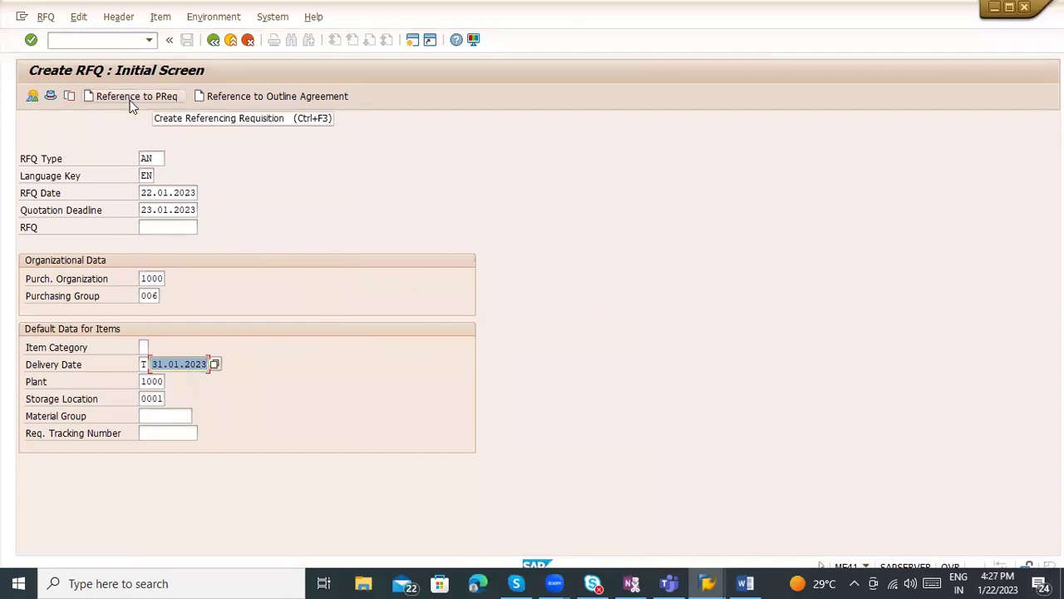
pyautogui.click(141, 295)
pyautogui.moveTo(141, 295); pyautogui.dragTo(160, 296)
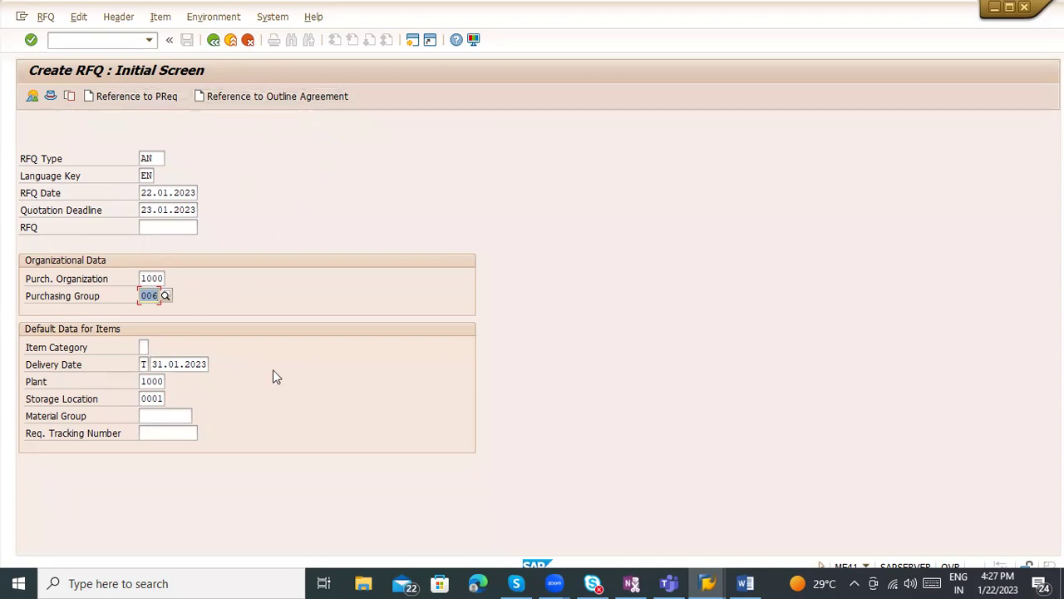
# Step: Start referencing the RFQ to a purchase requisition and compare the prefilled requisition number with the displayed requisition
pyautogui.click(146, 98)
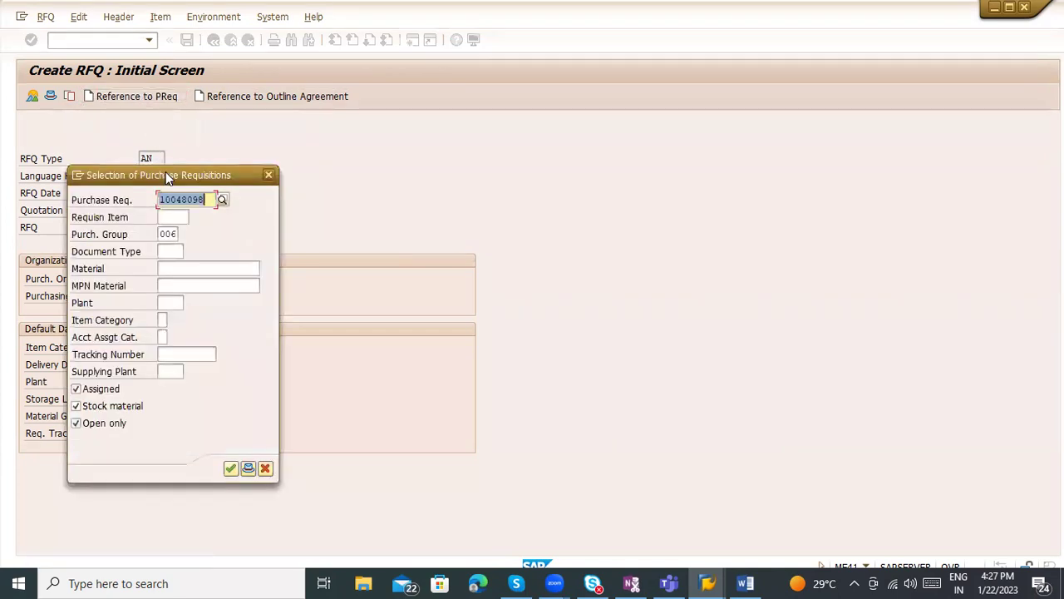
pyautogui.click(201, 197)
pyautogui.hotkey('alt', 'Tab')
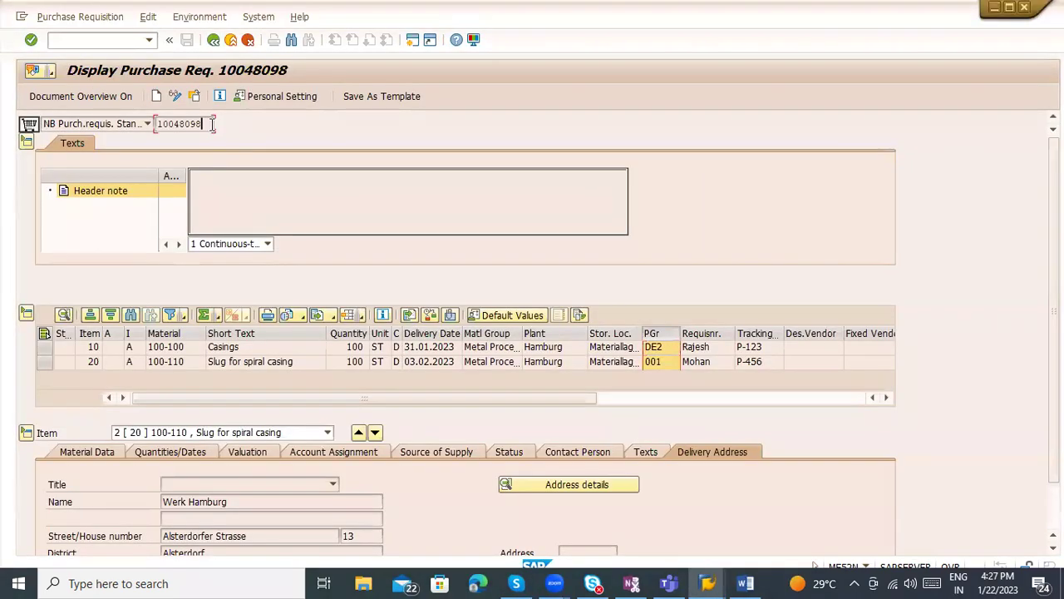
pyautogui.hotkey('alt', 'Tab')
# Step: Clear the purchasing group from the requisition selection criteria and try to confirm the selection
pyautogui.click(173, 234)
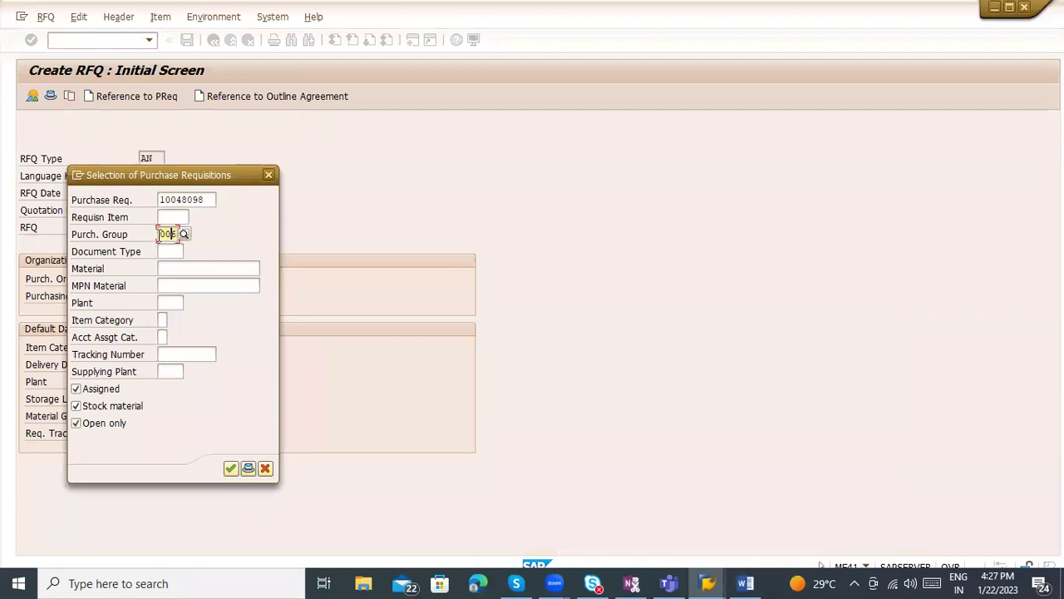
pyautogui.moveTo(157, 234); pyautogui.dragTo(209, 237)
pyautogui.press('BackSpace')
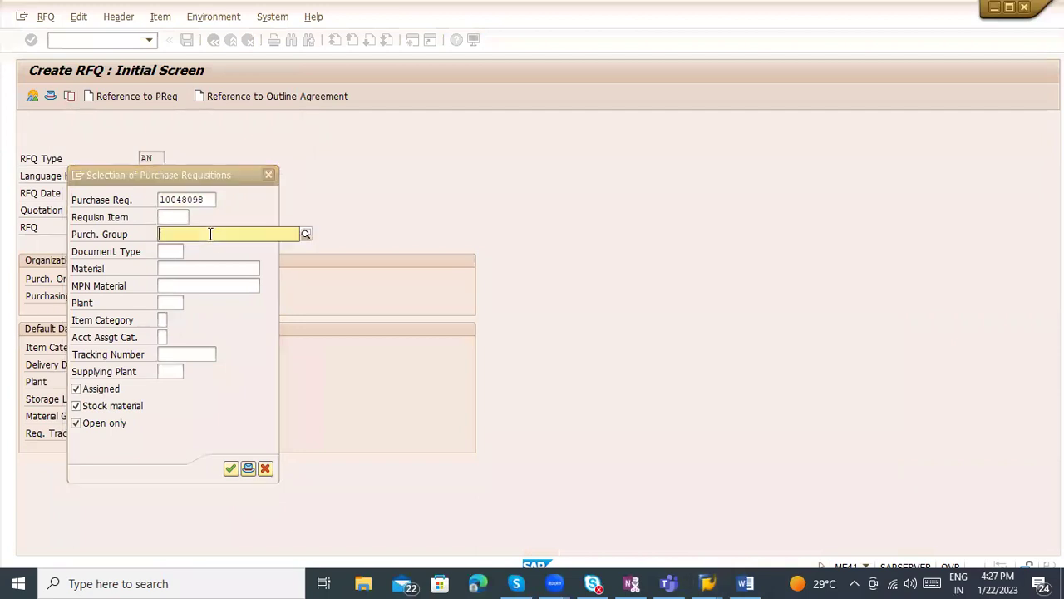
pyautogui.click(136, 269)
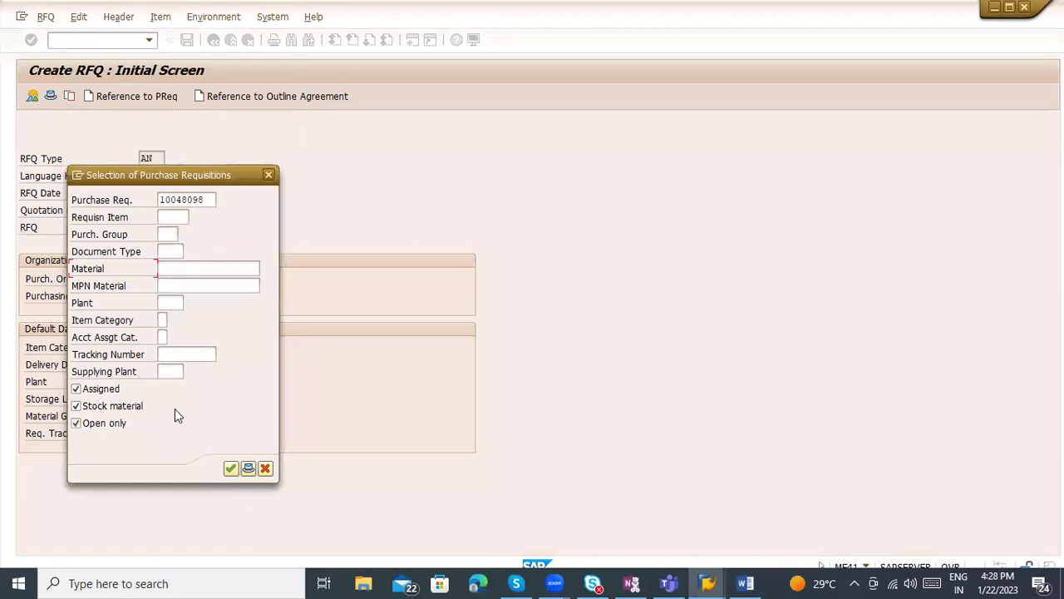
pyautogui.click(227, 471)
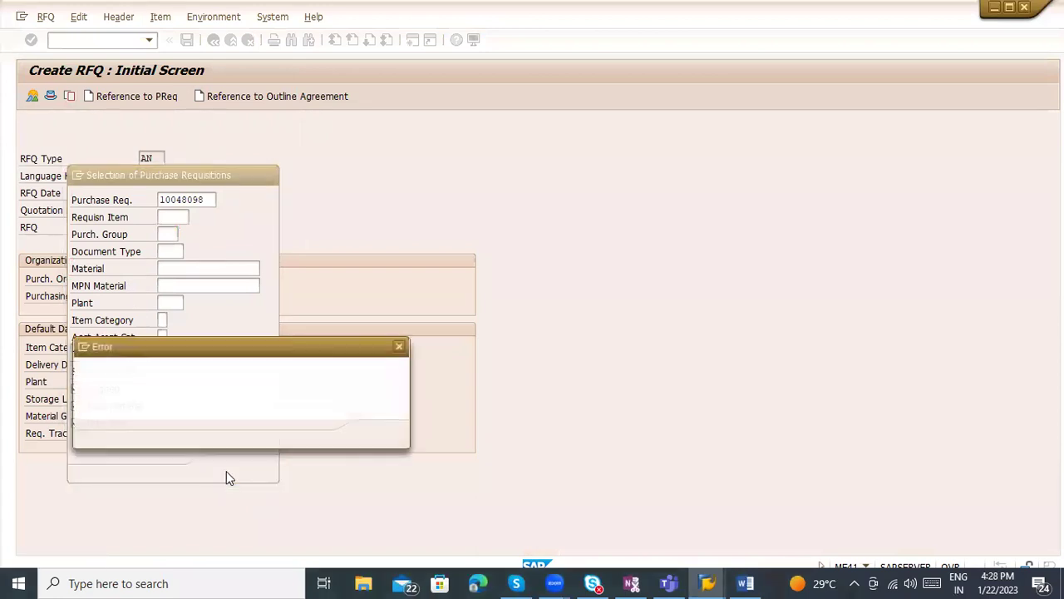
pyautogui.click(379, 434)
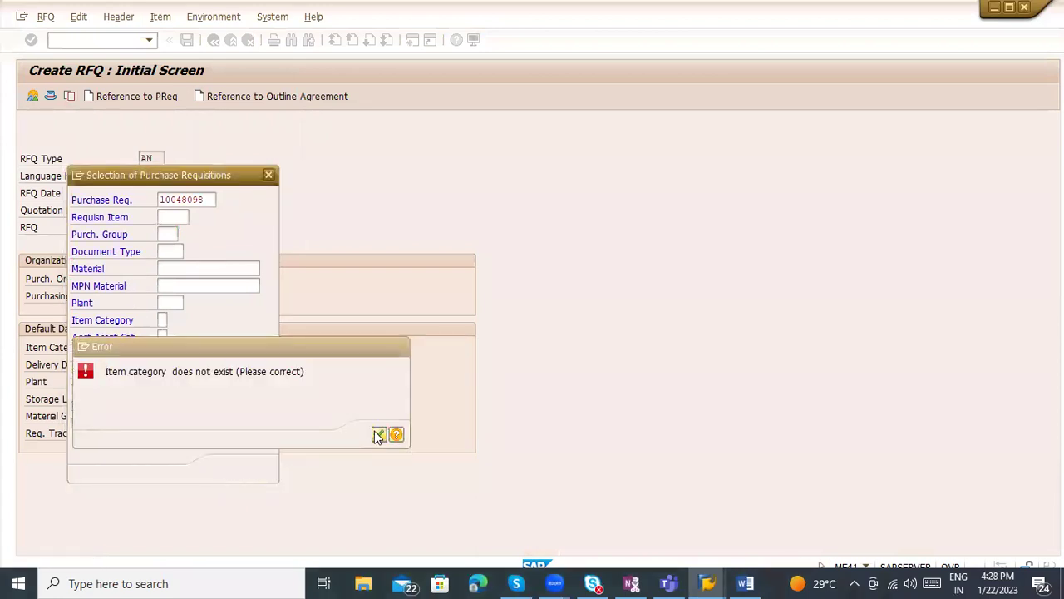
# Step: Set the requisition item to 10 in the selection criteria and try to confirm the selection
pyautogui.click(177, 217)
pyautogui.write('10')
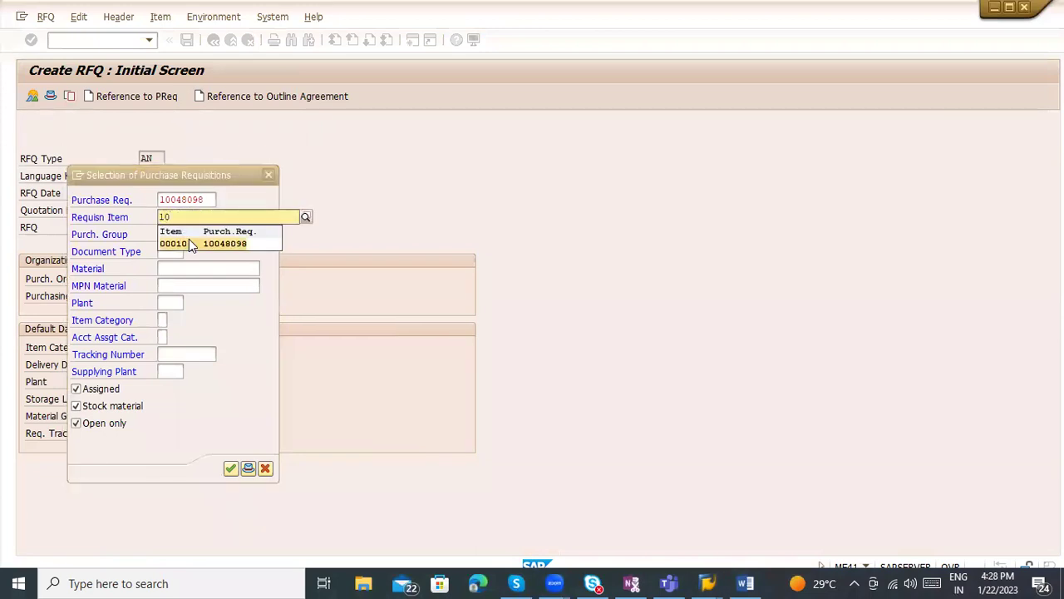
pyautogui.click(190, 241)
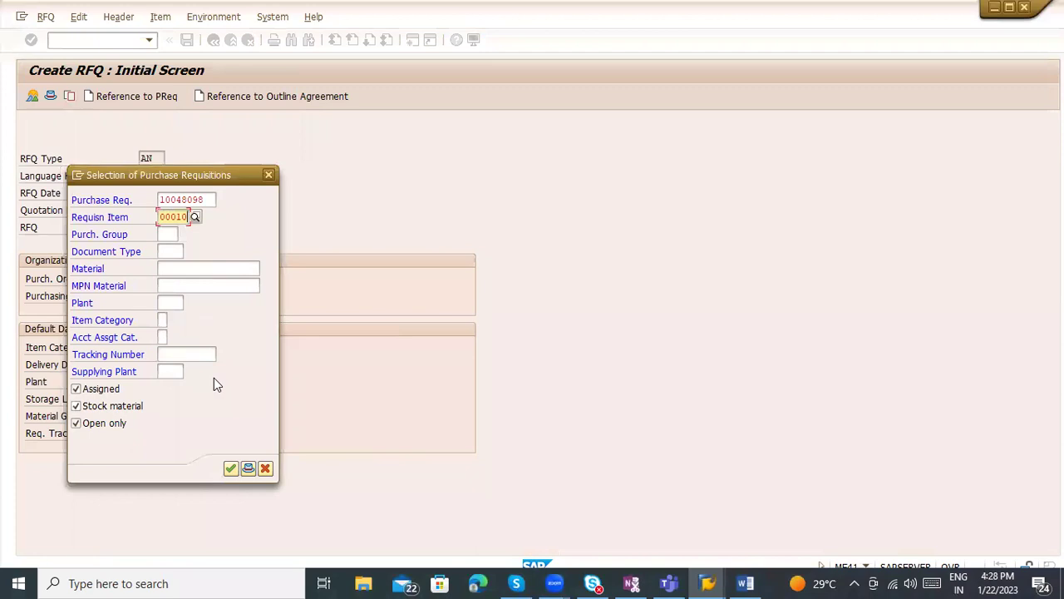
pyautogui.click(230, 468)
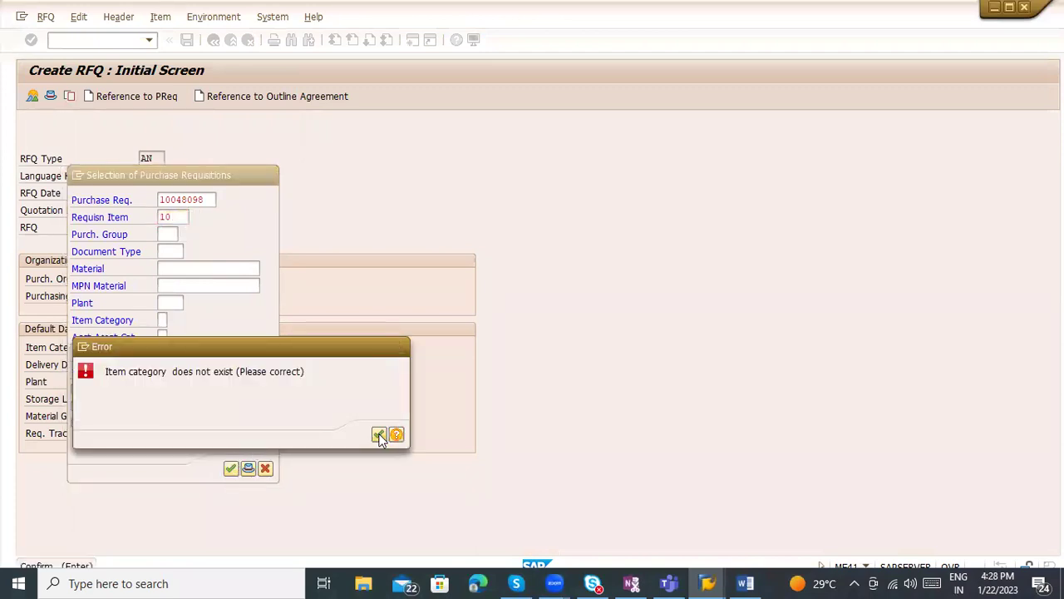
pyautogui.click(378, 434)
# Step: Set the item category to A in the requisition selection criteria and confirm the selection
pyautogui.click(162, 322)
pyautogui.write('A')
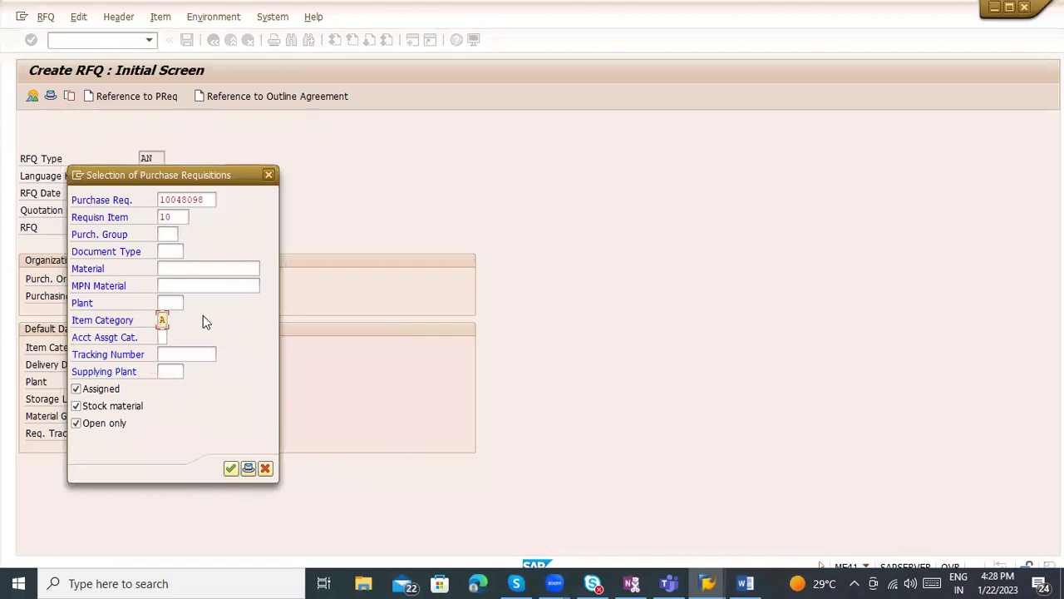
pyautogui.click(231, 469)
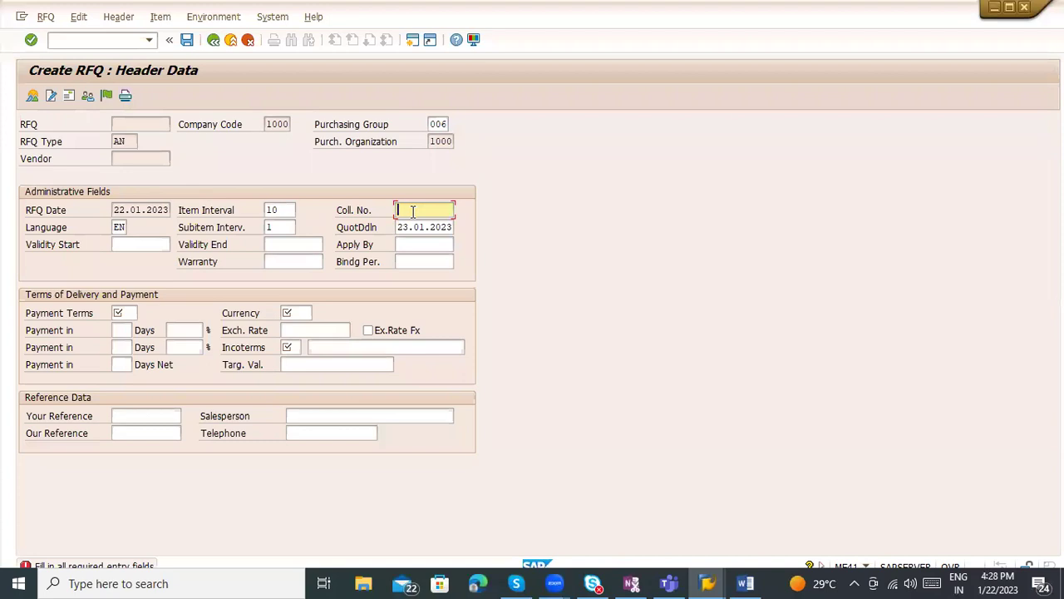
# Step: Enter P-123 as the RFQ header's collective number and choose payment terms 0002
pyautogui.write('P-123')
pyautogui.click(131, 312)
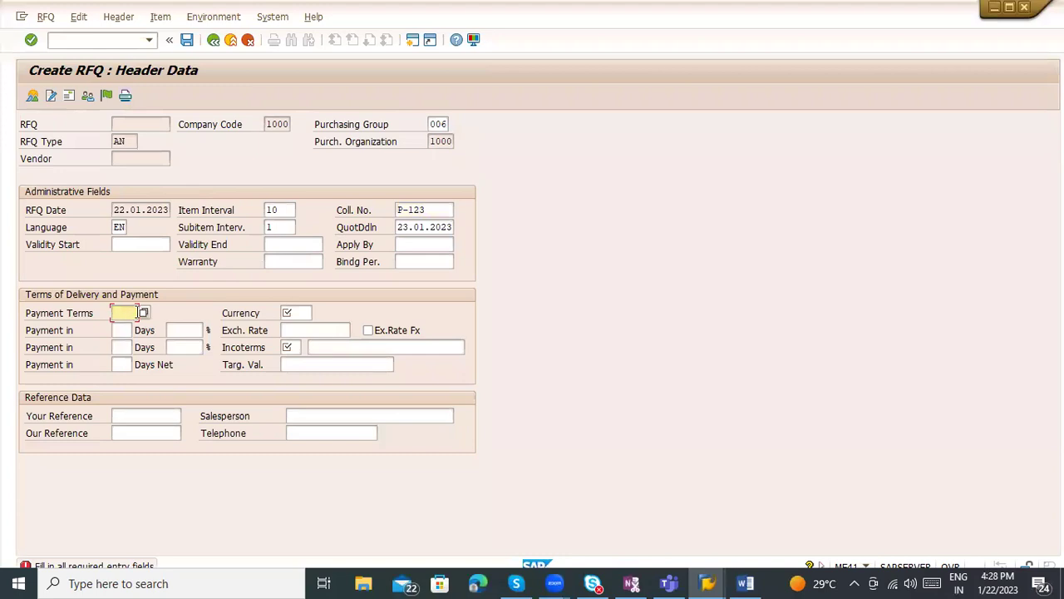
pyautogui.click(142, 313)
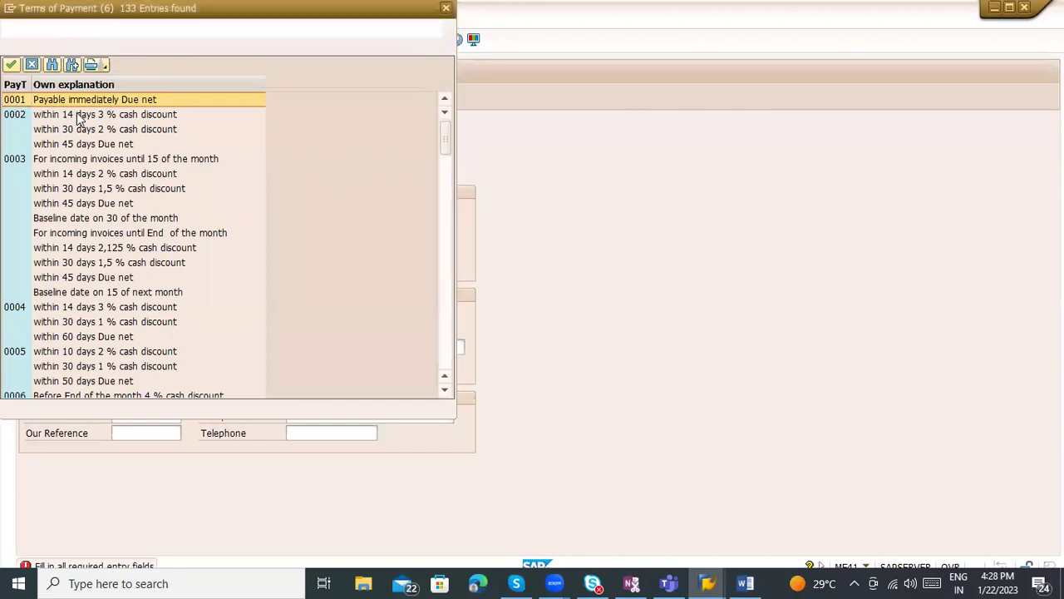
pyautogui.click(127, 118)
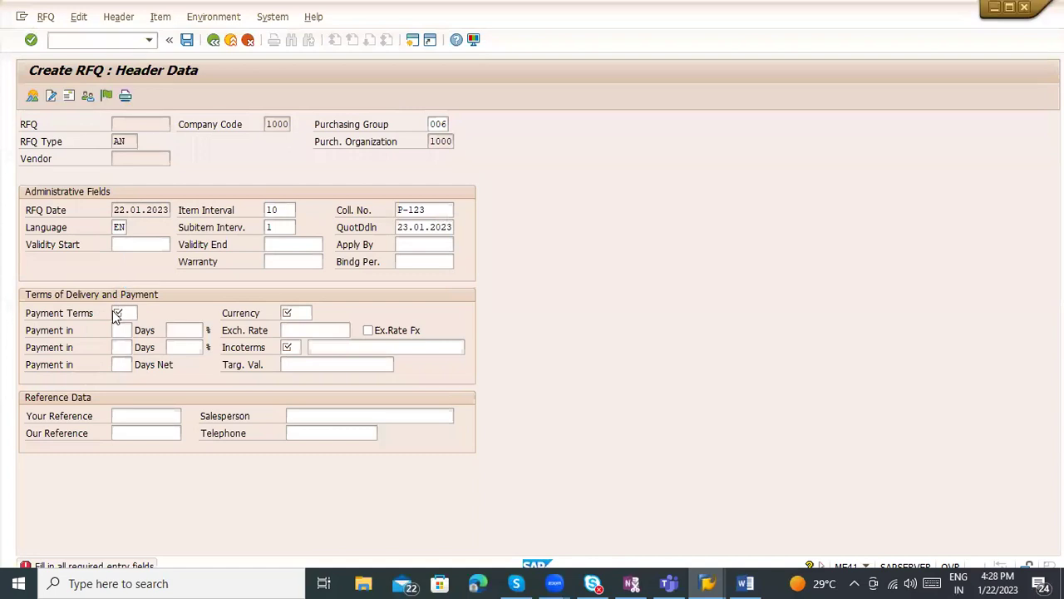
# Step: Set the RFQ header currency to EUR
pyautogui.click(305, 313)
pyautogui.write('I')
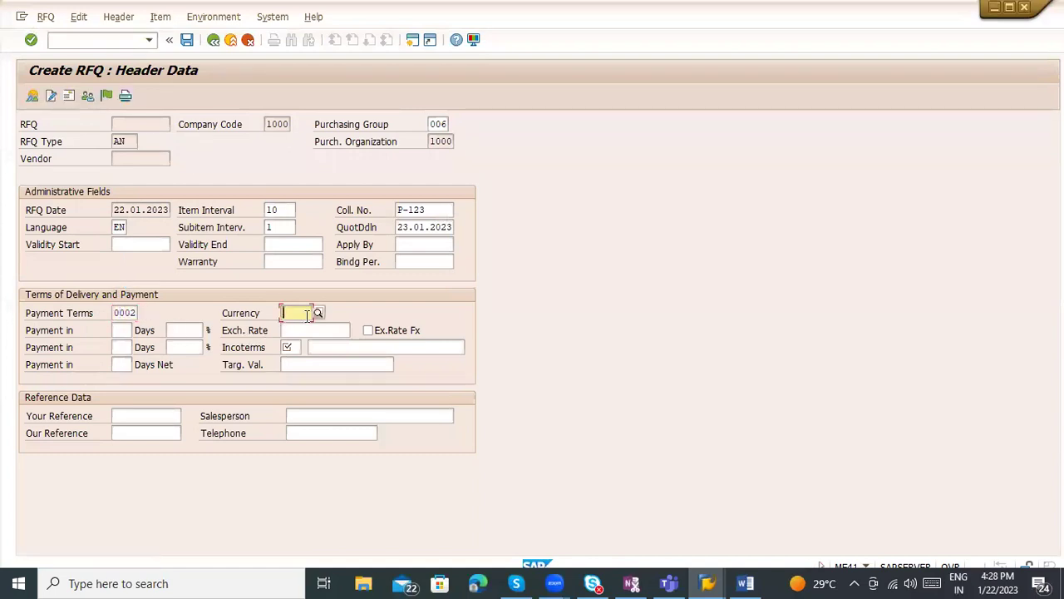
pyautogui.press('BackSpace')
pyautogui.write('EUR')
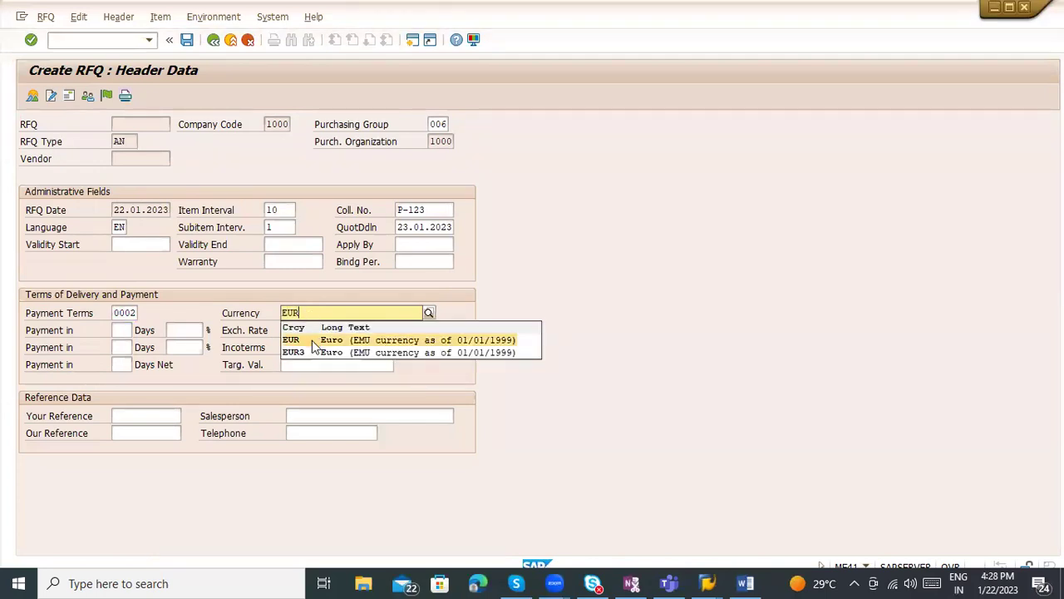
pyautogui.click(311, 342)
# Step: Set the Incoterms code and its location text to EXW and confirm the RFQ header data
pyautogui.click(289, 349)
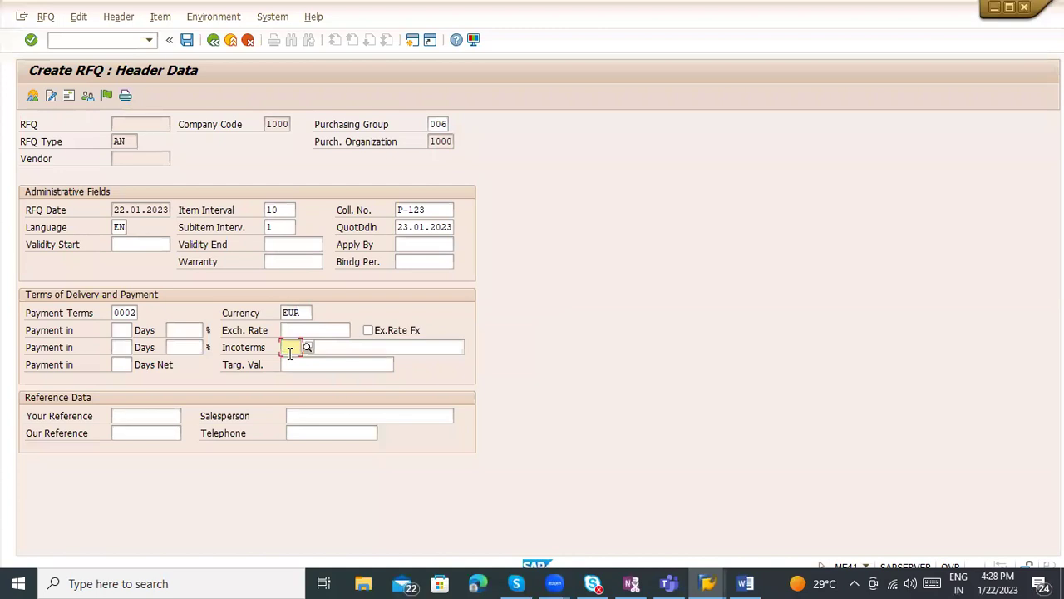
pyautogui.write('EXW')
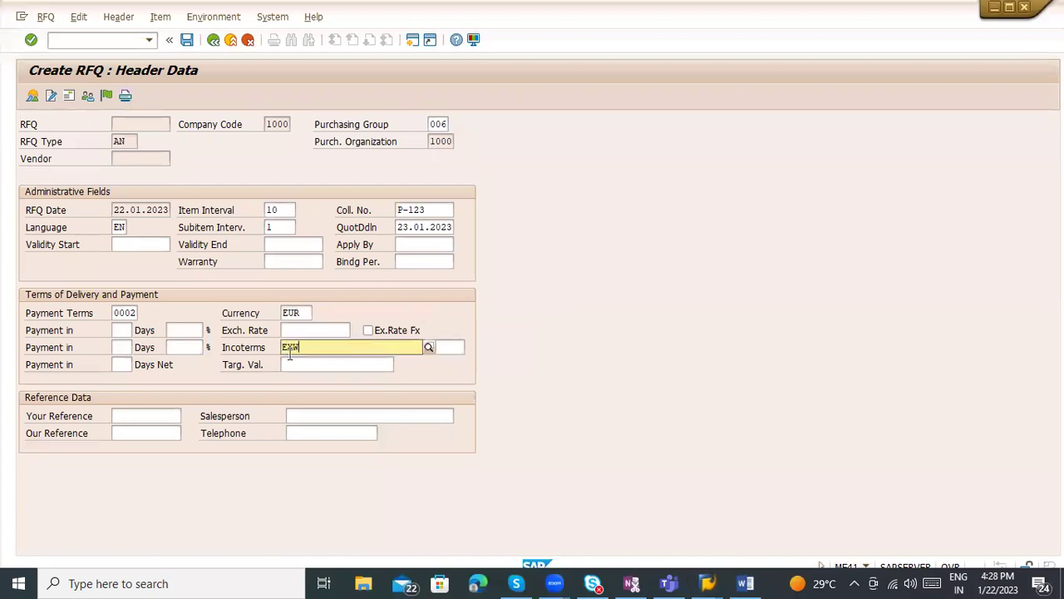
pyautogui.press('Return')
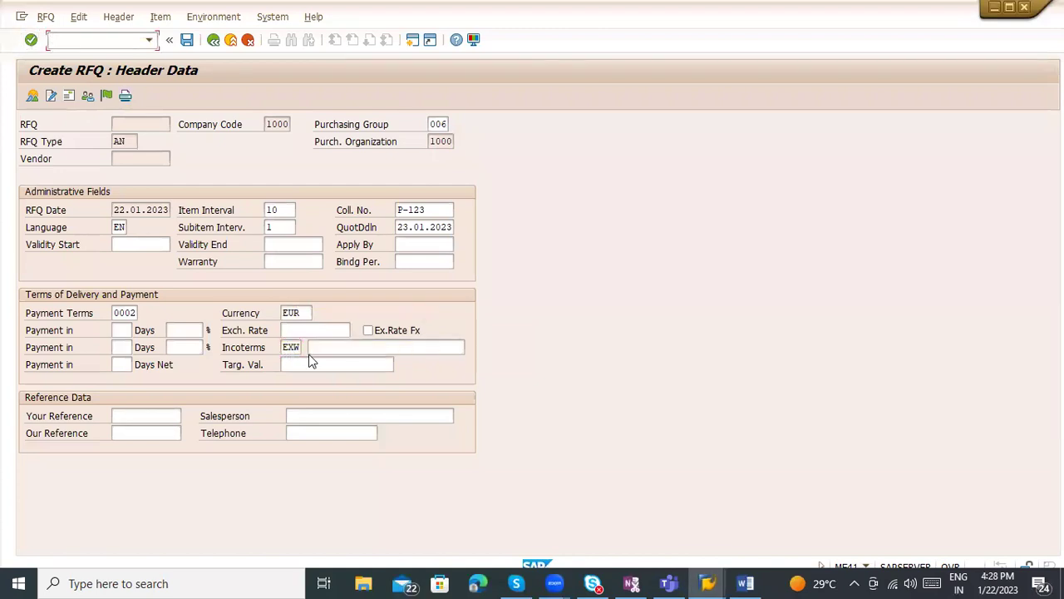
pyautogui.click(309, 348)
pyautogui.write('EXW')
pyautogui.press('Return')
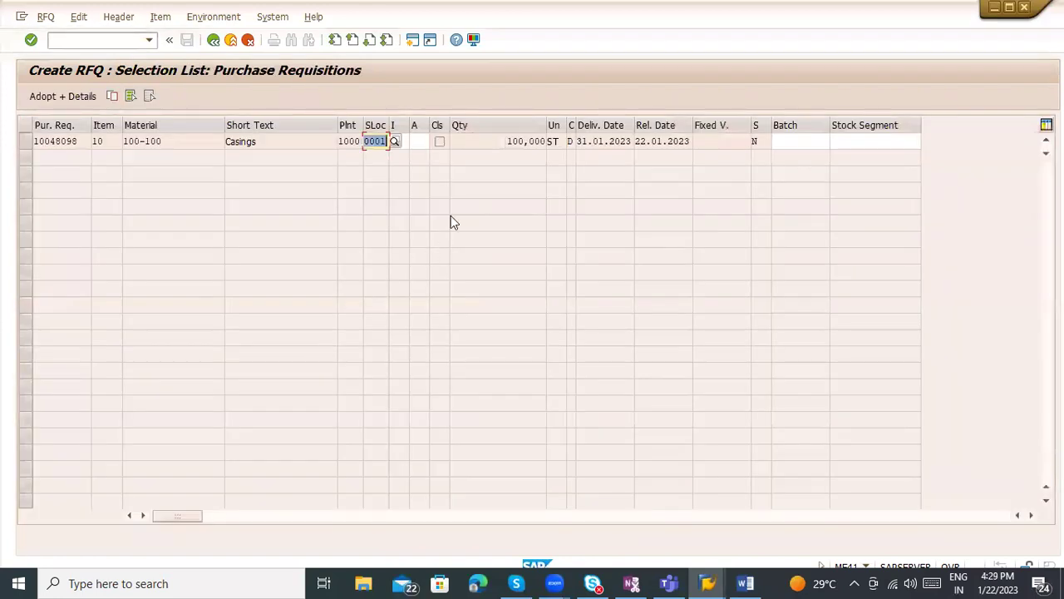
# Step: Adopt requisition item 10 for the casings into the RFQ and show its details
pyautogui.click(25, 141)
pyautogui.click(259, 141)
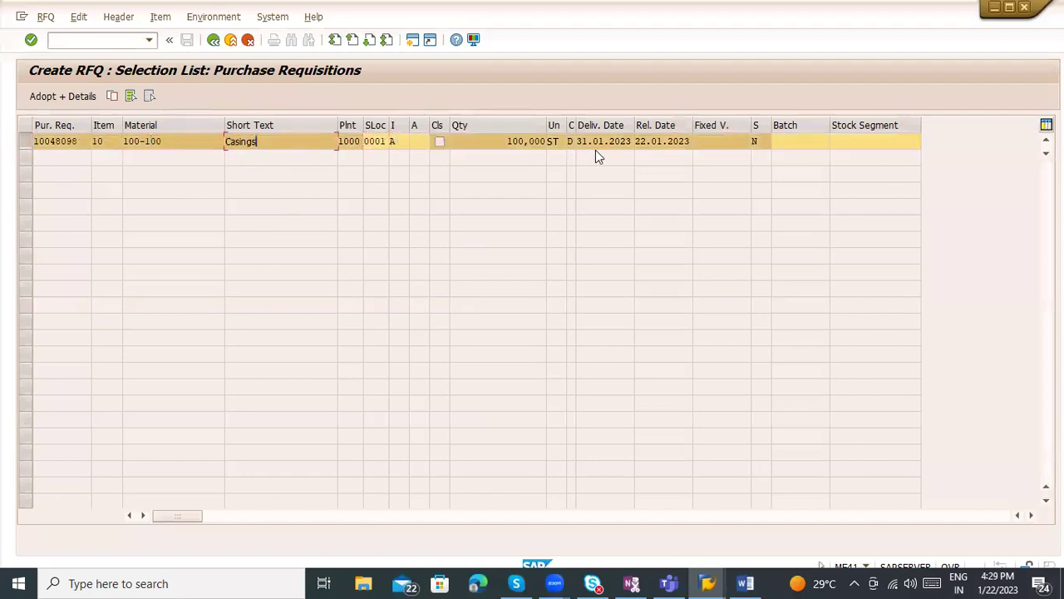
pyautogui.click(63, 96)
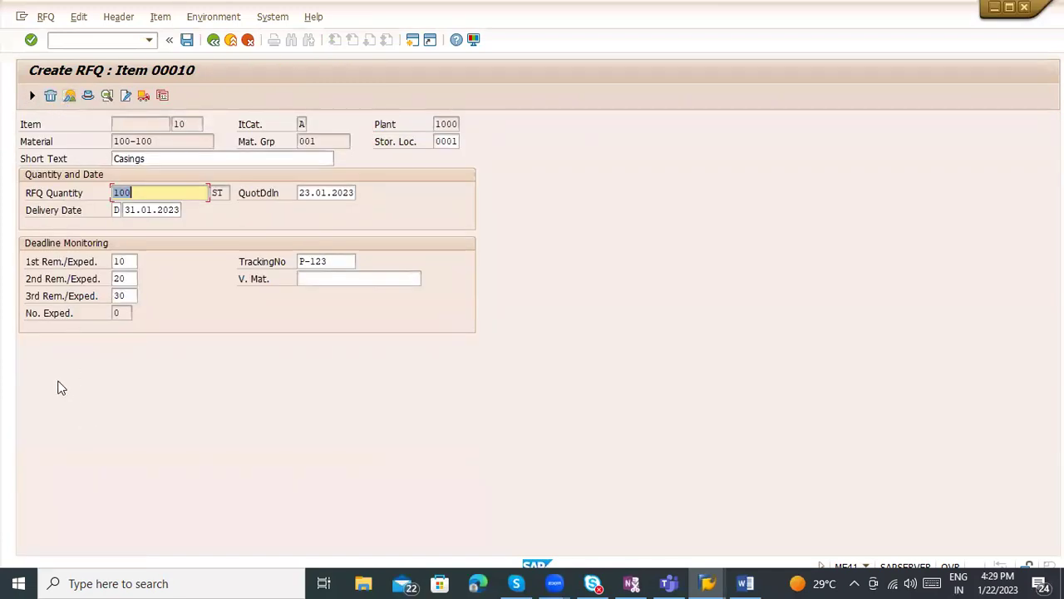
# Step: Review the item's tracking number, quotation deadline and RFQ quantity, and go to the item overview
pyautogui.click(314, 262)
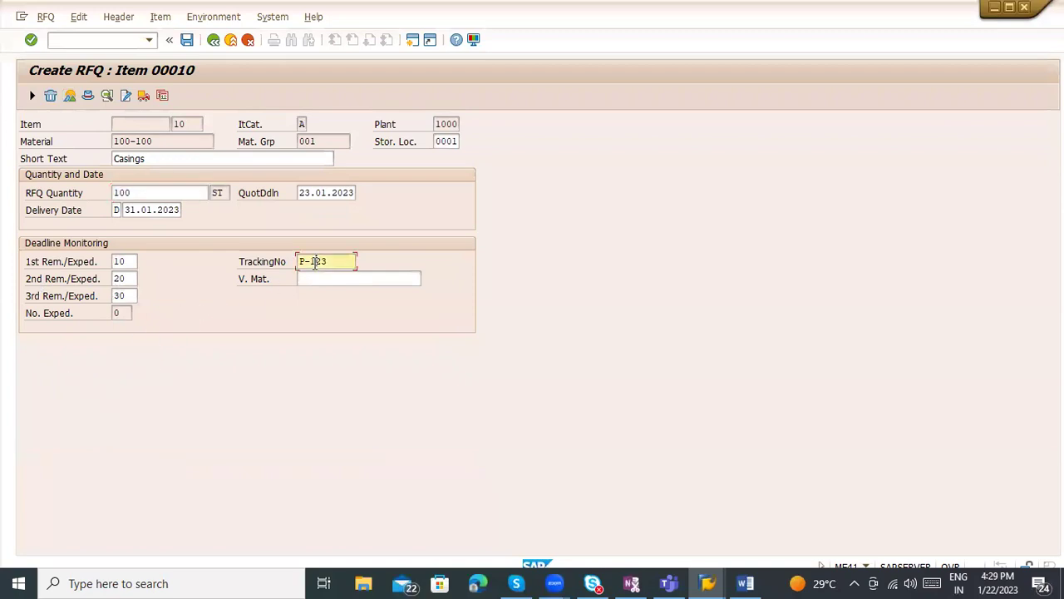
pyautogui.click(327, 193)
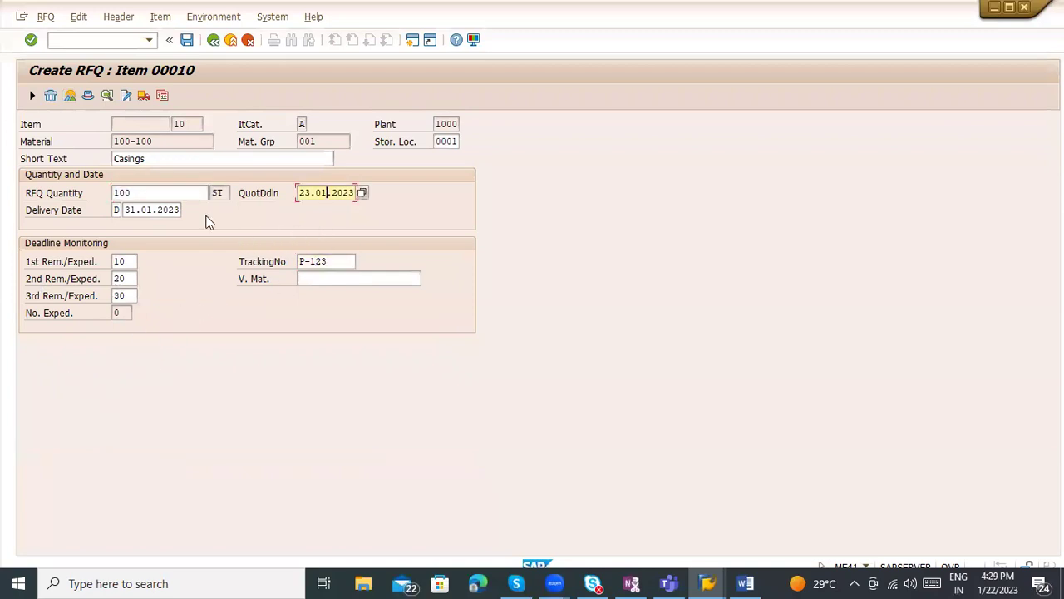
pyautogui.click(163, 194)
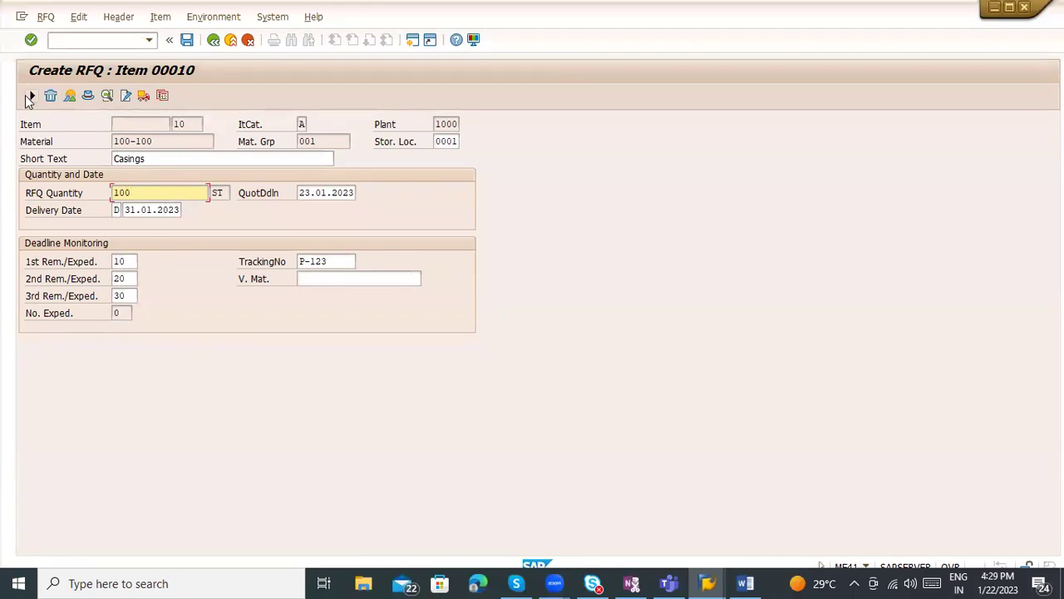
pyautogui.click(29, 96)
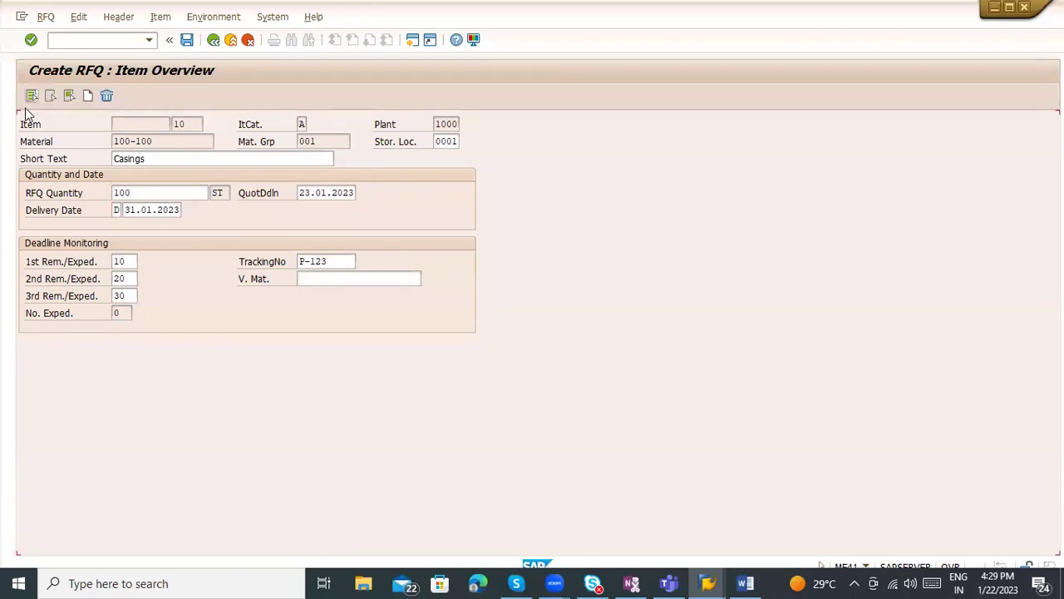
pyautogui.click(233, 209)
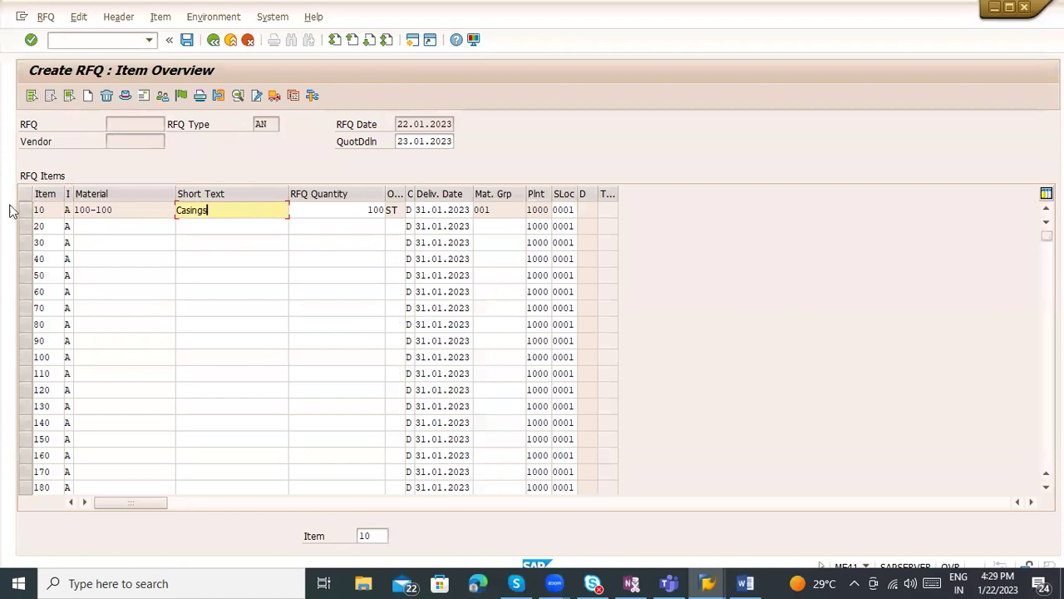
# Step: Switch to Word, add a dashed line after "RFQ – ME41" in the notes, and return to SAP
pyautogui.click(745, 583)
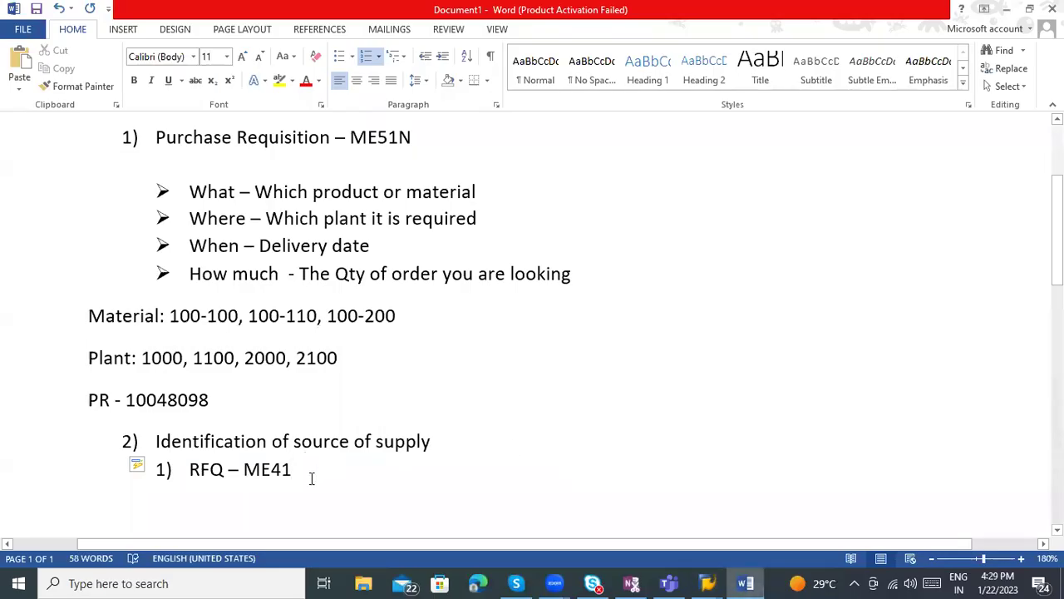
pyautogui.write('----------')
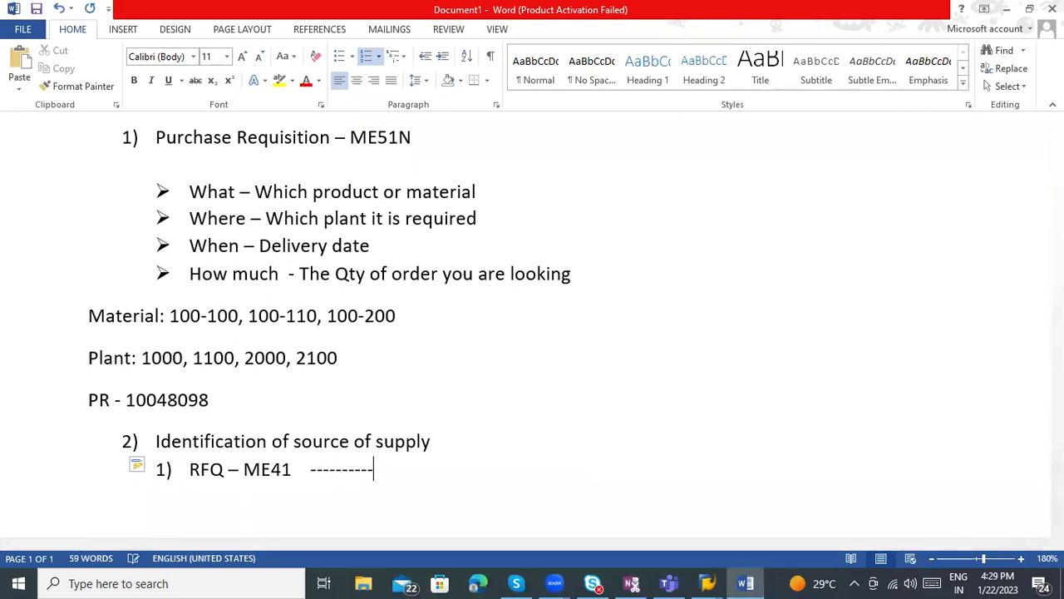
pyautogui.hotkey('alt', 'Tab')
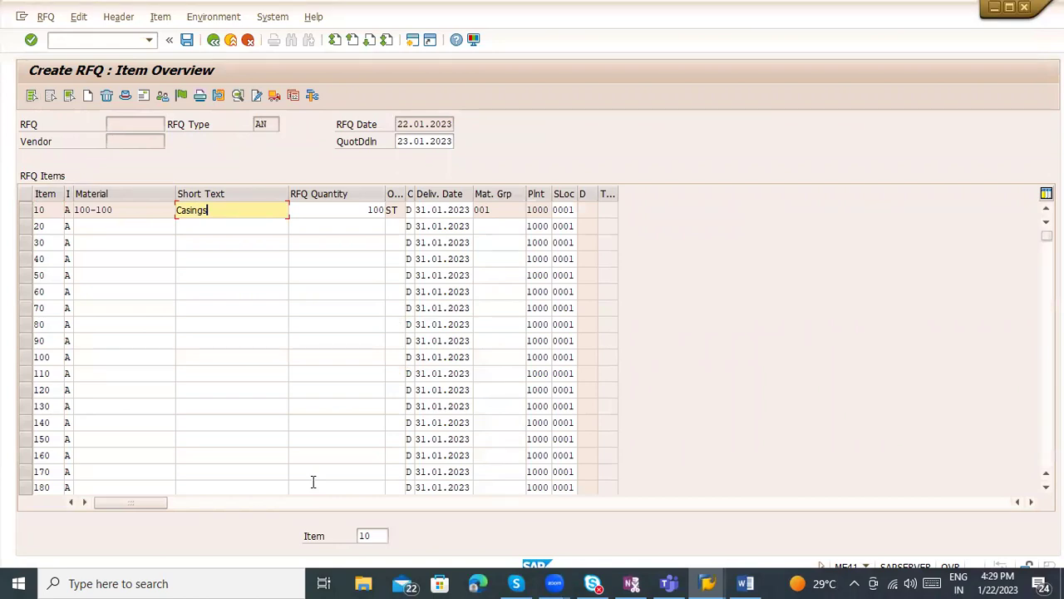
# Step: Select RFQ item 10, open the vendor address data, and assign vendor 1000
pyautogui.click(27, 210)
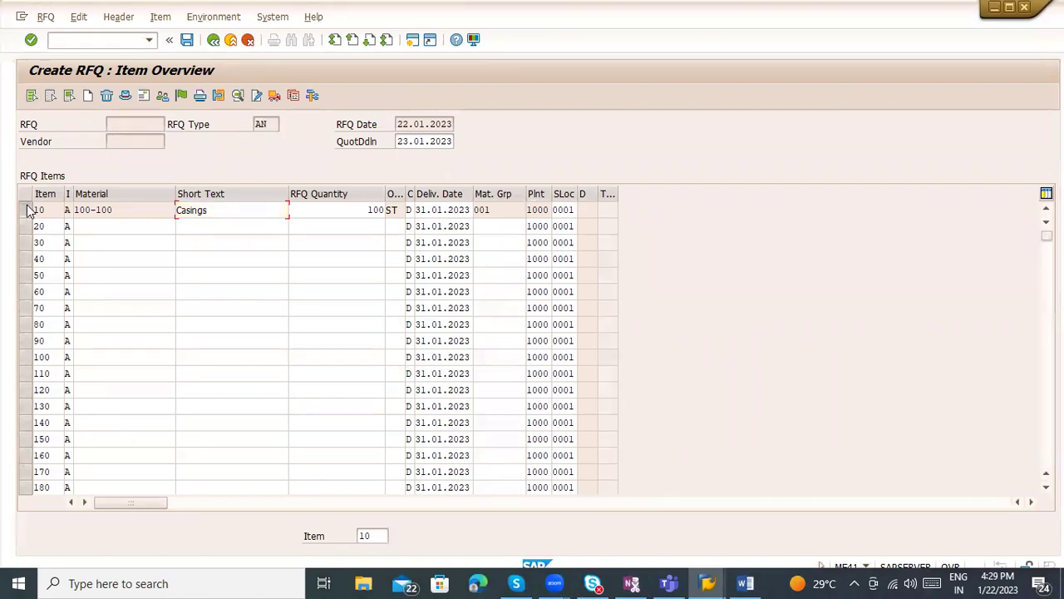
pyautogui.click(143, 98)
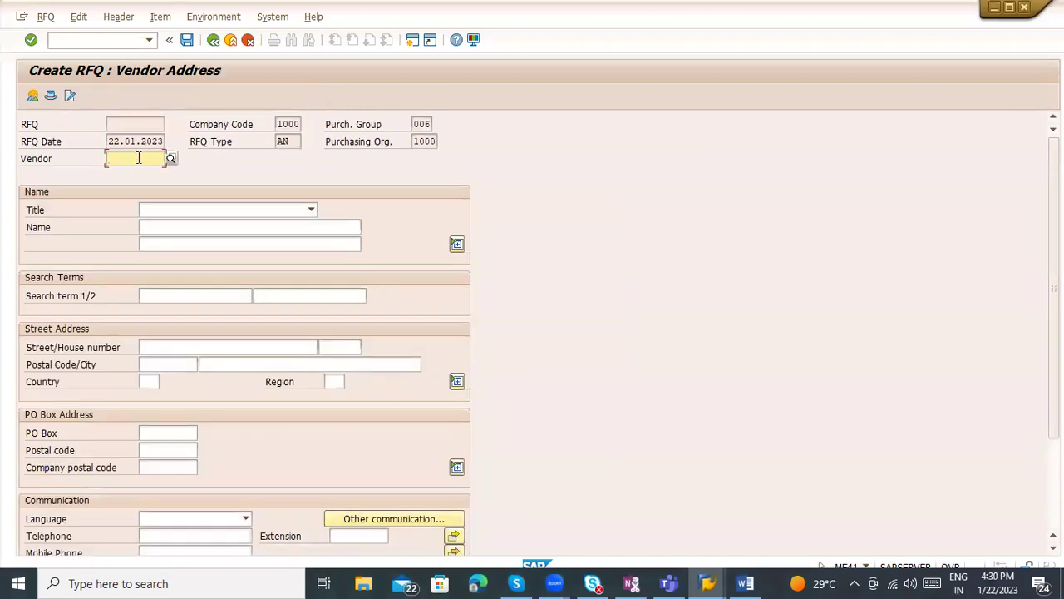
pyautogui.write('100')
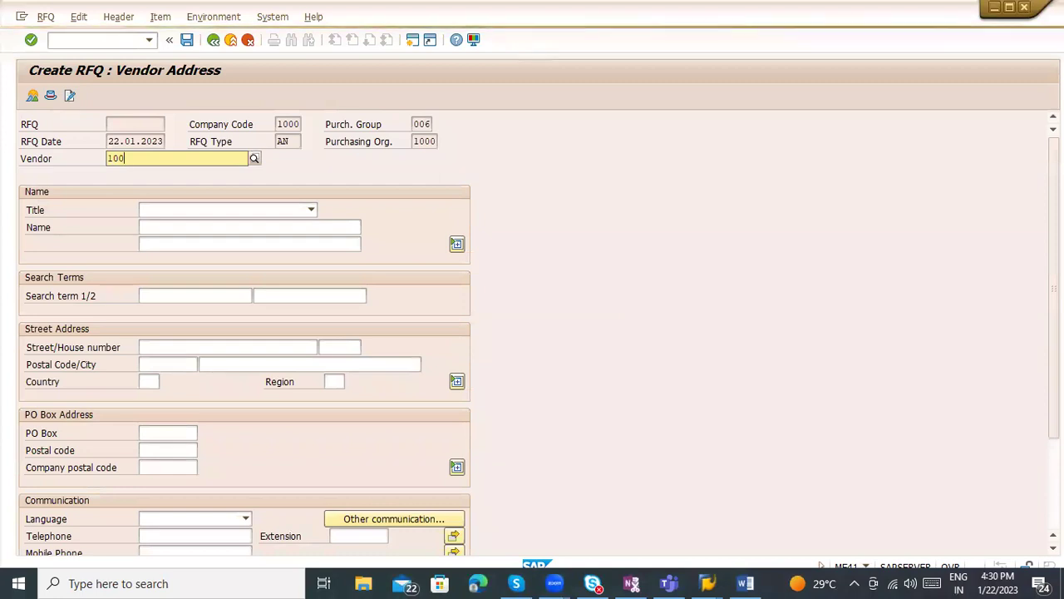
pyautogui.write('0')
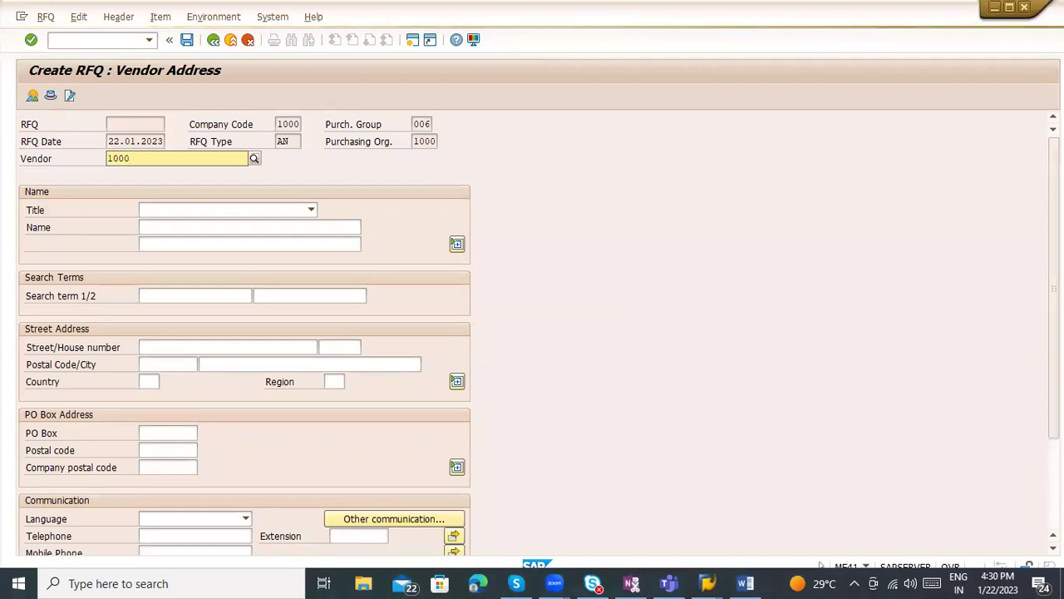
pyautogui.press('Return')
pyautogui.press('Return')
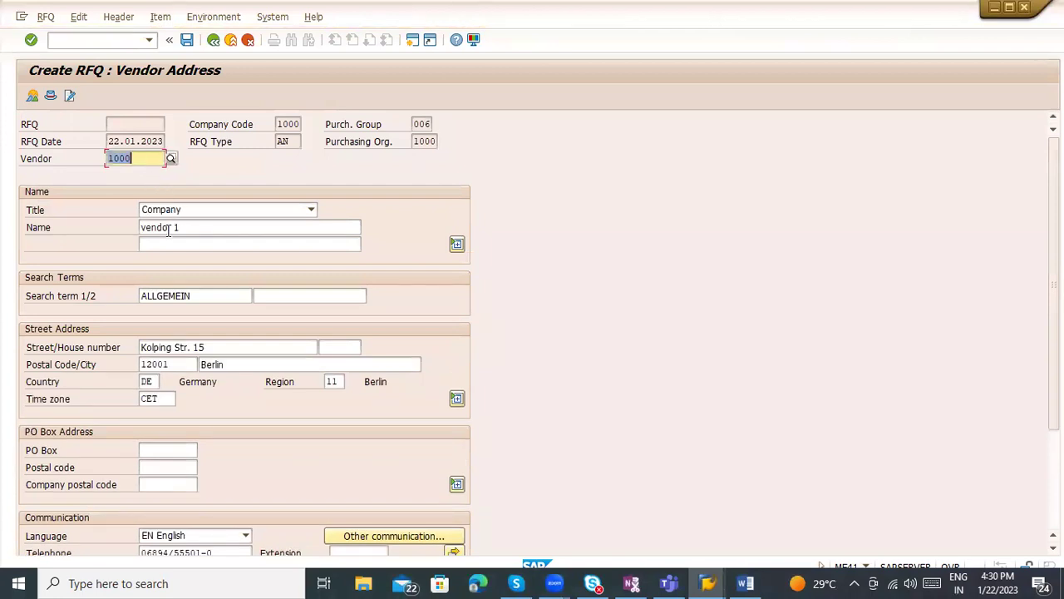
# Step: Save the RFQ without a message record for output and view the details of the creation message
pyautogui.click(186, 41)
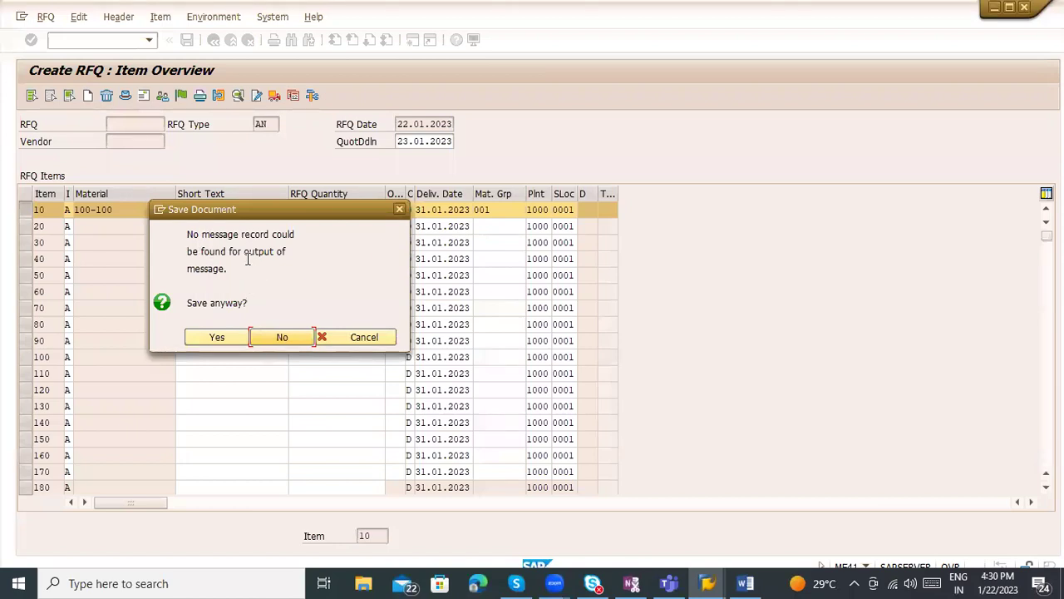
pyautogui.click(212, 339)
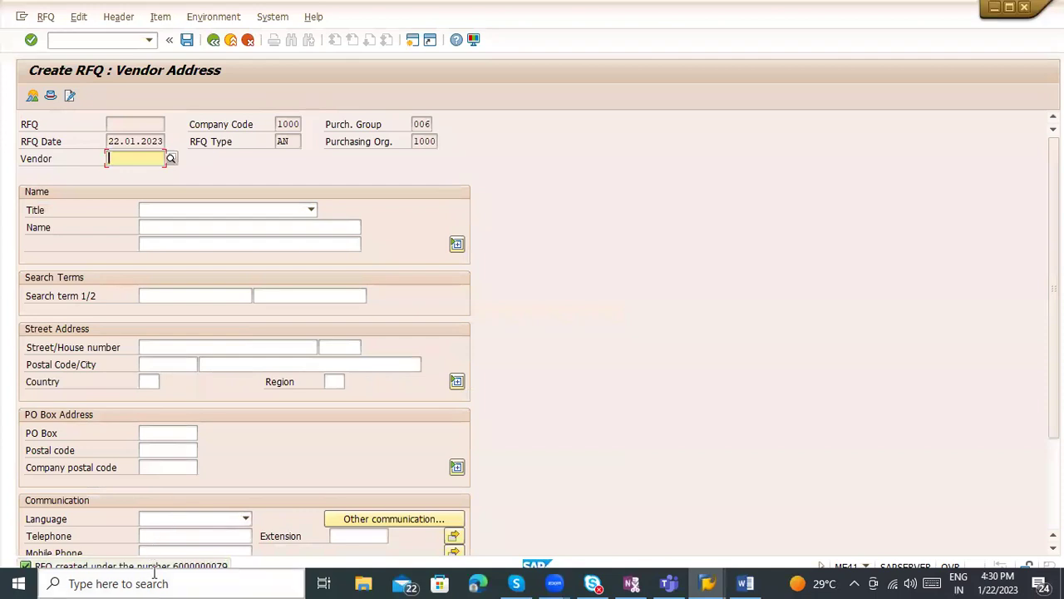
pyautogui.click(168, 561)
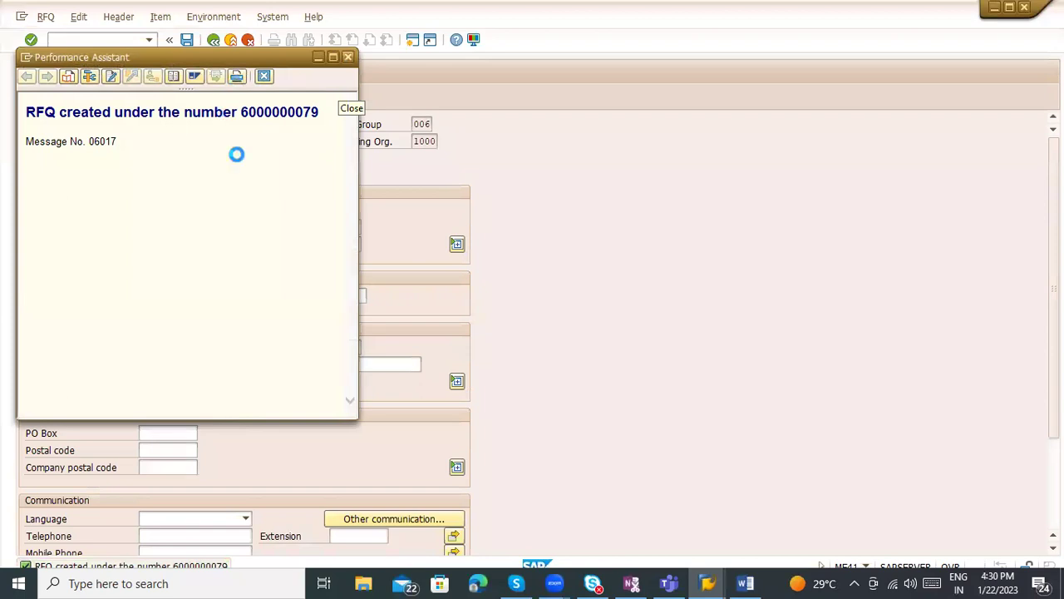
# Step: Assign vendor 100 to a second RFQ and save it without a message record
pyautogui.click(133, 158)
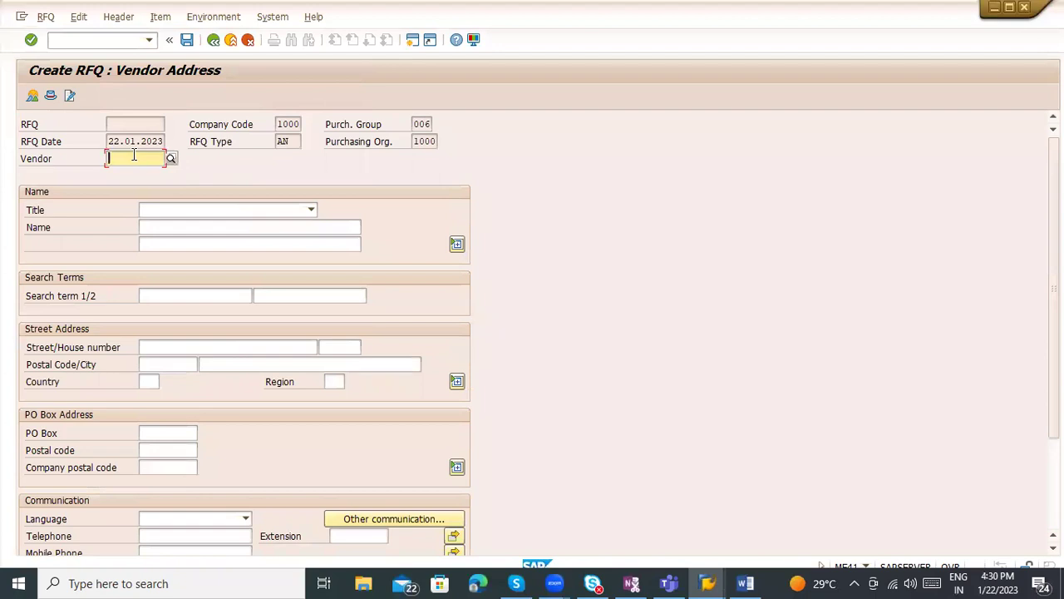
pyautogui.write('100')
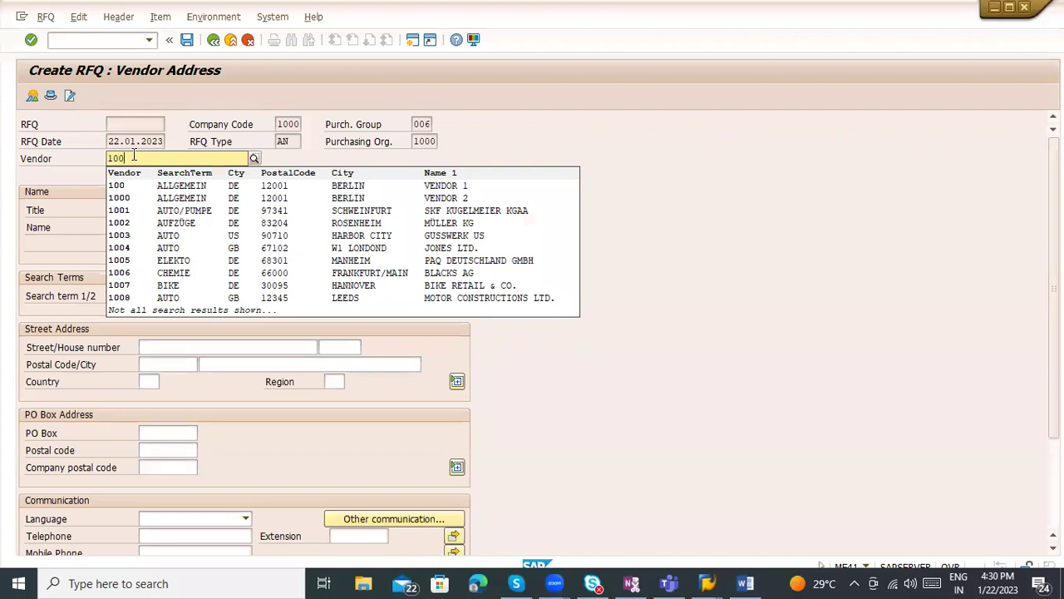
pyautogui.press('Return')
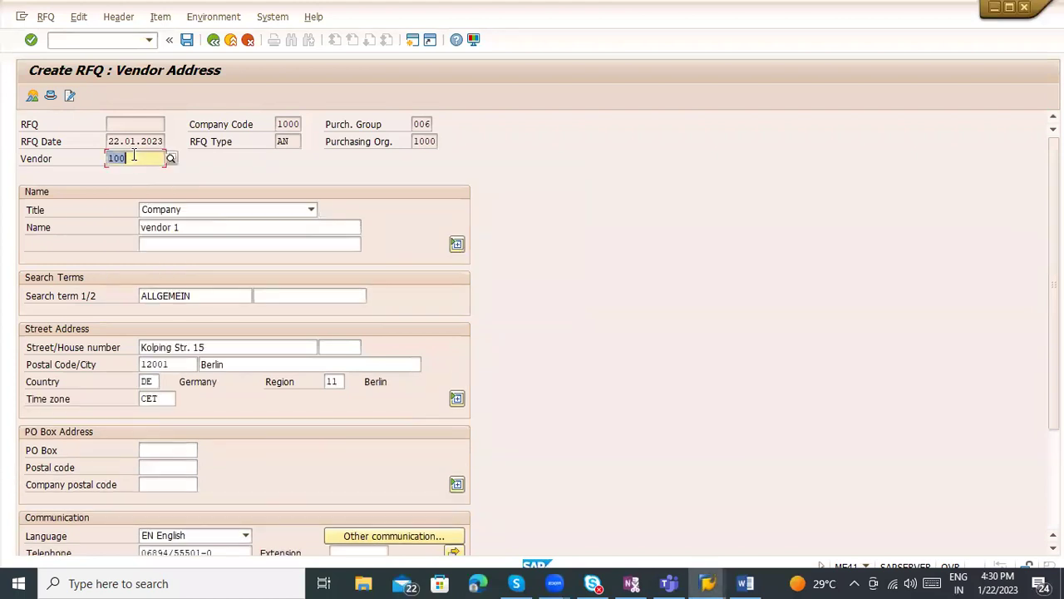
pyautogui.click(187, 39)
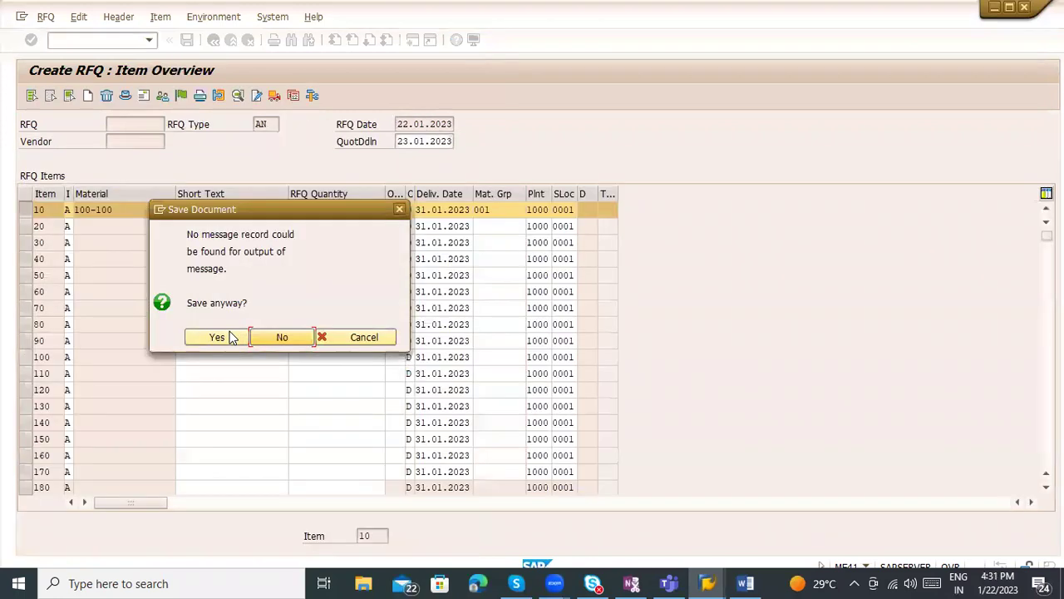
pyautogui.click(217, 336)
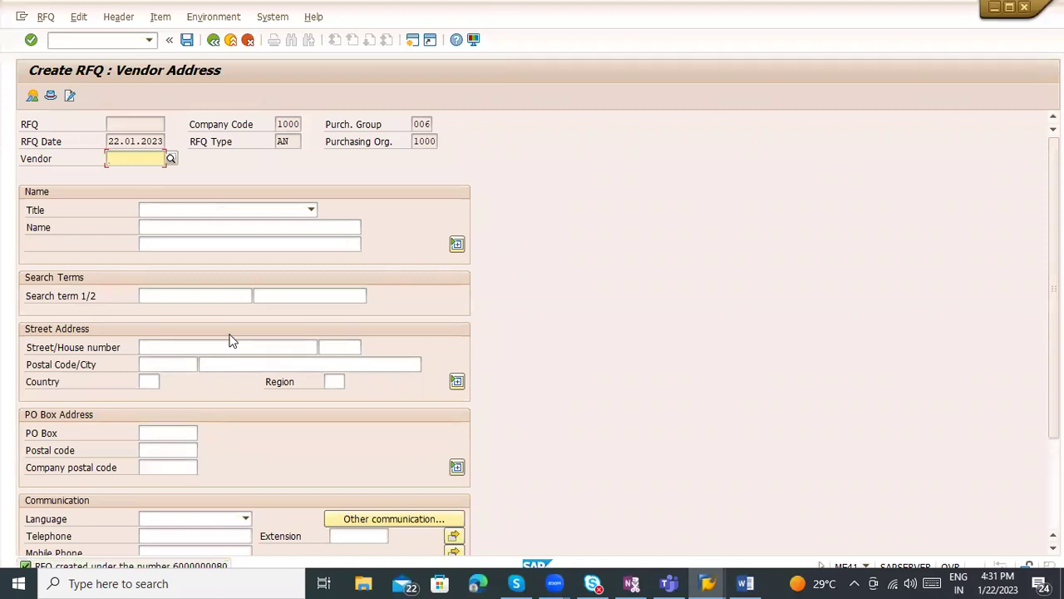
# Step: Assign vendor 1001 to the next RFQ and save it without a message record
pyautogui.click(132, 165)
pyautogui.write('1001')
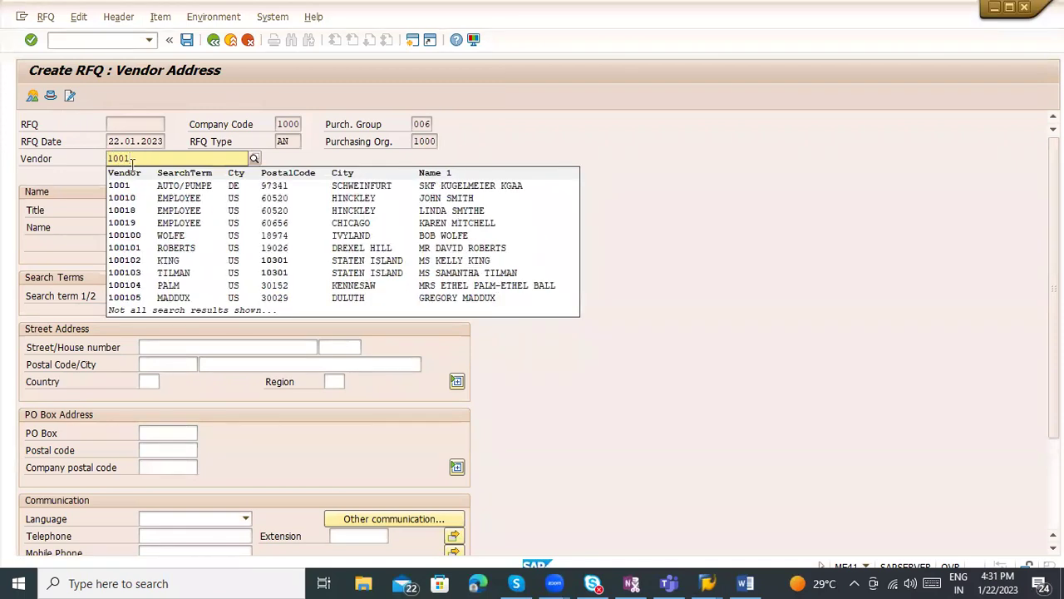
pyautogui.press('Return')
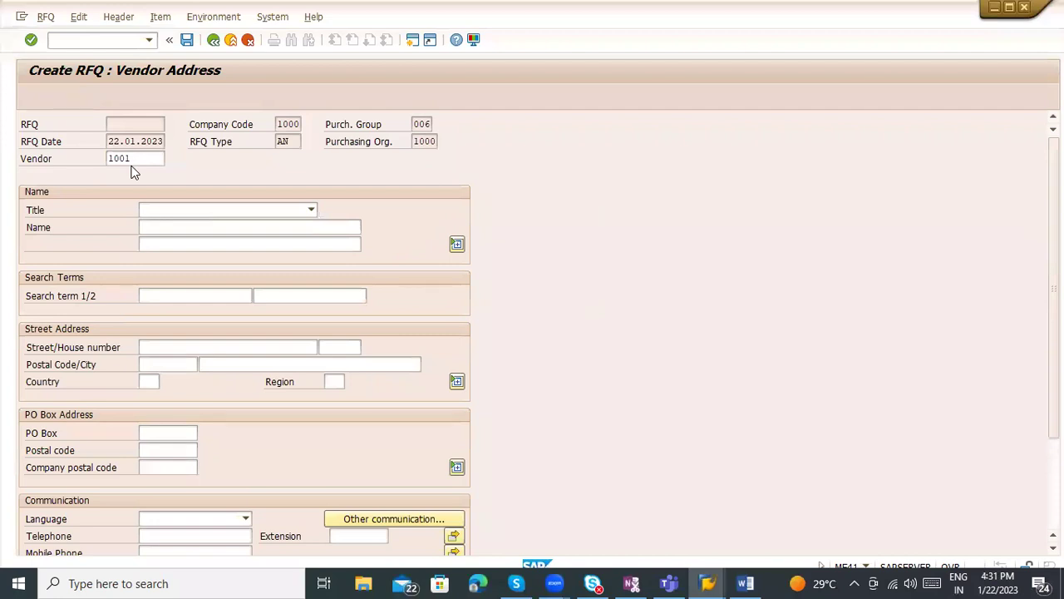
pyautogui.press('Return')
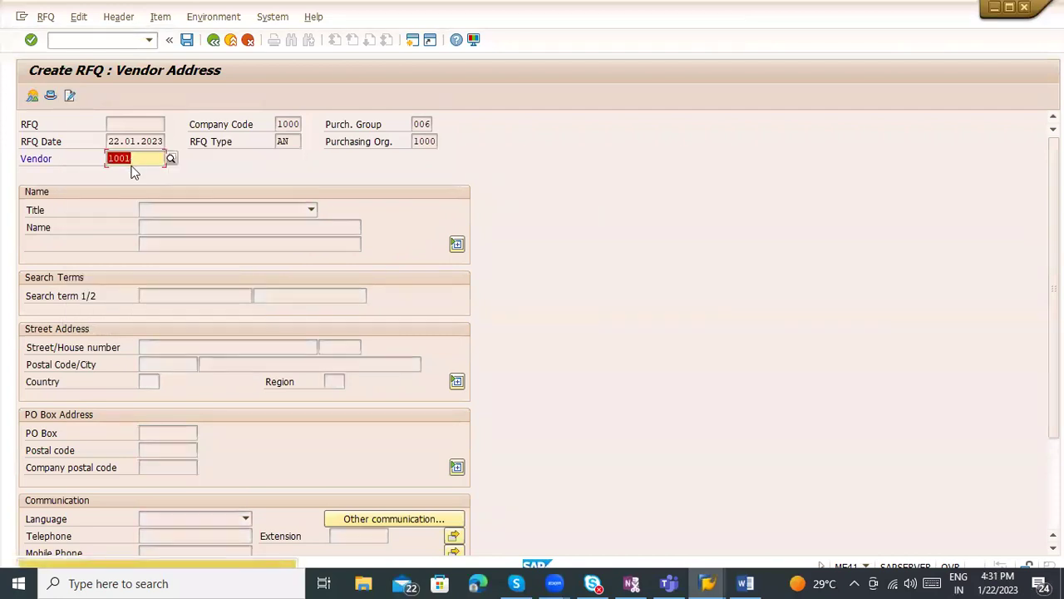
pyautogui.press('Return')
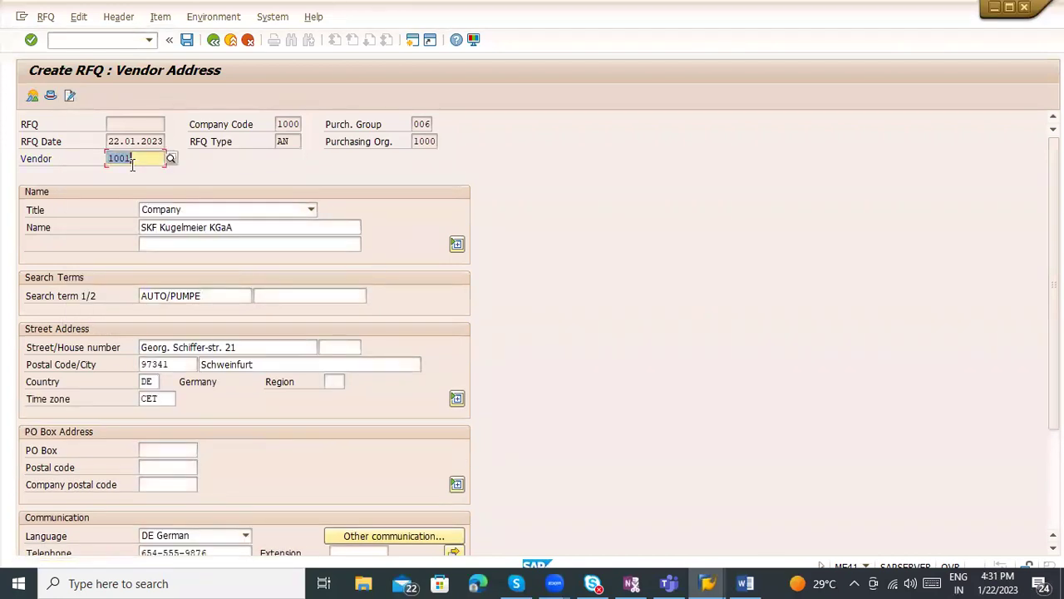
pyautogui.click(187, 40)
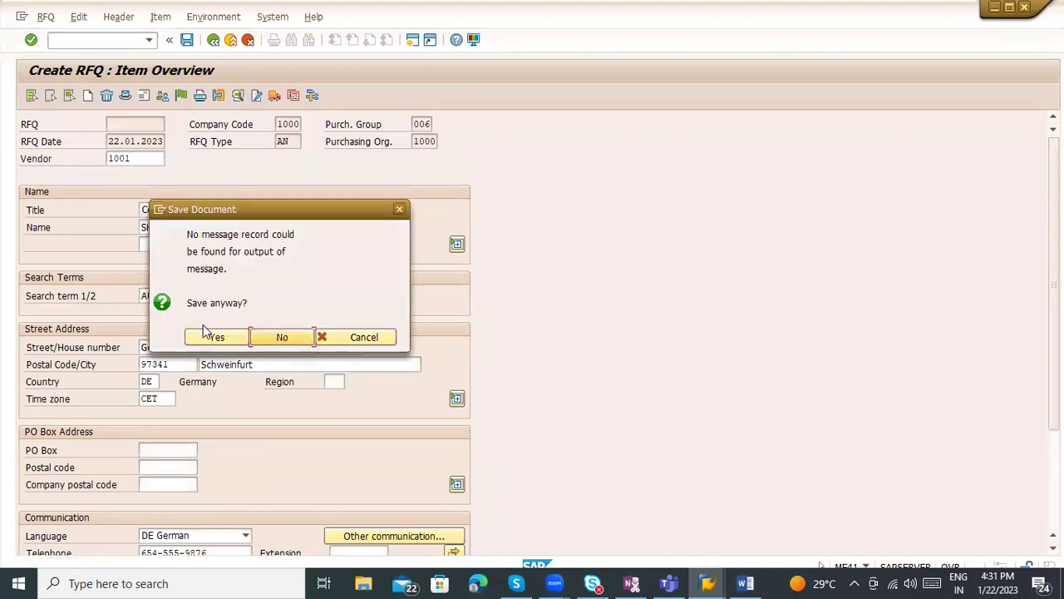
pyautogui.click(210, 336)
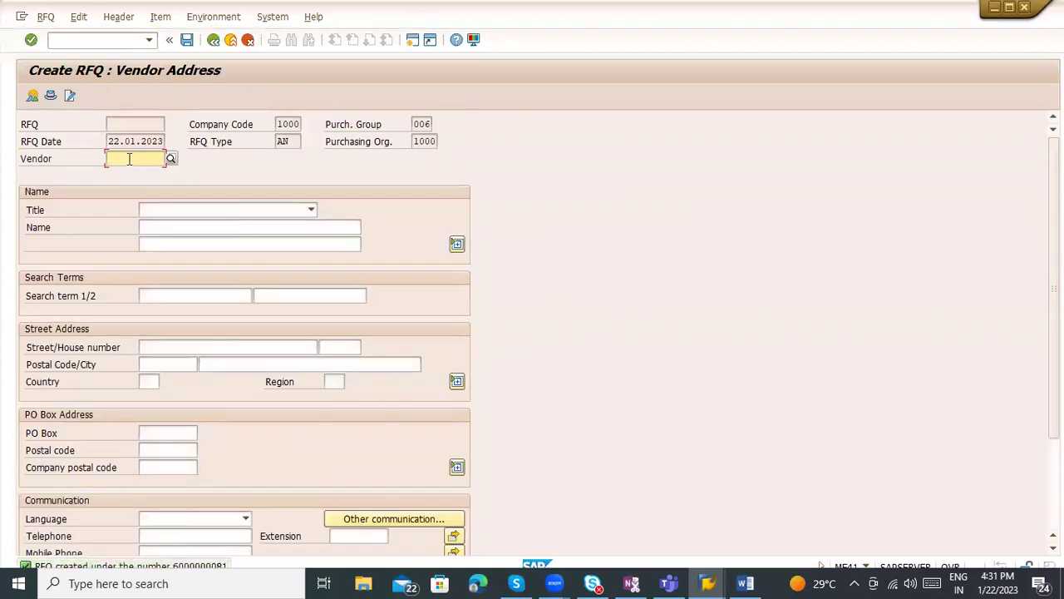
# Step: Create another RFQ for vendor 1002 in the vendor's language and save it without a message record
pyautogui.press('BackSpace')
pyautogui.write('1002')
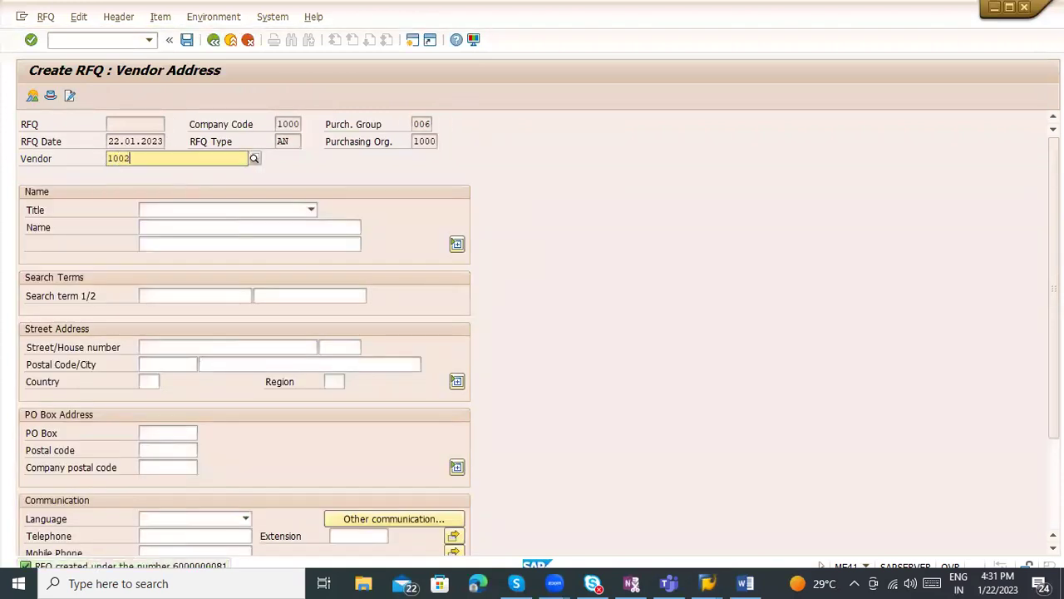
pyautogui.press('Return')
pyautogui.write('1002')
pyautogui.press('Return')
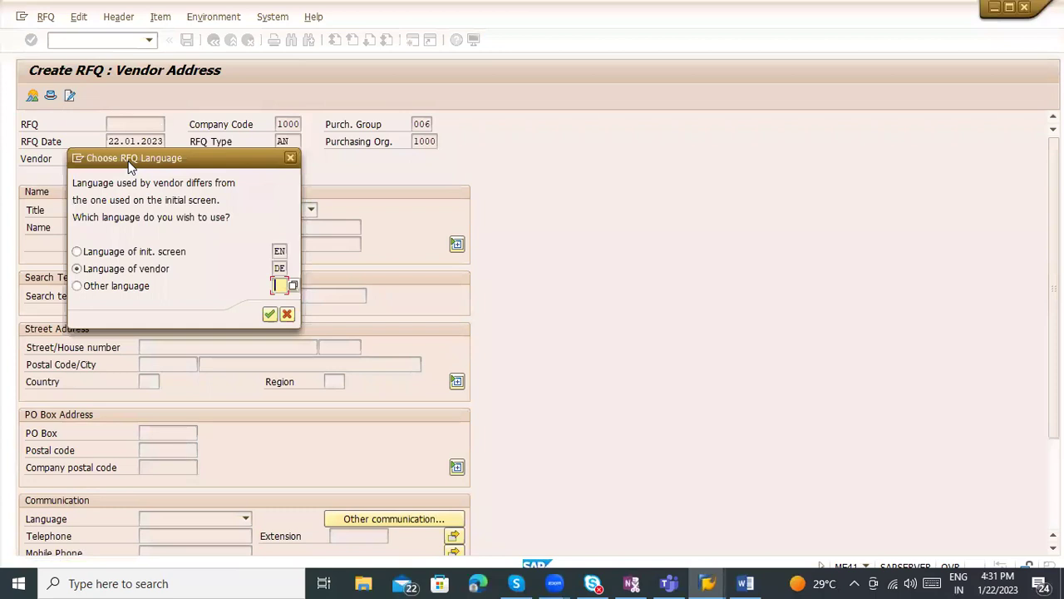
pyautogui.press('Return')
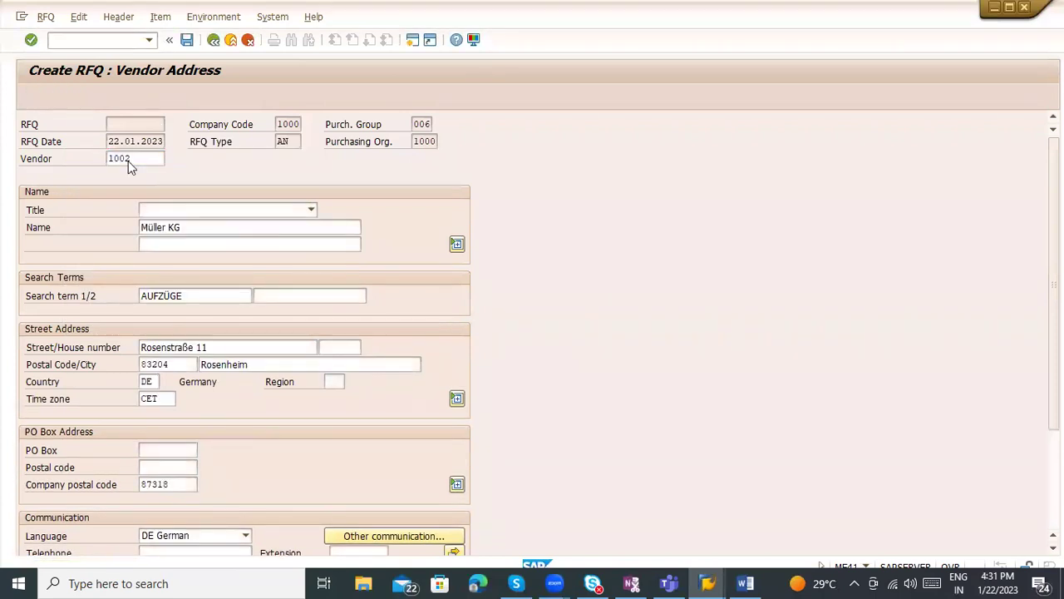
pyautogui.hotkey('ctrl', 's')
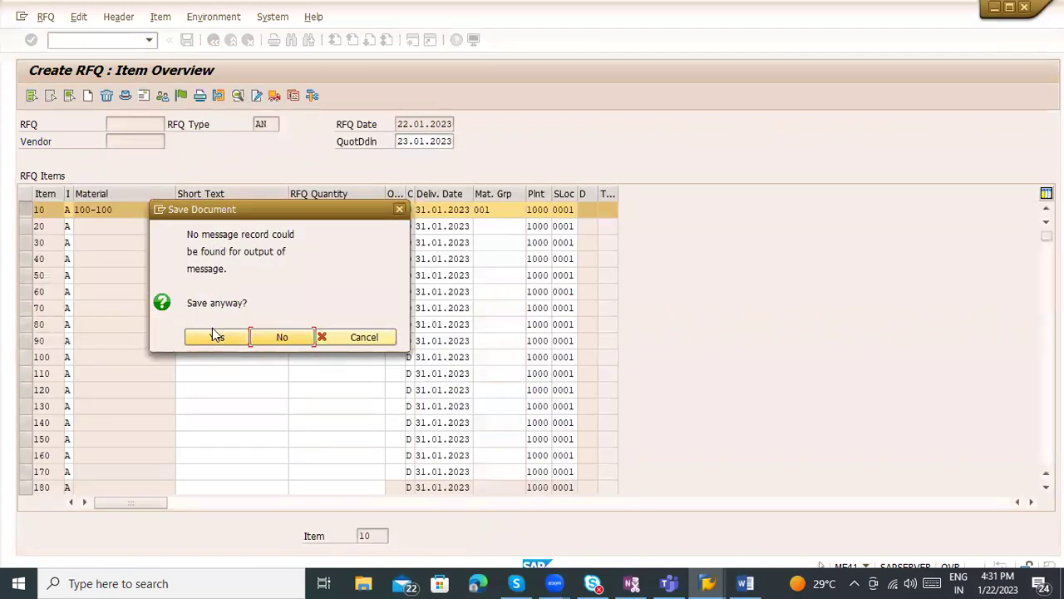
pyautogui.click(214, 337)
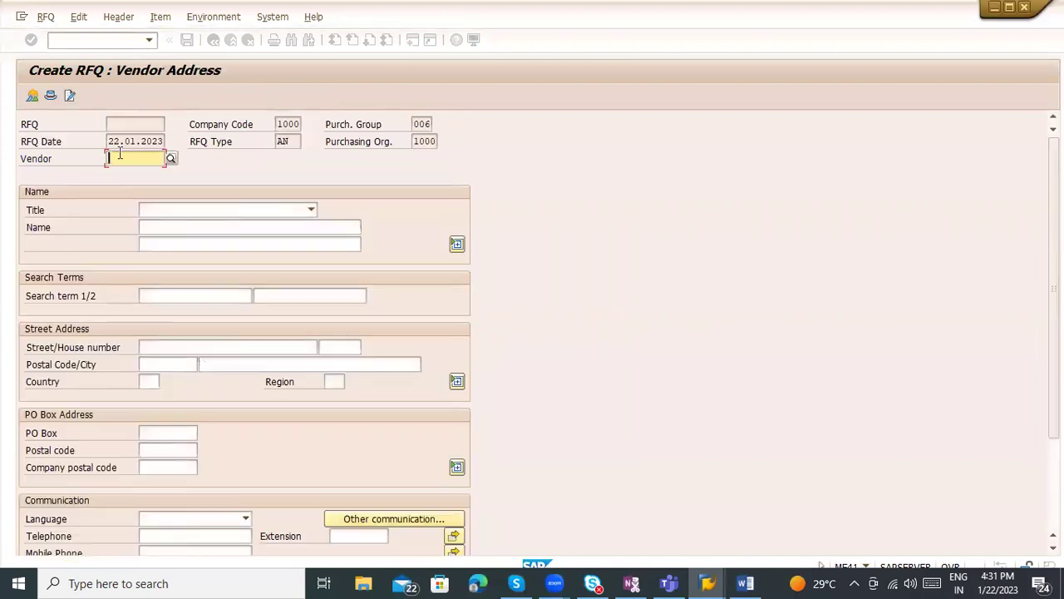
# Step: Open transaction NACE in a separate session and select application EA, Purchasing RFQ
pyautogui.click(85, 41)
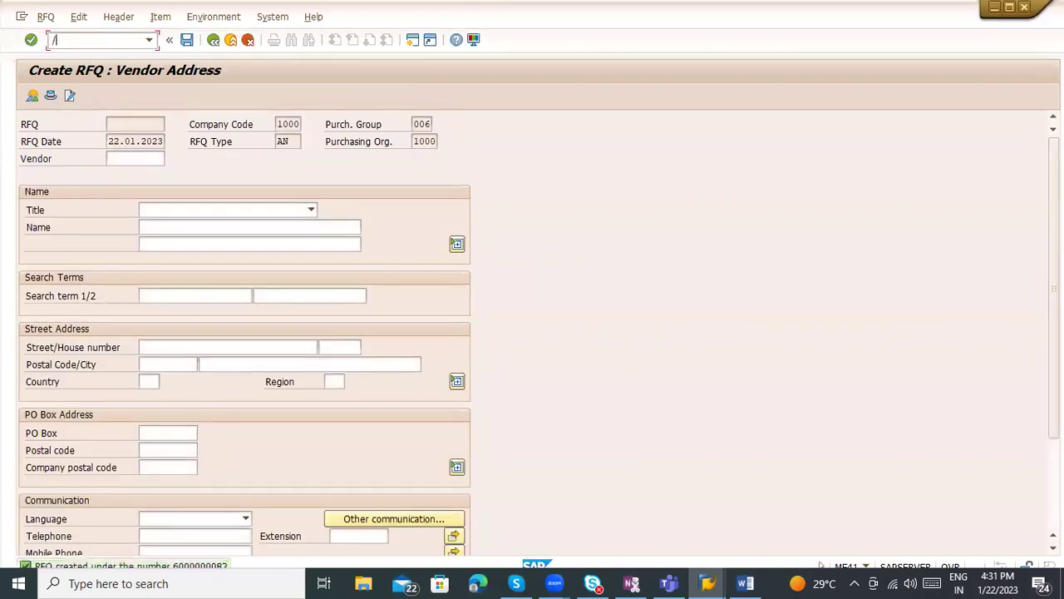
pyautogui.press('Return')
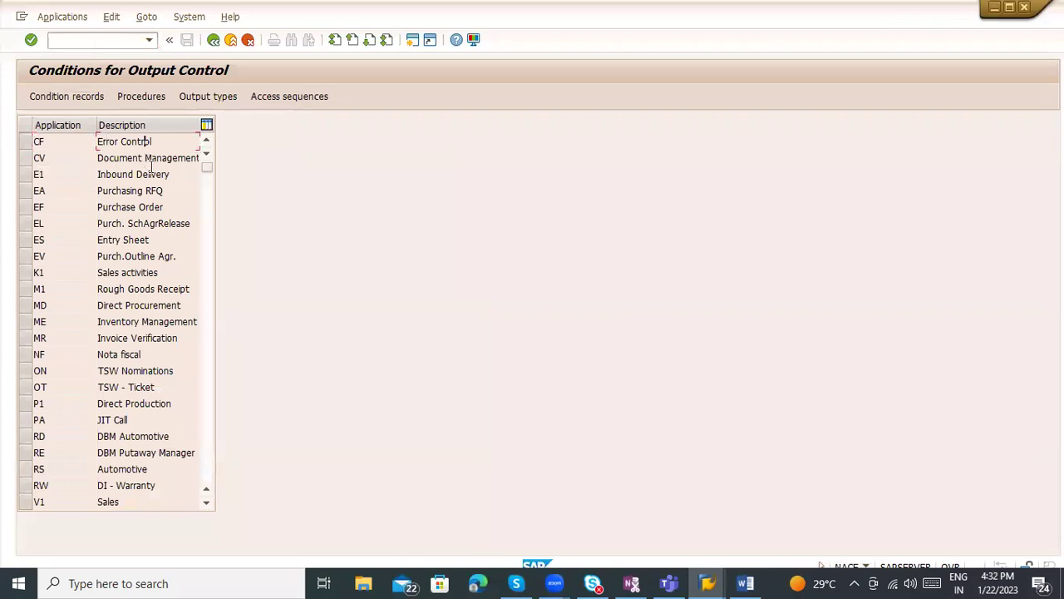
pyautogui.click(154, 241)
pyautogui.click(138, 191)
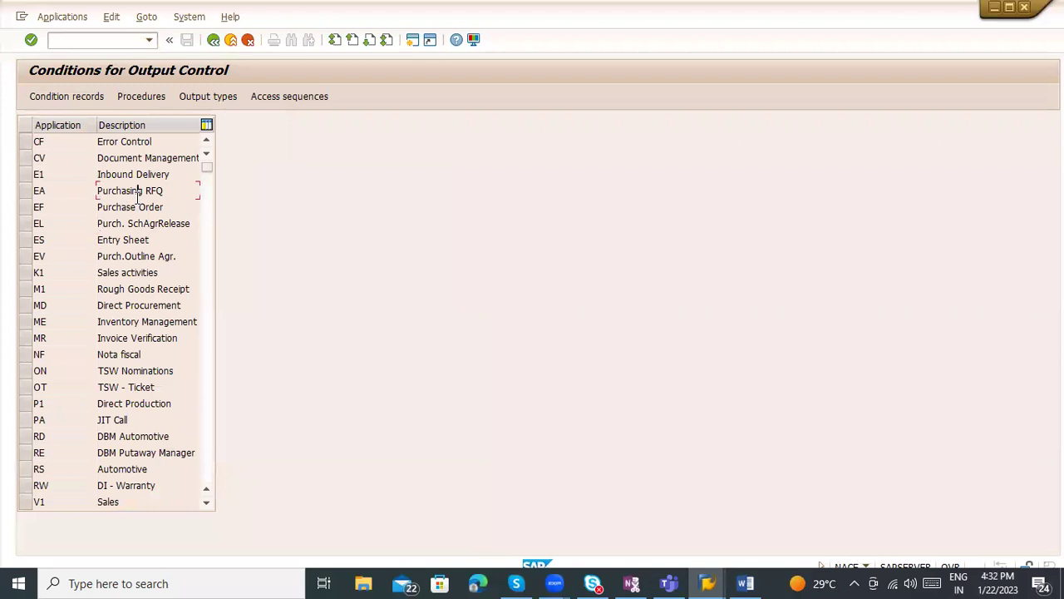
pyautogui.click(26, 192)
pyautogui.click(191, 196)
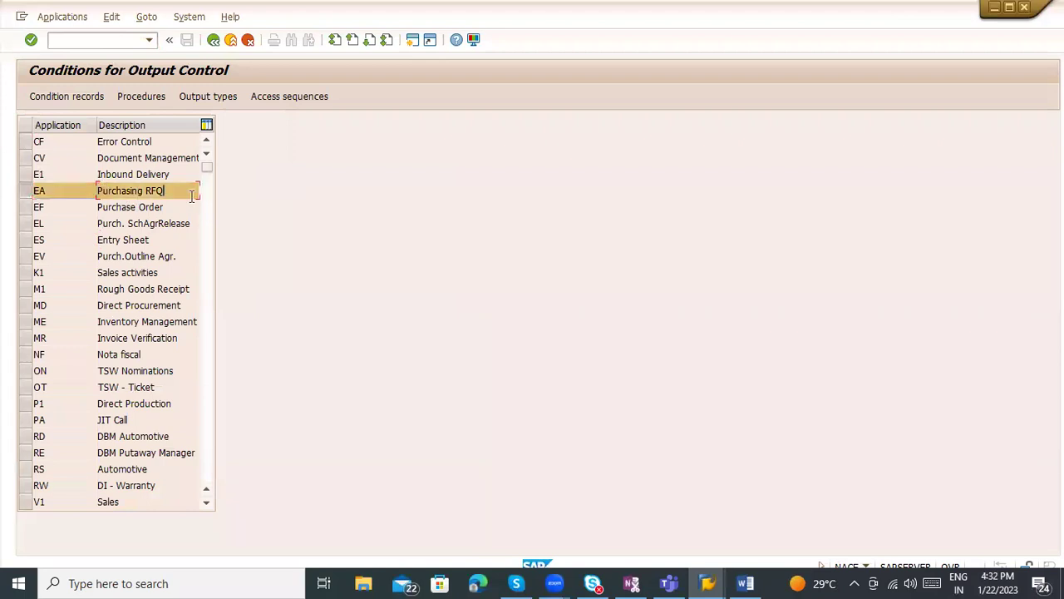
# Step: View the output types of application EA, select NEU, and return to the application list
pyautogui.click(222, 98)
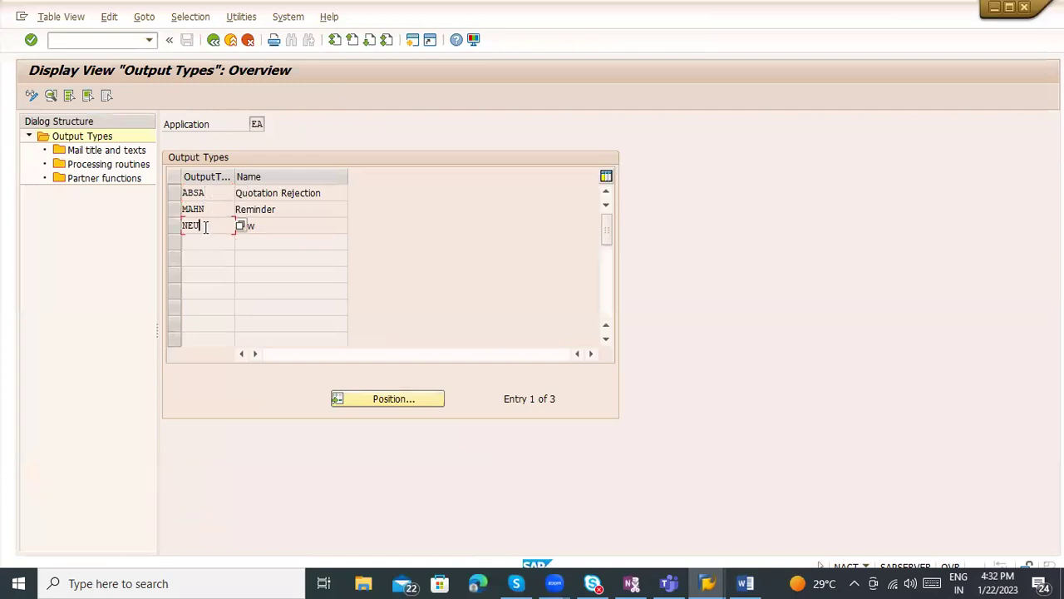
pyautogui.click(174, 226)
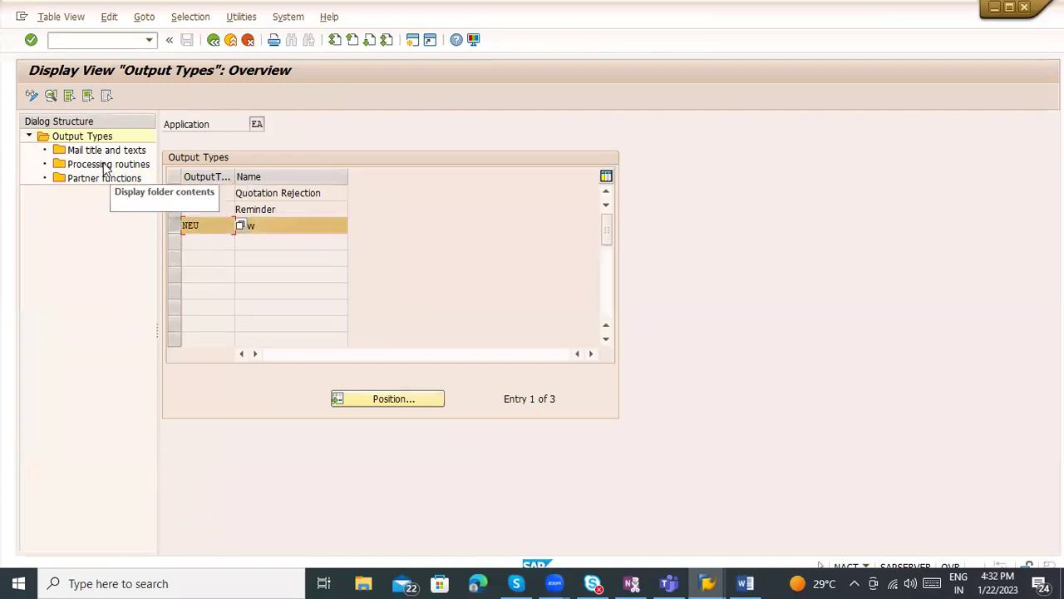
pyautogui.click(222, 42)
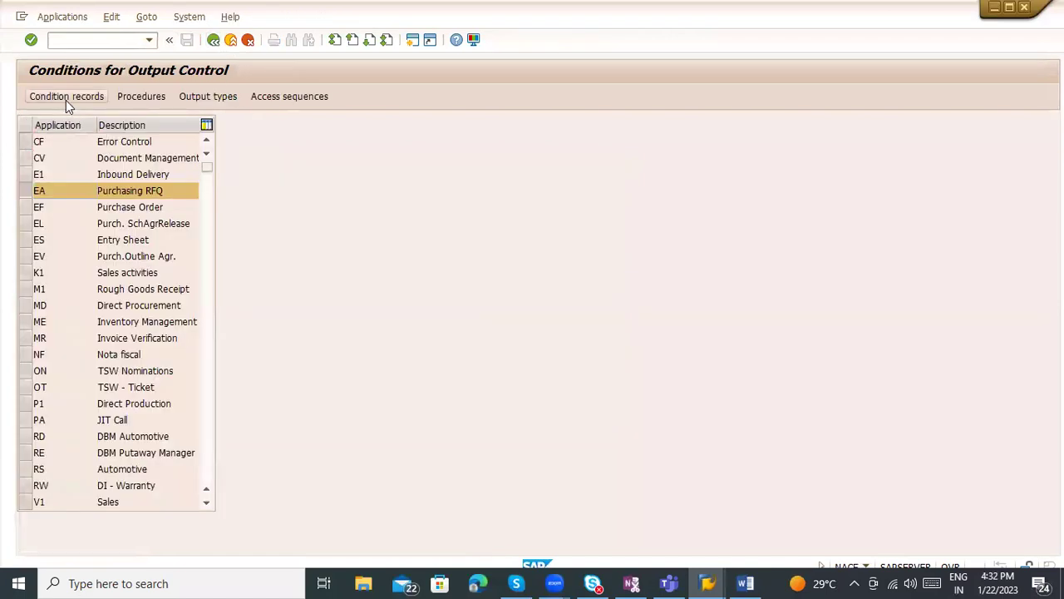
# Step: Open the NEU condition records with the Document Type key combination and run the selection without restricting the document type
pyautogui.click(66, 98)
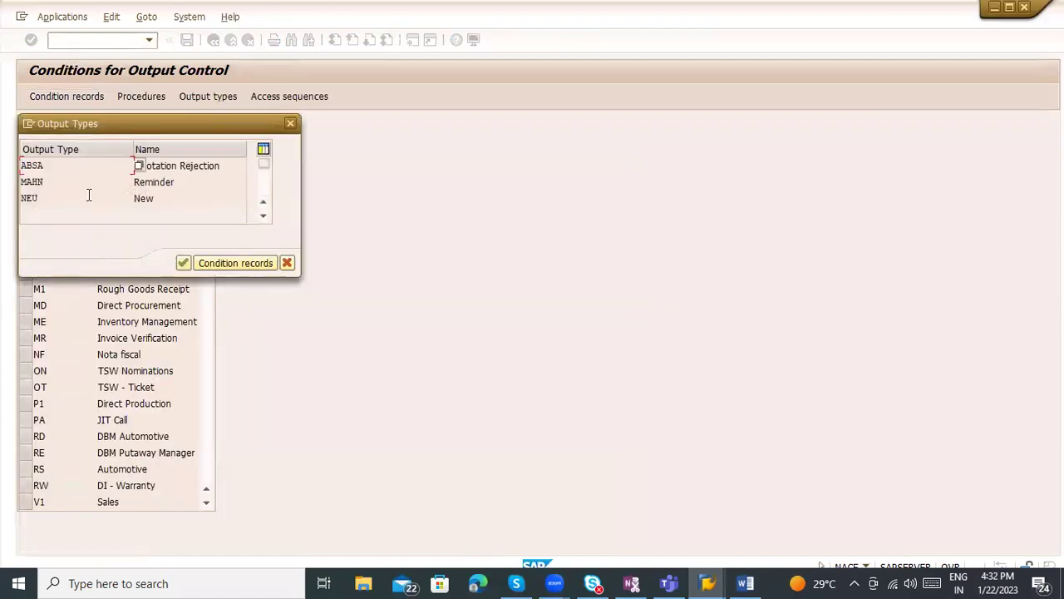
pyautogui.doubleClick(88, 196)
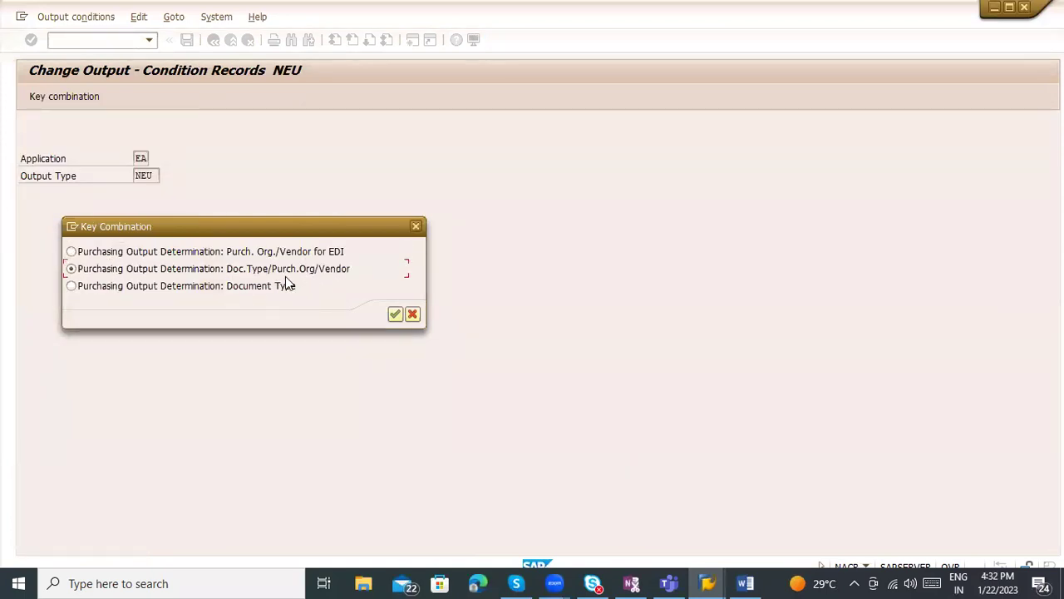
pyautogui.click(395, 315)
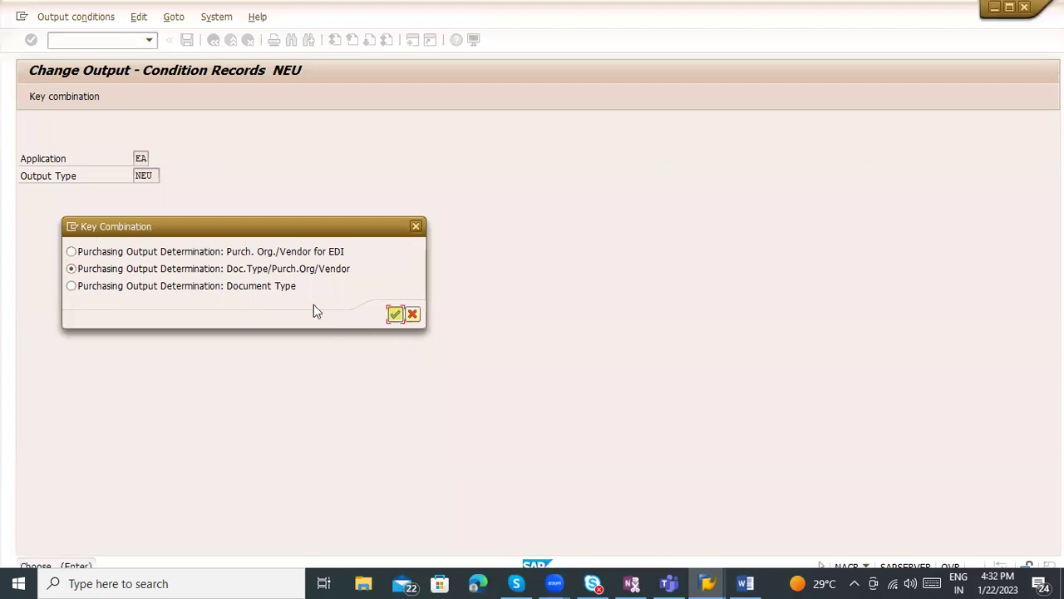
pyautogui.click(182, 291)
pyautogui.click(388, 313)
pyautogui.click(388, 314)
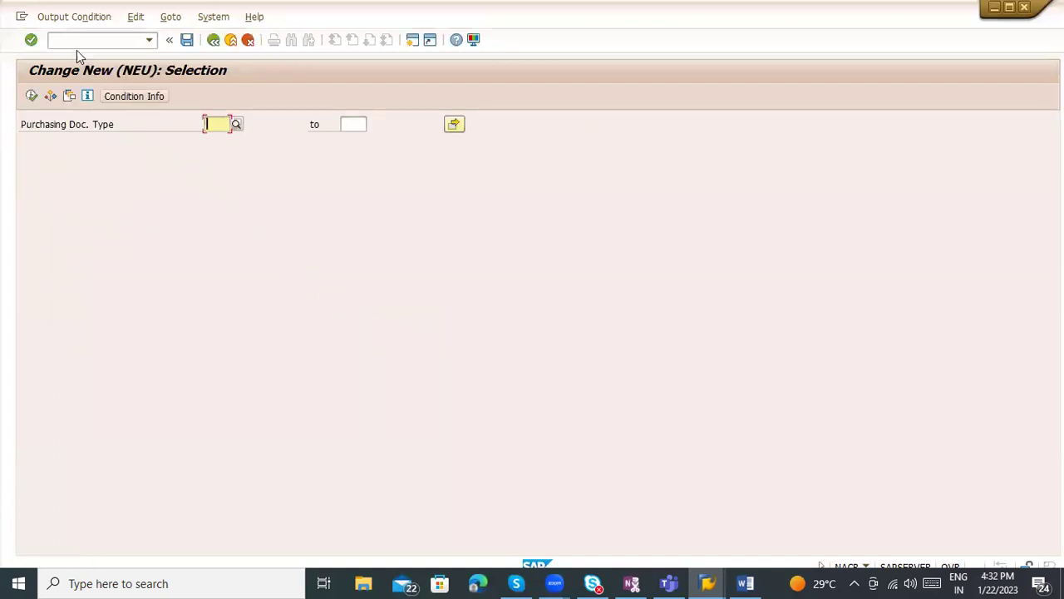
pyautogui.click(50, 15)
pyautogui.click(25, 119)
pyautogui.click(31, 96)
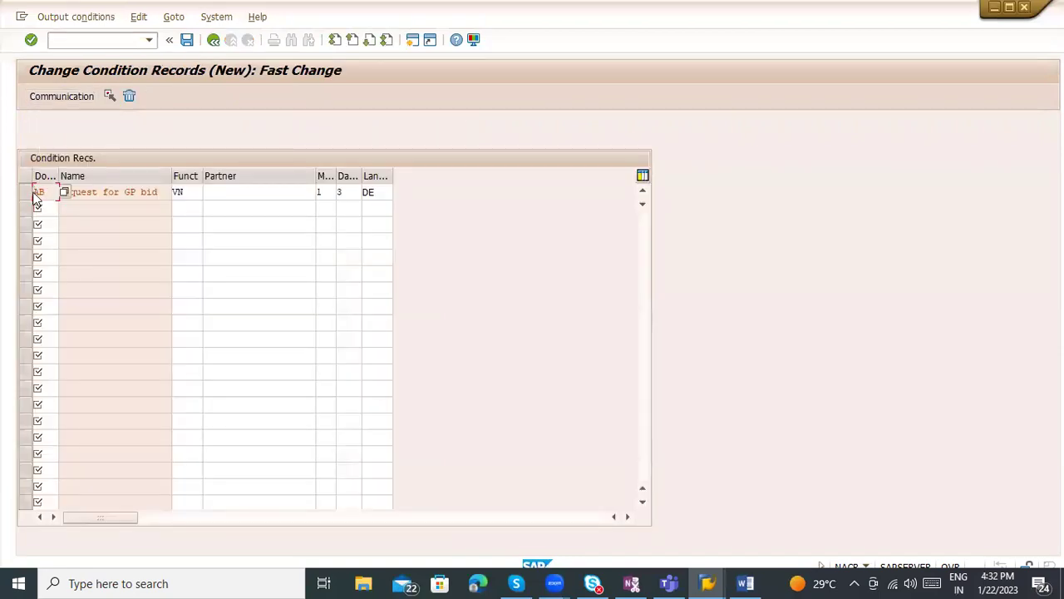
# Step: Check the RFQ type in the Create RFQ session against the condition records, and return to the records
pyautogui.hotkey('alt', 'Tab')
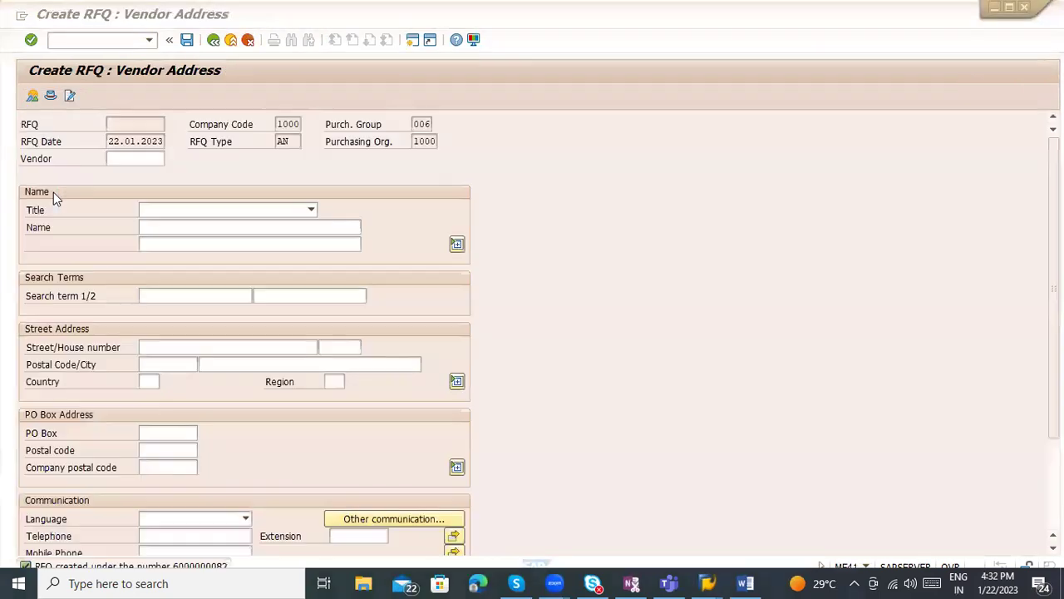
pyautogui.moveTo(291, 141); pyautogui.dragTo(266, 146)
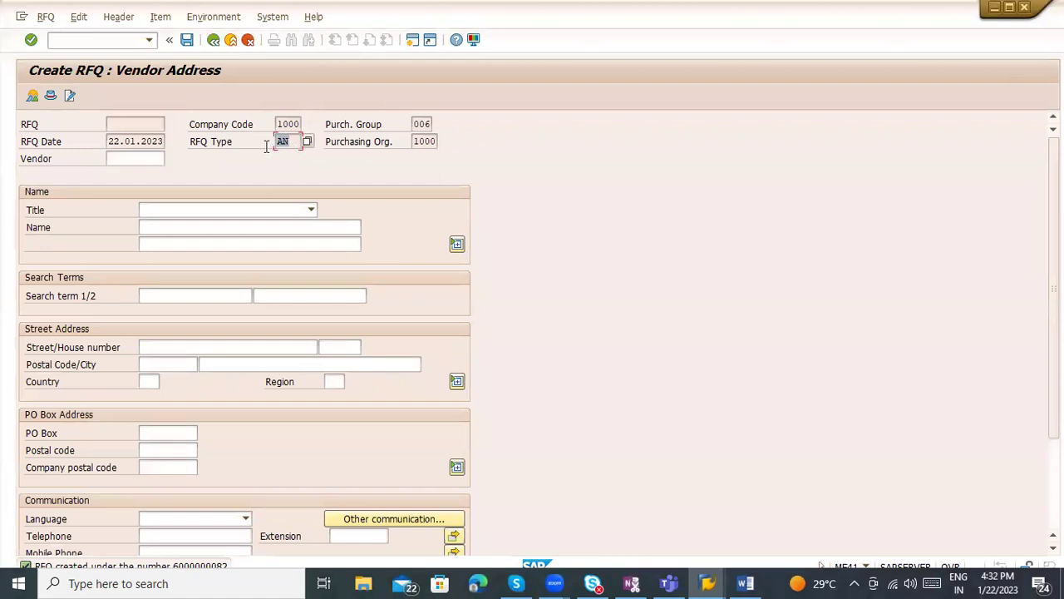
pyautogui.hotkey('alt', 'Tab')
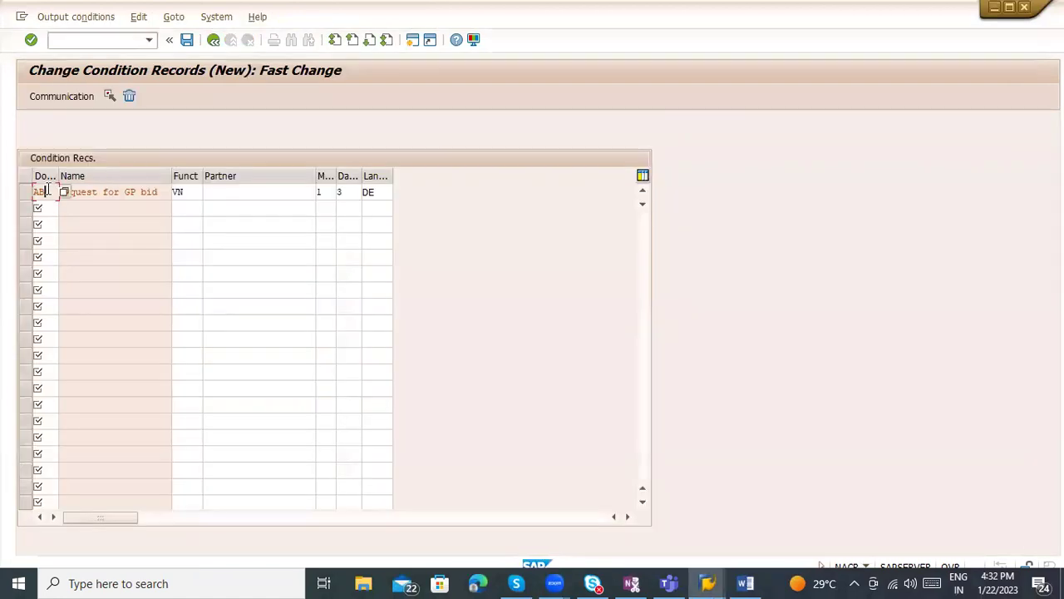
pyautogui.hotkey('alt', 'Tab')
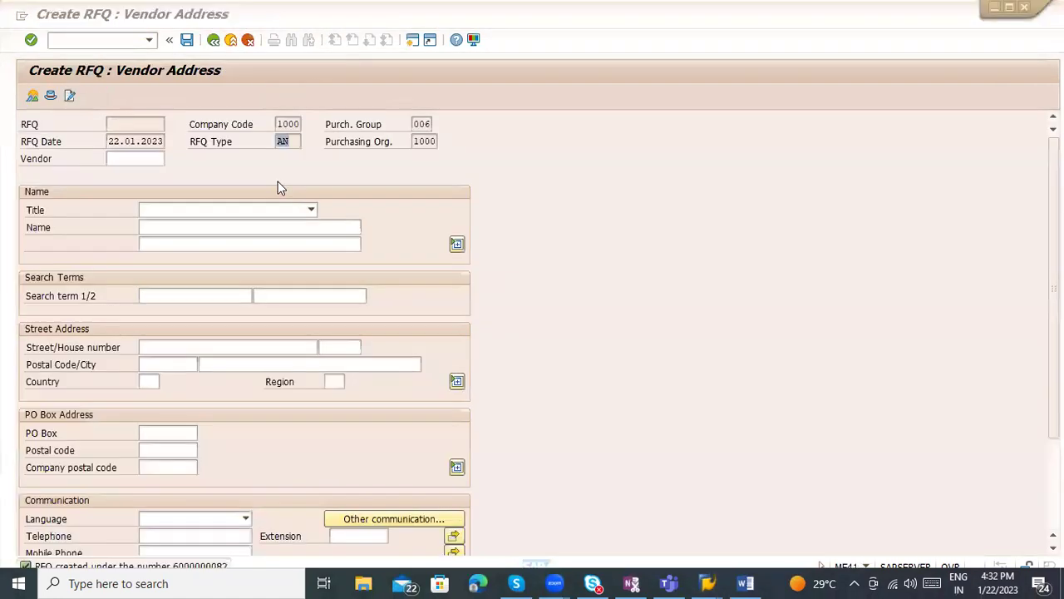
pyautogui.hotkey('alt', 'Tab')
# Step: Add a condition record for document type AN with partner function VN, medium 1, dispatch time 3, and language EN
pyautogui.click(45, 207)
pyautogui.write('AN')
pyautogui.press('Tab')
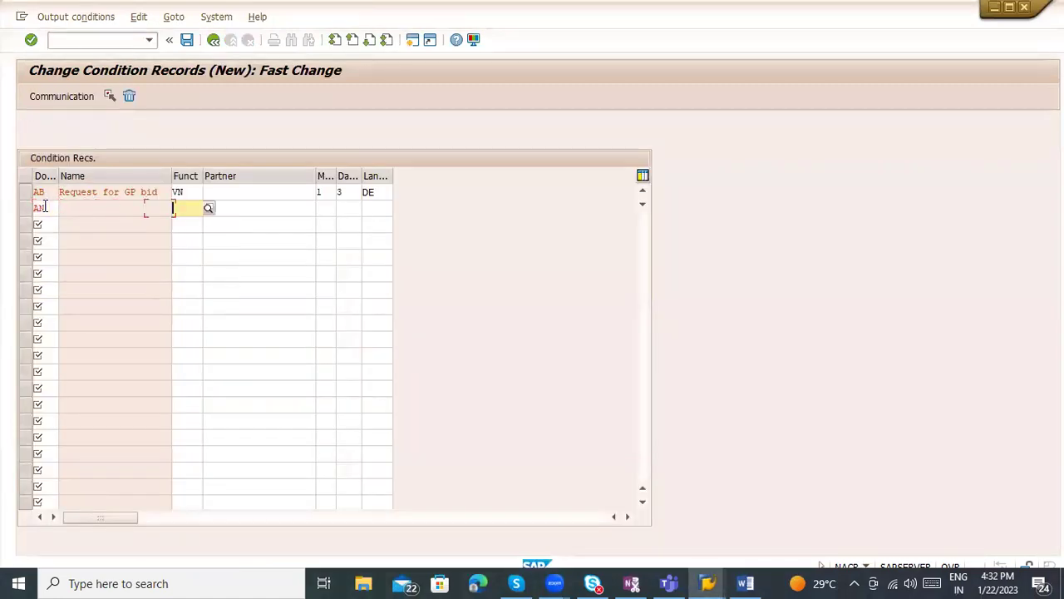
pyautogui.write('VN')
pyautogui.press('Tab')
pyautogui.press('Tab')
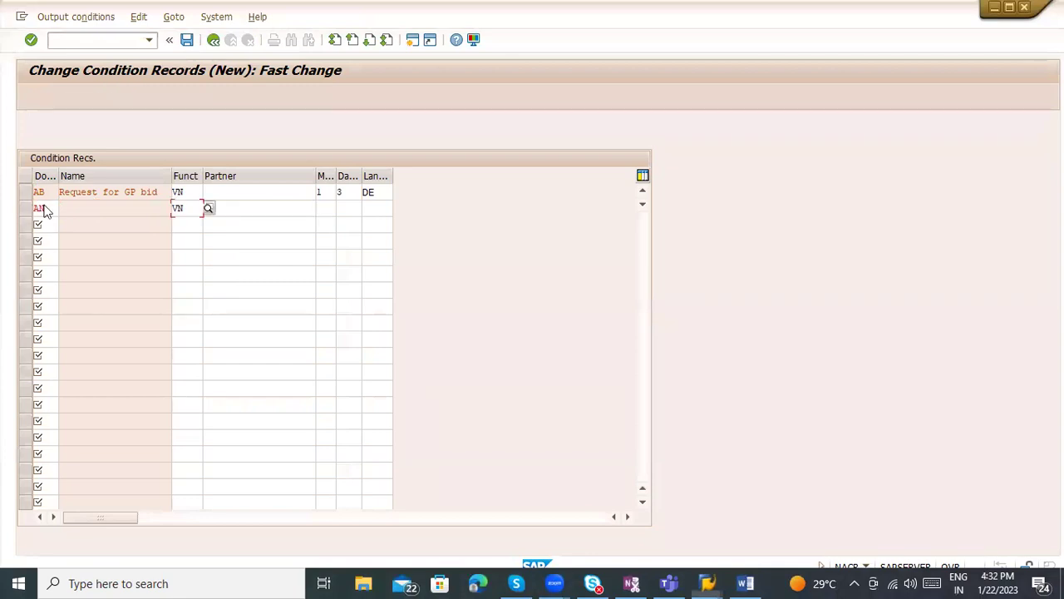
pyautogui.write('1')
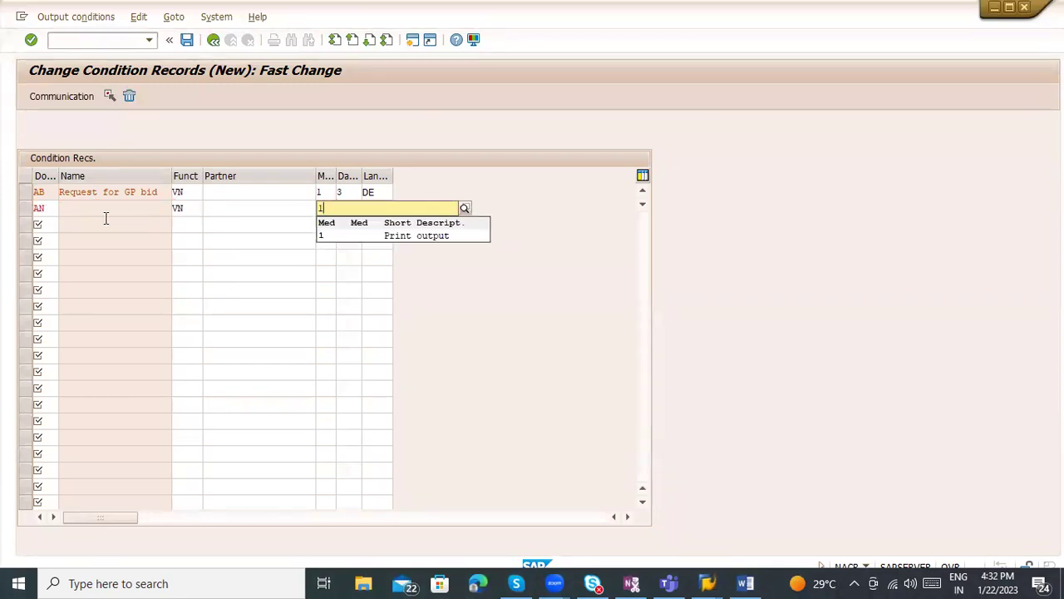
pyautogui.press('Tab')
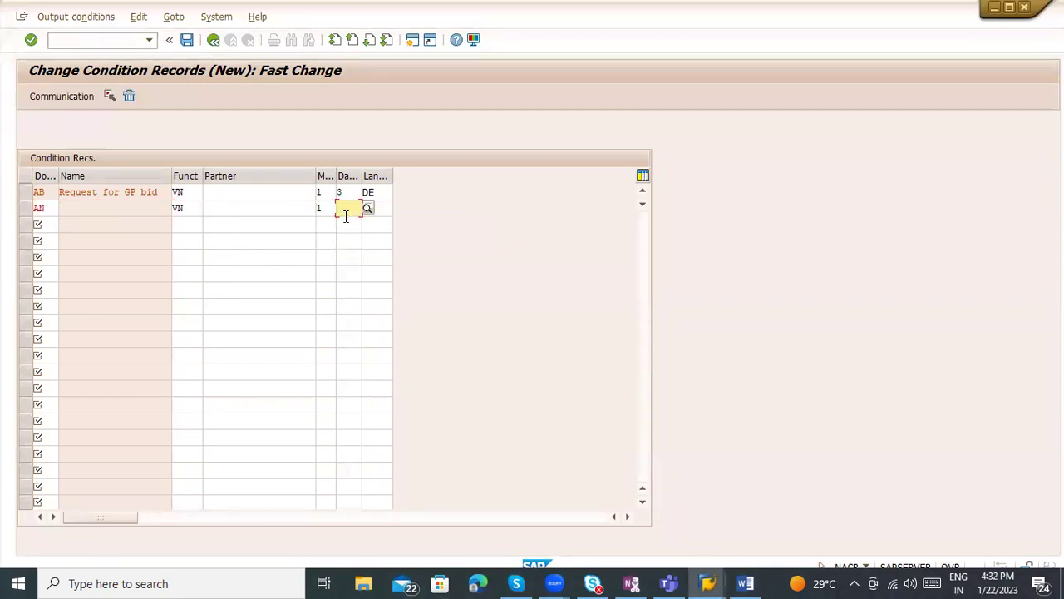
pyautogui.write('3')
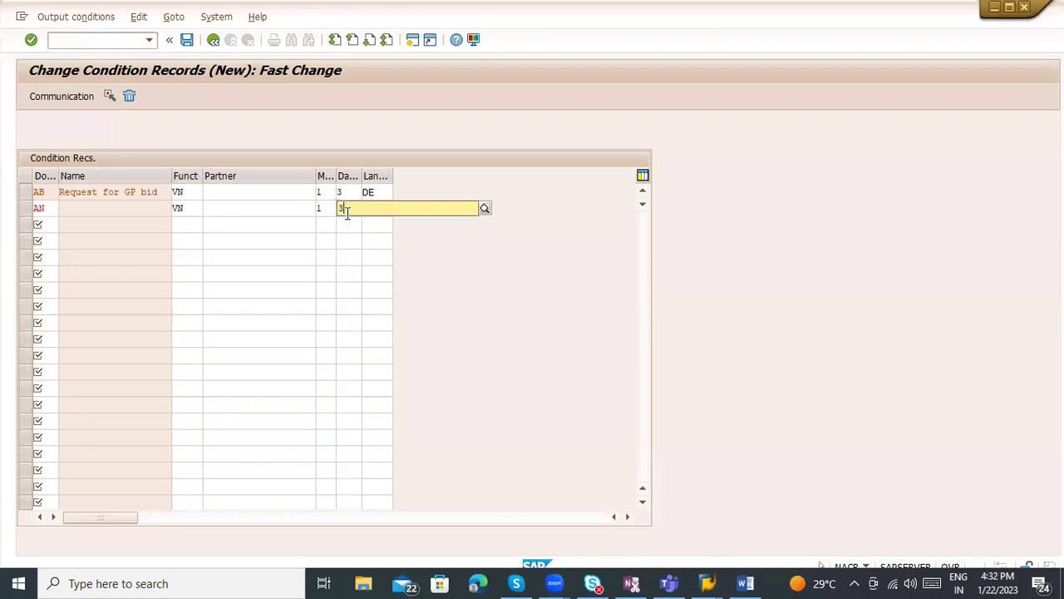
pyautogui.click(356, 235)
pyautogui.press('Tab')
pyautogui.write('EN')
pyautogui.press('Return')
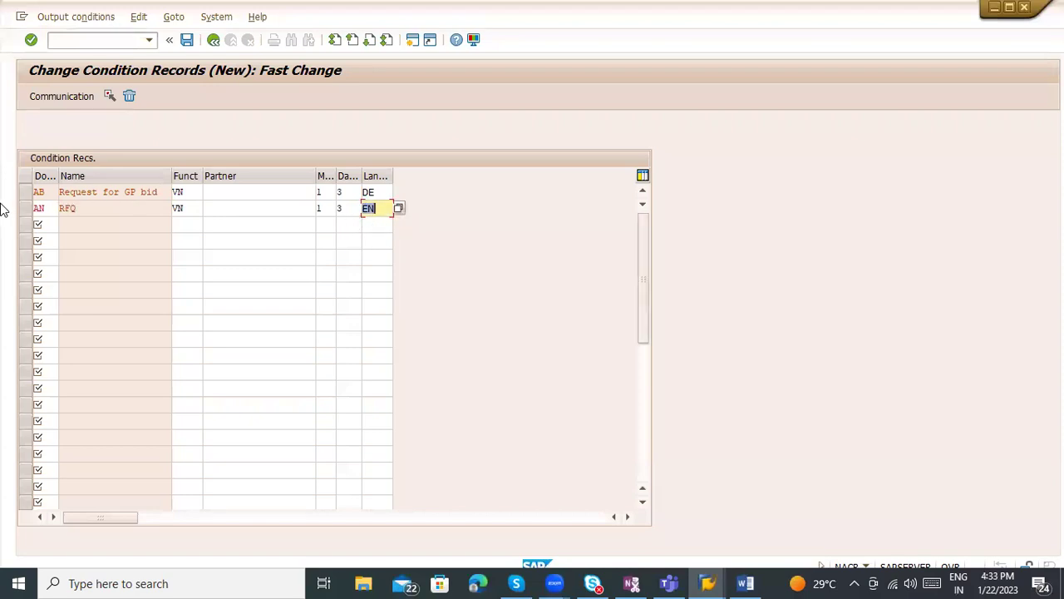
# Step: Open the communication data of the AN condition record and set its output device to LP01
pyautogui.click(26, 208)
pyautogui.click(73, 96)
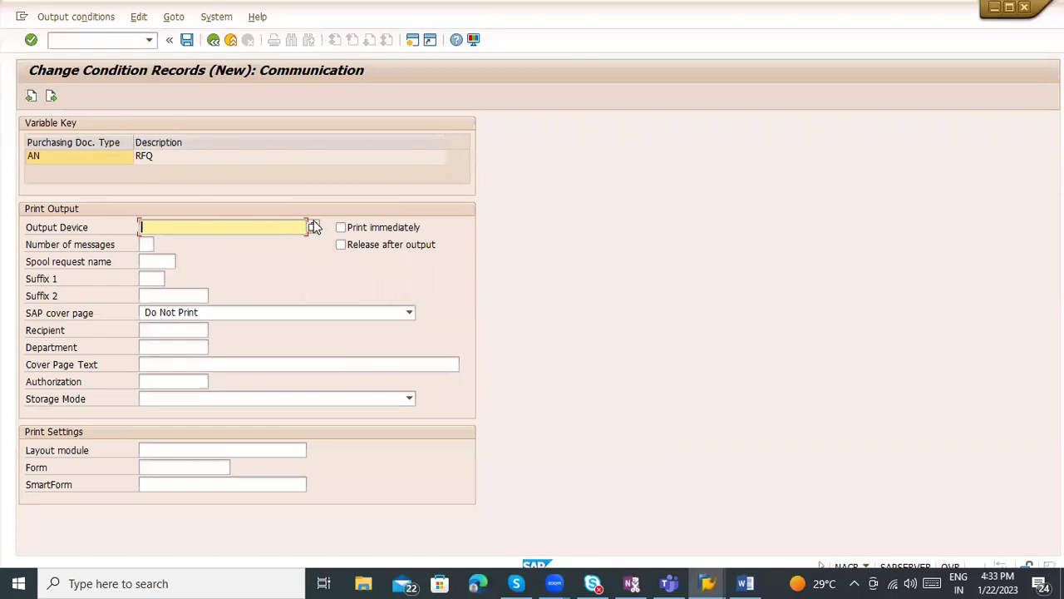
pyautogui.click(312, 227)
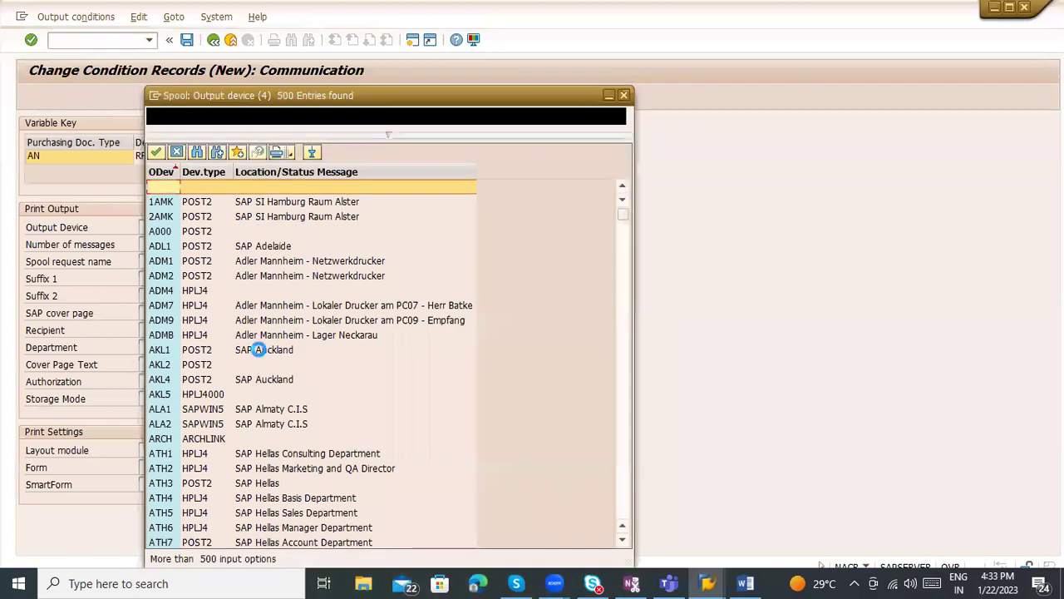
pyautogui.press('Escape')
pyautogui.click(206, 228)
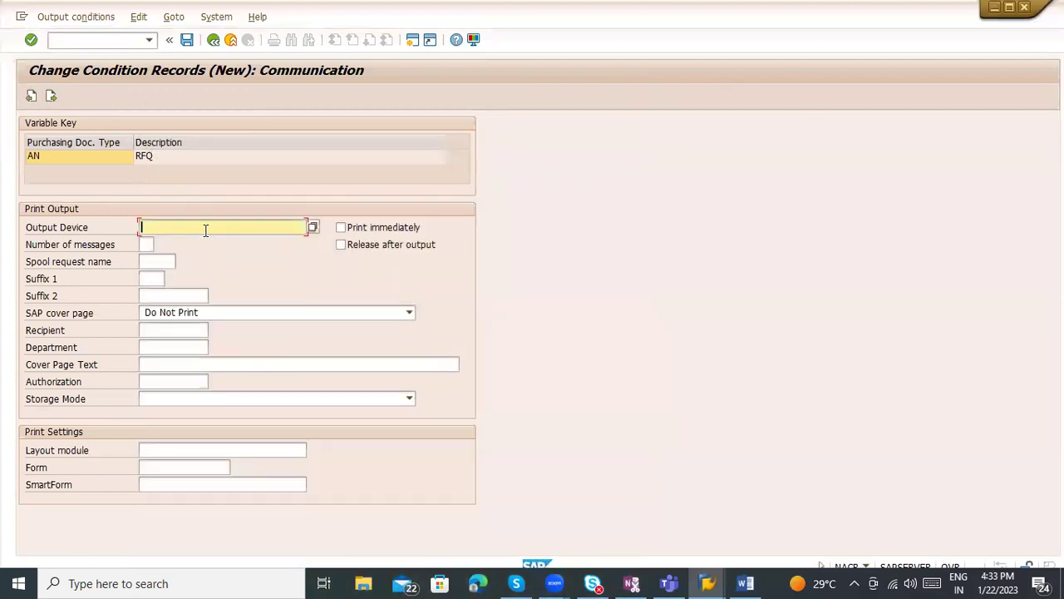
pyautogui.write('LOC')
pyautogui.press('BackSpace')
pyautogui.press('BackSpace')
pyautogui.press('BackSpace')
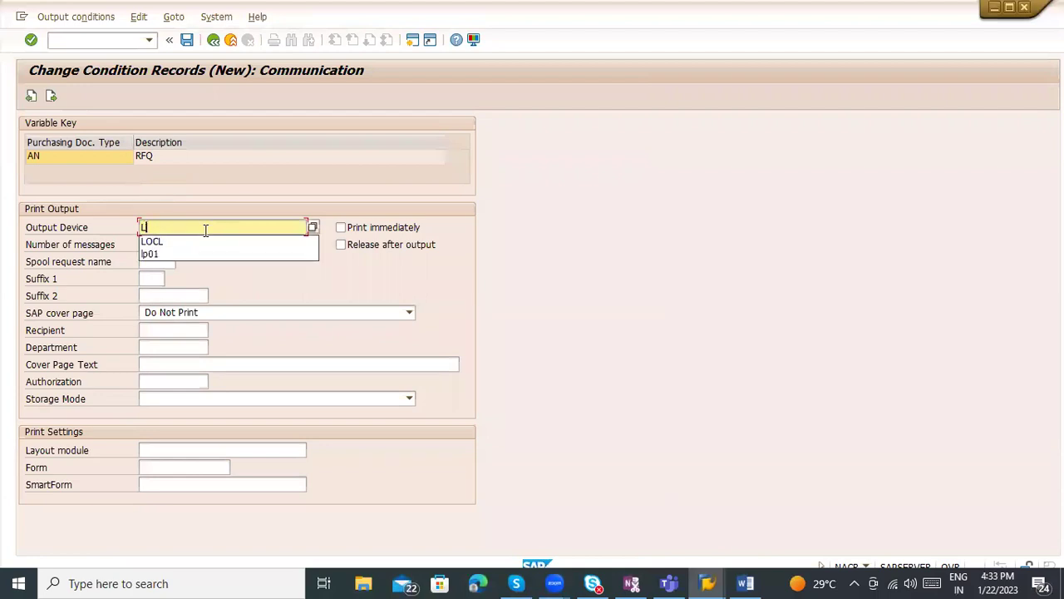
pyautogui.write('P01')
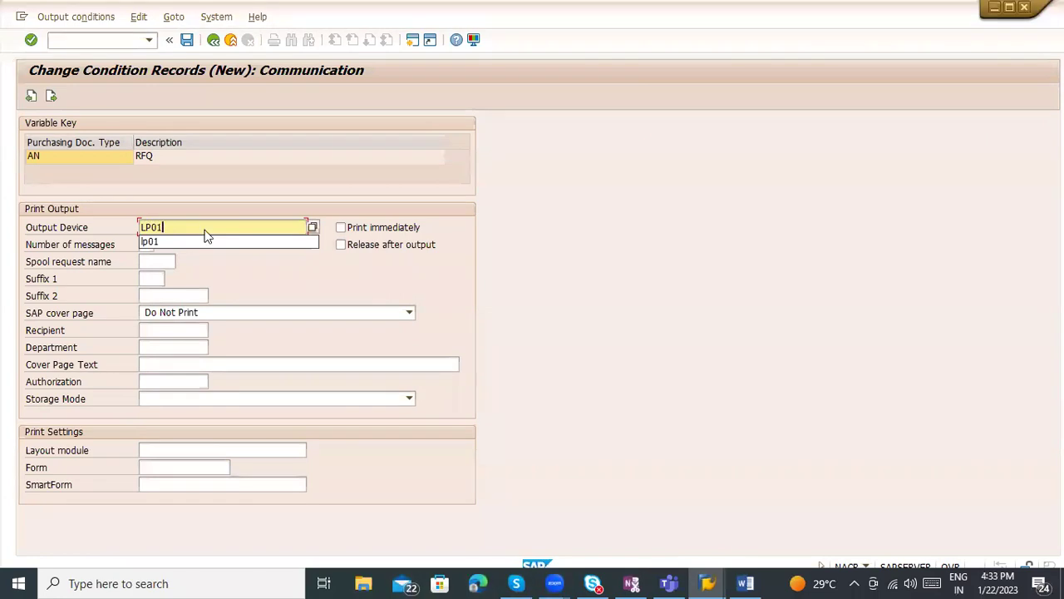
pyautogui.doubleClick(206, 230)
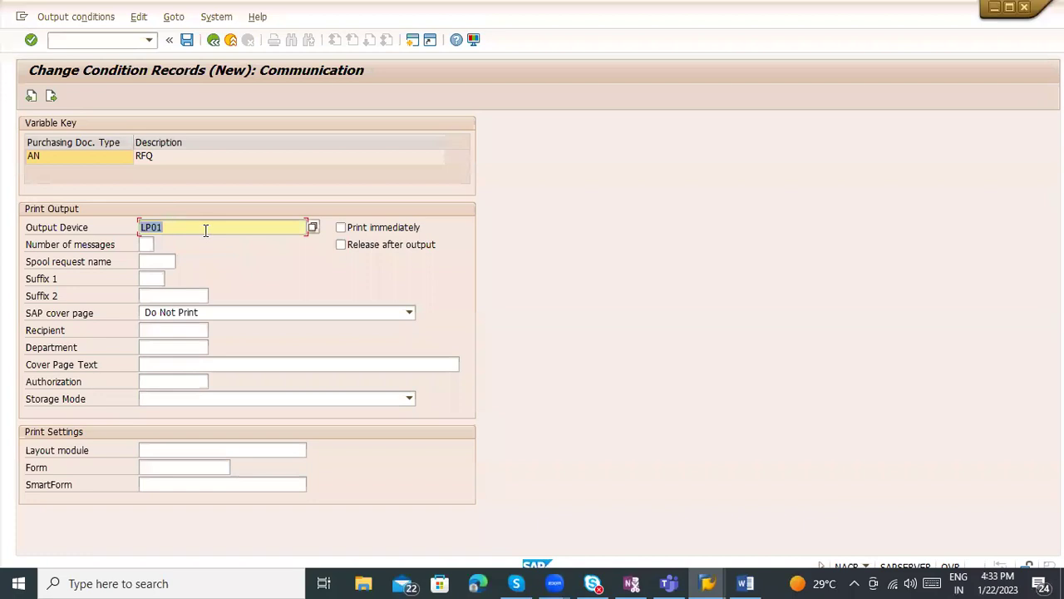
pyautogui.click(205, 230)
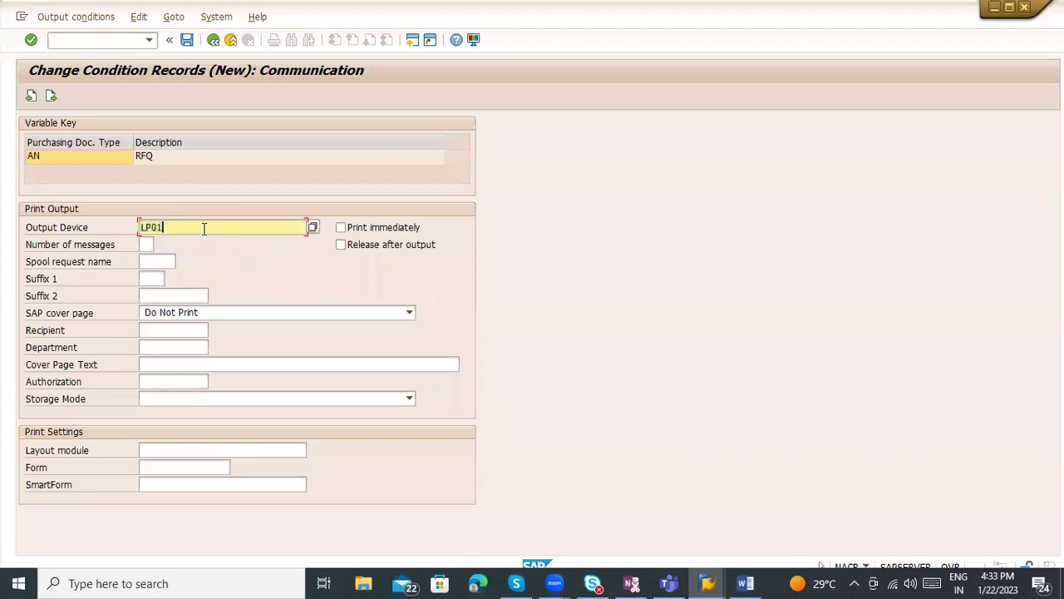
# Step: Save the condition record, leave the output types list, and return to the Create RFQ session
pyautogui.click(186, 41)
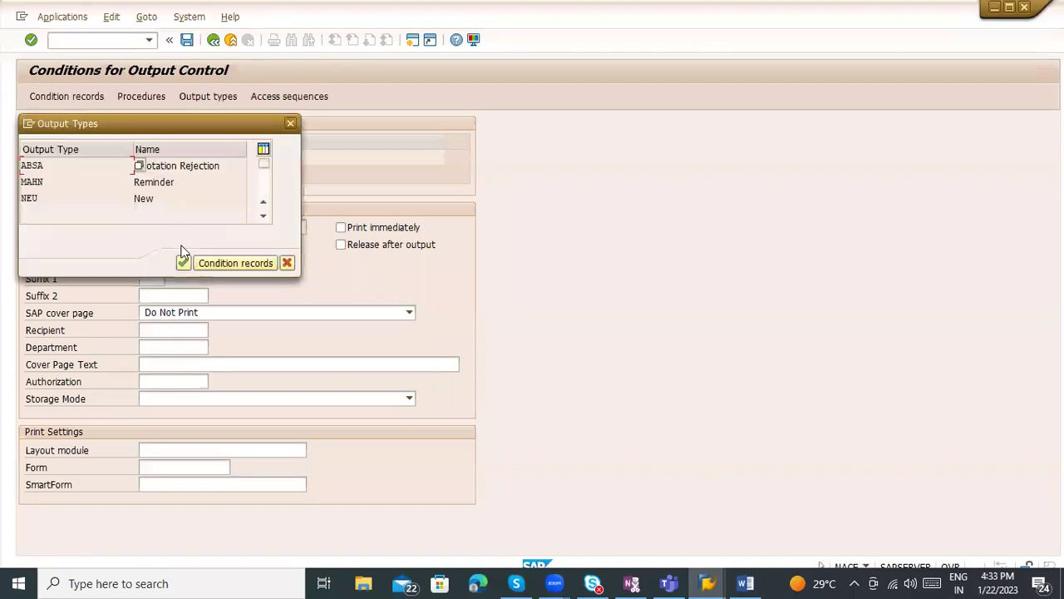
pyautogui.click(289, 123)
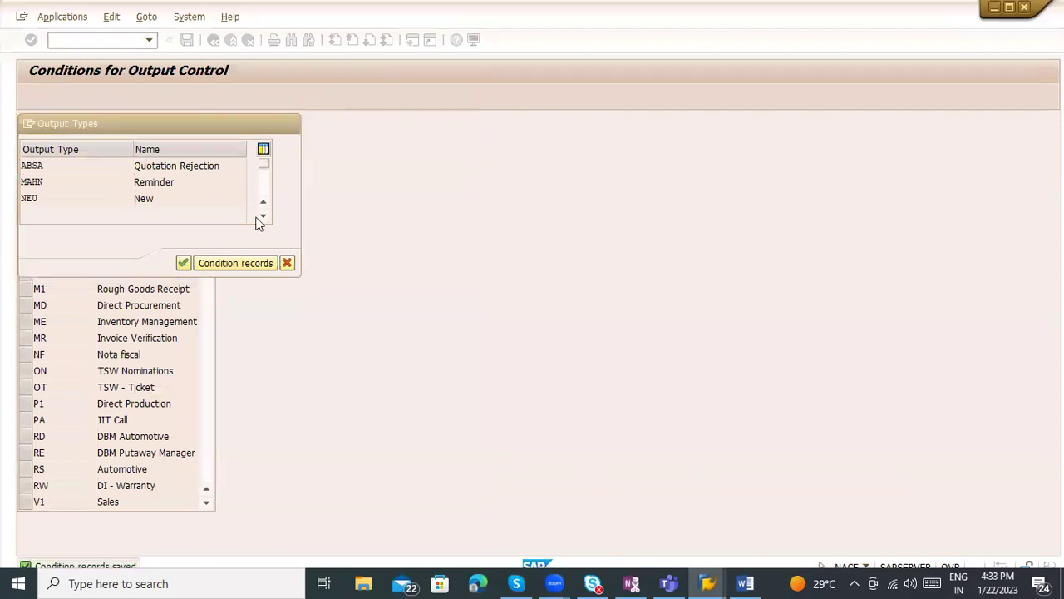
pyautogui.click(213, 39)
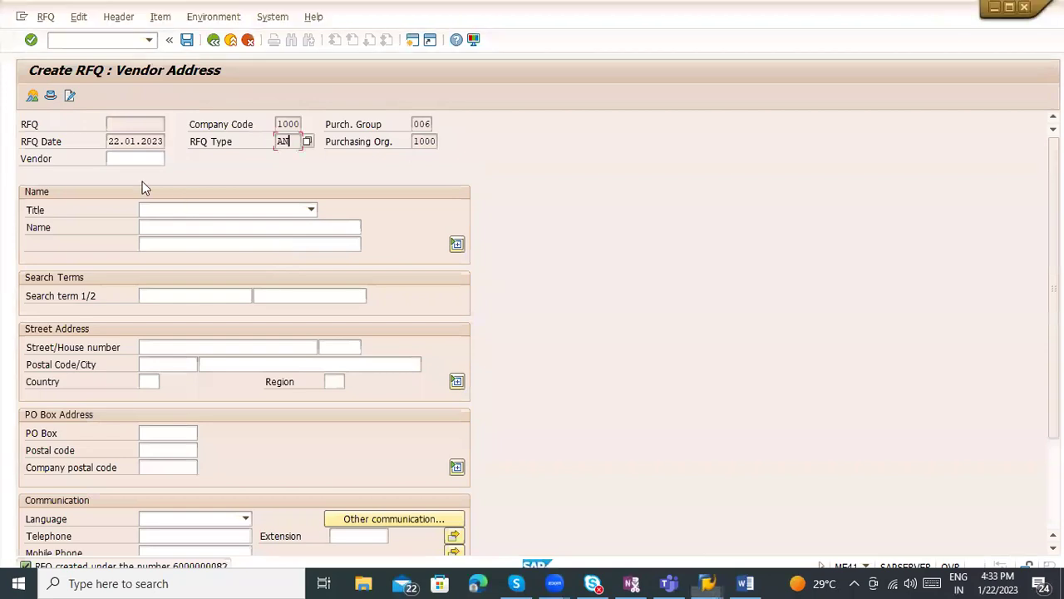
# Step: Enter Gusswerk US as the RFQ vendor, accept the language of the vendor, and save the RFQ
pyautogui.click(152, 158)
pyautogui.write('1003')
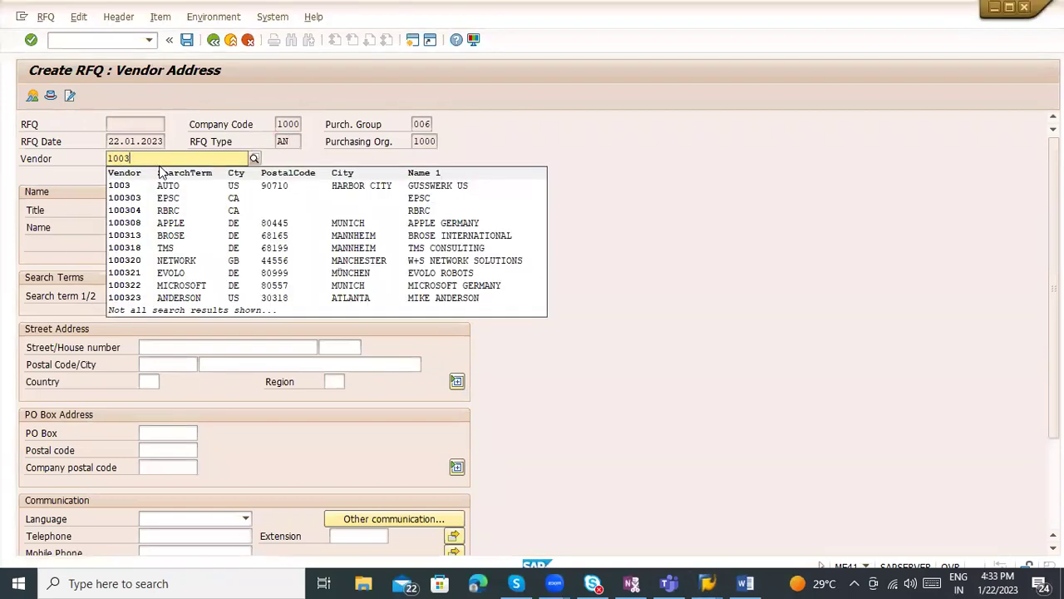
pyautogui.press('Return')
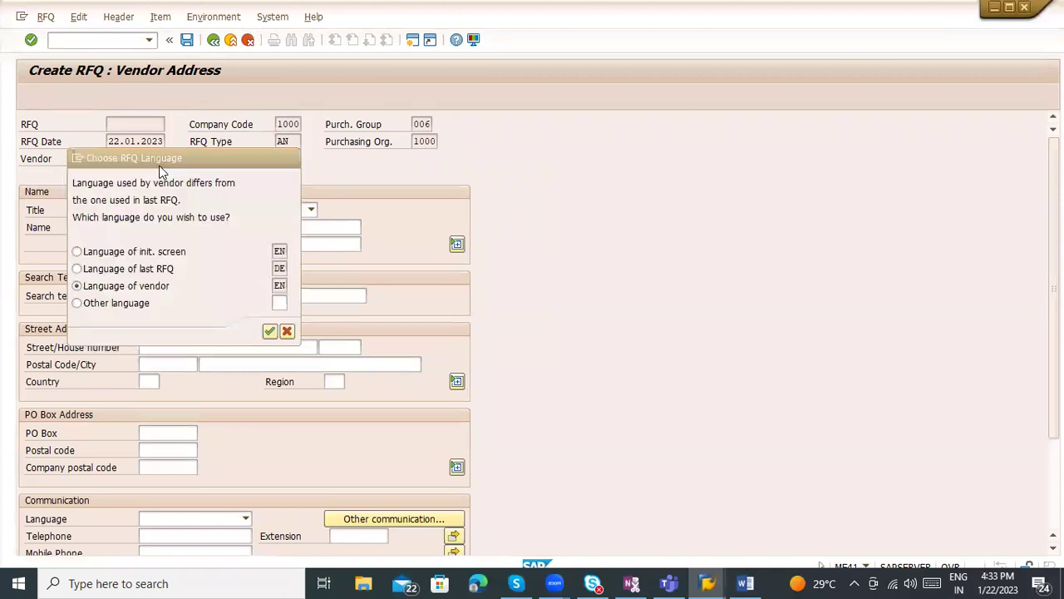
pyautogui.press('Return')
pyautogui.press('Return')
pyautogui.press('Return')
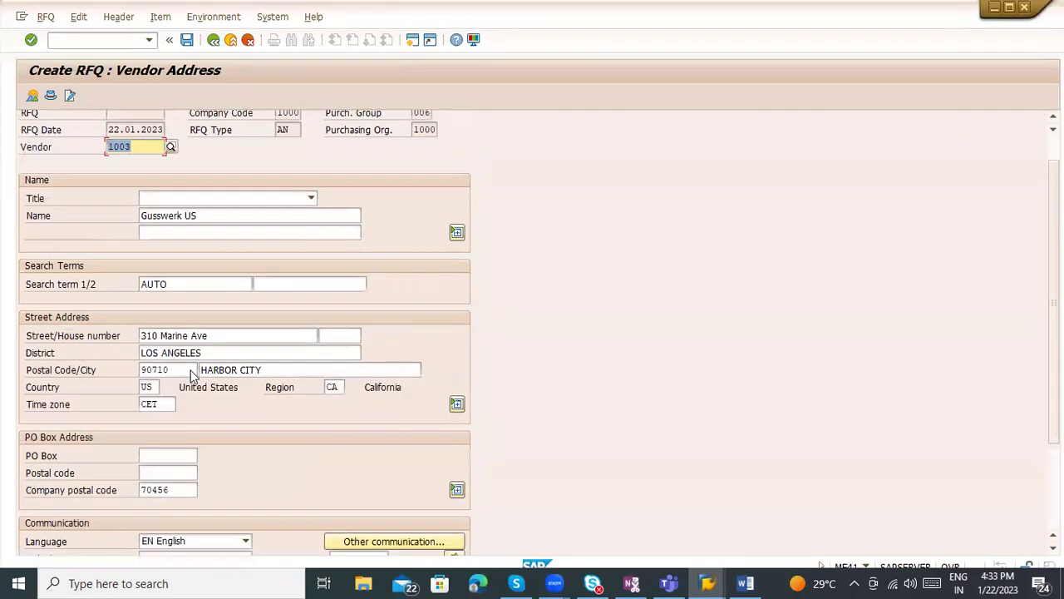
pyautogui.scroll(-4, 200, 441)
pyautogui.scroll(4, 200, 451)
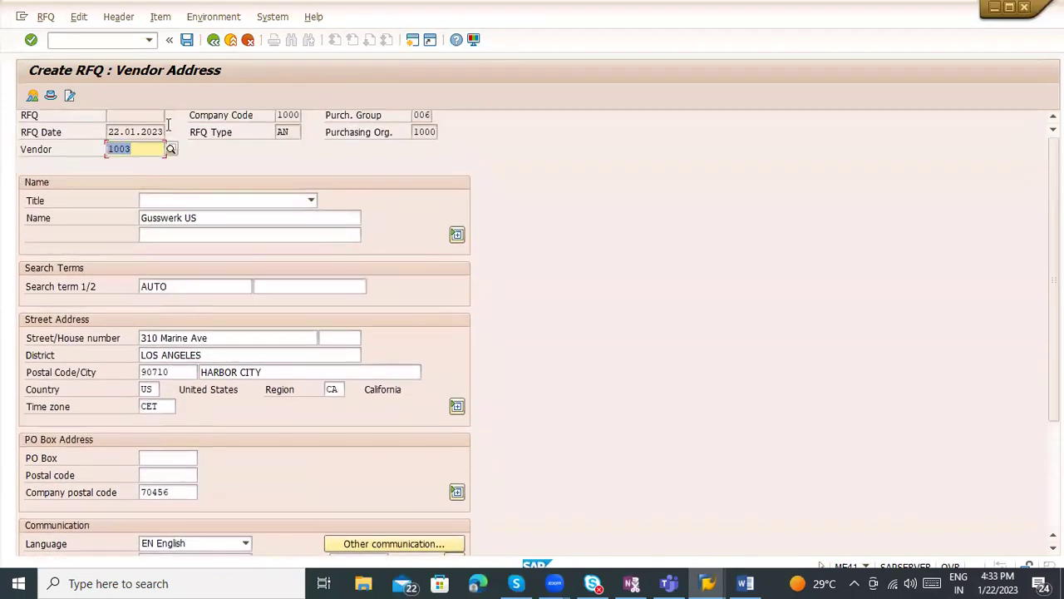
pyautogui.click(187, 40)
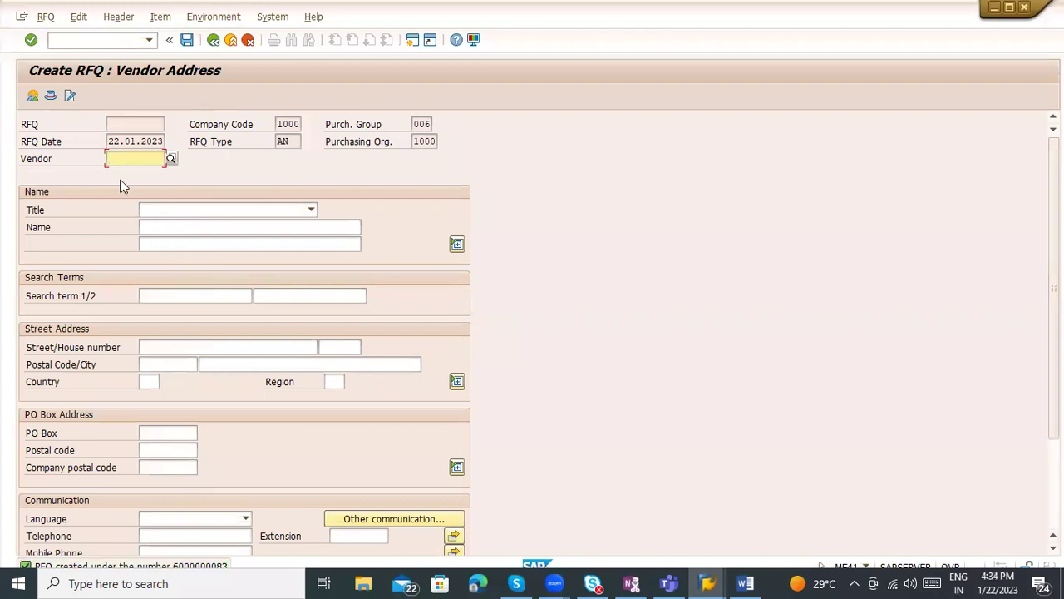
# Step: Run the Vendors: Purchasing search for purchasing organization 1000 and sort the hit list by vendor number
pyautogui.click(172, 162)
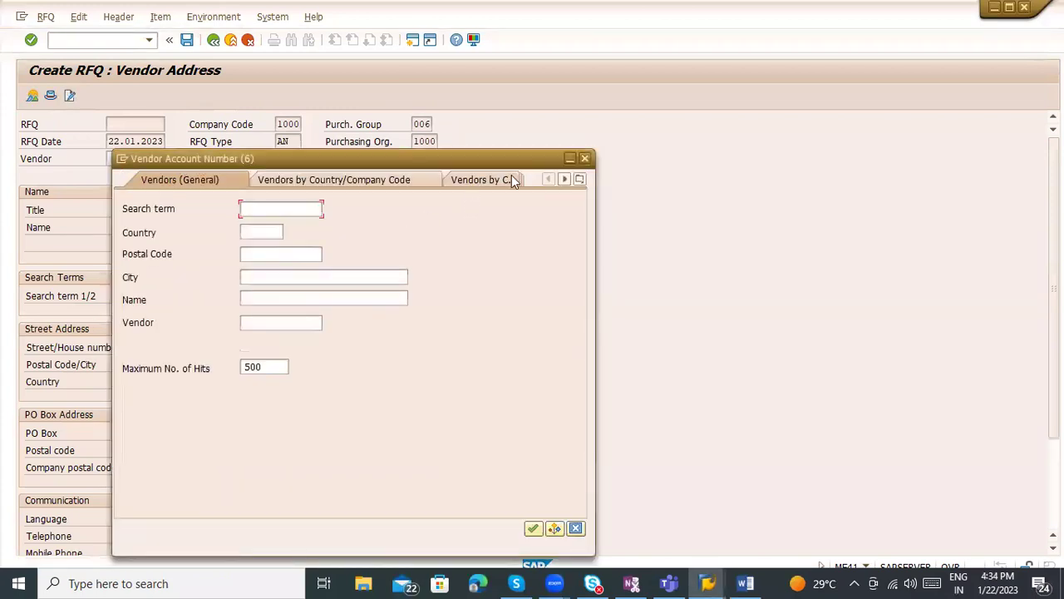
pyautogui.click(567, 179)
pyautogui.click(580, 181)
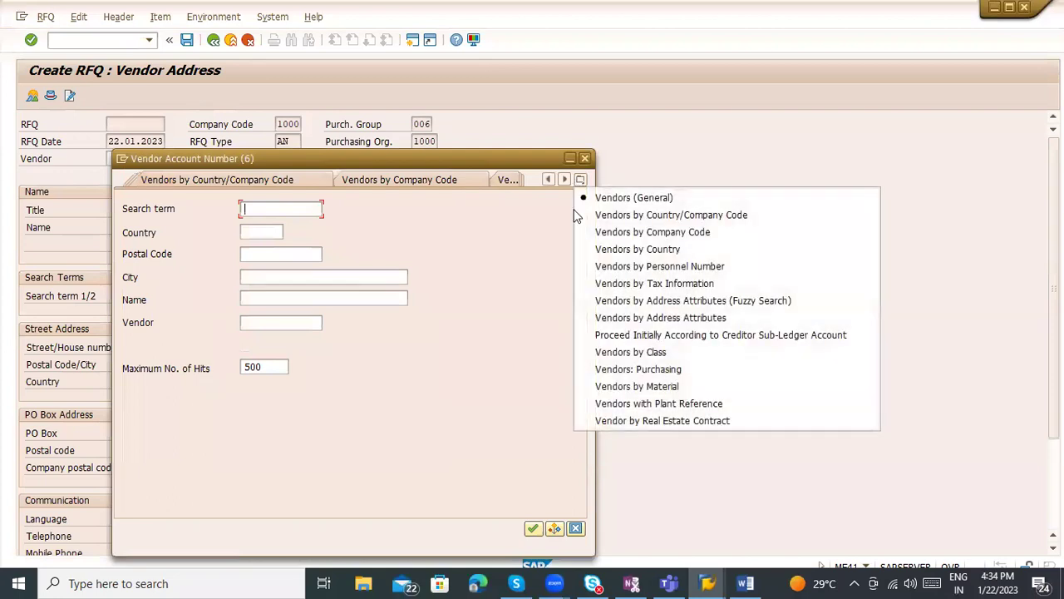
pyautogui.click(609, 369)
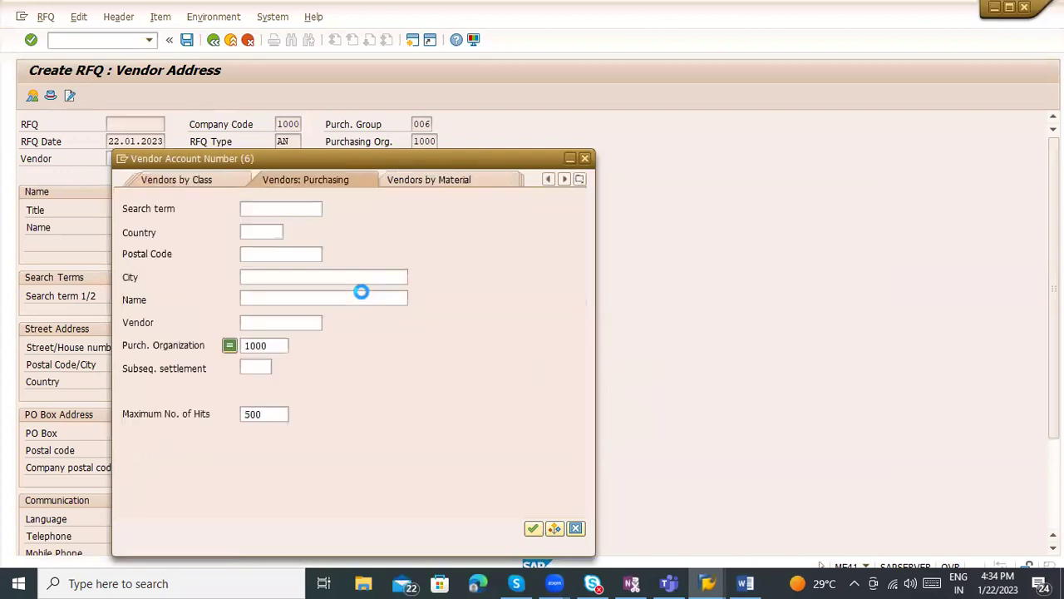
pyautogui.click(283, 346)
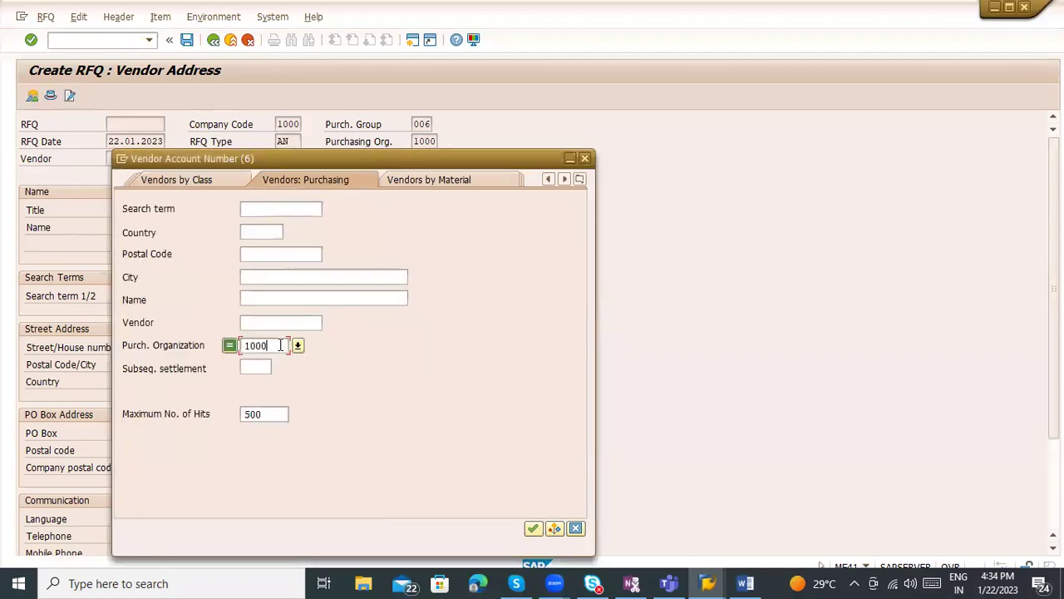
pyautogui.click(532, 529)
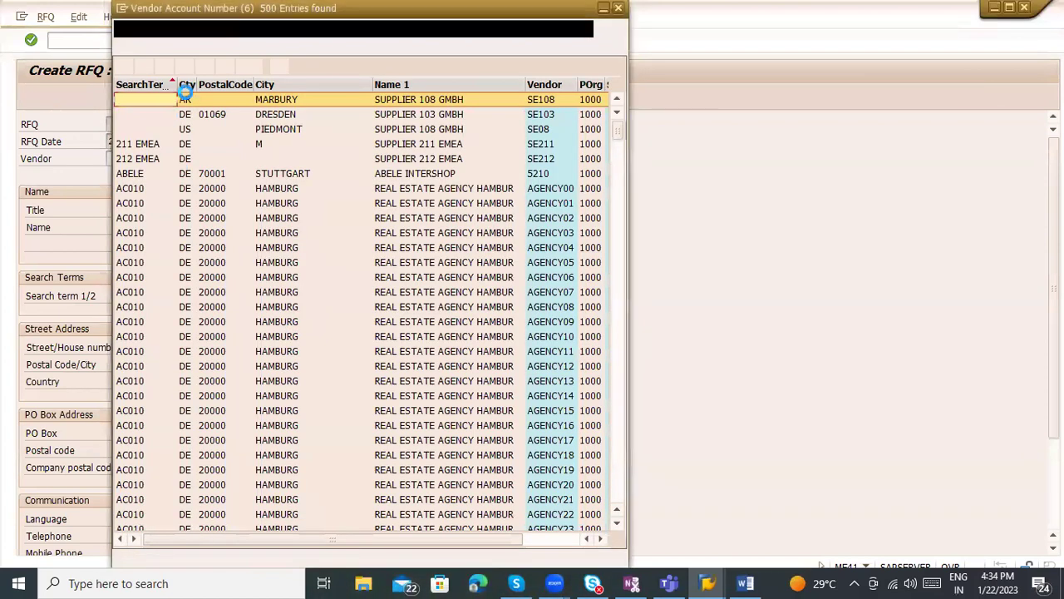
pyautogui.click(541, 86)
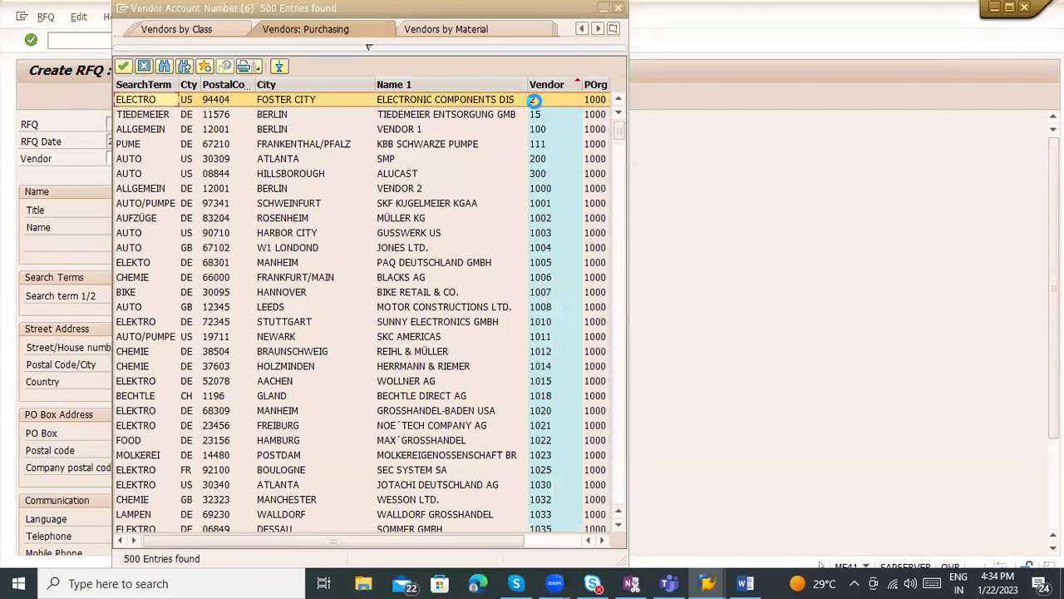
# Step: Look through the first vendors in the hit list and choose Sunny Electronics GmbH for the RFQ
pyautogui.click(555, 191)
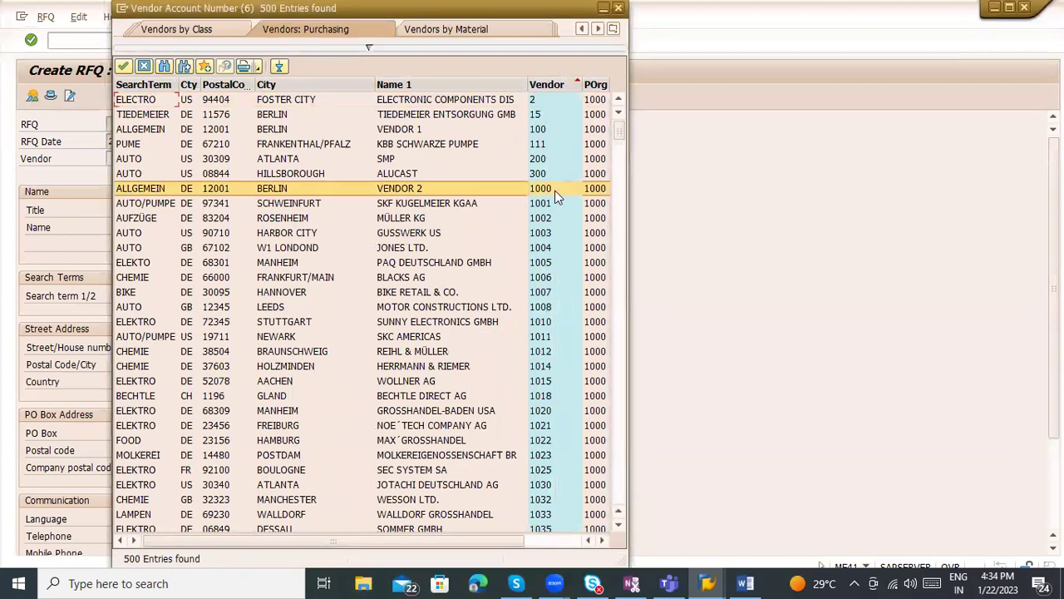
pyautogui.click(555, 205)
pyautogui.click(554, 219)
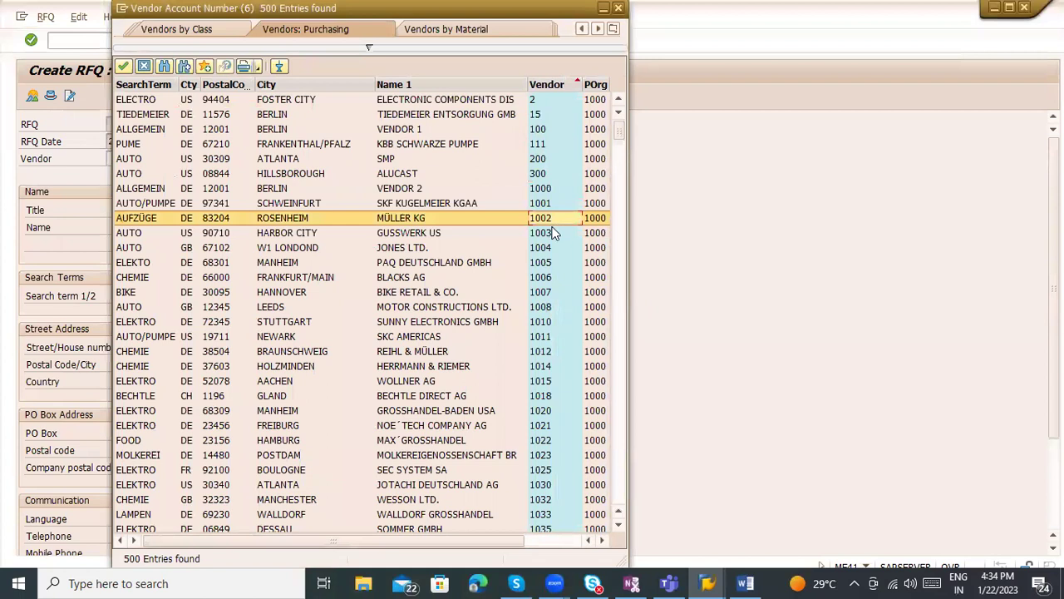
pyautogui.click(552, 234)
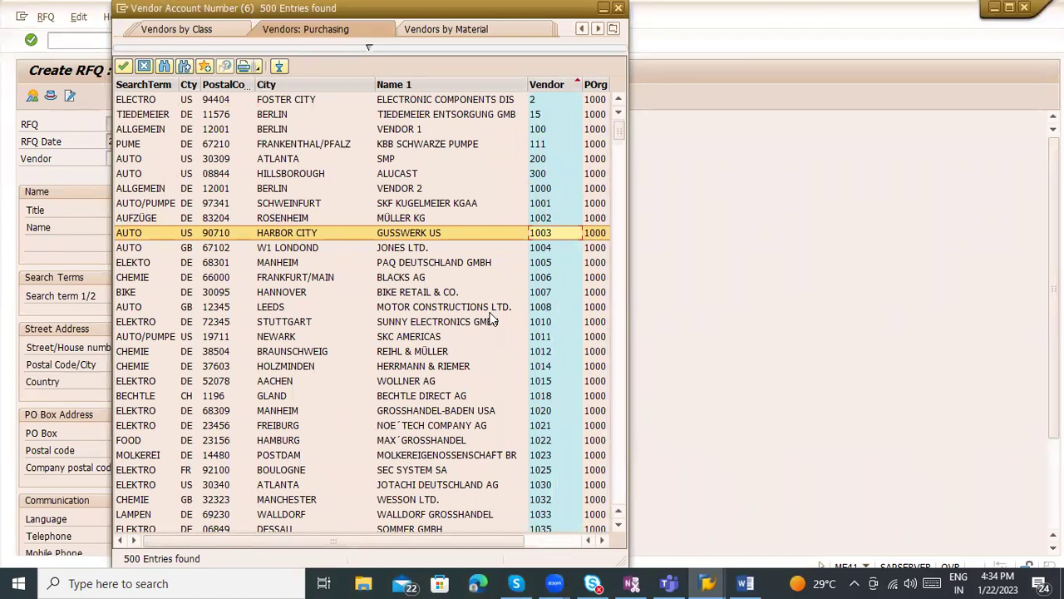
pyautogui.click(253, 323)
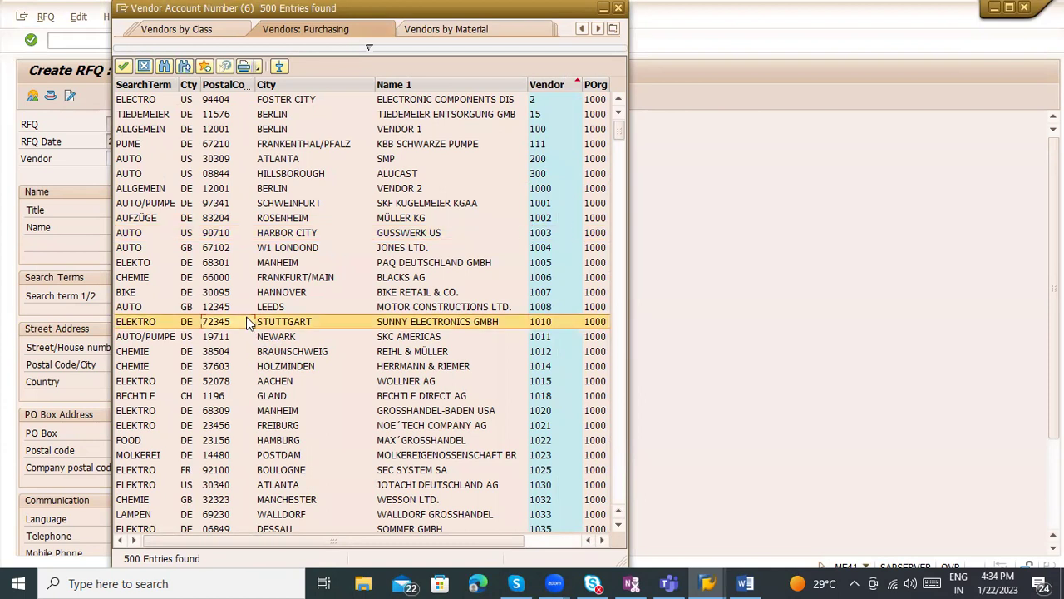
pyautogui.doubleClick(542, 322)
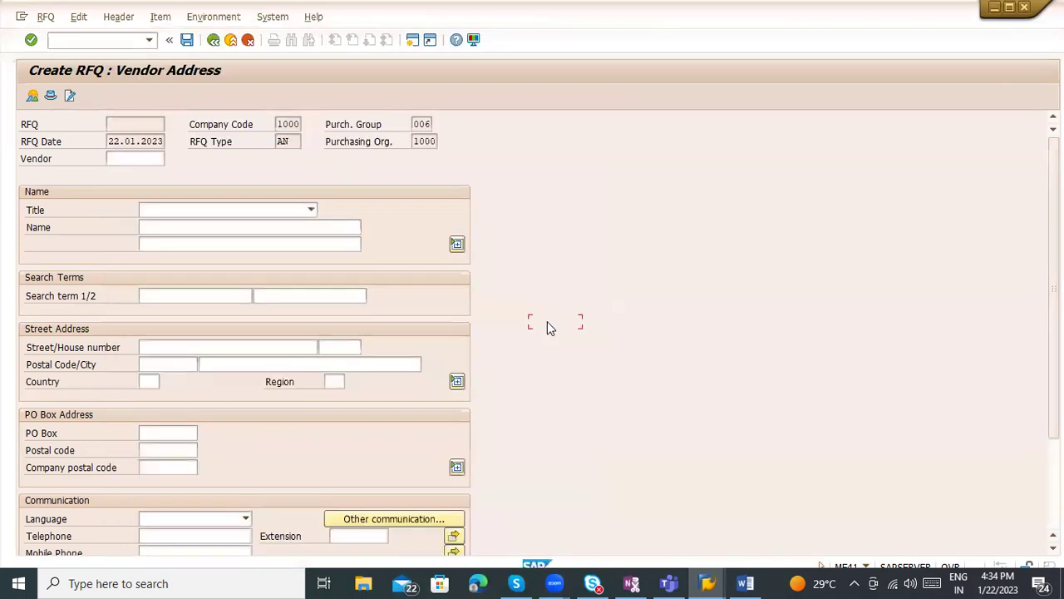
# Step: Confirm Sunny Electronics GmbH with the proposed RFQ language and save the RFQ
pyautogui.press('Return')
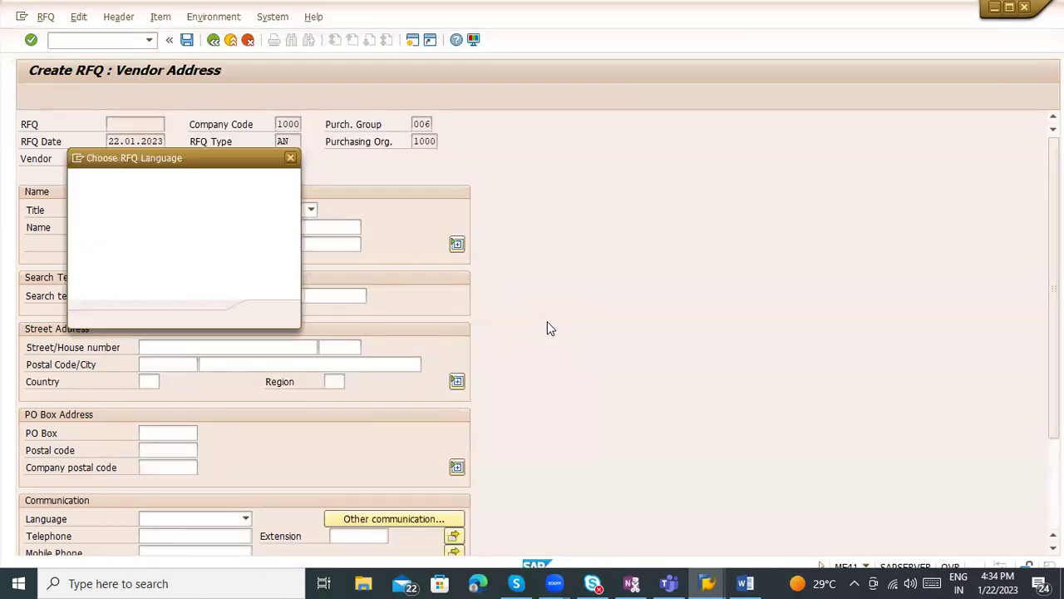
pyautogui.press('Return')
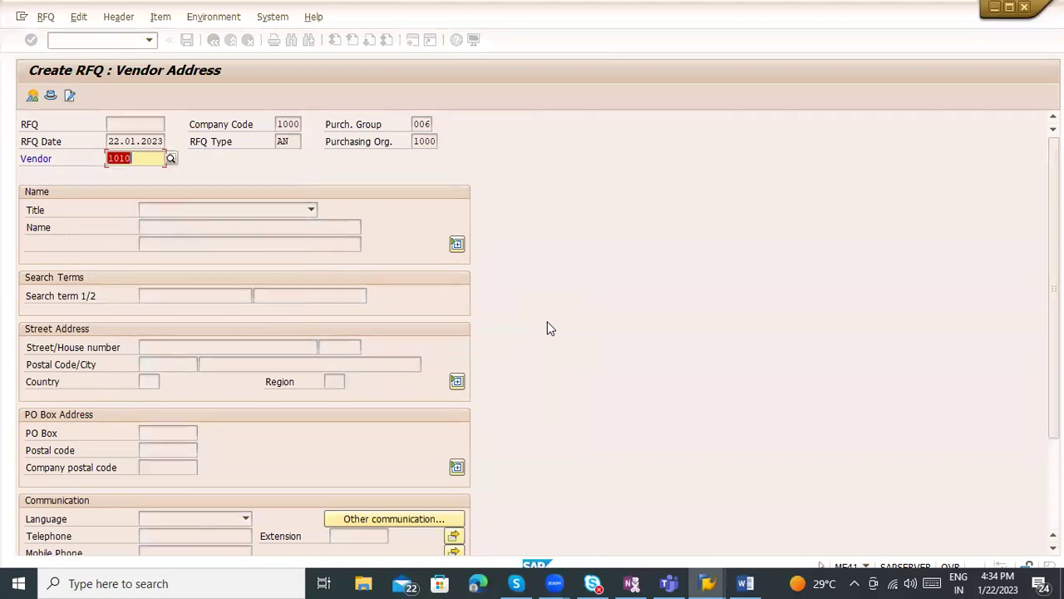
pyautogui.press('Return')
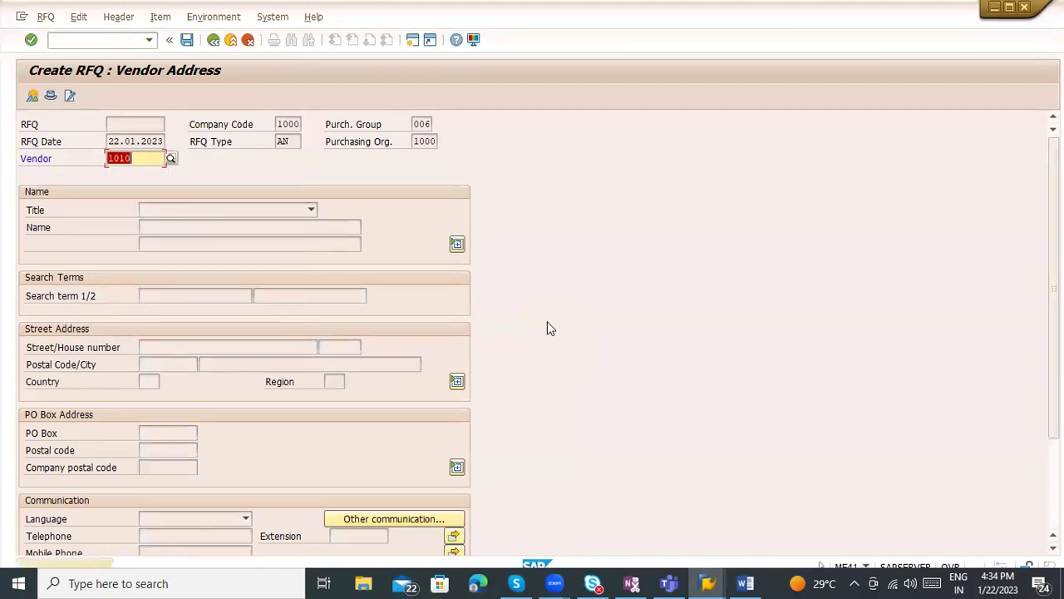
pyautogui.press('Return')
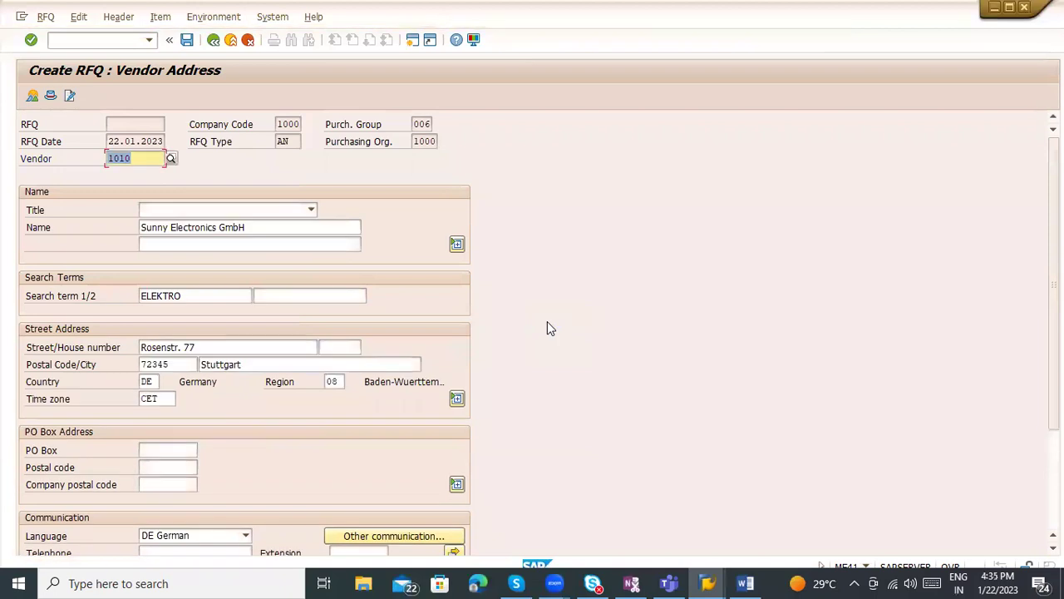
pyautogui.click(187, 39)
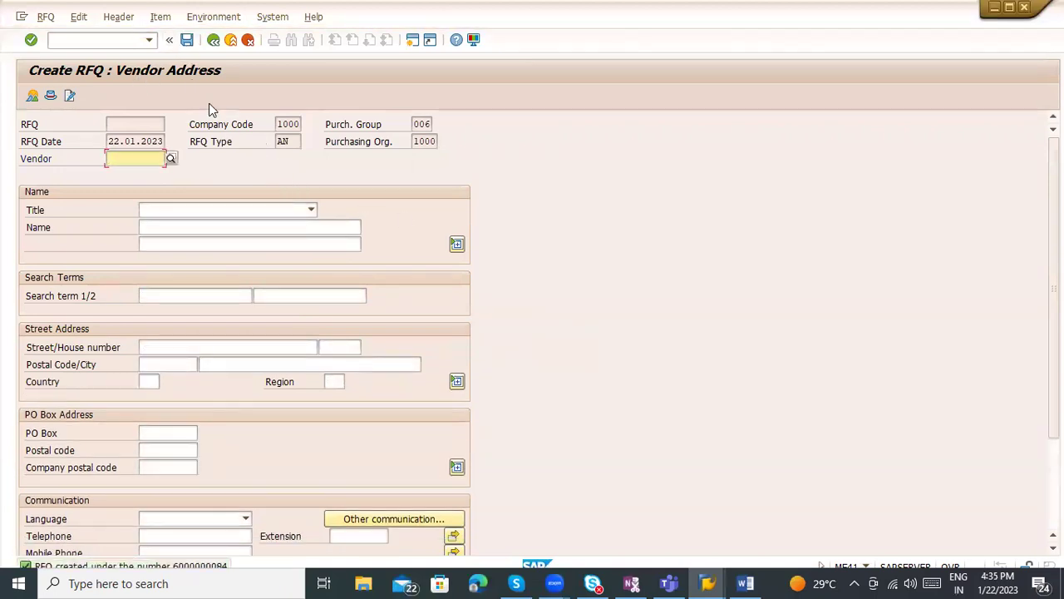
# Step: Exit Create RFQ and open the Purchasing Documents per Document Number report
pyautogui.click(215, 40)
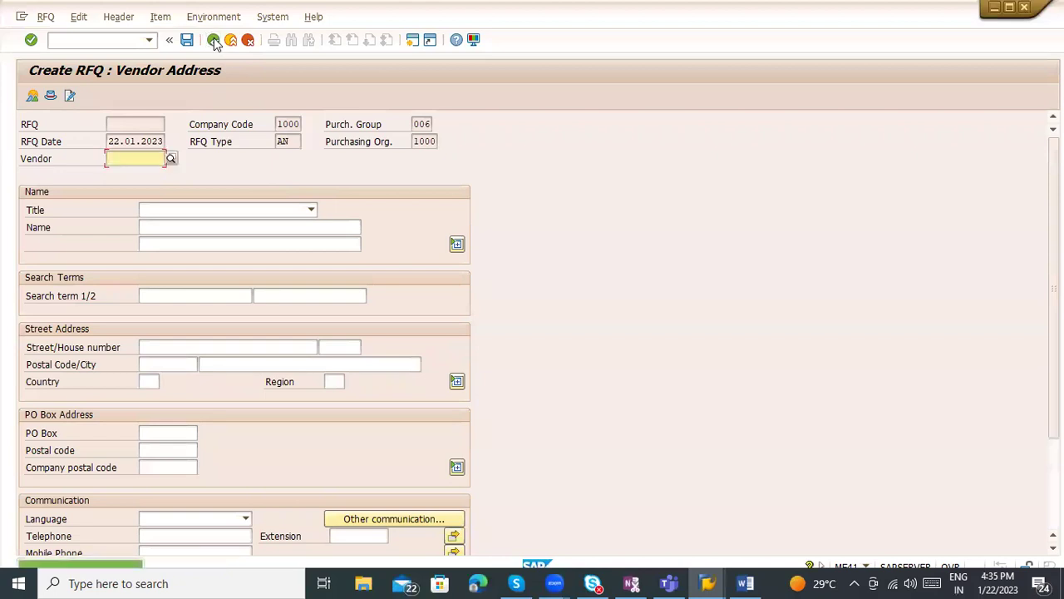
pyautogui.click(232, 40)
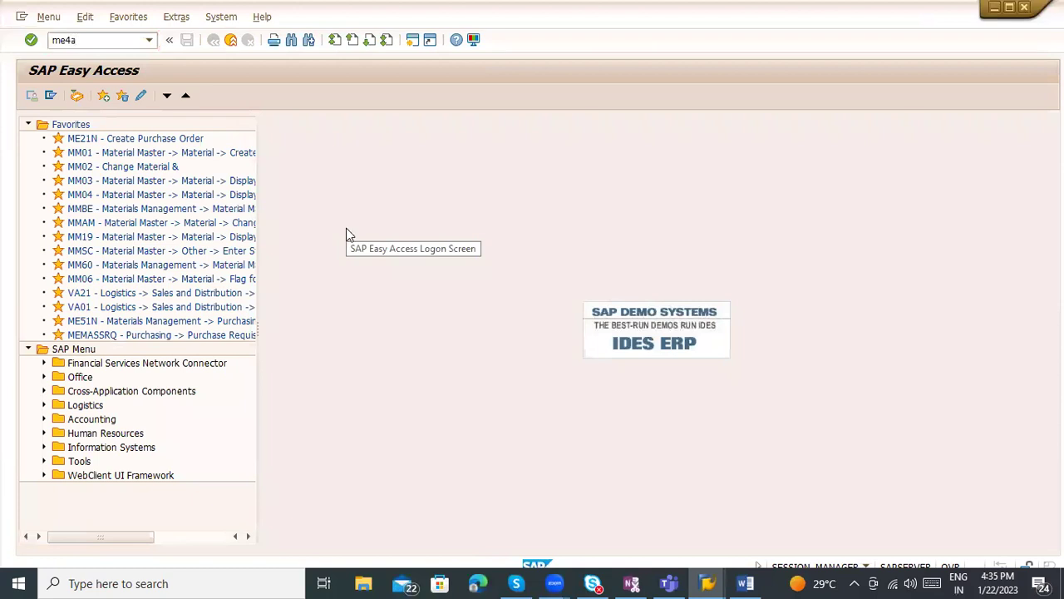
pyautogui.press('Return')
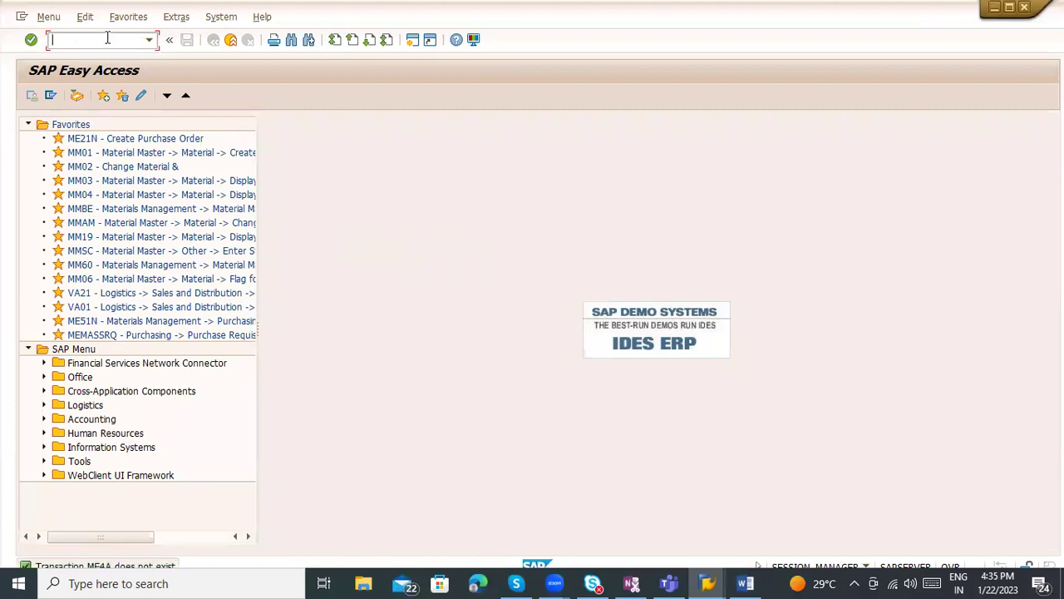
pyautogui.write('me')
pyautogui.press('Return')
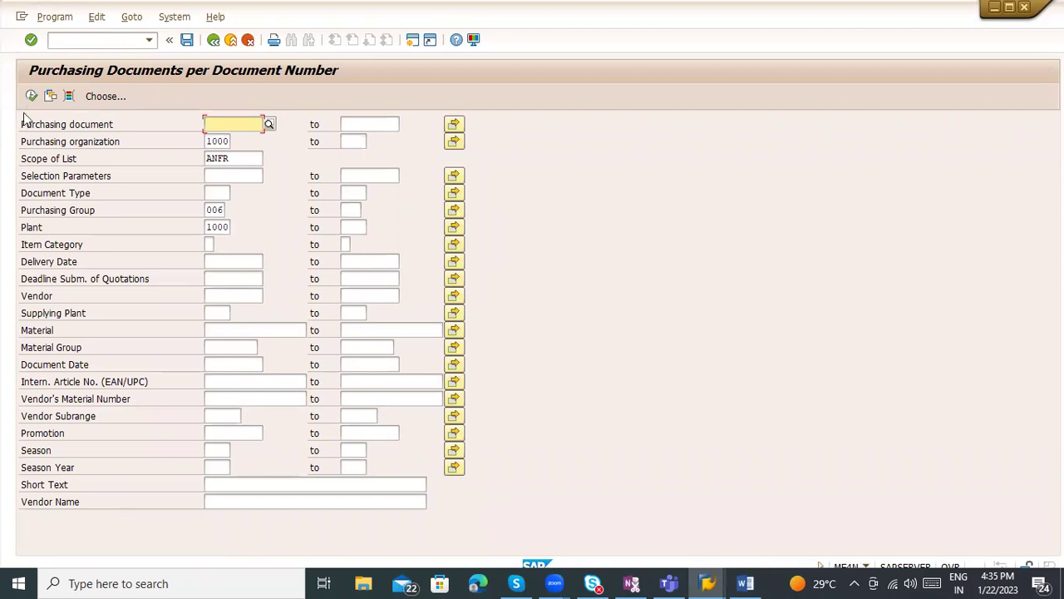
# Step: Run the report for purchasing organization 1000, purchasing group 006 and plant 1000, and check the collective RFQ number of the listed RFQs
pyautogui.click(31, 96)
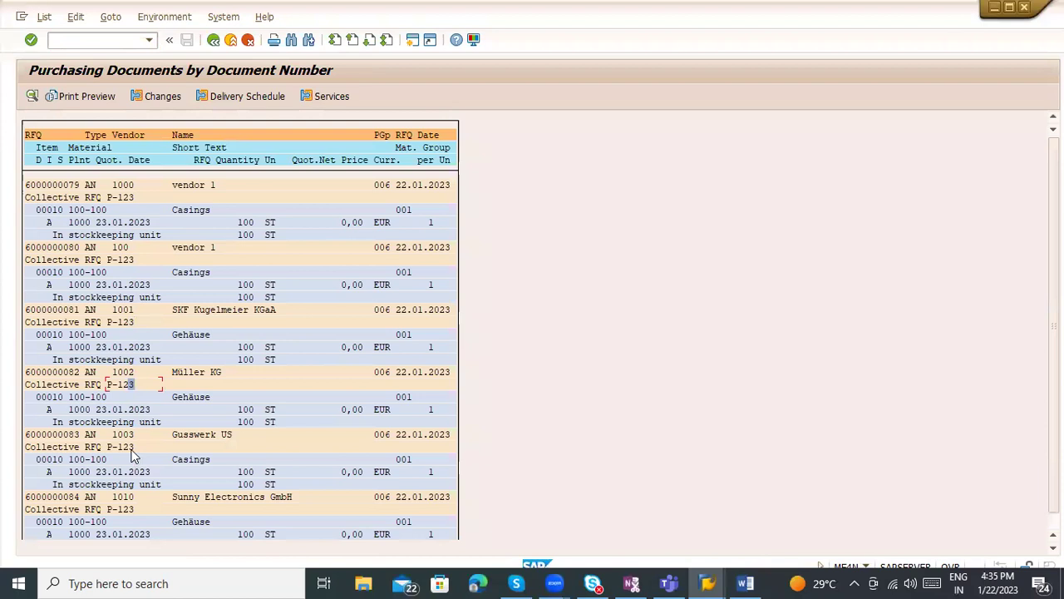
pyautogui.scroll(-2, 123, 499)
pyautogui.click(213, 40)
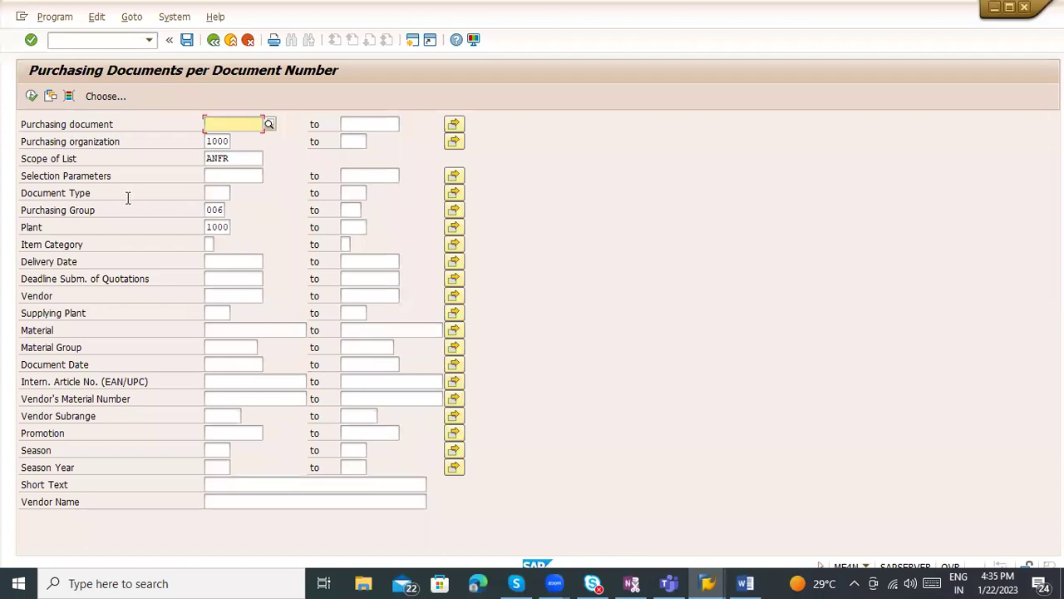
pyautogui.click(29, 96)
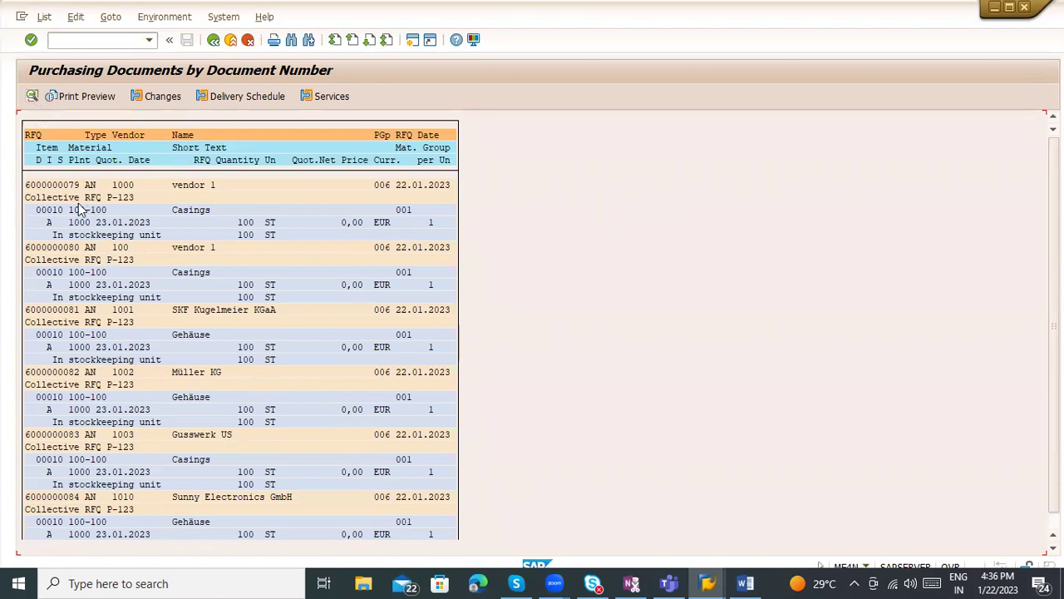
pyautogui.click(61, 184)
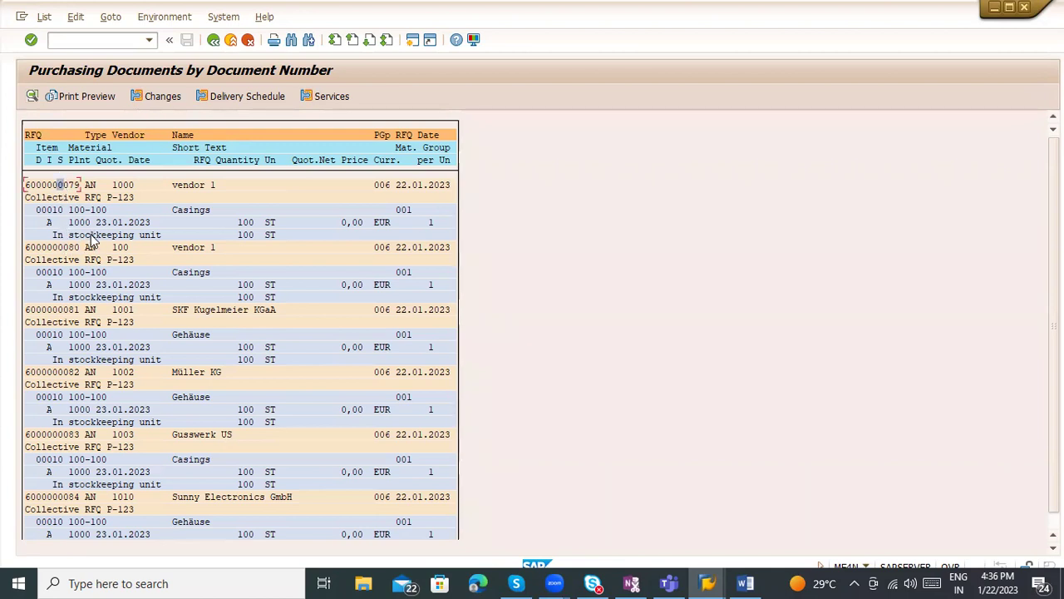
pyautogui.click(116, 260)
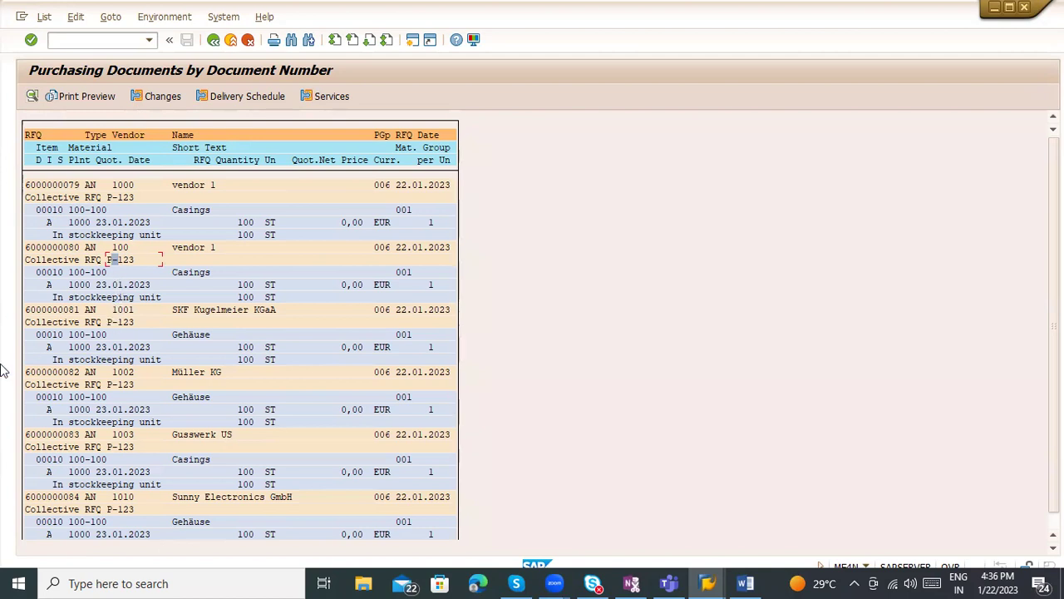
# Step: Examine the quoted net price of each RFQ item in the list
pyautogui.click(359, 223)
pyautogui.click(352, 285)
pyautogui.click(345, 347)
pyautogui.click(354, 394)
pyautogui.click(355, 408)
pyautogui.click(349, 457)
pyautogui.scroll(-1, 353, 457)
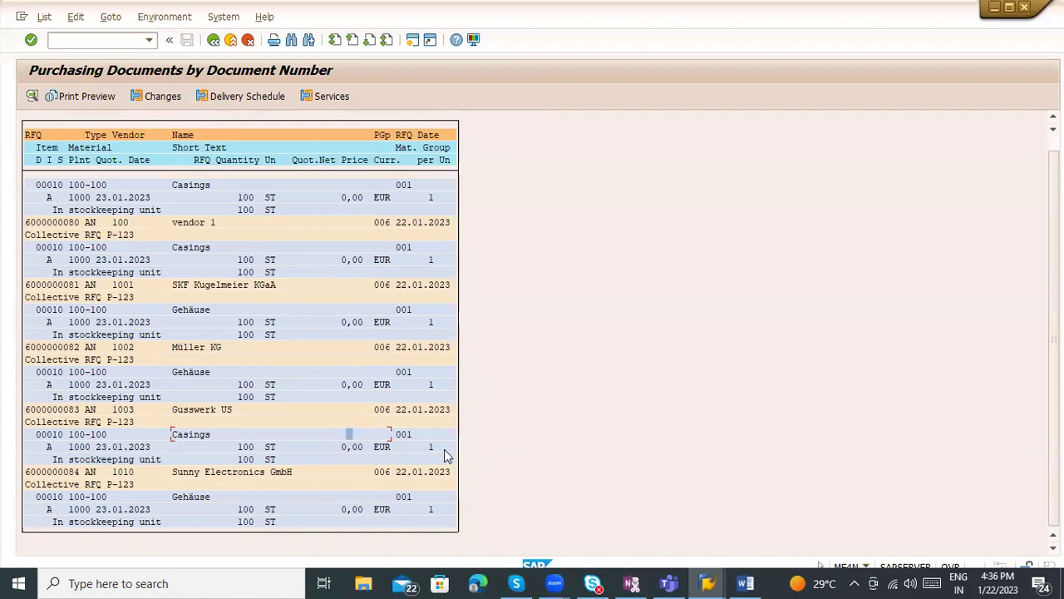
pyautogui.scroll(1, 444, 453)
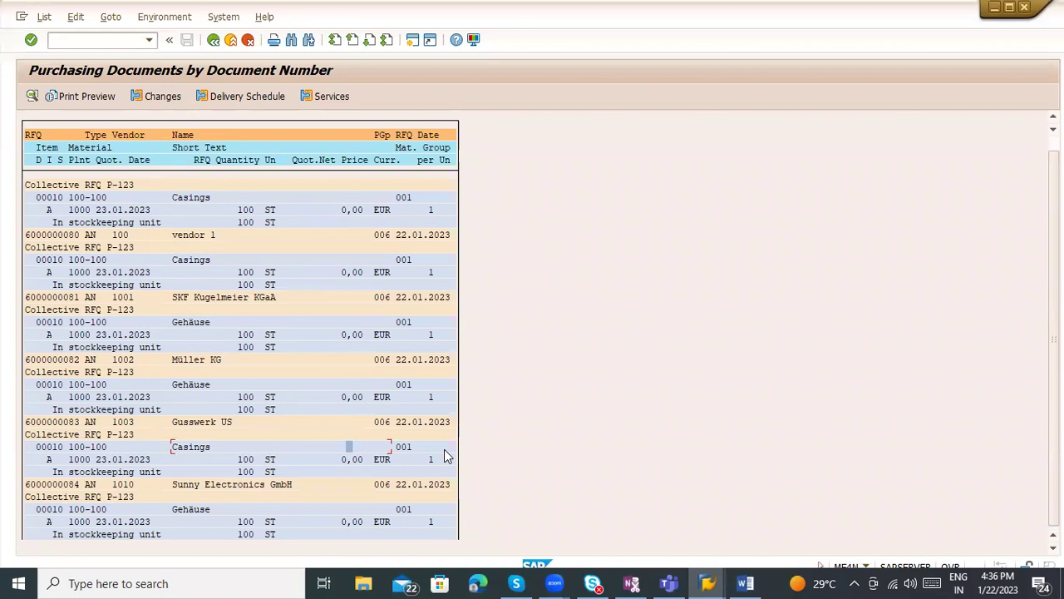
pyautogui.scroll(1, 439, 391)
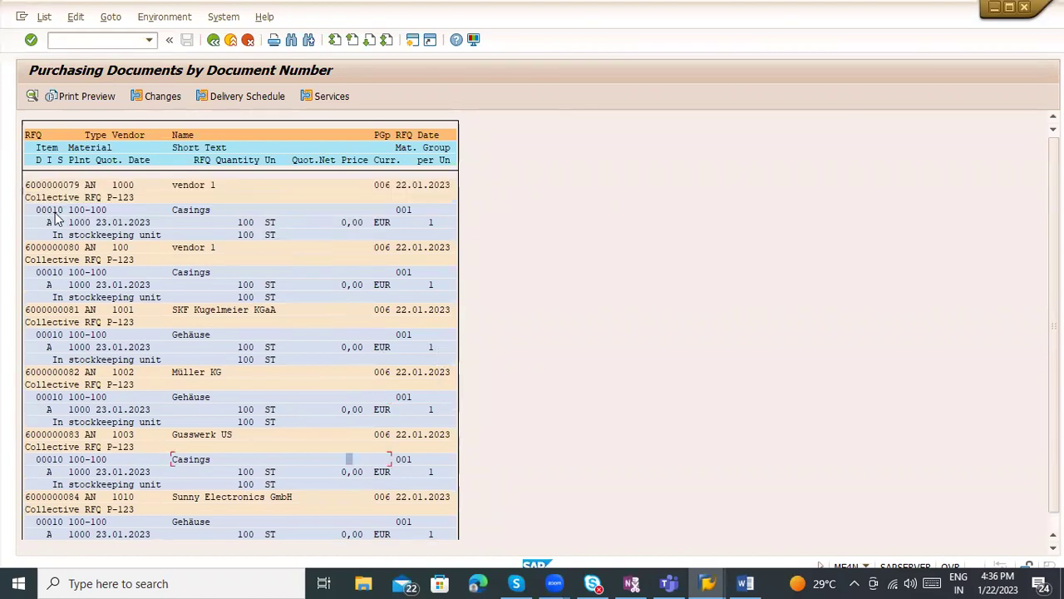
# Step: Try to preview the printout of the first listed RFQ, and open the print preview of the Gusswerk US RFQ
pyautogui.click(61, 184)
pyautogui.click(75, 98)
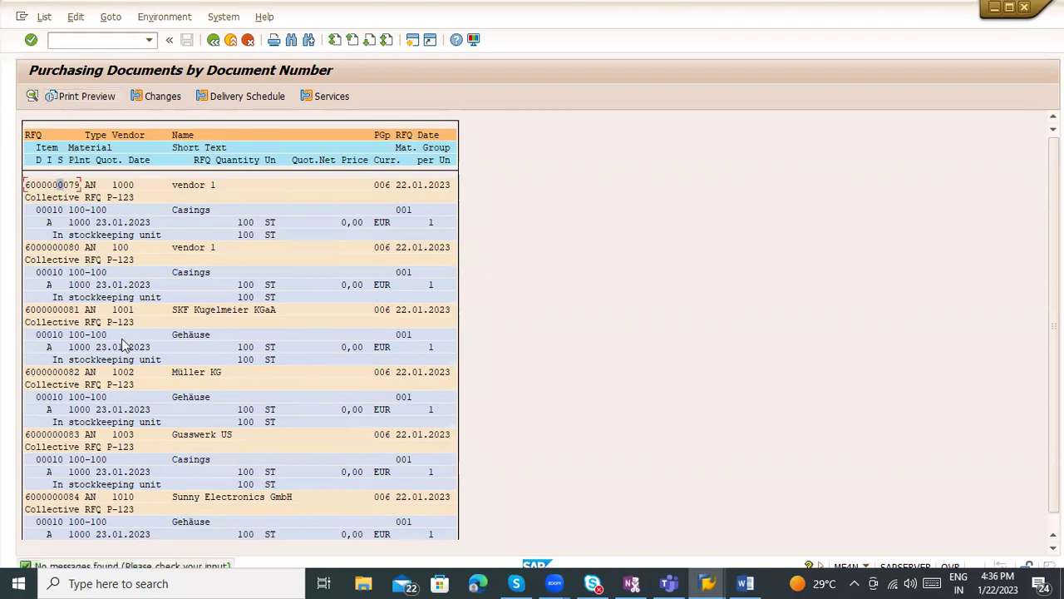
pyautogui.click(61, 247)
pyautogui.click(43, 422)
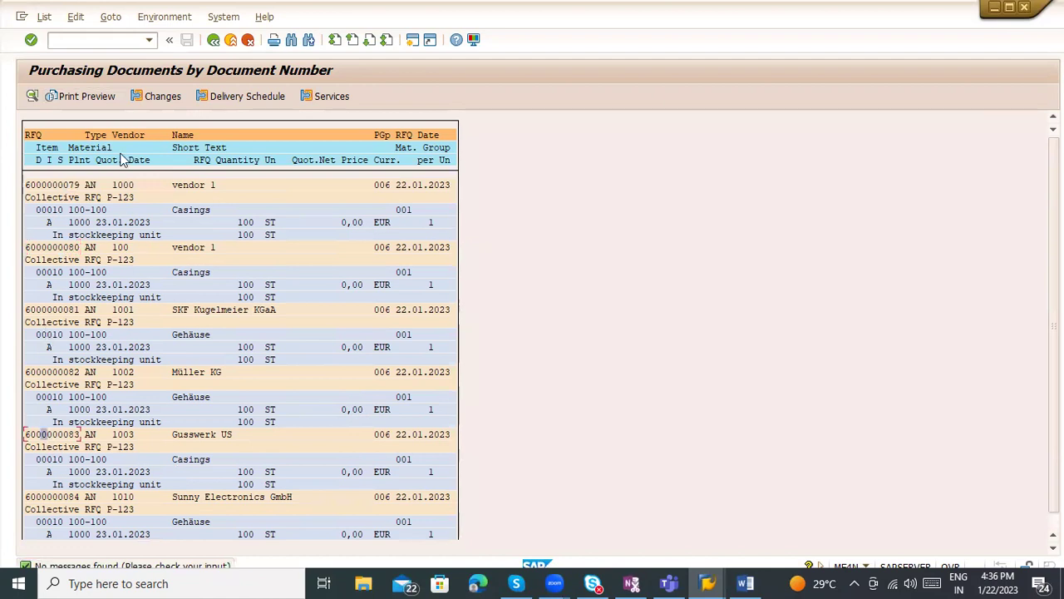
pyautogui.click(110, 96)
# Step: Examine the vendor address, quotation deadline, delivery and payment terms and item data in the RFQ printout, and return to the list
pyautogui.scroll(-5, 316, 249)
pyautogui.scroll(-7, 316, 289)
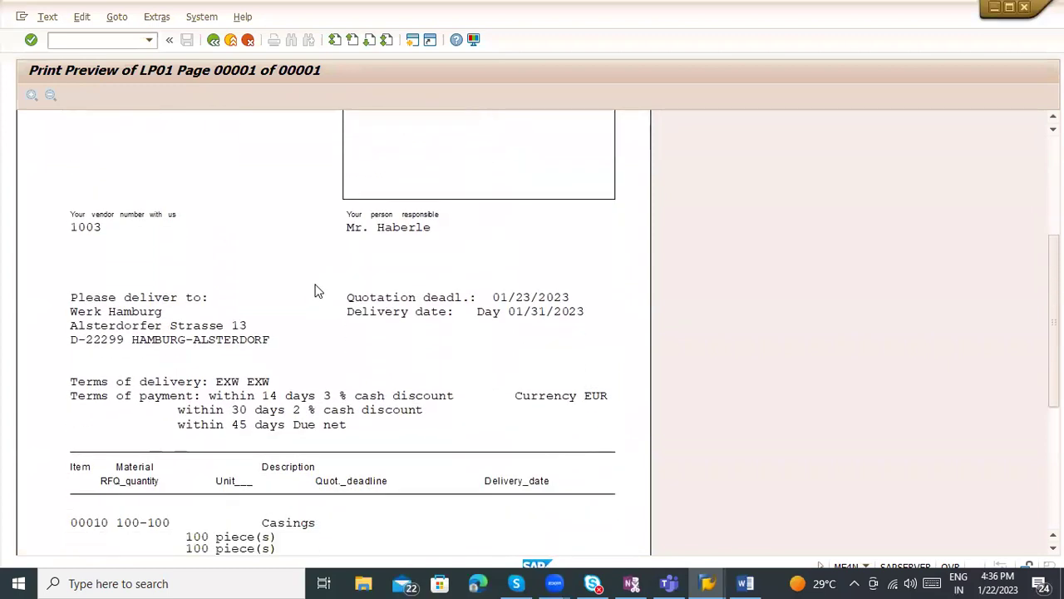
pyautogui.scroll(6, 313, 302)
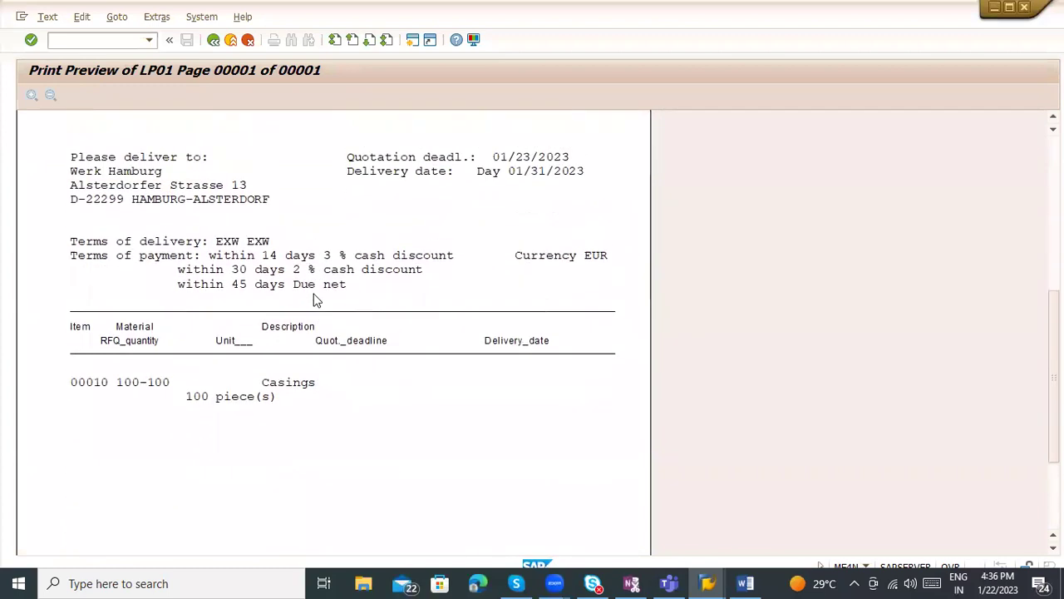
pyautogui.scroll(1, 354, 183)
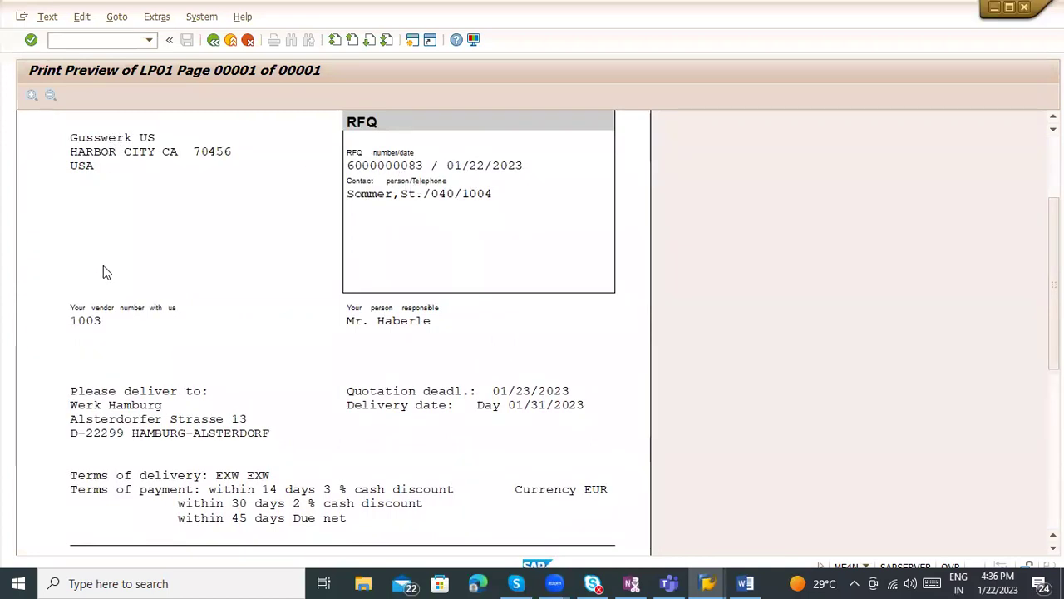
pyautogui.scroll(-1, 108, 308)
pyautogui.scroll(-1, 227, 358)
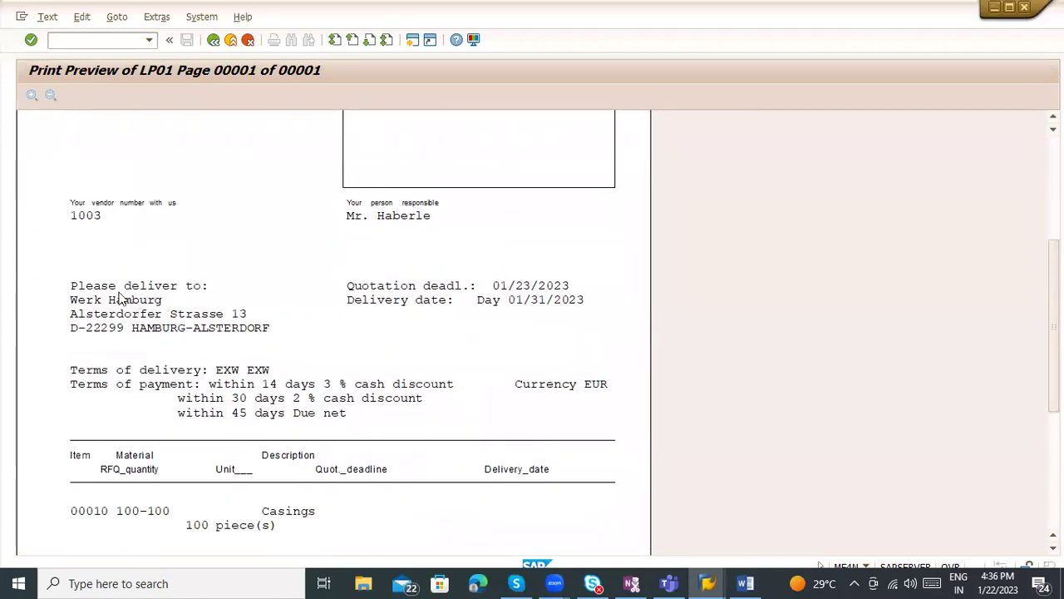
pyautogui.scroll(-4, 301, 315)
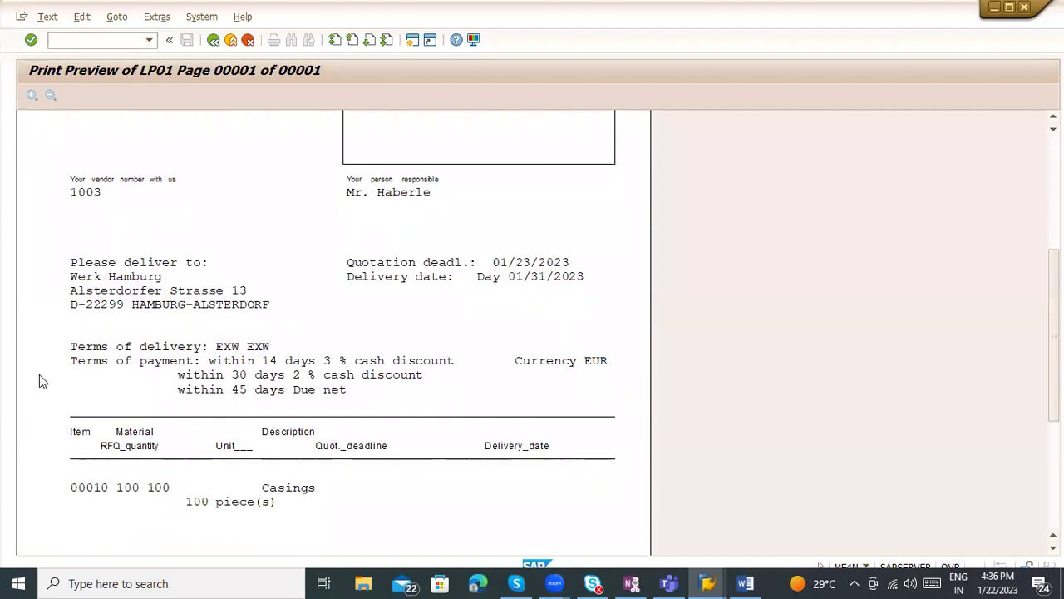
pyautogui.scroll(-2, 399, 274)
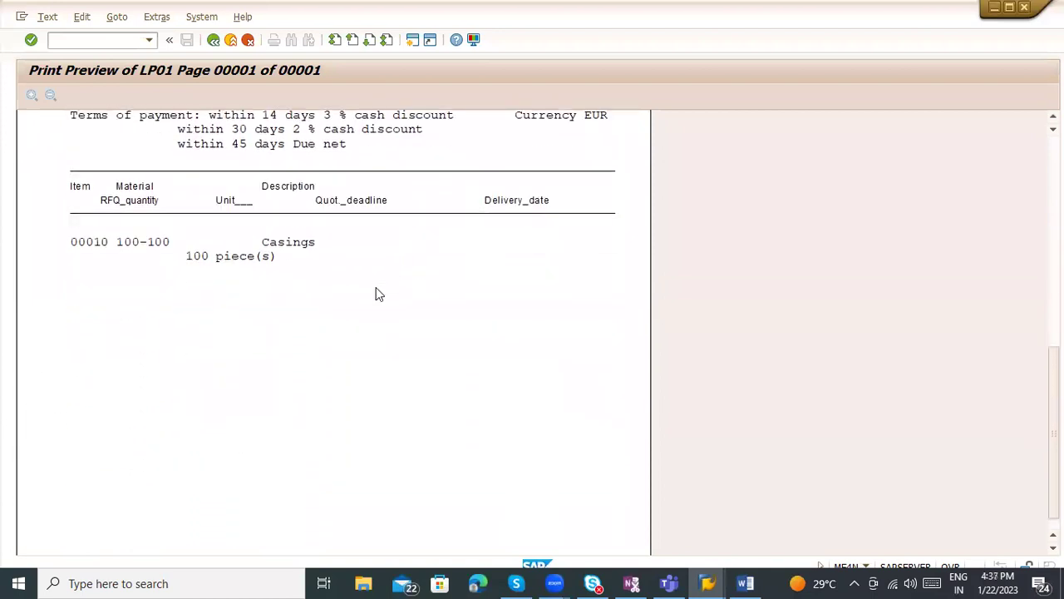
pyautogui.scroll(6, 365, 324)
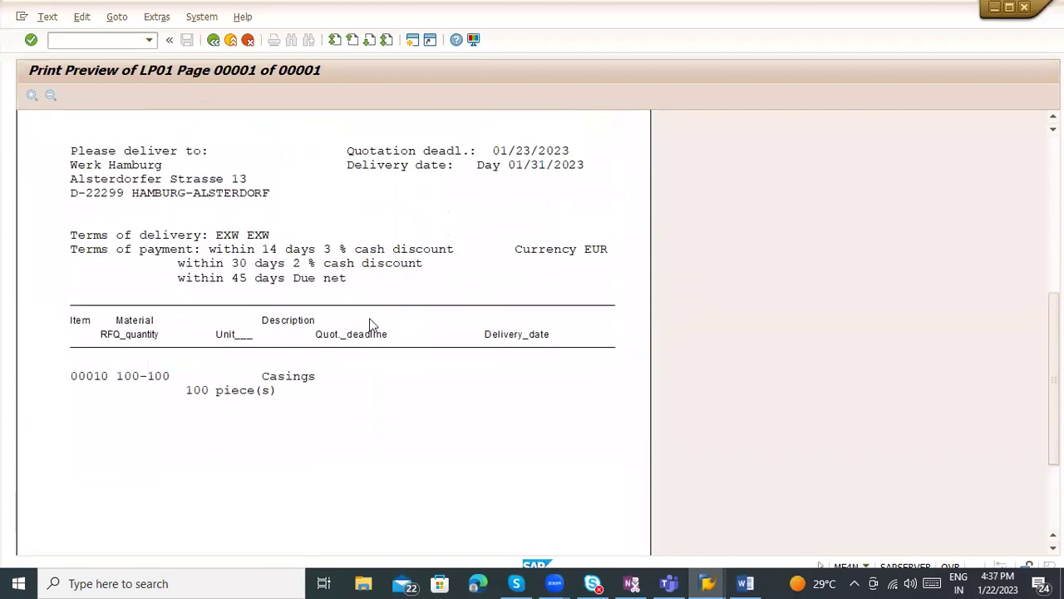
pyautogui.scroll(2, 364, 317)
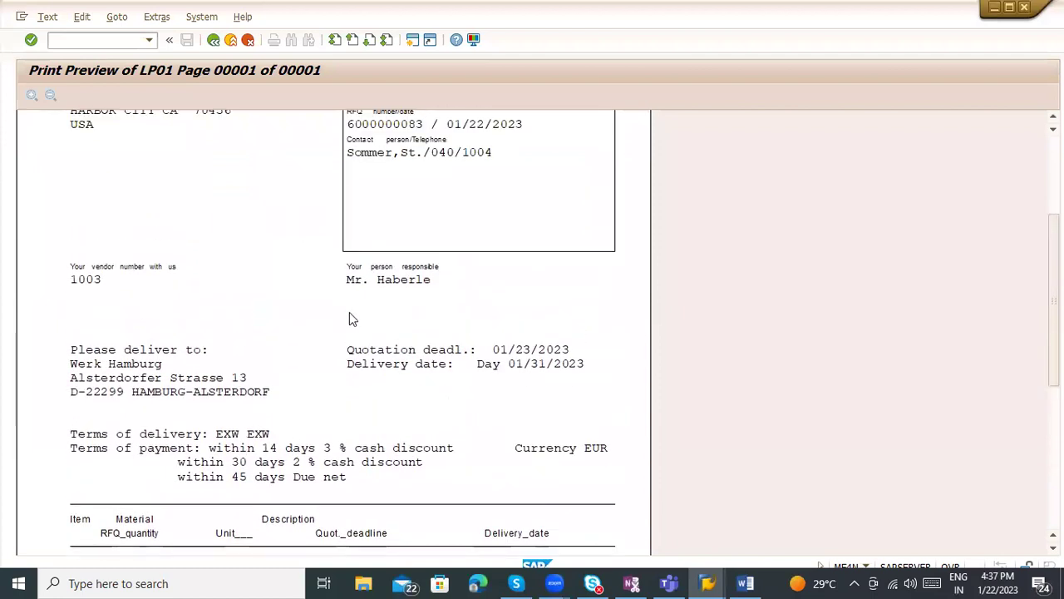
pyautogui.scroll(2, 324, 291)
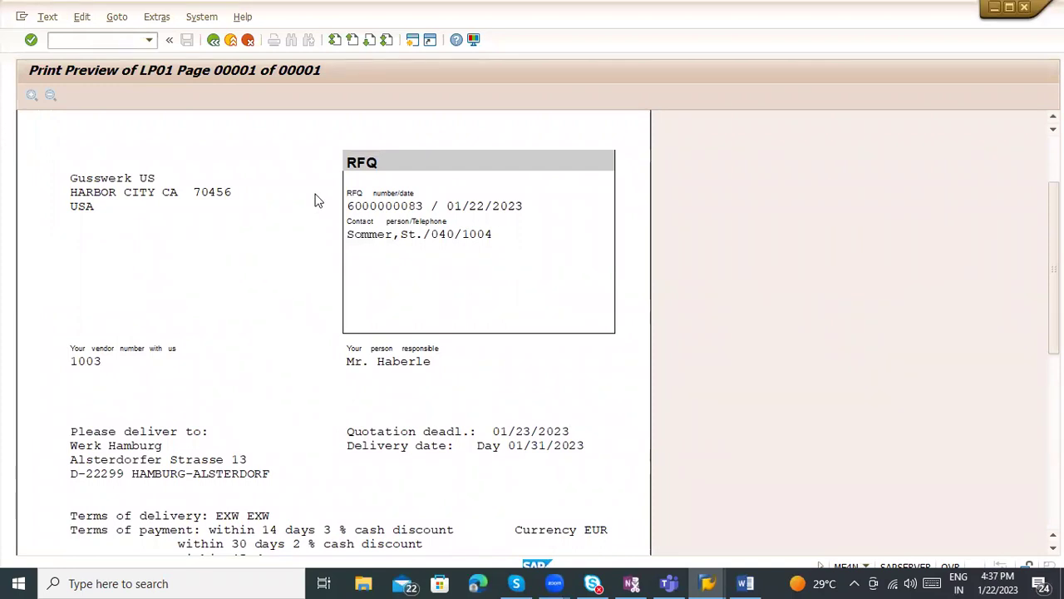
pyautogui.click(229, 40)
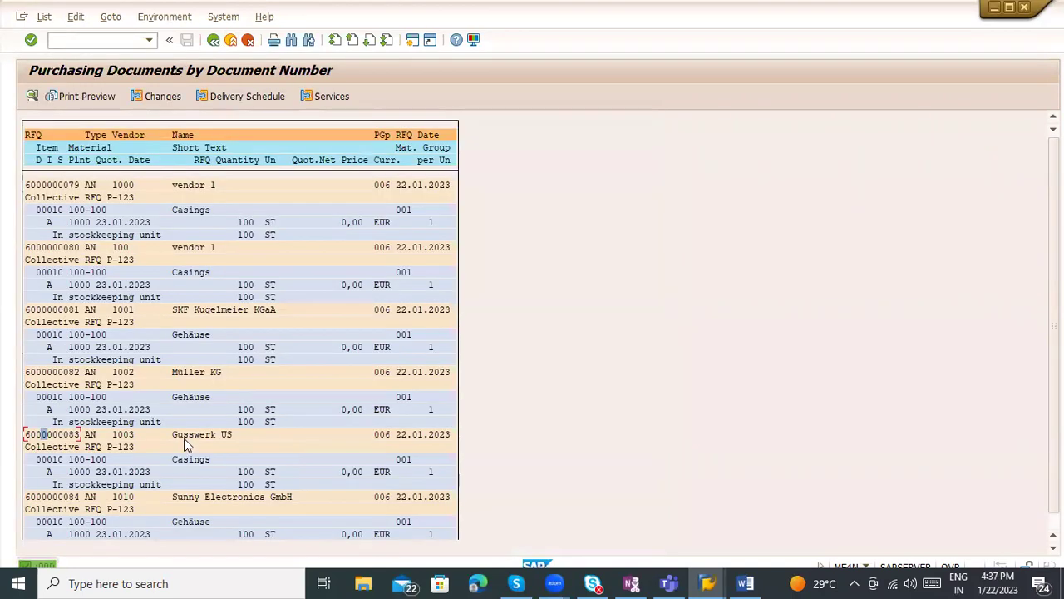
# Step: Try to open transaction ME43 in a new session
pyautogui.scroll(-2, 375, 409)
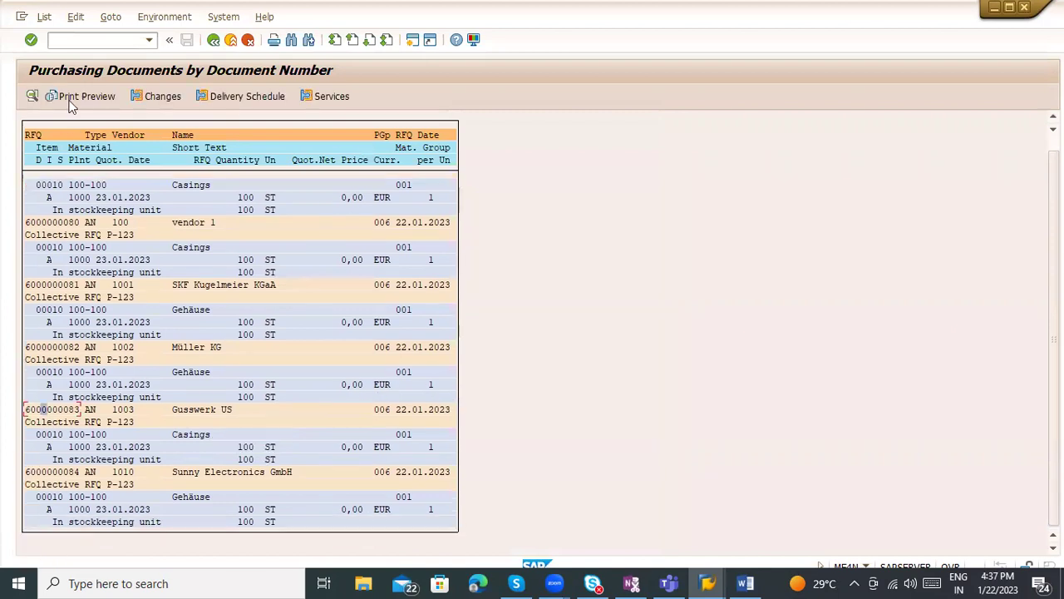
pyautogui.click(79, 40)
pyautogui.write('/')
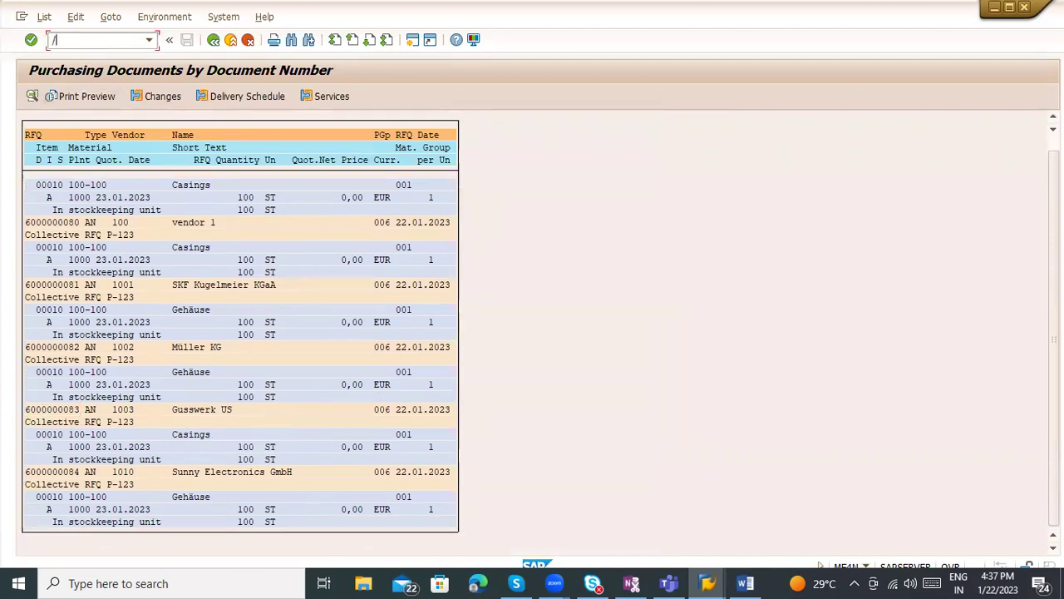
pyautogui.write('ome43')
pyautogui.press('Return')
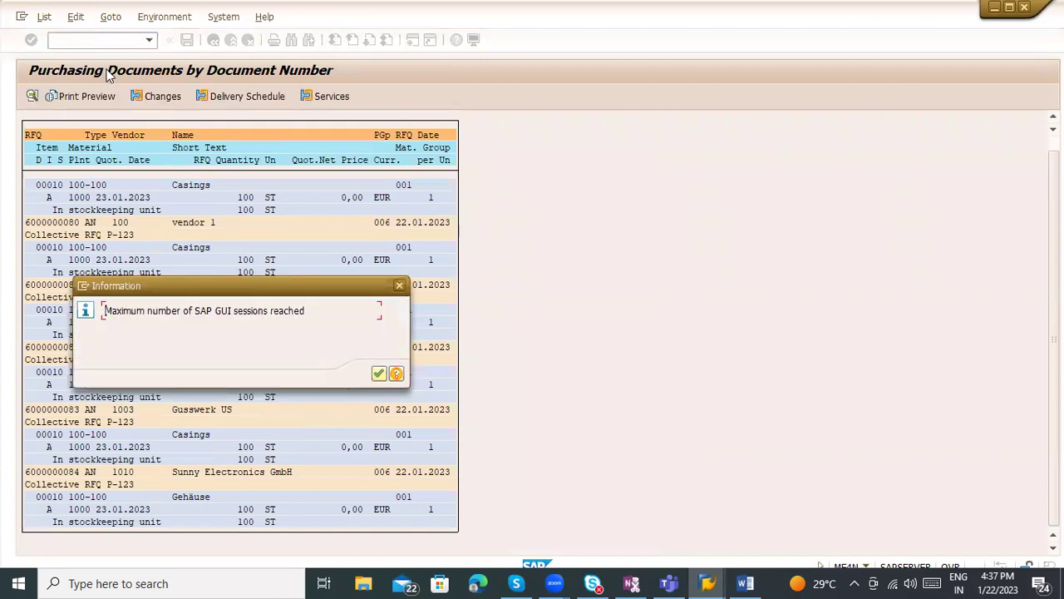
pyautogui.press('Return')
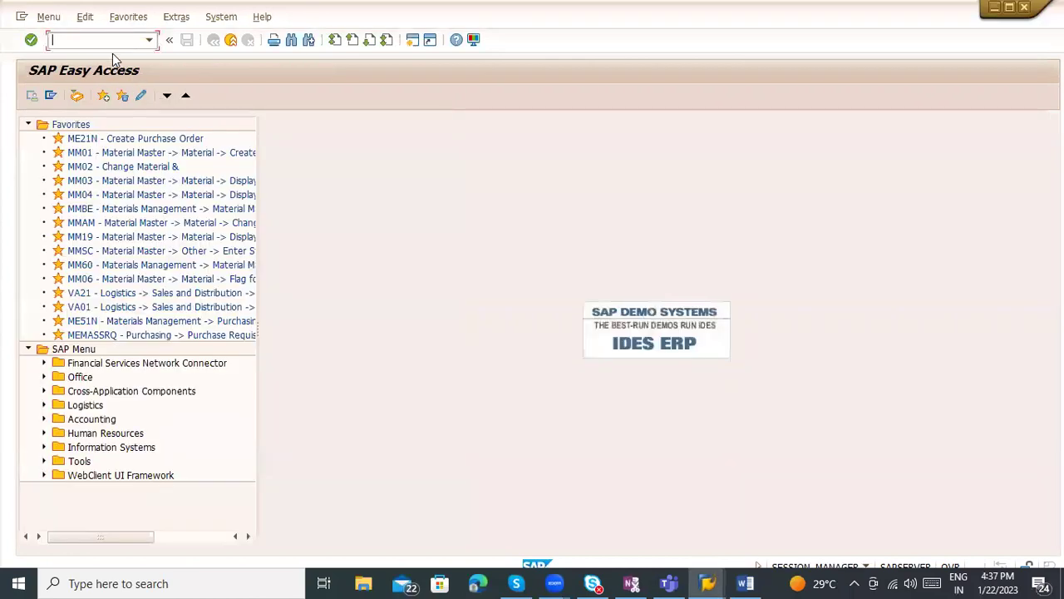
# Step: Start transaction ME43 from SAP Easy Access and display the proposed RFQ's item overview
pyautogui.write('me43')
pyautogui.press('Return')
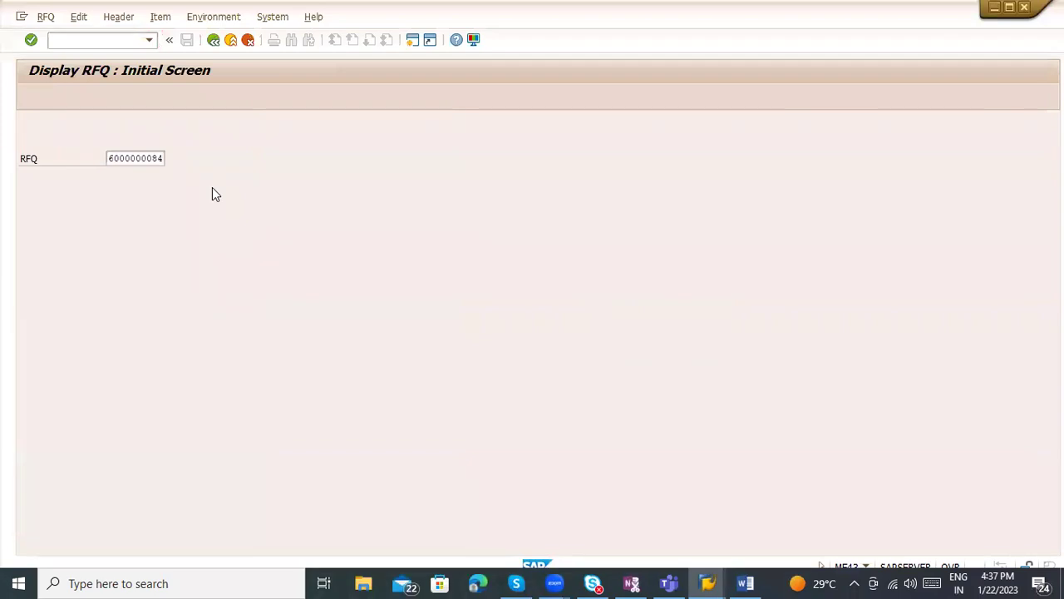
pyautogui.press('Return')
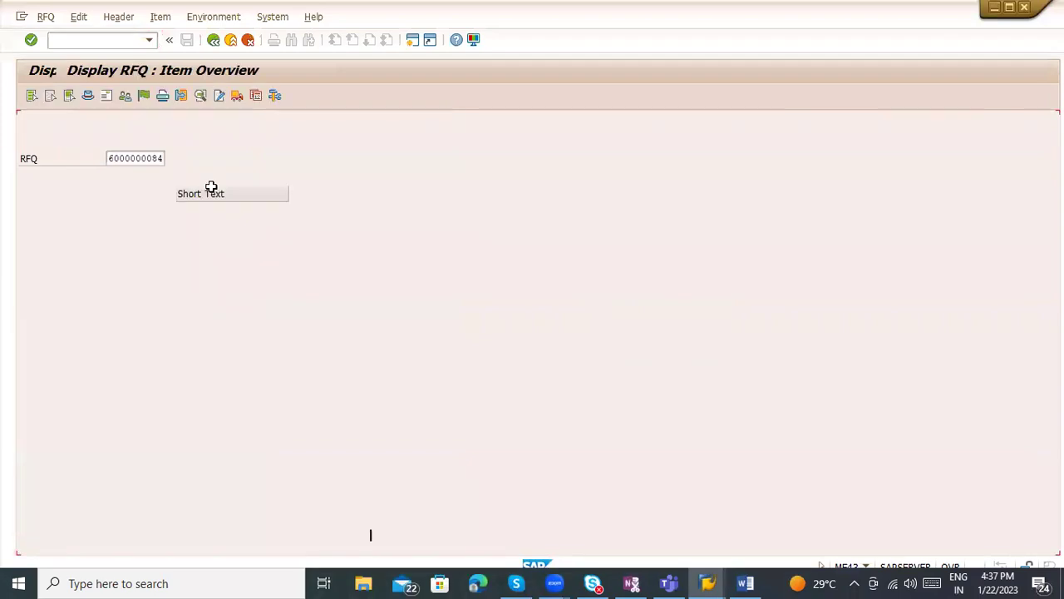
# Step: Open the output messages of the Sunny Electronics GmbH RFQ and check the processing status of the NEU print output
pyautogui.click(163, 97)
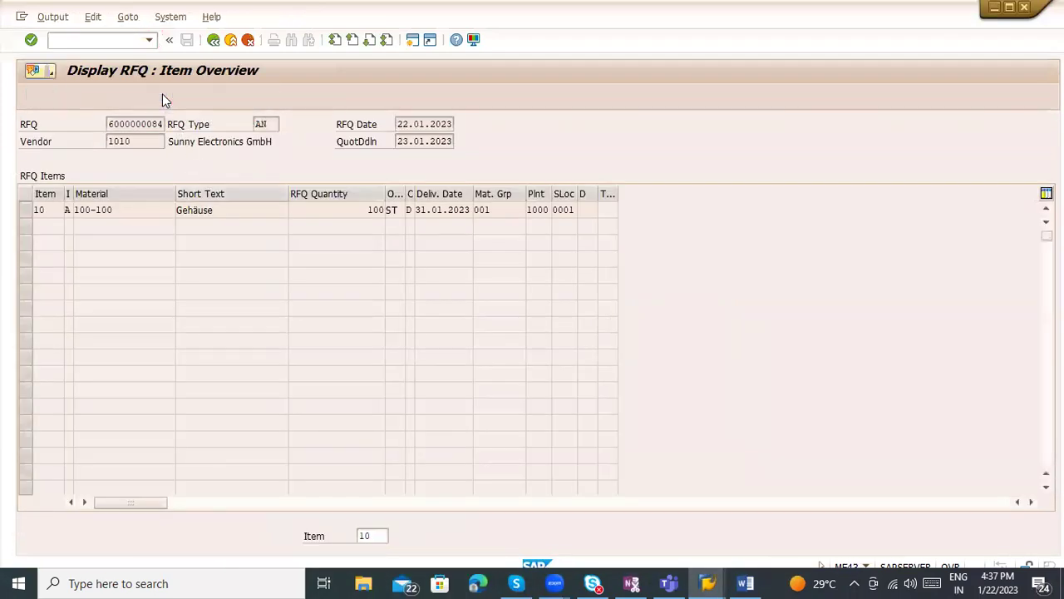
pyautogui.click(78, 176)
pyautogui.click(98, 175)
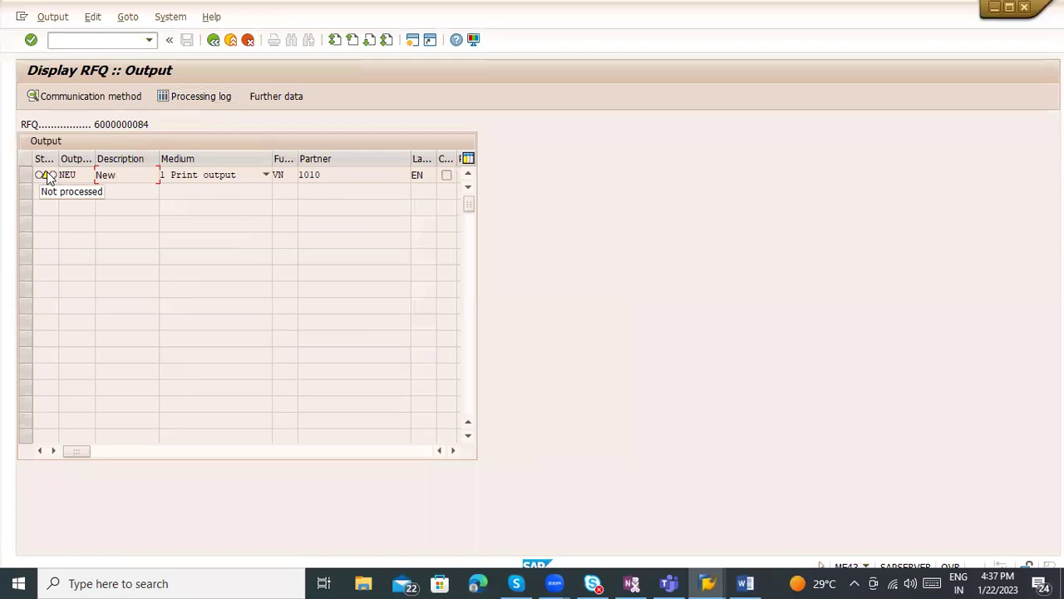
pyautogui.moveTo(125, 174); pyautogui.dragTo(91, 176)
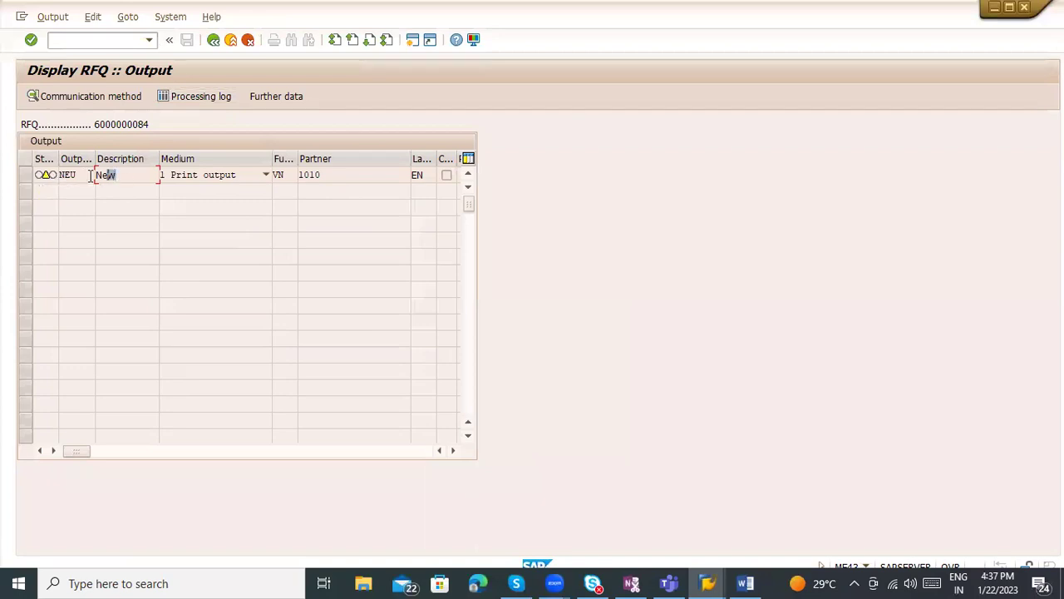
pyautogui.click(30, 176)
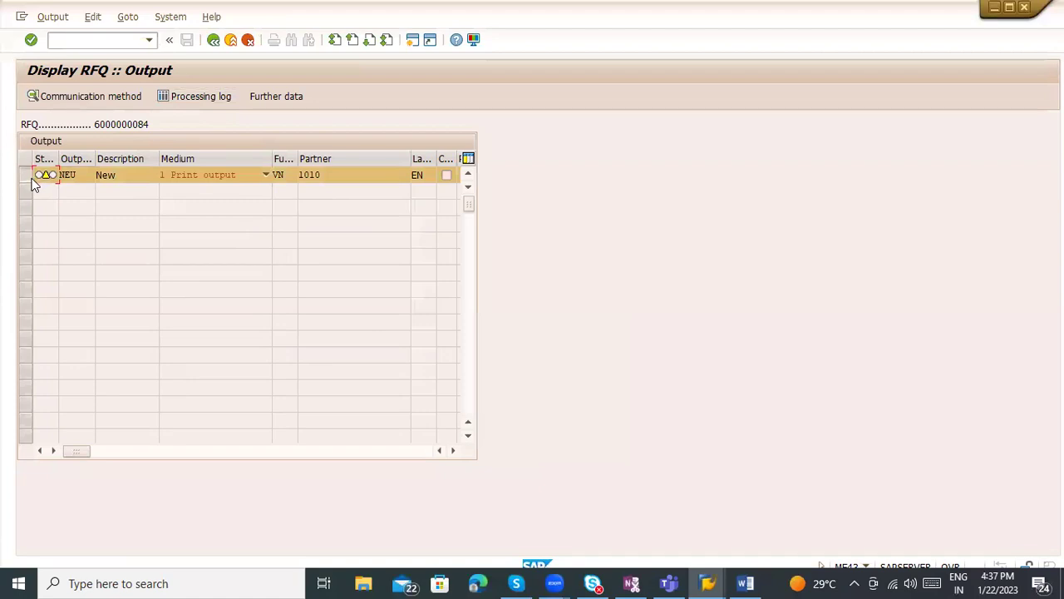
pyautogui.click(105, 174)
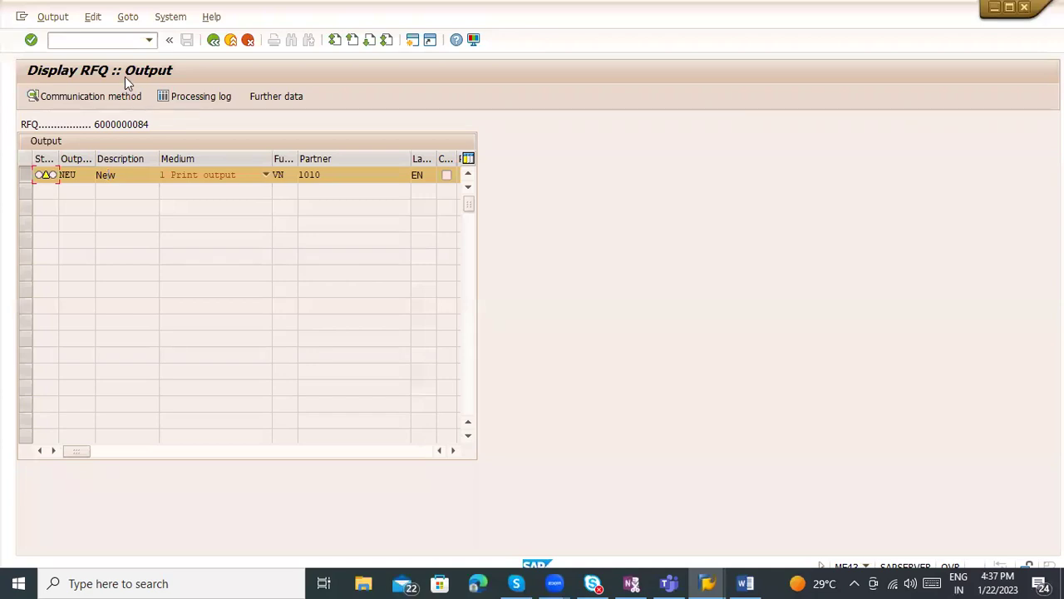
# Step: Try to open transaction ME9A in a new session
pyautogui.click(101, 40)
pyautogui.write('/ome9a')
pyautogui.press('Return')
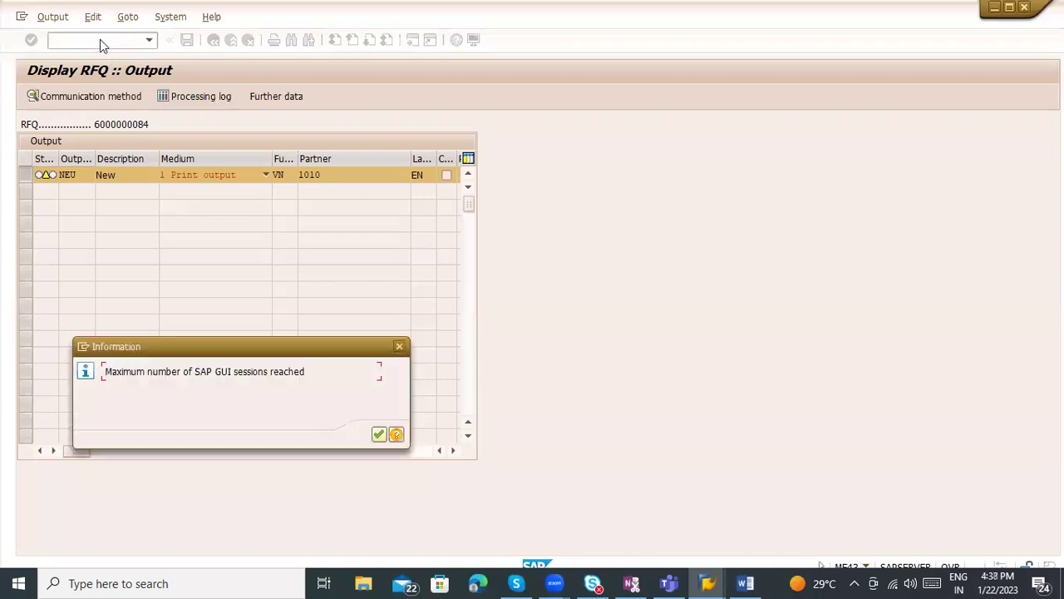
# Step: Switch to another open session and start transaction ME9A there in place of its current transaction
pyautogui.hotkey('alt', 'Tab')
pyautogui.hotkey('alt', 'Tab')
pyautogui.hotkey('alt', 'Tab')
pyautogui.hotkey('alt', 'Tab')
pyautogui.click(93, 39)
pyautogui.write('/nme9a')
pyautogui.press('Return')
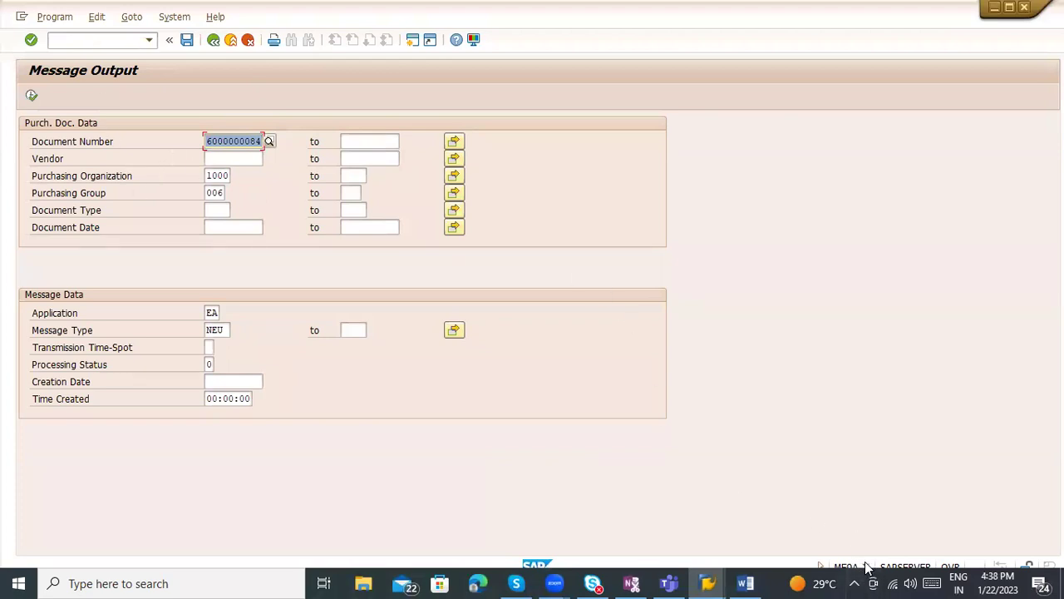
# Step: Look up the possible application values and choose EA (Purchasing RFQ) for the message output selection
pyautogui.click(212, 313)
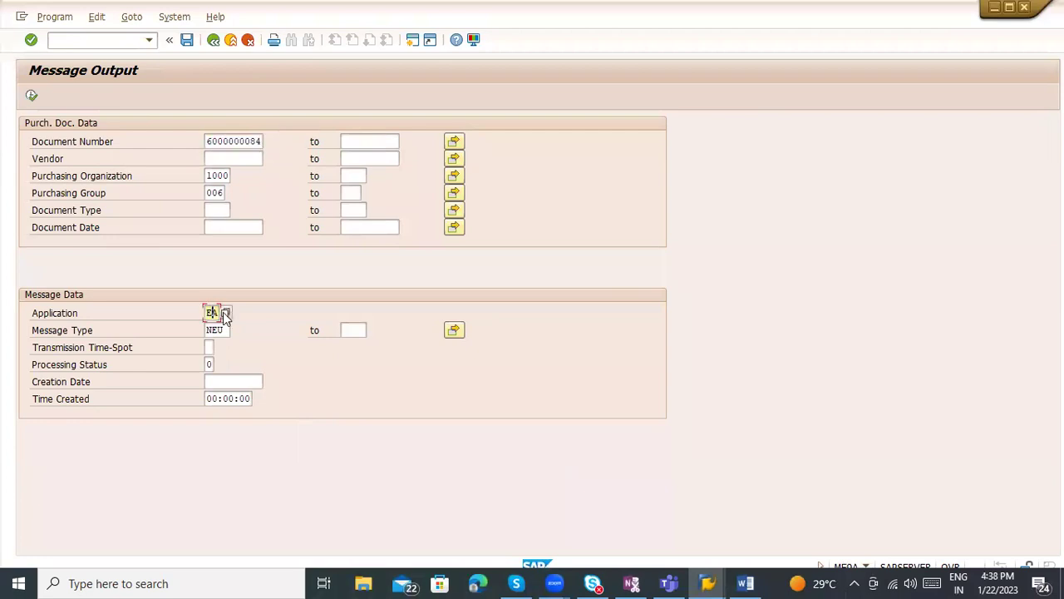
pyautogui.press('F4')
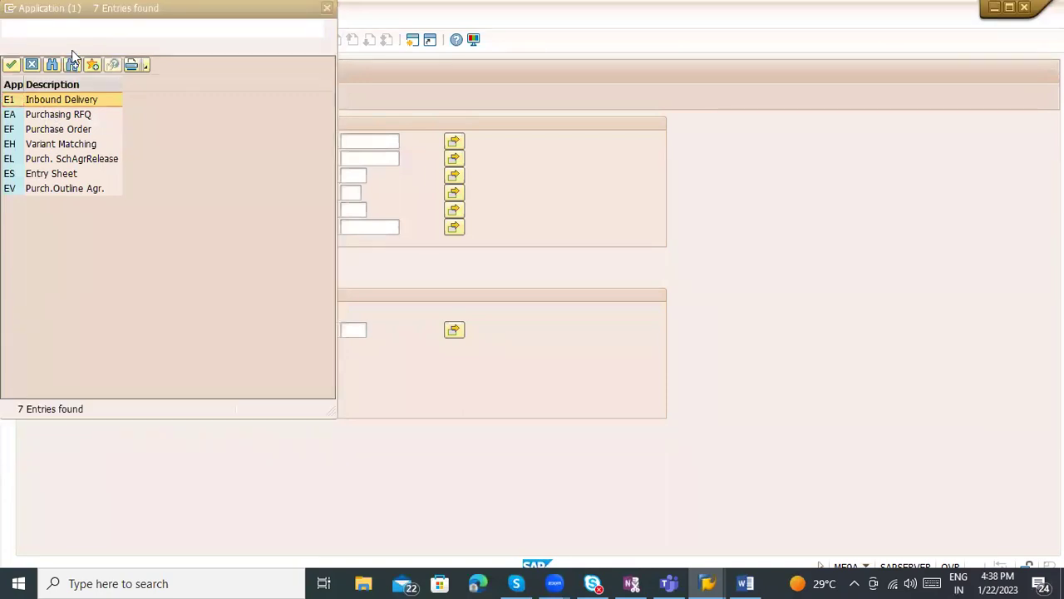
pyautogui.click(84, 10)
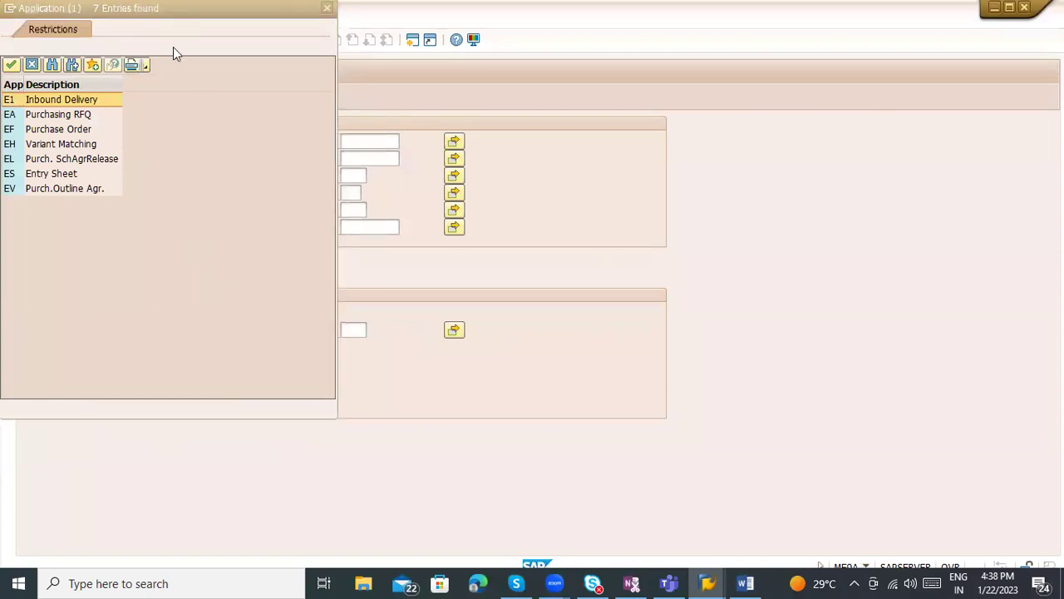
pyautogui.press('Down')
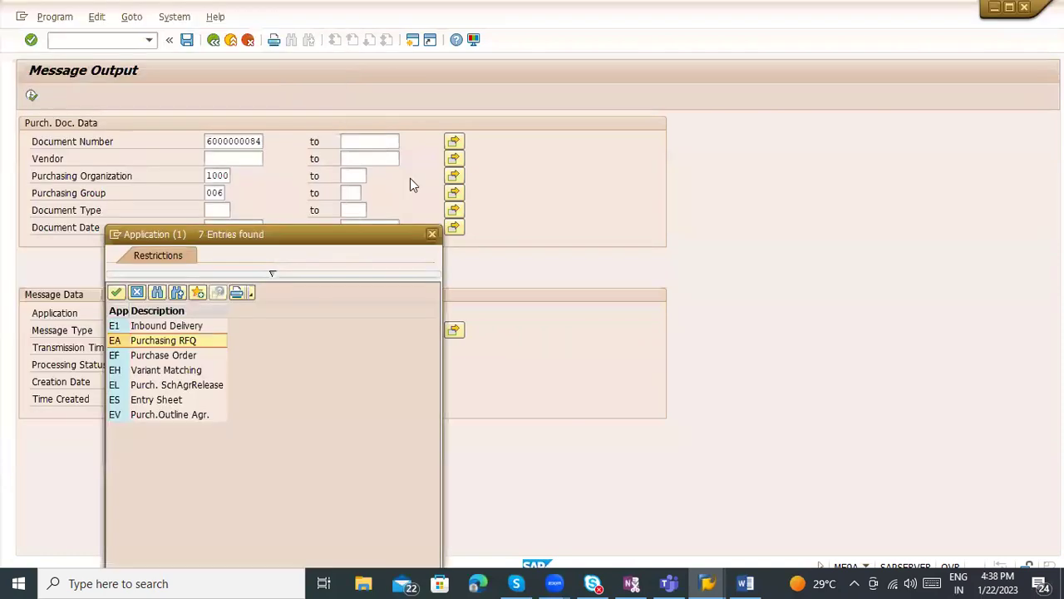
pyautogui.press('Return')
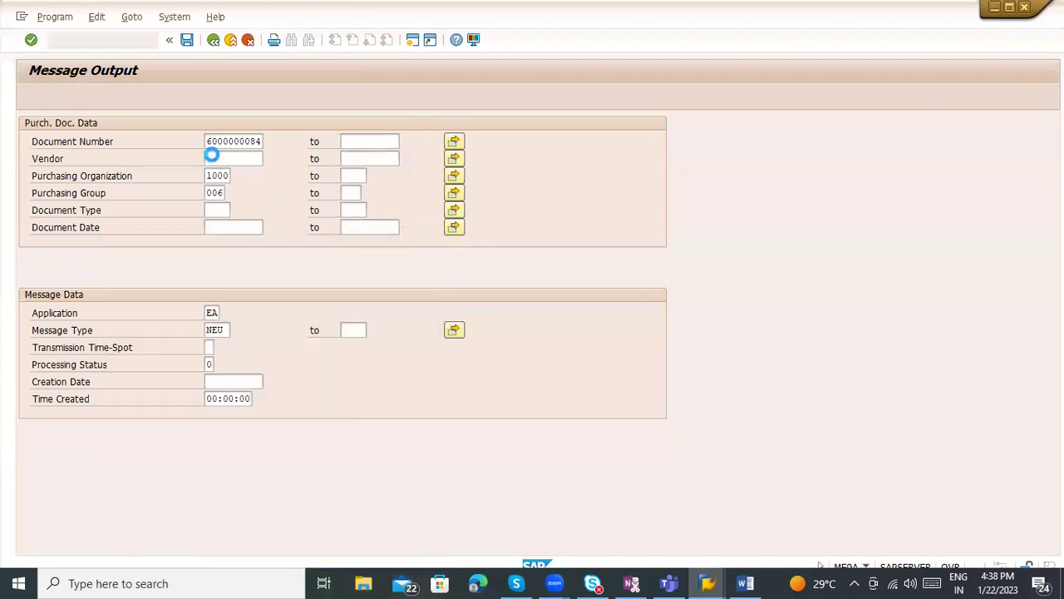
# Step: Run the message output selection and output the NEU message of the Sunny Electronics GmbH RFQ
pyautogui.click(31, 95)
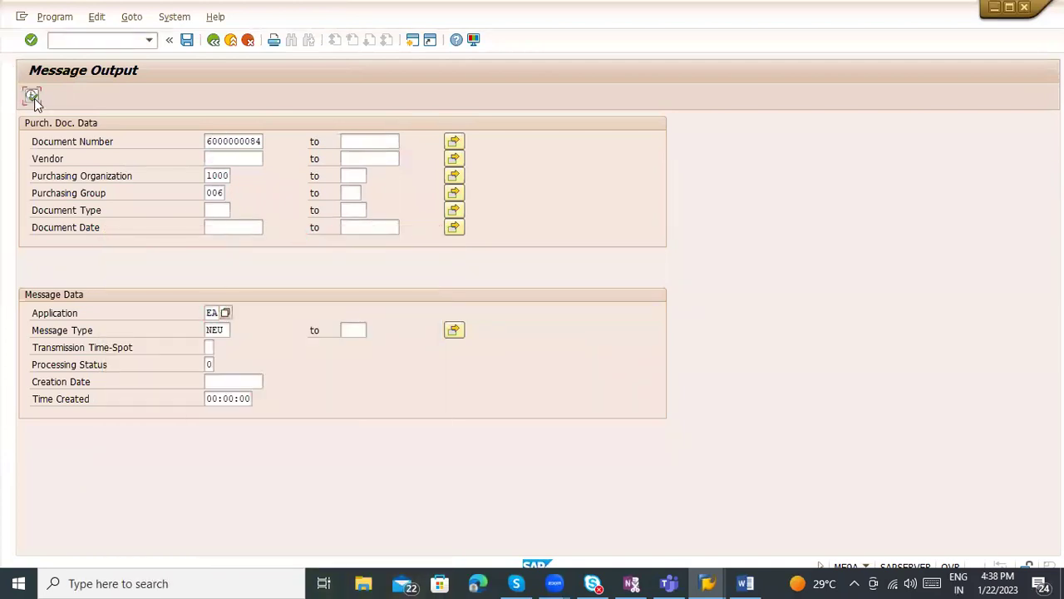
pyautogui.click(28, 185)
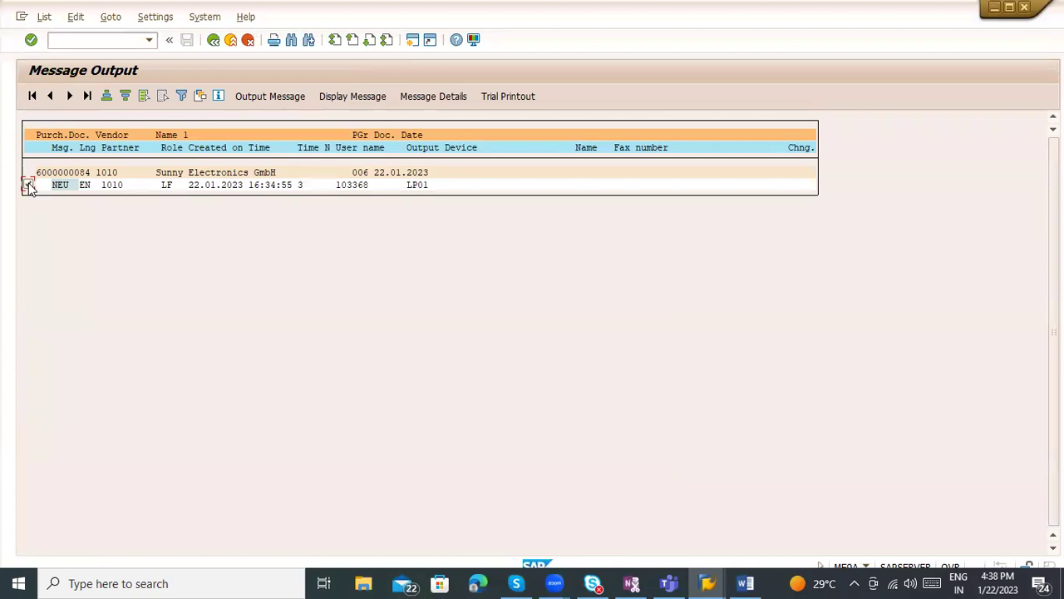
pyautogui.click(291, 98)
pyautogui.moveTo(37, 187)
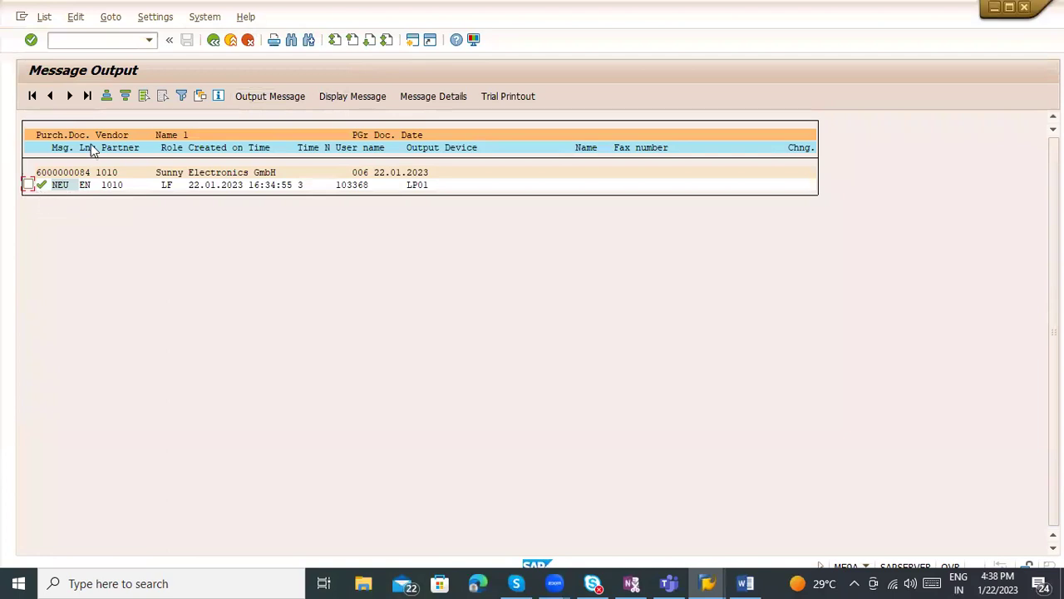
# Step: Display the NEU message of the Sunny Electronics GmbH RFQ and review its print preview down to the item lines
pyautogui.click(416, 186)
pyautogui.click(28, 185)
pyautogui.click(333, 96)
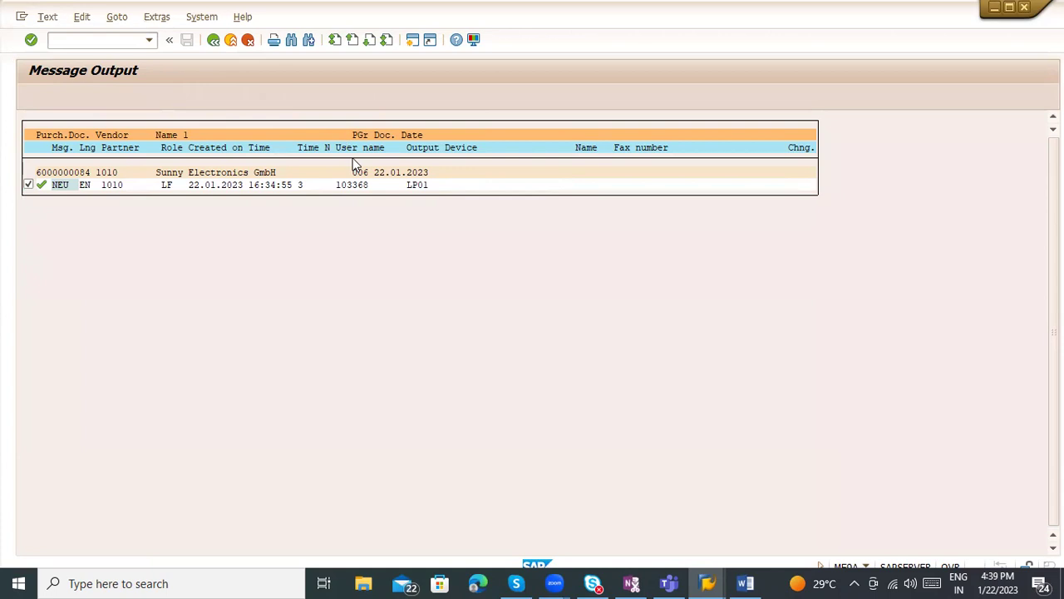
pyautogui.scroll(-5, 335, 335)
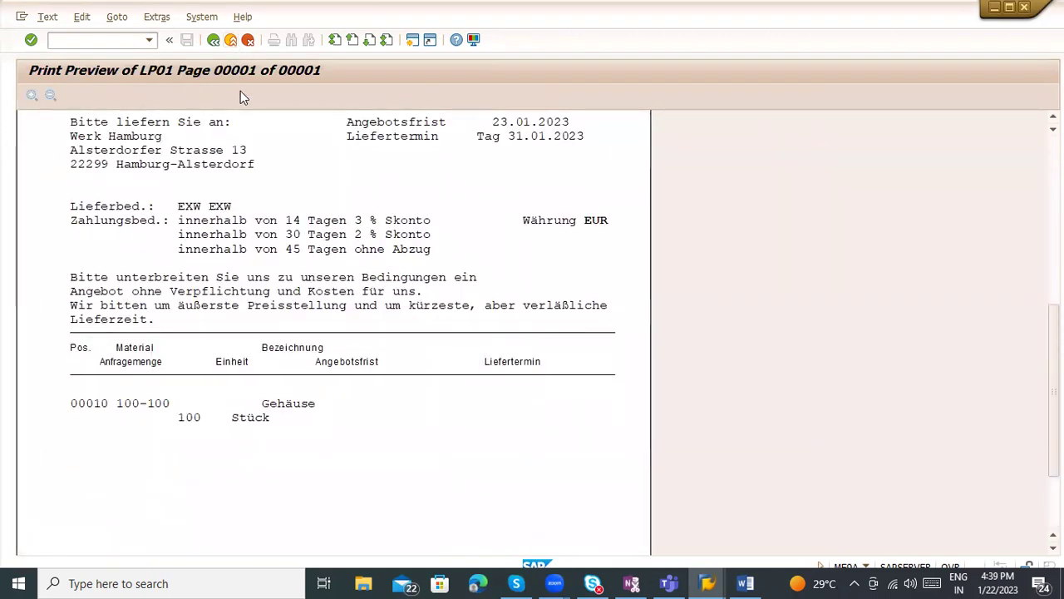
# Step: In the ME43 session, reload the Sunny Electronics GmbH RFQ and reopen its output messages to check the NEU status
pyautogui.hotkey('alt', 'Tab')
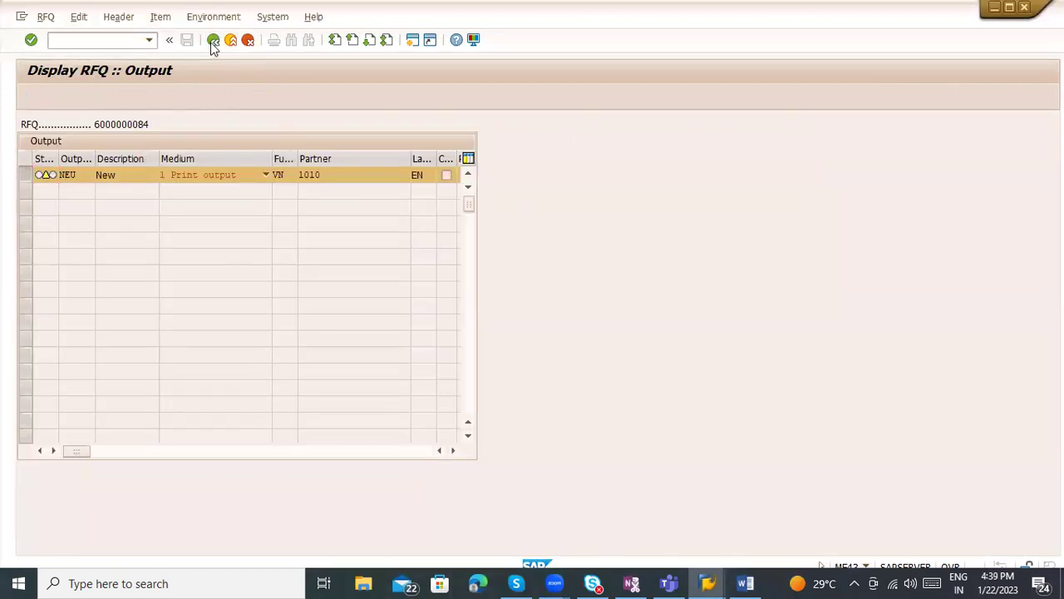
pyautogui.click(213, 42)
pyautogui.click(213, 41)
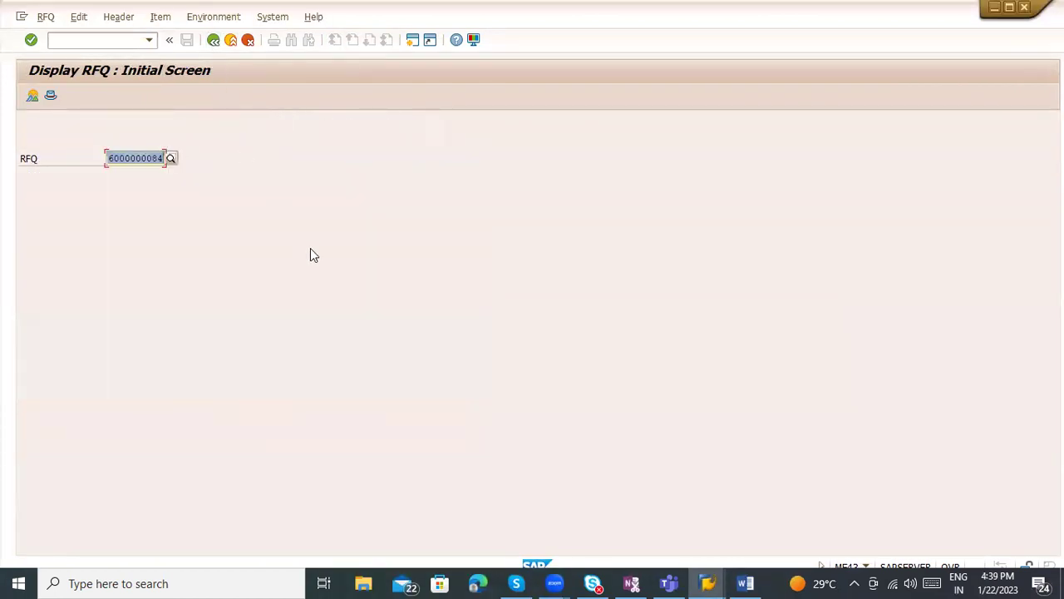
pyautogui.press('Return')
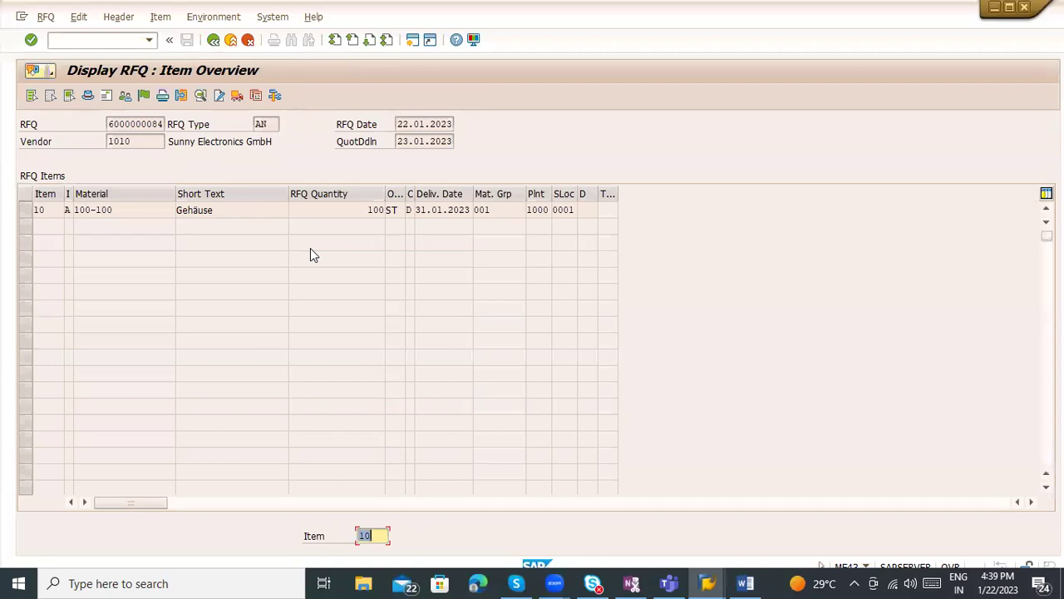
pyautogui.click(705, 580)
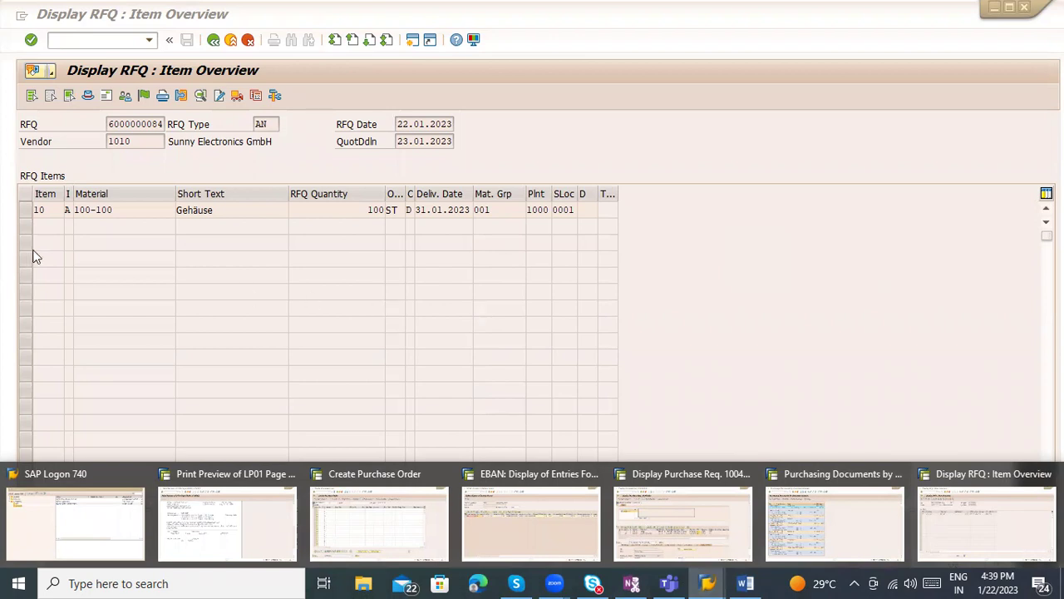
pyautogui.click(160, 100)
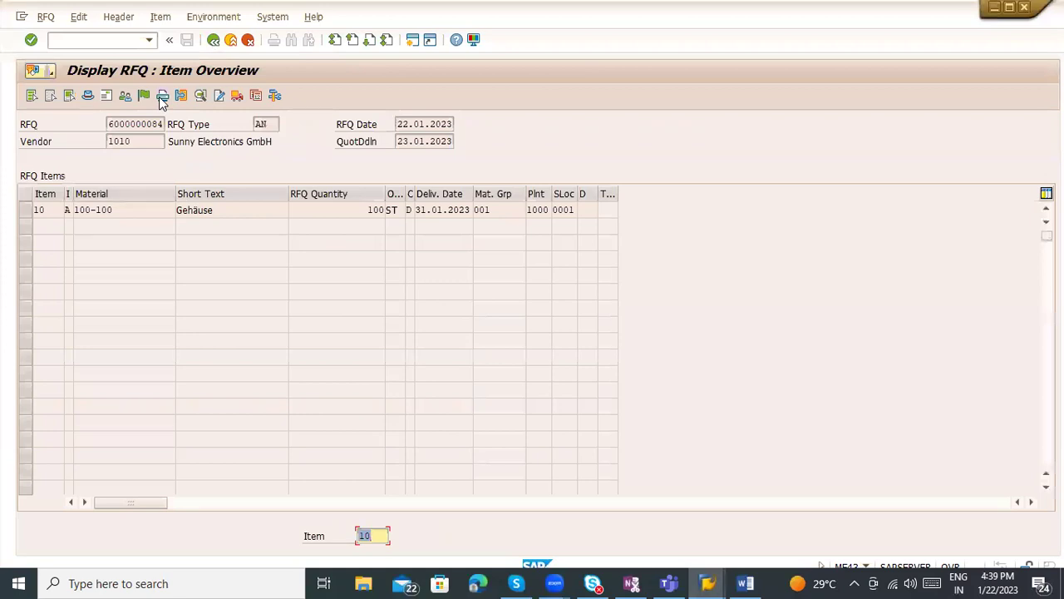
pyautogui.click(160, 100)
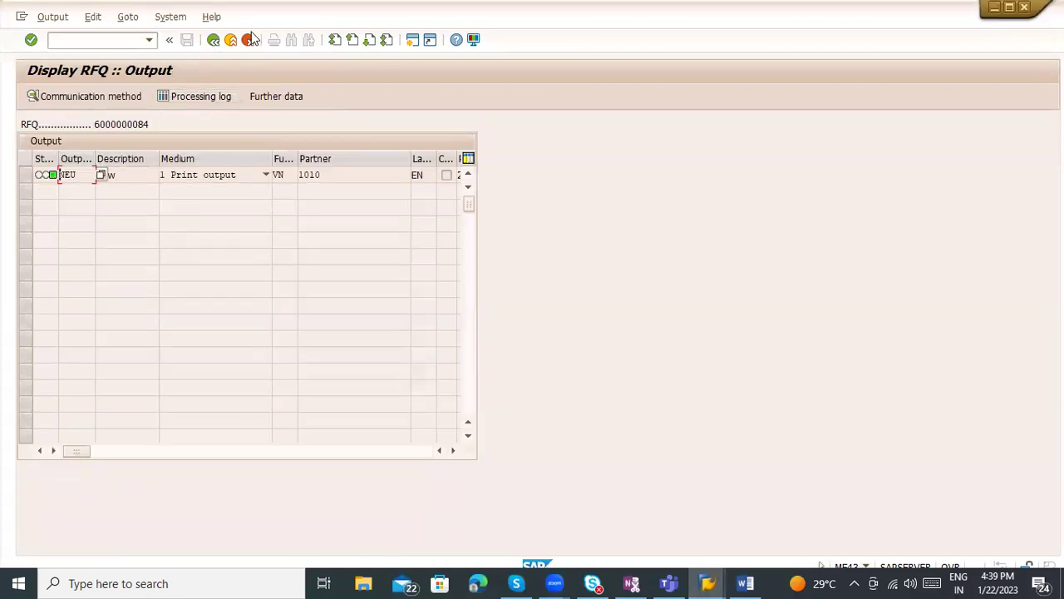
# Step: Close the print preview and compare the message status in ME9A with the NEU status in the RFQ's output messages
pyautogui.click(215, 40)
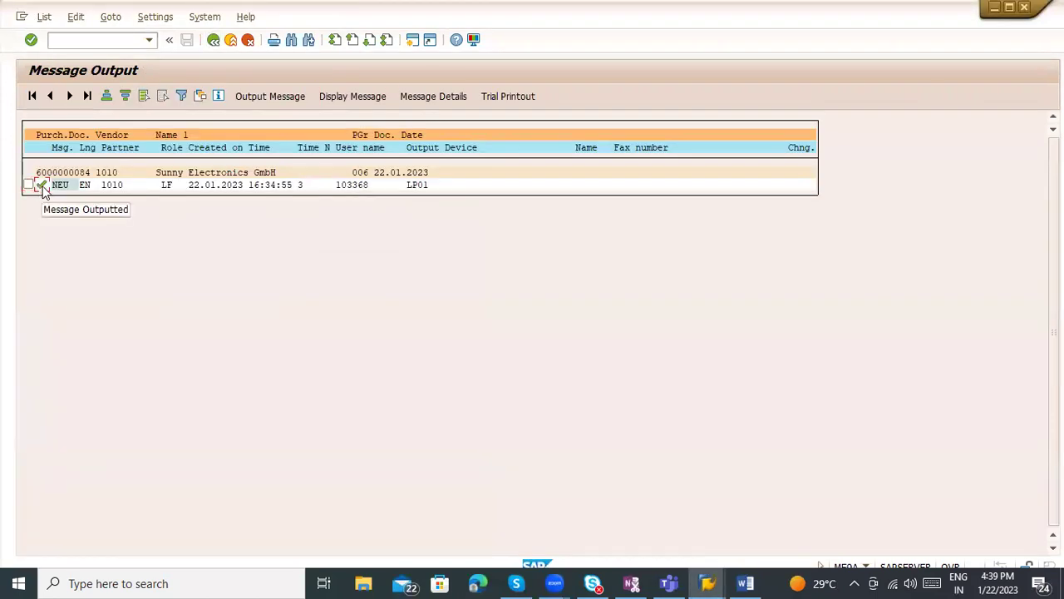
pyautogui.hotkey('alt', 'Tab')
pyautogui.click(48, 175)
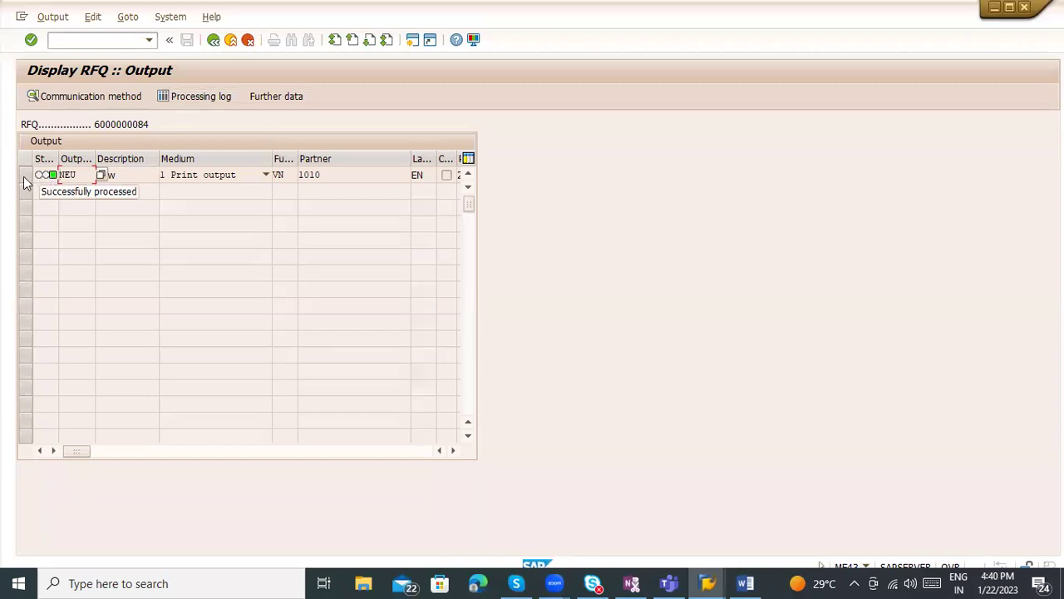
pyautogui.click(25, 178)
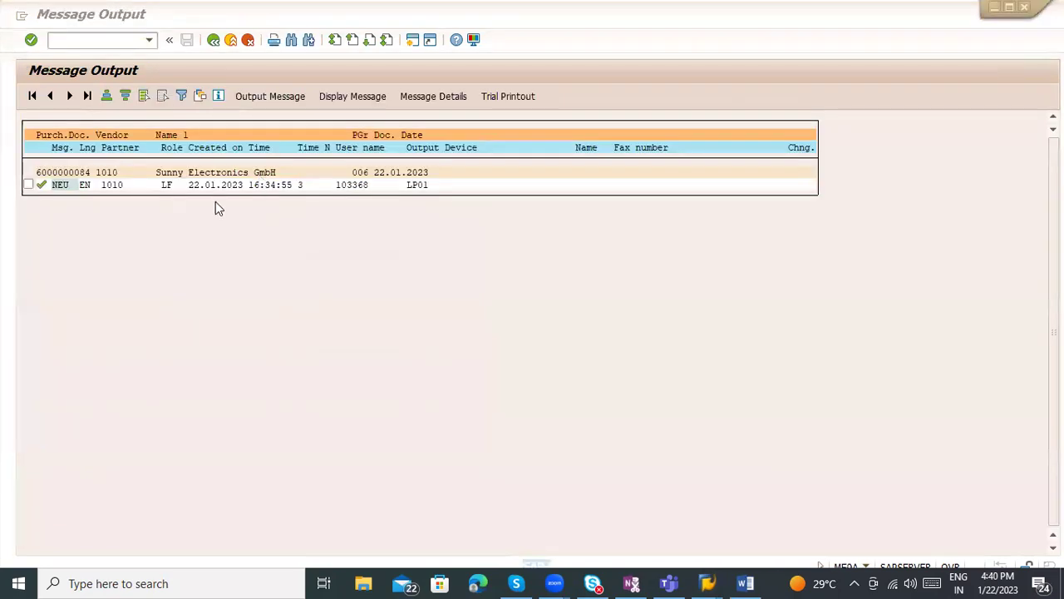
# Step: List the messages for purchasing group 006 without a document number and output the Gusswerk US NEU message
pyautogui.click(212, 40)
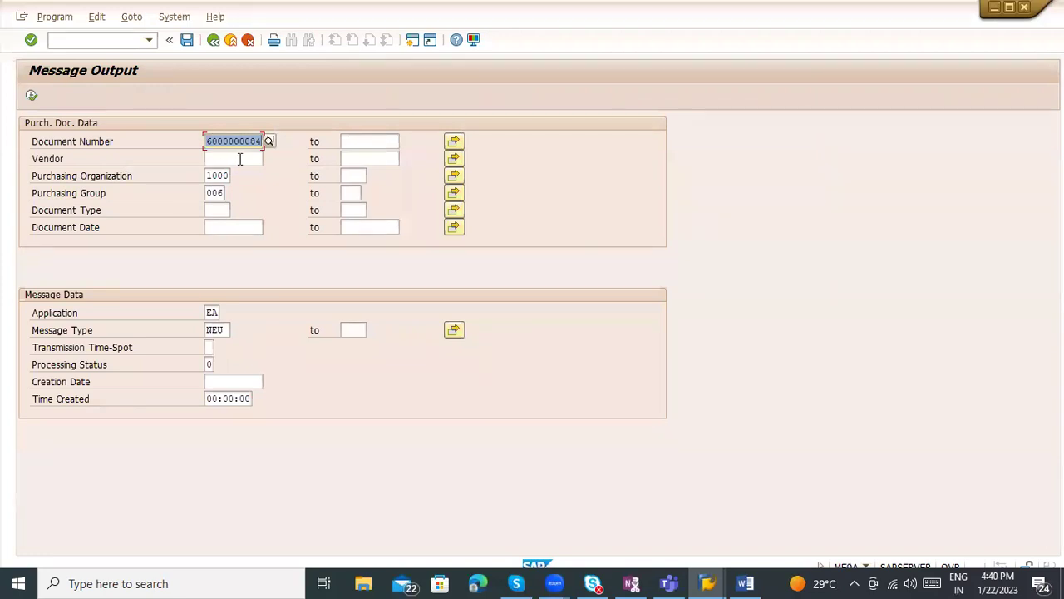
pyautogui.press('Delete')
pyautogui.click(29, 98)
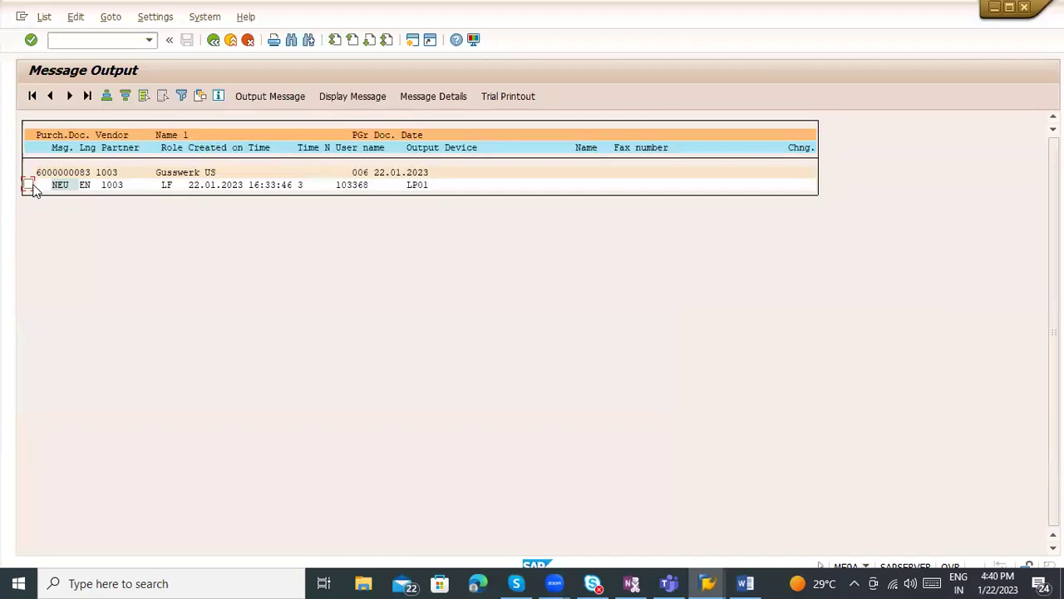
pyautogui.click(28, 184)
pyautogui.click(281, 98)
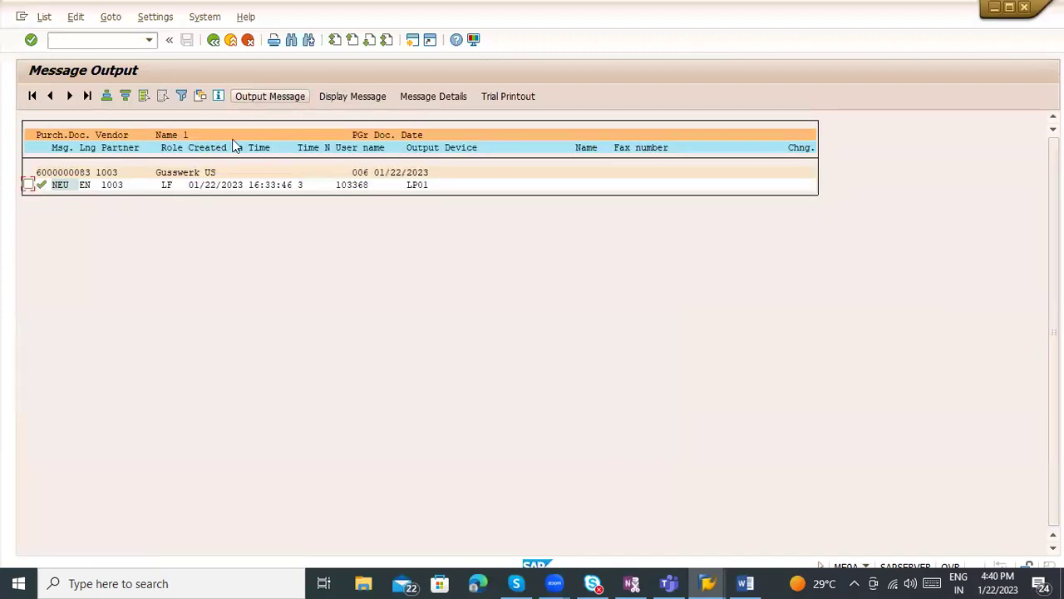
# Step: Return to the message output selection and clear the document number
pyautogui.hotkey('alt', 'Tab')
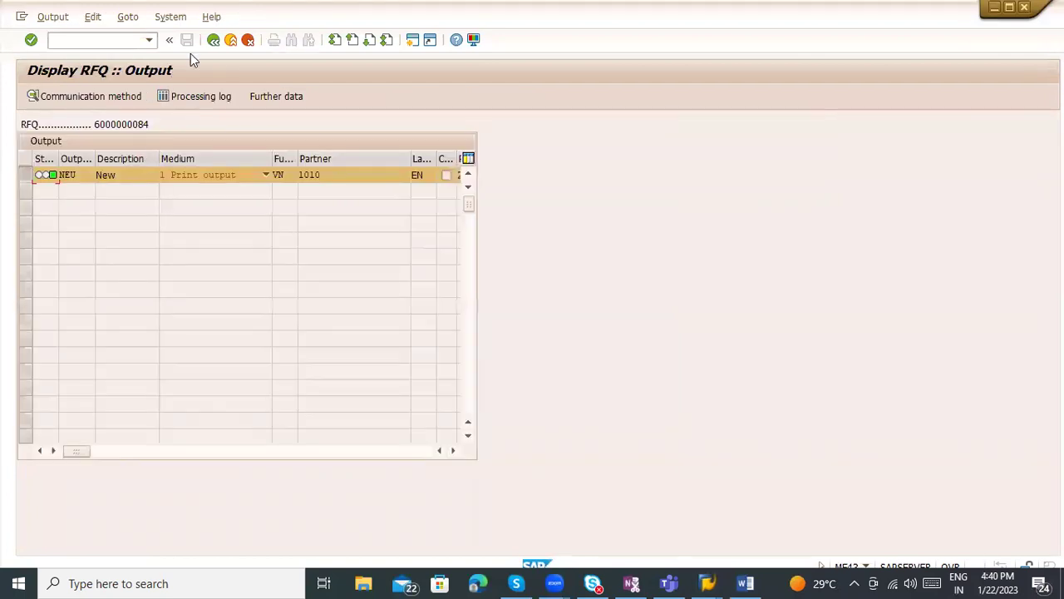
pyautogui.hotkey('alt', 'Tab')
pyautogui.click(214, 40)
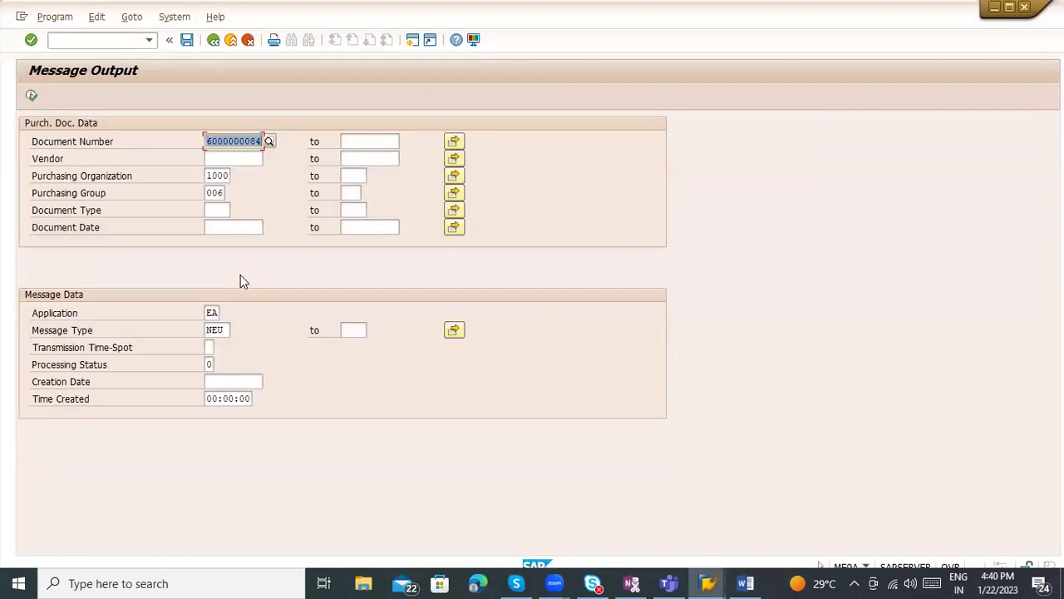
pyautogui.press('Tab')
pyautogui.press('Tab')
pyautogui.press('Tab')
pyautogui.press('Tab')
pyautogui.hotkey('shift', 'Tab')
pyautogui.hotkey('shift', 'Tab')
pyautogui.hotkey('shift', 'Tab')
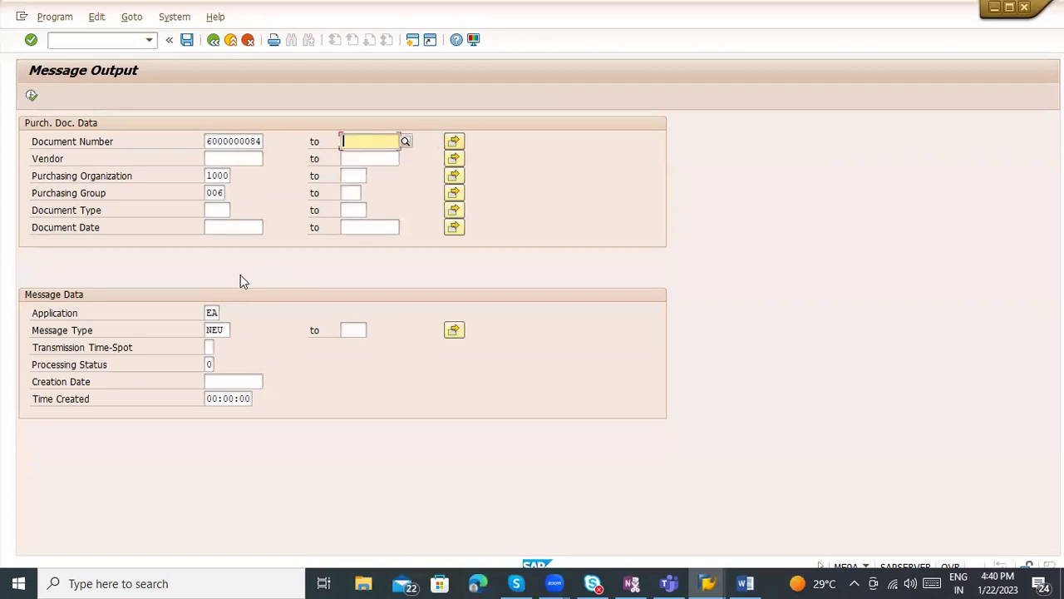
pyautogui.press('Delete')
# Step: Clear the purchasing group and list the NEU messages for the whole purchasing organization 1000
pyautogui.press('Tab')
pyautogui.press('Tab')
pyautogui.press('Tab')
pyautogui.press('Tab')
pyautogui.press('Tab')
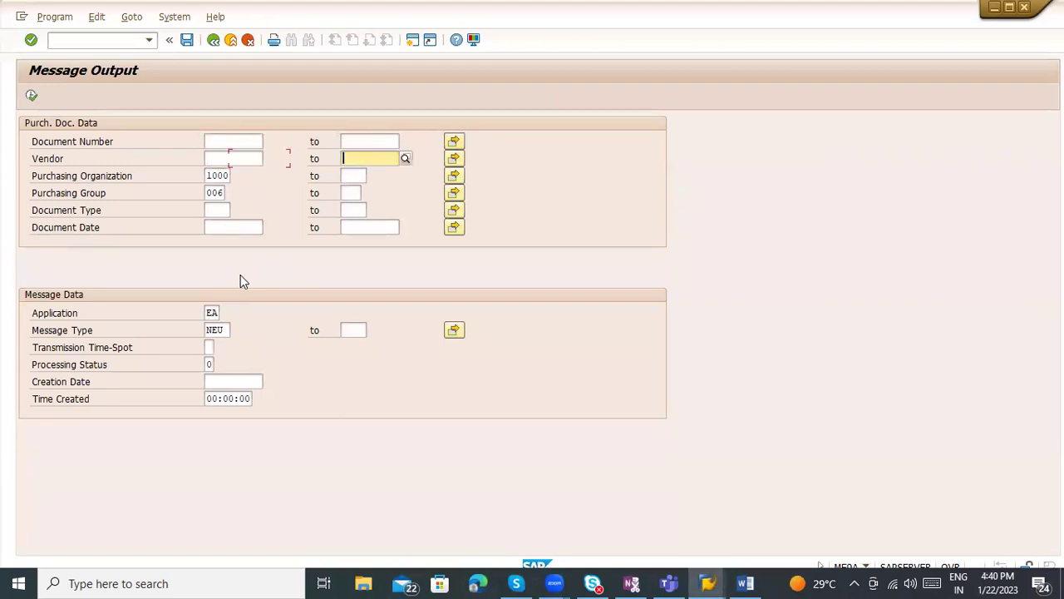
pyautogui.press('Tab')
pyautogui.press('Delete')
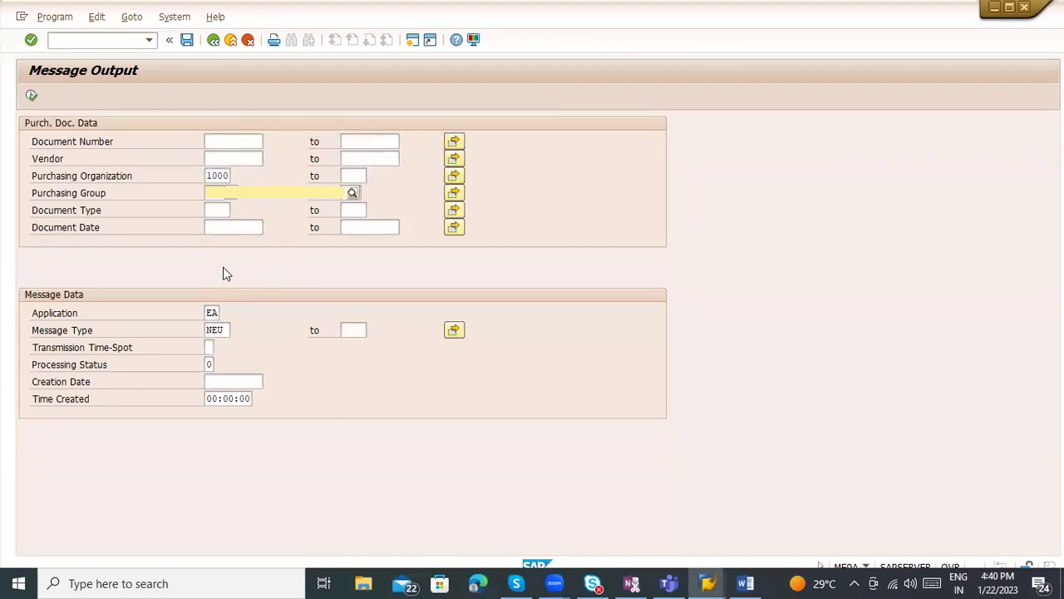
pyautogui.press('F4')
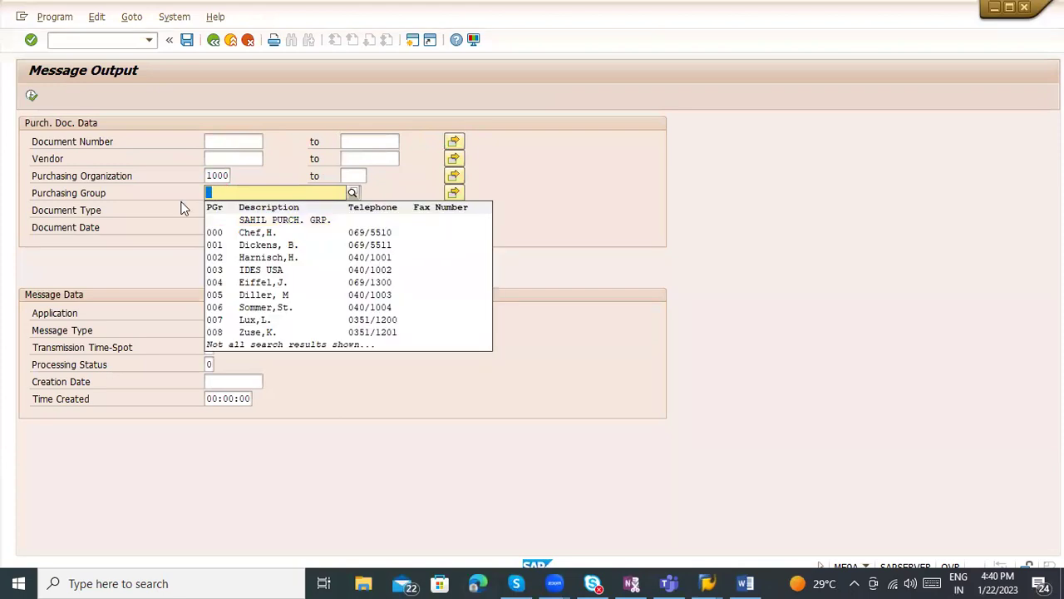
pyautogui.press('Escape')
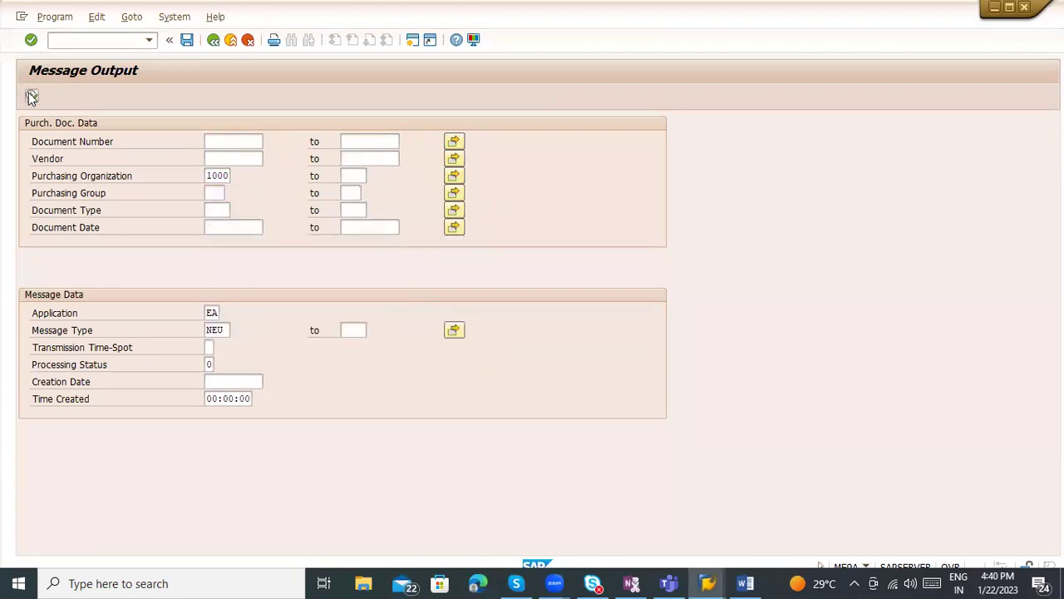
pyautogui.click(31, 97)
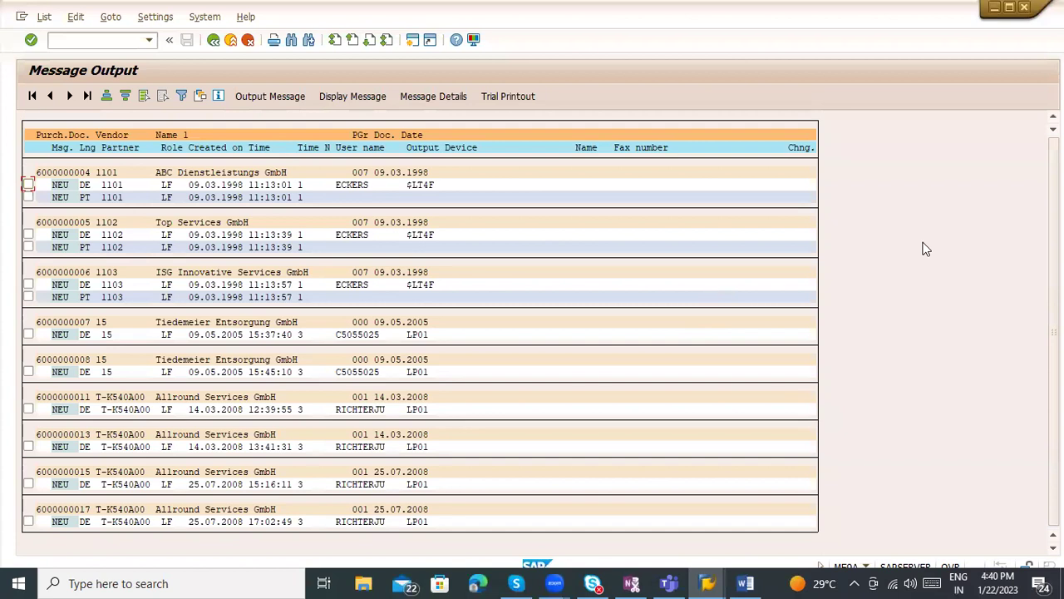
# Step: Return to the selection criteria, clear the document number and set the document date to 22.01.2023
pyautogui.click(213, 40)
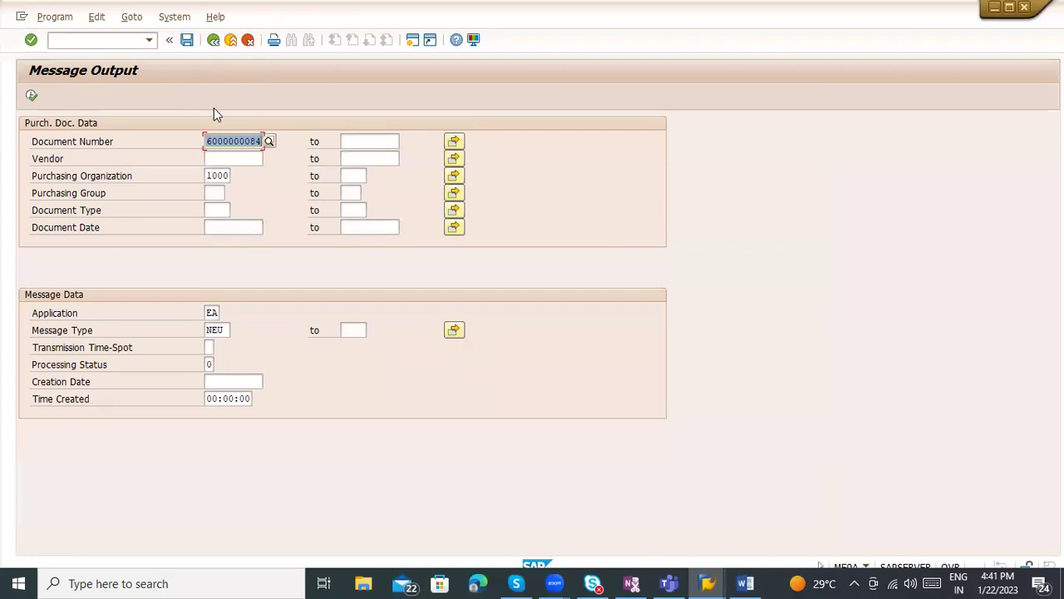
pyautogui.hotkey('alt', 'Tab')
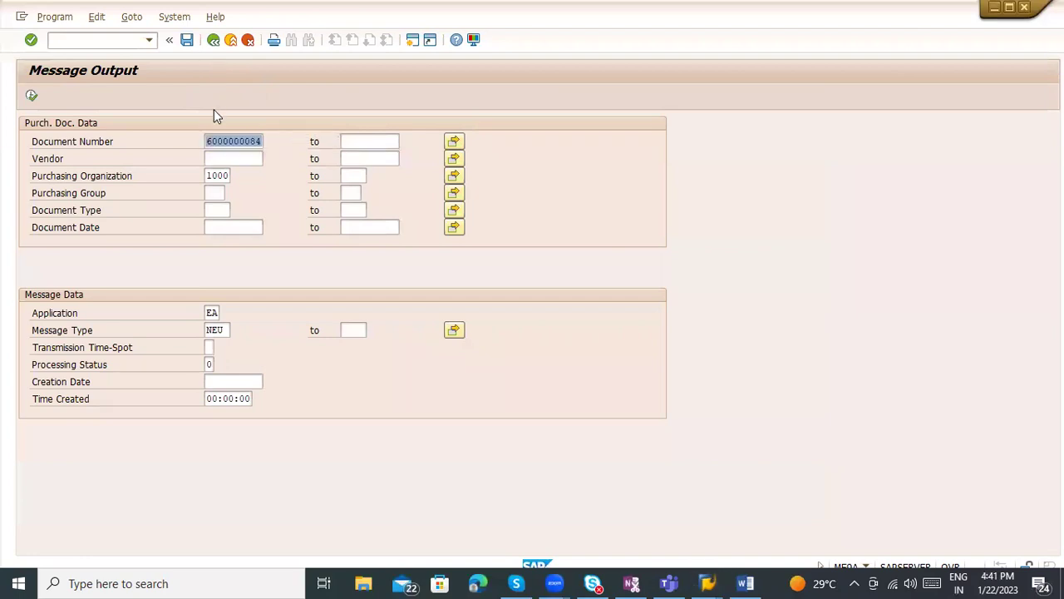
pyautogui.hotkey('alt', 'Tab')
pyautogui.press('Delete')
pyautogui.click(217, 227)
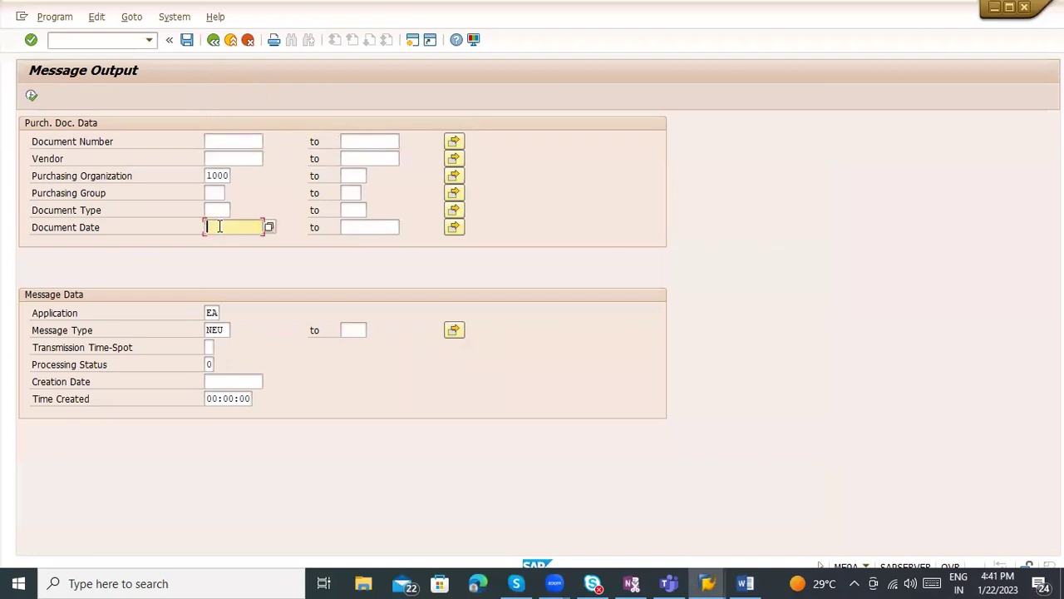
pyautogui.click(269, 227)
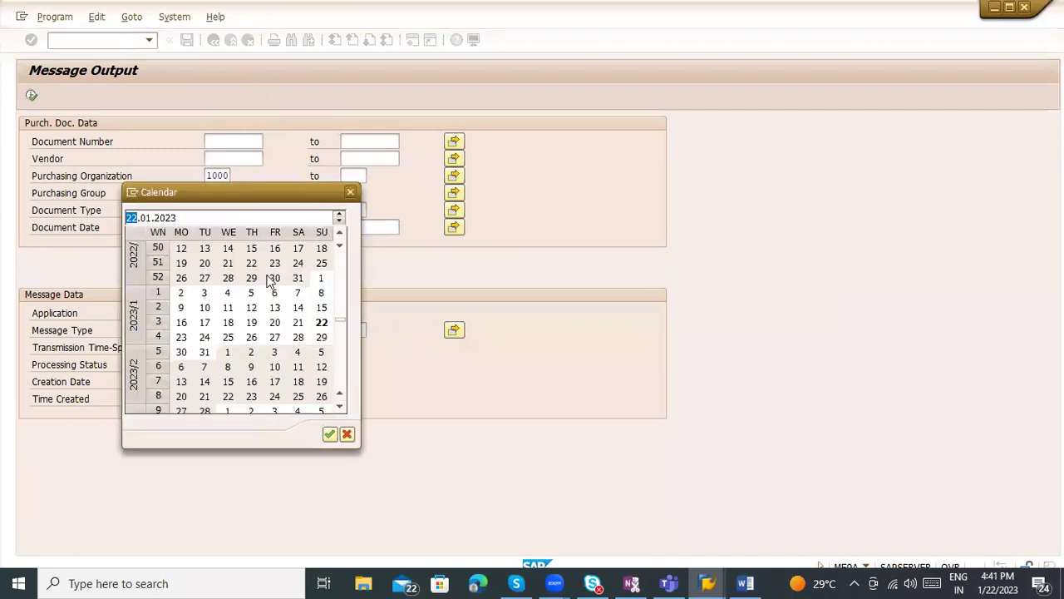
pyautogui.doubleClick(321, 321)
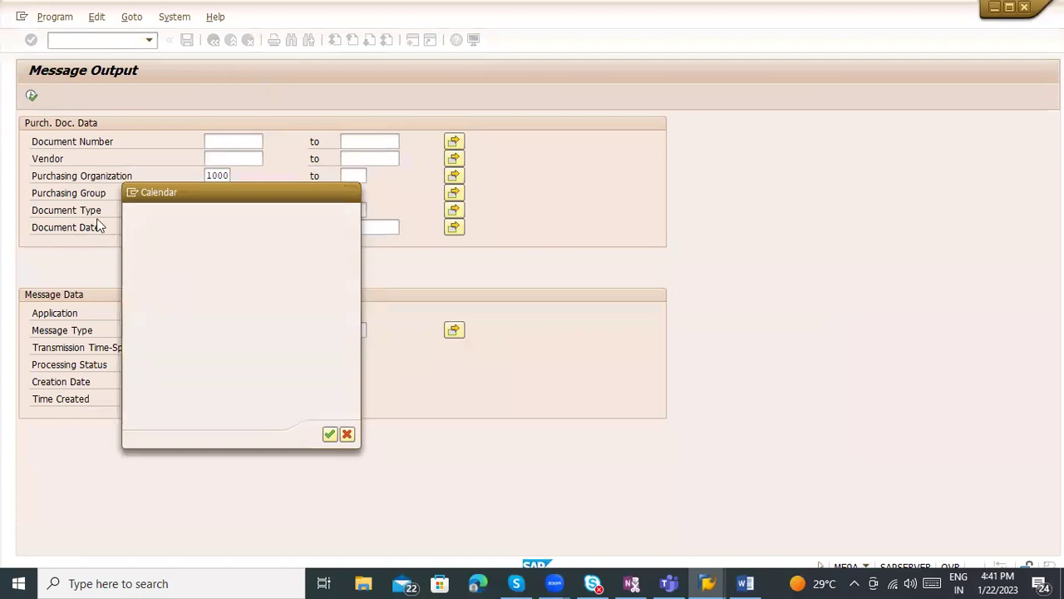
# Step: Run the message output selection and exit the RFQ display and message output transactions to SAP Easy Access
pyautogui.click(32, 94)
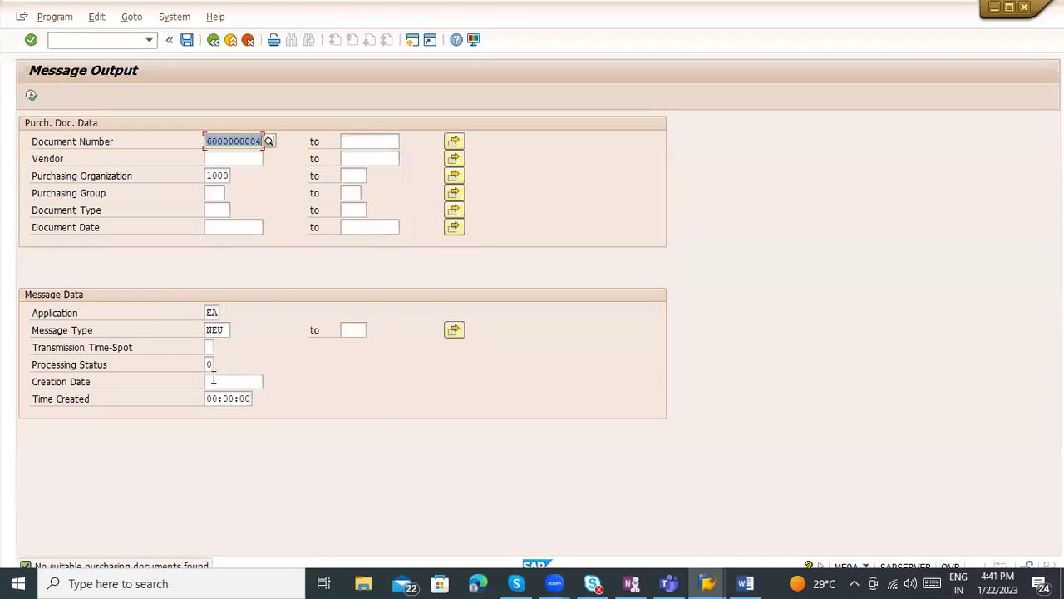
pyautogui.hotkey('alt', 'Tab')
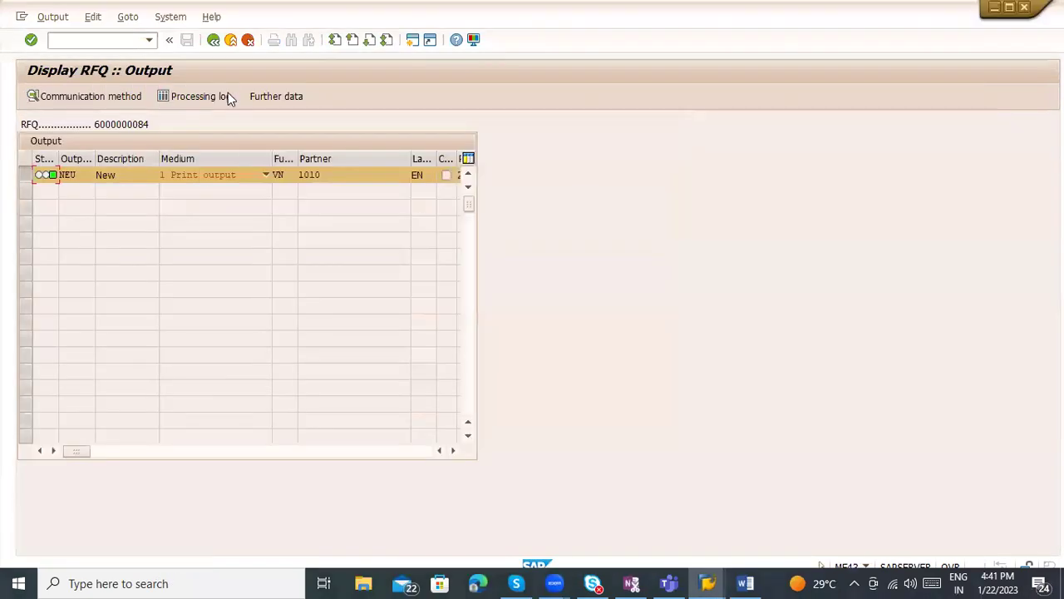
pyautogui.click(213, 41)
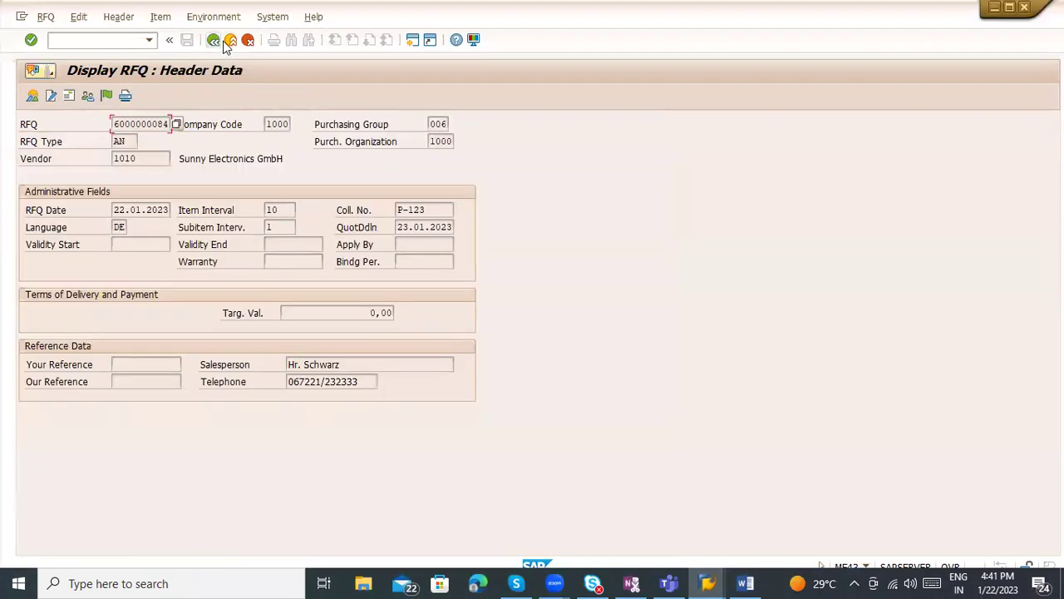
pyautogui.click(229, 42)
pyautogui.hotkey('alt', 'Tab')
pyautogui.click(231, 40)
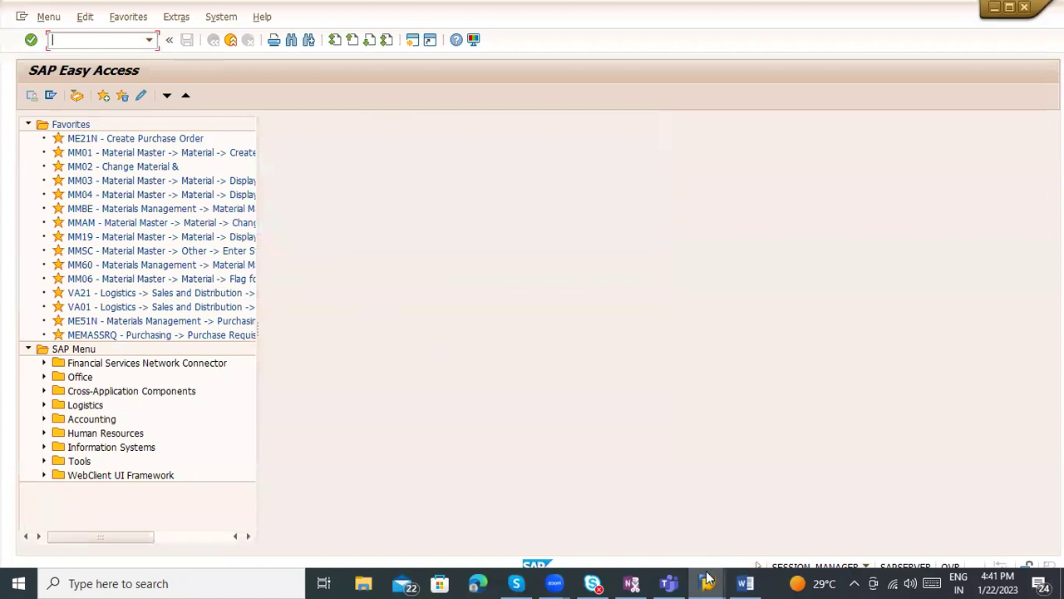
# Step: Switch to the displayed purchase requisition session and examine items 10 and 20, ending with item 20, Slug for spiral casing, selected
pyautogui.click(707, 580)
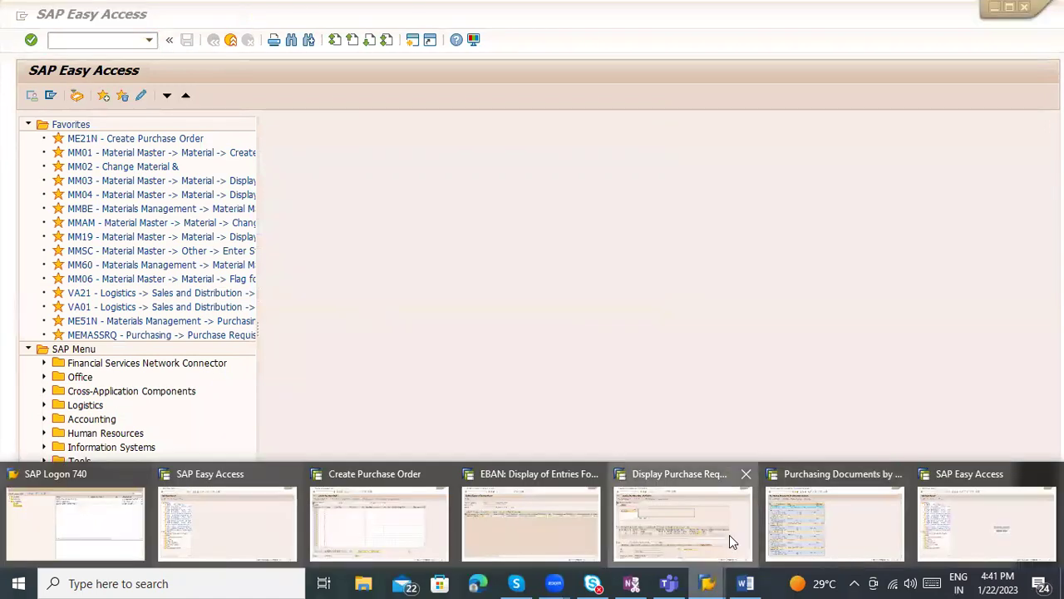
pyautogui.click(729, 535)
pyautogui.click(44, 347)
pyautogui.click(45, 361)
pyautogui.click(45, 348)
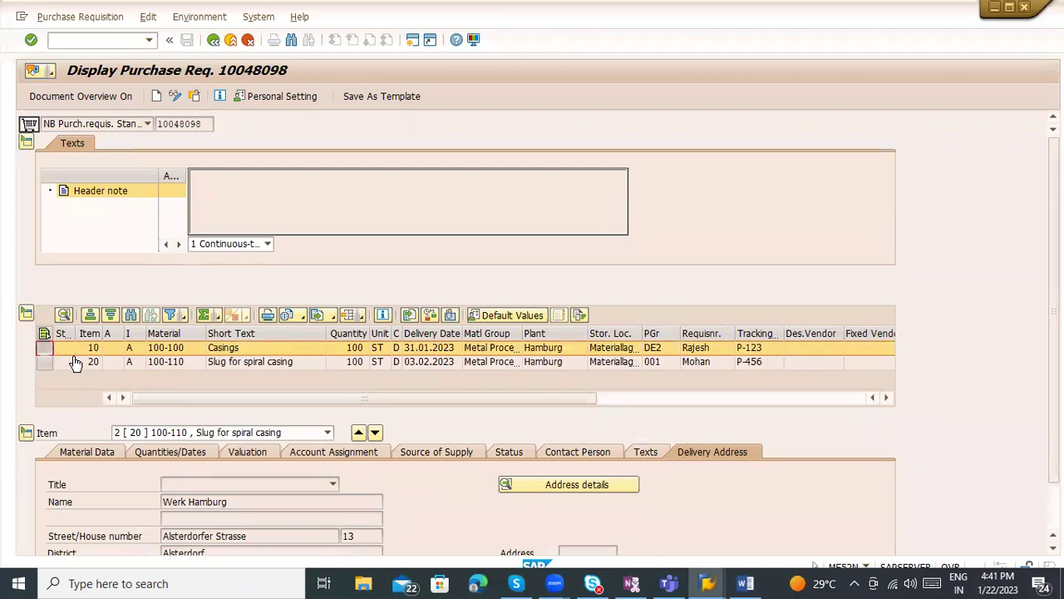
pyautogui.hotkey('alt', 'Tab')
pyautogui.hotkey('alt', 'Tab')
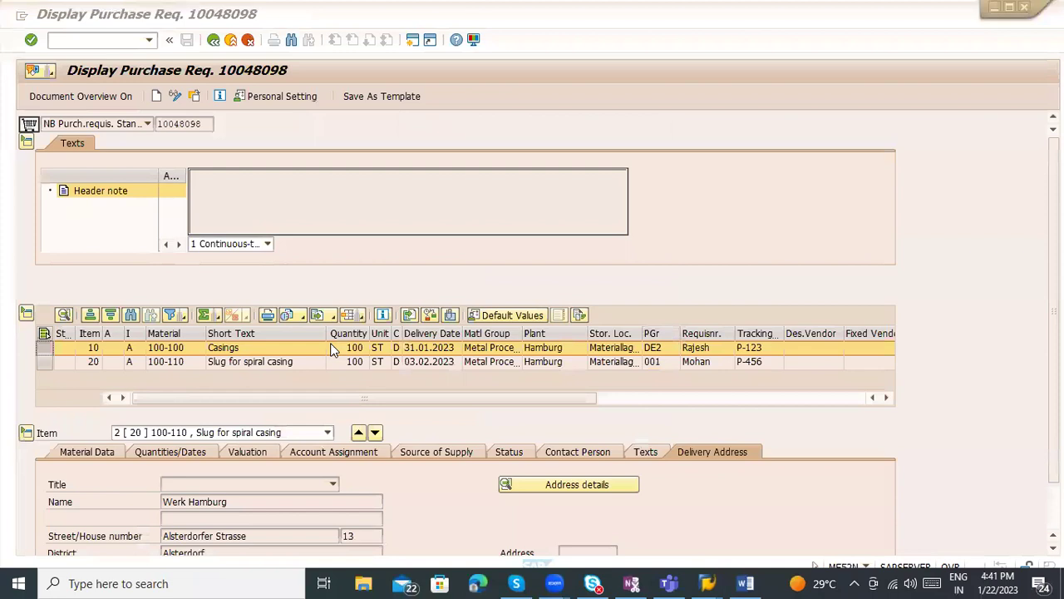
pyautogui.click(236, 363)
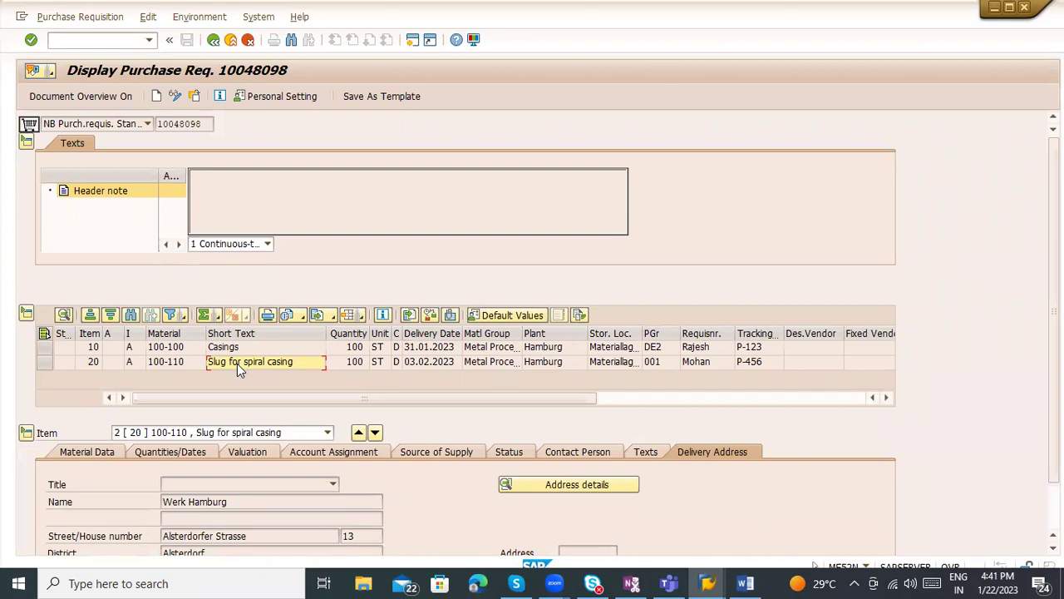
pyautogui.click(46, 366)
# Step: Start transaction ME41 from SAP Easy Access and set the RFQ's quotation deadline to 23.01.2023
pyautogui.press('F3')
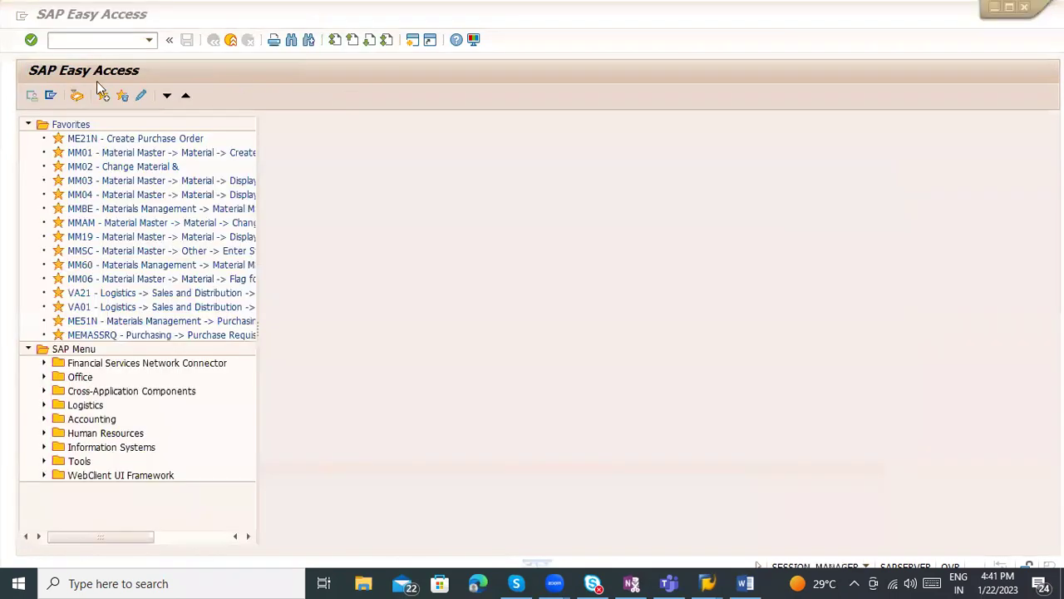
pyautogui.write('ME41')
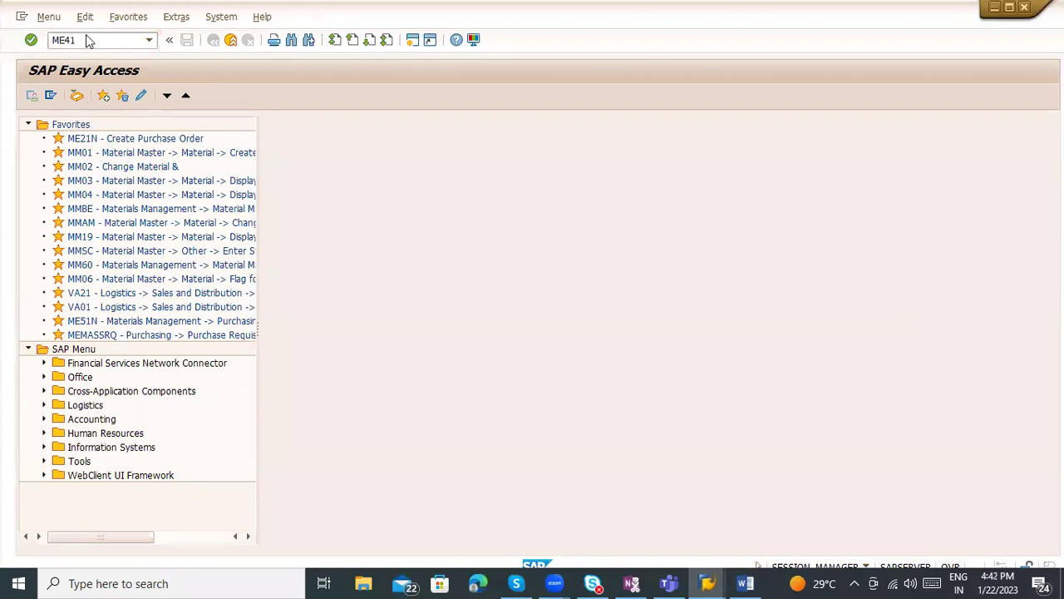
pyautogui.press('Return')
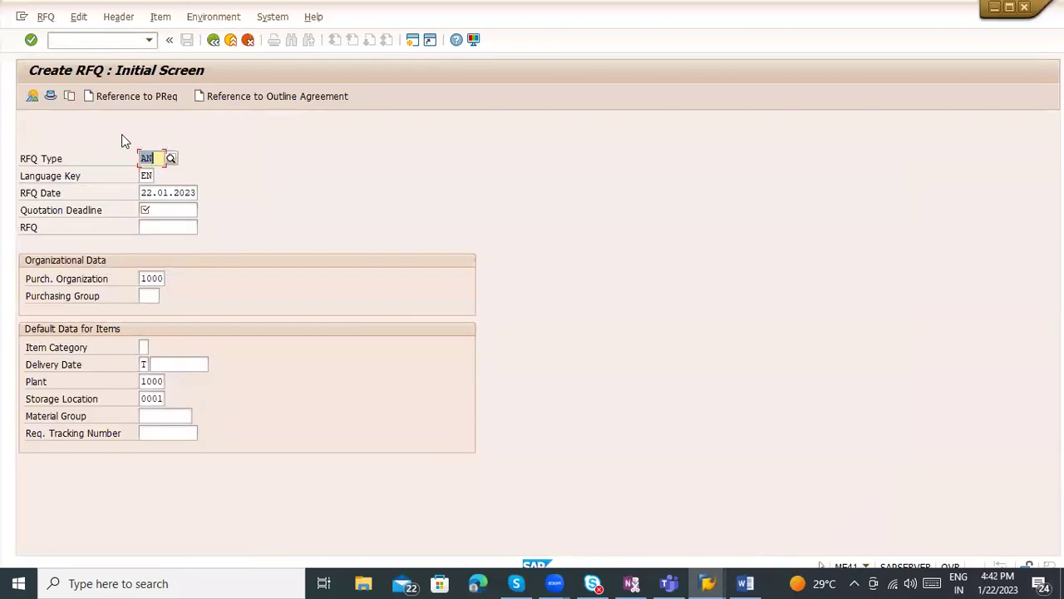
pyautogui.click(144, 212)
pyautogui.click(152, 227)
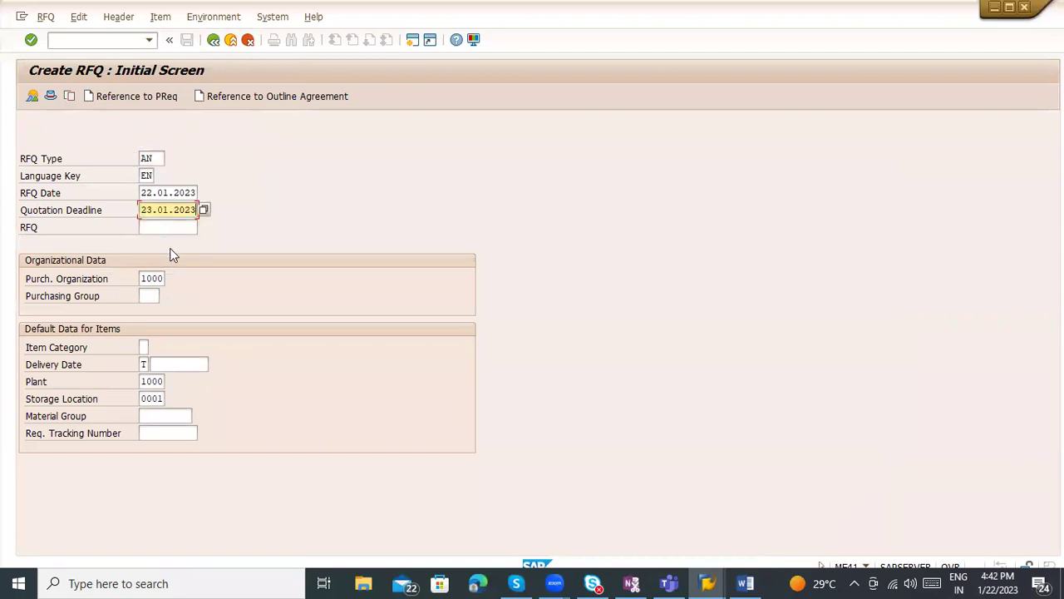
# Step: Reference the purchase requisition for the new RFQ, restricting the selection to requisition item 20
pyautogui.click(128, 96)
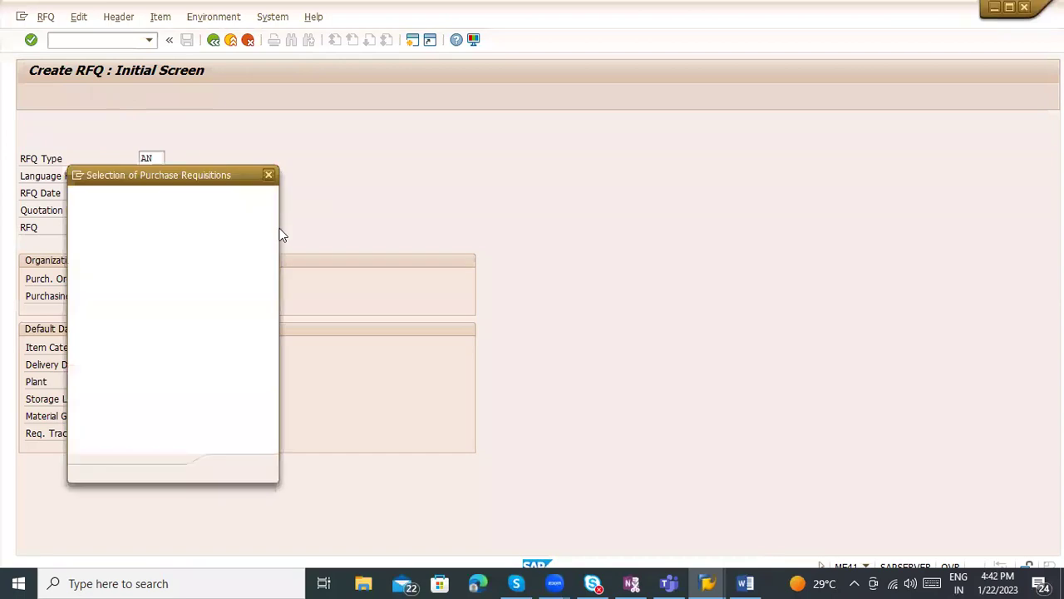
pyautogui.click(182, 216)
pyautogui.click(184, 233)
pyautogui.write('0002')
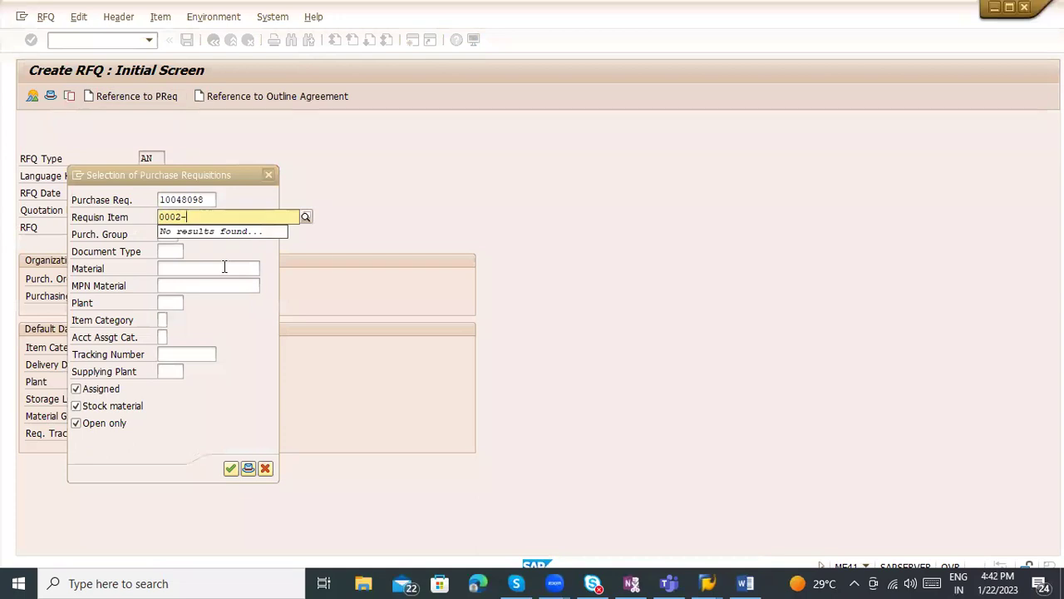
pyautogui.write('0')
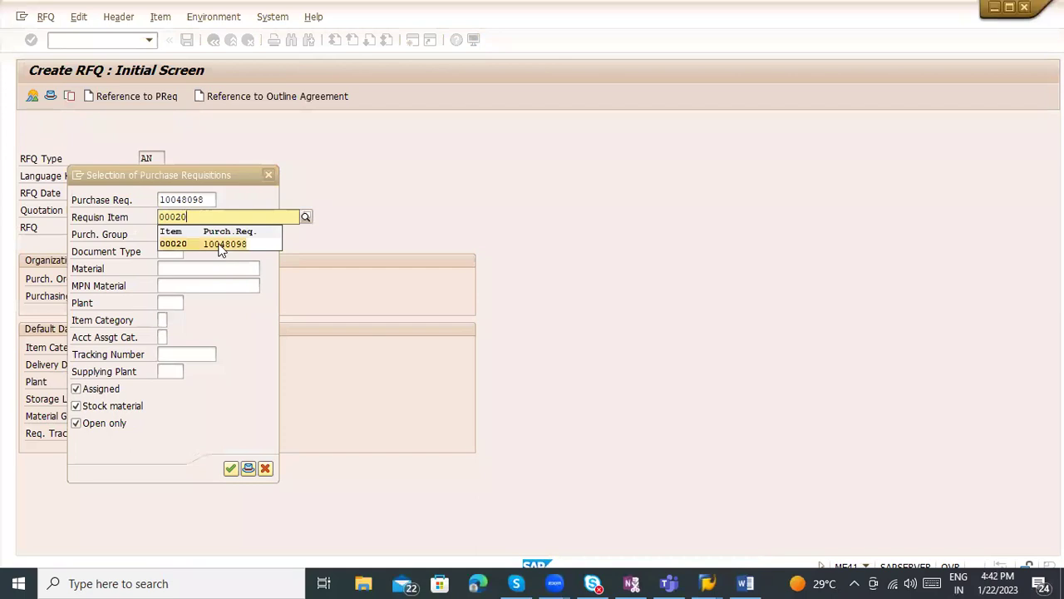
pyautogui.click(218, 246)
pyautogui.click(231, 468)
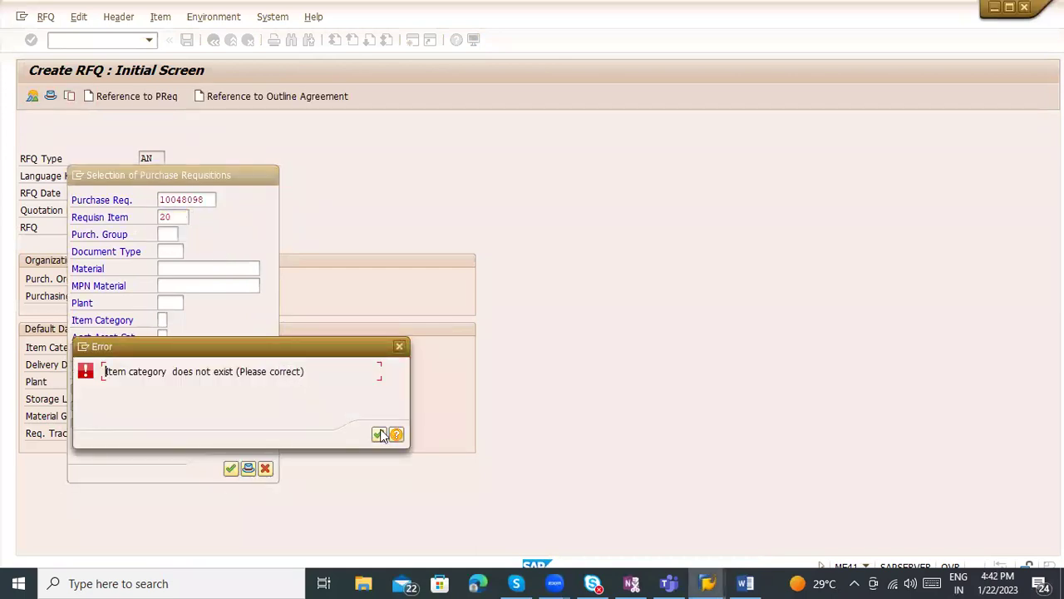
# Step: Set the item category to A and the purchasing group to 001, and continue to the RFQ header data
pyautogui.press('Return')
pyautogui.click(162, 320)
pyautogui.write('A')
pyautogui.press('Return')
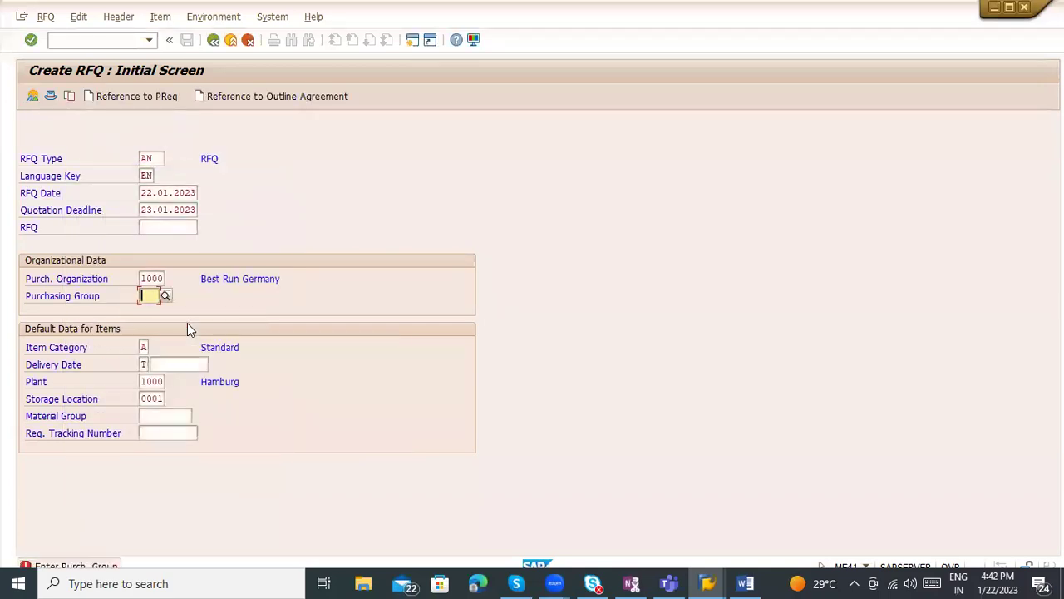
pyautogui.write('001')
pyautogui.press('Return')
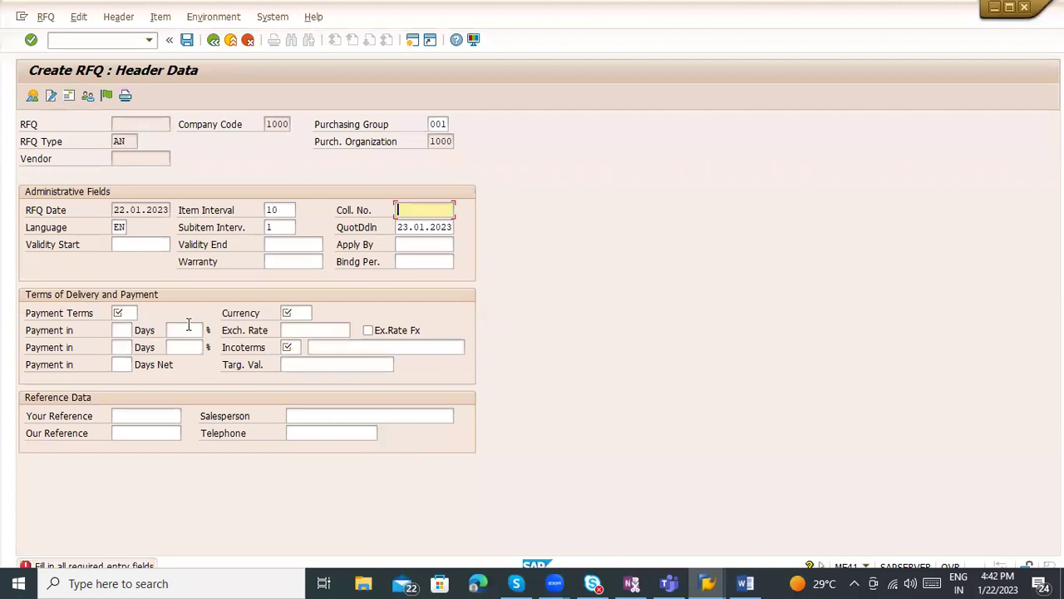
# Step: Set the RFQ header's collective number to P-456 and its payment terms to 0002
pyautogui.write('P-')
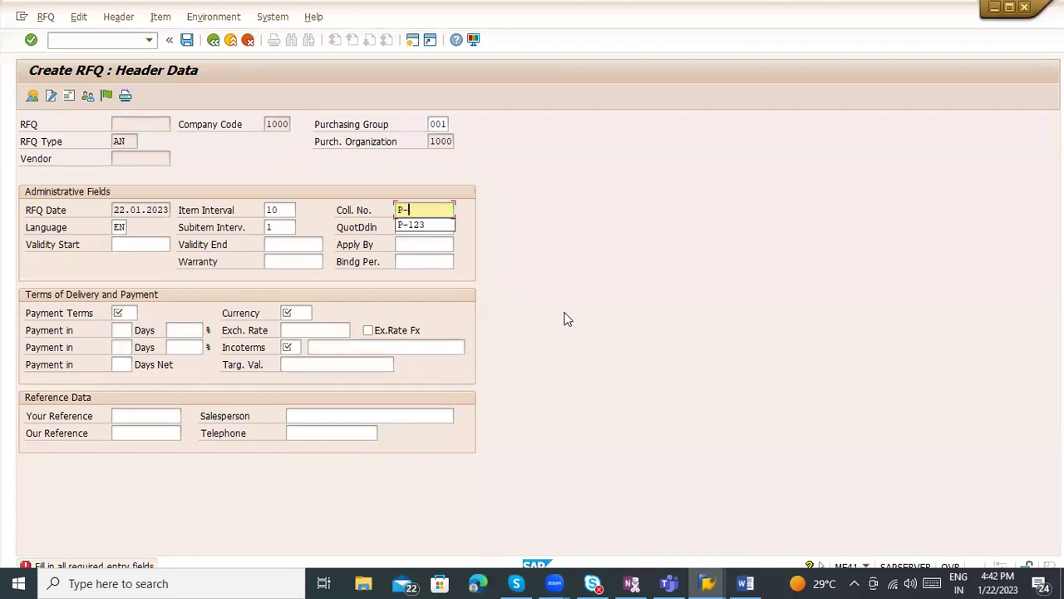
pyautogui.write('12456')
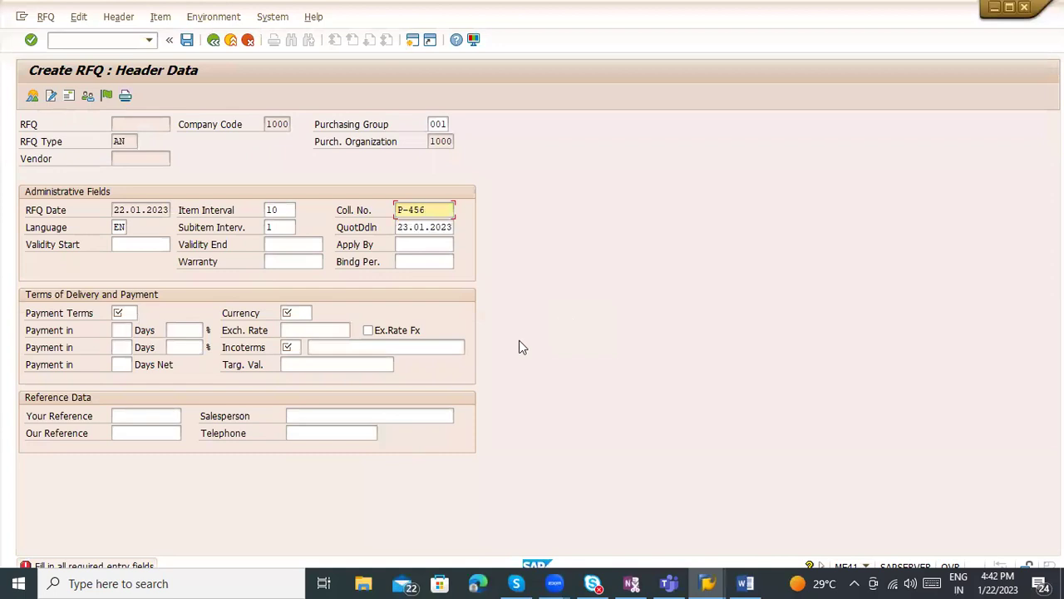
pyautogui.click(135, 312)
pyautogui.click(138, 327)
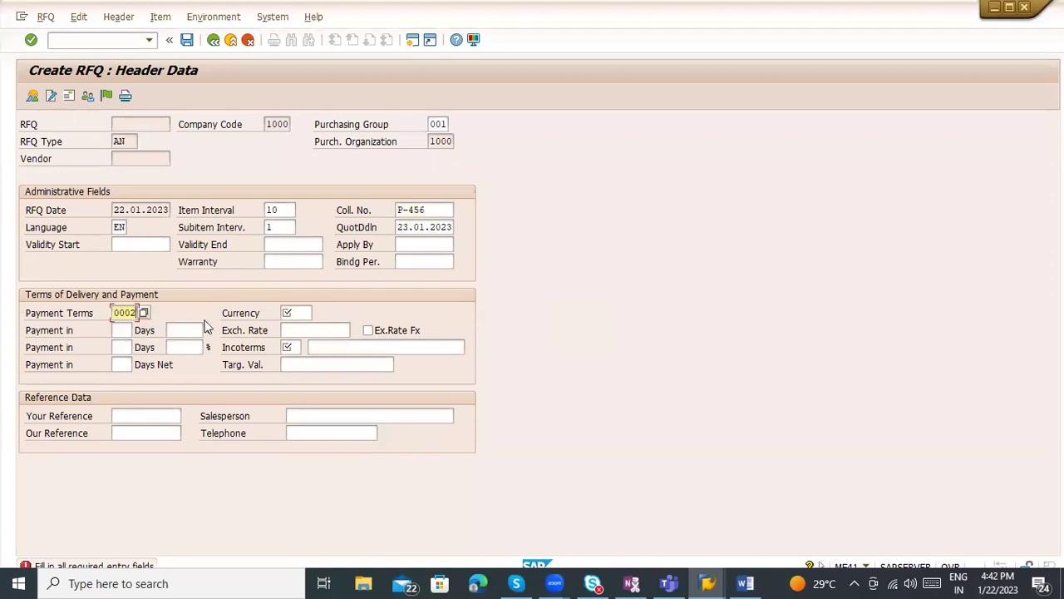
# Step: Set the header currency to INR and the Incoterms to EXW with EXW as location, and continue to the requisition selection list
pyautogui.click(291, 313)
pyautogui.click(296, 332)
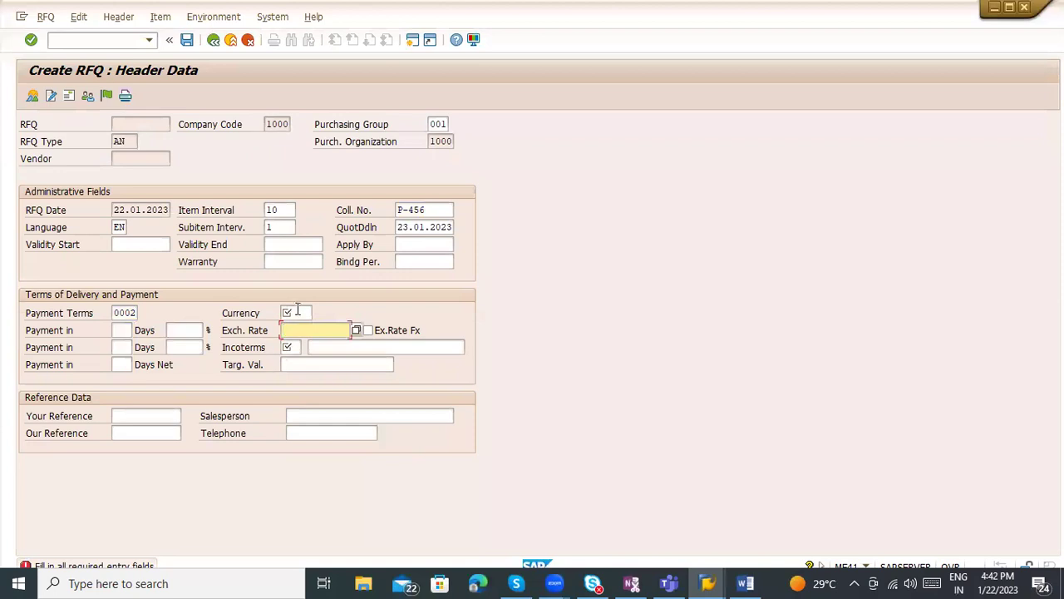
pyautogui.click(296, 312)
pyautogui.write('IN')
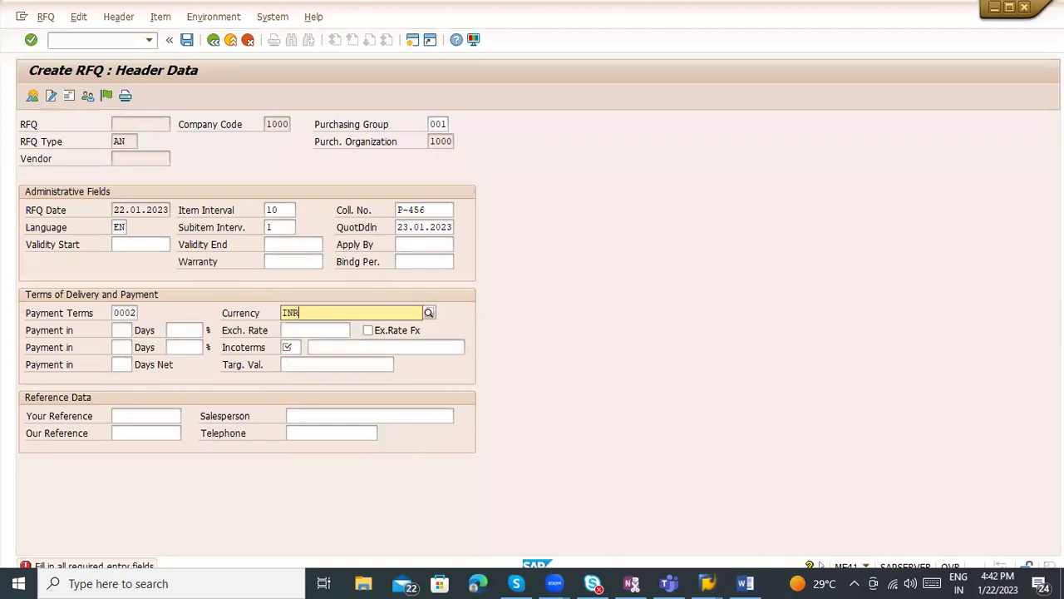
pyautogui.write('R')
pyautogui.click(291, 347)
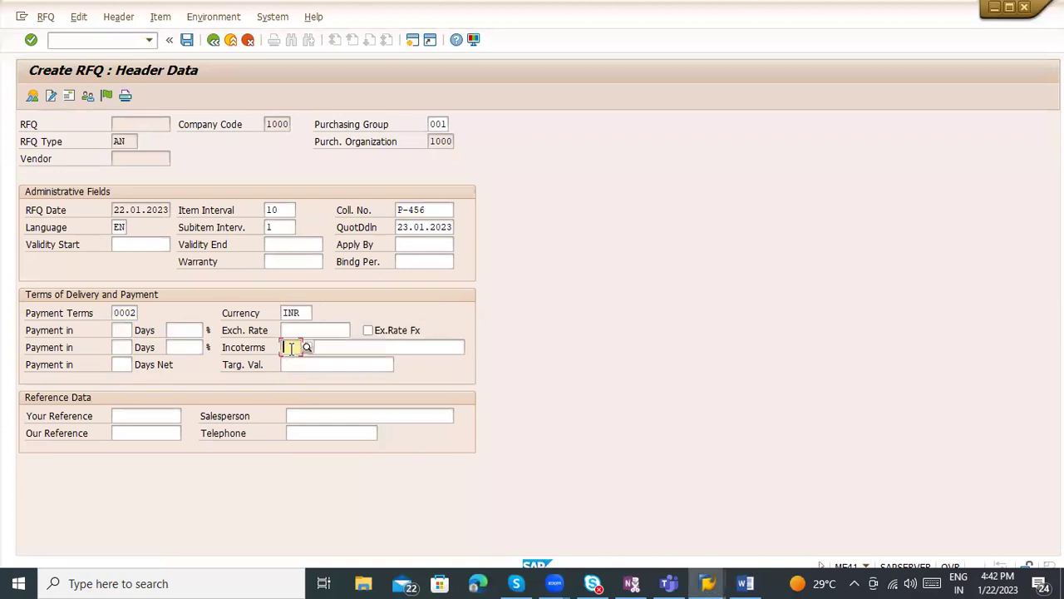
pyautogui.click(328, 351)
pyautogui.click(325, 362)
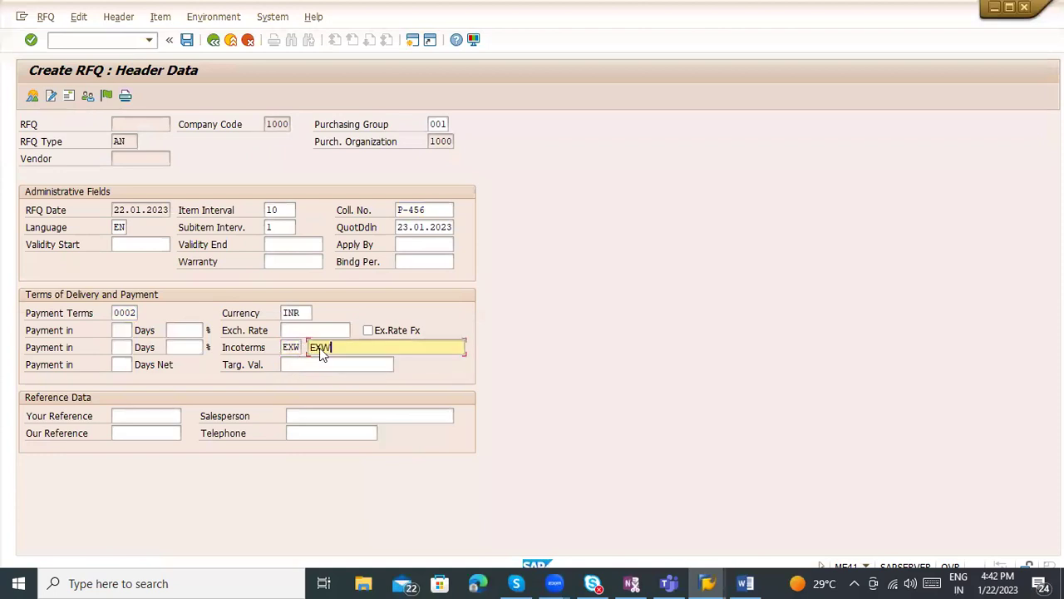
pyautogui.press('Return')
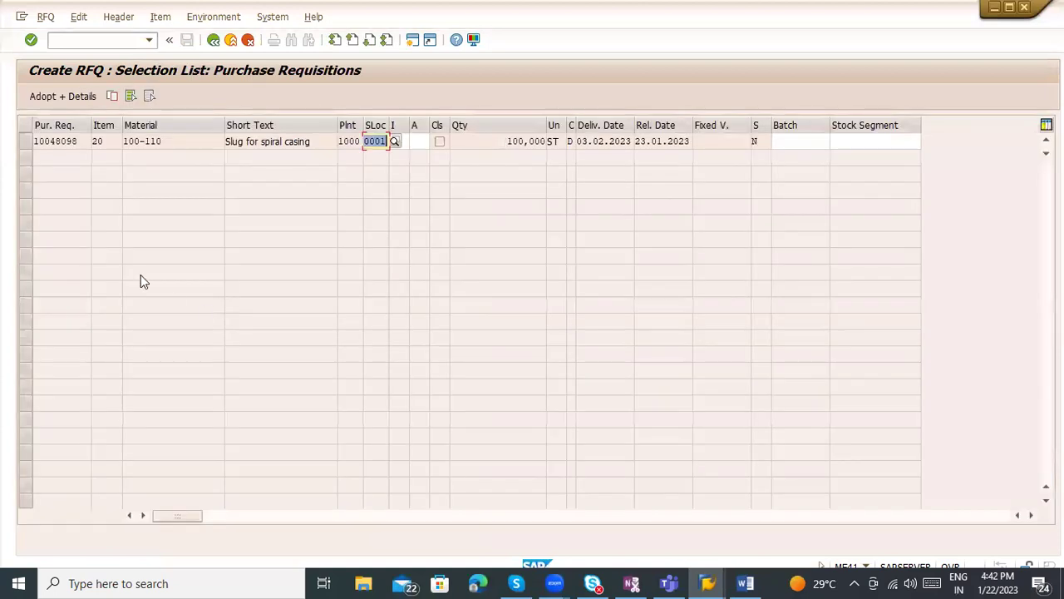
# Step: Adopt the Slug for spiral casing requisition item with its details into the RFQ, and select item 10 in the item overview
pyautogui.click(23, 145)
pyautogui.click(52, 98)
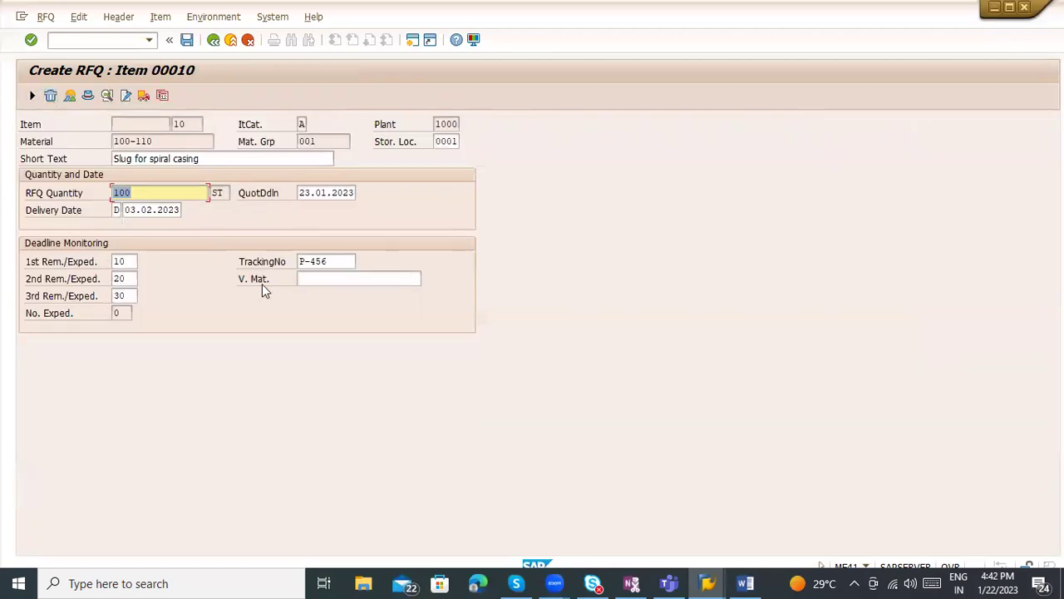
pyautogui.click(315, 283)
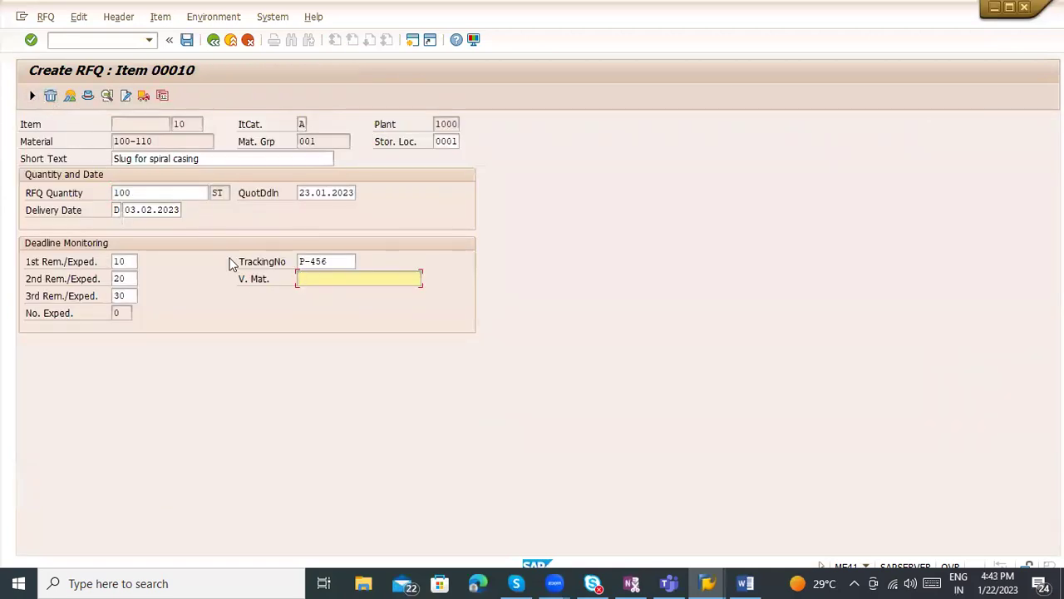
pyautogui.press('Return')
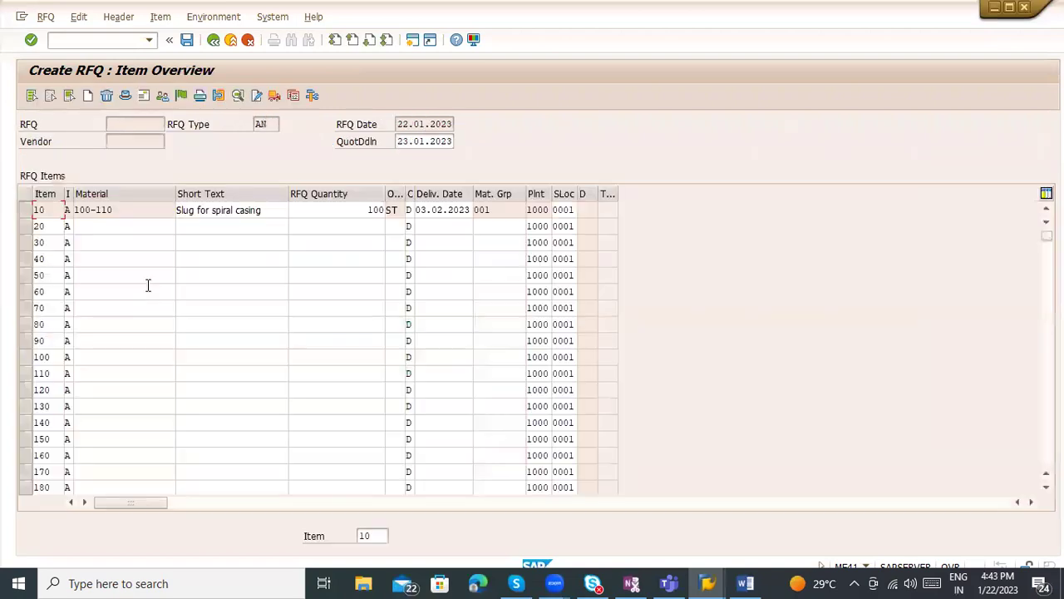
pyautogui.click(325, 211)
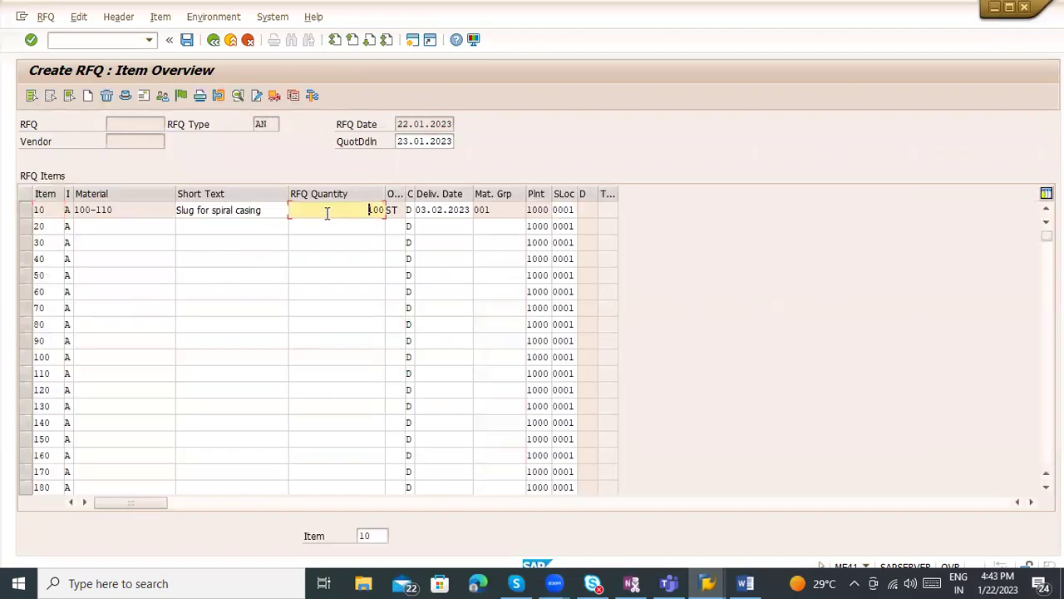
pyautogui.click(26, 210)
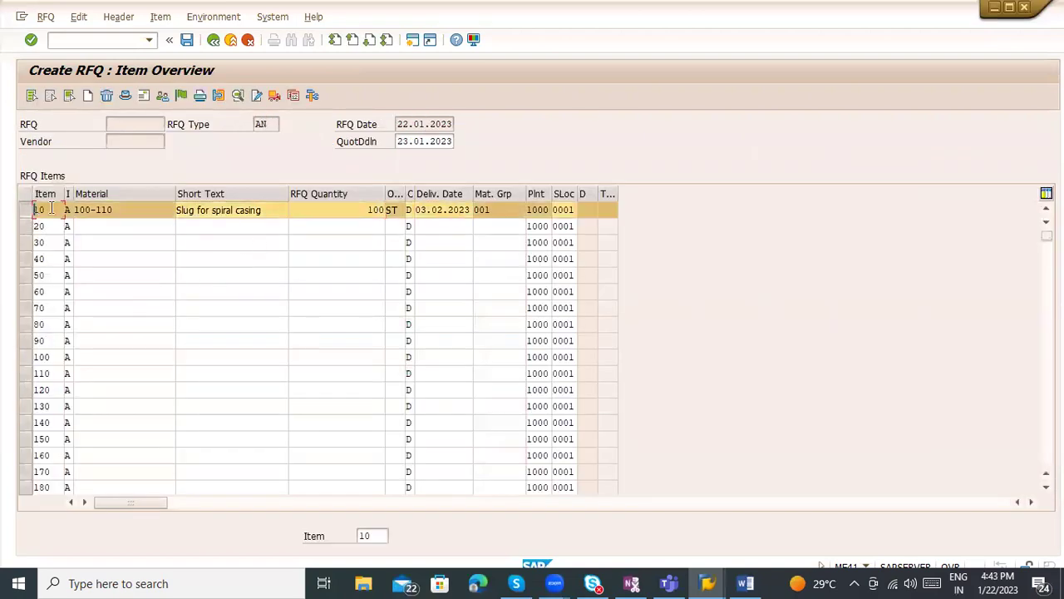
# Step: Go back to the RFQ header data, review its fields and set the currency to EUR
pyautogui.click(126, 94)
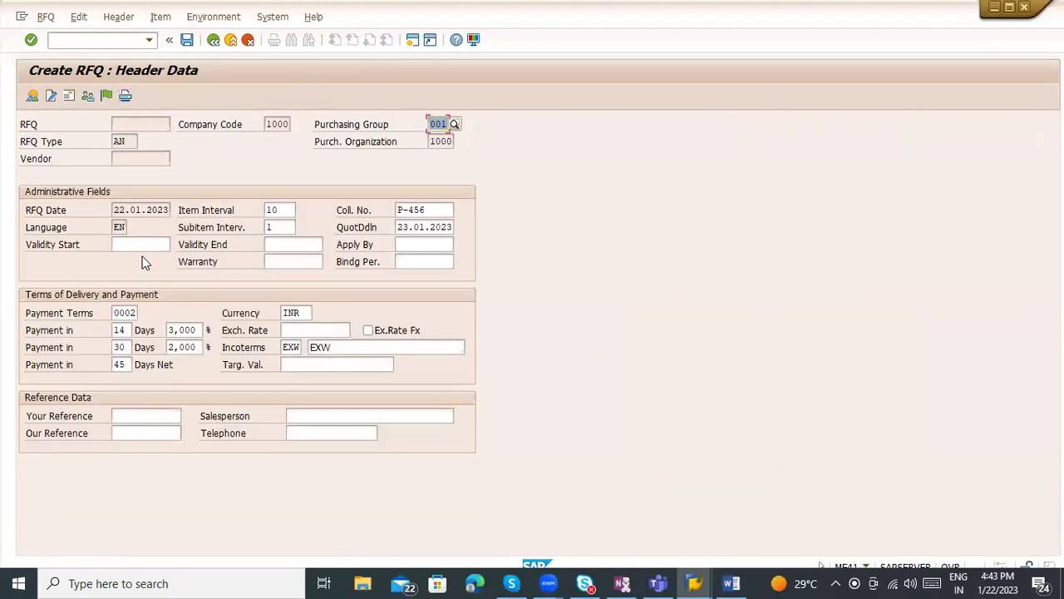
pyautogui.click(122, 312)
pyautogui.click(291, 347)
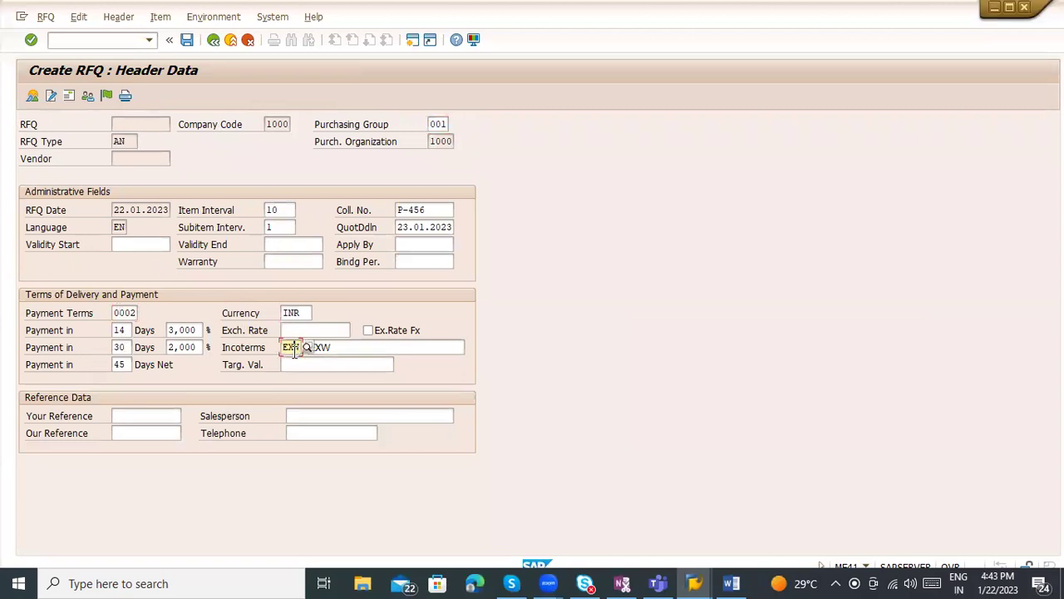
pyautogui.click(371, 364)
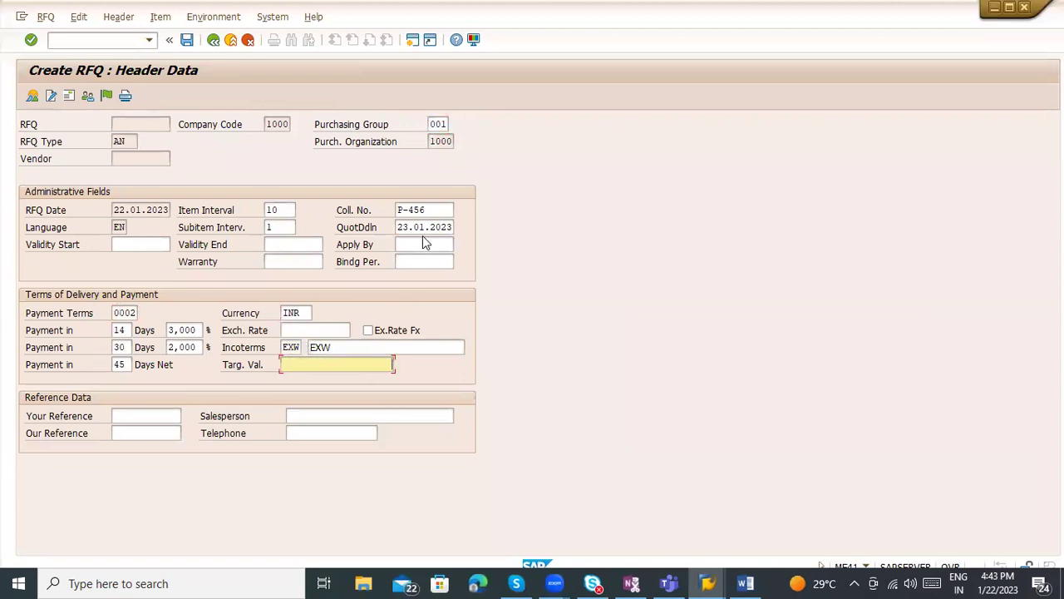
pyautogui.click(407, 212)
pyautogui.click(270, 209)
pyautogui.click(141, 210)
pyautogui.doubleClick(291, 315)
pyautogui.write('EUR')
pyautogui.press('Return')
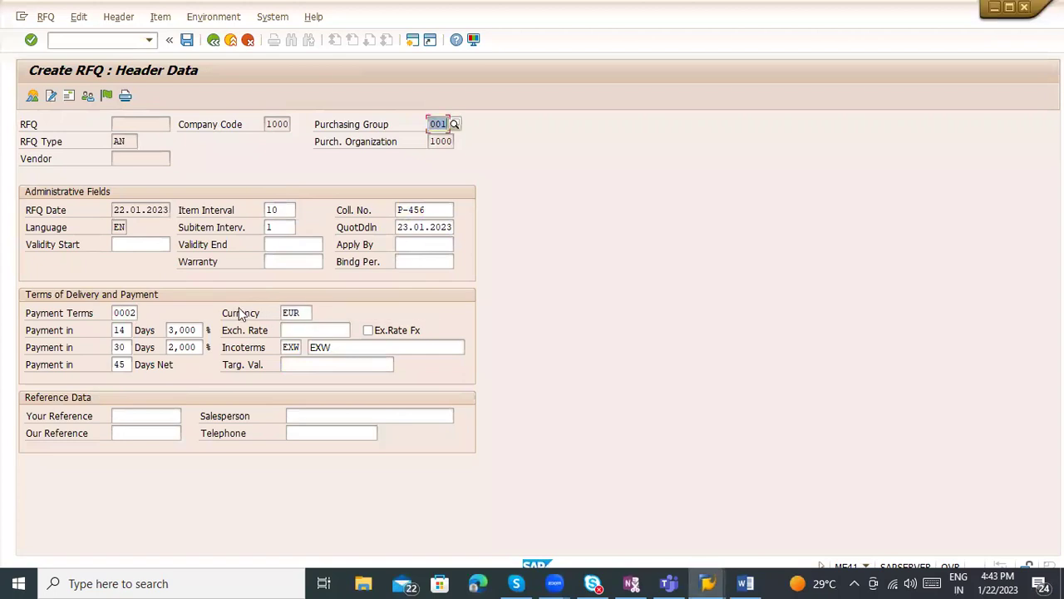
# Step: Examine the purchasing group and the Your Reference and Our Reference fields in the RFQ header data
pyautogui.click(431, 125)
pyautogui.hotkey('shift', 'End')
pyautogui.click(119, 416)
pyautogui.click(123, 432)
pyautogui.click(118, 415)
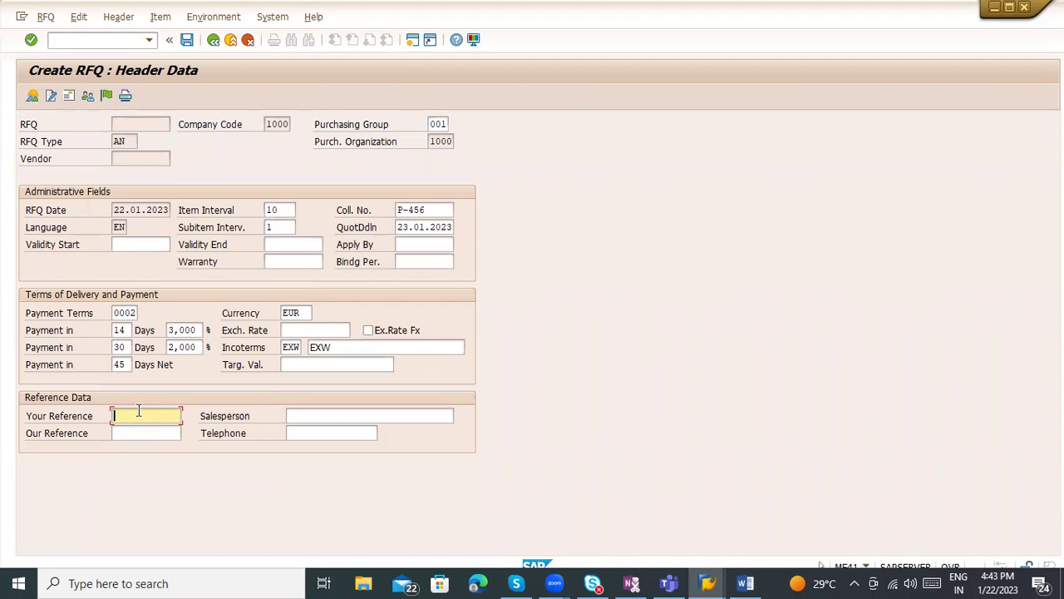
pyautogui.click(32, 96)
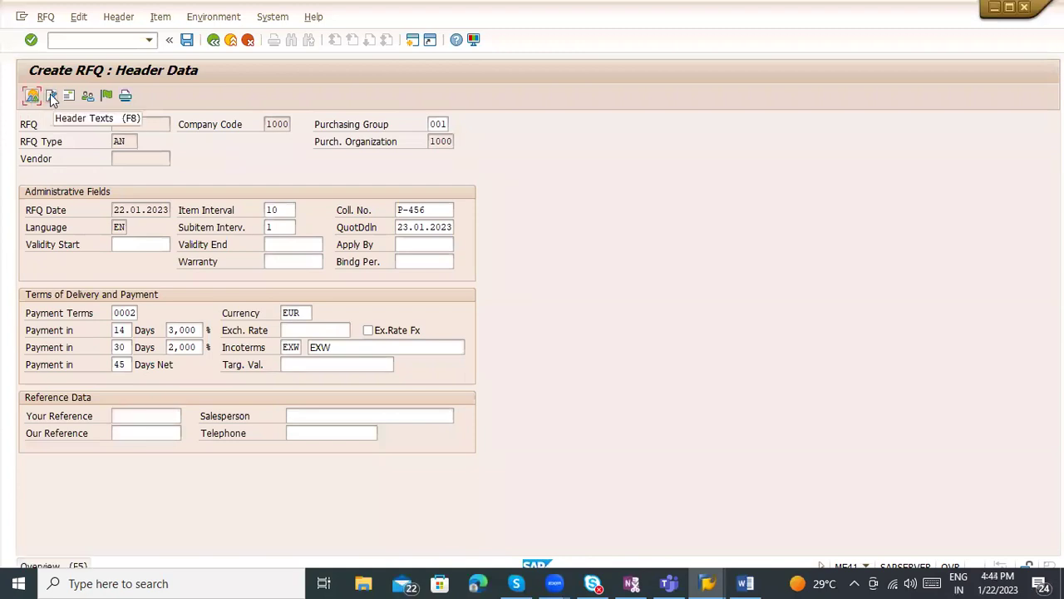
# Step: Review the RFQ's header texts, including the long text editor for Terms of delivery, and return to the item overview
pyautogui.click(50, 96)
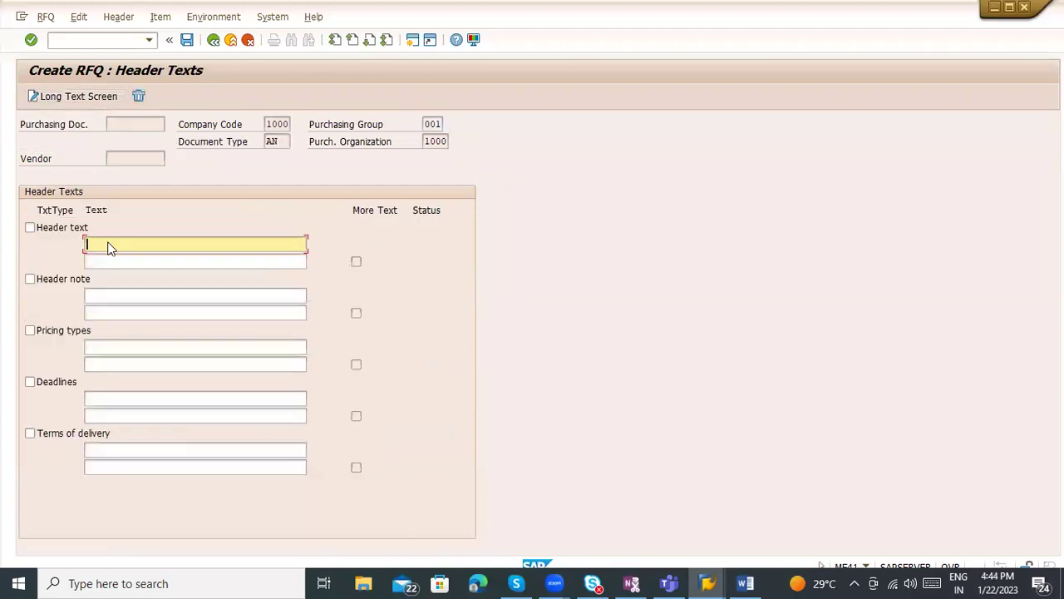
pyautogui.click(128, 400)
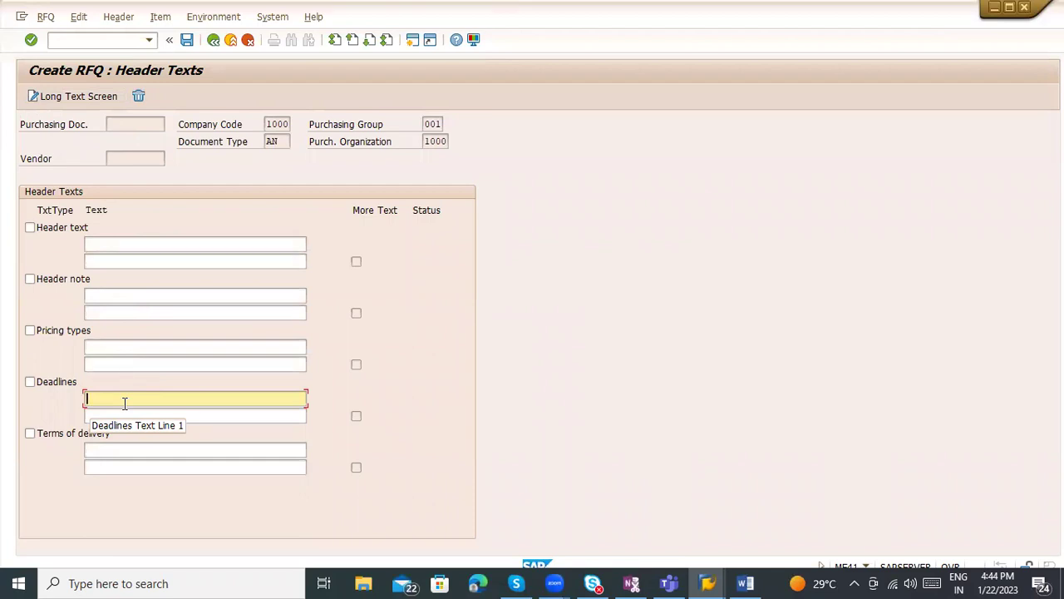
pyautogui.click(125, 460)
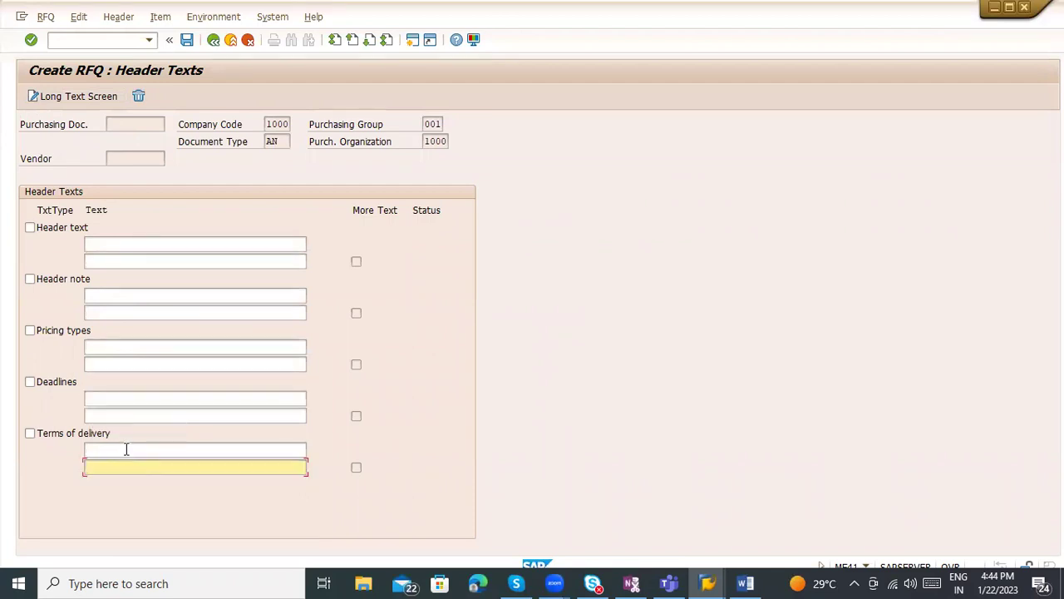
pyautogui.click(126, 449)
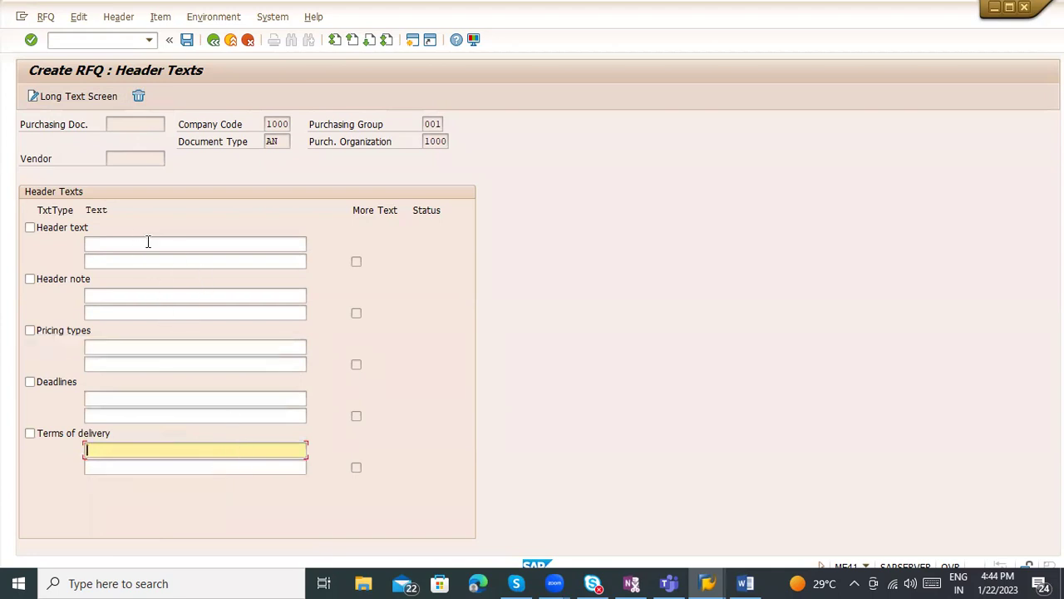
pyautogui.click(48, 97)
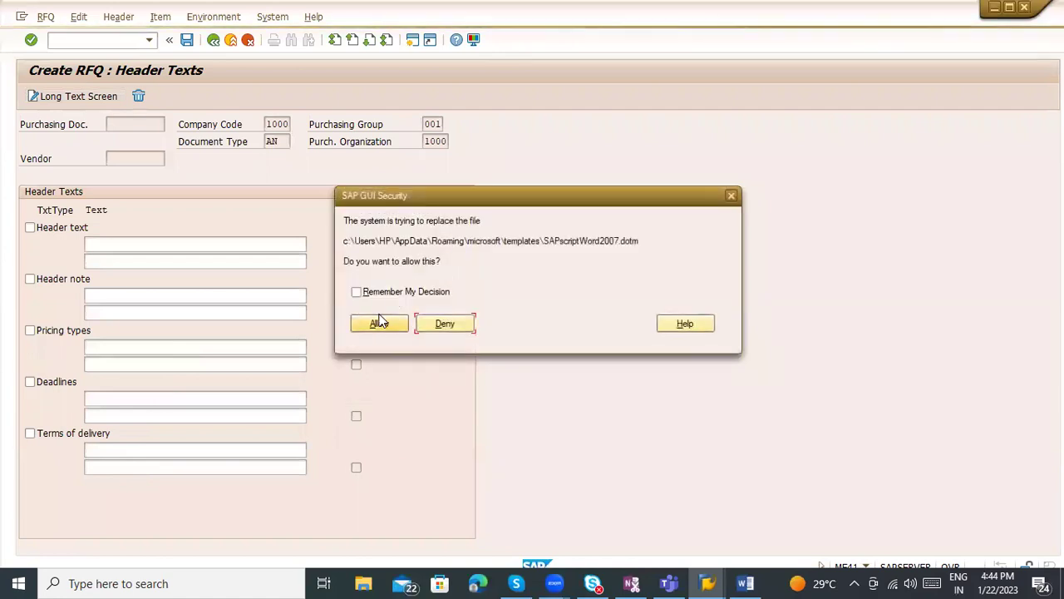
pyautogui.click(379, 323)
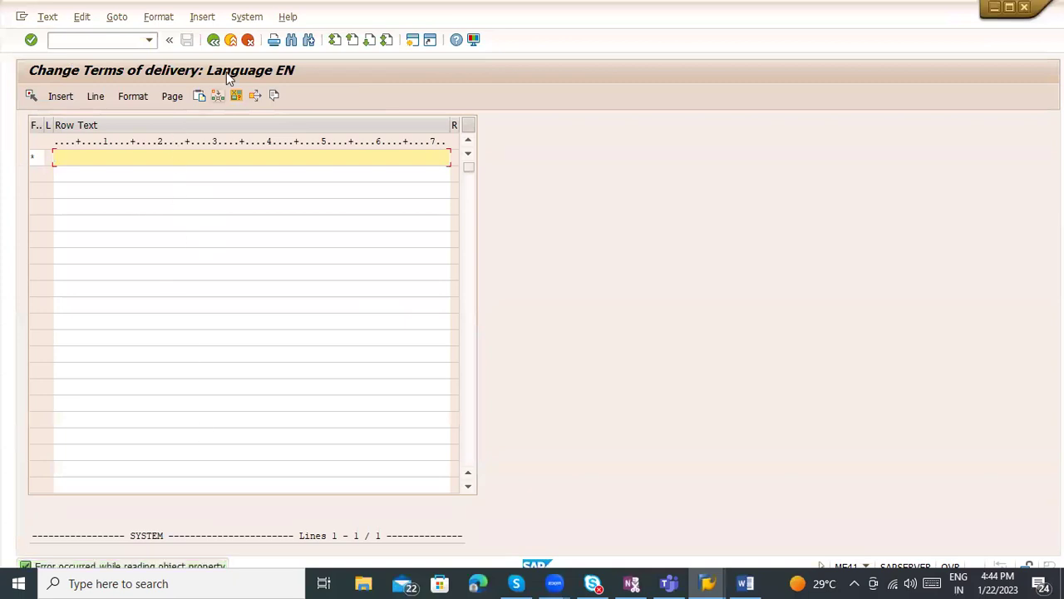
pyautogui.click(213, 42)
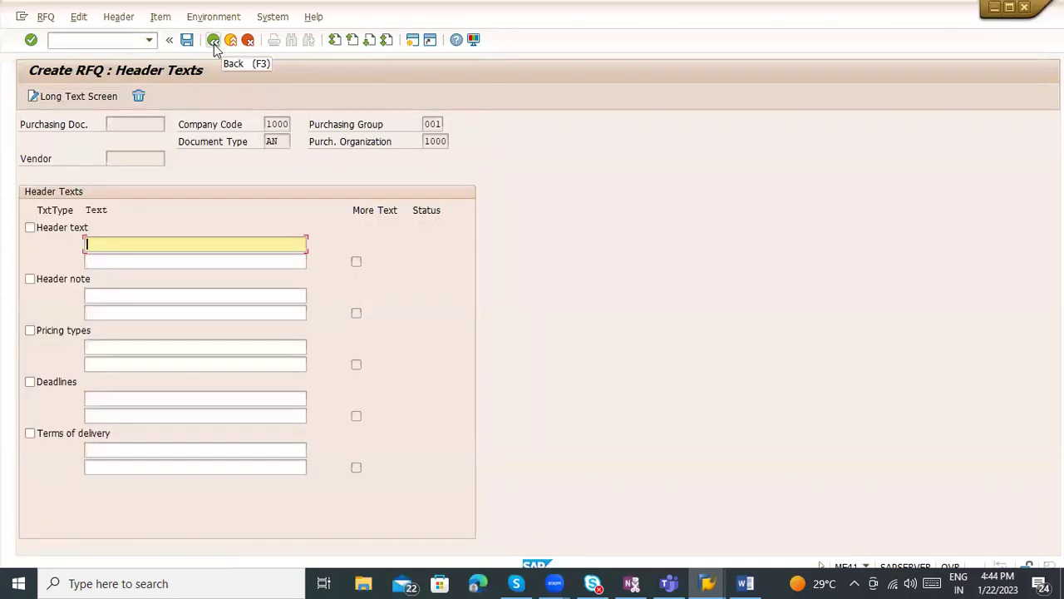
pyautogui.click(214, 42)
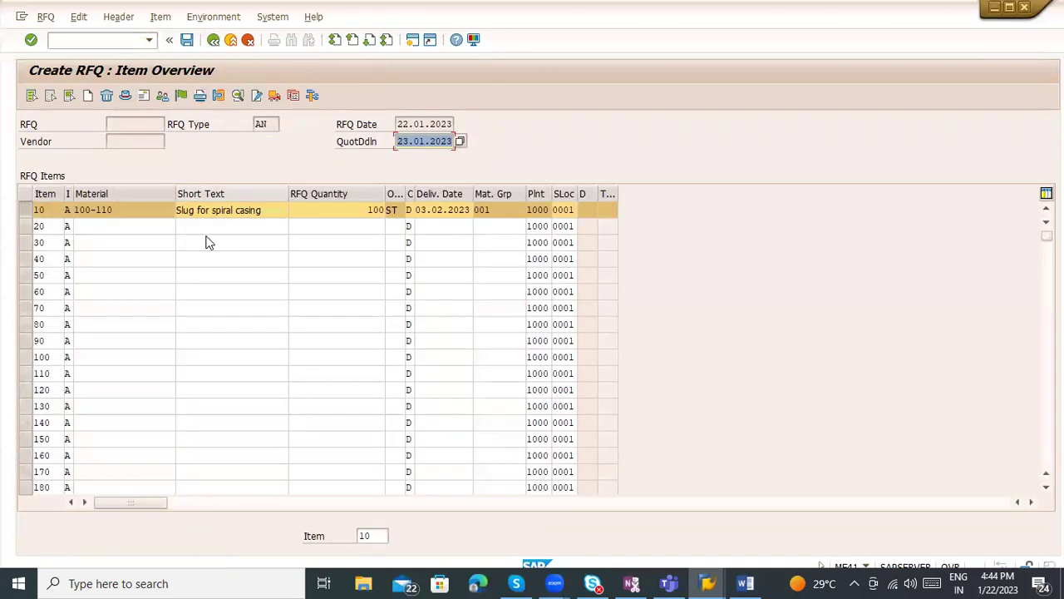
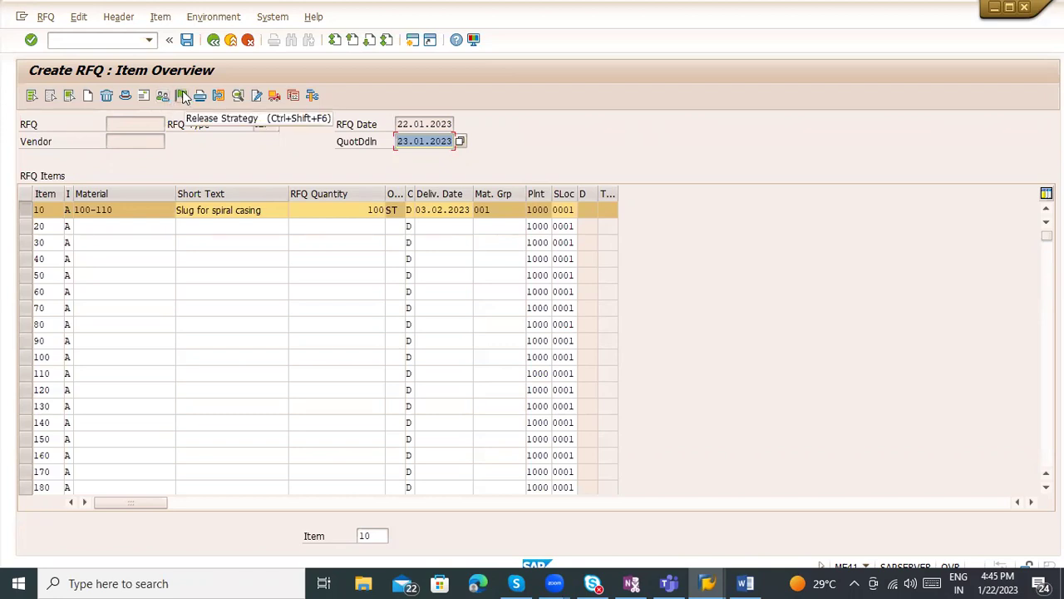
# Step: Review item 10's additional data, including planned delivery time, season, net weight and volume, and return to the item overview
pyautogui.click(237, 97)
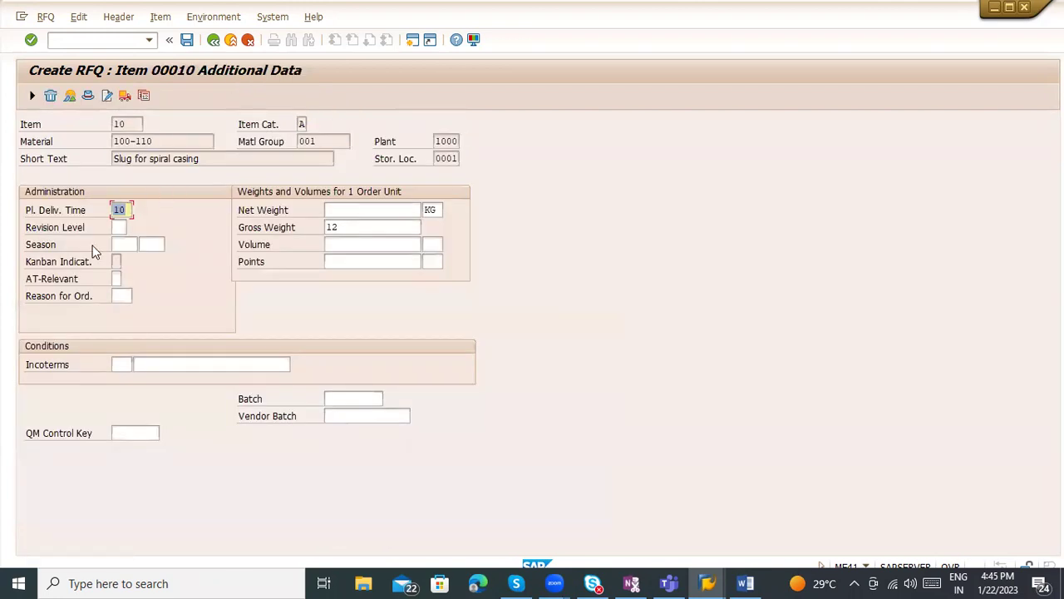
pyautogui.click(126, 210)
pyautogui.click(130, 247)
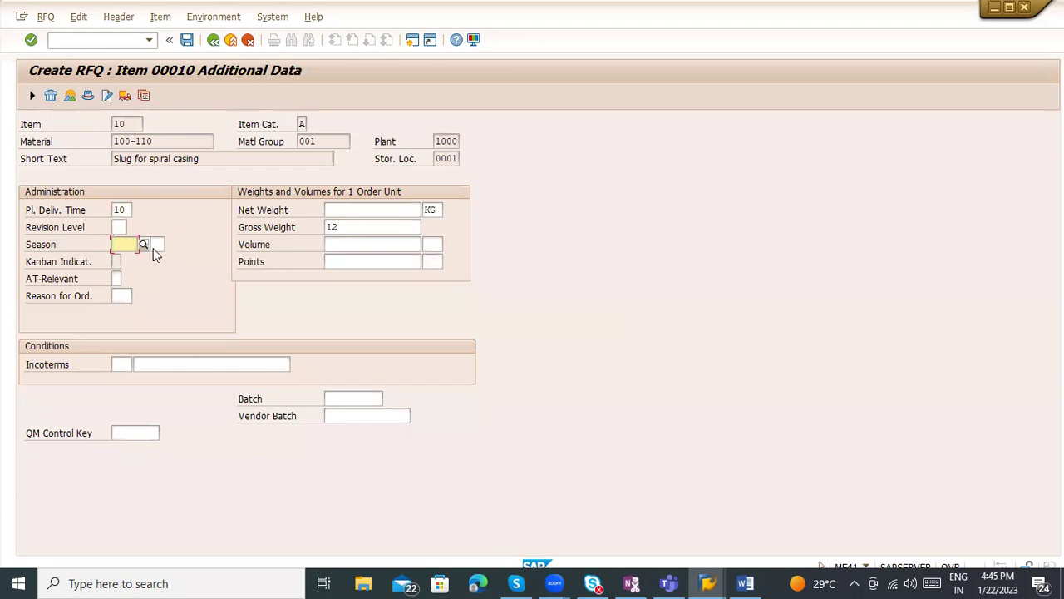
pyautogui.click(377, 209)
pyautogui.click(383, 243)
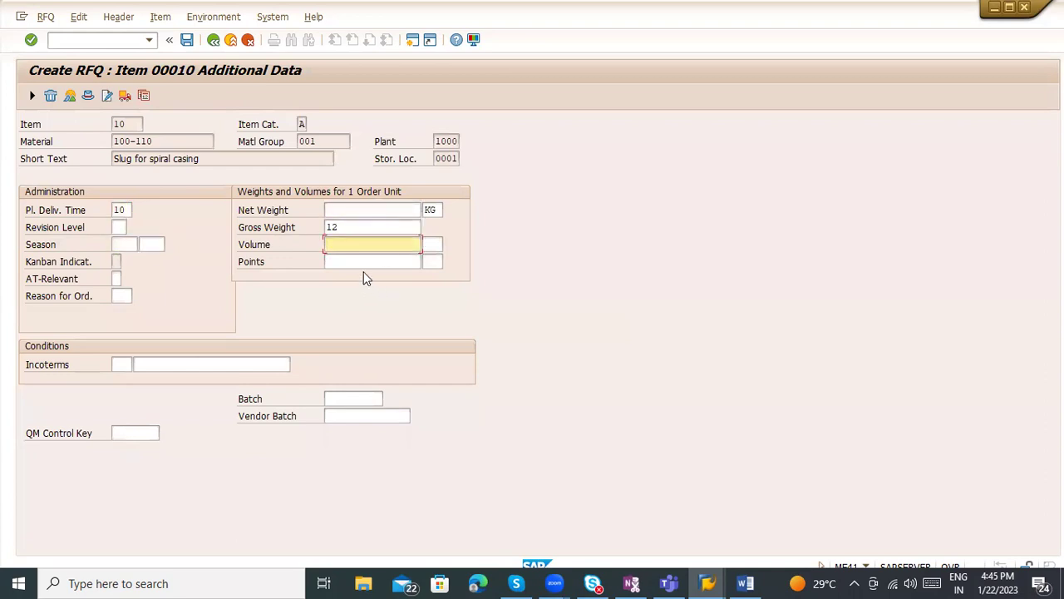
pyautogui.click(213, 40)
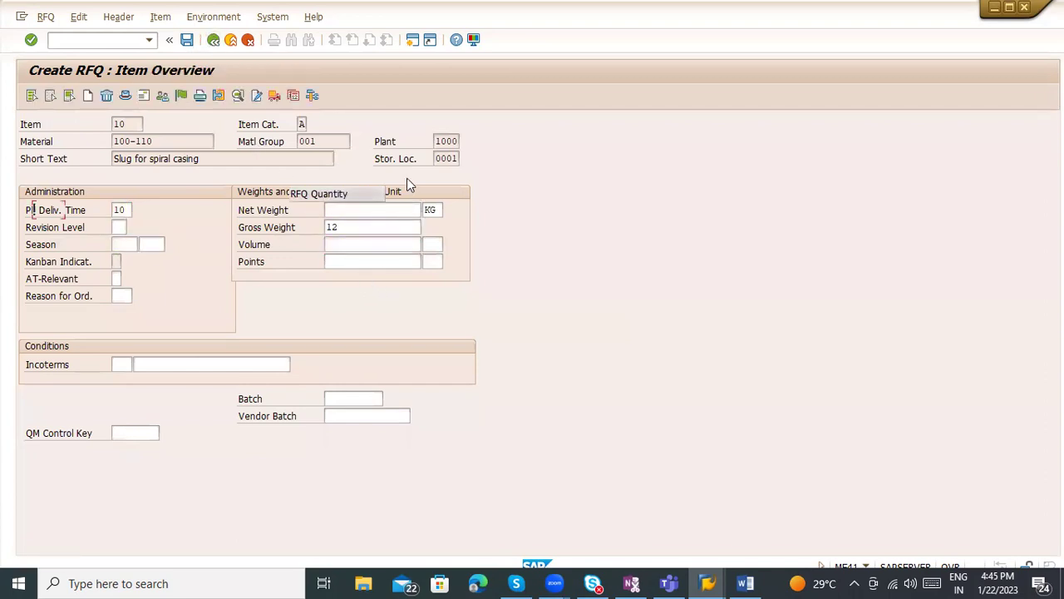
# Step: Review the delivery address of item 10 and try to open its service data
pyautogui.click(278, 96)
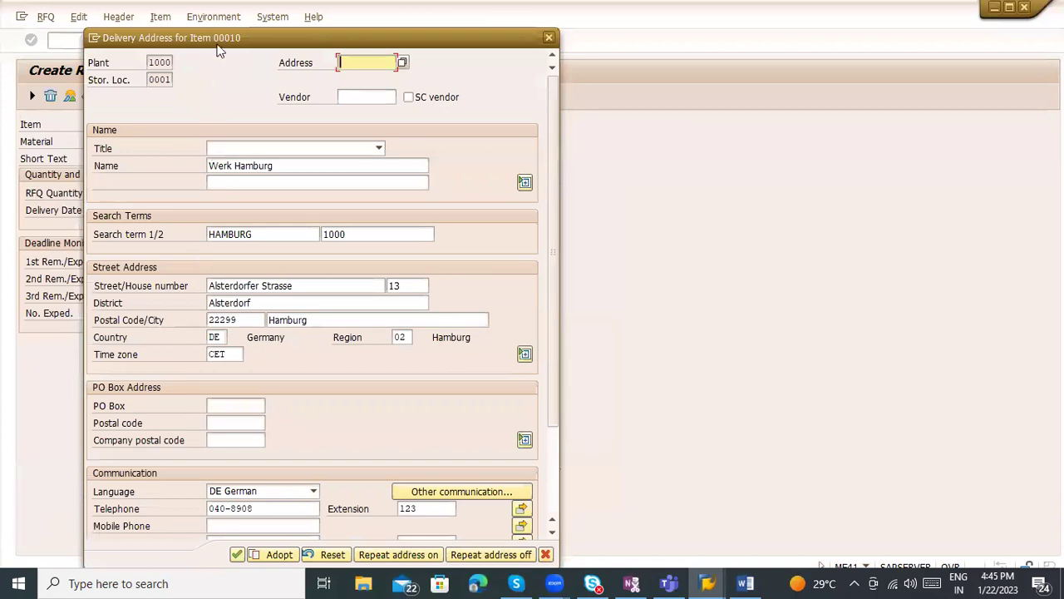
pyautogui.click(568, 170)
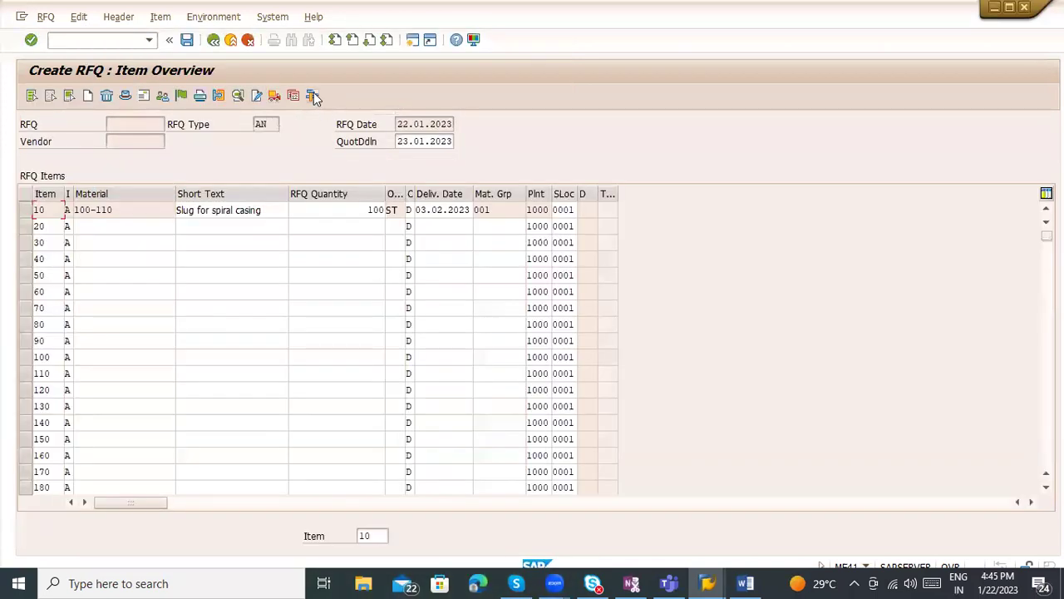
pyautogui.click(313, 96)
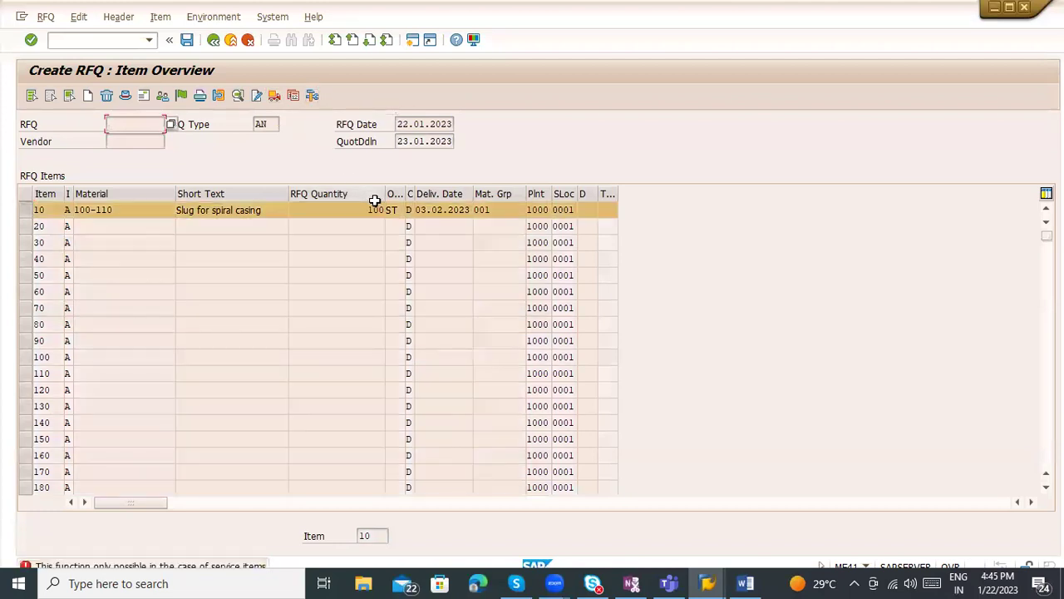
pyautogui.press('Return')
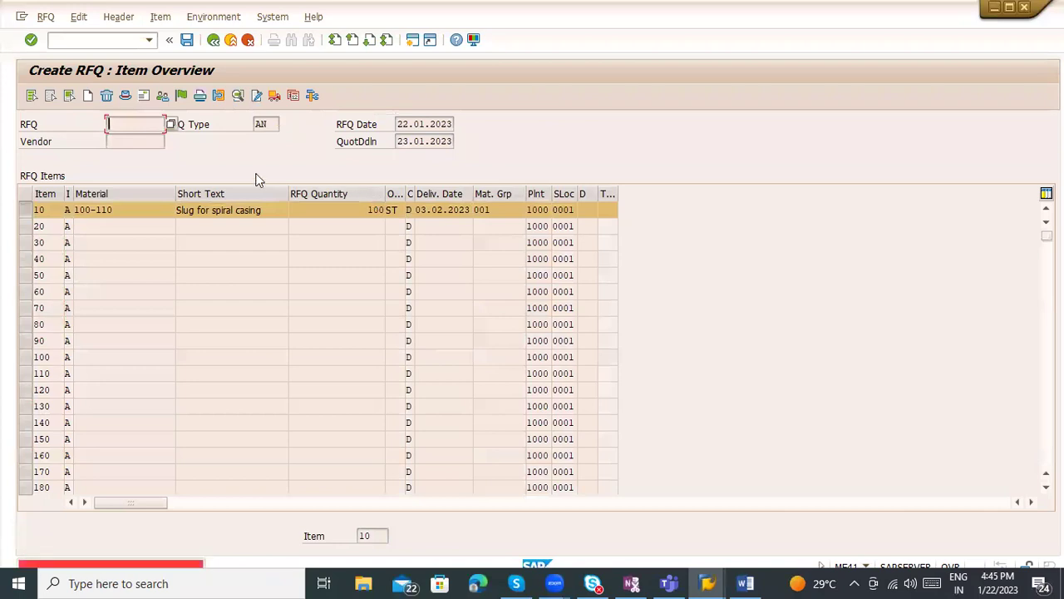
# Step: Assign vendor 1000 in the RFQ's vendor address data and save the RFQ
pyautogui.click(189, 43)
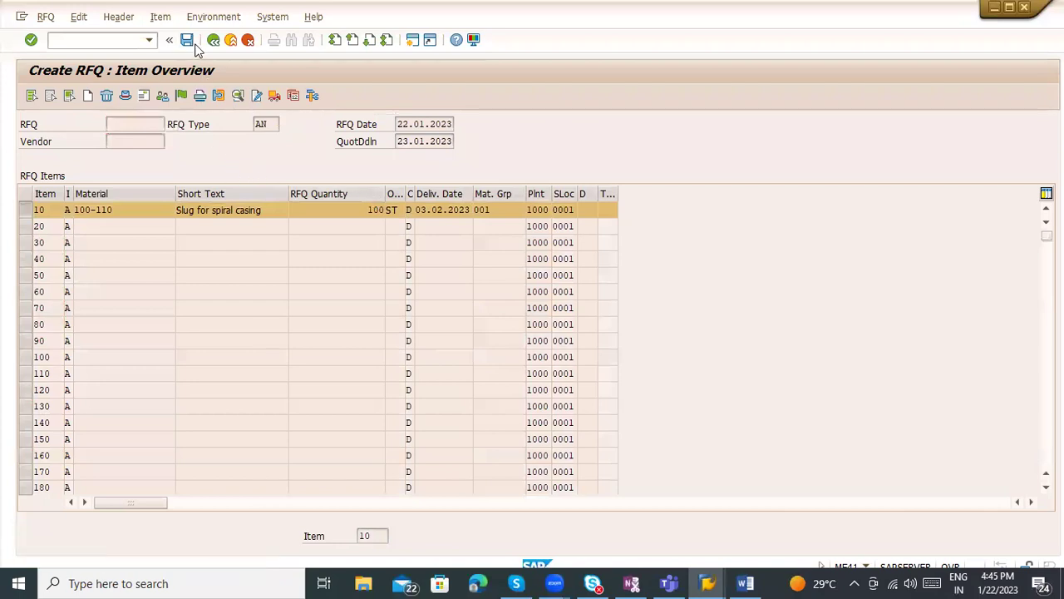
pyautogui.click(143, 95)
pyautogui.click(145, 161)
pyautogui.write('1000')
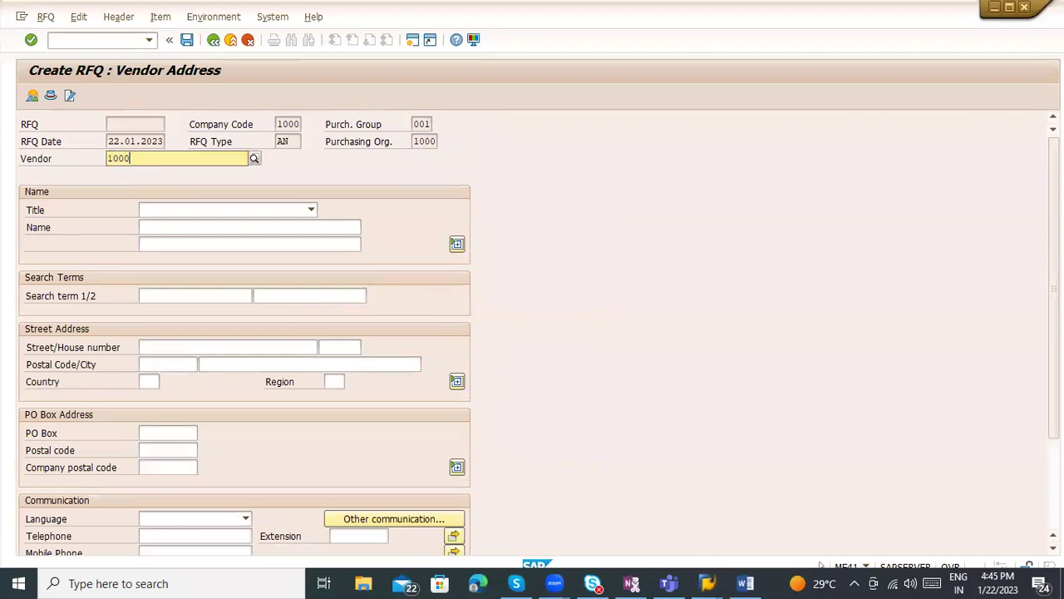
pyautogui.press('Return')
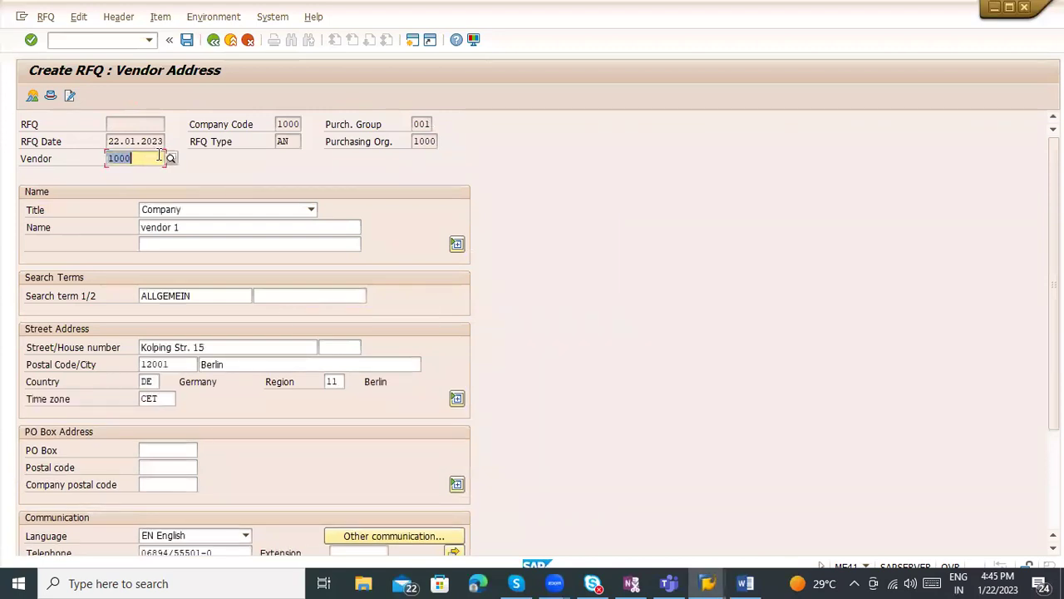
pyautogui.click(188, 42)
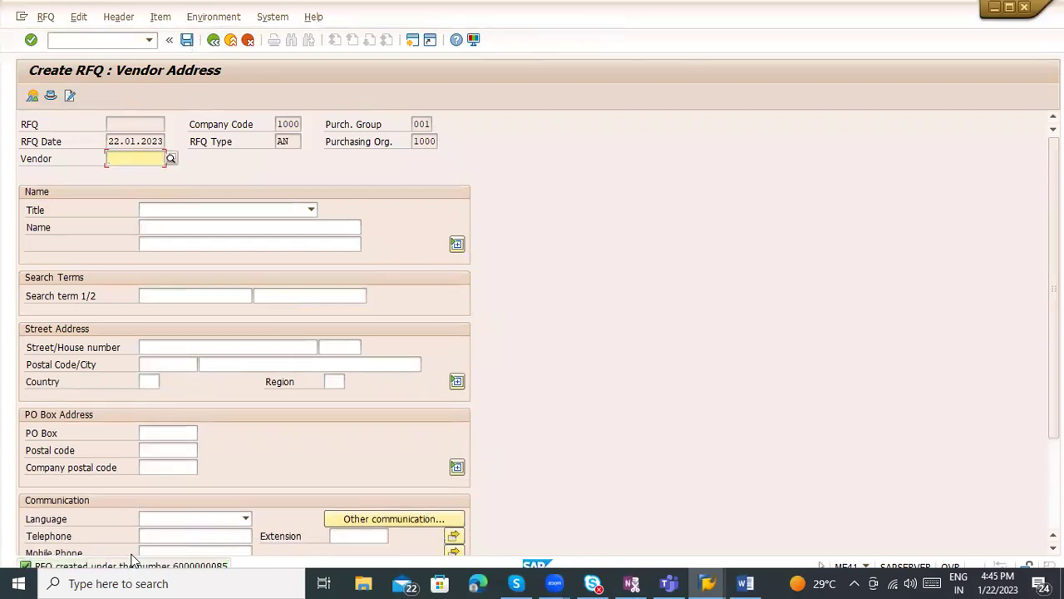
# Step: Enter vendor 100 for the same RFQ items and save a second RFQ
pyautogui.write('100')
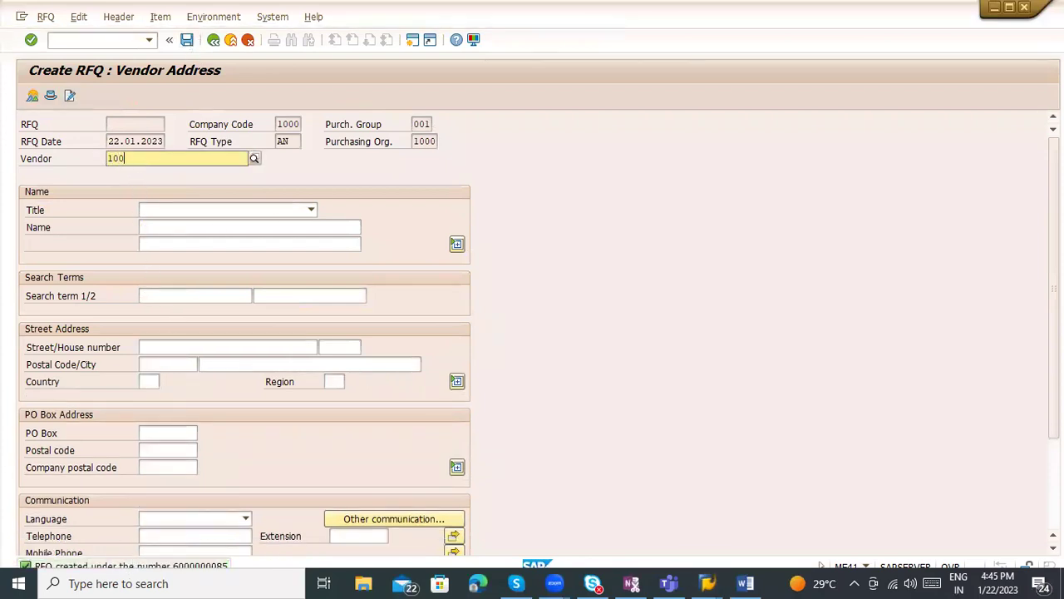
pyautogui.press('Return')
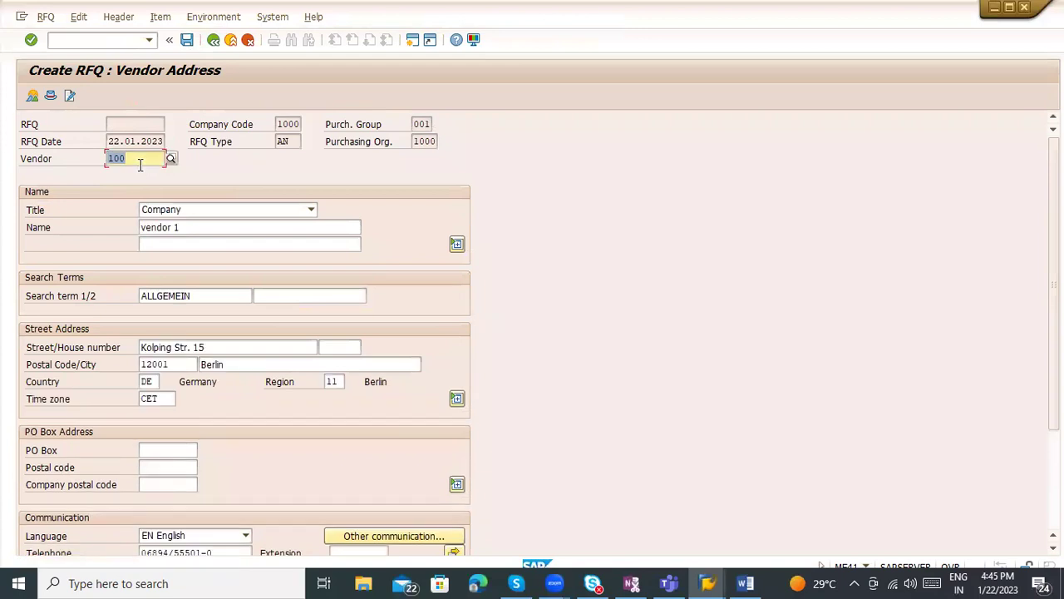
pyautogui.click(186, 42)
# Step: Save a third RFQ for vendor 1002 with the proposed RFQ language, and return to SAP Easy Access
pyautogui.write('1002')
pyautogui.press('Return')
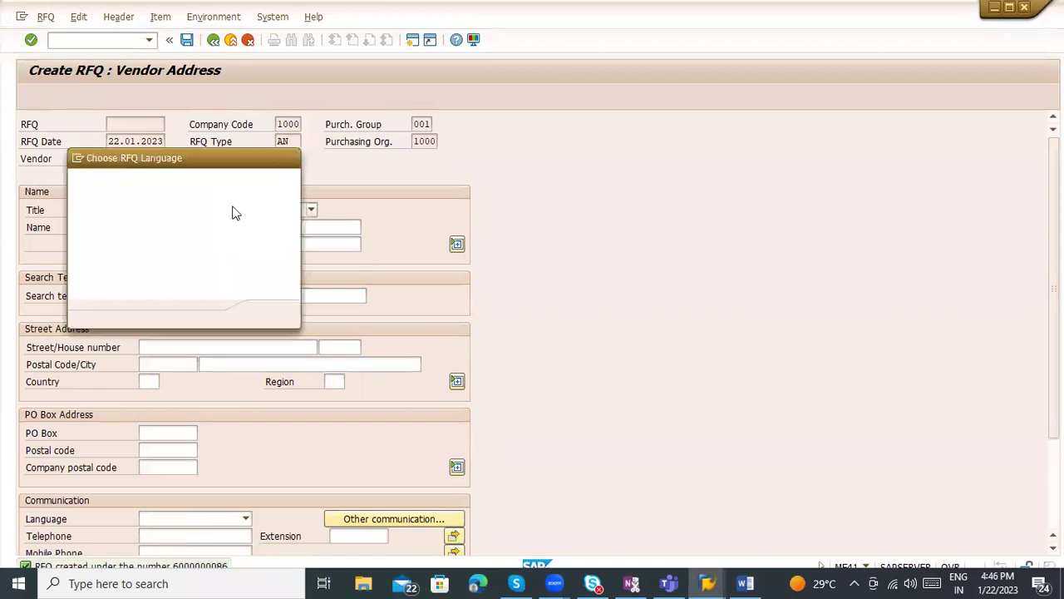
pyautogui.press('Return')
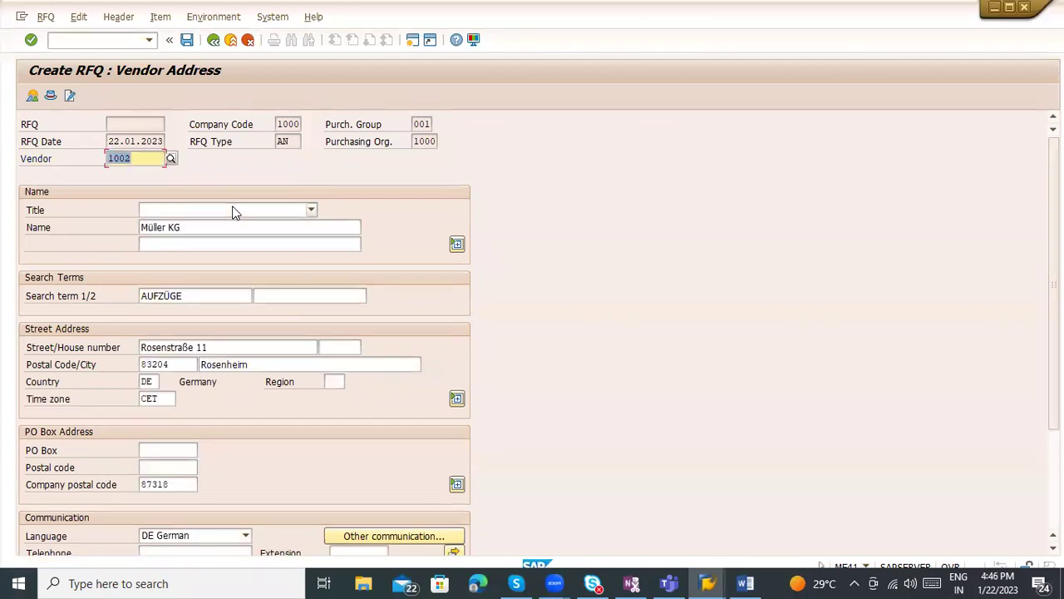
pyautogui.click(188, 41)
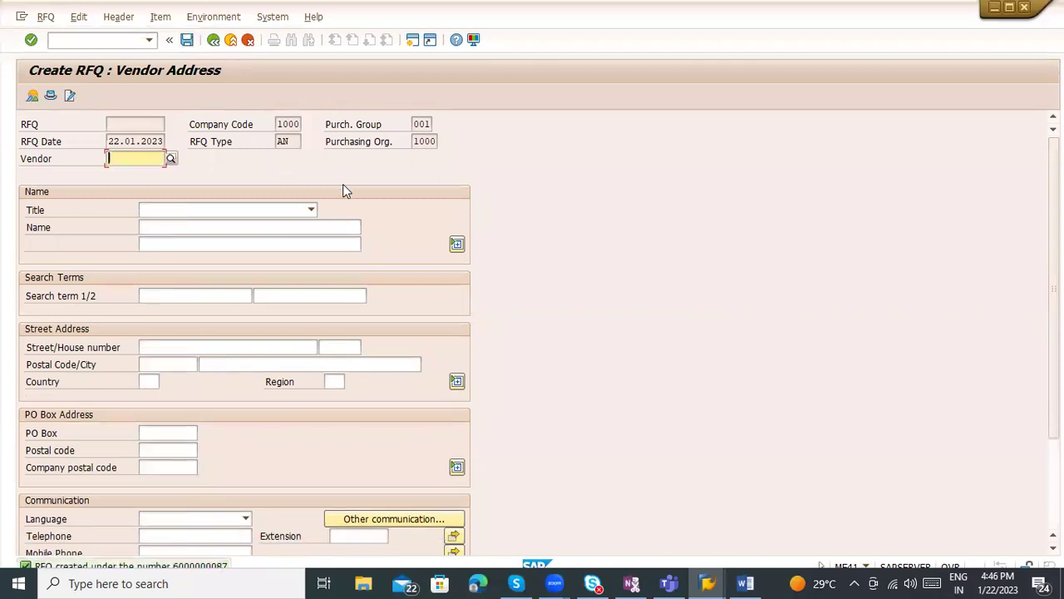
pyautogui.click(51, 96)
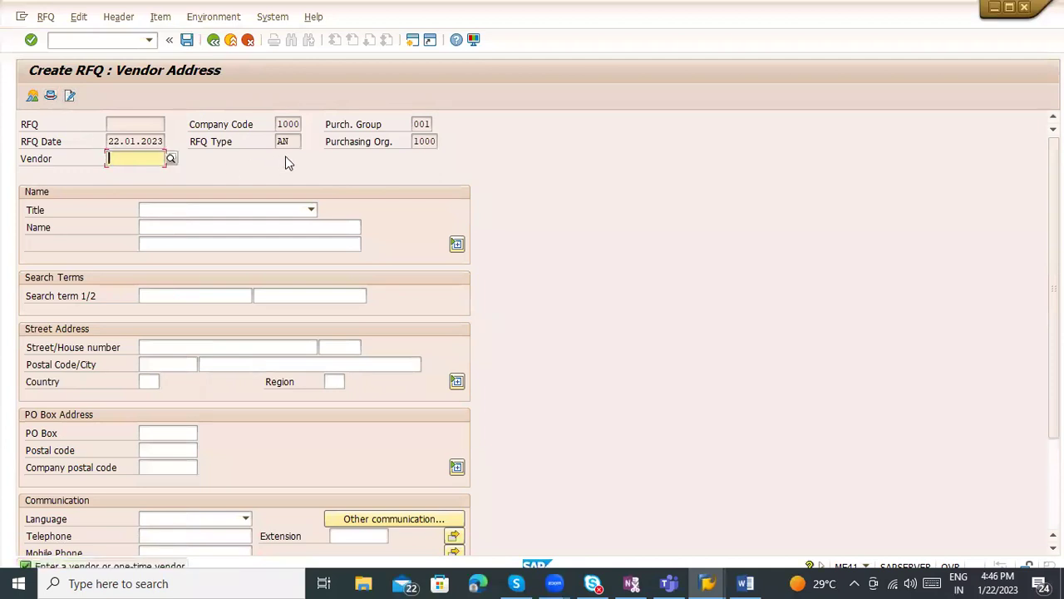
pyautogui.click(231, 43)
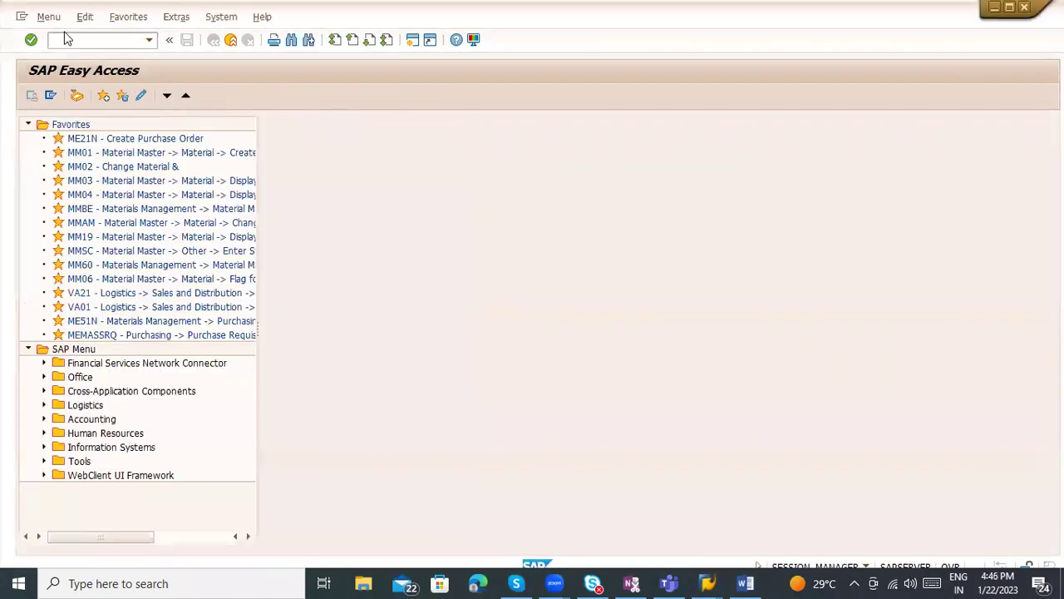
# Step: List the RFQs with document date 22.01.2023 in transaction ME4N and check their collective RFQ numbers
pyautogui.click(67, 40)
pyautogui.write('me51n')
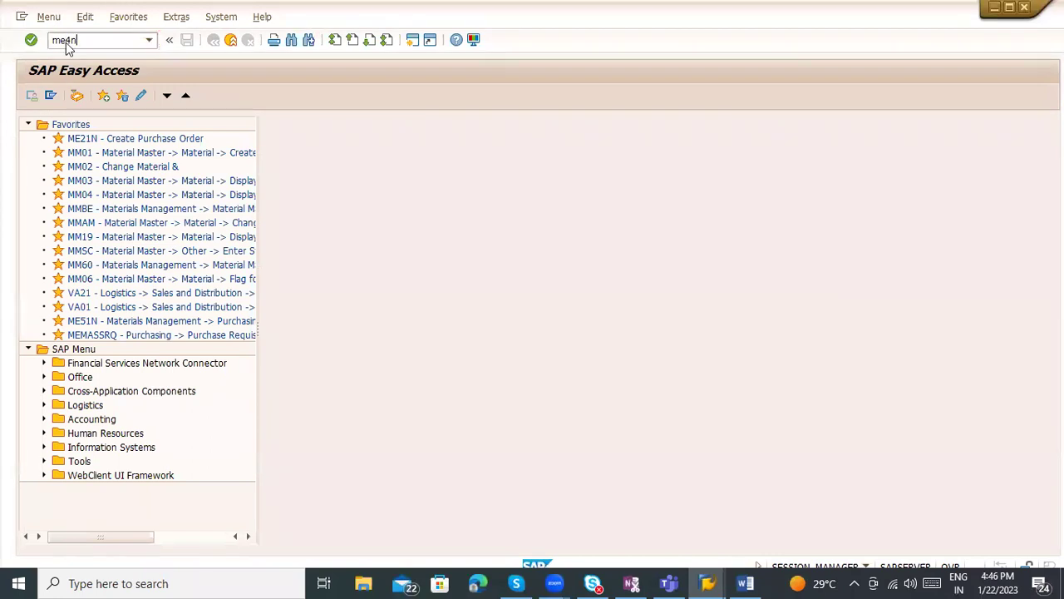
pyautogui.press('Return')
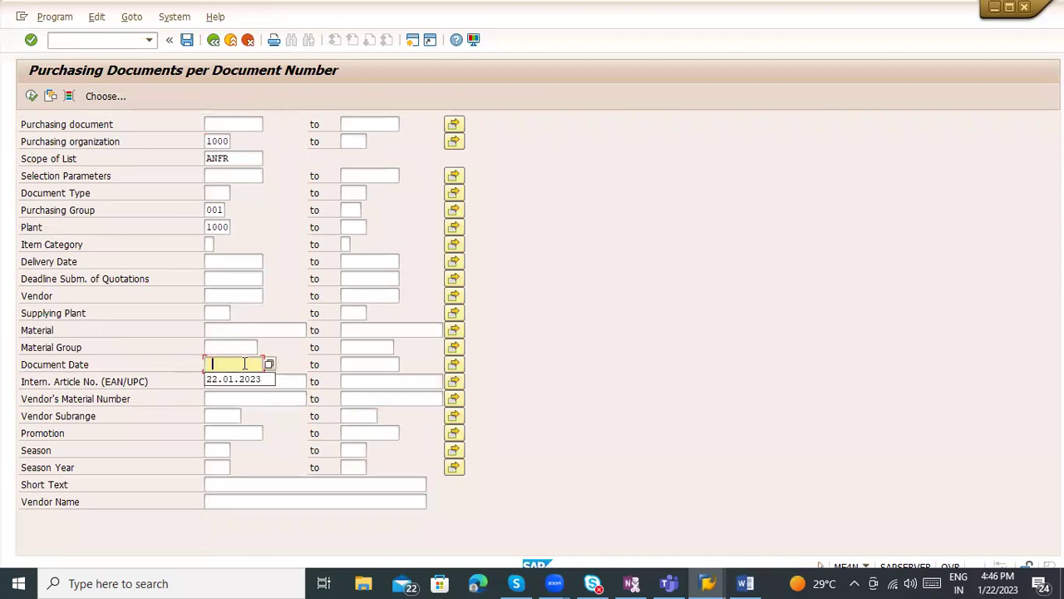
pyautogui.click(235, 381)
pyautogui.click(31, 96)
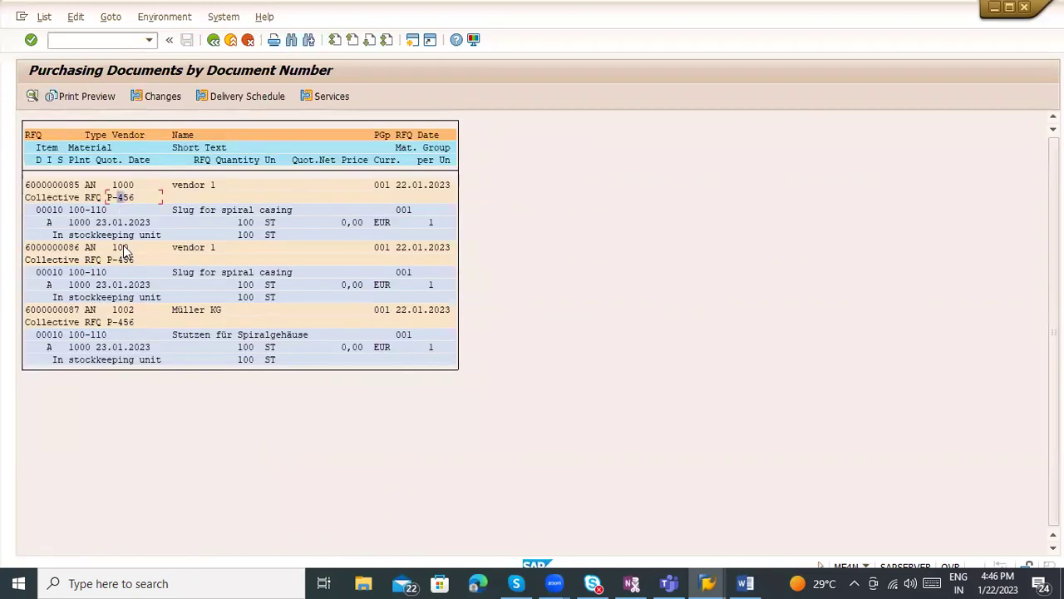
pyautogui.click(121, 333)
pyautogui.click(120, 322)
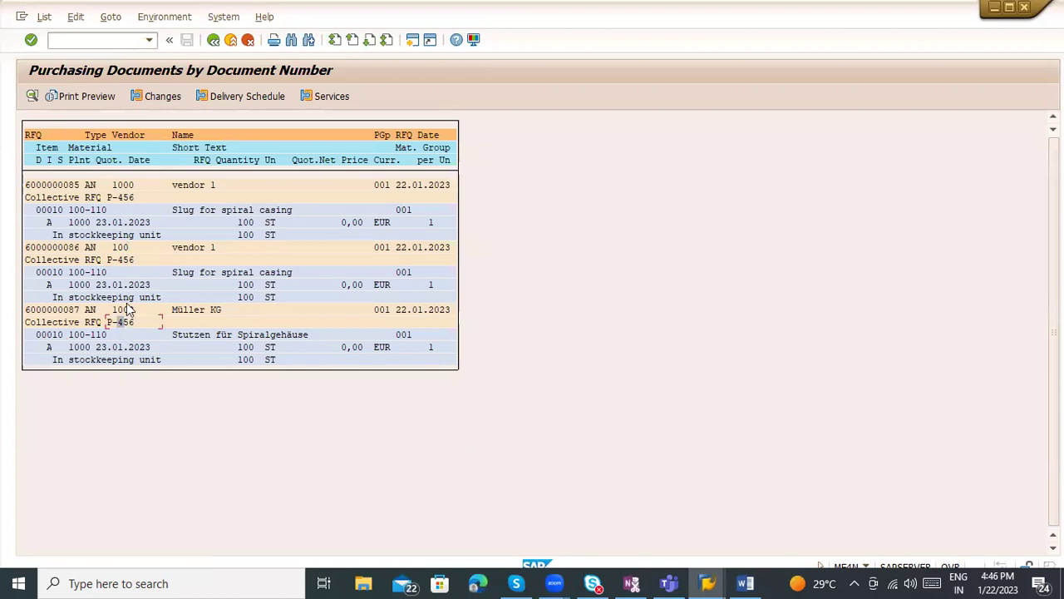
pyautogui.click(213, 41)
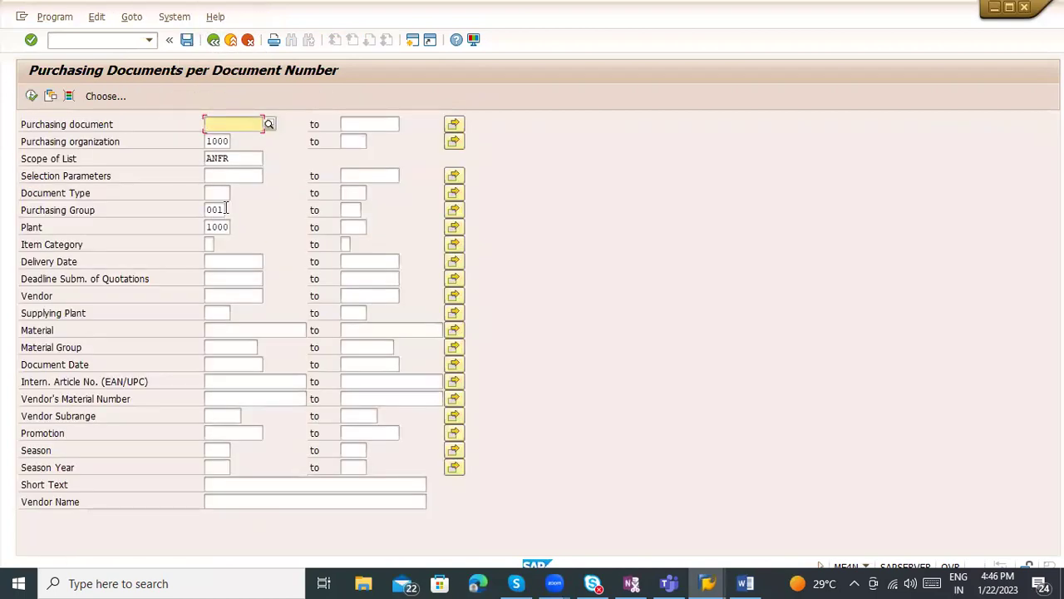
# Step: Try to list the RFQs of purchasing group 002 for purchasing organization 1000 and plant 1000
pyautogui.doubleClick(213, 209)
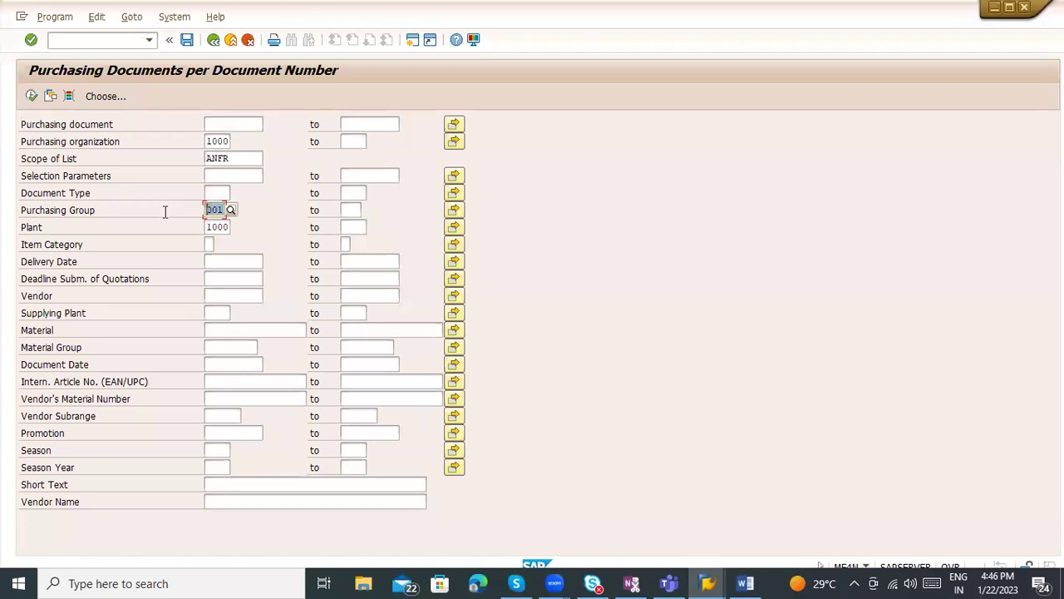
pyautogui.write('002')
pyautogui.click(231, 237)
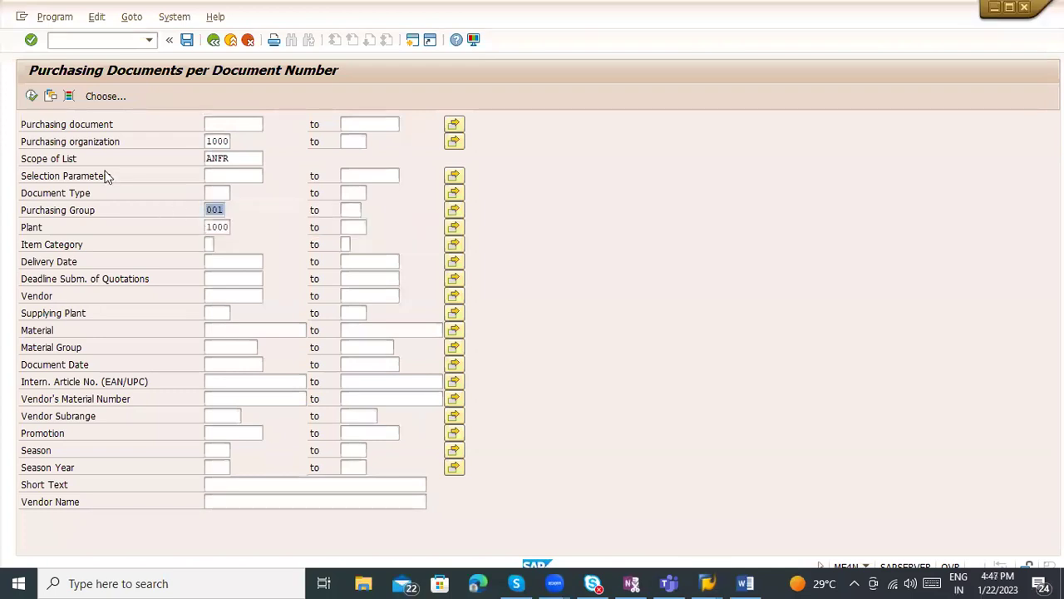
pyautogui.click(33, 97)
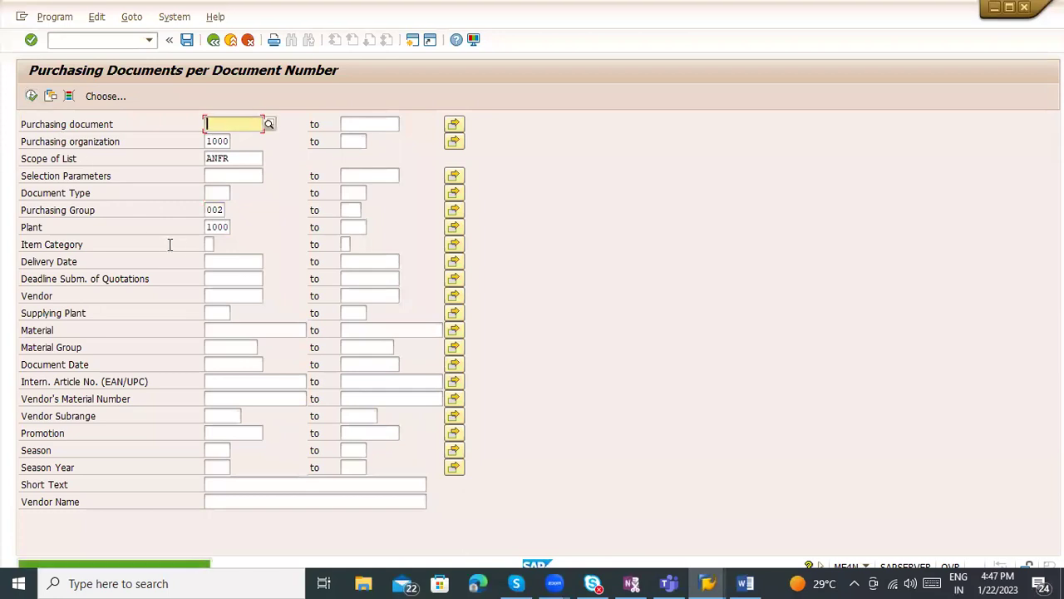
# Step: List the RFQs of purchasing group 001, check their collective RFQ numbers, and return to SAP Easy Access
pyautogui.doubleClick(213, 209)
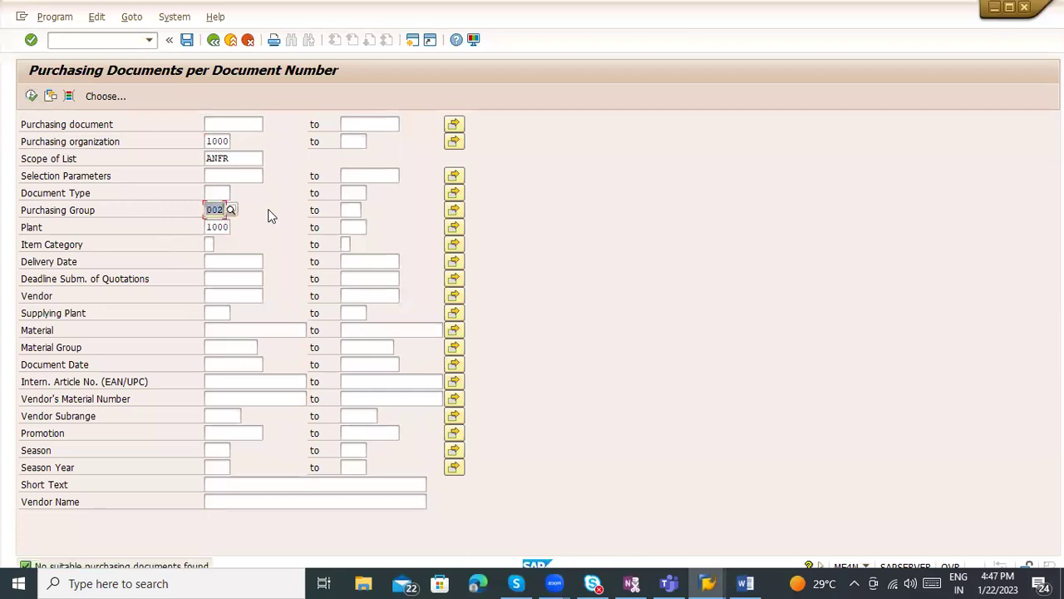
pyautogui.write('001')
pyautogui.press('F4')
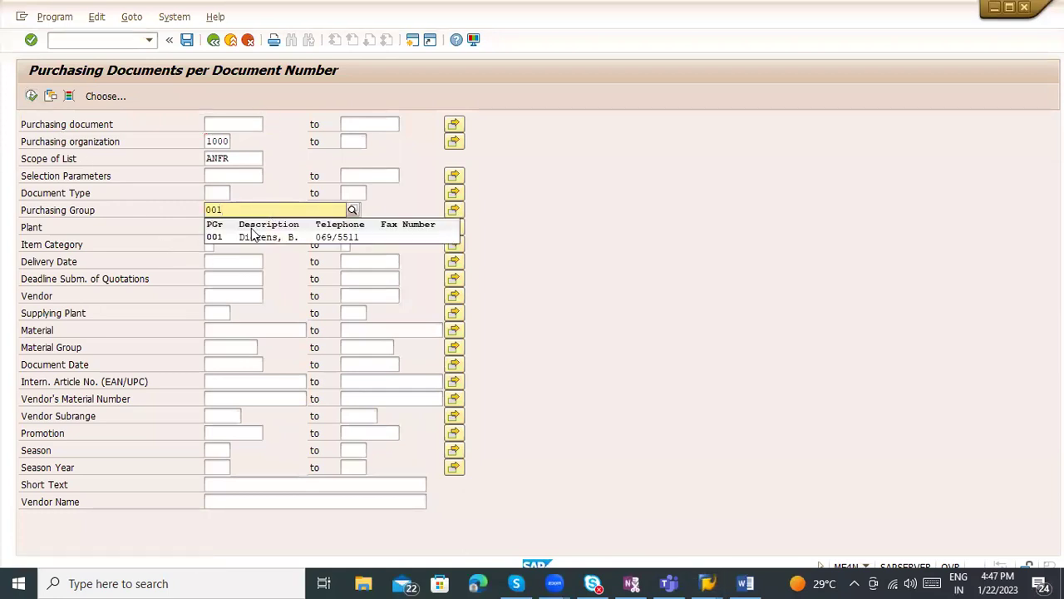
pyautogui.click(247, 235)
pyautogui.click(32, 96)
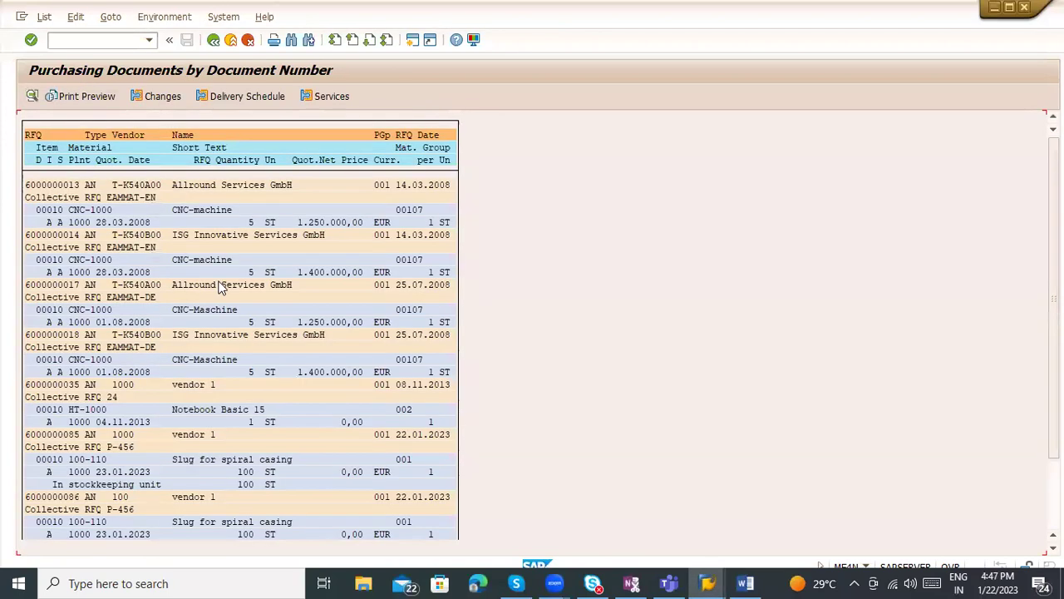
pyautogui.scroll(-1, 339, 292)
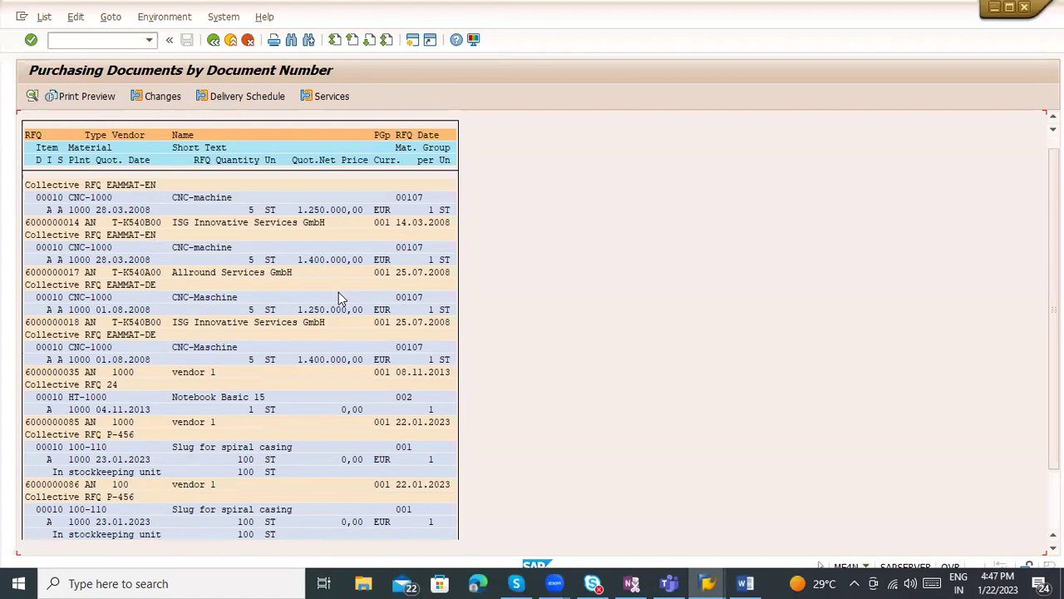
pyautogui.click(219, 39)
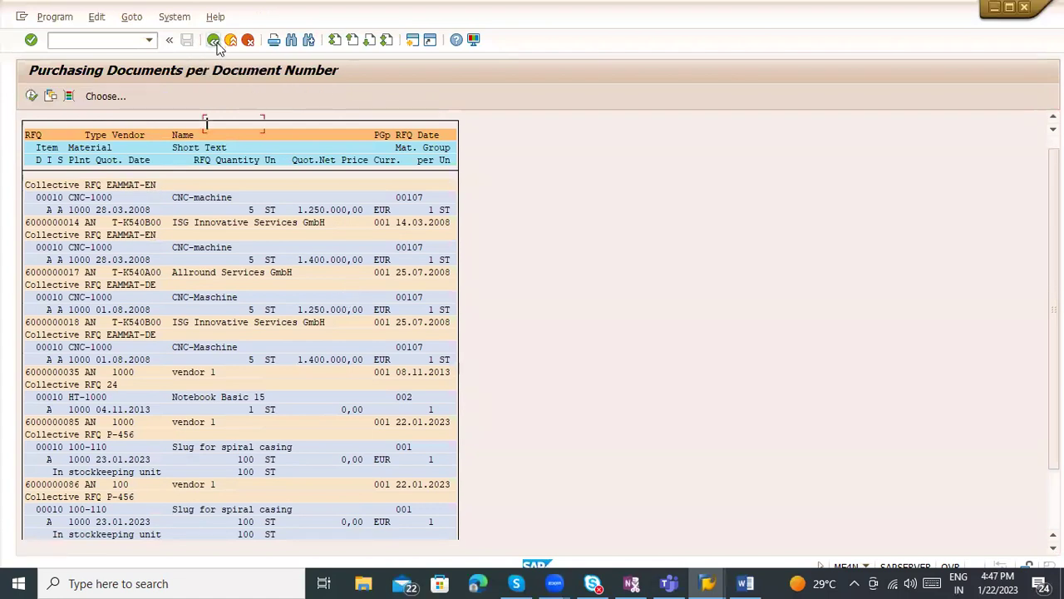
pyautogui.click(217, 40)
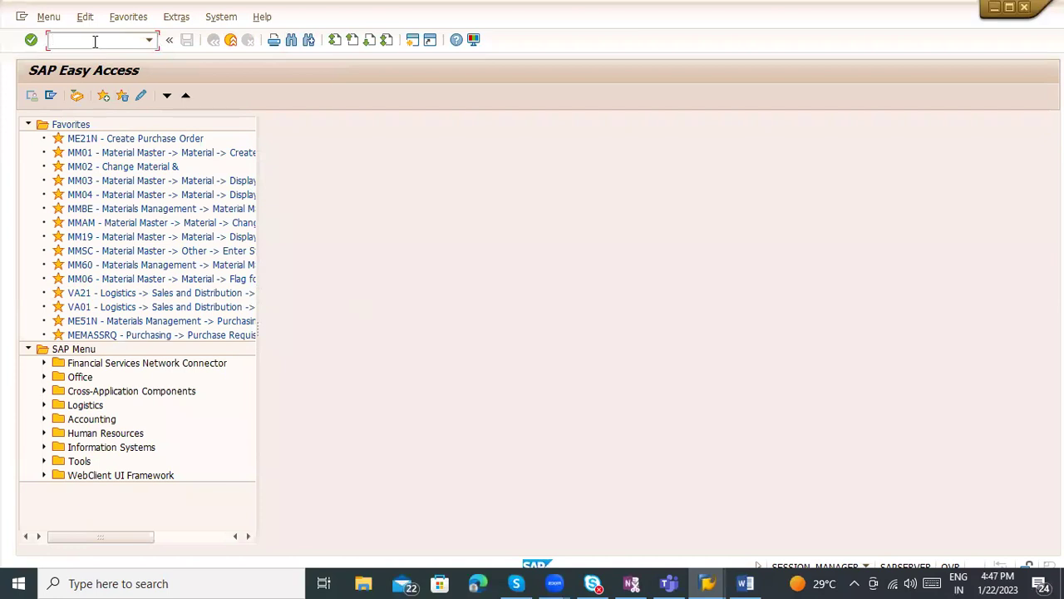
pyautogui.write('ME47')
pyautogui.press('Return')
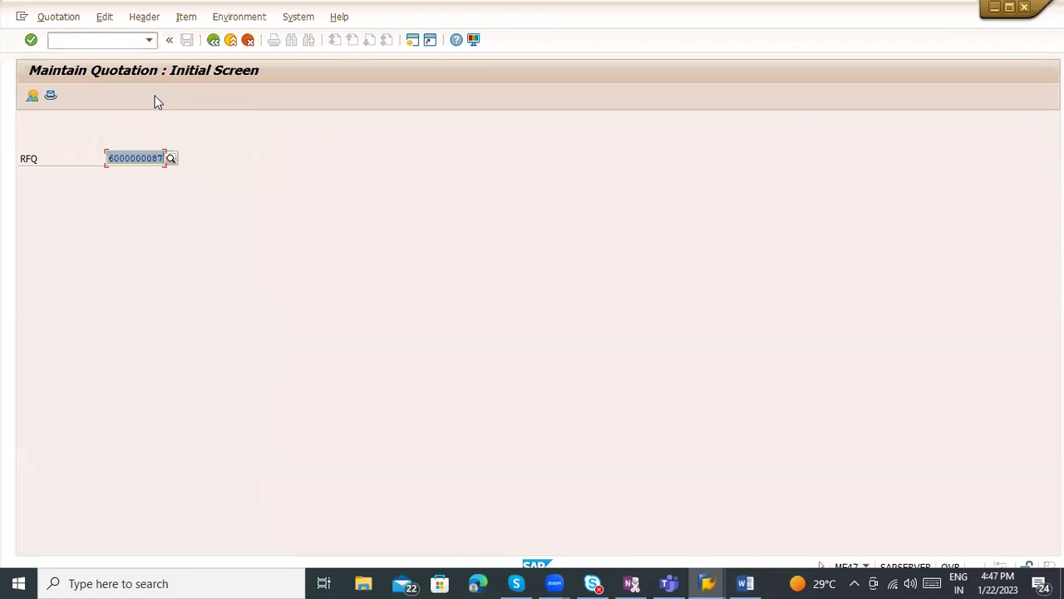
pyautogui.press('Right')
pyautogui.press('BackSpace')
pyautogui.write('1')
pyautogui.press('Return')
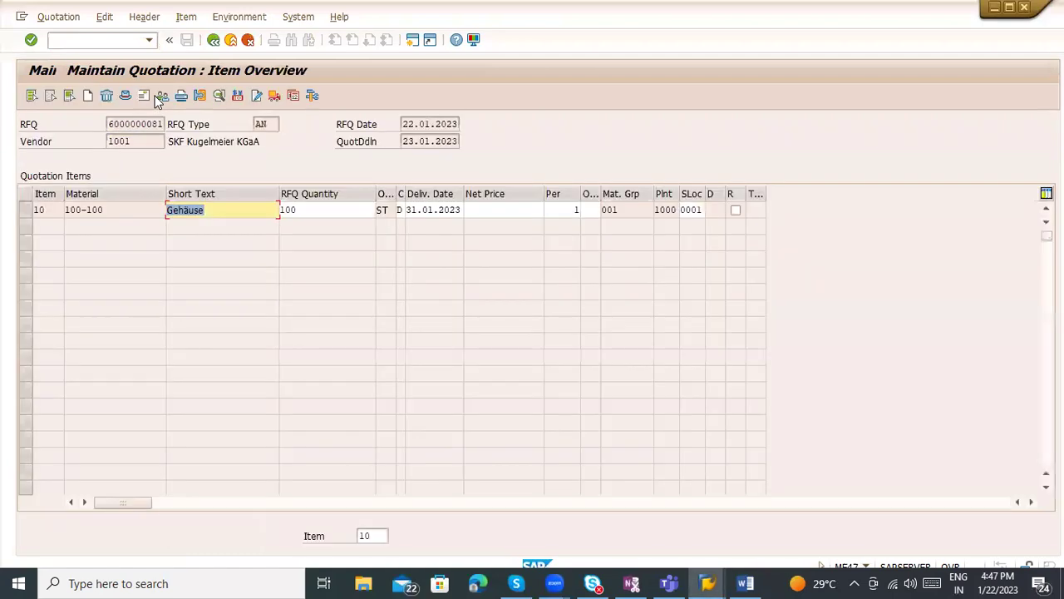
# Step: Enter a price of 100 for quotation item 10, material 100-100
pyautogui.press('Tab')
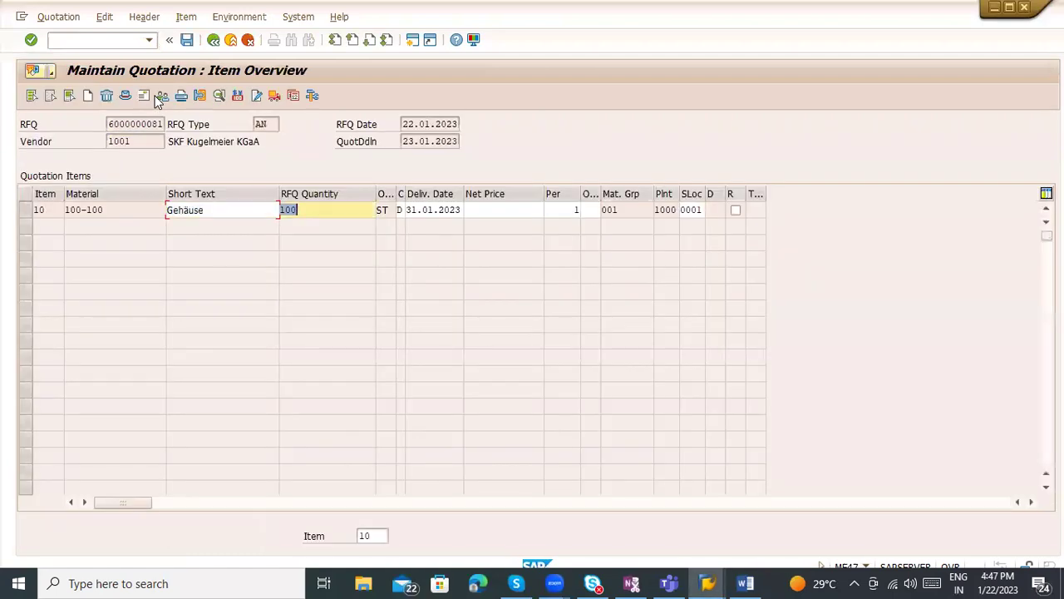
pyautogui.press('Tab')
pyautogui.press('Tab')
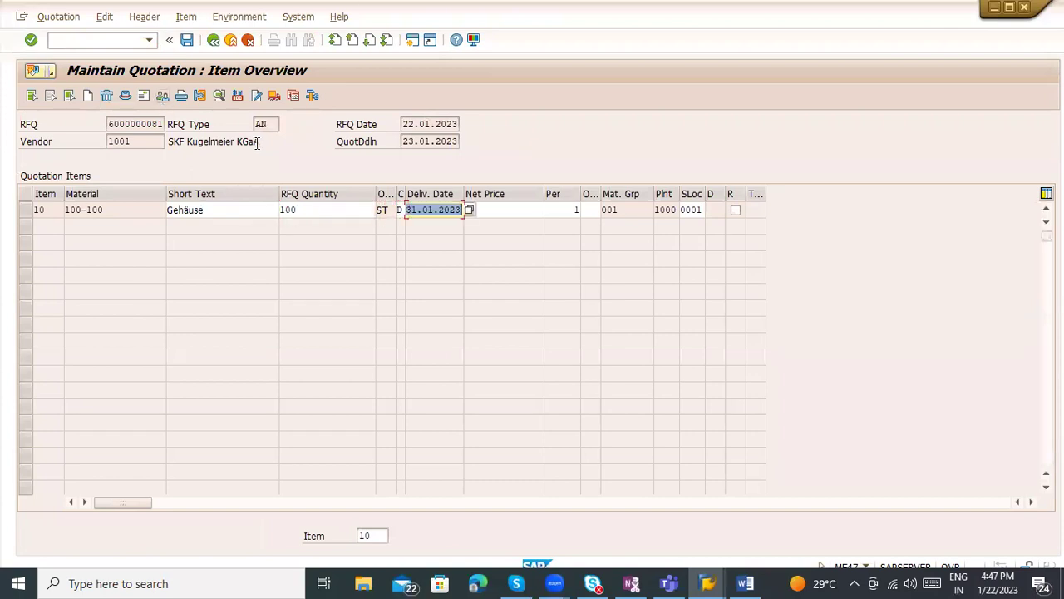
pyautogui.press('Tab')
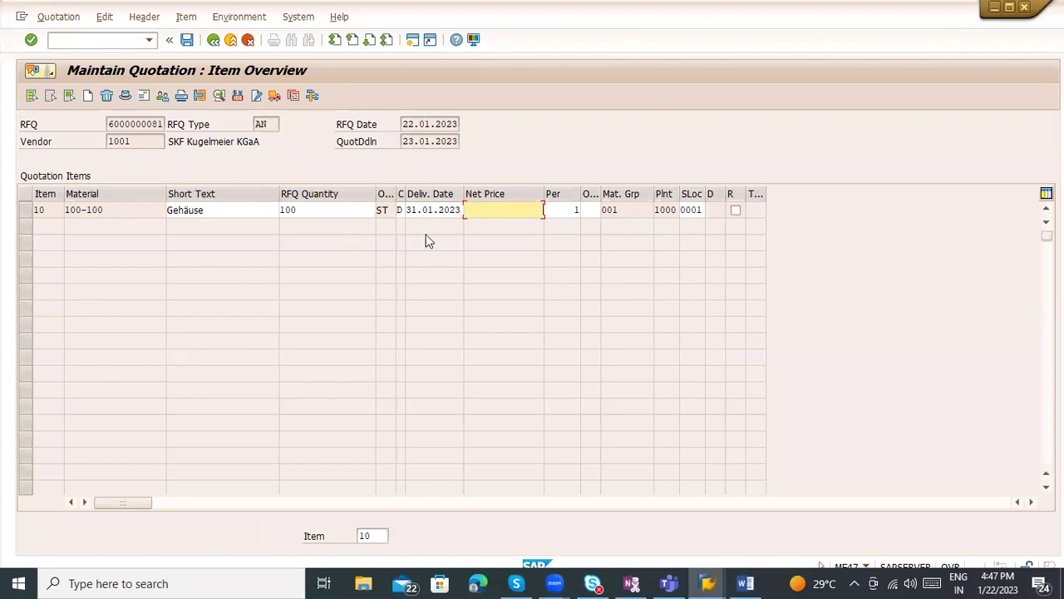
pyautogui.press('Return')
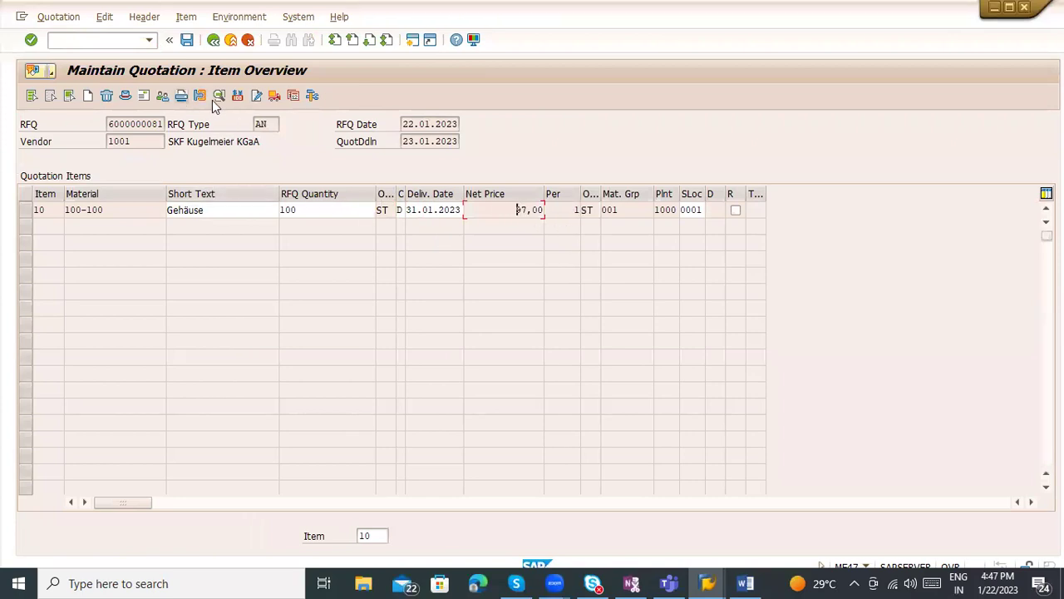
# Step: Open the conditions of item 10 and examine the pricing elements from gross price to cash discount
pyautogui.click(238, 95)
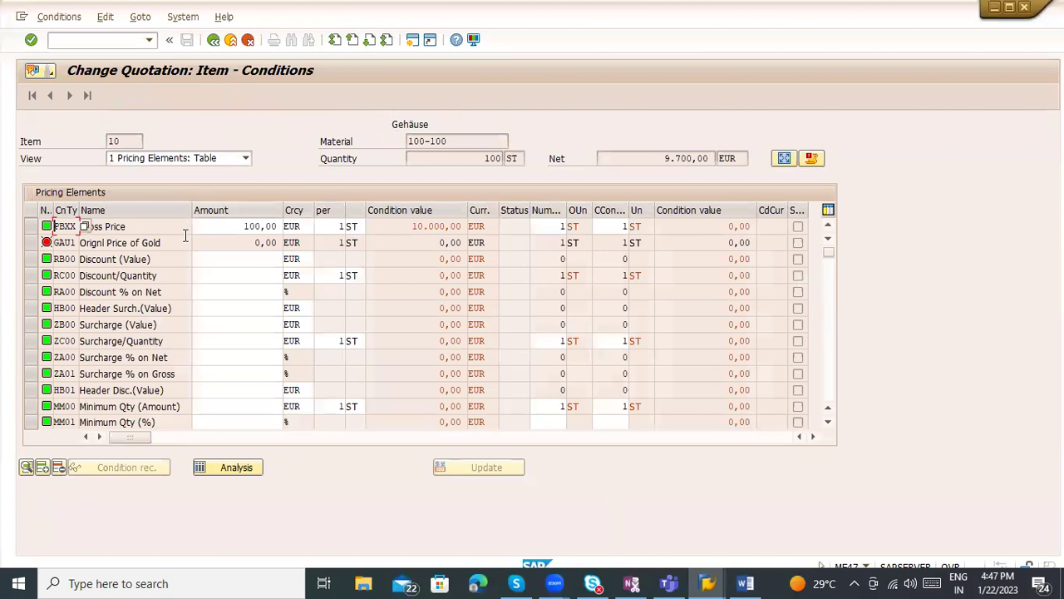
pyautogui.click(213, 225)
pyautogui.moveTo(246, 226); pyautogui.dragTo(282, 224)
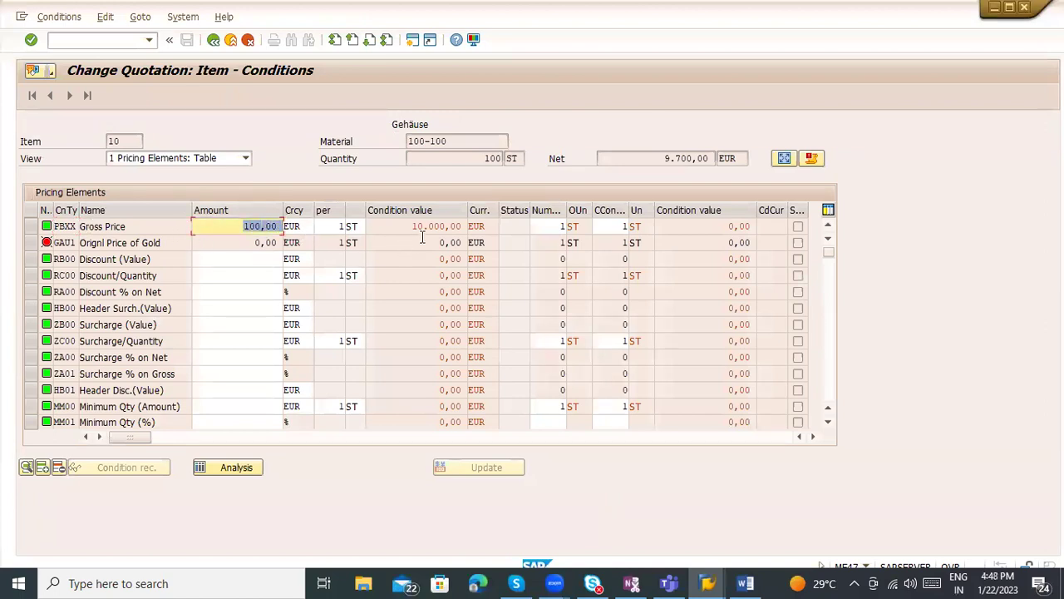
pyautogui.scroll(-1, 246, 291)
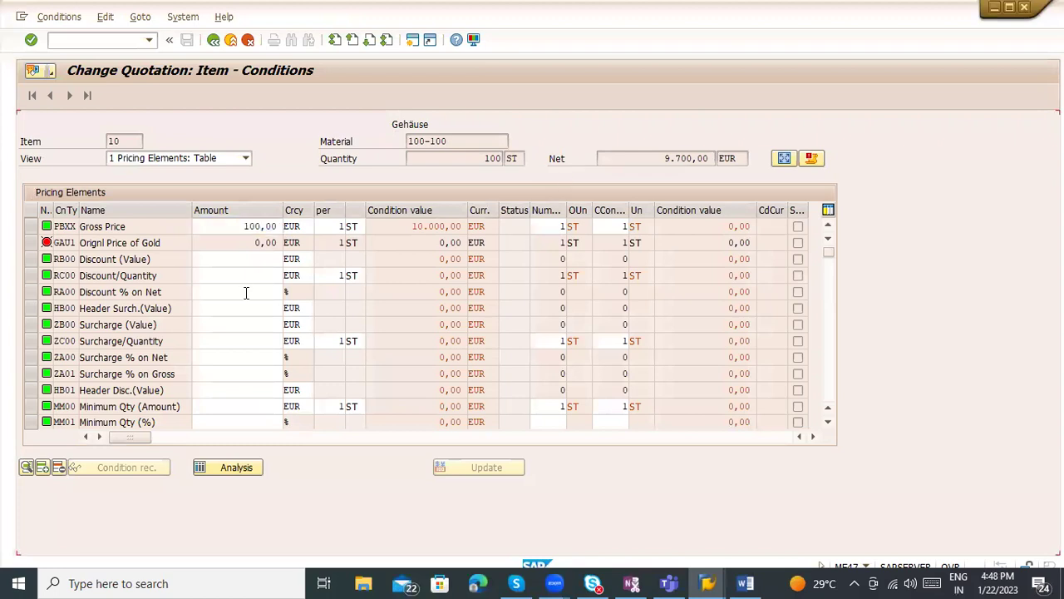
pyautogui.scroll(-1, 246, 292)
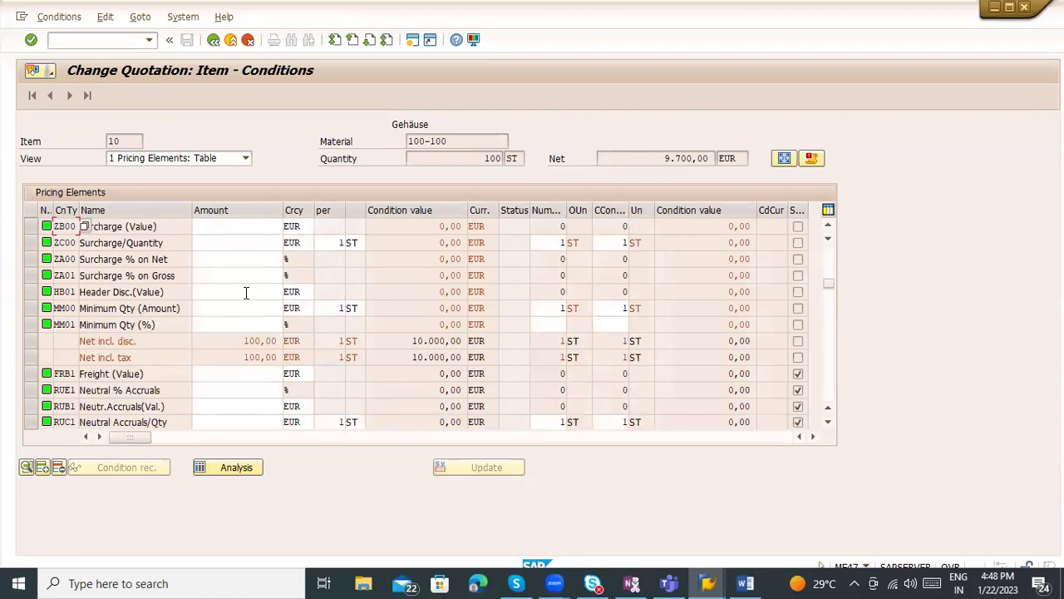
pyautogui.scroll(-1, 246, 292)
pyautogui.scroll(-5, 246, 292)
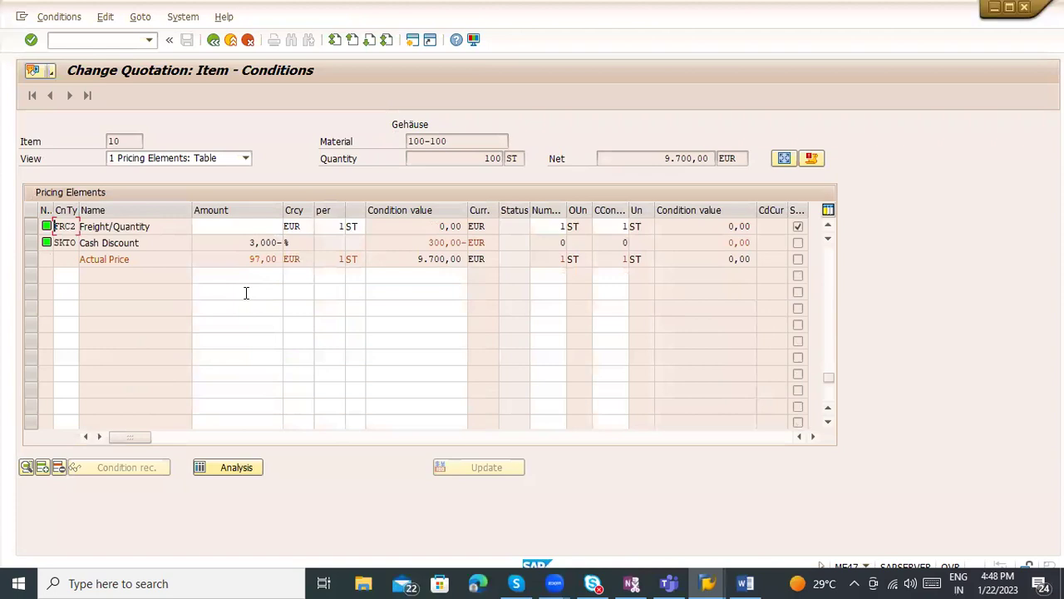
pyautogui.scroll(2, 246, 279)
pyautogui.moveTo(249, 341); pyautogui.dragTo(289, 341)
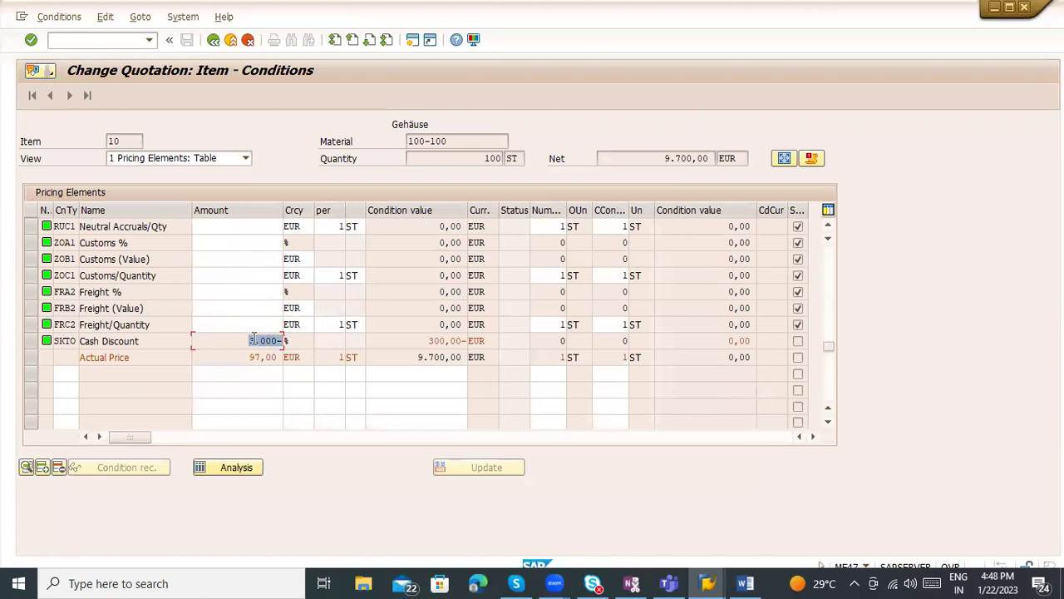
# Step: View the details of the SKTO cash discount condition and return to the item's pricing elements
pyautogui.click(34, 340)
pyautogui.click(26, 466)
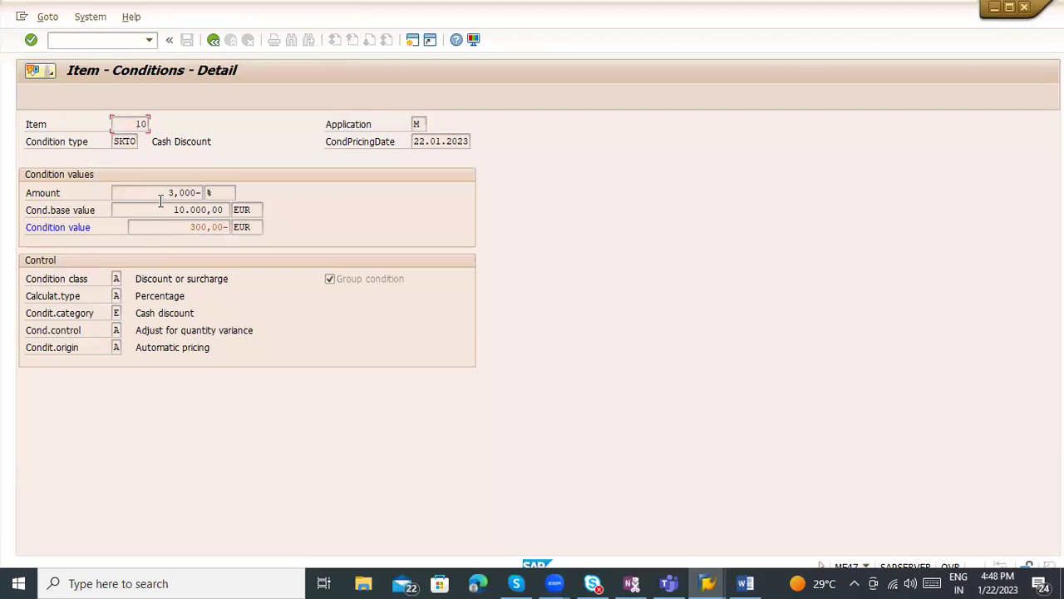
pyautogui.click(214, 39)
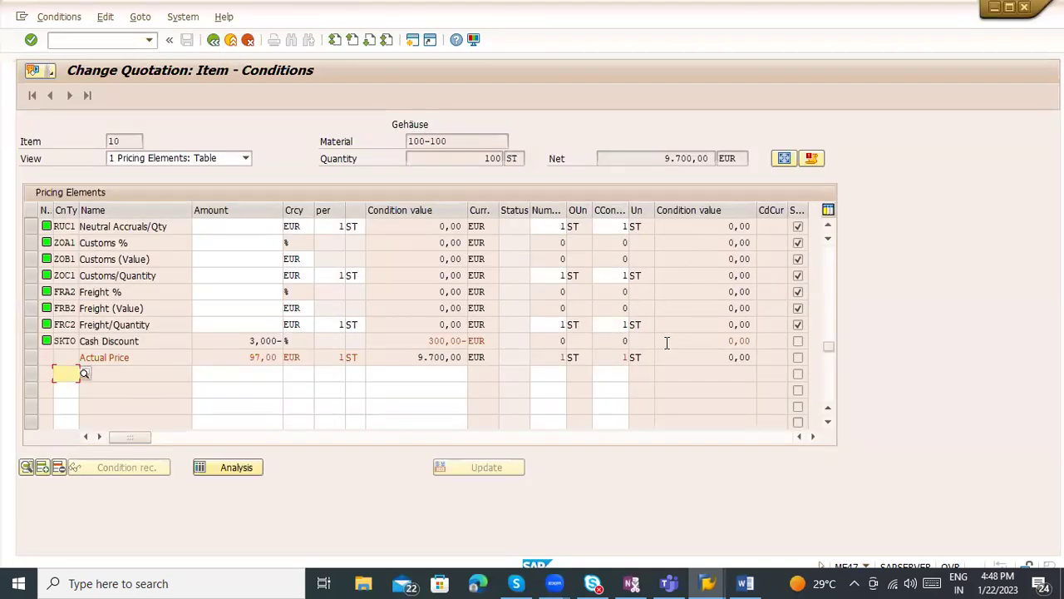
pyautogui.click(227, 341)
pyautogui.press('Return')
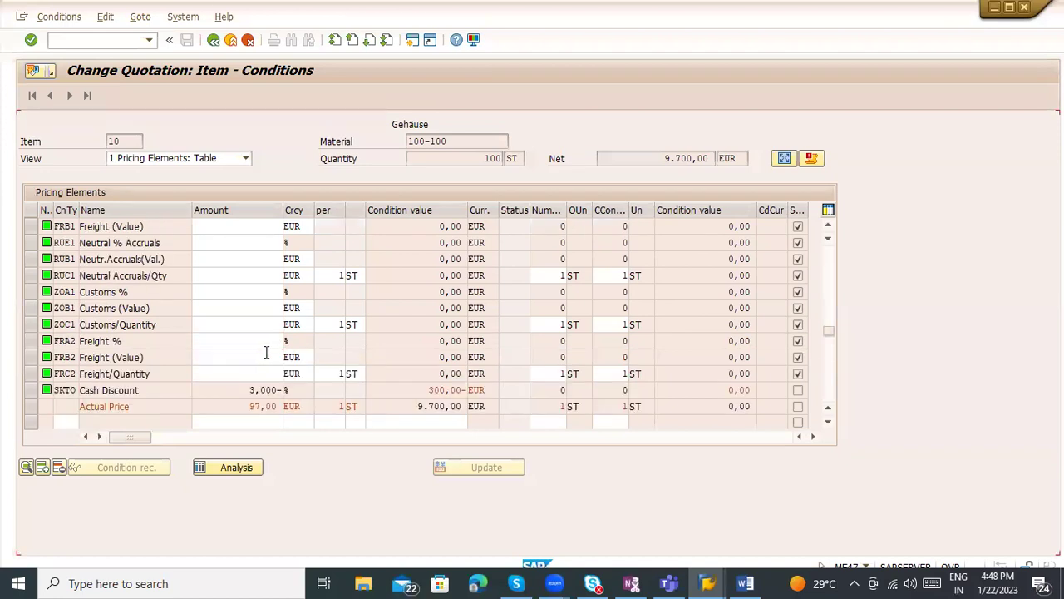
# Step: Set the Discount % on Net condition (RA00) to 1 % and check the recalculated pricing elements
pyautogui.scroll(6, 266, 352)
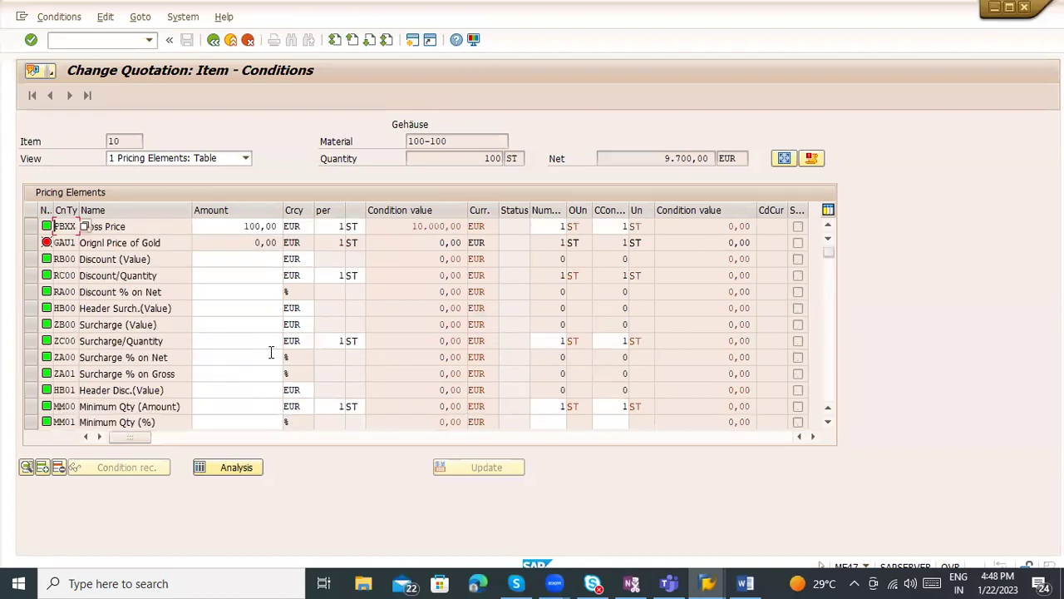
pyautogui.click(226, 274)
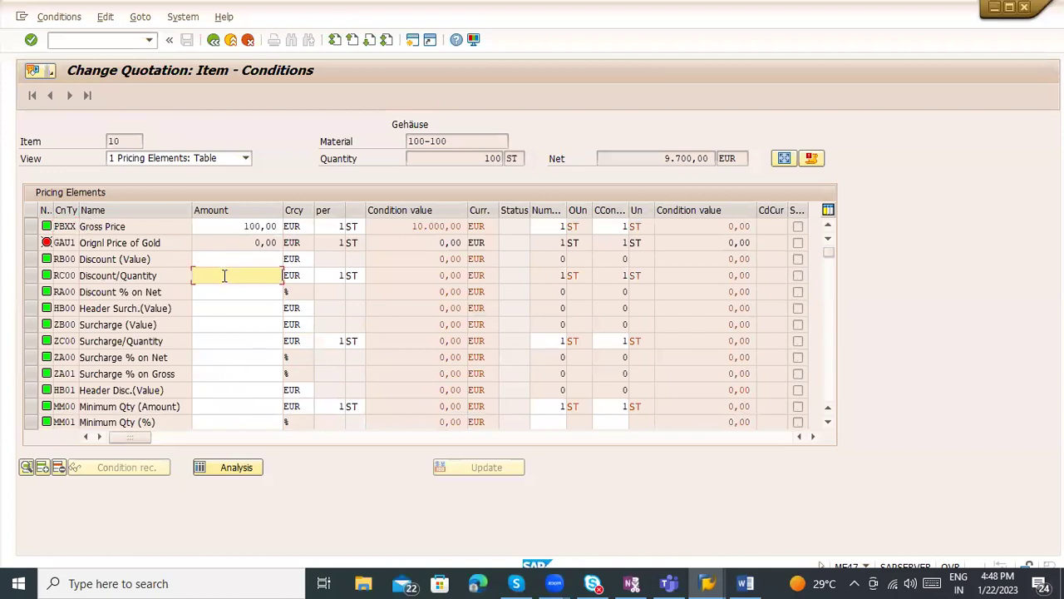
pyautogui.click(226, 292)
pyautogui.write('1')
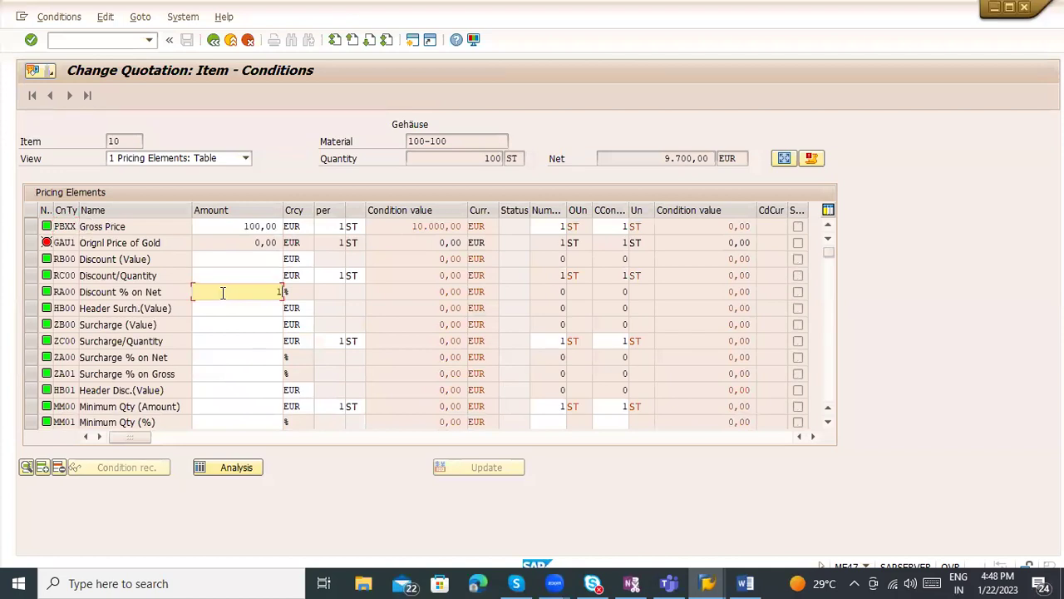
pyautogui.press('Return')
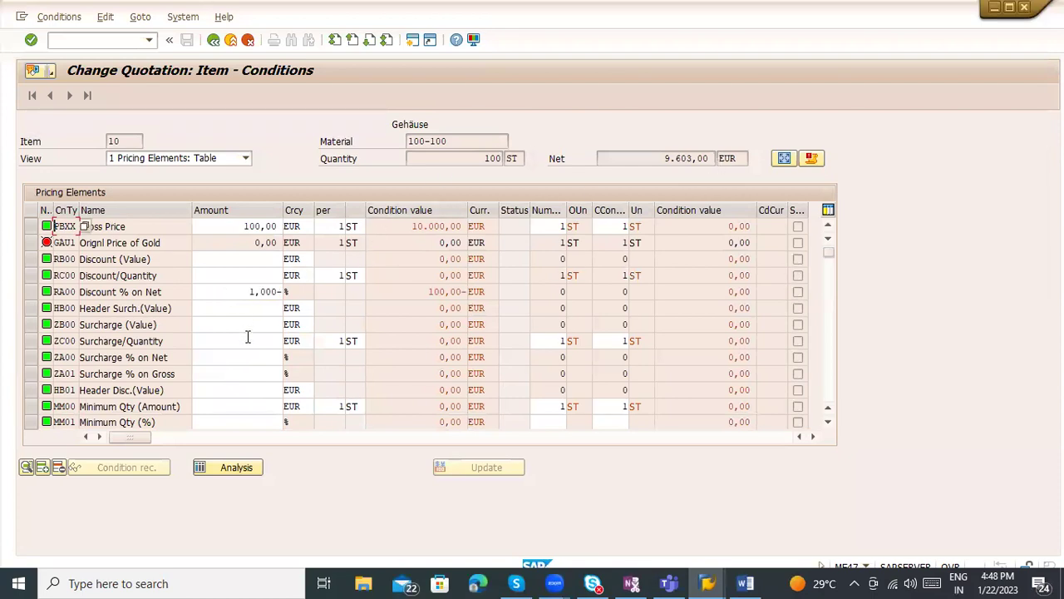
pyautogui.scroll(-1, 245, 371)
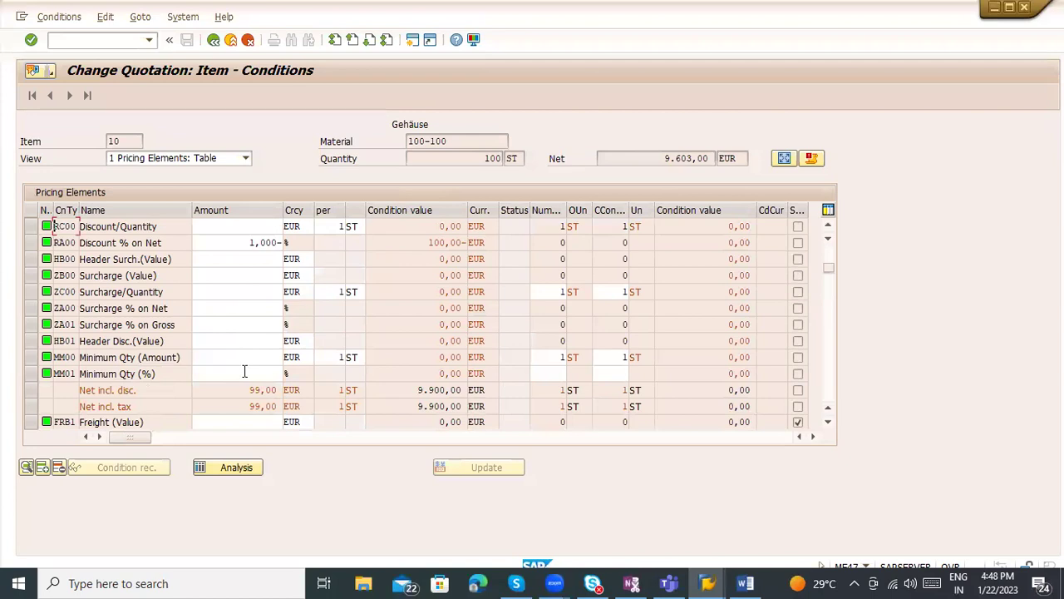
pyautogui.scroll(-1, 245, 371)
pyautogui.scroll(-1, 233, 319)
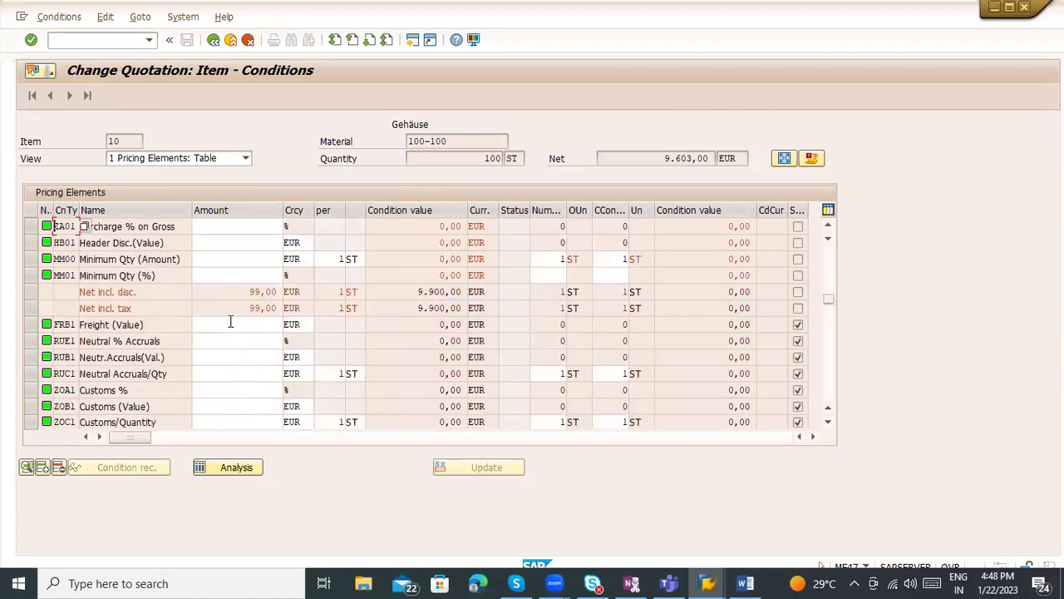
# Step: Set the Freight (Value) condition FRB1 of item 10 to 97 EUR and save the quotation
pyautogui.click(232, 323)
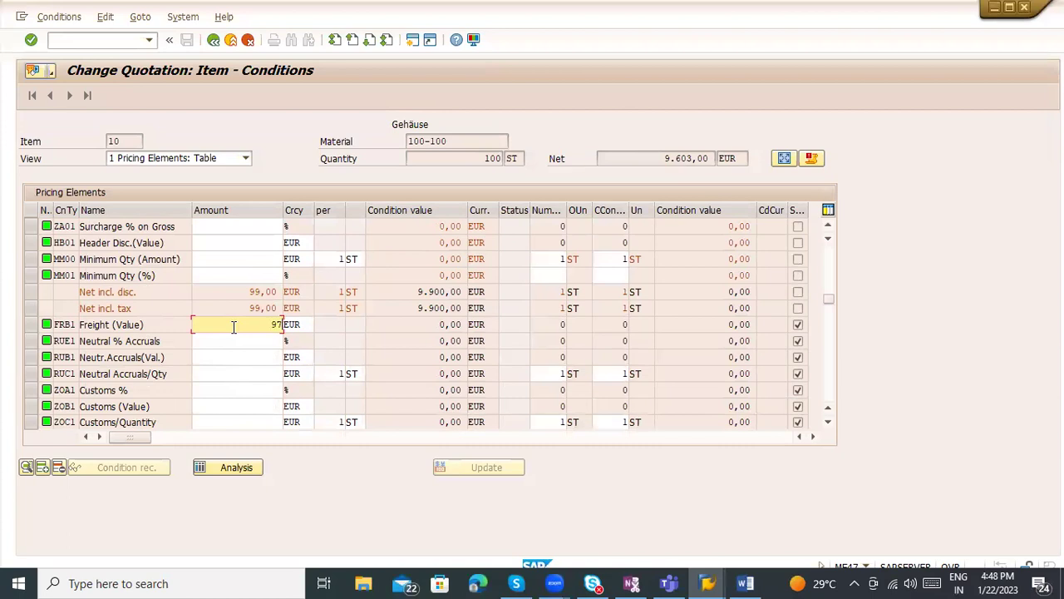
pyautogui.write('97')
pyautogui.press('Return')
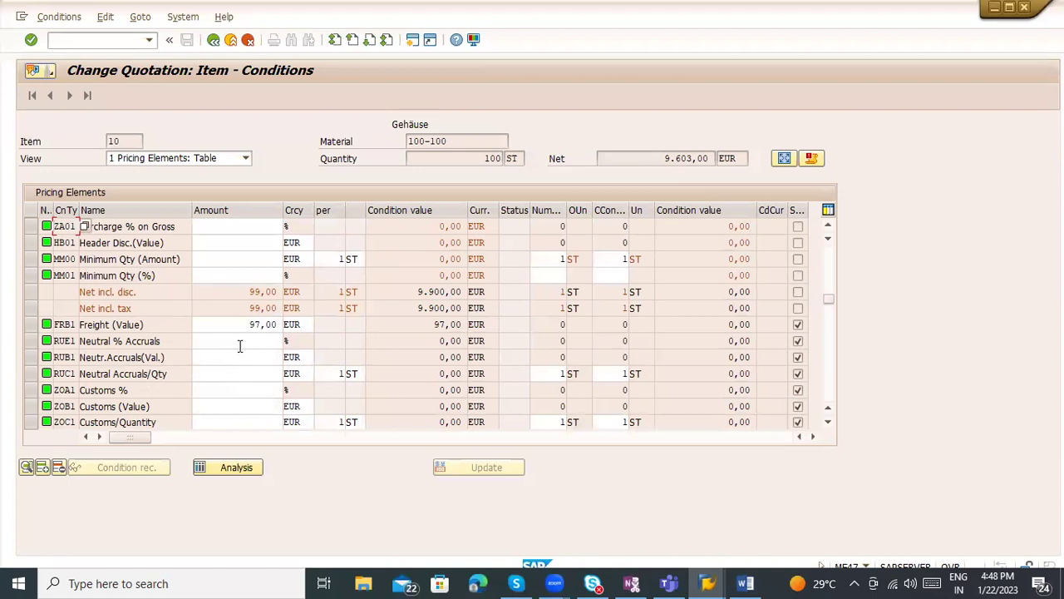
pyautogui.scroll(-1, 239, 346)
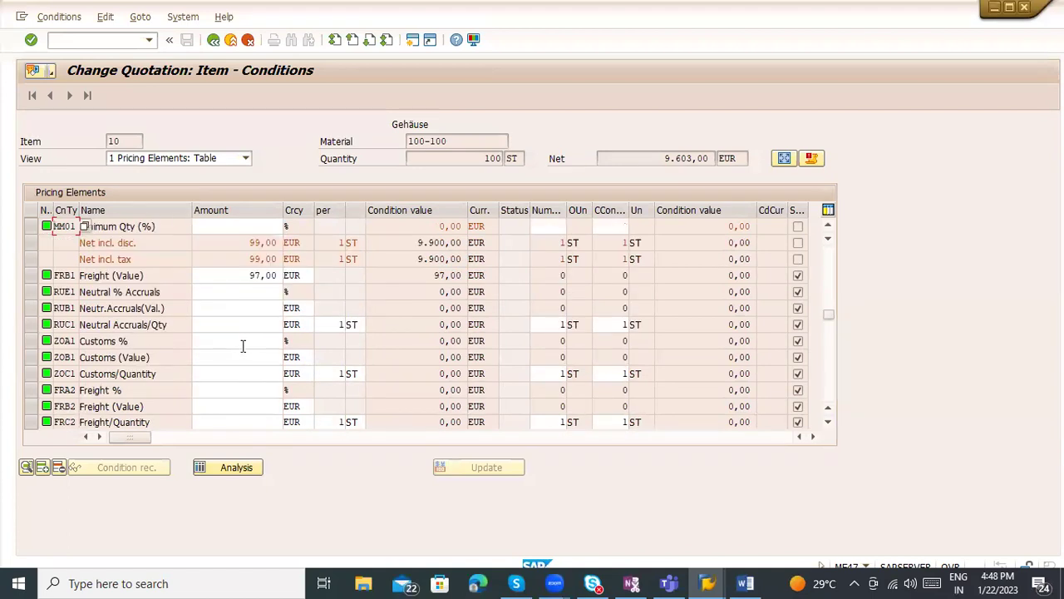
pyautogui.scroll(-1, 243, 345)
pyautogui.scroll(-1, 246, 349)
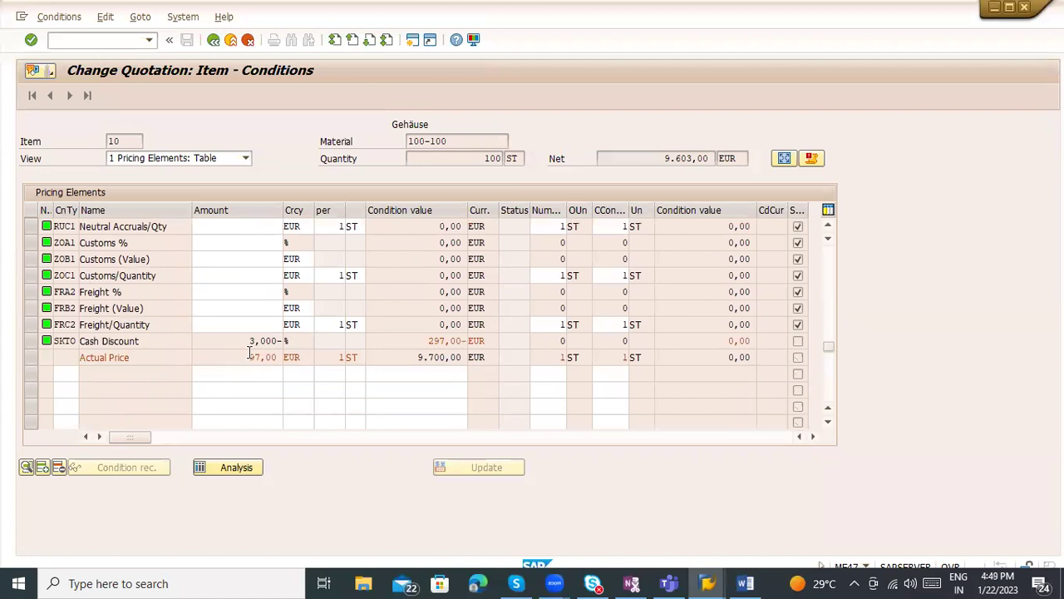
pyautogui.scroll(7, 251, 353)
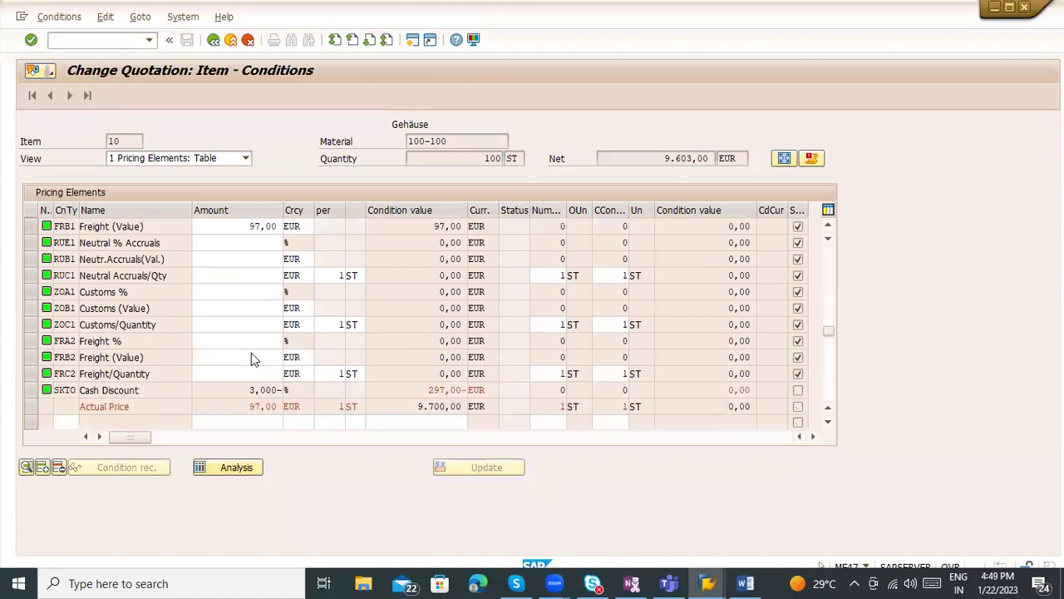
pyautogui.click(213, 42)
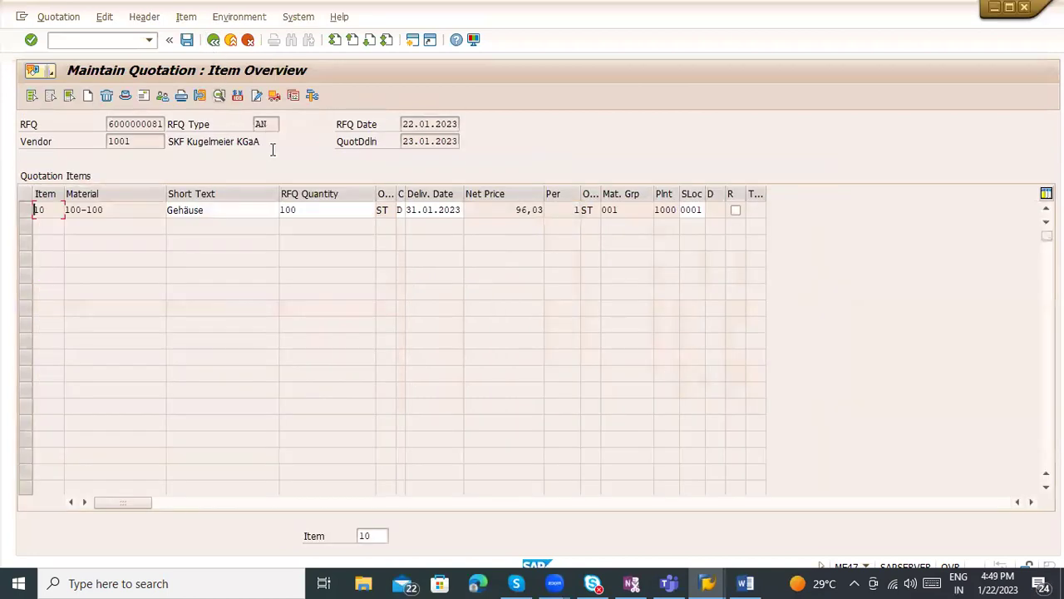
pyautogui.click(186, 45)
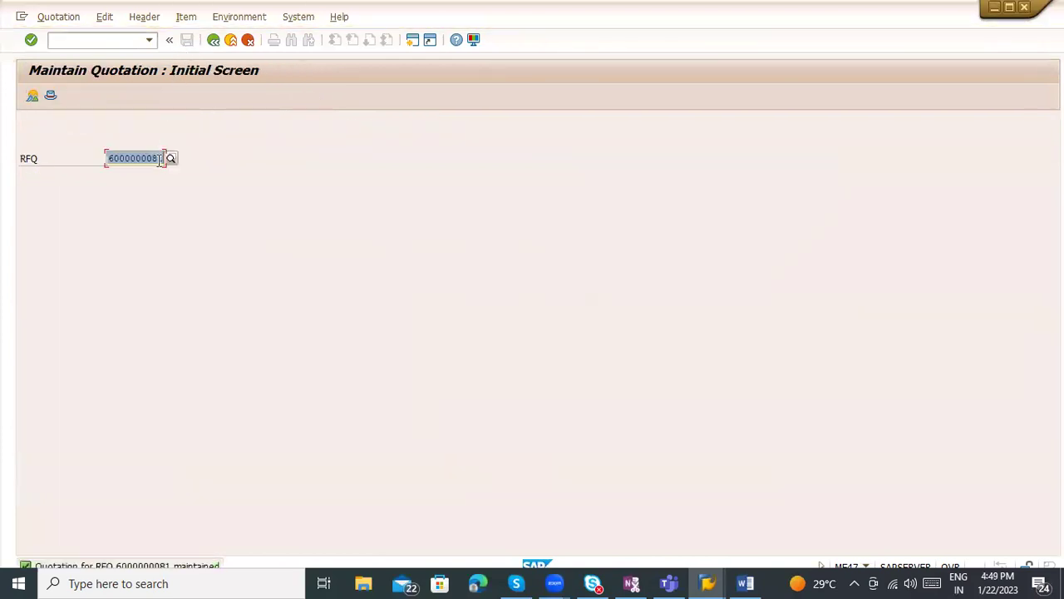
pyautogui.click(161, 158)
pyautogui.write('0')
pyautogui.press('Return')
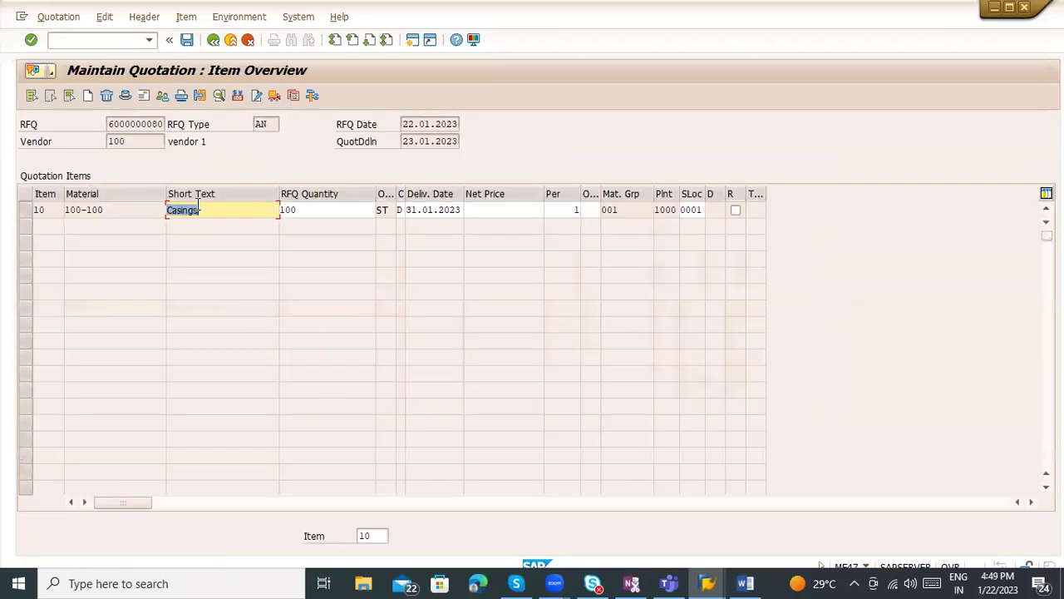
pyautogui.click(487, 208)
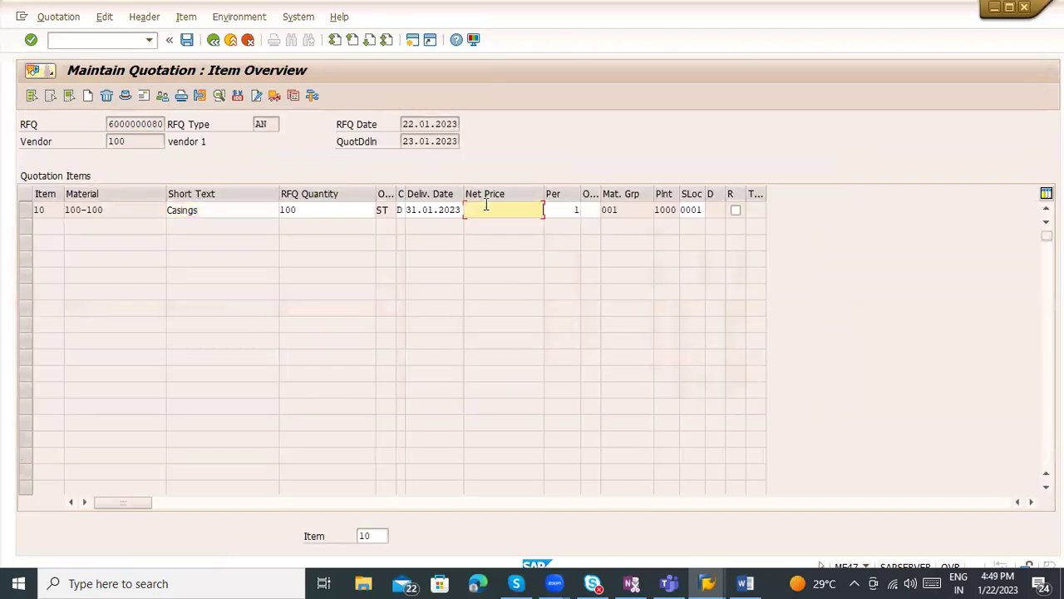
pyautogui.press('Return')
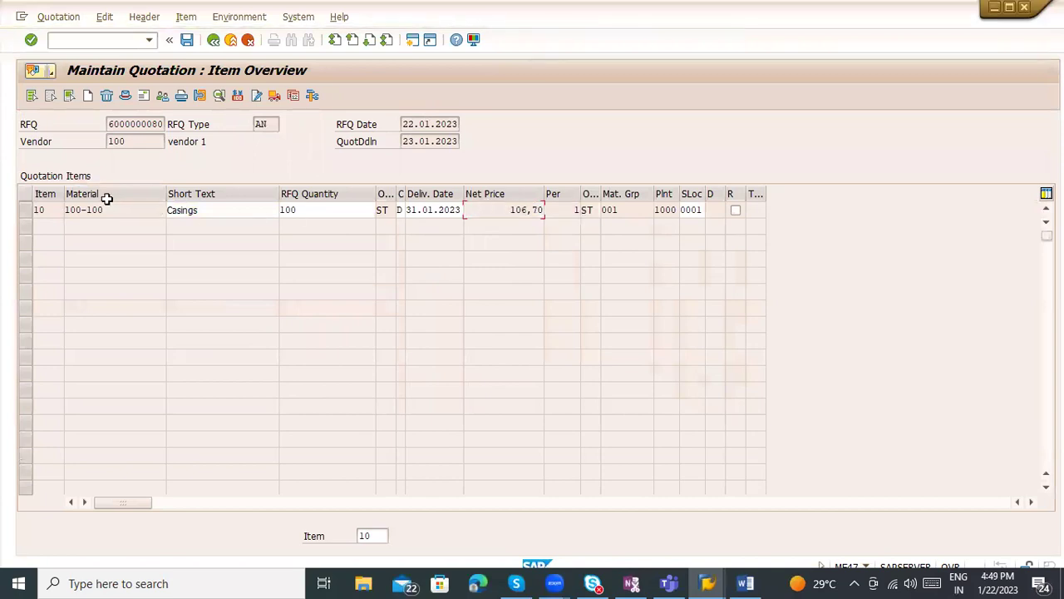
# Step: Check item 10's net price against the 14-day payment discount in the header data, and save the quotation
pyautogui.click(26, 209)
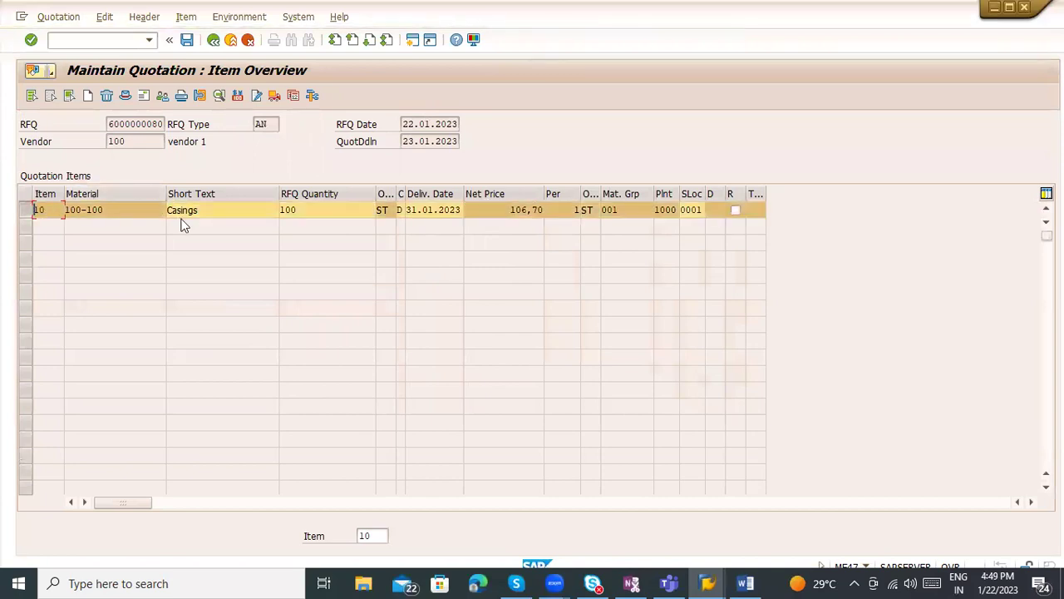
pyautogui.click(526, 210)
pyautogui.moveTo(508, 209); pyautogui.dragTo(541, 209)
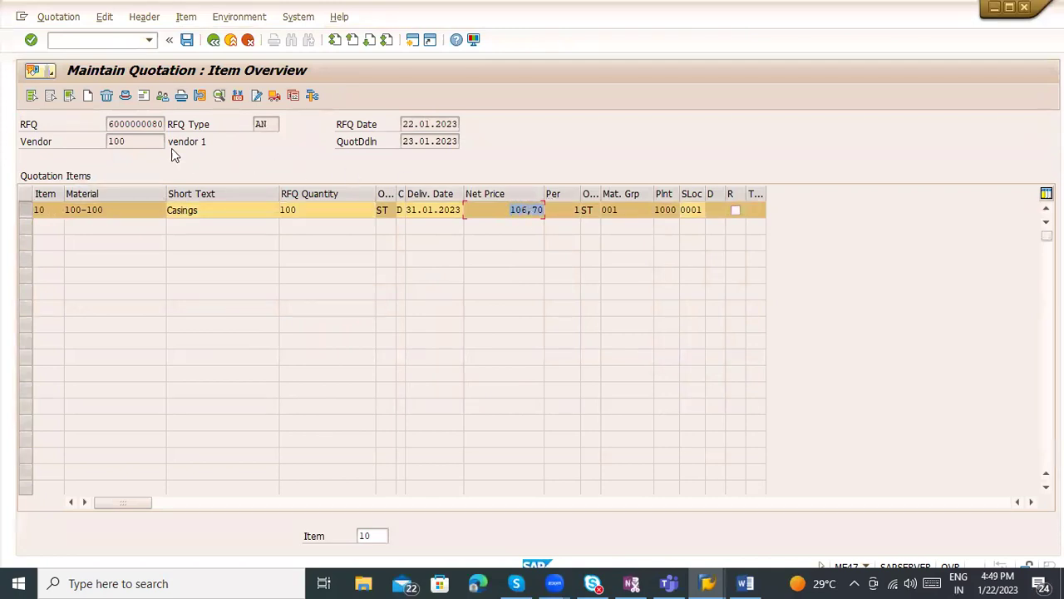
pyautogui.click(125, 96)
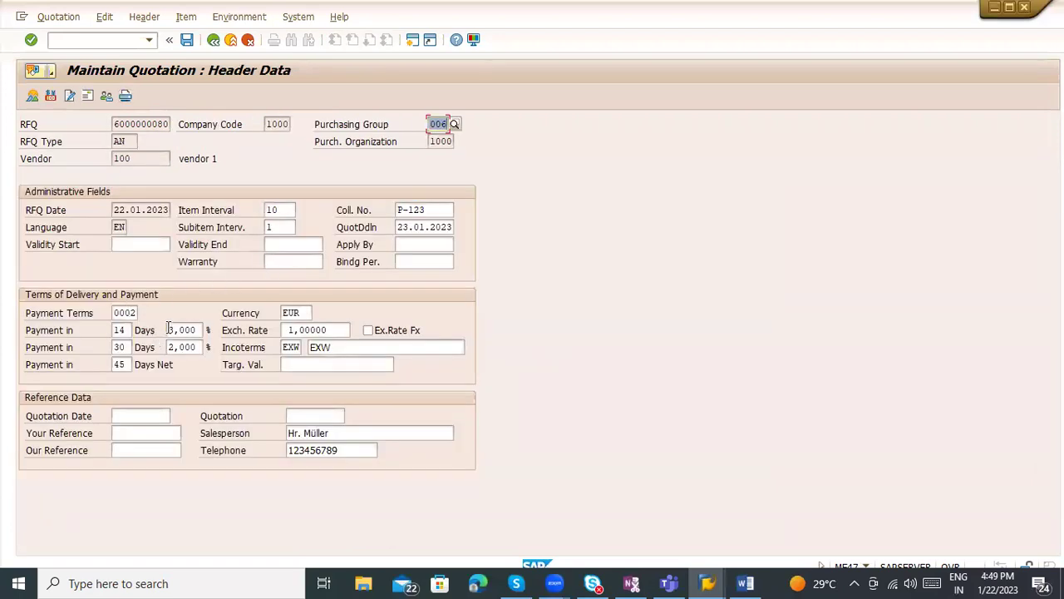
pyautogui.moveTo(169, 330); pyautogui.dragTo(236, 329)
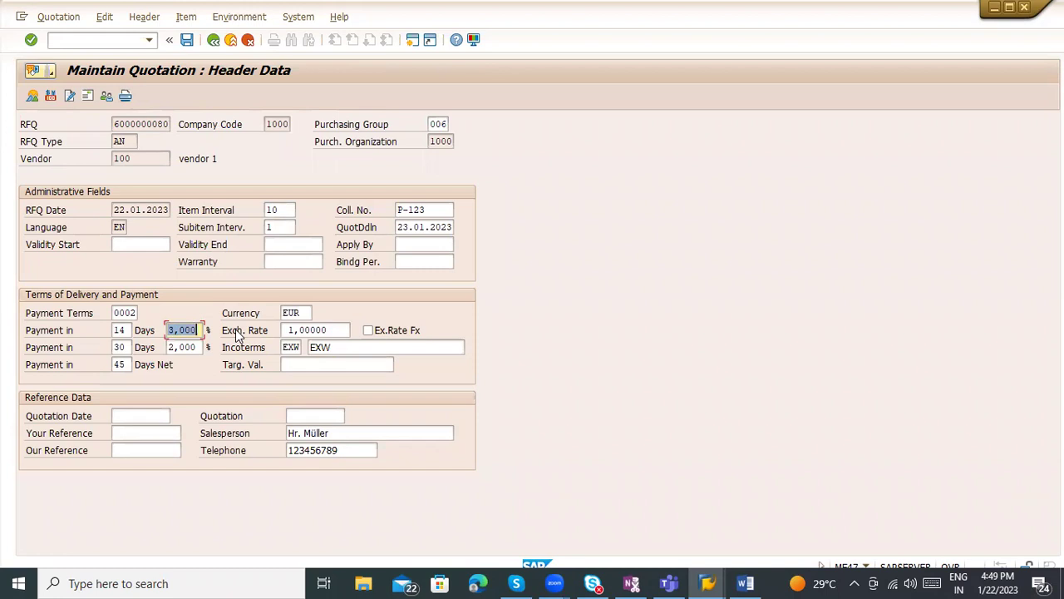
pyautogui.click(213, 40)
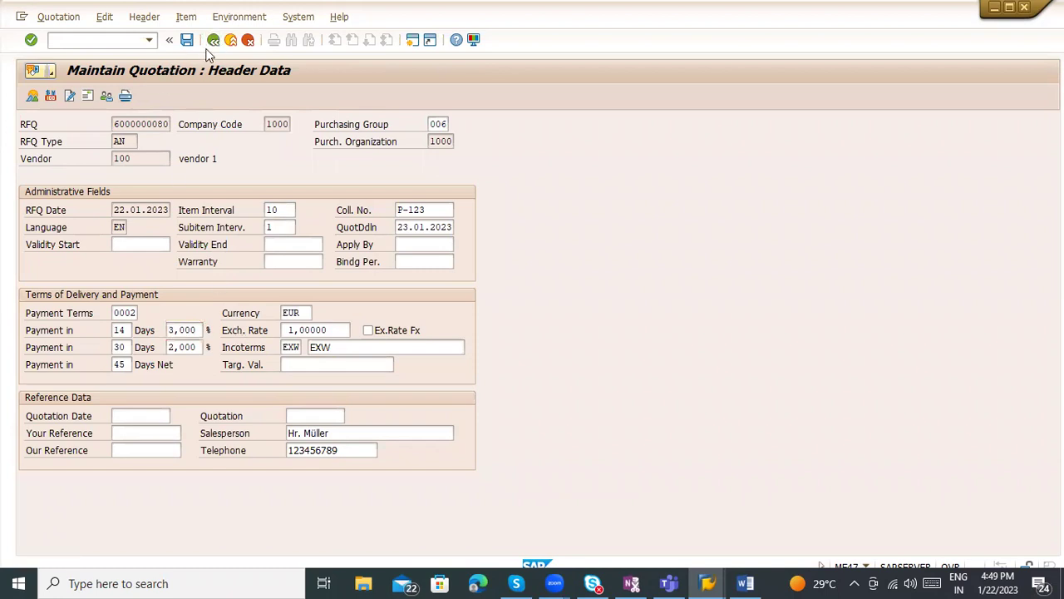
pyautogui.click(236, 289)
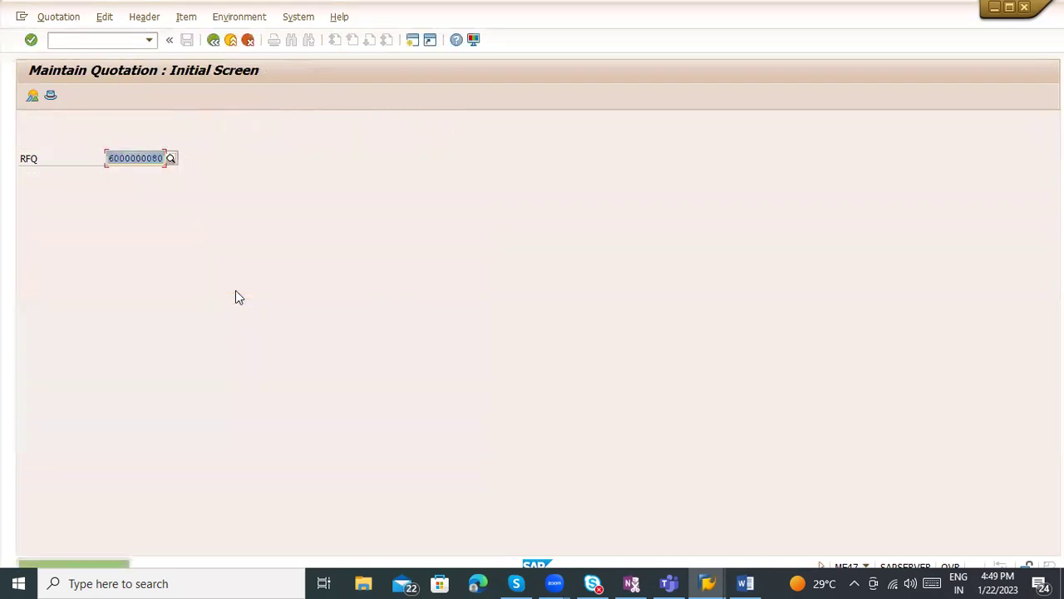
pyautogui.write('2')
pyautogui.press('Return')
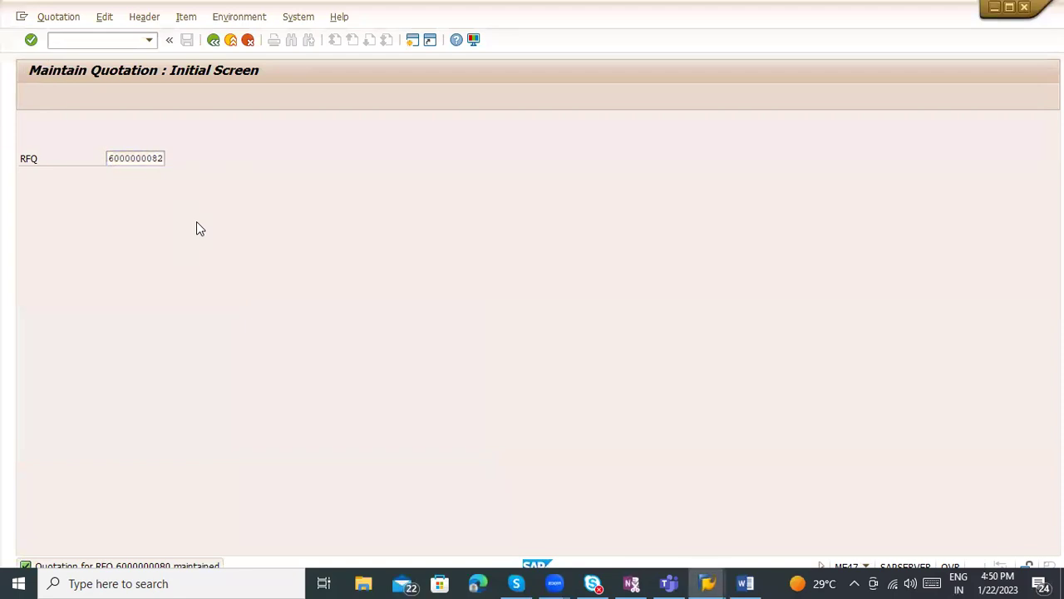
pyautogui.click(482, 211)
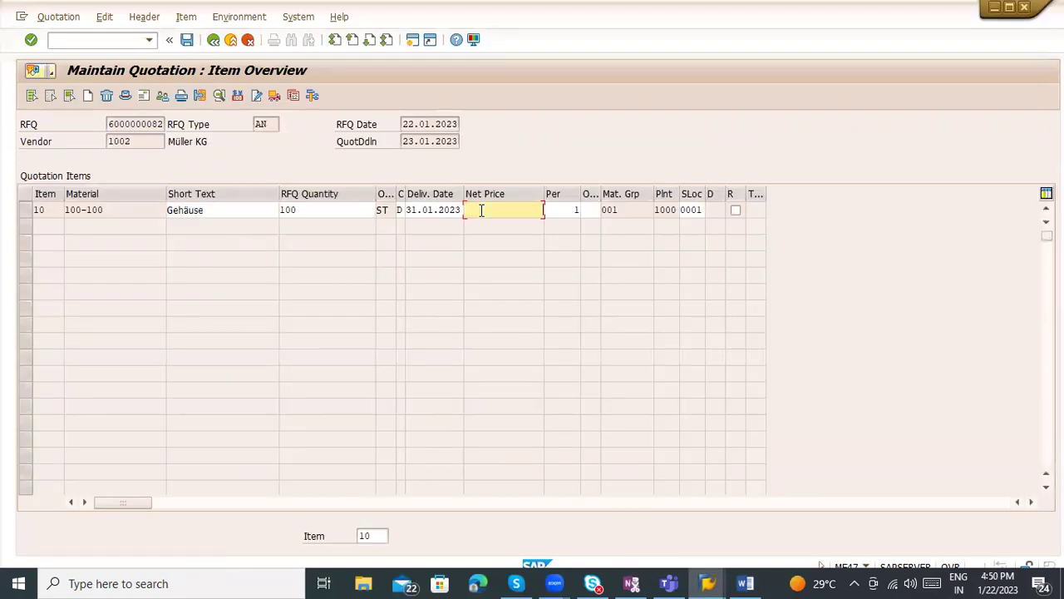
pyautogui.write('120')
pyautogui.press('Return')
pyautogui.click(187, 40)
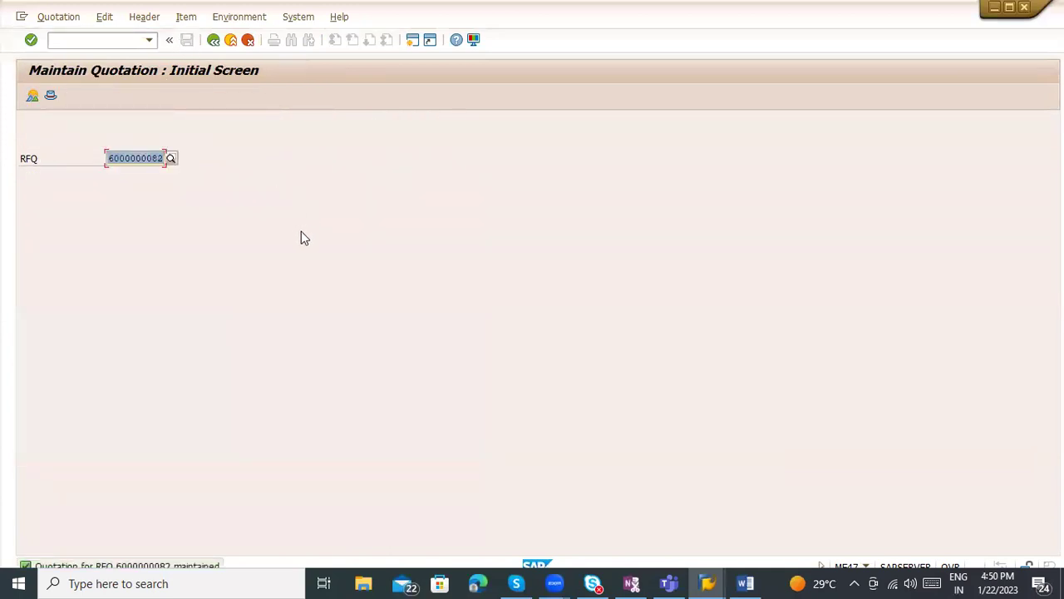
pyautogui.press('End')
pyautogui.press('BackSpace')
pyautogui.write('3')
pyautogui.press('Return')
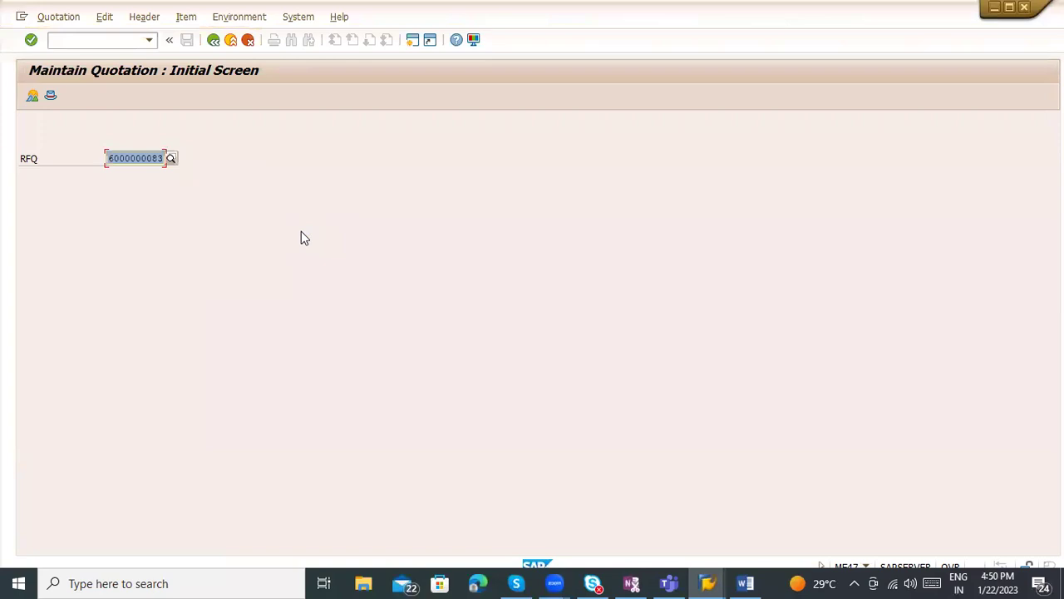
pyautogui.press('Return')
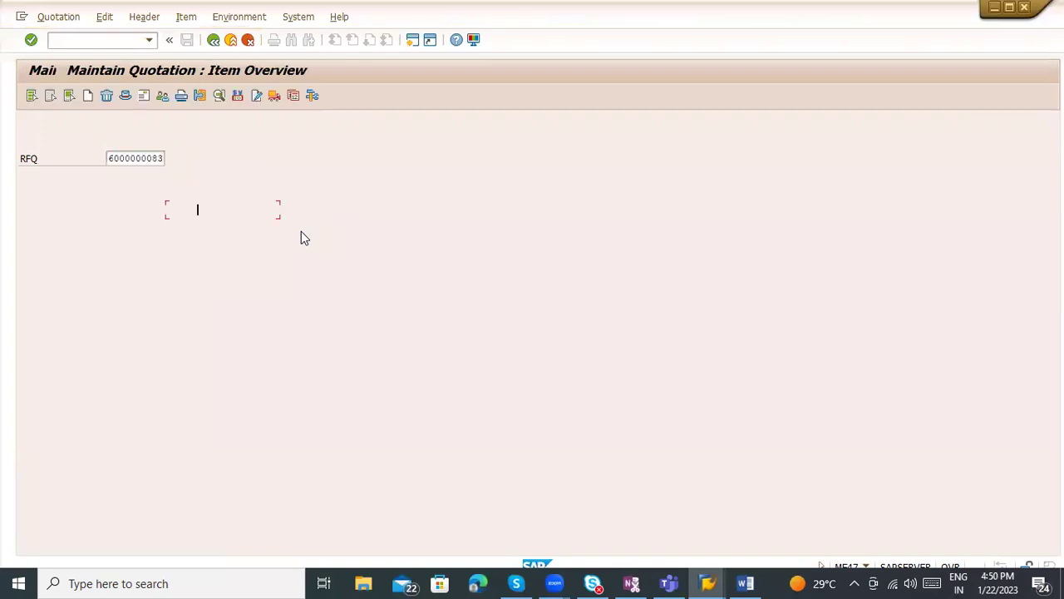
pyautogui.click(522, 209)
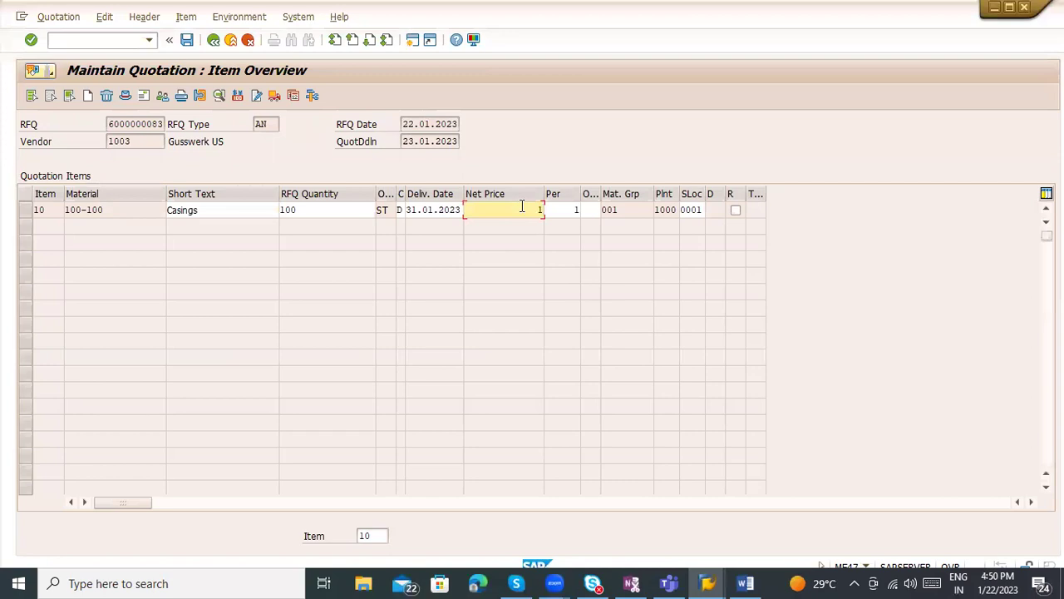
pyautogui.write('105,85')
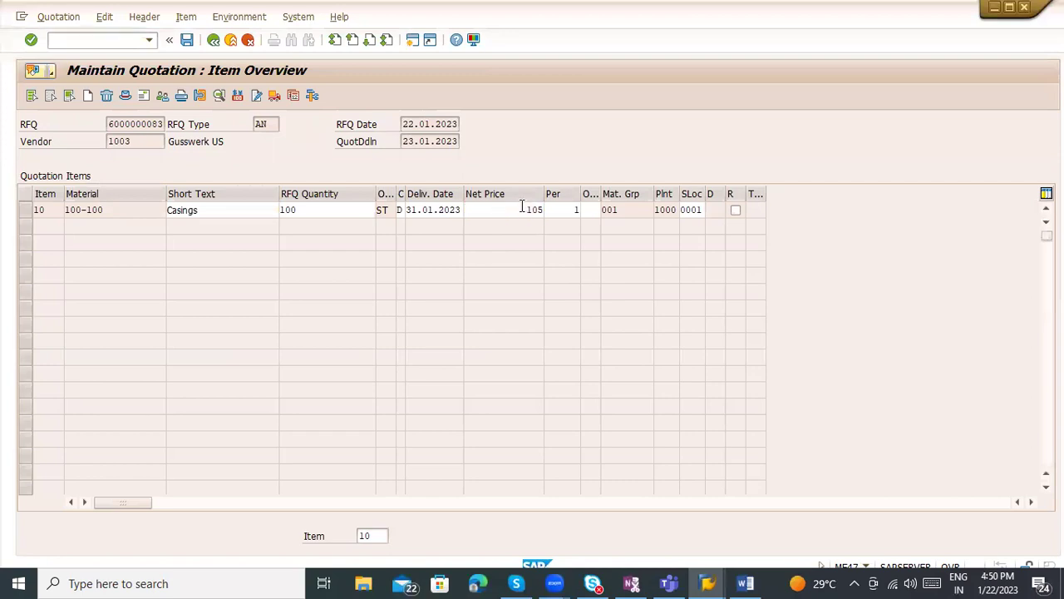
pyautogui.press('Return')
# Step: Review the pricing conditions of item 10, including the cash discount, and save the quotation
pyautogui.click(27, 210)
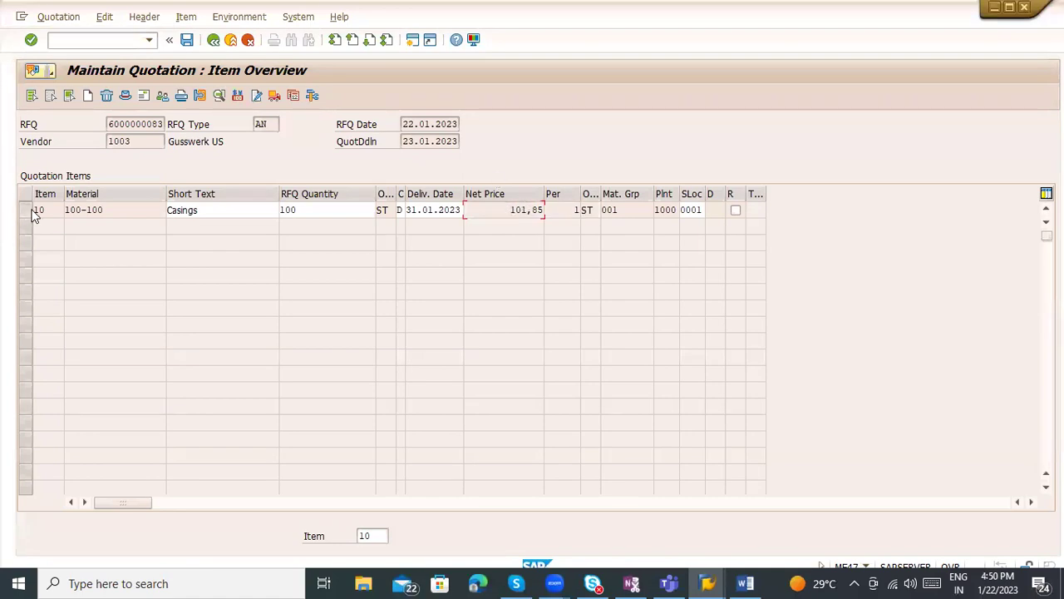
pyautogui.click(237, 96)
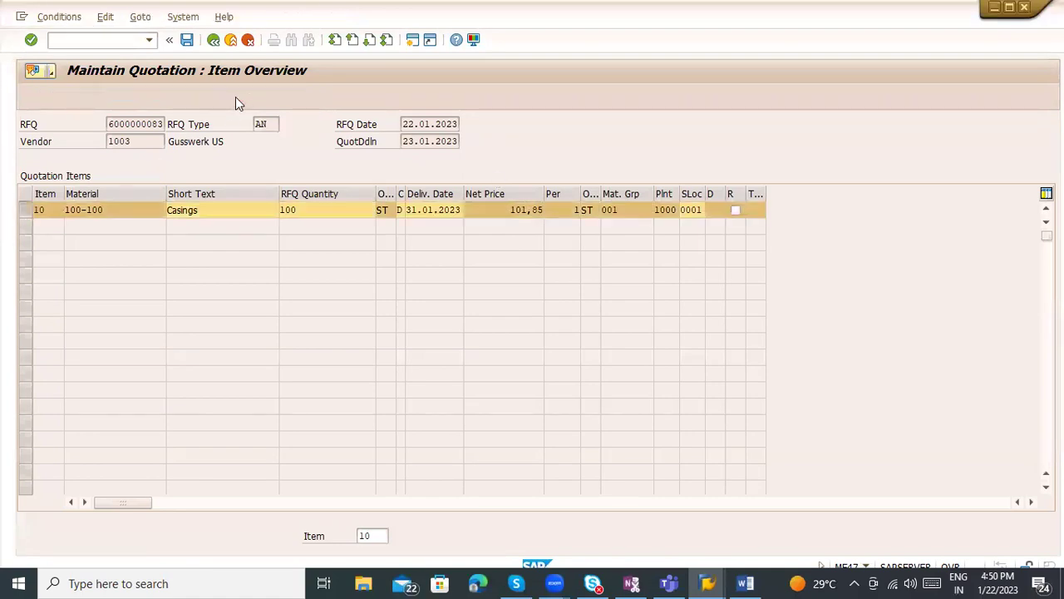
pyautogui.scroll(-6, 283, 328)
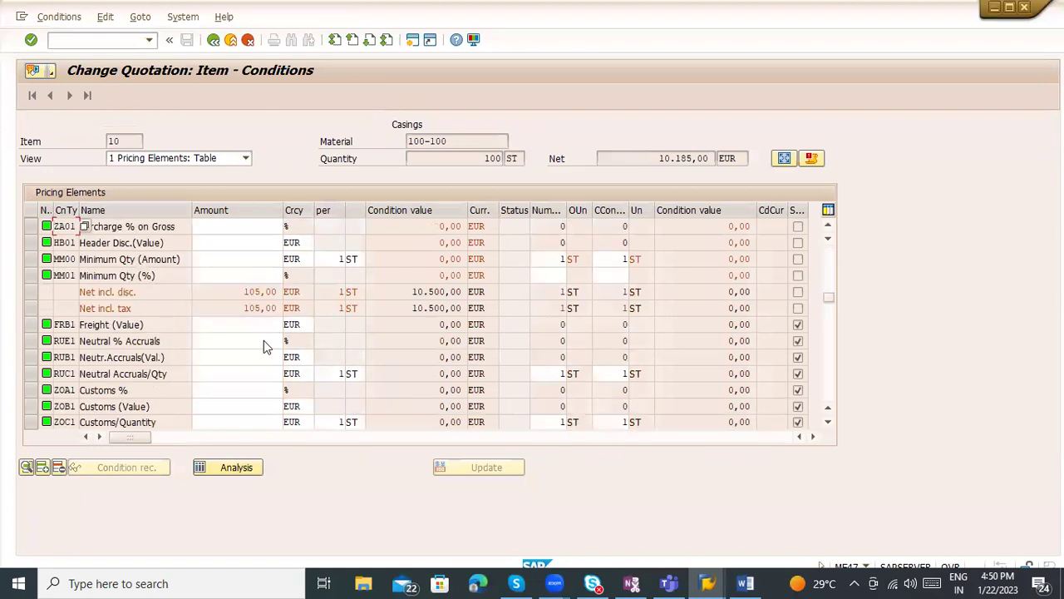
pyautogui.scroll(-4, 258, 341)
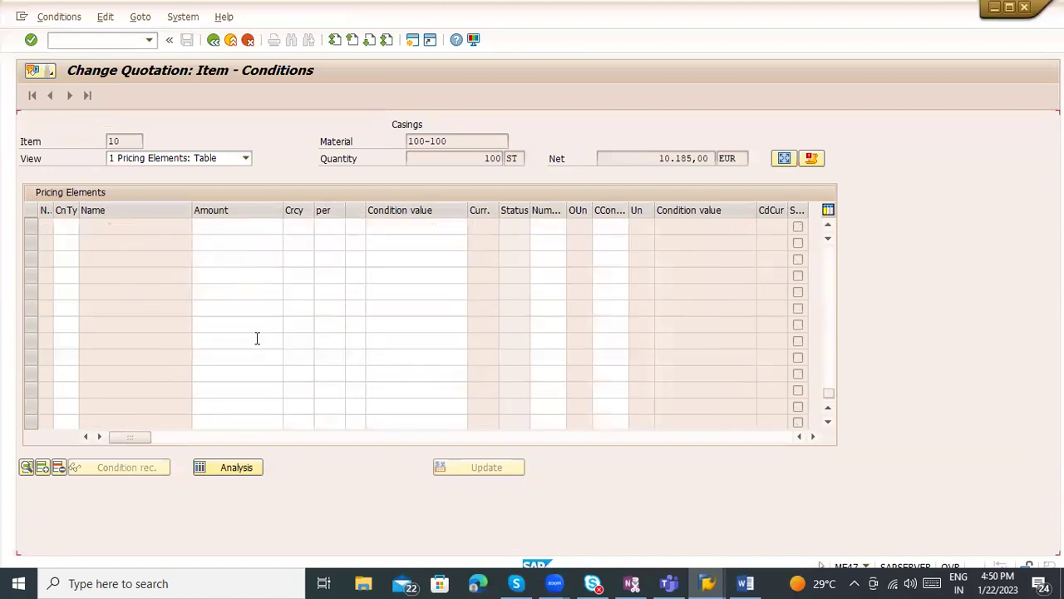
pyautogui.scroll(5, 257, 337)
pyautogui.scroll(1, 249, 240)
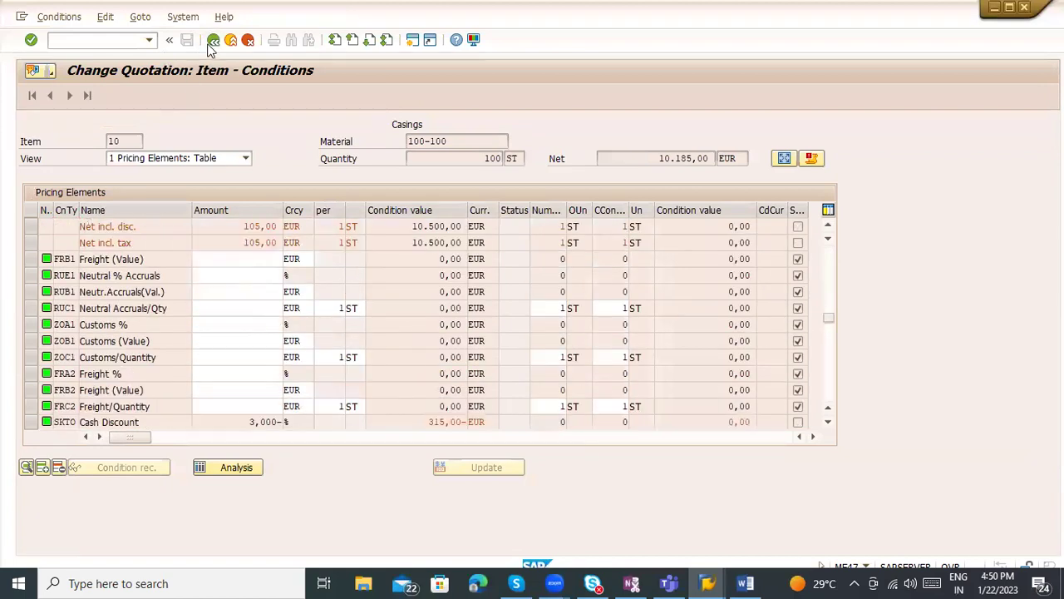
pyautogui.click(213, 40)
pyautogui.click(188, 40)
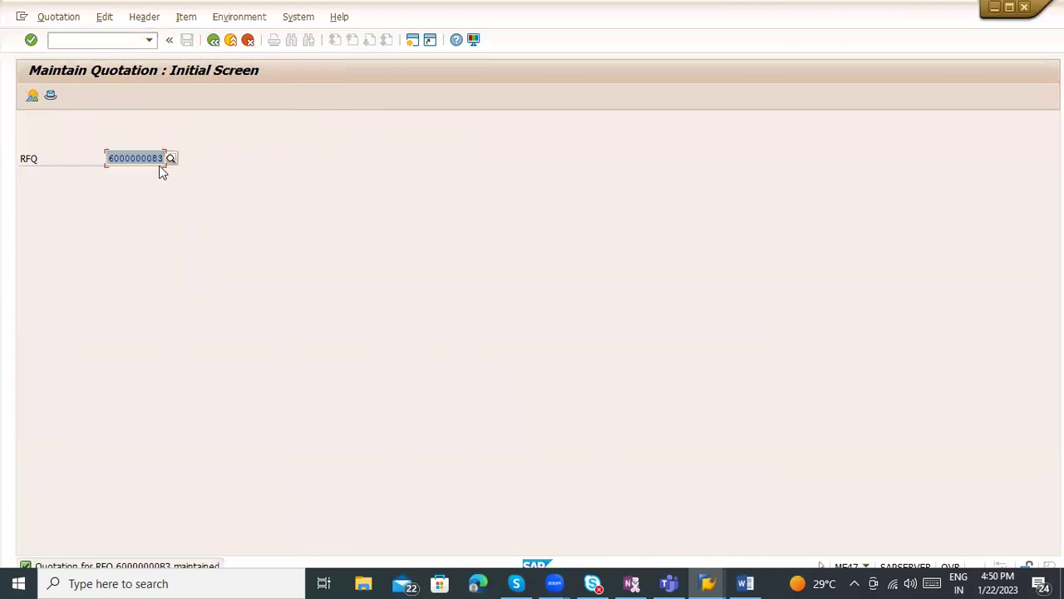
# Step: Switch to the Word notes and add "Maintain Quotation – ME47" as list item 2 under Identification of source of supply
pyautogui.click(117, 41)
pyautogui.click(744, 582)
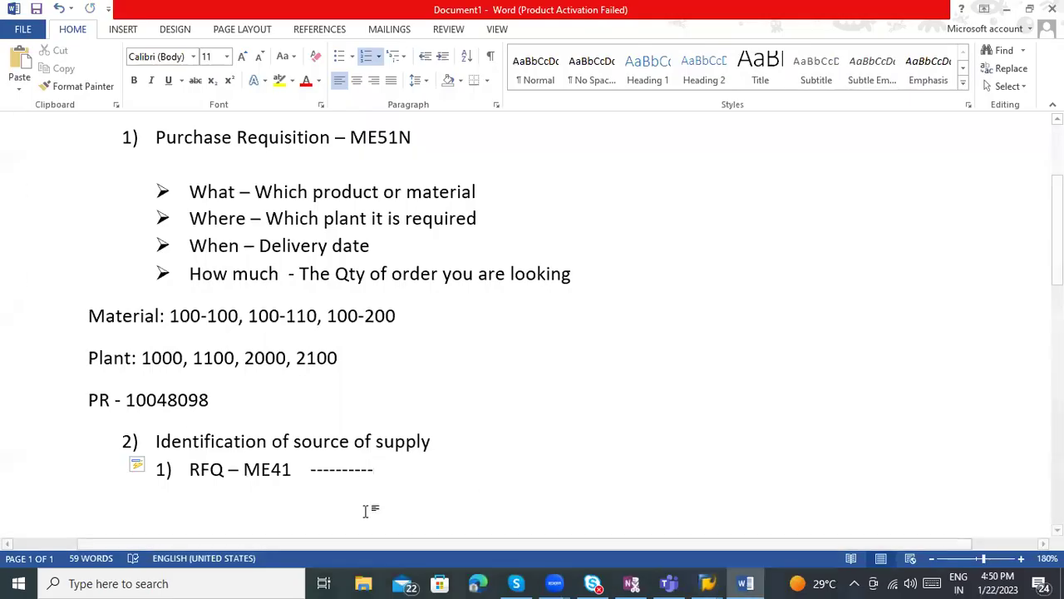
pyautogui.press('Return')
pyautogui.write('Maintain ')
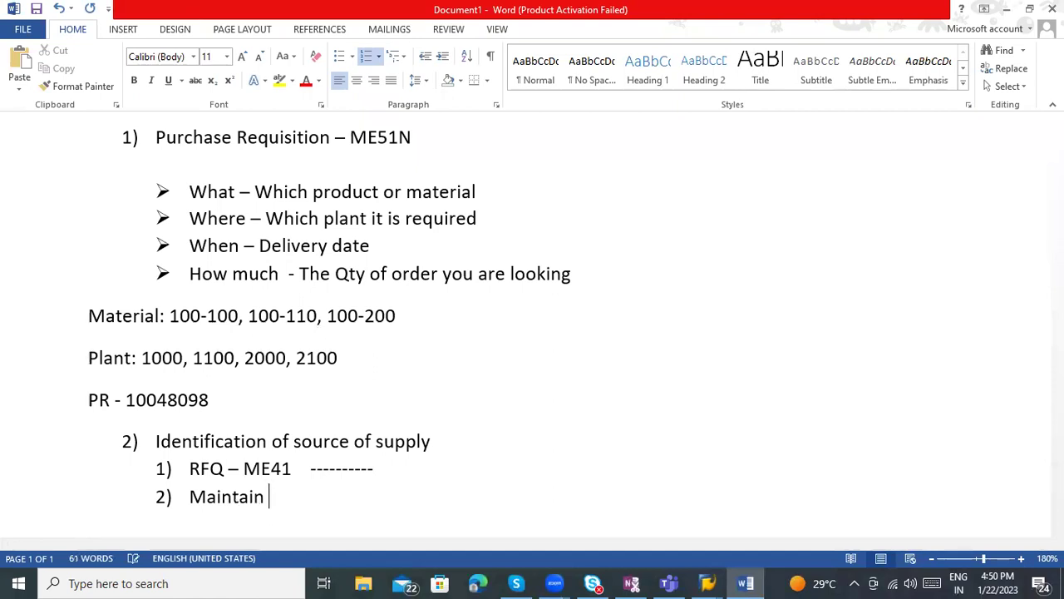
pyautogui.write('Quotation ')
pyautogui.write('- ME')
pyautogui.write('47')
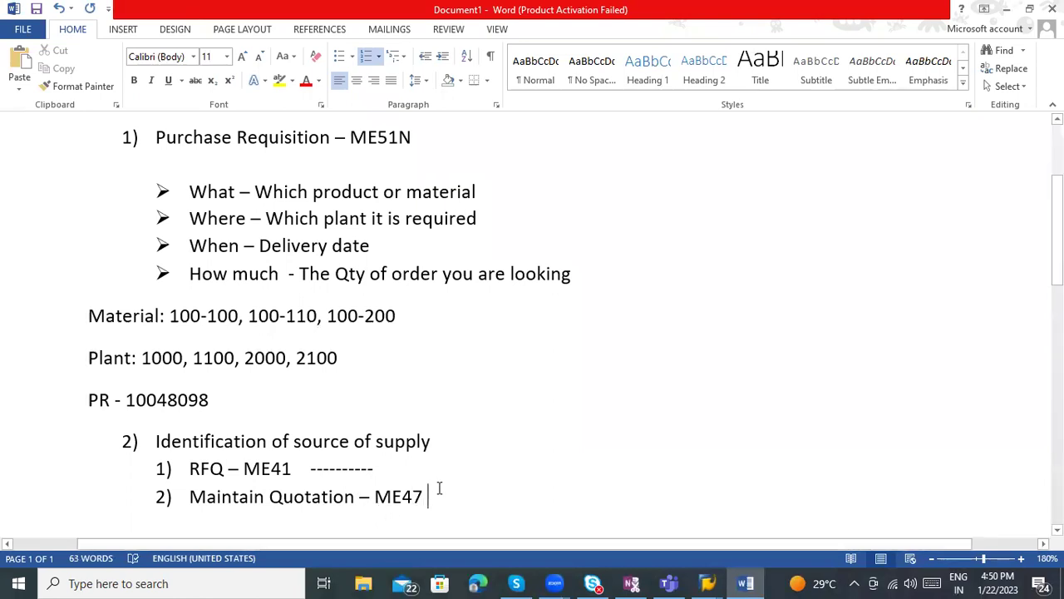
# Step: Switch back to SAP and leave the quotation screen by starting another transaction with a /n command
pyautogui.hotkey('alt', 'Tab')
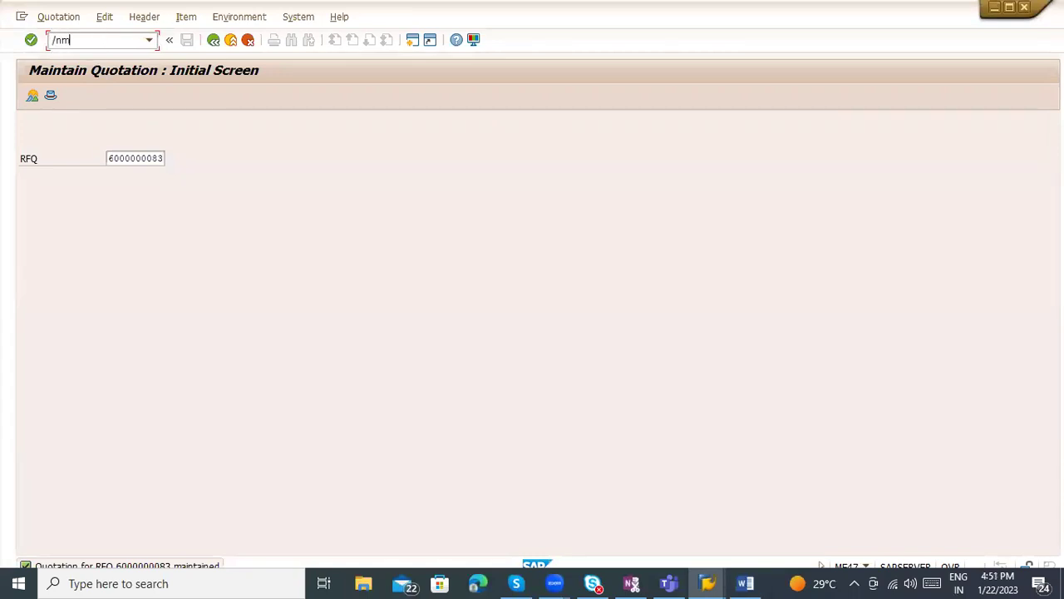
pyautogui.press('Return')
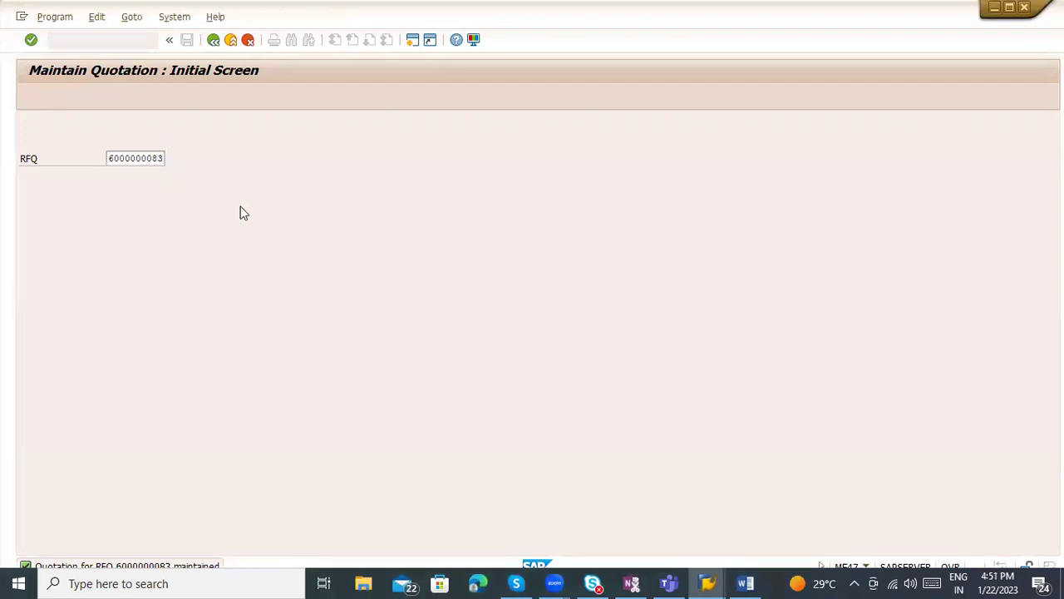
# Step: Switch to the Word notes and add "Price Quotation – ME49" as list item 3 under Identification of source of supply
pyautogui.hotkey('alt', 'Tab')
pyautogui.click(429, 499)
pyautogui.press('Return')
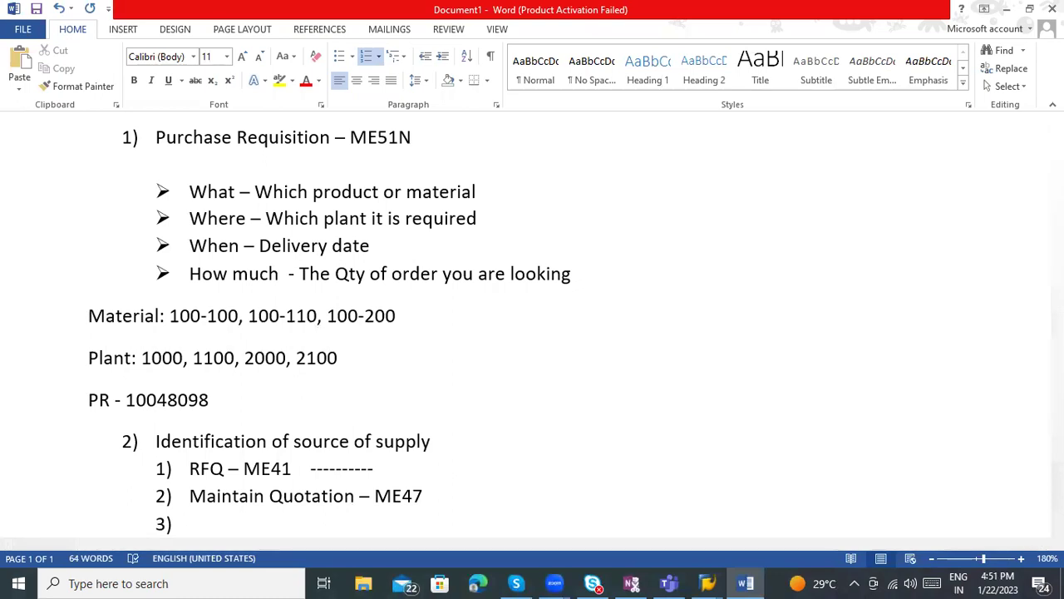
pyautogui.write('O')
pyautogui.press('BackSpace')
pyautogui.write('Pruice')
pyautogui.press('BackSpace')
pyautogui.press('BackSpace')
pyautogui.press('BackSpace')
pyautogui.press('BackSpace')
pyautogui.write('ice Quotati')
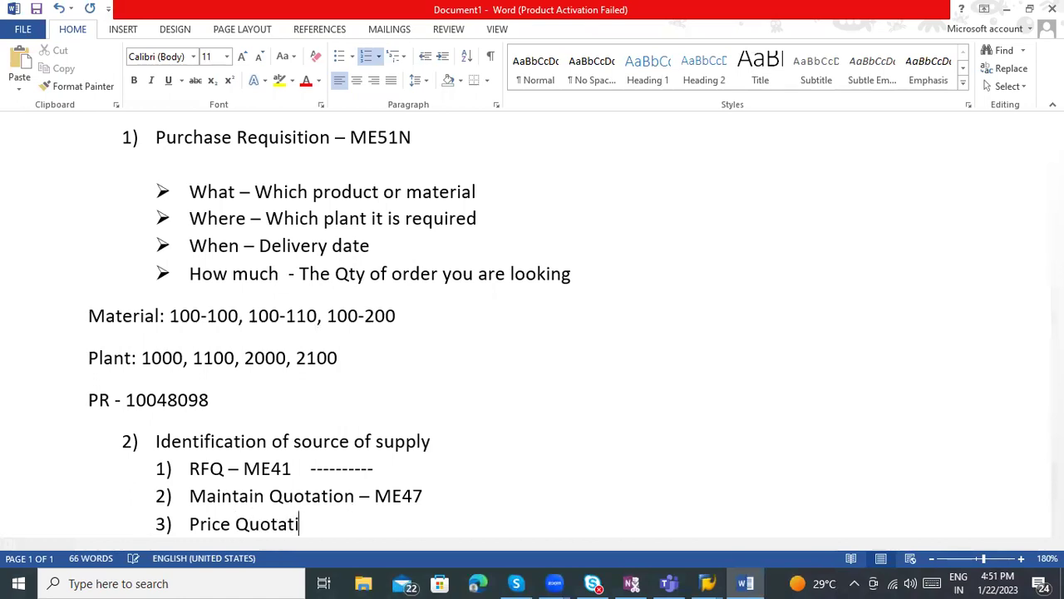
pyautogui.write('on - ME')
pyautogui.write('49')
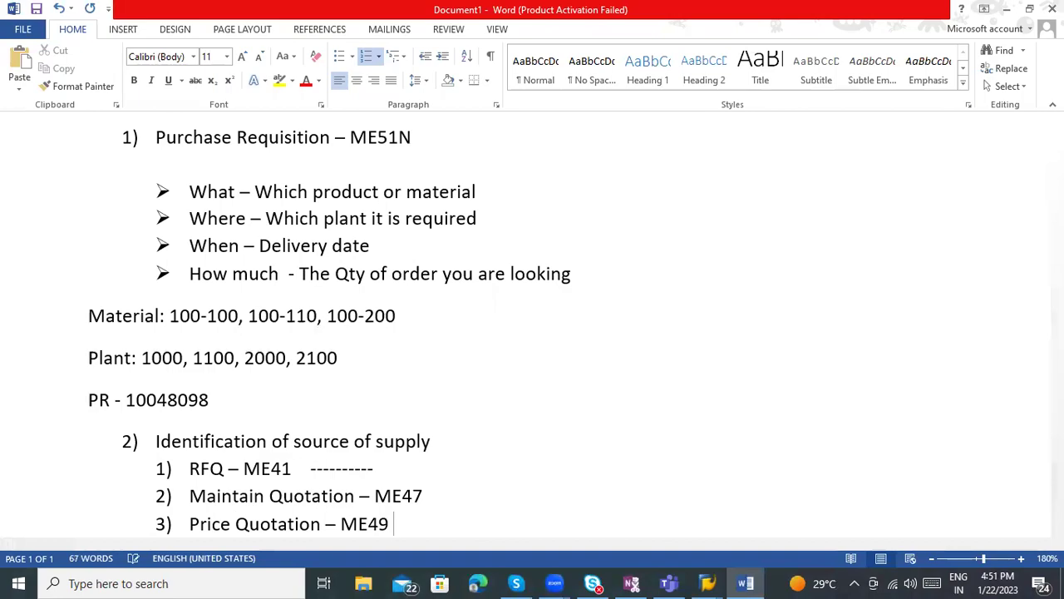
# Step: Switch back to SAP and run the ME49 price comparison for collective RFQ P-123, including discounts, delivery costs and effective price
pyautogui.hotkey('alt', 'Tab')
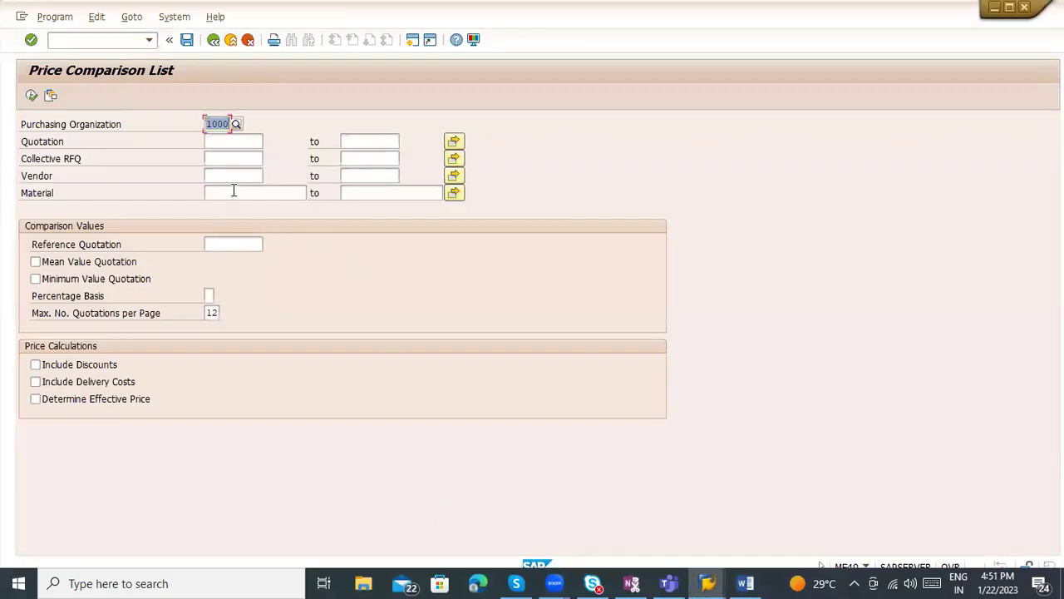
pyautogui.click(235, 160)
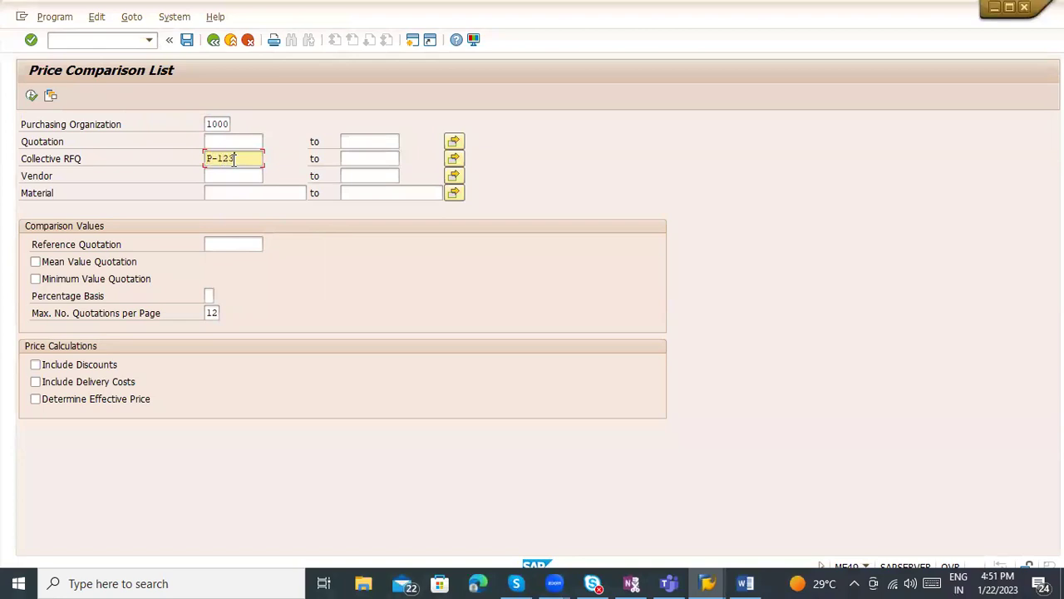
pyautogui.click(77, 368)
pyautogui.click(84, 385)
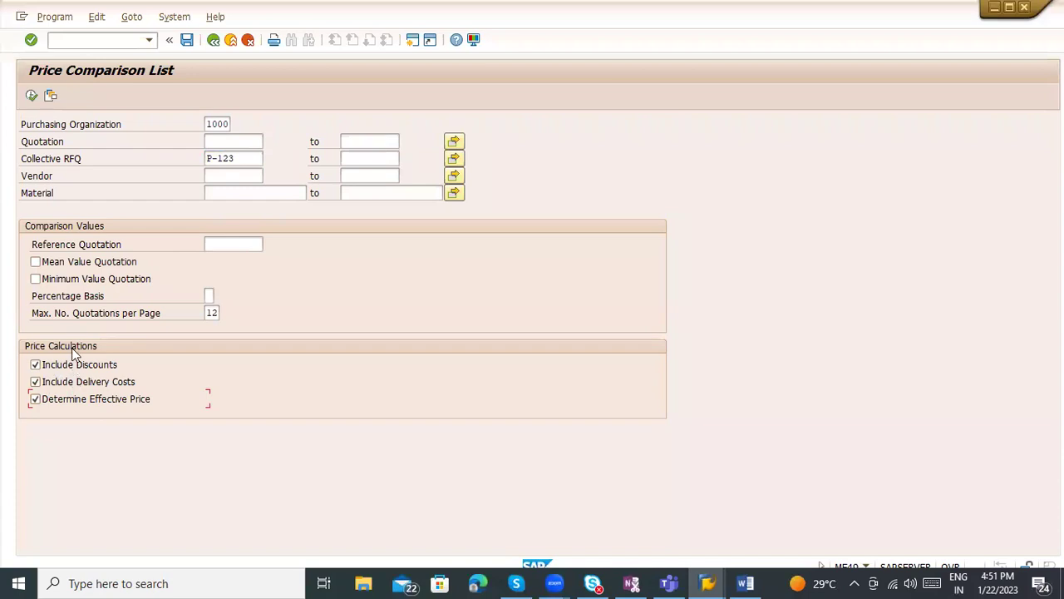
pyautogui.click(30, 98)
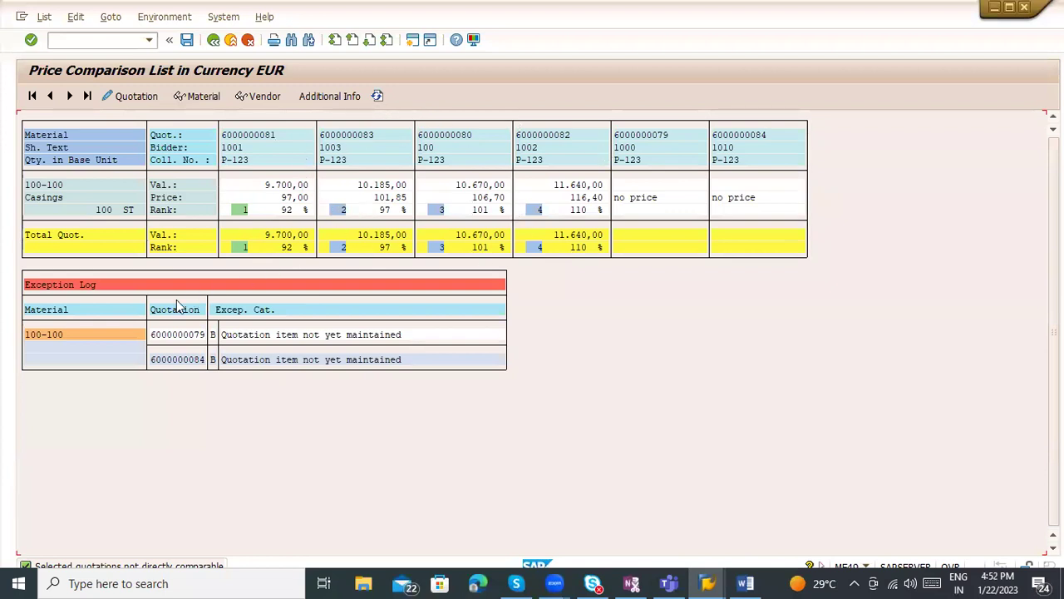
pyautogui.click(337, 334)
pyautogui.click(322, 359)
pyautogui.click(276, 209)
pyautogui.click(470, 199)
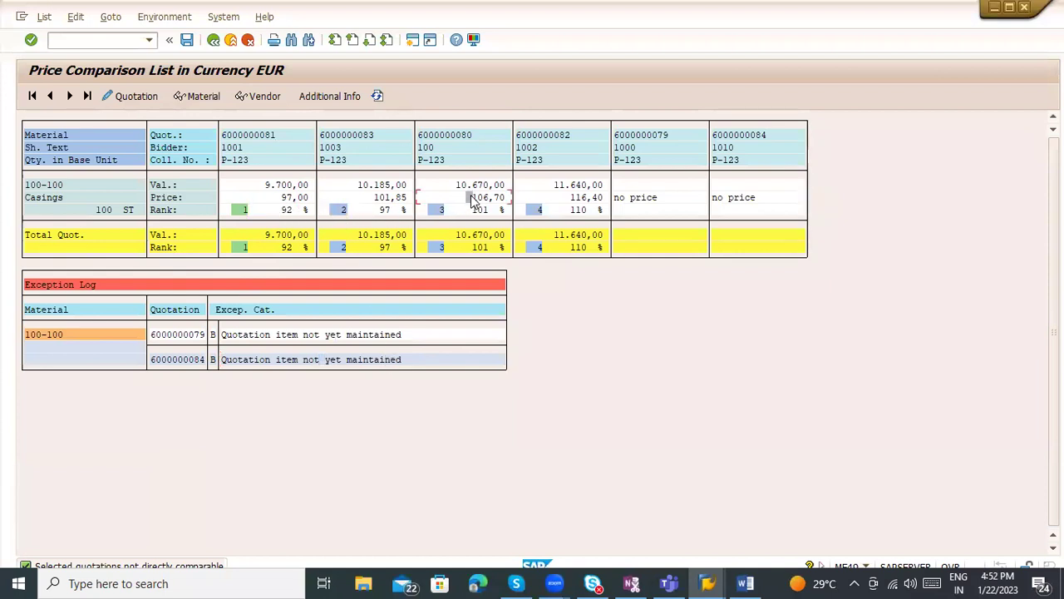
pyautogui.click(246, 215)
pyautogui.click(277, 137)
pyautogui.click(287, 200)
pyautogui.click(388, 198)
pyautogui.click(569, 197)
pyautogui.click(276, 186)
pyautogui.click(124, 97)
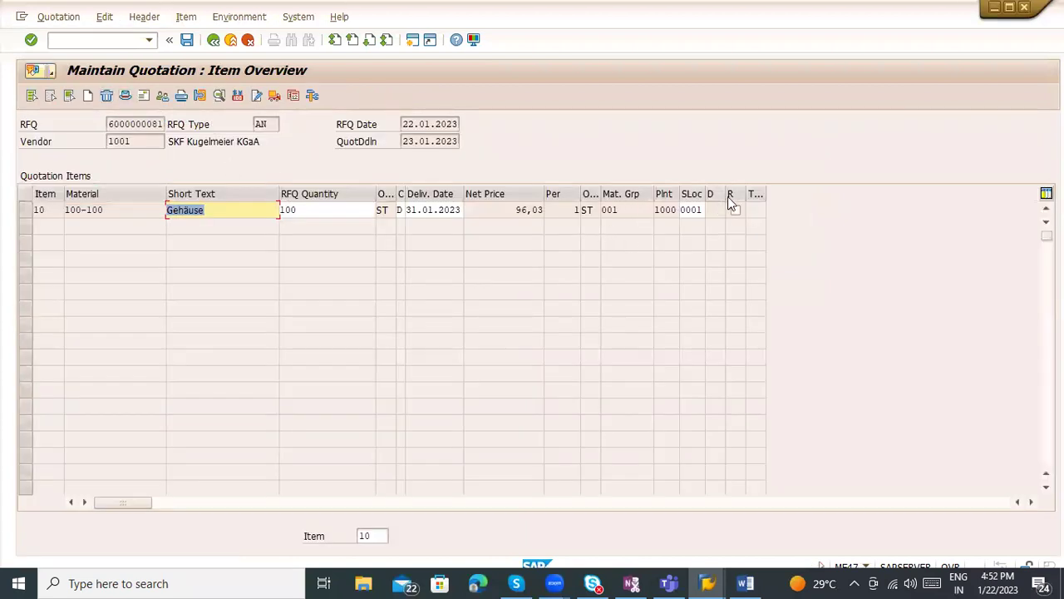
pyautogui.click(211, 41)
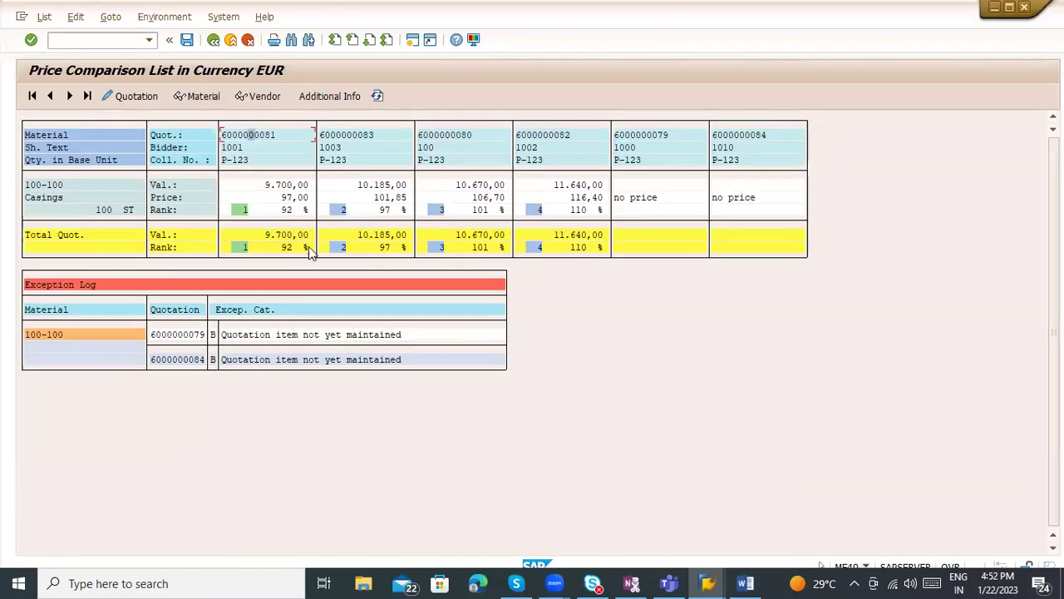
pyautogui.click(111, 97)
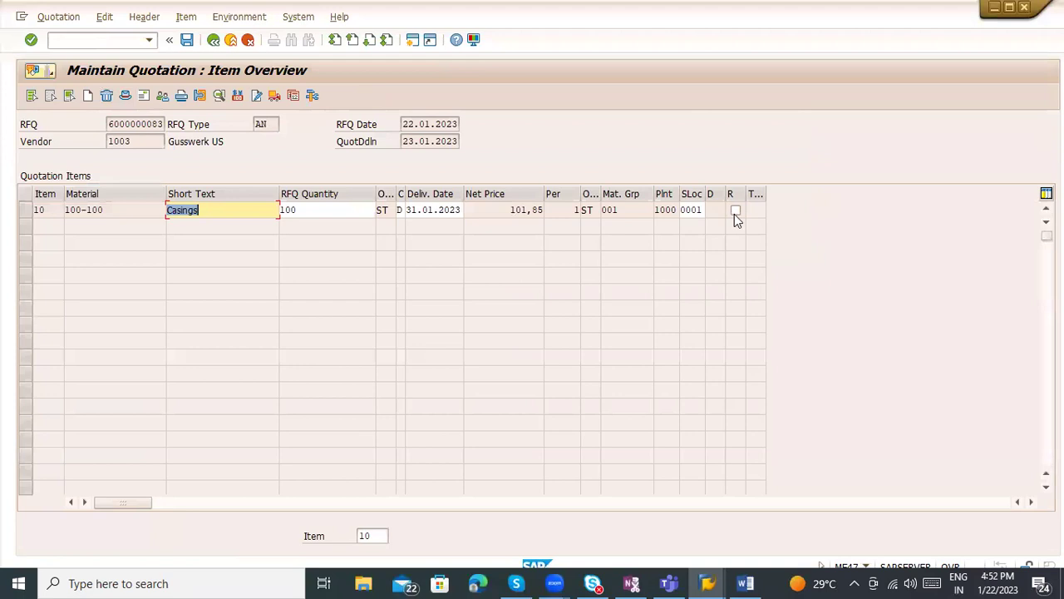
pyautogui.click(735, 212)
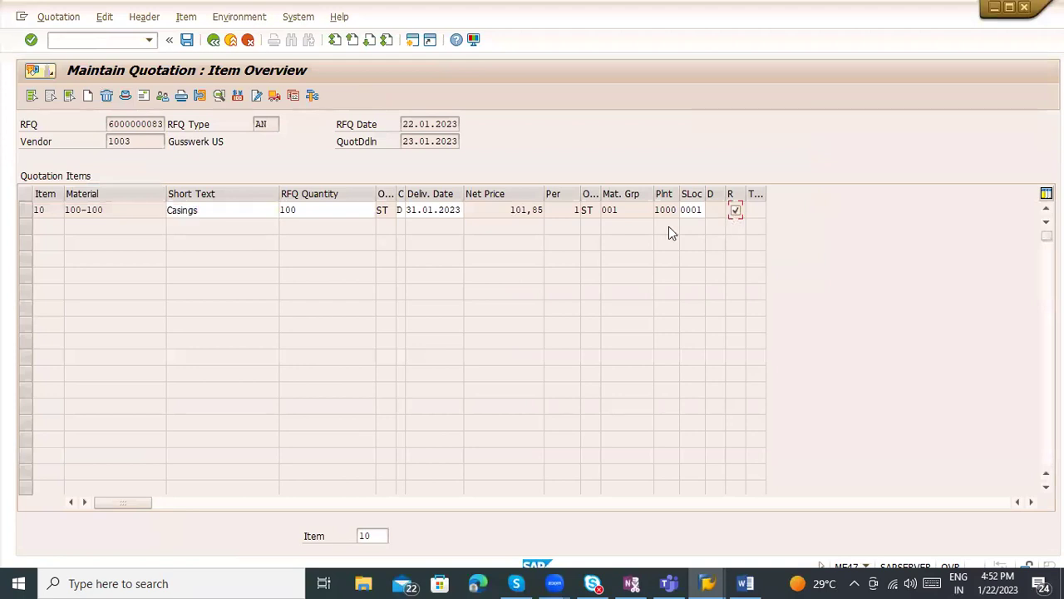
pyautogui.click(187, 41)
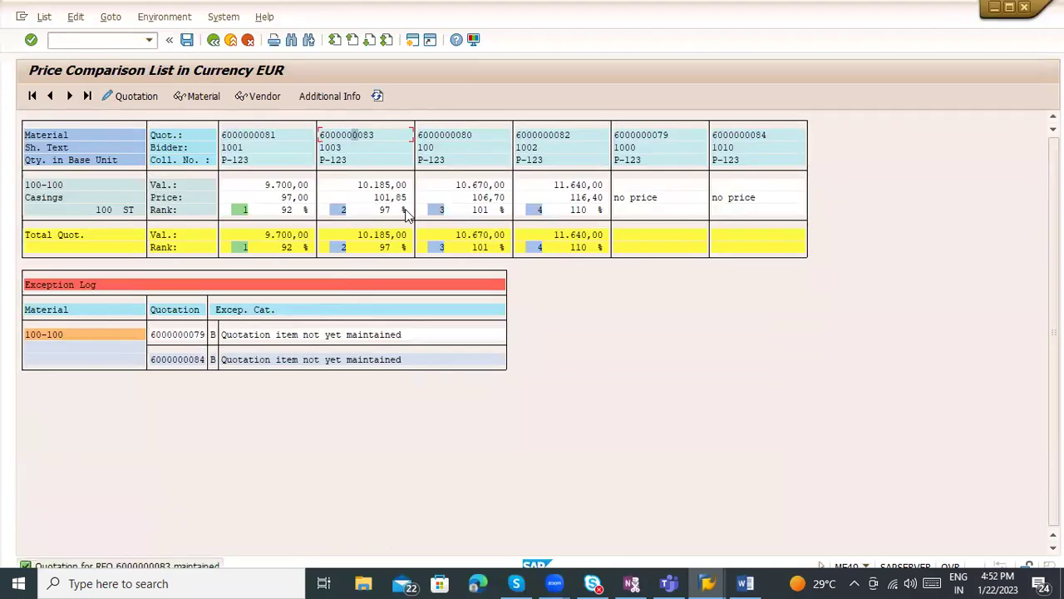
pyautogui.click(453, 137)
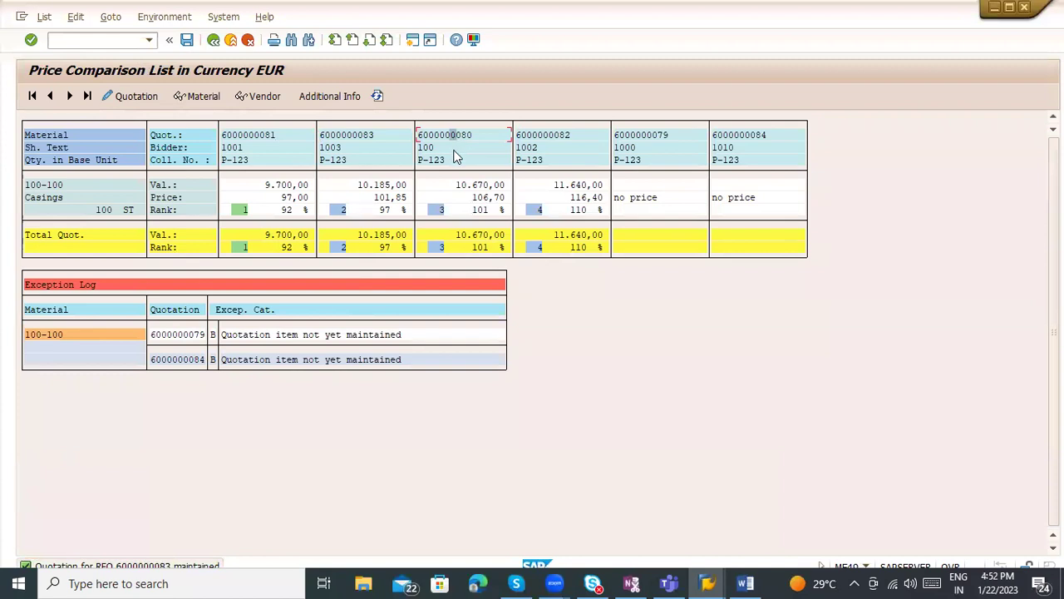
pyautogui.click(135, 98)
pyautogui.click(735, 210)
pyautogui.click(186, 41)
pyautogui.click(556, 134)
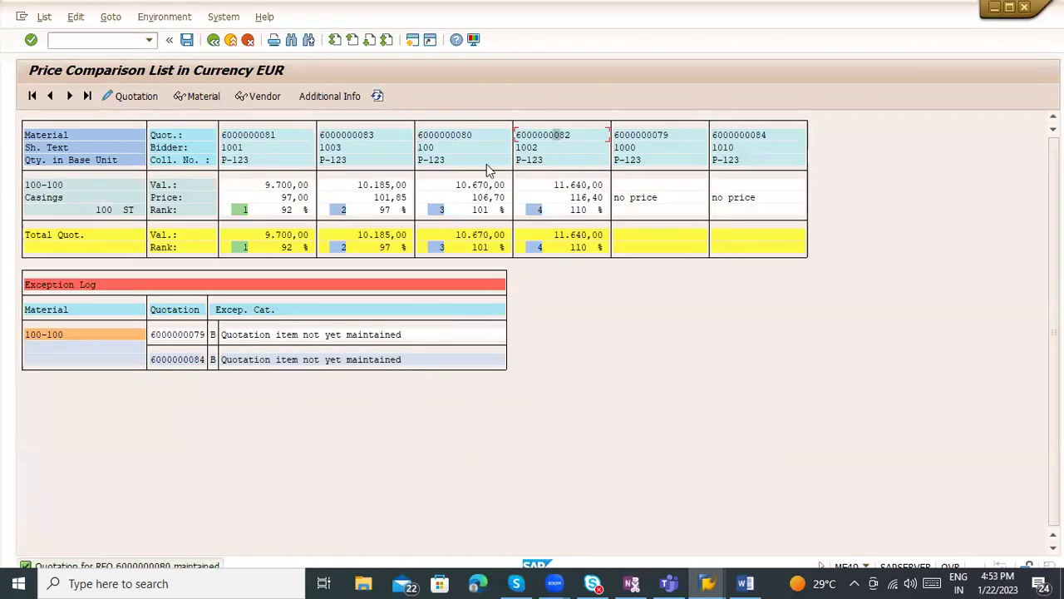
pyautogui.click(153, 97)
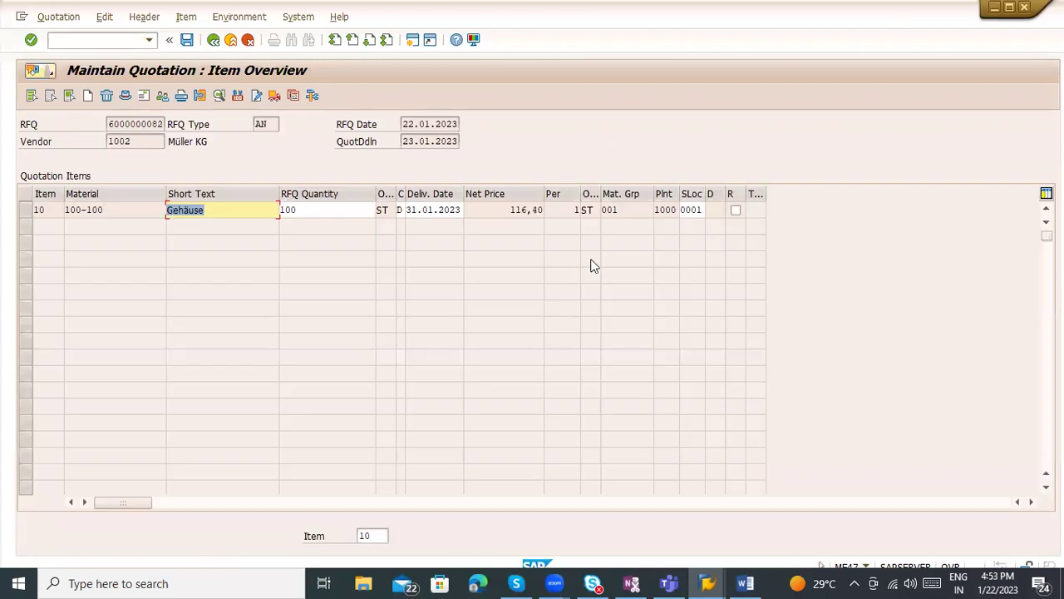
pyautogui.click(735, 211)
pyautogui.click(186, 40)
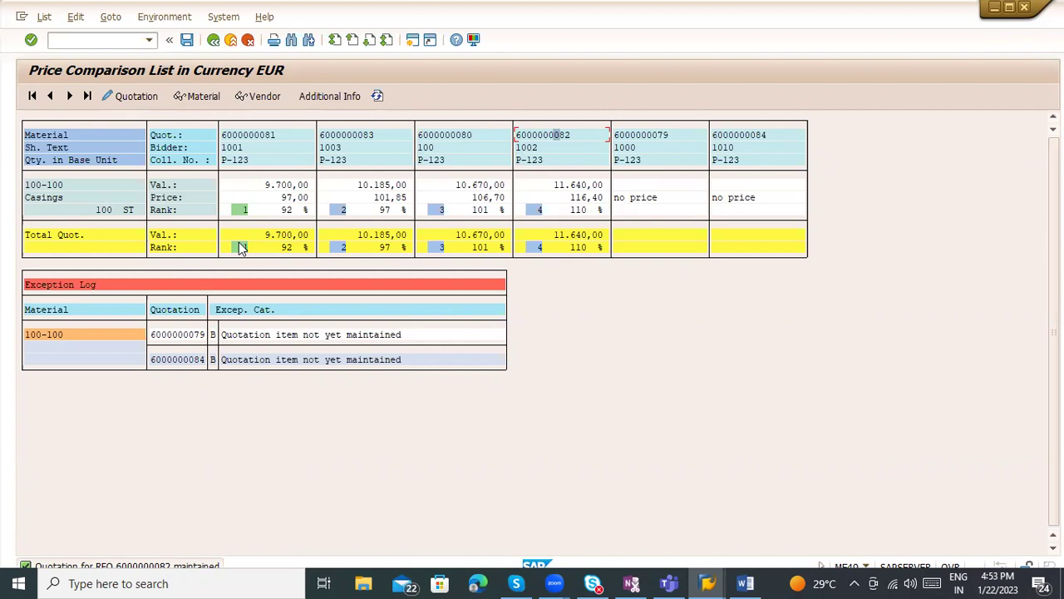
# Step: Review the additional information on payment and delivery terms of the selected quotations, then return to the price comparison list
pyautogui.click(237, 135)
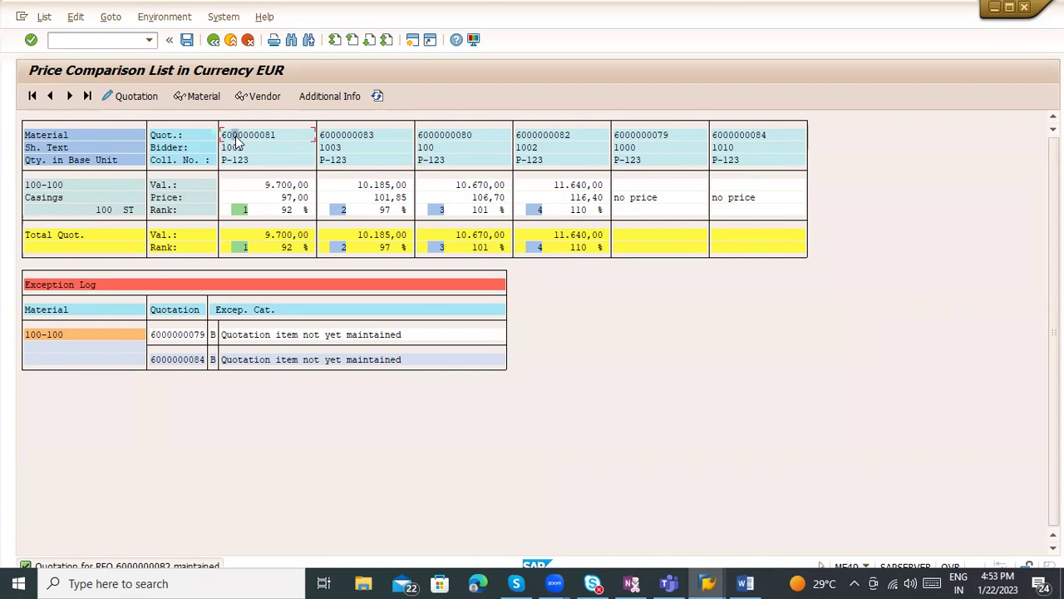
pyautogui.click(335, 96)
pyautogui.scroll(-1, 192, 252)
pyautogui.scroll(1, 192, 253)
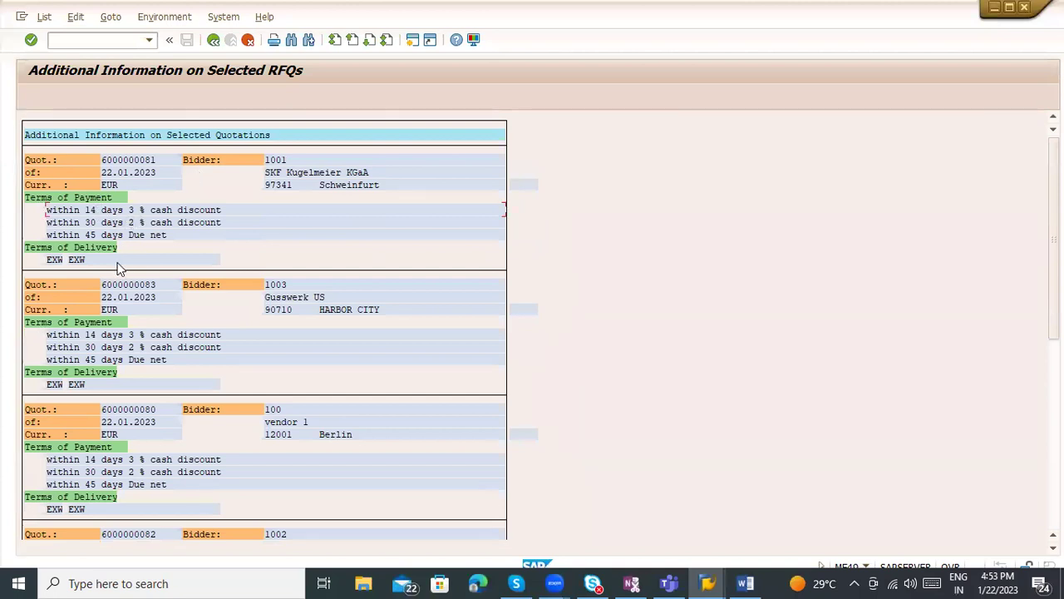
pyautogui.scroll(-1, 118, 266)
pyautogui.scroll(-2, 123, 253)
pyautogui.scroll(1, 326, 253)
pyautogui.scroll(2, 325, 254)
pyautogui.scroll(-5, 323, 341)
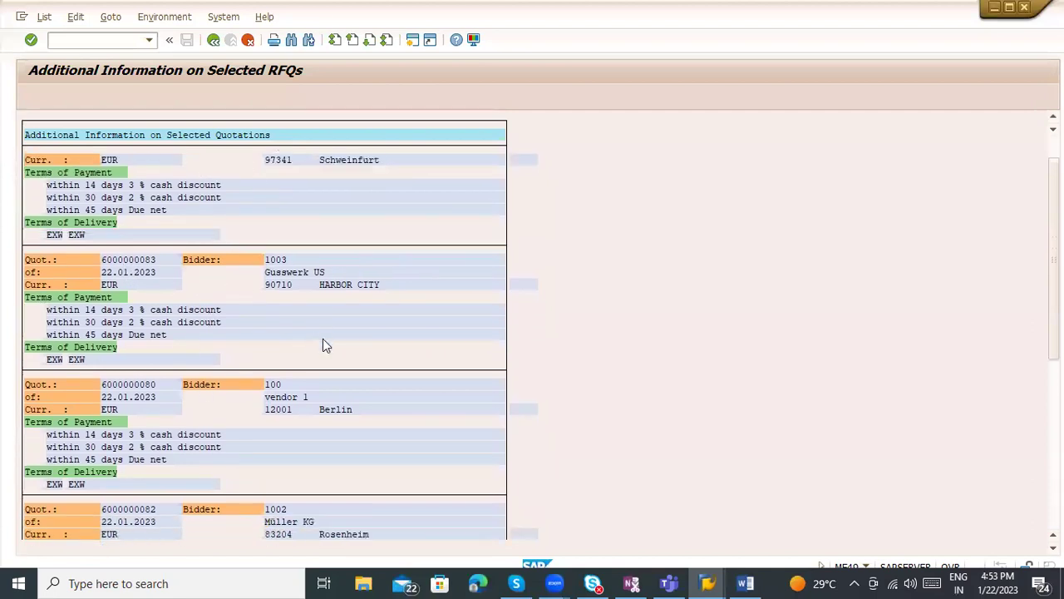
pyautogui.click(209, 41)
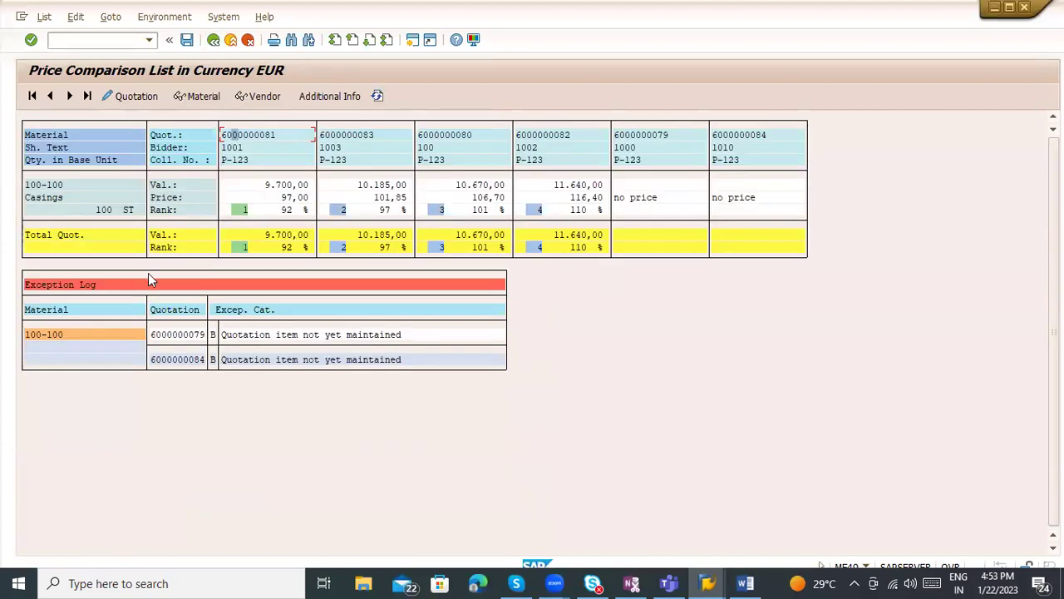
pyautogui.doubleClick(268, 135)
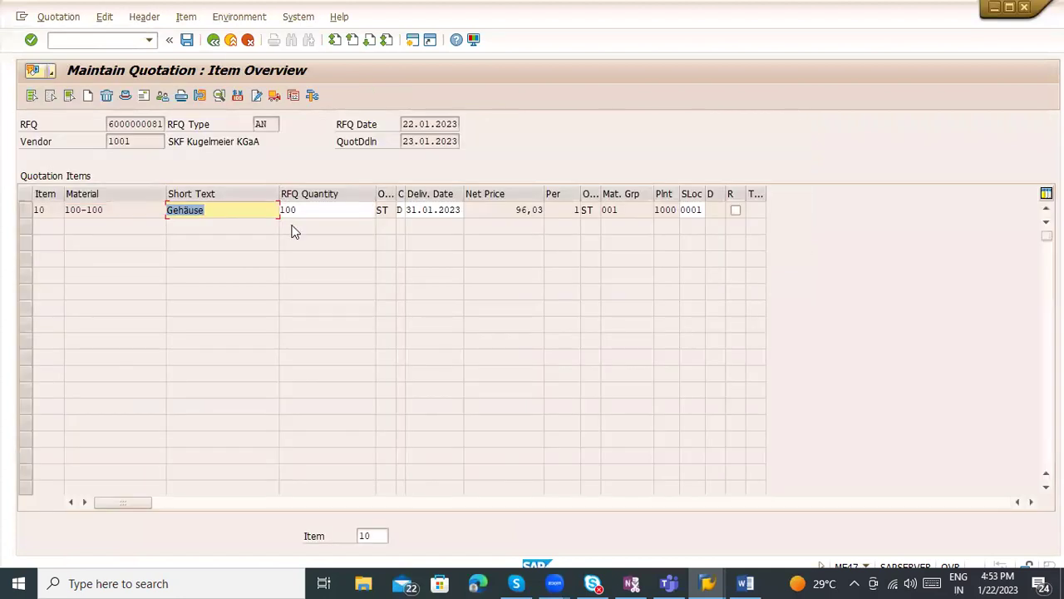
pyautogui.doubleClick(264, 212)
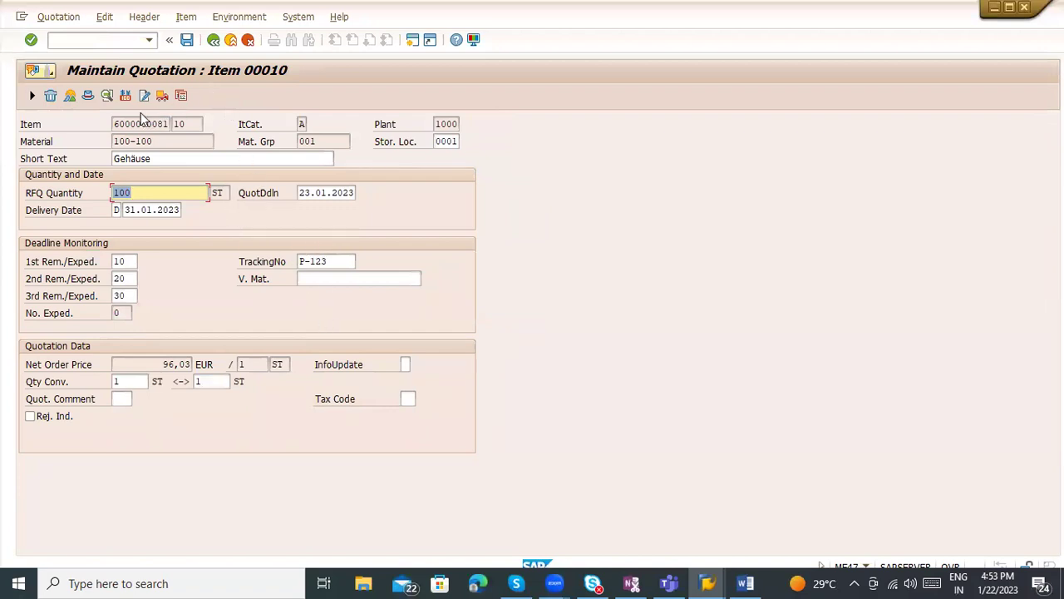
pyautogui.click(209, 41)
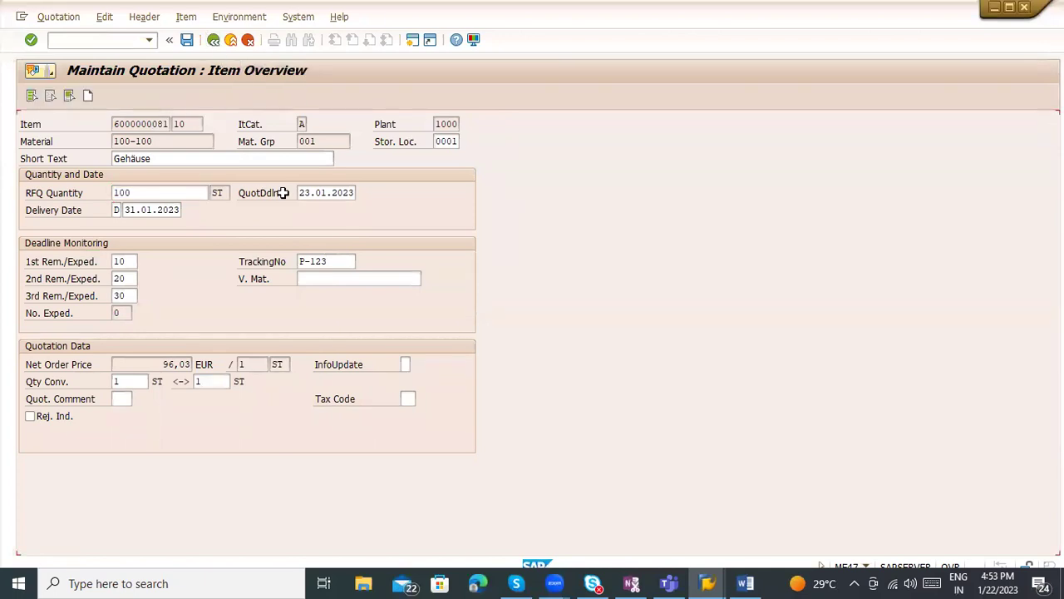
pyautogui.click(182, 97)
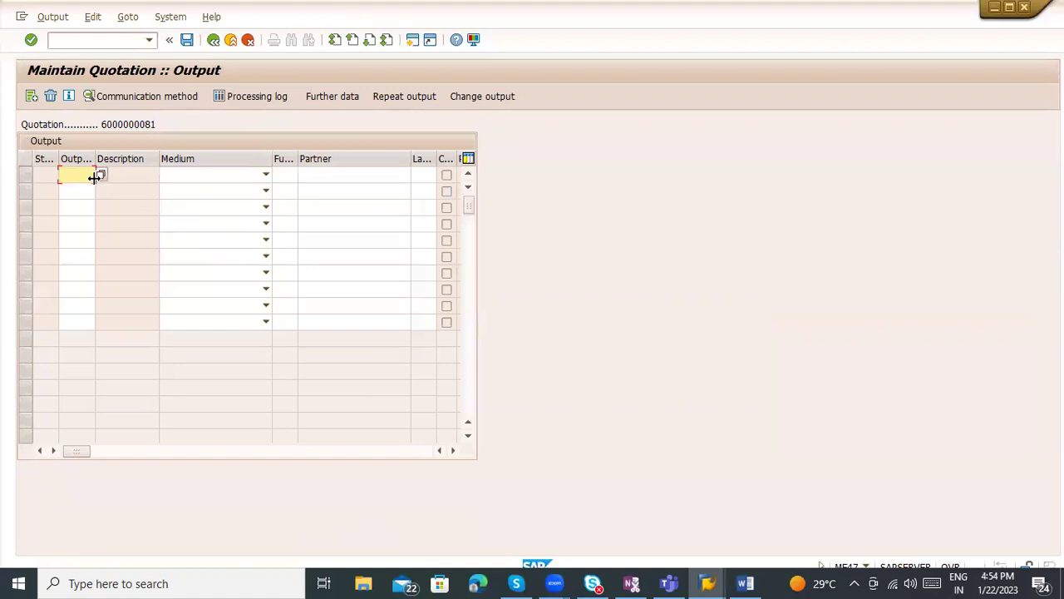
pyautogui.write('neu')
pyautogui.press('Return')
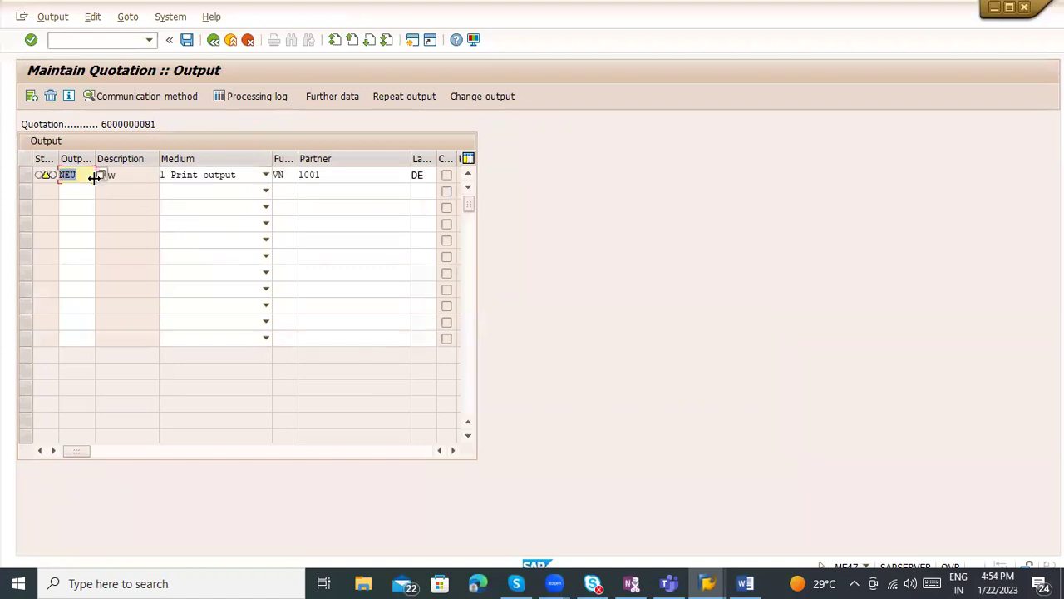
# Step: Set the logical destination of the NEU output to LOCL in its communication method and save the quotation
pyautogui.click(192, 104)
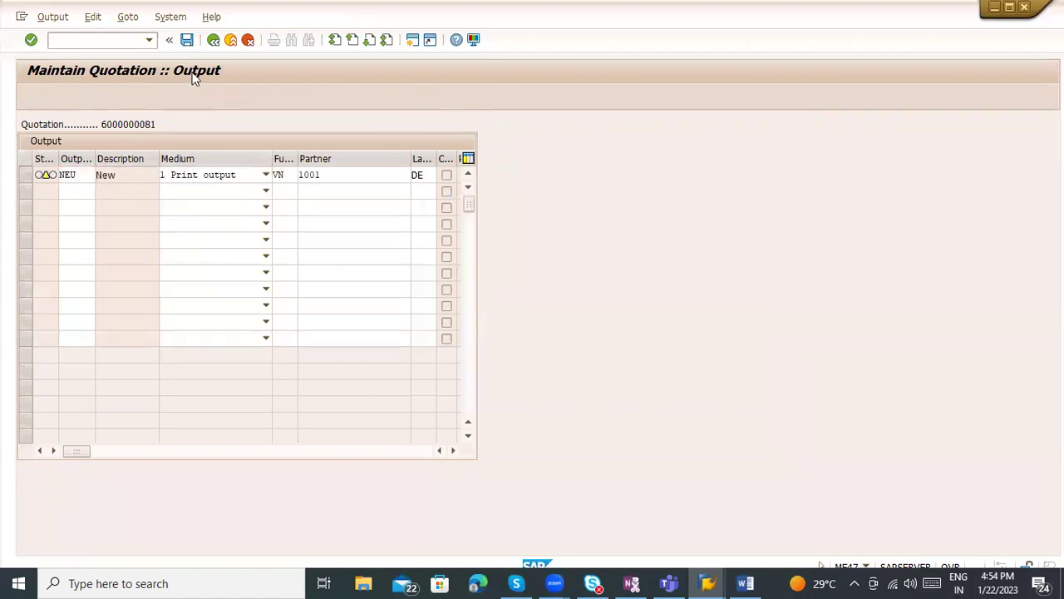
pyautogui.click(200, 195)
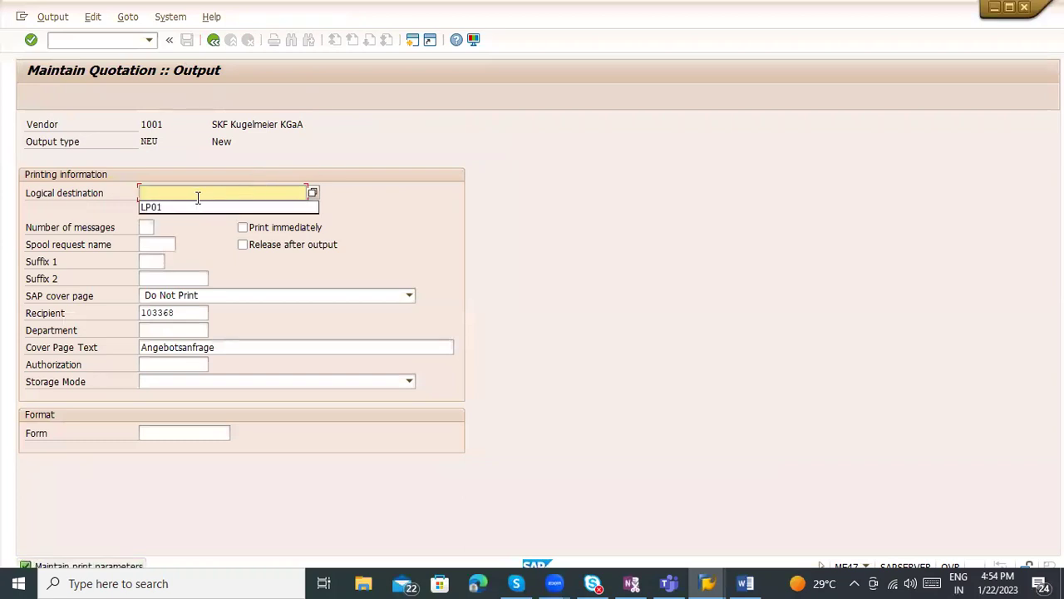
pyautogui.write('LOCL')
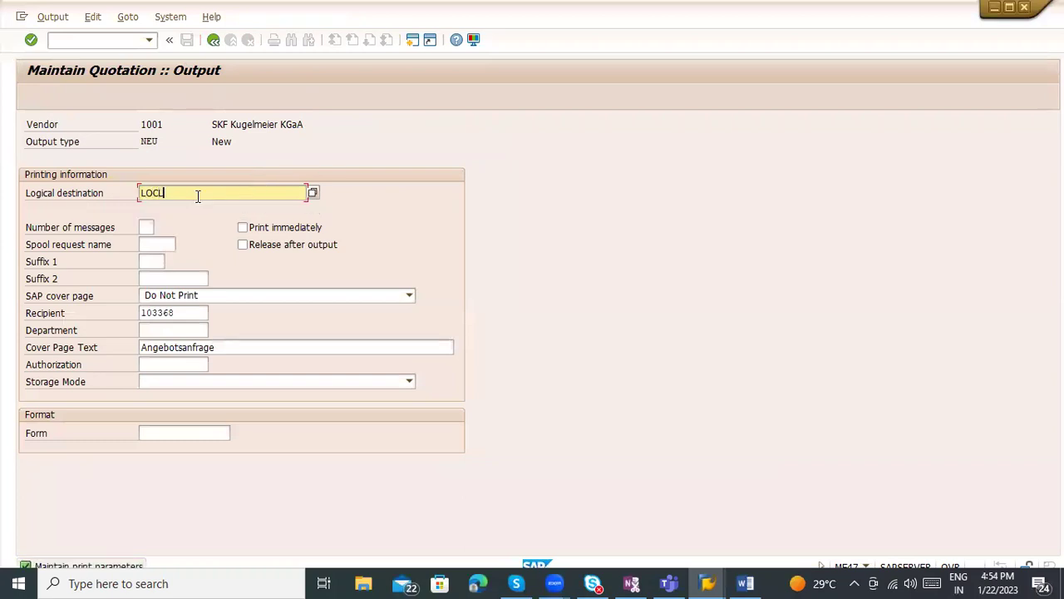
pyautogui.press('Return')
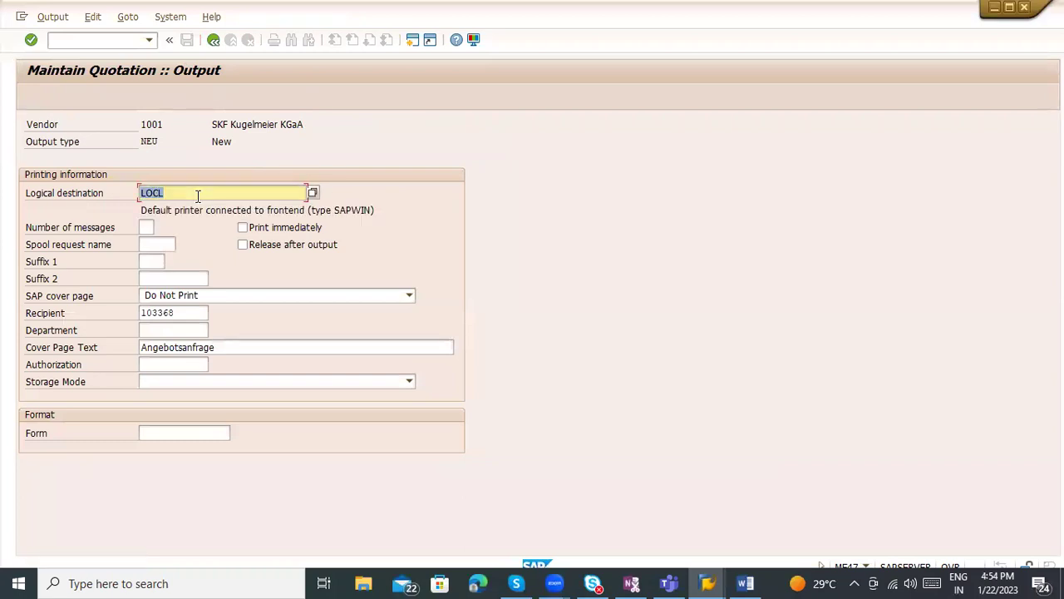
pyautogui.click(213, 40)
pyautogui.hotkey('ctrl', 's')
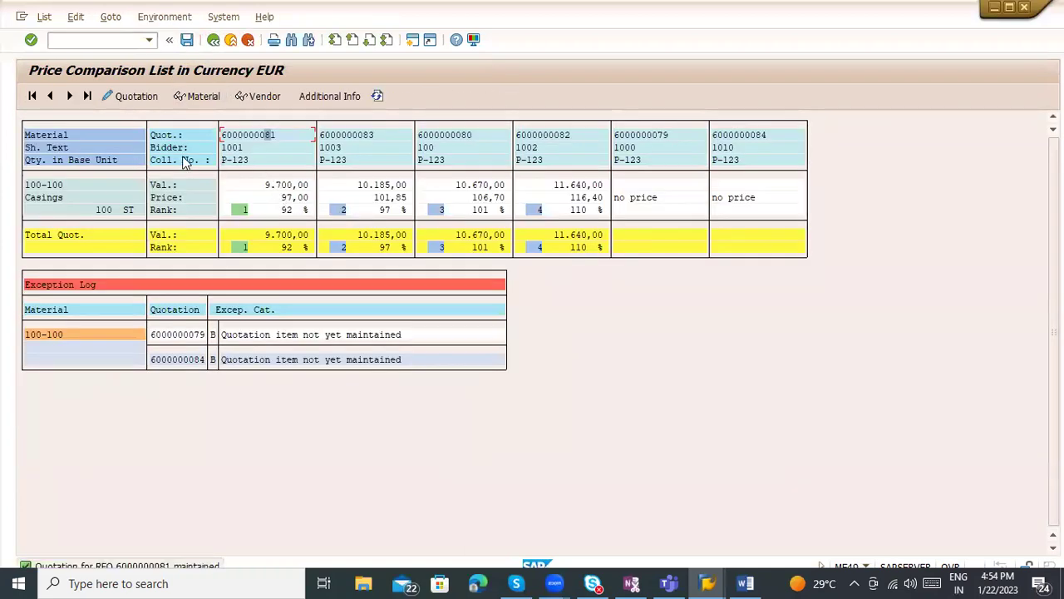
pyautogui.doubleClick(250, 136)
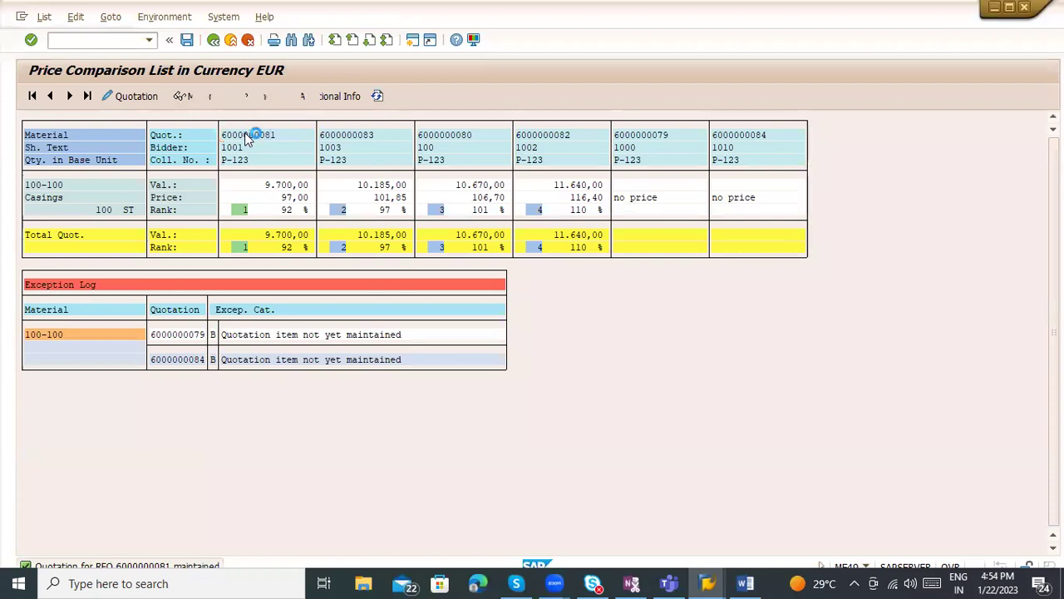
pyautogui.moveTo(110, 124); pyautogui.dragTo(166, 127)
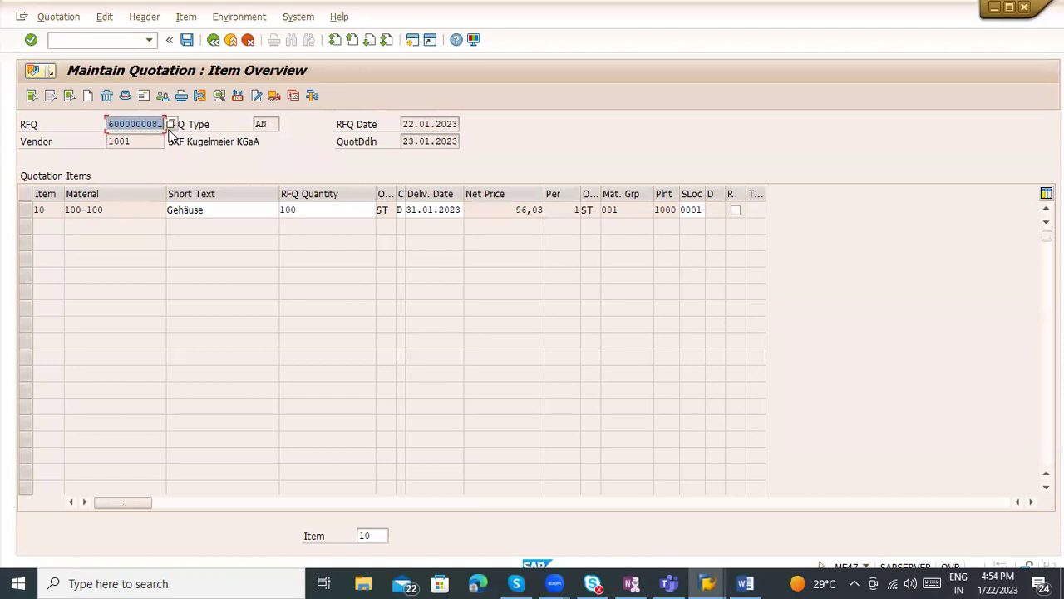
pyautogui.click(165, 125)
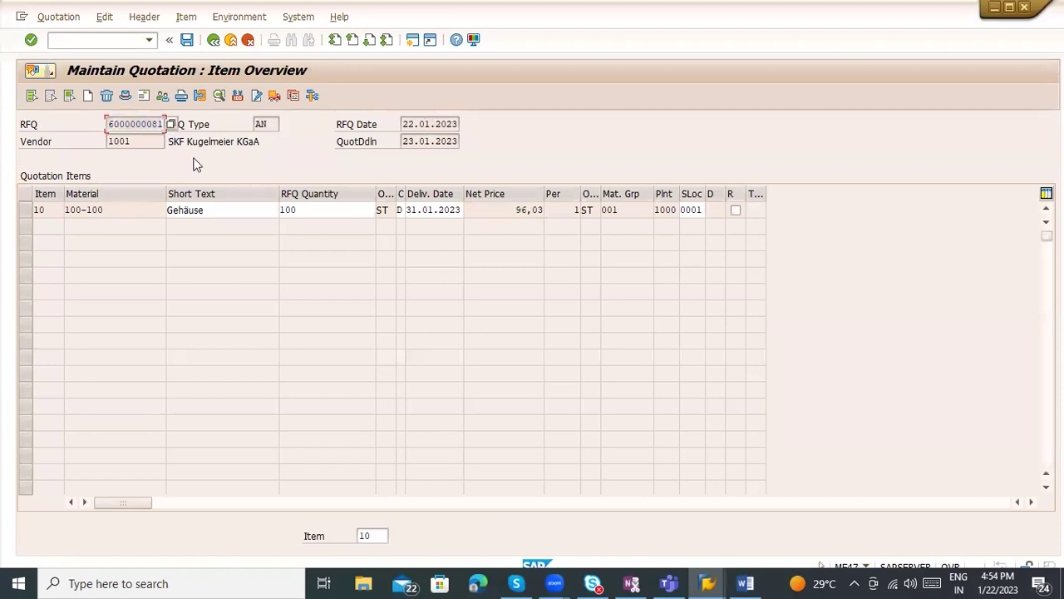
pyautogui.doubleClick(219, 215)
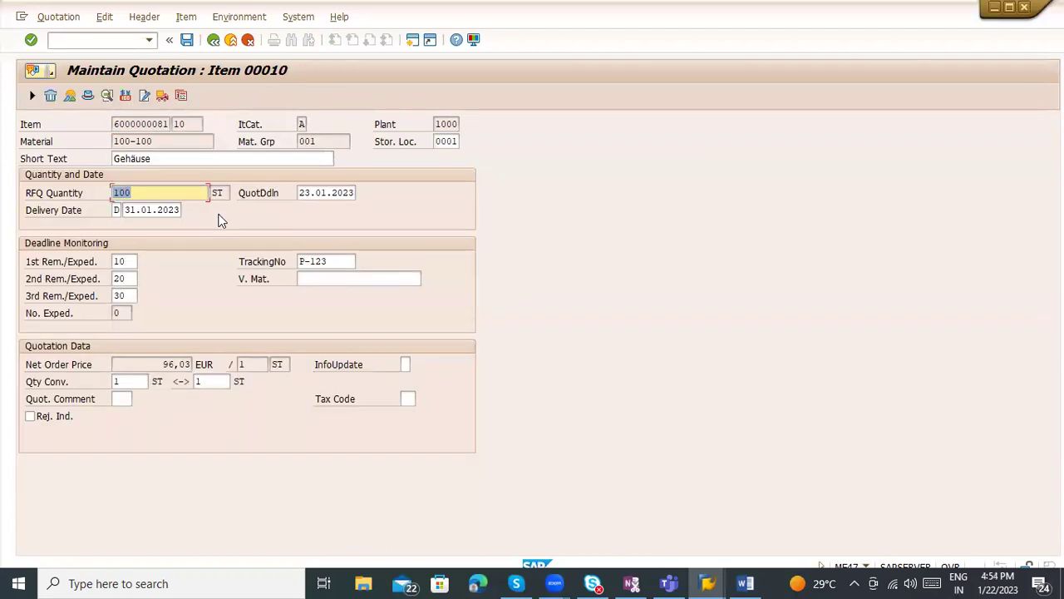
# Step: Examine the delivery schedule of quotation item 10, checking the delivery date and scheduled quantity lines against the total quantity
pyautogui.click(182, 96)
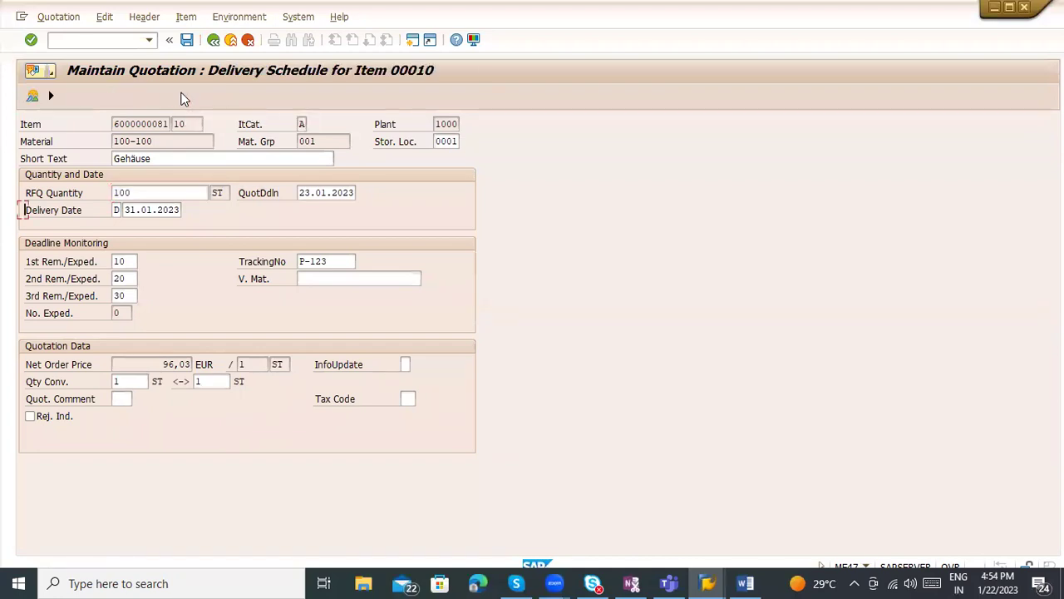
pyautogui.click(93, 214)
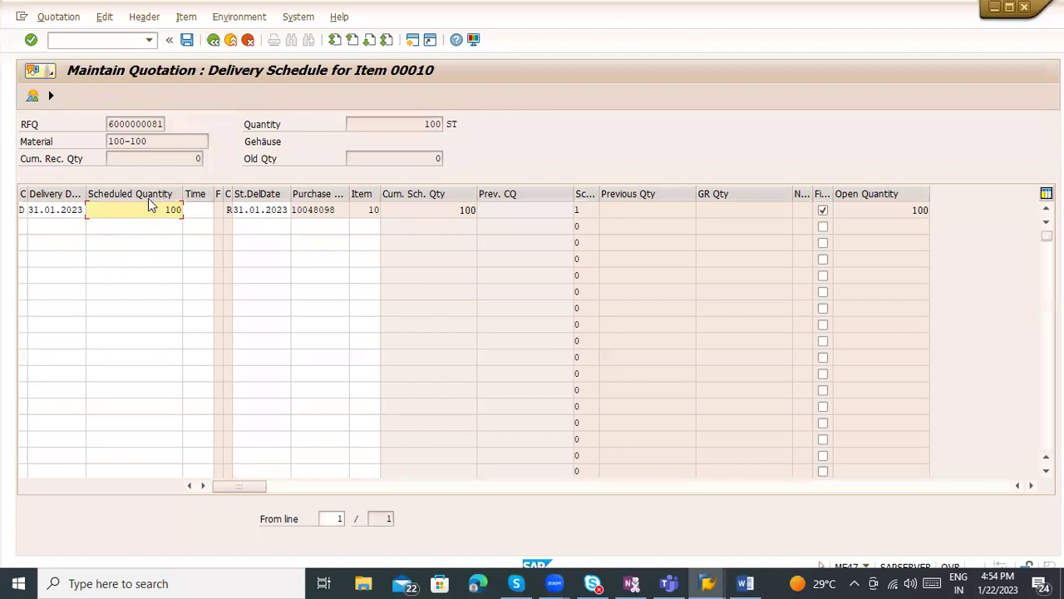
pyautogui.click(80, 209)
pyautogui.click(65, 228)
pyautogui.click(67, 239)
pyautogui.click(68, 260)
pyautogui.click(69, 280)
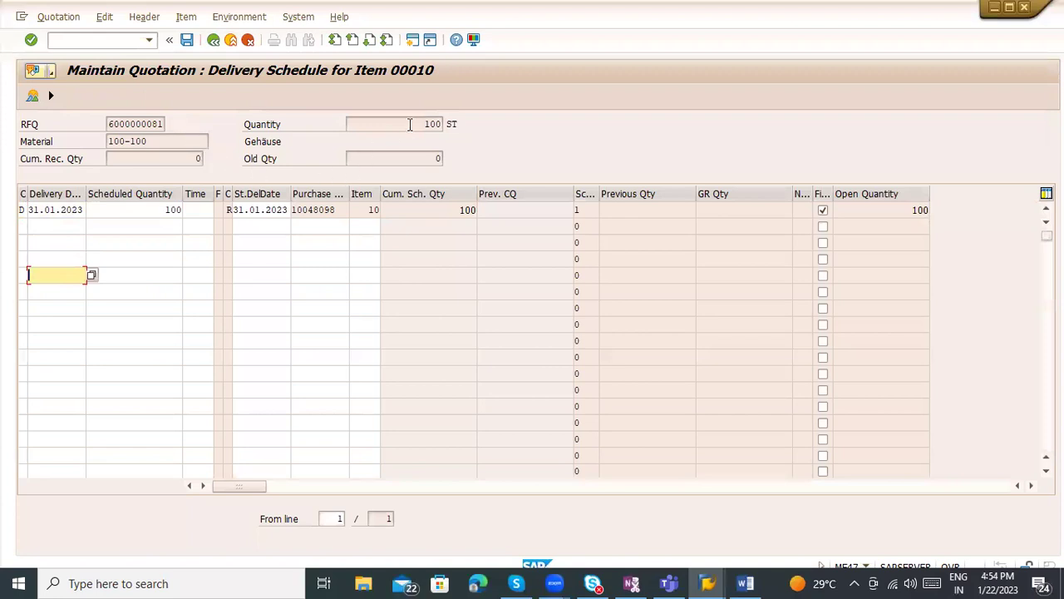
pyautogui.moveTo(410, 125); pyautogui.dragTo(470, 126)
pyautogui.click(154, 211)
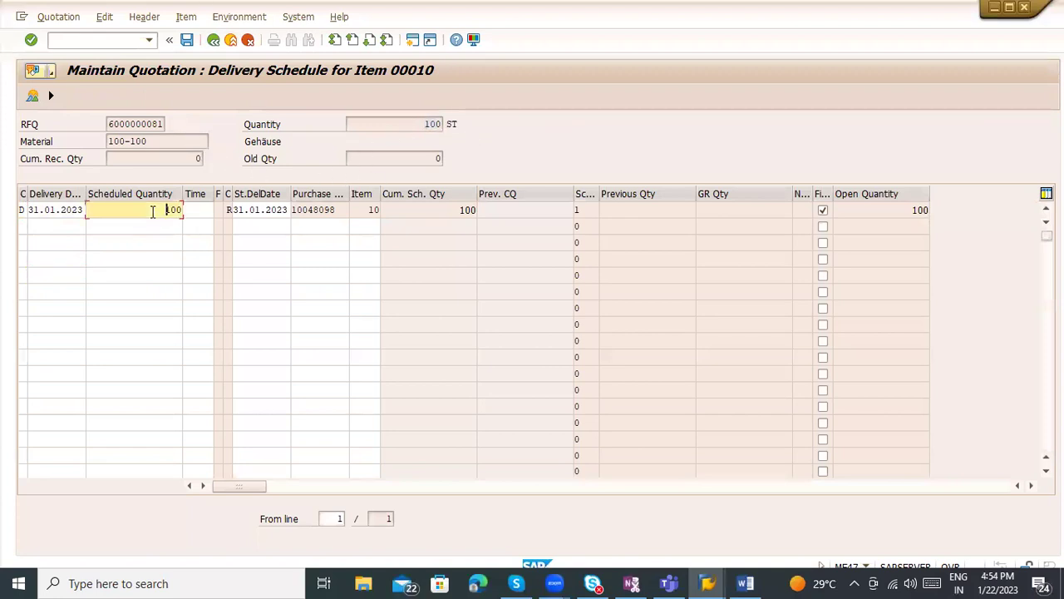
pyautogui.click(153, 227)
pyautogui.click(157, 244)
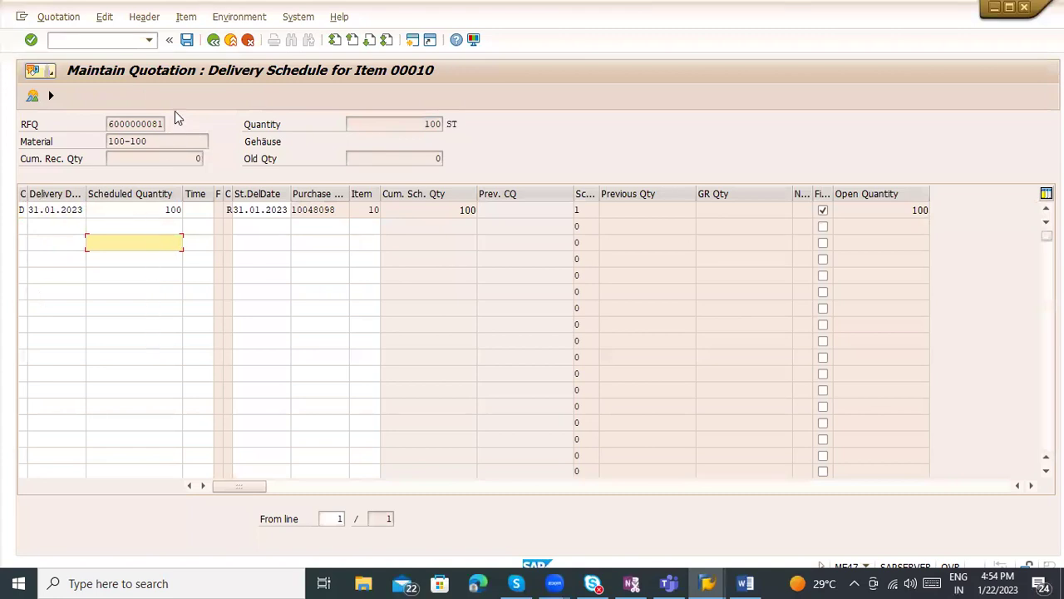
# Step: Leave the quotation and the price comparison transaction to return to the SAP Easy Access screen
pyautogui.click(213, 40)
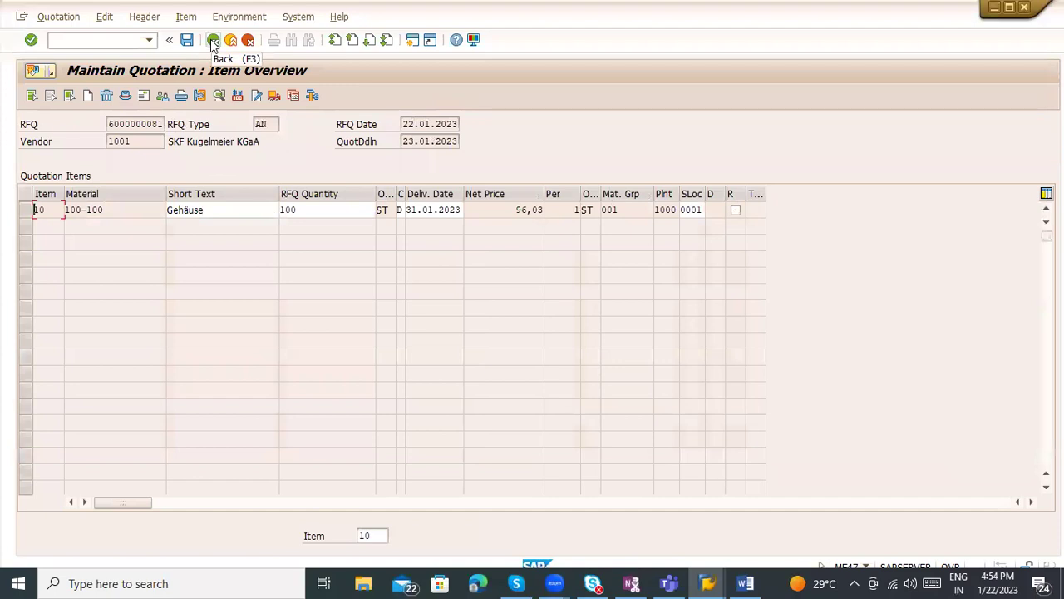
pyautogui.click(213, 39)
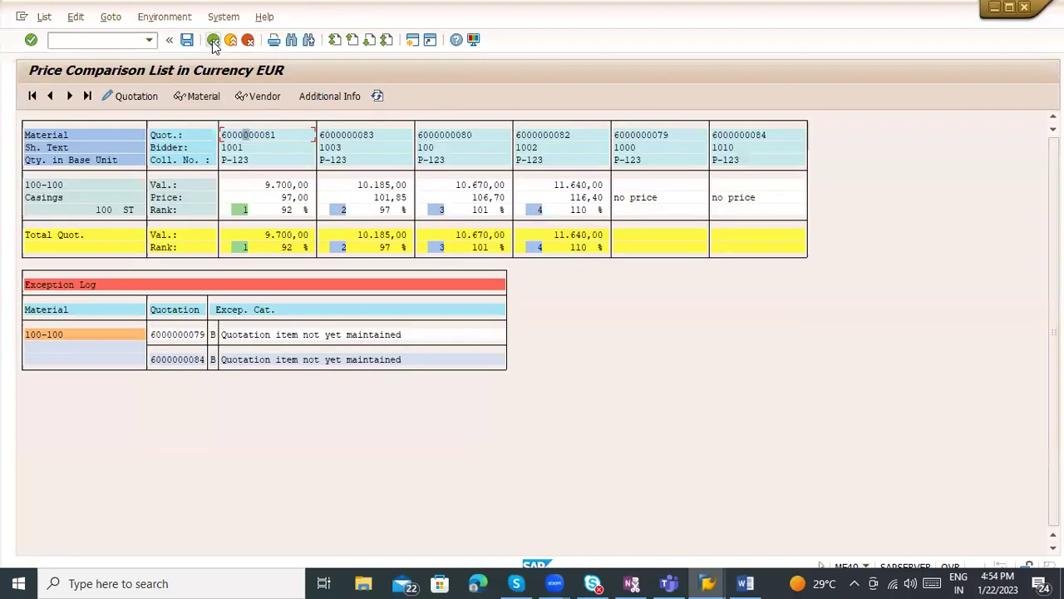
pyautogui.click(213, 40)
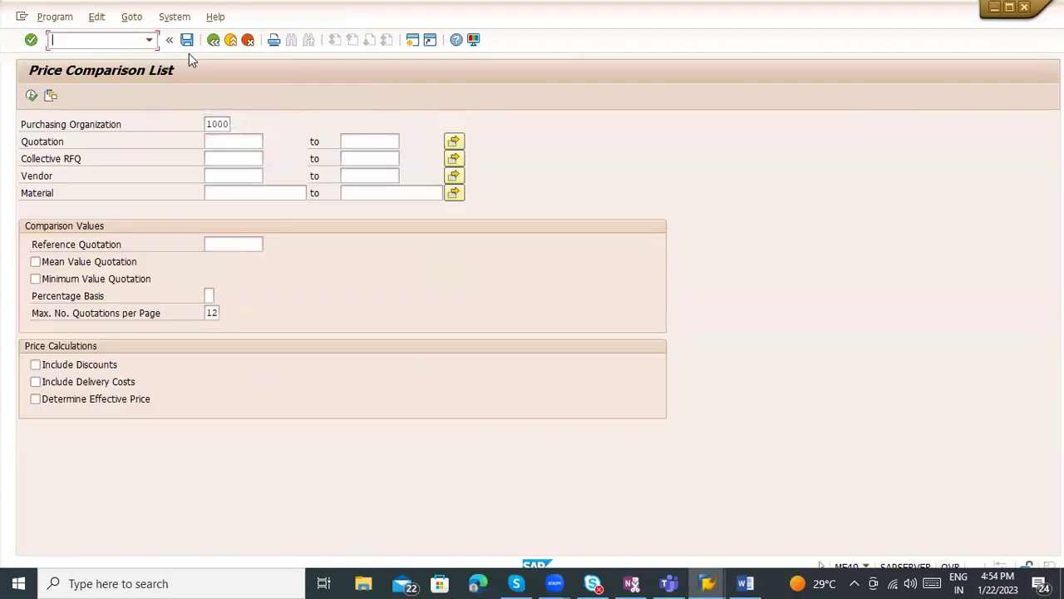
pyautogui.click(230, 42)
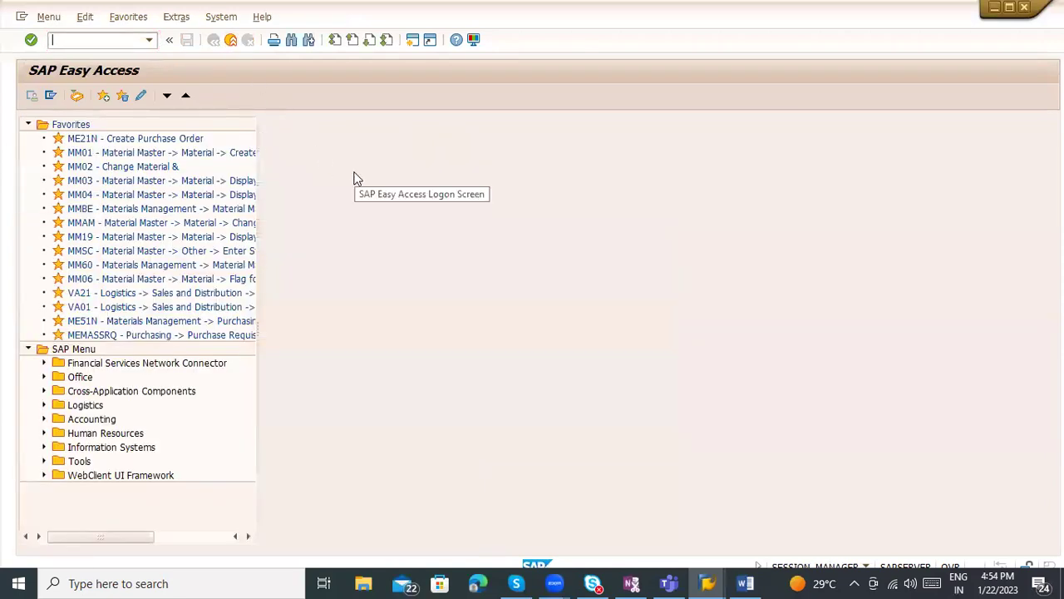
pyautogui.hotkey('alt', 'Tab')
pyautogui.scroll(-3, 503, 369)
pyautogui.press('Return')
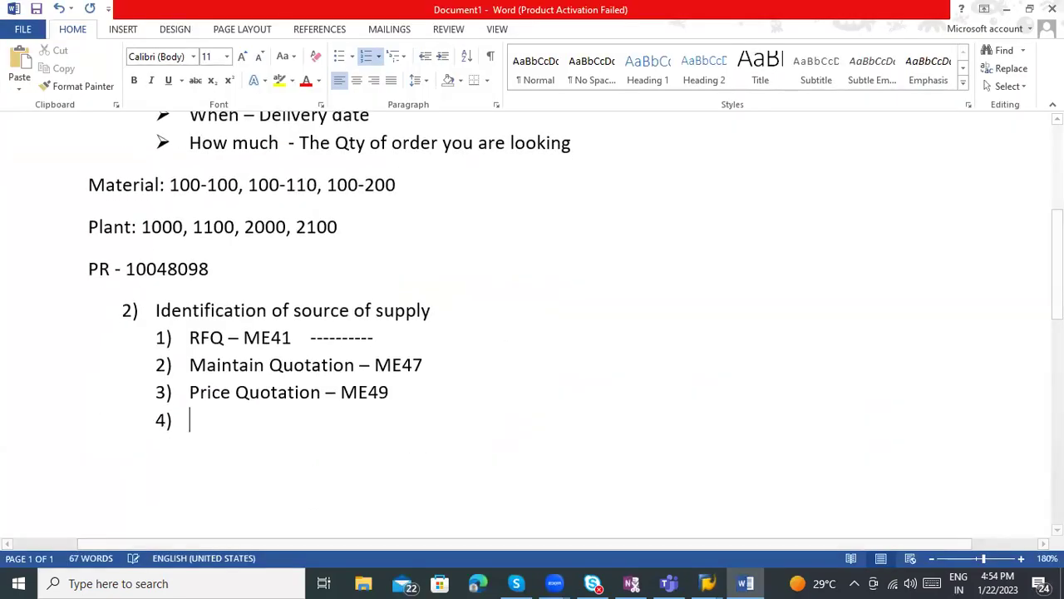
pyautogui.press('Return')
pyautogui.hotkey('ctrl', 'v')
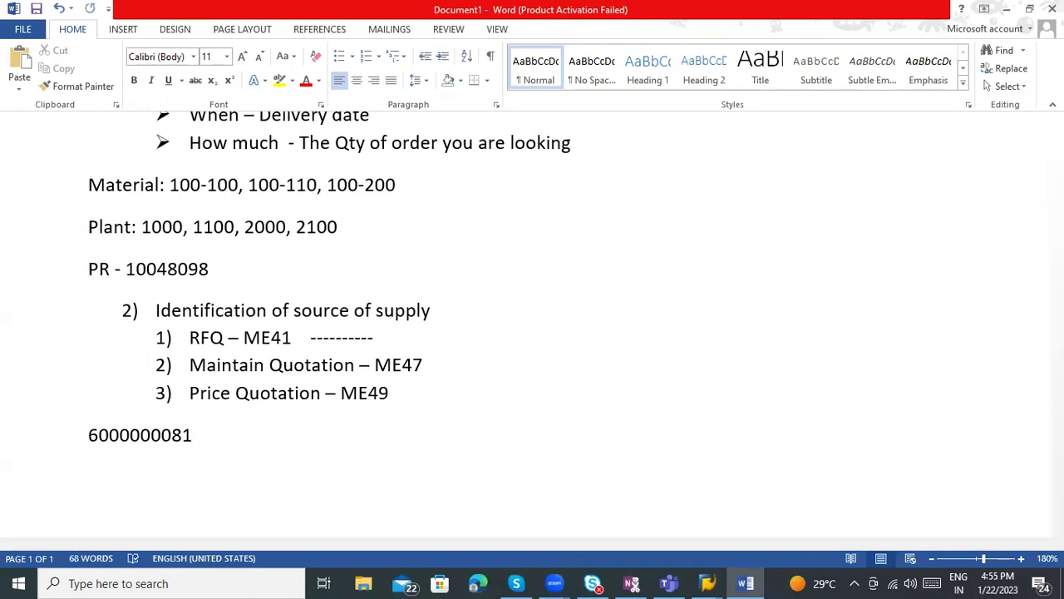
# Step: Switch back to SAP and start purchase order creation with transaction ME21N
pyautogui.hotkey('alt', 'Tab')
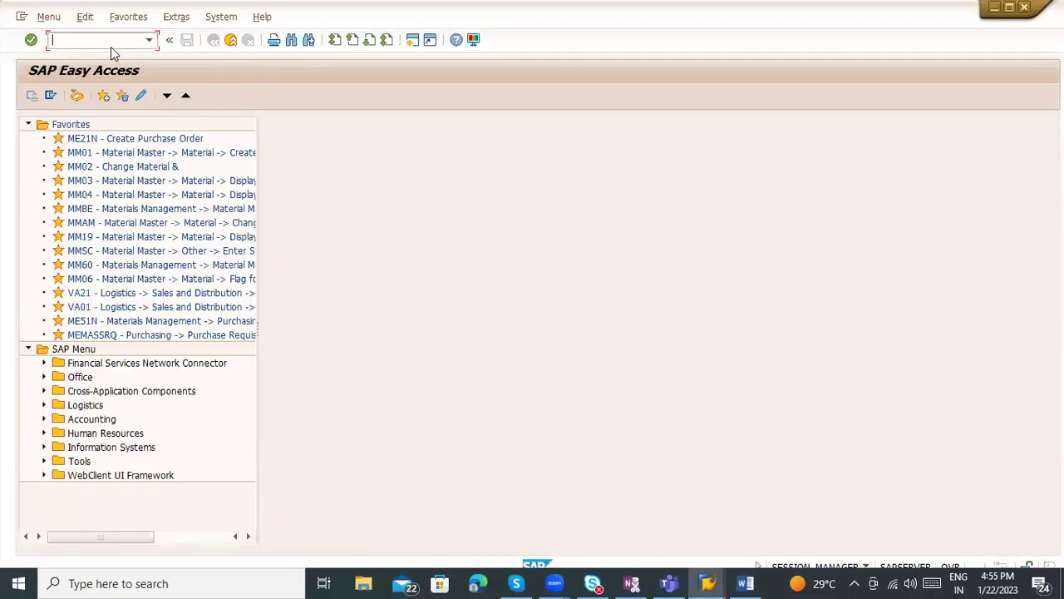
pyautogui.write('me21n')
pyautogui.press('Return')
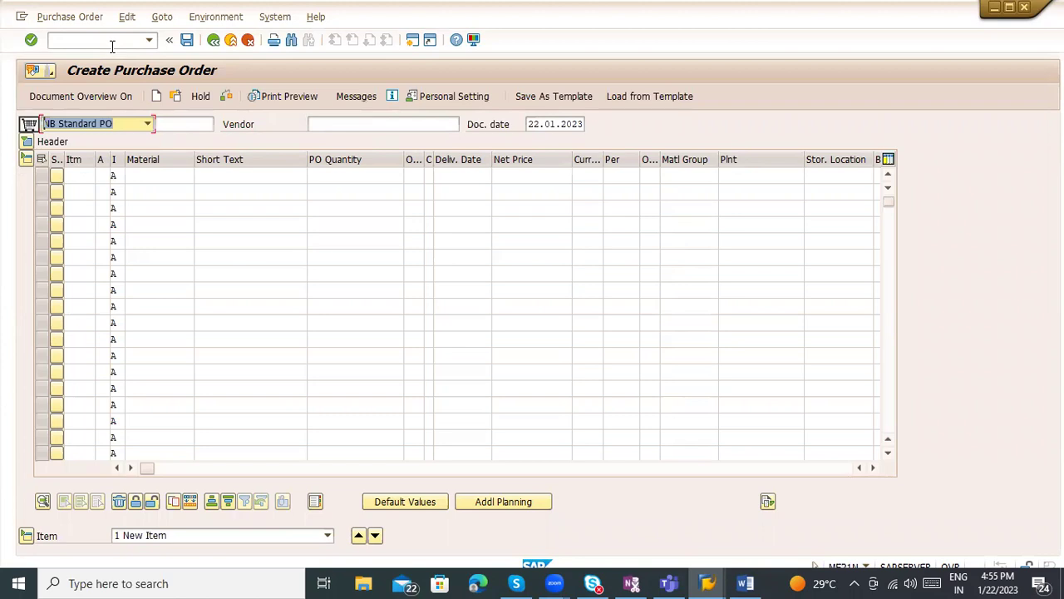
pyautogui.click(325, 127)
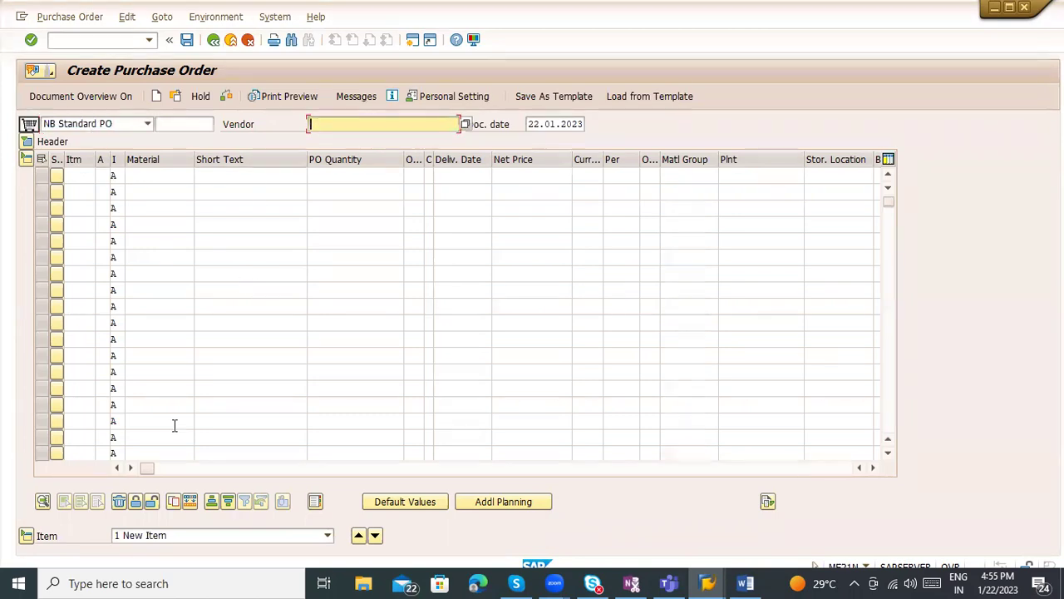
pyautogui.moveTo(150, 468); pyautogui.dragTo(563, 491)
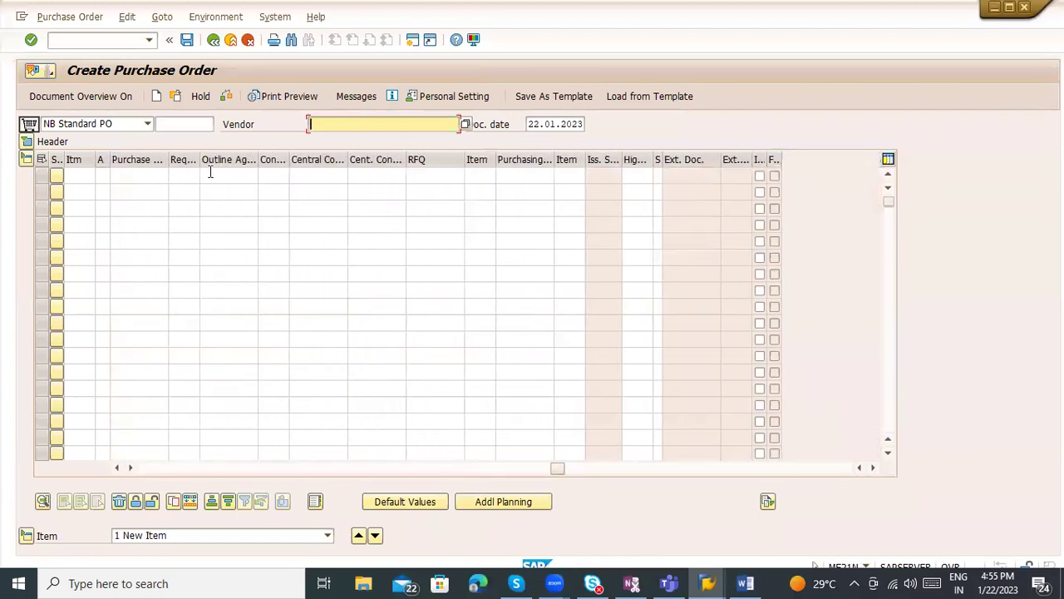
pyautogui.click(415, 177)
pyautogui.hotkey('ctrl', 'v')
pyautogui.press('Tab')
pyautogui.write('1')
pyautogui.press('Return')
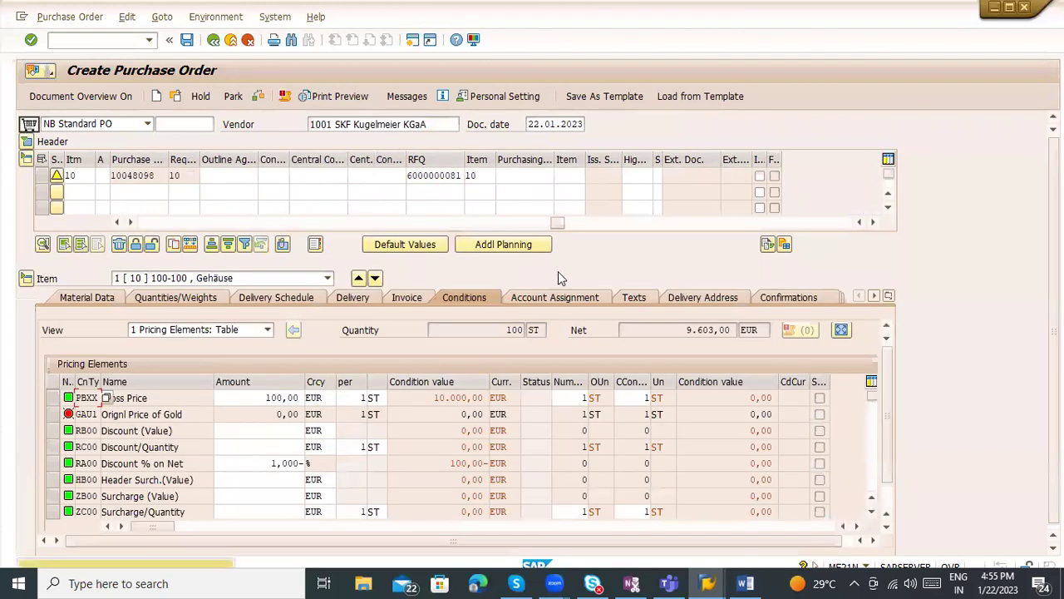
# Step: Check the adopted vendor, the item's net price and its pricing conditions, including gross price, discounts, freight and cash discount
pyautogui.moveTo(555, 223); pyautogui.dragTo(98, 242)
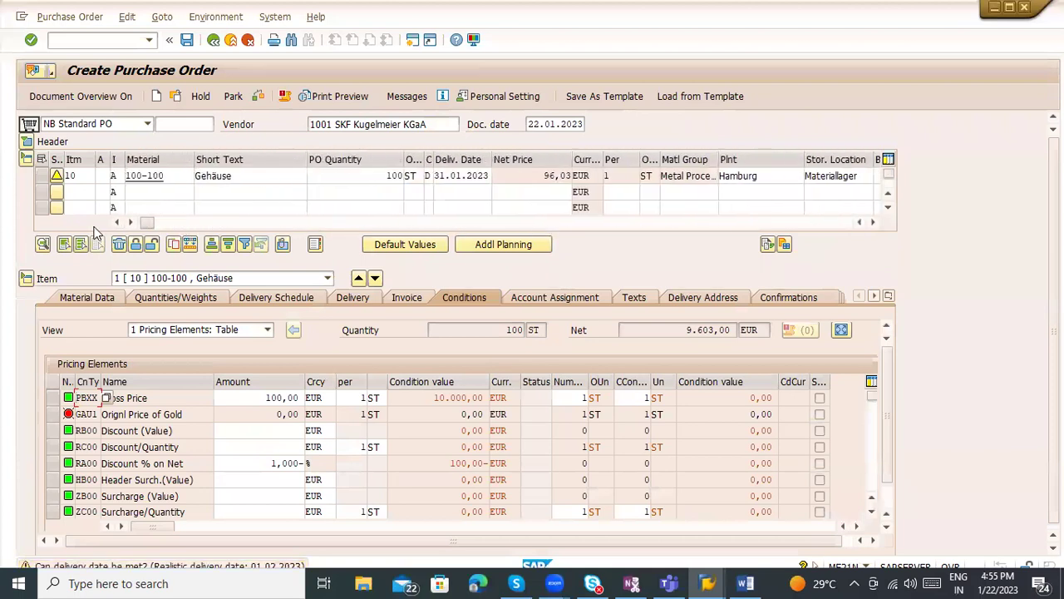
pyautogui.moveTo(429, 124); pyautogui.dragTo(278, 124)
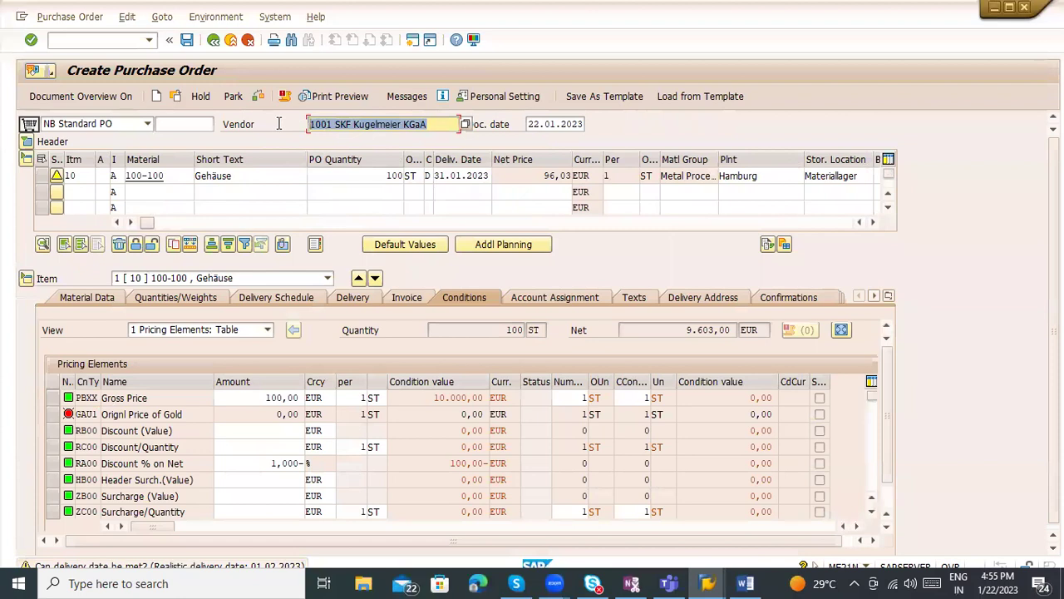
pyautogui.moveTo(542, 175); pyautogui.dragTo(590, 175)
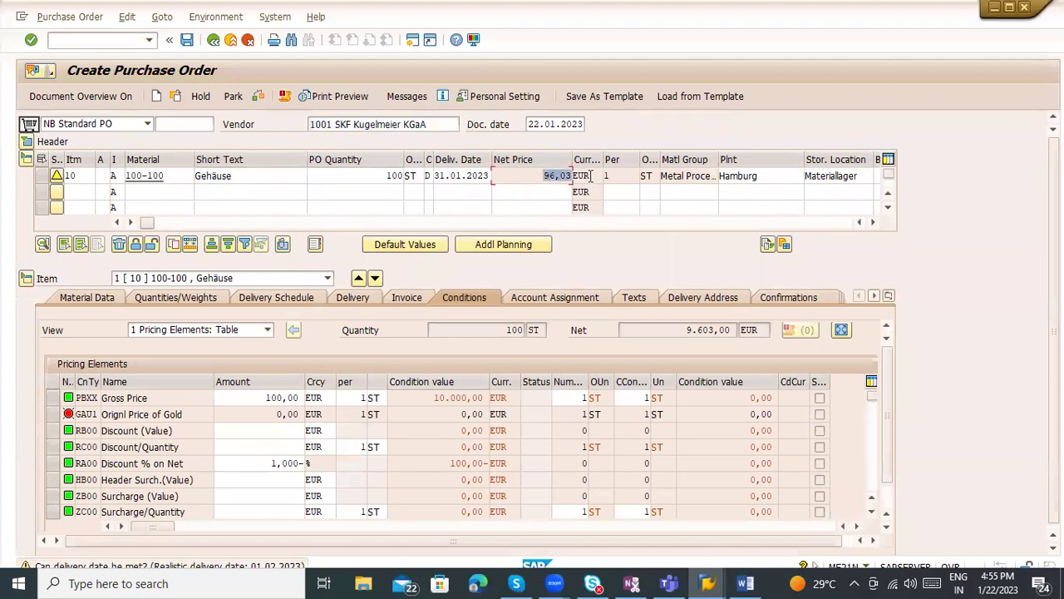
pyautogui.click(255, 392)
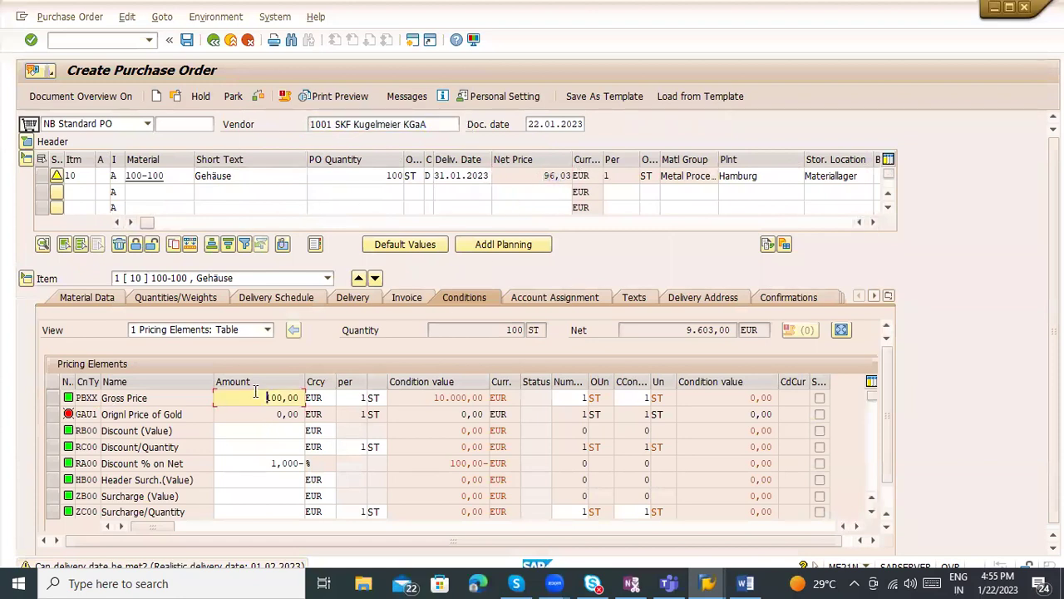
pyautogui.scroll(-1, 267, 453)
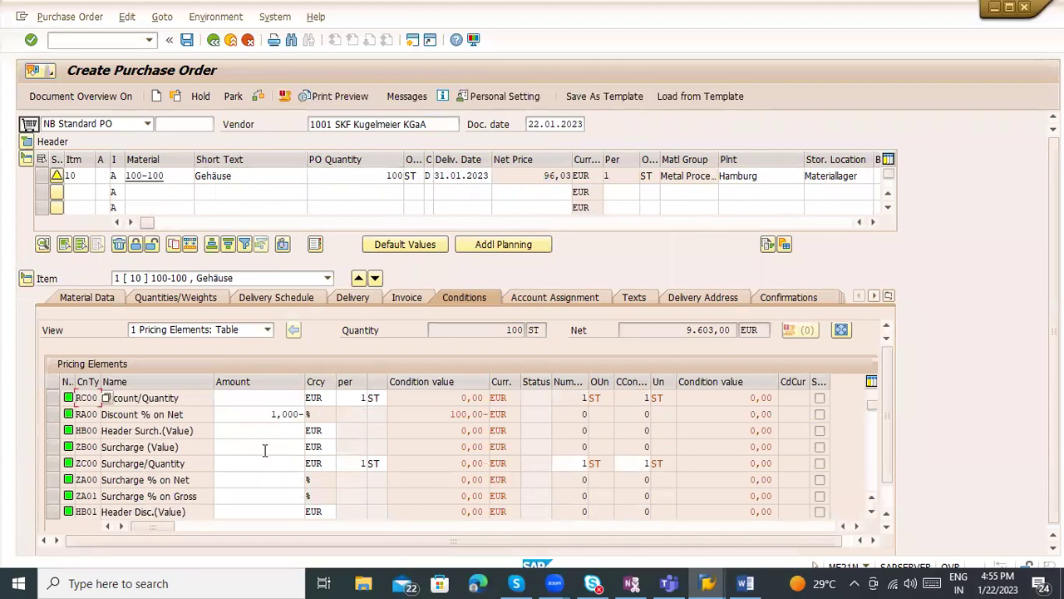
pyautogui.scroll(-1, 273, 461)
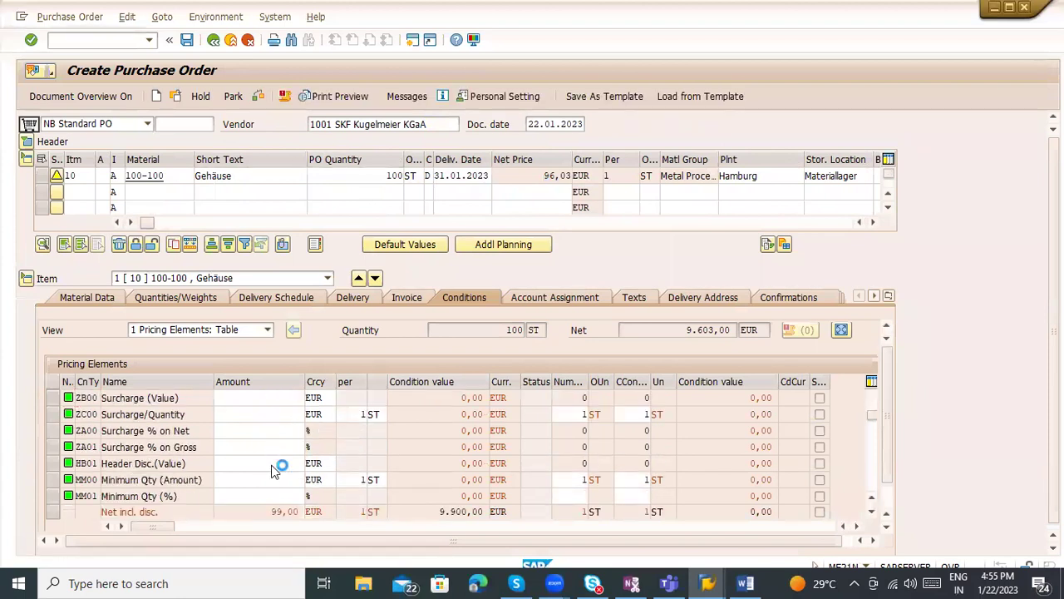
pyautogui.scroll(-4, 272, 466)
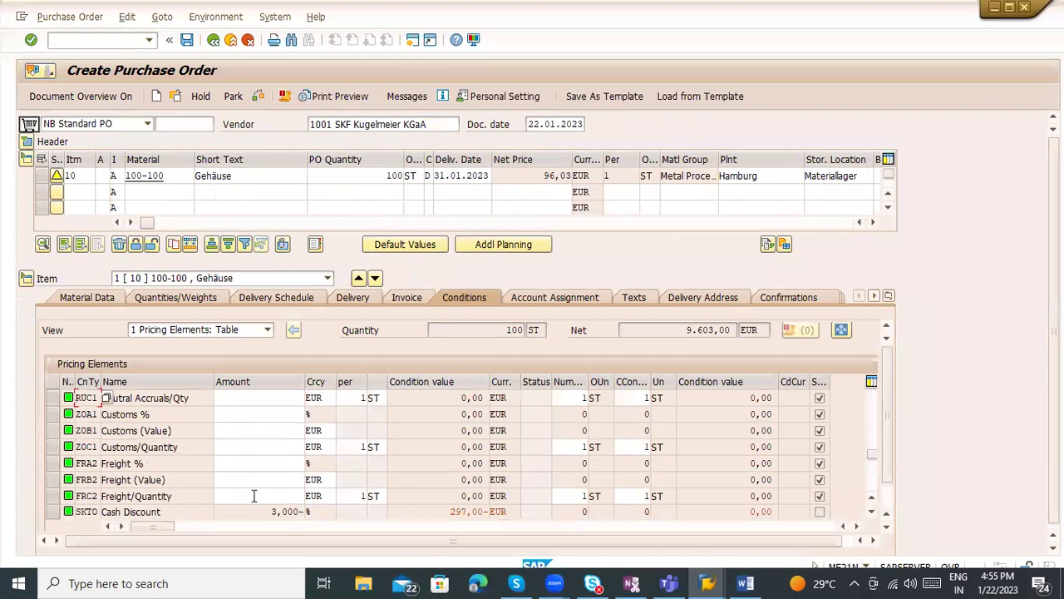
pyautogui.click(248, 500)
pyautogui.moveTo(259, 513); pyautogui.dragTo(331, 513)
pyautogui.scroll(1, 244, 435)
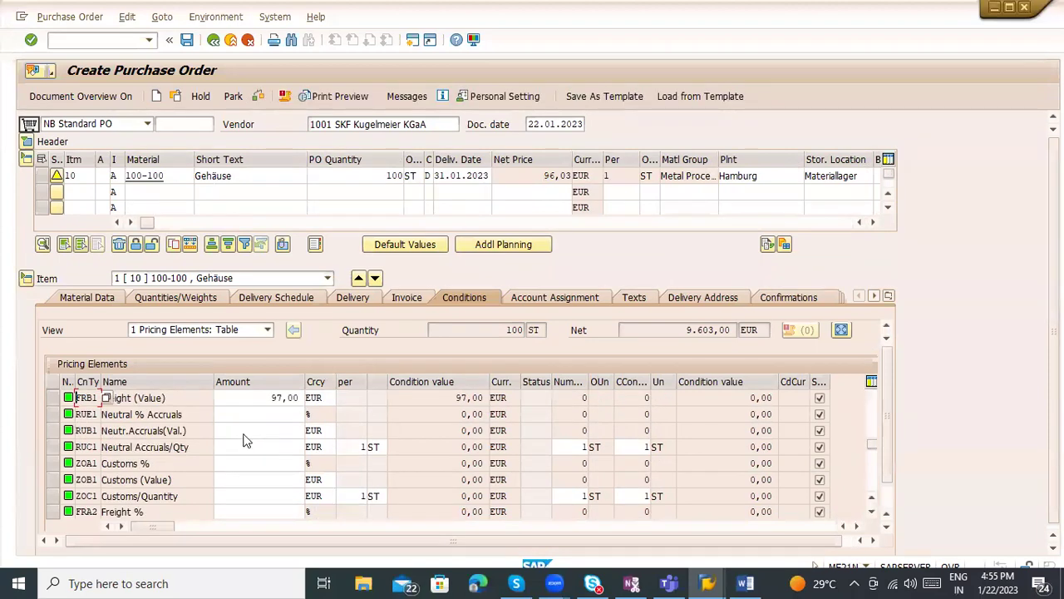
pyautogui.scroll(1, 245, 434)
pyautogui.scroll(3, 245, 433)
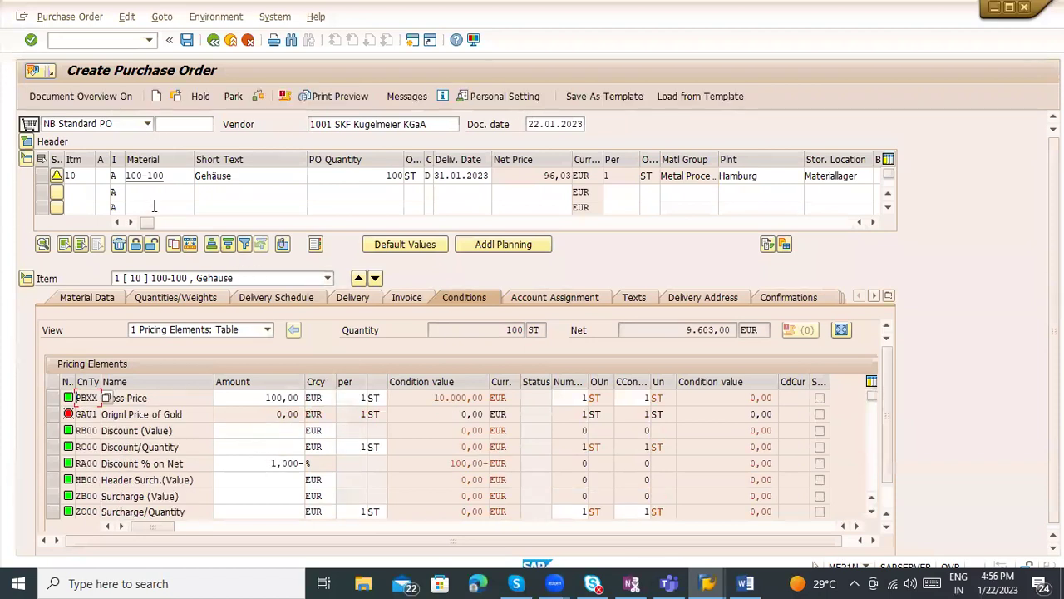
pyautogui.moveTo(150, 223); pyautogui.dragTo(113, 242)
# Step: Expand the purchase order header and review its organizational data and the header text types
pyautogui.click(28, 144)
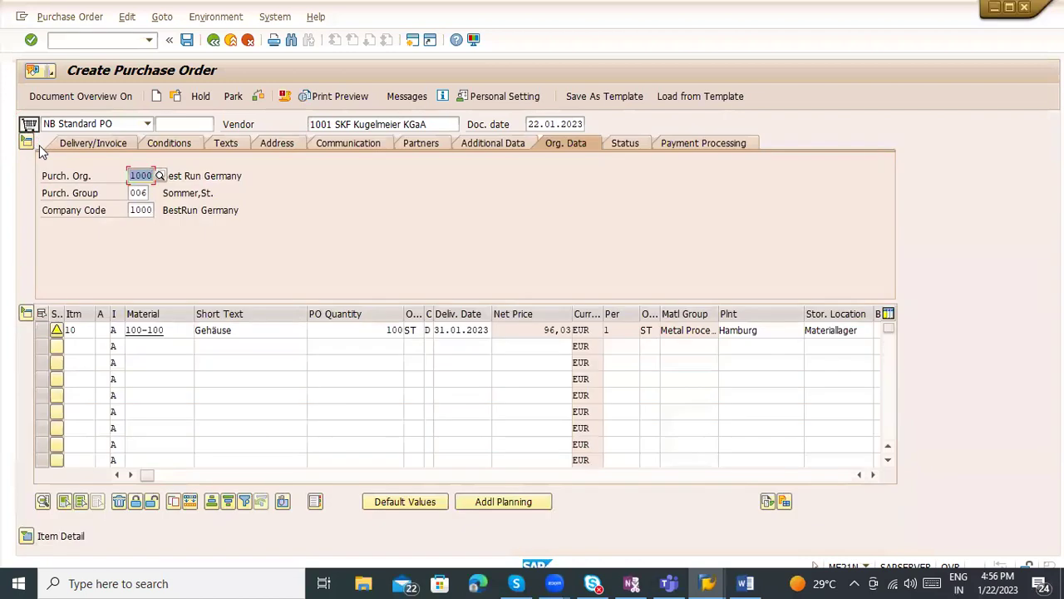
pyautogui.click(261, 208)
pyautogui.click(225, 143)
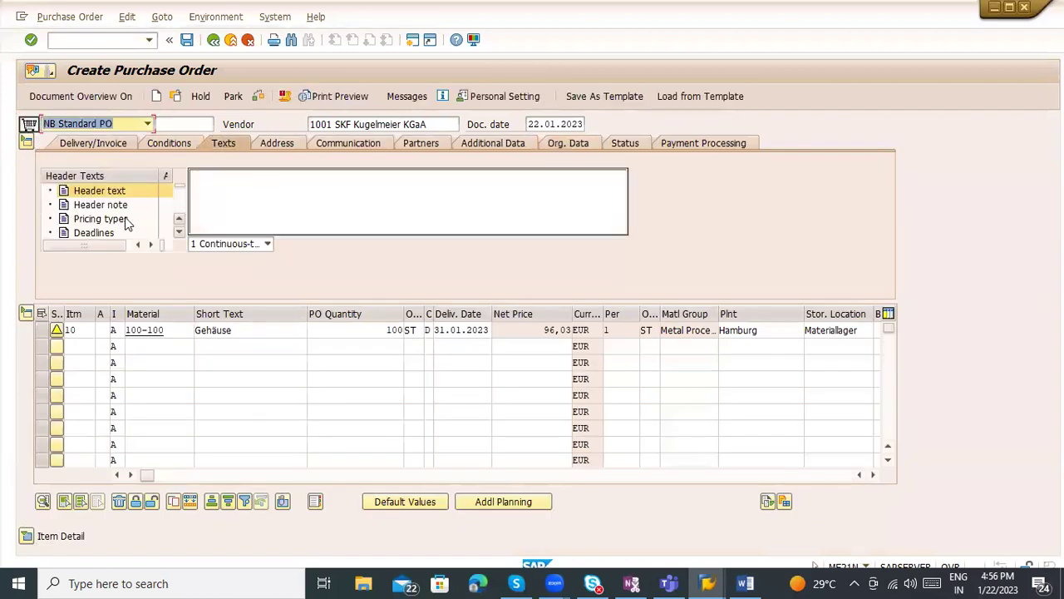
pyautogui.click(125, 218)
pyautogui.click(121, 205)
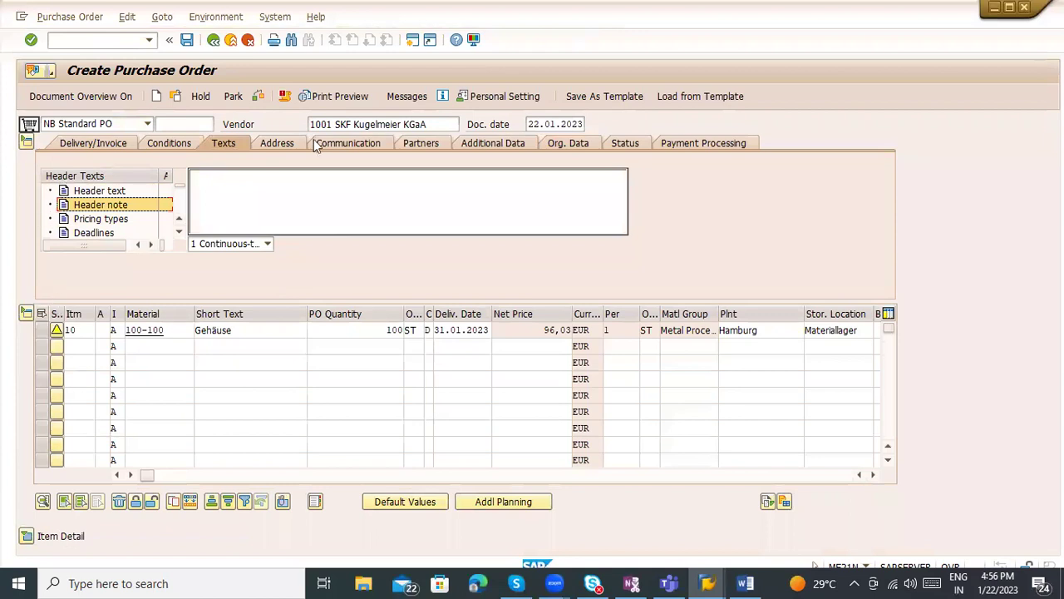
# Step: Open the purchase order's output messages and add output type ENEU for the new PO printout
pyautogui.click(414, 97)
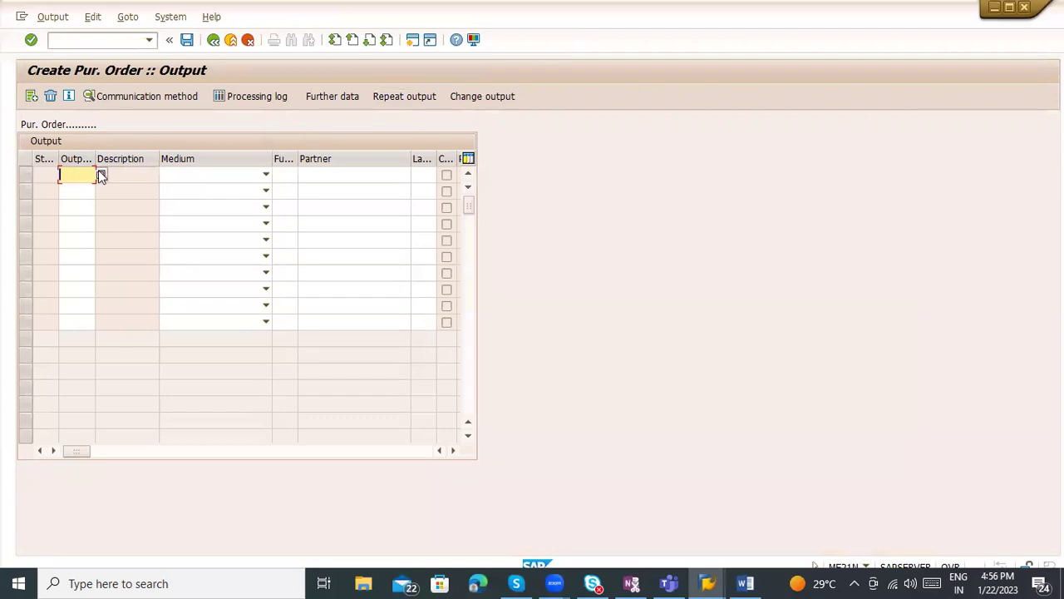
pyautogui.click(100, 175)
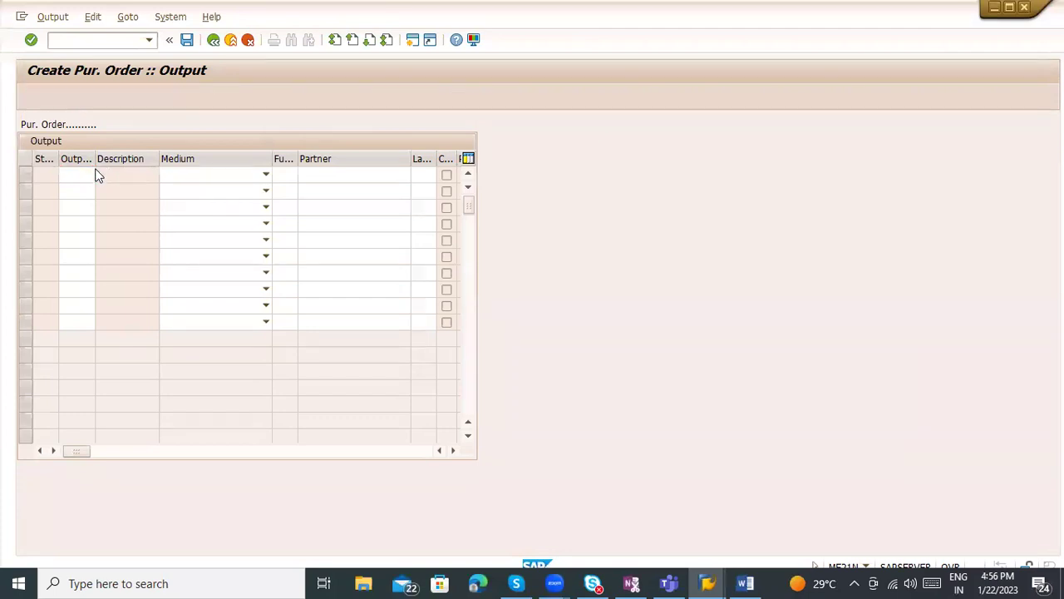
pyautogui.doubleClick(102, 295)
pyautogui.press('Return')
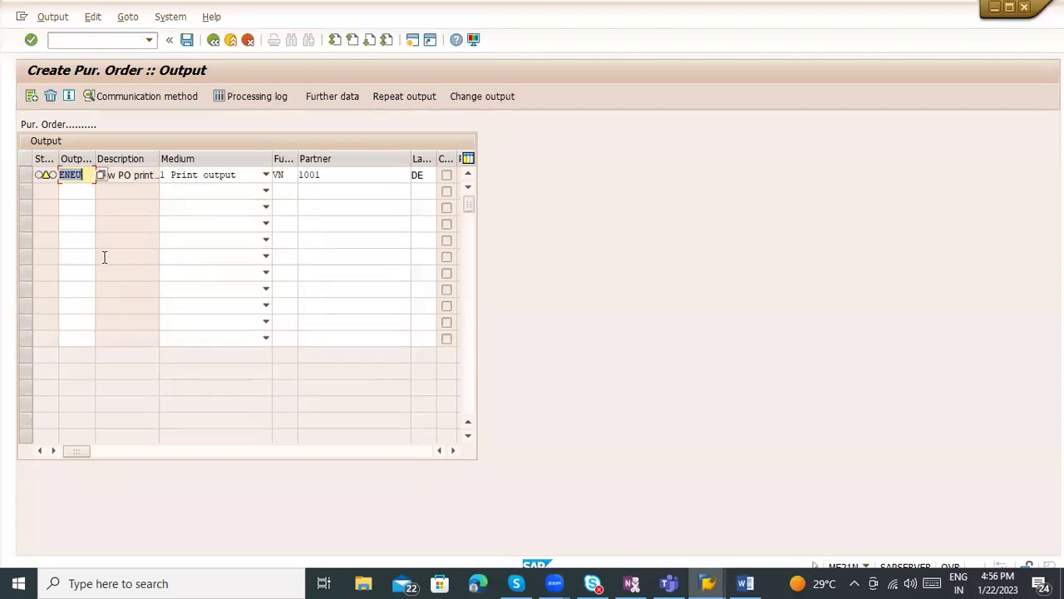
# Step: Set the logical destination of the ENEU output to LOCL in its communication method and return to the purchase order
pyautogui.click(322, 175)
pyautogui.click(25, 177)
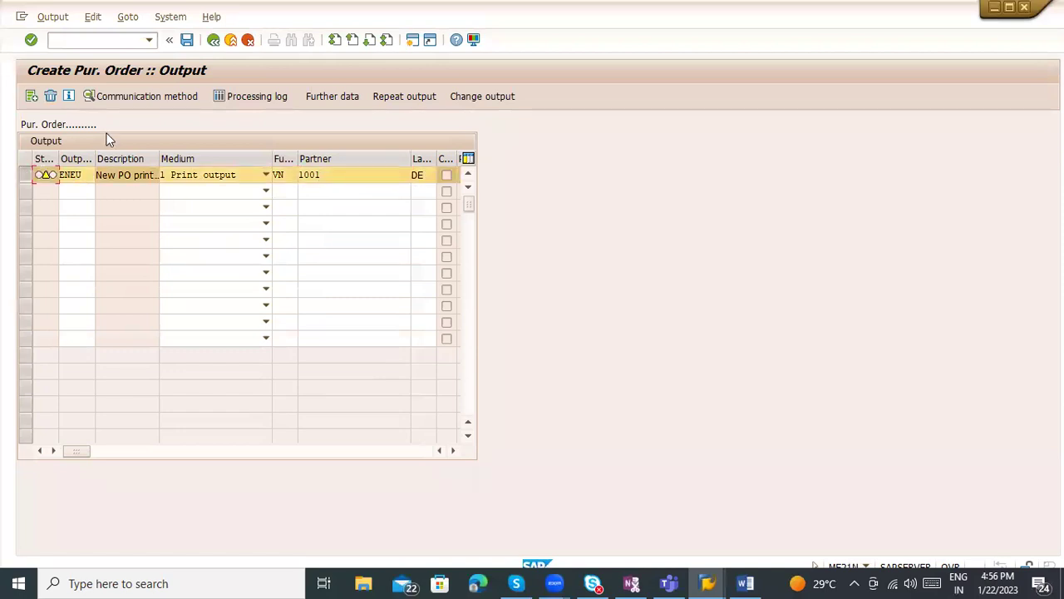
pyautogui.click(135, 96)
pyautogui.write('LOCL')
pyautogui.press('Return')
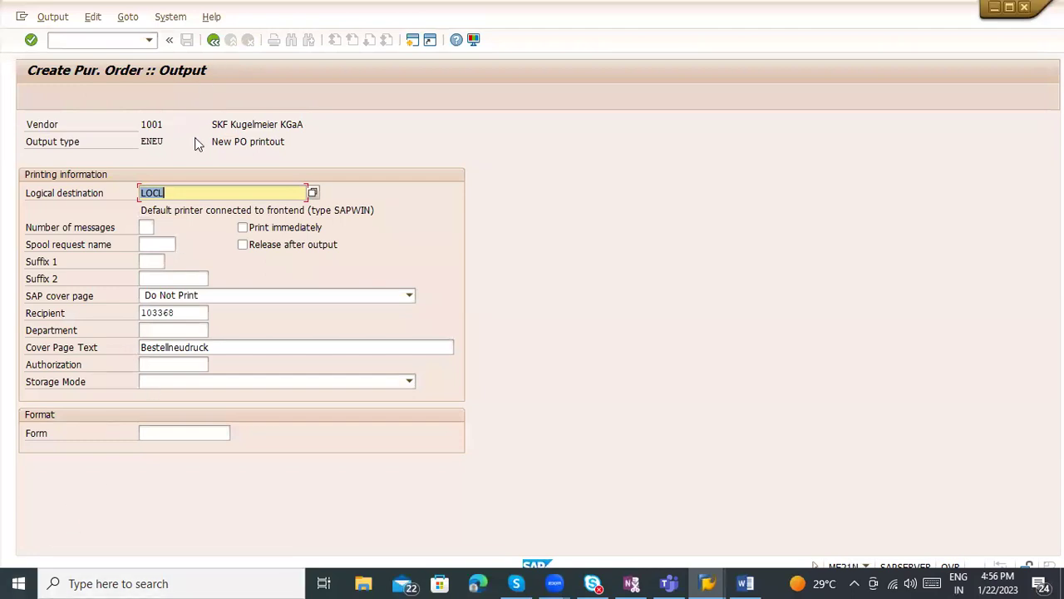
pyautogui.click(214, 46)
pyautogui.click(79, 177)
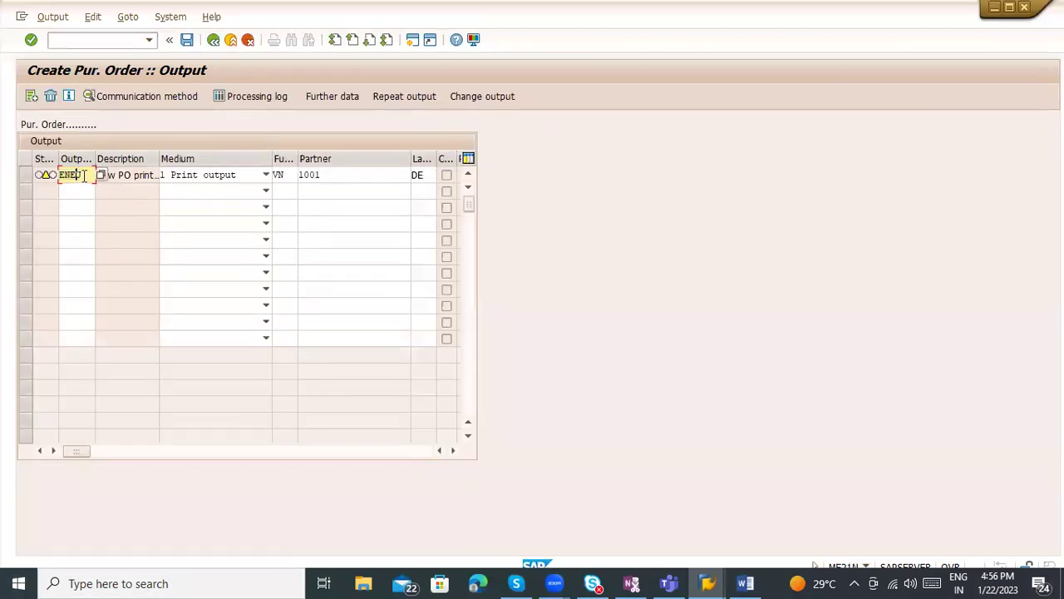
pyautogui.click(214, 41)
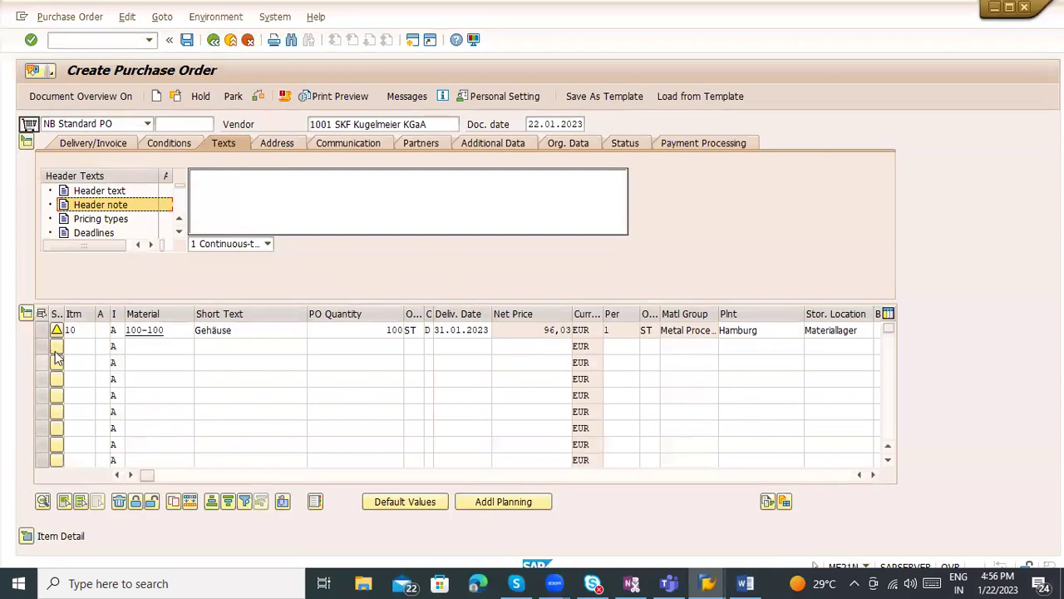
# Step: Review the item line's material, short text, PO quantity, delivery date, net price, plant and storage location
pyautogui.click(160, 332)
pyautogui.click(239, 333)
pyautogui.click(376, 332)
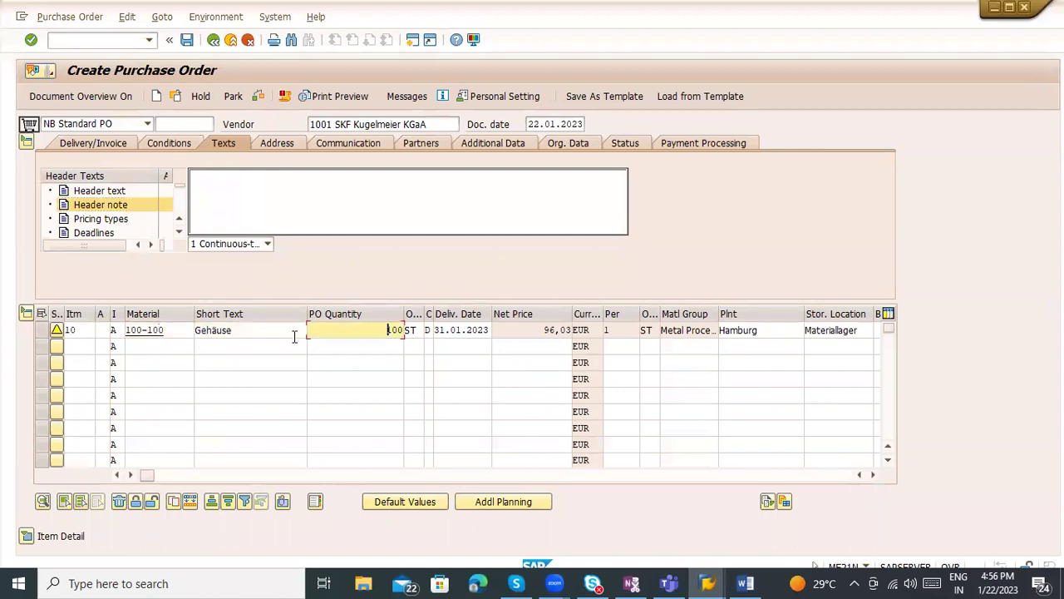
pyautogui.click(465, 332)
pyautogui.click(537, 331)
pyautogui.click(771, 330)
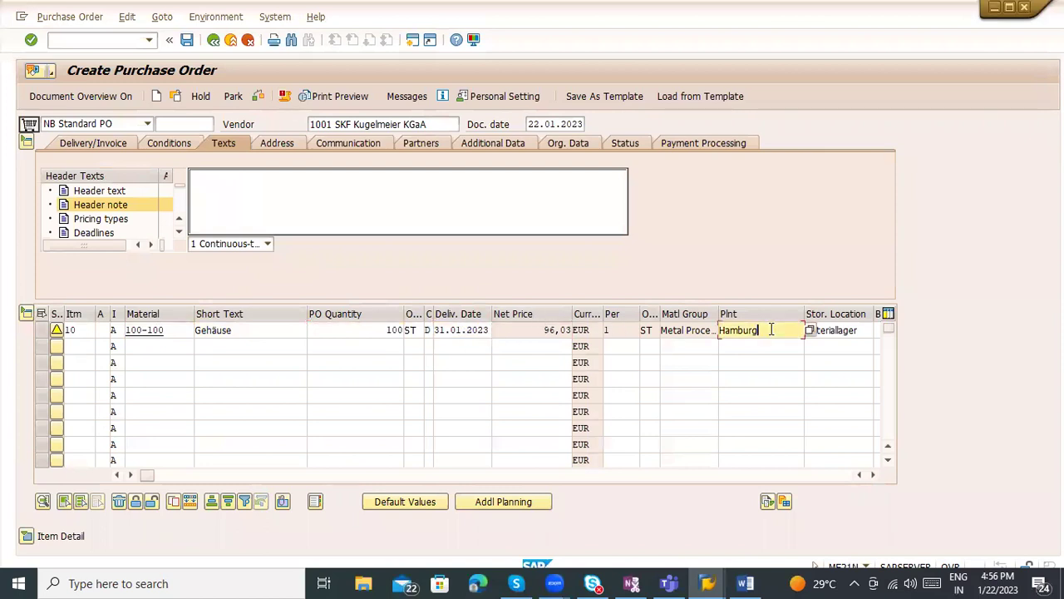
pyautogui.click(823, 332)
# Step: Collapse the header and item overview, expand the item detail and review the item's material data
pyautogui.click(27, 142)
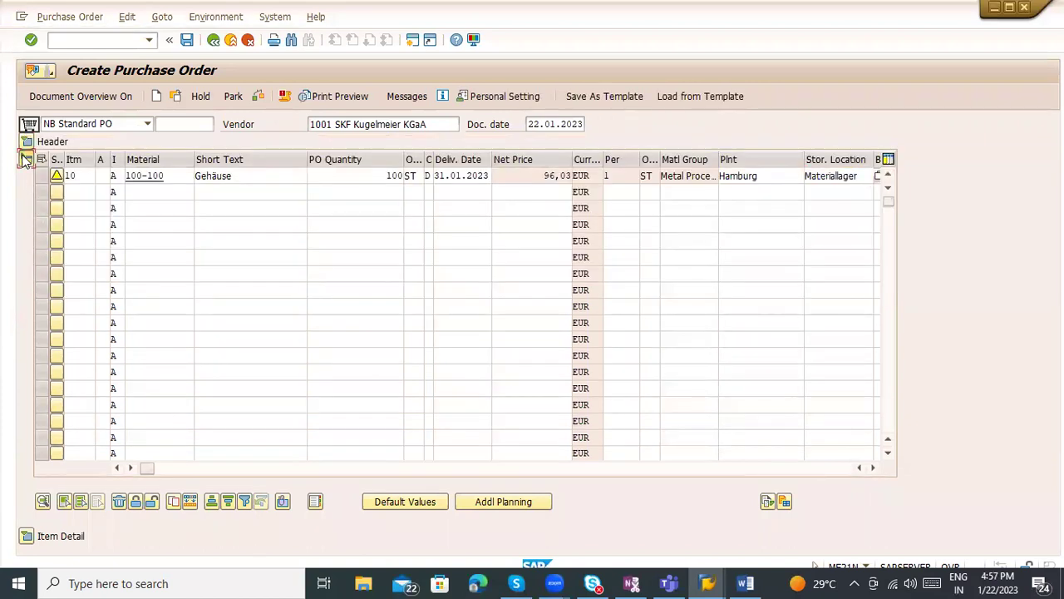
pyautogui.click(27, 159)
pyautogui.click(27, 193)
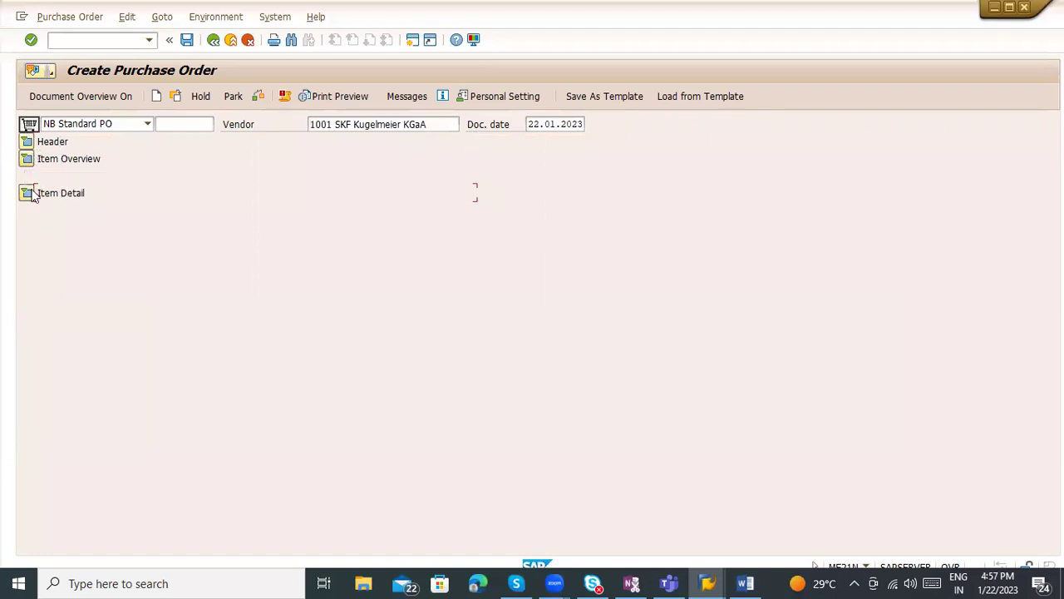
pyautogui.click(27, 193)
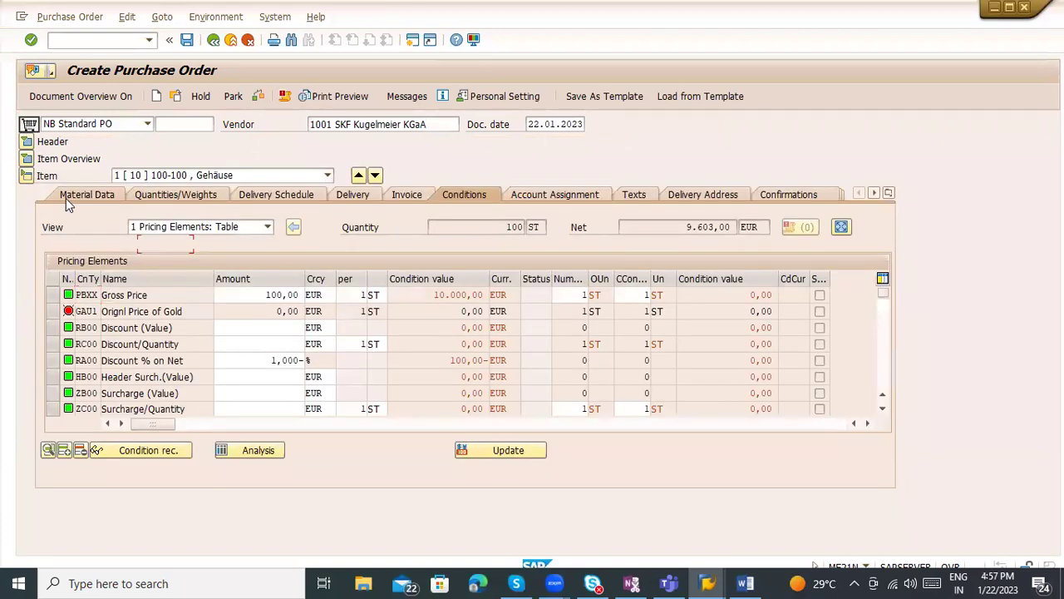
pyautogui.click(66, 197)
pyautogui.click(254, 251)
pyautogui.click(255, 248)
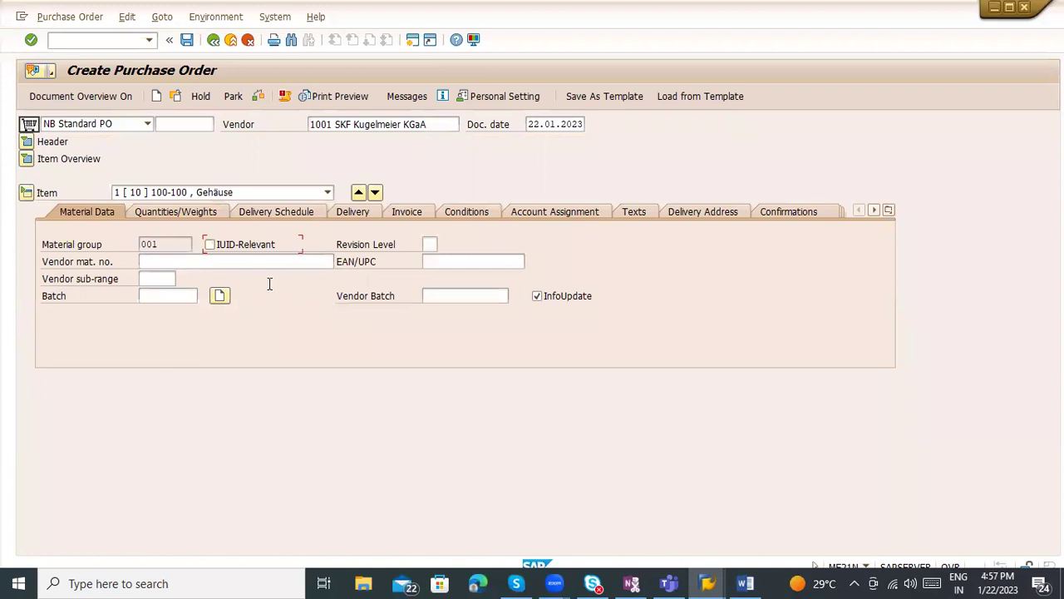
pyautogui.click(156, 241)
# Step: Check the item's PO quantity, order unit to order price unit conversion, and gross weight
pyautogui.click(199, 218)
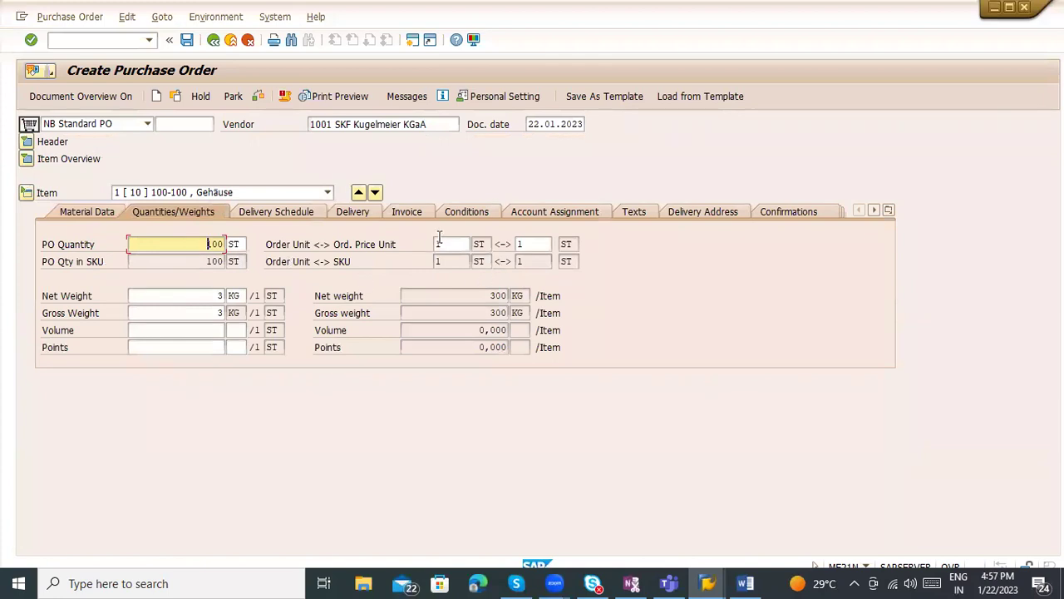
pyautogui.click(441, 244)
pyautogui.click(536, 244)
pyautogui.click(477, 243)
pyautogui.click(200, 310)
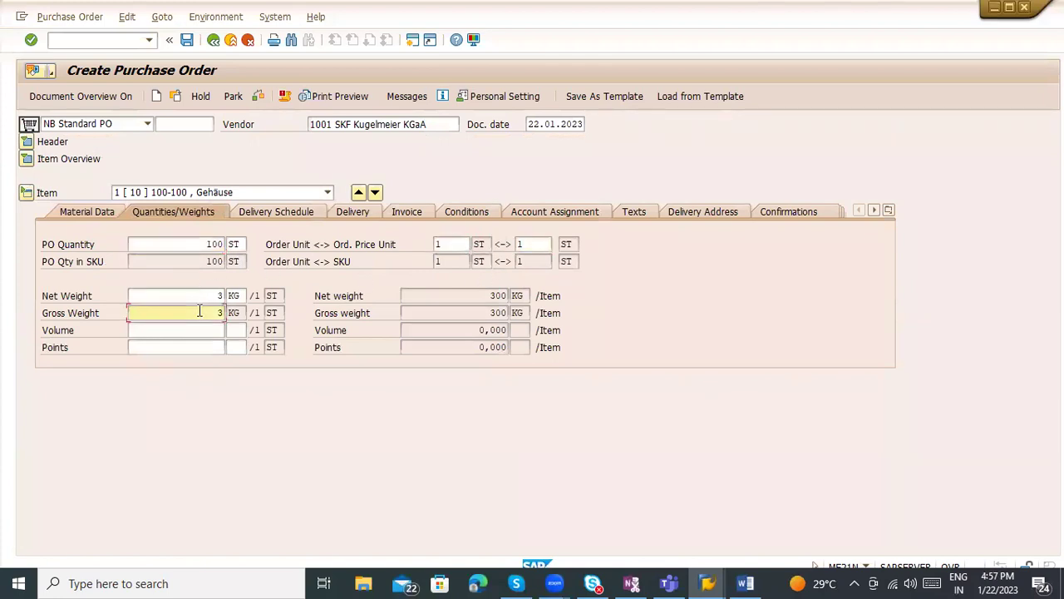
# Step: Review the item's delivery schedule lines, including the delivery date and scheduled quantity
pyautogui.click(282, 214)
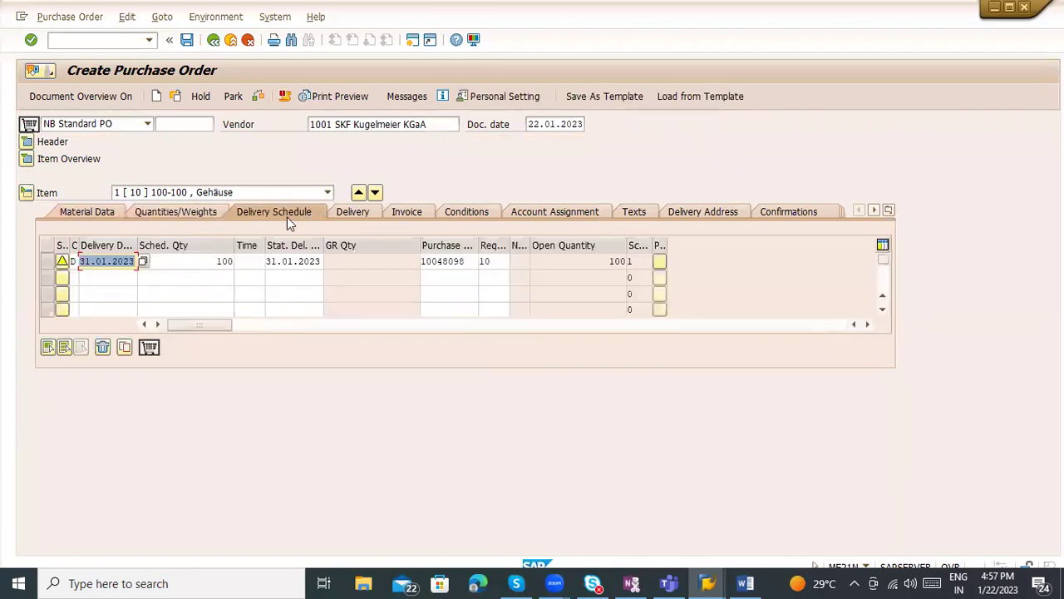
pyautogui.click(86, 263)
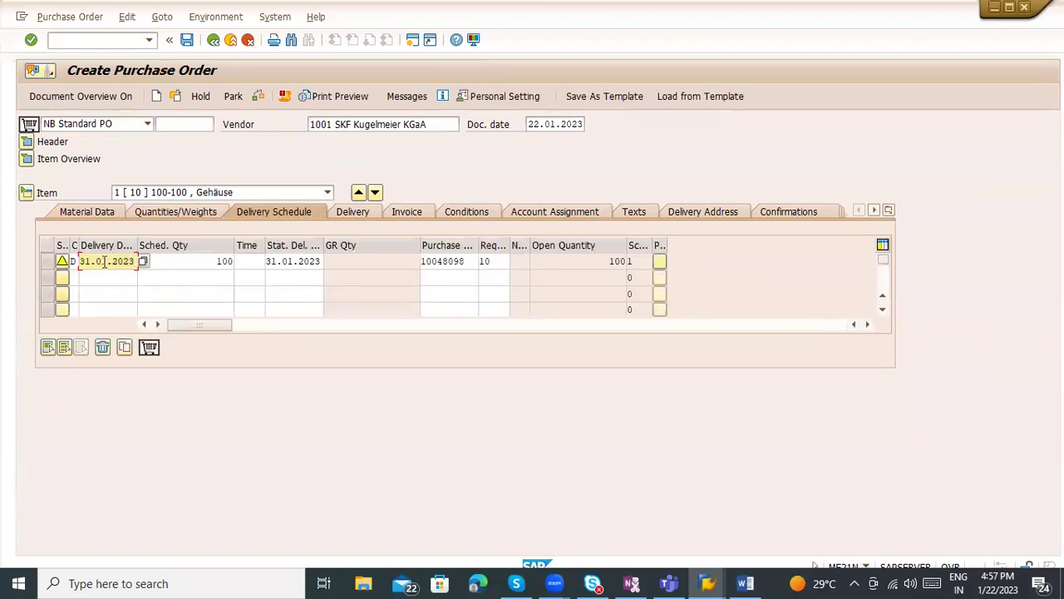
pyautogui.click(196, 261)
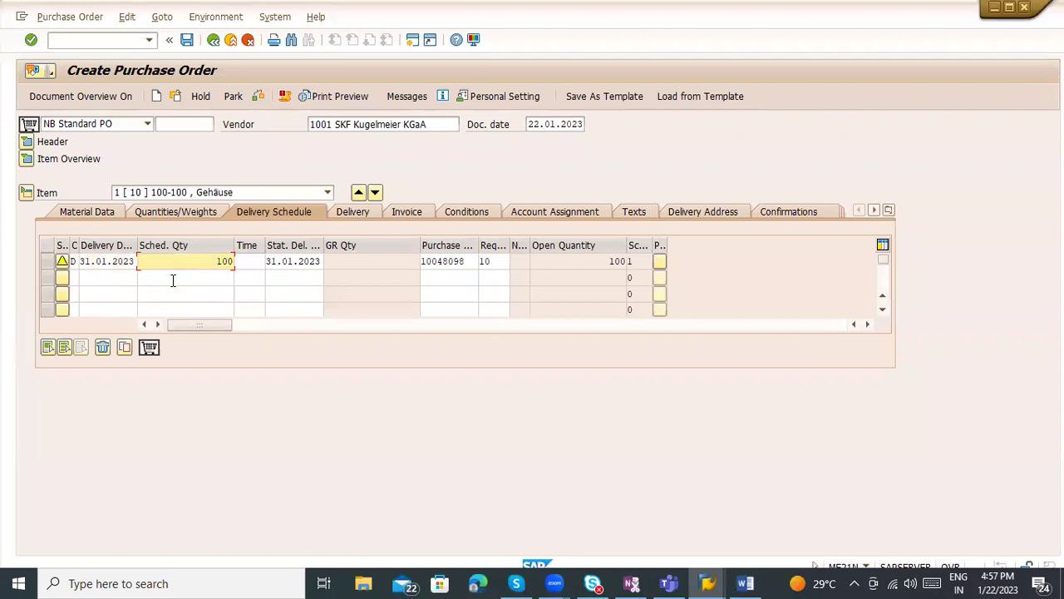
pyautogui.click(113, 279)
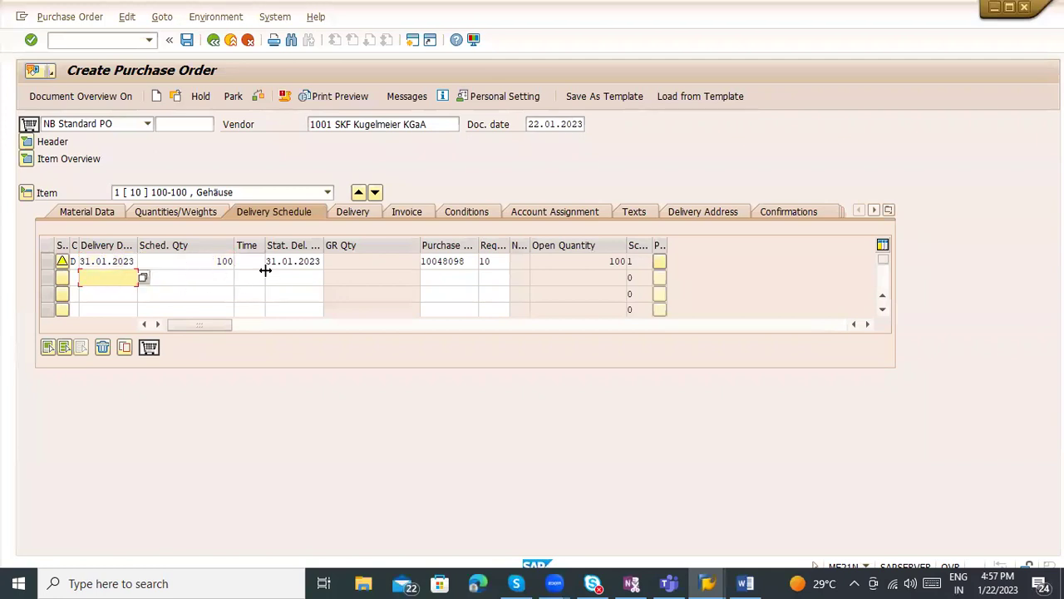
# Step: Examine the item's overdelivery and underdelivery tolerances and the available shipping instructions
pyautogui.click(355, 213)
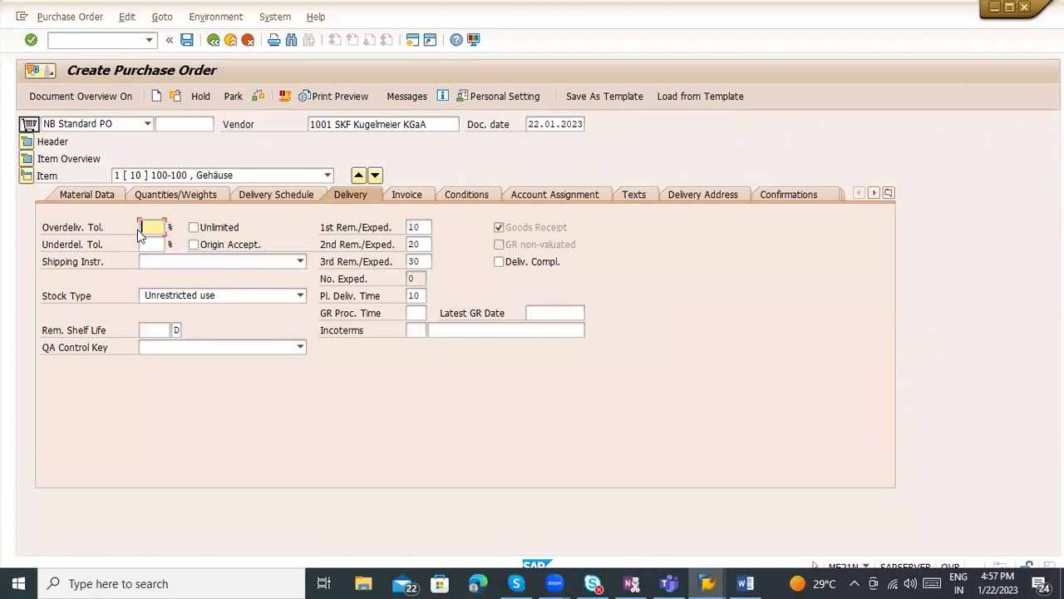
pyautogui.click(145, 244)
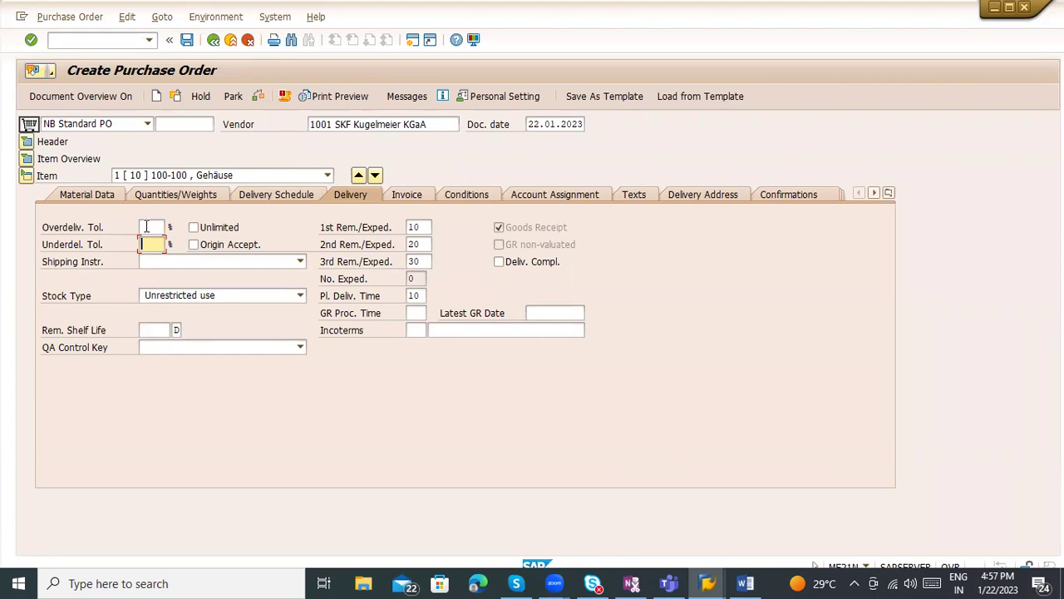
pyautogui.click(146, 226)
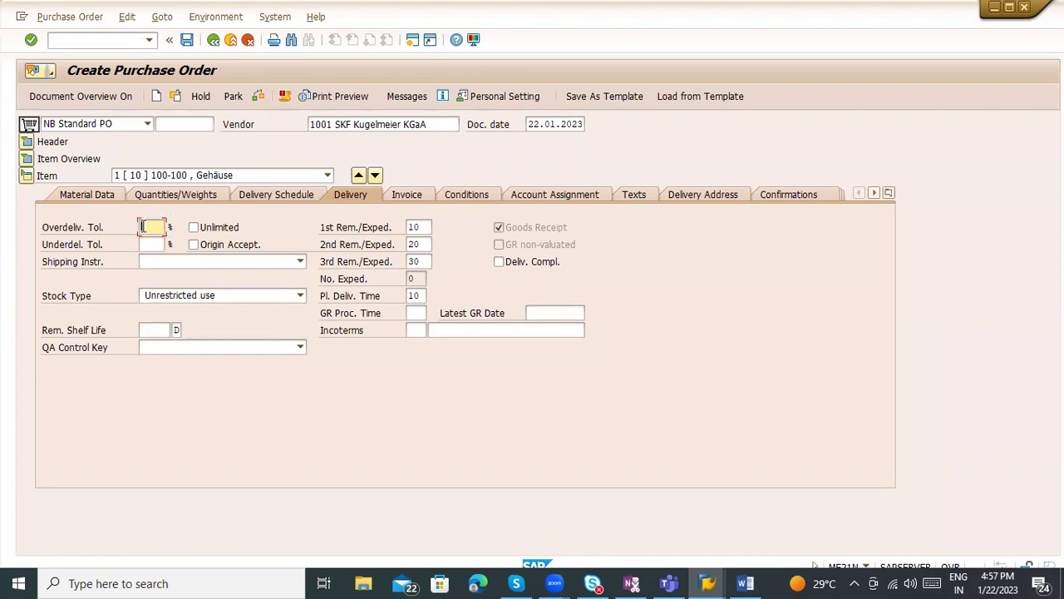
pyautogui.click(143, 242)
pyautogui.click(147, 226)
pyautogui.click(77, 247)
pyautogui.click(158, 262)
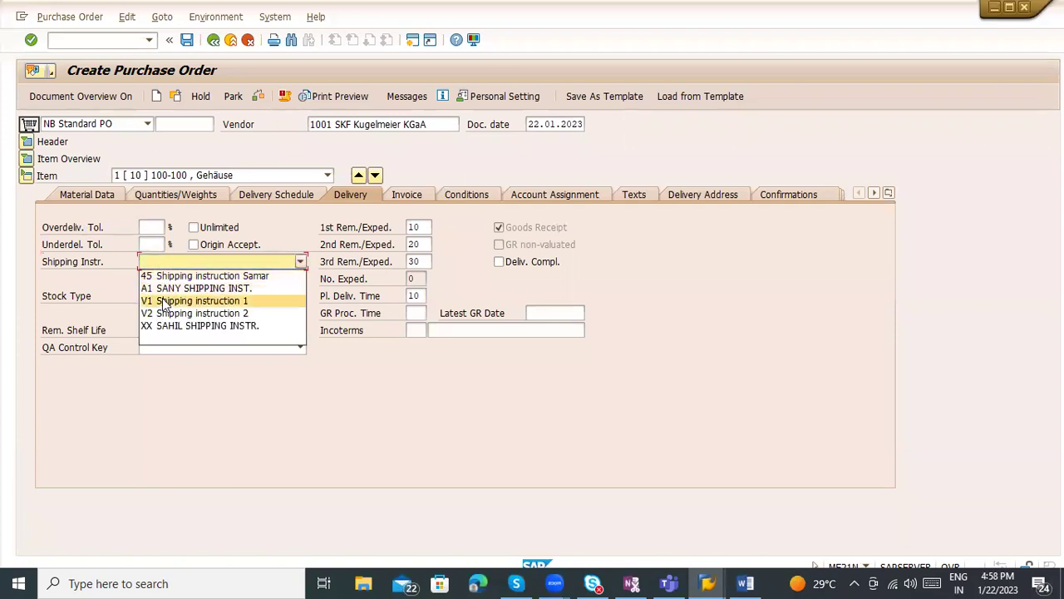
pyautogui.click(76, 274)
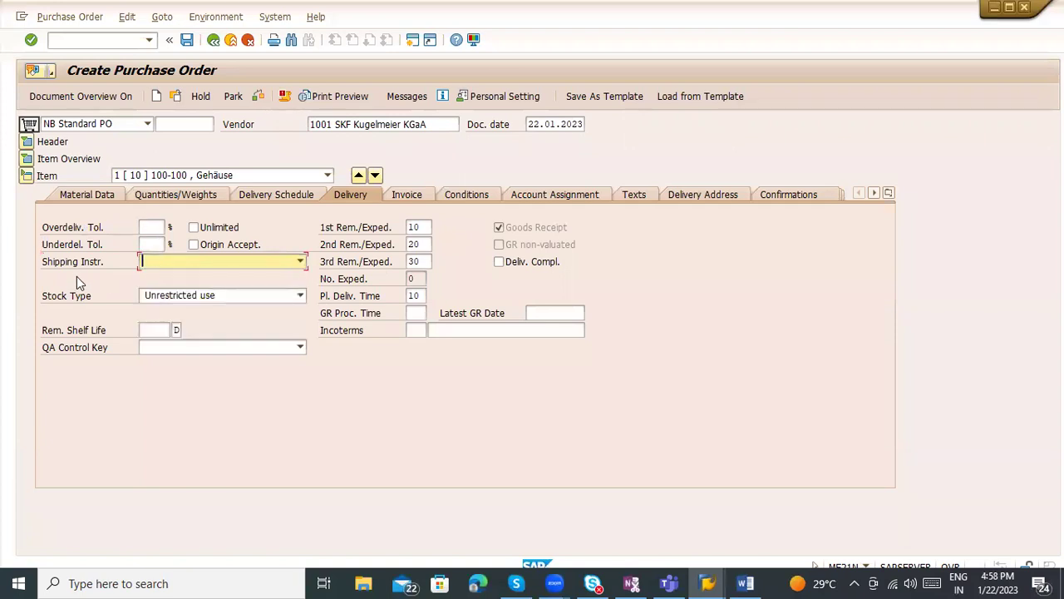
# Step: Review the item's stock type options, remaining shelf life and the available QA control keys
pyautogui.click(175, 295)
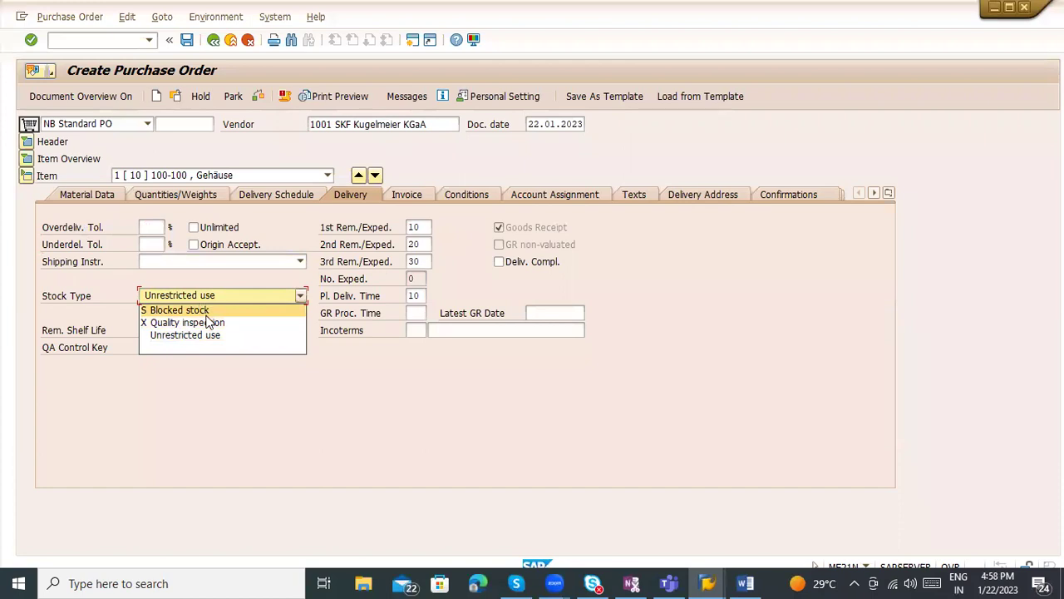
pyautogui.click(330, 430)
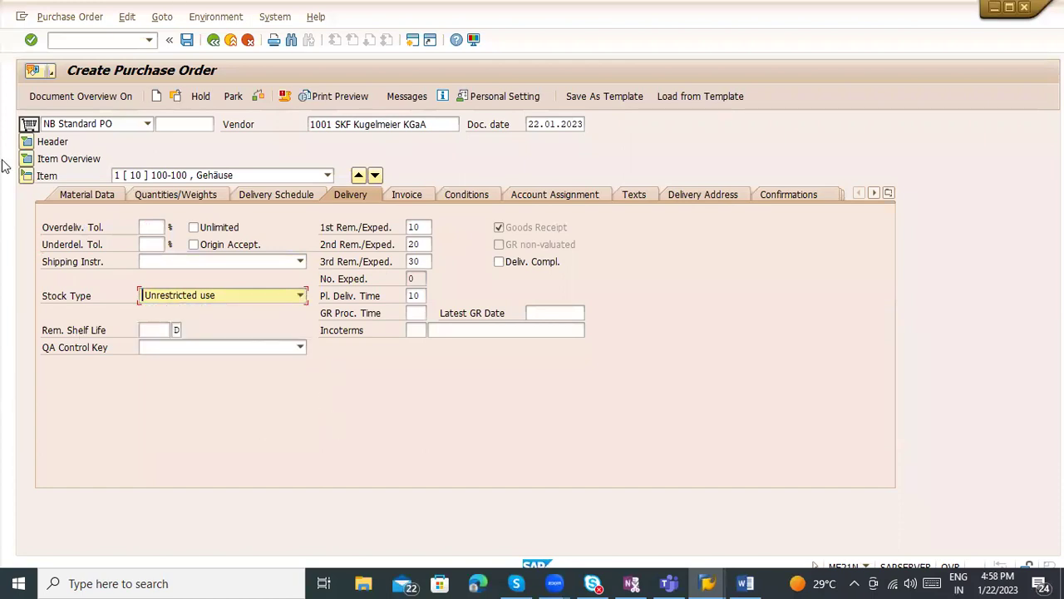
pyautogui.click(147, 329)
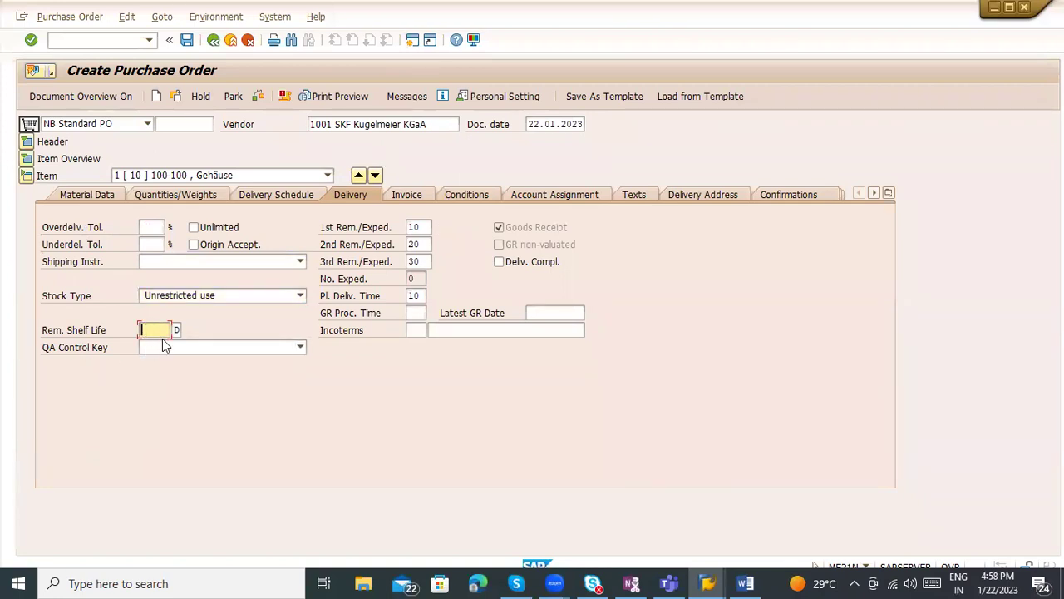
pyautogui.click(247, 348)
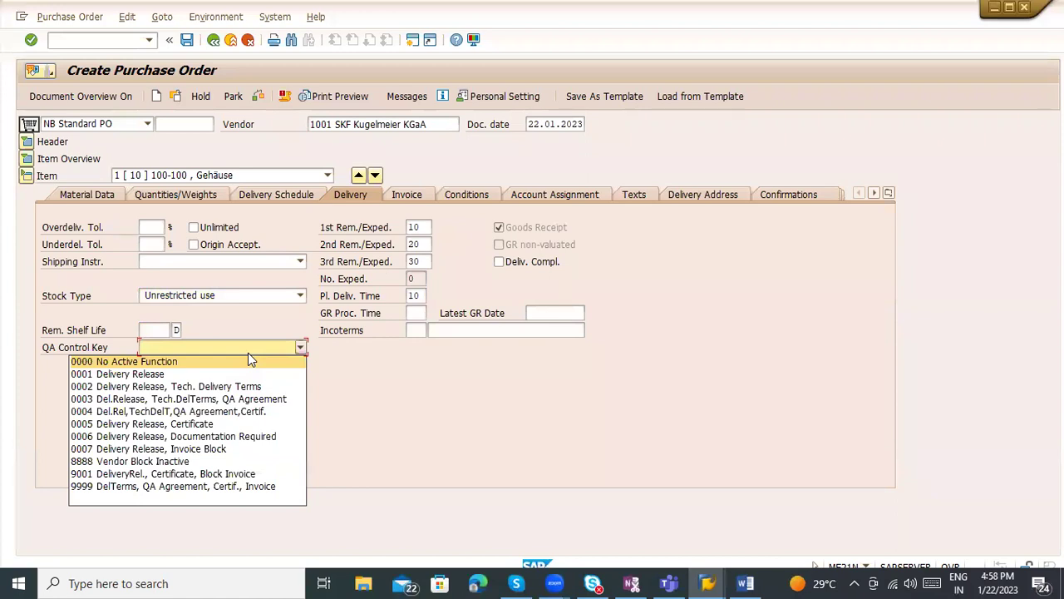
pyautogui.click(511, 386)
# Step: Check the item's first, second and third reminder settings in its delivery data
pyautogui.click(425, 227)
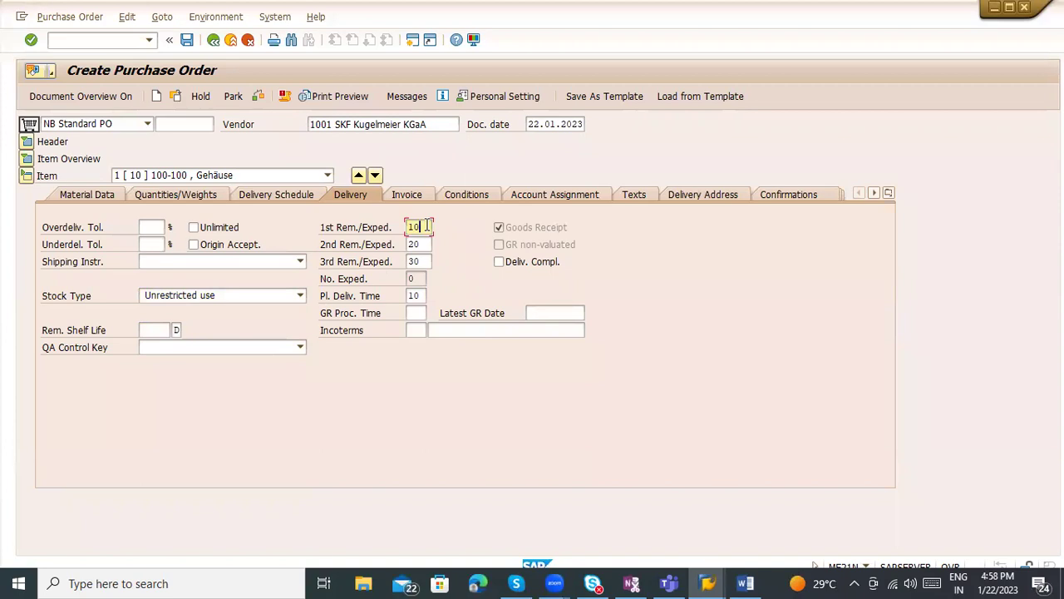
pyautogui.click(420, 244)
pyautogui.click(421, 261)
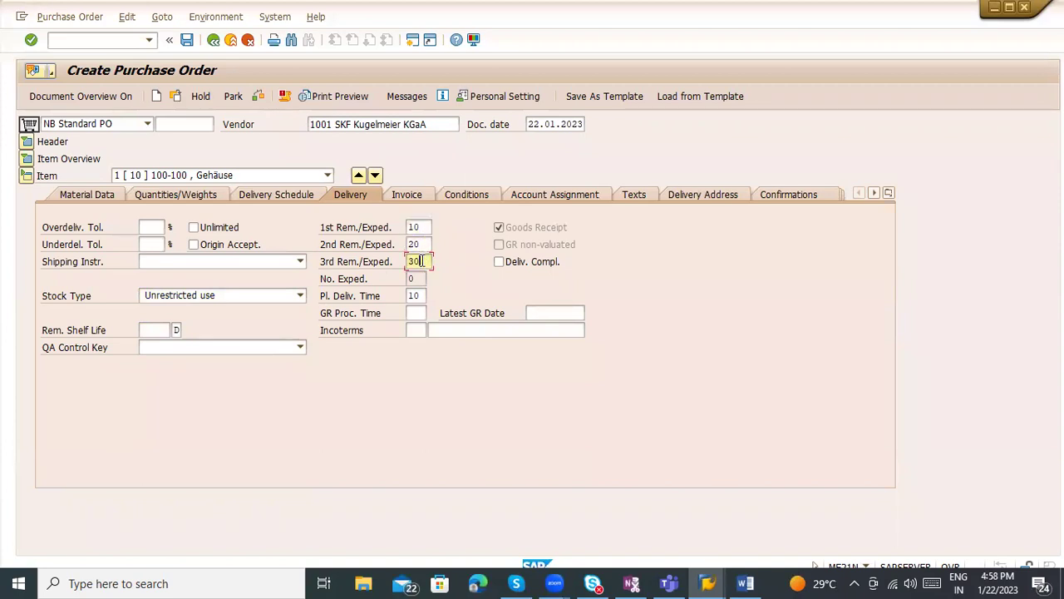
pyautogui.click(428, 241)
pyautogui.click(427, 226)
# Step: Check the item's planned delivery time, goods receipt processing time and Incoterms in its delivery data
pyautogui.doubleClick(415, 296)
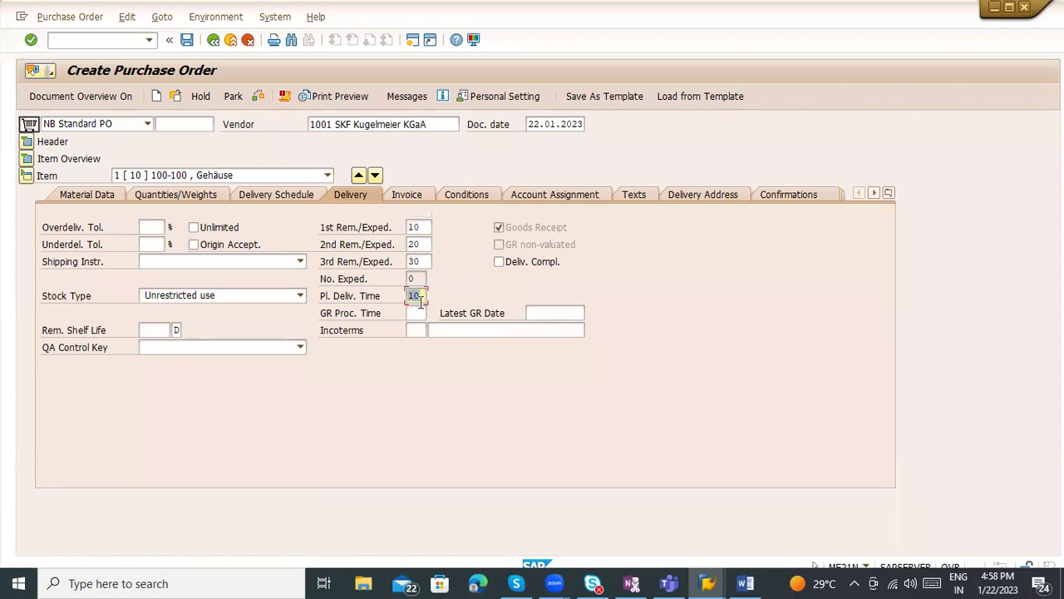
pyautogui.click(418, 316)
pyautogui.click(418, 294)
pyautogui.click(414, 329)
pyautogui.click(416, 292)
pyautogui.click(415, 311)
pyautogui.click(412, 328)
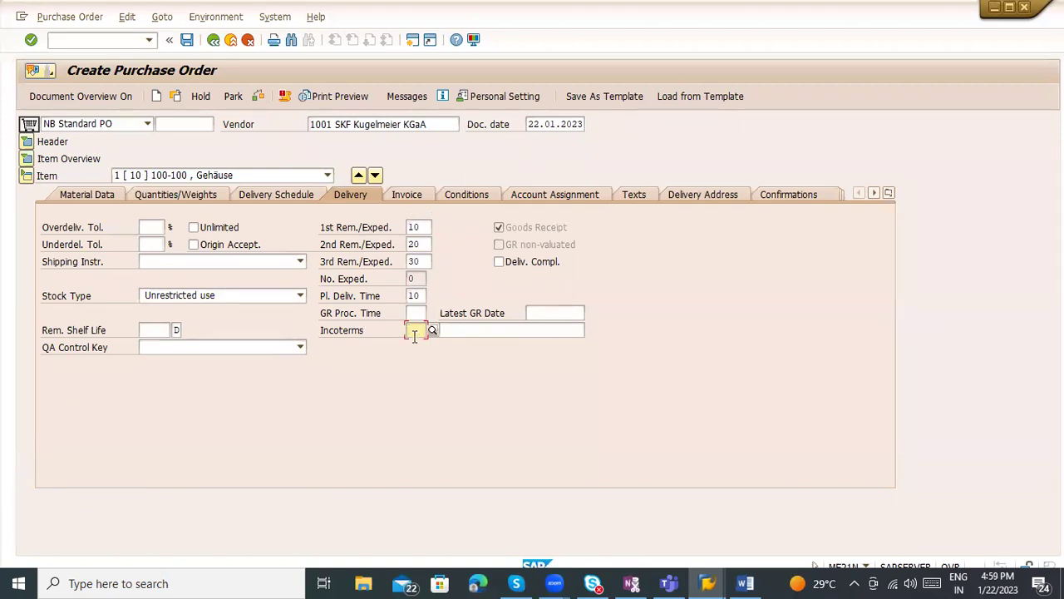
# Step: Expand the purchase order header and review its payment terms, Incoterms and header pricing conditions
pyautogui.click(30, 145)
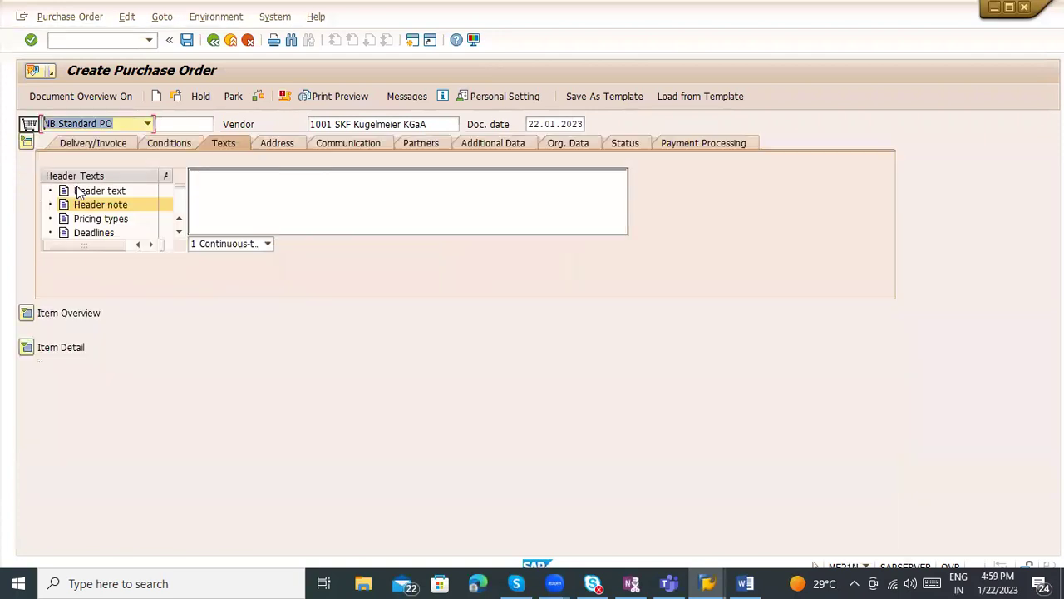
pyautogui.click(87, 143)
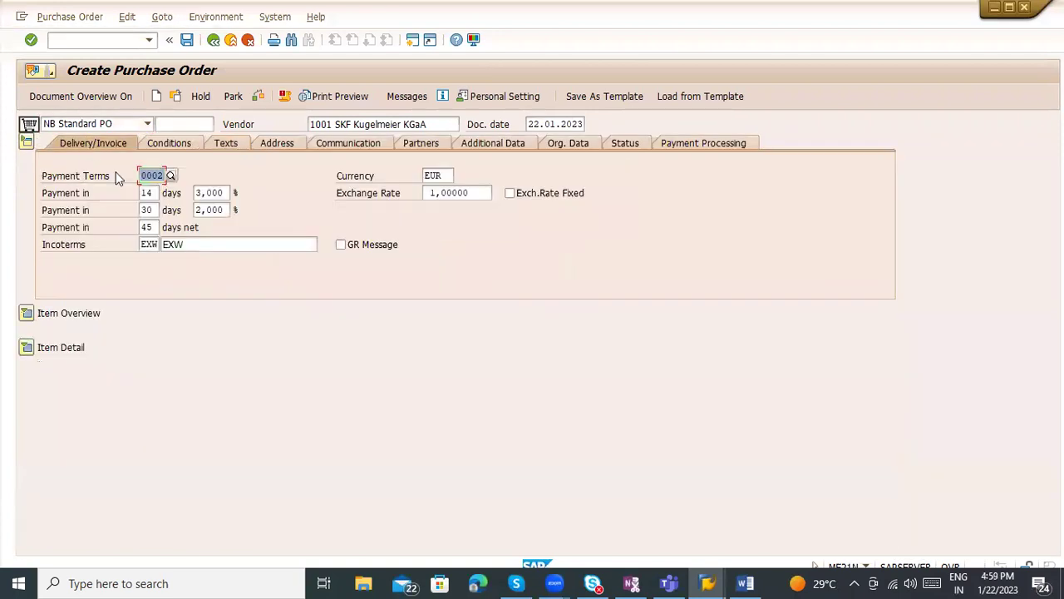
pyautogui.doubleClick(148, 244)
pyautogui.moveTo(194, 245); pyautogui.dragTo(151, 244)
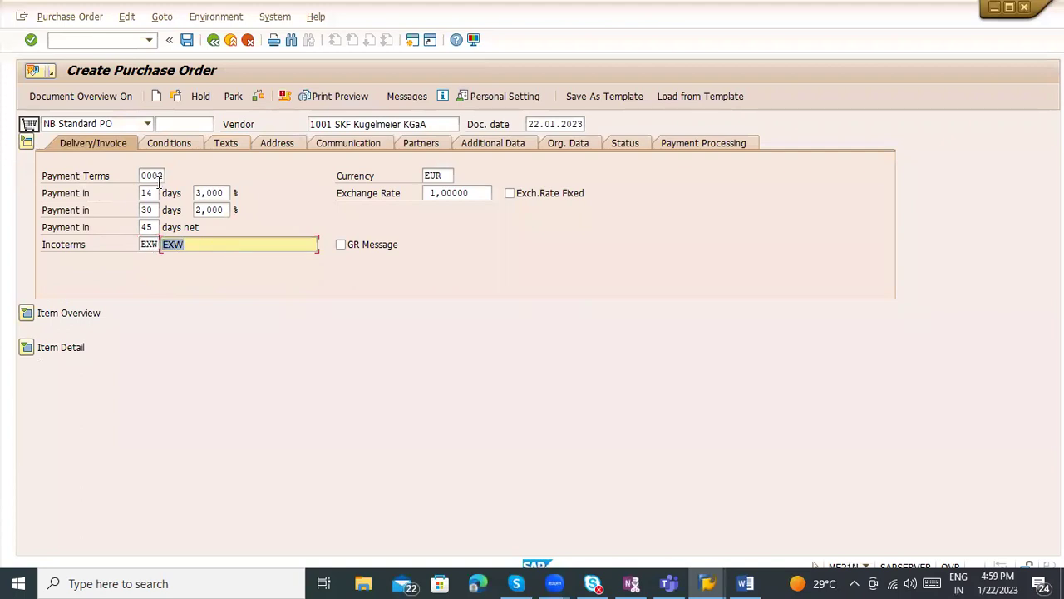
pyautogui.click(155, 177)
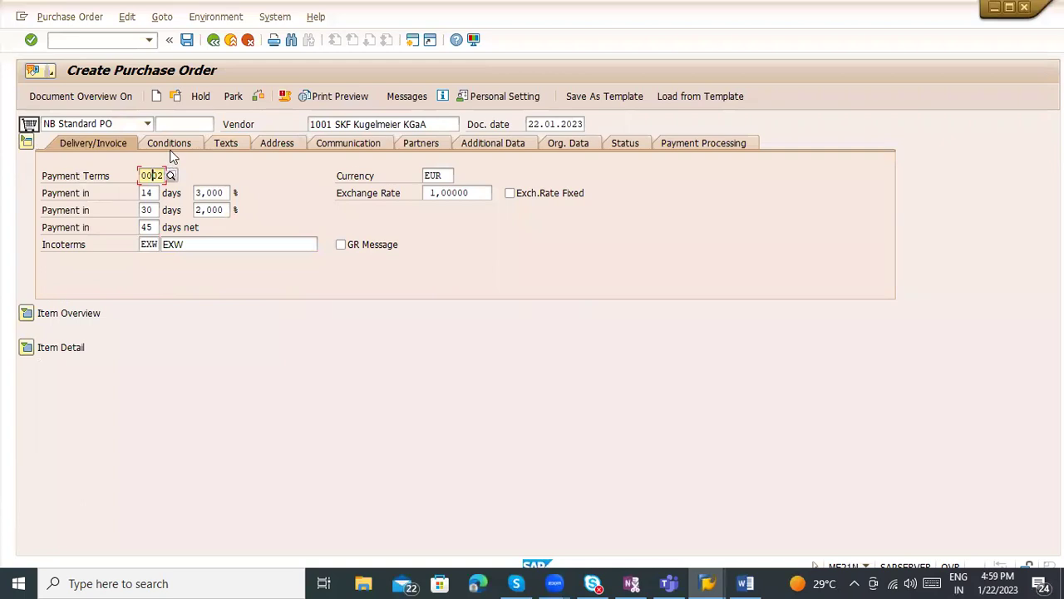
pyautogui.click(171, 145)
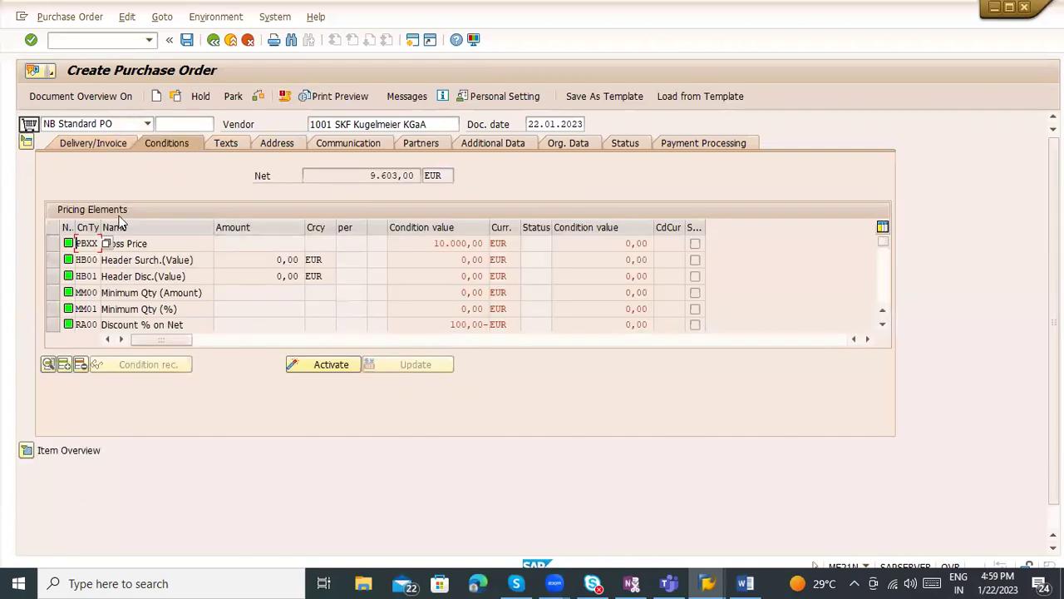
# Step: Collapse the header, return to the item detail and review the item's pricing conditions
pyautogui.click(26, 451)
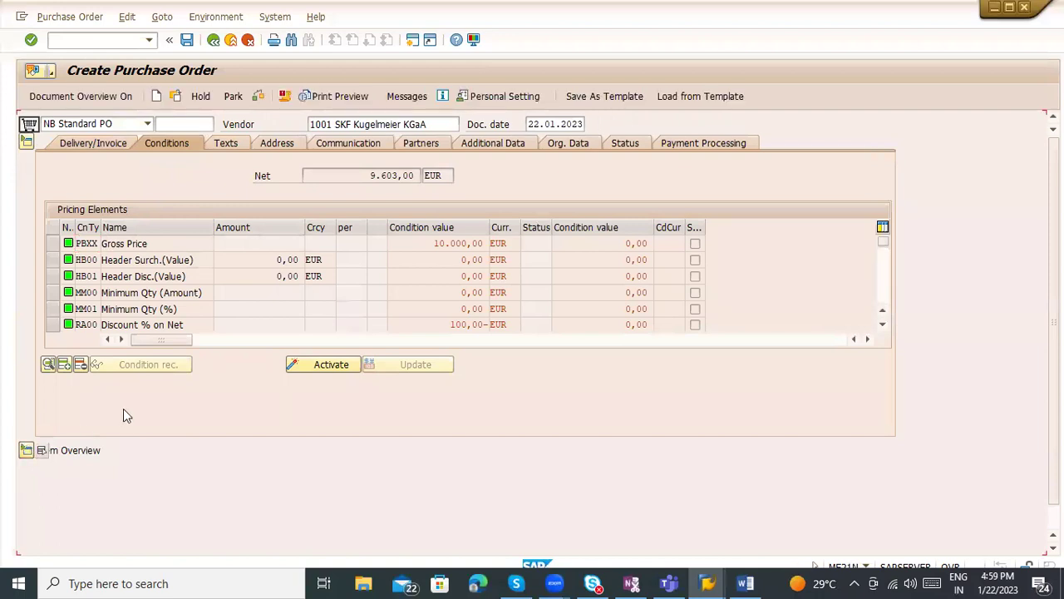
pyautogui.click(25, 142)
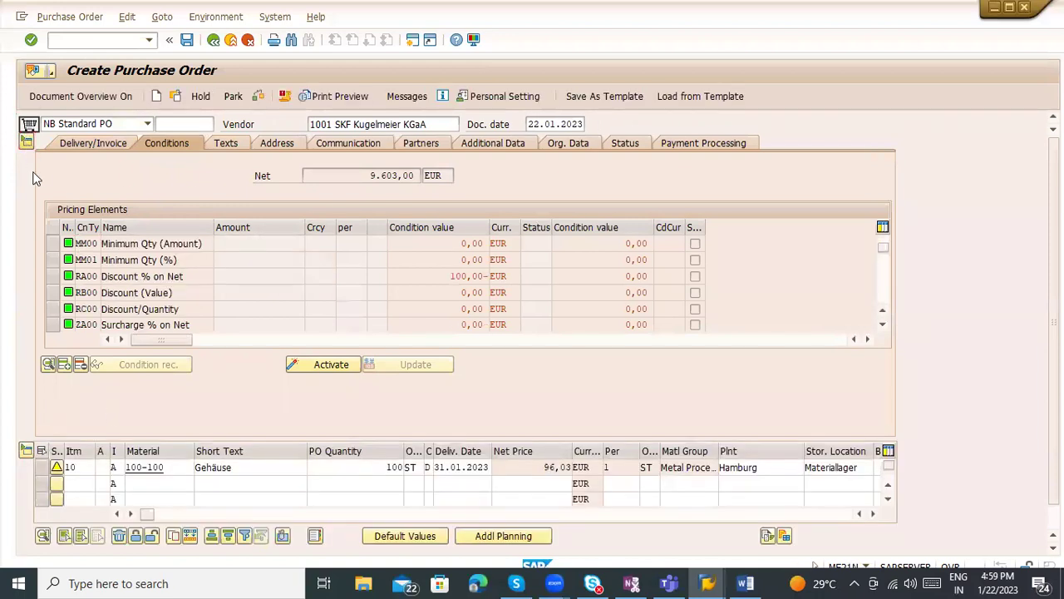
pyautogui.click(26, 158)
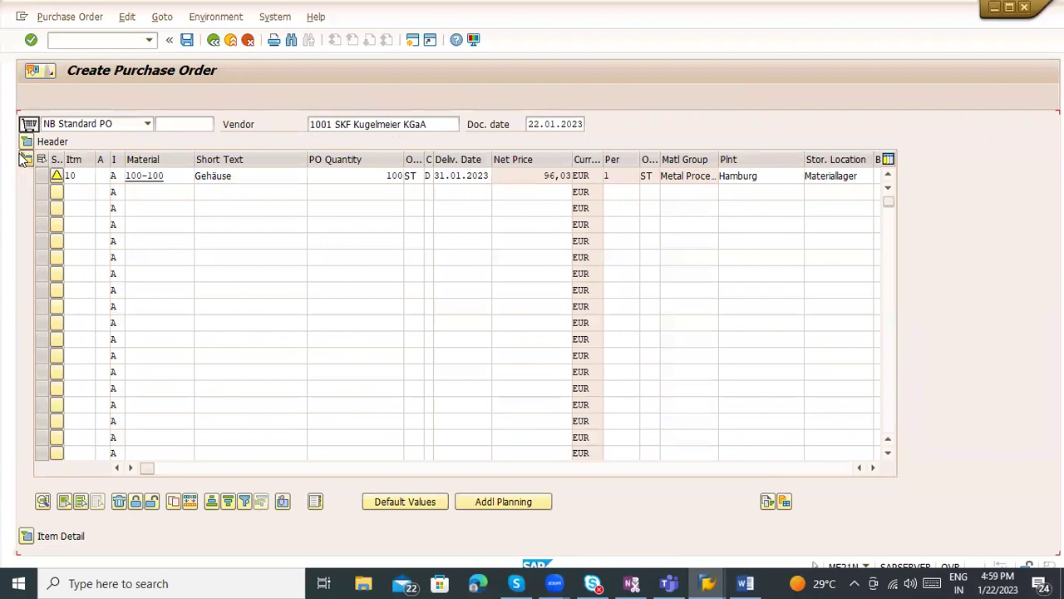
pyautogui.click(25, 193)
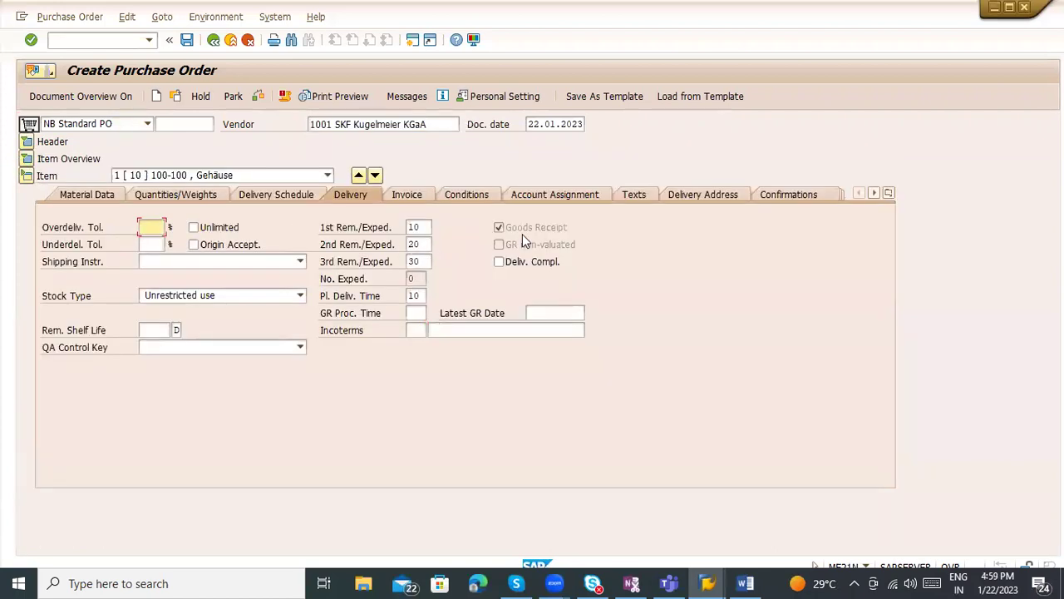
pyautogui.click(474, 192)
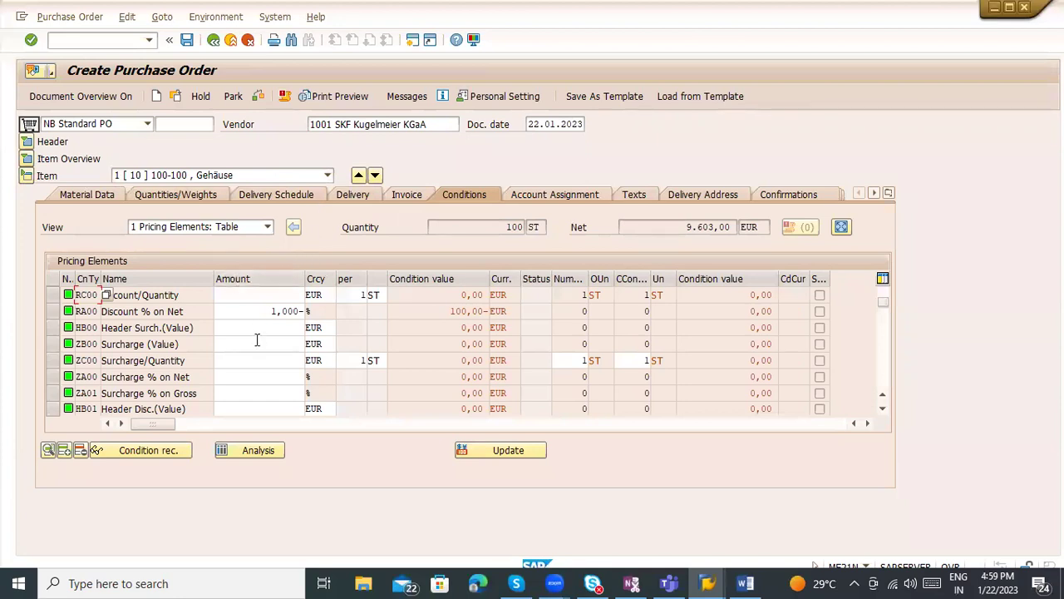
# Step: Review the pricing conditions in the purchase order header and return to the item overview with the header collapsed
pyautogui.click(26, 141)
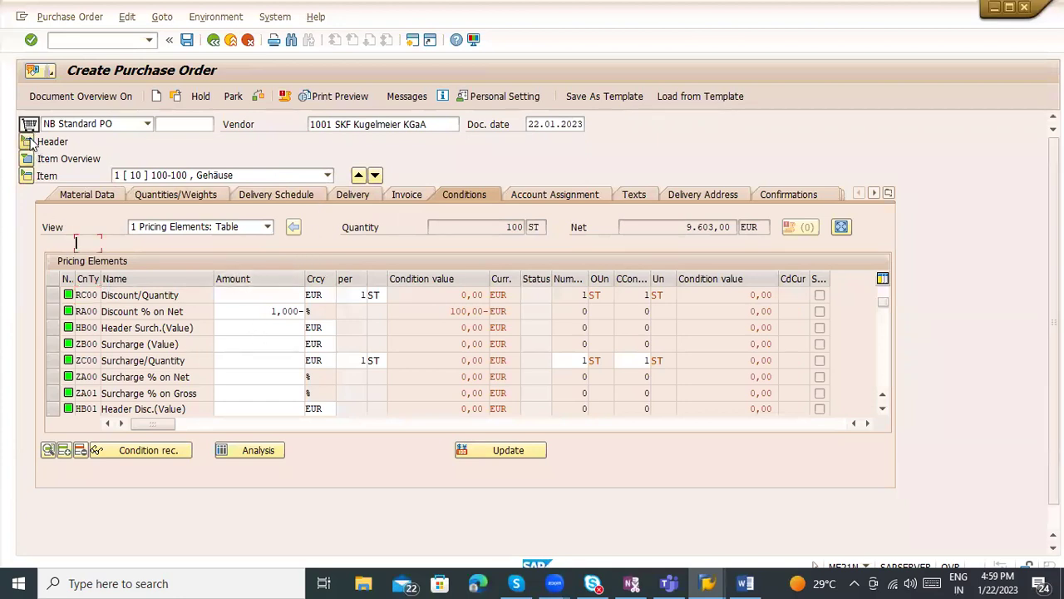
pyautogui.click(205, 294)
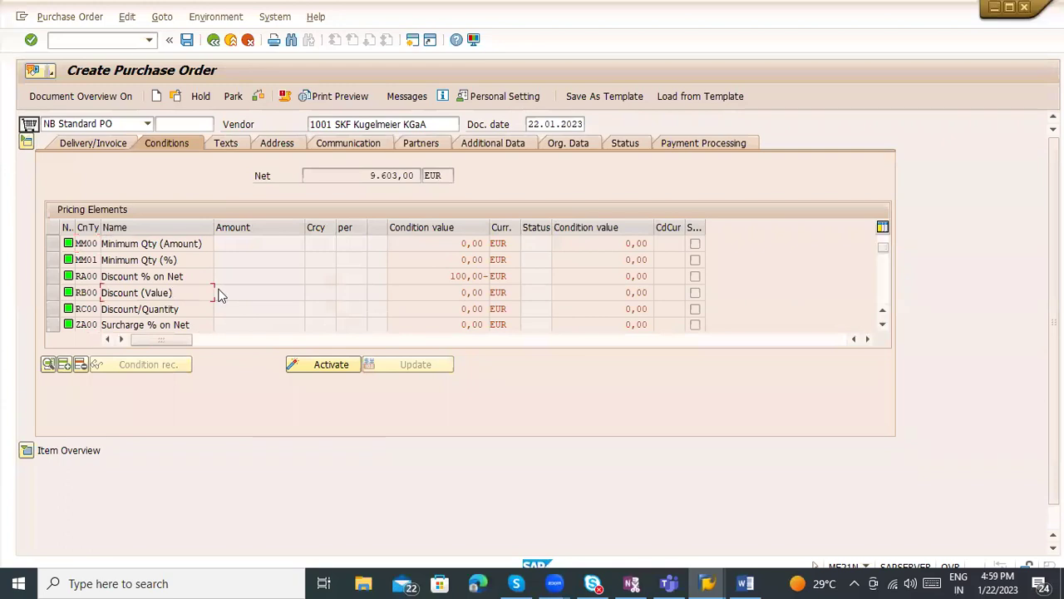
pyautogui.click(27, 450)
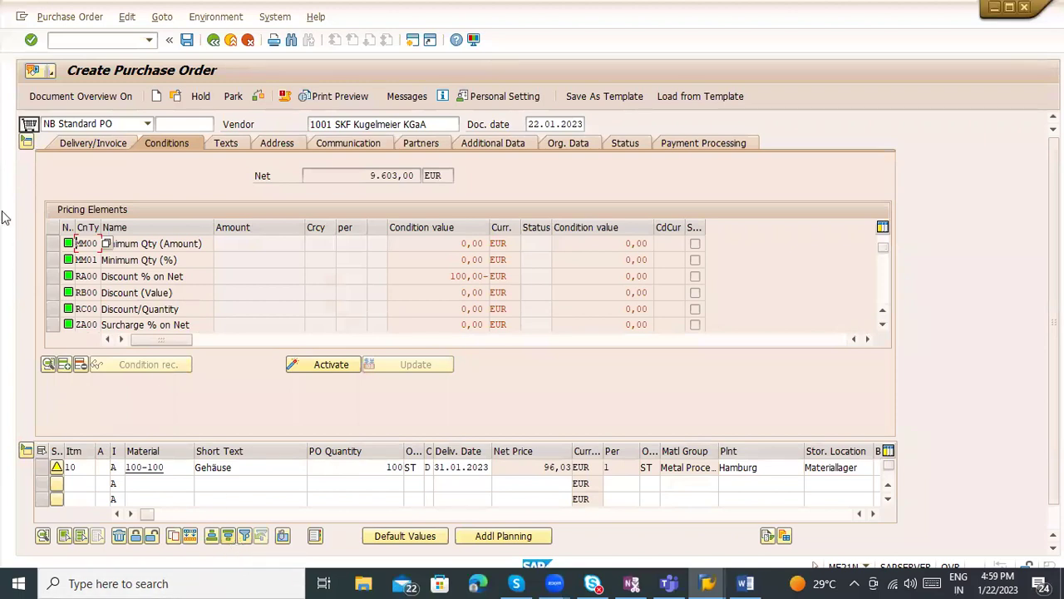
pyautogui.click(27, 142)
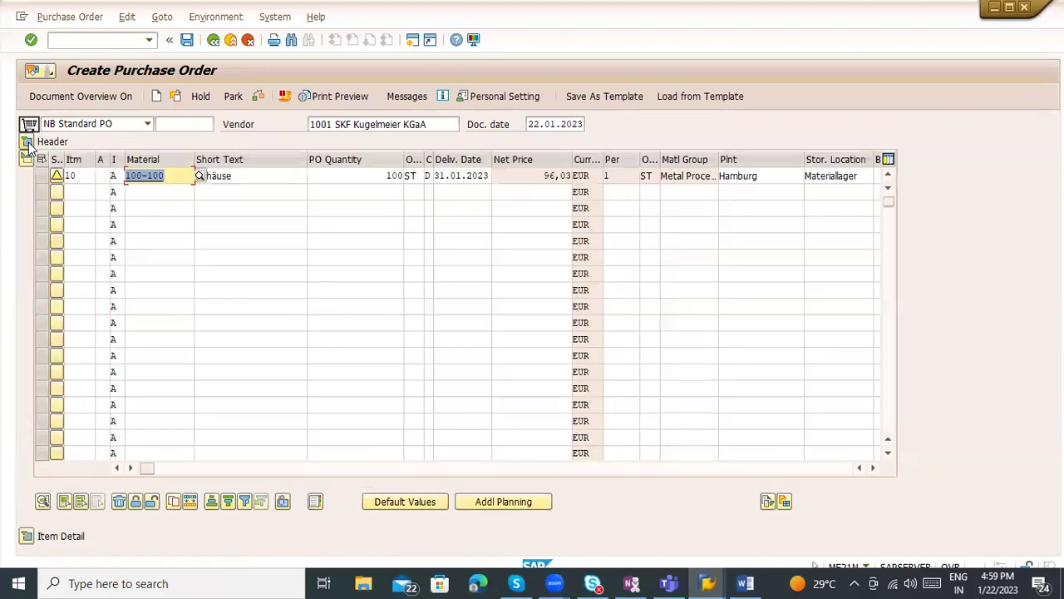
# Step: Expand the item detail and review the item's texts and its delivery address against the plant and storage location
pyautogui.click(26, 537)
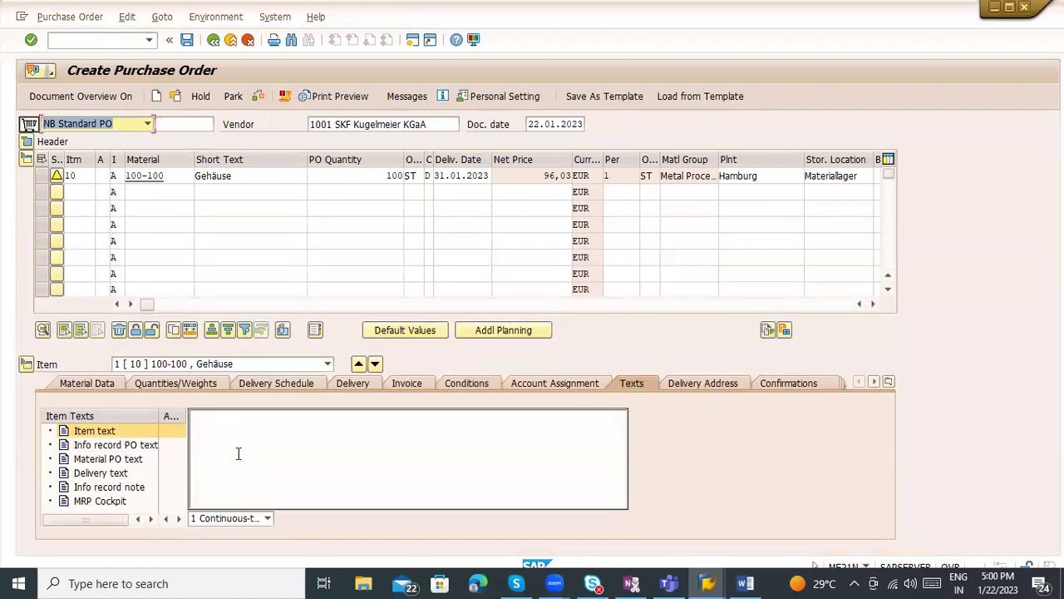
pyautogui.click(223, 483)
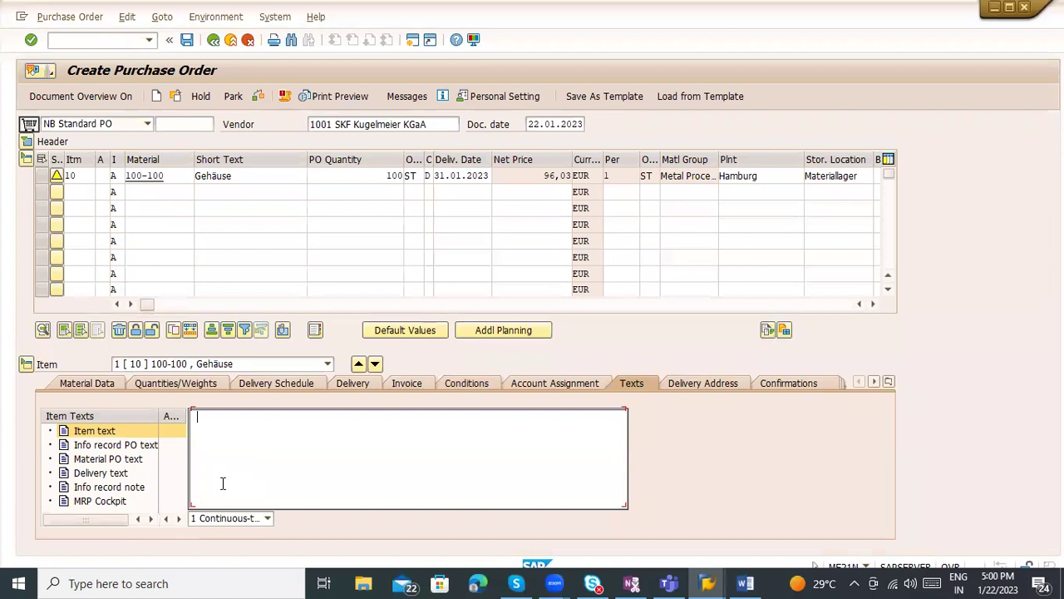
pyautogui.click(720, 382)
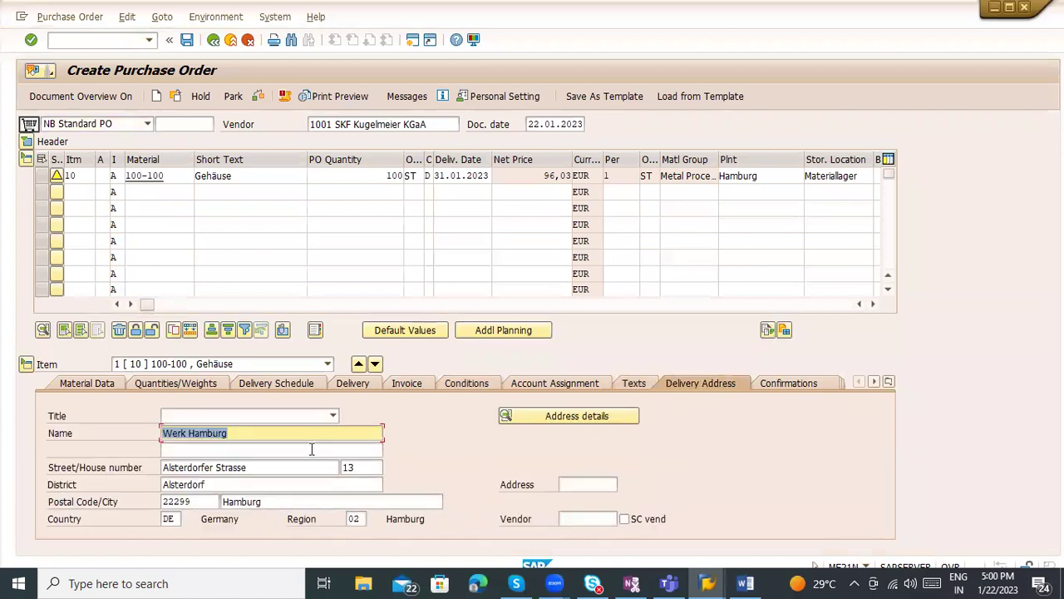
pyautogui.click(863, 176)
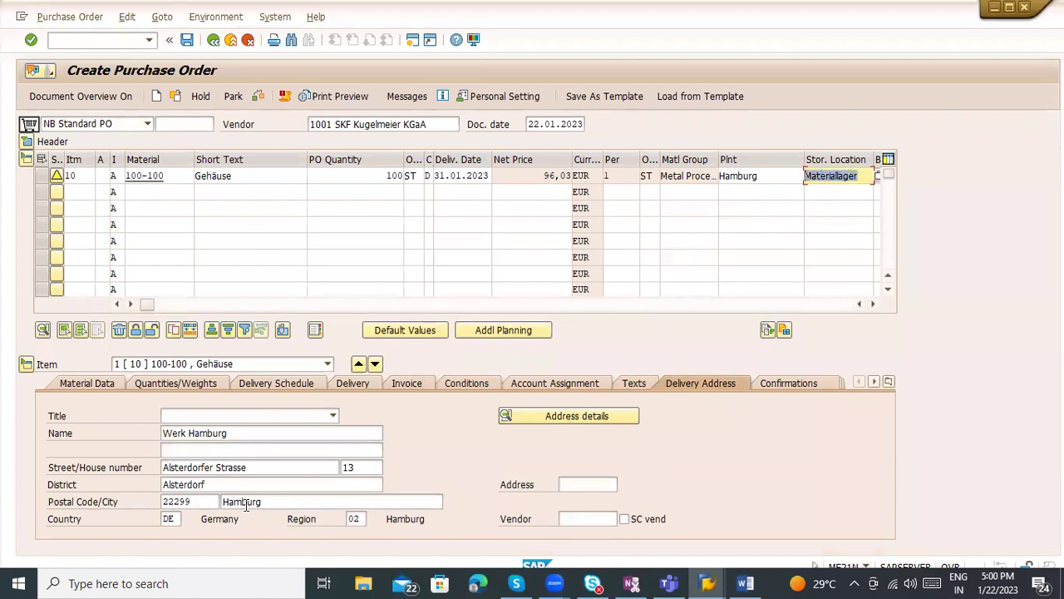
pyautogui.click(754, 176)
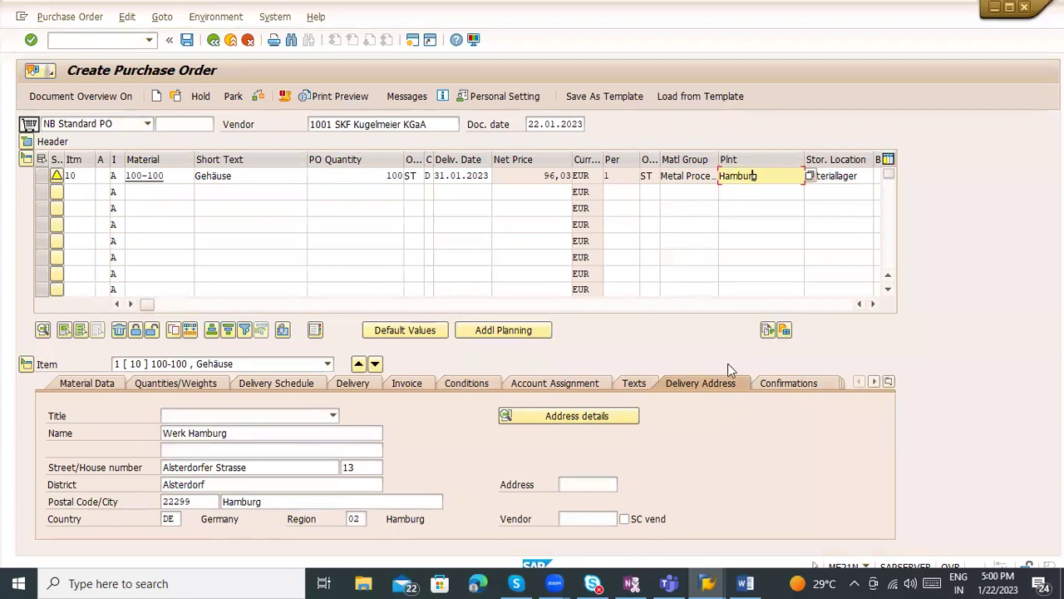
# Step: Review the confirmation control options available for the item without selecting one
pyautogui.click(770, 381)
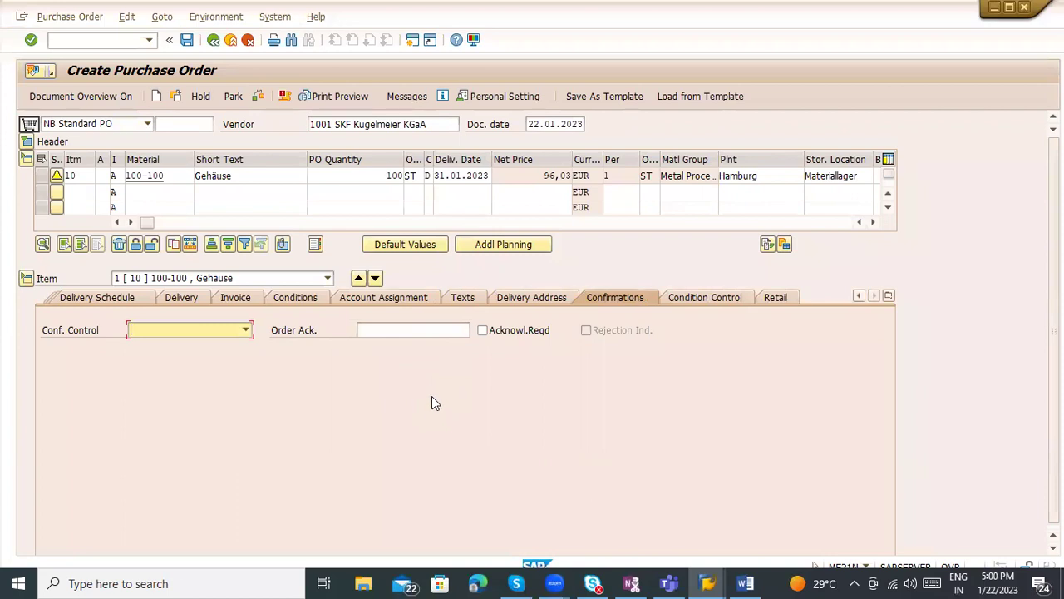
pyautogui.click(246, 329)
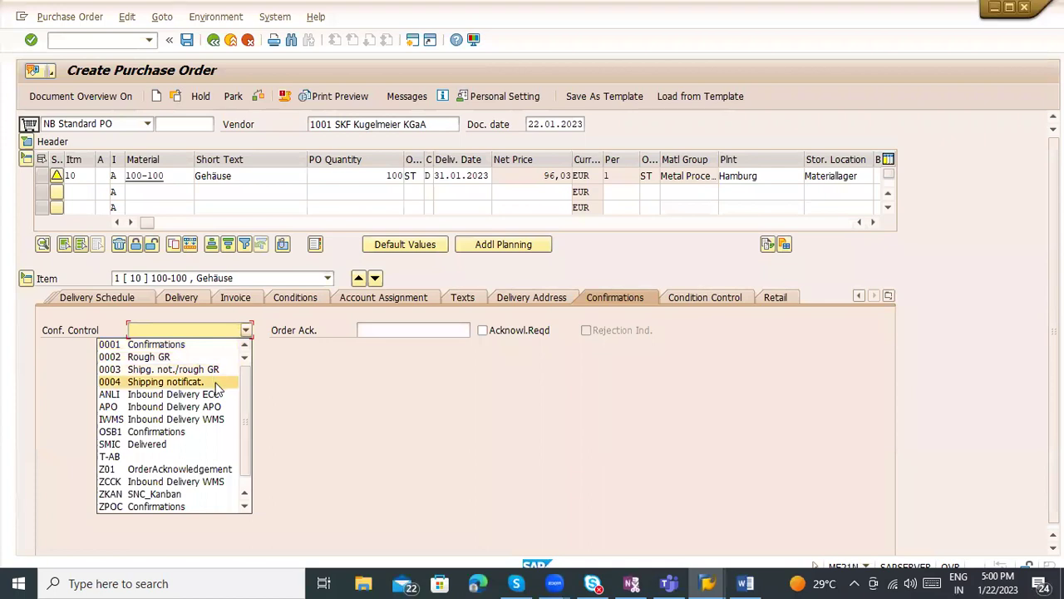
pyautogui.click(640, 437)
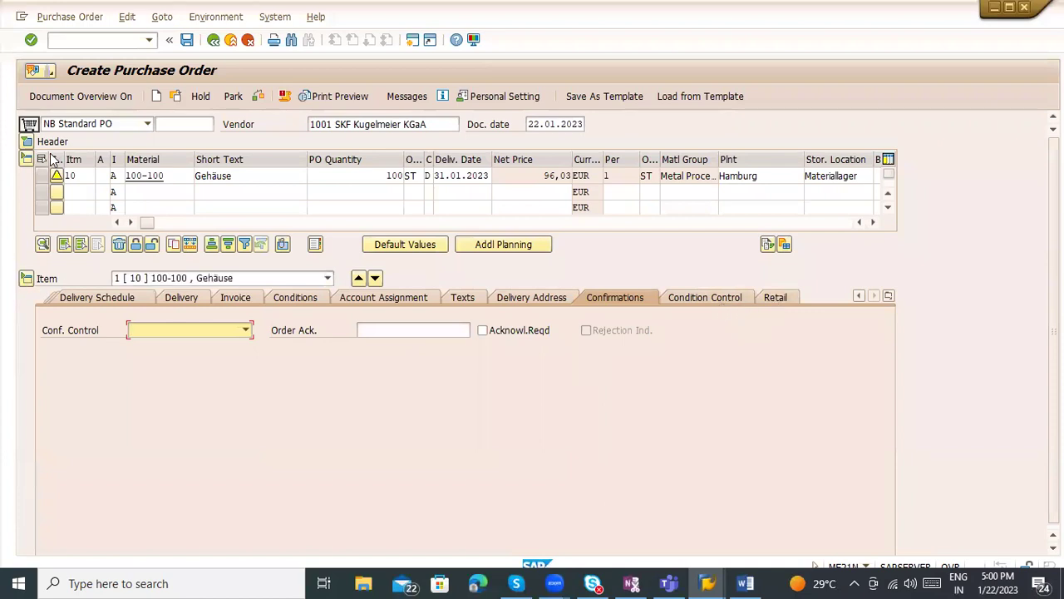
# Step: Expand the purchase order header and review its texts, vendor address and communication data, including the salesperson
pyautogui.click(27, 141)
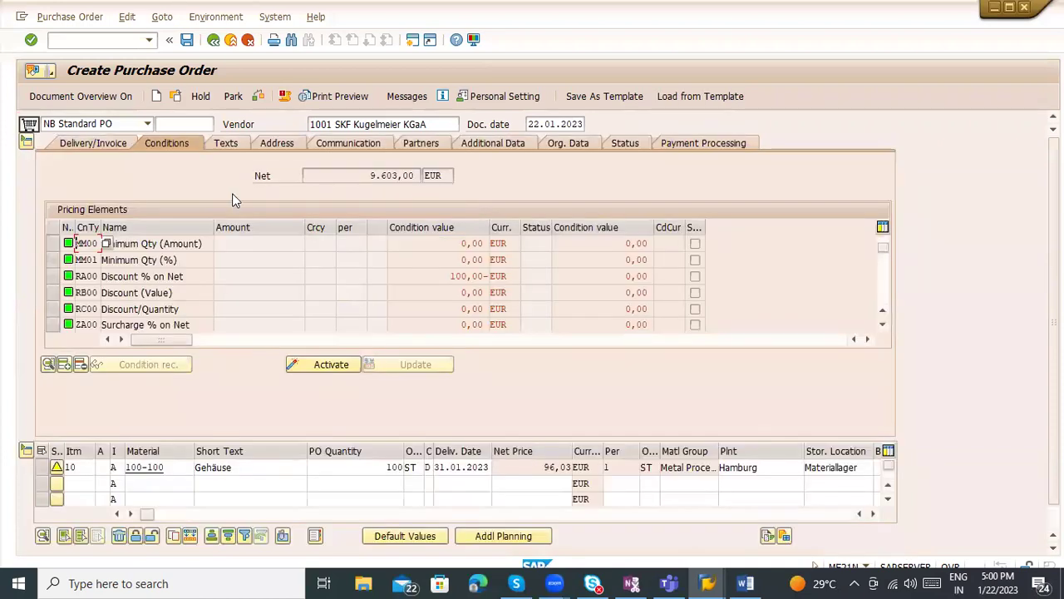
pyautogui.click(218, 147)
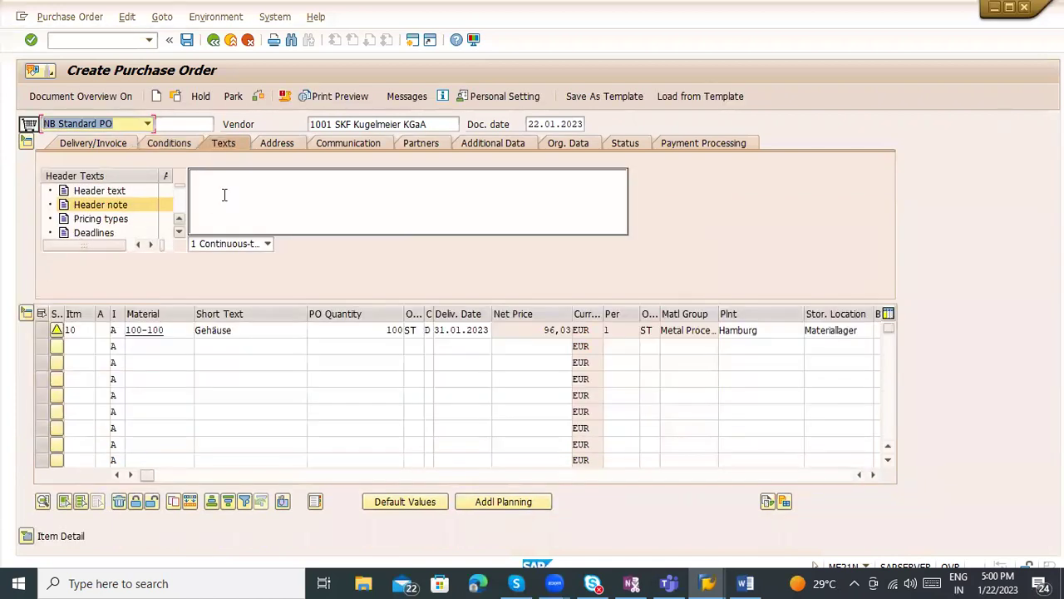
pyautogui.click(262, 145)
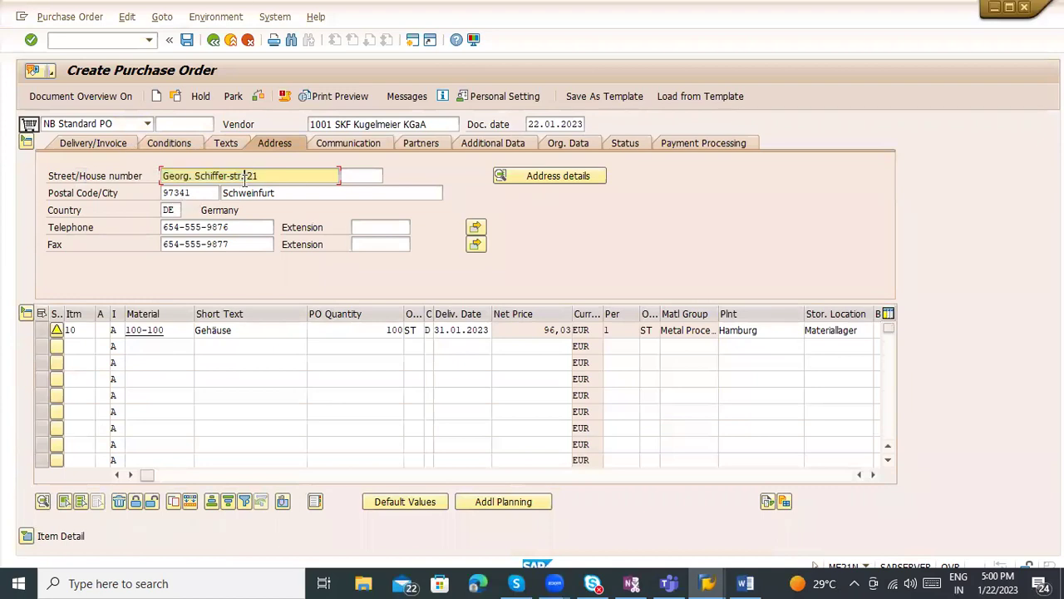
pyautogui.click(363, 143)
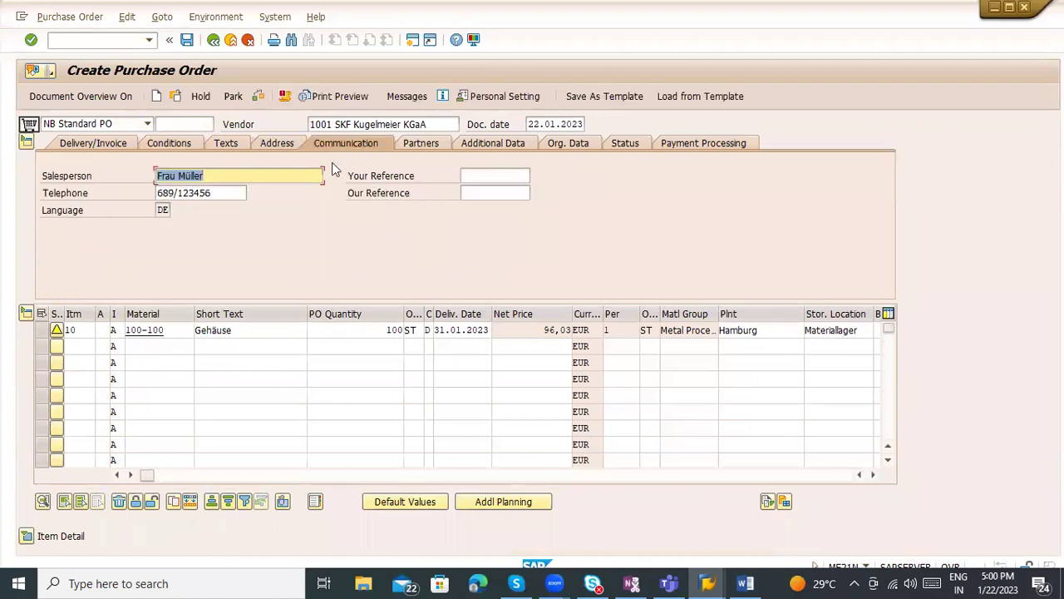
pyautogui.click(231, 178)
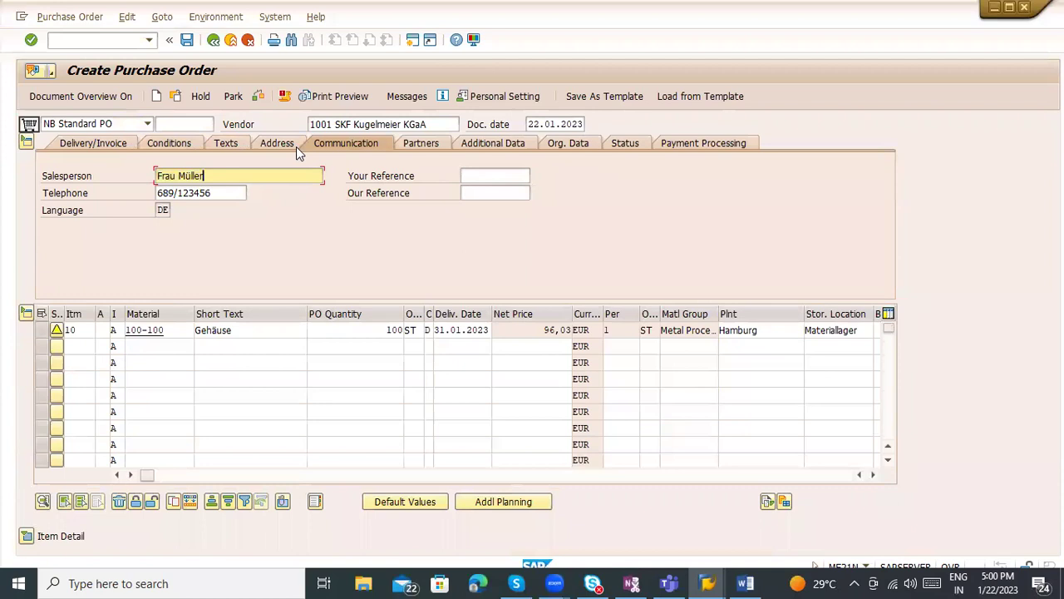
# Step: Display the vendor's master record, check the salesperson and telephone in its purchasing data, and return to the purchase order
pyautogui.doubleClick(333, 125)
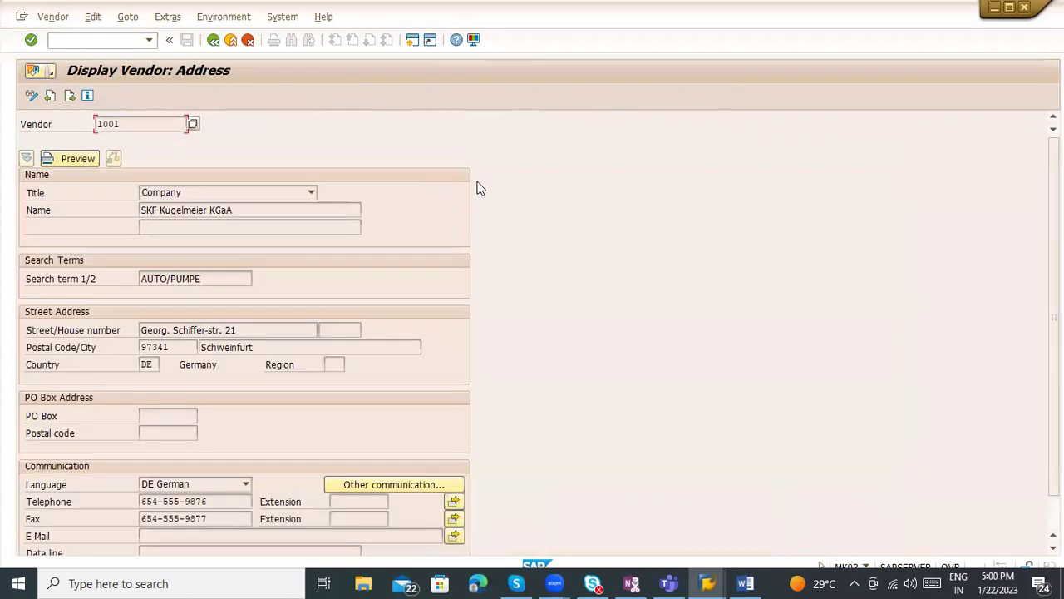
pyautogui.click(69, 96)
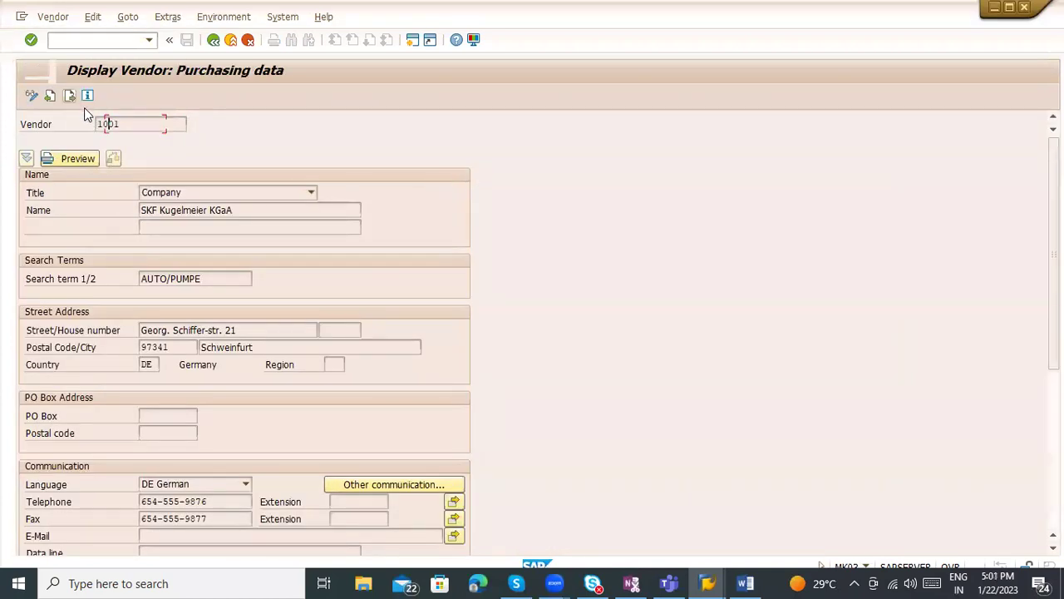
pyautogui.moveTo(200, 346); pyautogui.dragTo(138, 347)
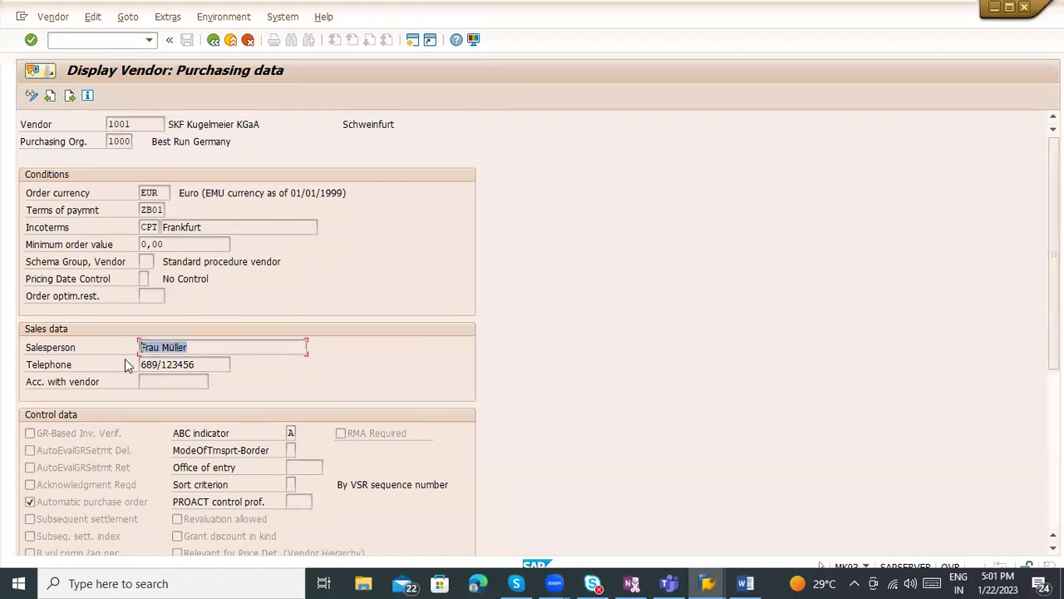
pyautogui.press('Tab')
pyautogui.hotkey('shift', 'Home')
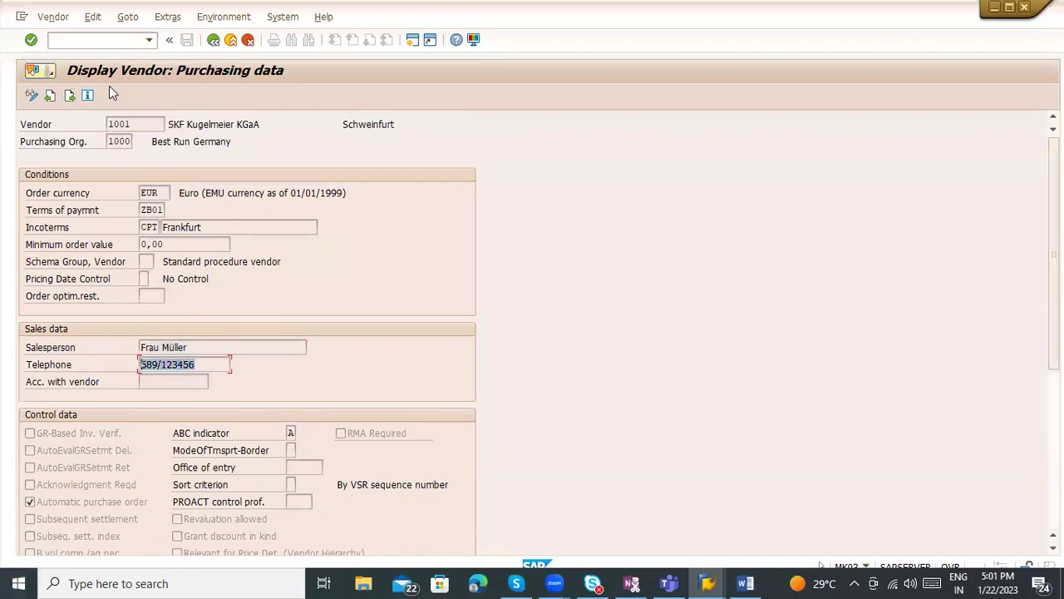
pyautogui.click(217, 41)
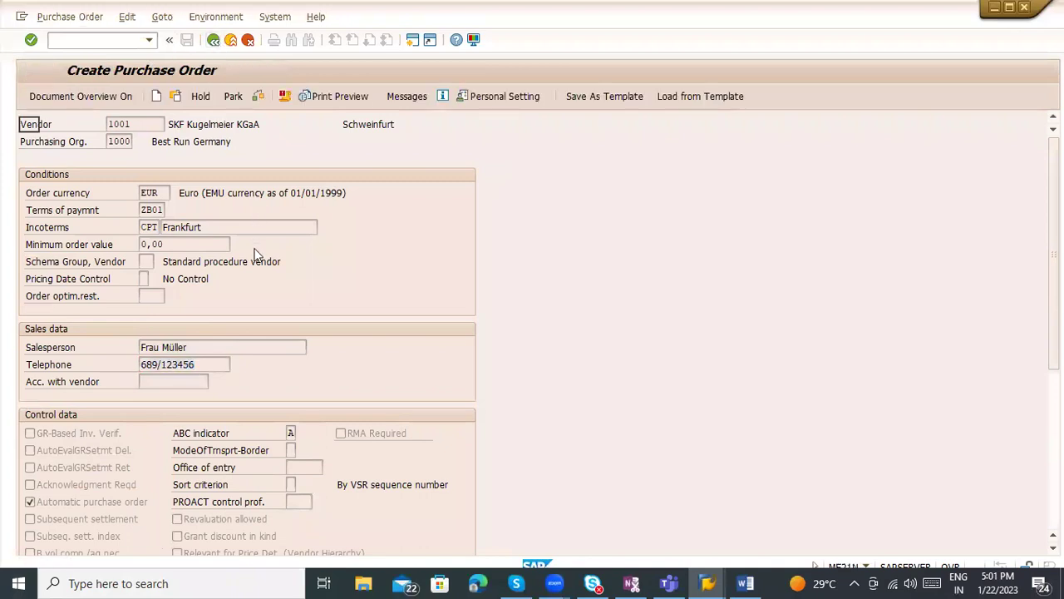
# Step: Display the vendor's master address data, check its name, search term and city, and return to the purchase order
pyautogui.doubleClick(371, 125)
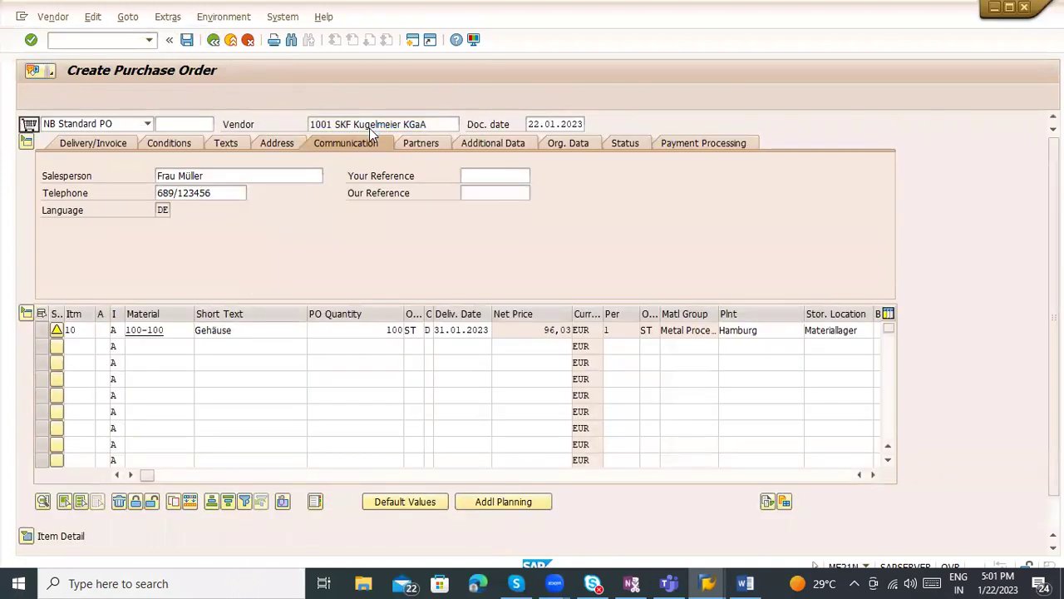
pyautogui.moveTo(244, 211); pyautogui.dragTo(78, 198)
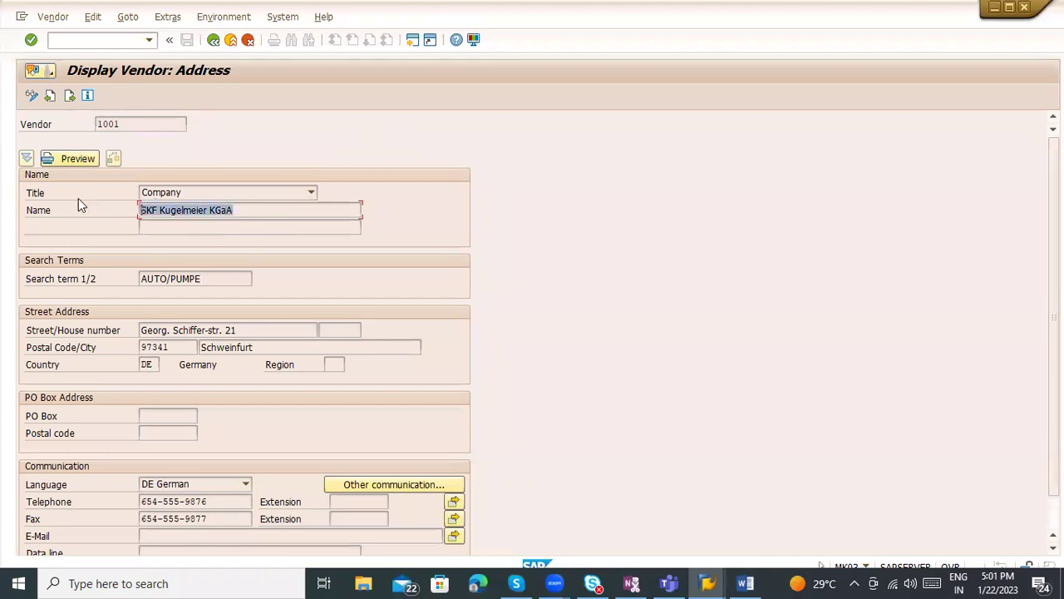
pyautogui.moveTo(213, 275); pyautogui.dragTo(139, 291)
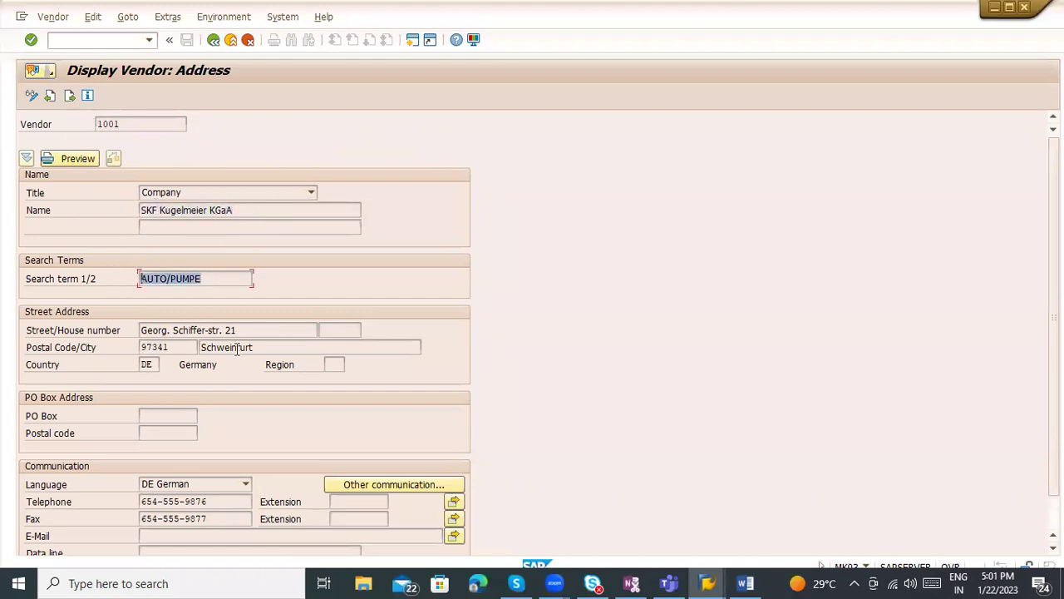
pyautogui.click(202, 347)
pyautogui.doubleClick(202, 347)
pyautogui.click(213, 40)
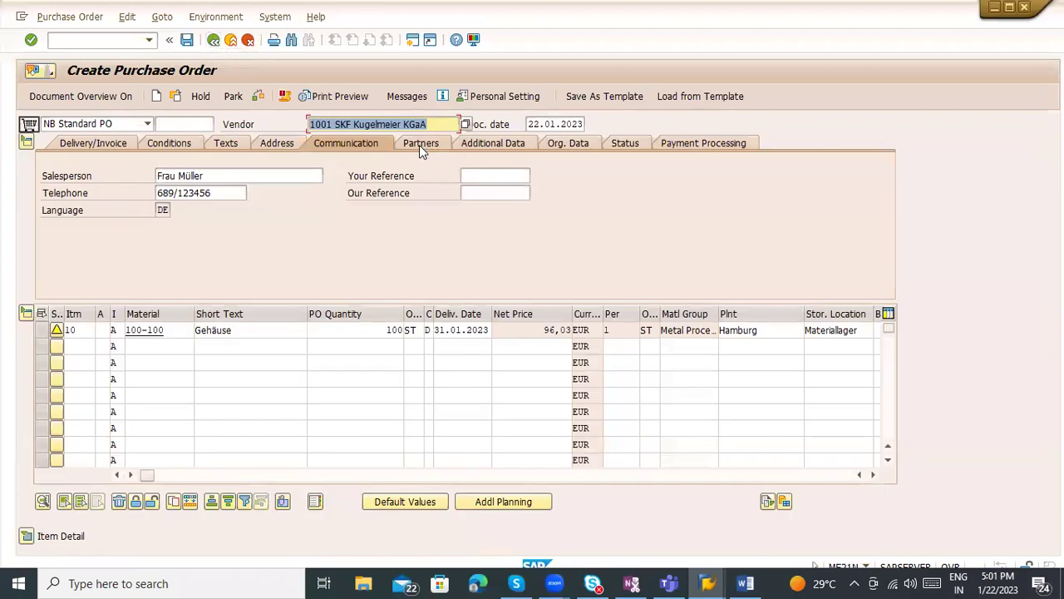
# Step: Review the header's address, partners and additional data, including the validity end and collective number fields
pyautogui.click(277, 147)
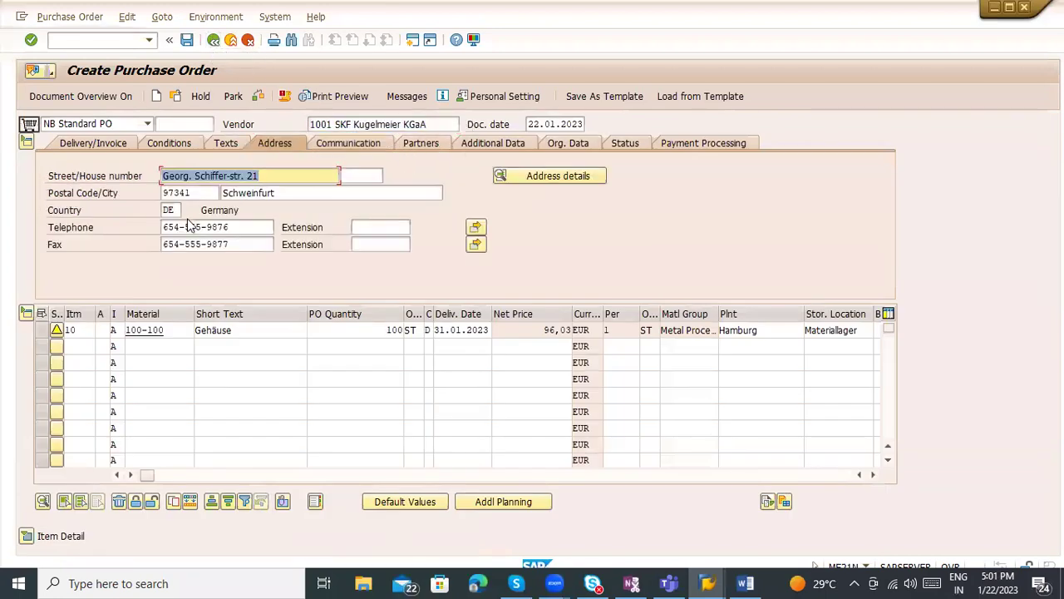
pyautogui.click(442, 143)
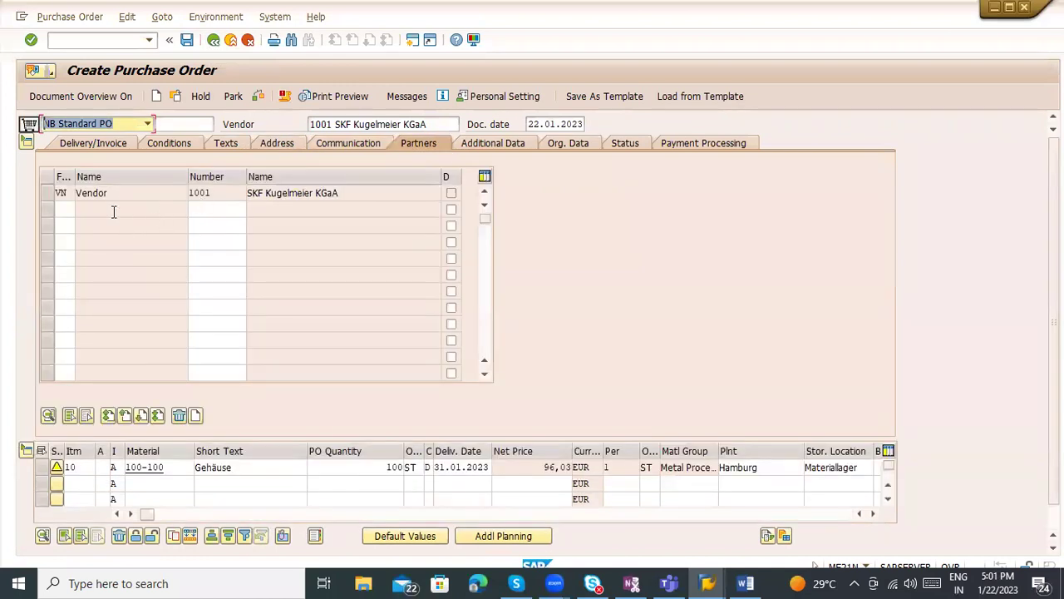
pyautogui.click(474, 148)
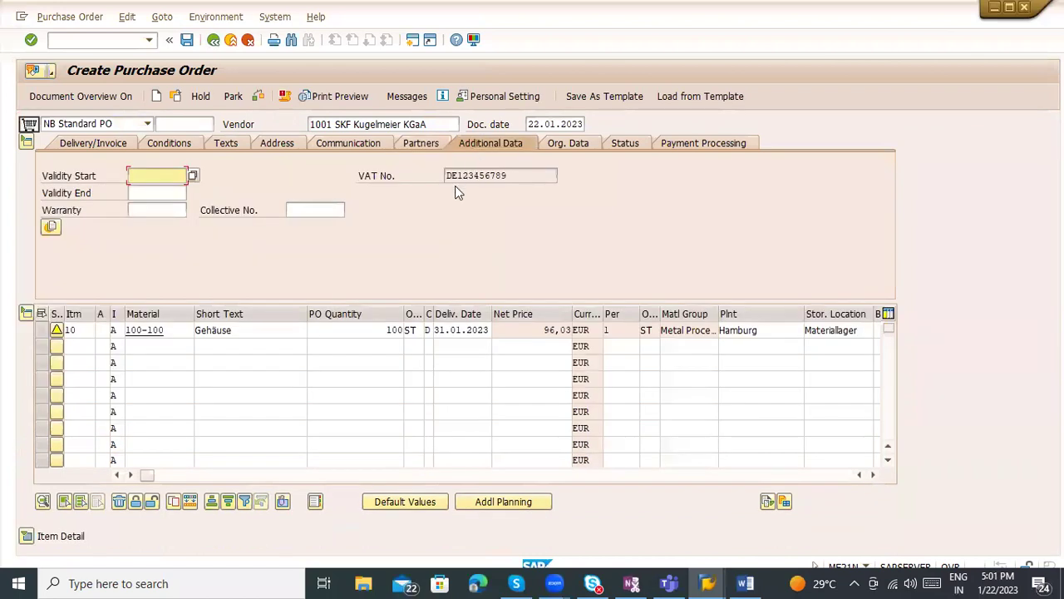
pyautogui.click(145, 195)
pyautogui.click(320, 210)
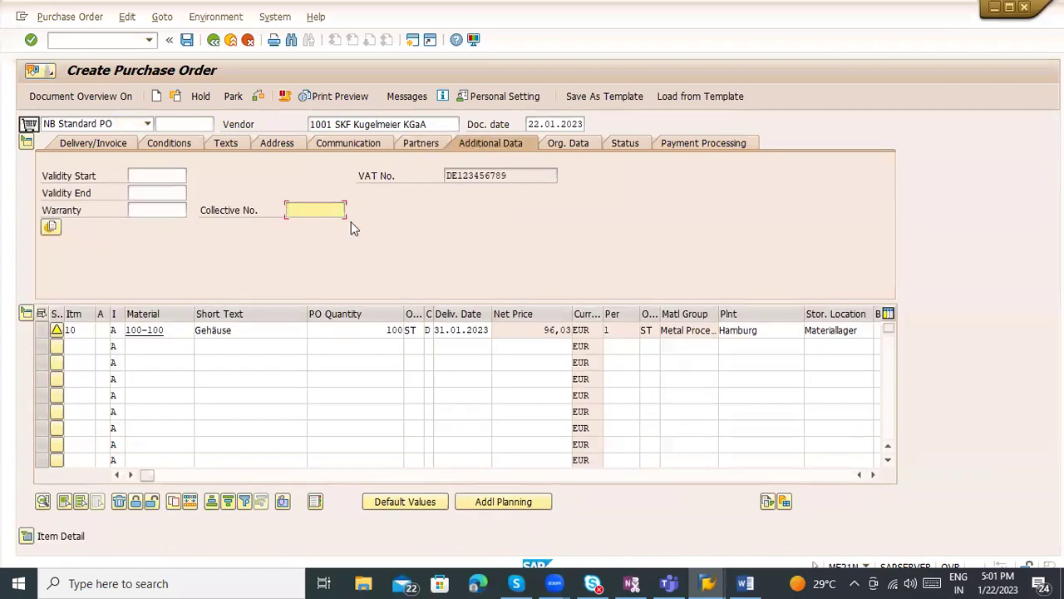
# Step: Review the header's organizational data, including the company code, and the purchase order's status
pyautogui.click(569, 143)
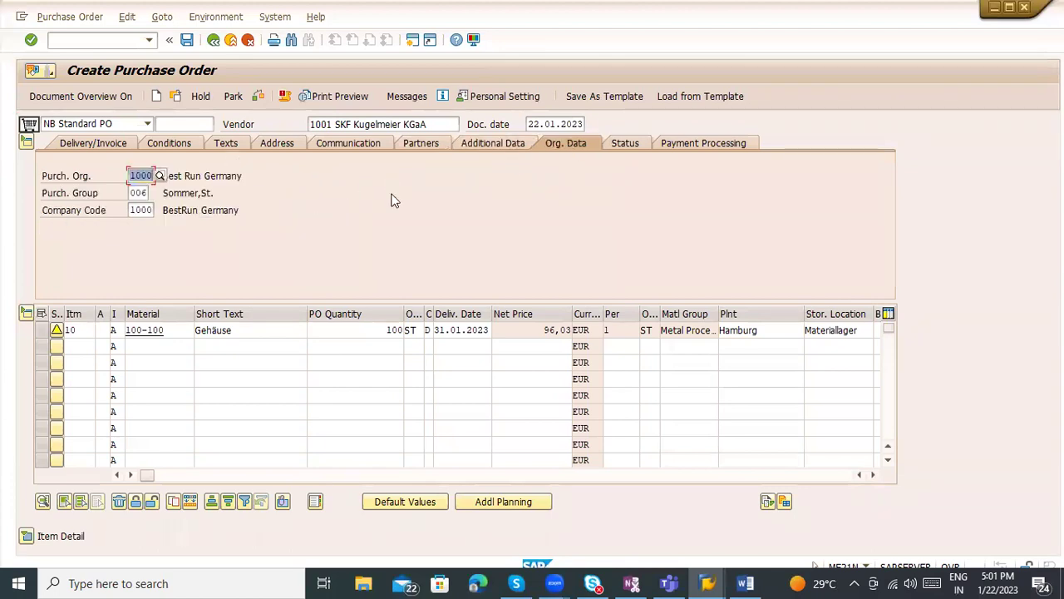
pyautogui.click(135, 209)
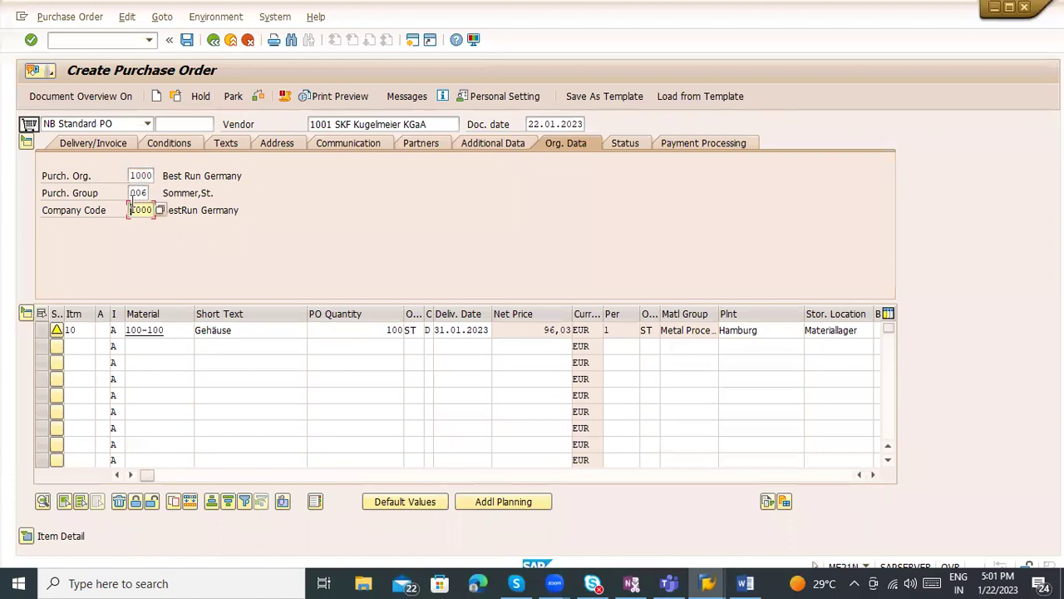
pyautogui.click(683, 142)
pyautogui.click(638, 145)
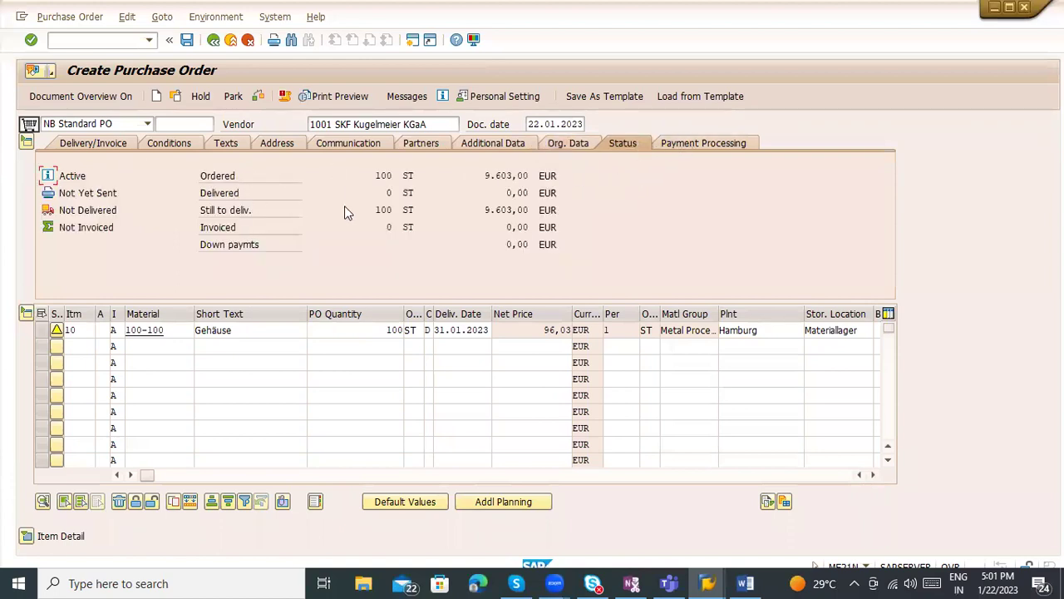
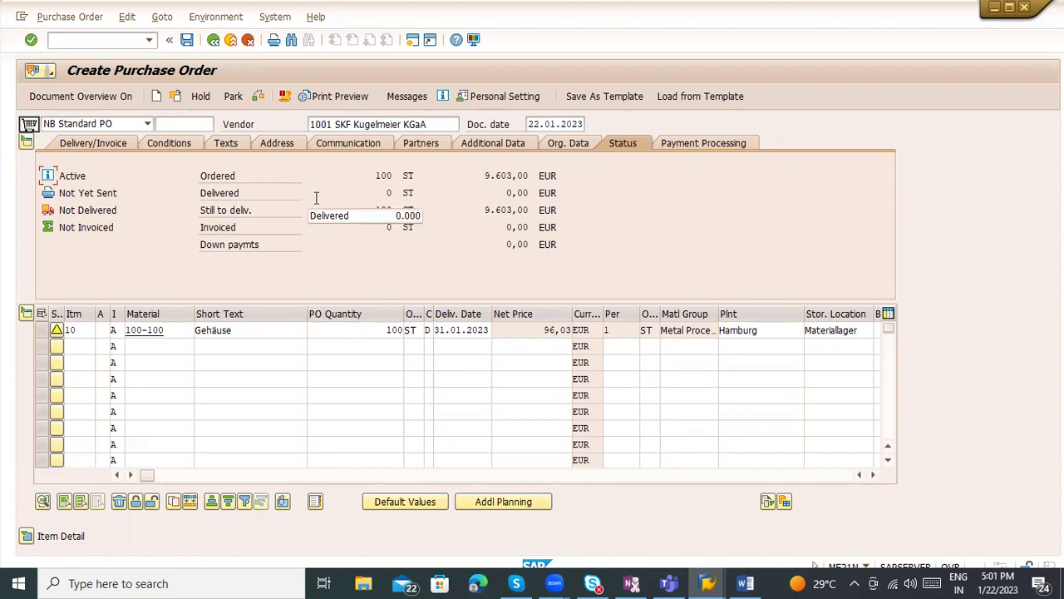
# Step: Open the purchase order's print preview and examine its delivery address, delivery and payment terms, and item prices
pyautogui.click(306, 96)
pyautogui.scroll(-5, 374, 316)
pyautogui.scroll(-5, 341, 309)
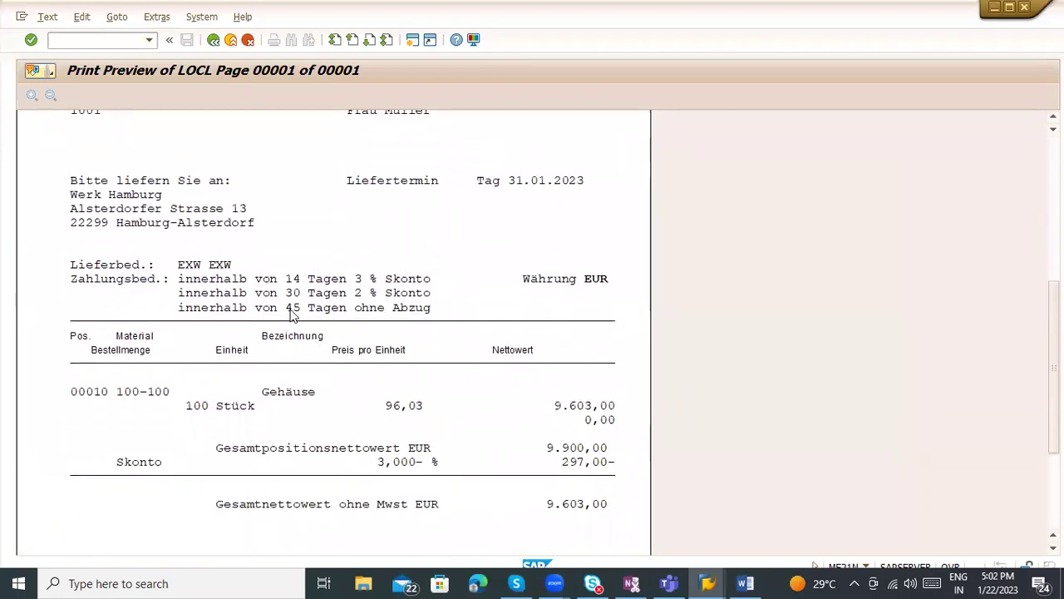
# Step: Close the print preview, check the output message and its language for the new purchase order, and return to the order
pyautogui.scroll(-3, 379, 348)
pyautogui.scroll(7, 379, 348)
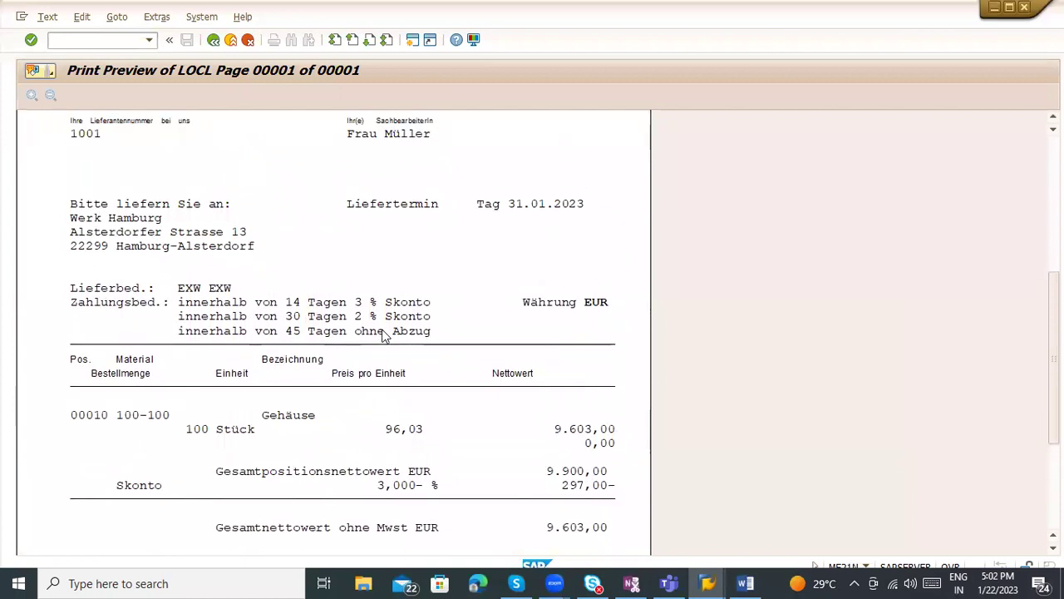
pyautogui.click(213, 40)
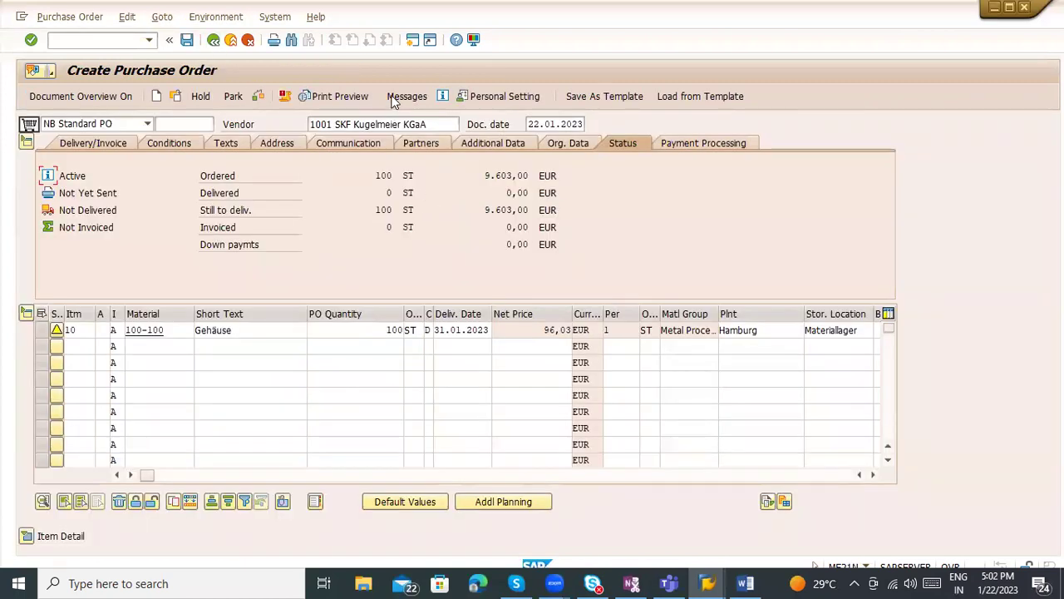
pyautogui.click(405, 97)
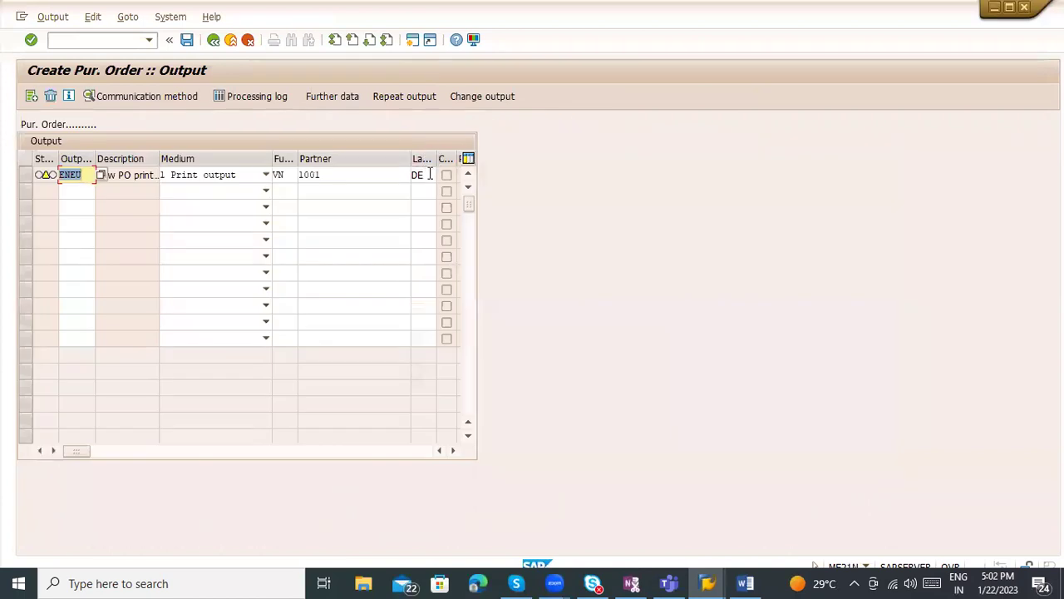
pyautogui.click(421, 174)
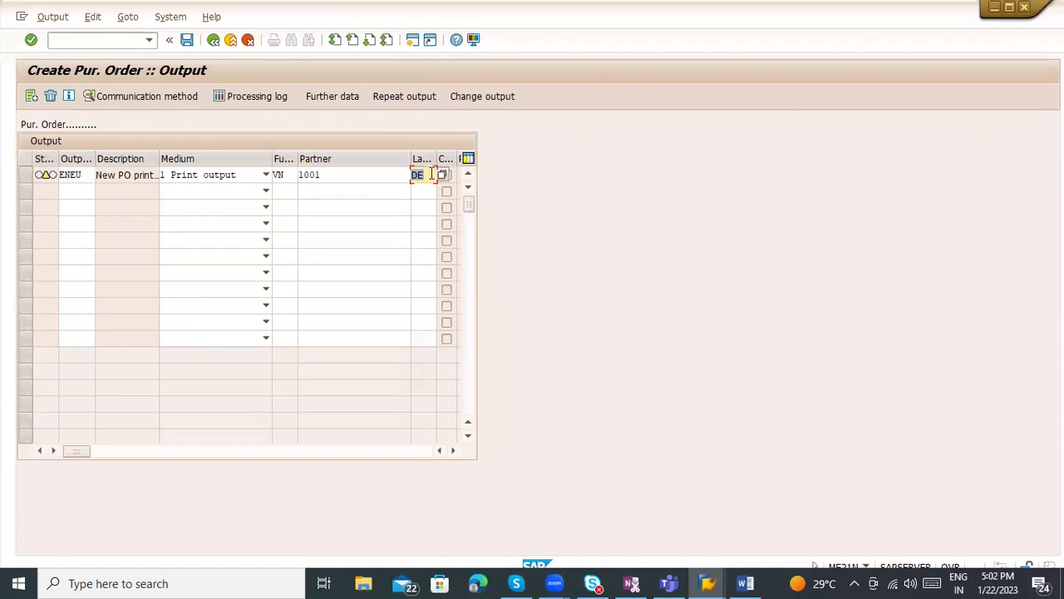
pyautogui.click(211, 40)
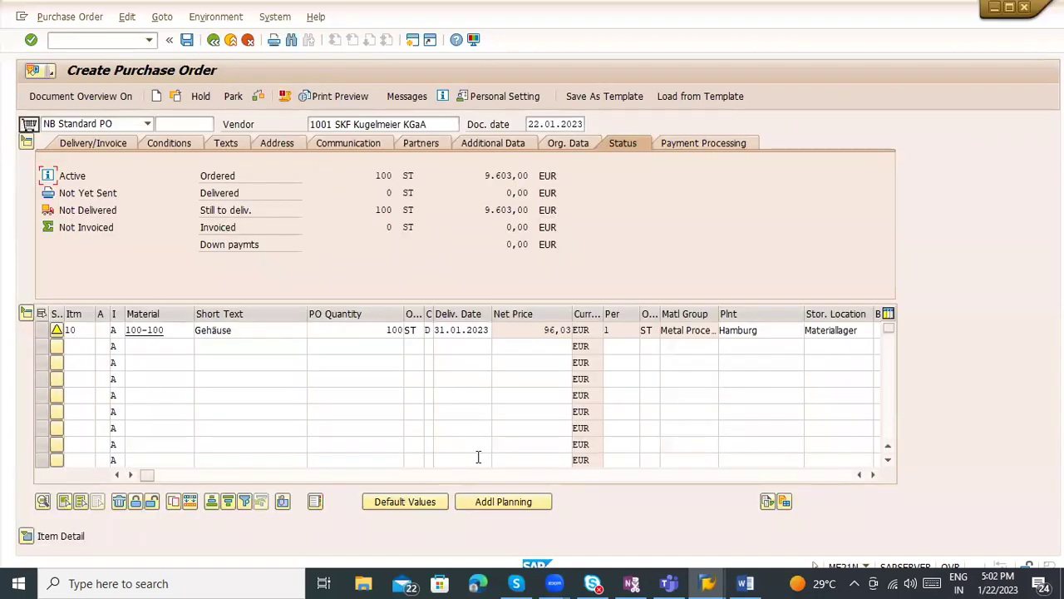
# Step: Save the purchase order and open the saved document for display
pyautogui.click(189, 43)
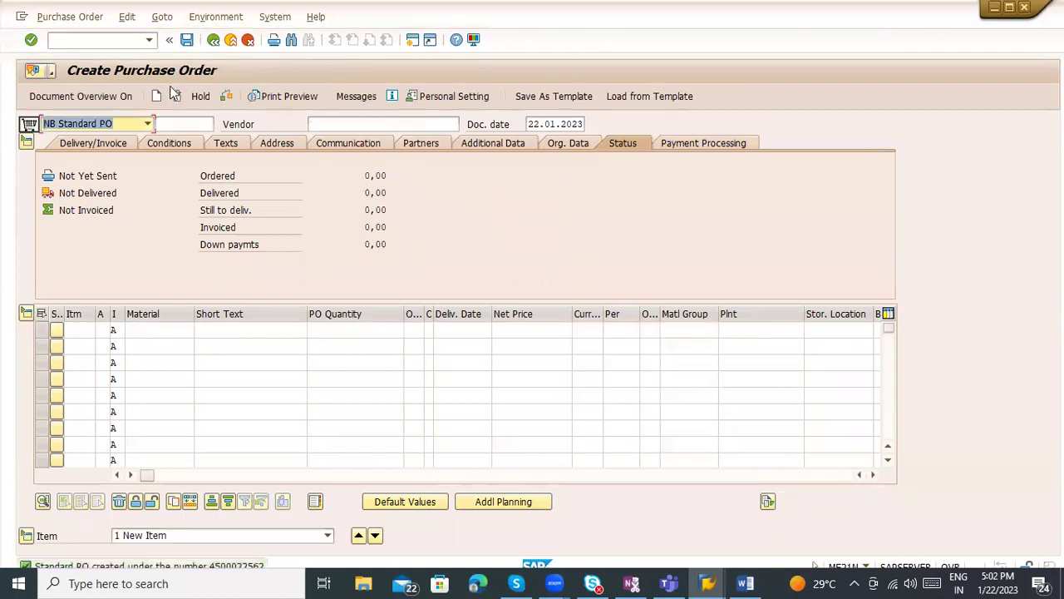
pyautogui.hotkey('shift', 'F5')
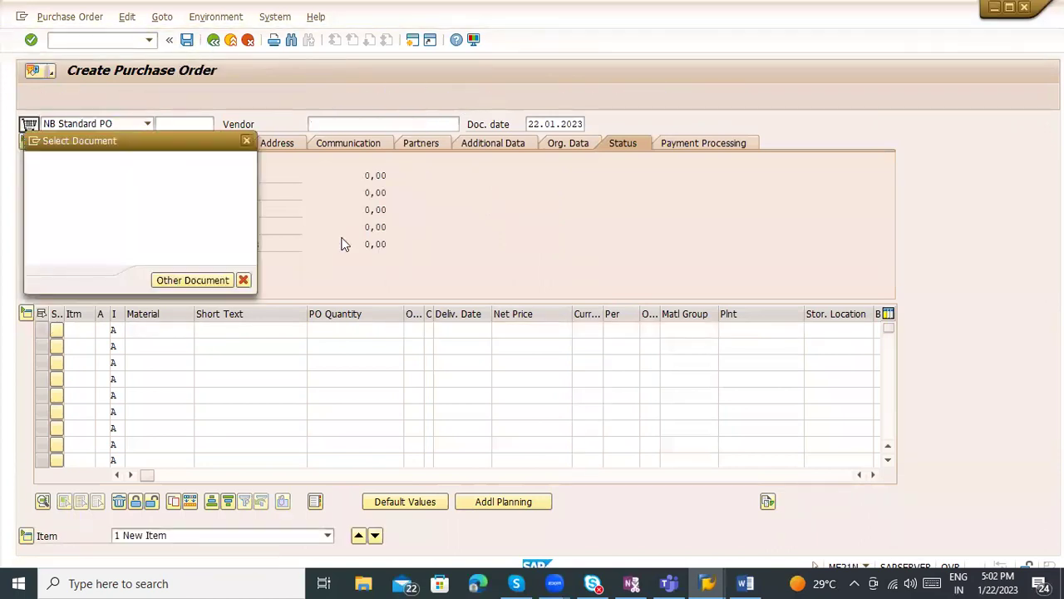
pyautogui.press('Return')
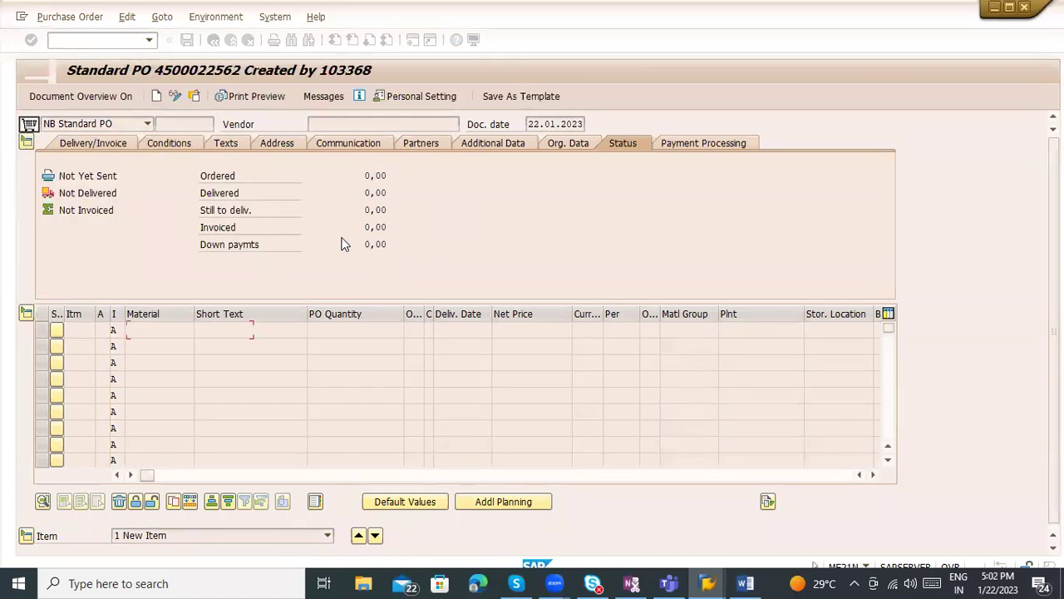
# Step: Review the further data of the purchase order's ENEU output message, including the available dispatch times, and return to the order
pyautogui.click(322, 97)
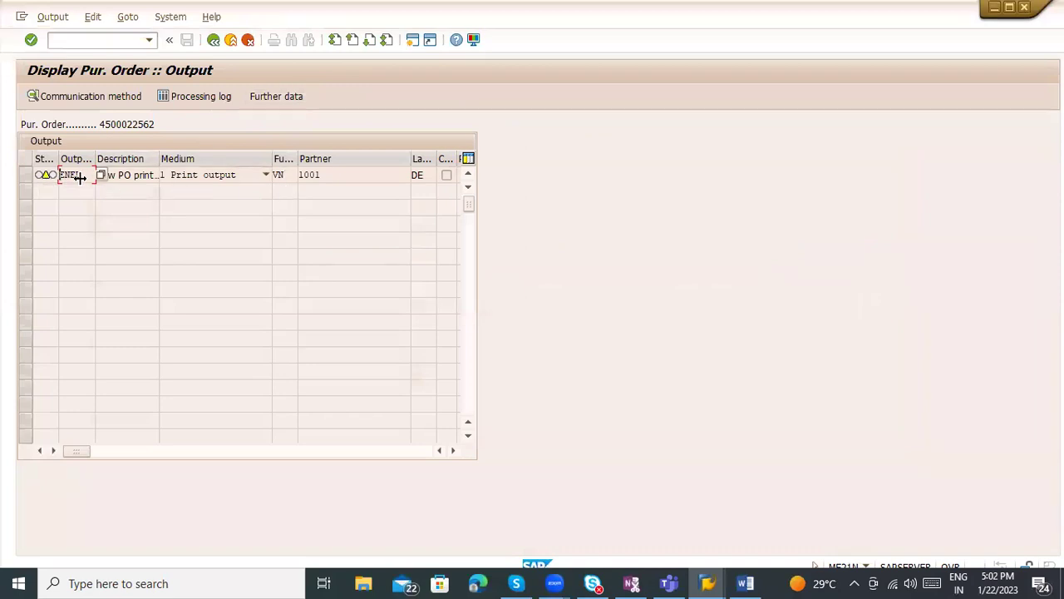
pyautogui.click(25, 174)
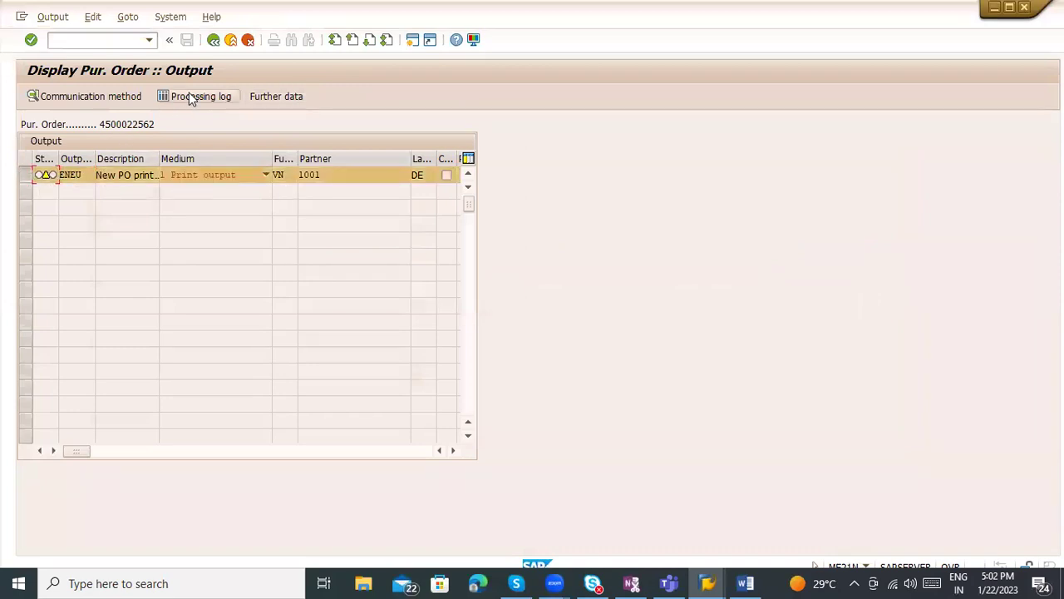
pyautogui.click(271, 95)
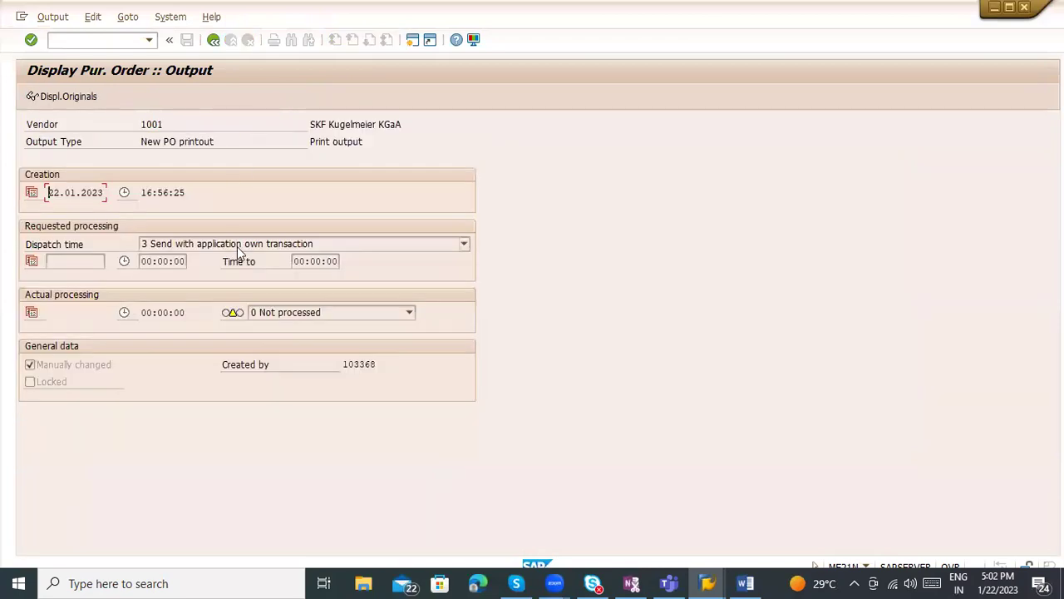
pyautogui.click(238, 247)
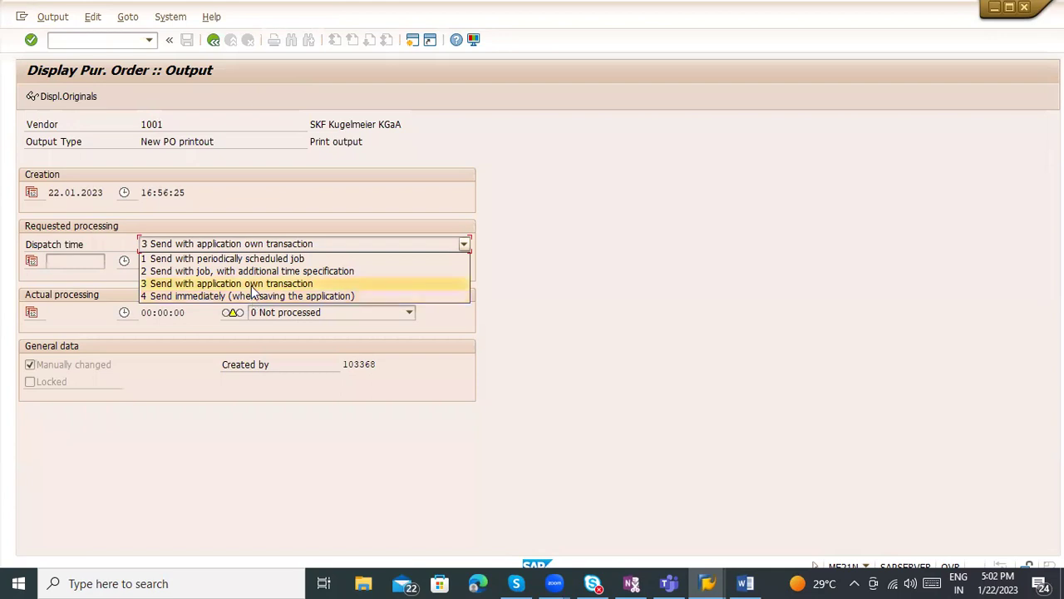
pyautogui.click(209, 62)
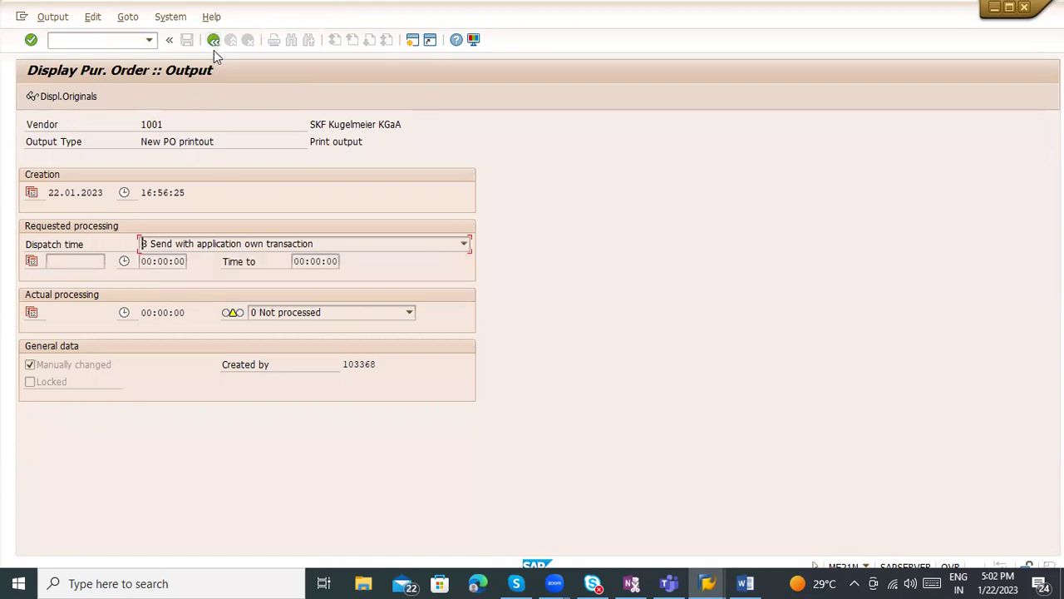
pyautogui.click(213, 40)
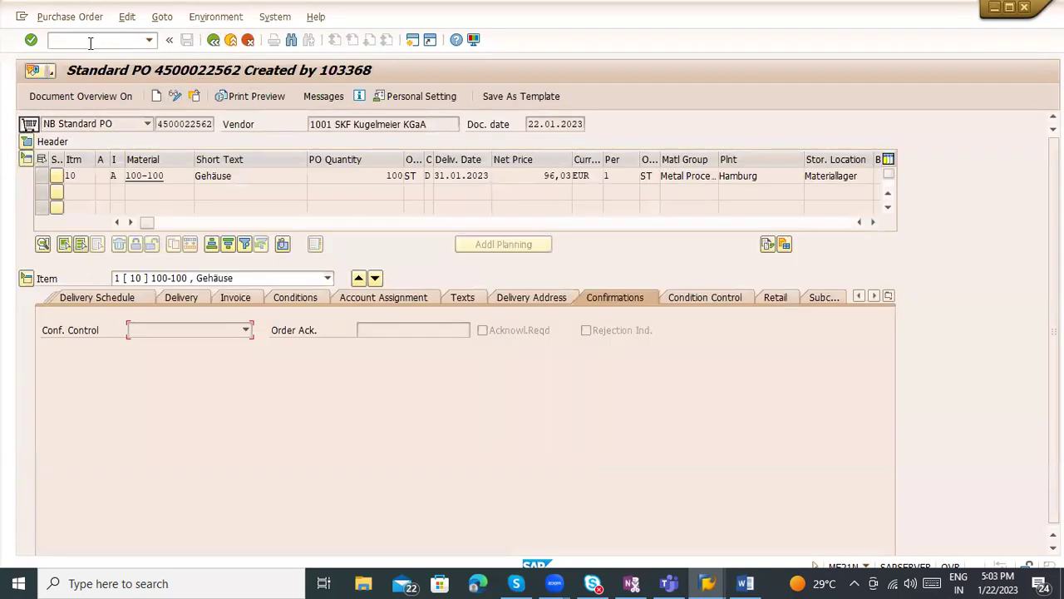
# Step: Try to open an additional SAP session from the displayed purchase order
pyautogui.click(90, 43)
pyautogui.write('/')
pyautogui.press('Return')
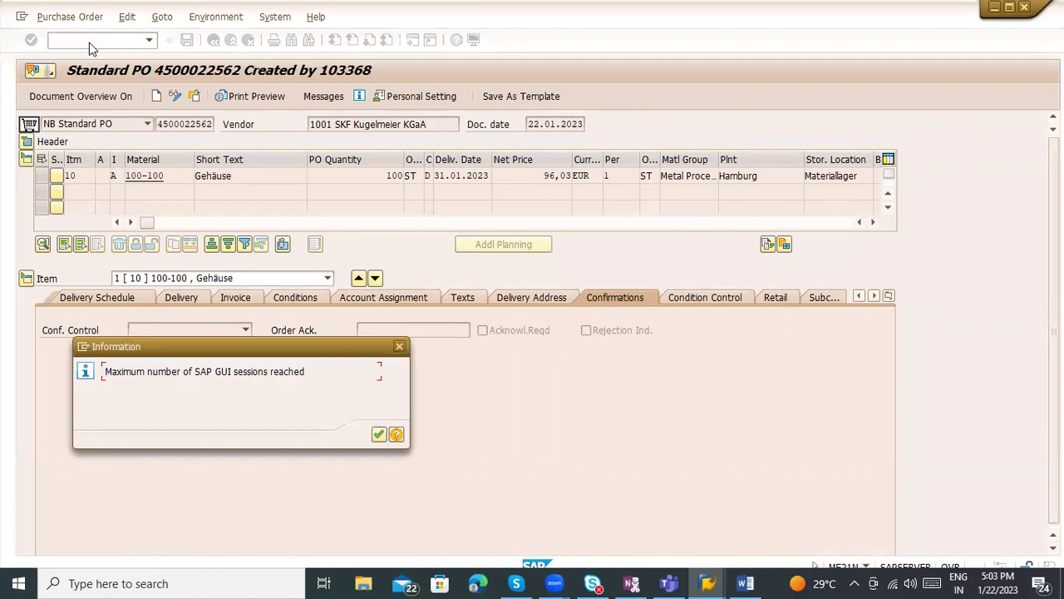
pyautogui.press('Return')
# Step: Switch to the purchase requisition session, open the Message Output transaction, and execute it for the saved purchase order
pyautogui.hotkey('alt', 'Tab')
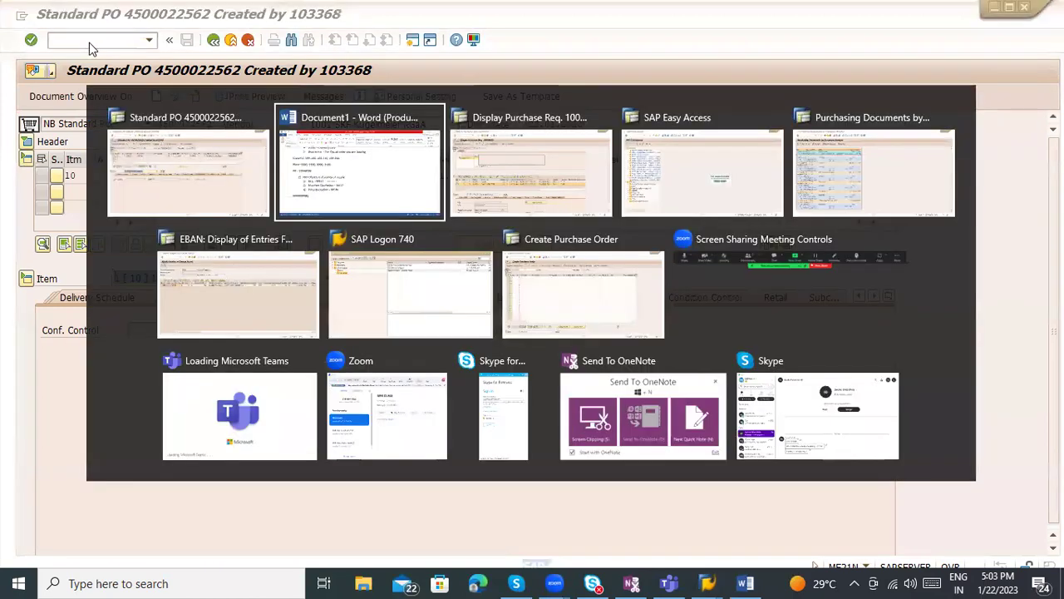
pyautogui.hotkey('alt', 'Tab')
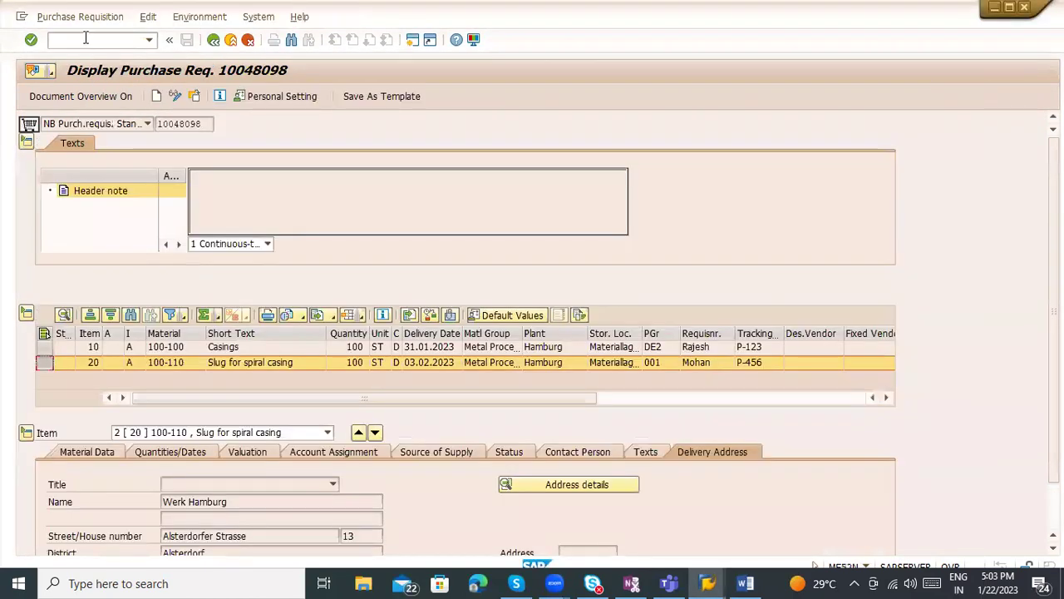
pyautogui.write('/nm')
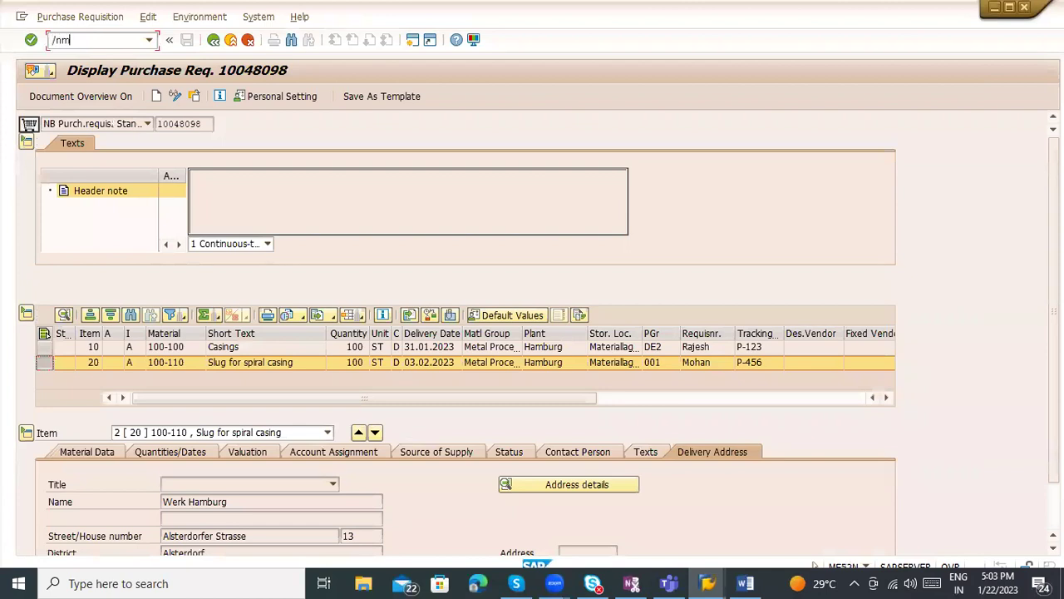
pyautogui.press('Return')
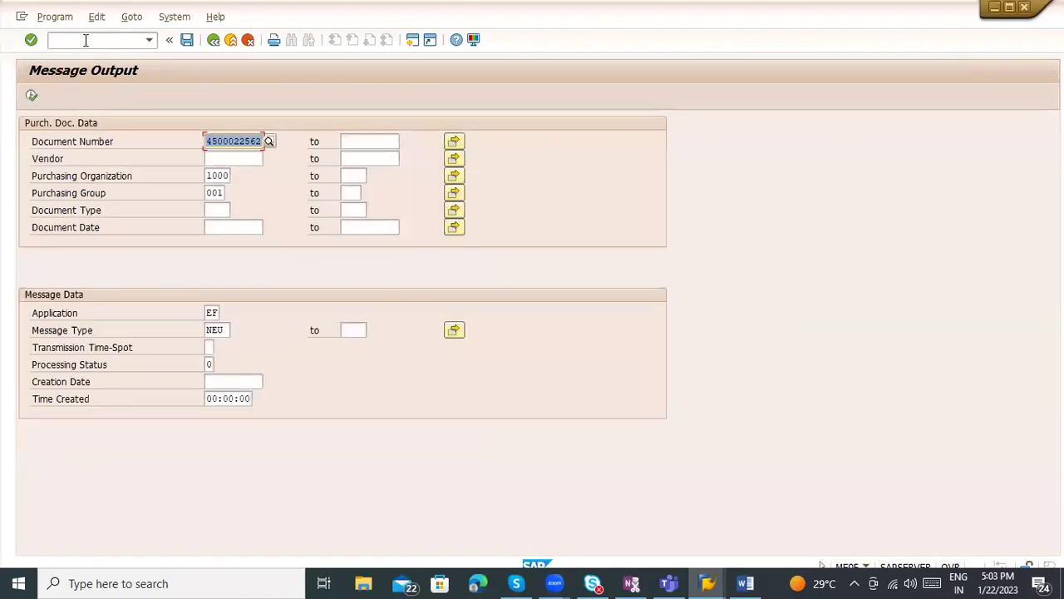
pyautogui.click(209, 312)
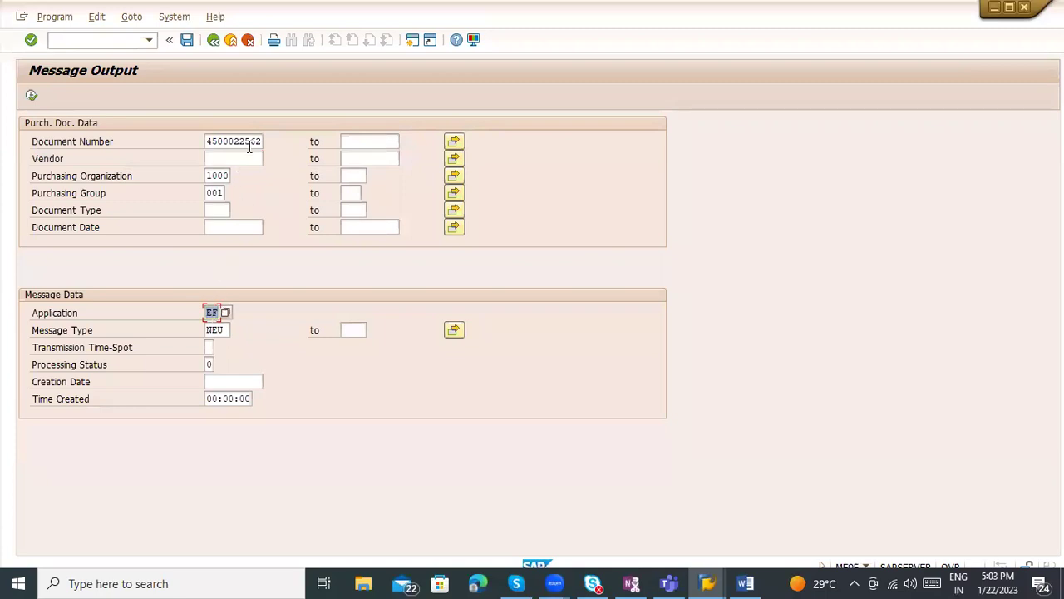
pyautogui.click(31, 96)
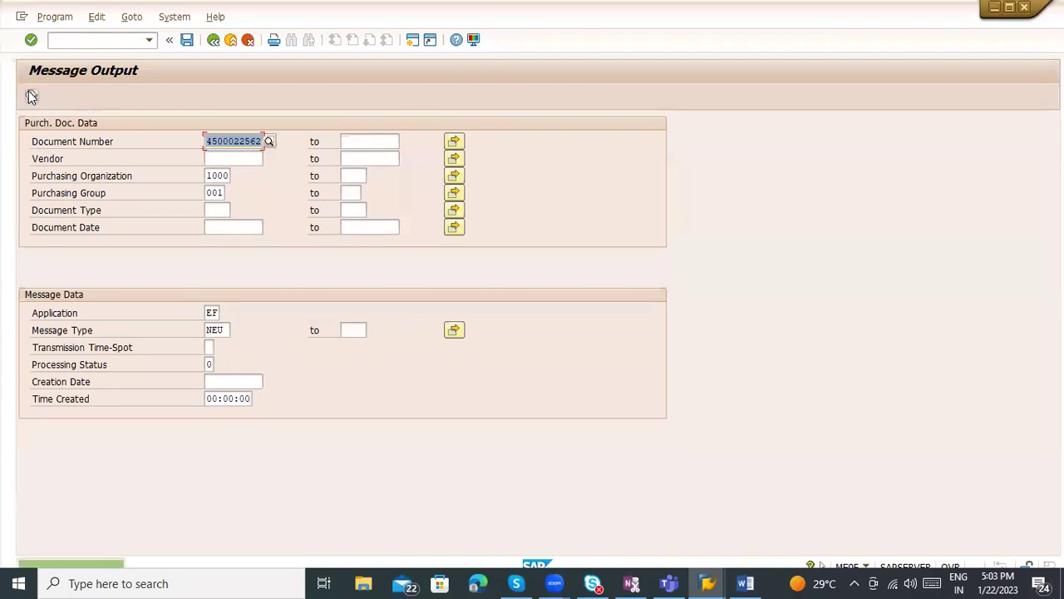
# Step: Clear the purchasing organization and purchasing group from the Message Output selection and execute it again
pyautogui.press('Tab')
pyautogui.press('Tab')
pyautogui.press('Tab')
pyautogui.press('Tab')
pyautogui.press('Tab')
pyautogui.press('Tab')
pyautogui.press('Tab')
pyautogui.hotkey('shift', 'Tab')
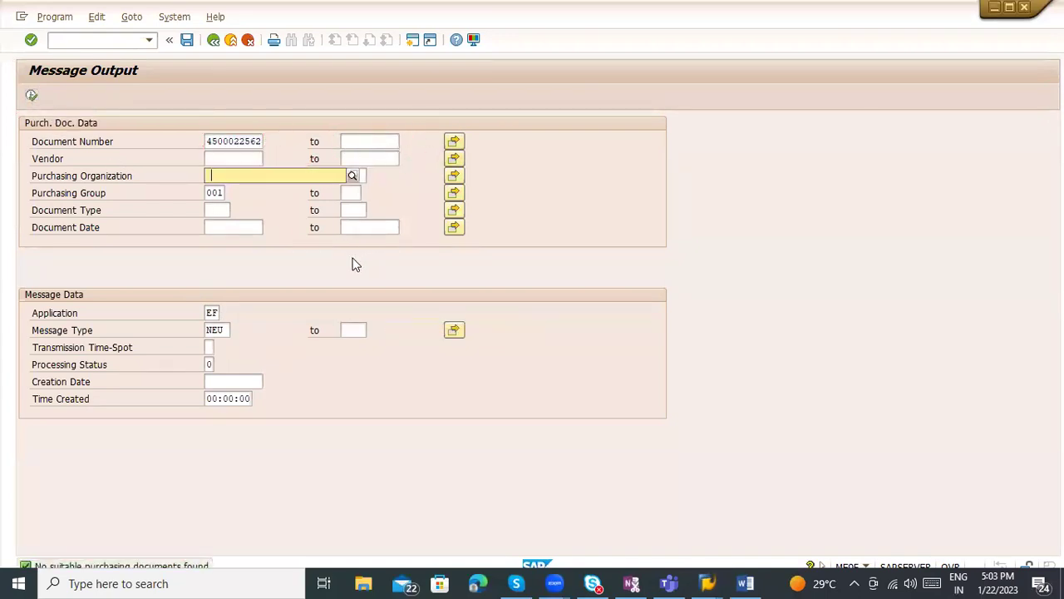
pyautogui.press('Return')
pyautogui.press('Tab')
pyautogui.press('Tab')
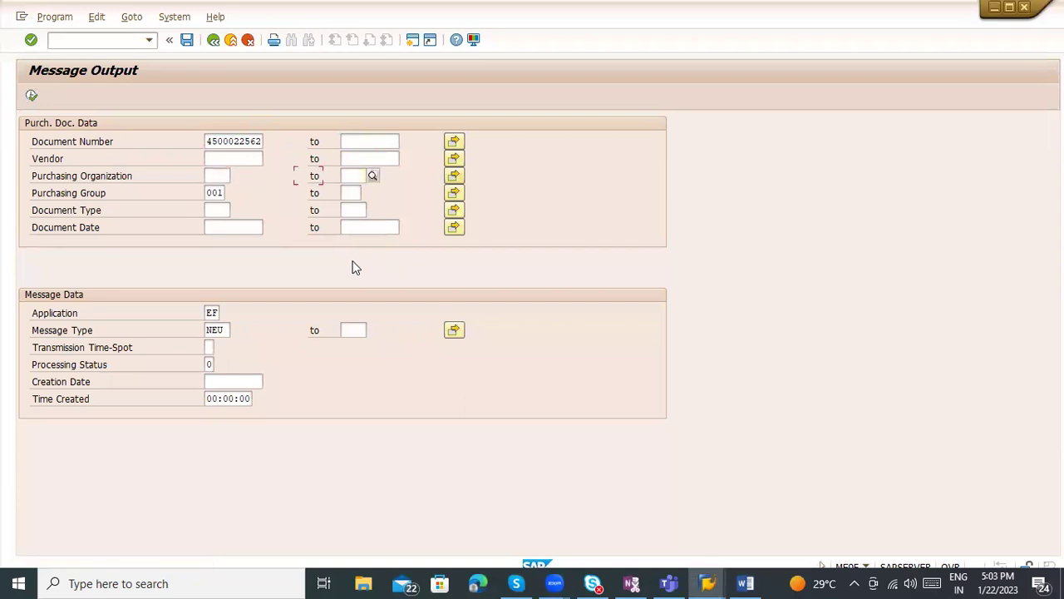
pyautogui.press('Return')
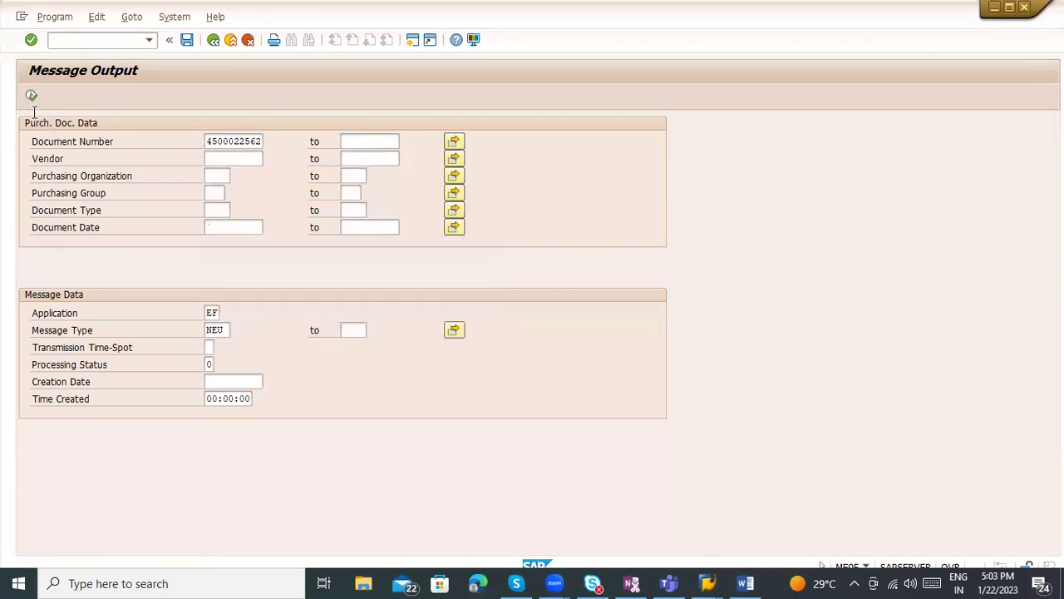
pyautogui.click(30, 96)
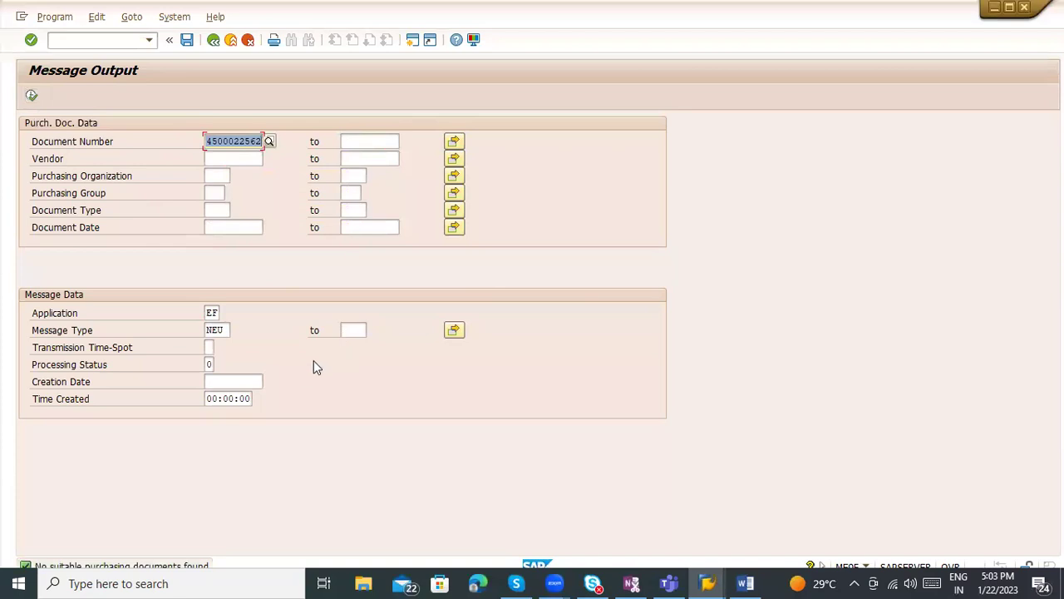
# Step: Switch back to the saved purchase order, check its output message, and return to the order
pyautogui.hotkey('alt', 'Tab')
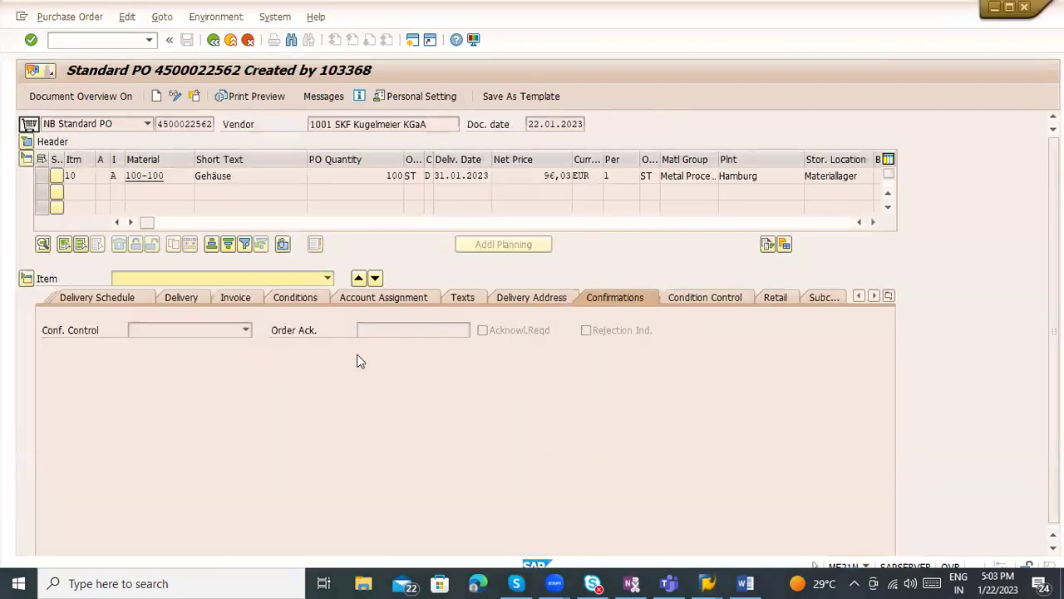
pyautogui.hotkey('alt', 'Tab')
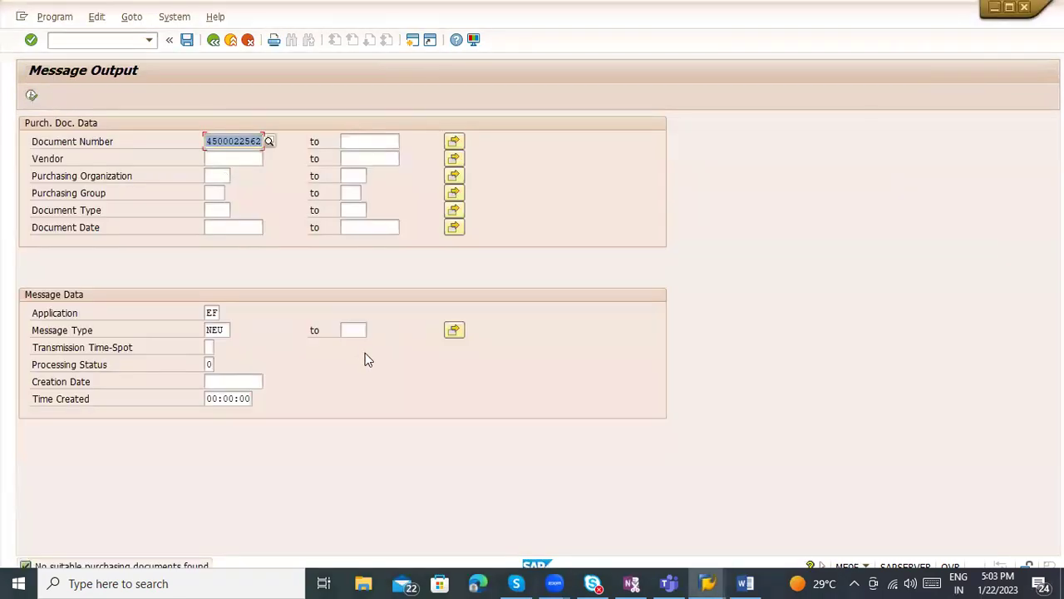
pyautogui.hotkey('alt', 'Tab')
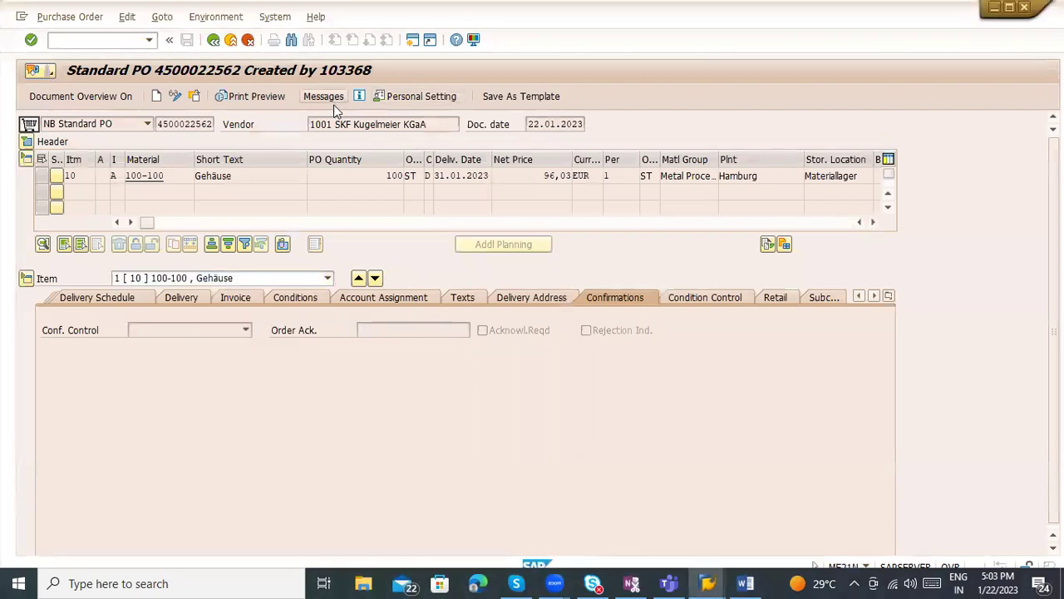
pyautogui.click(330, 99)
pyautogui.click(211, 41)
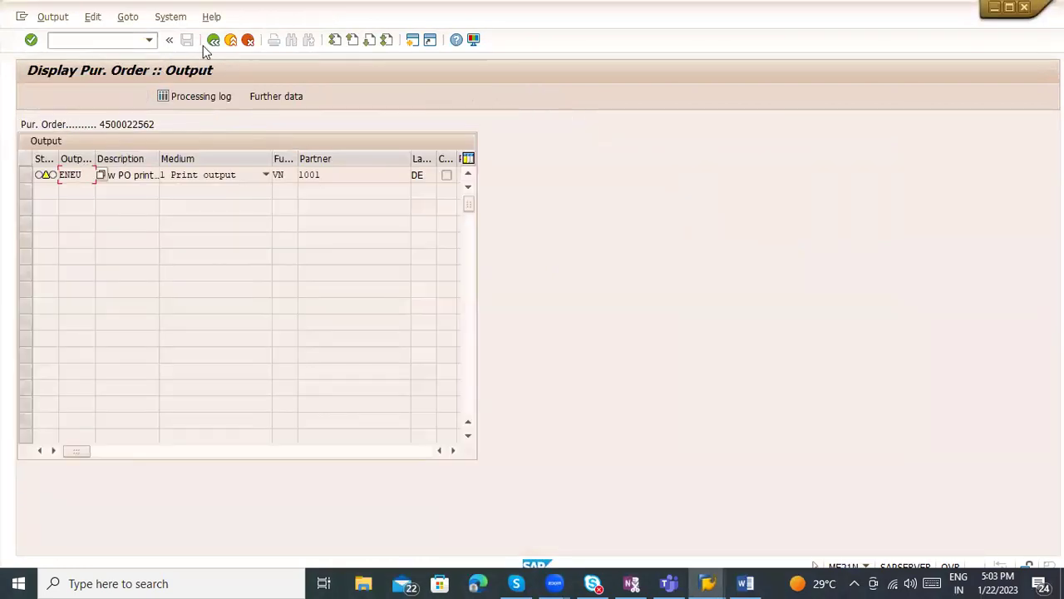
# Step: Put the purchase order in change mode, review the printing information of its ENEU output message, and return to the order
pyautogui.click(174, 95)
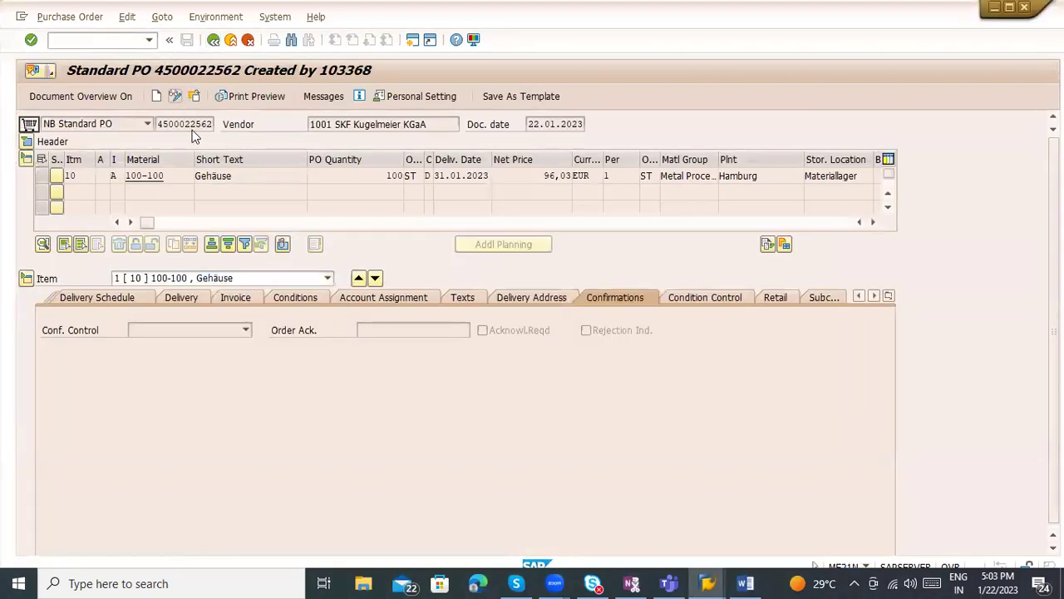
pyautogui.click(345, 99)
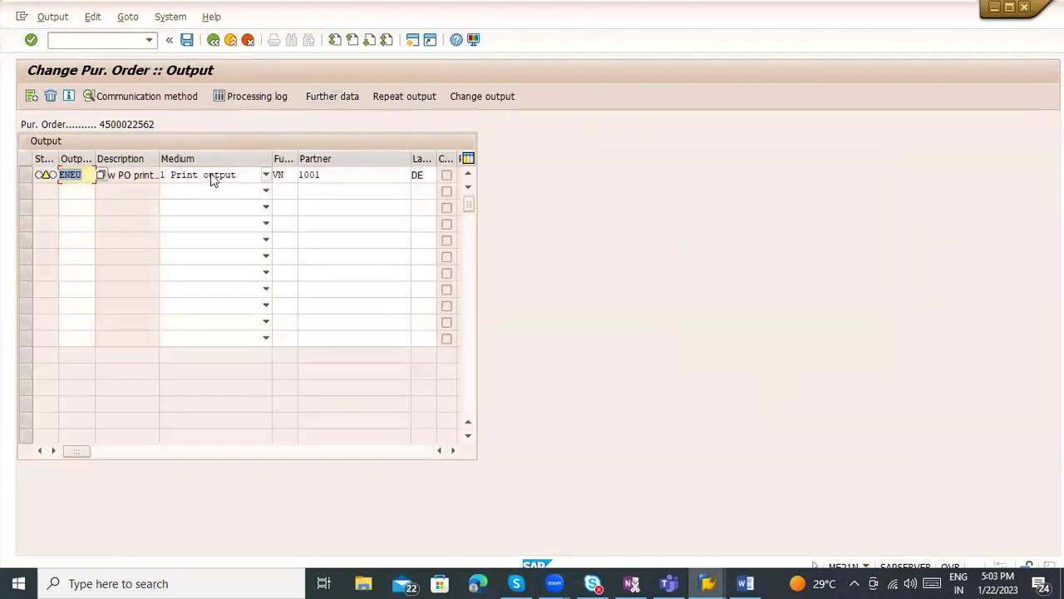
pyautogui.click(25, 174)
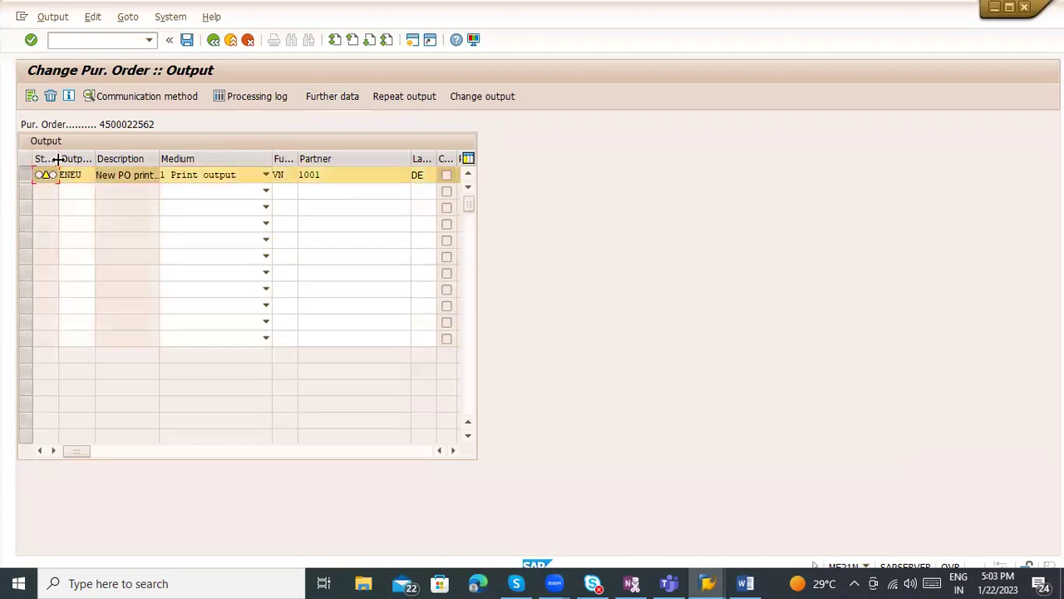
pyautogui.click(136, 101)
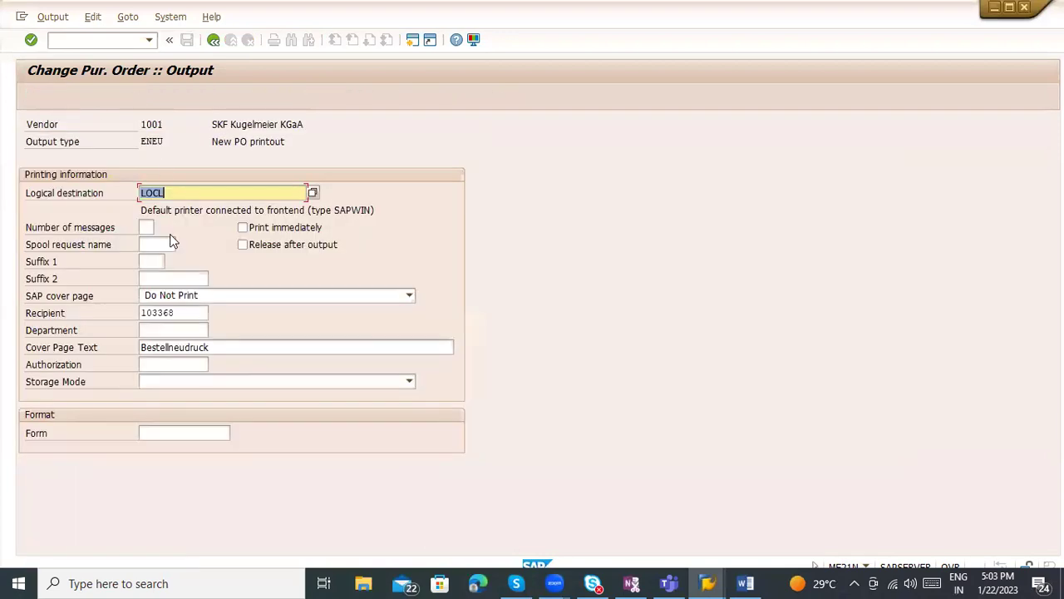
pyautogui.click(213, 41)
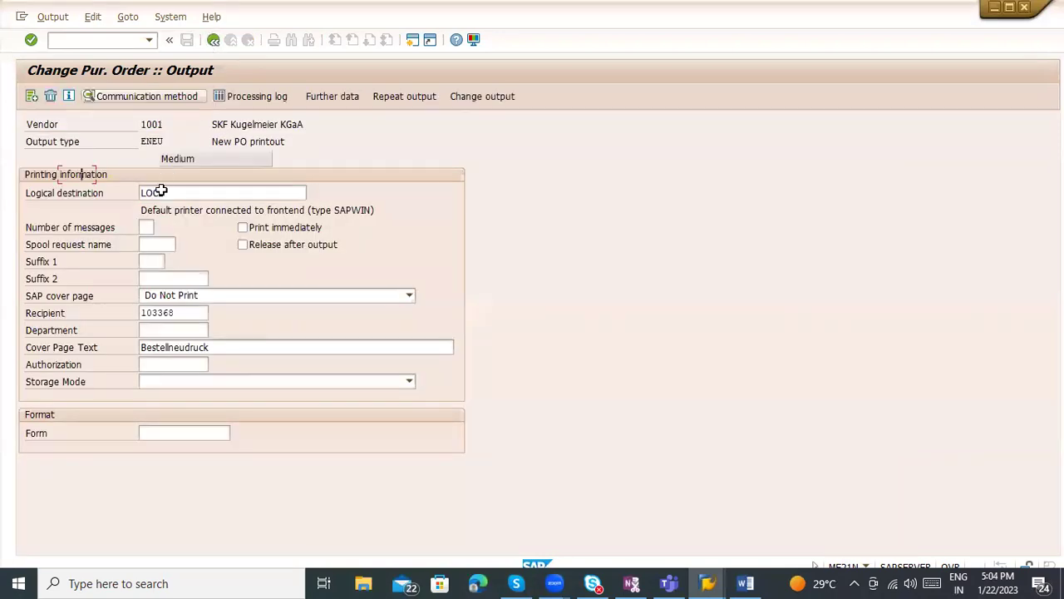
pyautogui.click(213, 40)
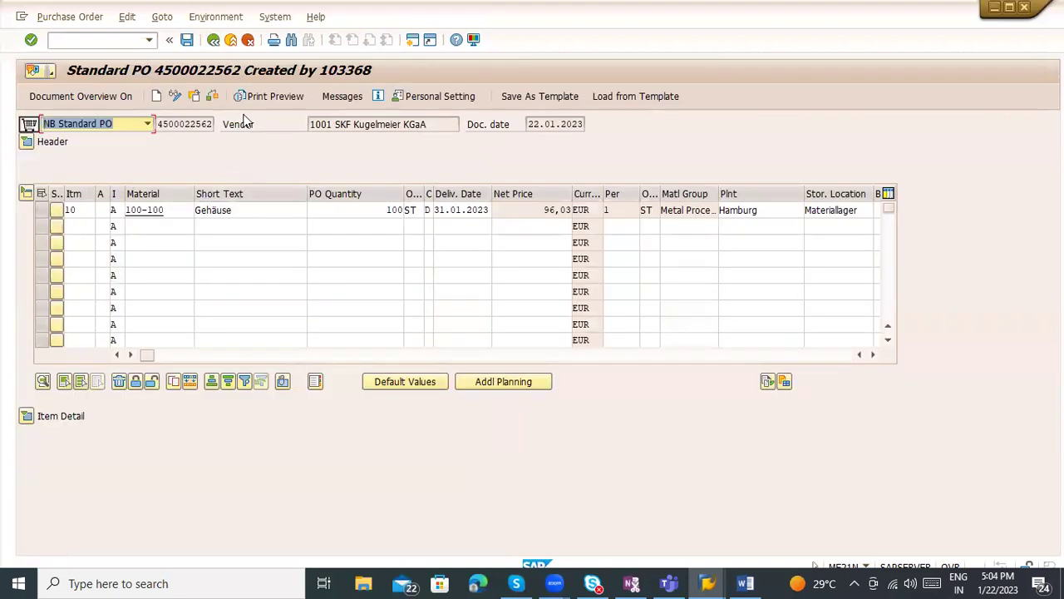
# Step: Preview the purchase order's printout and return to the order
pyautogui.click(256, 101)
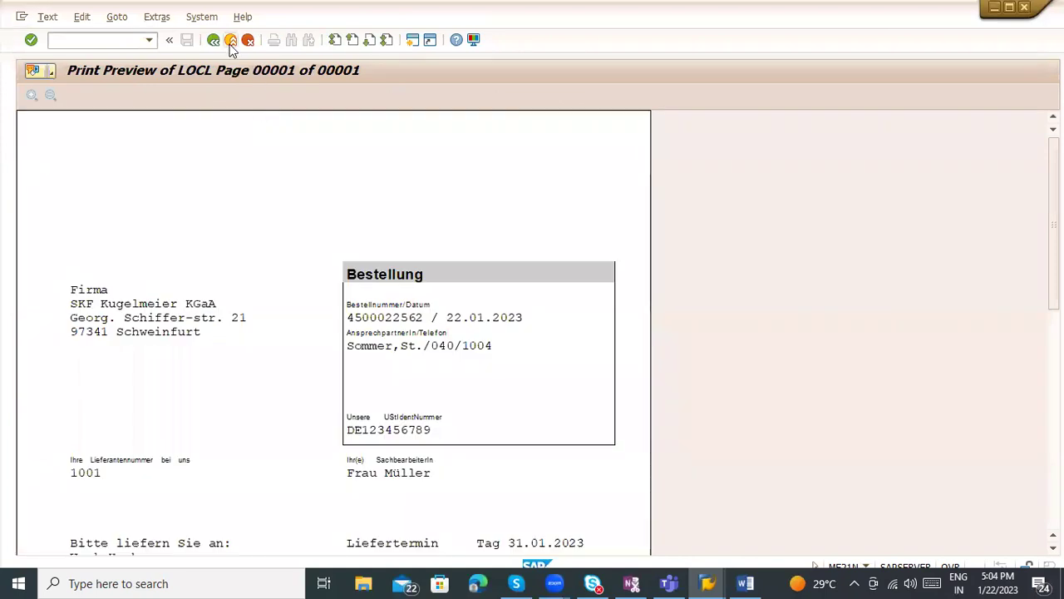
pyautogui.press('F3')
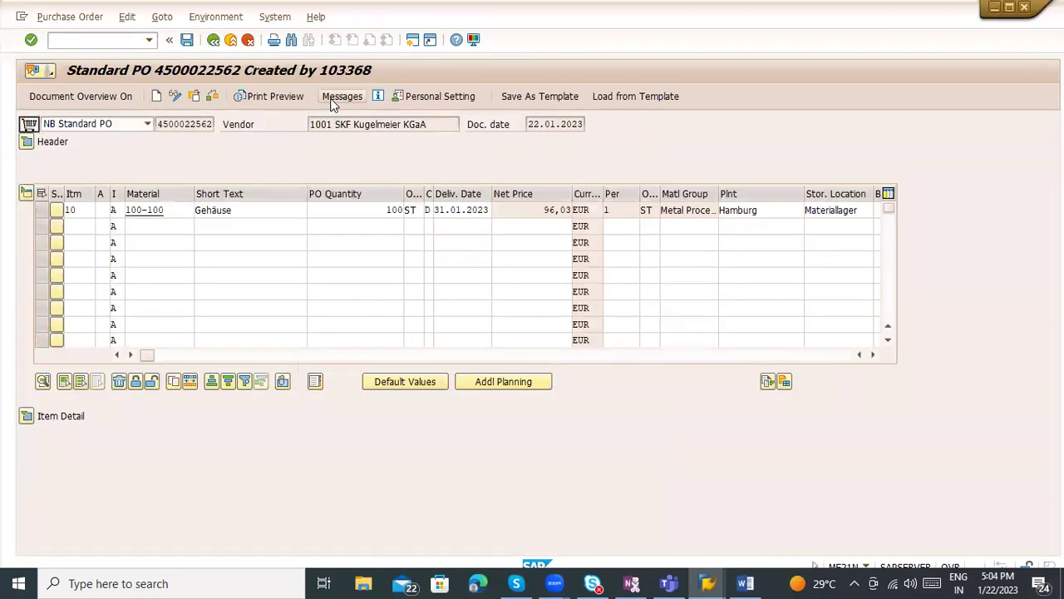
# Step: Set the SAP cover page of the order's ENEU output message to X Print and save the purchase order
pyautogui.click(343, 95)
pyautogui.click(35, 174)
pyautogui.click(25, 175)
pyautogui.click(138, 96)
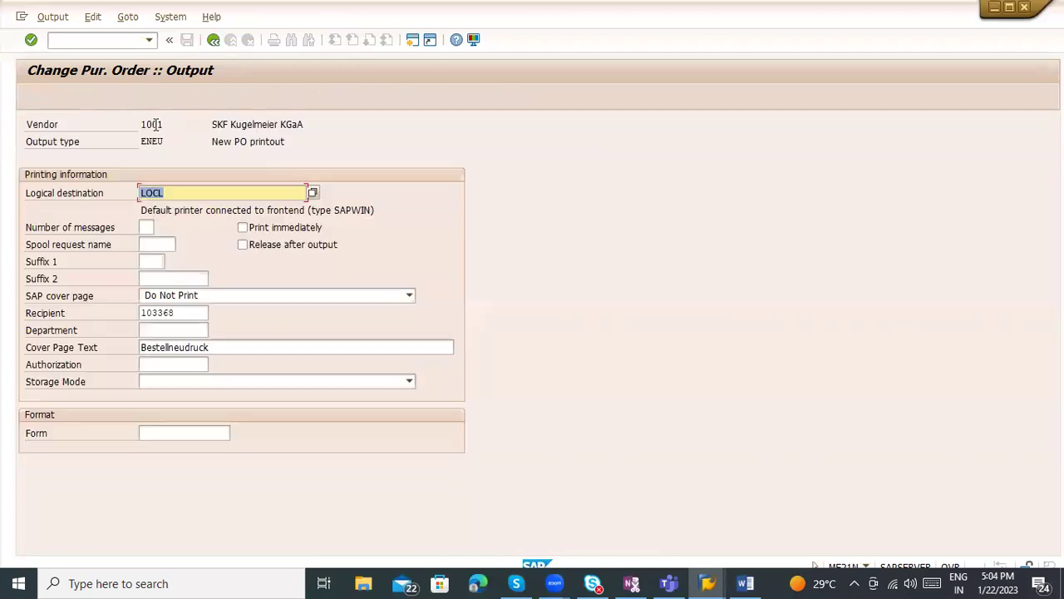
pyautogui.click(201, 297)
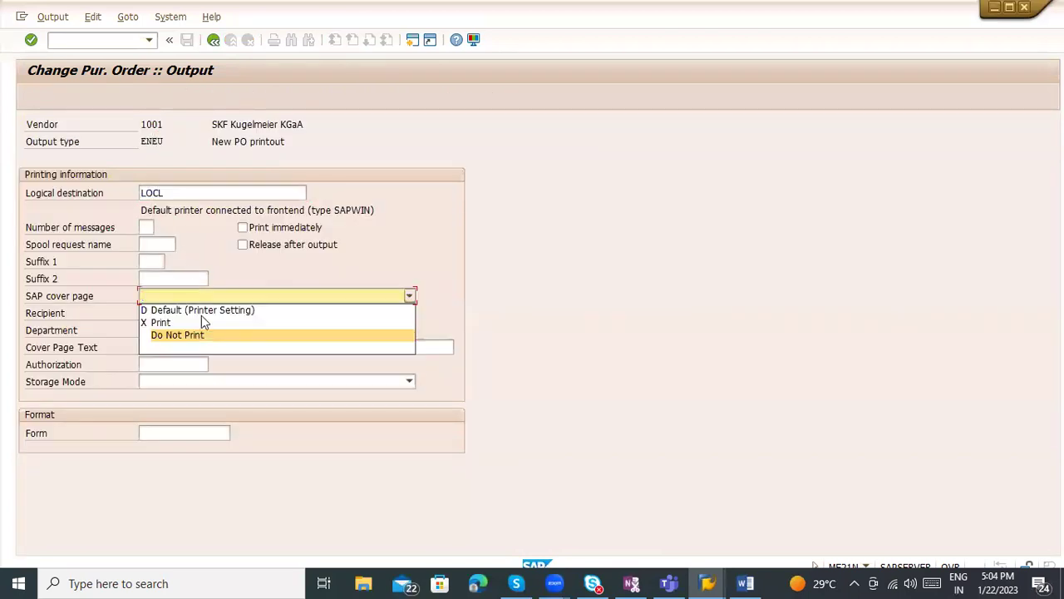
pyautogui.click(204, 320)
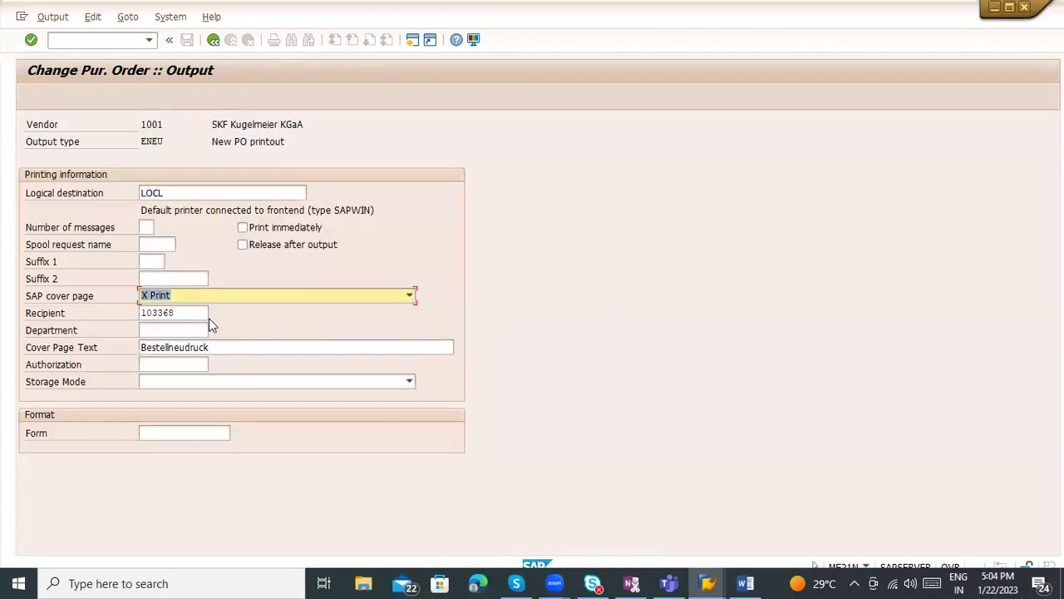
pyautogui.click(213, 40)
pyautogui.click(211, 41)
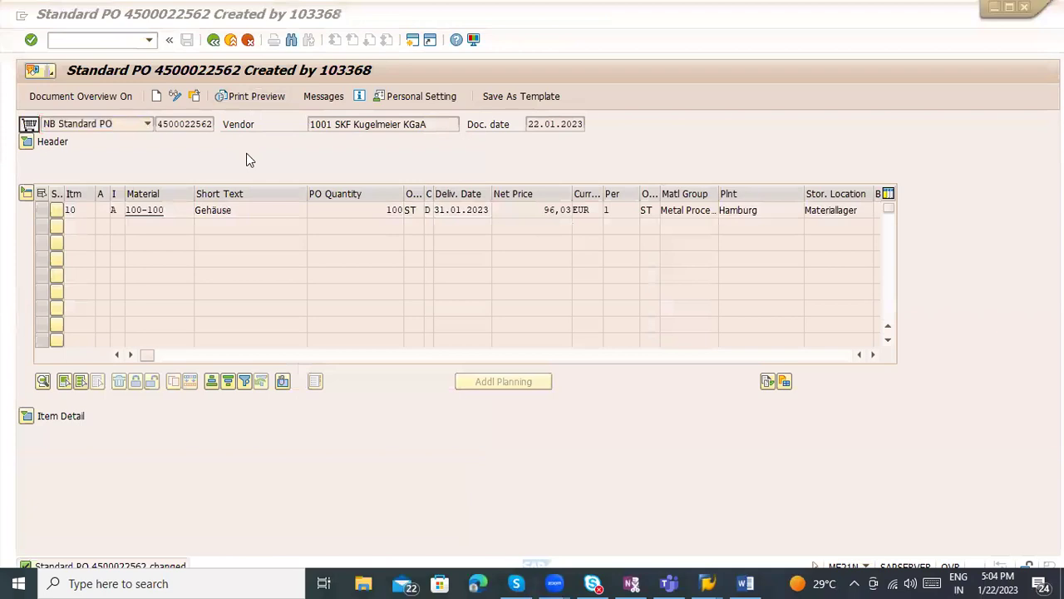
# Step: Switch to the Message Output session, set the message type to ENEU, and execute the selection
pyautogui.click(237, 155)
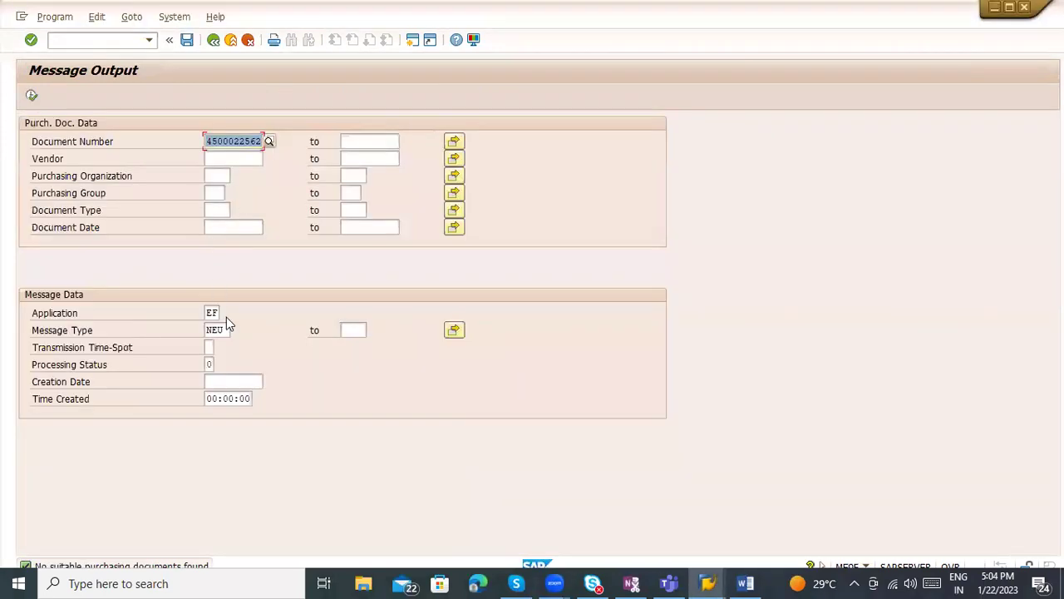
pyautogui.click(31, 97)
pyautogui.click(223, 331)
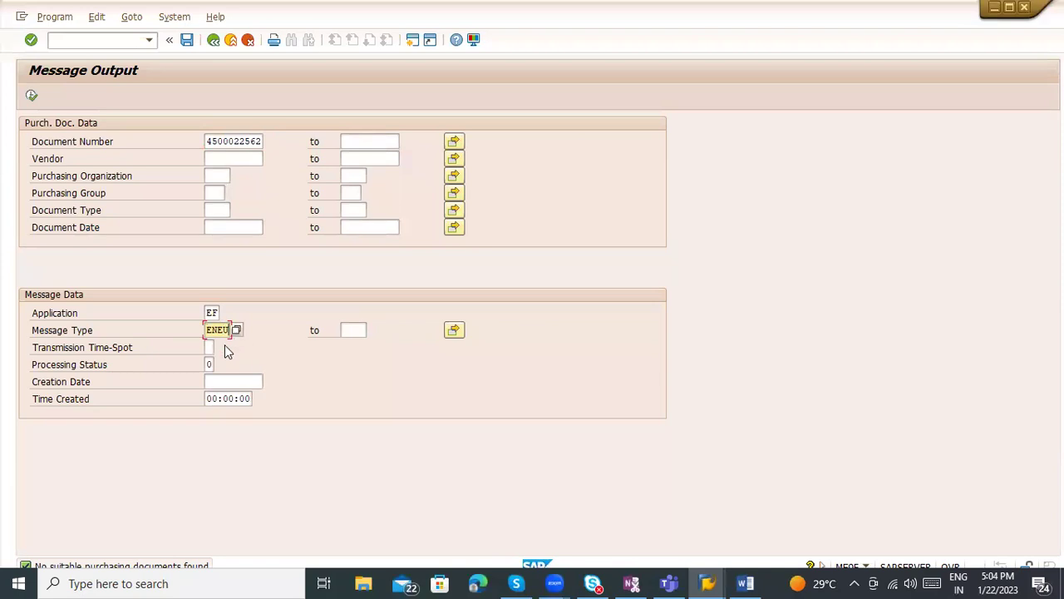
pyautogui.click(32, 96)
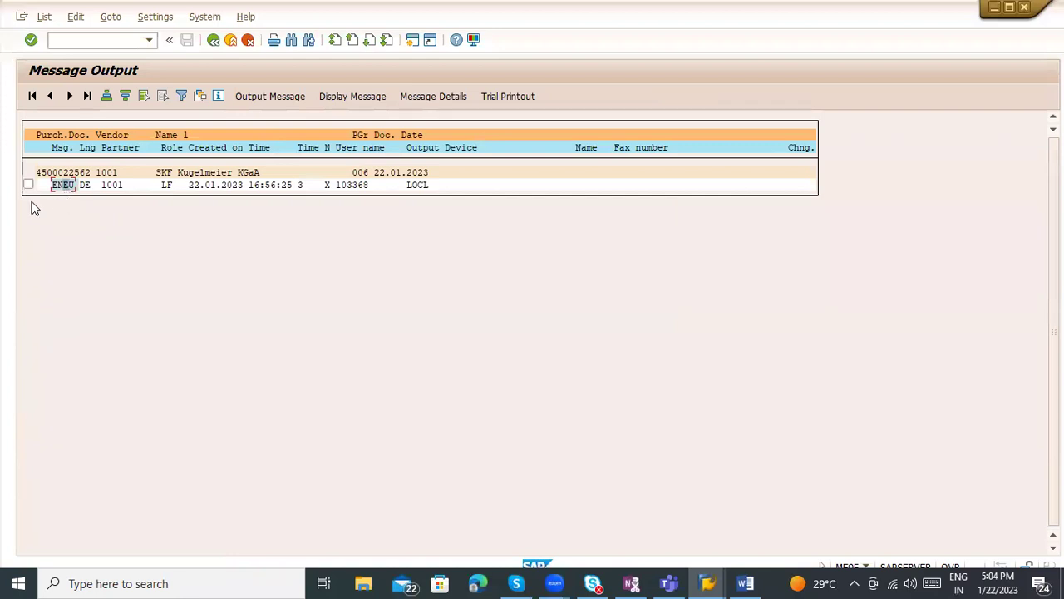
# Step: Select the ENEU message in the list, try displaying it, and output it
pyautogui.click(28, 185)
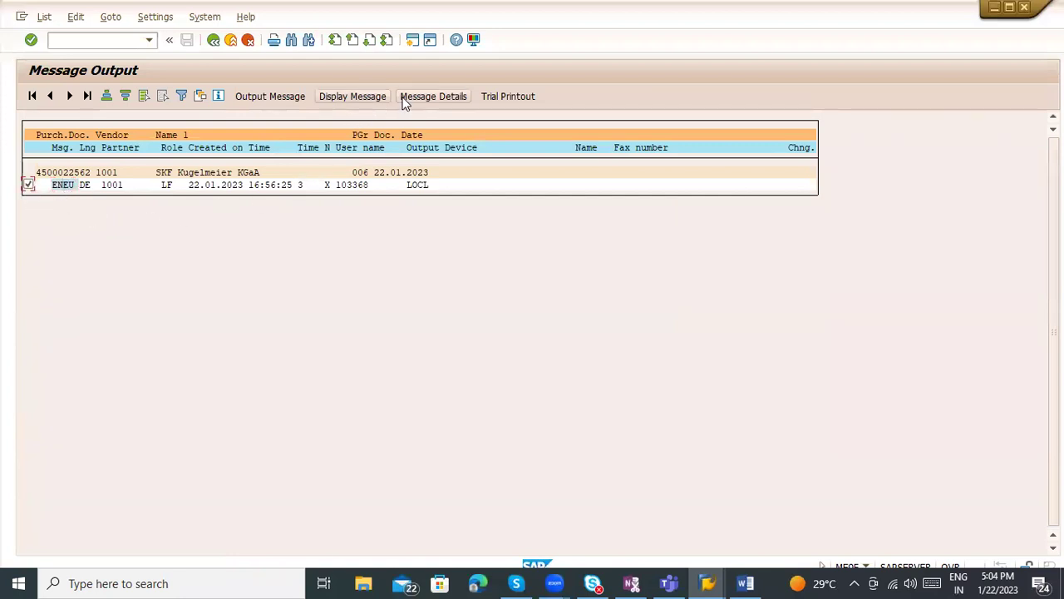
pyautogui.click(346, 96)
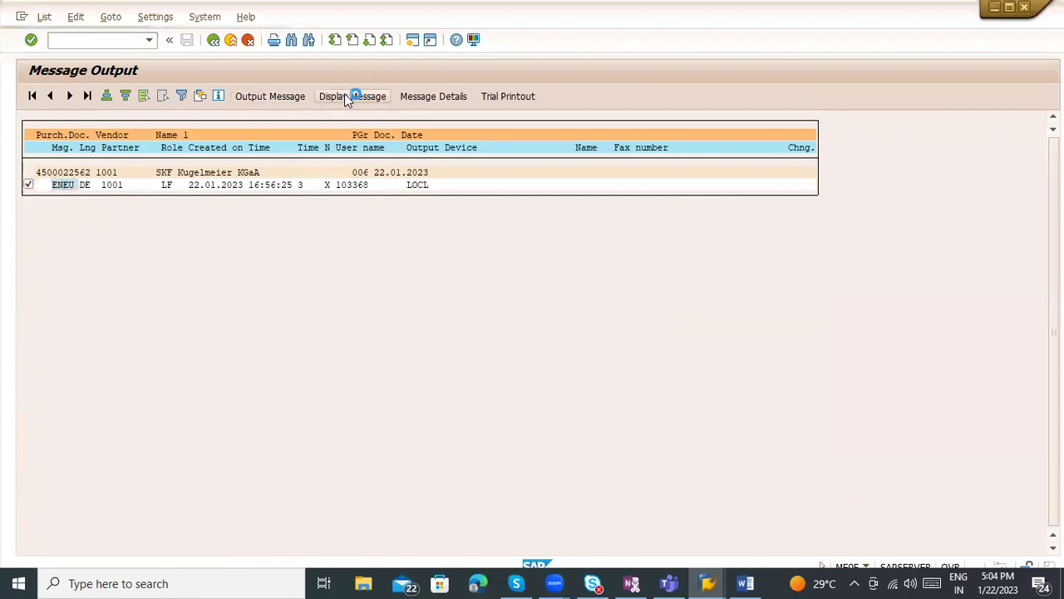
pyautogui.click(212, 40)
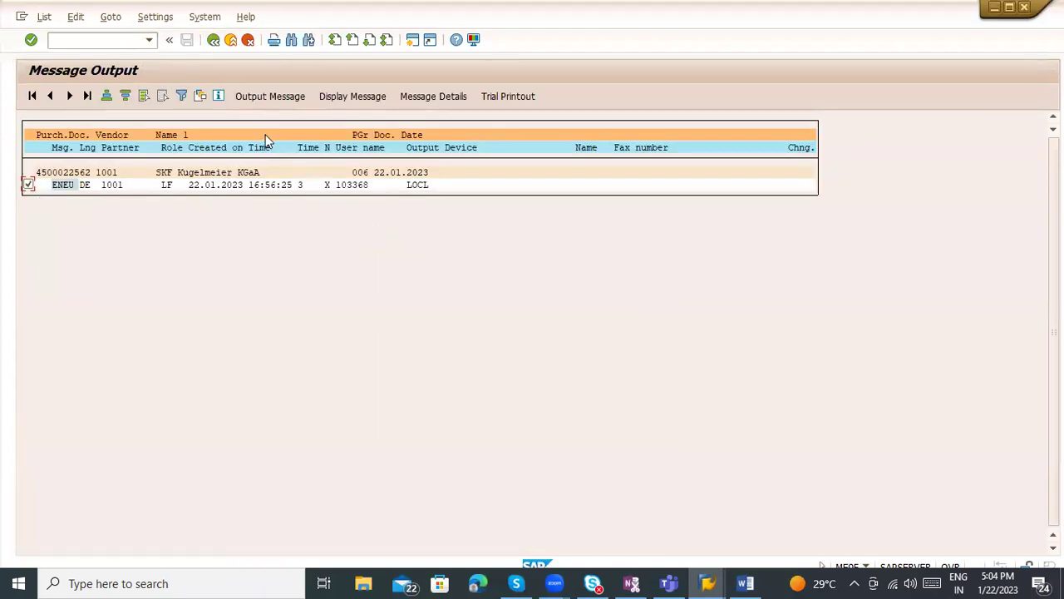
pyautogui.click(261, 97)
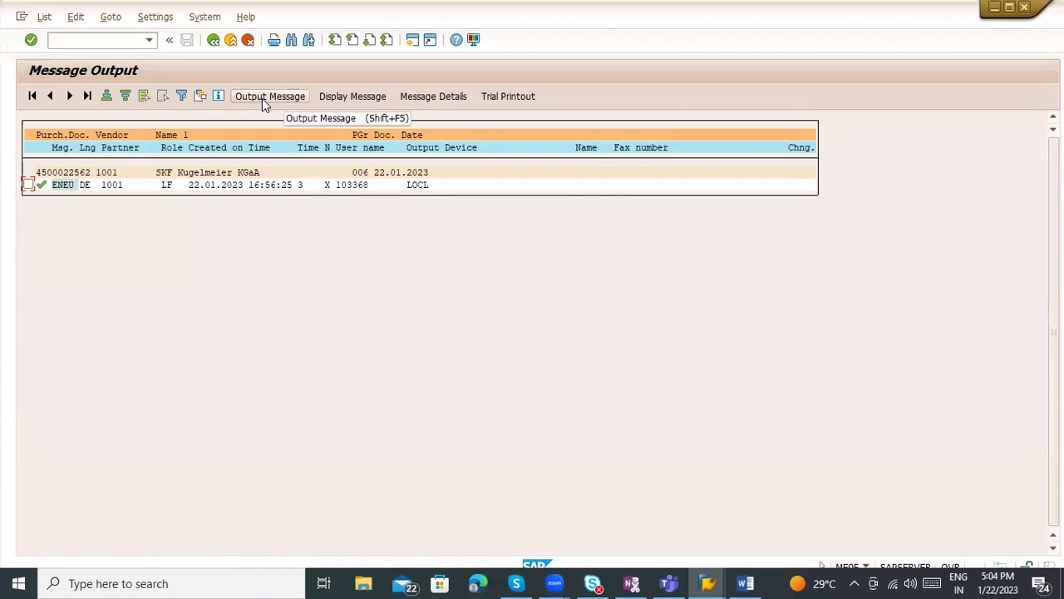
pyautogui.moveTo(43, 186)
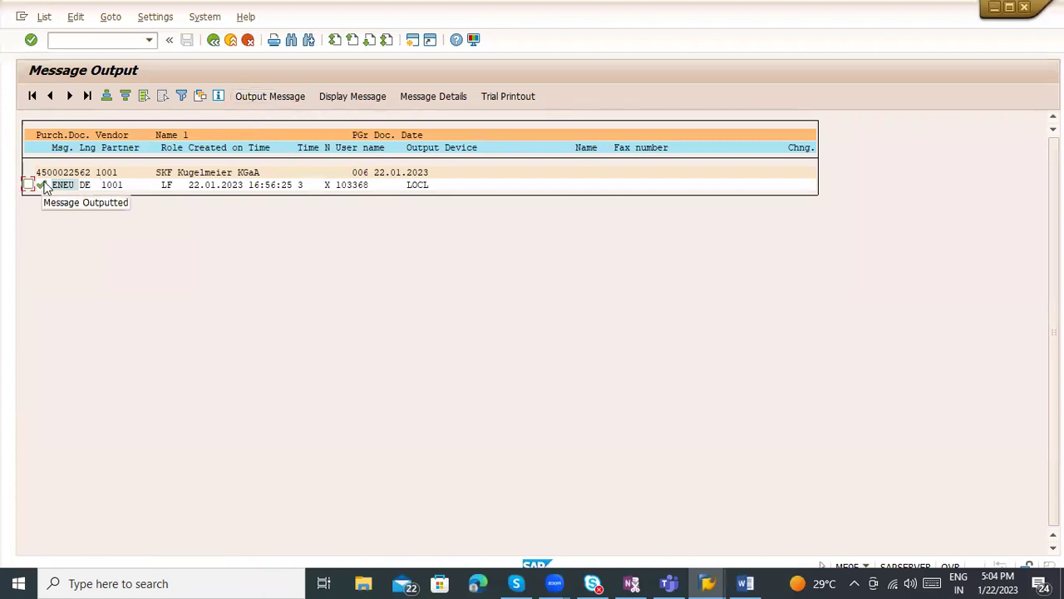
# Step: Try to open an additional session from the Message Output list
pyautogui.click(77, 42)
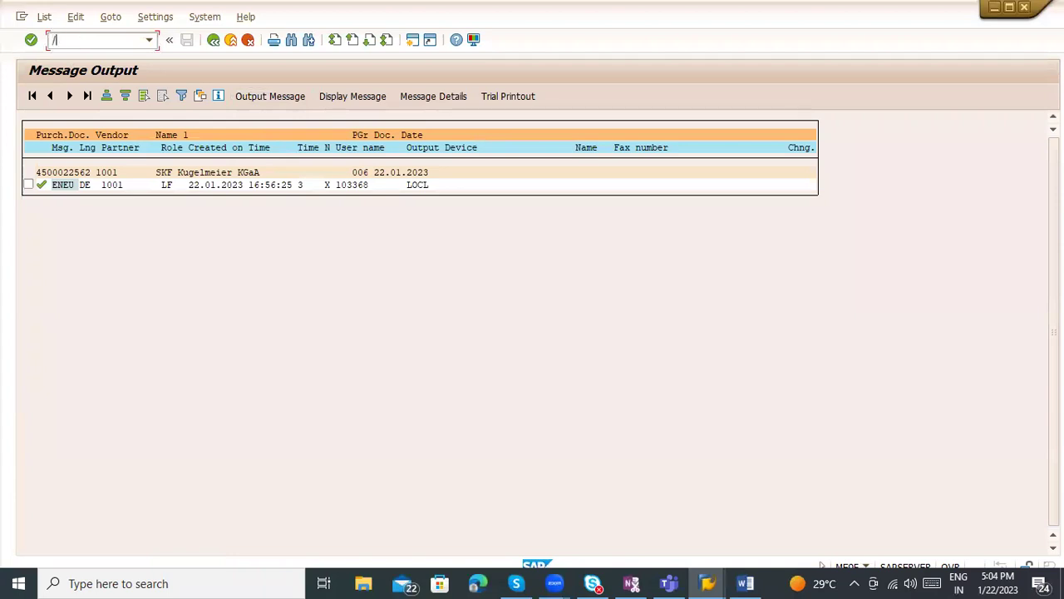
pyautogui.press('Return')
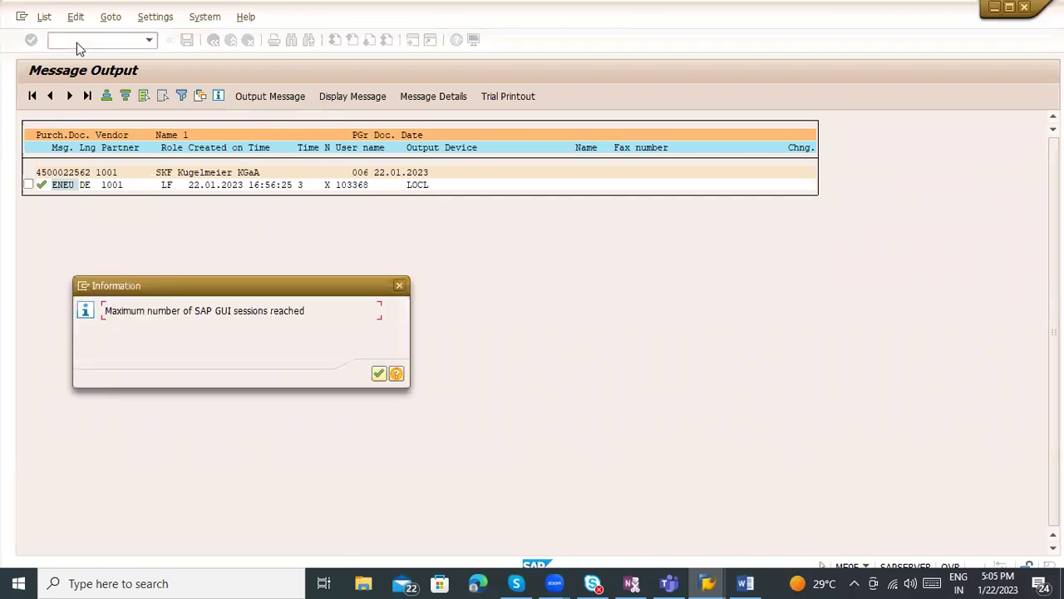
pyautogui.press('Return')
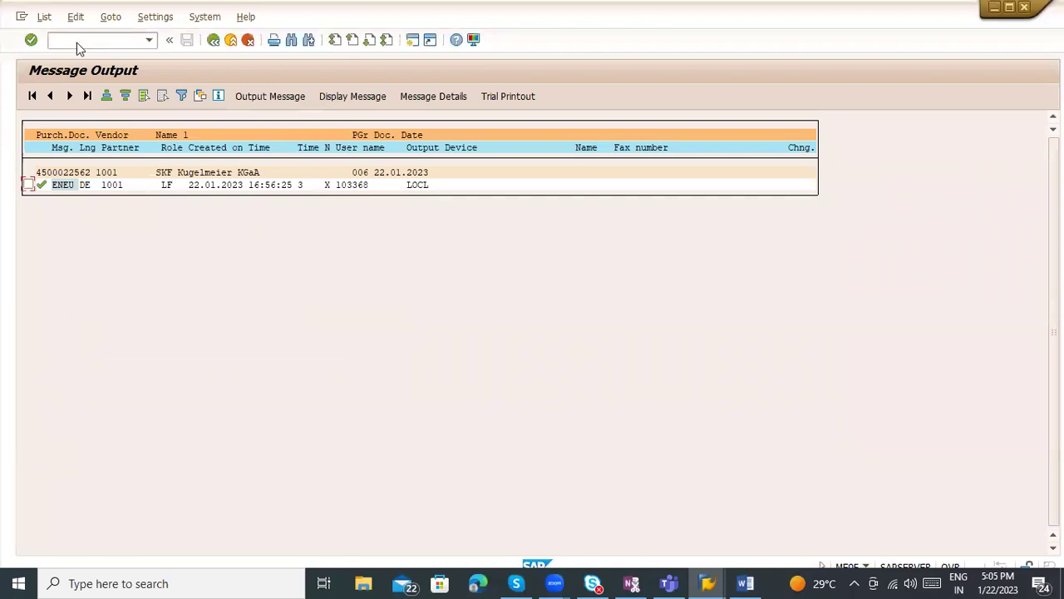
# Step: Switch to the SAP Easy Access session, list the spool requests with transaction SP01, and preview the oldest one
pyautogui.hotkey('alt', 'Tab')
pyautogui.hotkey('alt', 'Tab')
pyautogui.hotkey('alt', 'Tab')
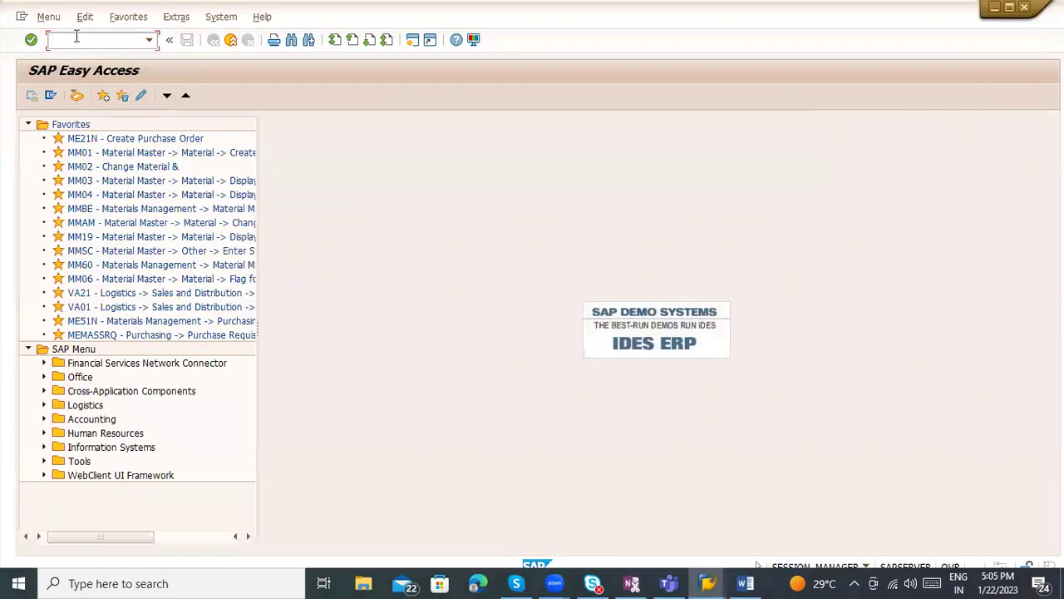
pyautogui.write('sp01')
pyautogui.press('Return')
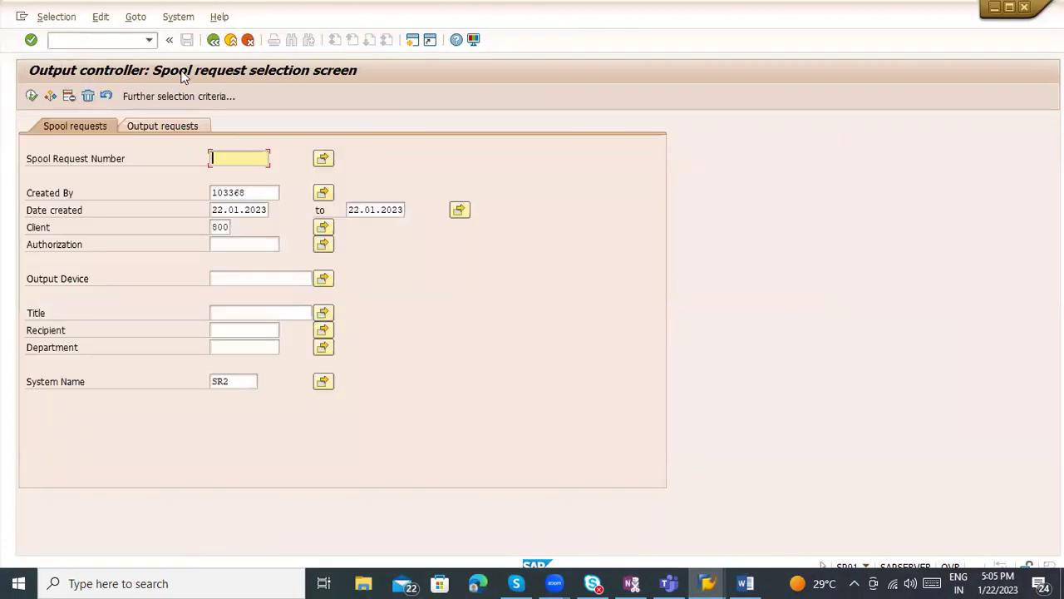
pyautogui.click(32, 96)
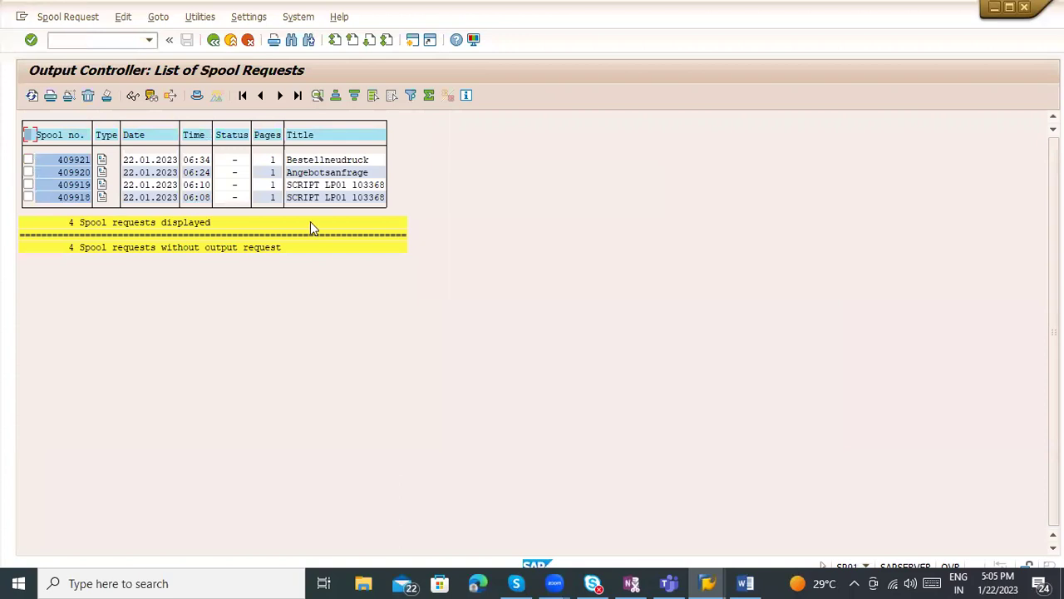
pyautogui.click(102, 200)
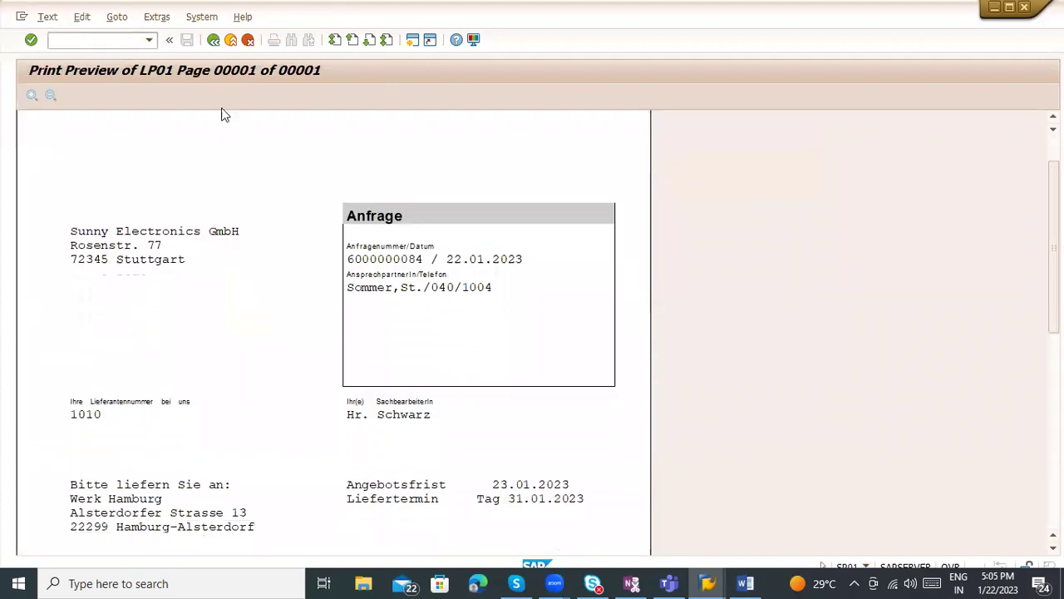
pyautogui.click(213, 40)
# Step: Select all four spool requests, print them directly, and refresh the spool list
pyautogui.click(27, 160)
pyautogui.click(27, 172)
pyautogui.click(27, 185)
pyautogui.click(28, 197)
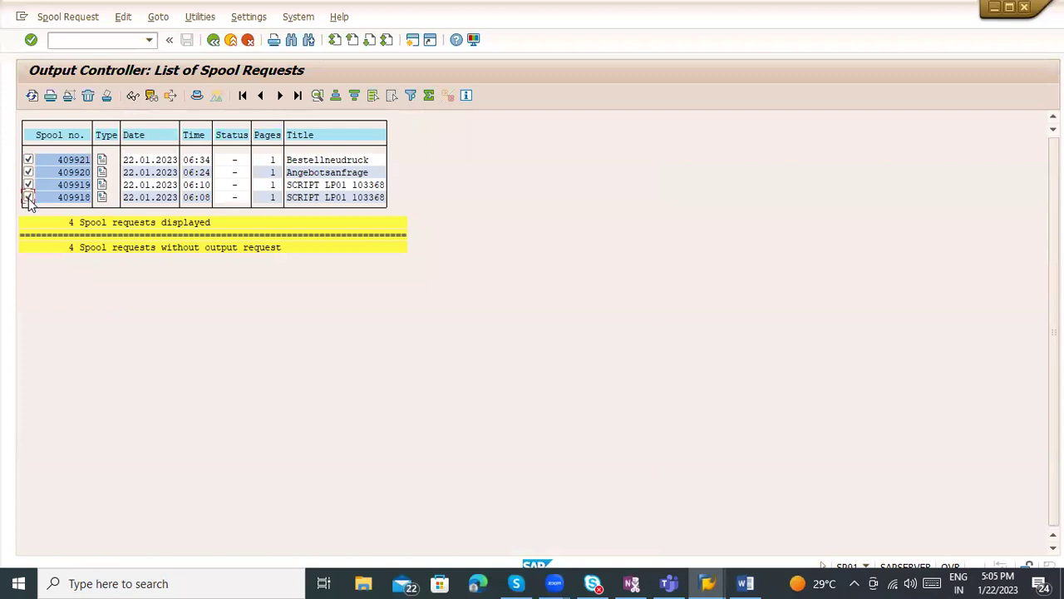
pyautogui.click(51, 96)
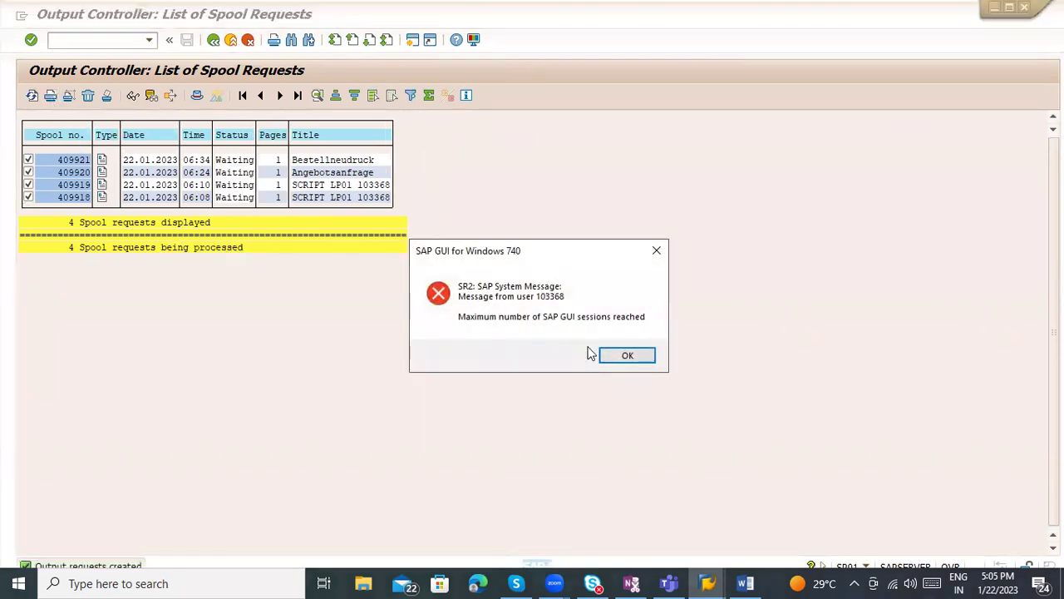
pyautogui.click(626, 362)
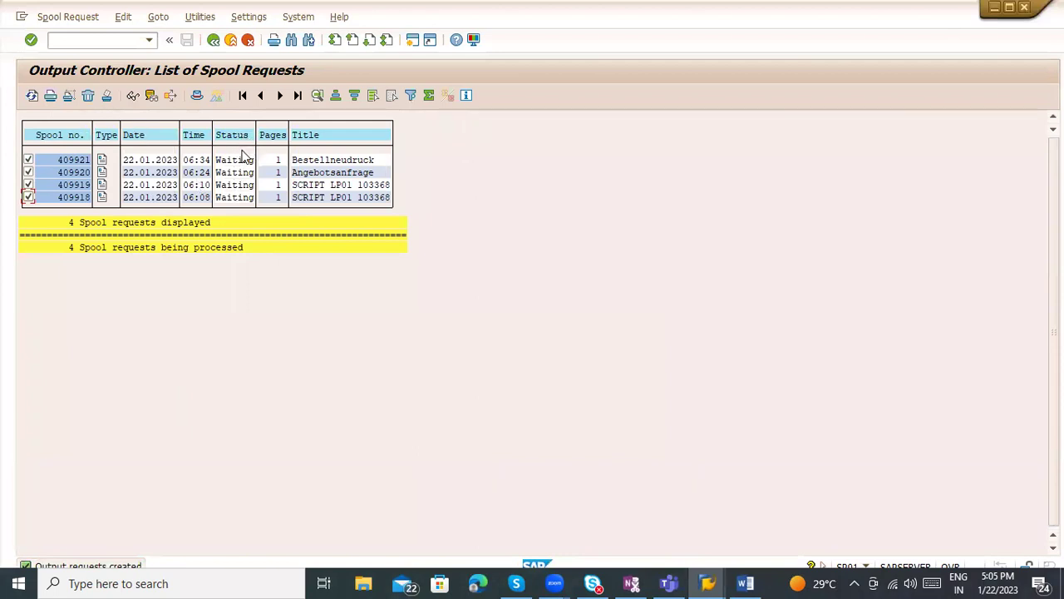
pyautogui.click(31, 96)
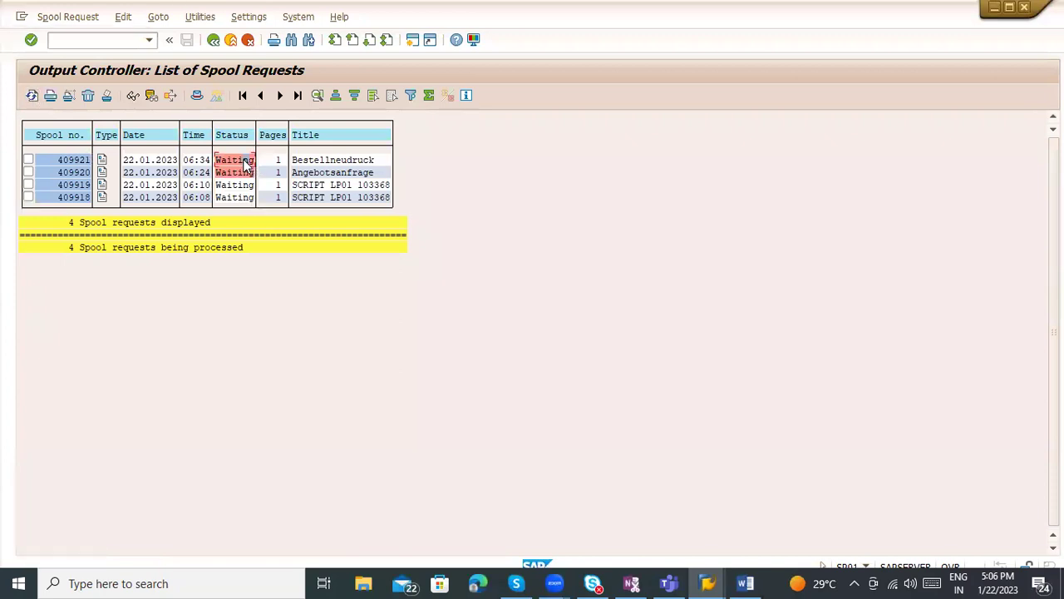
# Step: Display the contents of the Bestellneudruck spool request and return to the spool list
pyautogui.click(27, 159)
pyautogui.click(131, 96)
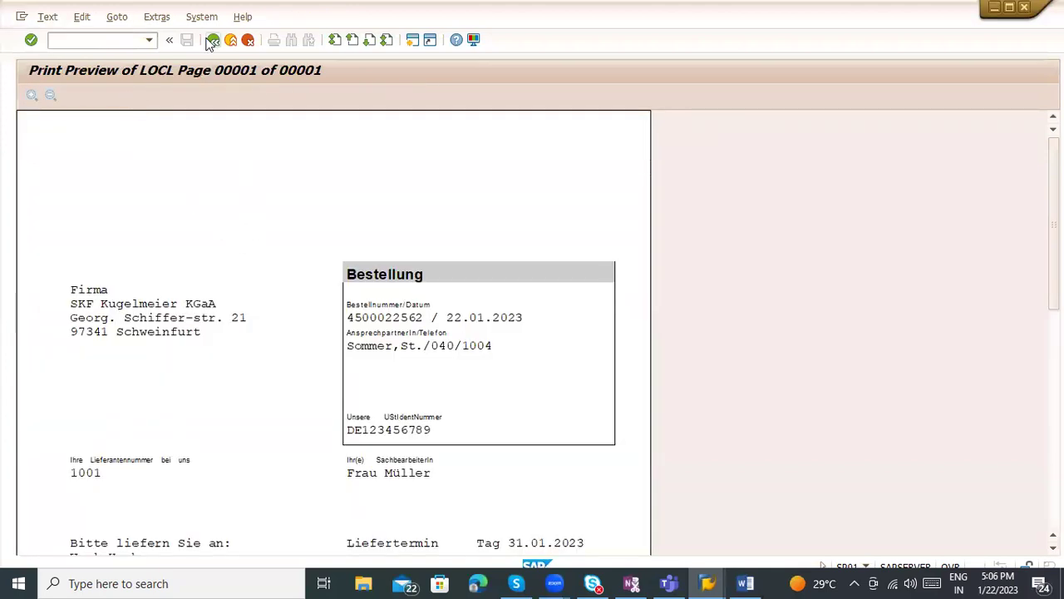
pyautogui.press('F3')
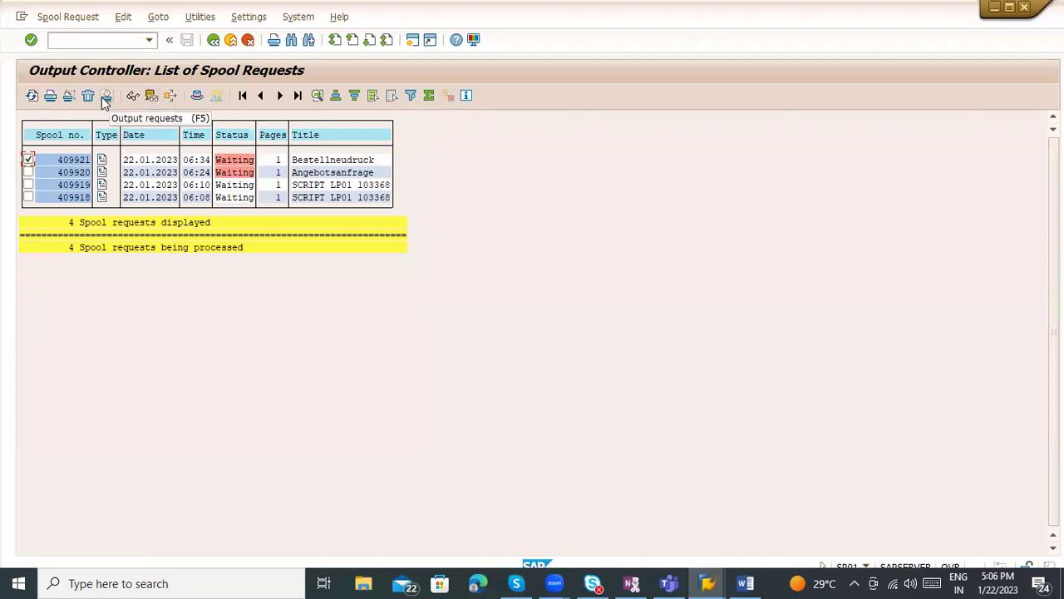
# Step: Check the status of the output request for the Bestellneudruck spool request, and leave the spool lists
pyautogui.click(104, 97)
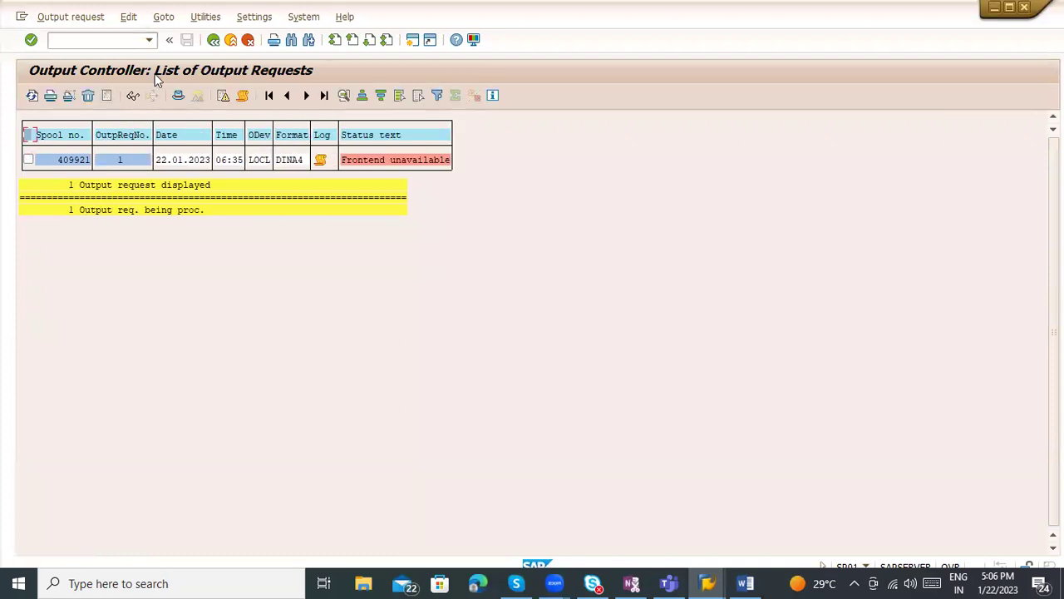
pyautogui.click(424, 162)
pyautogui.click(215, 46)
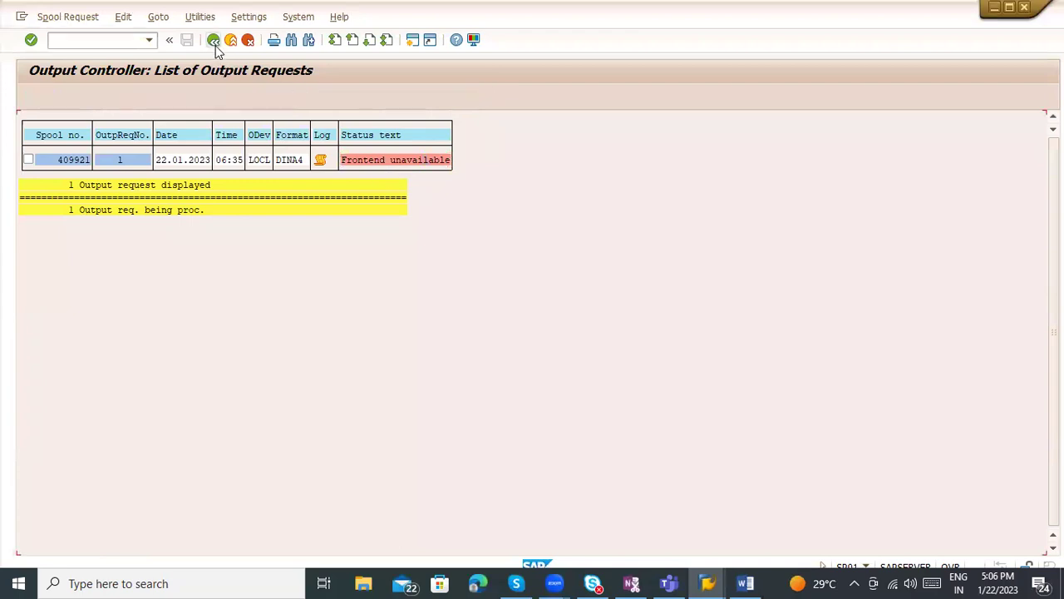
pyautogui.click(214, 41)
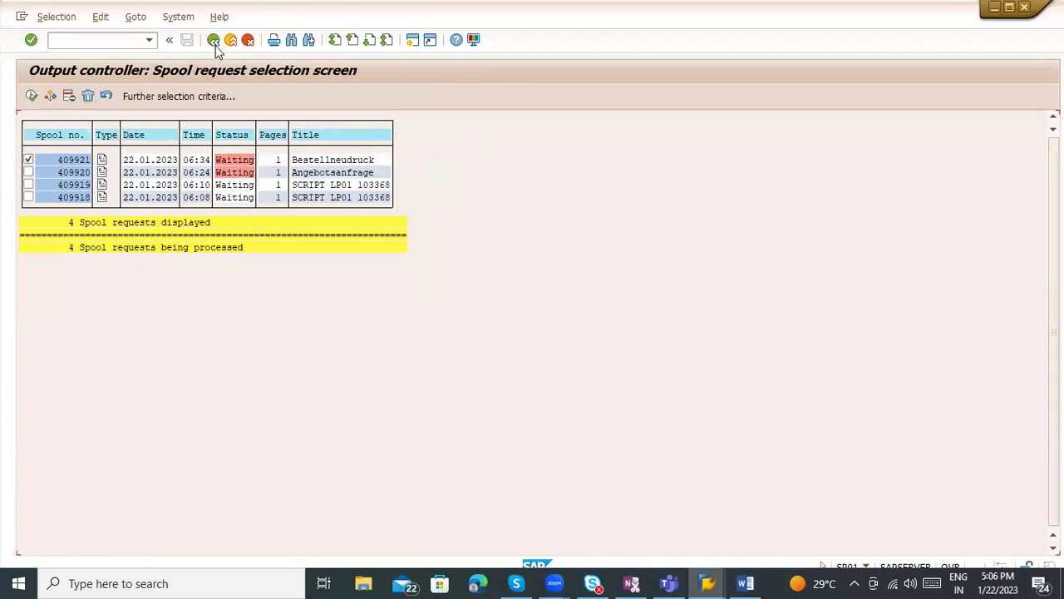
pyautogui.click(213, 43)
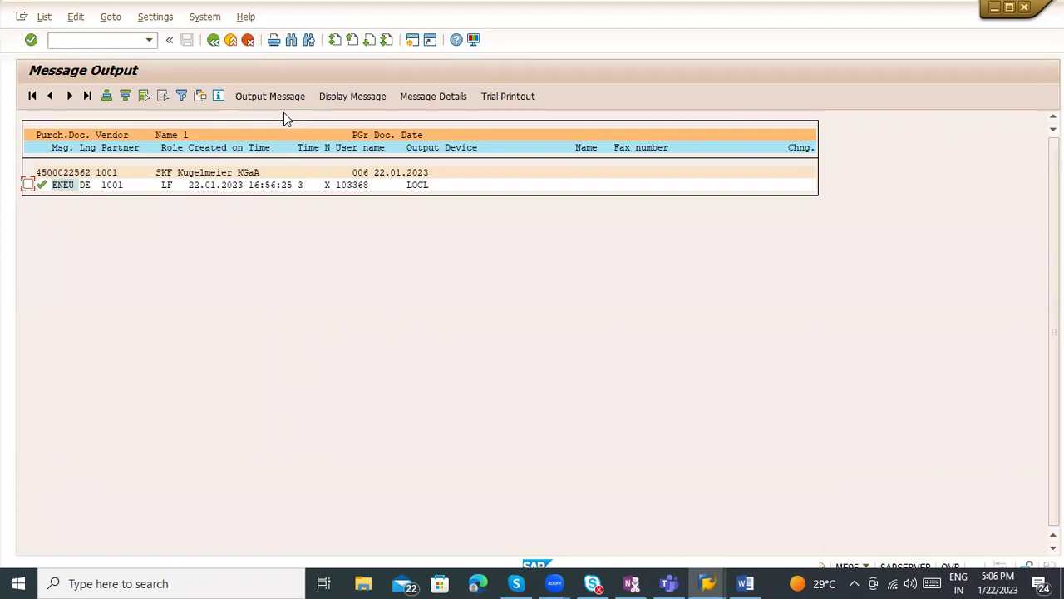
# Step: Leave the message output, open transaction ME22N, reload the purchase order it shows, and return to SAP Easy Access
pyautogui.click(230, 44)
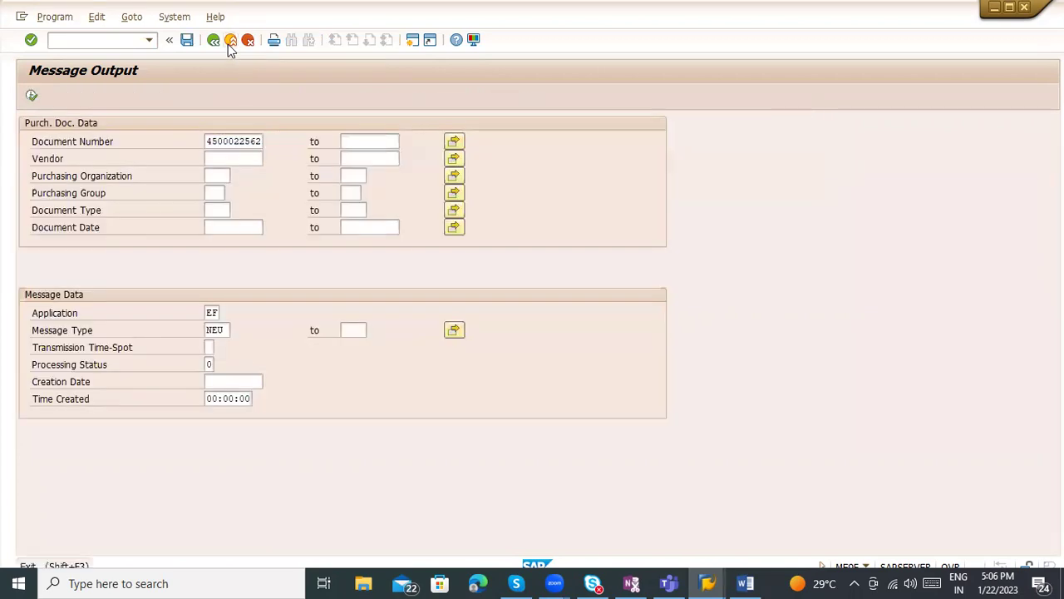
pyautogui.click(230, 44)
pyautogui.write('me22n')
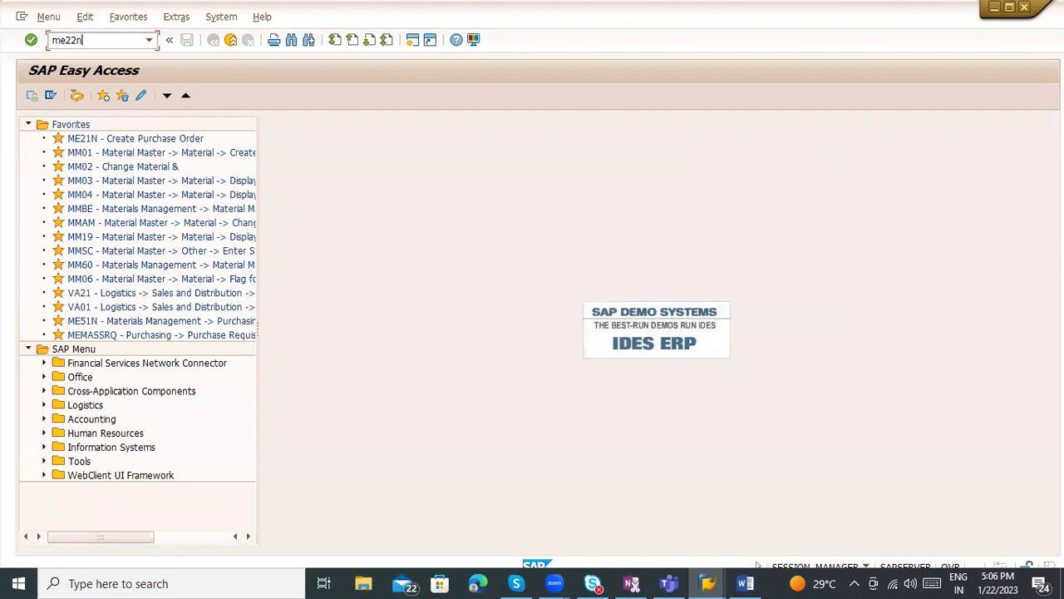
pyautogui.press('Return')
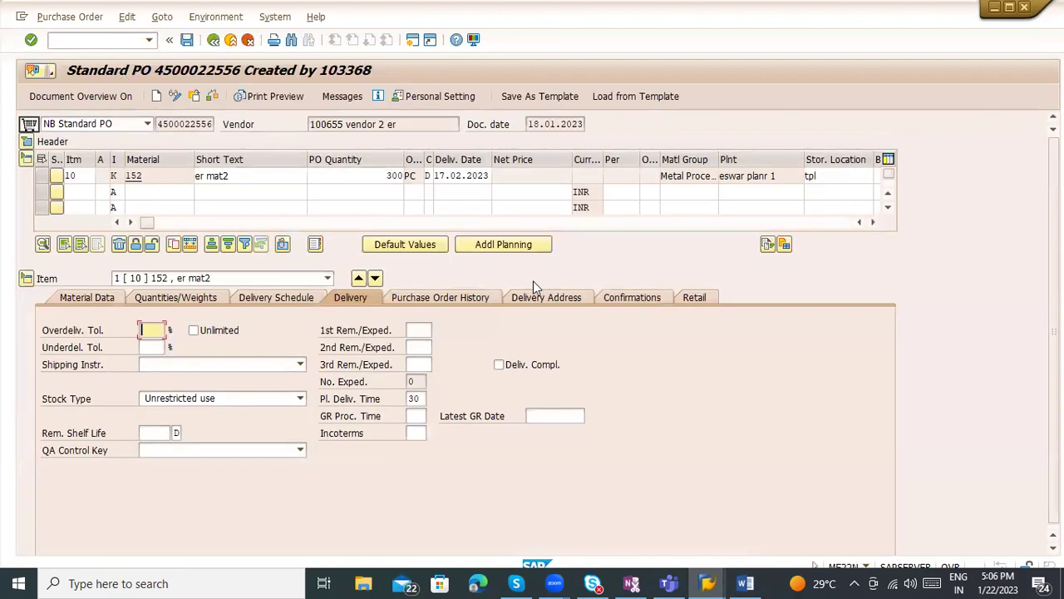
pyautogui.click(193, 96)
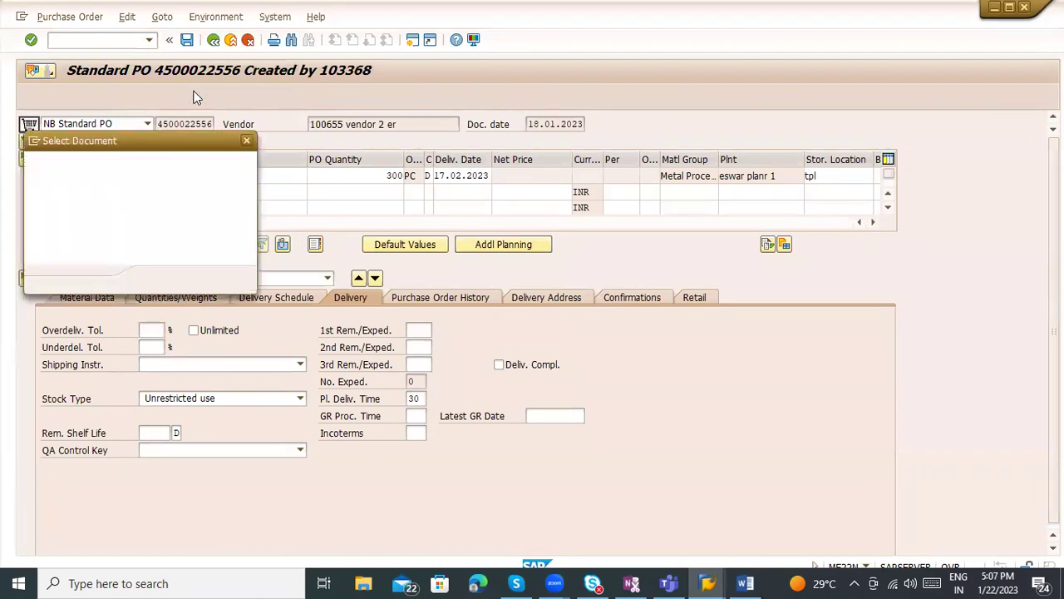
pyautogui.press('Return')
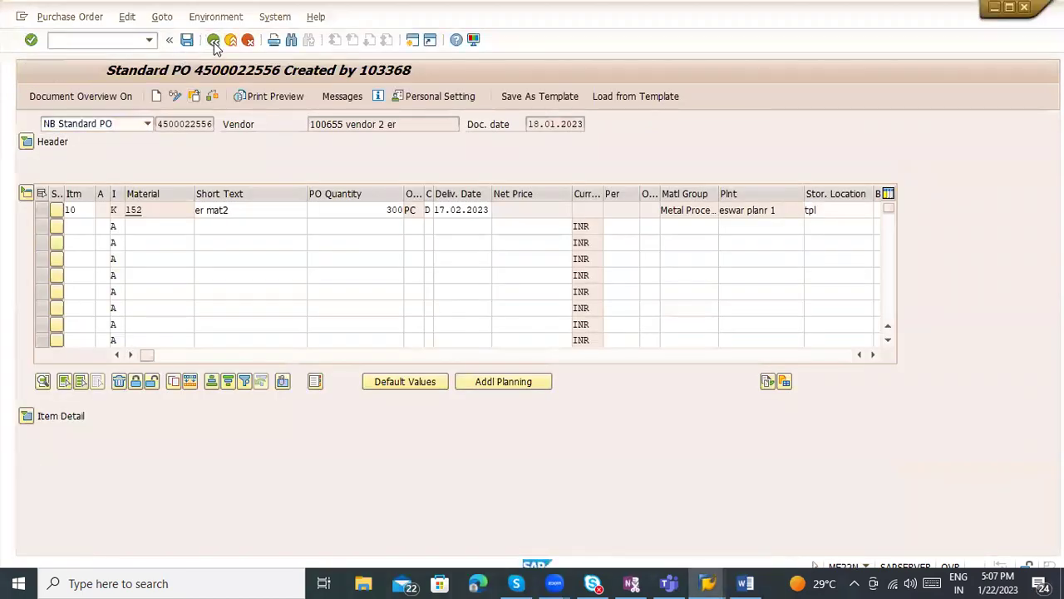
pyautogui.click(213, 40)
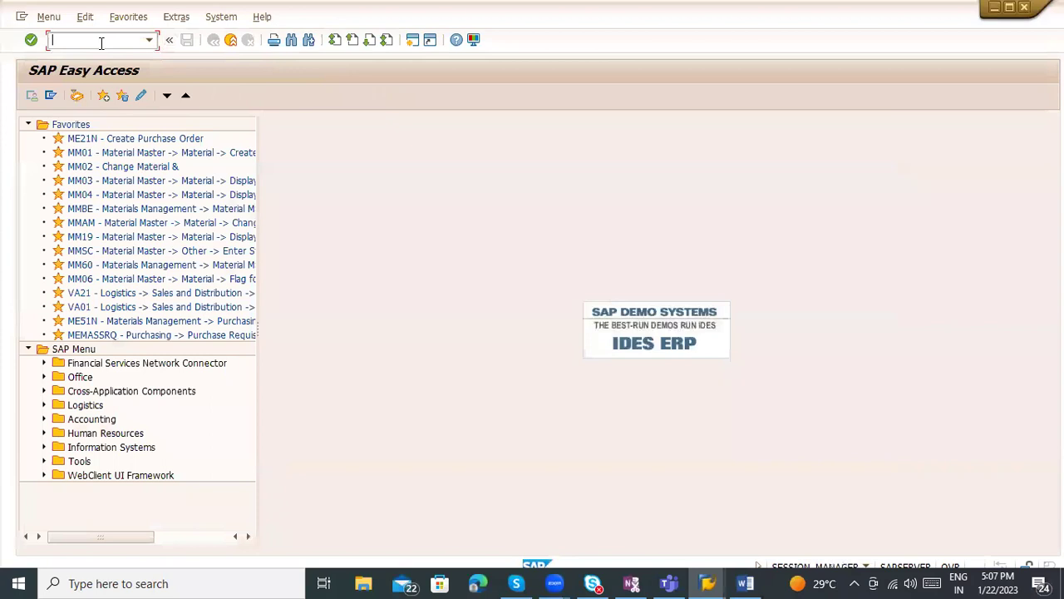
# Step: List the purchasing documents for plant 1000 with document date 22.01.2023 using transaction ME2N
pyautogui.write('me2n')
pyautogui.press('Return')
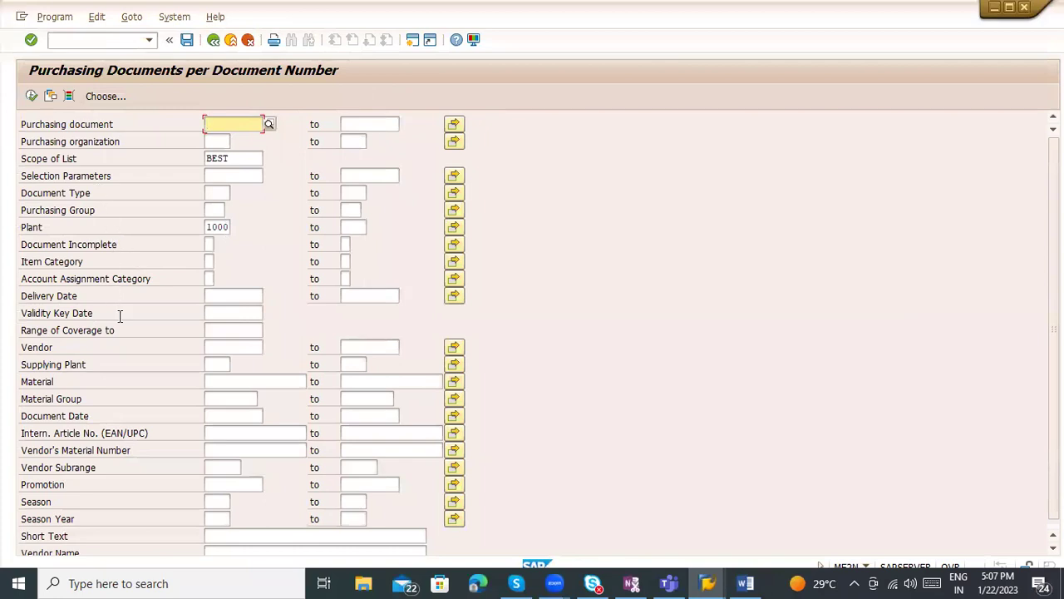
pyautogui.click(217, 414)
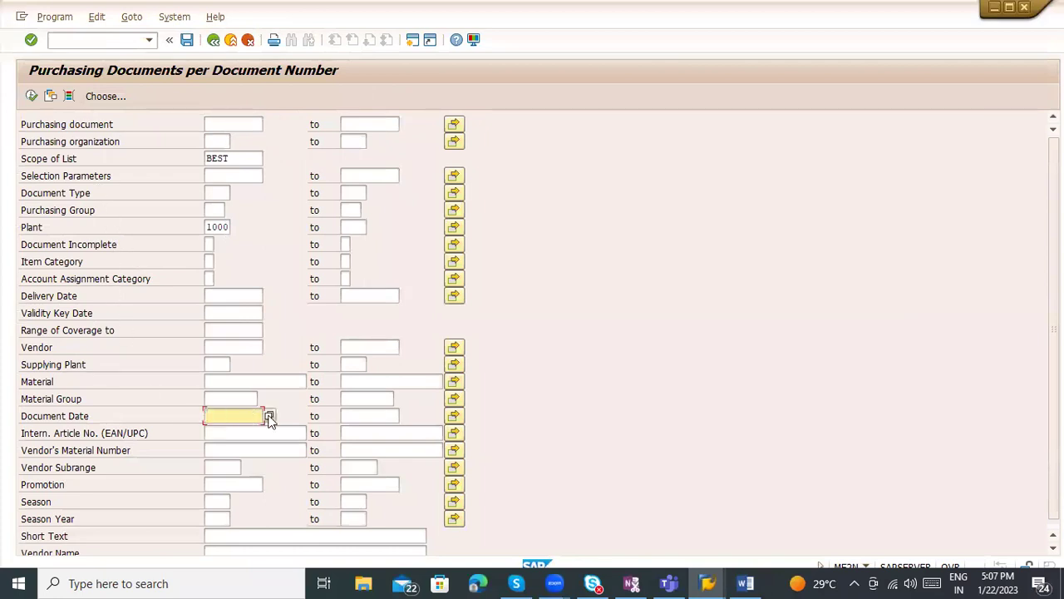
pyautogui.click(269, 414)
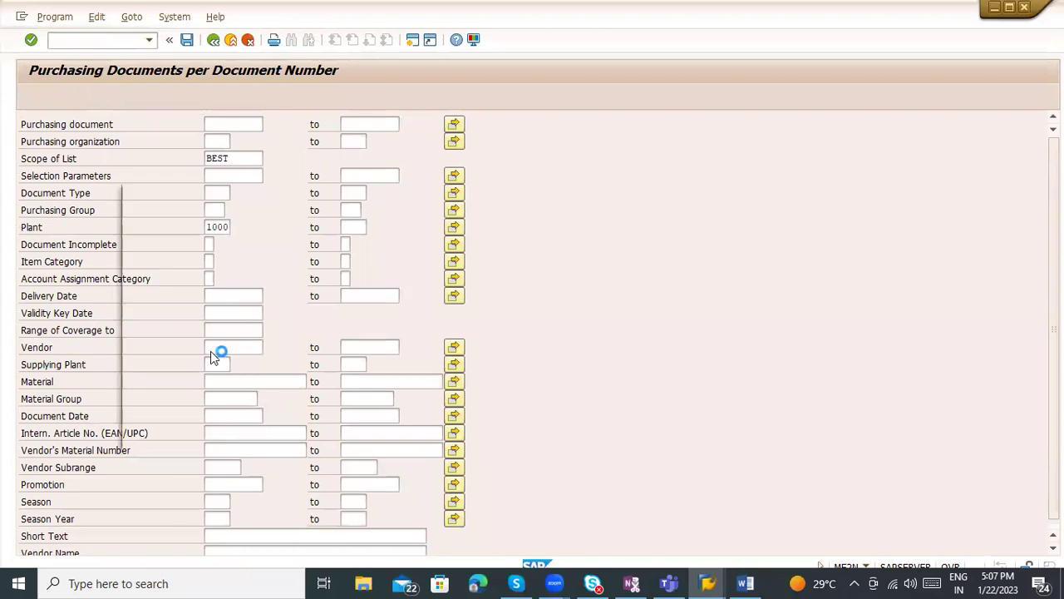
pyautogui.doubleClick(321, 322)
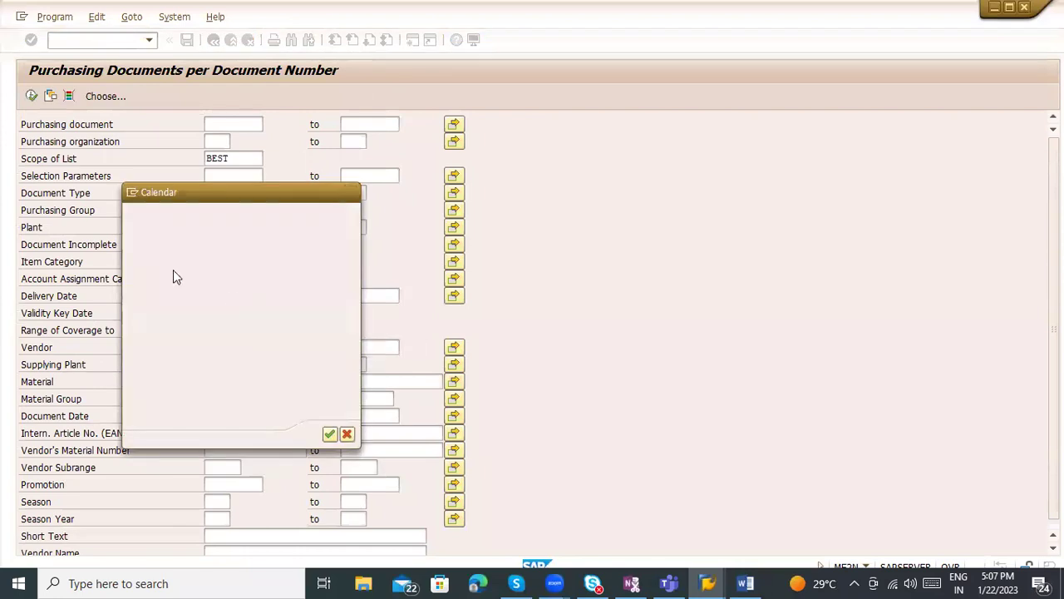
pyautogui.click(31, 97)
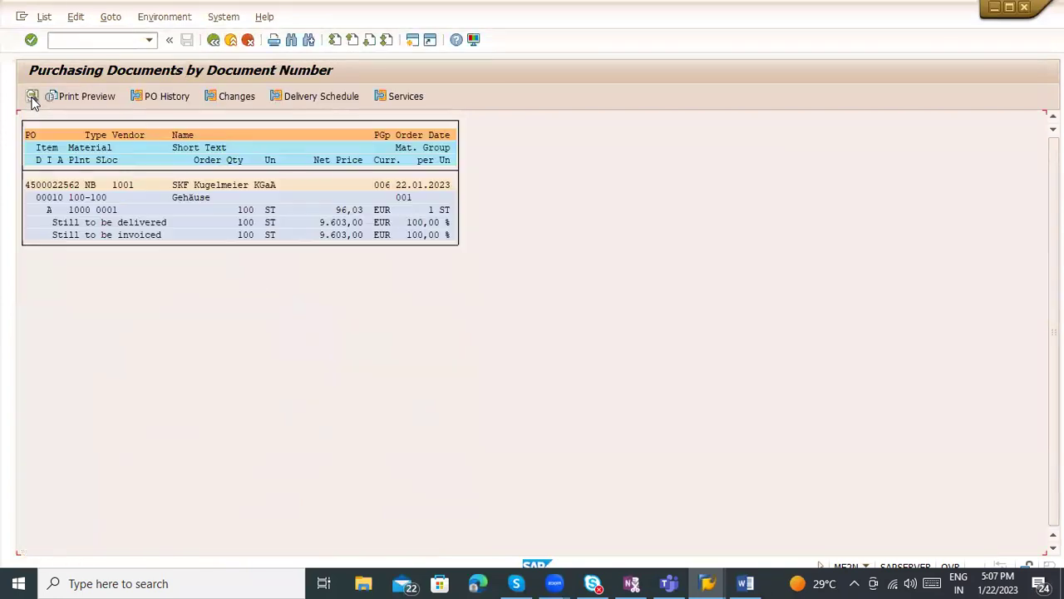
# Step: Open the SKF Kugelmeier purchase order from the document list and select its purchasing document number for copying
pyautogui.doubleClick(71, 185)
pyautogui.click(213, 39)
pyautogui.click(110, 222)
pyautogui.click(120, 235)
pyautogui.doubleClick(72, 184)
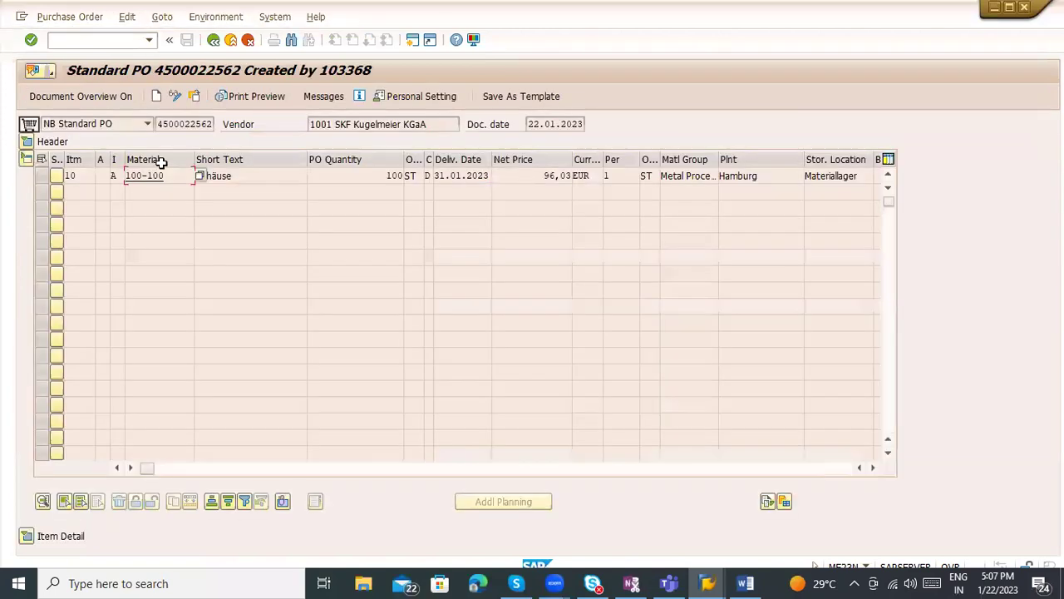
pyautogui.click(158, 125)
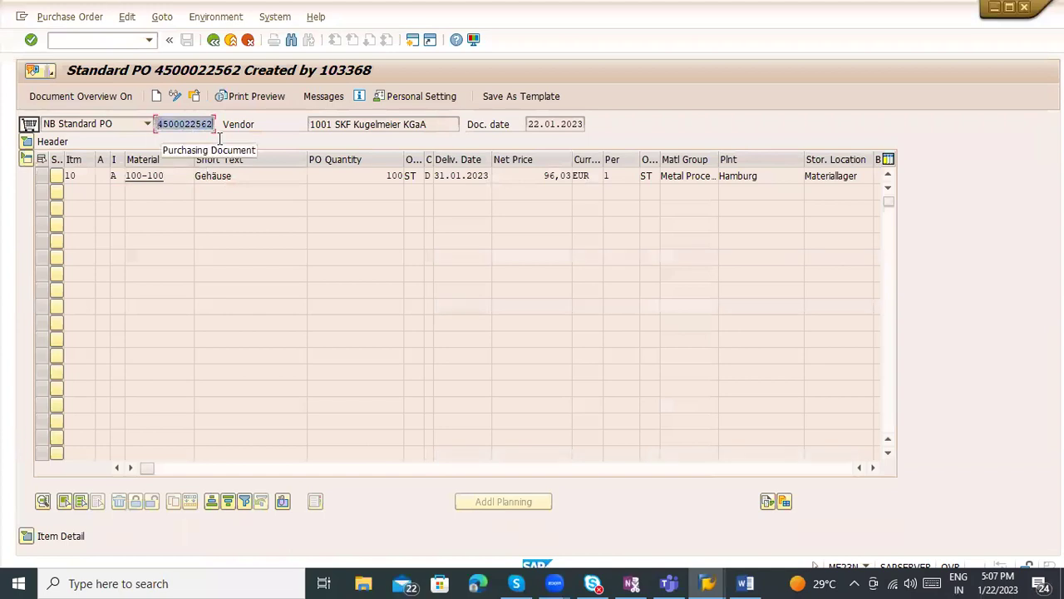
# Step: Open the SKF Kugelmeier purchase order for change with transaction ME22N, reselect the document, and expand its item details
pyautogui.click(50, 40)
pyautogui.write('/nme22n')
pyautogui.press('Return')
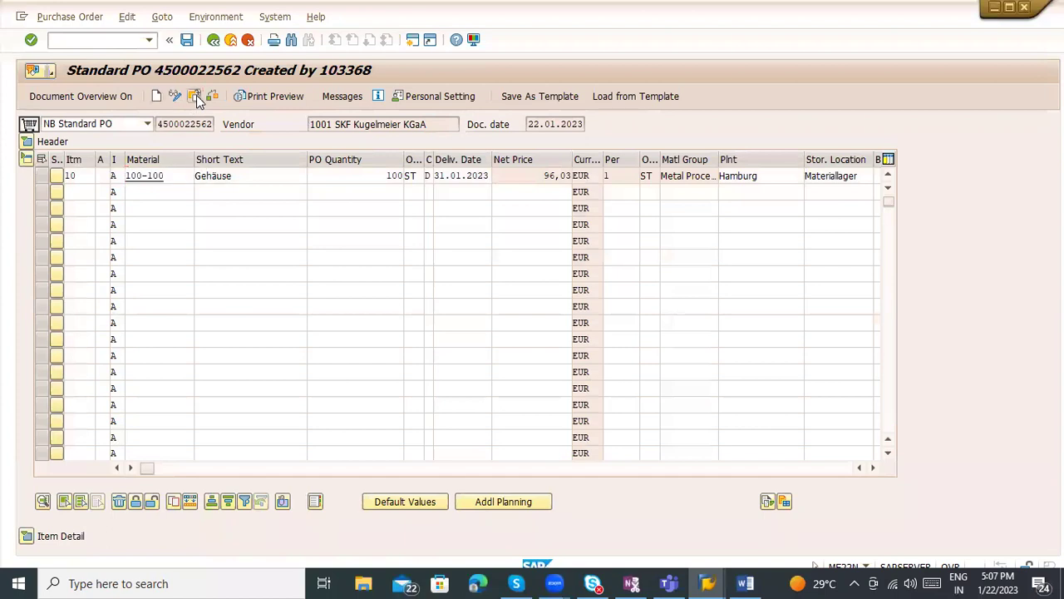
pyautogui.click(193, 96)
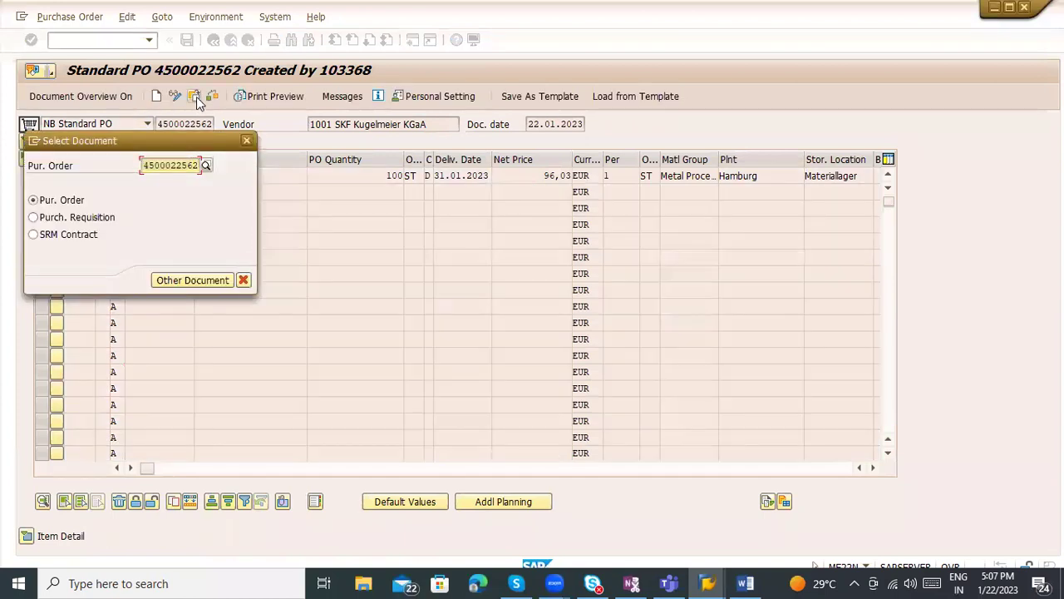
pyautogui.press('Return')
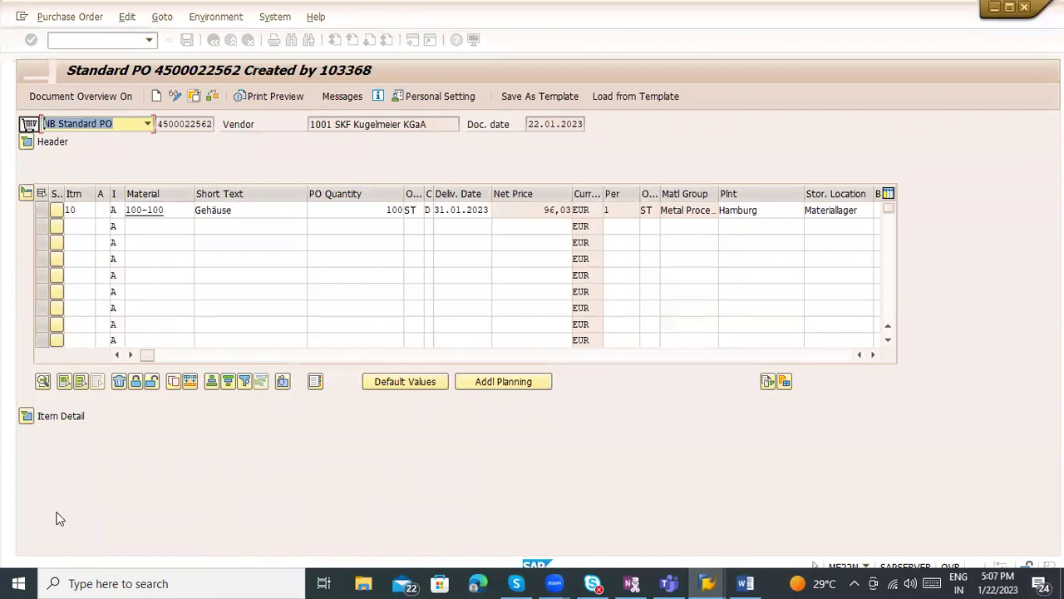
pyautogui.click(25, 416)
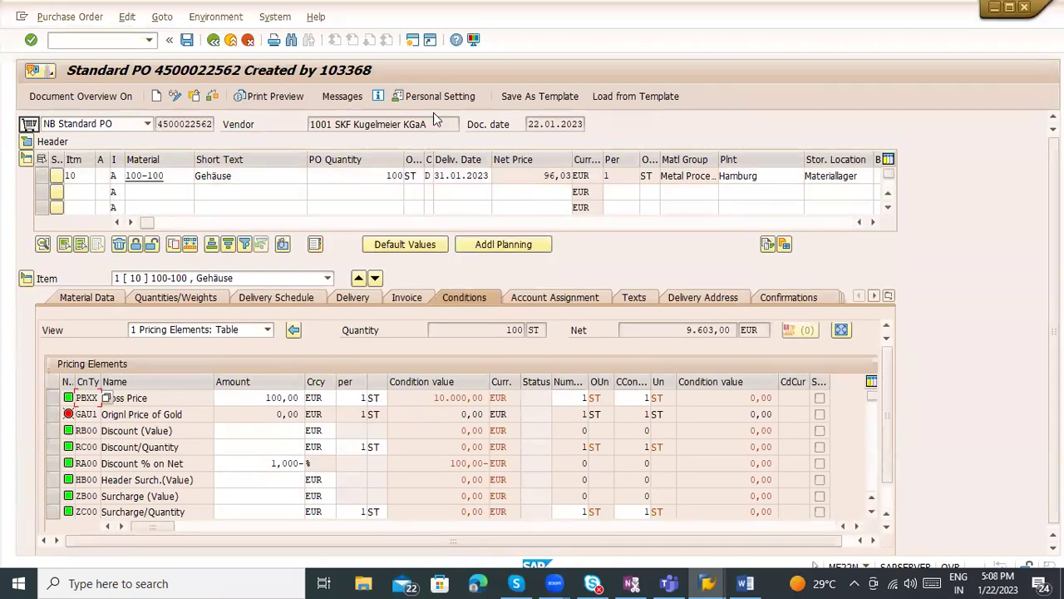
# Step: Review the purchase order's output messages and the order acknowledgement fields in the item's confirmation details
pyautogui.click(343, 96)
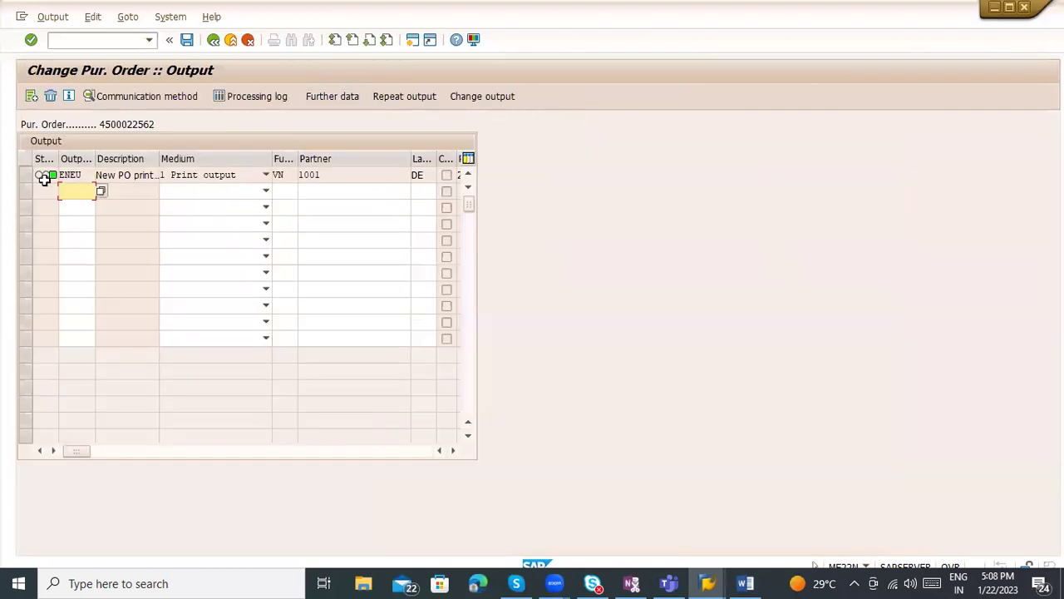
pyautogui.click(213, 40)
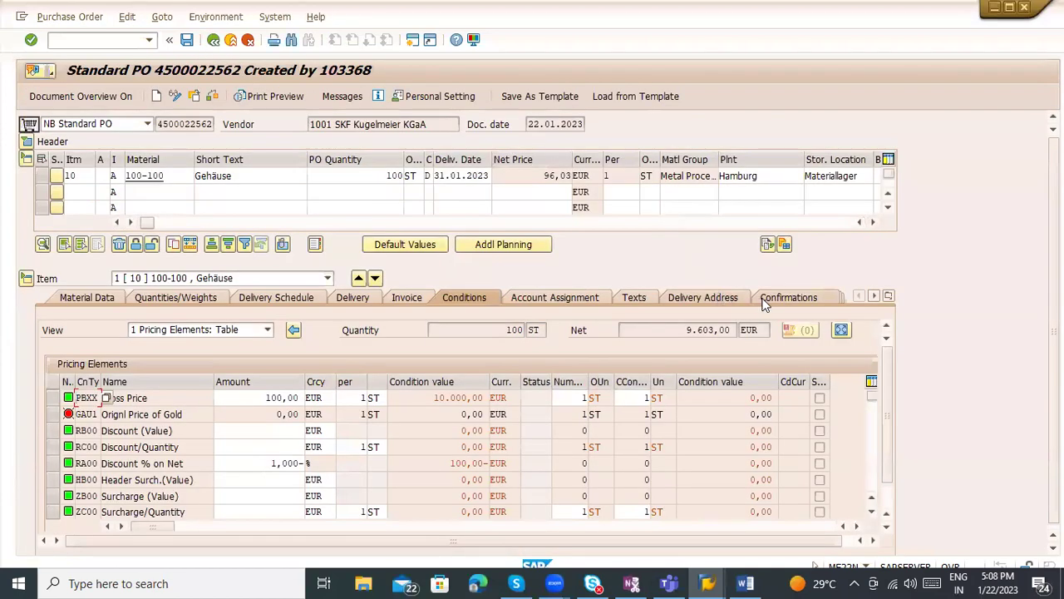
pyautogui.click(763, 299)
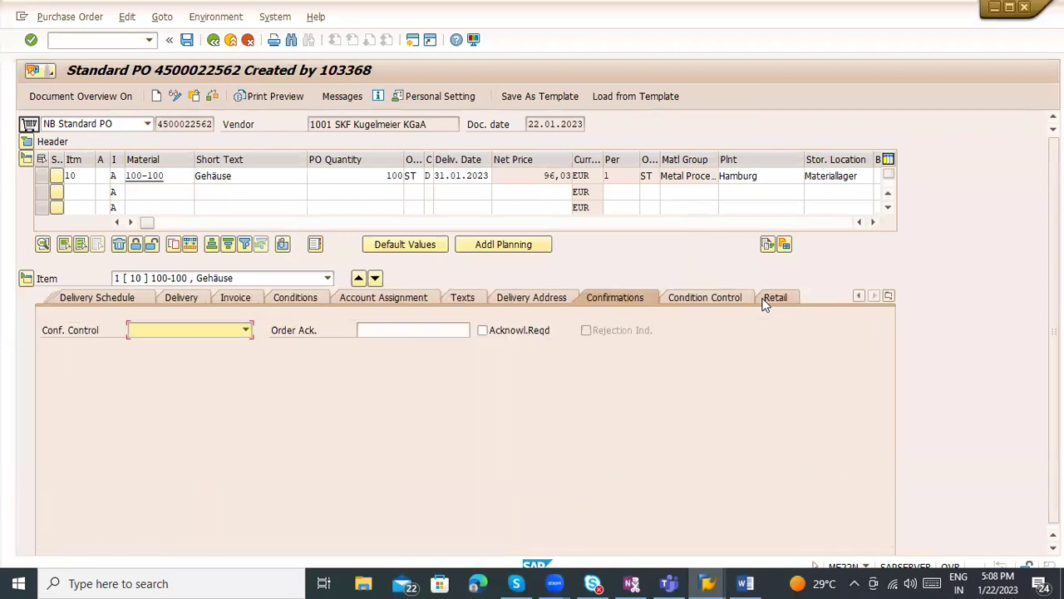
pyautogui.click(413, 331)
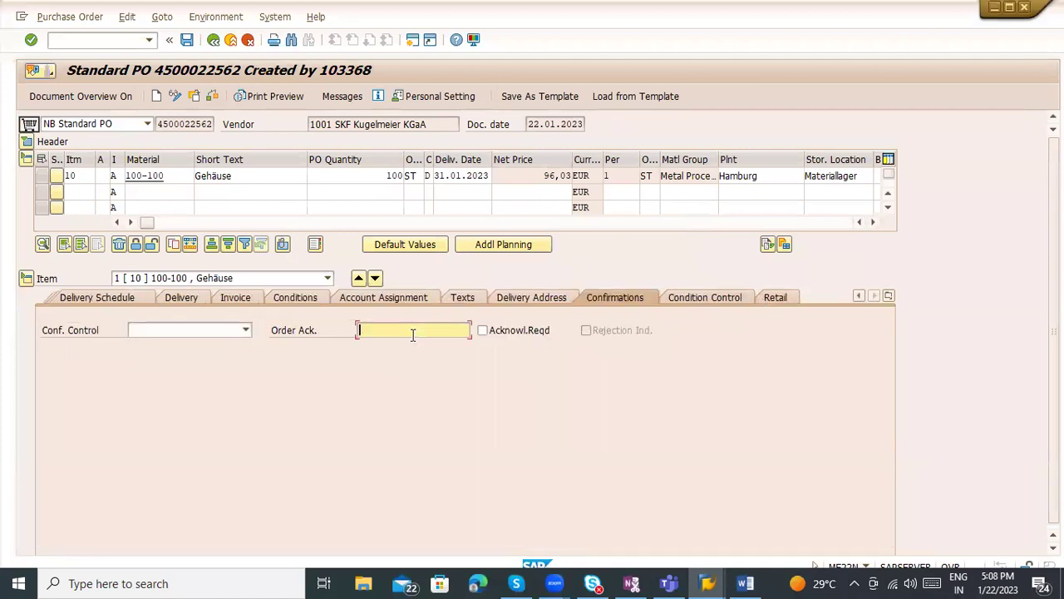
pyautogui.click(507, 327)
pyautogui.click(507, 330)
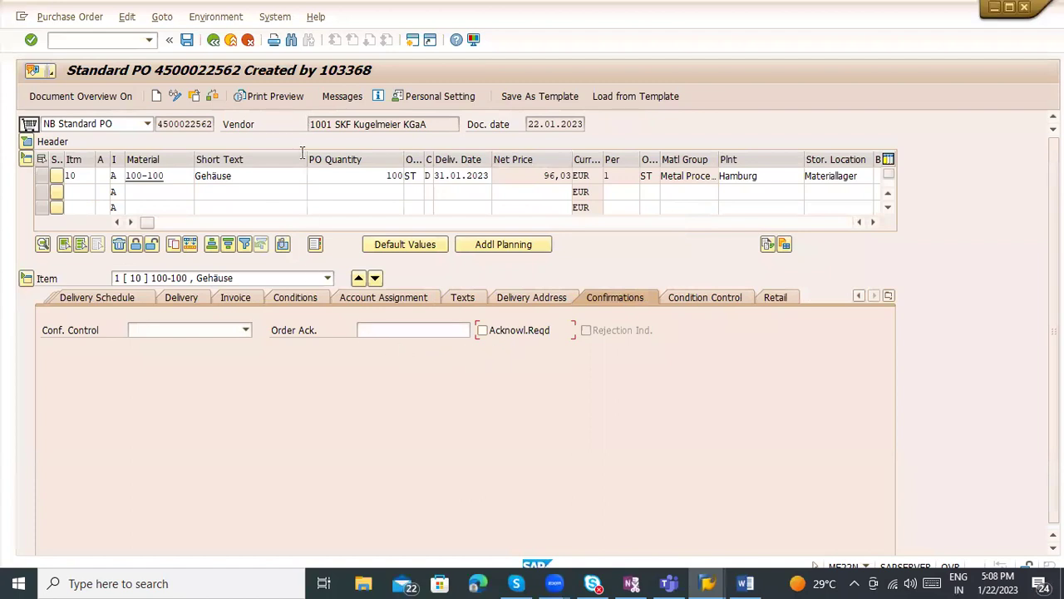
# Step: Leave the purchase order and start goods receipt transaction MIGO
pyautogui.click(86, 41)
pyautogui.write('/n')
pyautogui.press('Return')
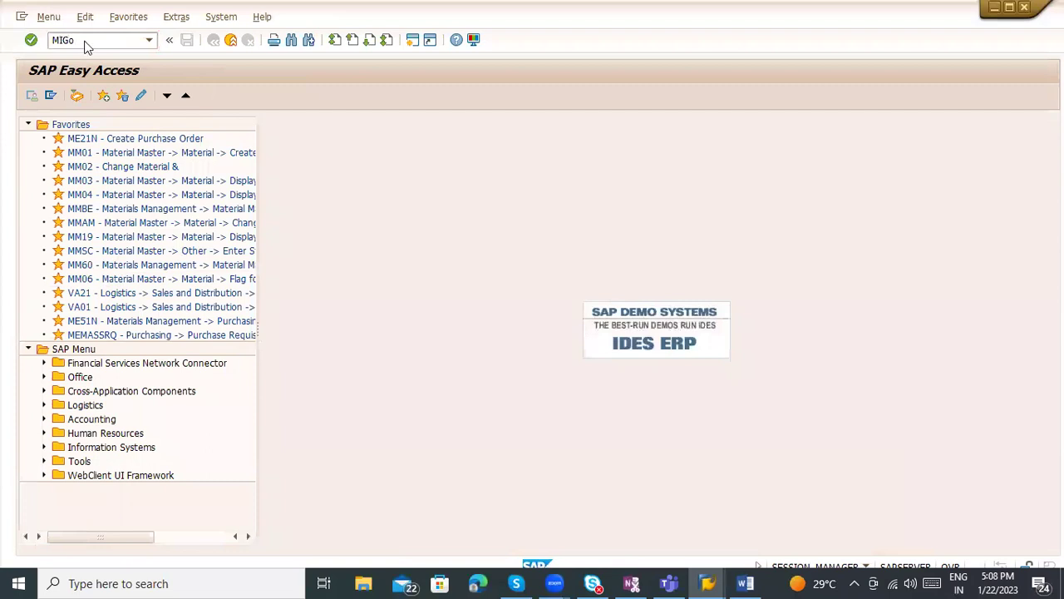
pyautogui.press('Return')
# Step: Switch to Word, paste the purchase order number on its own line, and add the line "MIGO – Goods receipt" below it
pyautogui.click(735, 582)
pyautogui.press('Return')
pyautogui.hotkey('ctrl', 'v')
pyautogui.press('Return')
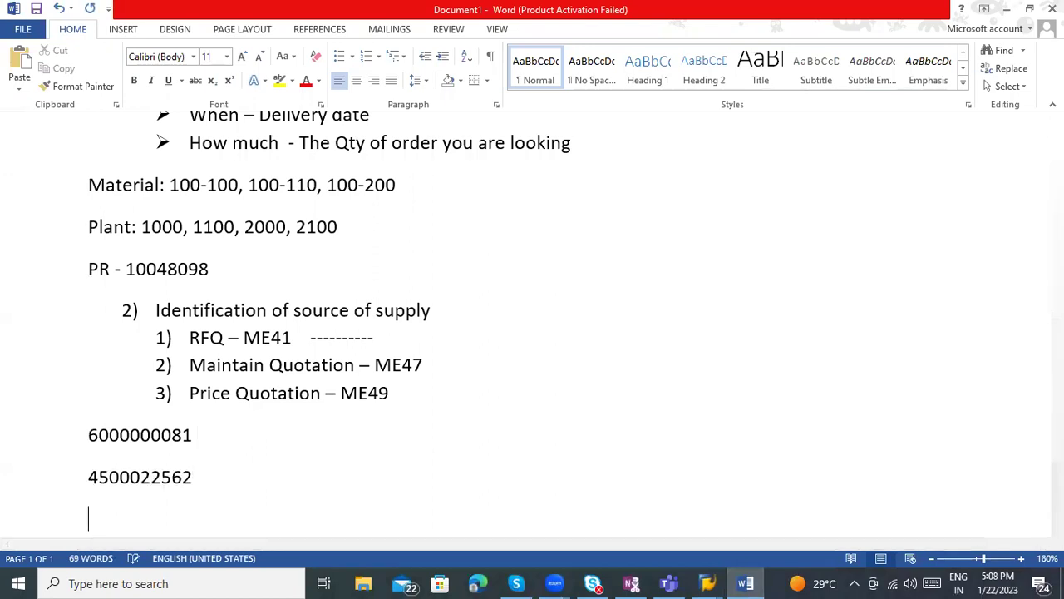
pyautogui.press('Return')
pyautogui.write('MIGO')
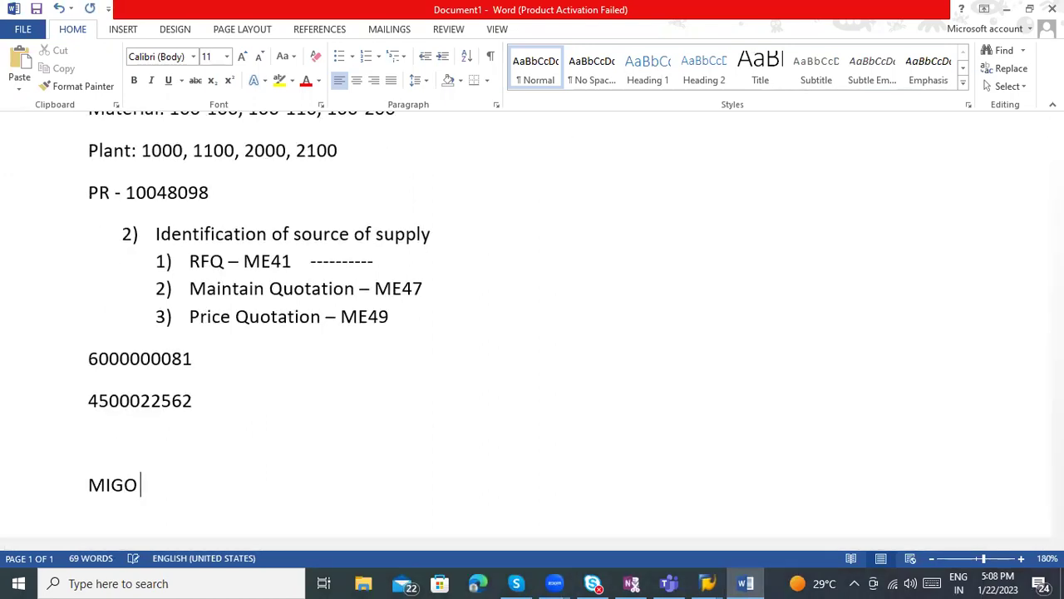
pyautogui.write(' - Good r')
pyautogui.press('BackSpace')
pyautogui.press('BackSpace')
pyautogui.write('s receipt')
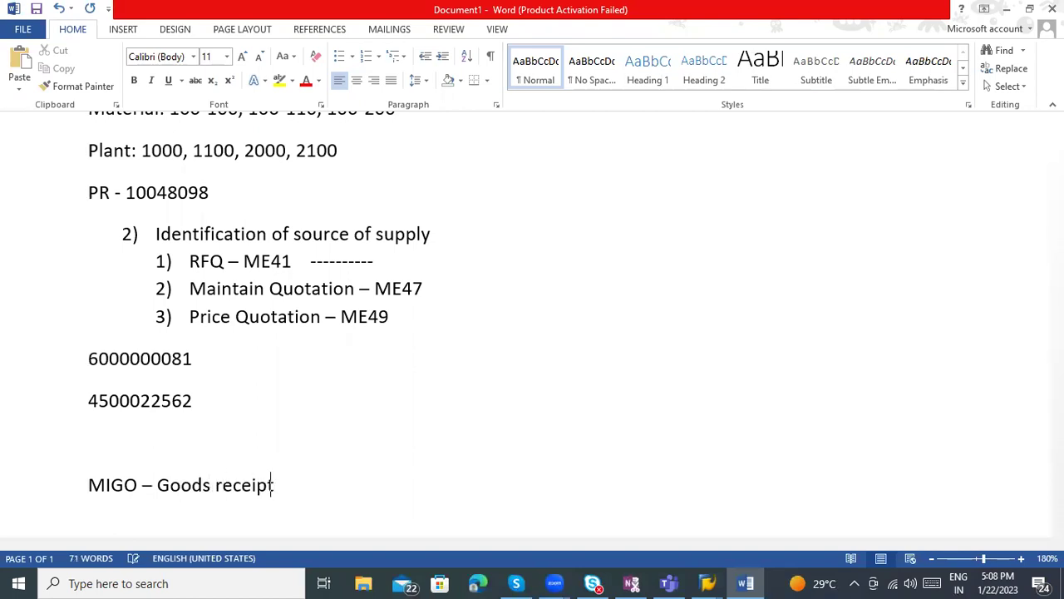
# Step: Switch back to the SAP goods receipt and try to open transaction MB1C in a new session
pyautogui.hotkey('alt', 'Tab')
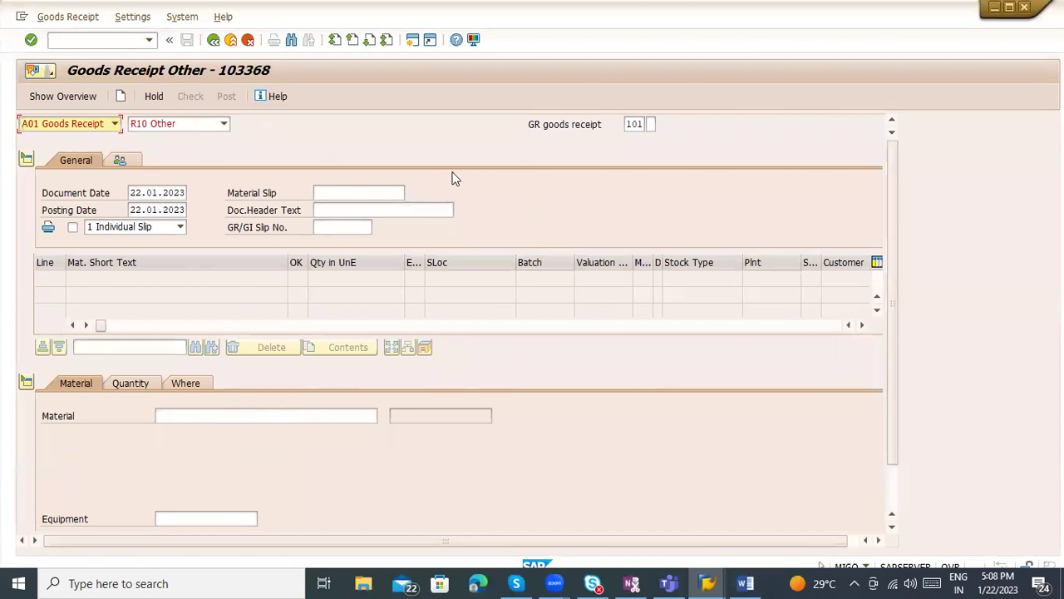
pyautogui.click(117, 39)
pyautogui.write('/omb1c')
pyautogui.press('Return')
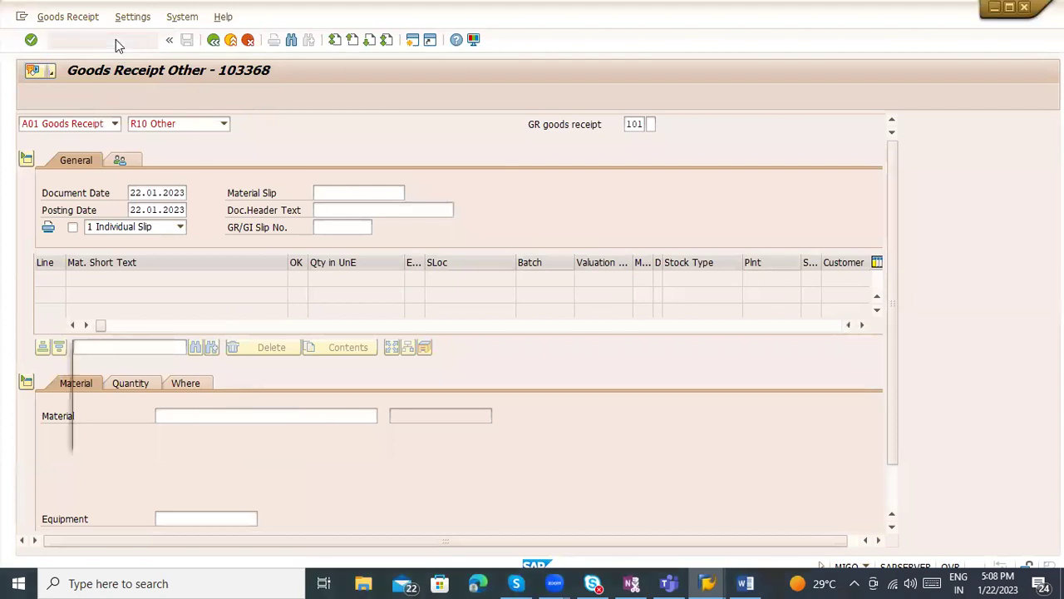
pyautogui.press('Return')
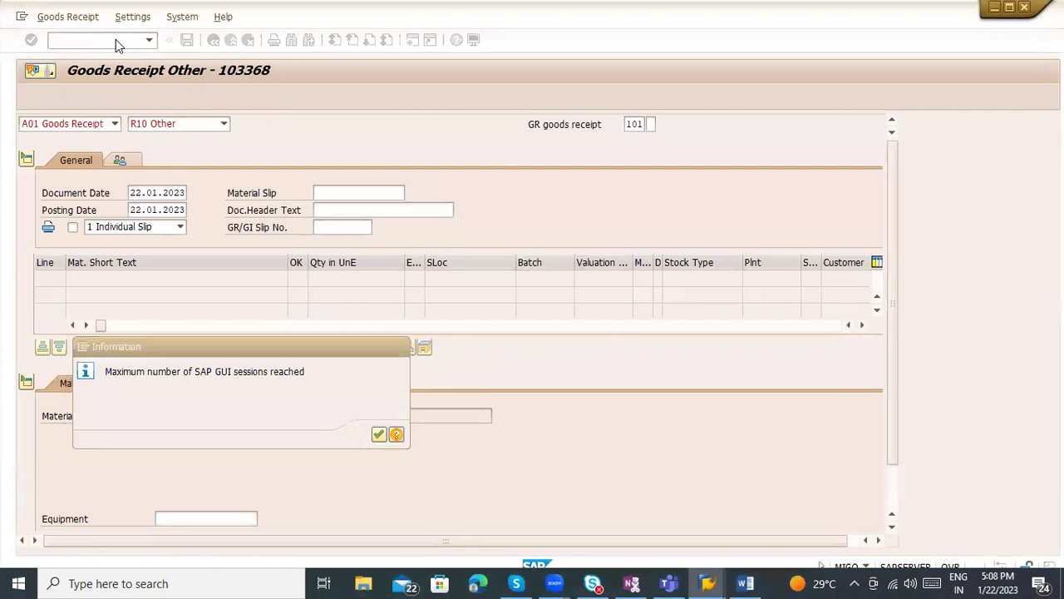
# Step: Switch to the SAP Easy Access session and start transaction MB1C for other goods receipts
pyautogui.hotkey('alt', 'Tab')
pyautogui.hotkey('alt', 'Tab')
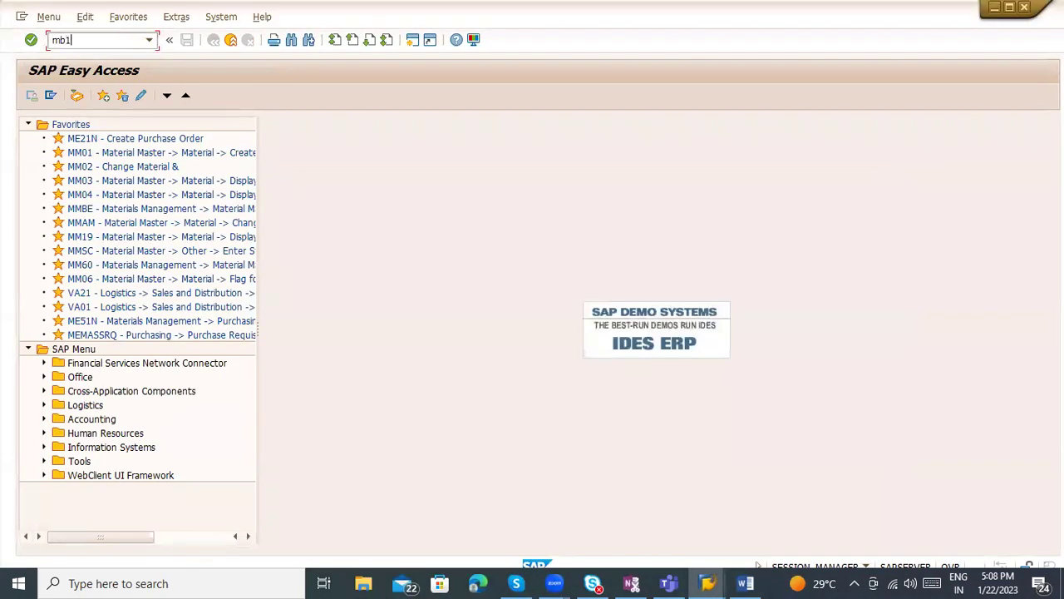
pyautogui.click(109, 39)
pyautogui.write('mb1c')
pyautogui.press('Return')
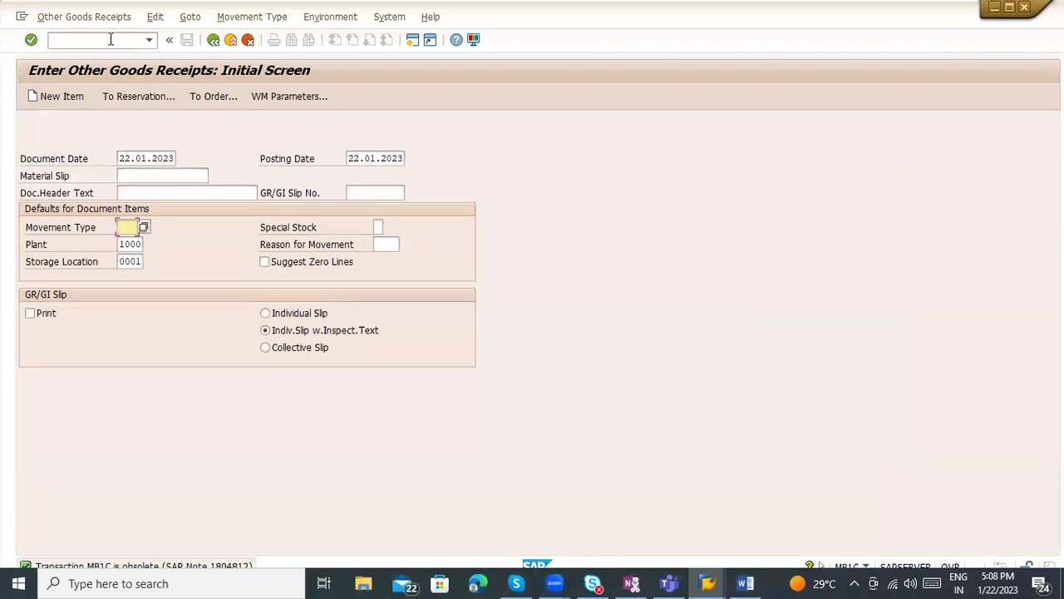
# Step: Read the detailed help on MB1C's status message and leave the transaction
pyautogui.click(145, 566)
pyautogui.doubleClick(153, 553)
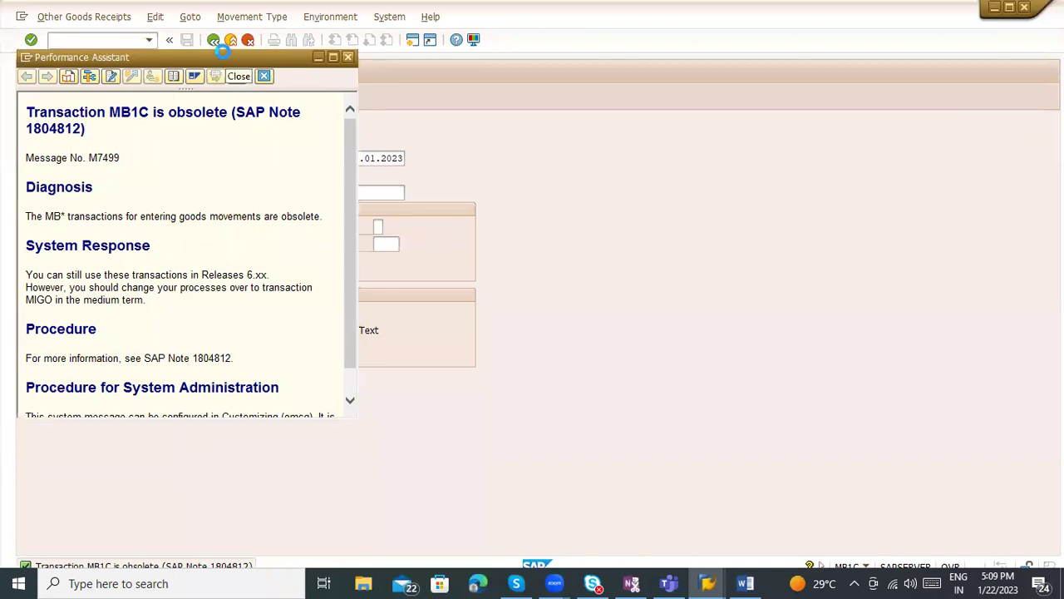
pyautogui.click(230, 40)
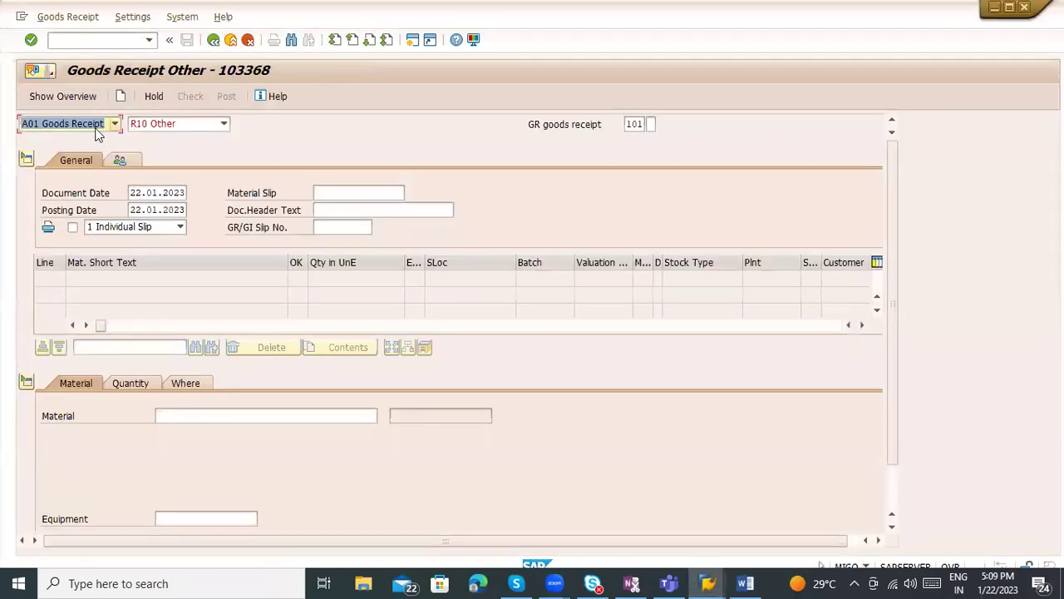
# Step: Examine the available goods movement actions in MIGO, keeping A01 Goods Receipt selected
pyautogui.click(96, 128)
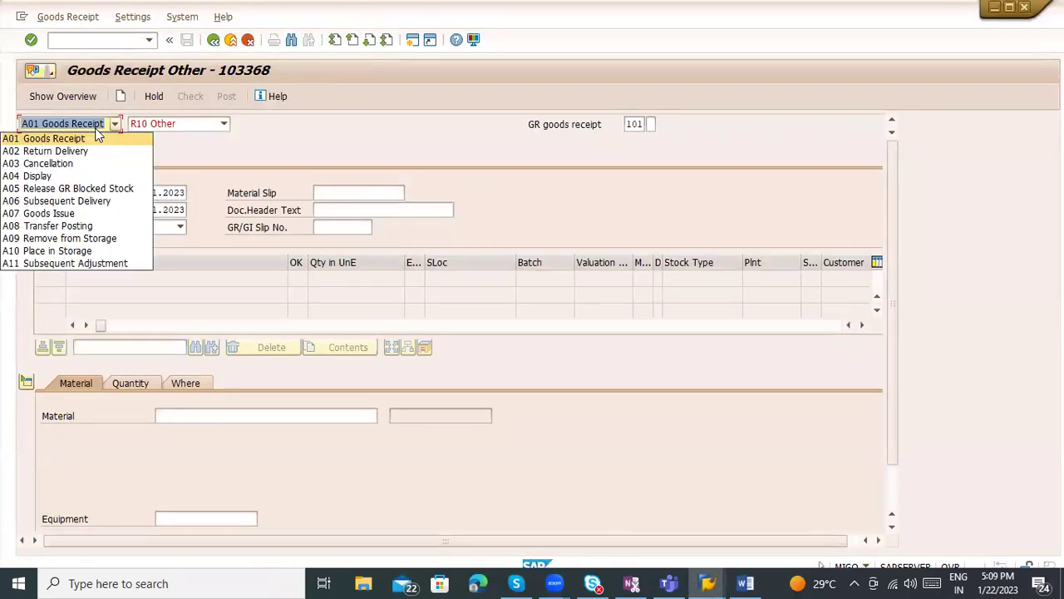
pyautogui.click(100, 128)
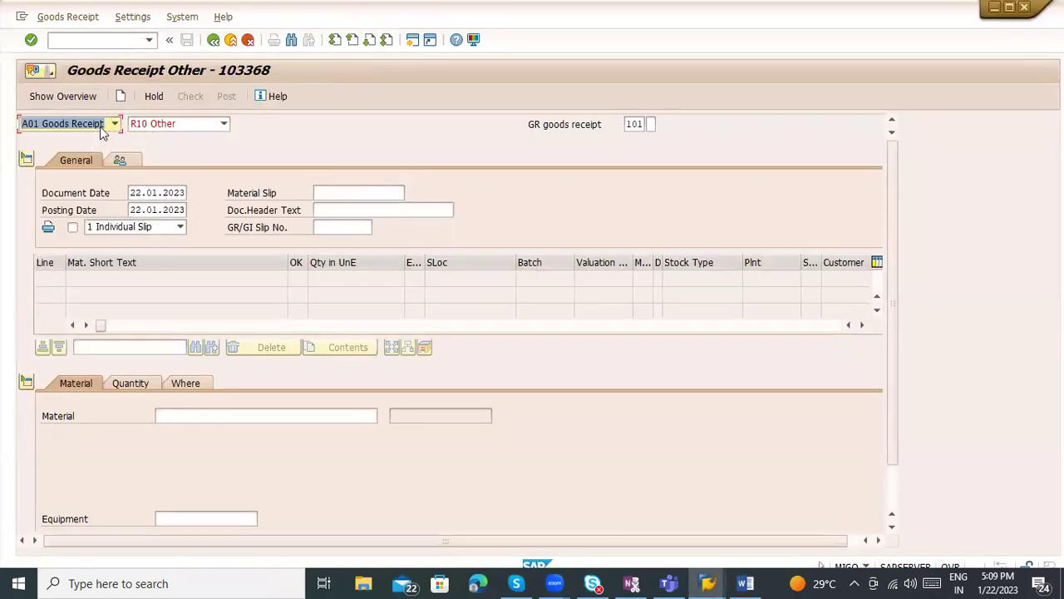
# Step: Set the goods receipt's reference document to R01 Purchase Order, keeping A01 Goods Receipt as the action
pyautogui.click(203, 123)
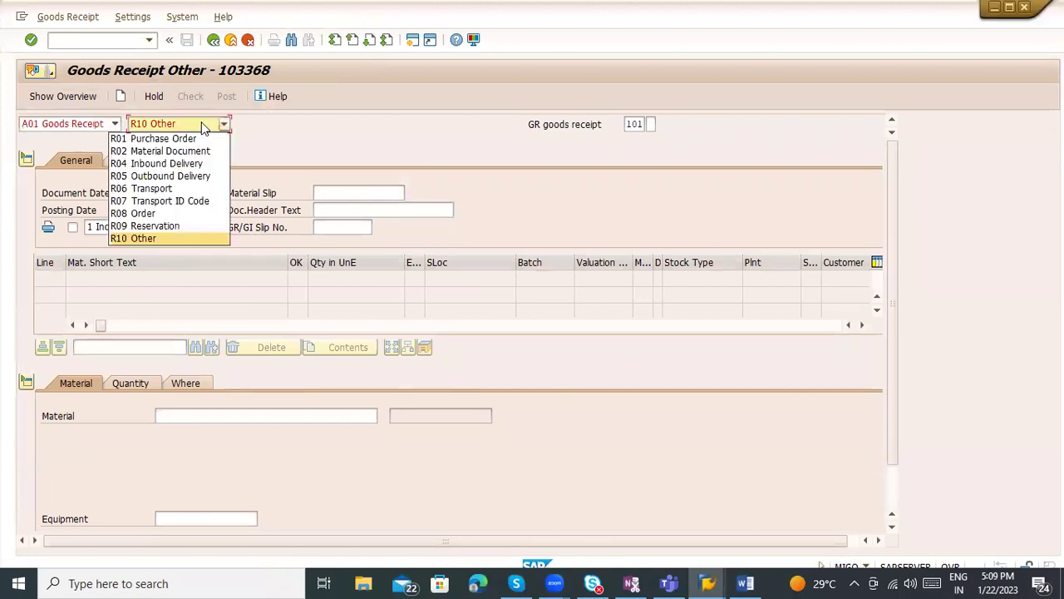
pyautogui.click(162, 140)
pyautogui.click(82, 127)
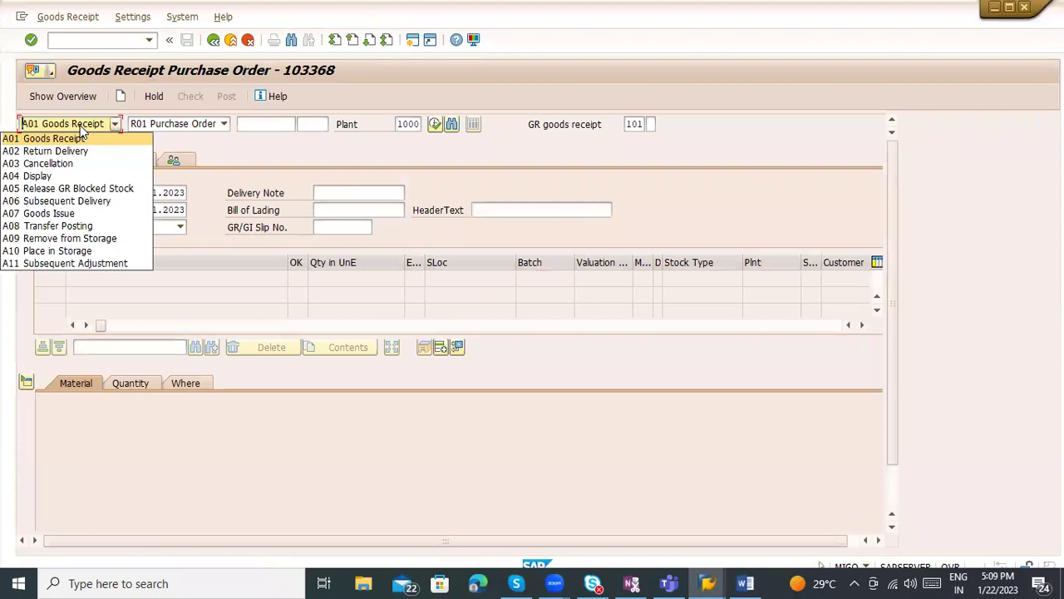
pyautogui.click(186, 125)
pyautogui.click(189, 127)
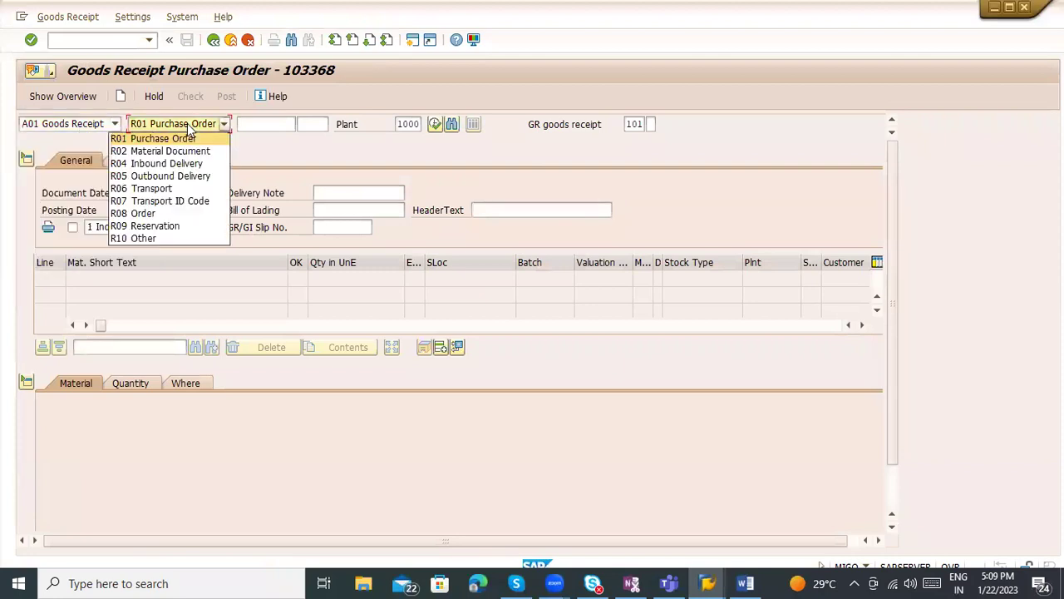
# Step: Paste the purchase order number and load its items for plant 1000 with movement type 101
pyautogui.click(248, 124)
pyautogui.hotkey('ctrl', 'v')
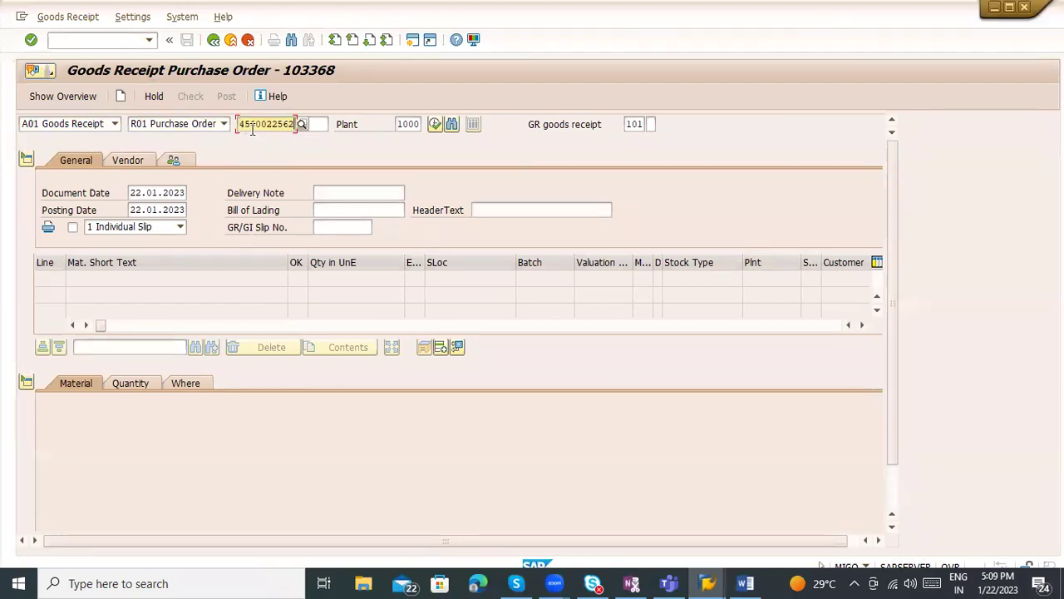
pyautogui.click(636, 124)
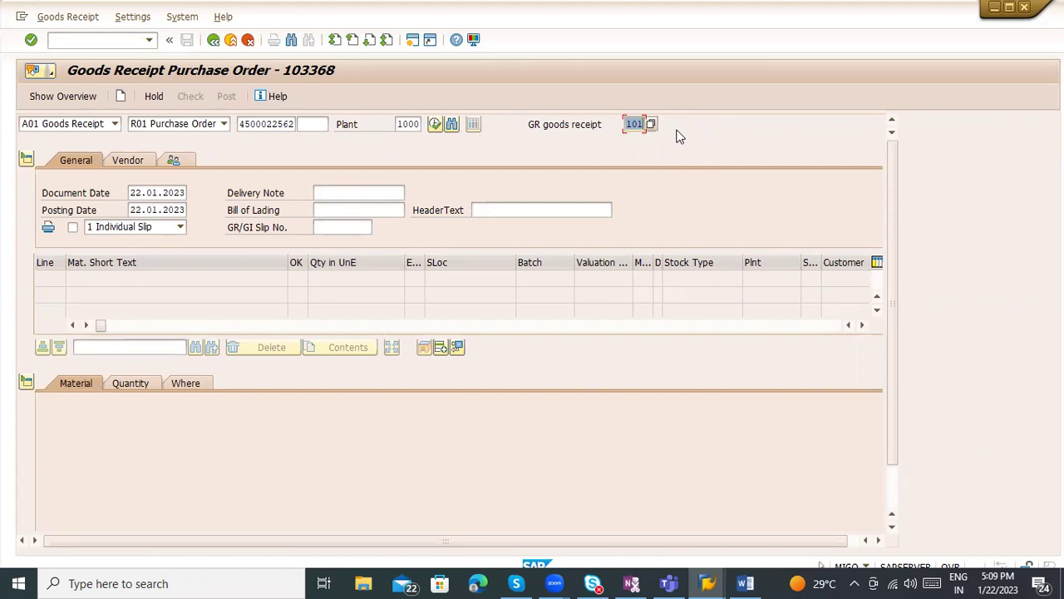
pyautogui.press('Return')
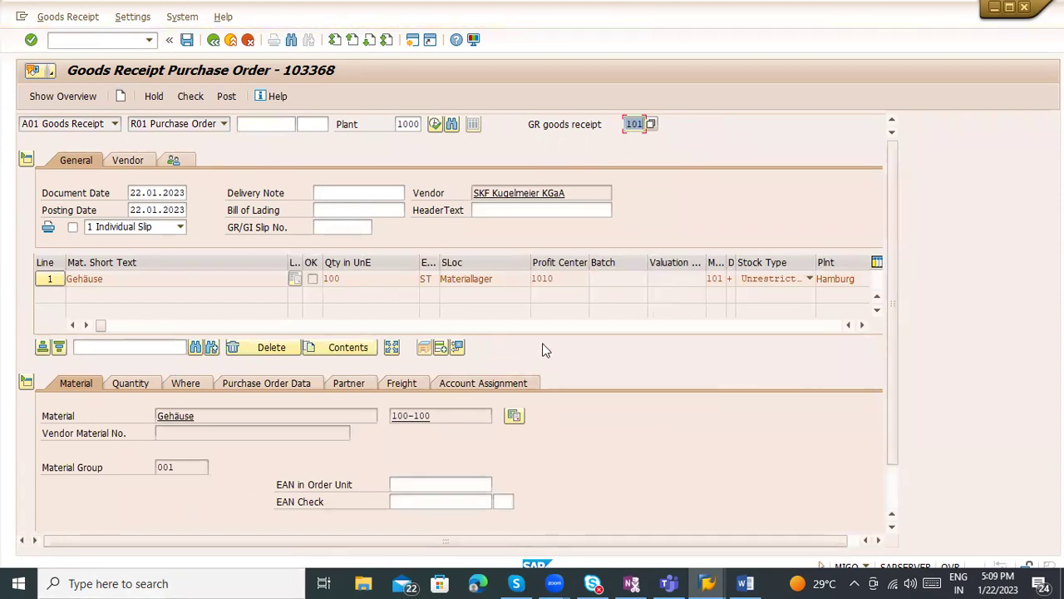
# Step: Examine the header's delivery note, bill of lading, slip number and text fields, plus the item's material and quantity details
pyautogui.click(333, 194)
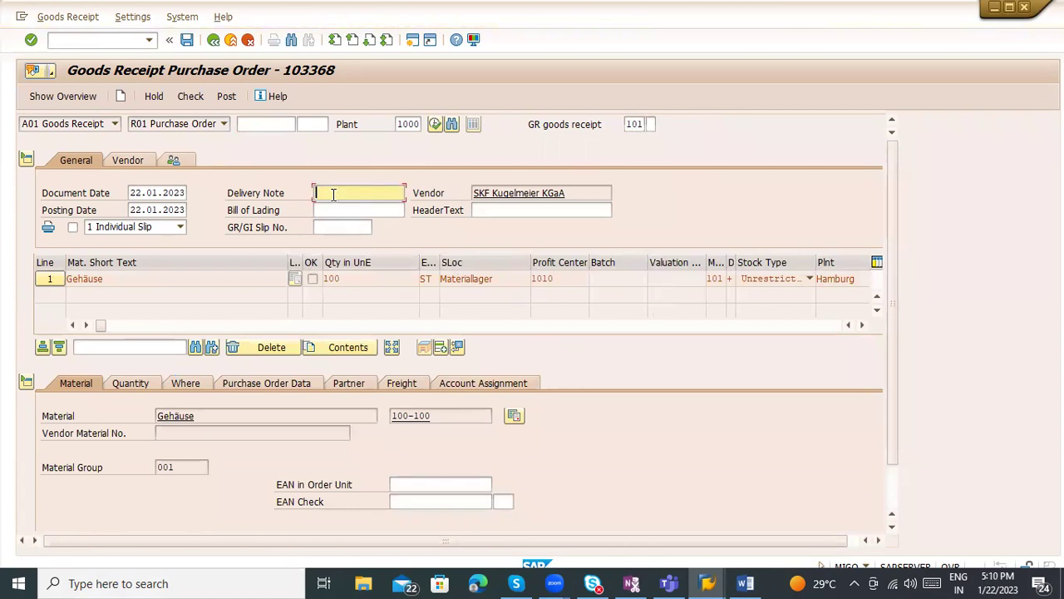
pyautogui.click(336, 211)
pyautogui.click(331, 229)
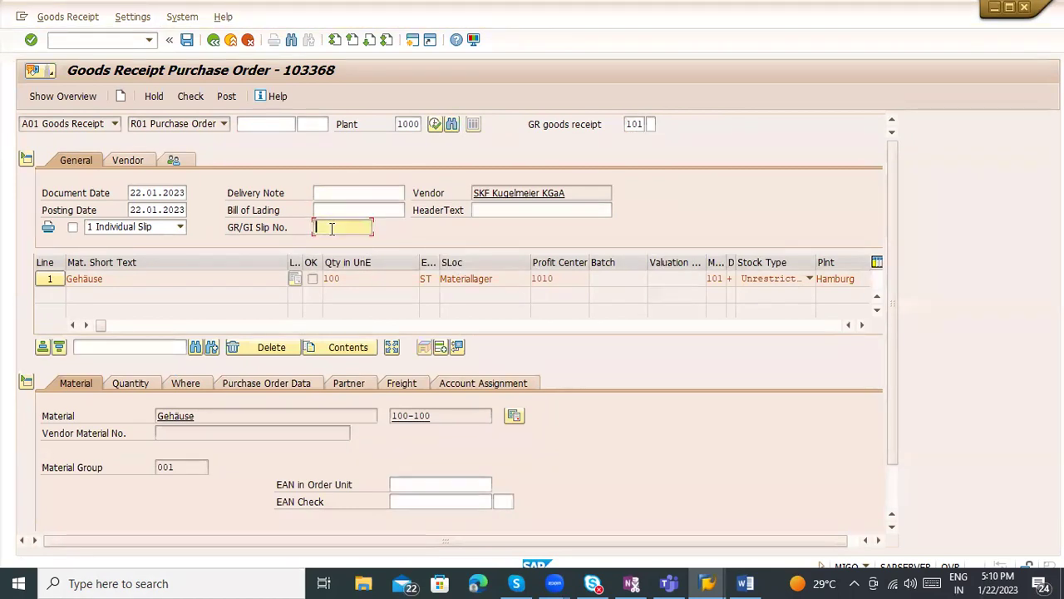
pyautogui.click(529, 213)
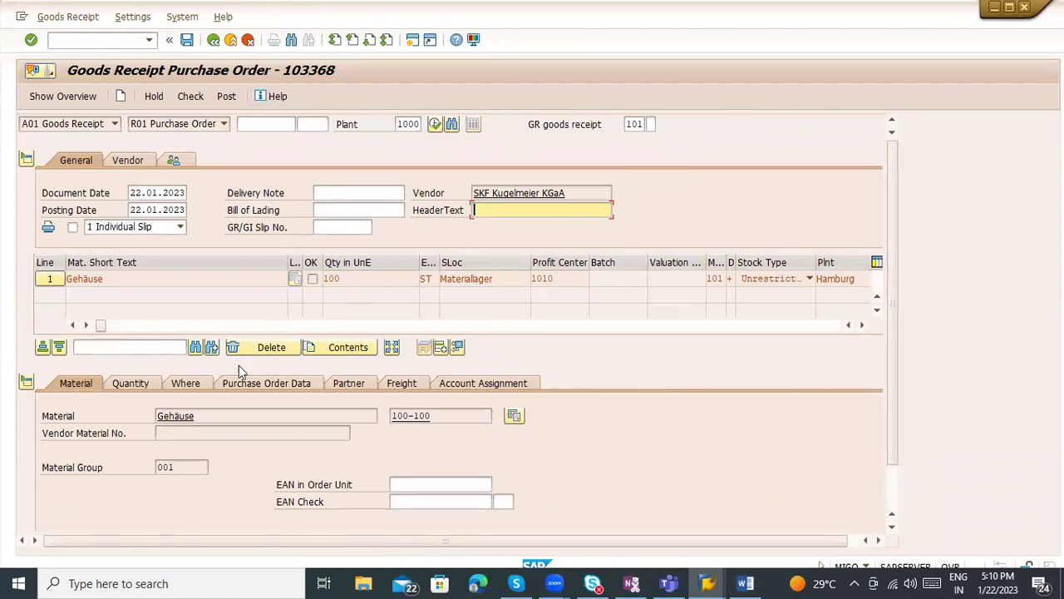
pyautogui.click(133, 384)
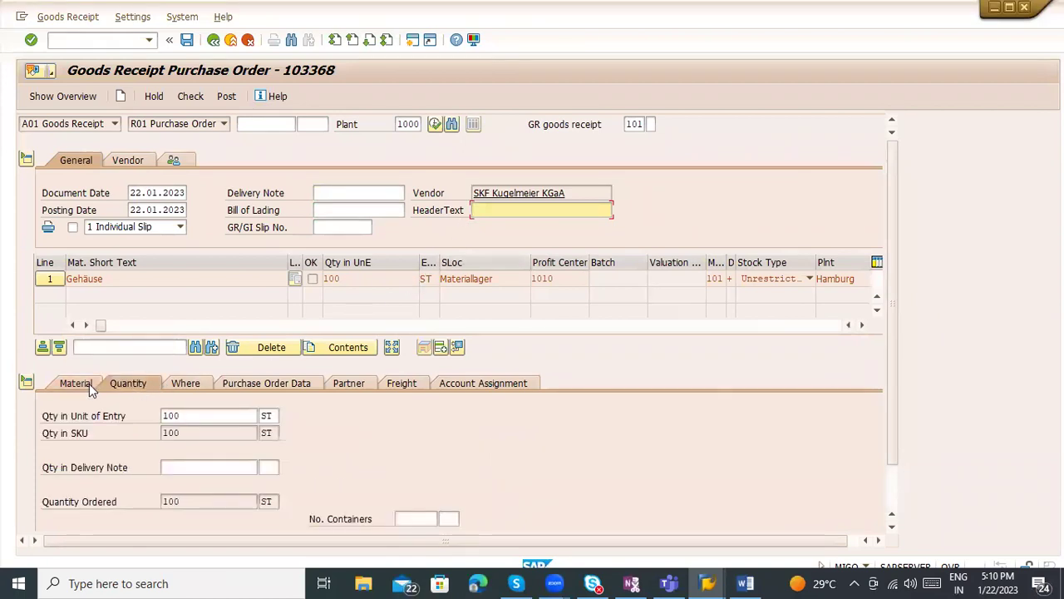
pyautogui.click(89, 384)
pyautogui.moveTo(439, 414); pyautogui.dragTo(345, 406)
pyautogui.click(158, 388)
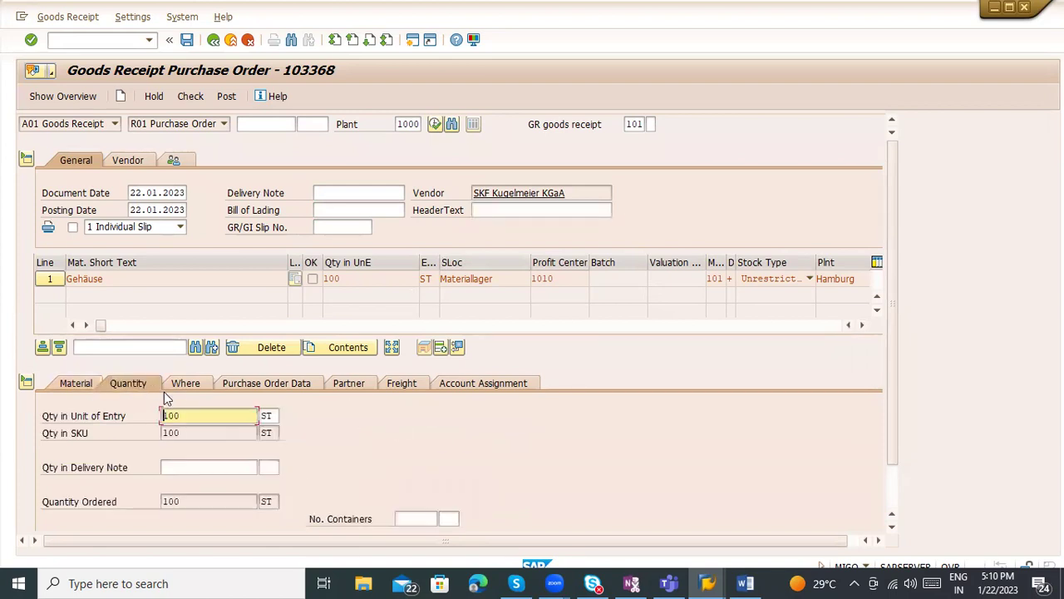
pyautogui.moveTo(180, 414); pyautogui.dragTo(141, 411)
# Step: Enter the goods recipient's name in the Gehäuse item's destination details
pyautogui.click(171, 382)
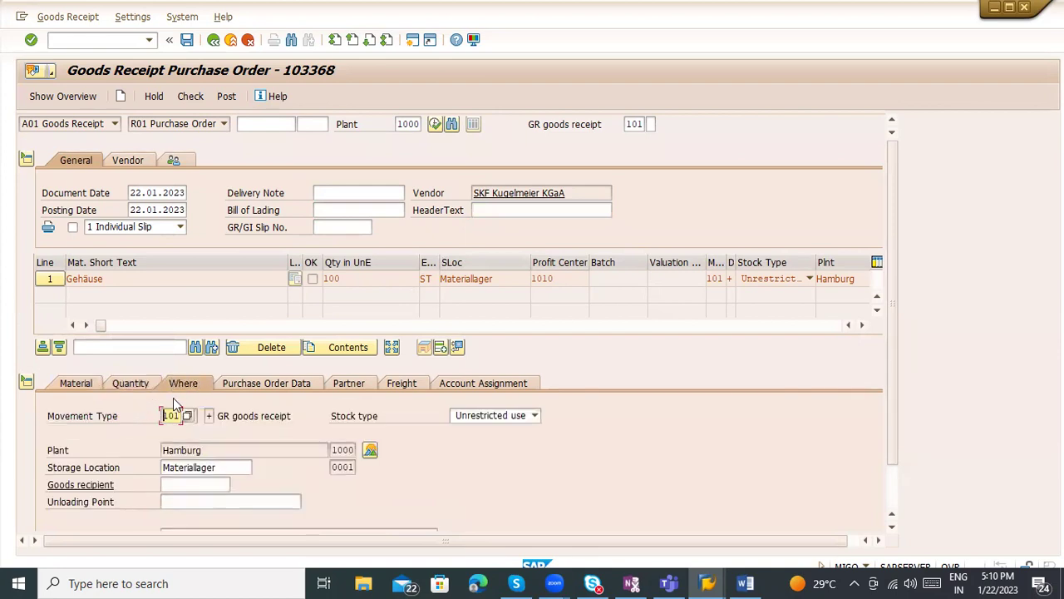
pyautogui.click(218, 466)
pyautogui.scroll(-1, 221, 466)
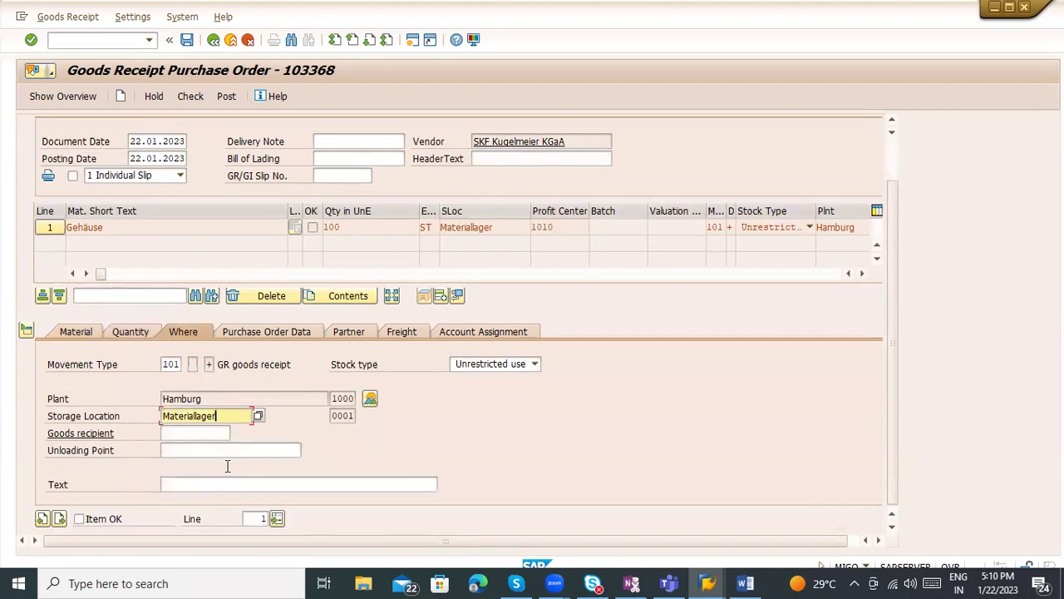
pyautogui.click(194, 488)
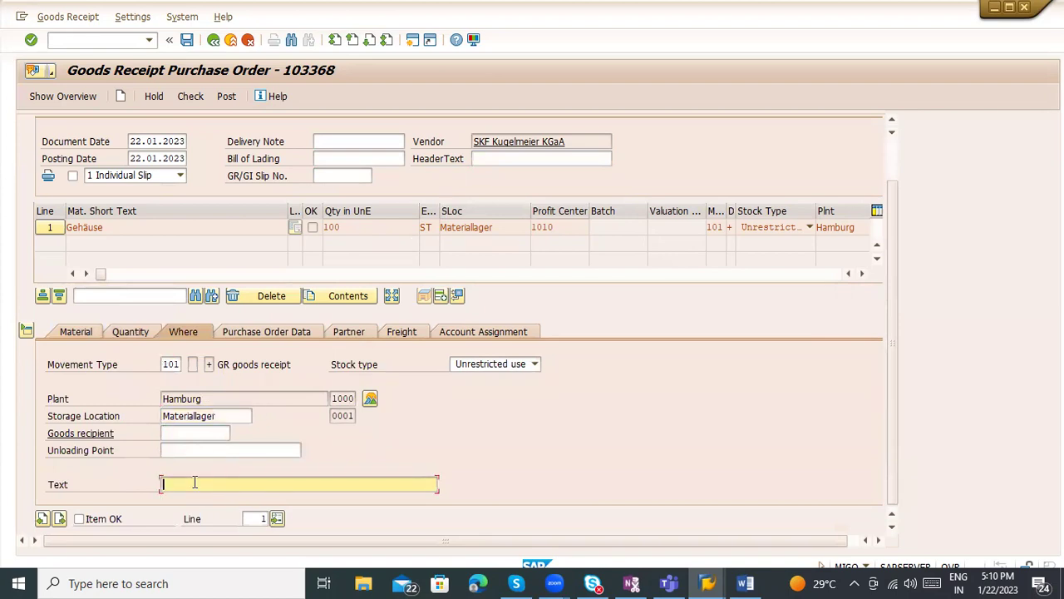
pyautogui.click(195, 450)
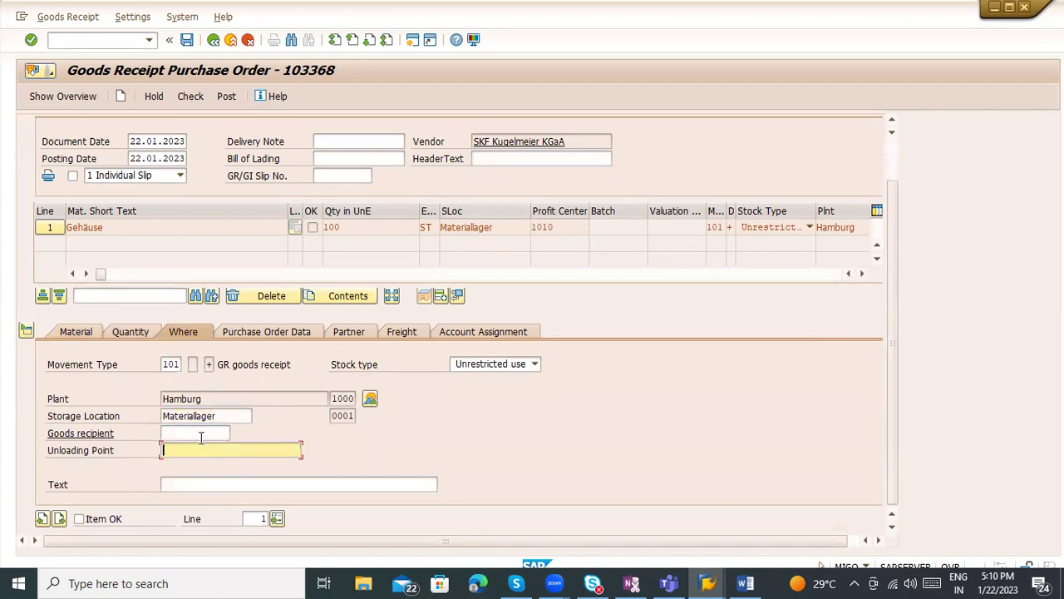
pyautogui.click(200, 434)
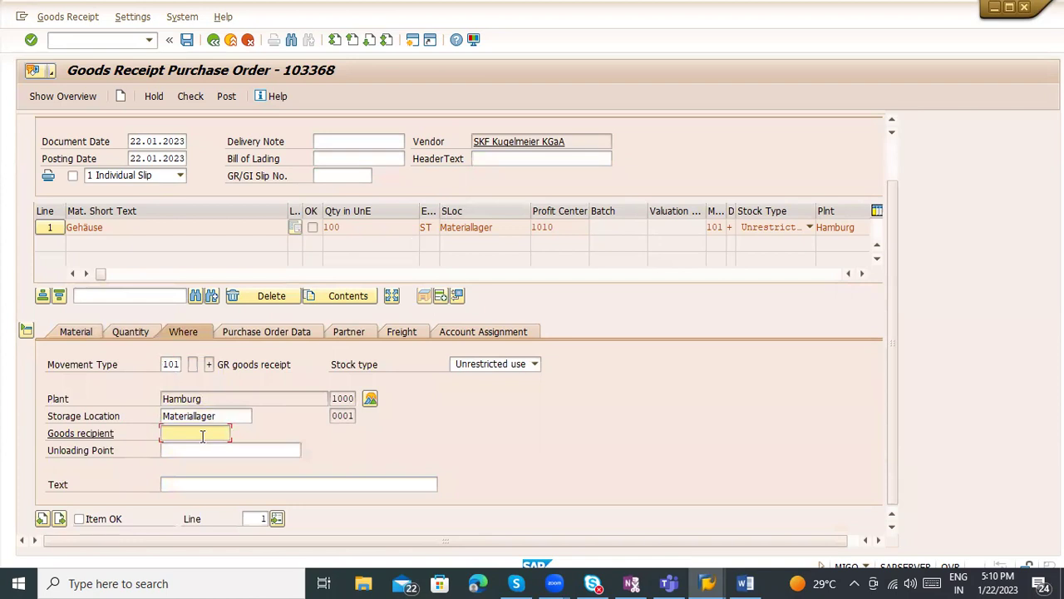
pyautogui.write('Kiran')
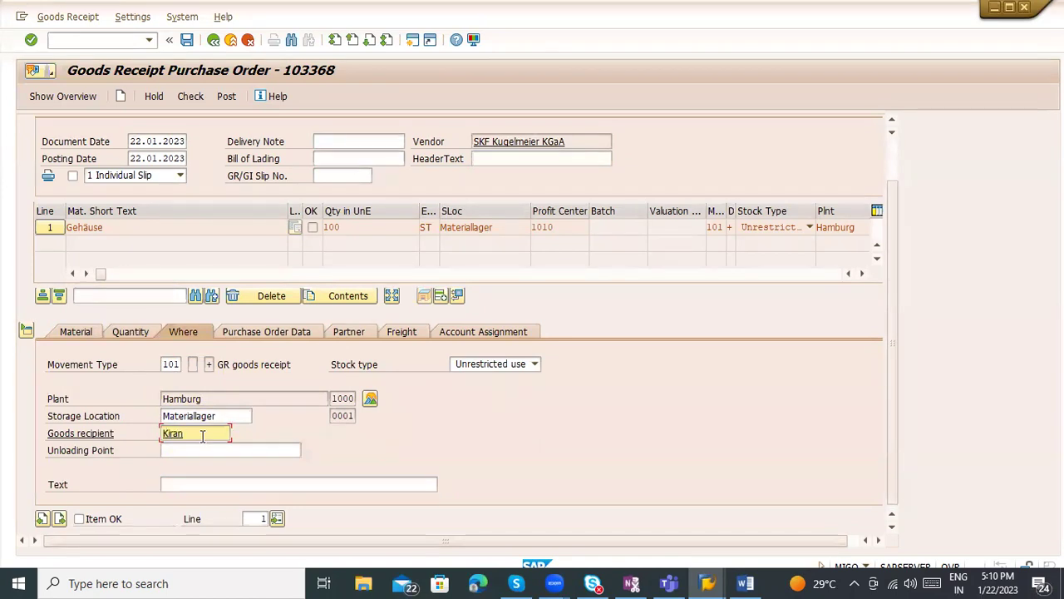
pyautogui.press('Tab')
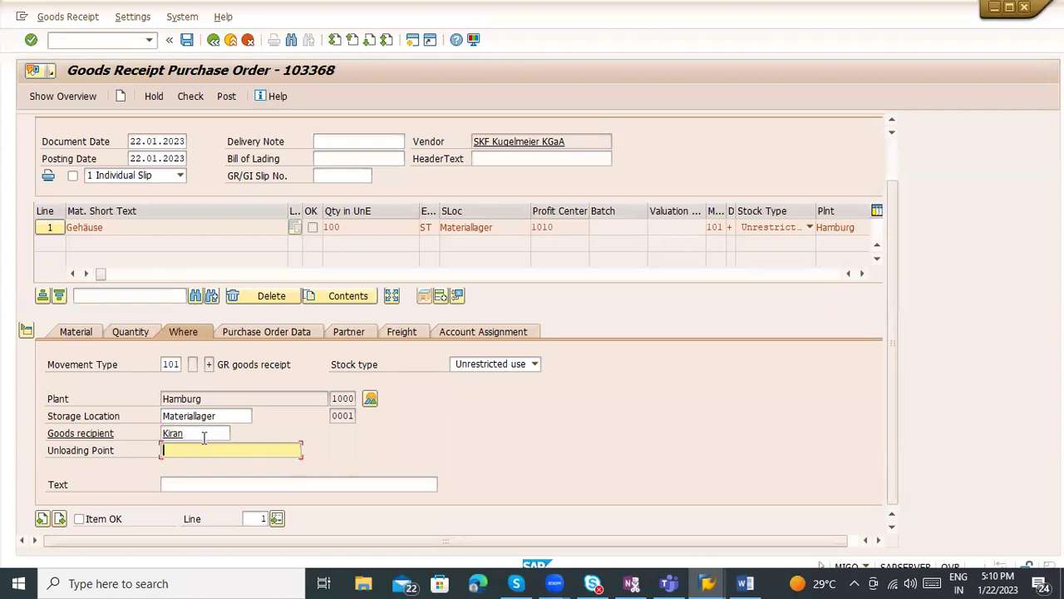
pyautogui.click(204, 434)
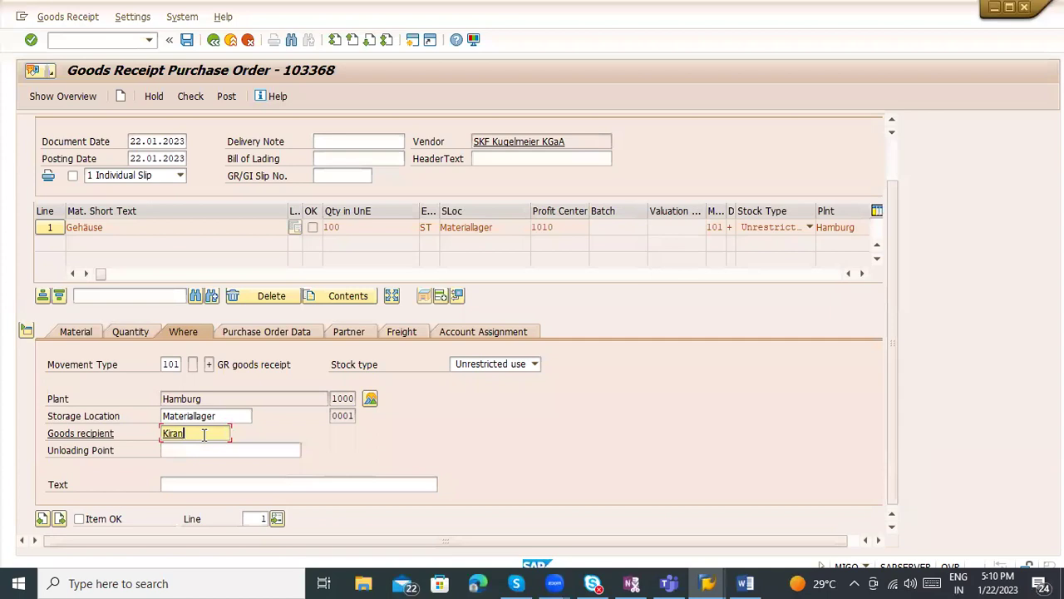
# Step: Review the item's stock type options, purchase order data, vendor partner and freight vendor details
pyautogui.click(474, 367)
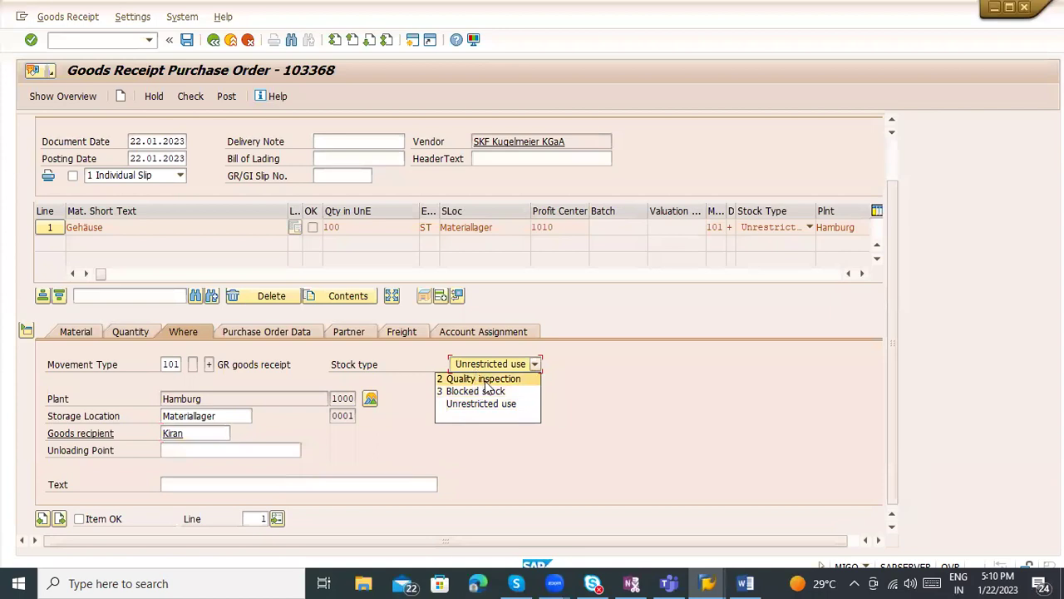
pyautogui.click(275, 334)
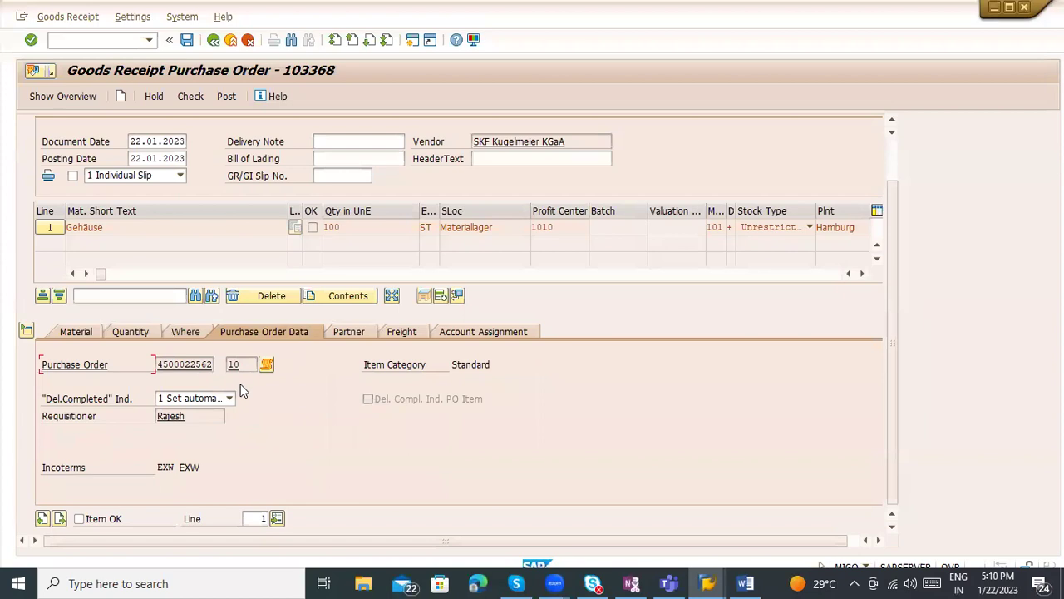
pyautogui.doubleClick(164, 415)
pyautogui.moveTo(189, 420); pyautogui.dragTo(105, 420)
pyautogui.click(189, 419)
pyautogui.click(190, 467)
pyautogui.click(345, 333)
pyautogui.click(253, 364)
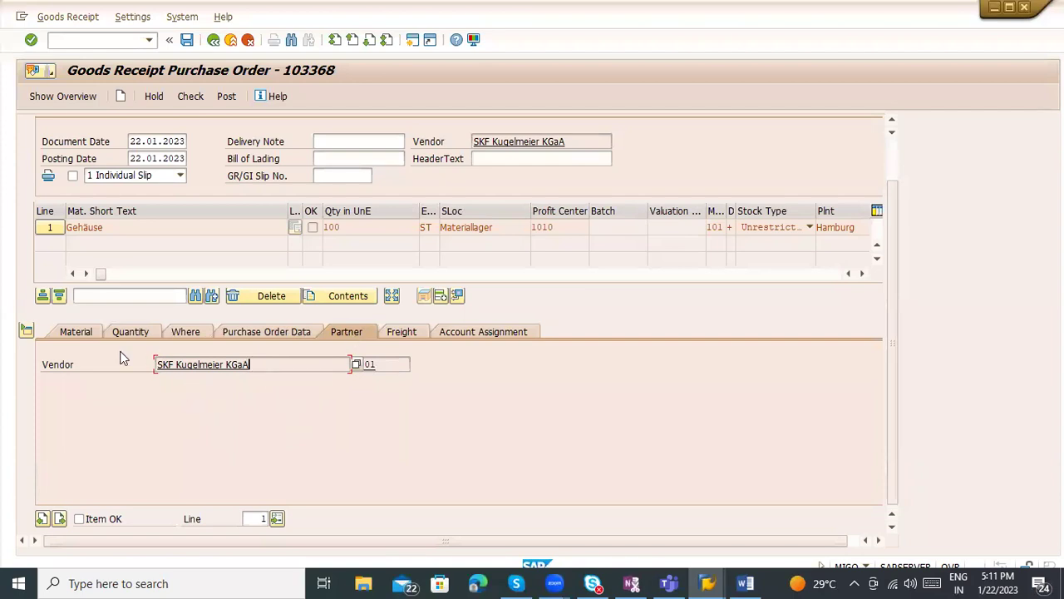
pyautogui.click(408, 336)
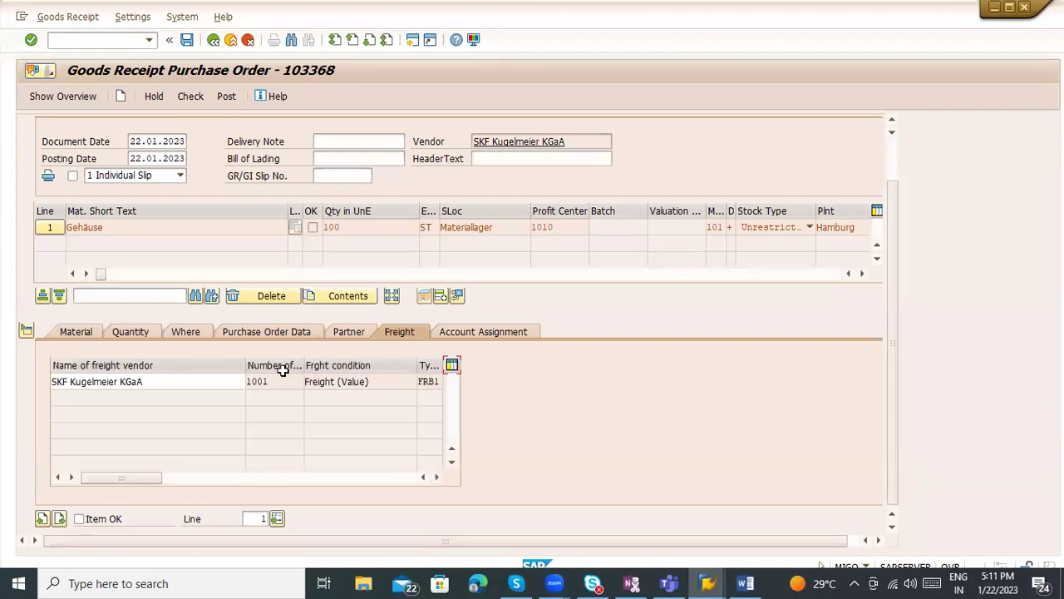
pyautogui.click(171, 379)
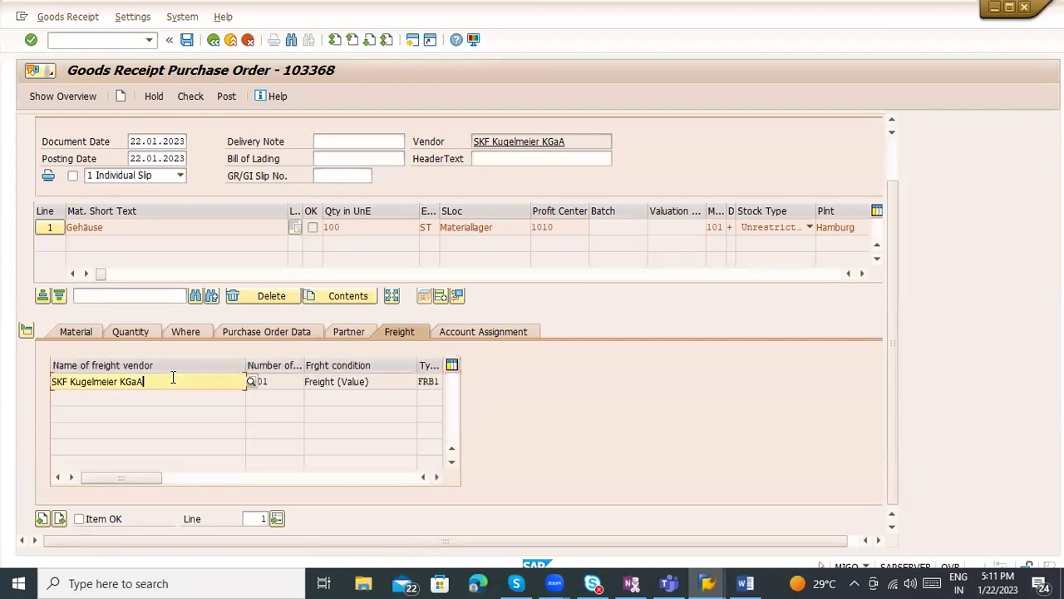
pyautogui.click(277, 379)
pyautogui.moveTo(134, 472); pyautogui.dragTo(69, 470)
pyautogui.click(176, 381)
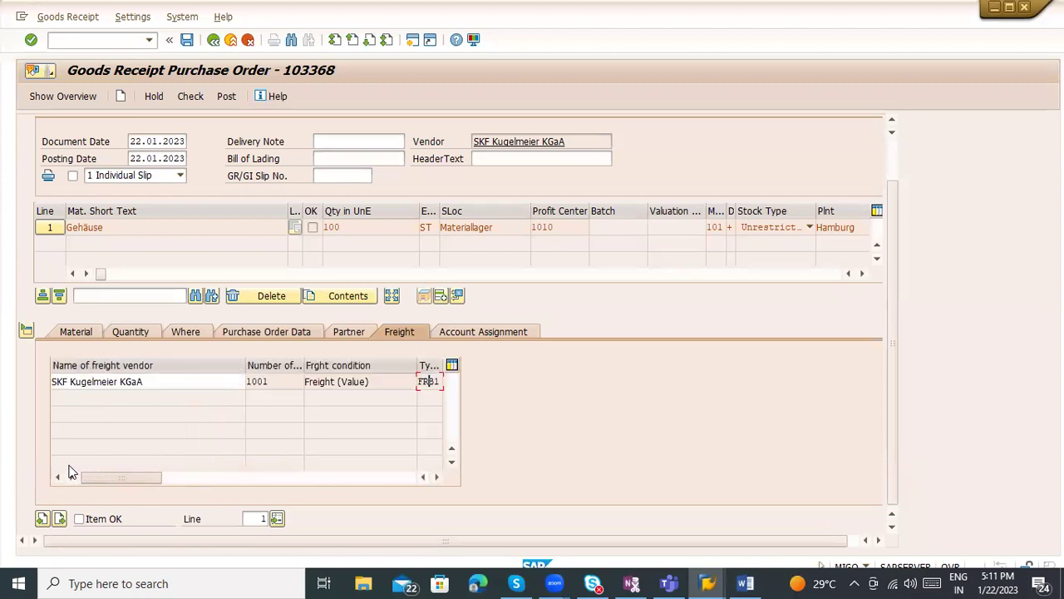
pyautogui.click(170, 382)
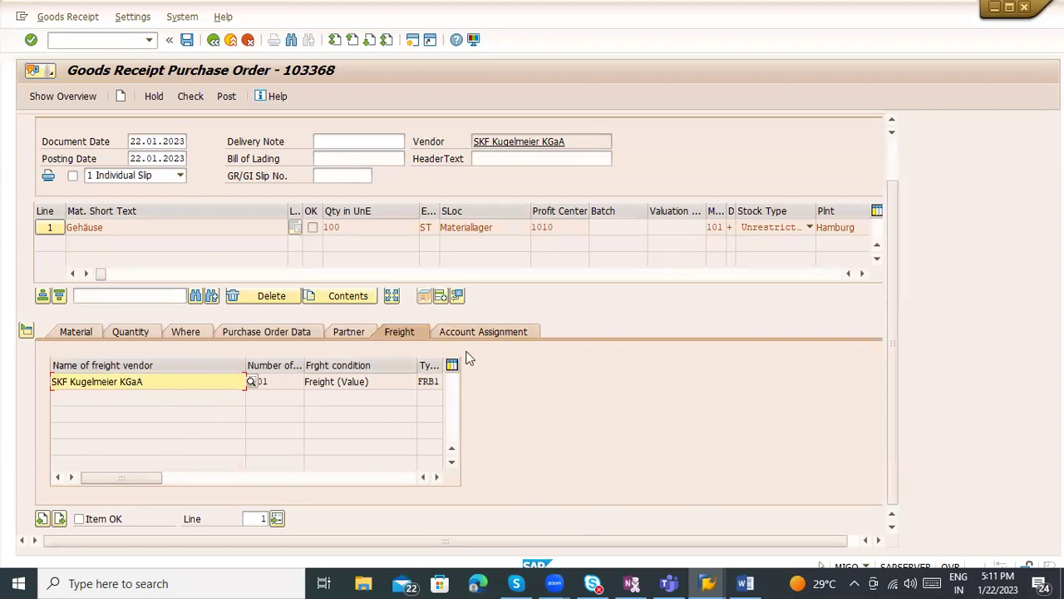
# Step: Set the item's quantity in unit of entry to 50 ST and mark it as Item OK
pyautogui.click(201, 332)
pyautogui.click(128, 331)
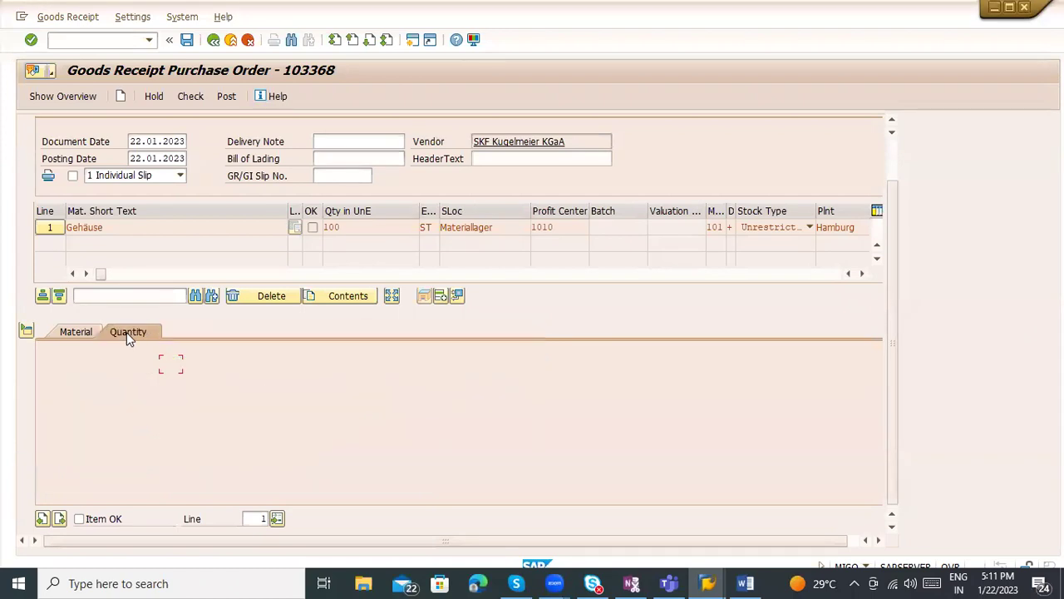
pyautogui.write('50')
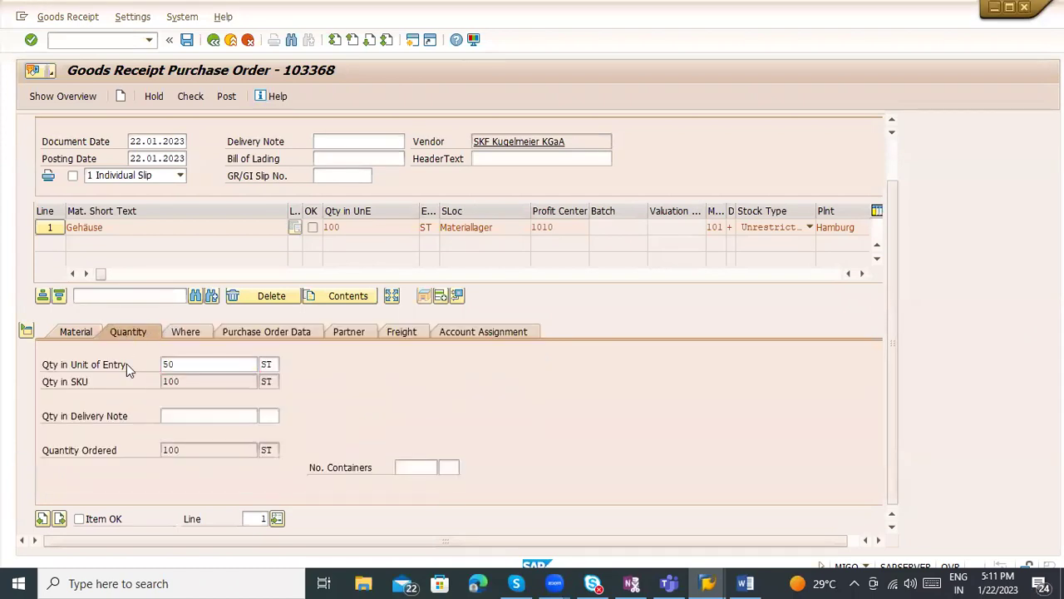
pyautogui.press('Return')
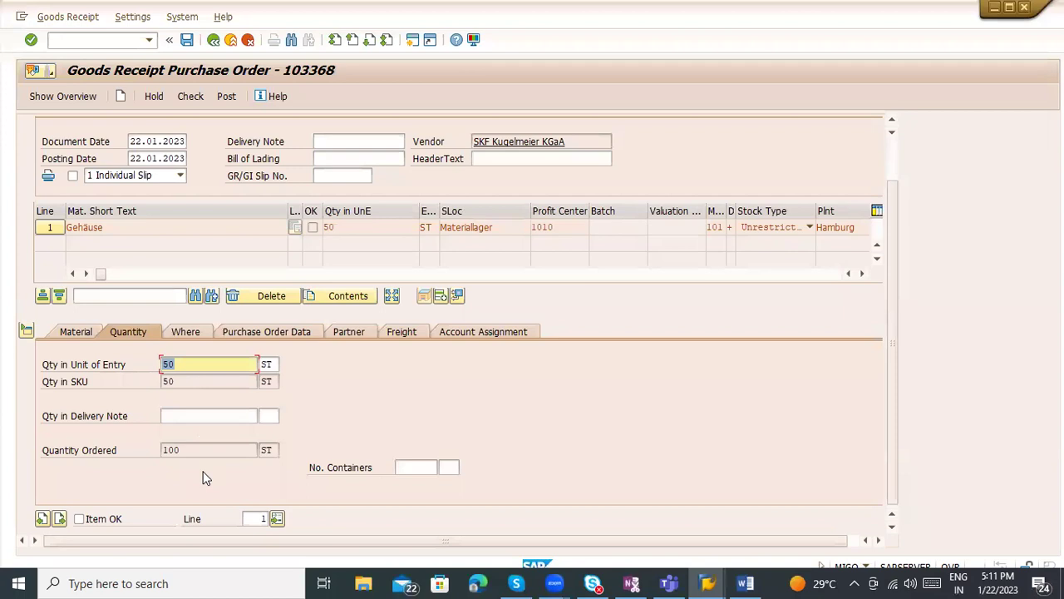
pyautogui.moveTo(183, 451); pyautogui.dragTo(148, 440)
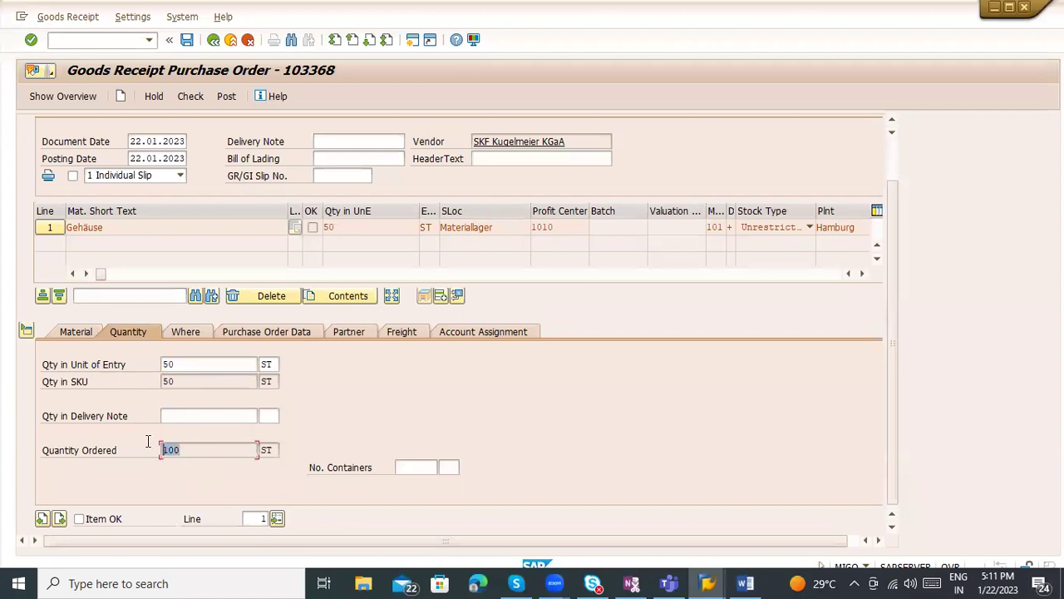
pyautogui.click(196, 363)
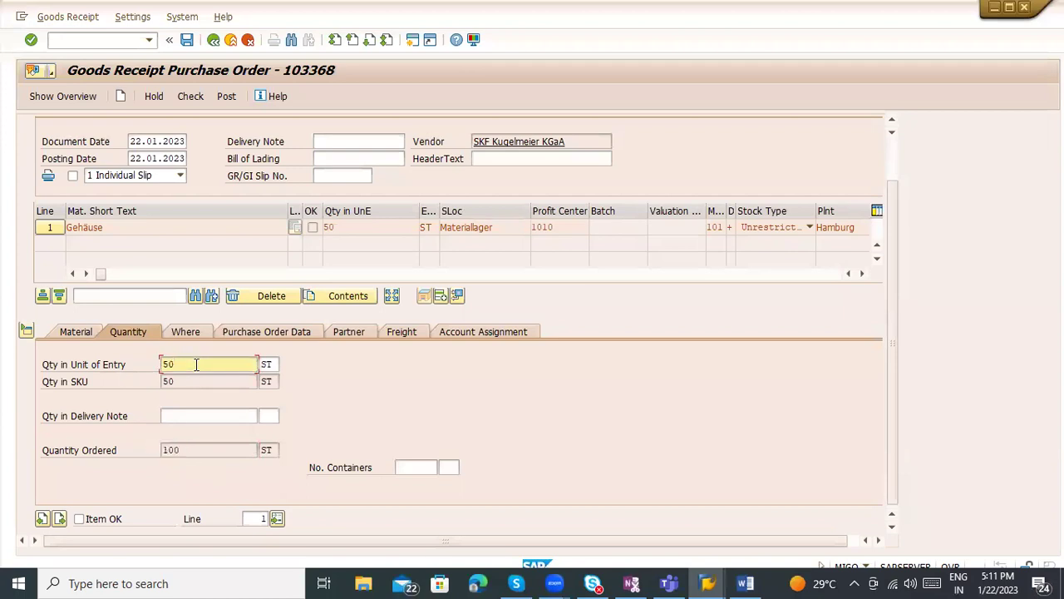
pyautogui.click(414, 465)
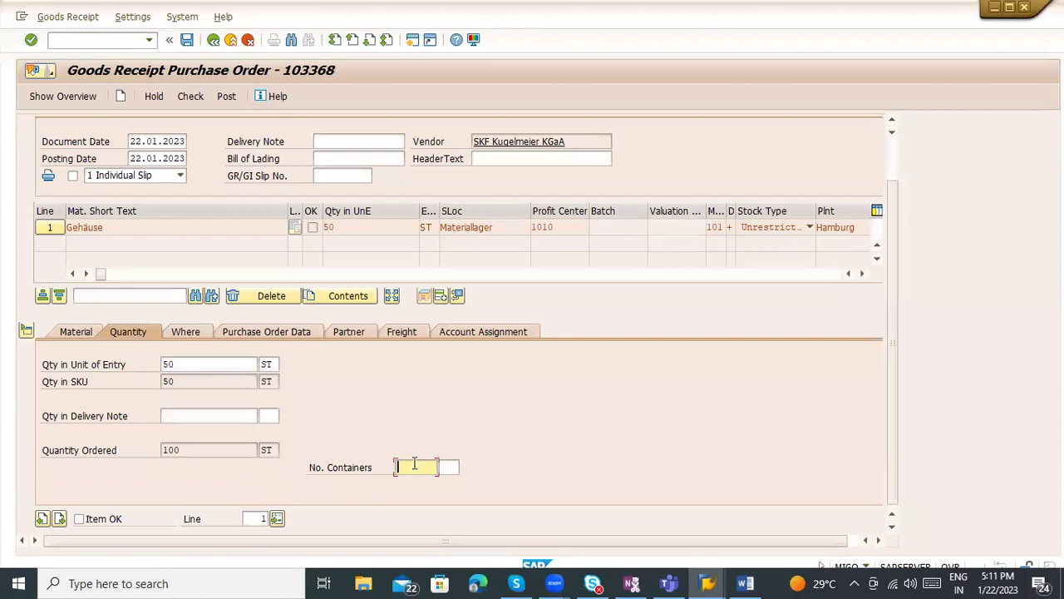
pyautogui.click(83, 518)
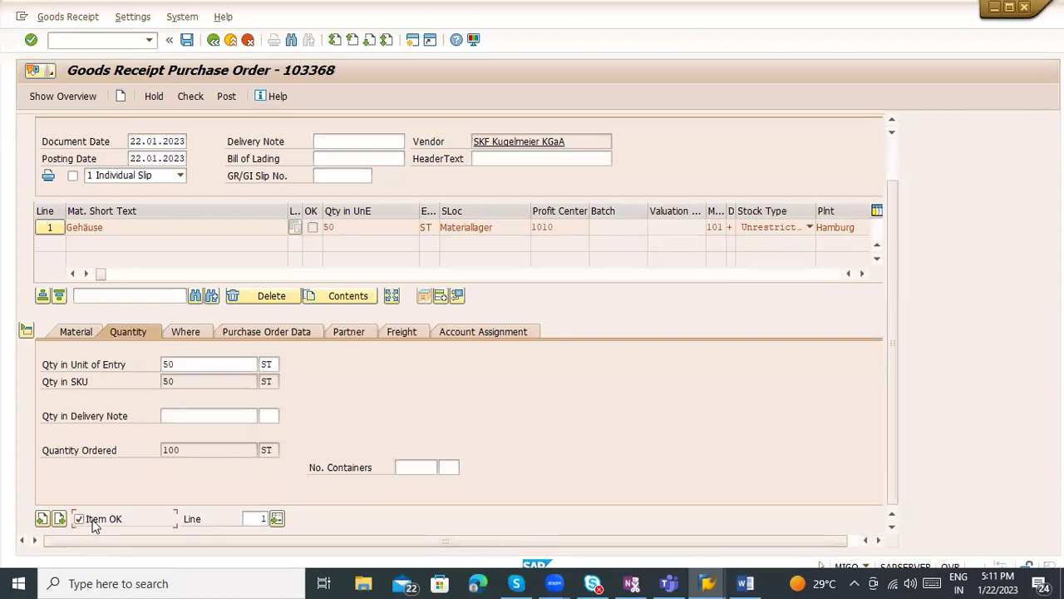
# Step: Check the delivery note and bill of lading fields in the goods receipt header
pyautogui.scroll(2, 357, 406)
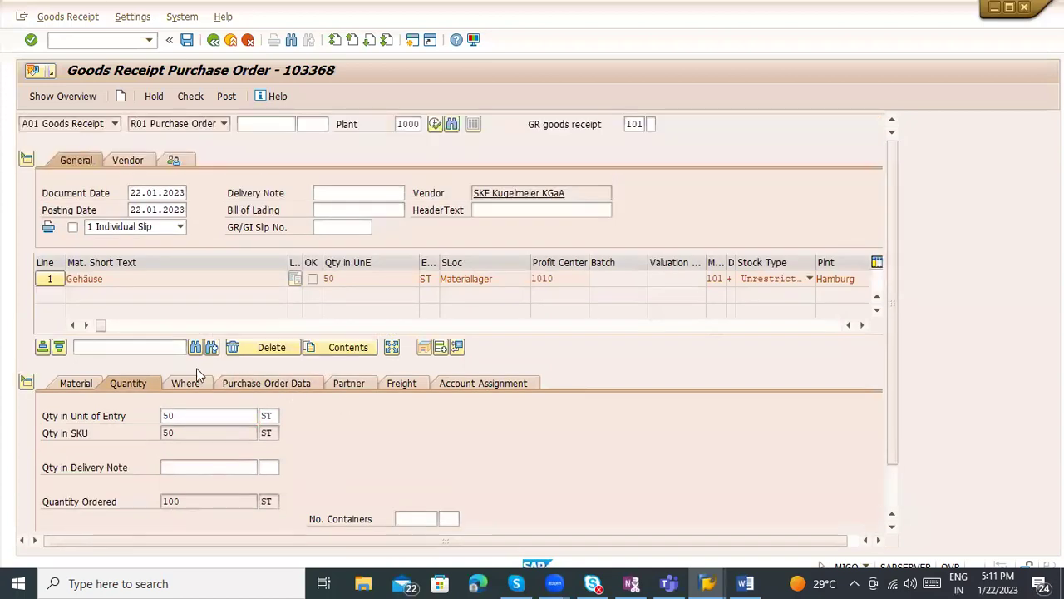
pyautogui.click(328, 193)
pyautogui.click(330, 213)
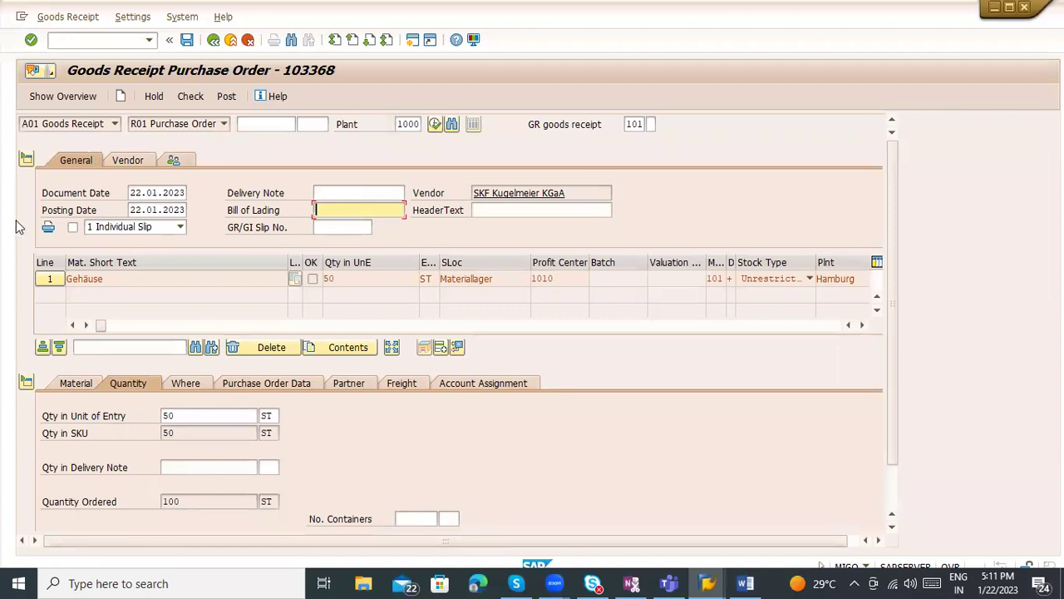
# Step: Turn on printing via output control for the goods receipt, keeping 1 Individual Slip as the slip type
pyautogui.click(71, 228)
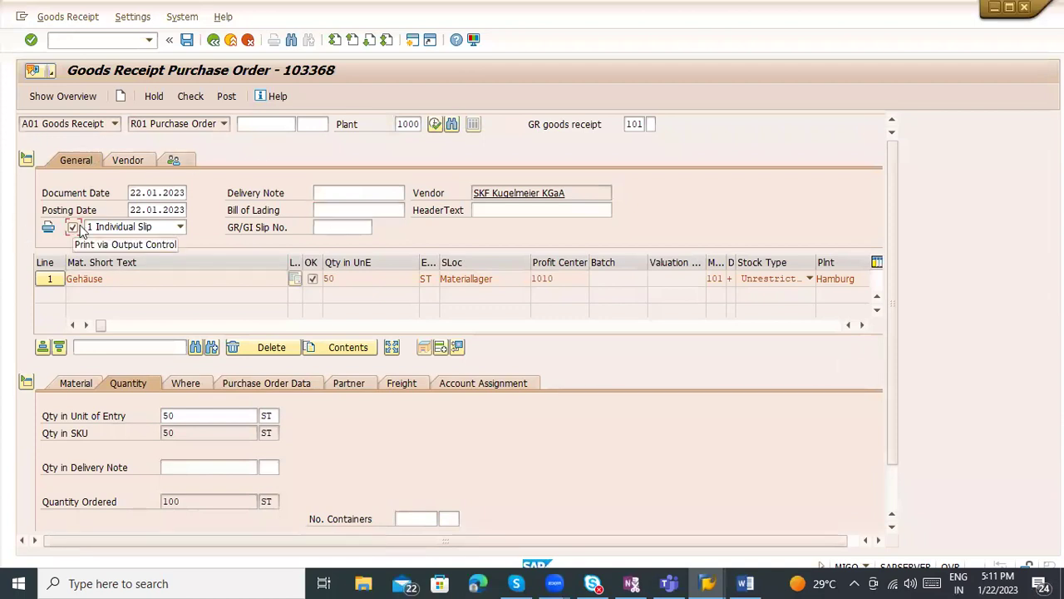
pyautogui.click(115, 229)
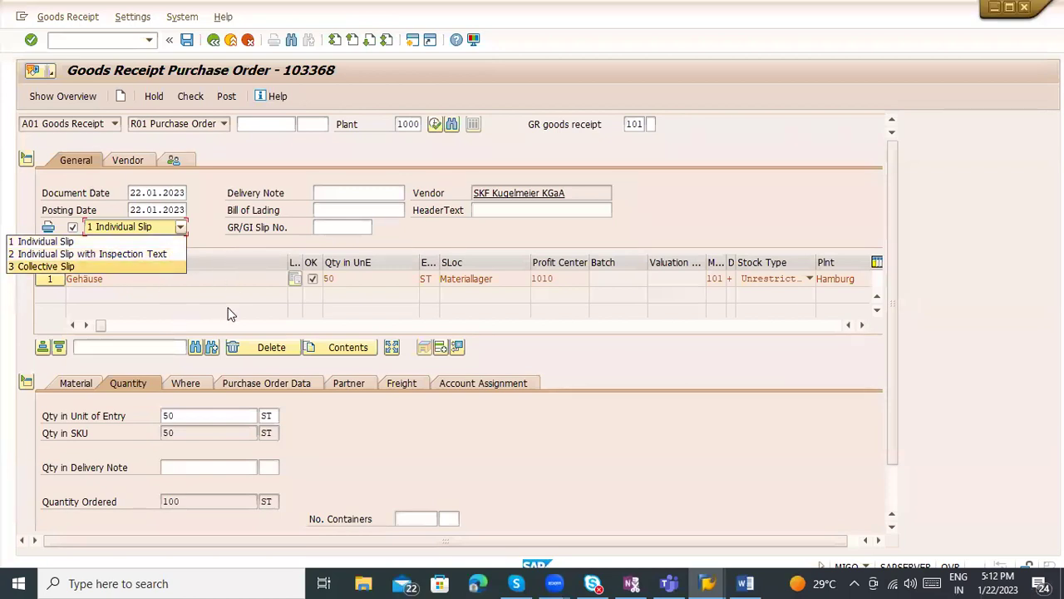
pyautogui.click(212, 244)
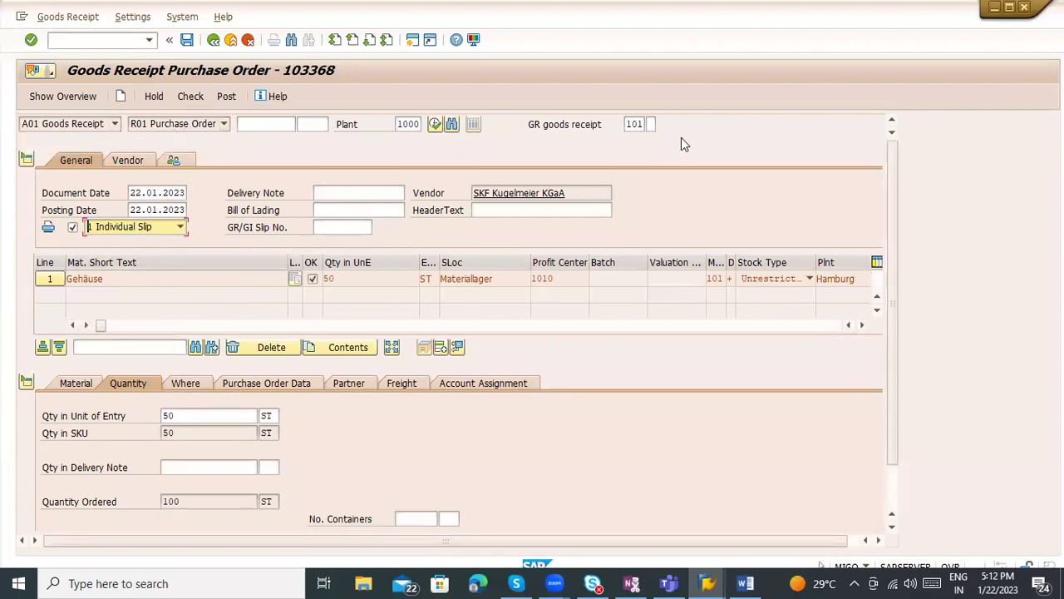
# Step: Review the goods receipt's movement type in the header and the item's destination details, and return to the item's quantity details
pyautogui.doubleClick(632, 124)
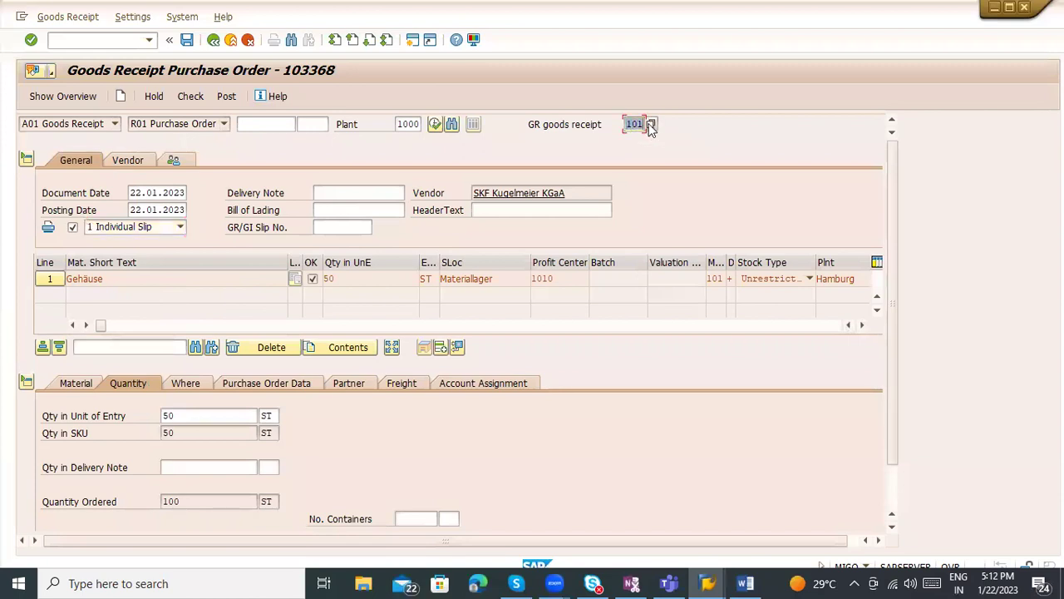
pyautogui.click(183, 382)
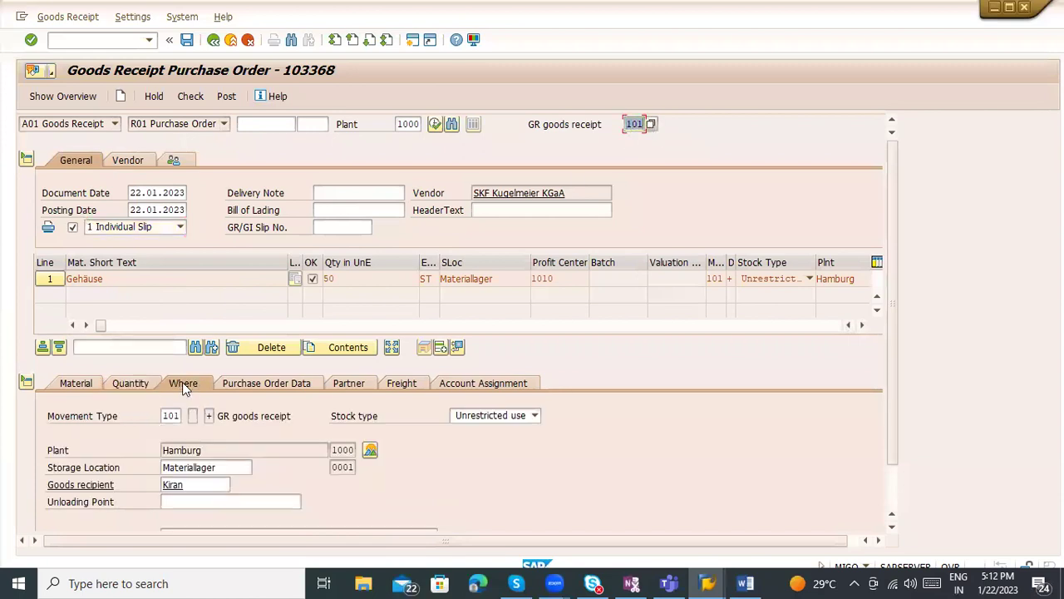
pyautogui.doubleClick(167, 415)
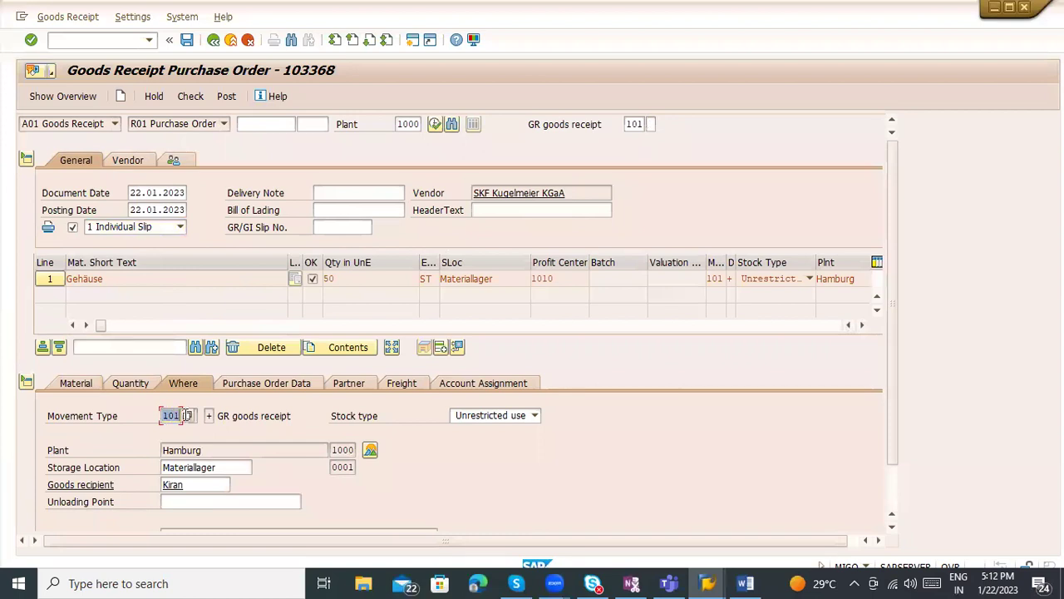
pyautogui.moveTo(219, 415); pyautogui.dragTo(304, 415)
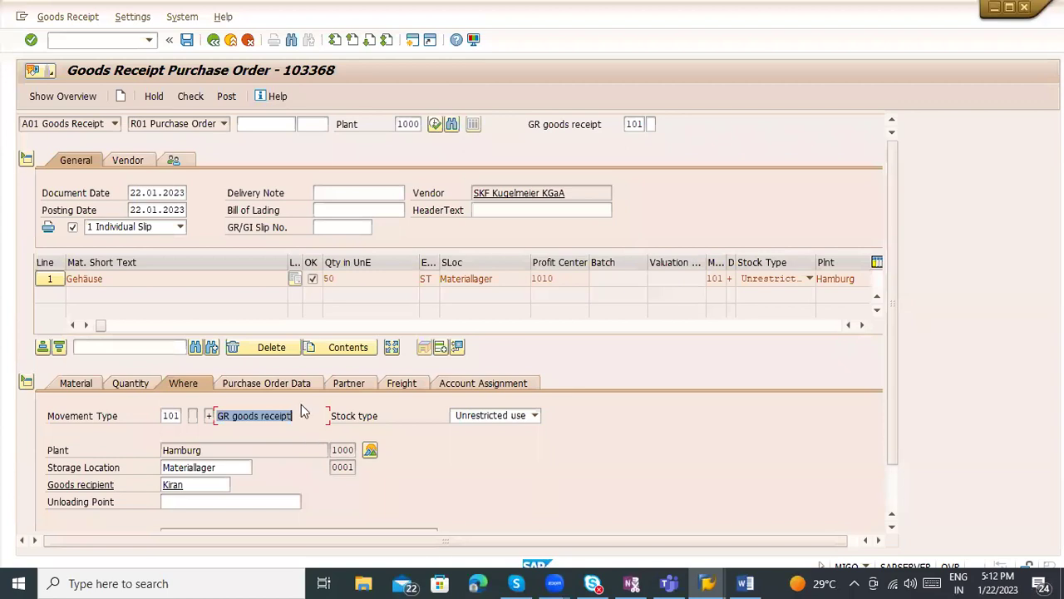
pyautogui.click(148, 383)
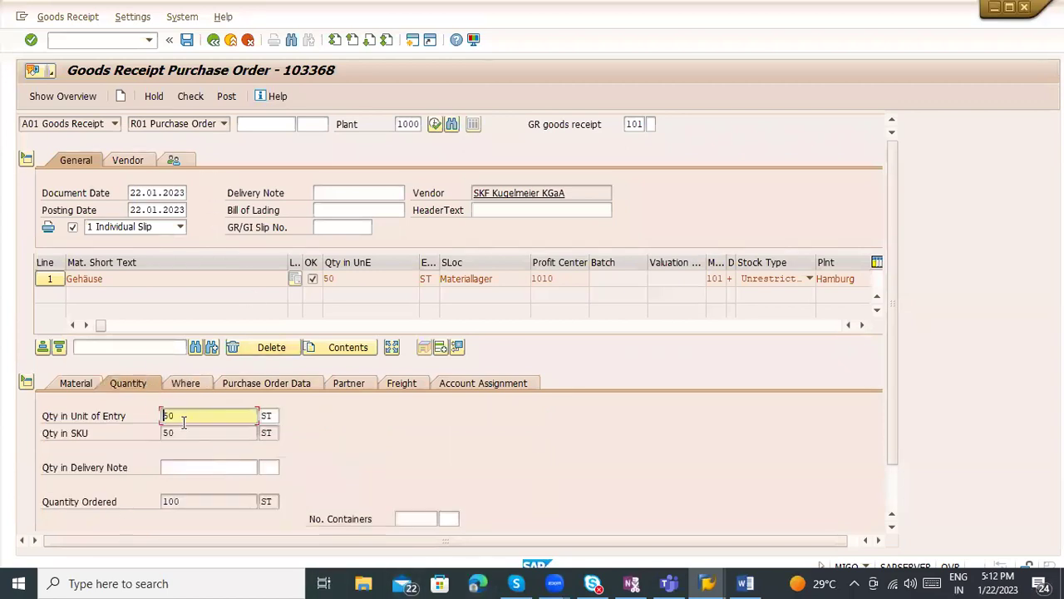
# Step: Run a check of the goods receipt, look at the logged message and close the log
pyautogui.click(178, 94)
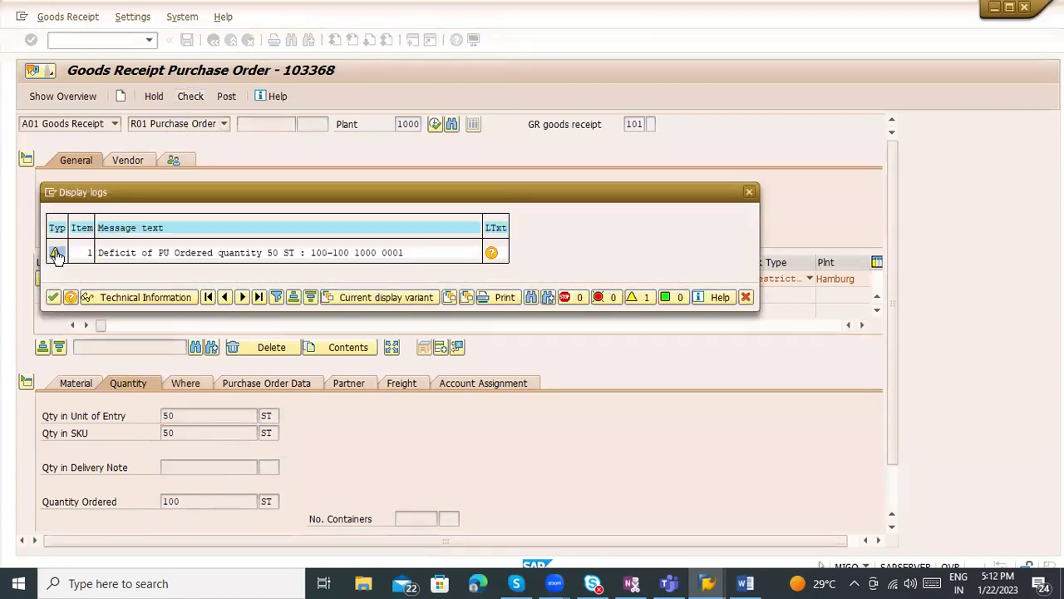
pyautogui.click(102, 255)
pyautogui.click(54, 298)
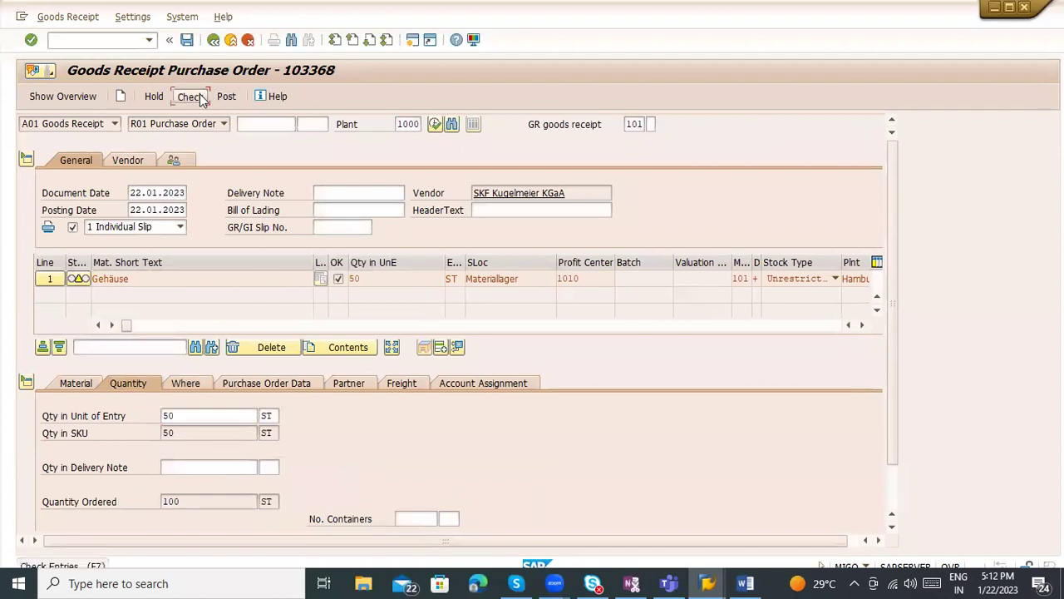
# Step: Try to post the goods receipt and open the long text of the logged posting period error
pyautogui.click(225, 98)
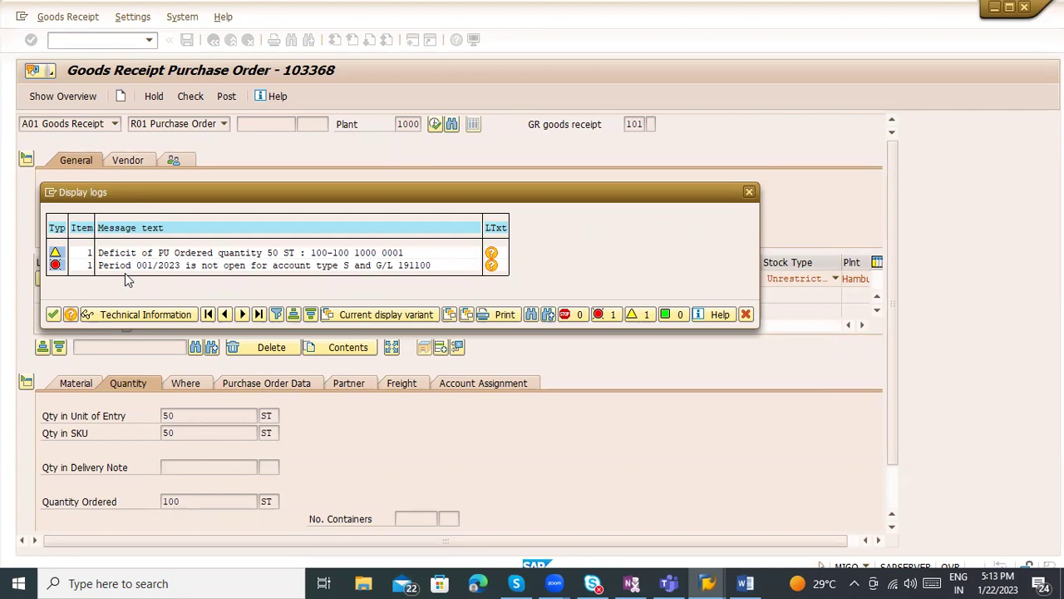
pyautogui.click(492, 266)
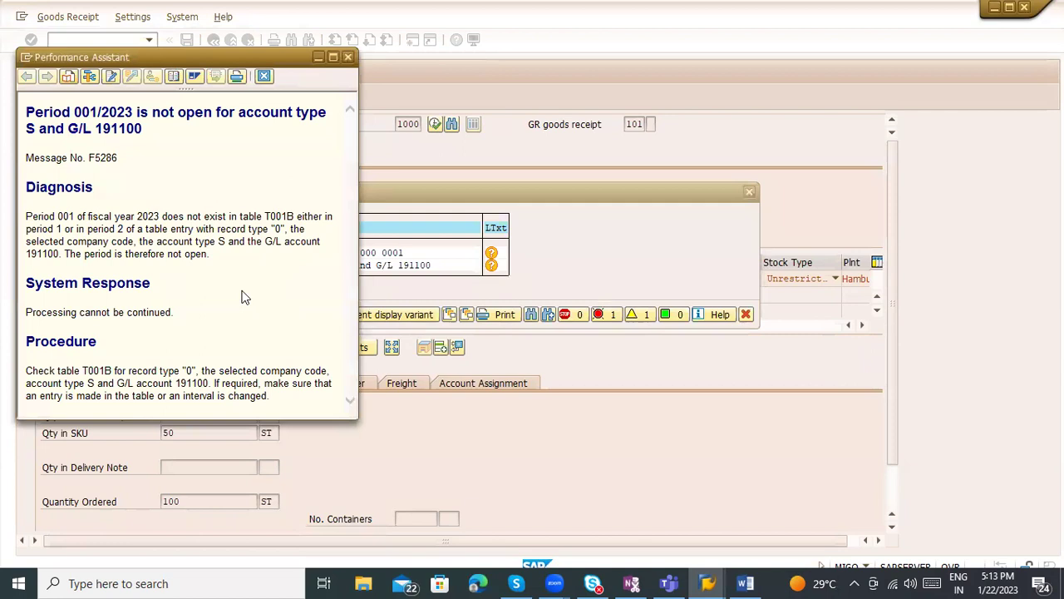
pyautogui.click(26, 58)
pyautogui.click(247, 170)
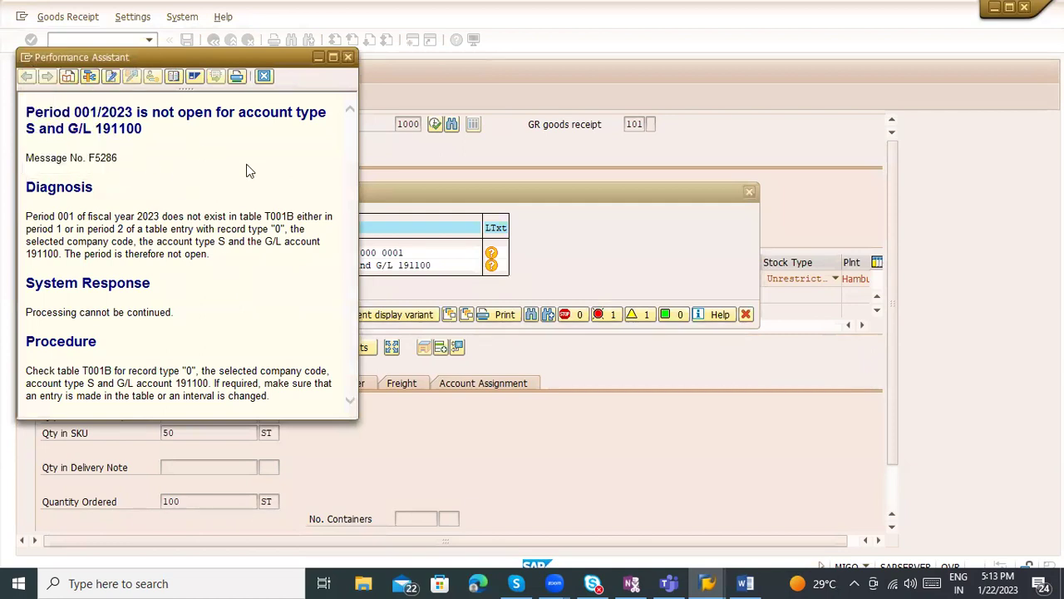
# Step: Switch to the SAP Easy Access session
pyautogui.hotkey('alt', 'Tab')
pyautogui.hotkey('alt', 'Tab')
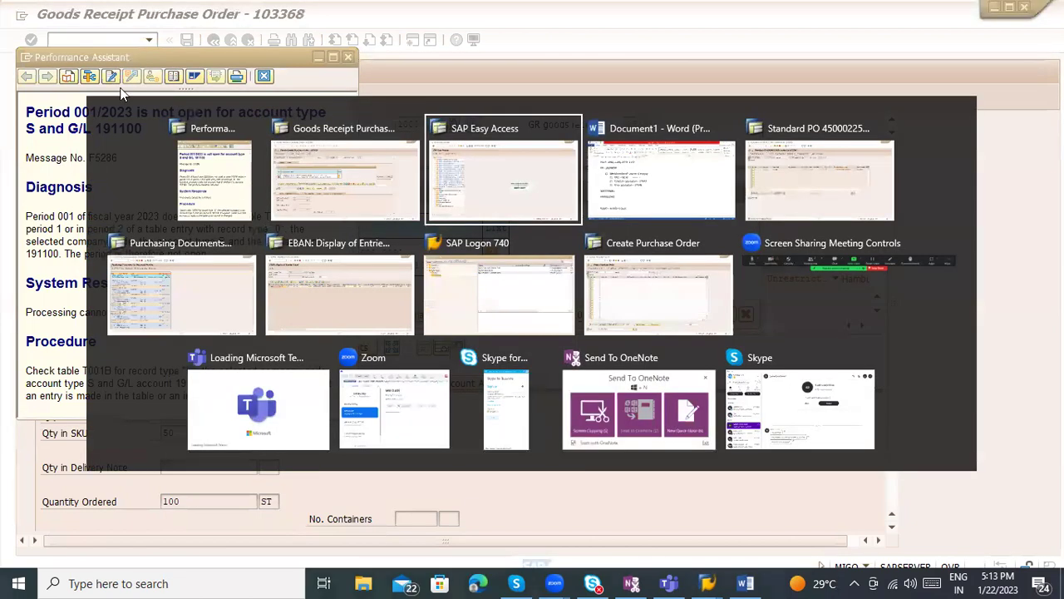
pyautogui.hotkey('alt', 'Tab')
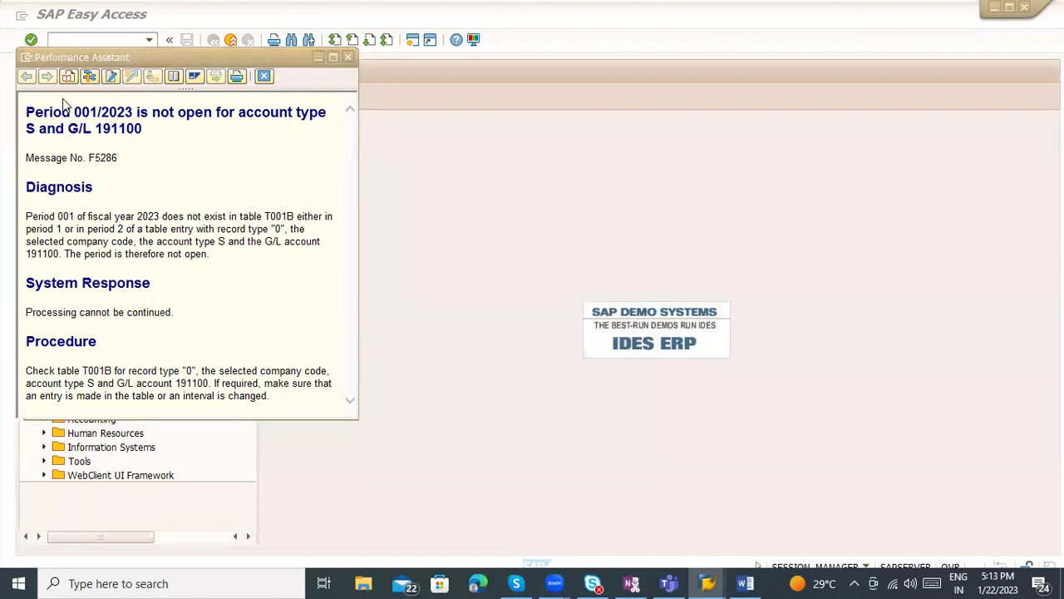
pyautogui.click(69, 40)
pyautogui.write('se11')
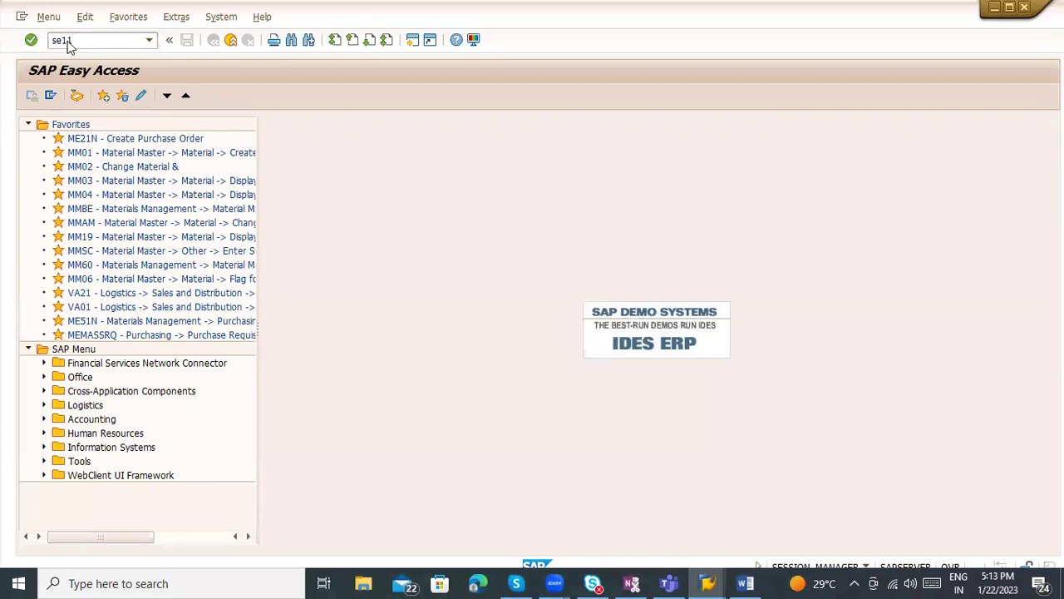
pyautogui.press('Return')
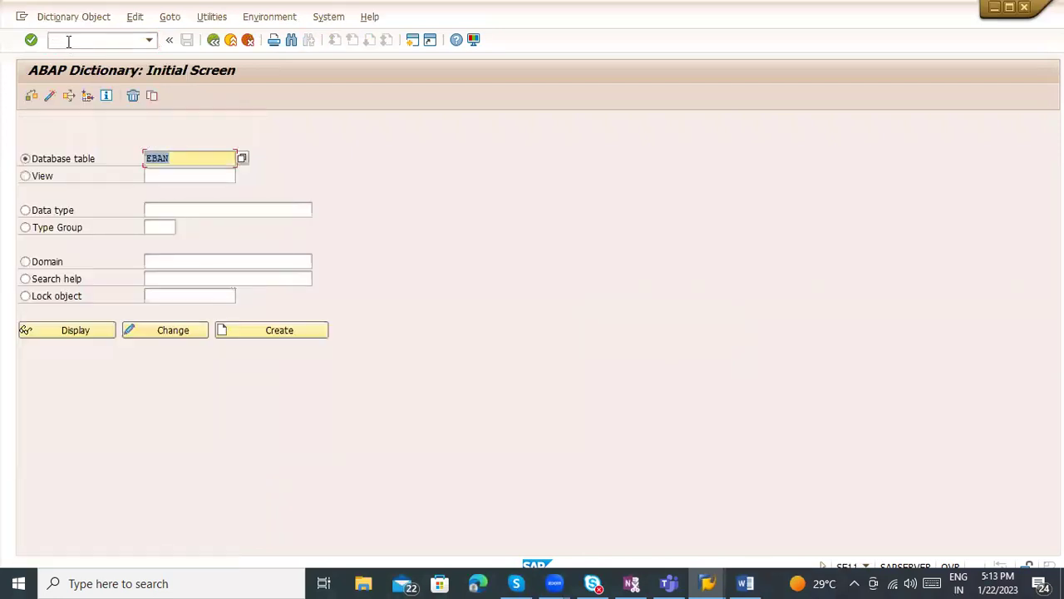
pyautogui.write('V_')
pyautogui.hotkey('alt', 'Tab')
pyautogui.hotkey('alt', 'Tab')
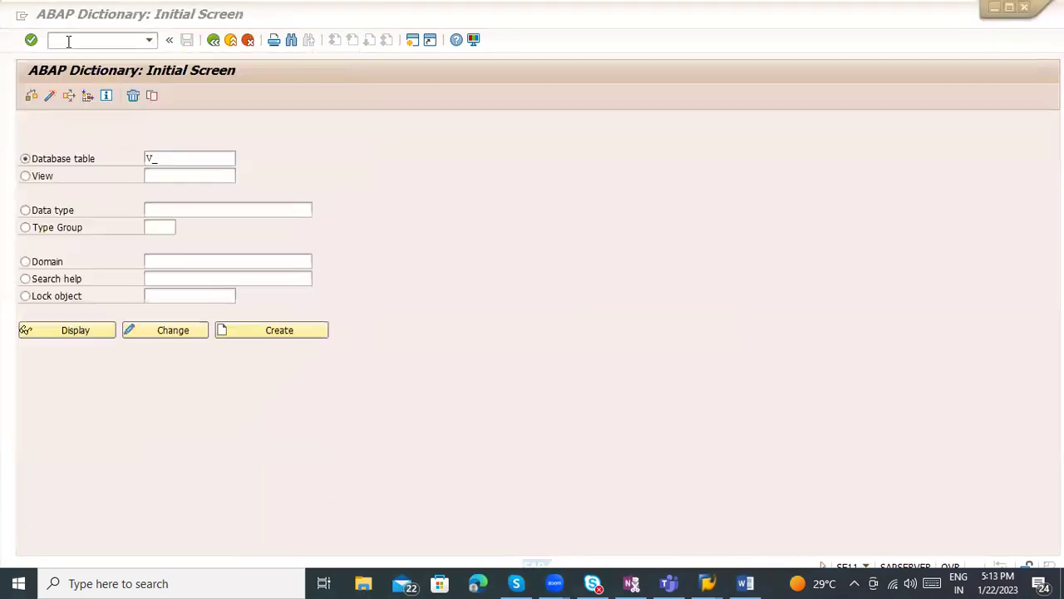
pyautogui.write('_T001N')
pyautogui.press('Return')
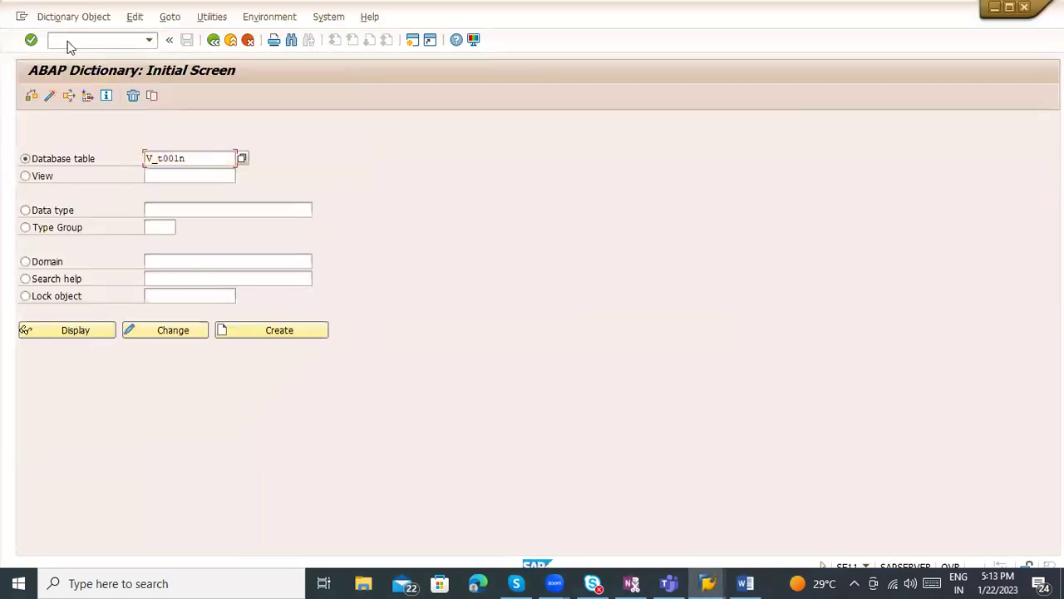
pyautogui.click(196, 157)
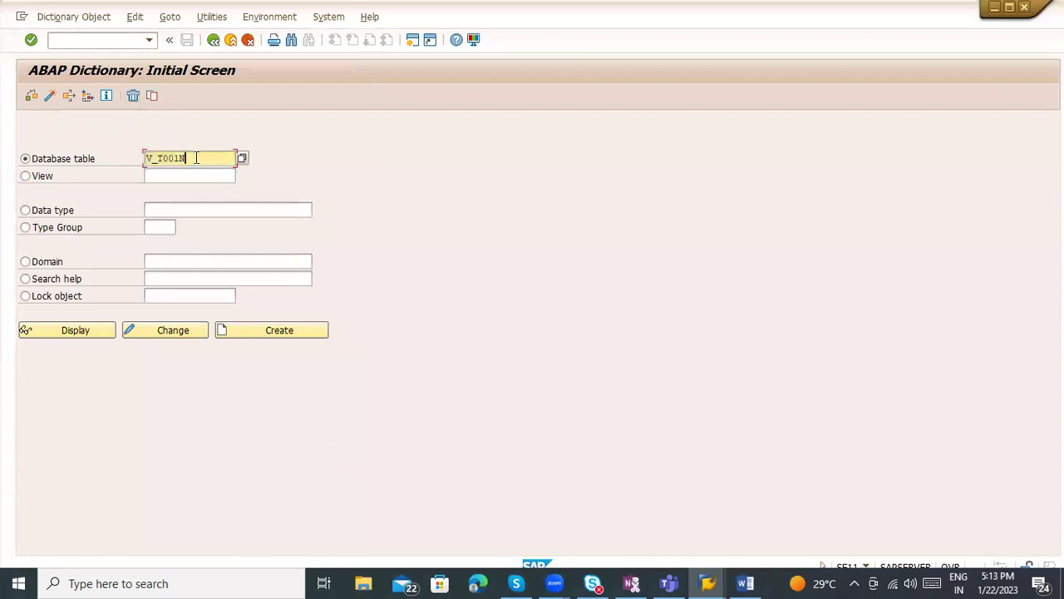
pyautogui.press('BackSpace')
pyautogui.write('B')
pyautogui.moveTo(191, 158); pyautogui.dragTo(123, 162)
pyautogui.hotkey('ctrl', 'x')
# Step: Go to transaction SM30 and open table view V_T001B for maintenance
pyautogui.click(89, 39)
pyautogui.write('/nsm30')
pyautogui.press('Return')
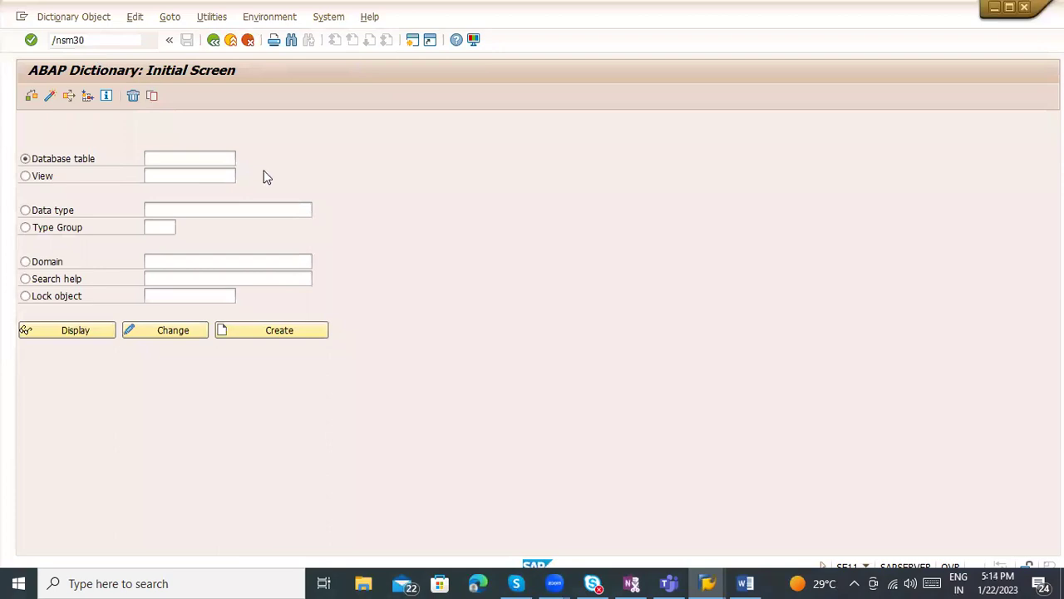
pyautogui.write('V_T001B')
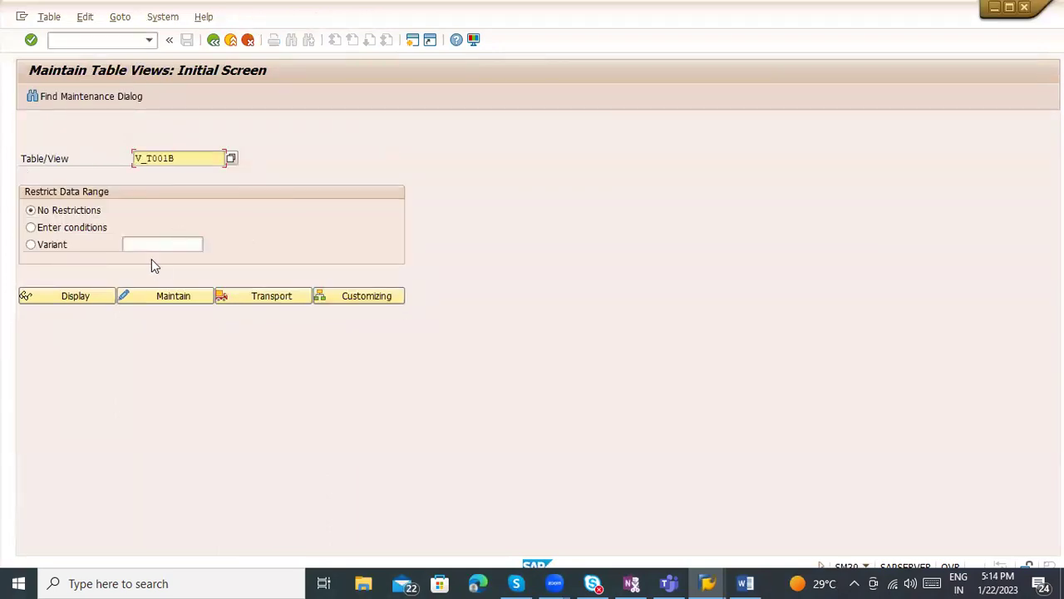
pyautogui.click(169, 296)
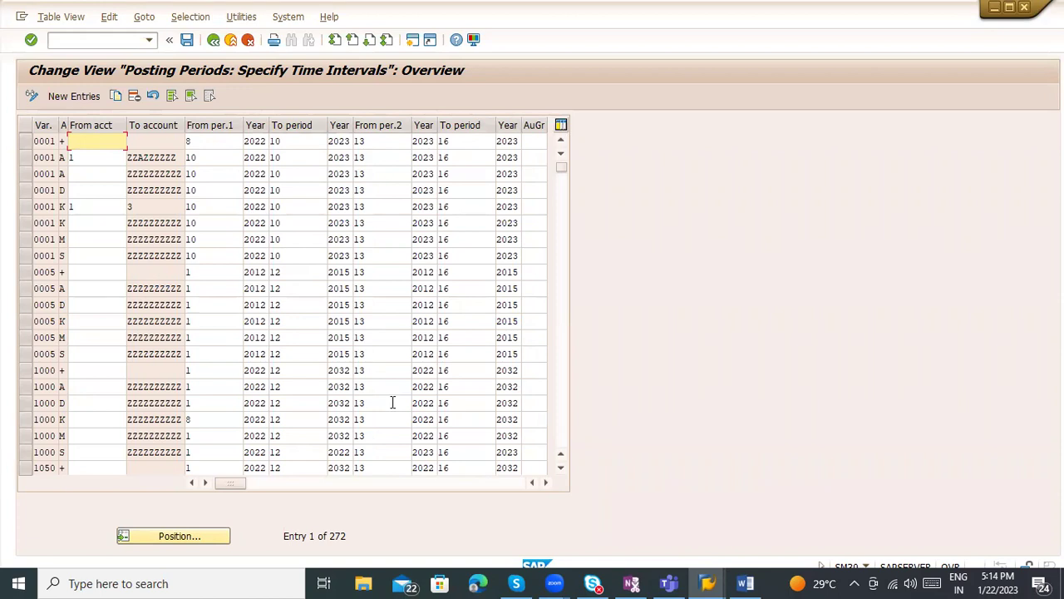
# Step: Compare the fiscal year and account type in the posting period error text with the posting period intervals
pyautogui.hotkey('alt', 'Tab')
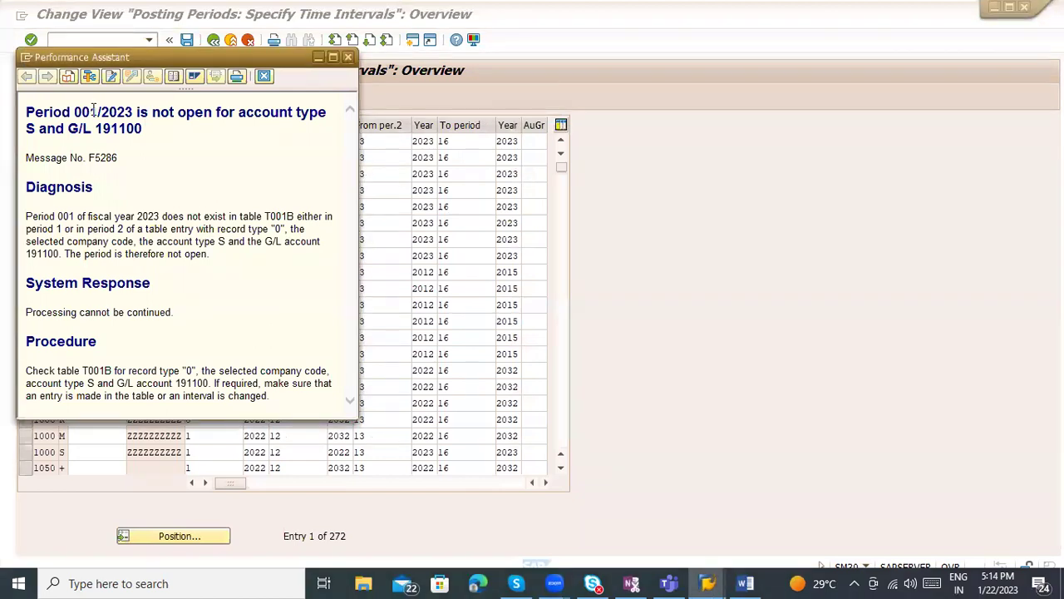
pyautogui.moveTo(101, 111); pyautogui.dragTo(132, 113)
pyautogui.hotkey('alt', 'Tab')
pyautogui.hotkey('alt', 'Tab')
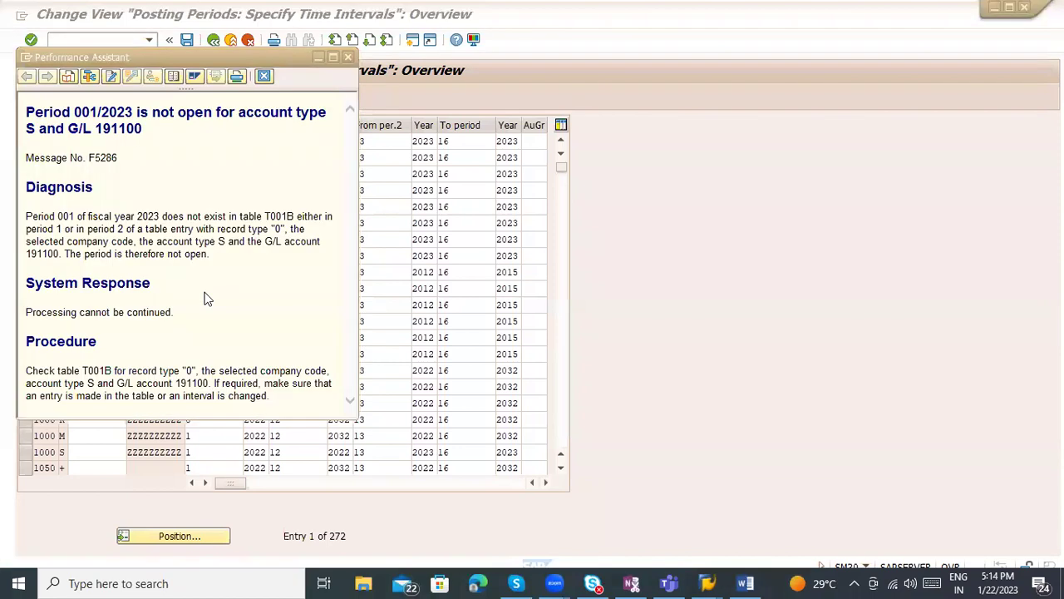
pyautogui.hotkey('alt', 'Tab')
pyautogui.hotkey('alt', 'Tab')
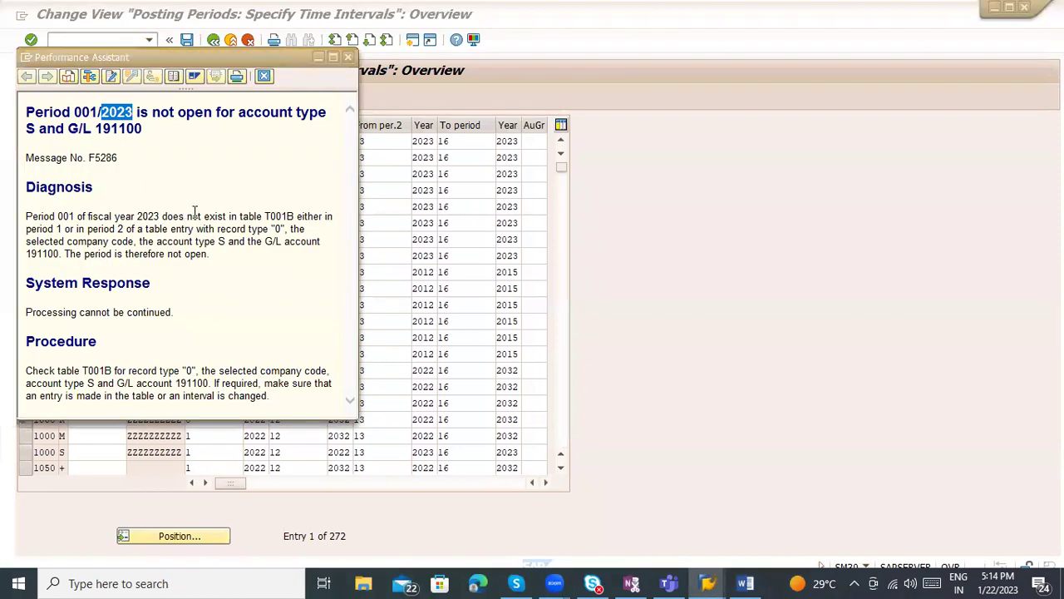
pyautogui.hotkey('alt', 'Tab')
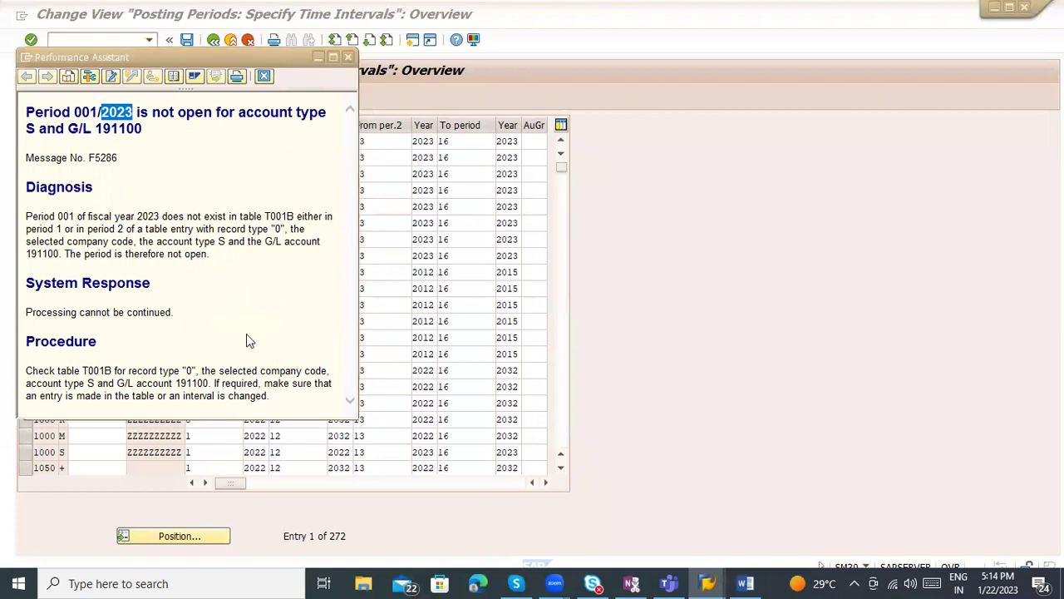
# Step: Widen the variant column of the posting periods table and check the table against the period 001/2023 error text
pyautogui.hotkey('alt', 'Tab')
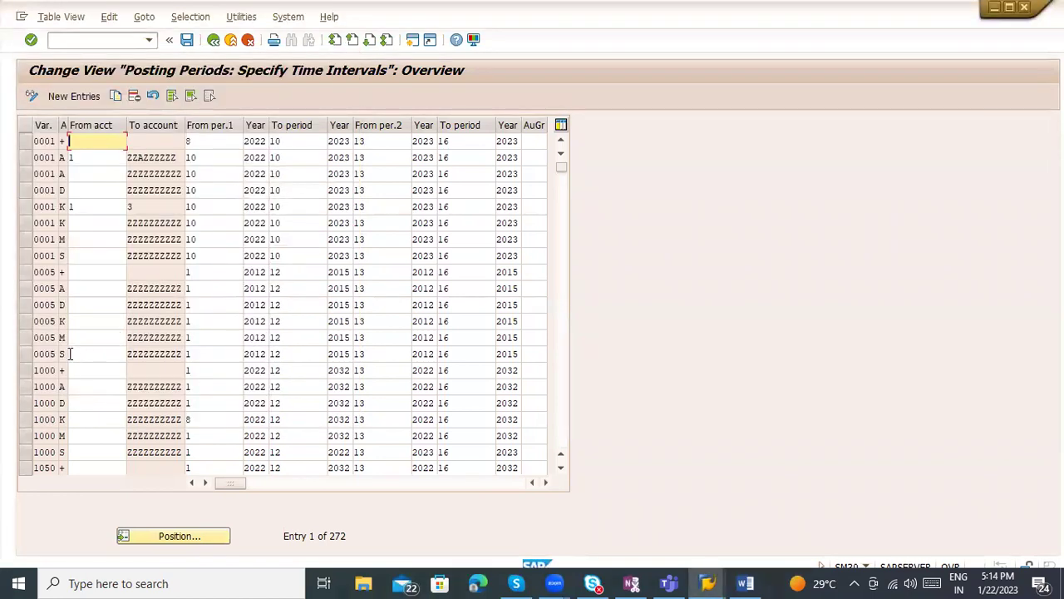
pyautogui.click(63, 354)
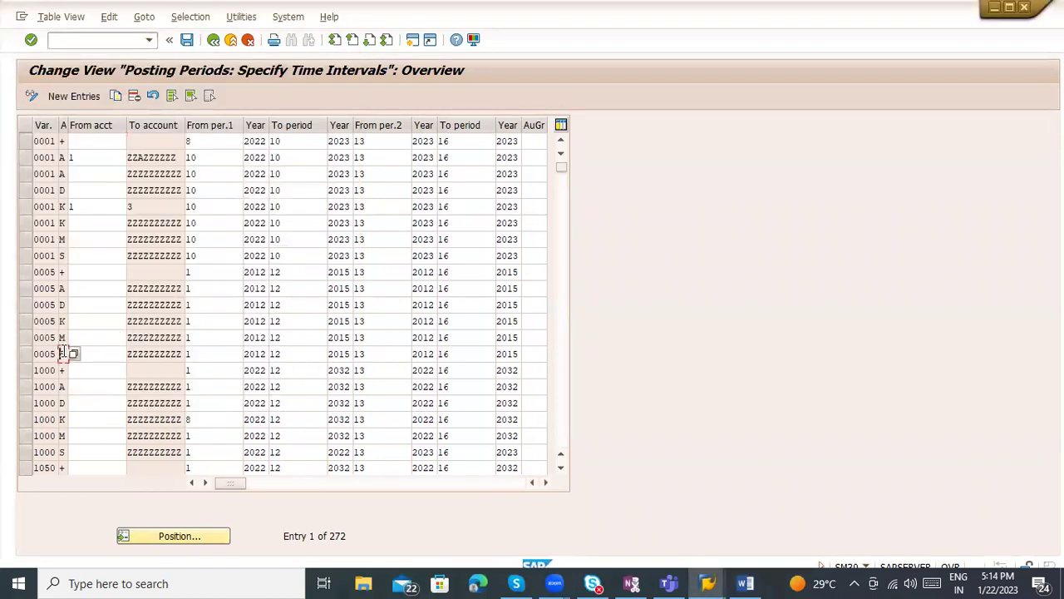
pyautogui.doubleClick(59, 120)
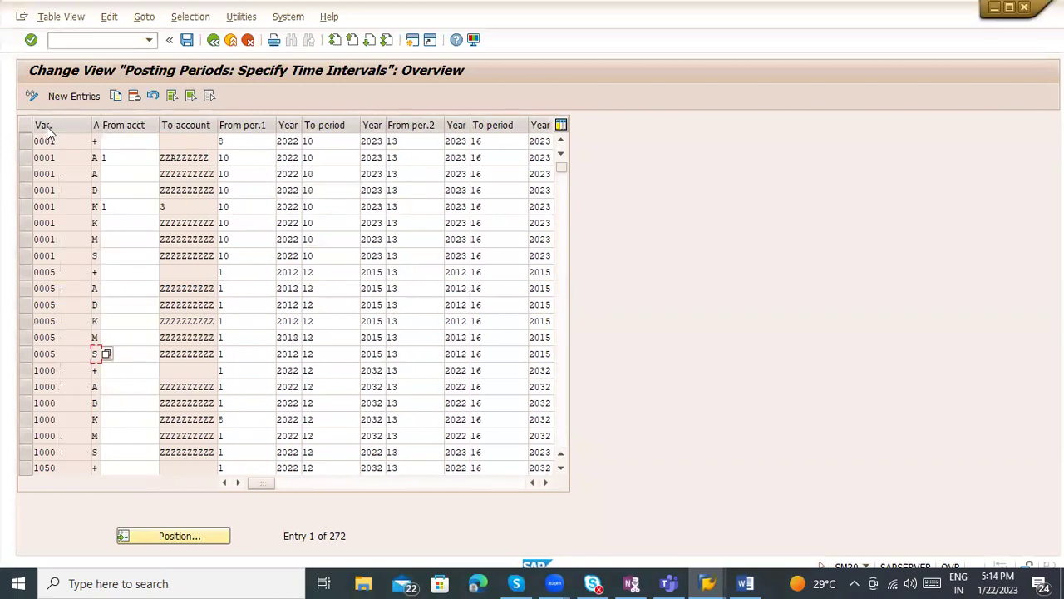
pyautogui.hotkey('alt', 'Tab')
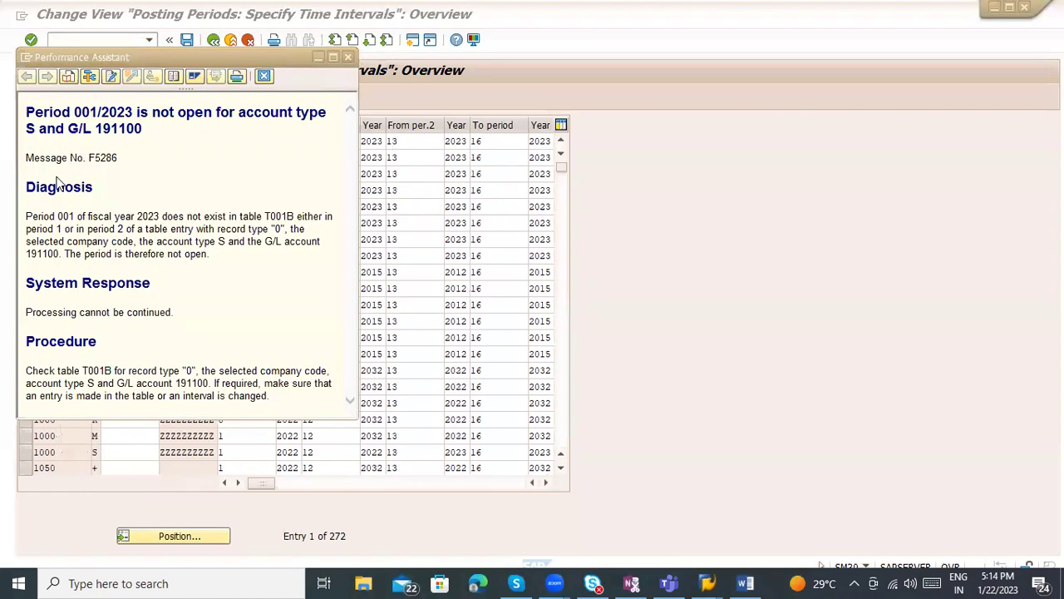
pyautogui.hotkey('alt', 'Tab')
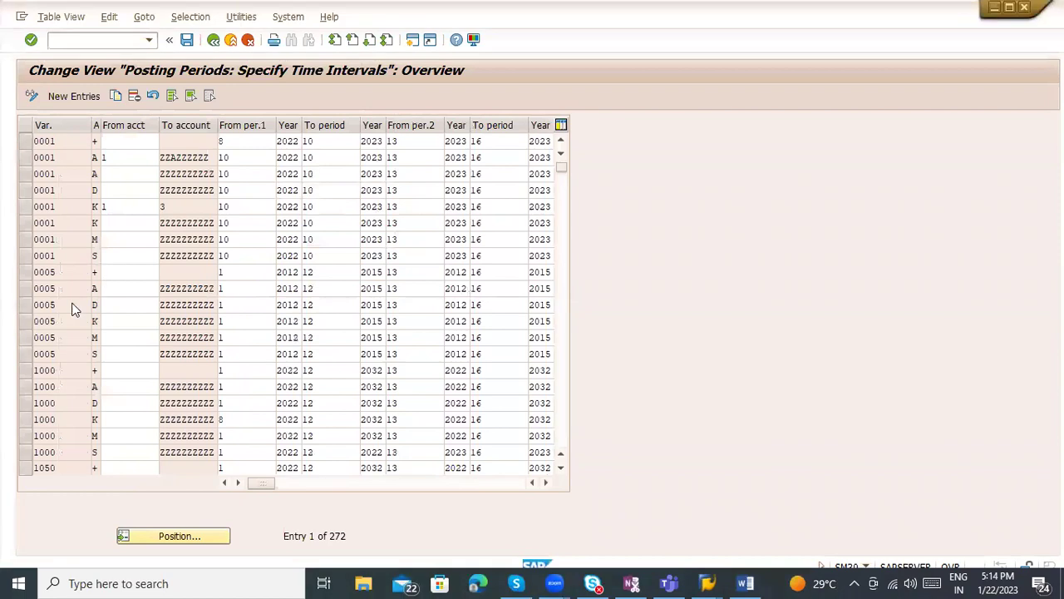
# Step: Try to set the first interval of variant 1000, account type S, to end in period 12 of year 2023
pyautogui.click(96, 354)
pyautogui.scroll(-1, 92, 358)
pyautogui.click(75, 353)
pyautogui.click(77, 402)
pyautogui.press('Tab')
pyautogui.press('Tab')
pyautogui.press('Tab')
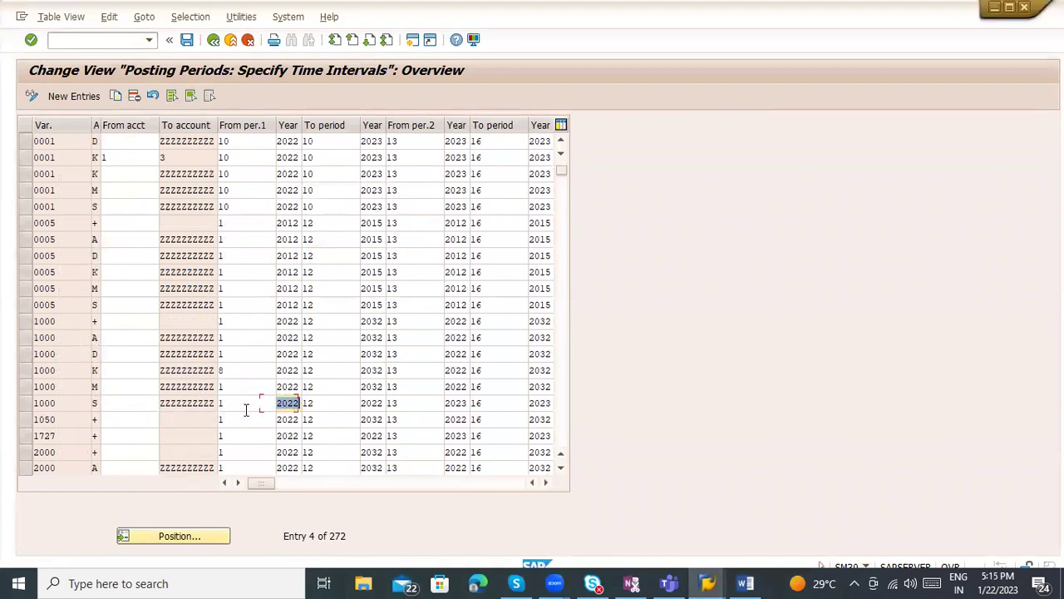
pyautogui.click(332, 406)
pyautogui.hotkey('shift', 'Tab')
pyautogui.press('Tab')
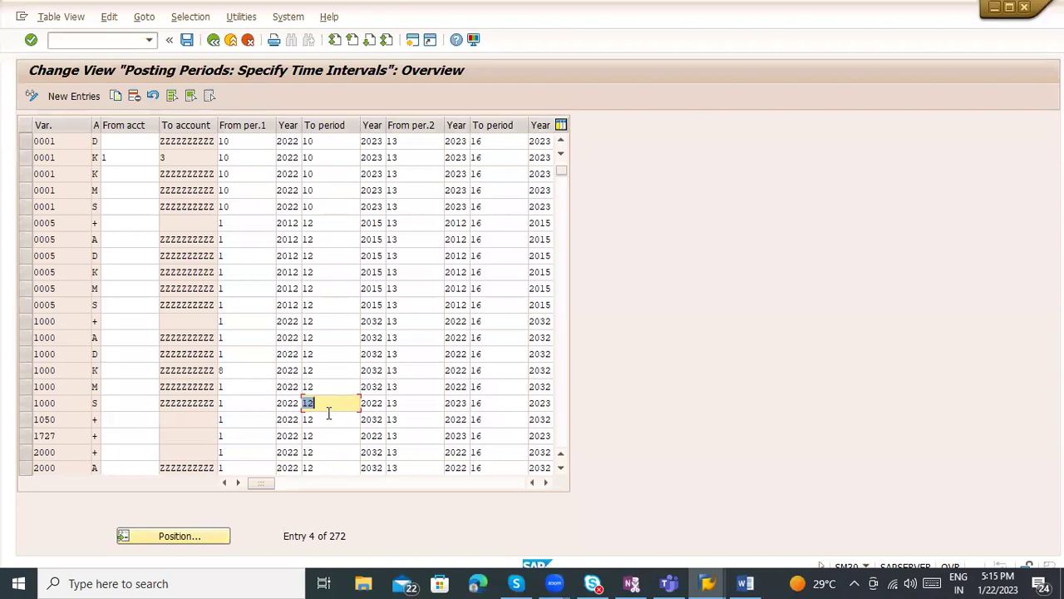
pyautogui.press('Tab')
pyautogui.write('2023')
pyautogui.hotkey('shift', 'Tab')
pyautogui.write('0')
pyautogui.press('BackSpace')
pyautogui.write('12')
pyautogui.click(375, 404)
pyautogui.click(350, 403)
pyautogui.press('Return')
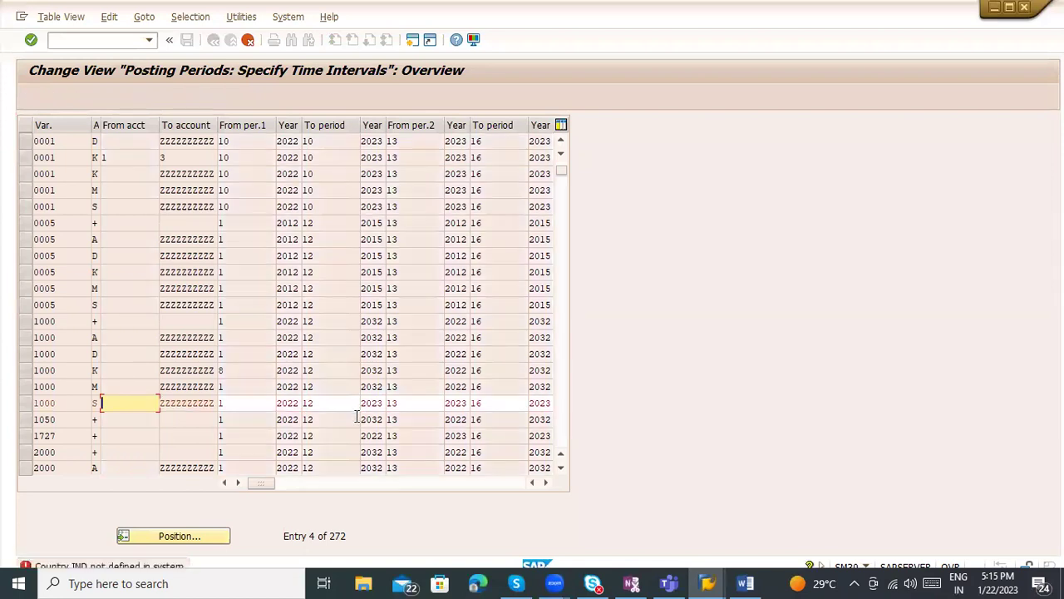
# Step: Re-read the period error text, and view the long text of the error raised for the changed row
pyautogui.hotkey('alt', 'Tab')
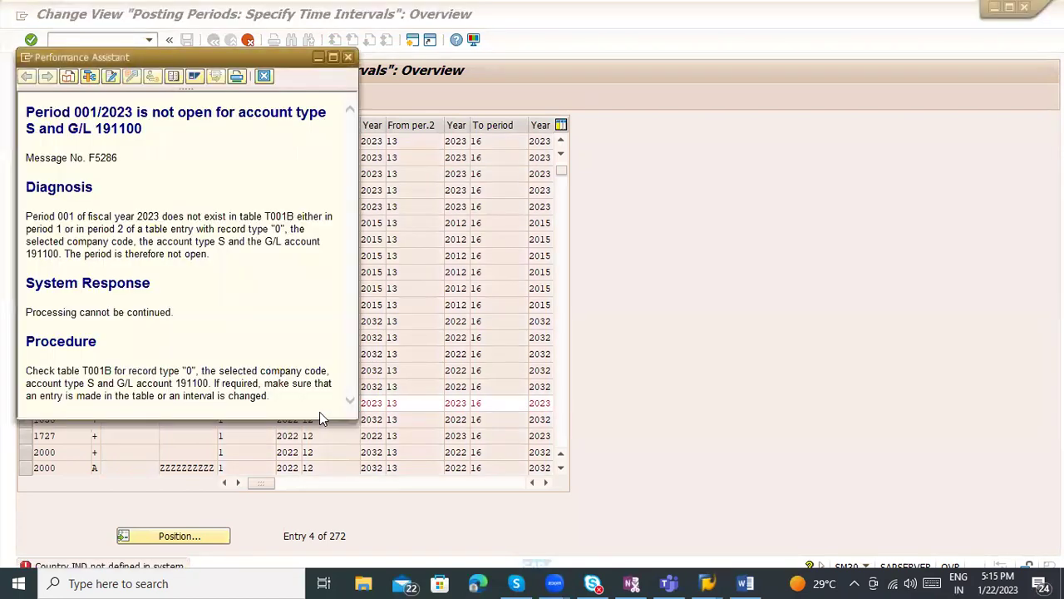
pyautogui.hotkey('alt', 'Tab')
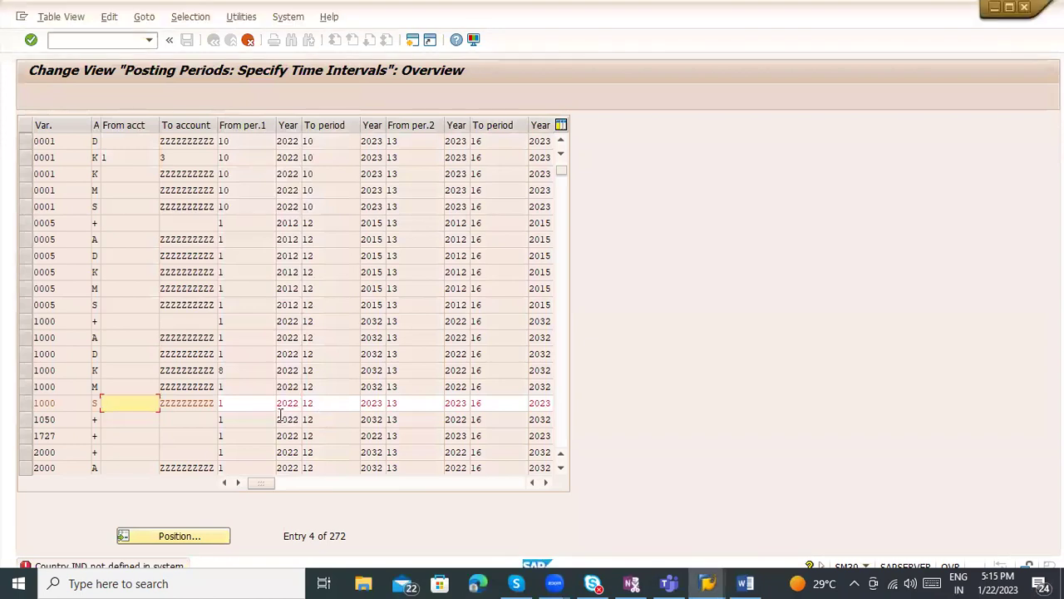
pyautogui.hotkey('alt', 'Tab')
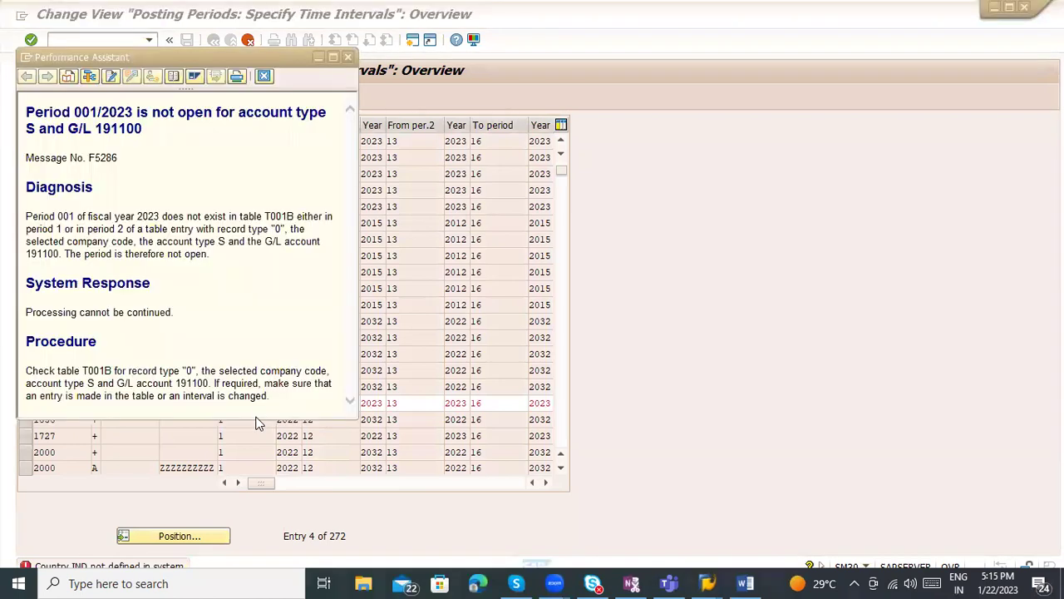
pyautogui.hotkey('alt', 'Tab')
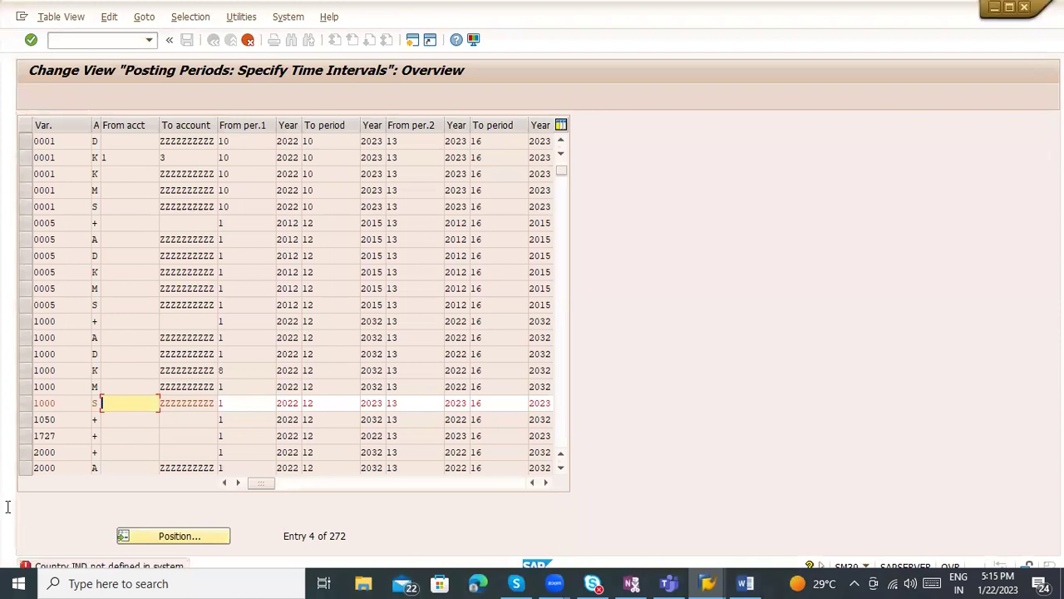
pyautogui.click(76, 566)
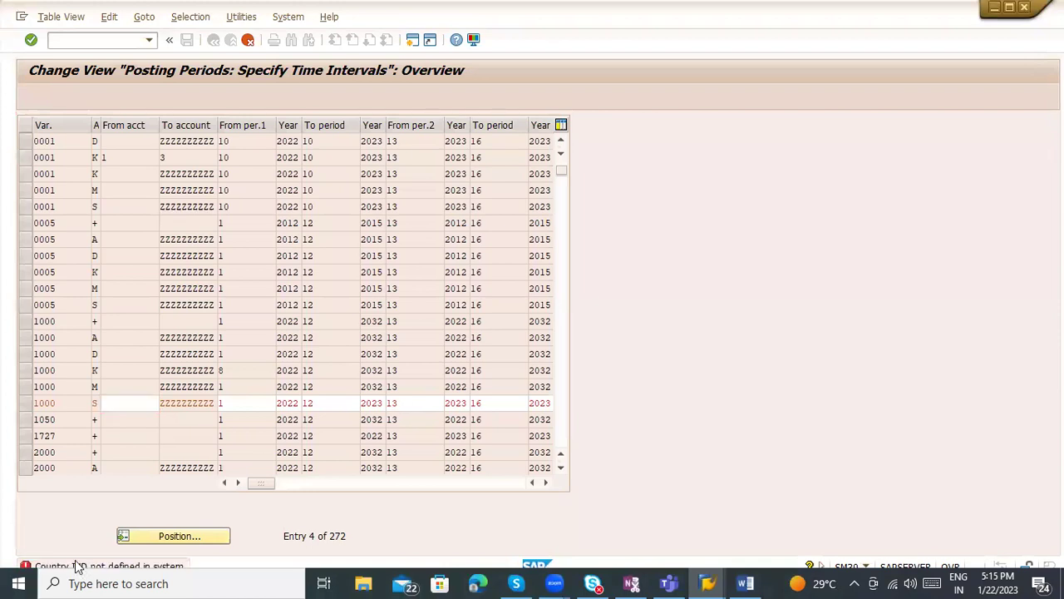
pyautogui.click(76, 567)
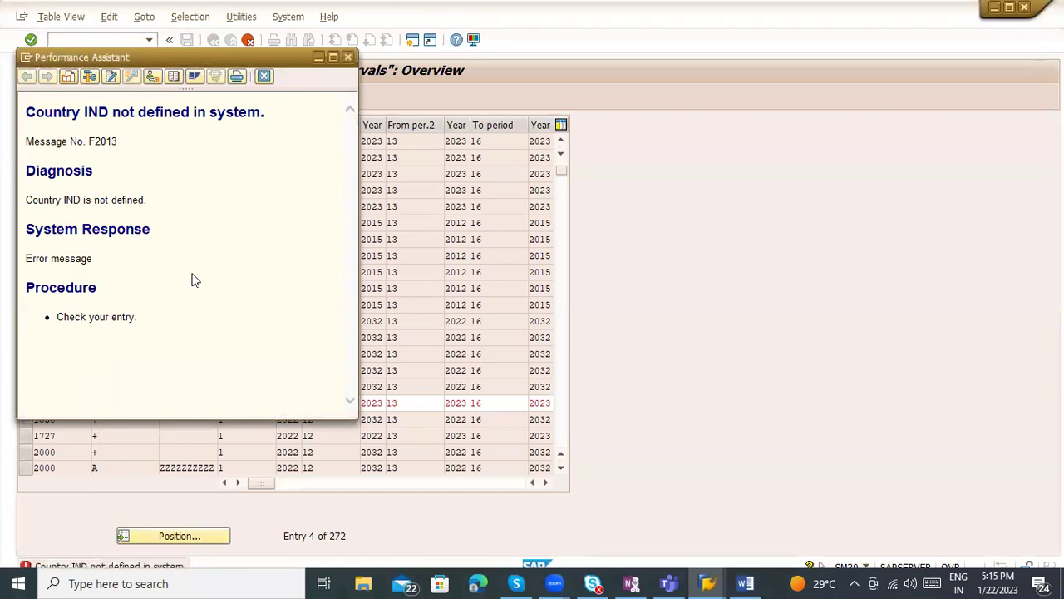
pyautogui.press('Escape')
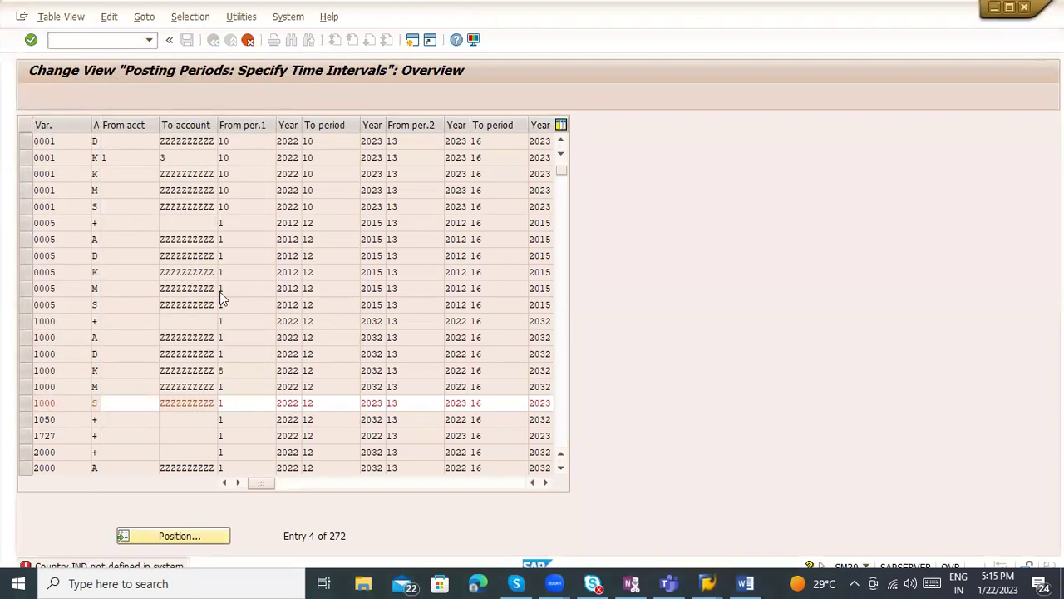
# Step: Go through the fields of the variant 1000, account type S row and discard the pending change
pyautogui.click(155, 403)
pyautogui.press('Tab')
pyautogui.press('Tab')
pyautogui.press('Tab')
pyautogui.press('Tab')
pyautogui.press('Tab')
pyautogui.press('Tab')
pyautogui.press('Tab')
pyautogui.press('Tab')
pyautogui.press('Tab')
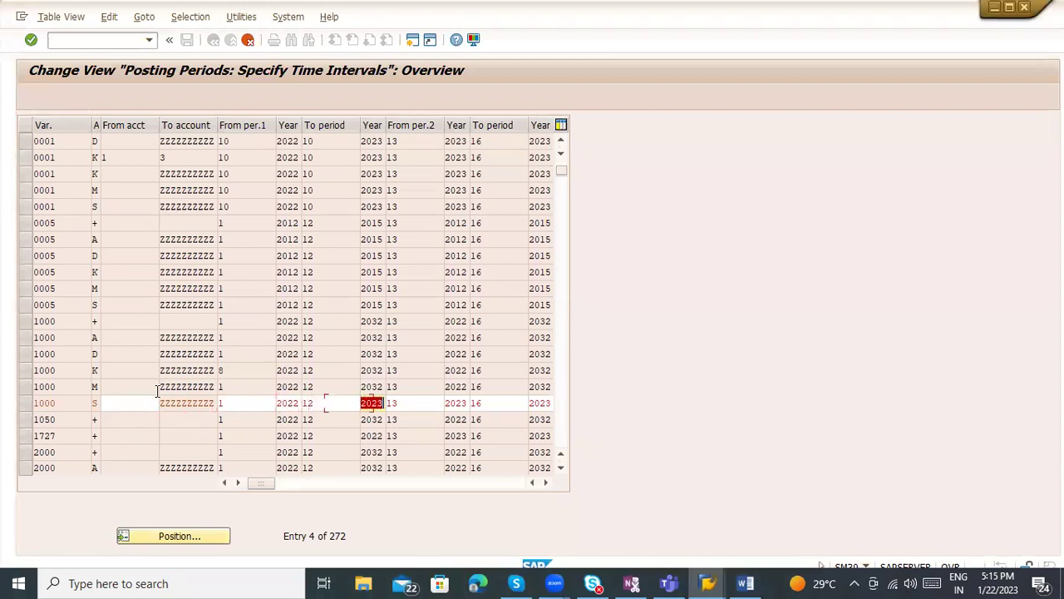
pyautogui.press('Tab')
pyautogui.hotkey('shift', 'Tab')
pyautogui.hotkey('shift', 'Tab')
pyautogui.hotkey('shift', 'Tab')
pyautogui.hotkey('shift', 'Tab')
pyautogui.hotkey('shift', 'Tab')
pyautogui.hotkey('shift', 'Tab')
pyautogui.hotkey('shift', 'Tab')
pyautogui.hotkey('shift', 'Tab')
pyautogui.hotkey('shift', 'Tab')
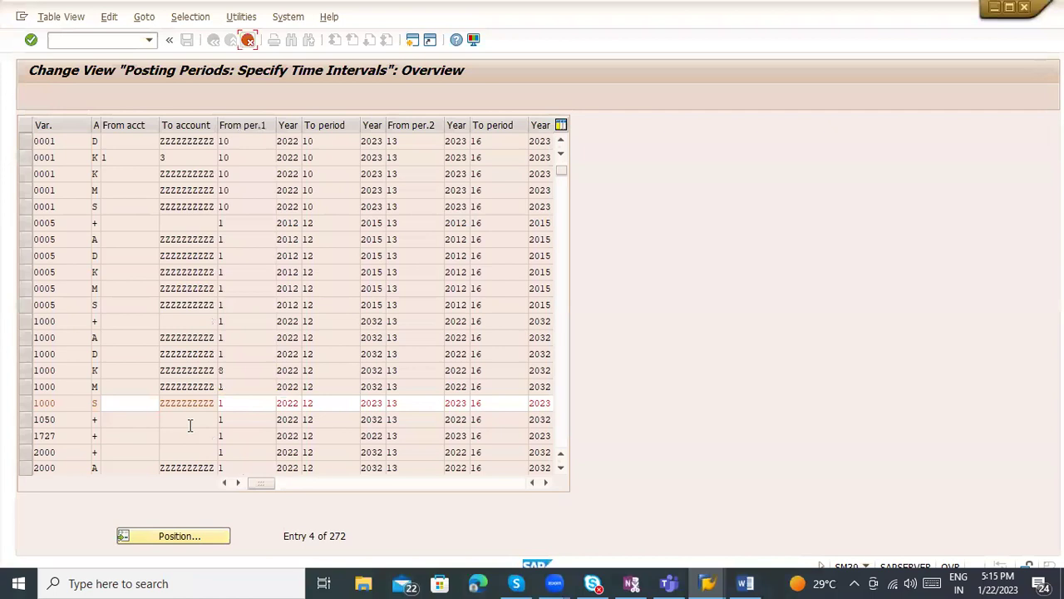
pyautogui.click(248, 40)
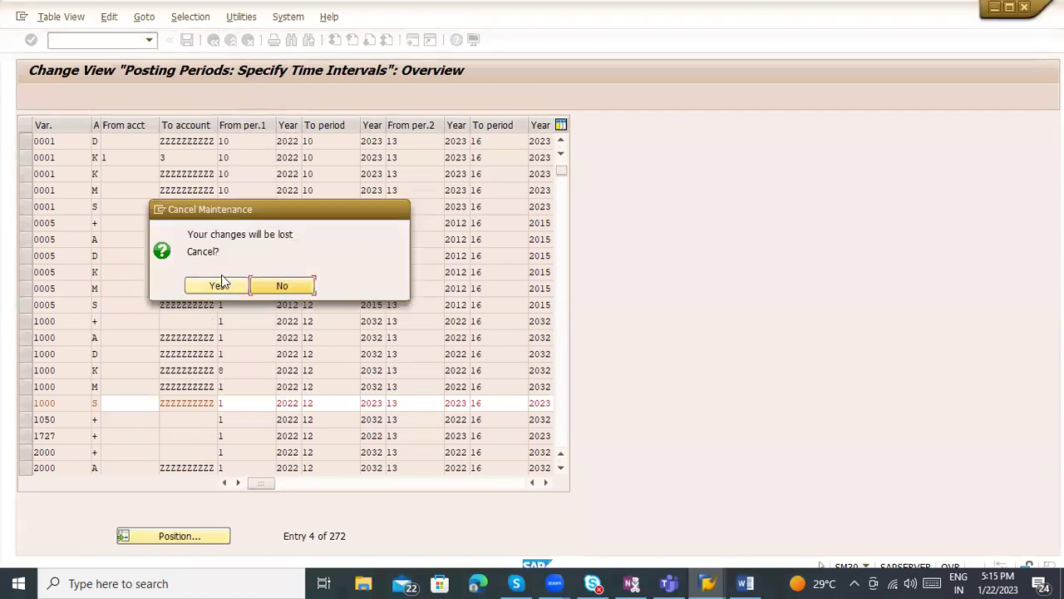
pyautogui.click(217, 285)
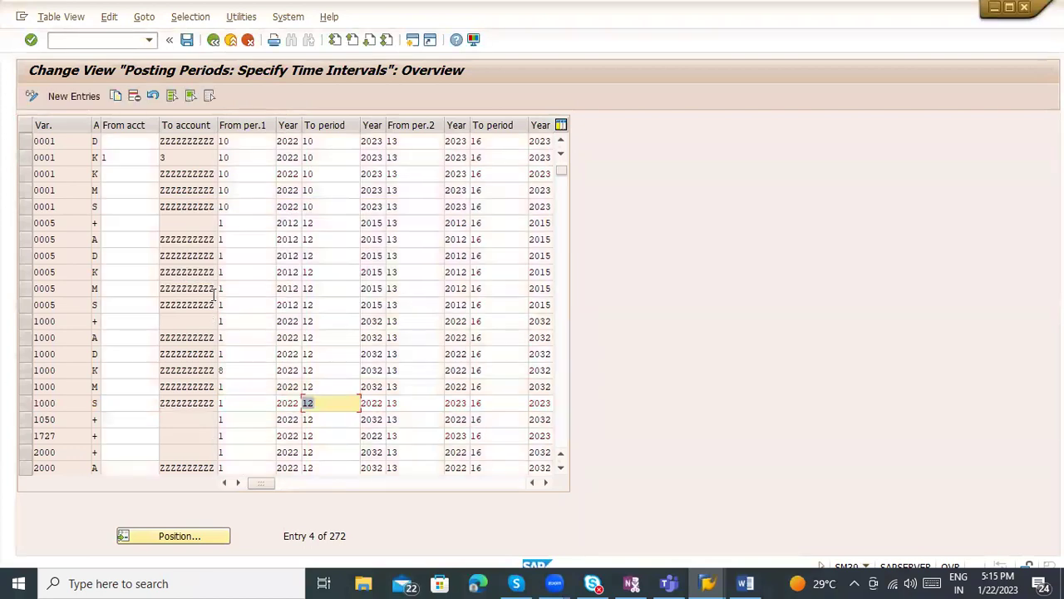
# Step: Compare the first-interval end years of the rows around the variant 1000, account type S entry
pyautogui.click(370, 406)
pyautogui.click(373, 423)
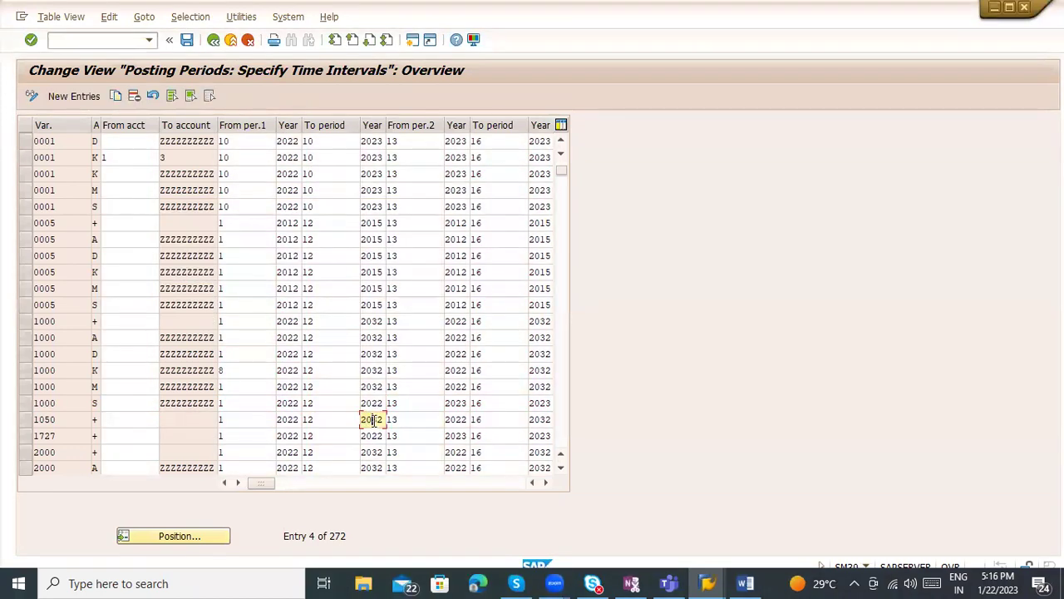
pyautogui.click(376, 387)
pyautogui.click(375, 370)
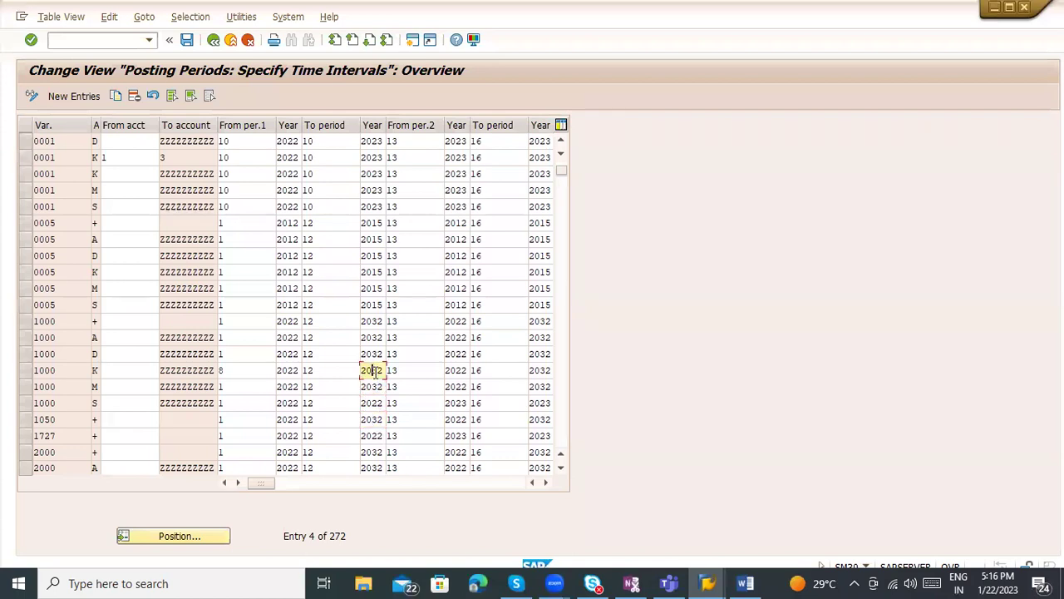
# Step: Recheck the period error text and set the first-interval end year of variant 1000, account type S, to 2023
pyautogui.click(372, 405)
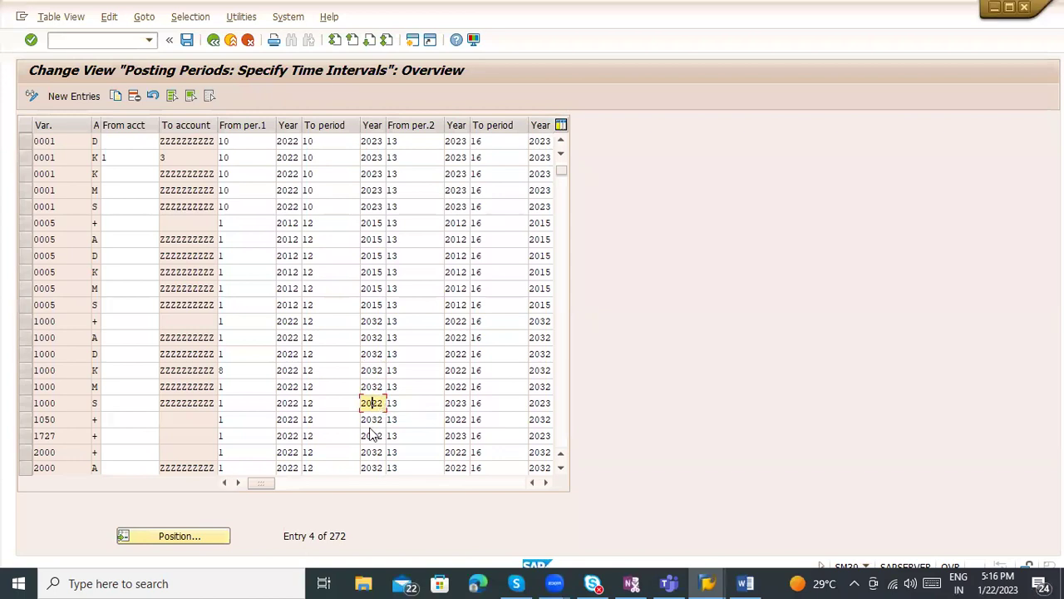
pyautogui.press('F1')
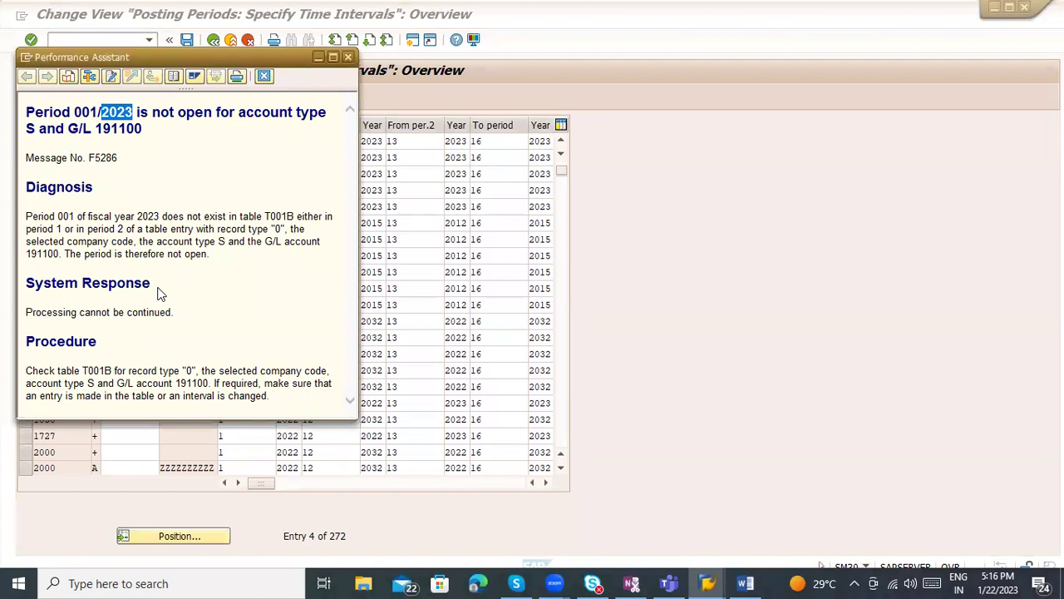
pyautogui.hotkey('alt', 'Tab')
pyautogui.hotkey('alt', 'Tab')
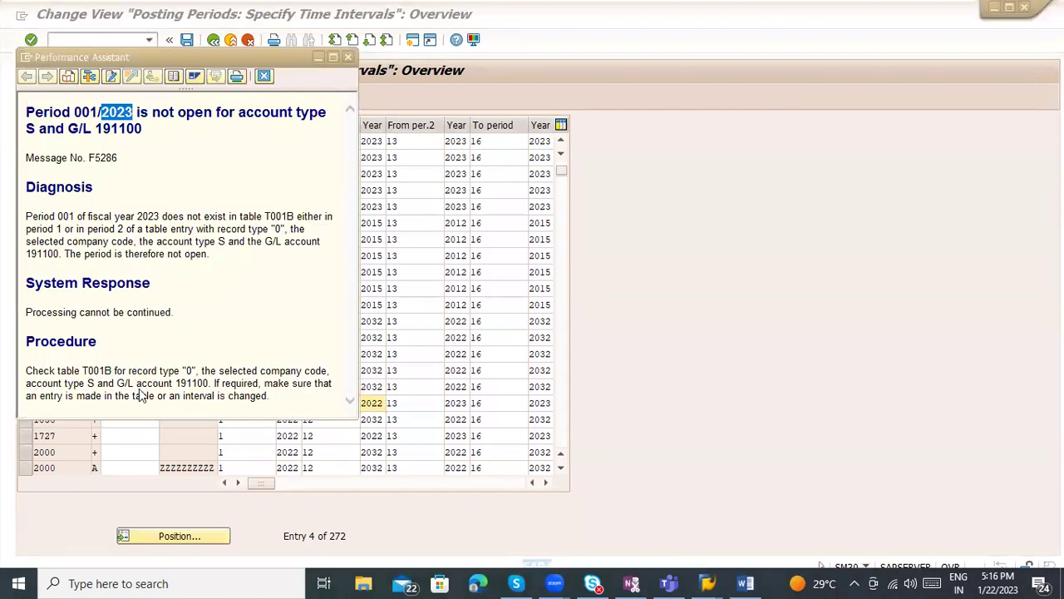
pyautogui.click(194, 376)
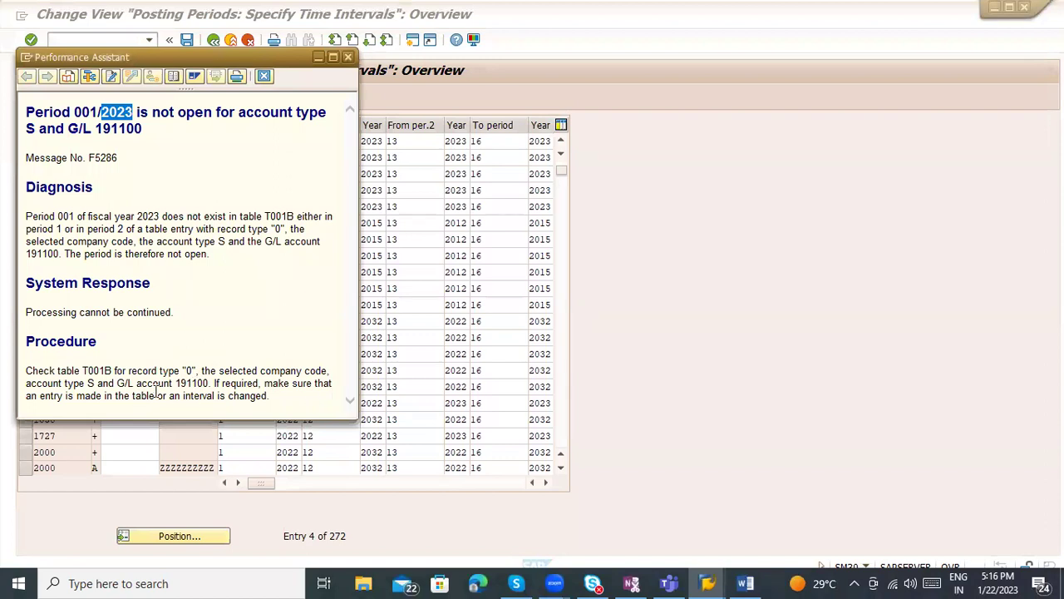
pyautogui.press('Escape')
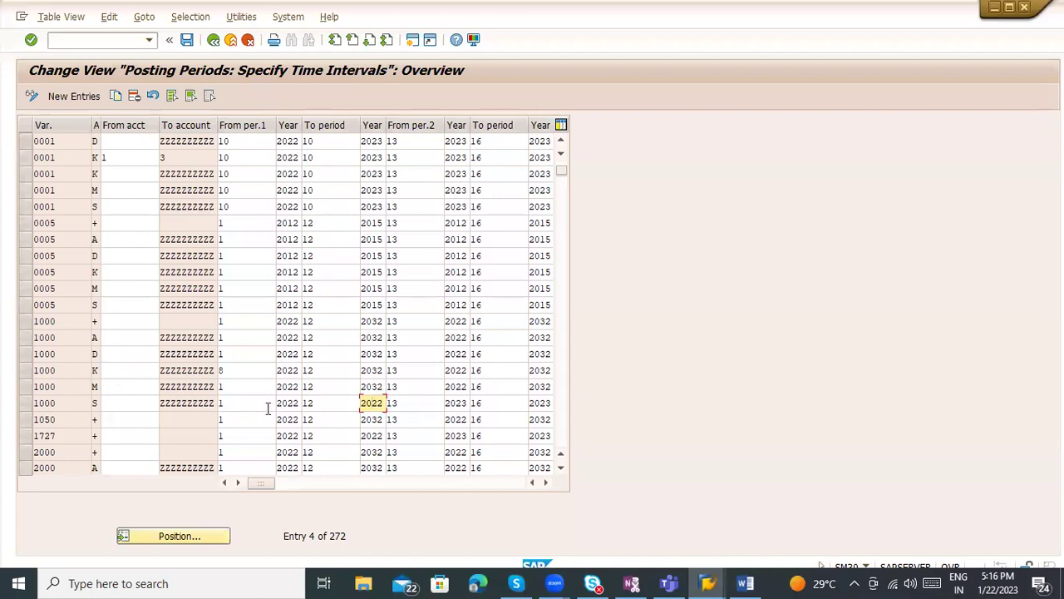
pyautogui.write('2023')
pyautogui.press('Return')
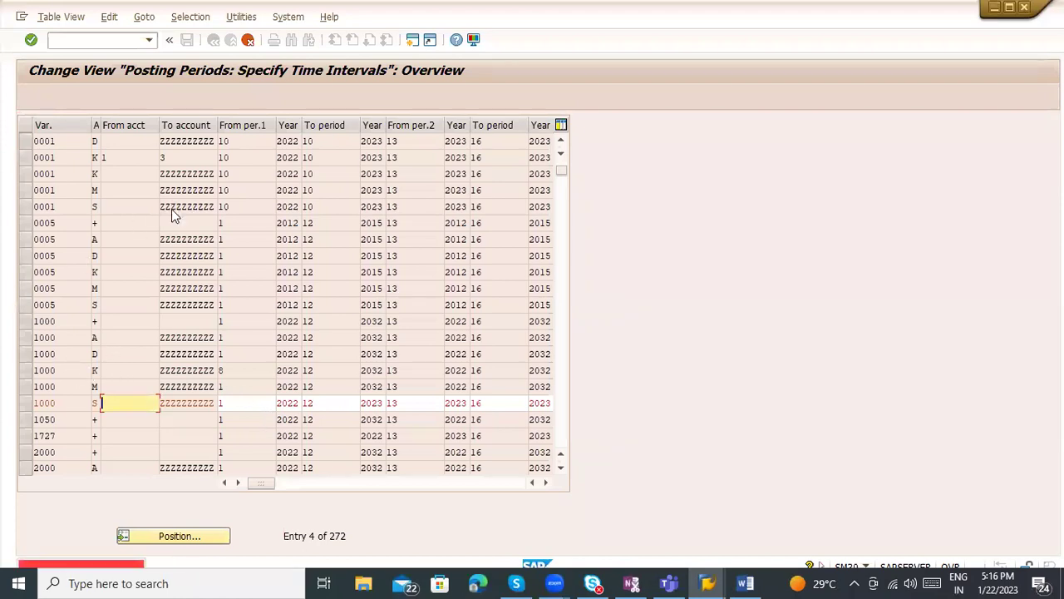
# Step: Return to the goods receipt for the purchase order and close its message log and the error's long text
pyautogui.hotkey('alt', 'Tab')
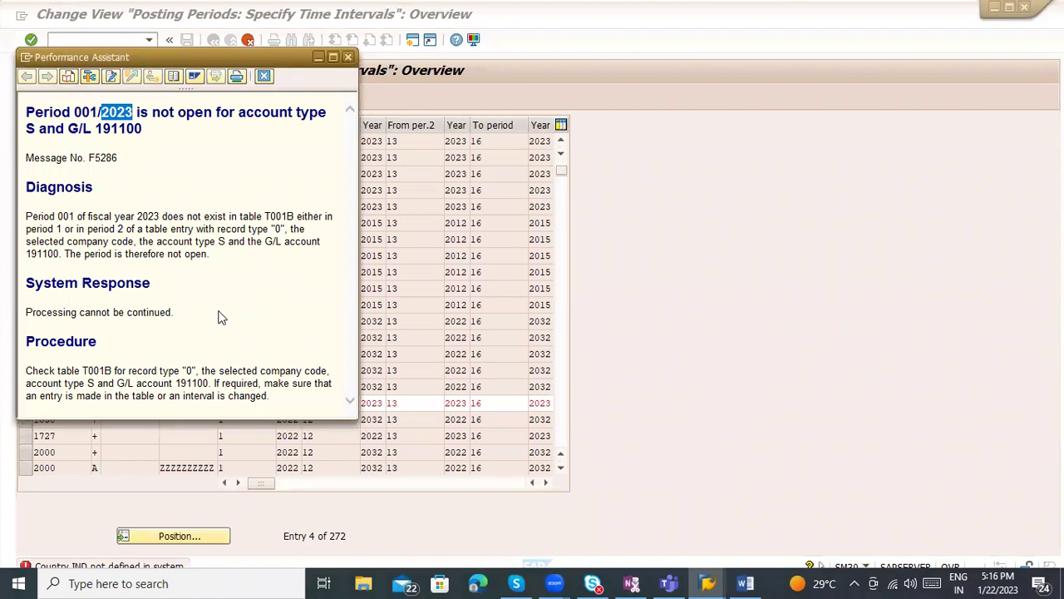
pyautogui.hotkey('alt', 'Tab')
pyautogui.hotkey('alt', 'Tab')
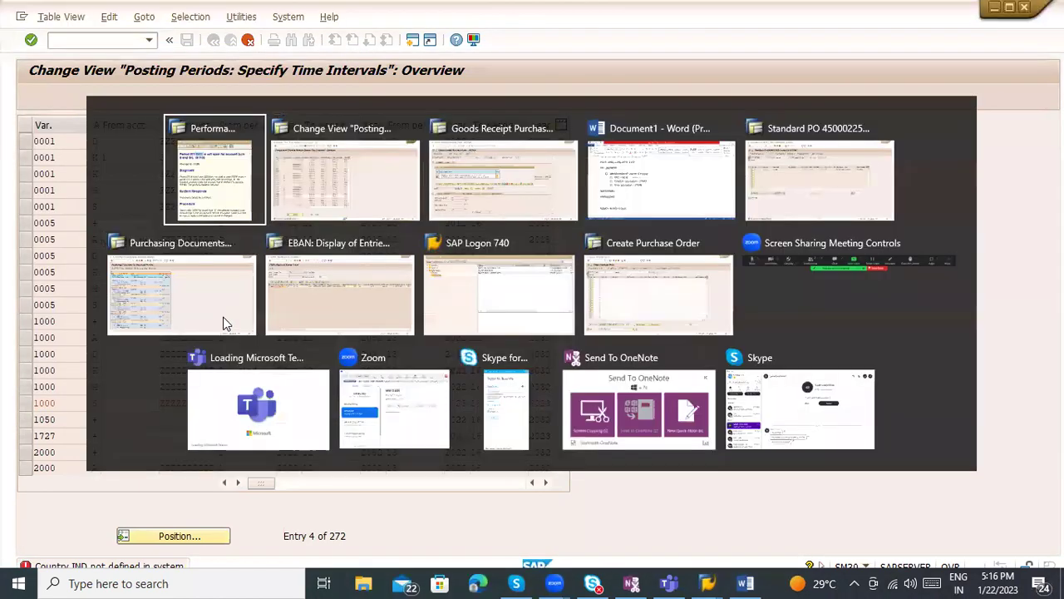
pyautogui.hotkey('alt', 'Tab')
pyautogui.press('Tab')
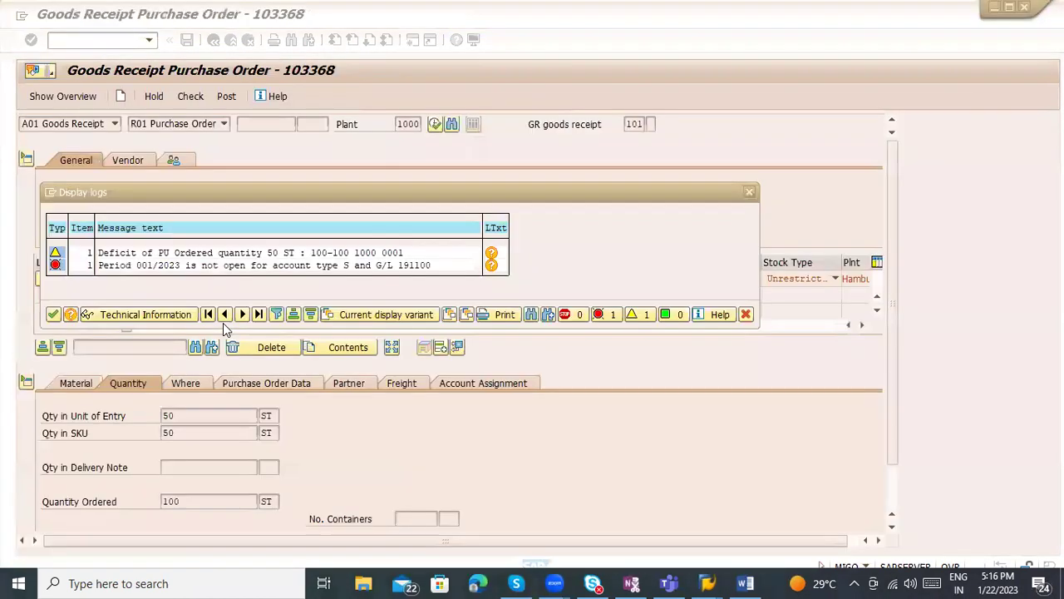
pyautogui.press('Return')
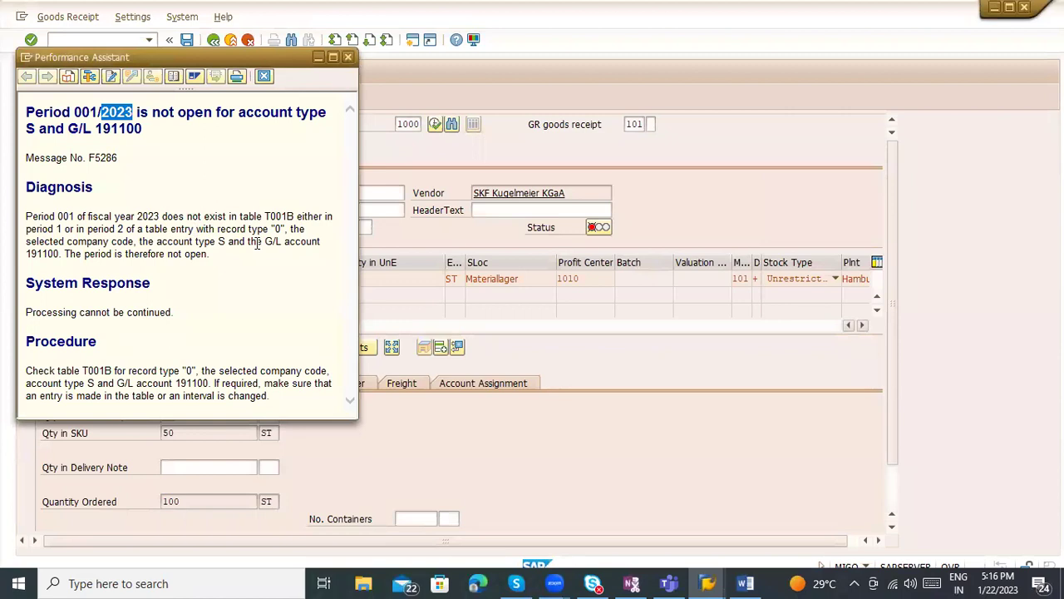
pyautogui.press('Escape')
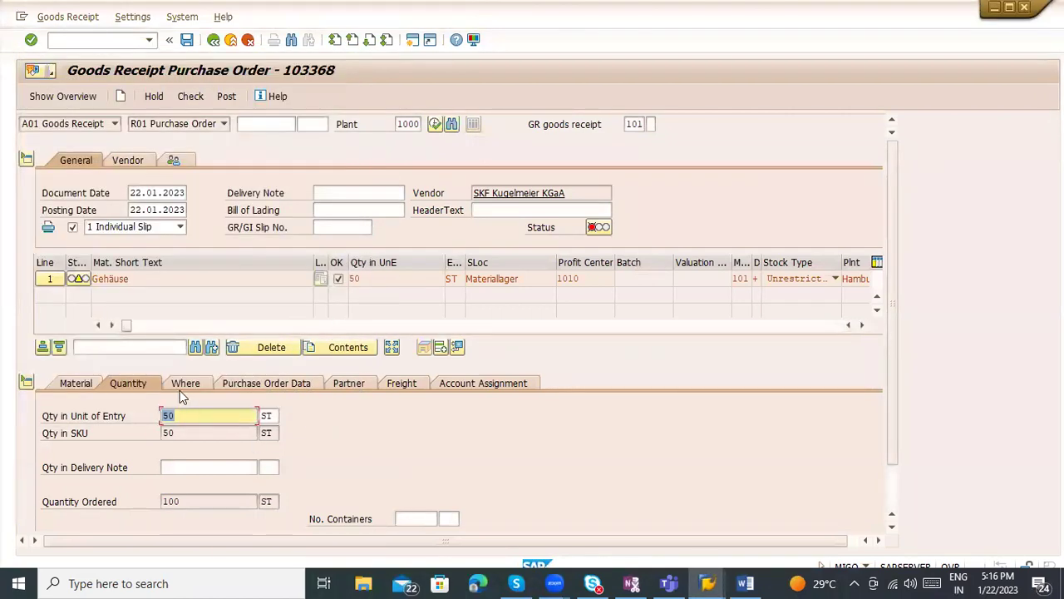
# Step: Review the goods receipt item's location, quantity, purchase order data and partner details
pyautogui.click(184, 388)
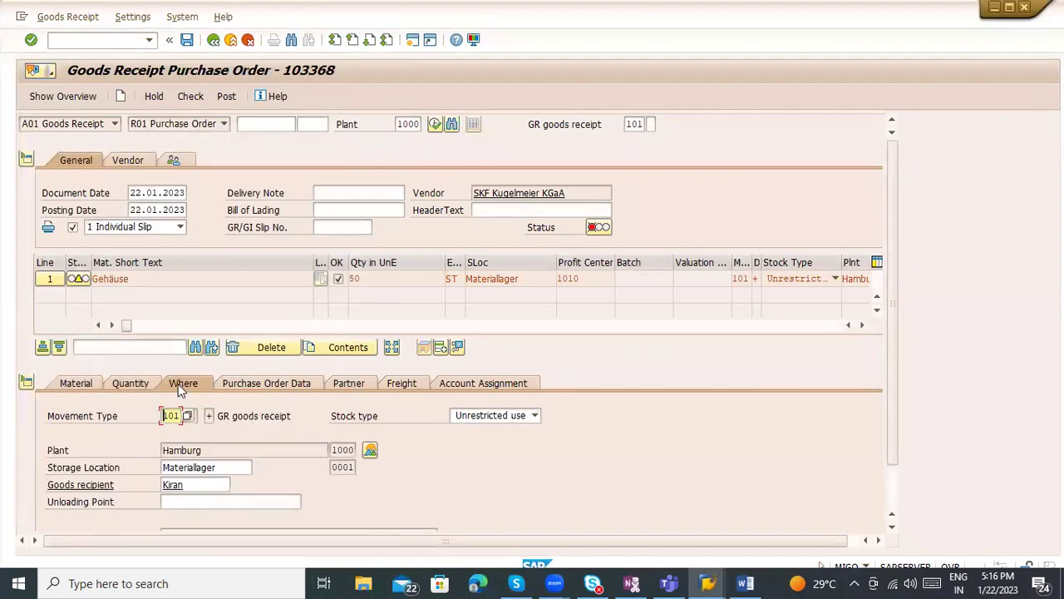
pyautogui.click(148, 383)
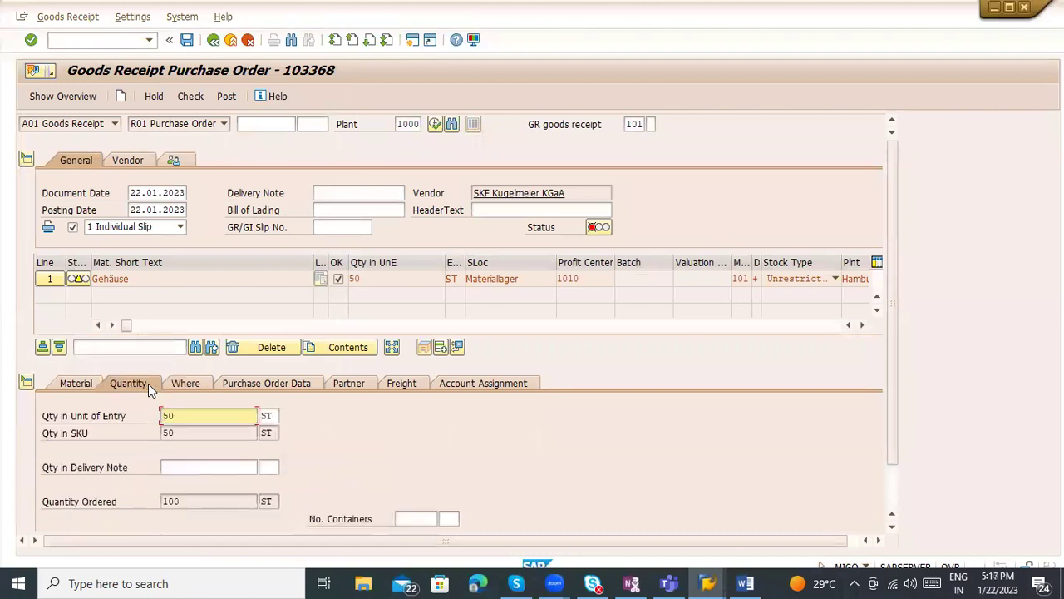
pyautogui.click(285, 384)
pyautogui.click(349, 379)
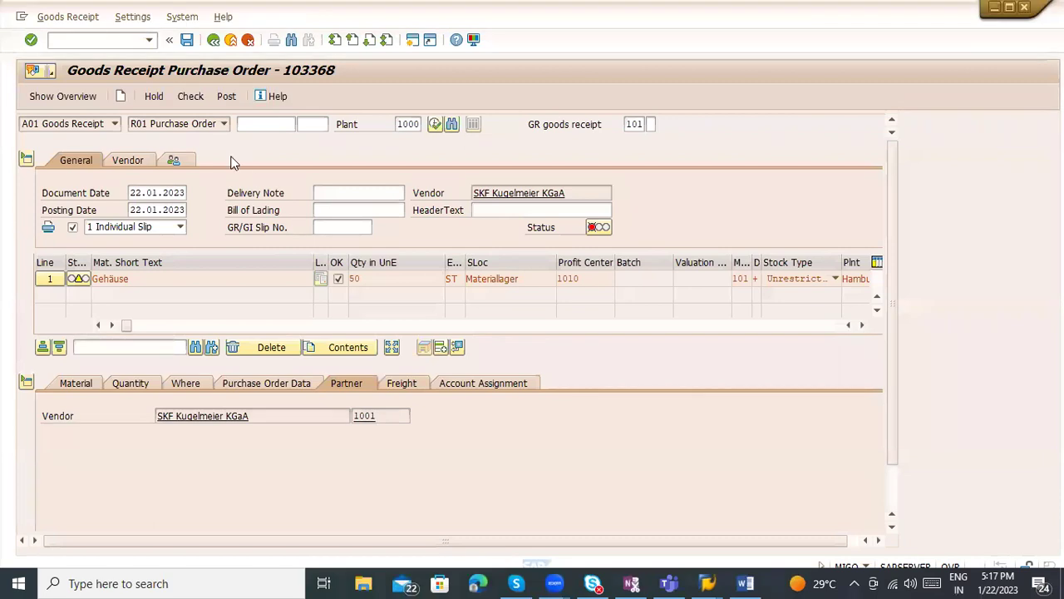
# Step: Reread the goods receipt's period 001/2023 error for account type S and compare it with the posting periods table
pyautogui.click(592, 228)
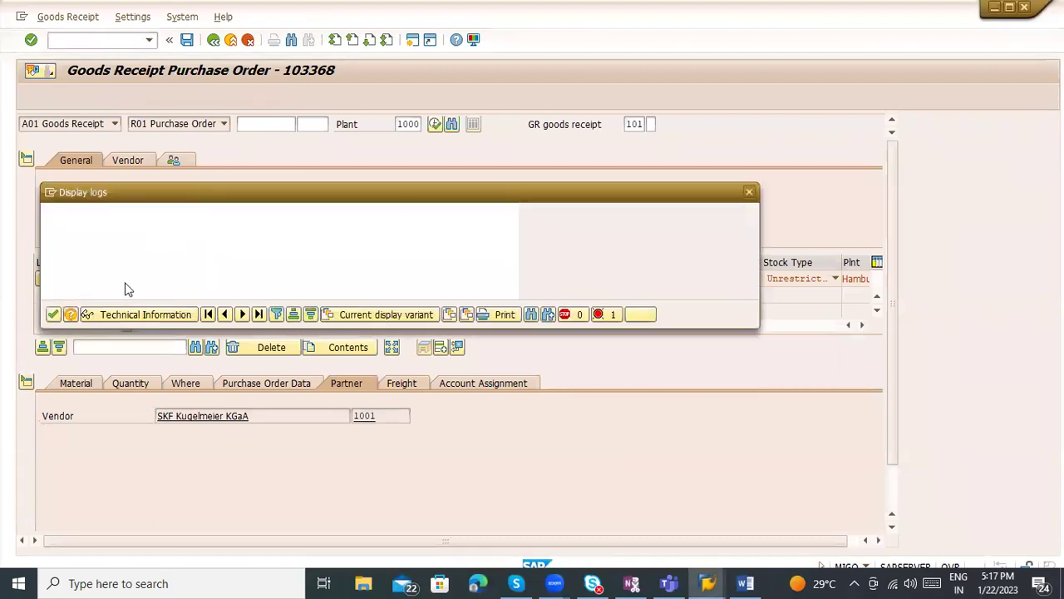
pyautogui.click(492, 264)
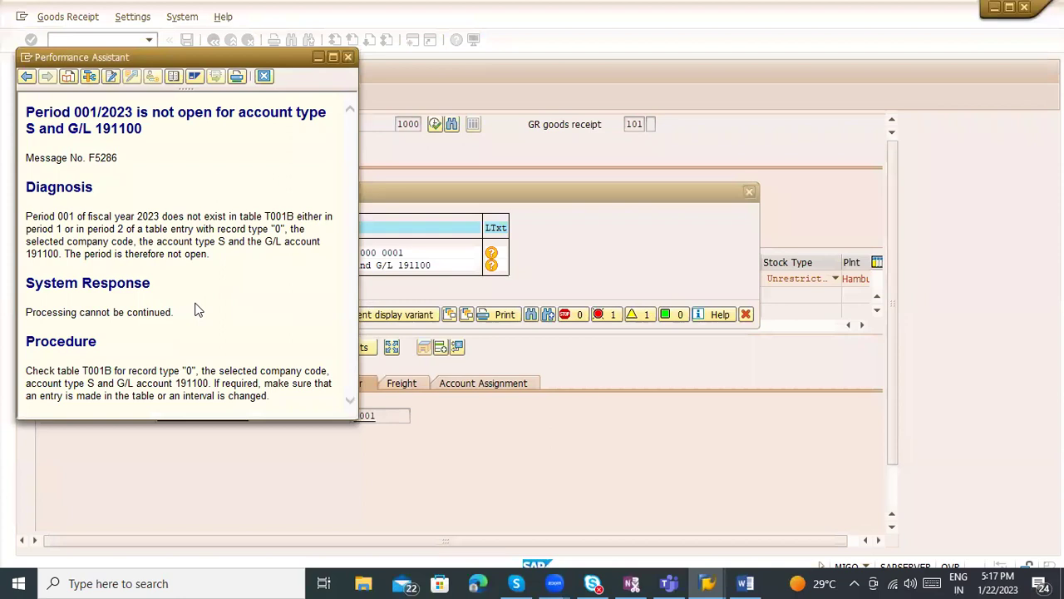
pyautogui.hotkey('alt', 'Tab')
pyautogui.hotkey('alt', 'Tab')
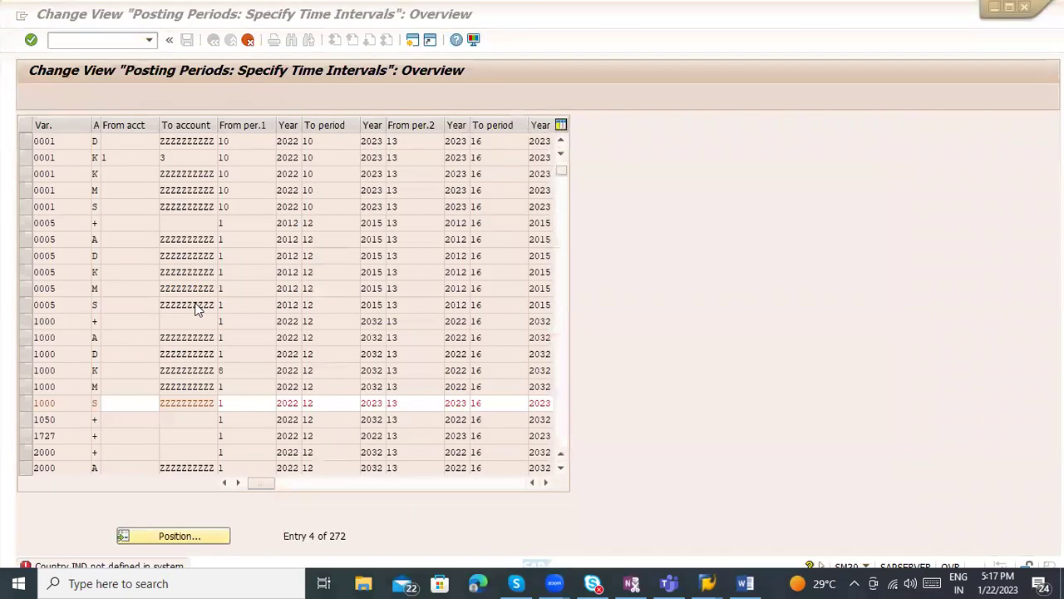
pyautogui.click(198, 310)
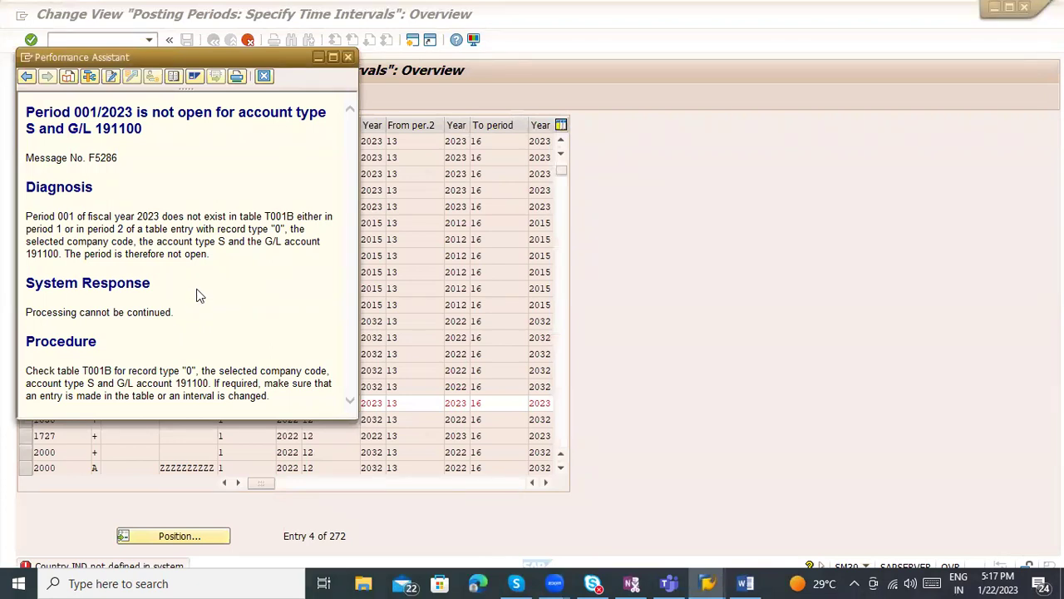
pyautogui.hotkey('alt', 'Tab')
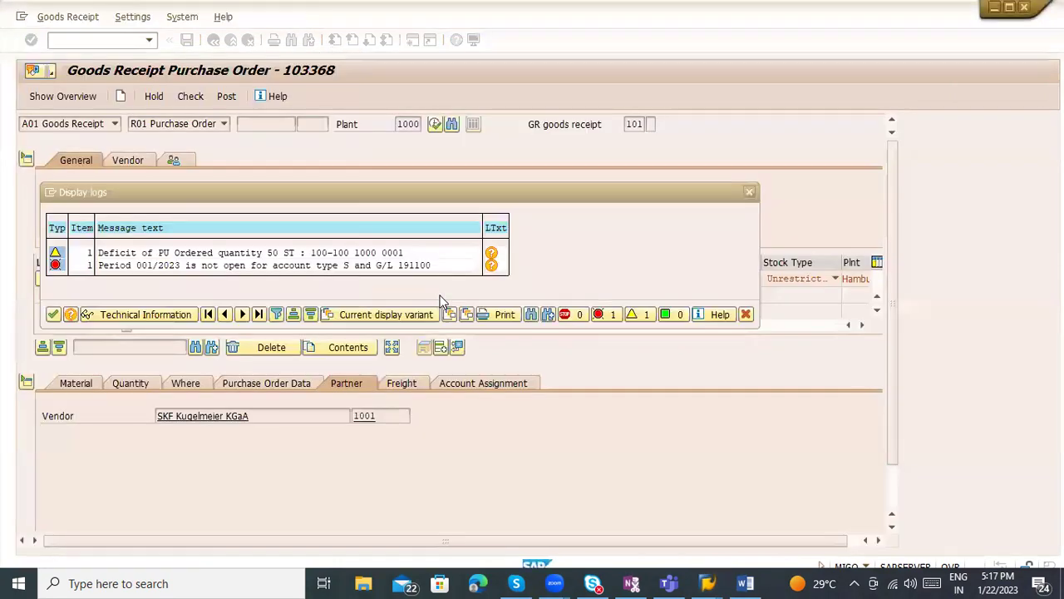
pyautogui.hotkey('alt', 'Tab')
pyautogui.hotkey('alt', 'Tab')
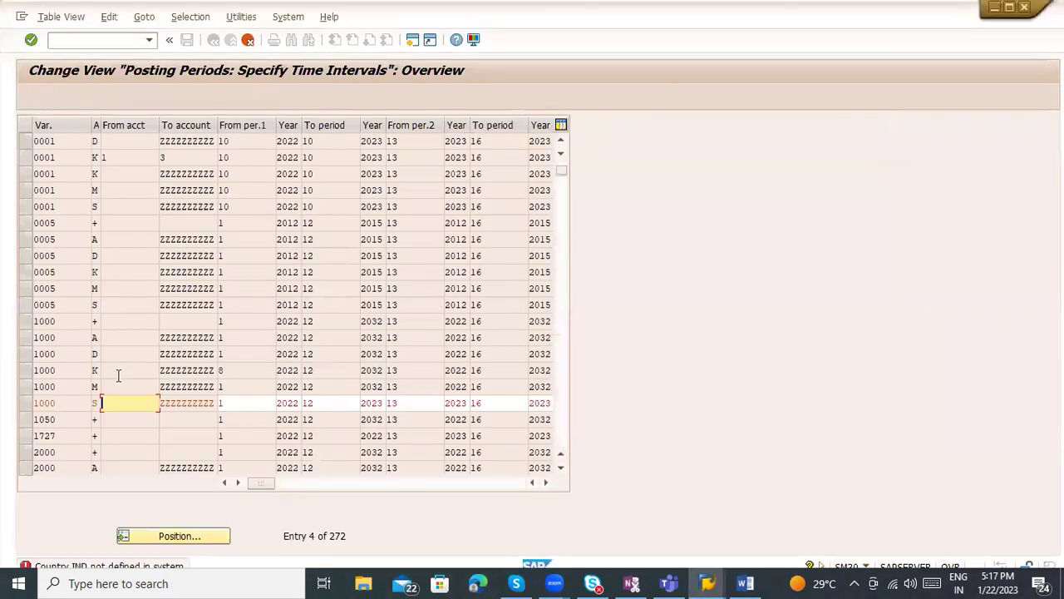
# Step: Read the long text of the Country IND error and try to open its related customizing activity
pyautogui.doubleClick(106, 568)
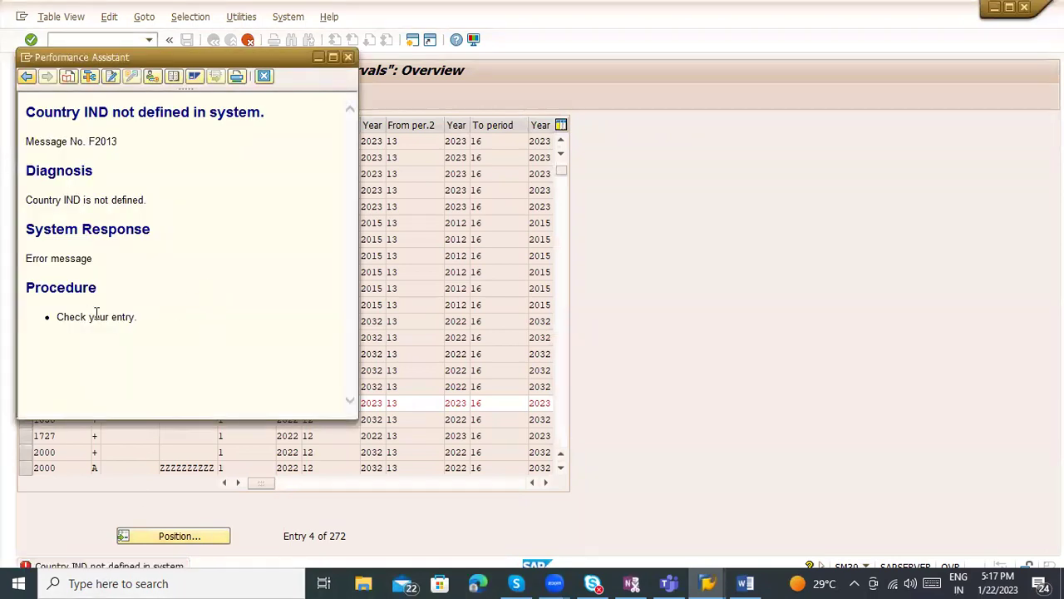
pyautogui.moveTo(63, 200); pyautogui.dragTo(94, 214)
pyautogui.click(152, 79)
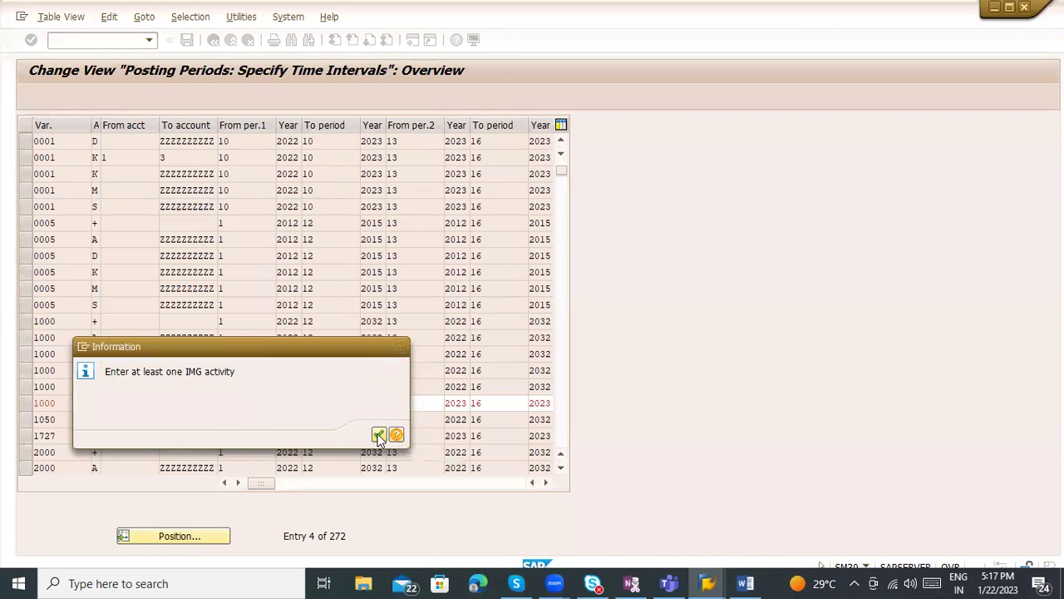
pyautogui.click(379, 434)
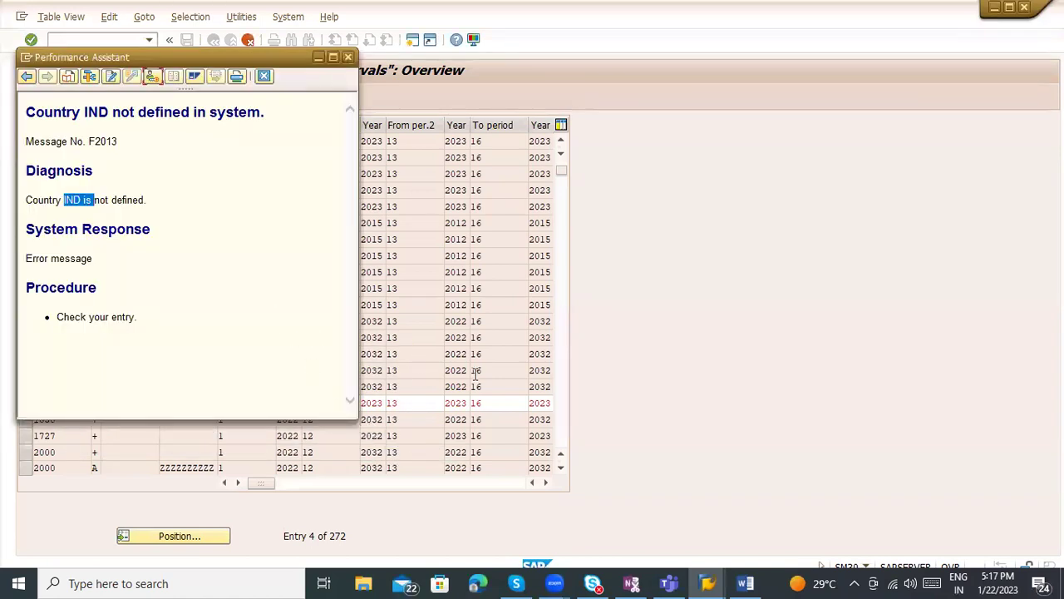
# Step: Switch to the session showing the standard purchase order and exit the order
pyautogui.hotkey('alt', 'Tab')
pyautogui.hotkey('alt', 'Tab')
pyautogui.hotkey('alt', 'Tab')
pyautogui.hotkey('alt', 'Tab')
pyautogui.hotkey('alt', 'Tab')
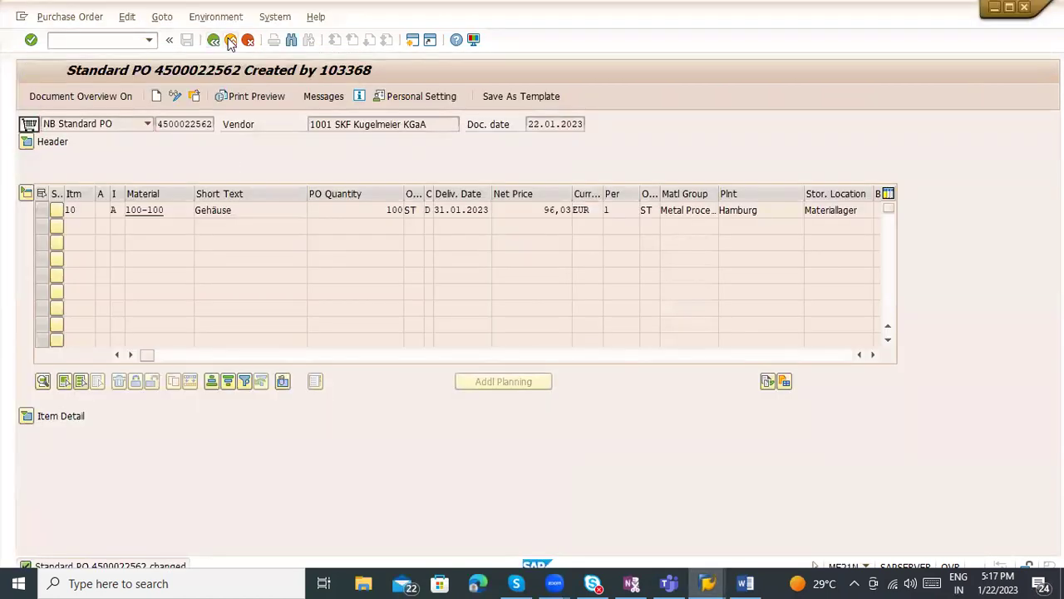
pyautogui.click(230, 40)
pyautogui.click(230, 40)
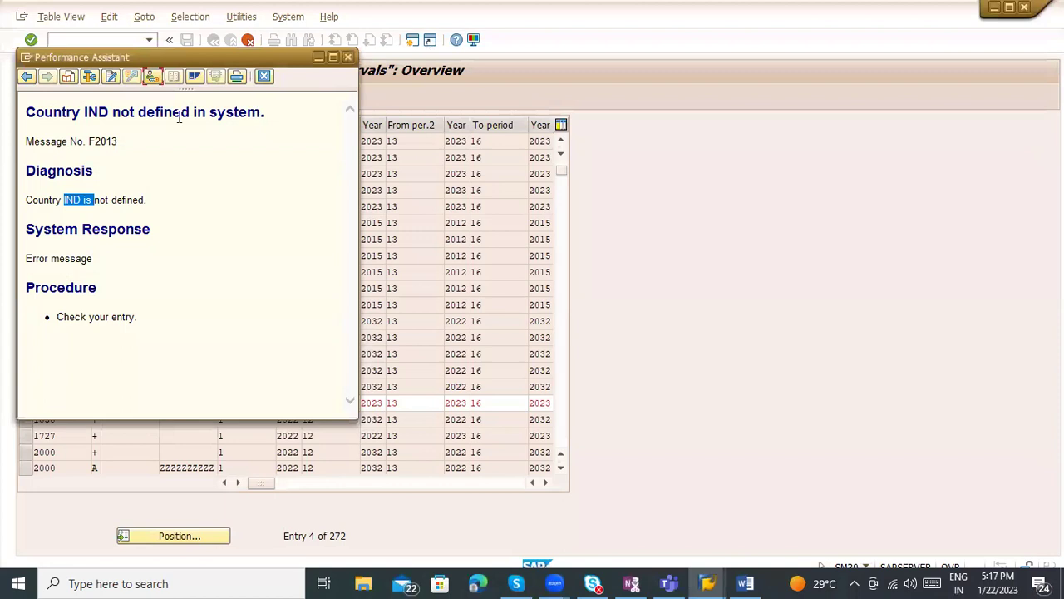
# Step: Retry customizing from the Country IND error, check the message's technical information, and close the error help
pyautogui.click(152, 77)
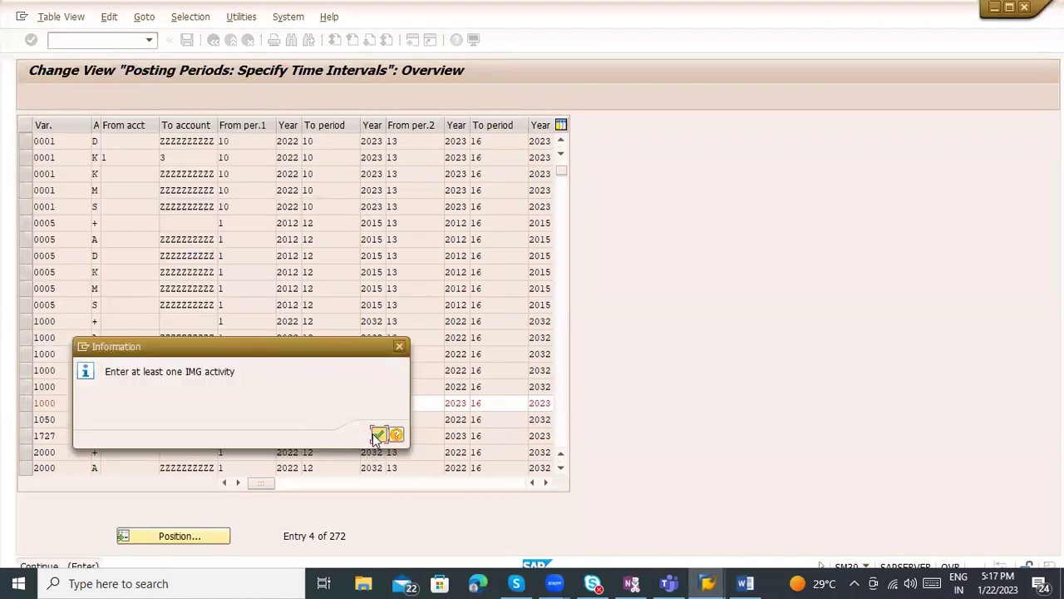
pyautogui.click(377, 435)
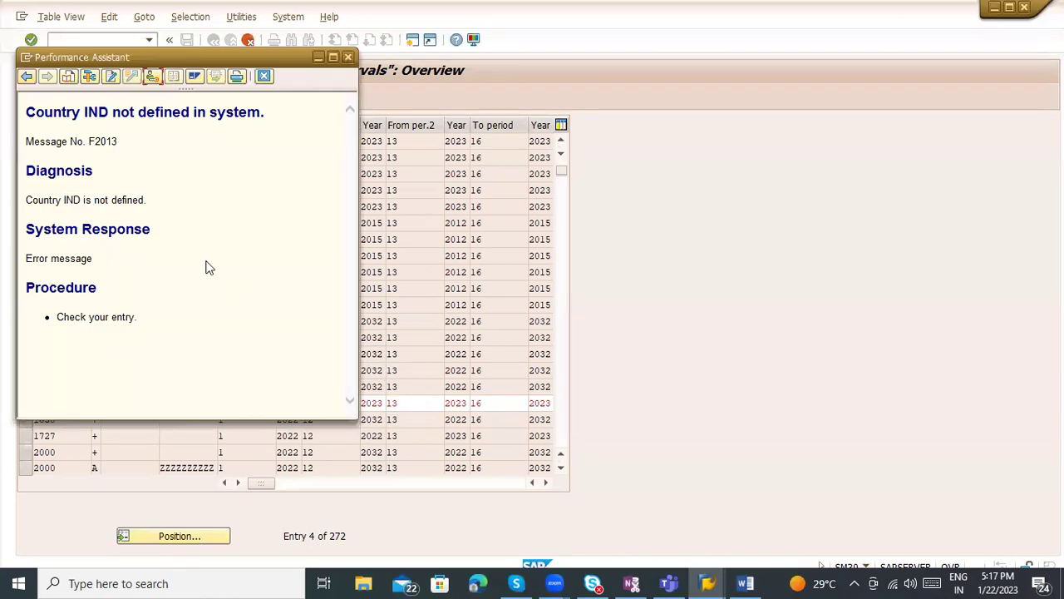
pyautogui.click(91, 77)
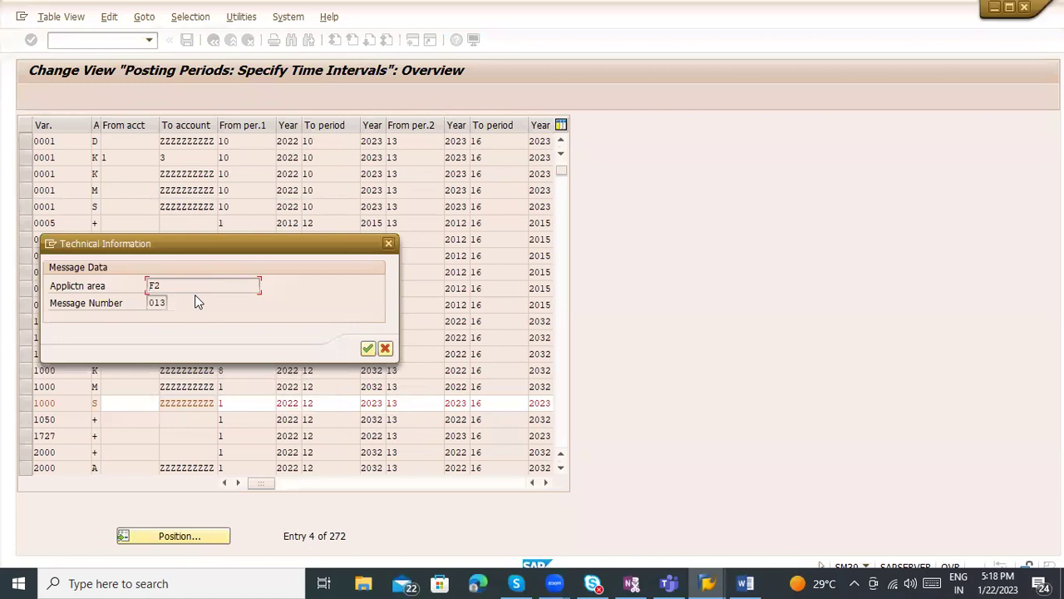
pyautogui.press('Return')
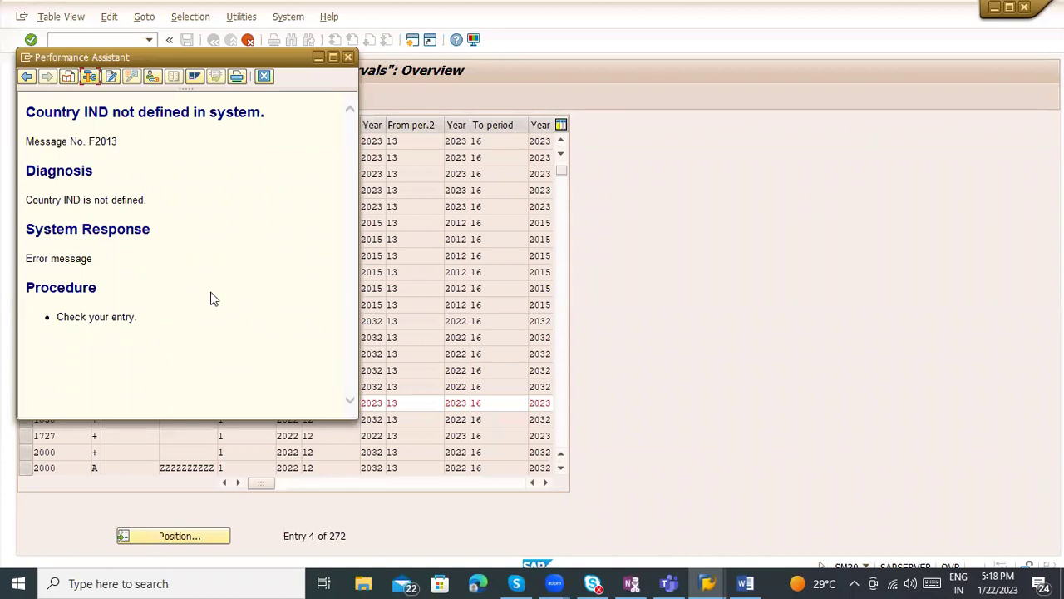
pyautogui.click(152, 76)
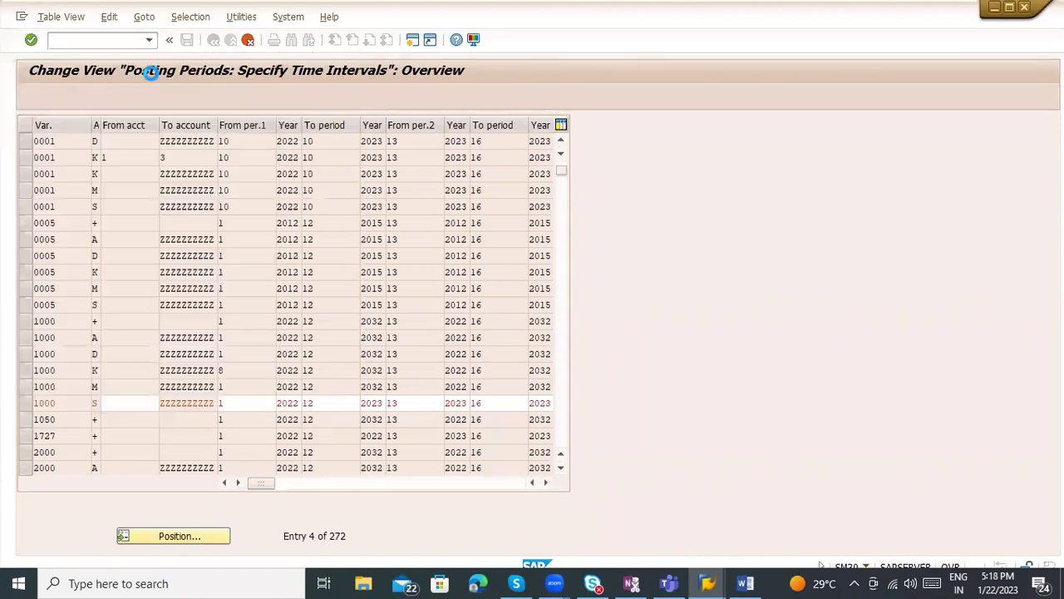
pyautogui.press('Return')
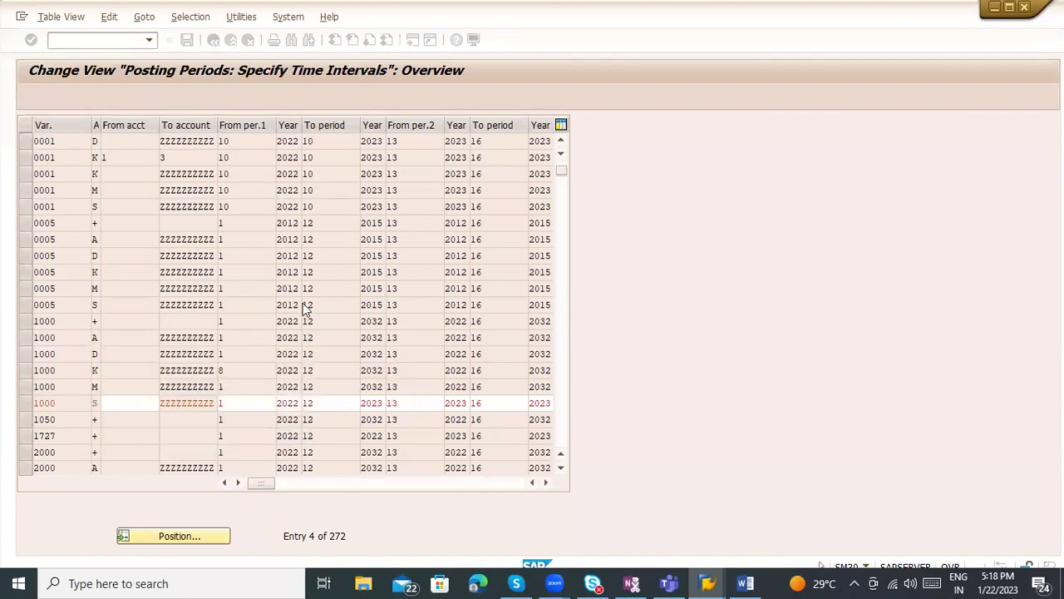
pyautogui.press('Escape')
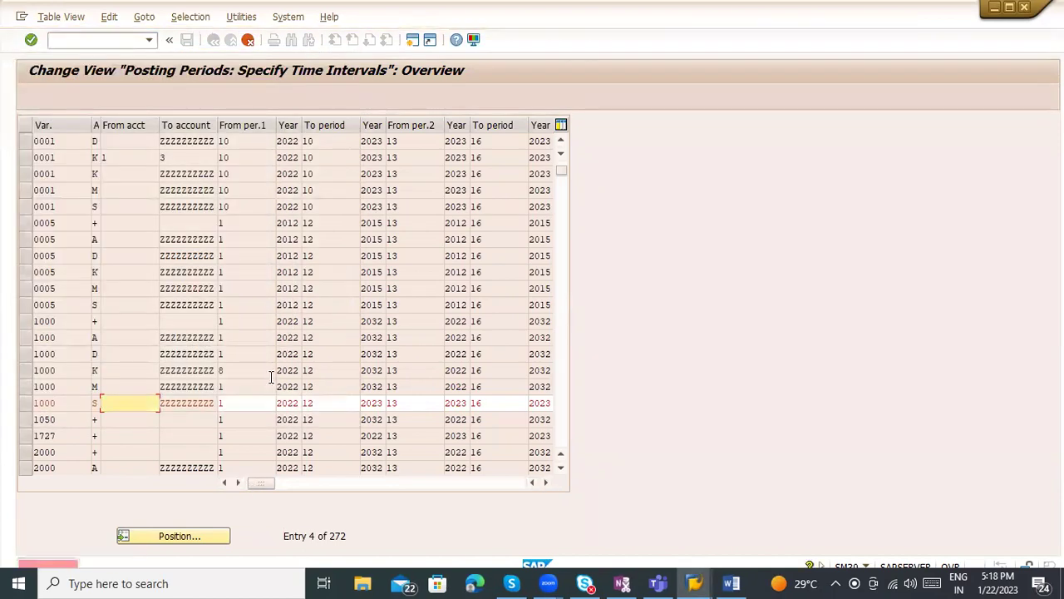
# Step: Cancel the posting period maintenance, discard the changes, and return to the initial table maintenance screen
pyautogui.click(251, 41)
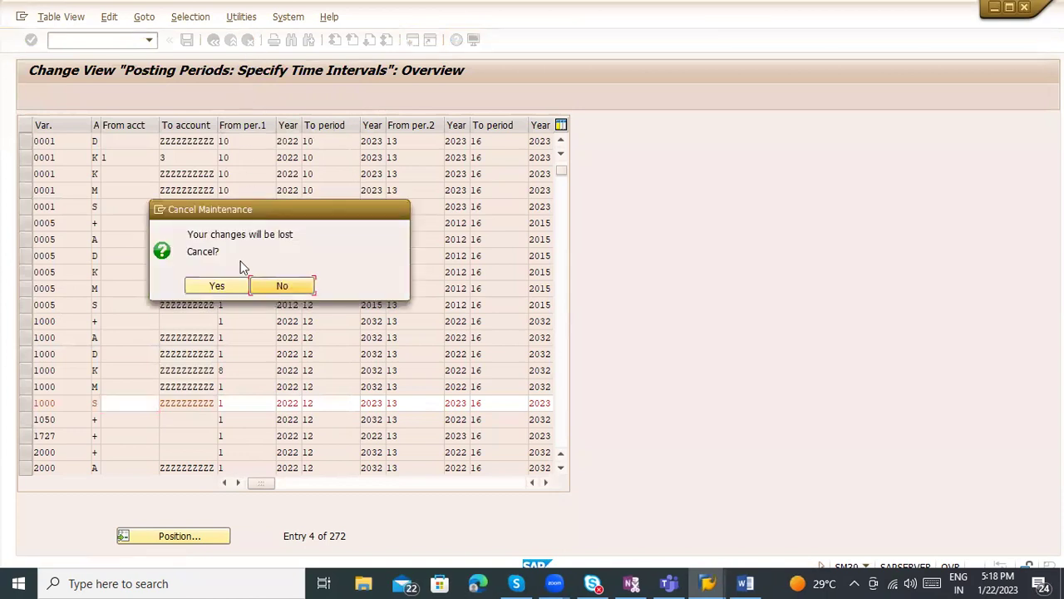
pyautogui.click(226, 288)
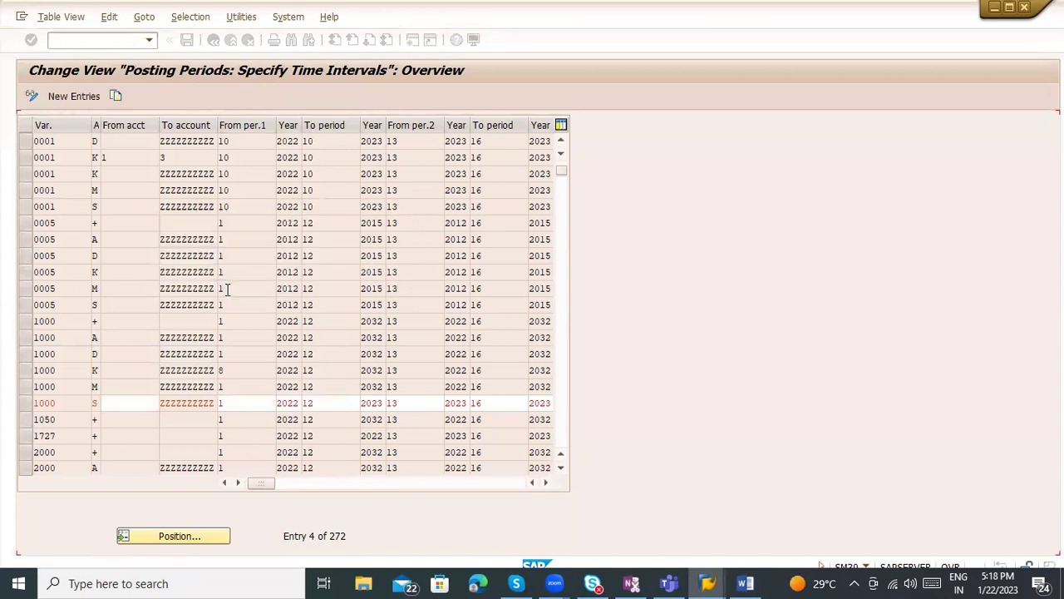
pyautogui.click(213, 40)
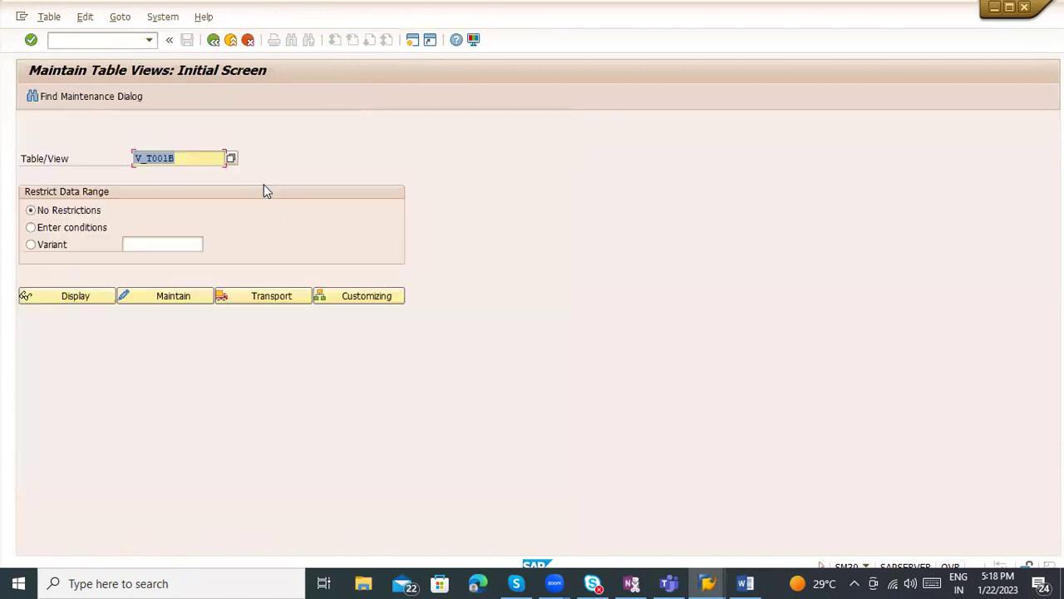
pyautogui.click(70, 231)
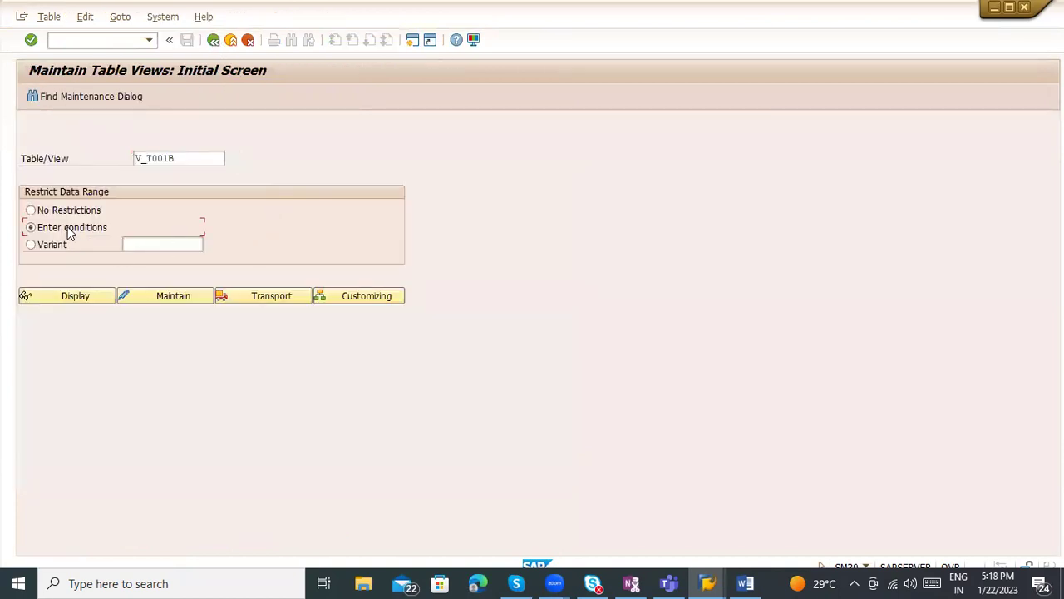
pyautogui.click(141, 297)
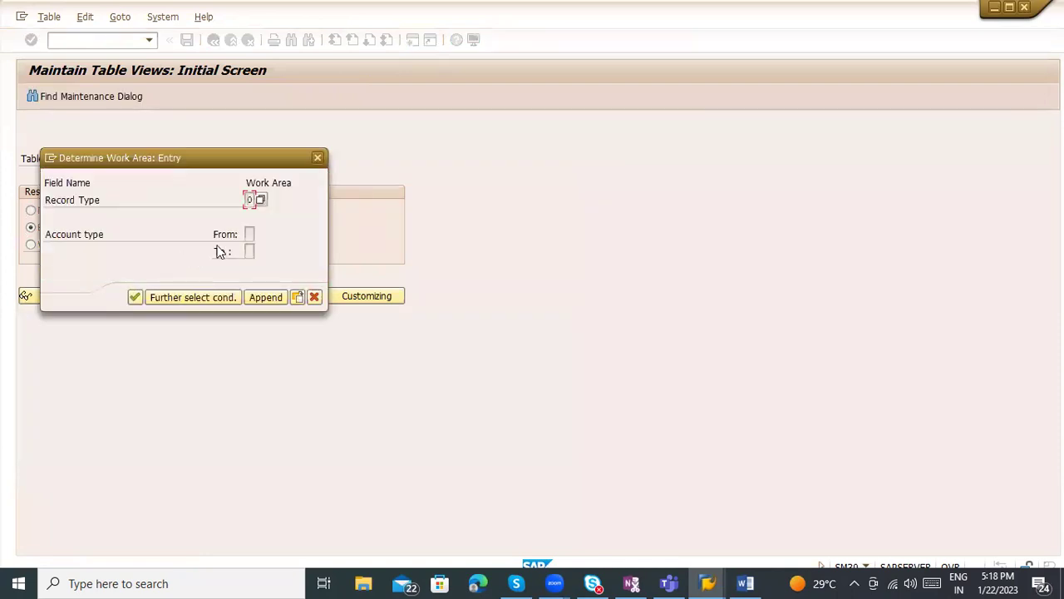
pyautogui.click(134, 298)
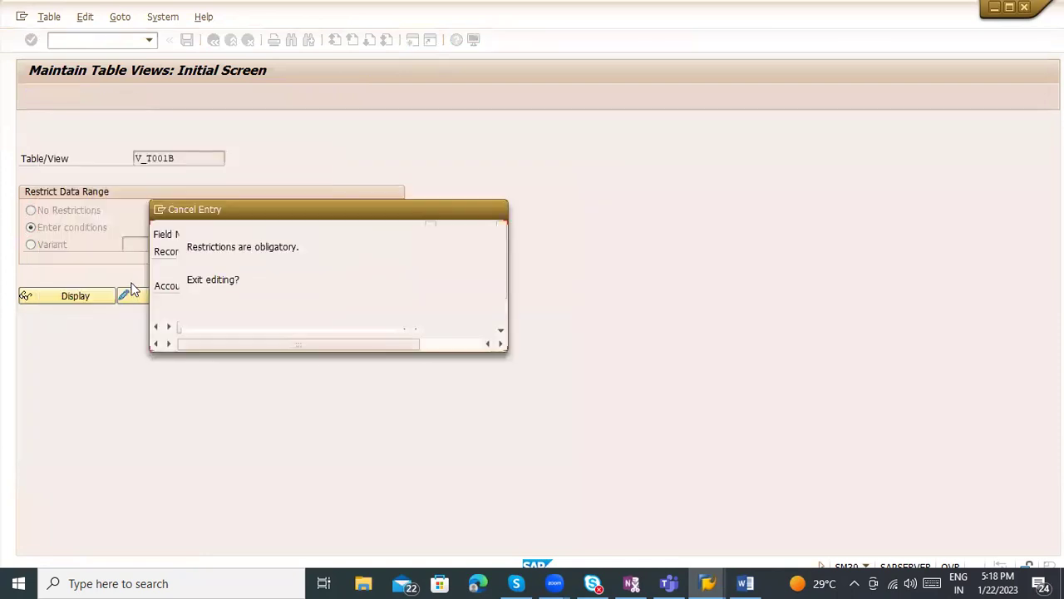
pyautogui.click(198, 337)
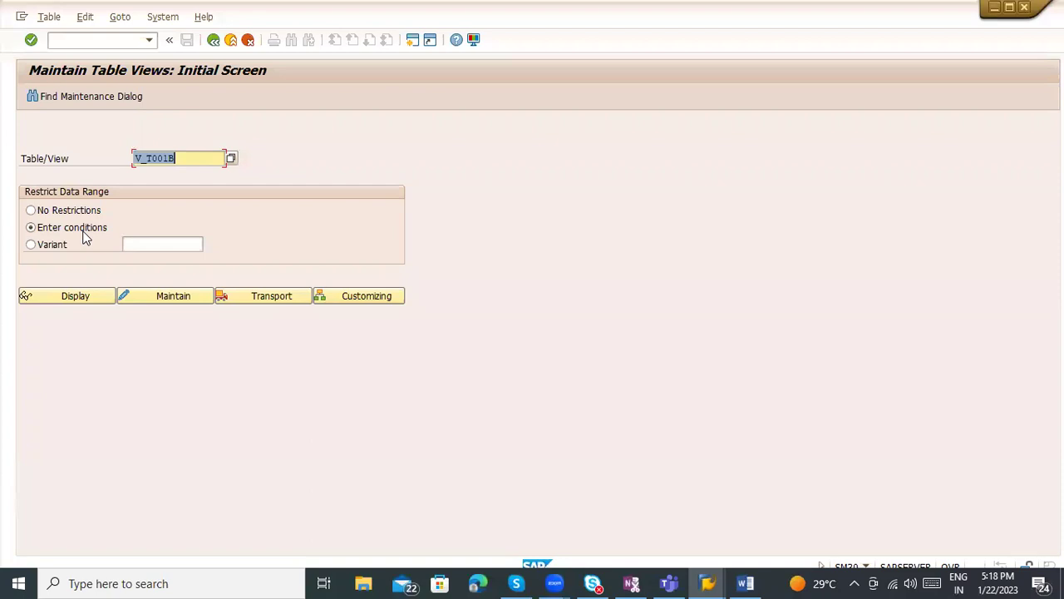
# Step: Open V_T001B through customizing, using Open and Close Posting Periods under Financial Accounting Global Settings
pyautogui.click(324, 297)
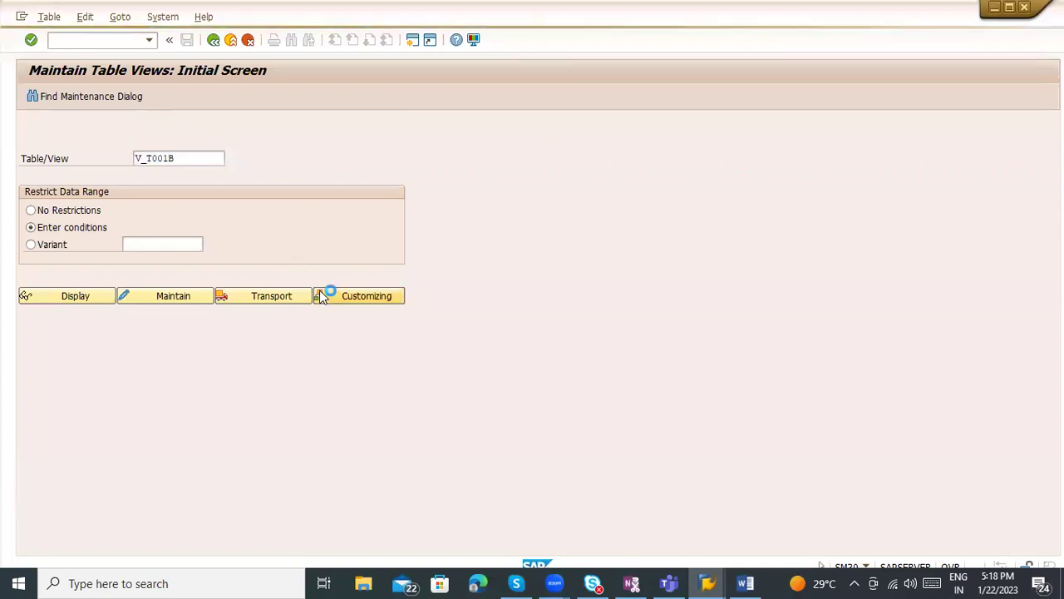
pyautogui.click(382, 198)
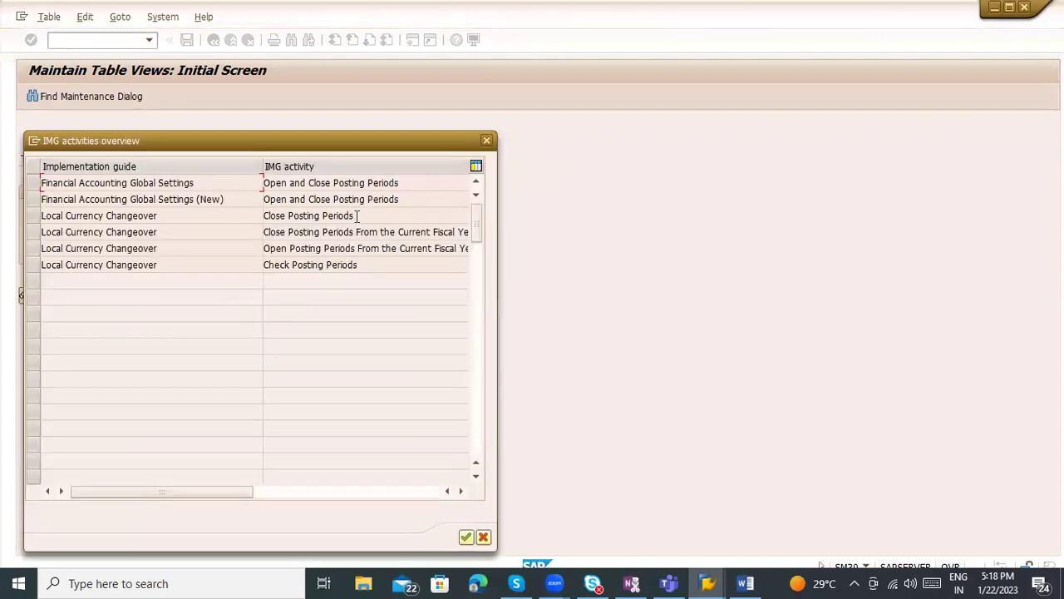
pyautogui.doubleClick(146, 184)
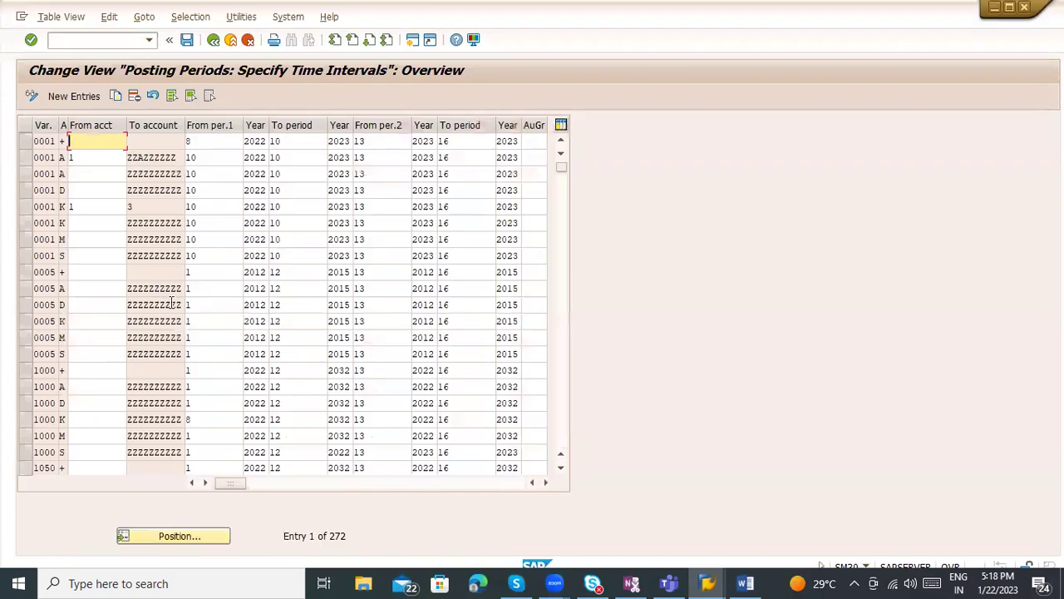
# Step: Try to set the first-interval end year of variant 1000, account type S, to 2023, and discard the change
pyautogui.click(230, 442)
pyautogui.click(297, 453)
pyautogui.press('Tab')
pyautogui.press('BackSpace')
pyautogui.click(340, 467)
pyautogui.press('Return')
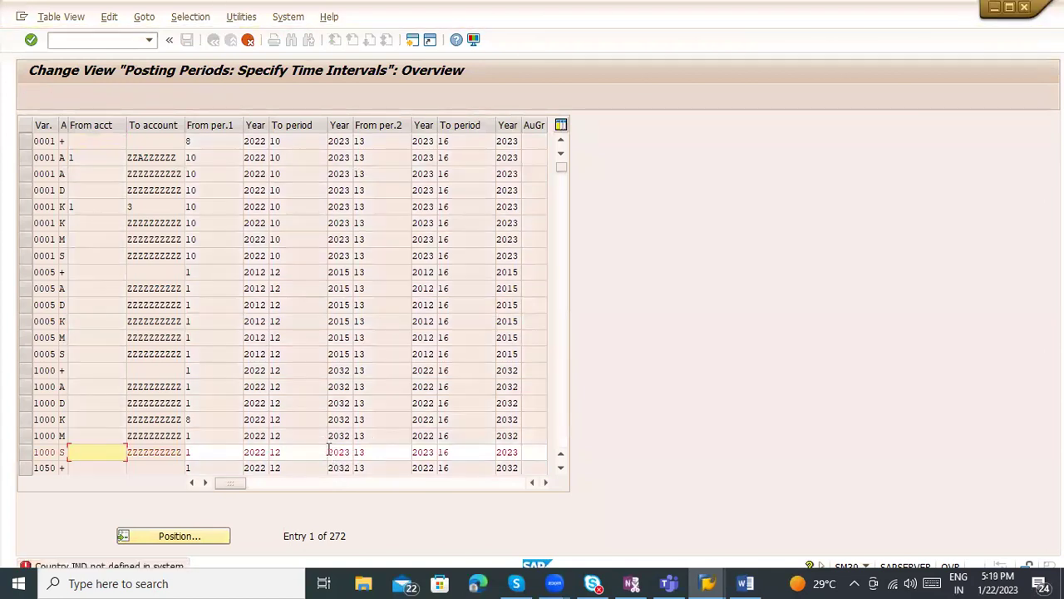
pyautogui.click(247, 44)
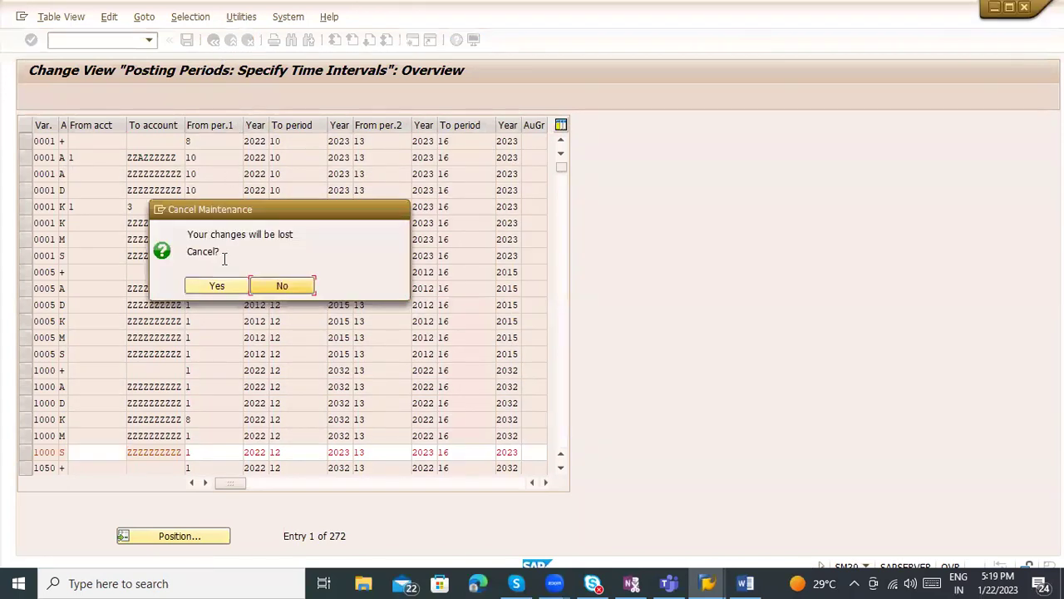
pyautogui.click(221, 287)
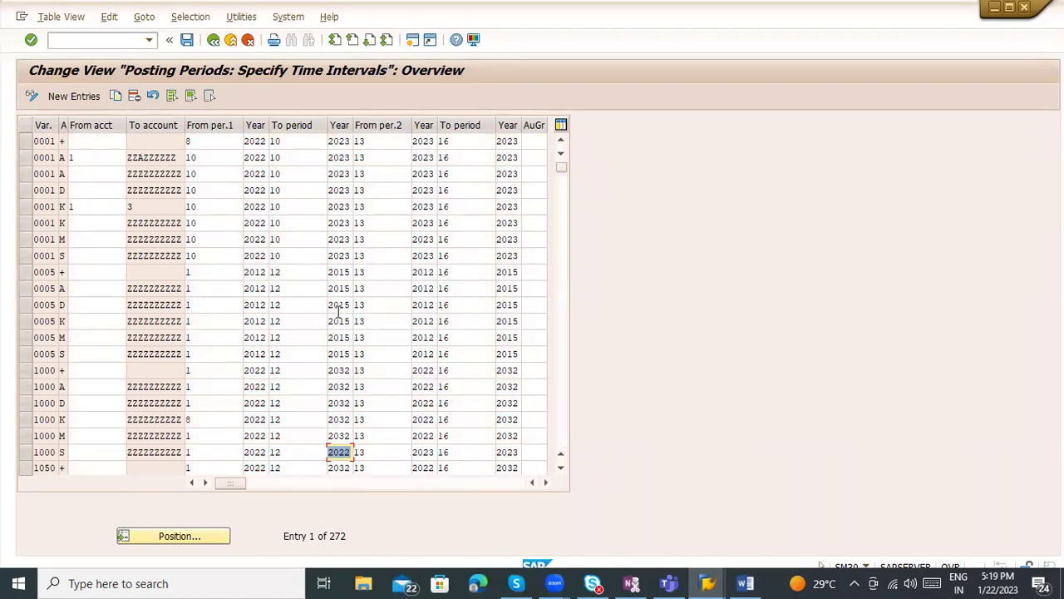
# Step: Enter 2023 again as variant 1000, account type S's first-interval end year, and try customizing from the Country IND error
pyautogui.write('2023')
pyautogui.click(214, 41)
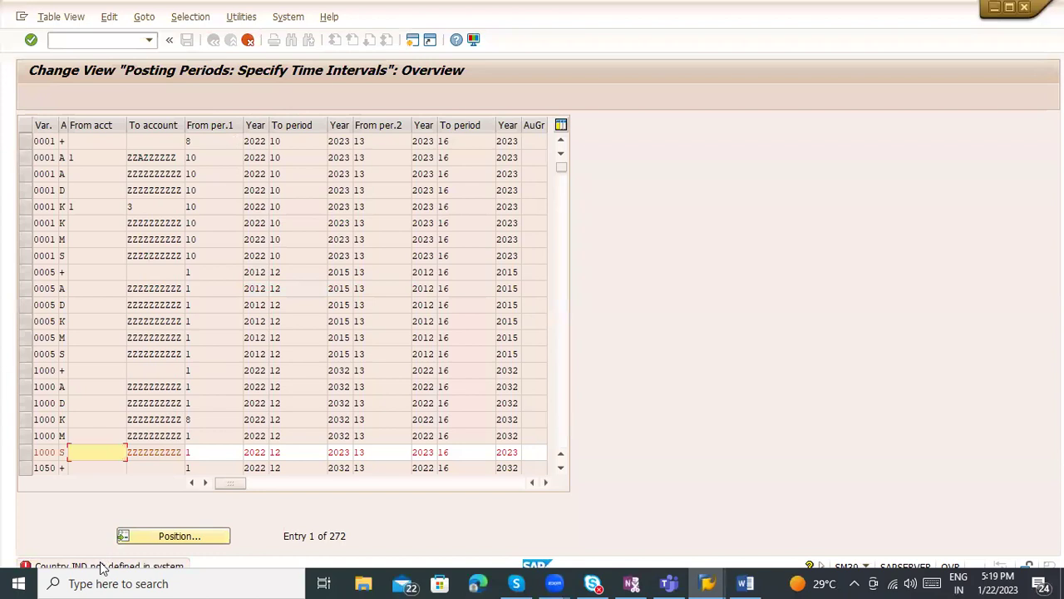
pyautogui.doubleClick(102, 569)
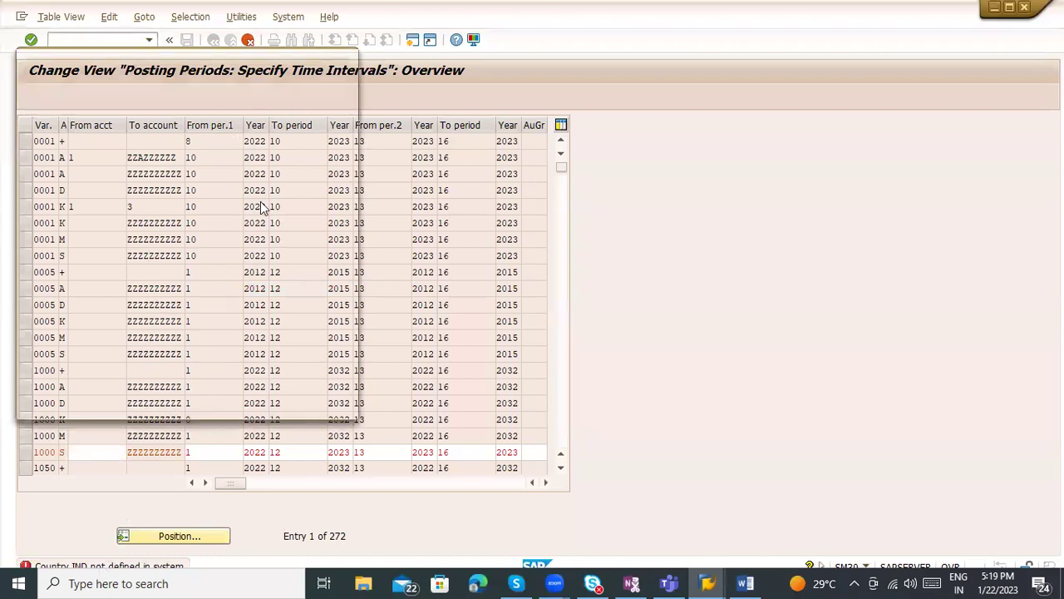
pyautogui.click(155, 75)
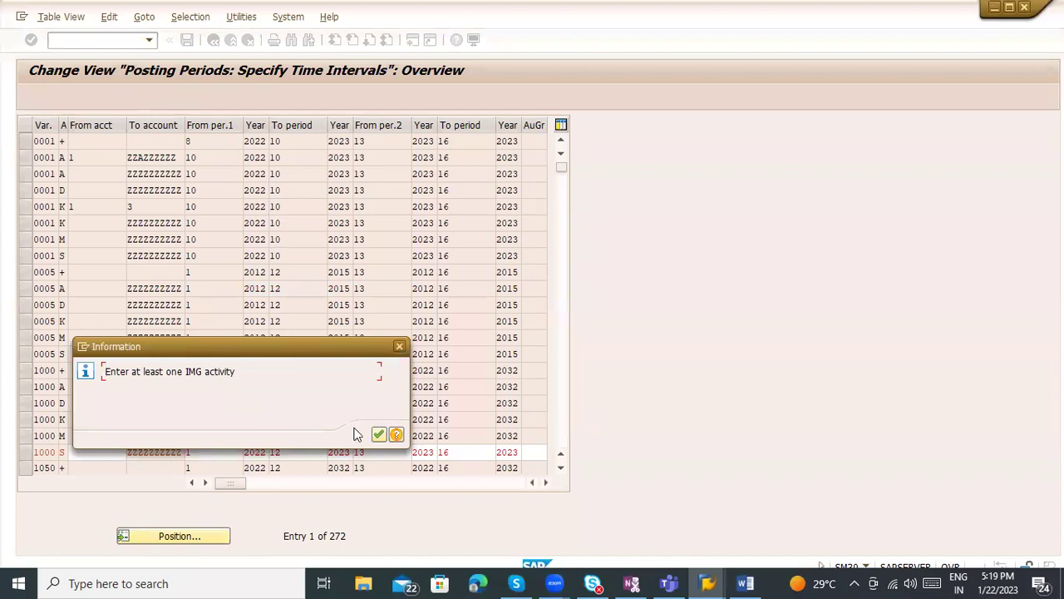
pyautogui.click(379, 434)
pyautogui.click(321, 162)
pyautogui.press('Escape')
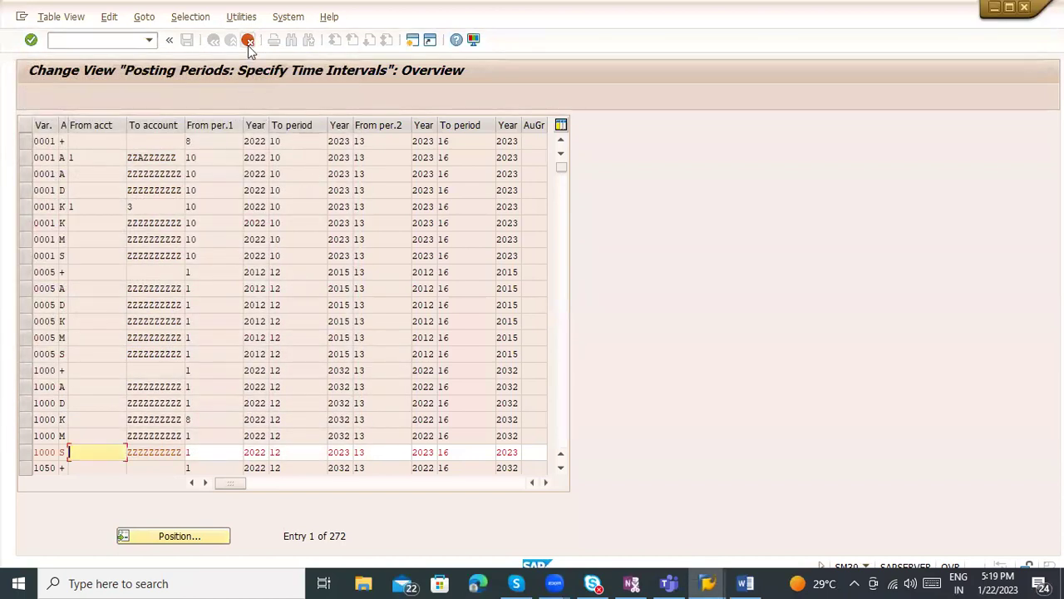
# Step: Cancel the posting period maintenance, discard the unsaved change, and return to the customizing structure
pyautogui.click(251, 42)
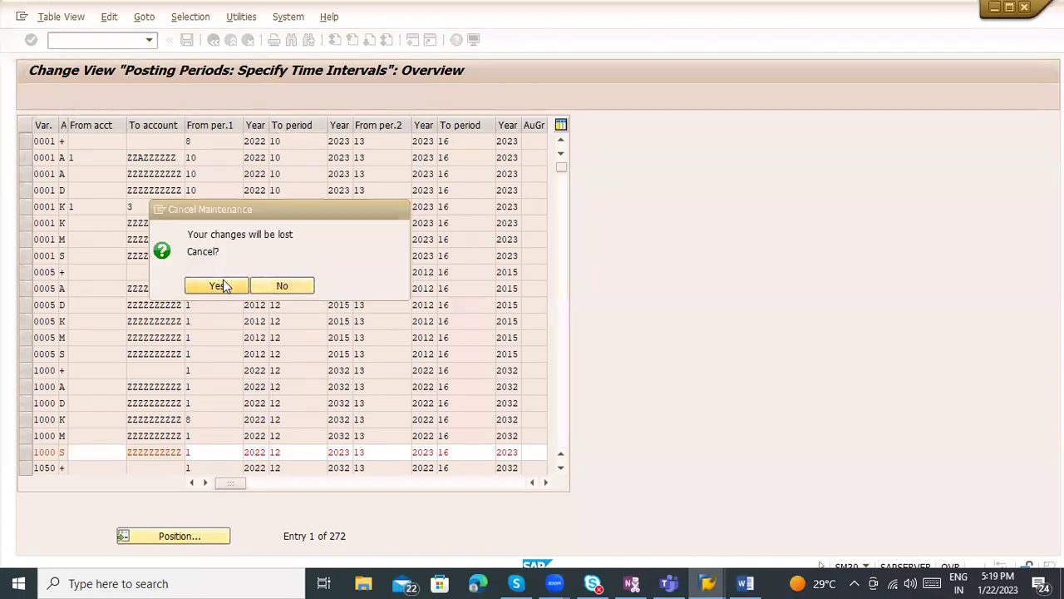
pyautogui.click(218, 285)
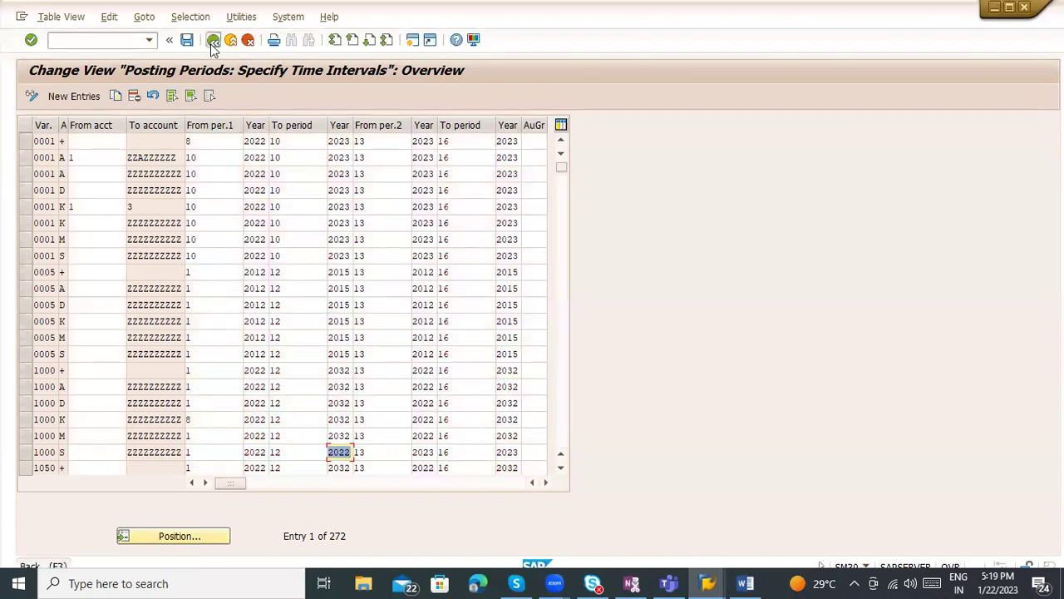
pyautogui.click(213, 41)
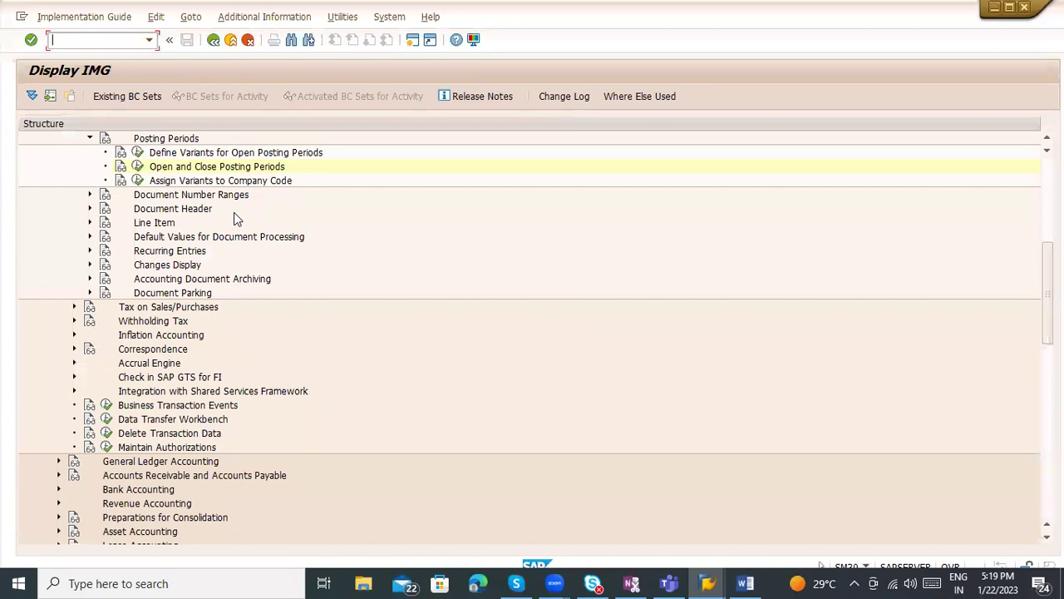
# Step: Open Assign Variants to Company Code, position to company code 1000, check its posting period variant, and return to customizing
pyautogui.scroll(1, 233, 213)
pyautogui.click(140, 193)
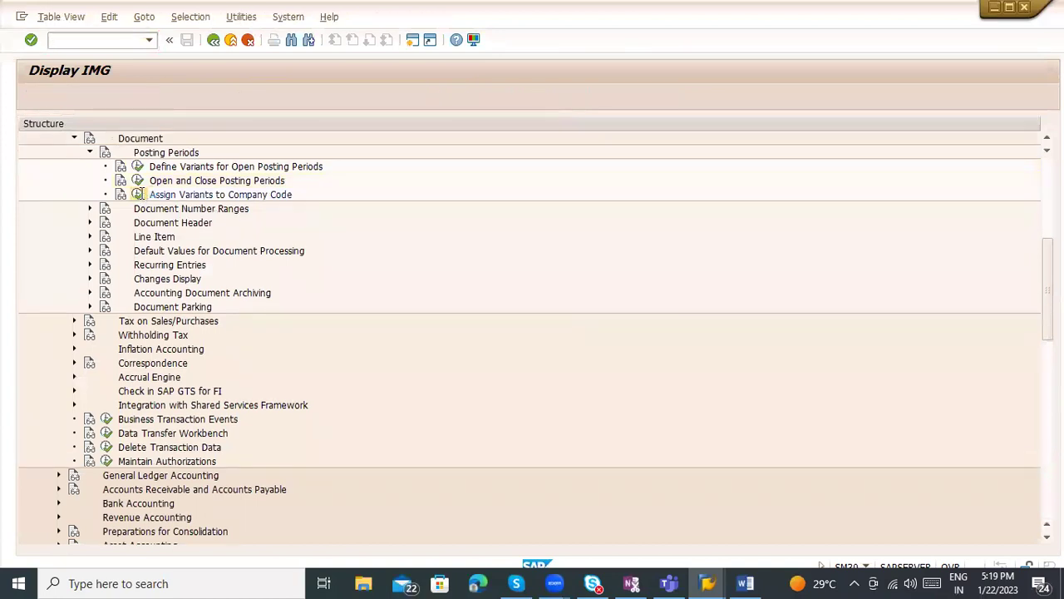
pyautogui.click(197, 466)
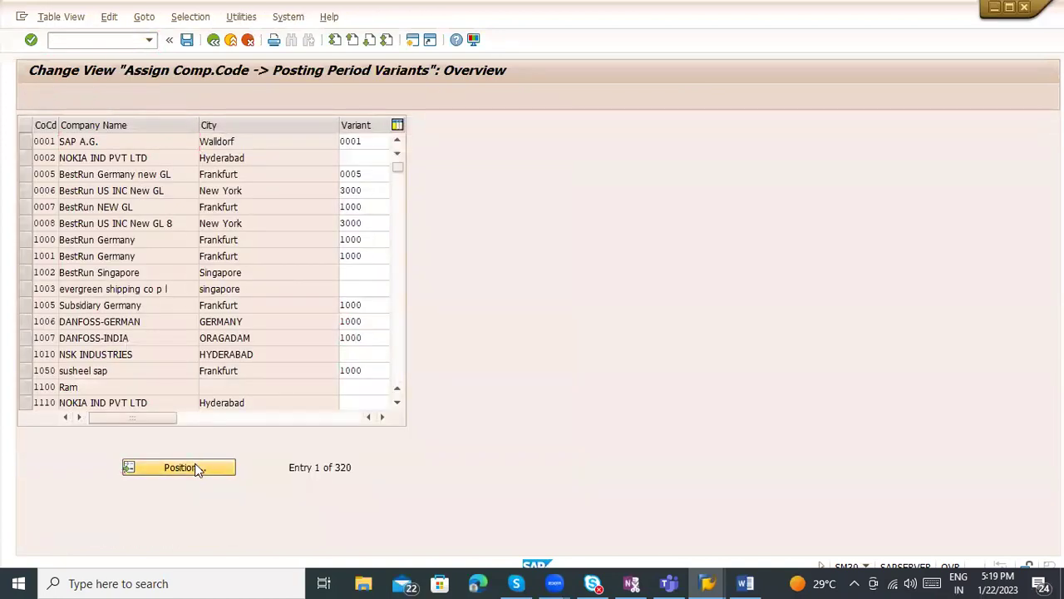
pyautogui.write('1000')
pyautogui.press('Return')
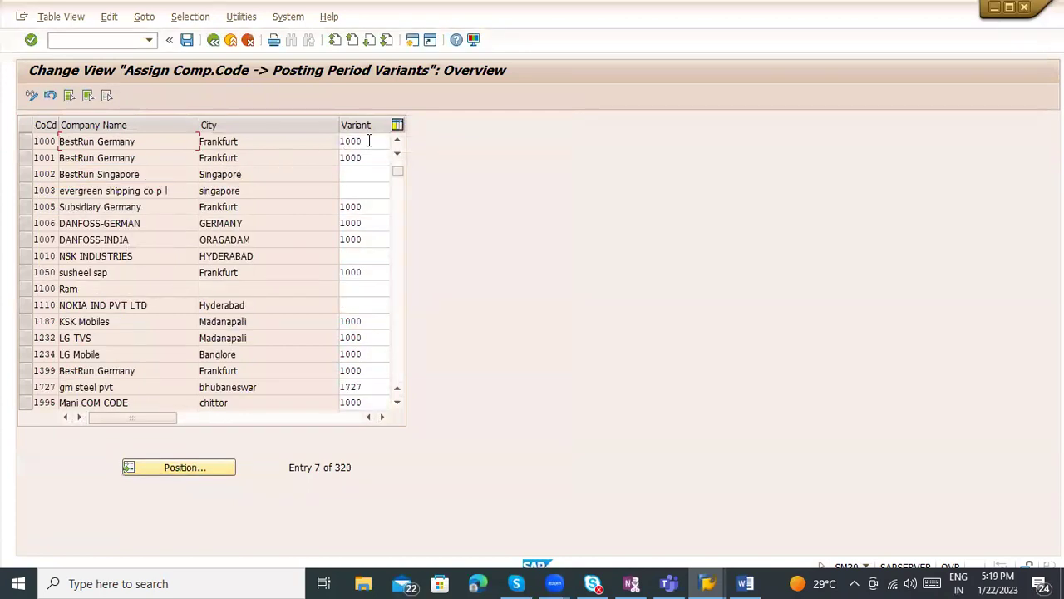
pyautogui.doubleClick(369, 141)
pyautogui.click(213, 41)
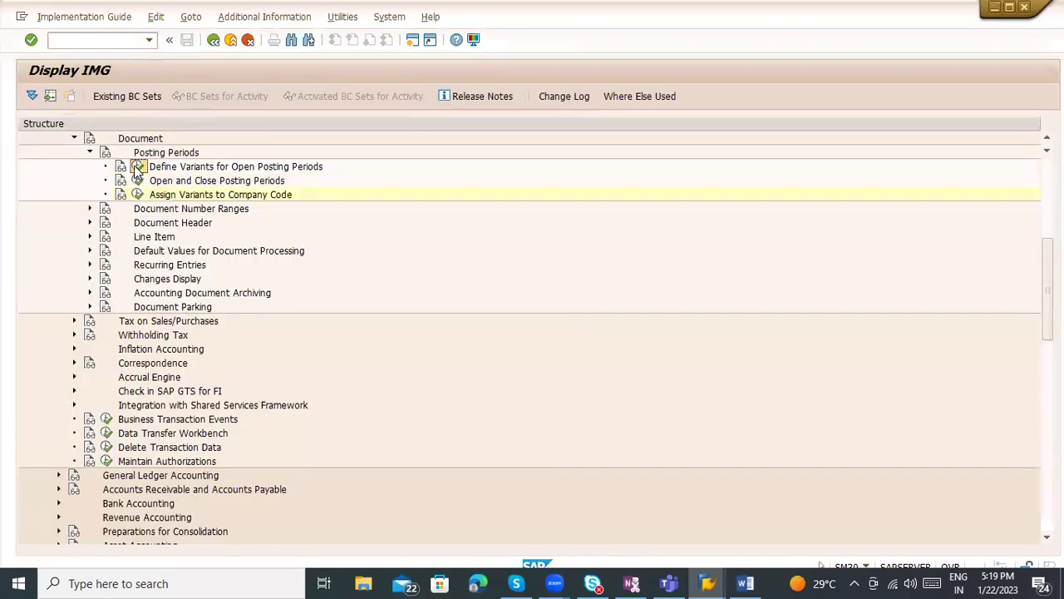
# Step: Review the entries in Define Variants for Open Posting Periods and return to the customizing structure
pyautogui.click(137, 167)
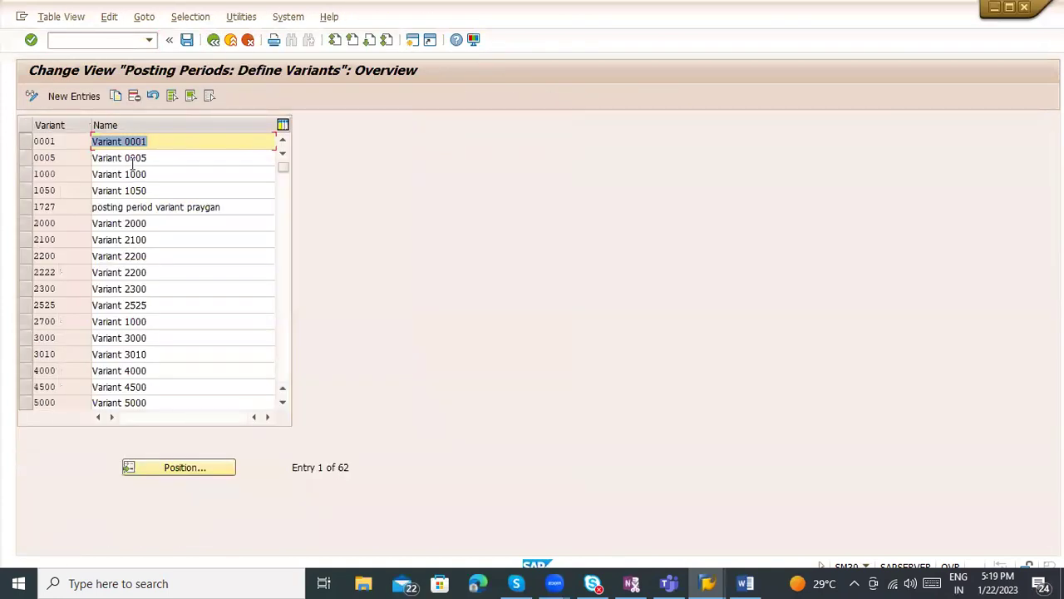
pyautogui.click(139, 207)
pyautogui.click(213, 40)
# Step: Reopen Open and Close Posting Periods and check the first-interval end year of variant 1000, account type S
pyautogui.click(138, 181)
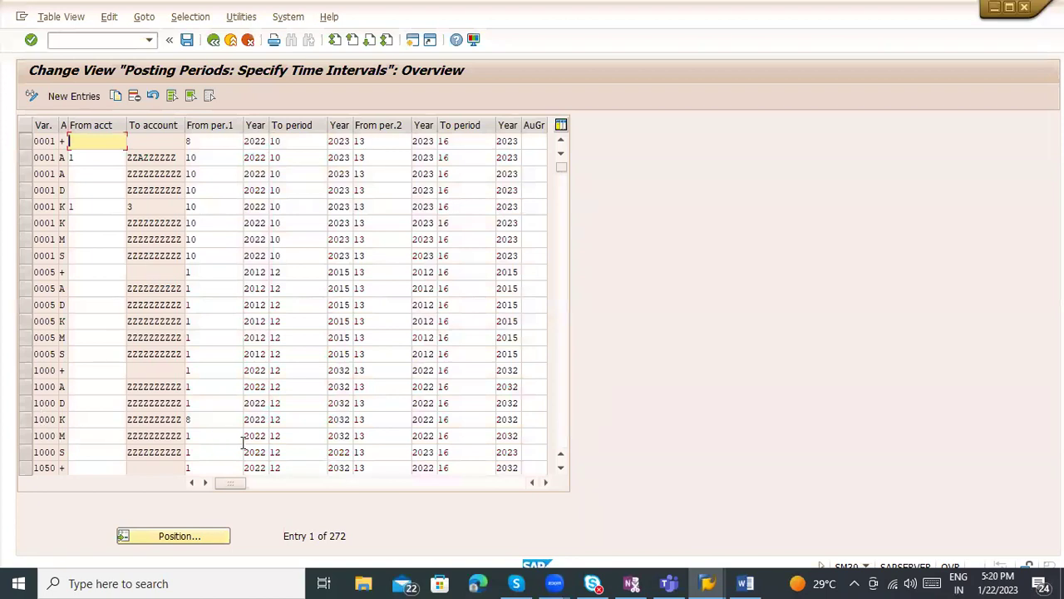
pyautogui.click(329, 451)
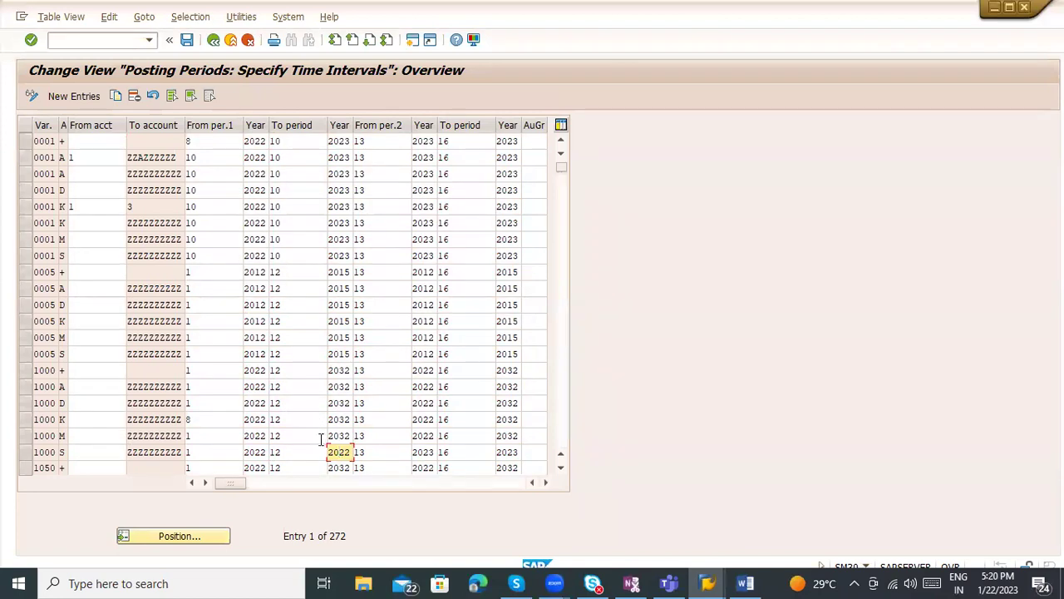
pyautogui.click(93, 42)
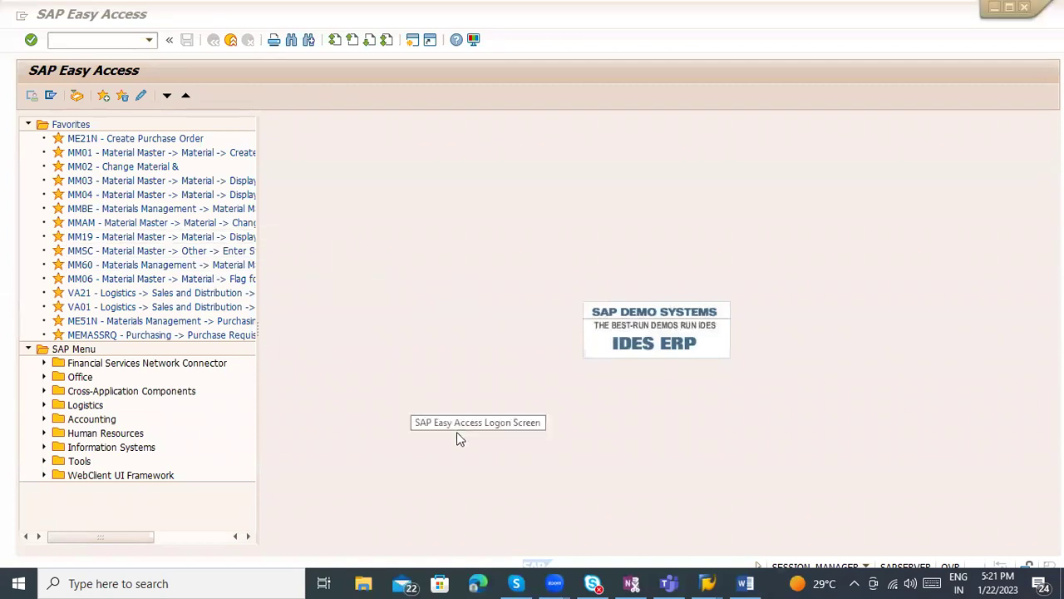
# Step: Switch to the goods receipt session, restart MIGO with /nmigo, and load the same purchase order again
pyautogui.click(706, 582)
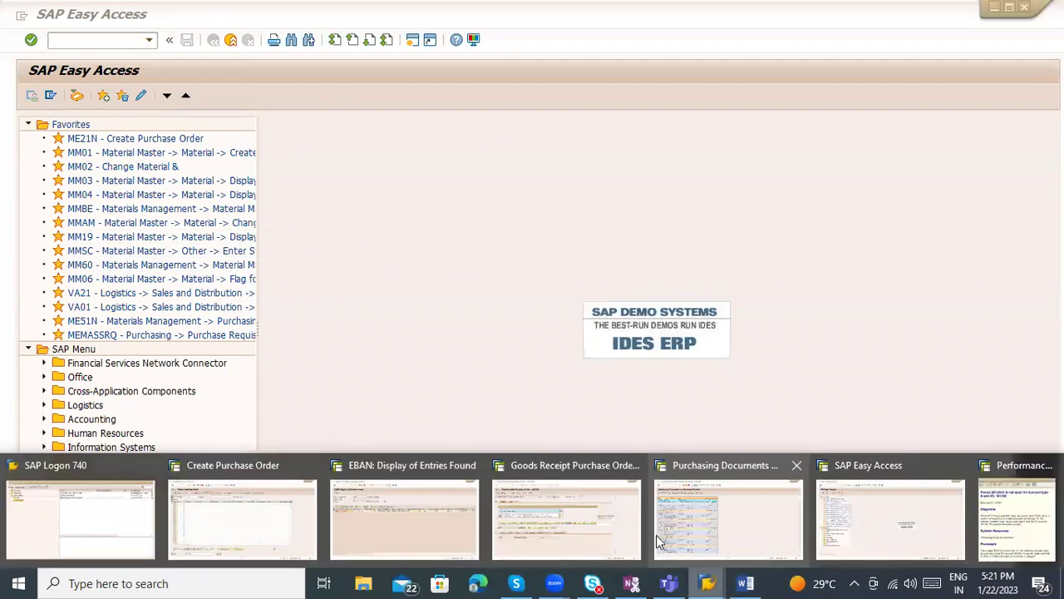
pyautogui.click(557, 527)
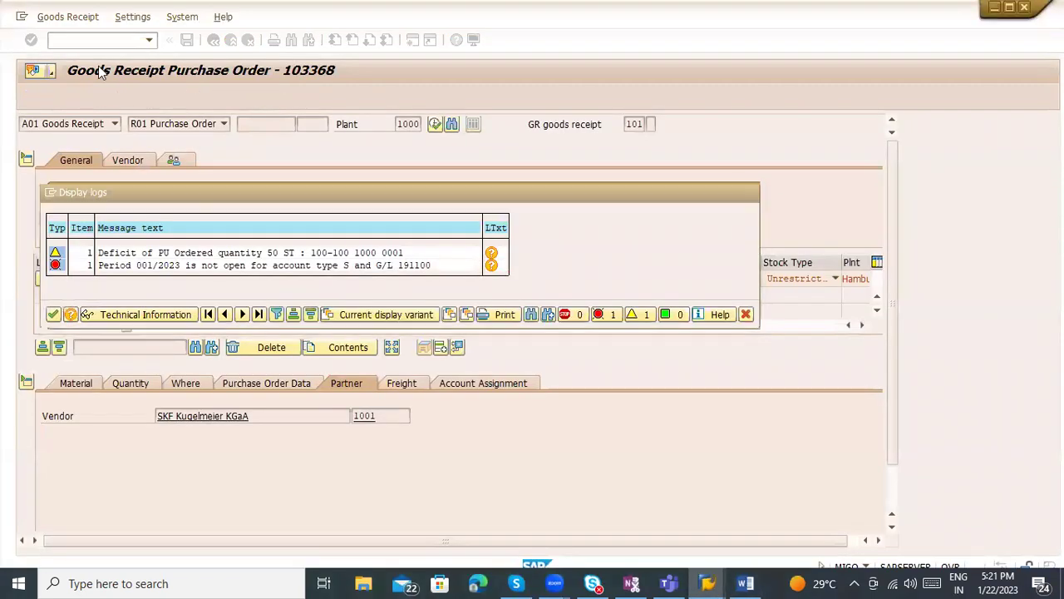
pyautogui.click(93, 40)
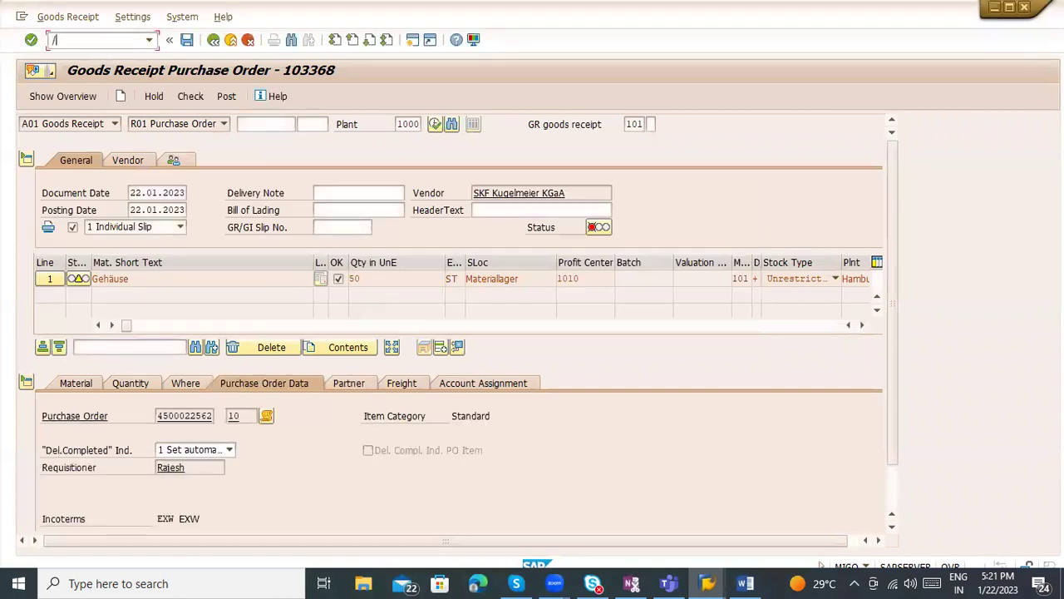
pyautogui.press('Return')
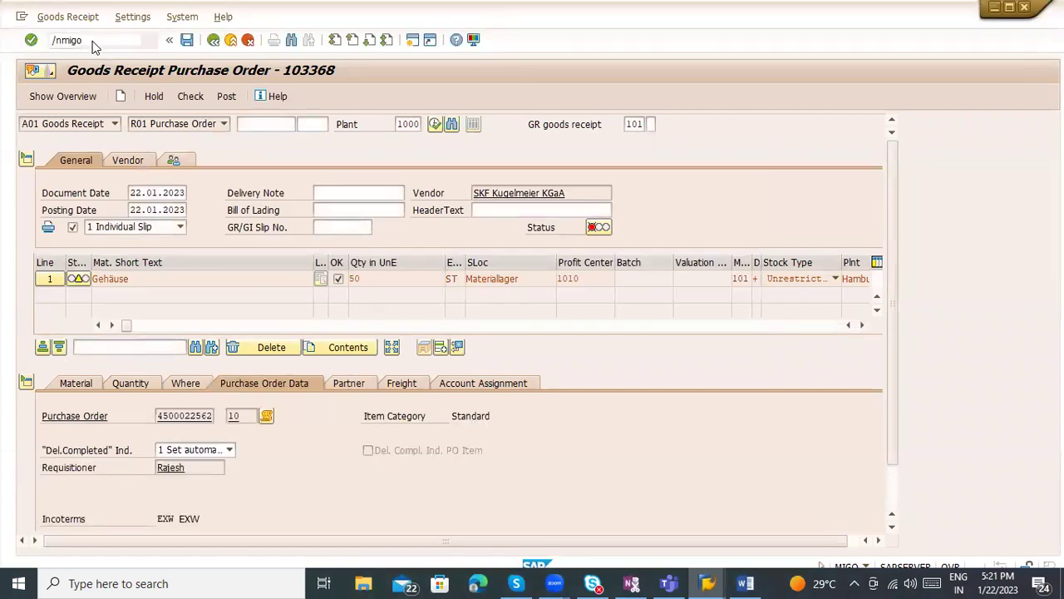
pyautogui.click(268, 125)
pyautogui.click(268, 139)
pyautogui.press('Return')
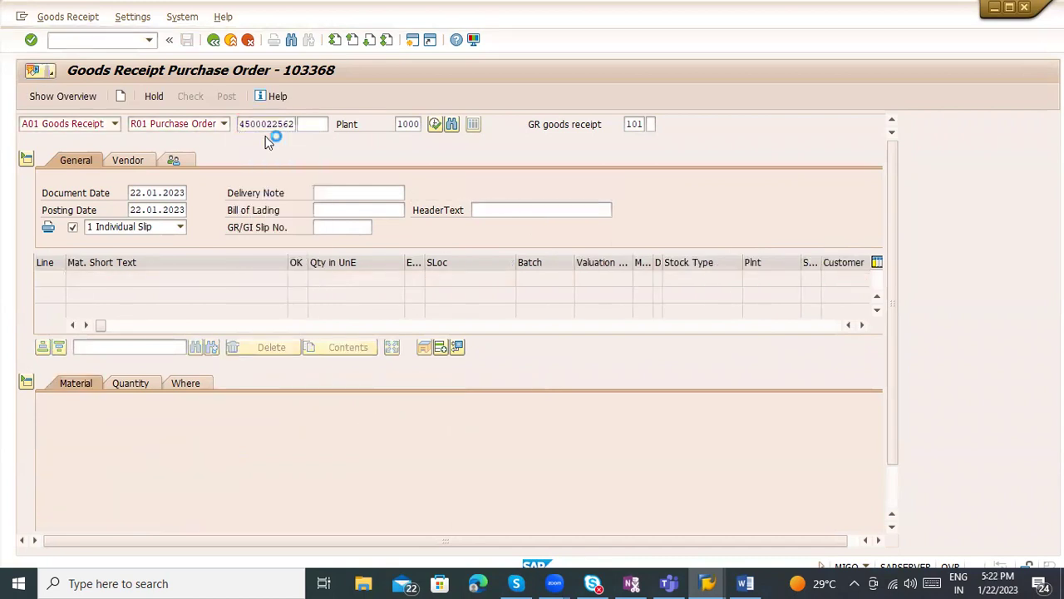
# Step: Set the Gehäuse item's quantity in unit of entry to 50 and mark the item as OK
pyautogui.click(146, 383)
pyautogui.doubleClick(196, 416)
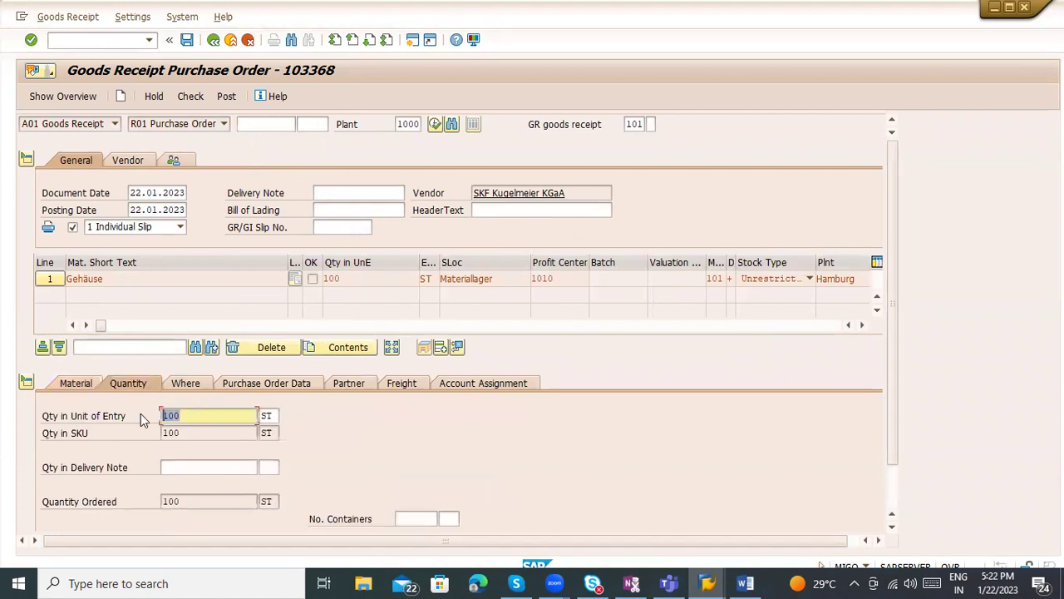
pyautogui.write('50')
pyautogui.press('Return')
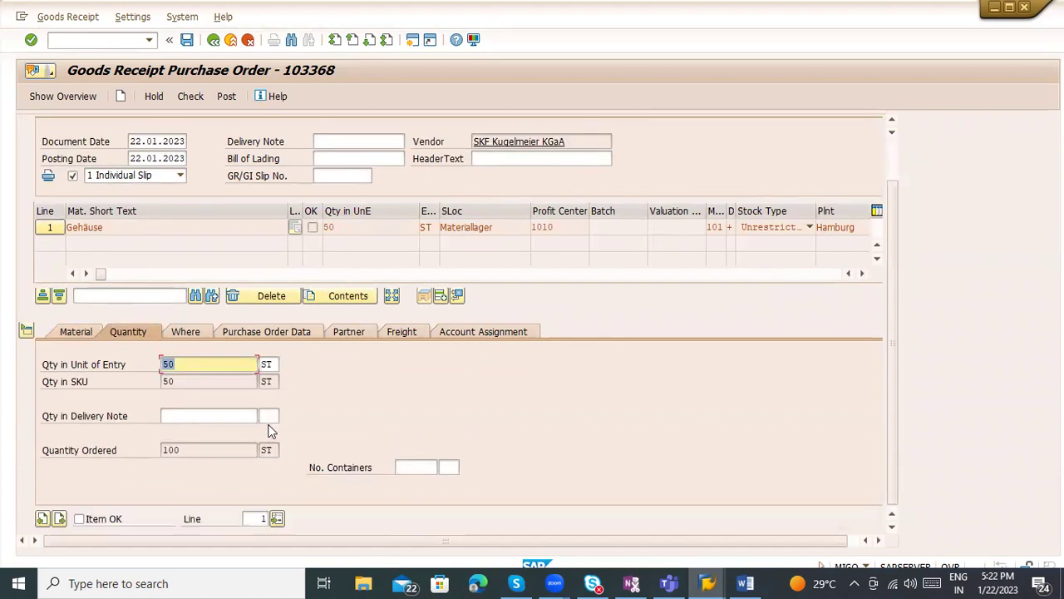
pyautogui.click(106, 521)
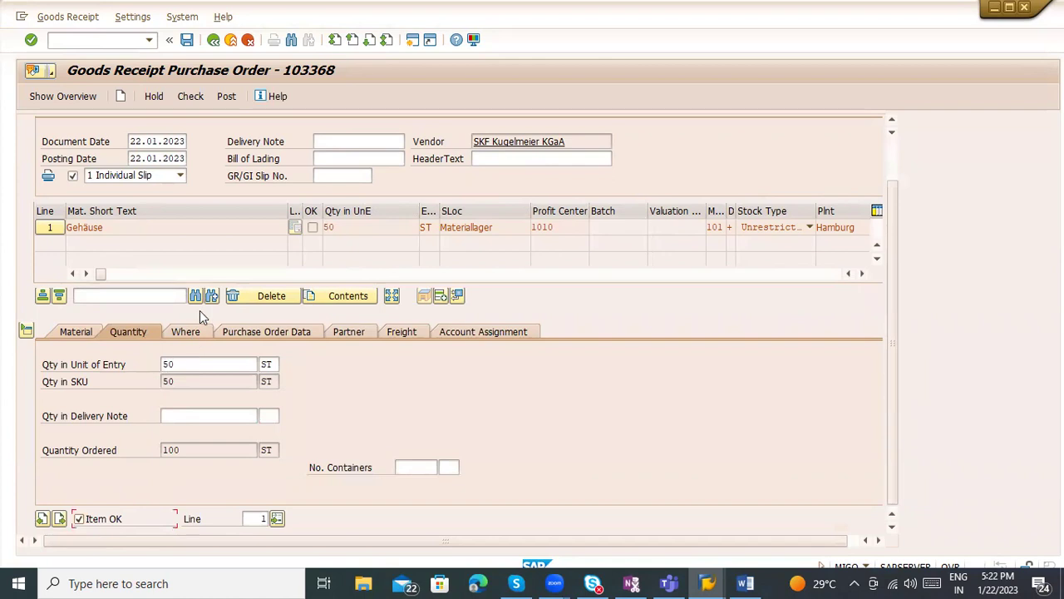
# Step: Enter the goods recipient's name in the item's Where details
pyautogui.click(195, 332)
pyautogui.click(199, 434)
pyautogui.click(204, 449)
pyautogui.press('Return')
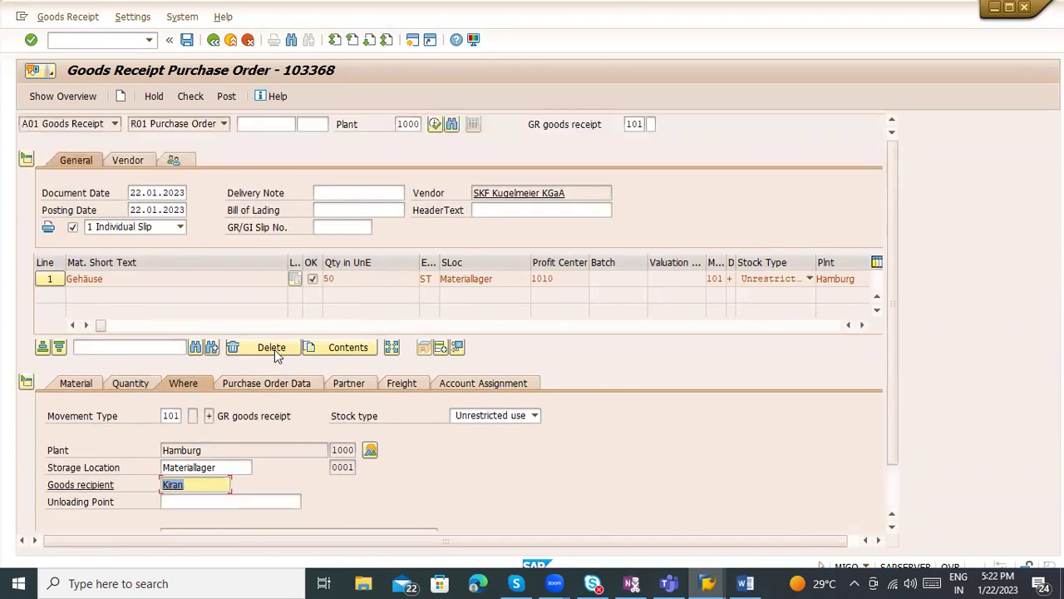
# Step: Check the goods receipt, close the message log, and try to post the document
pyautogui.click(192, 97)
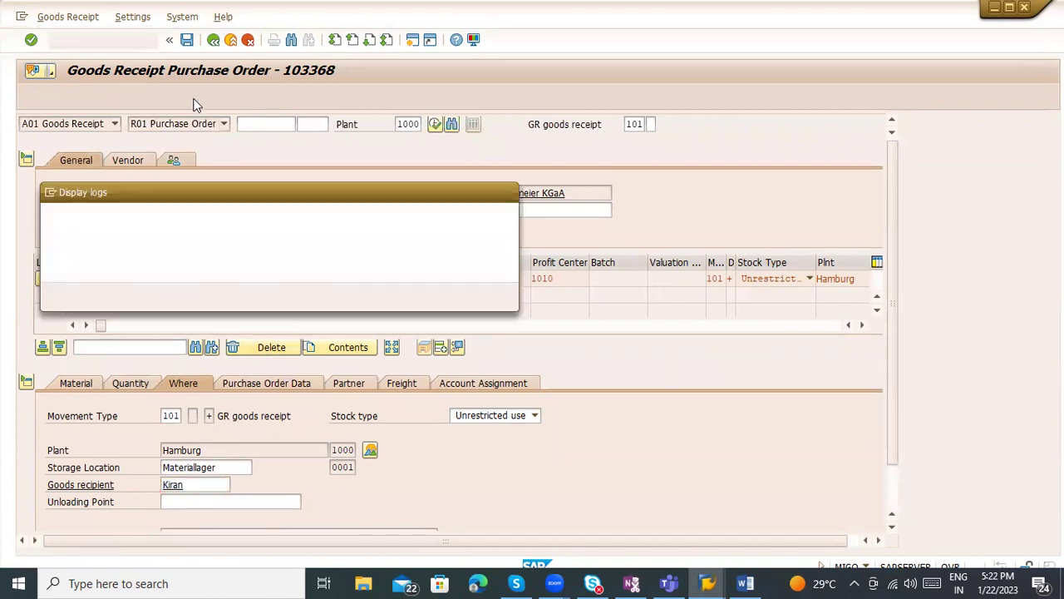
pyautogui.press('Return')
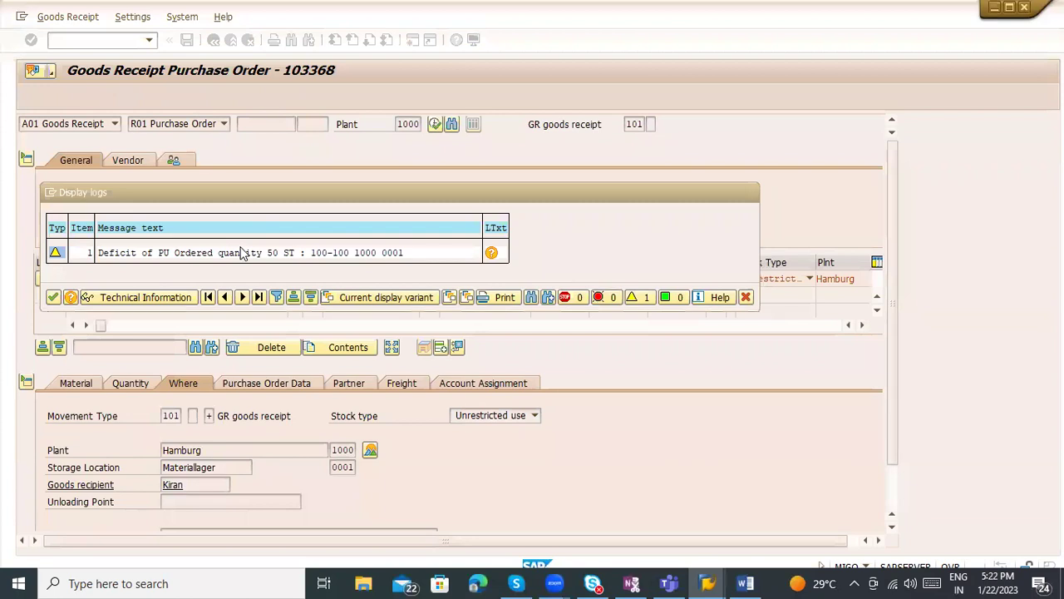
pyautogui.click(223, 96)
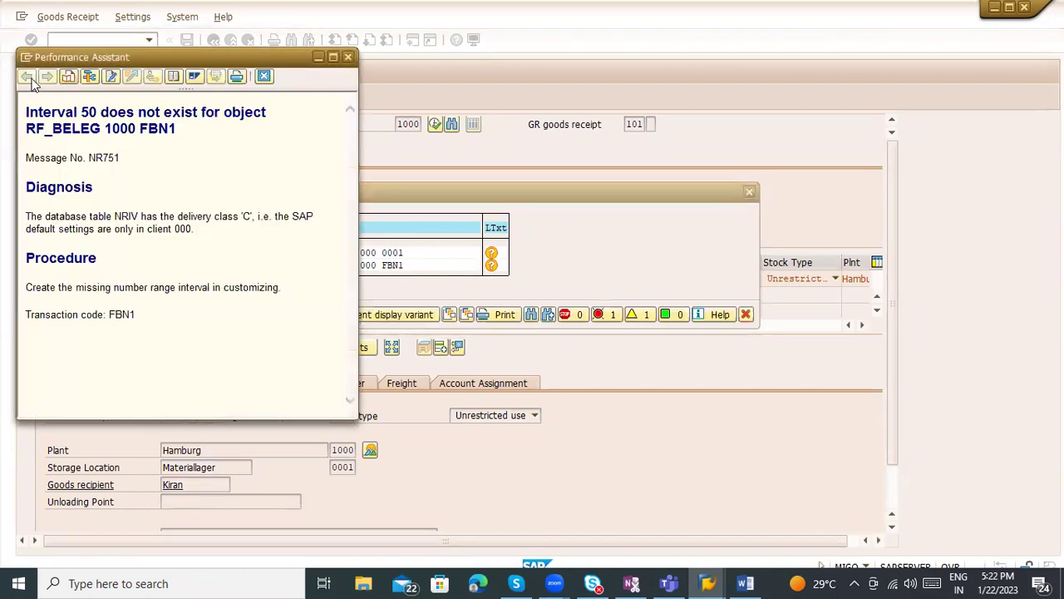
# Step: Read the long text of the missing interval 50 error and move its window aside
pyautogui.click(28, 60)
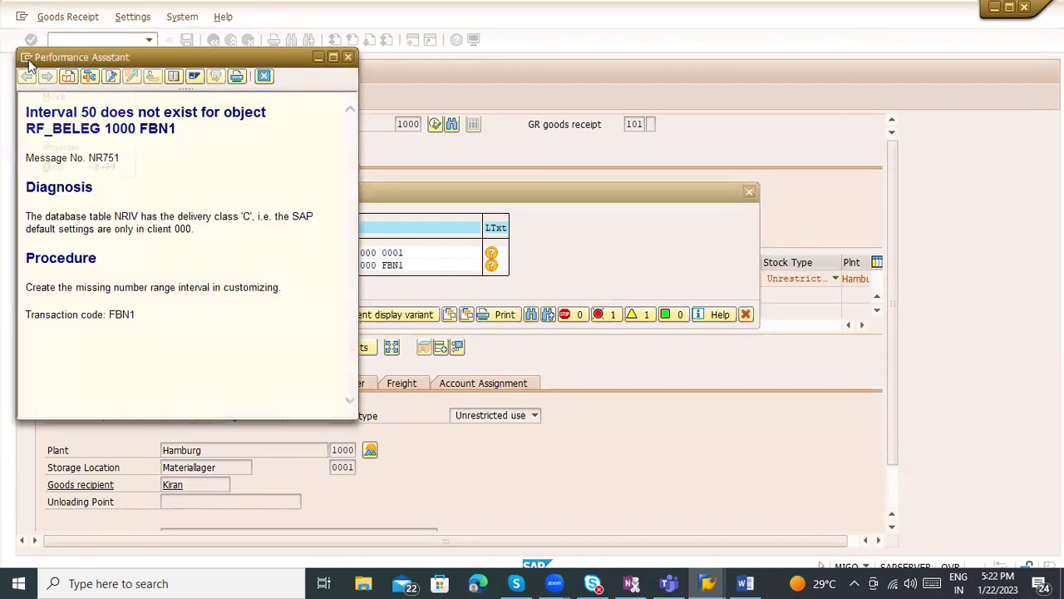
pyautogui.click(282, 175)
pyautogui.moveTo(454, 101); pyautogui.dragTo(668, 148)
# Step: Switch to the SAP Easy Access session and start transaction FBN1 for accounting document number ranges
pyautogui.hotkey('alt', 'Tab')
pyautogui.press('Tab')
pyautogui.press('Tab')
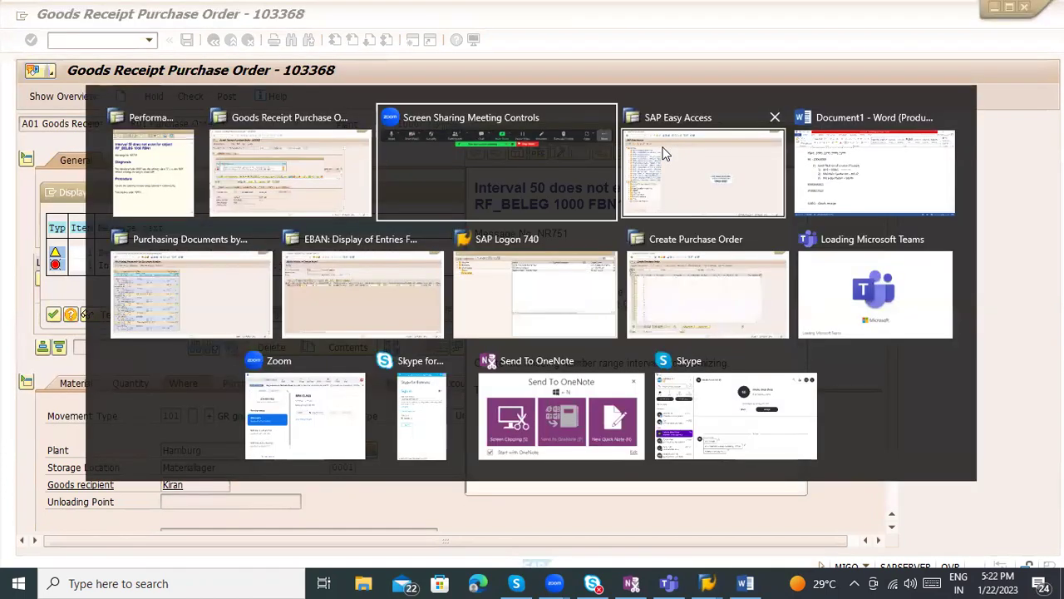
pyautogui.write('f')
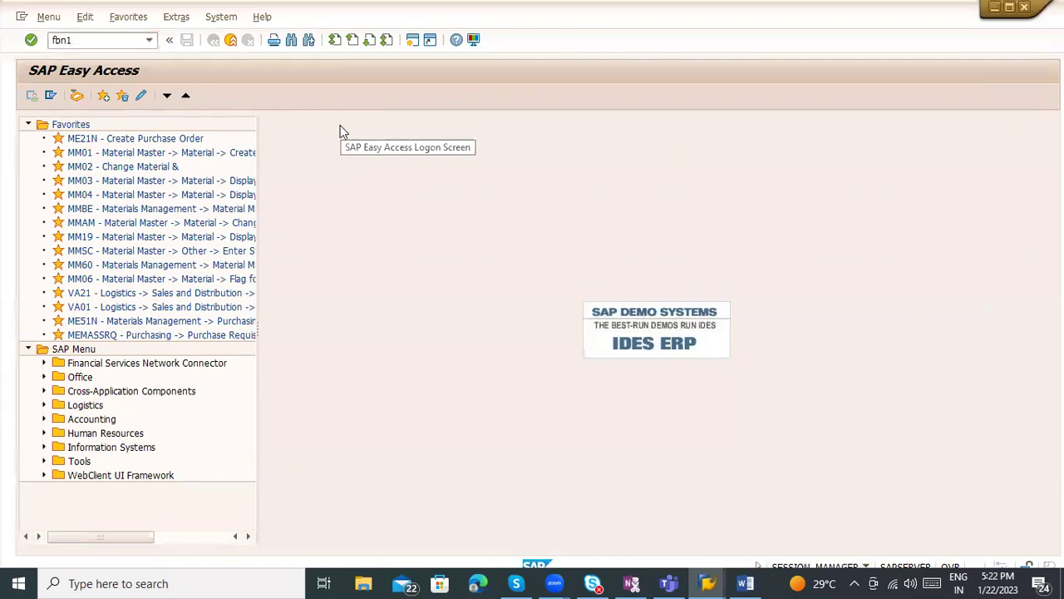
pyautogui.write('bn1')
pyautogui.press('Return')
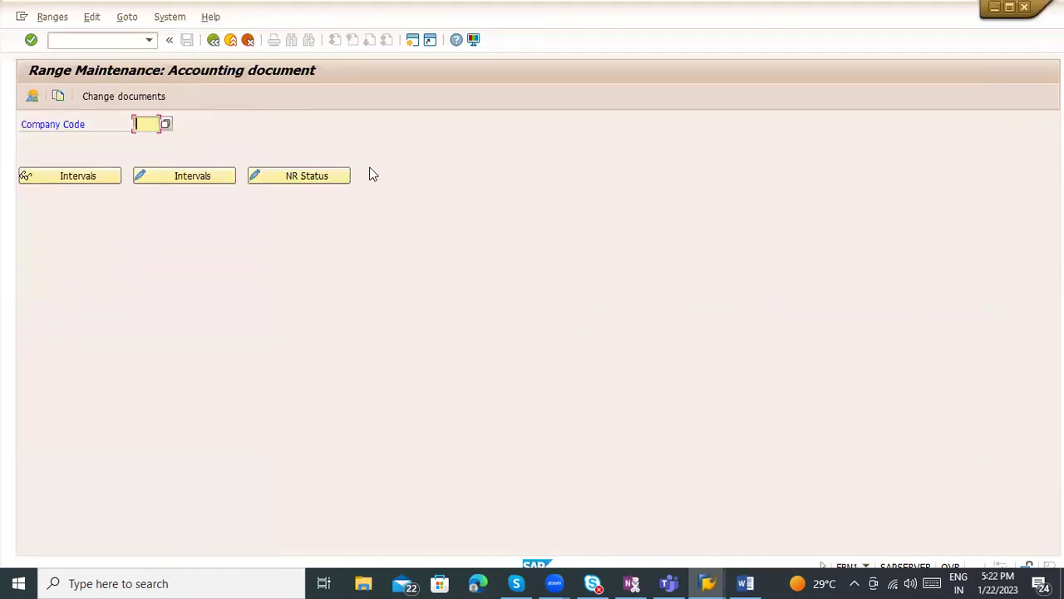
# Step: Recheck the missing-interval error and open the number range intervals of company code 1000 for editing
pyautogui.hotkey('alt', 'Tab')
pyautogui.press('Tab')
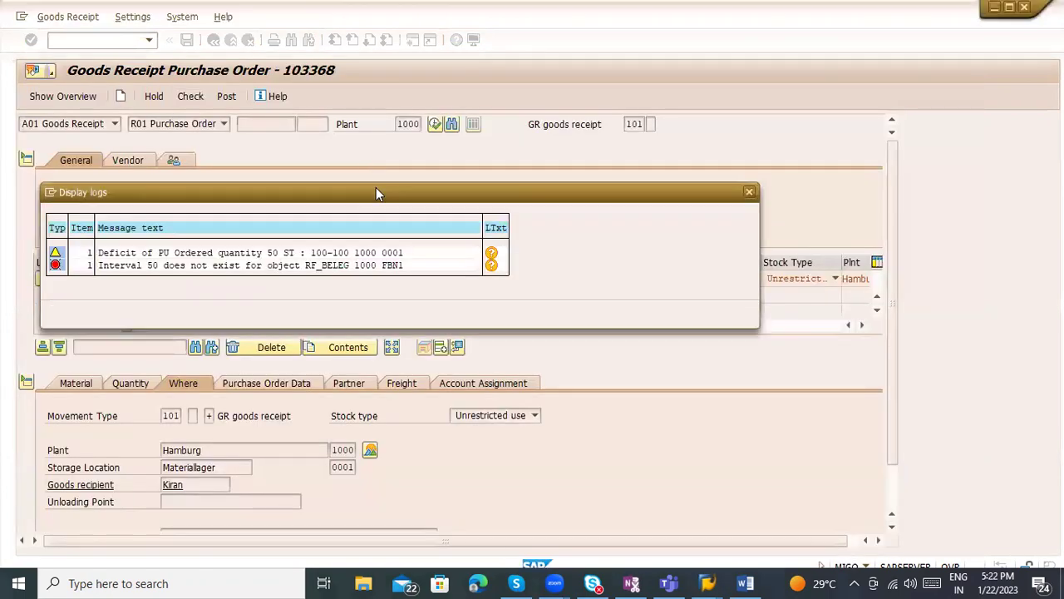
pyautogui.hotkey('alt', 'Tab')
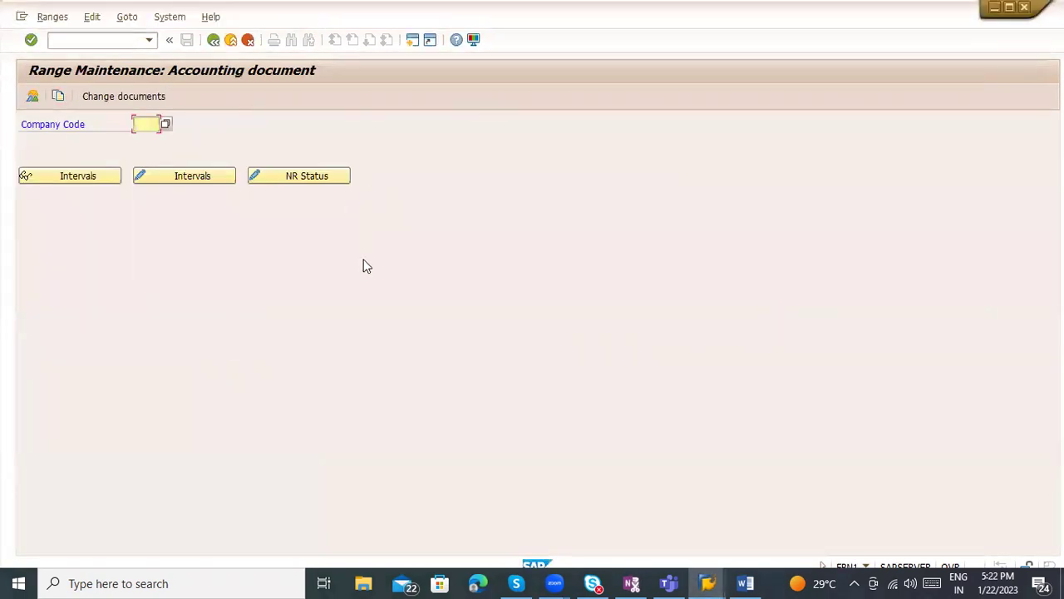
pyautogui.hotkey('alt', 'Tab')
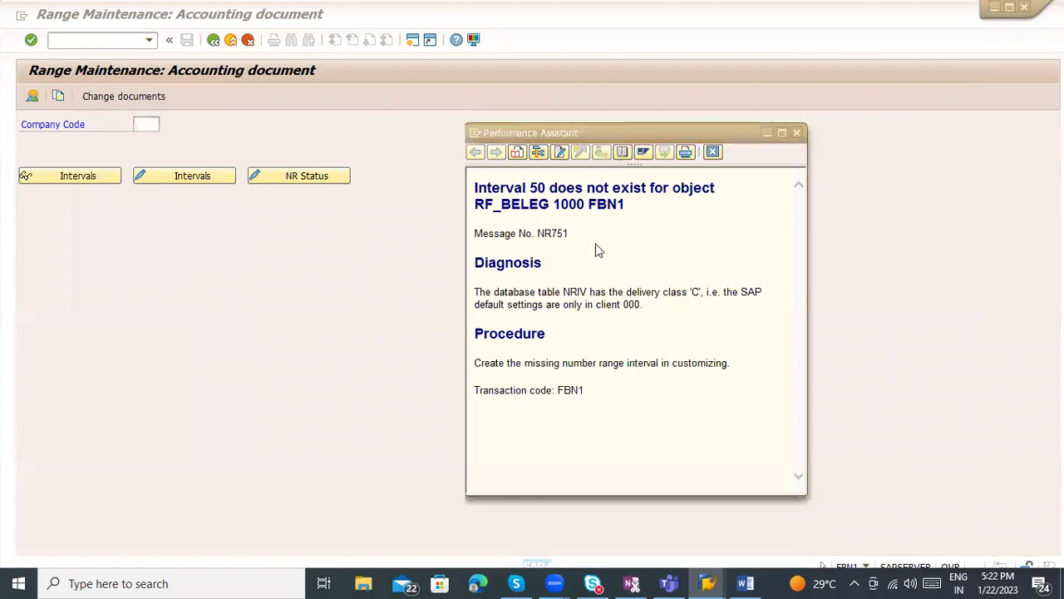
pyautogui.hotkey('alt', 'Tab')
pyautogui.write('1000')
pyautogui.press('Return')
pyautogui.click(163, 175)
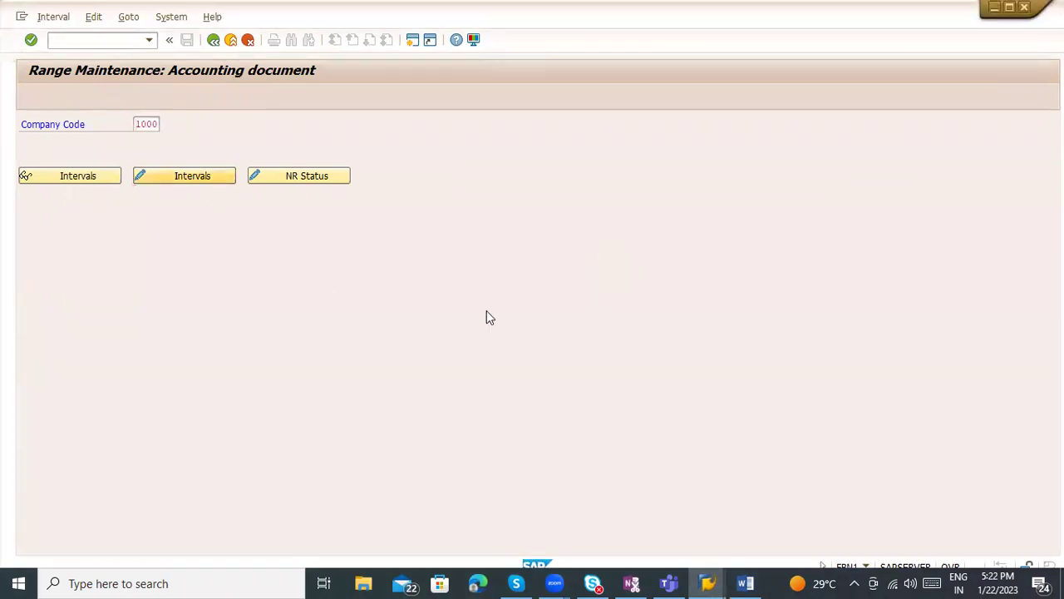
pyautogui.click(717, 576)
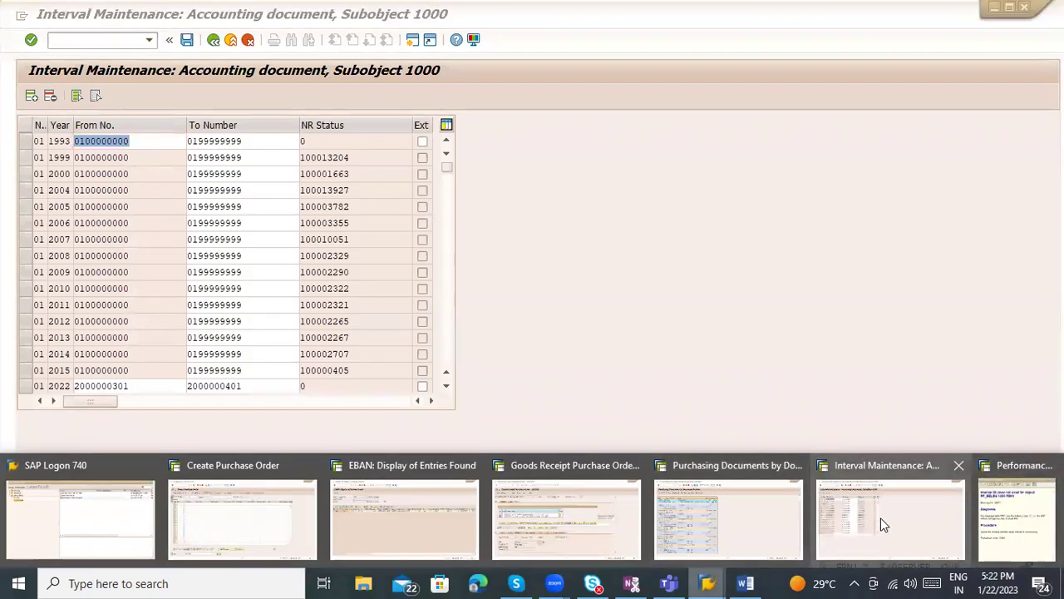
pyautogui.click(884, 525)
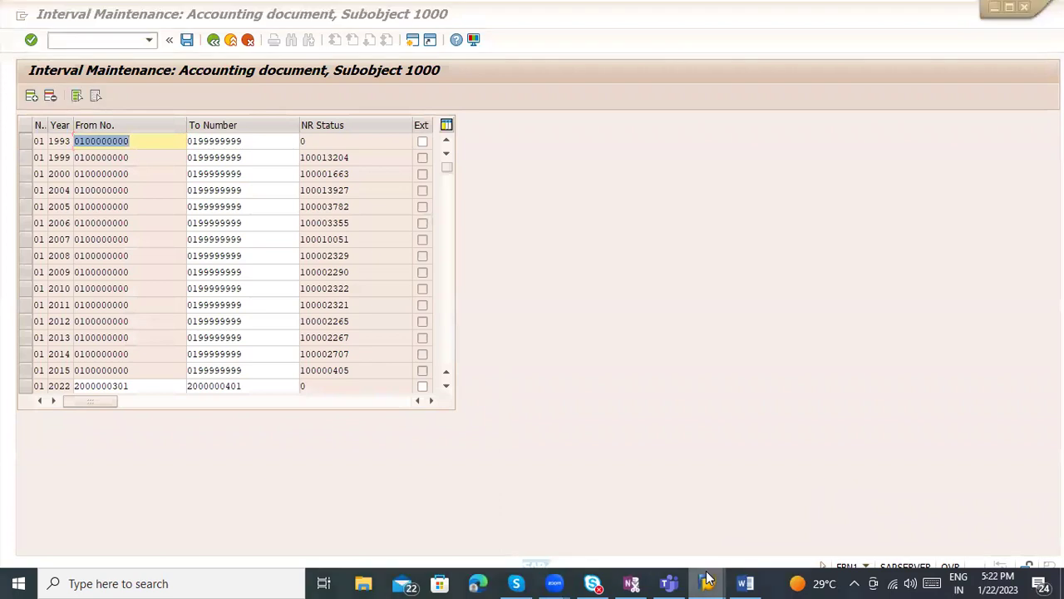
pyautogui.click(708, 577)
pyautogui.click(890, 516)
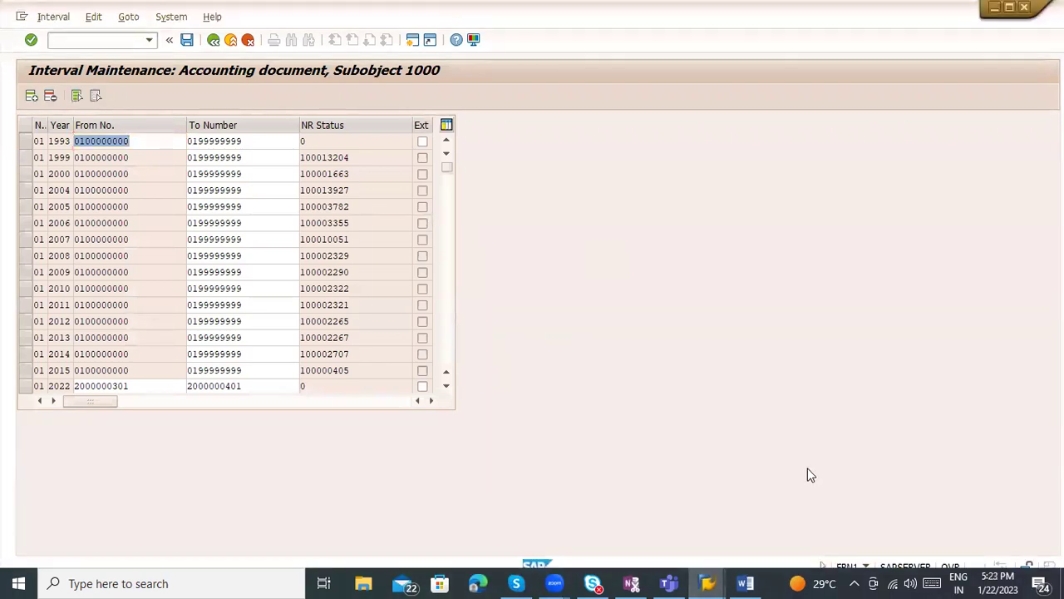
pyautogui.hotkey('alt', 'Tab')
pyautogui.hotkey('alt', 'Tab')
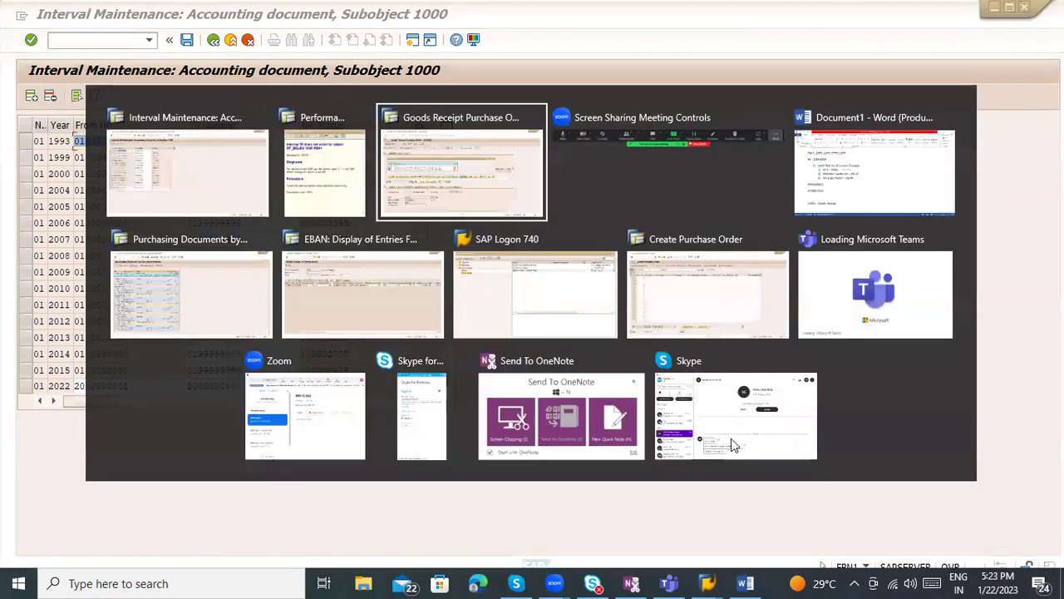
pyautogui.click(154, 267)
pyautogui.hotkey('alt', 'Tab')
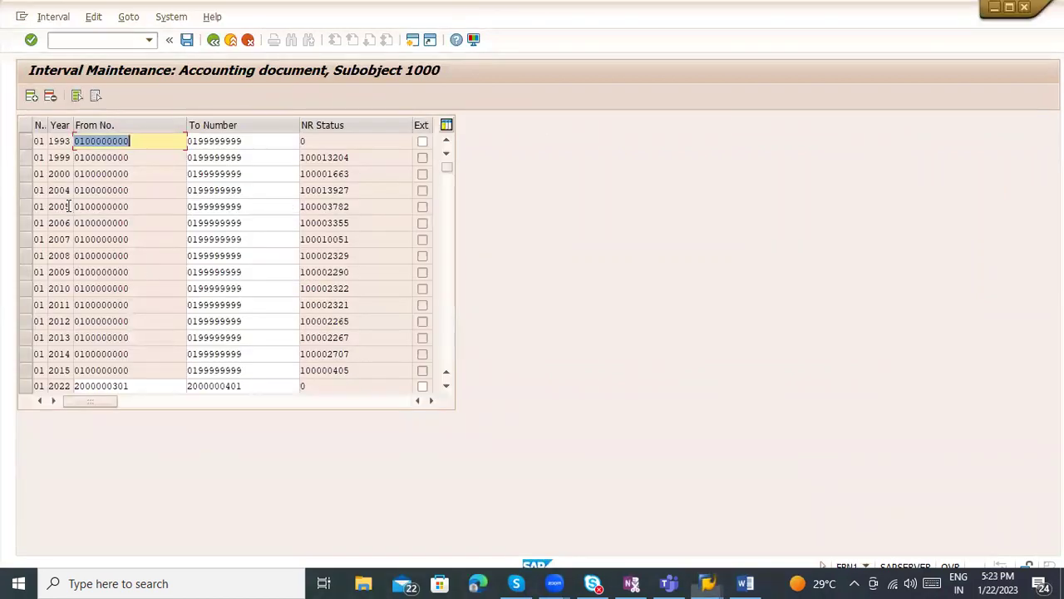
# Step: Look through the number range intervals of company code 1000 for the interval 50 entries up to year 2022
pyautogui.scroll(-20, 101, 304)
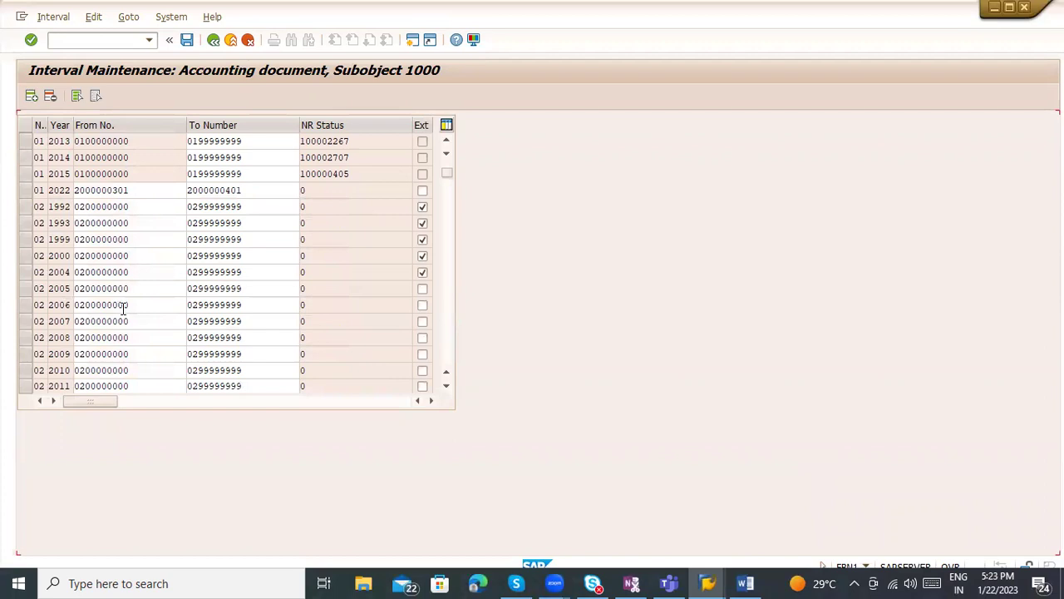
pyautogui.scroll(-20, 148, 328)
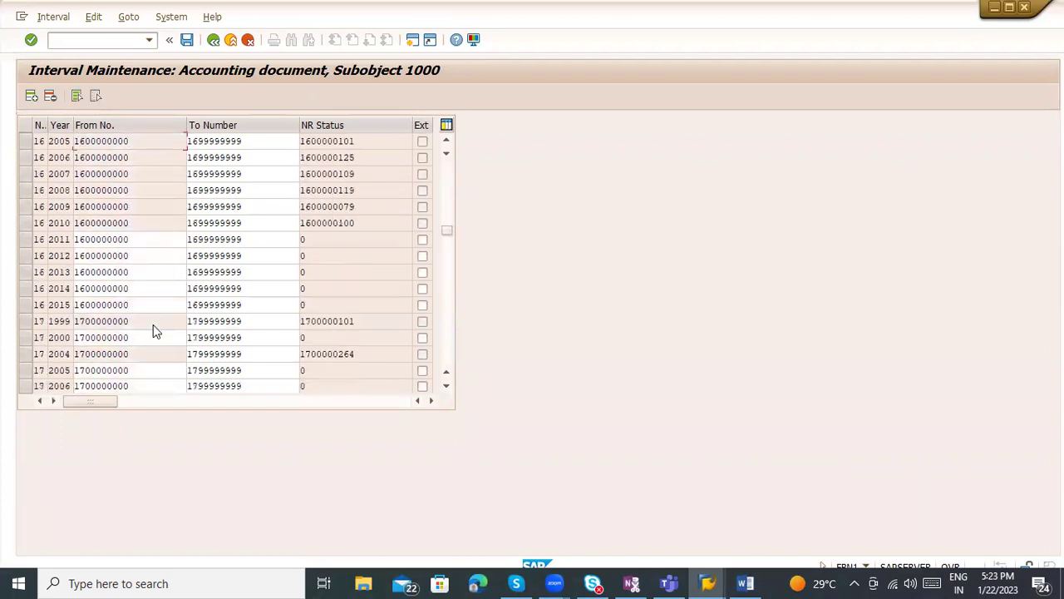
pyautogui.scroll(-20, 153, 324)
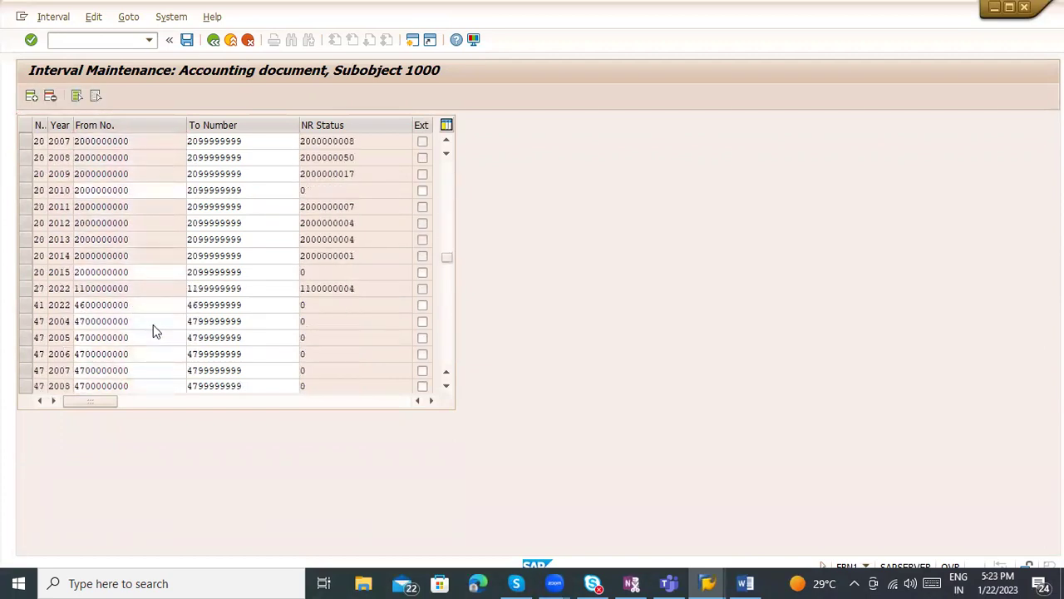
pyautogui.scroll(-1, 88, 336)
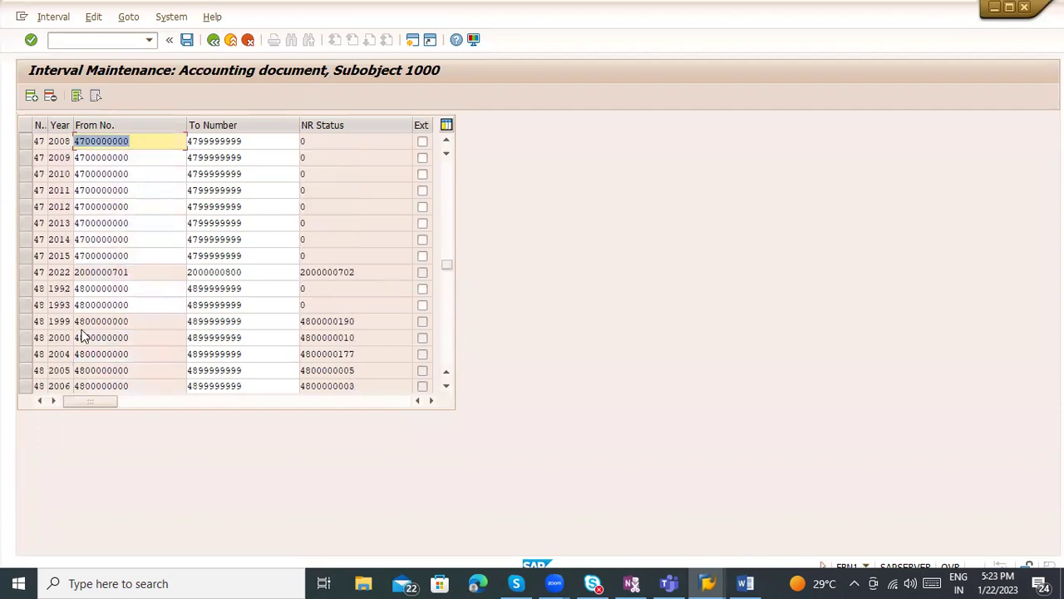
pyautogui.click(61, 274)
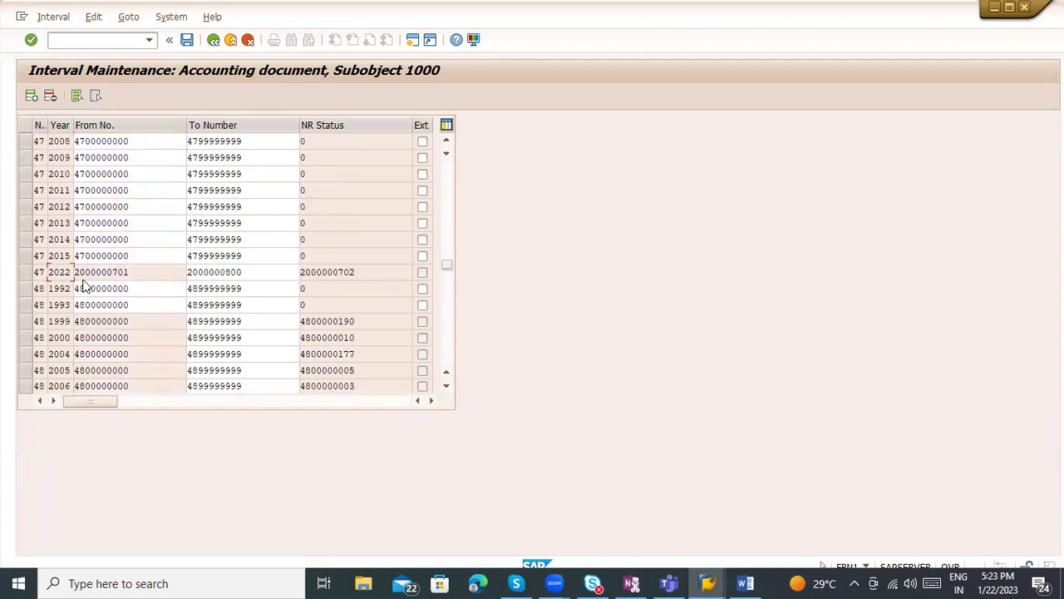
pyautogui.scroll(-7, 84, 291)
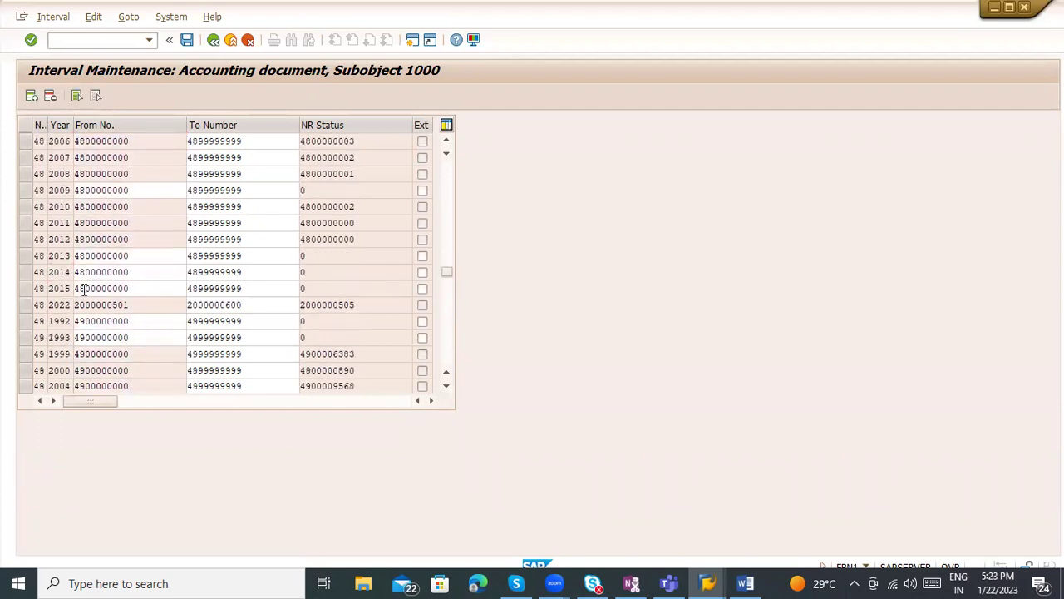
pyautogui.scroll(-4, 84, 308)
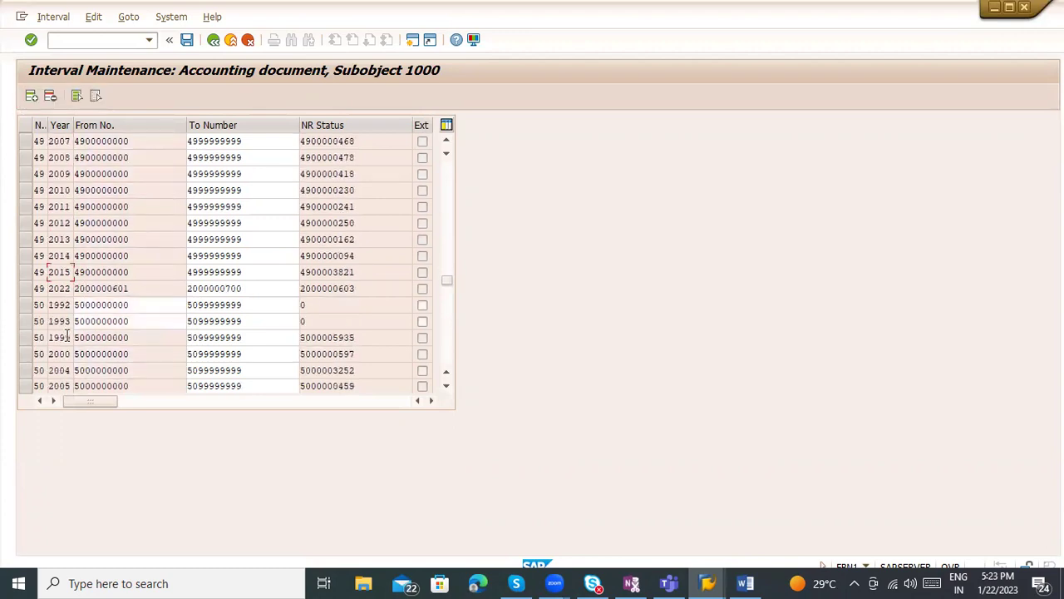
pyautogui.scroll(-4, 66, 349)
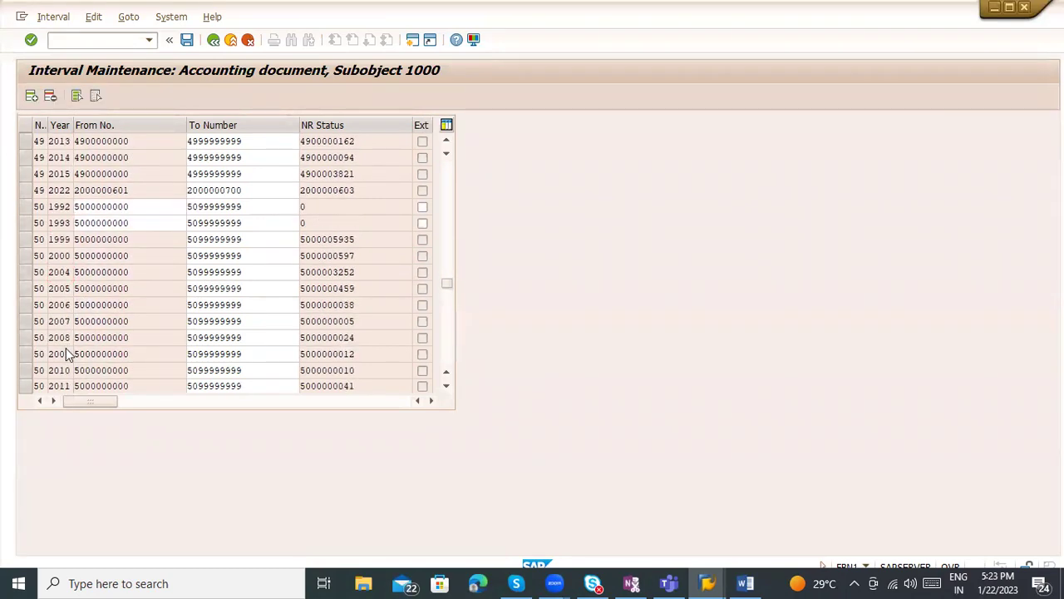
pyautogui.scroll(-5, 65, 349)
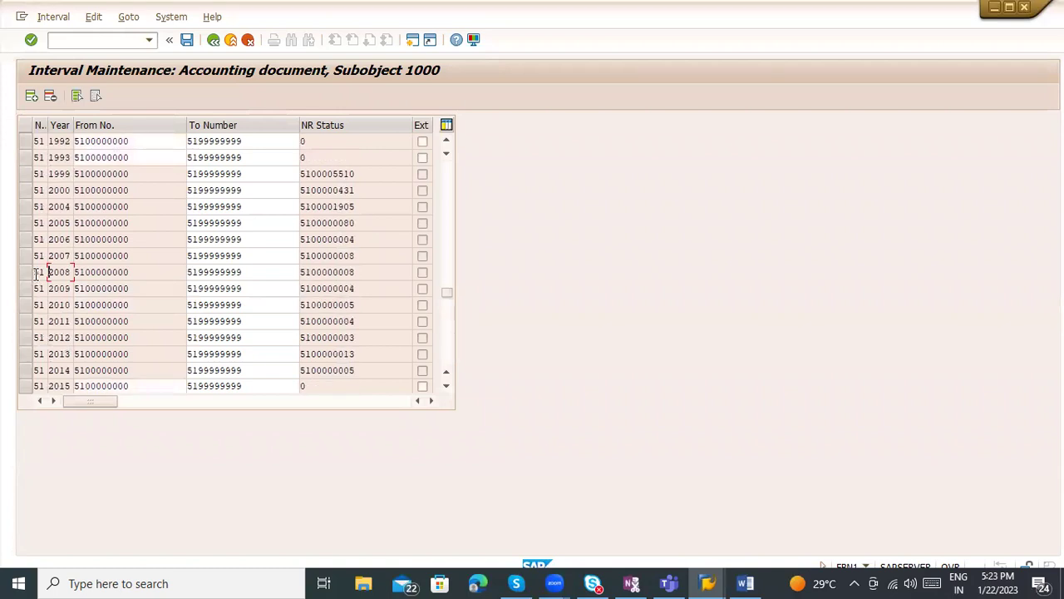
pyautogui.scroll(1, 30, 178)
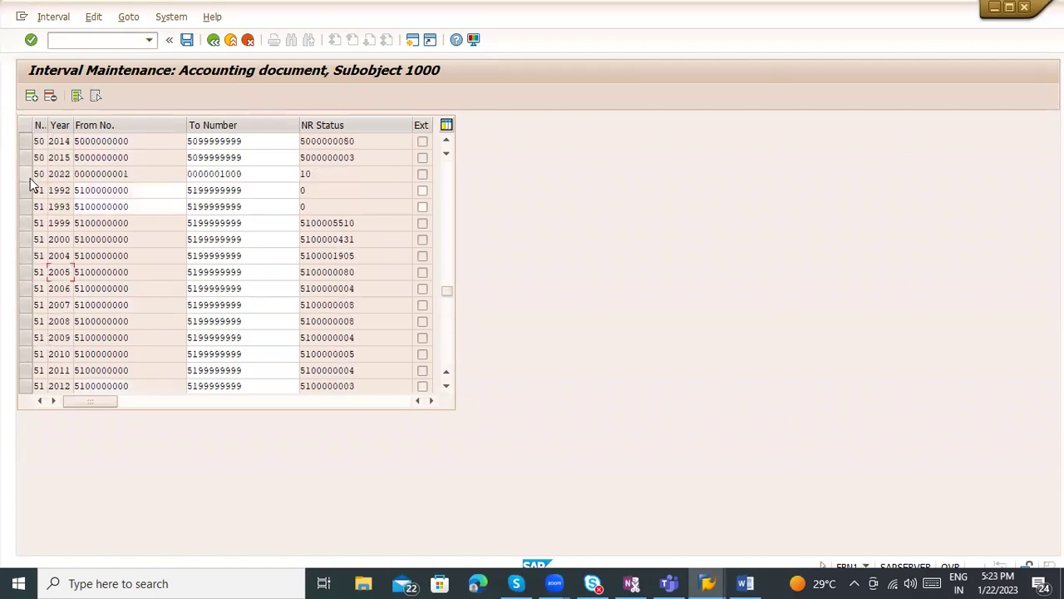
# Step: Copy the year, from number and to number of the interval 50 row for 2022
pyautogui.click(35, 174)
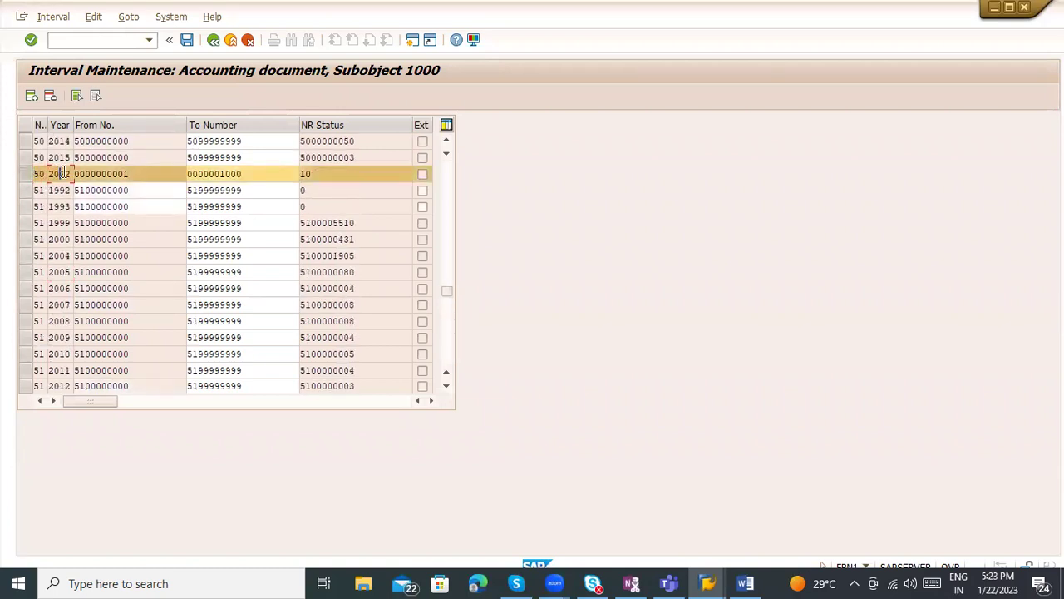
pyautogui.moveTo(53, 169); pyautogui.dragTo(72, 172)
pyautogui.moveTo(236, 163); pyautogui.dragTo(257, 162)
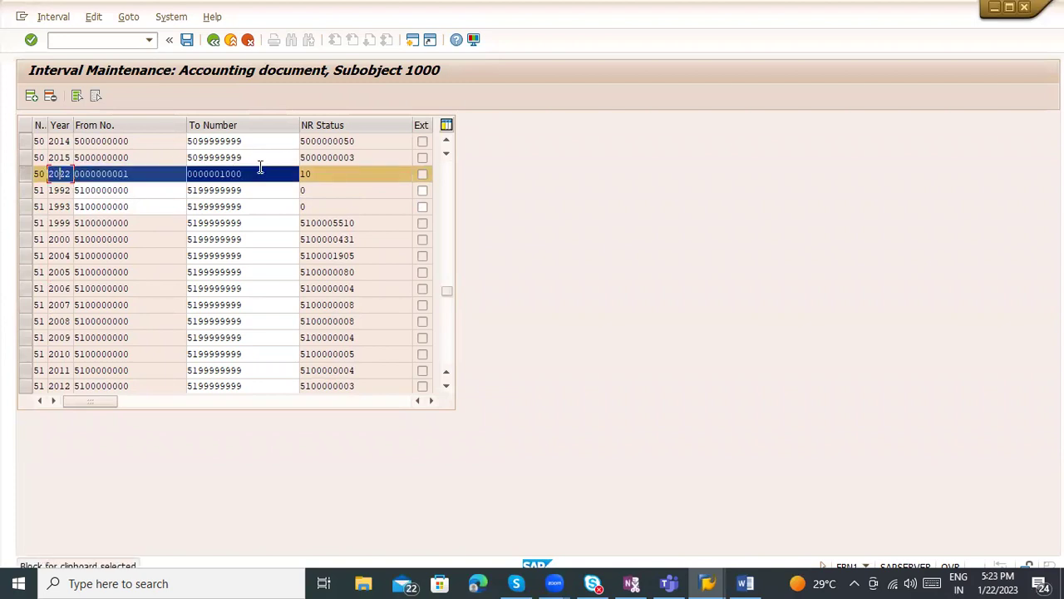
pyautogui.click(260, 168)
pyautogui.doubleClick(258, 166)
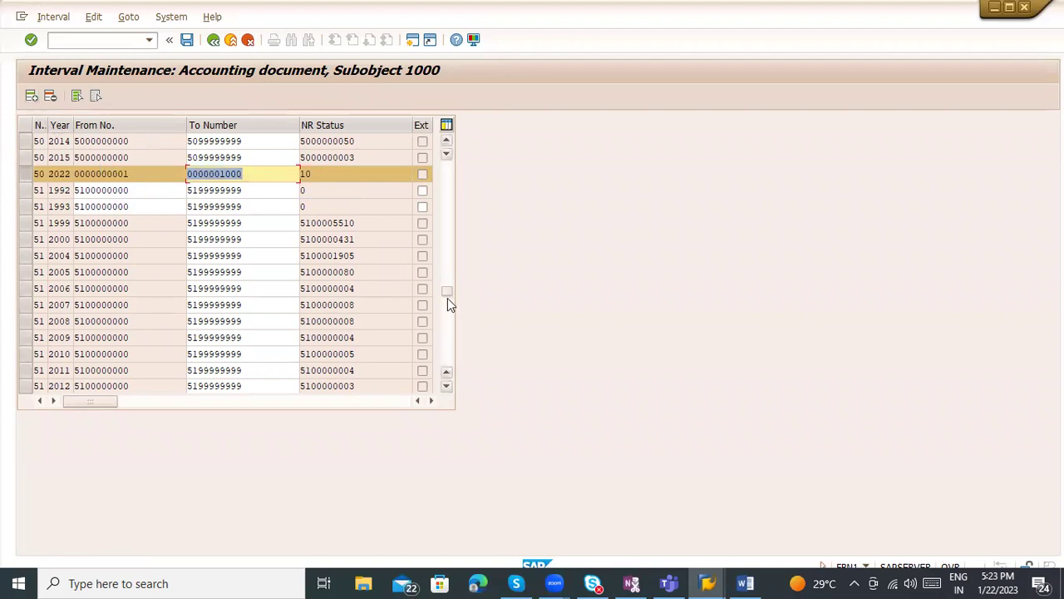
# Step: Insert a new interval row at the start of the list and clear its year and from number
pyautogui.moveTo(447, 293); pyautogui.dragTo(456, 150)
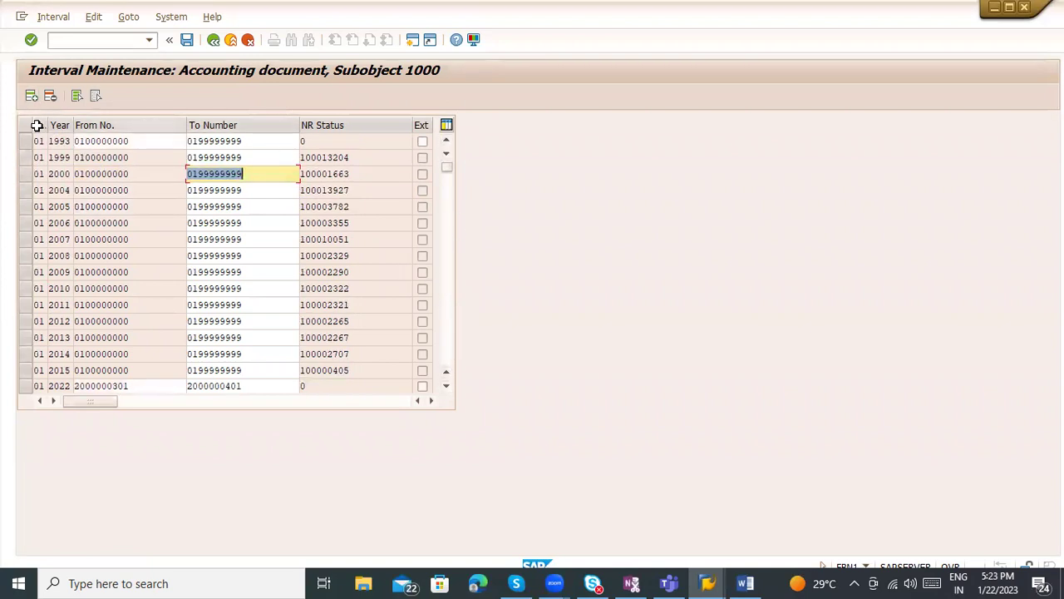
pyautogui.click(30, 97)
pyautogui.write('20')
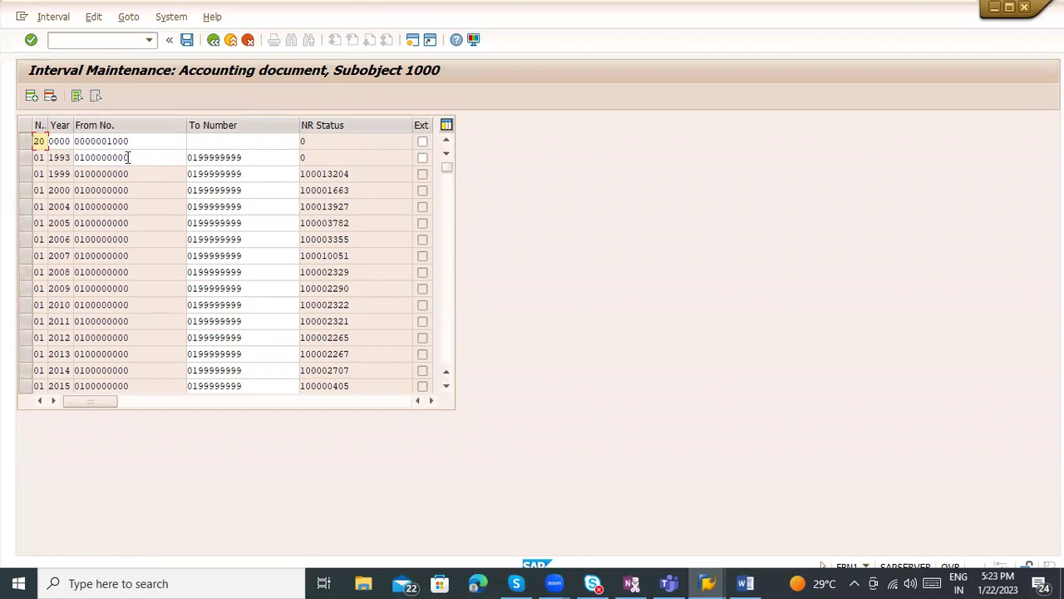
pyautogui.press('Tab')
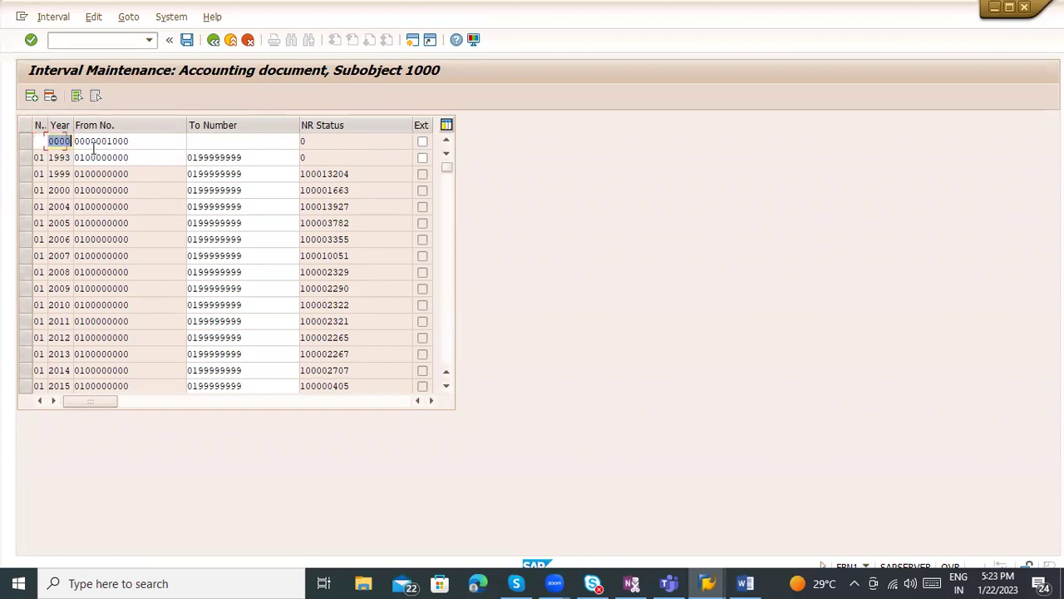
pyautogui.press('BackSpace')
pyautogui.press('Tab')
pyautogui.press('BackSpace')
pyautogui.hotkey('shift', 'Tab')
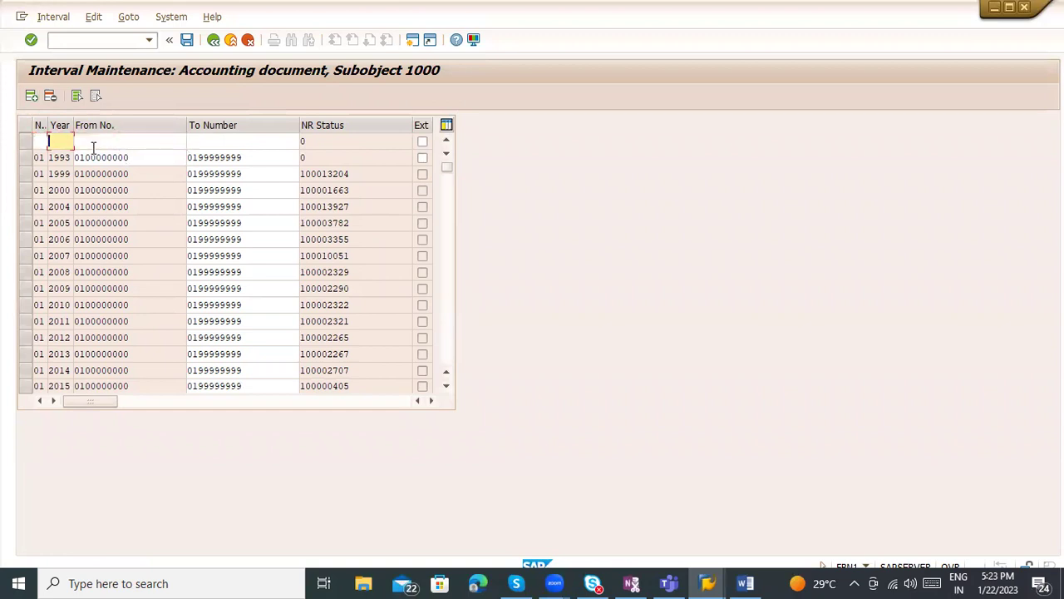
pyautogui.press('Tab')
pyautogui.write('2022')
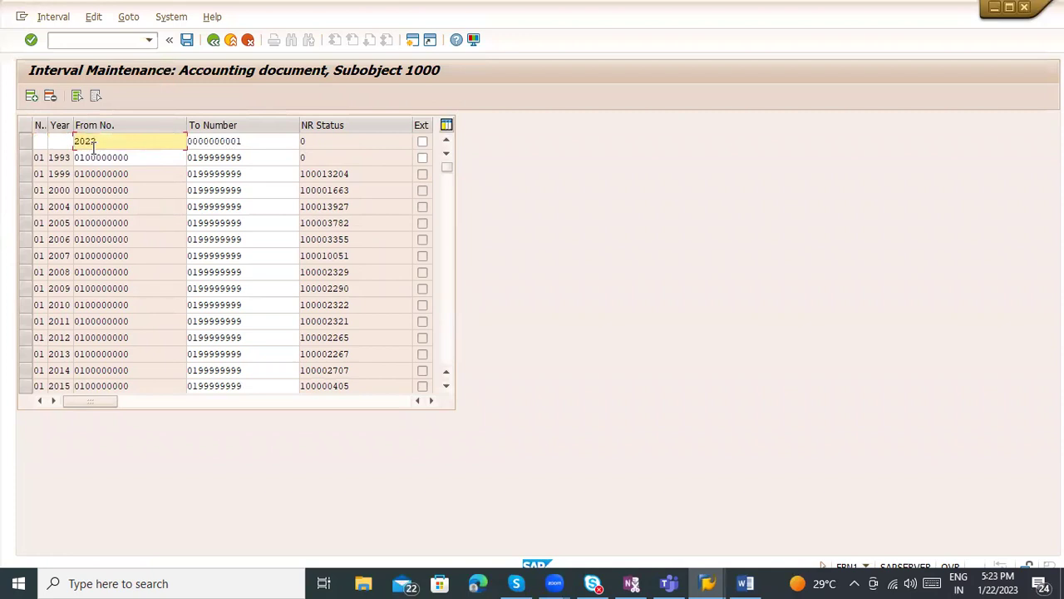
pyautogui.hotkey('shift', 'Tab')
pyautogui.hotkey('shift', 'Tab')
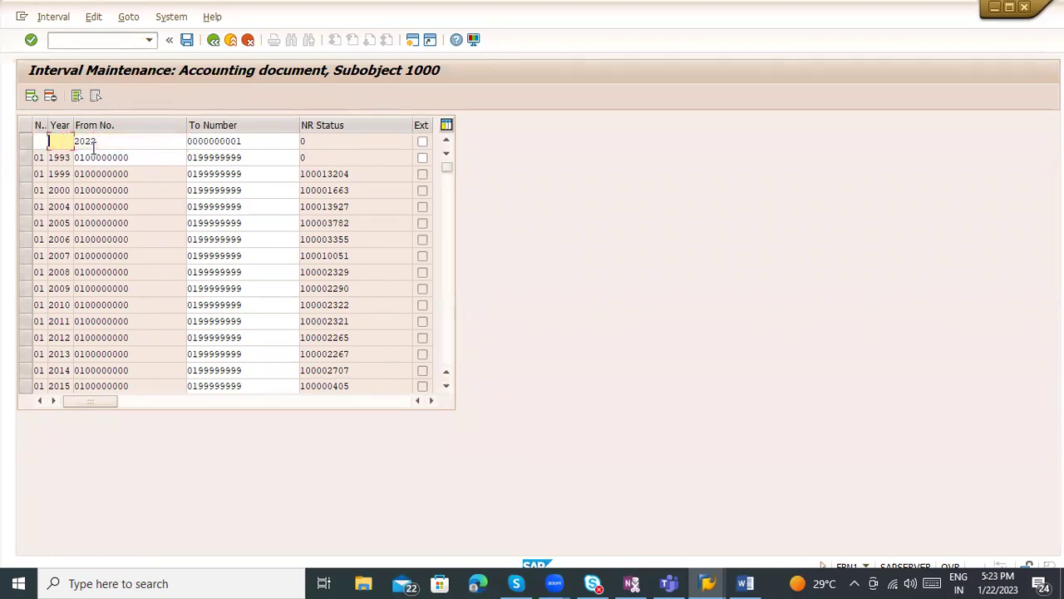
pyautogui.press('Tab')
pyautogui.press('Tab')
pyautogui.press('BackSpace')
pyautogui.press('Tab')
pyautogui.press('BackSpace')
pyautogui.hotkey('shift', 'Tab')
pyautogui.hotkey('shift', 'Tab')
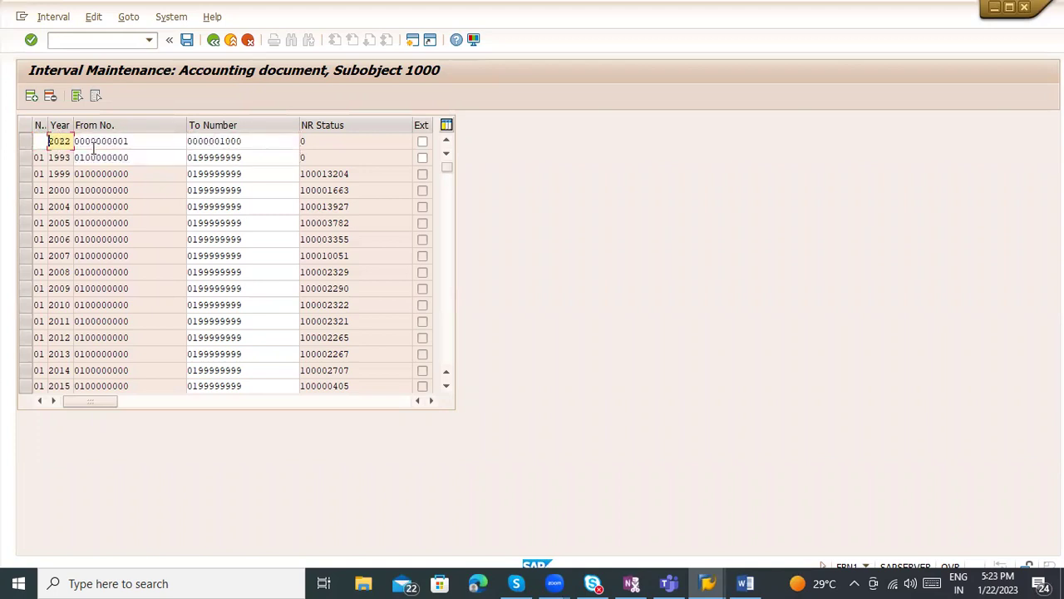
pyautogui.hotkey('shift', 'Tab')
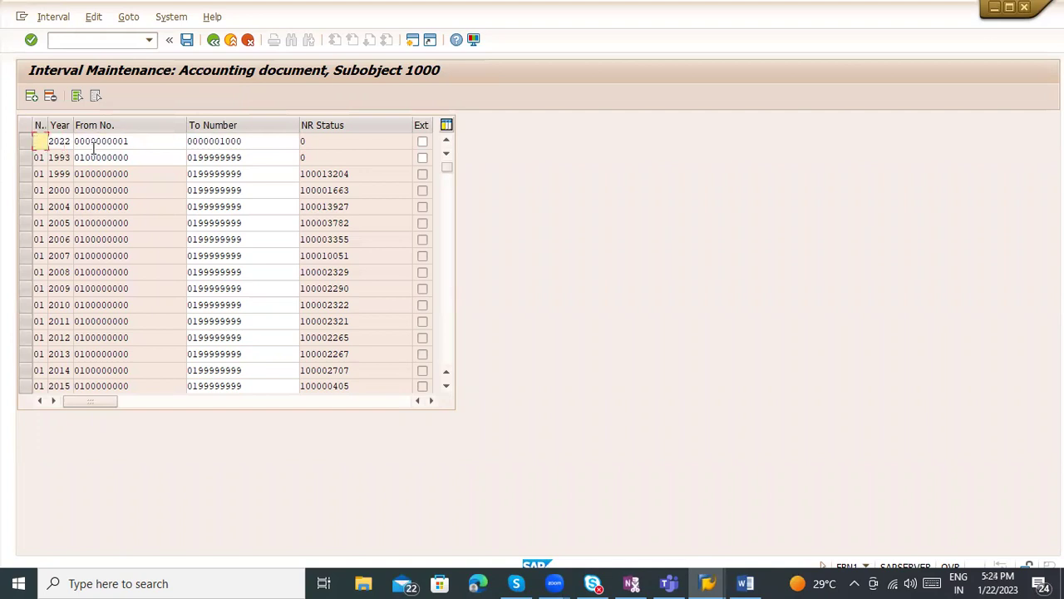
pyautogui.press('Tab')
pyautogui.write('203')
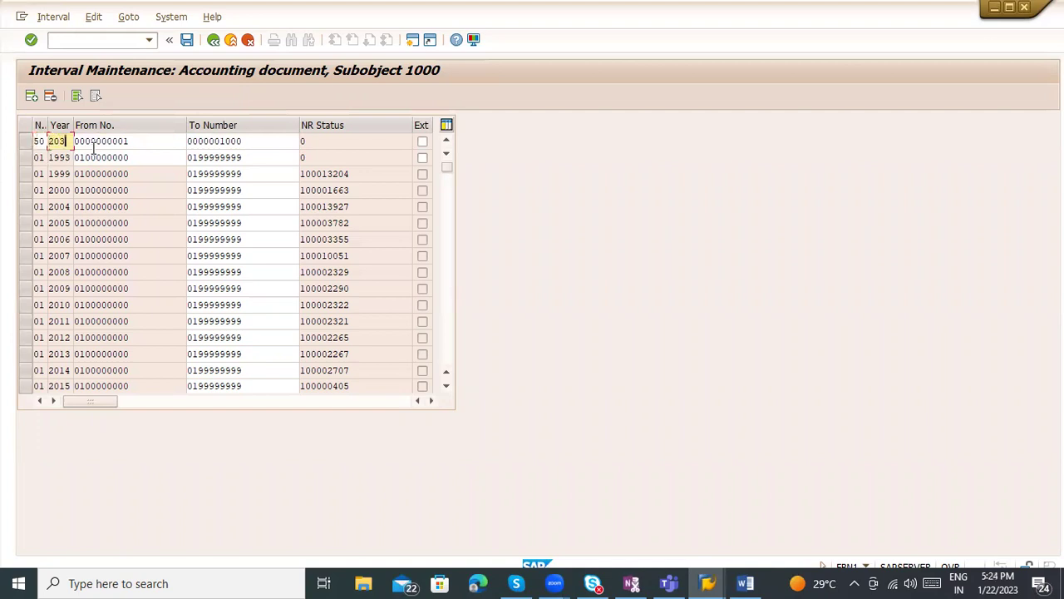
pyautogui.press('Return')
pyautogui.write('2023')
pyautogui.press('Return')
pyautogui.hotkey('ctrl', 's')
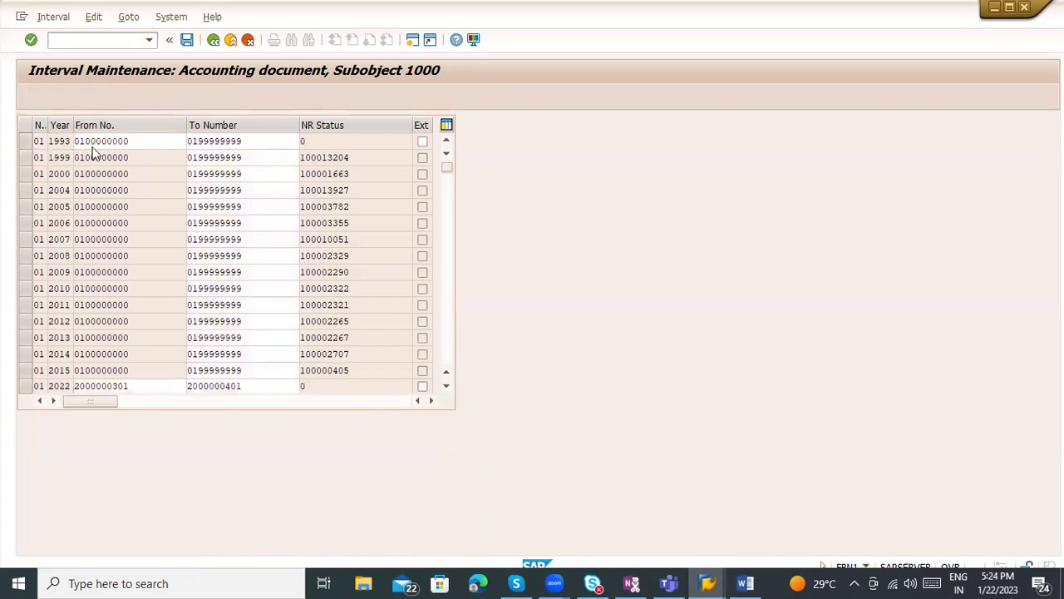
pyautogui.press('Return')
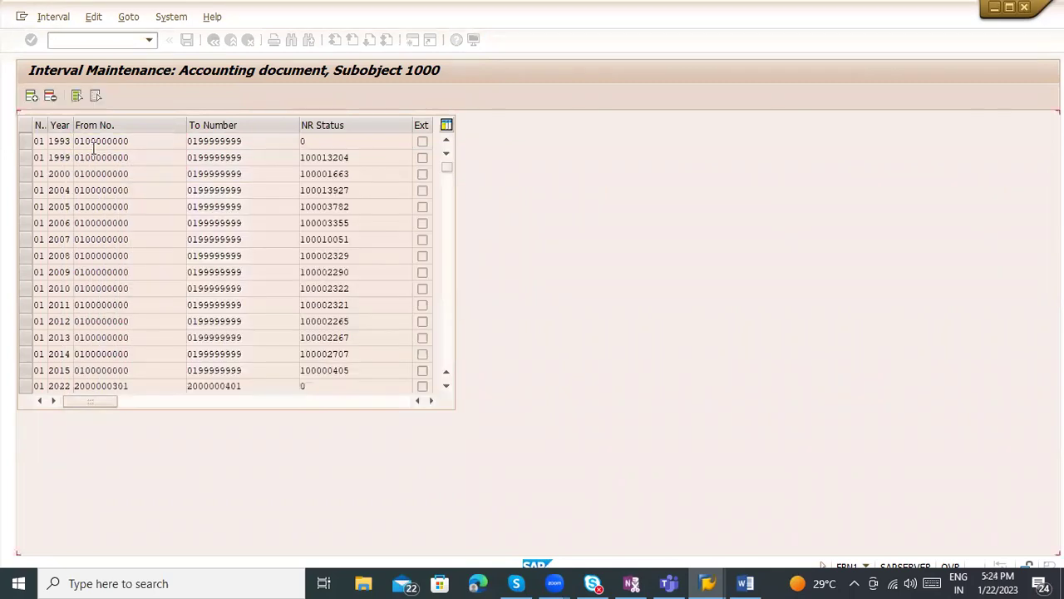
# Step: Check the interval 50 entries for 2022 and 2023 in the list and clear the 2022 row selection
pyautogui.scroll(-5, 177, 368)
pyautogui.scroll(-15, 224, 336)
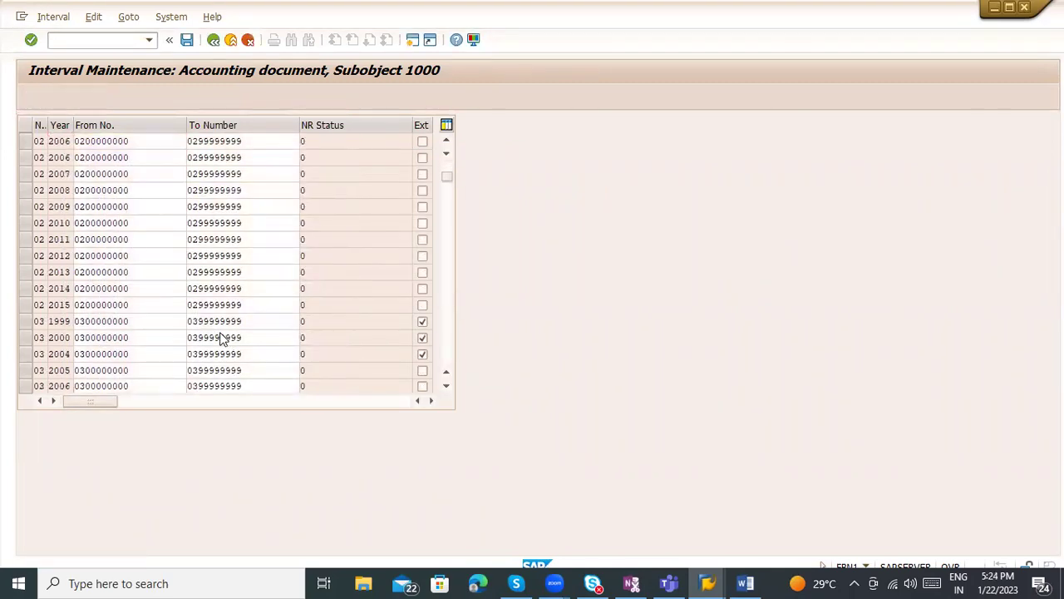
pyautogui.scroll(-20, 219, 332)
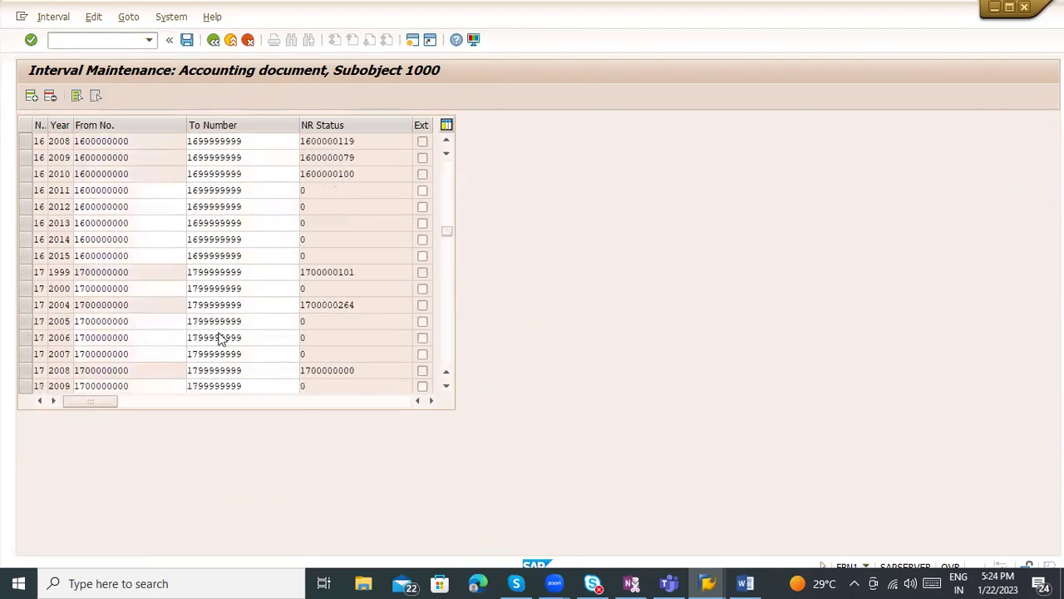
pyautogui.scroll(-20, 222, 324)
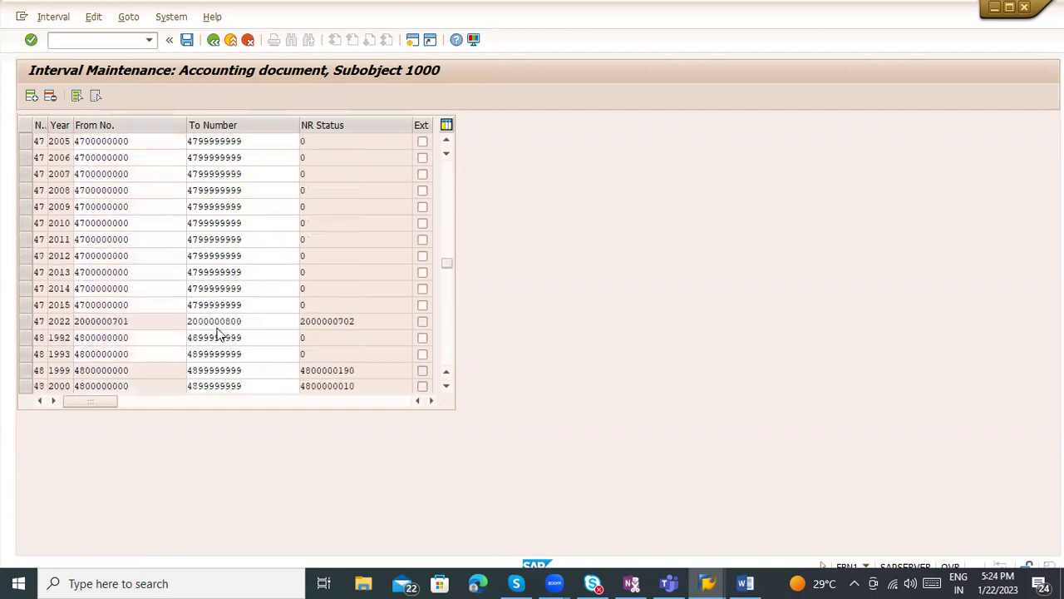
pyautogui.scroll(-3, 88, 316)
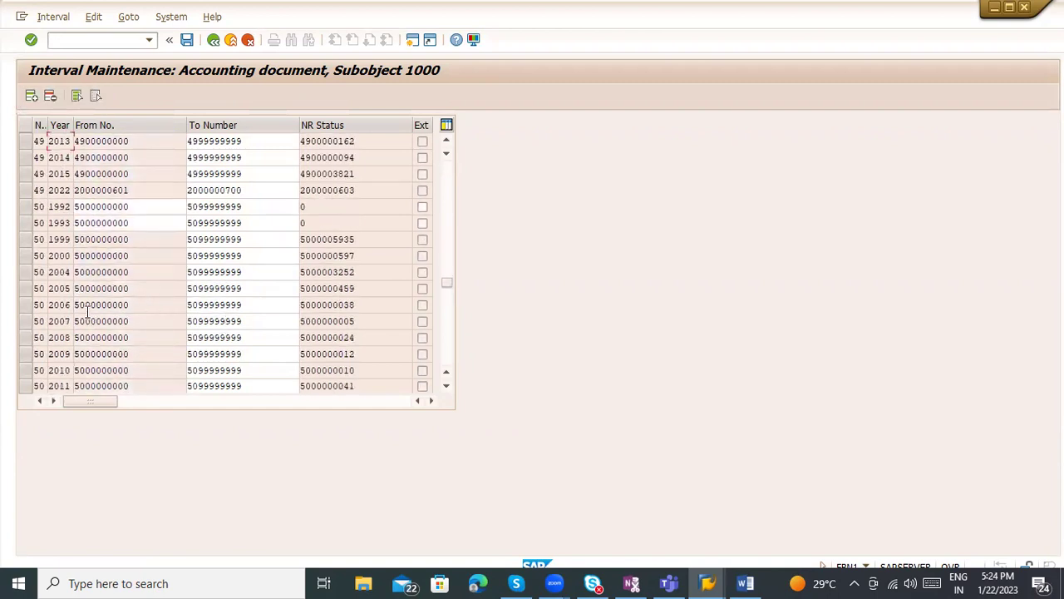
pyautogui.scroll(-3, 67, 358)
pyautogui.scroll(-2, 65, 369)
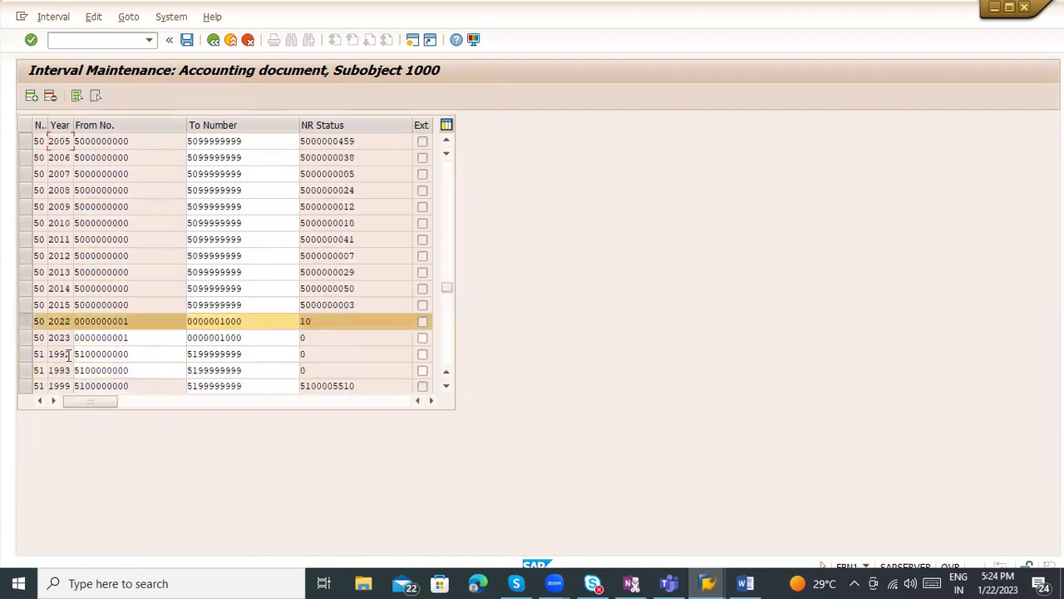
pyautogui.click(27, 319)
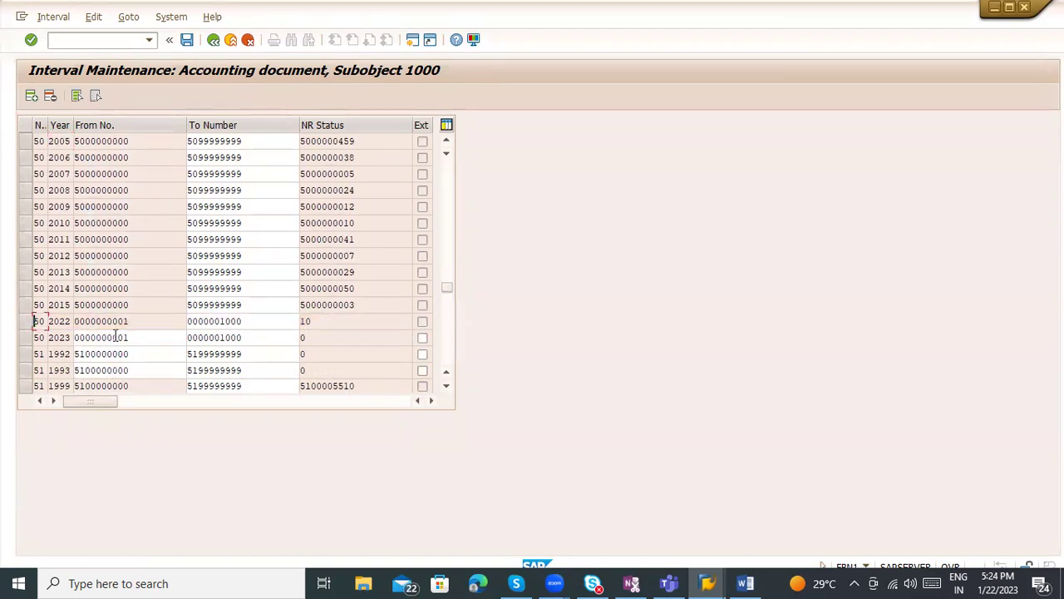
# Step: Switch back to the MIGO goods receipt, close the error log, recheck the document, accept the remaining log and post the receipt
pyautogui.click(116, 336)
pyautogui.click(25, 339)
pyautogui.hotkey('alt', 'Tab')
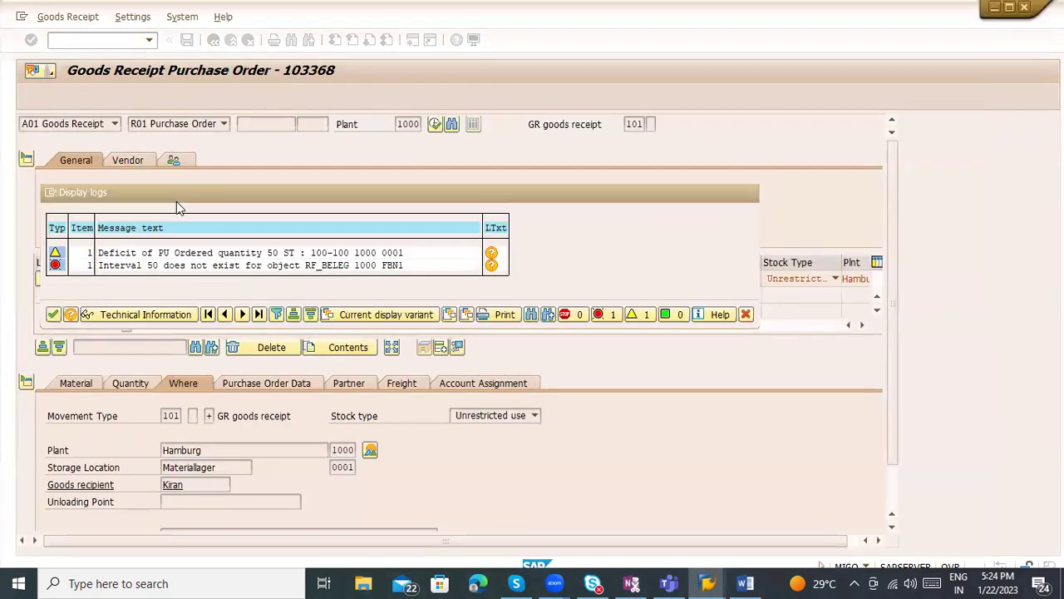
pyautogui.press('Escape')
pyautogui.click(184, 94)
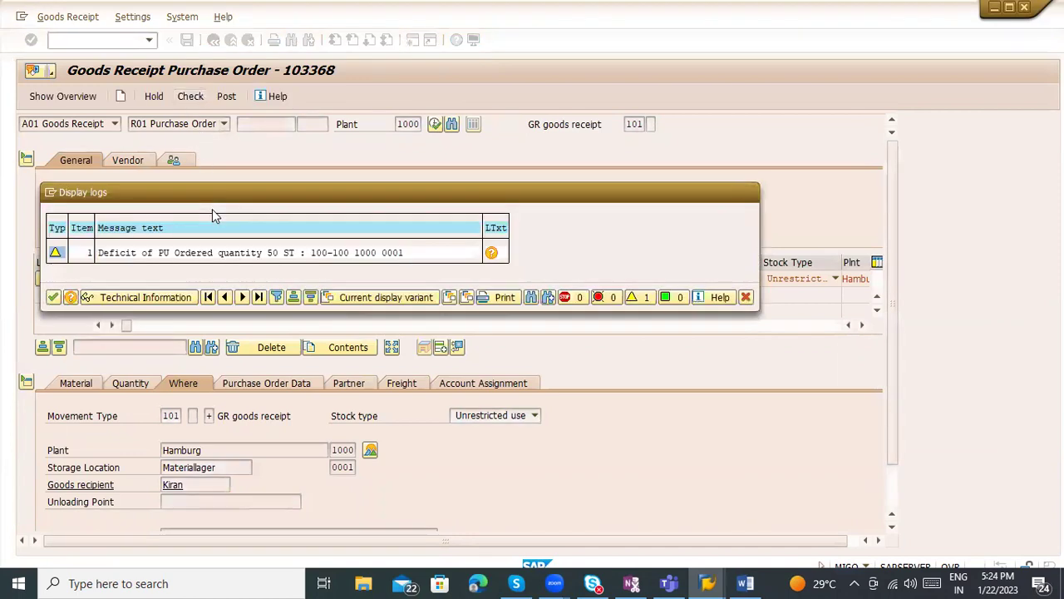
pyautogui.press('Return')
pyautogui.click(227, 96)
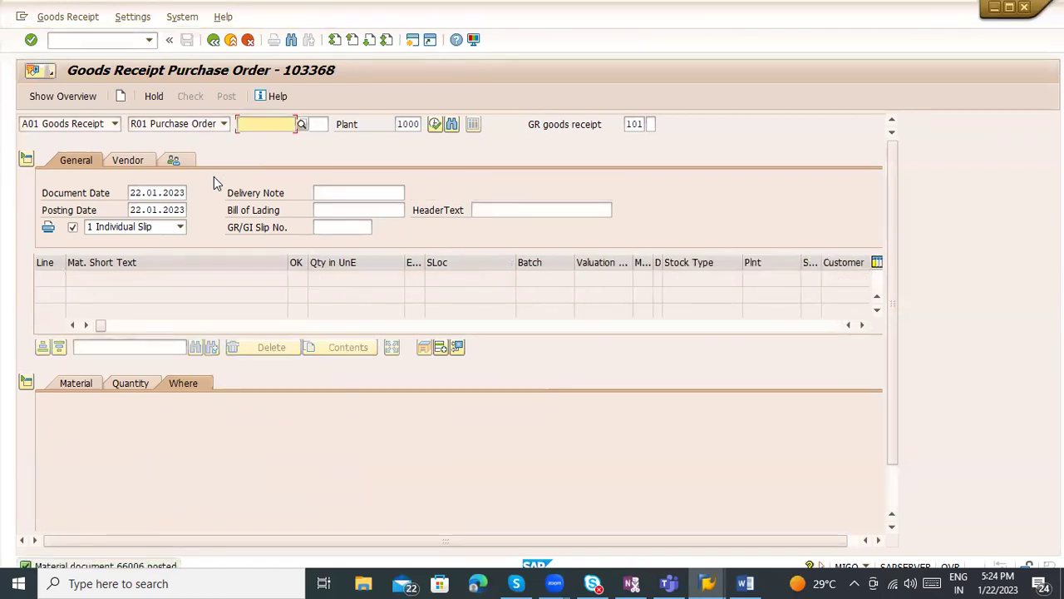
# Step: Change the MIGO action to A04 Display and display the material document just posted
pyautogui.click(70, 124)
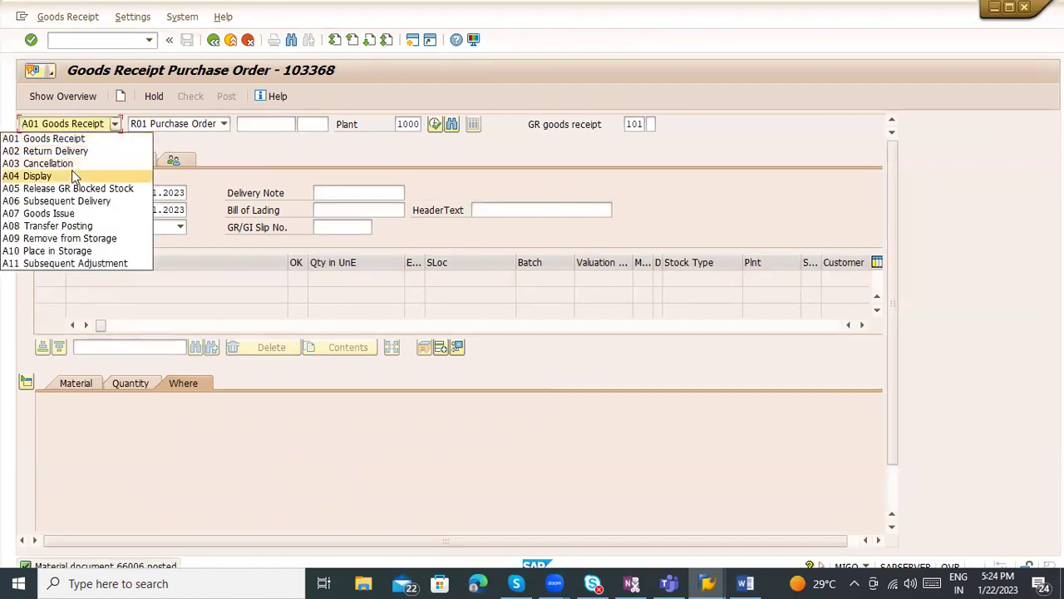
pyautogui.click(73, 176)
pyautogui.press('Return')
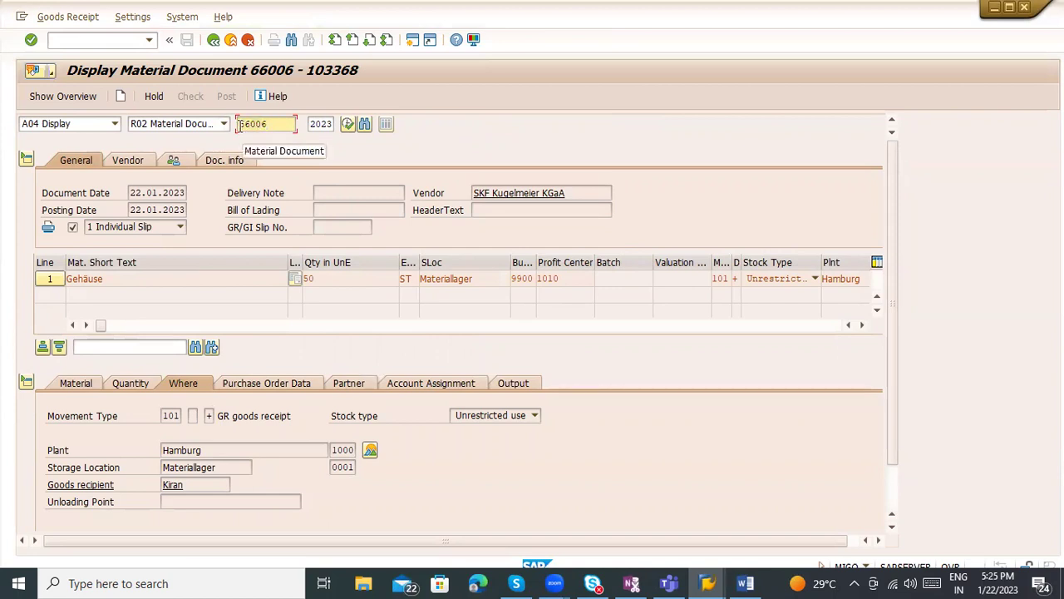
pyautogui.moveTo(292, 125); pyautogui.dragTo(237, 127)
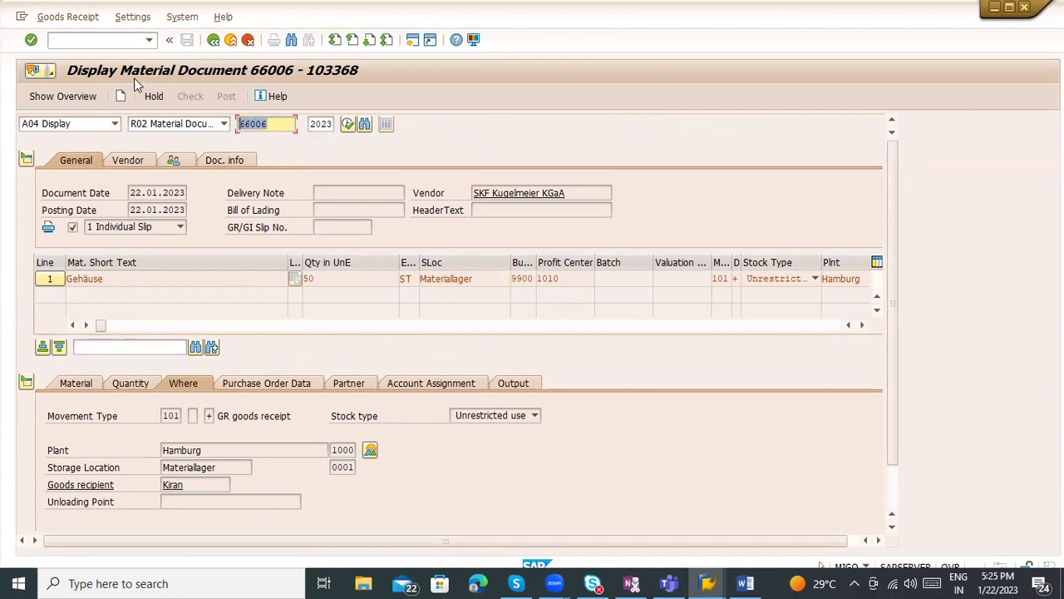
# Step: Start SPRO in a new session and display the SAP Reference IMG
pyautogui.click(100, 40)
pyautogui.write('/ospro')
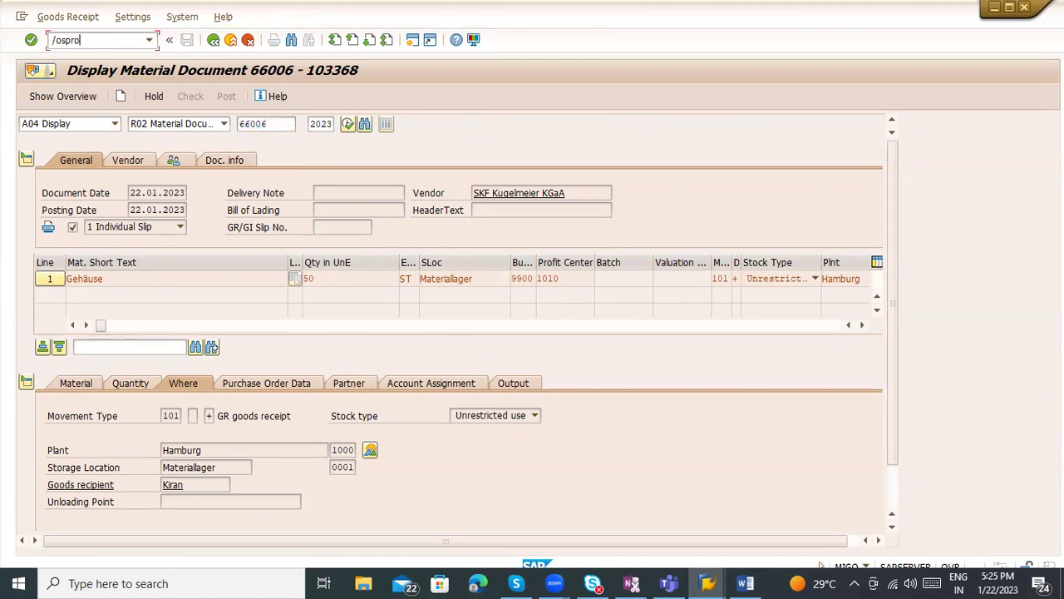
pyautogui.press('Return')
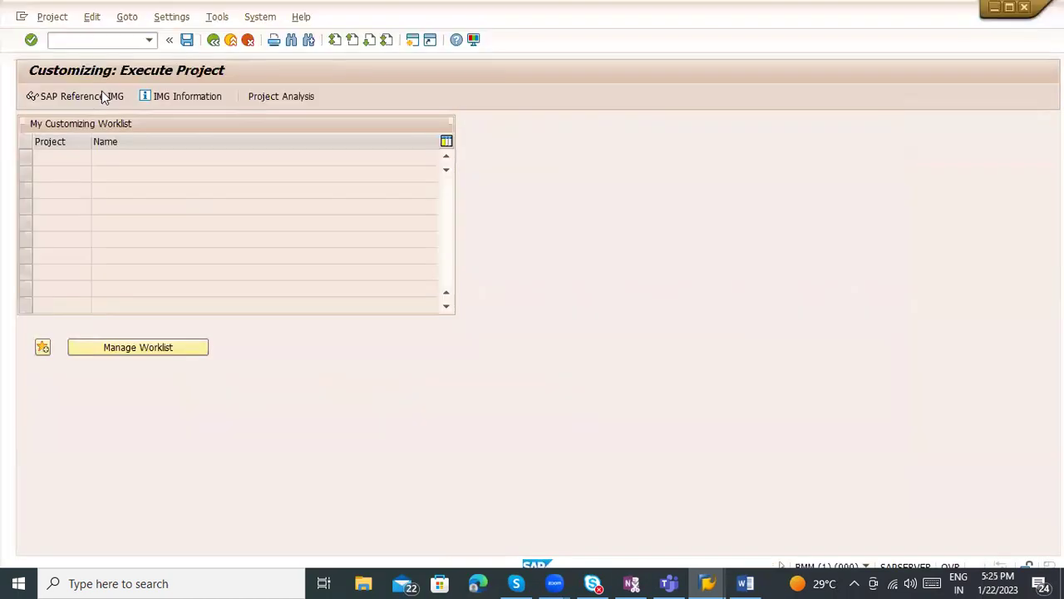
pyautogui.click(72, 100)
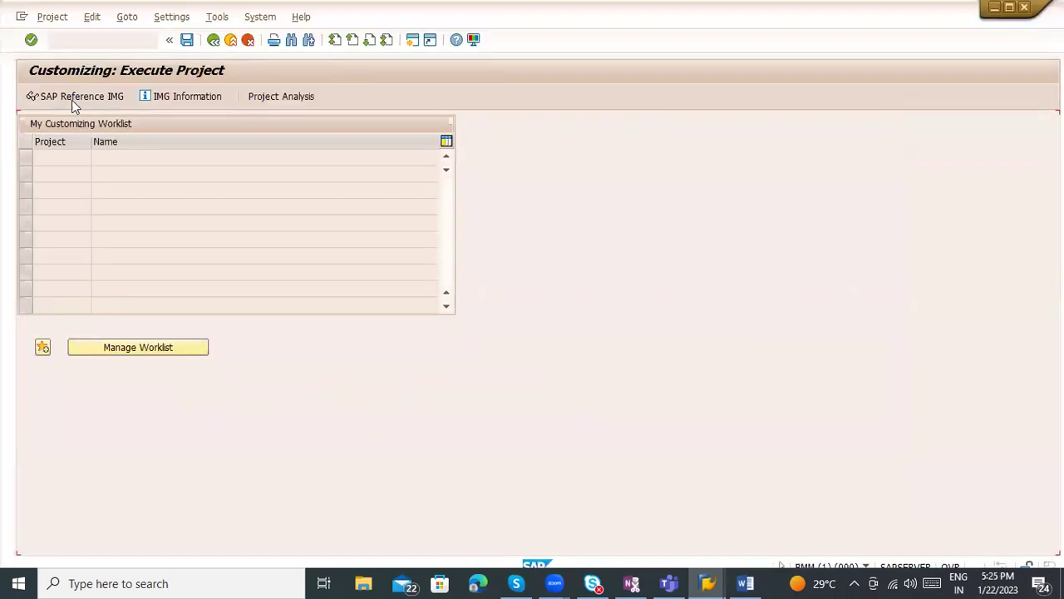
# Step: Expand Materials Management, Inventory Management and Physical Inventory, and Number Assignment in the IMG structure
pyautogui.scroll(-2, 152, 284)
pyautogui.scroll(-3, 152, 283)
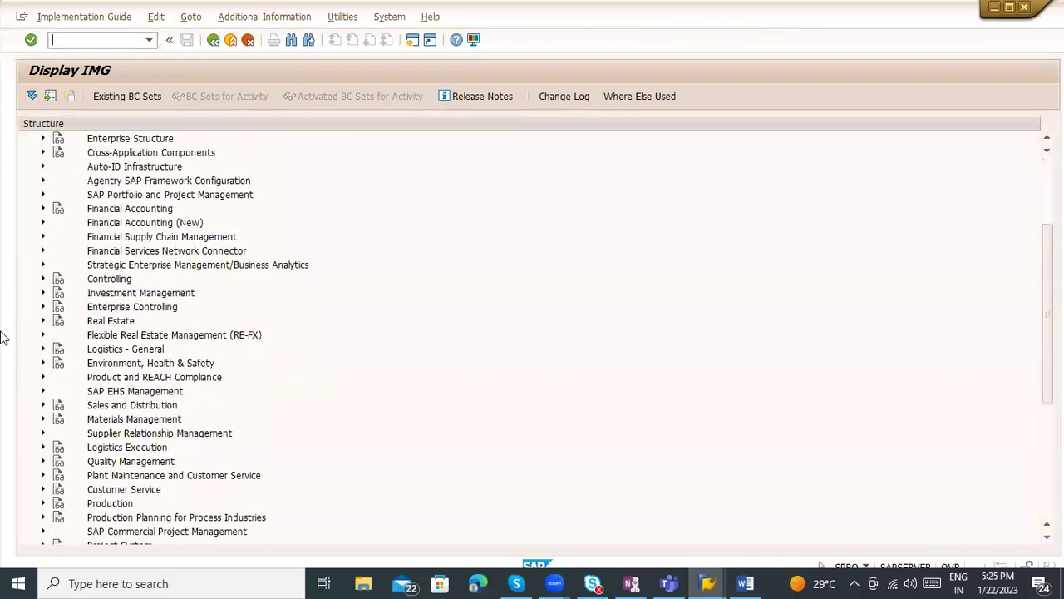
pyautogui.click(39, 419)
pyautogui.scroll(-2, 39, 423)
pyautogui.click(57, 420)
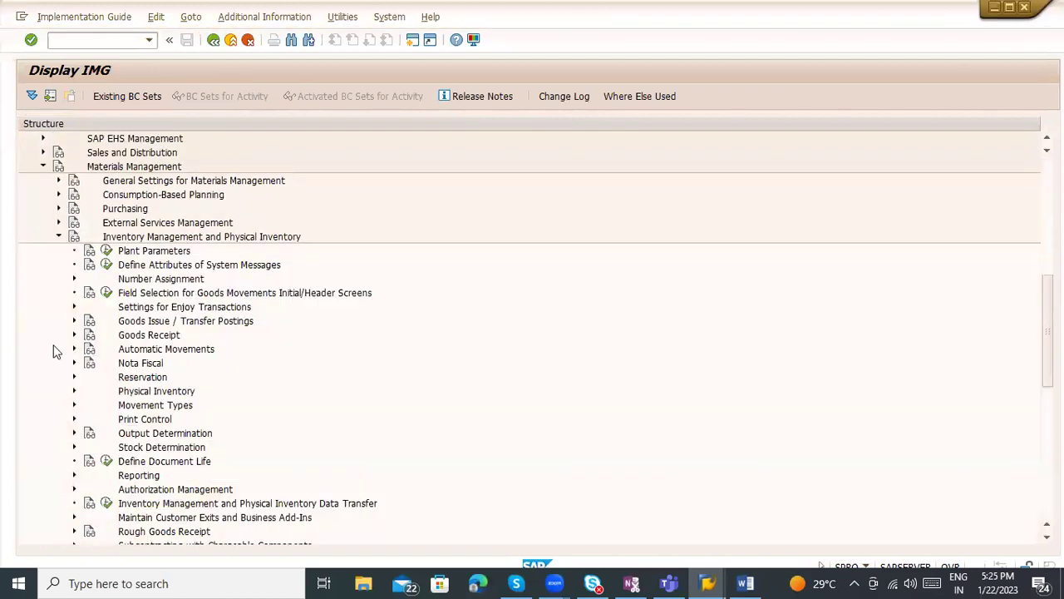
pyautogui.click(73, 279)
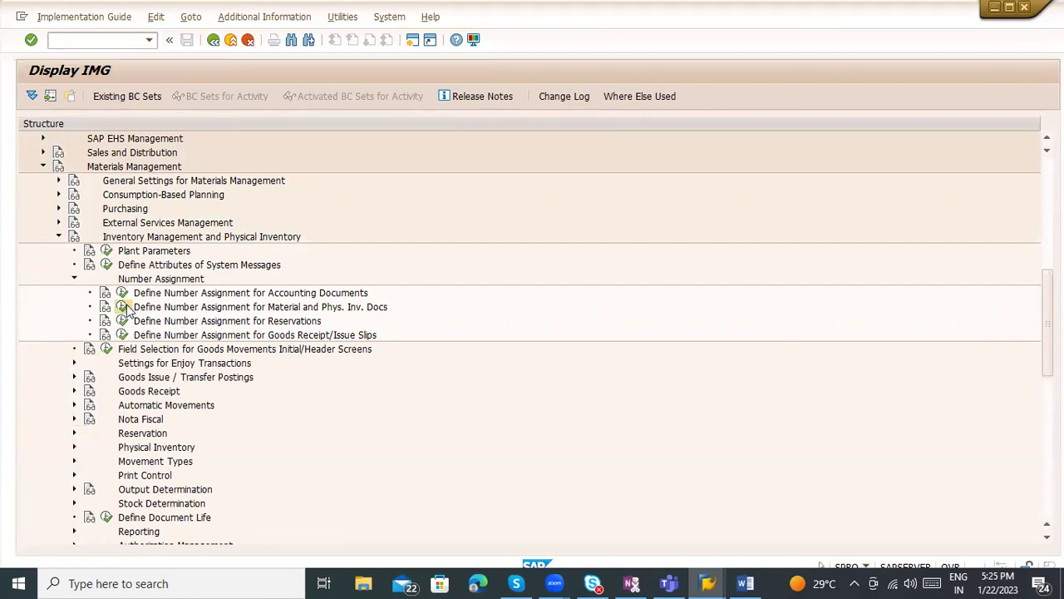
# Step: Display the intervals in Define Number Assignment for Material and Phys. Inv. Docs and check the interval 16 ranges for 2022 and 2023
pyautogui.click(125, 307)
pyautogui.click(73, 158)
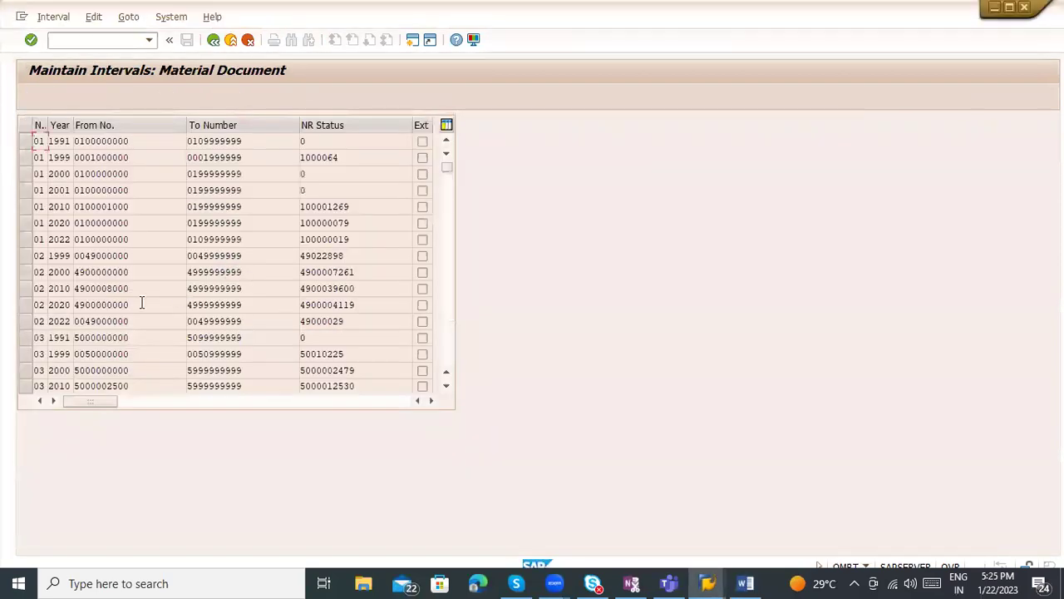
pyautogui.scroll(-15, 141, 302)
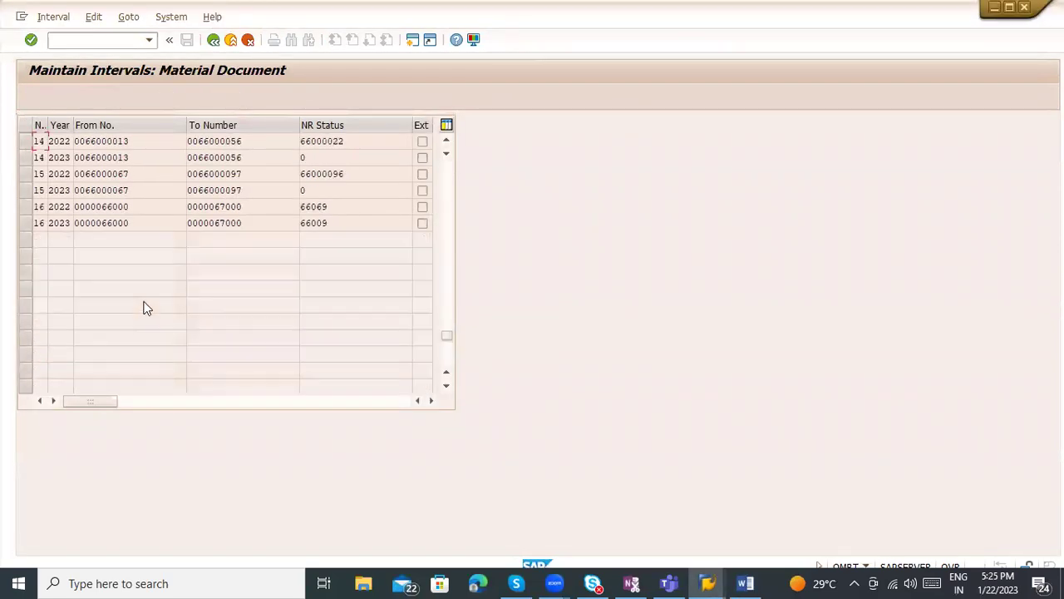
pyautogui.moveTo(131, 207); pyautogui.dragTo(69, 211)
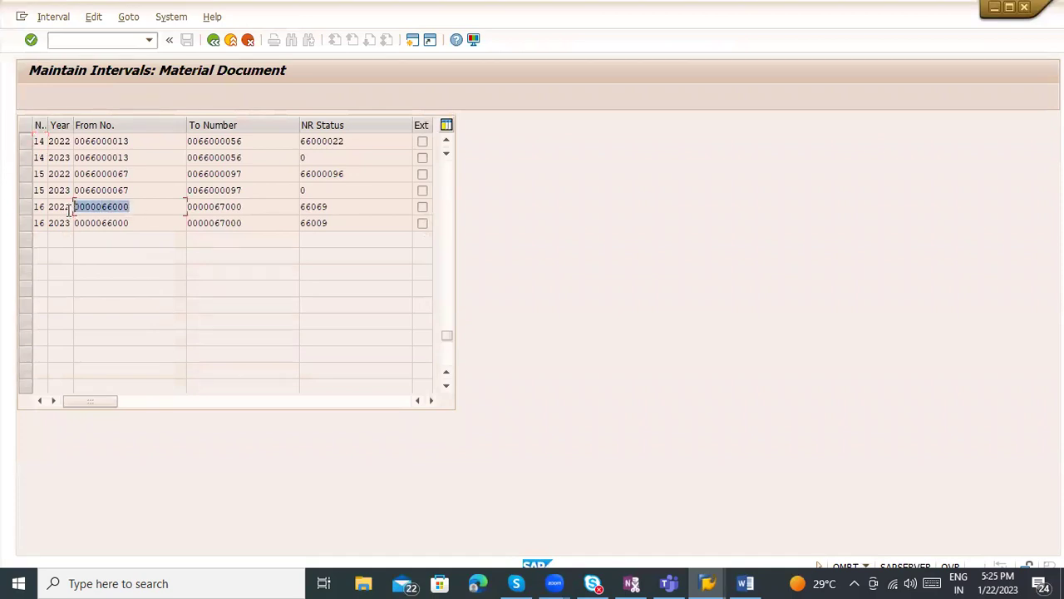
pyautogui.moveTo(155, 224); pyautogui.dragTo(71, 224)
pyautogui.click(214, 40)
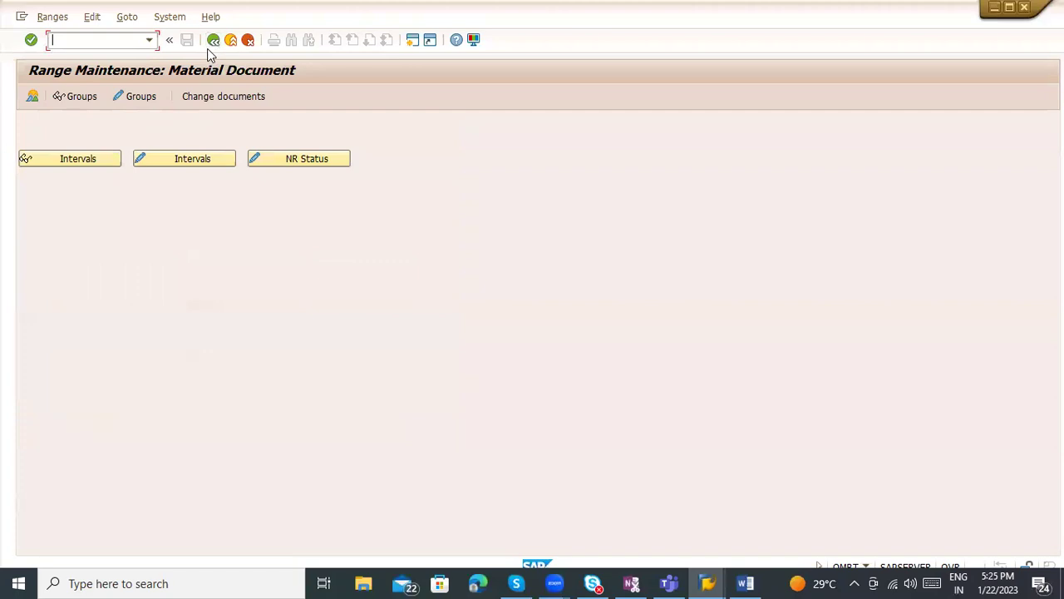
# Step: View the group overview of the material document number ranges and return to the IMG structure
pyautogui.click(54, 156)
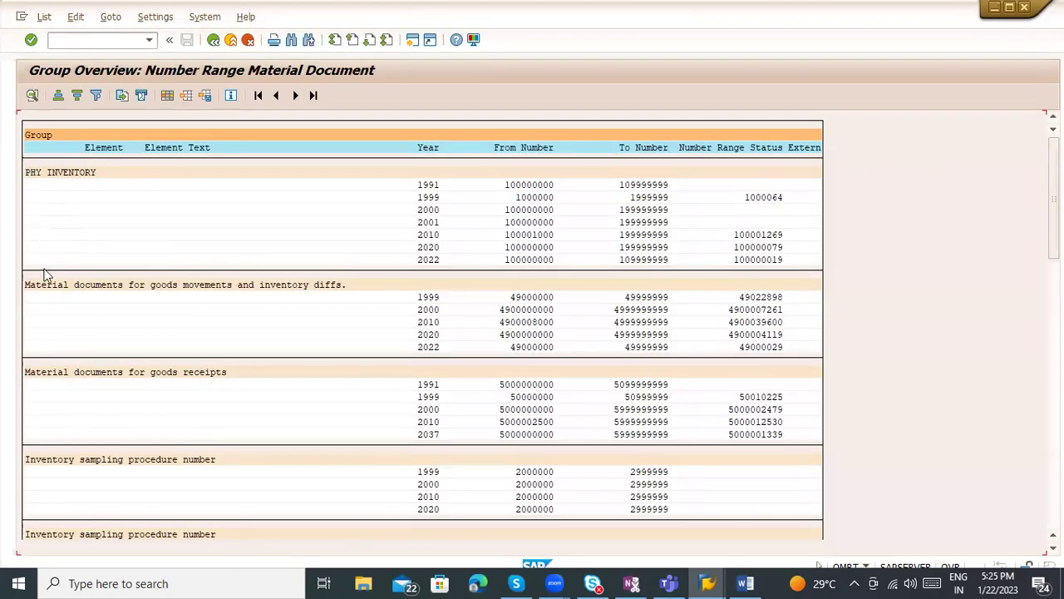
pyautogui.click(213, 40)
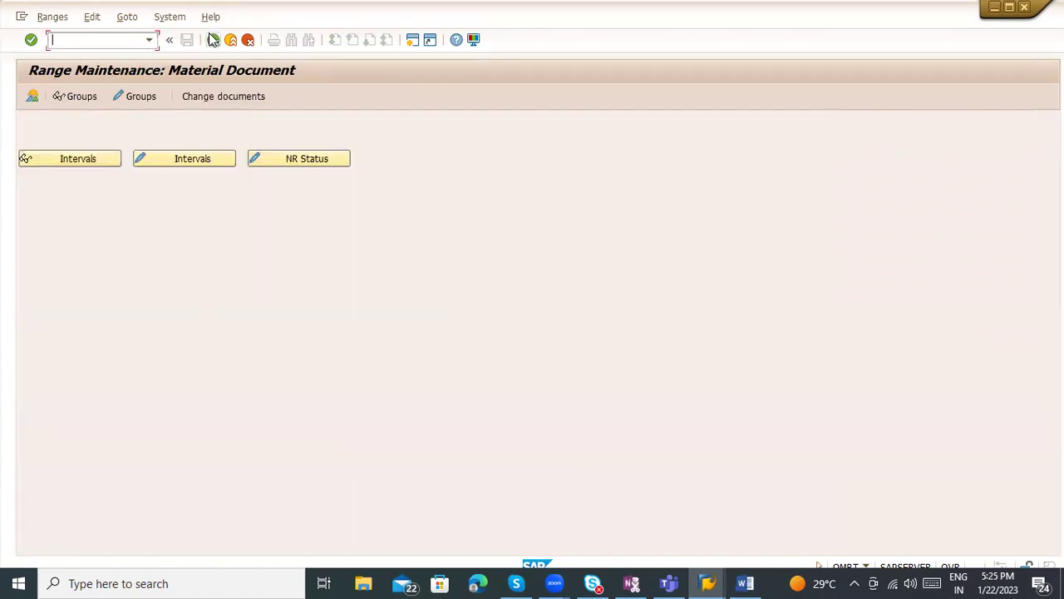
pyautogui.click(213, 39)
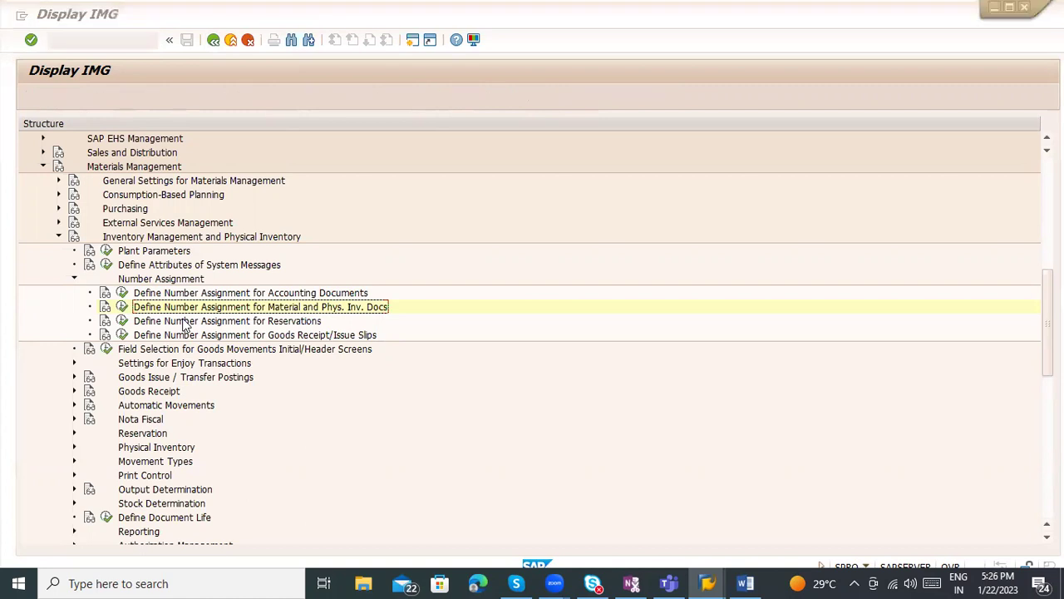
# Step: Switch back to the displayed material document and list its FI documents from the document info
pyautogui.hotkey('alt', 'Tab')
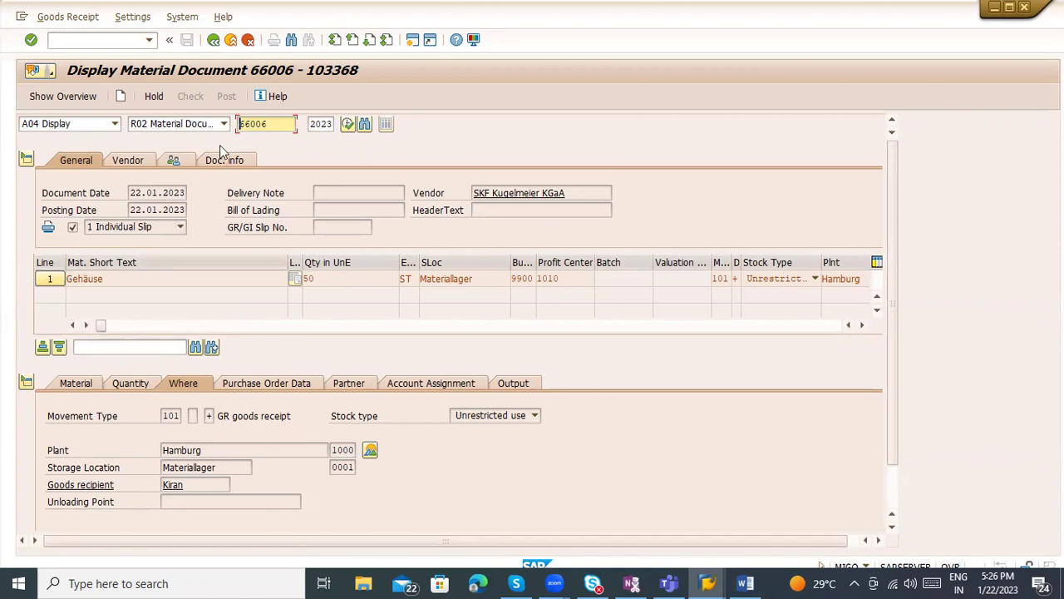
pyautogui.click(272, 124)
pyautogui.moveTo(272, 124); pyautogui.dragTo(209, 130)
pyautogui.click(282, 122)
pyautogui.moveTo(282, 122); pyautogui.dragTo(229, 119)
pyautogui.click(246, 162)
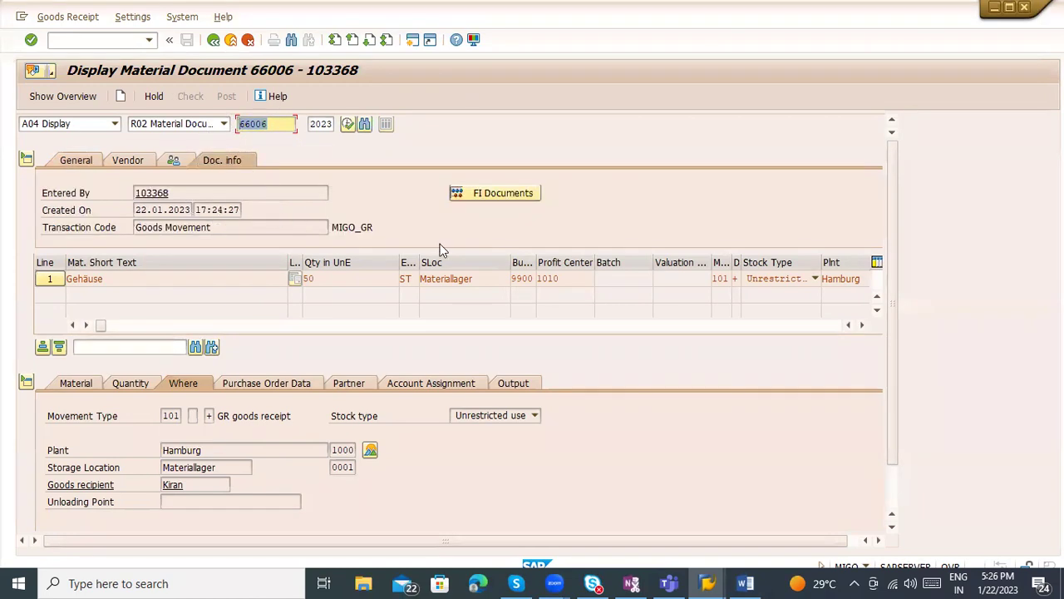
pyautogui.click(493, 198)
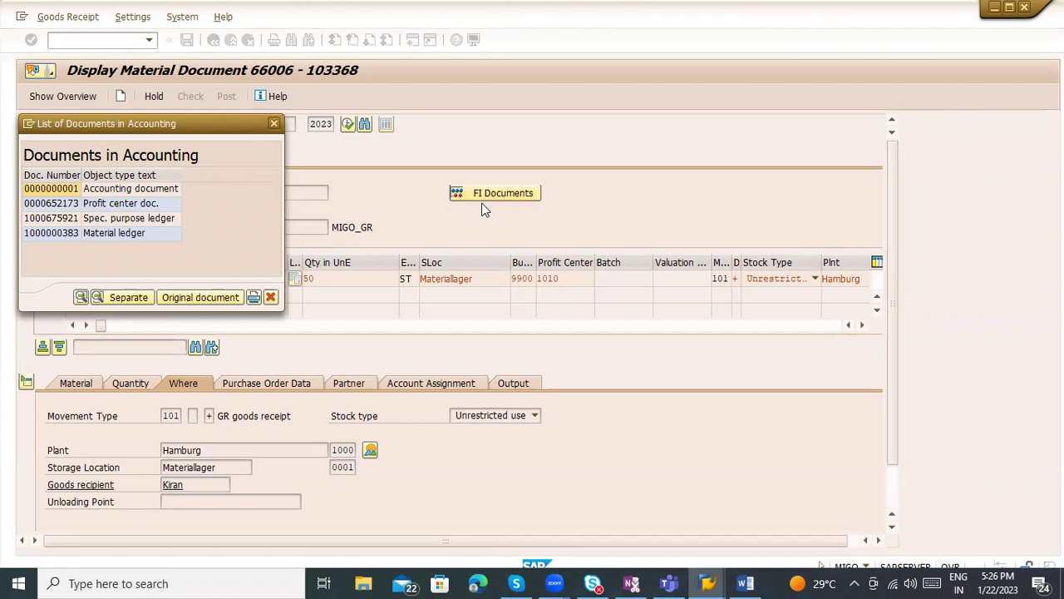
# Step: Open the accounting document, examine its goods received/invoice received line, and return to the material document
pyautogui.click(135, 189)
pyautogui.doubleClick(136, 190)
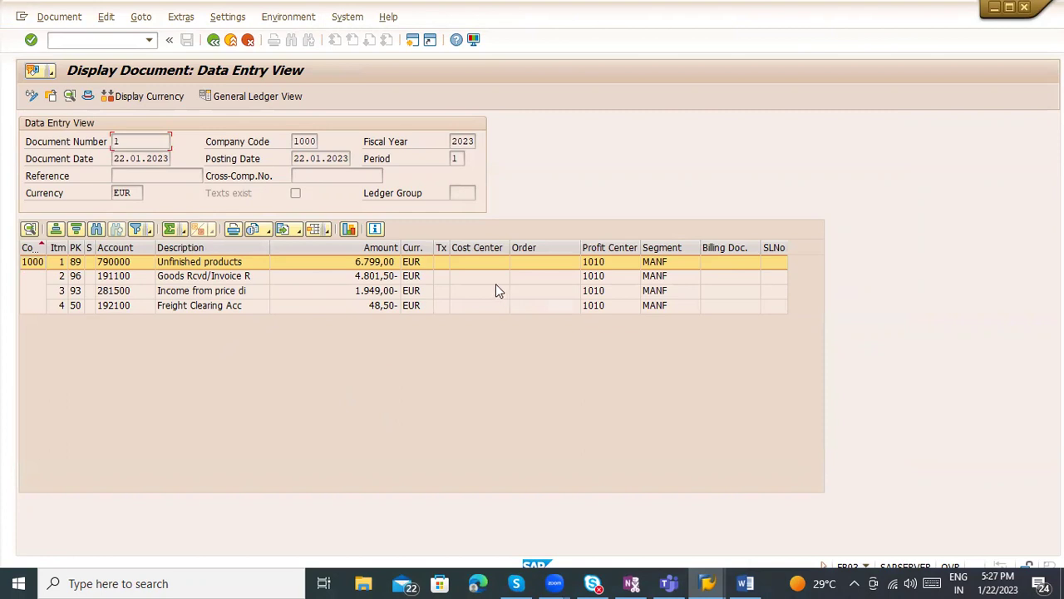
pyautogui.click(221, 278)
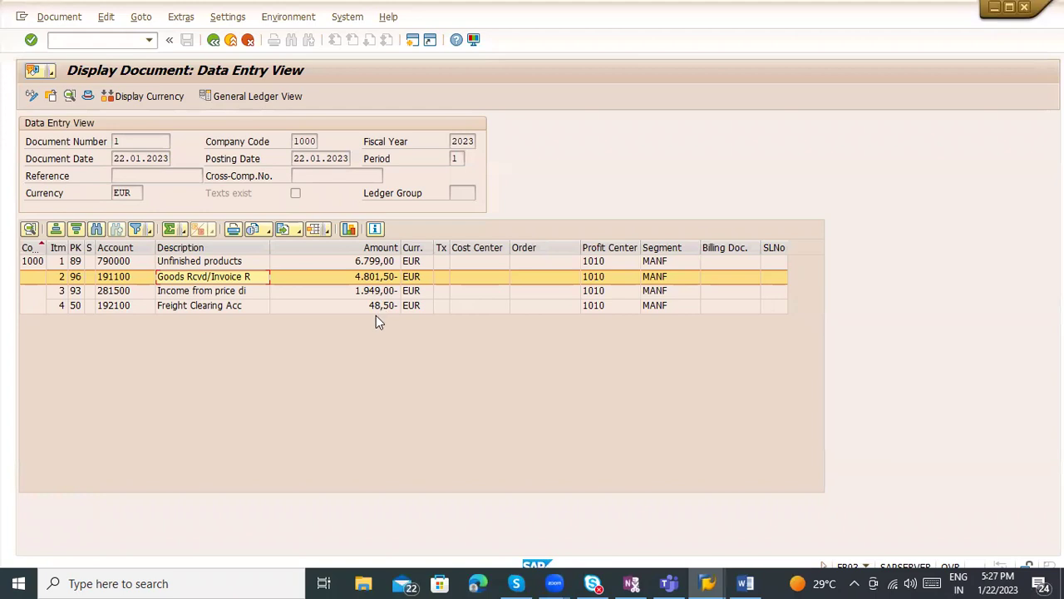
pyautogui.click(214, 42)
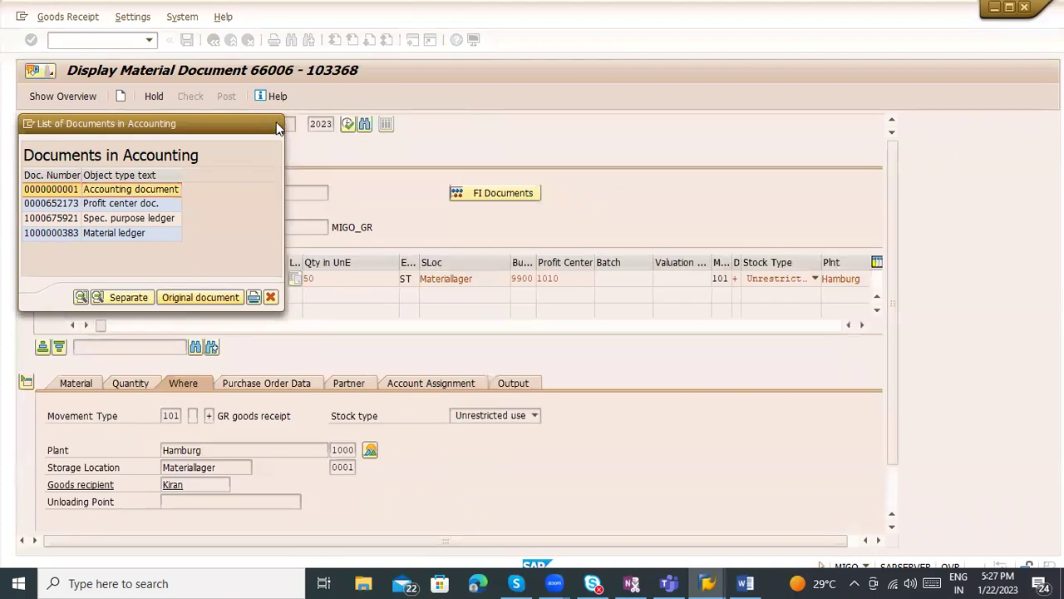
pyautogui.click(277, 123)
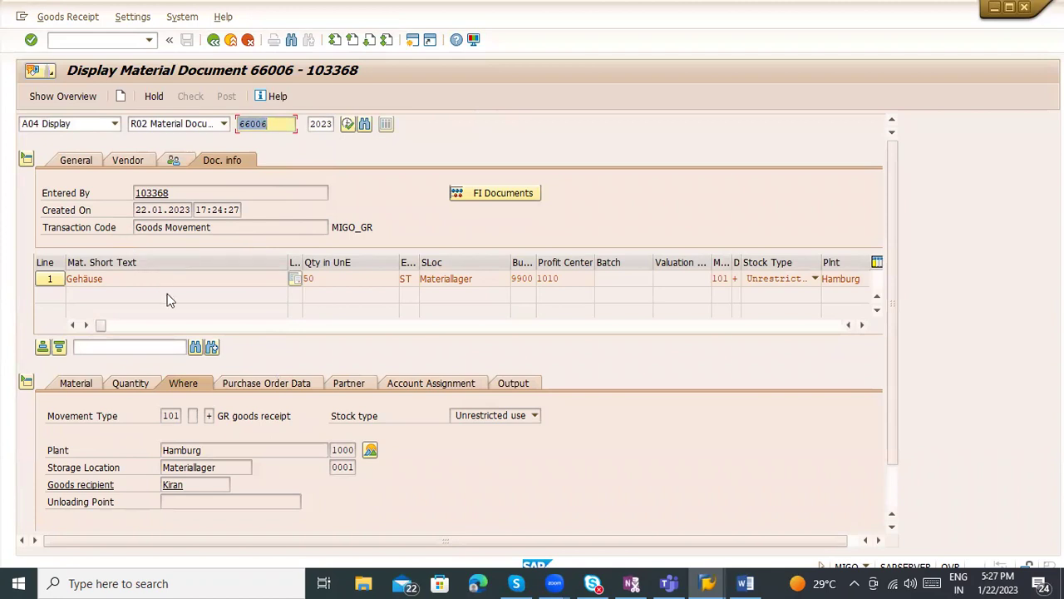
# Step: Check the material document item's quantities and open the linked purchase order from its purchase order data
pyautogui.click(136, 387)
pyautogui.click(178, 416)
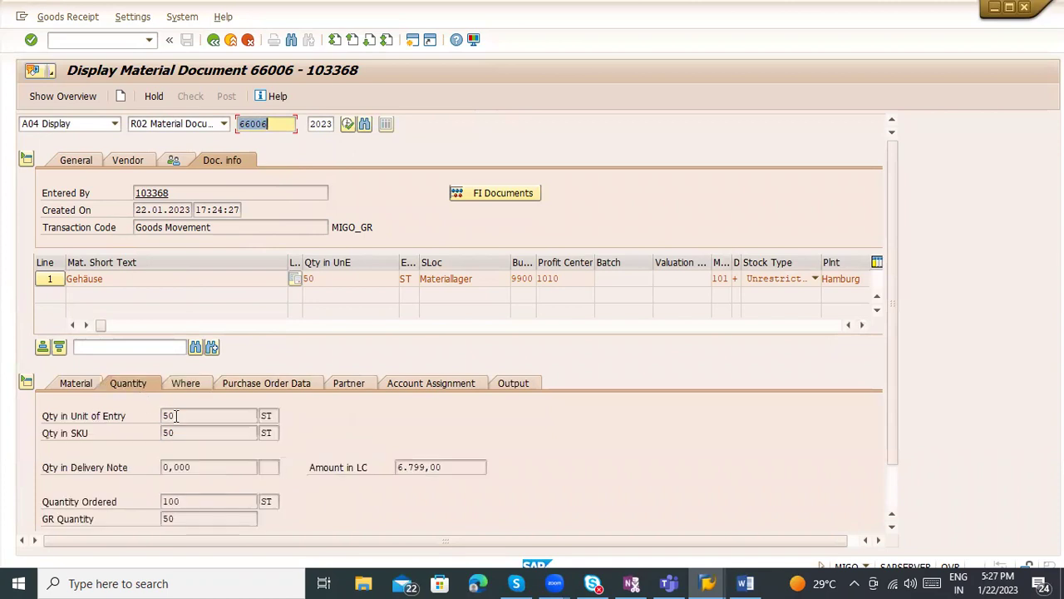
pyautogui.click(268, 384)
pyautogui.doubleClick(196, 417)
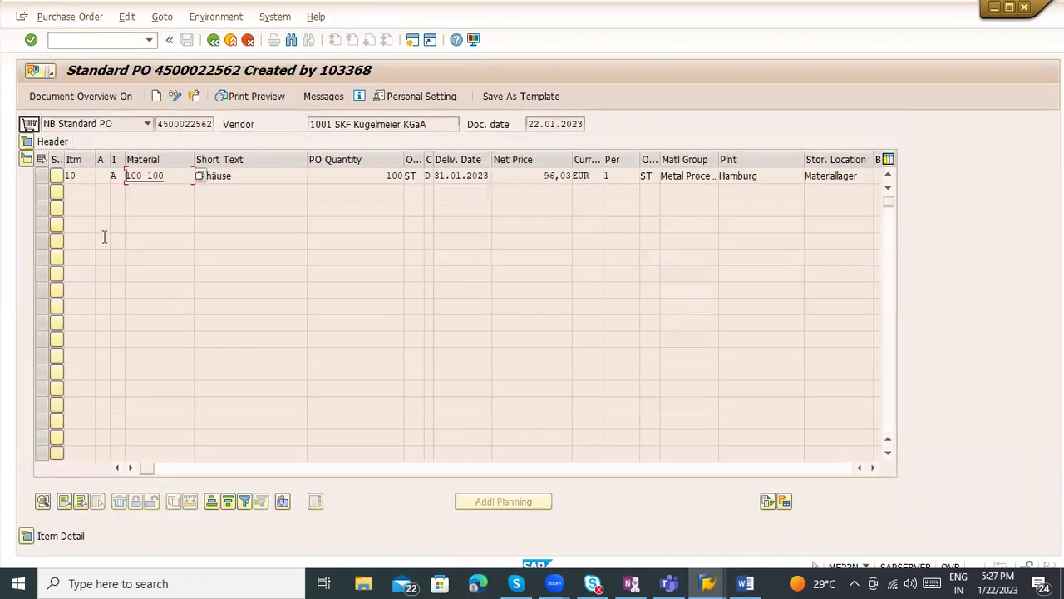
# Step: Expand the purchase order header and check the delivered, still to be delivered and invoiced quantities in its status
pyautogui.click(27, 141)
pyautogui.click(27, 141)
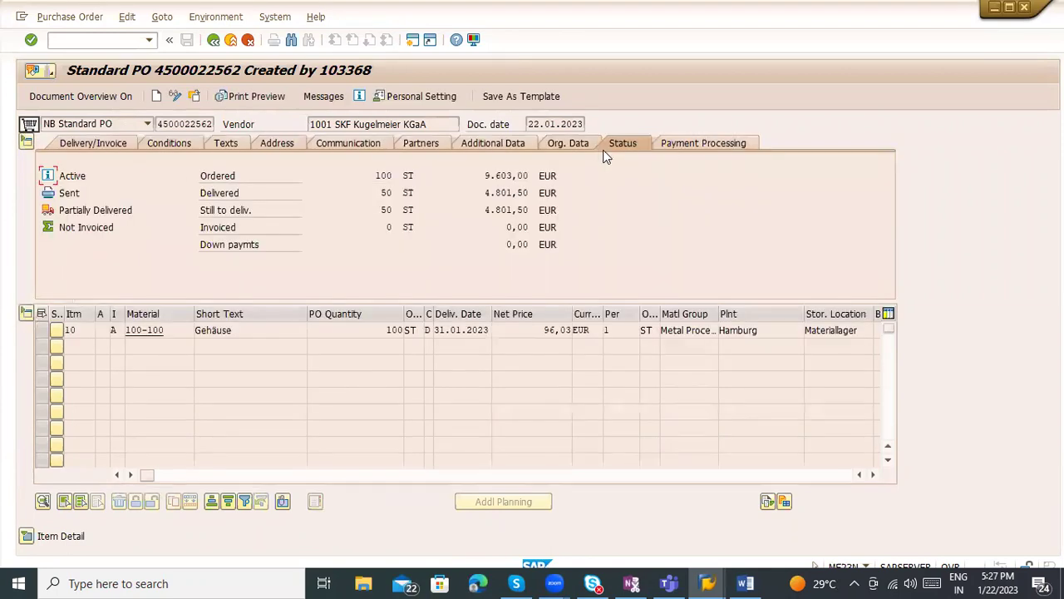
pyautogui.moveTo(377, 192); pyautogui.dragTo(428, 185)
pyautogui.click(384, 210)
pyautogui.doubleClick(394, 210)
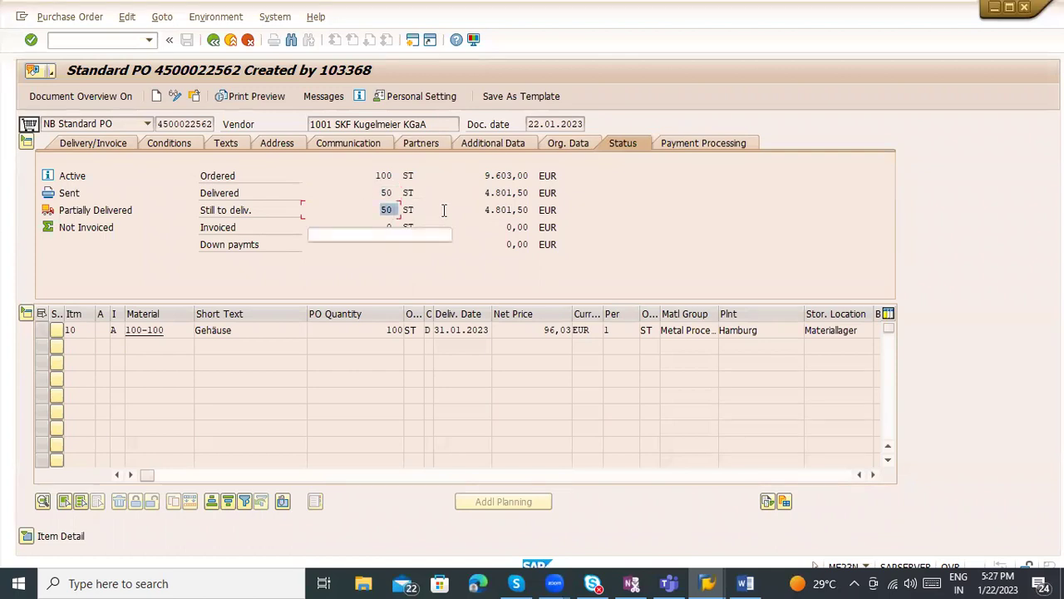
pyautogui.moveTo(344, 227); pyautogui.dragTo(454, 224)
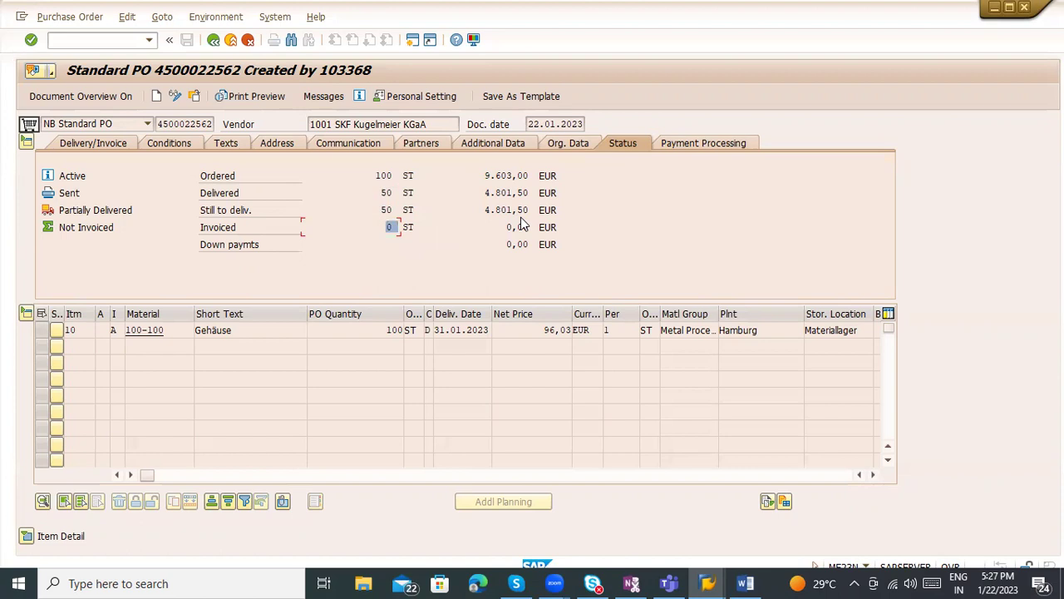
# Step: Show item 10's purchase order history, open the goods receipt's material document from it and list its FI documents
pyautogui.click(25, 535)
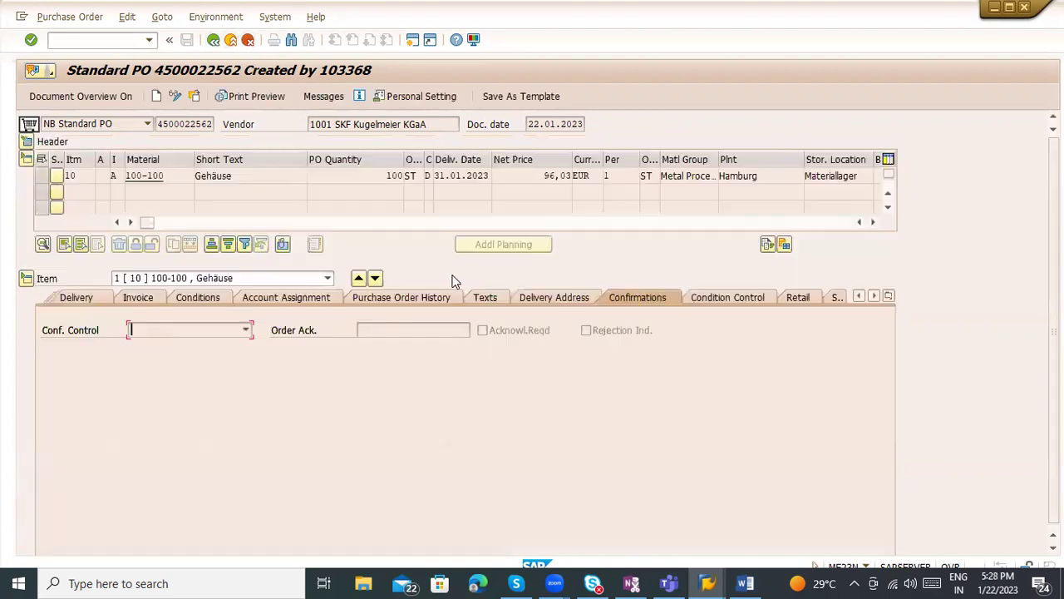
pyautogui.click(396, 296)
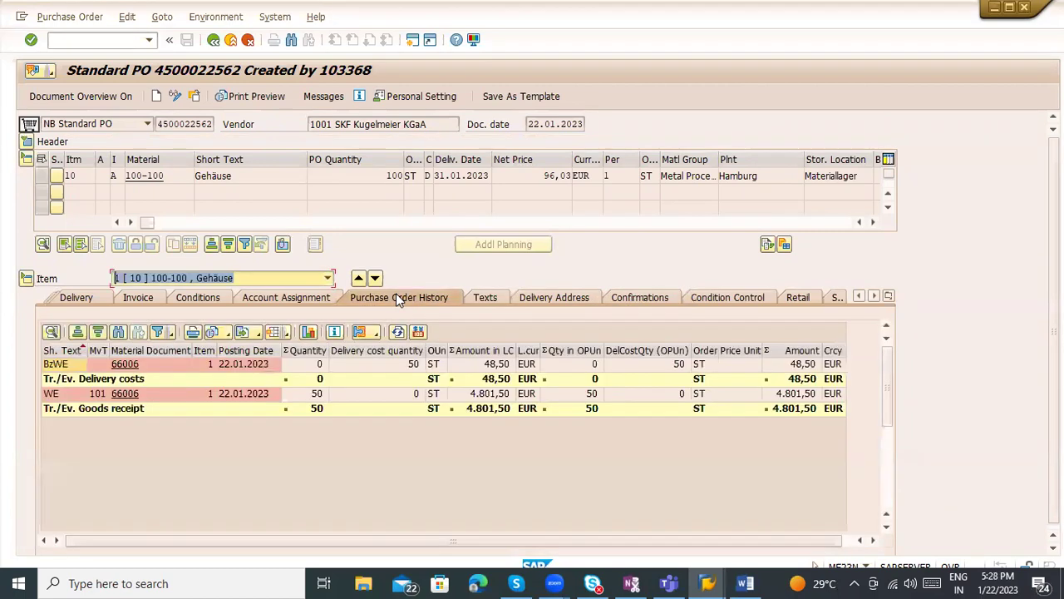
pyautogui.click(137, 397)
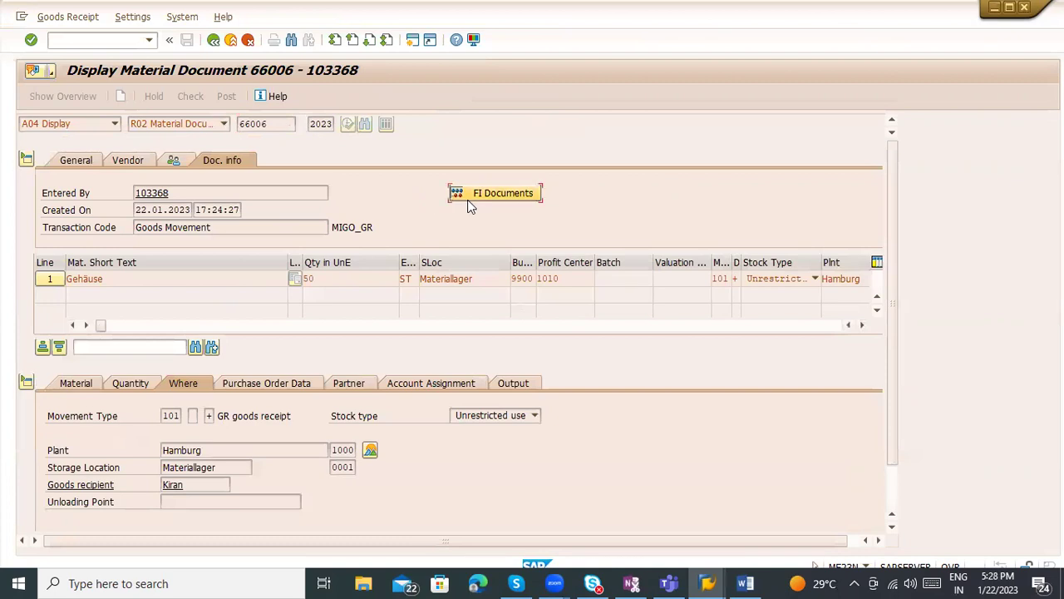
pyautogui.click(467, 198)
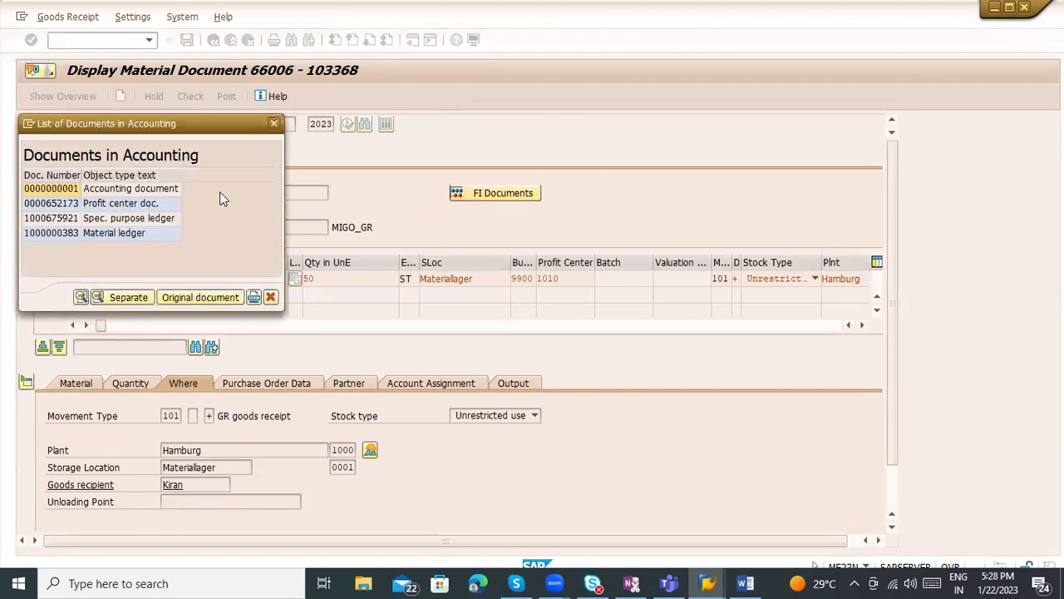
# Step: Open the goods receipt's accounting document, examine its freight clearing line and return to the material document
pyautogui.doubleClick(171, 189)
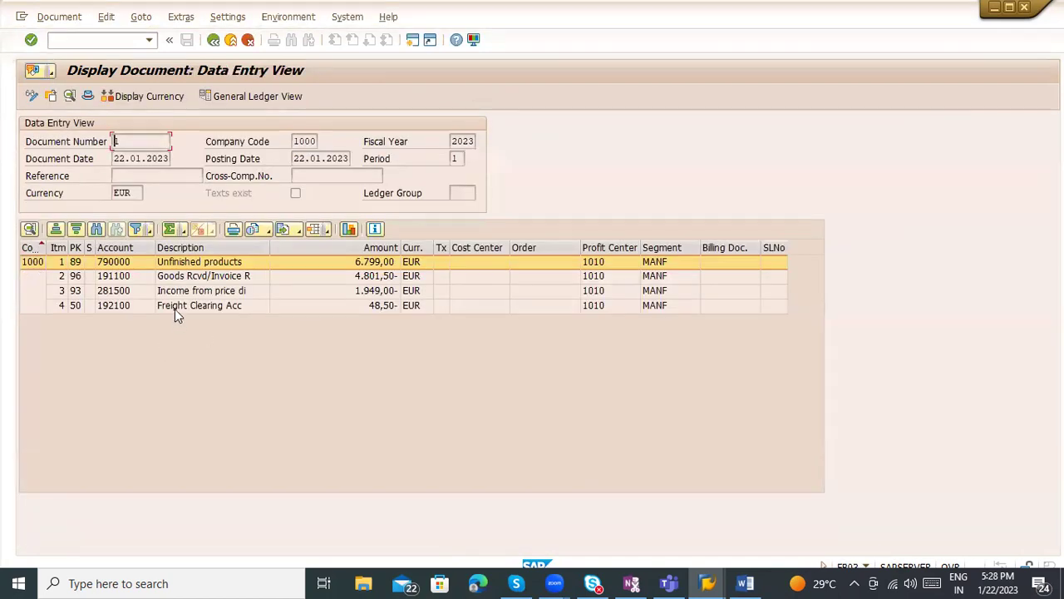
pyautogui.click(175, 307)
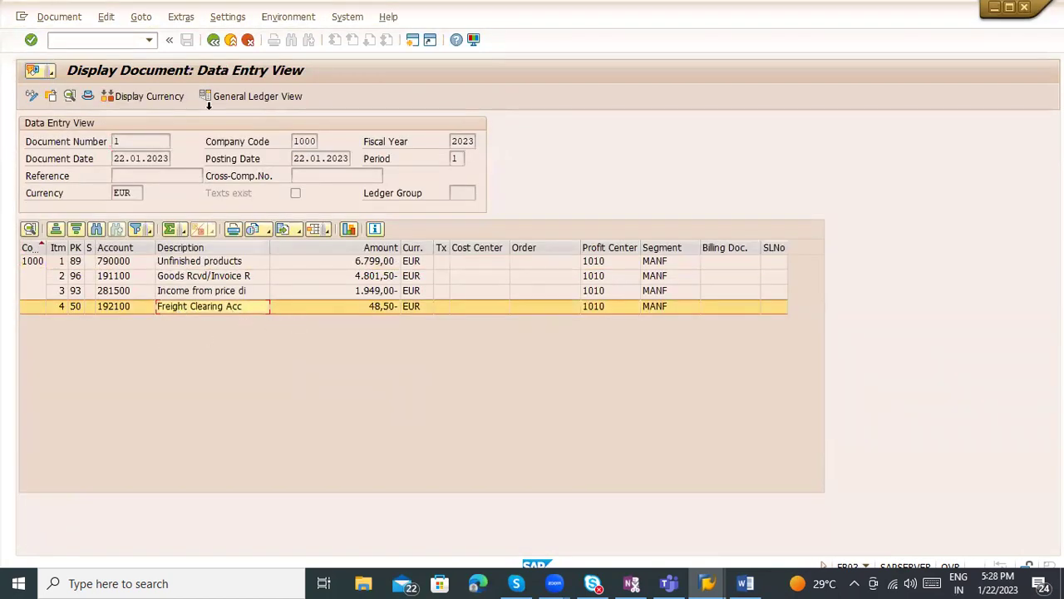
pyautogui.click(213, 41)
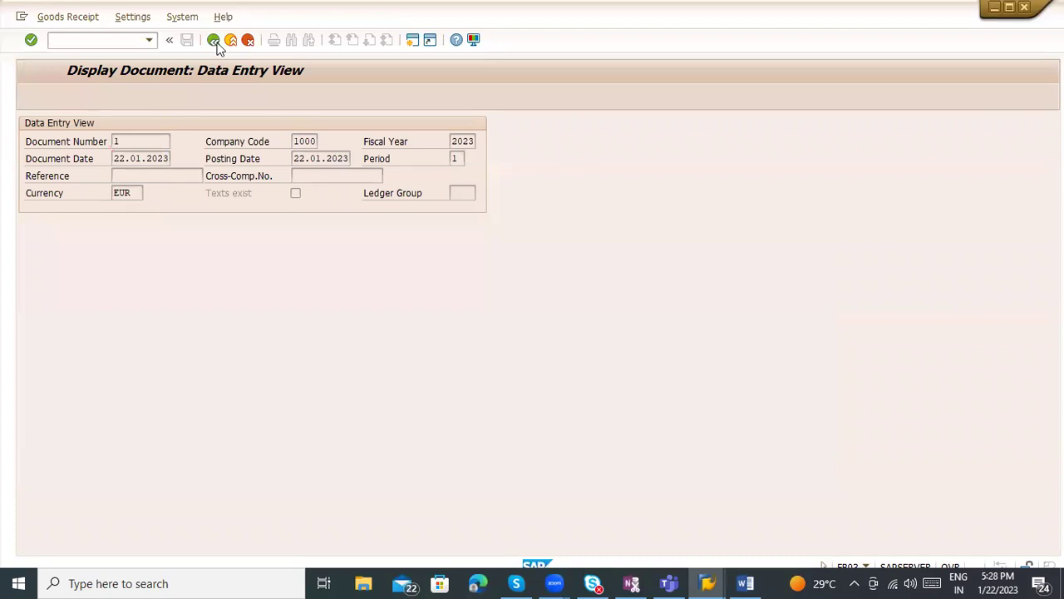
pyautogui.press('Escape')
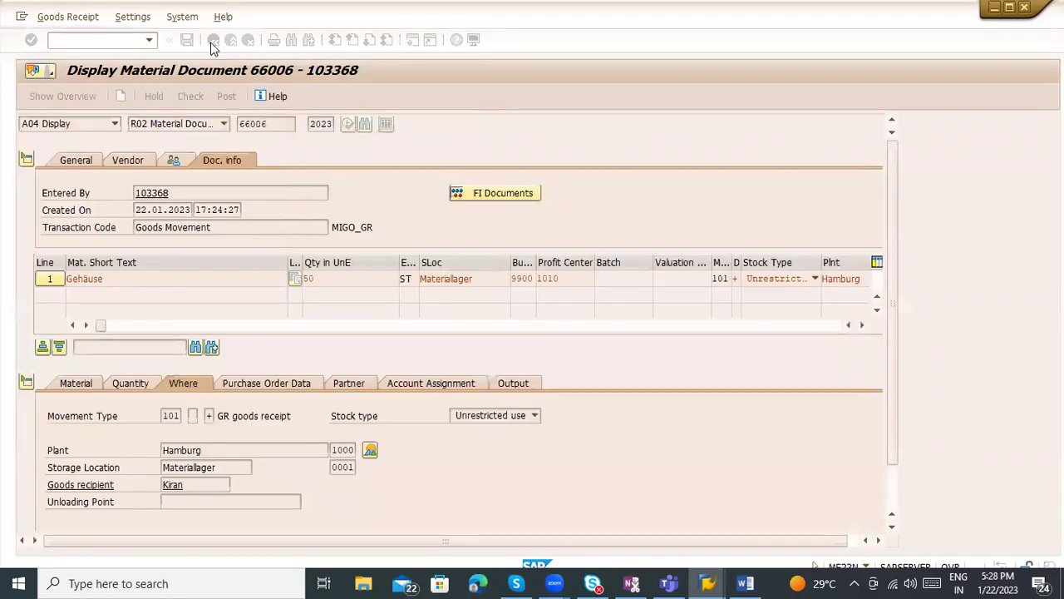
# Step: Go back to the purchase order history and view the material document of the delivery costs entry
pyautogui.click(214, 41)
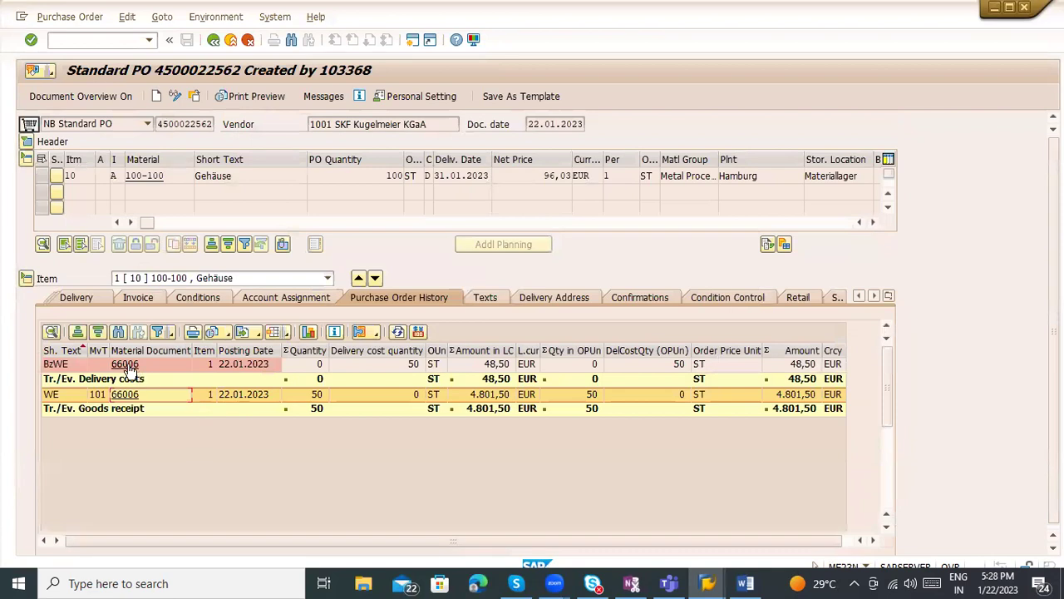
pyautogui.click(128, 363)
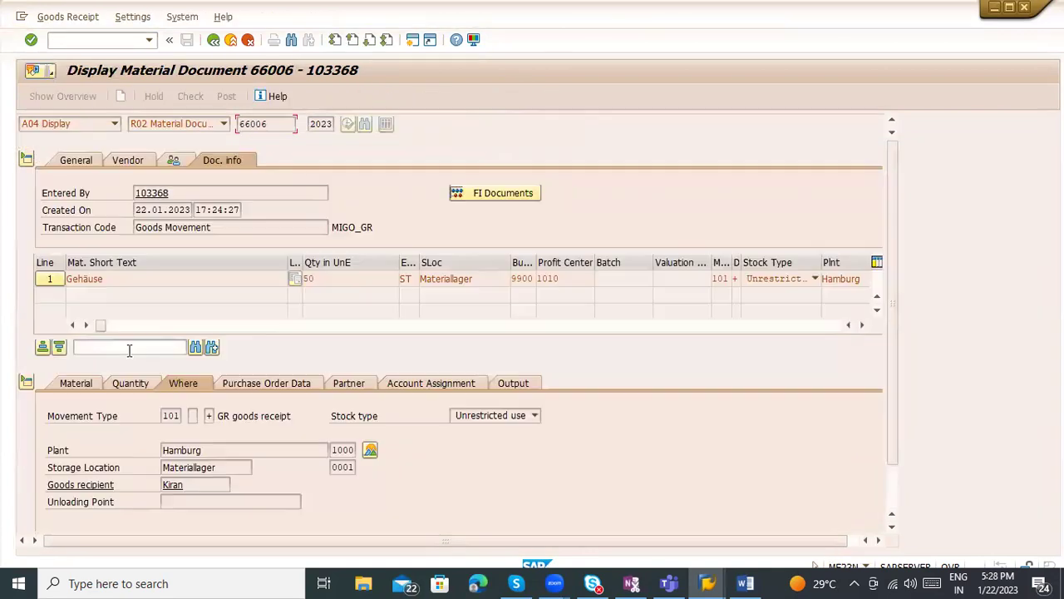
pyautogui.click(213, 42)
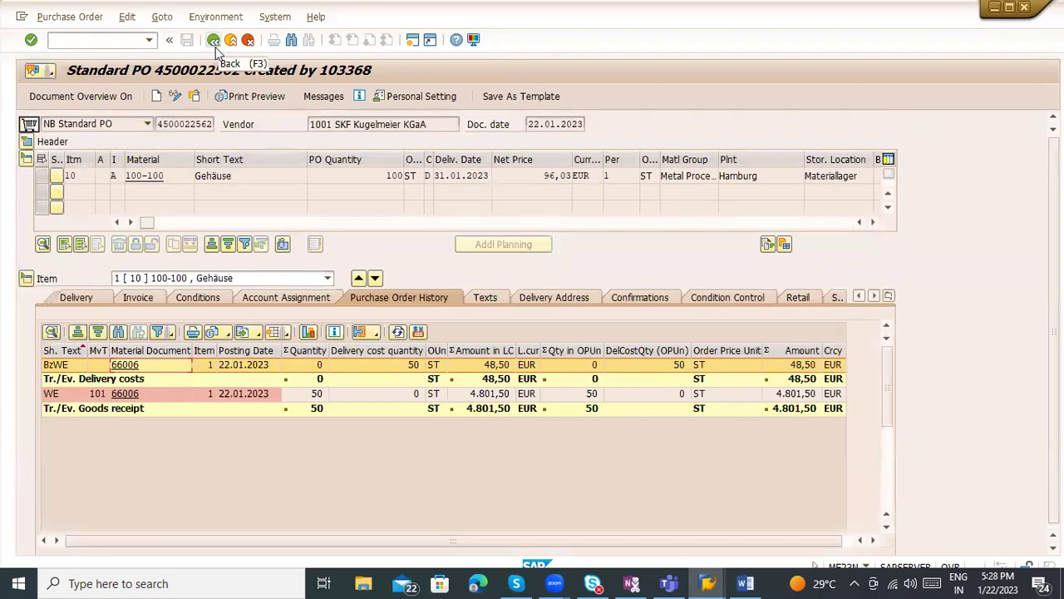
# Step: Switch to the Word notes and add the line "MIRO – Invoice Verification" below the MIGO entry
pyautogui.click(745, 582)
pyautogui.click(191, 470)
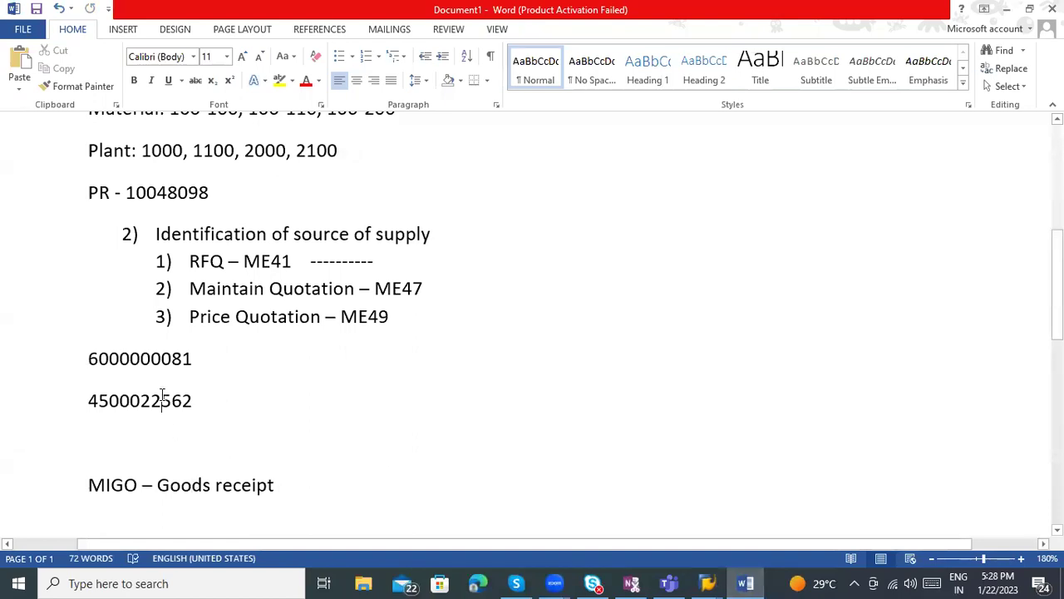
pyautogui.hotkey('alt', 'Tab')
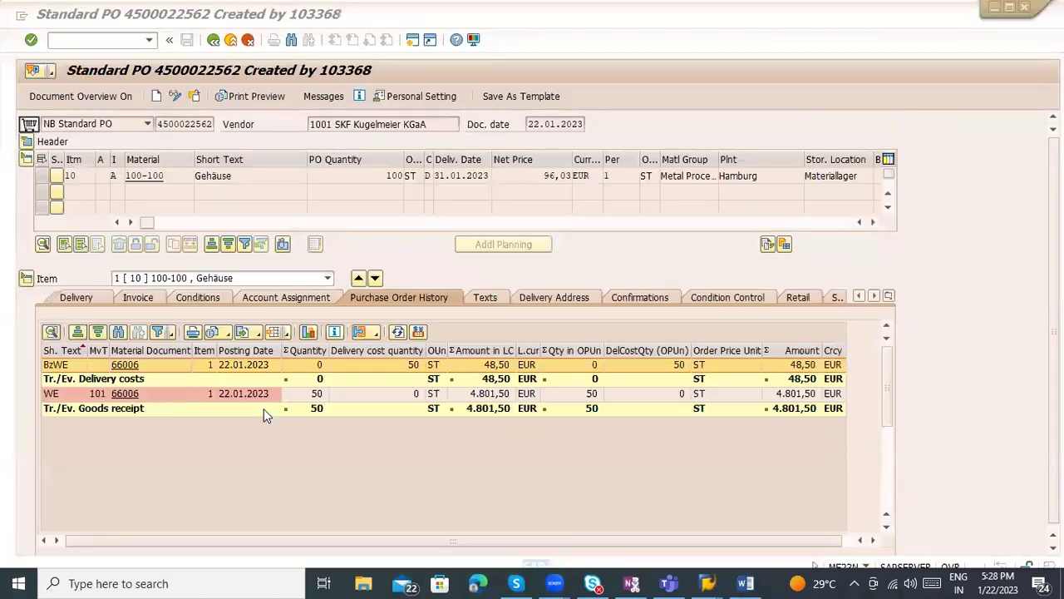
pyautogui.hotkey('alt', 'Tab')
pyautogui.press('Return')
pyautogui.write('MIRO')
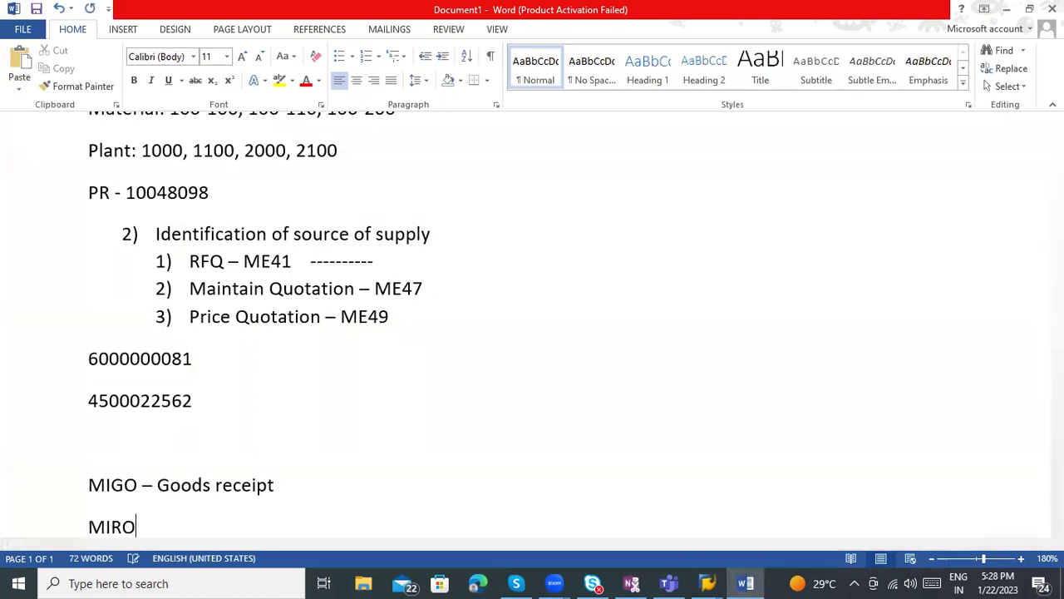
pyautogui.write(' - Invoice Veriri')
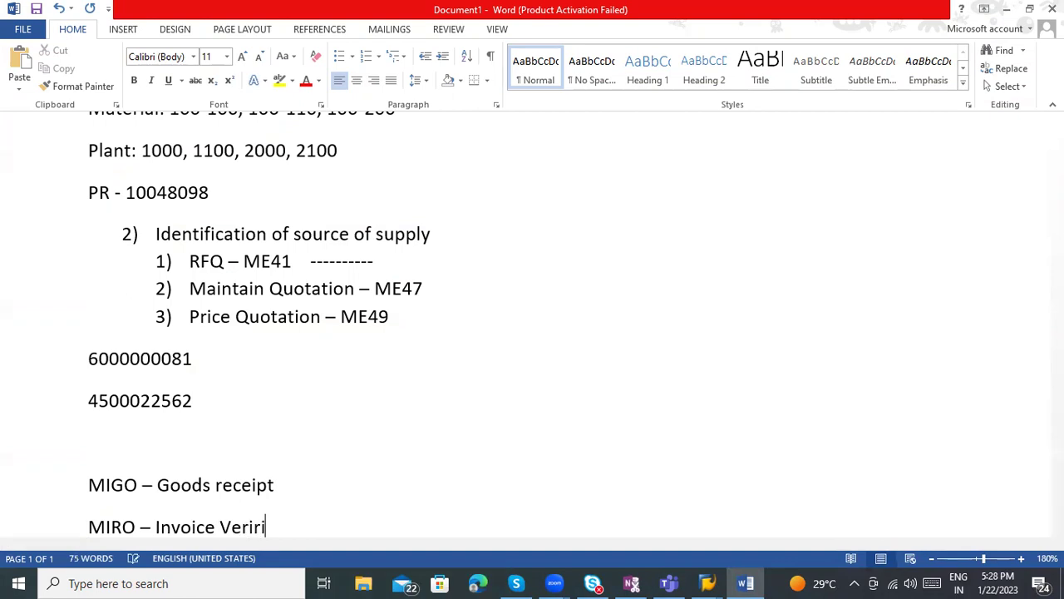
pyautogui.press('BackSpace')
pyautogui.press('BackSpace')
pyautogui.write('ification')
pyautogui.scroll(-3, 408, 451)
pyautogui.press('Return')
pyautogui.press('Return')
# Step: Try to start incoming invoice entry from the SAP Display IMG session with the transaction code /nmiro
pyautogui.hotkey('alt', 'Tab')
pyautogui.hotkey('alt', 'Tab')
pyautogui.hotkey('alt', 'Tab')
pyautogui.hotkey('alt', 'Tab')
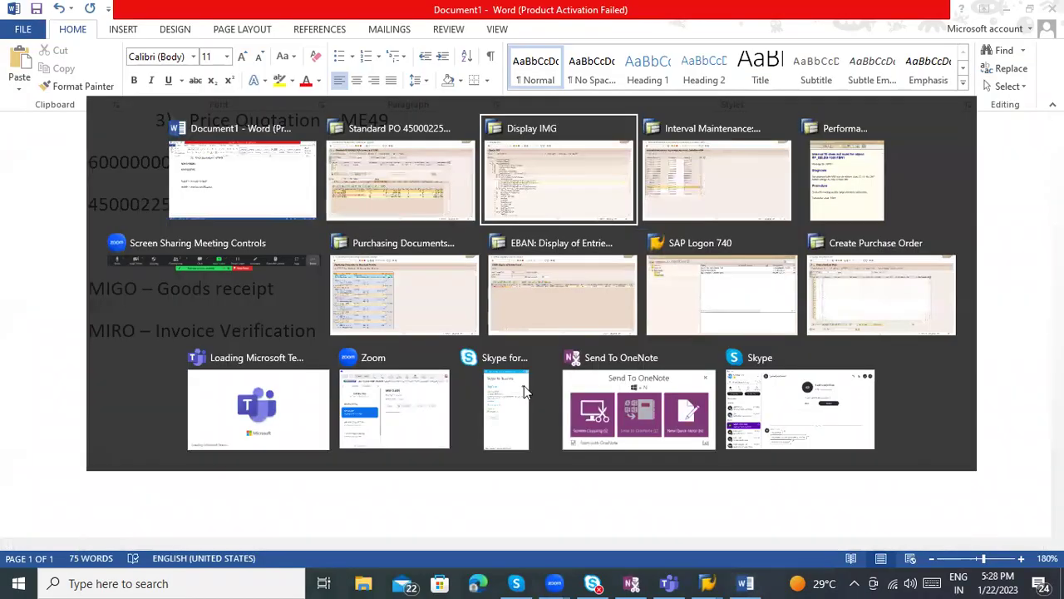
pyautogui.click(123, 41)
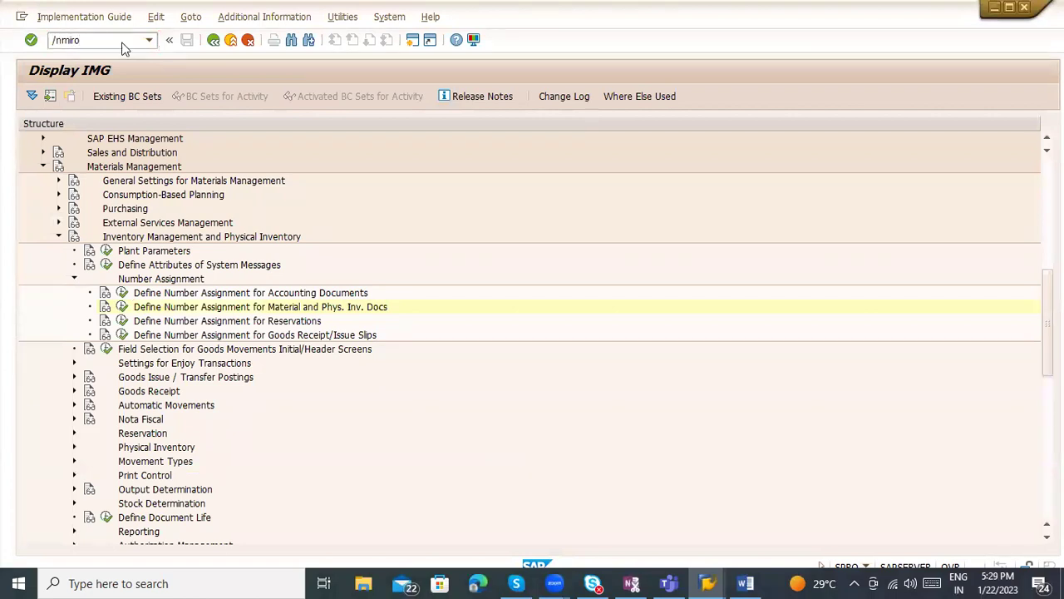
pyautogui.press('Return')
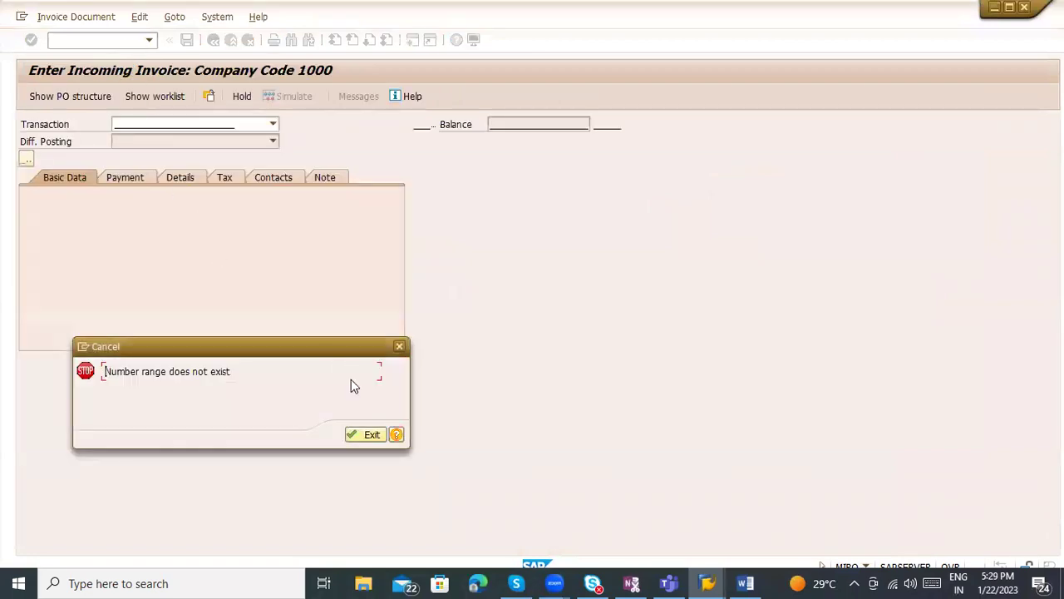
pyautogui.click(373, 437)
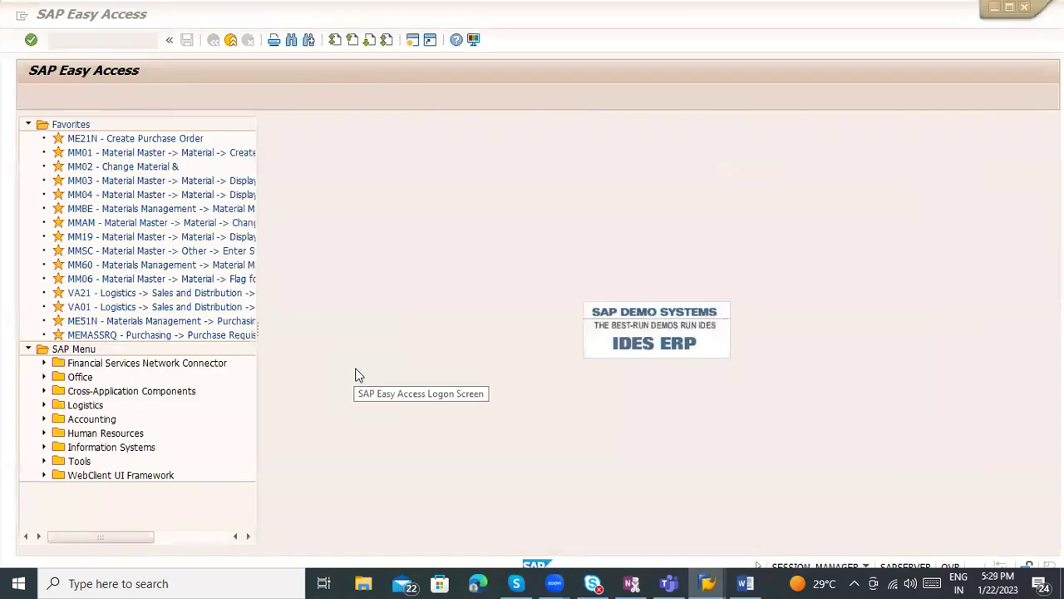
# Step: Return the purchase order session to SAP Easy Access and open the reference IMG through transaction spro
pyautogui.hotkey('alt', 'Tab')
pyautogui.hotkey('alt', 'Tab')
pyautogui.hotkey('alt', 'Tab')
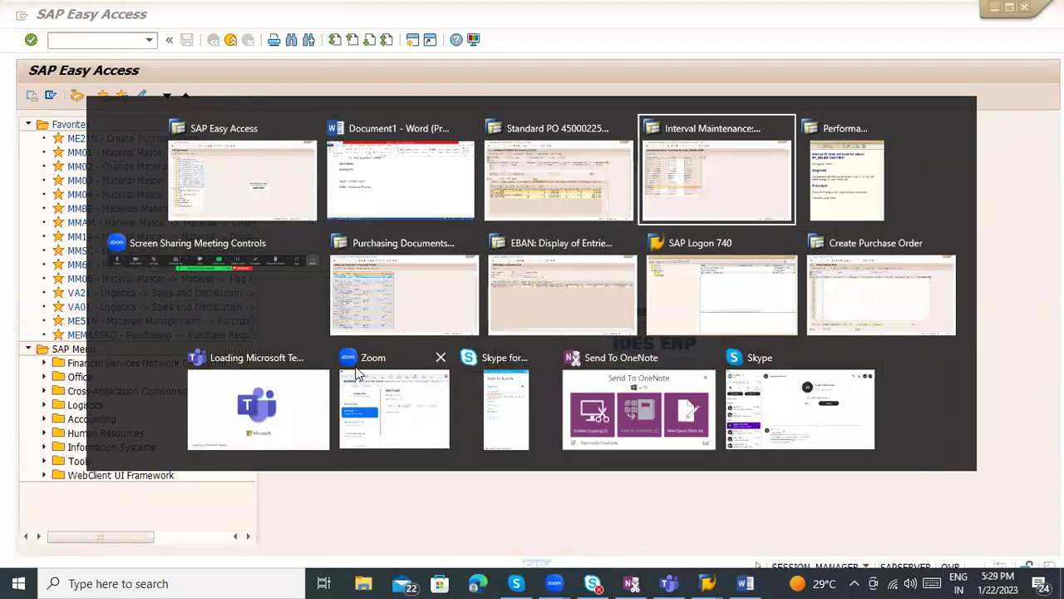
pyautogui.hotkey('alt', 'Tab')
pyautogui.hotkey('alt', 'Tab')
pyautogui.hotkey('alt', 'Tab')
pyautogui.hotkey('alt', 'Tab')
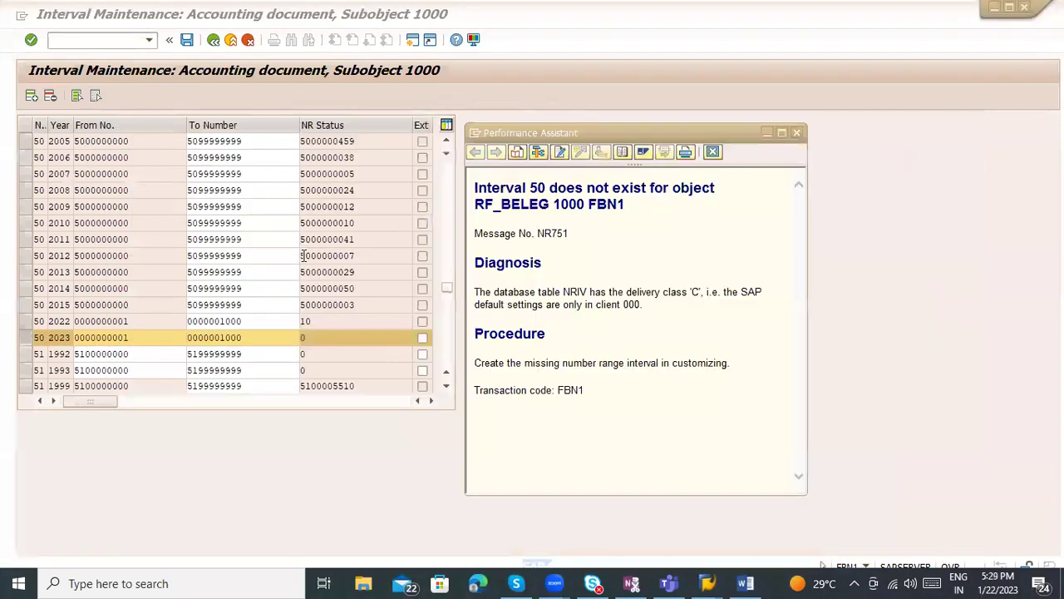
pyautogui.hotkey('alt', 'Tab')
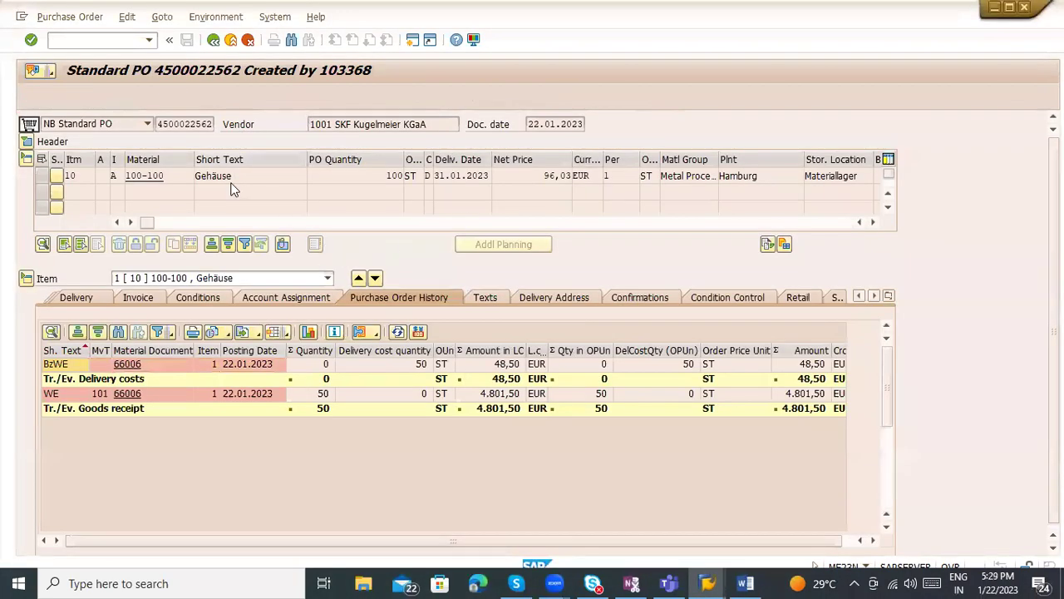
pyautogui.press('F3')
pyautogui.press('F3')
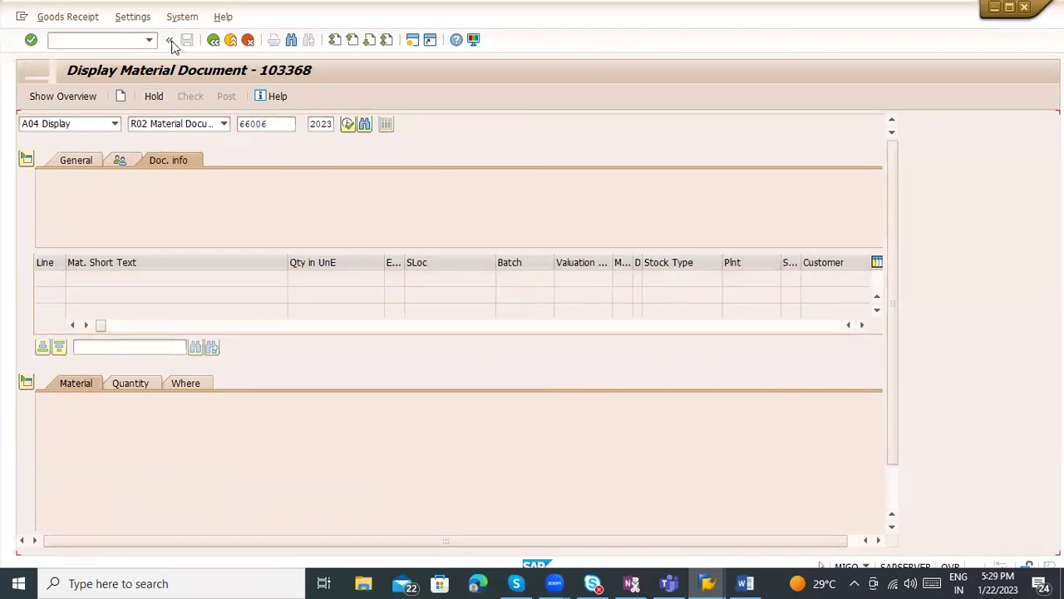
pyautogui.click(230, 40)
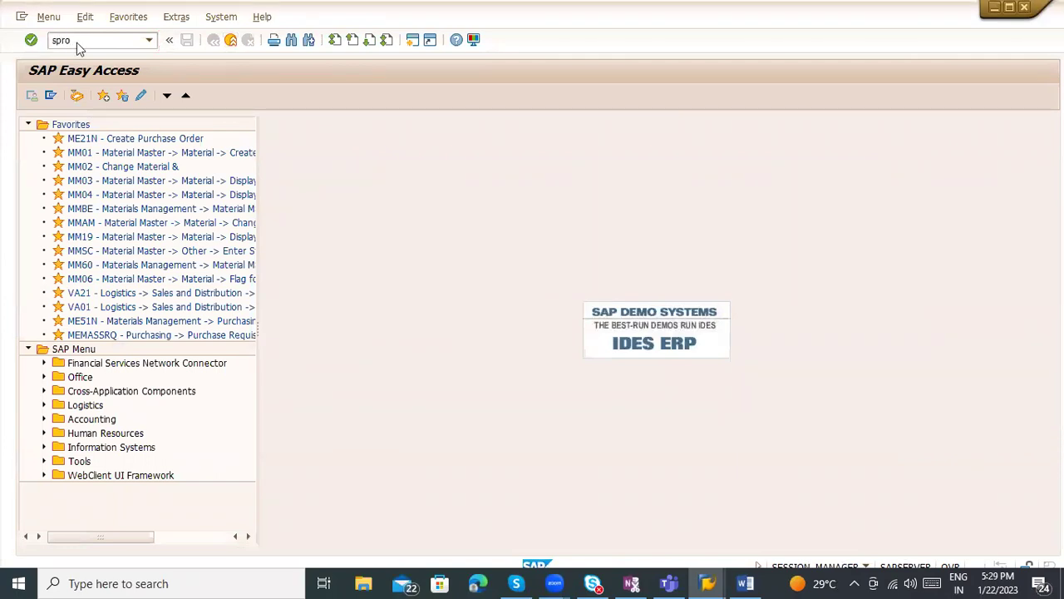
pyautogui.press('Return')
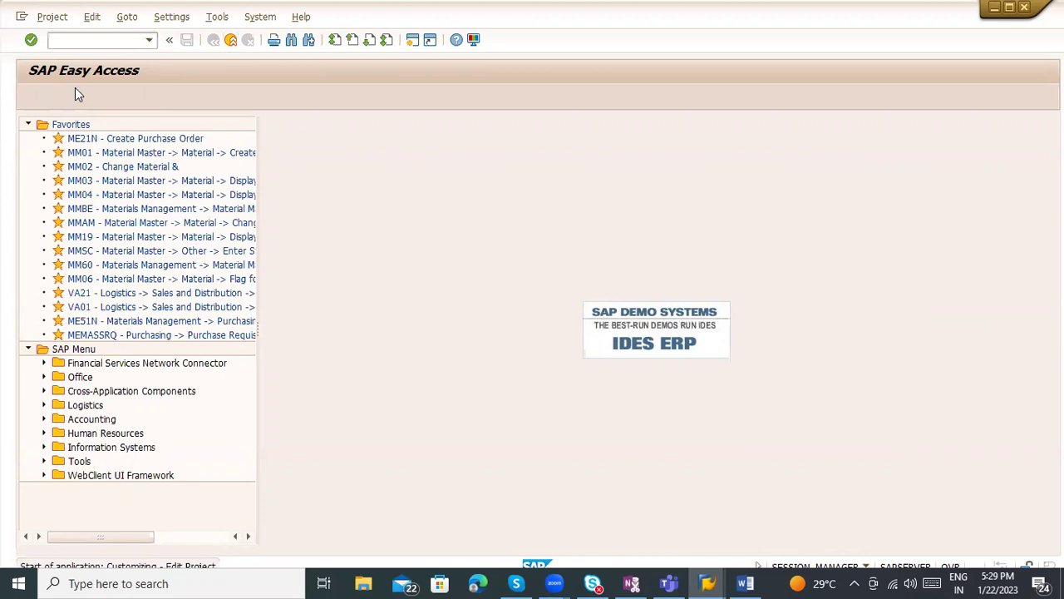
pyautogui.click(77, 94)
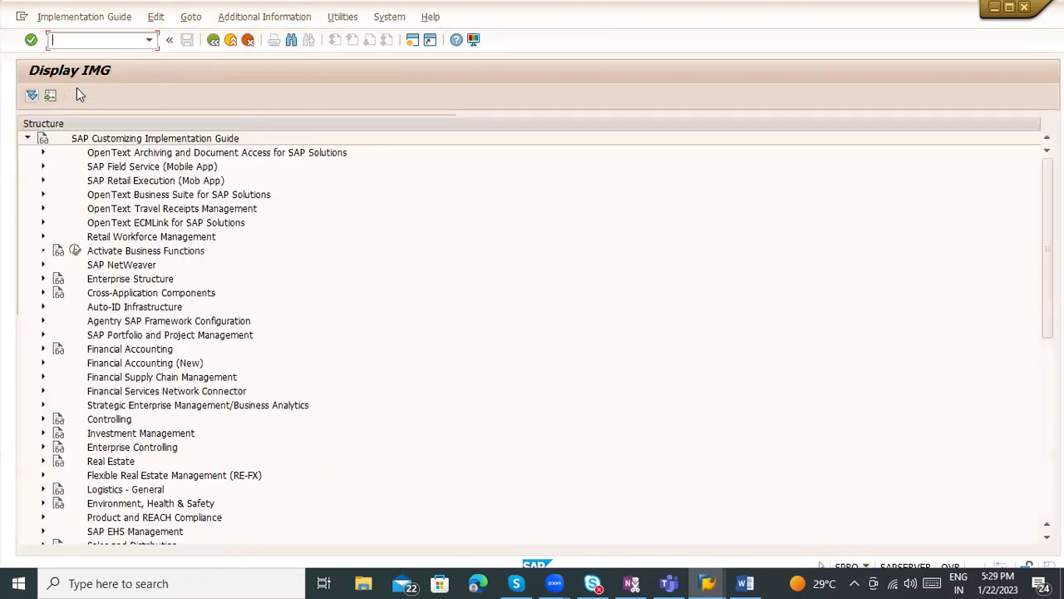
# Step: Expand Materials Management, Logistics Invoice Verification, Incoming Invoice and Number Assignment down to Maintain Number Assignment for Logistics Documents
pyautogui.scroll(-2, 110, 354)
pyautogui.scroll(-4, 110, 354)
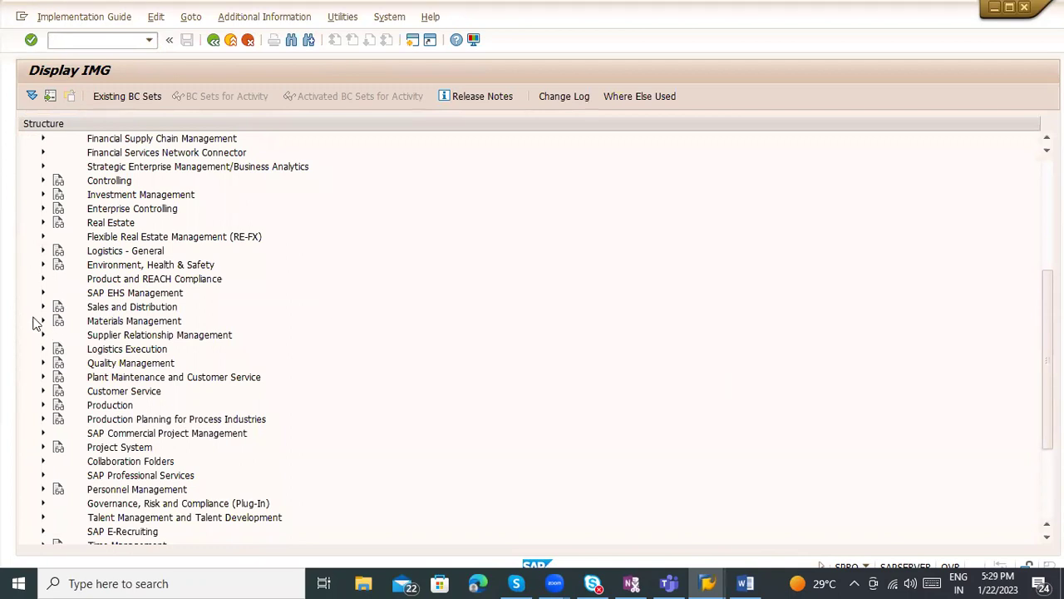
pyautogui.click(44, 321)
pyautogui.scroll(-2, 39, 330)
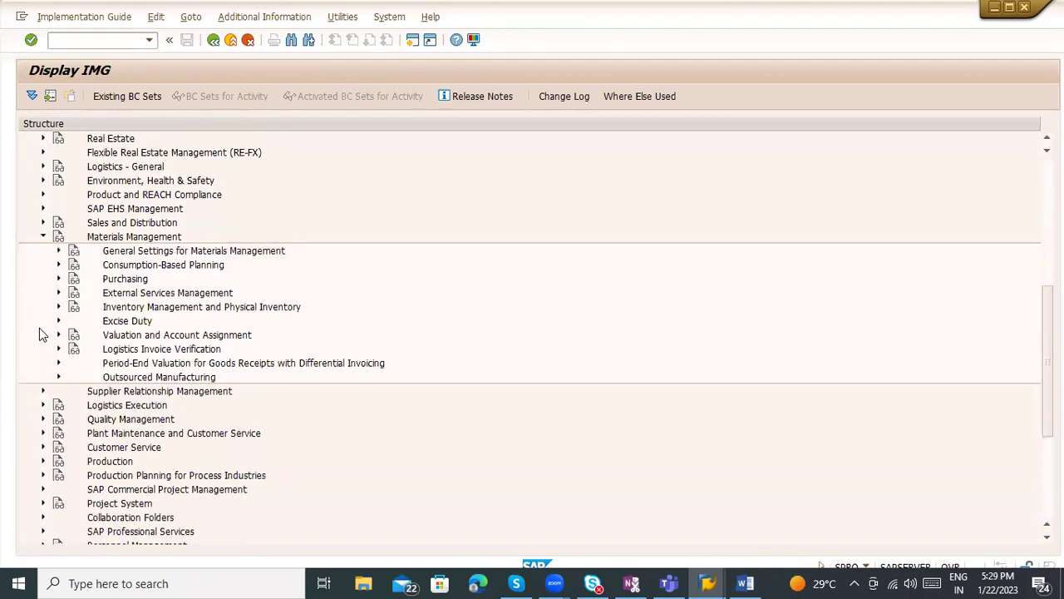
pyautogui.click(71, 350)
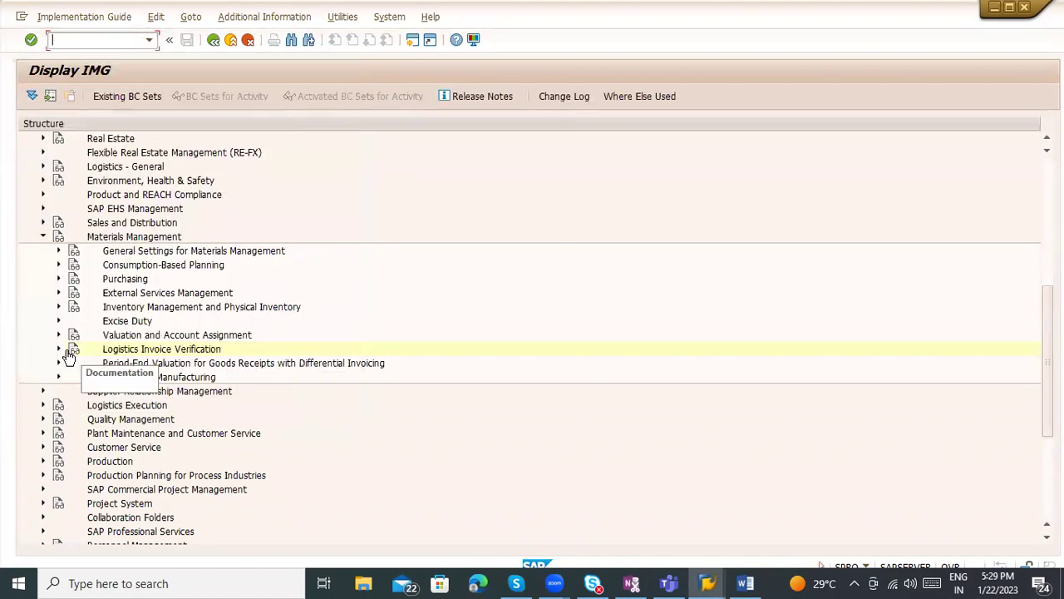
pyautogui.click(57, 348)
pyautogui.scroll(-2, 55, 353)
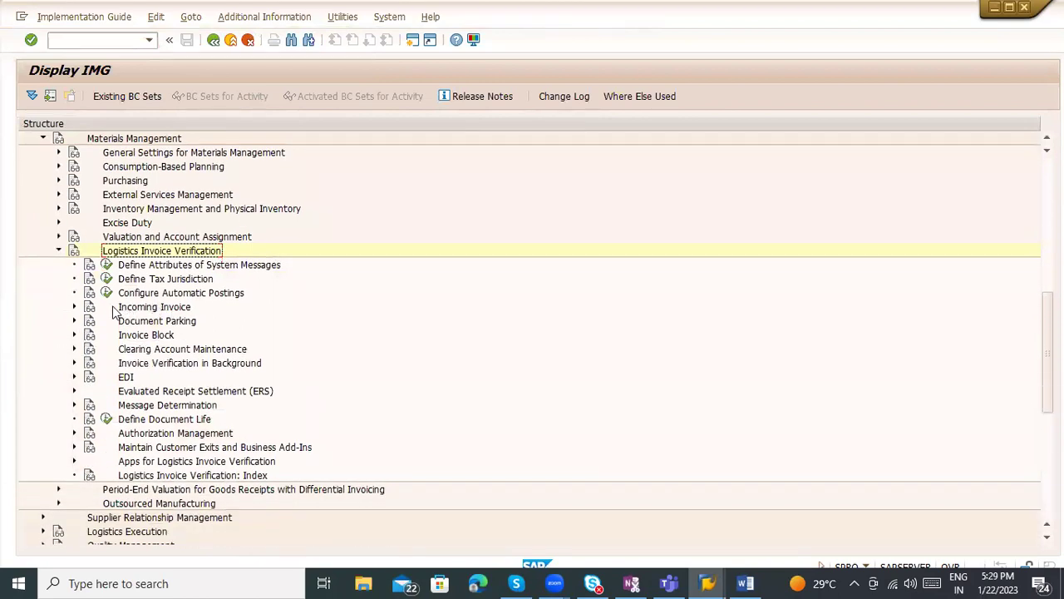
pyautogui.click(73, 307)
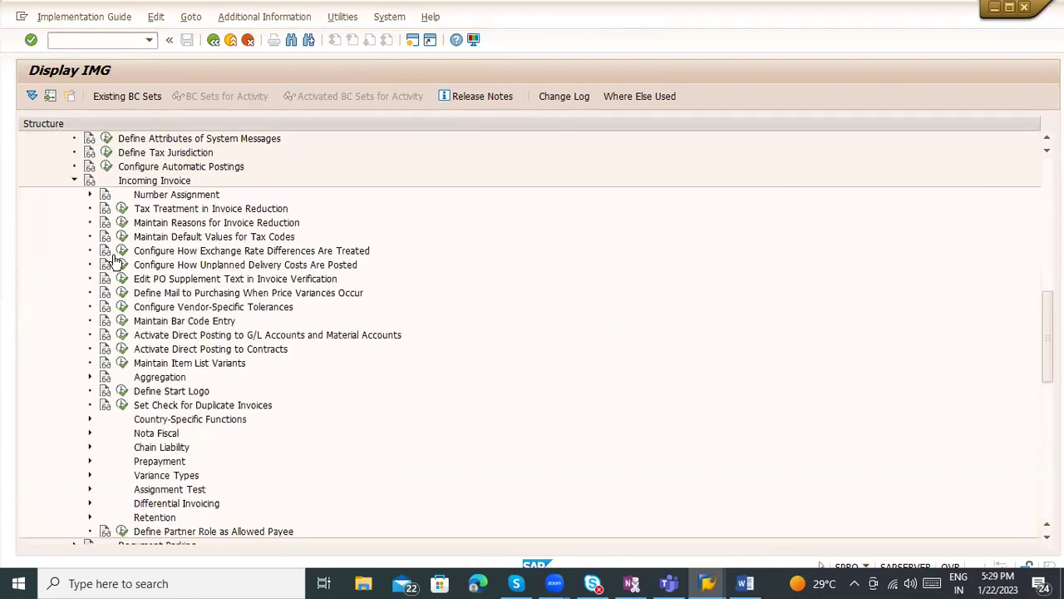
pyautogui.click(90, 193)
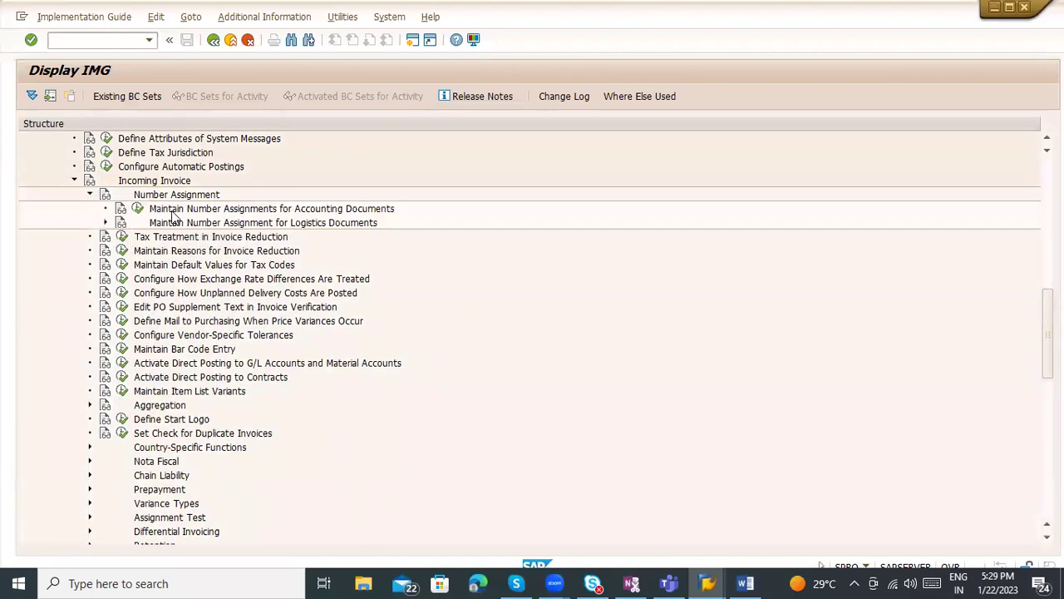
pyautogui.click(105, 223)
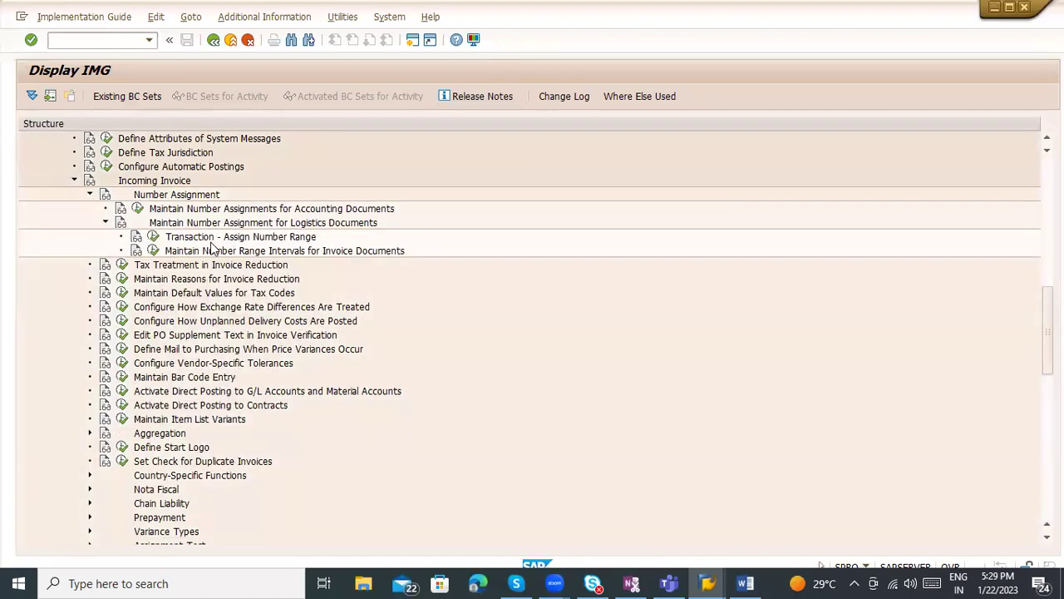
# Step: Check the number ranges assigned to transactions RD and RS in Transaction - Assign Number Range and return to the IMG
pyautogui.click(153, 237)
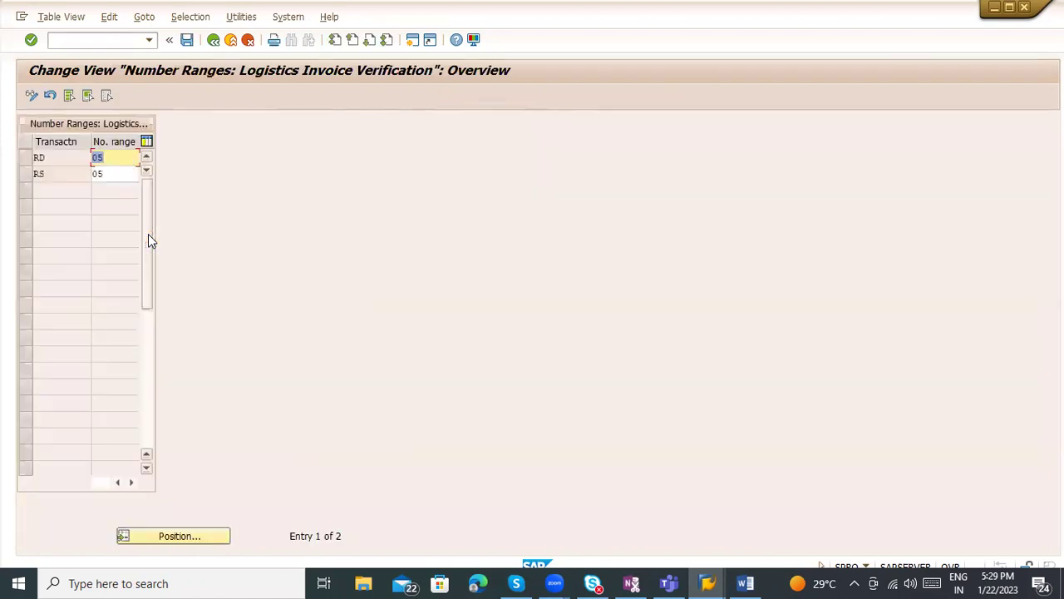
pyautogui.click(120, 172)
pyautogui.click(186, 40)
pyautogui.click(213, 39)
# Step: Display the number range intervals for invoice documents, examine the entry for range 05, and return to range maintenance
pyautogui.click(153, 250)
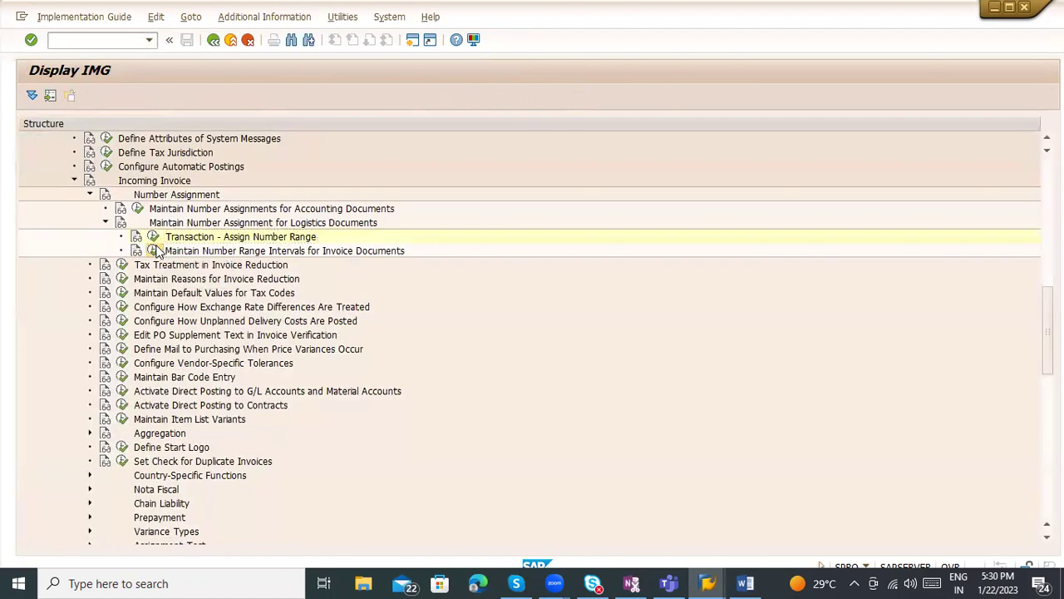
pyautogui.click(78, 160)
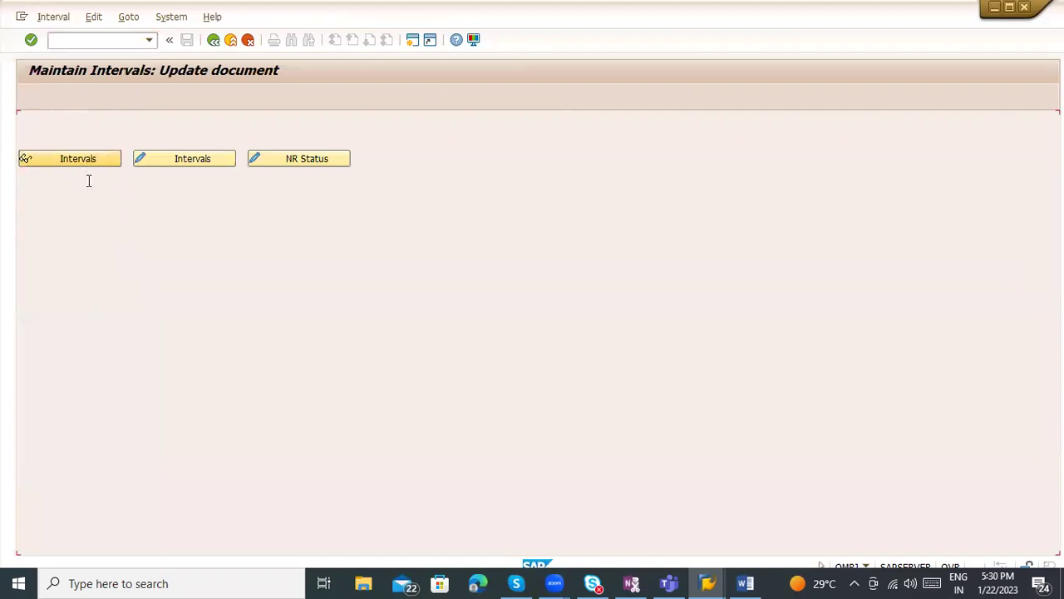
pyautogui.click(64, 287)
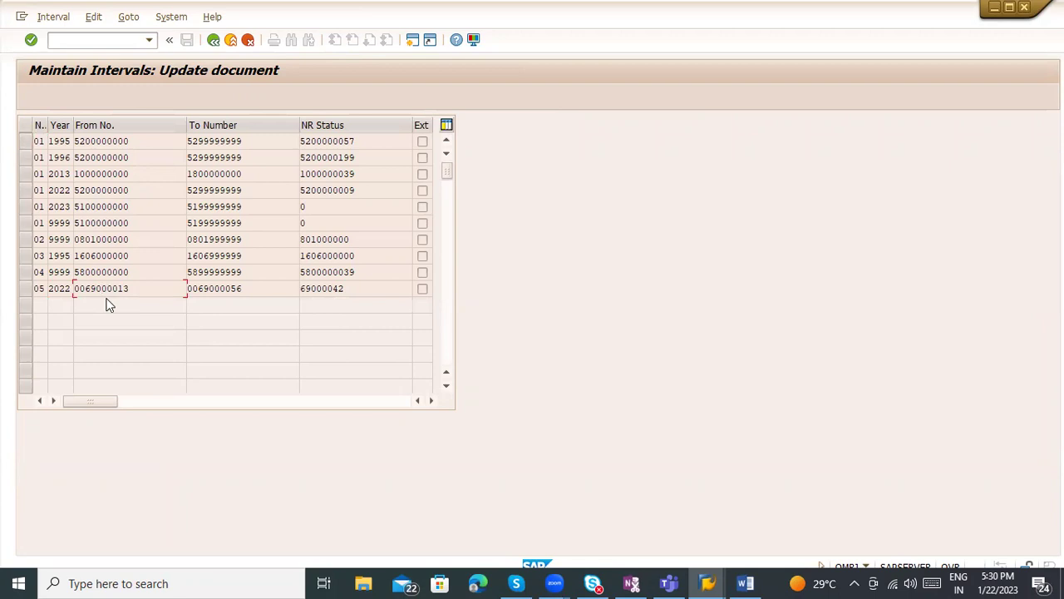
pyautogui.click(213, 39)
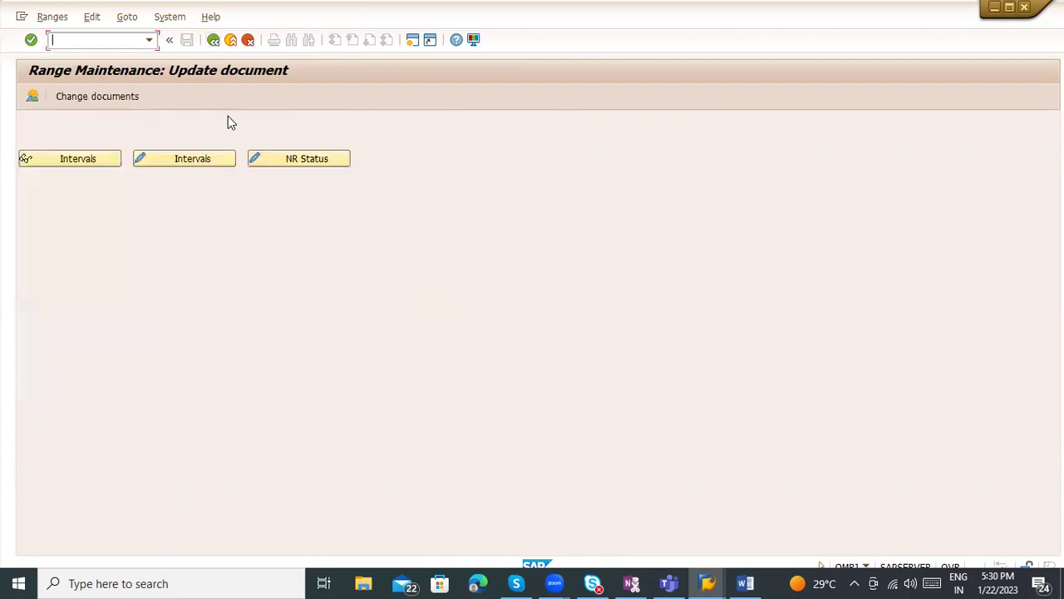
# Step: Open the invoice document number range intervals for editing and copy the From and To numbers of range 05 for 2022
pyautogui.click(216, 159)
pyautogui.click(87, 288)
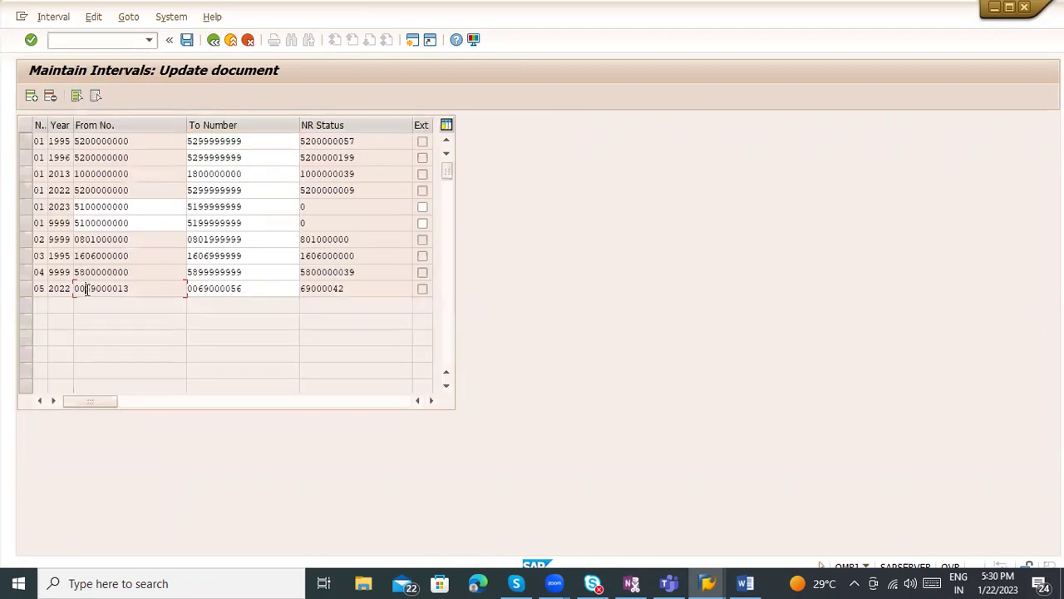
pyautogui.hotkey('ctrl', 'y')
pyautogui.moveTo(87, 289)
pyautogui.mouseDown()
pyautogui.moveTo(255, 288)
pyautogui.moveTo(71, 290)
pyautogui.mouseUp()
pyautogui.hotkey('ctrl', 'c')
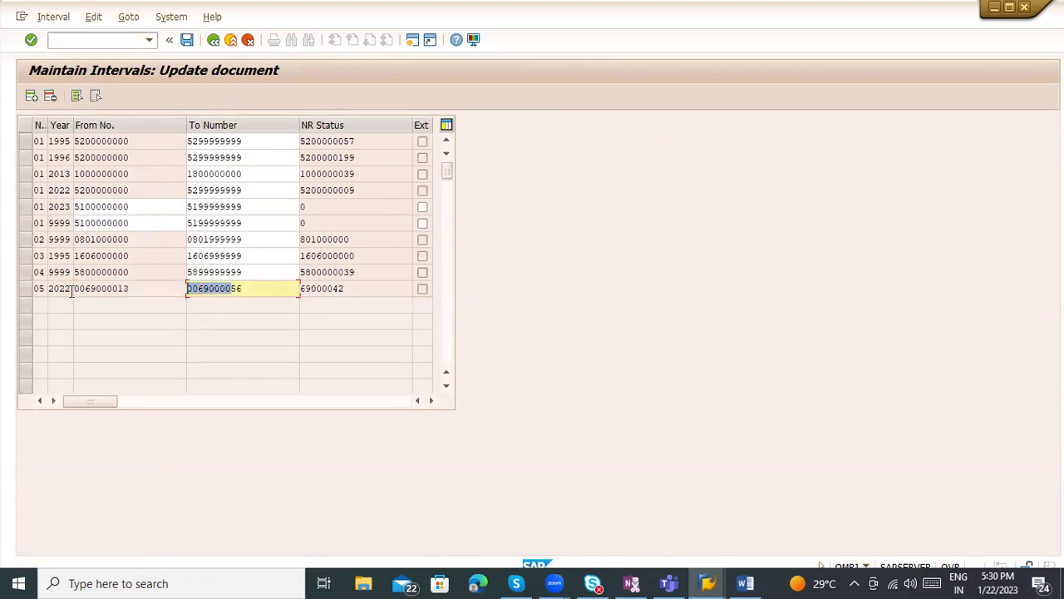
pyautogui.click(127, 289)
pyautogui.doubleClick(129, 289)
pyautogui.hotkey('ctrl', 'y')
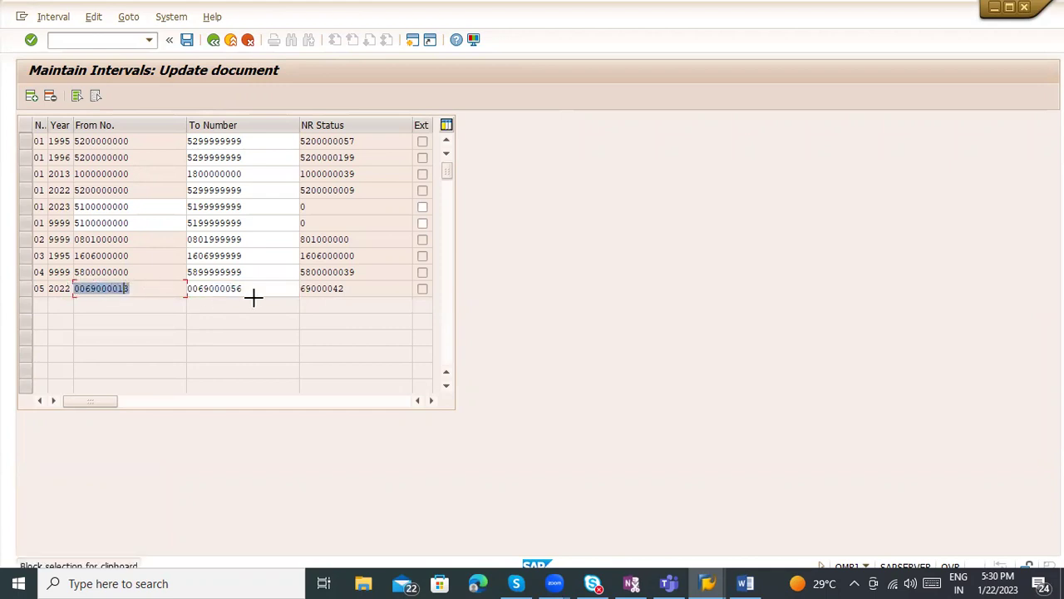
pyautogui.moveTo(254, 297); pyautogui.dragTo(275, 288)
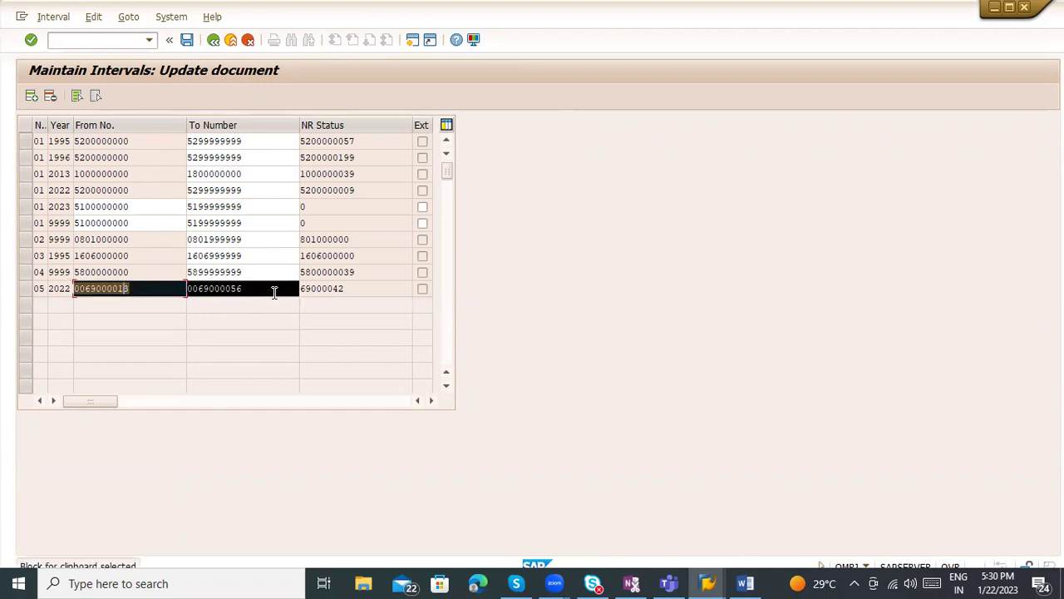
pyautogui.hotkey('ctrl', 'c')
pyautogui.click(33, 98)
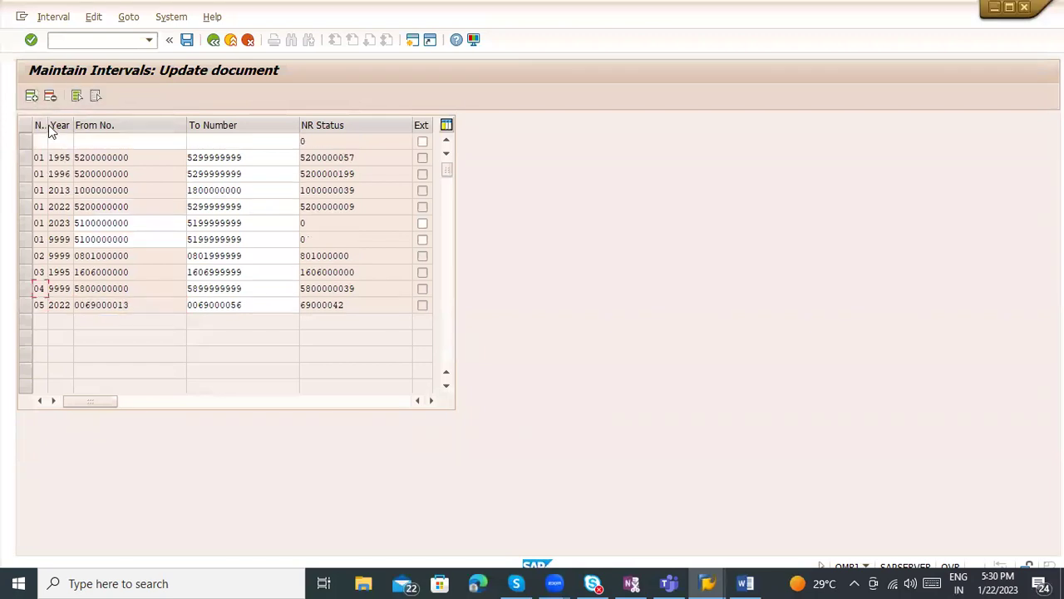
pyautogui.click(43, 143)
pyautogui.press('Tab')
pyautogui.write('2023')
pyautogui.press('Tab')
pyautogui.hotkey('ctrl', 'v')
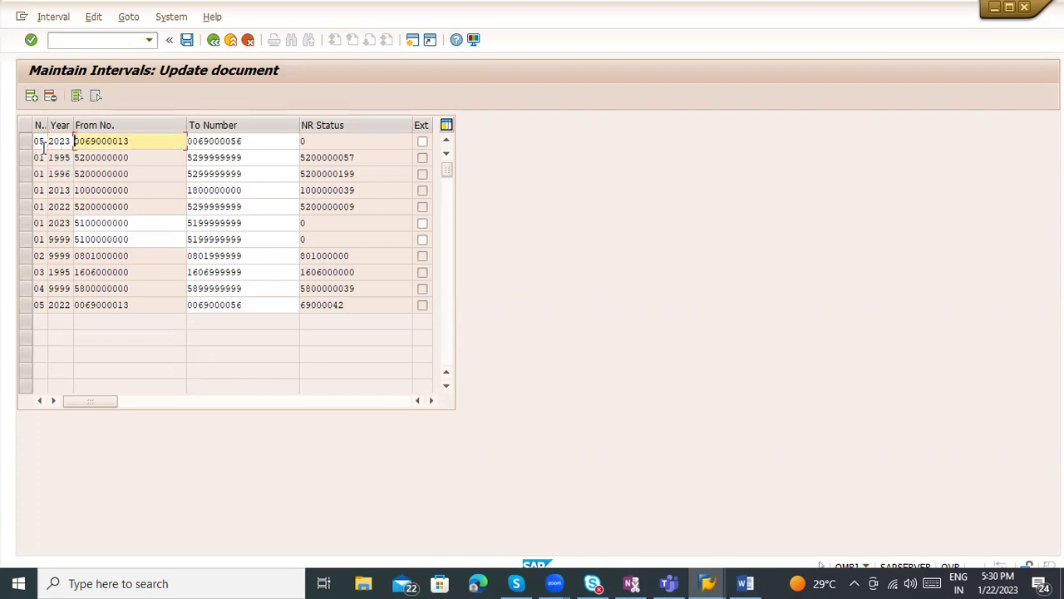
pyautogui.press('Return')
pyautogui.hotkey('ctrl', 's')
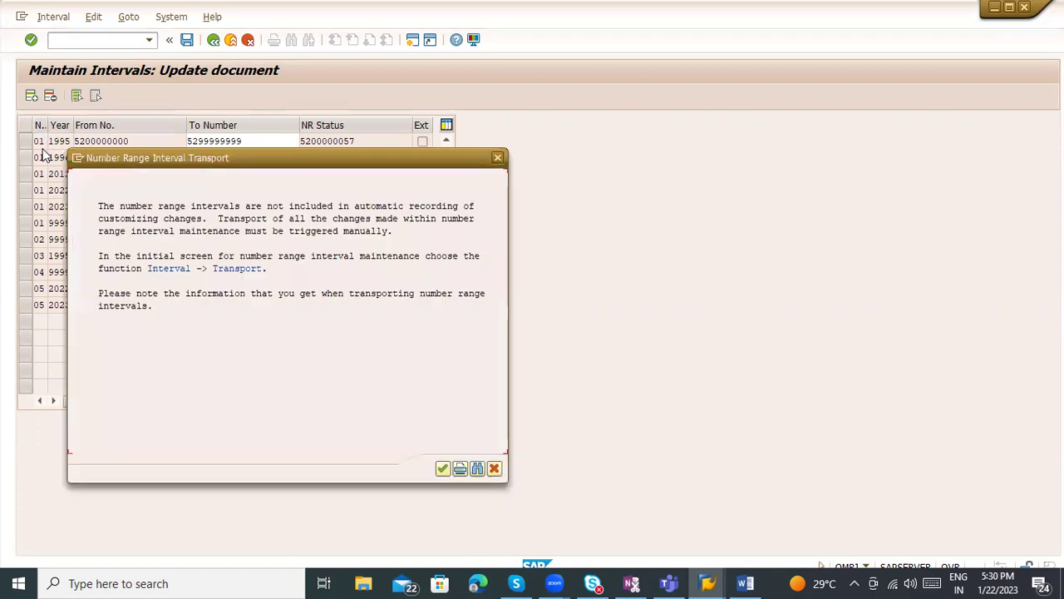
pyautogui.press('Return')
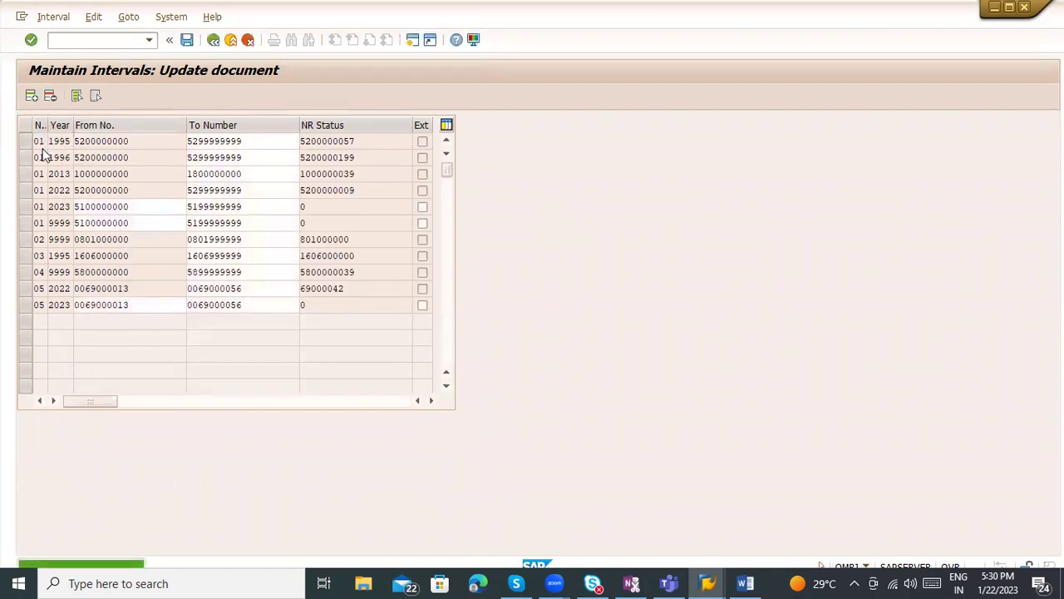
pyautogui.press('F3')
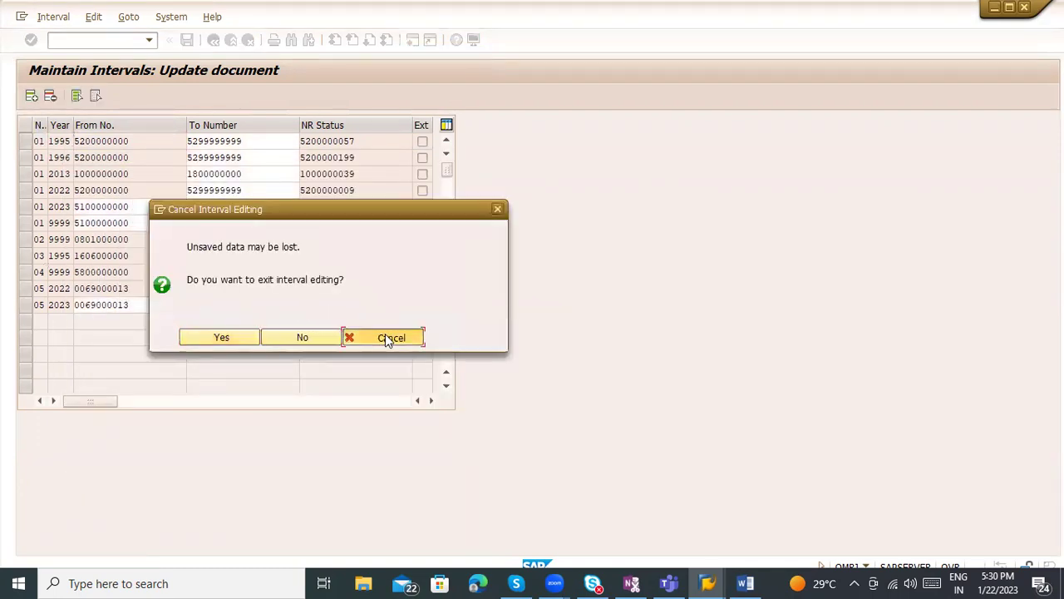
pyautogui.click(385, 338)
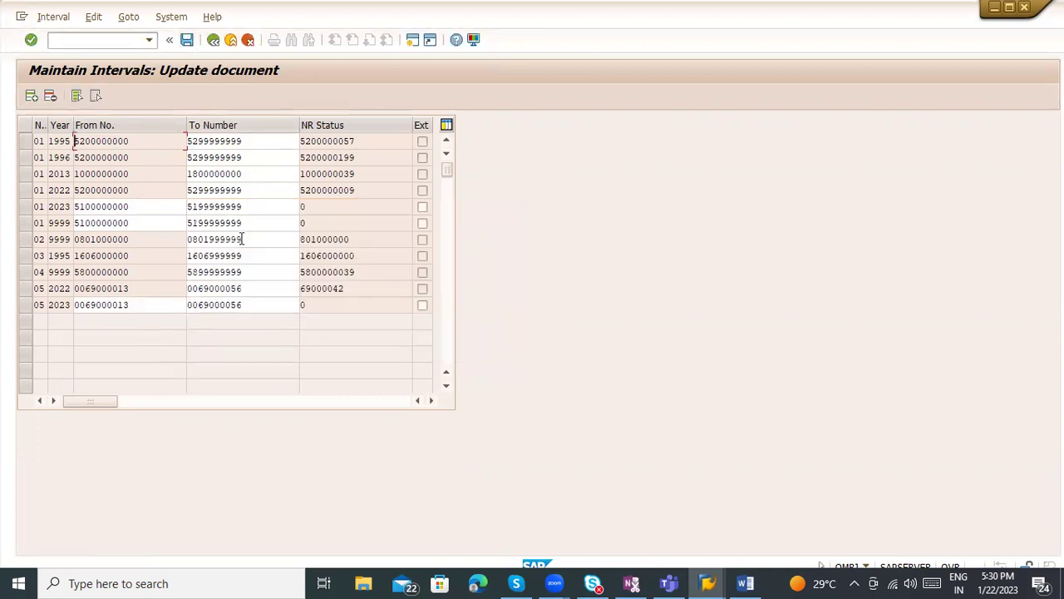
# Step: Start MIRO in the accounting document interval session, and return the invoice document number range session to the IMG
pyautogui.hotkey('alt', 'Tab')
pyautogui.click(98, 47)
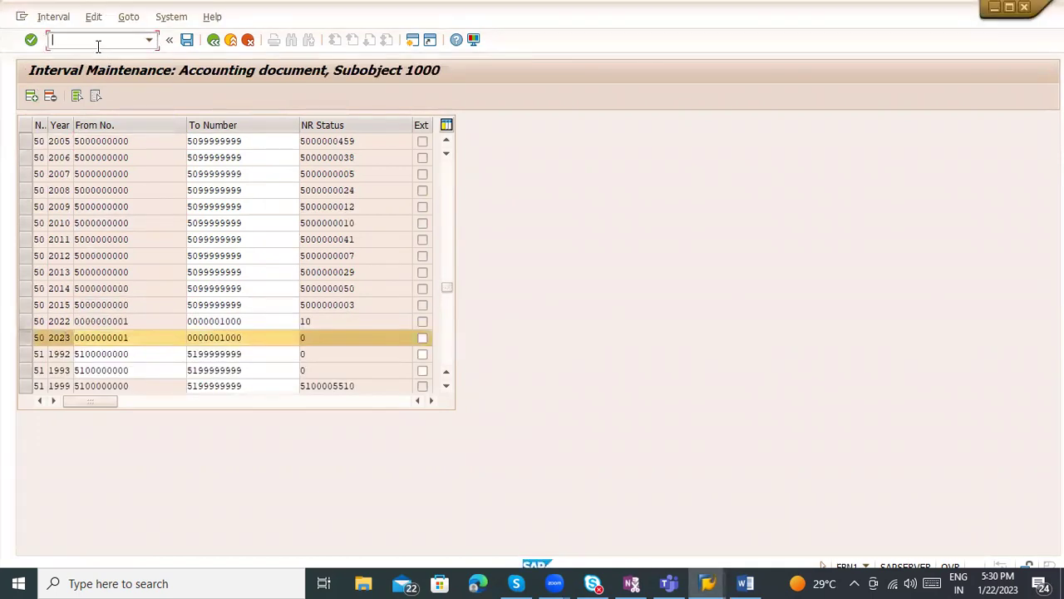
pyautogui.press('Return')
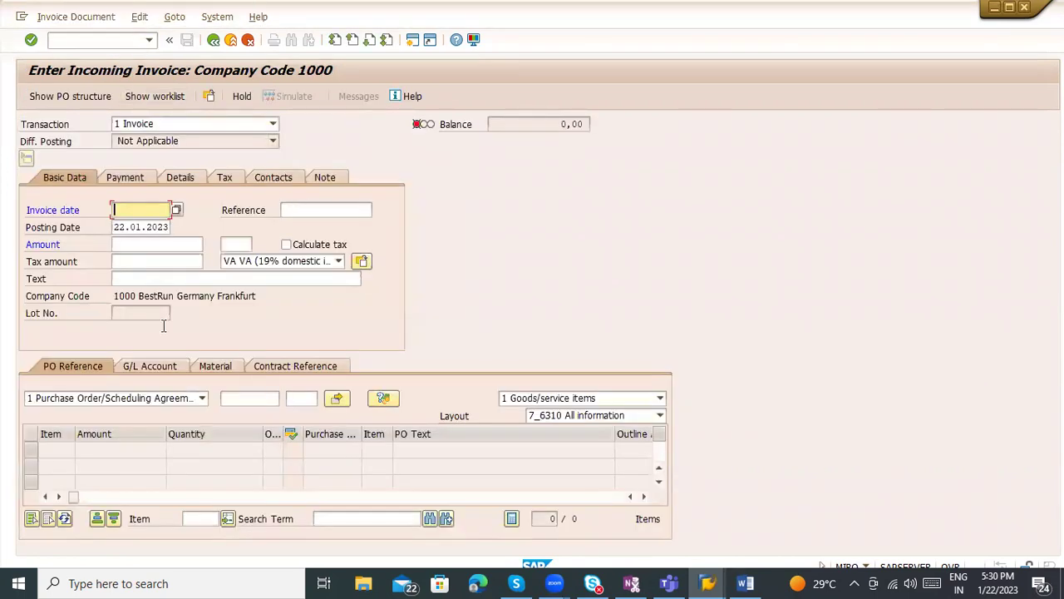
pyautogui.hotkey('alt', 'Tab')
pyautogui.click(231, 42)
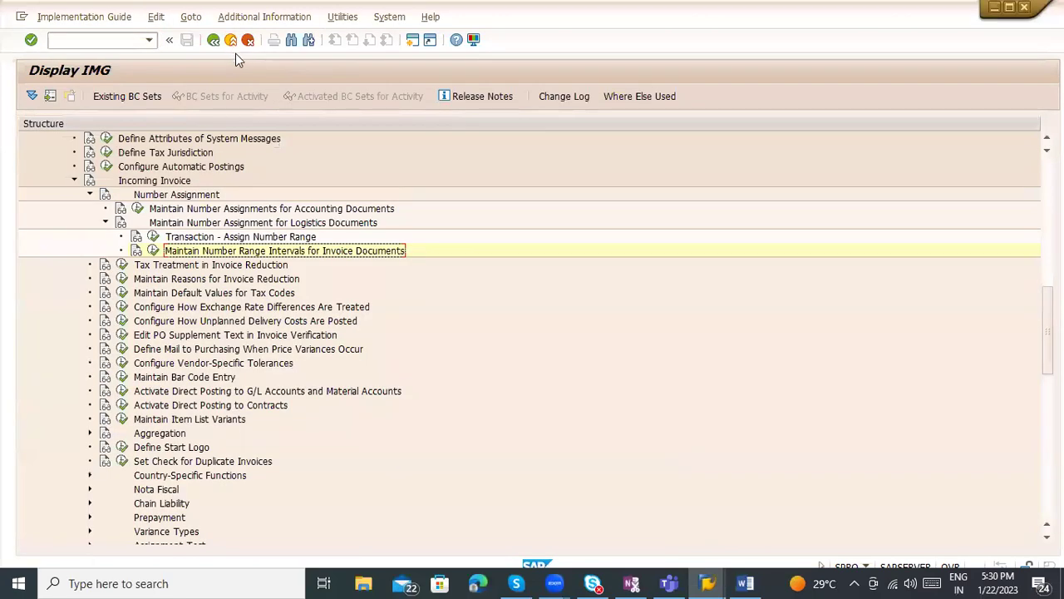
# Step: Switch back to the incoming invoice and pick 22.01.2023 as its invoice date
pyautogui.hotkey('alt', 'Tab')
pyautogui.click(129, 213)
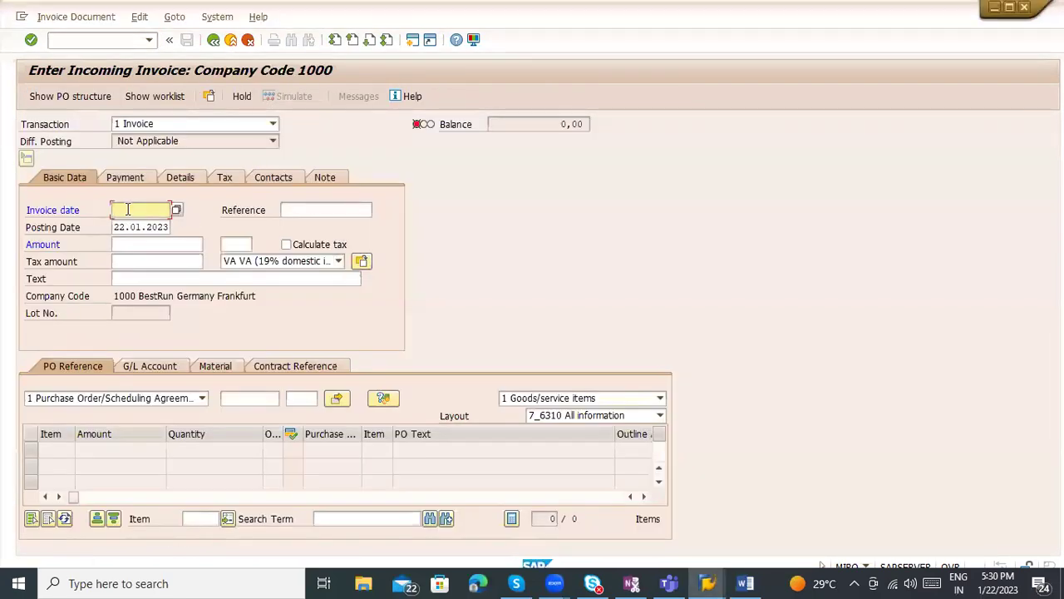
pyautogui.click(175, 213)
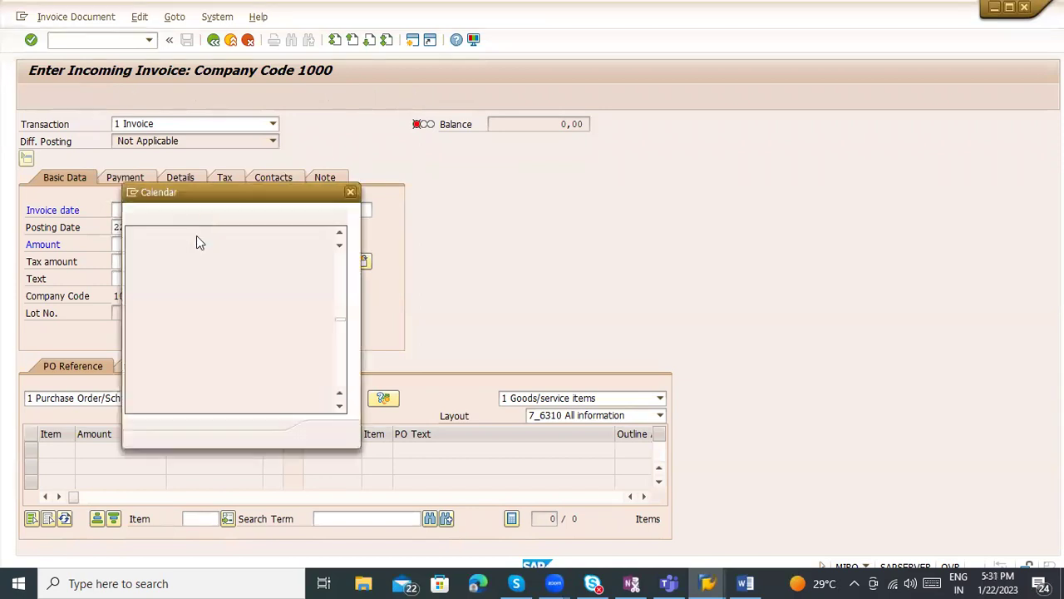
pyautogui.doubleClick(321, 320)
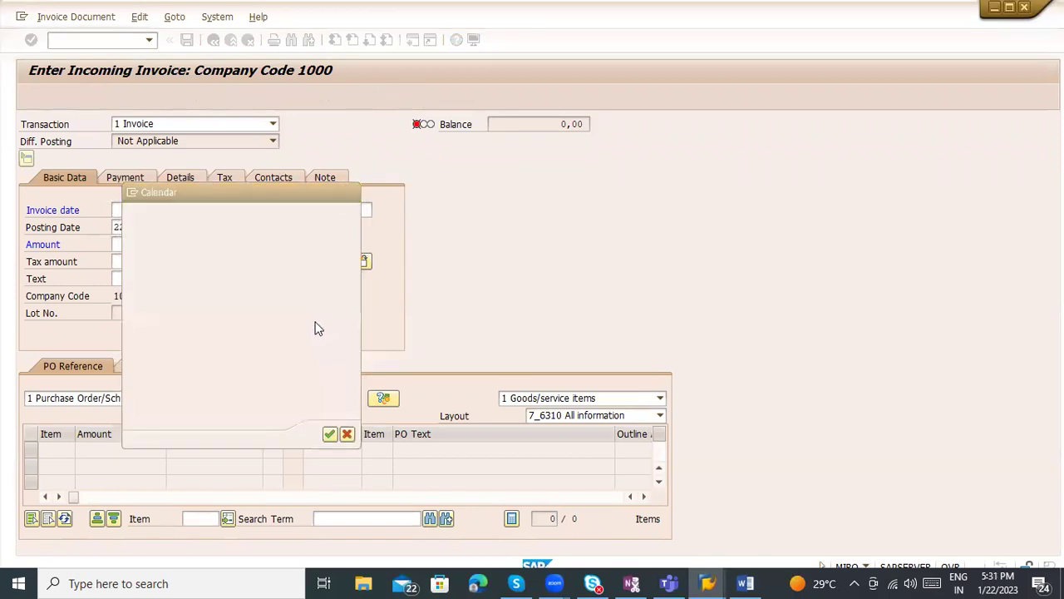
pyautogui.click(130, 229)
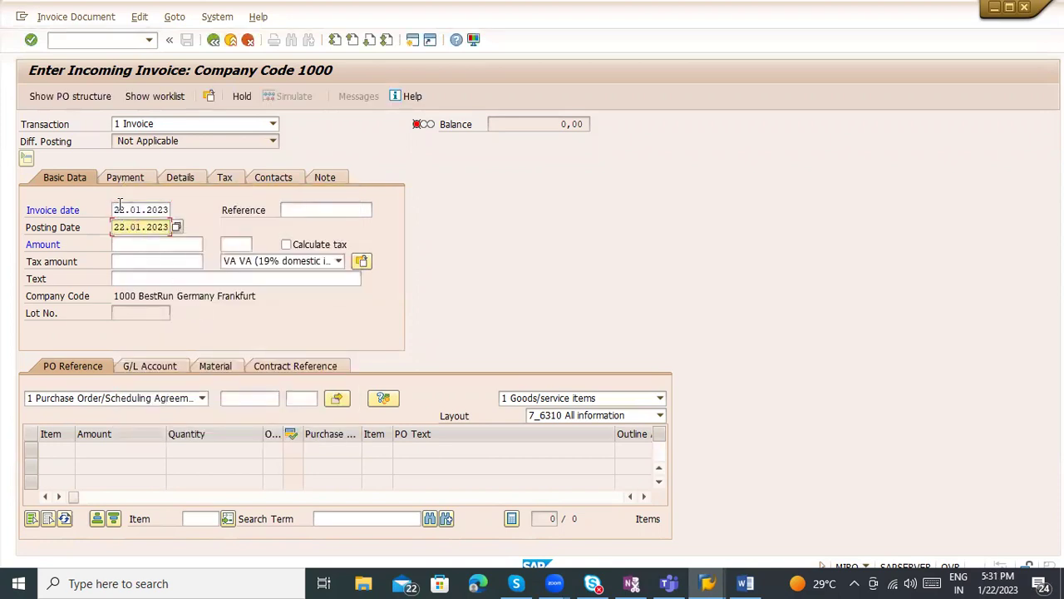
pyautogui.click(126, 209)
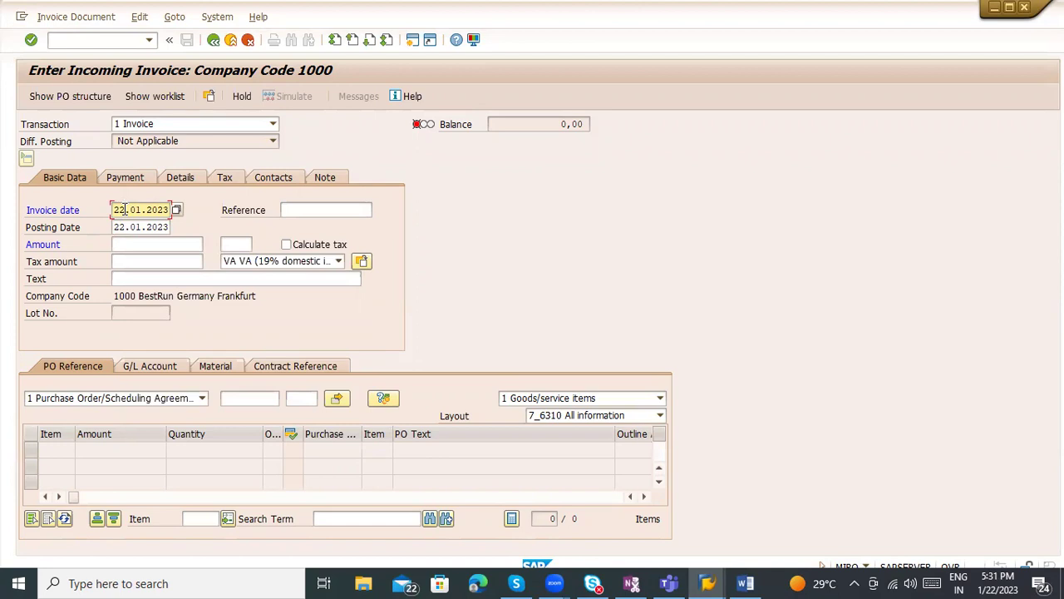
# Step: Copy the purchase order number from the Word document into the incoming invoice's purchase order reference
pyautogui.hotkey('alt', 'Tab')
pyautogui.hotkey('alt', 'Tab')
pyautogui.hotkey('alt', 'Tab')
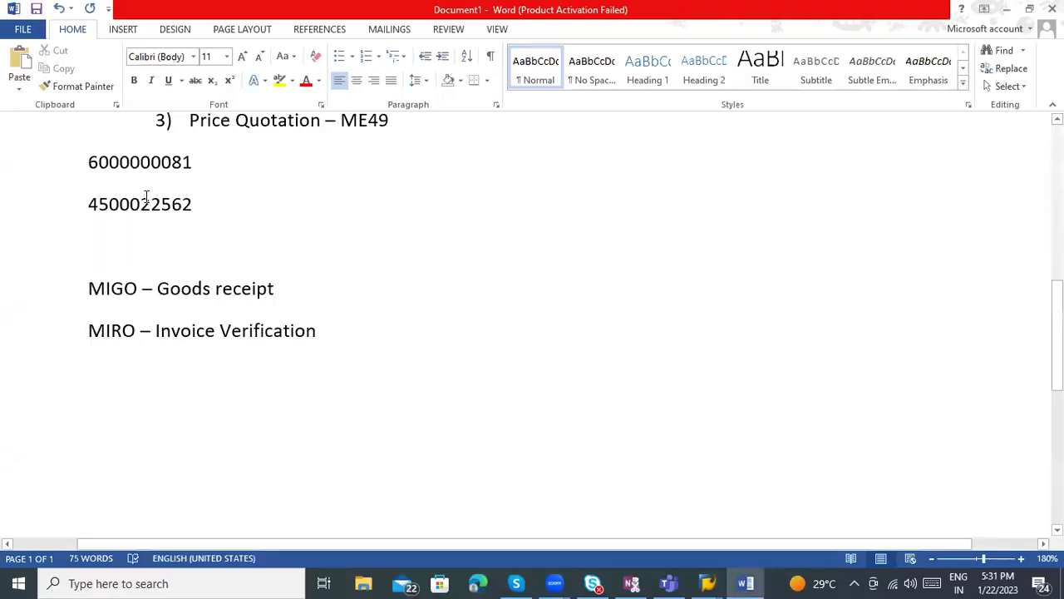
pyautogui.tripleClick(145, 203)
pyautogui.hotkey('ctrl', 'c')
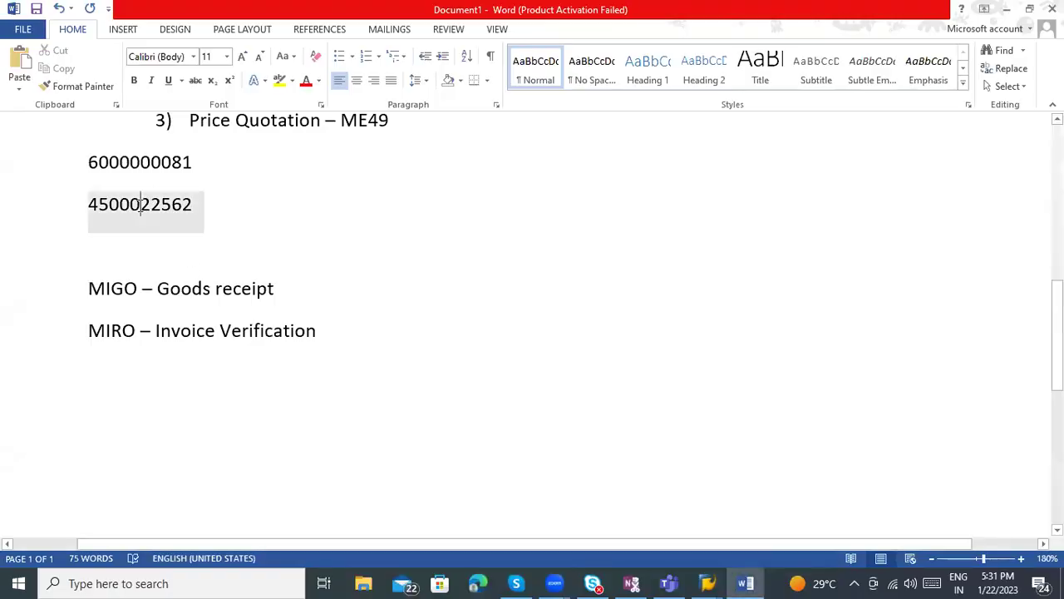
pyautogui.hotkey('alt', 'Tab')
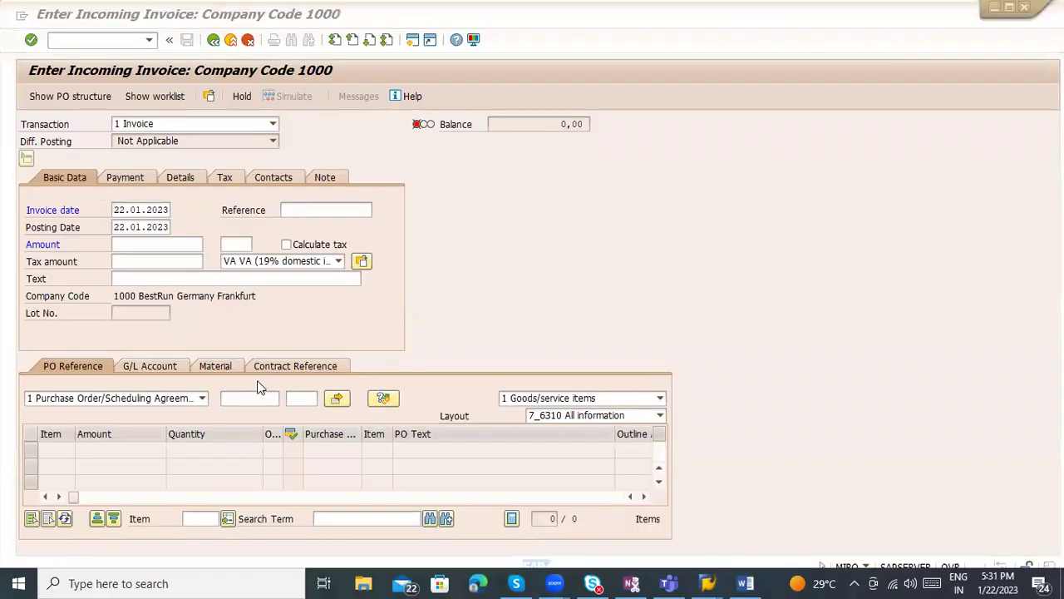
pyautogui.click(243, 398)
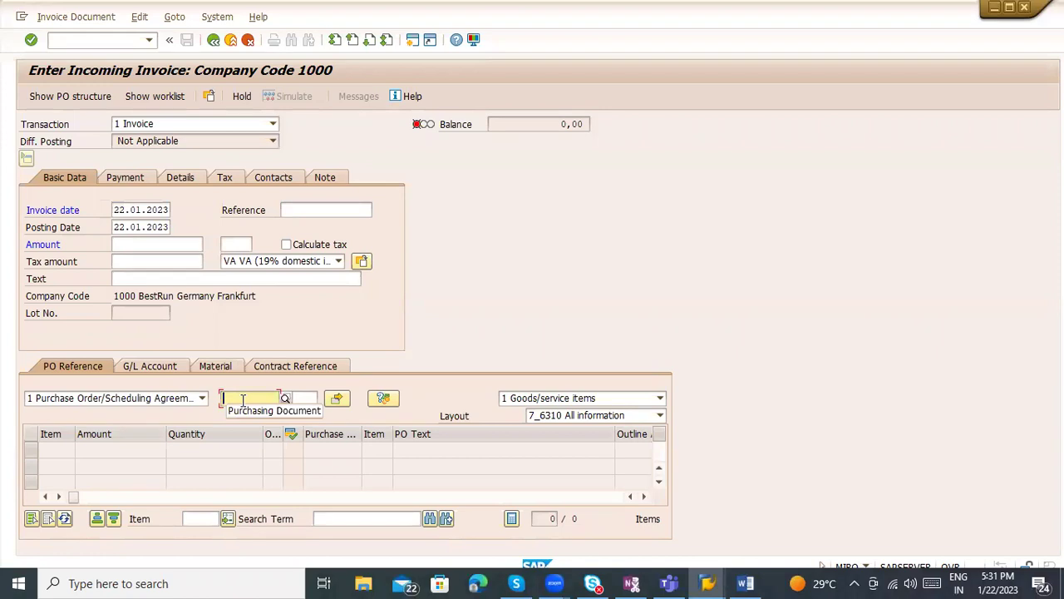
pyautogui.hotkey('ctrl', 'v')
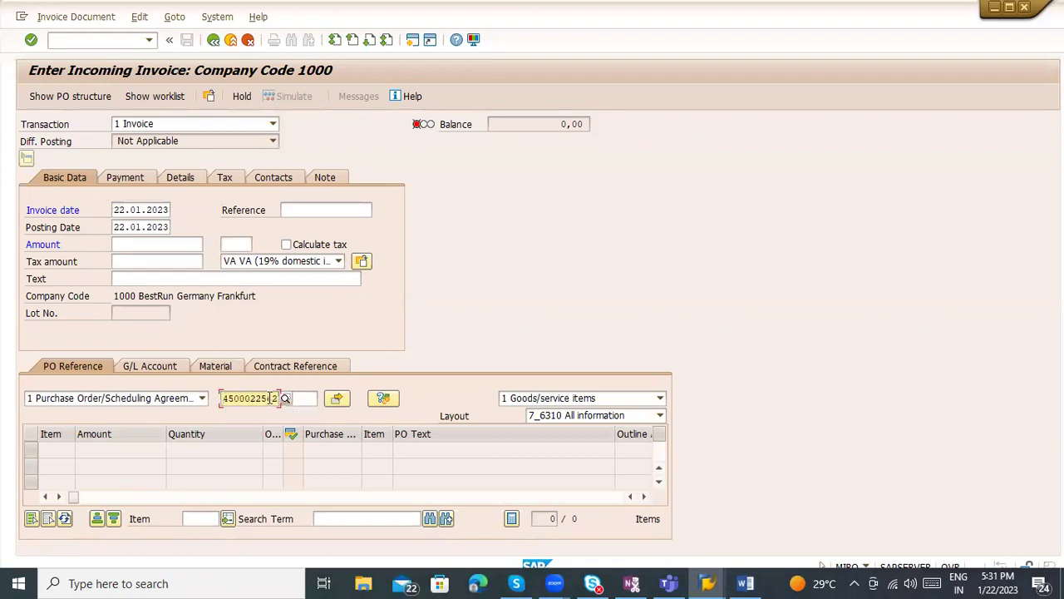
# Step: Enter INV012345 as the invoice reference, validate the entries, and open the long text of the status message
pyautogui.click(288, 211)
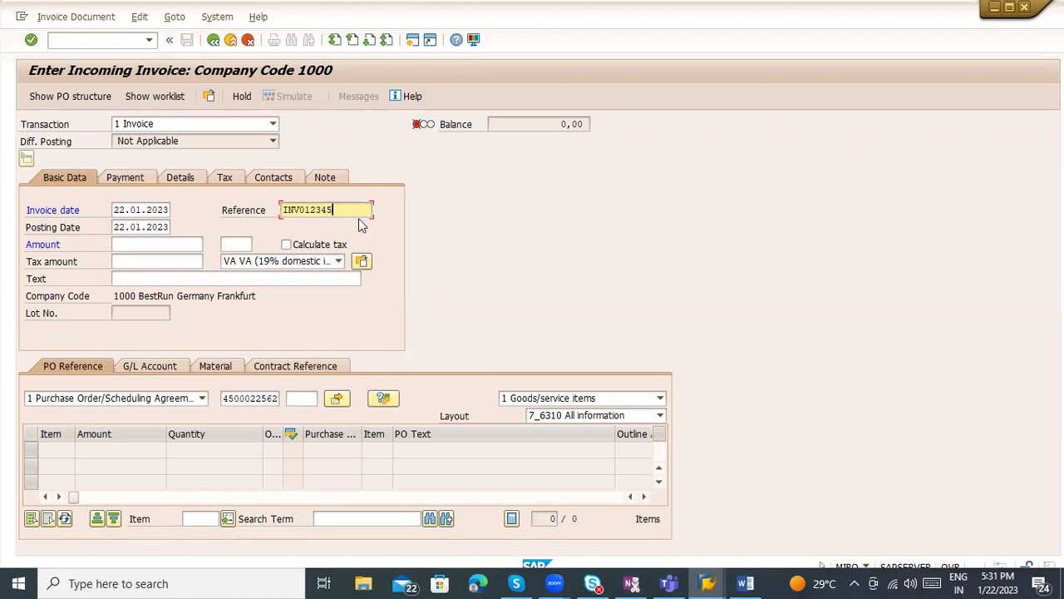
pyautogui.press('Return')
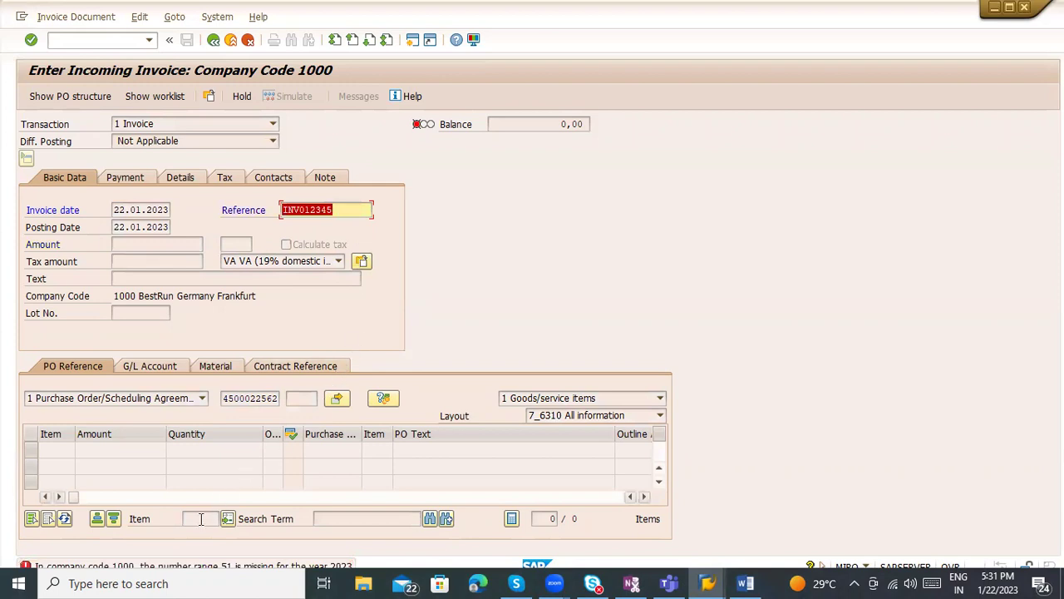
pyautogui.click(193, 566)
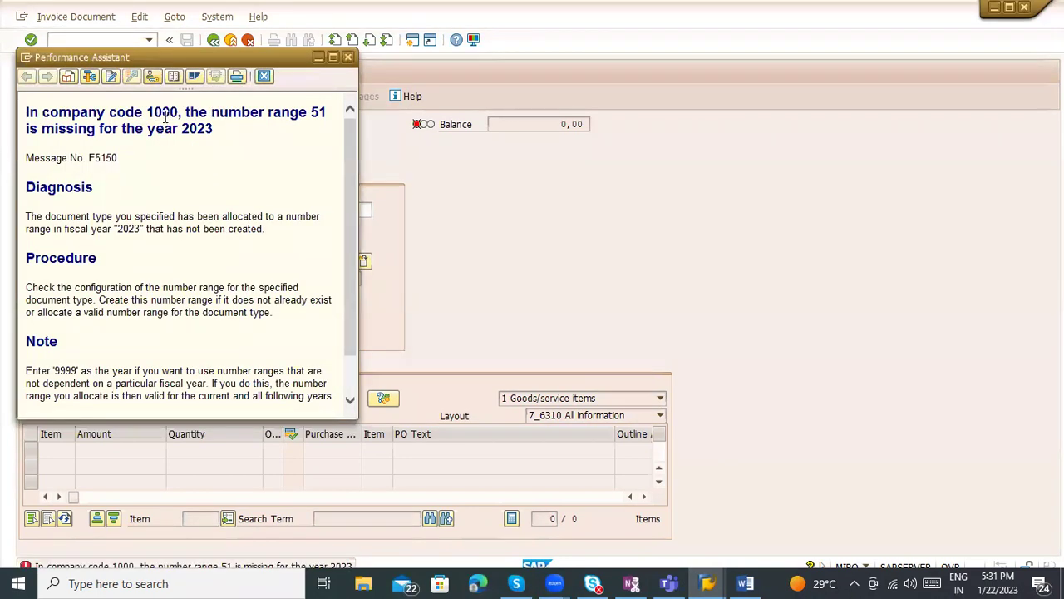
# Step: Switch to the SAP Easy Access session, start transaction FBN1, and open the intervals of company code 1000 for editing
pyautogui.hotkey('alt', 'Tab')
pyautogui.hotkey('alt', 'Tab')
pyautogui.hotkey('alt', 'Tab')
pyautogui.hotkey('alt', 'Tab')
pyautogui.hotkey('alt', 'Tab')
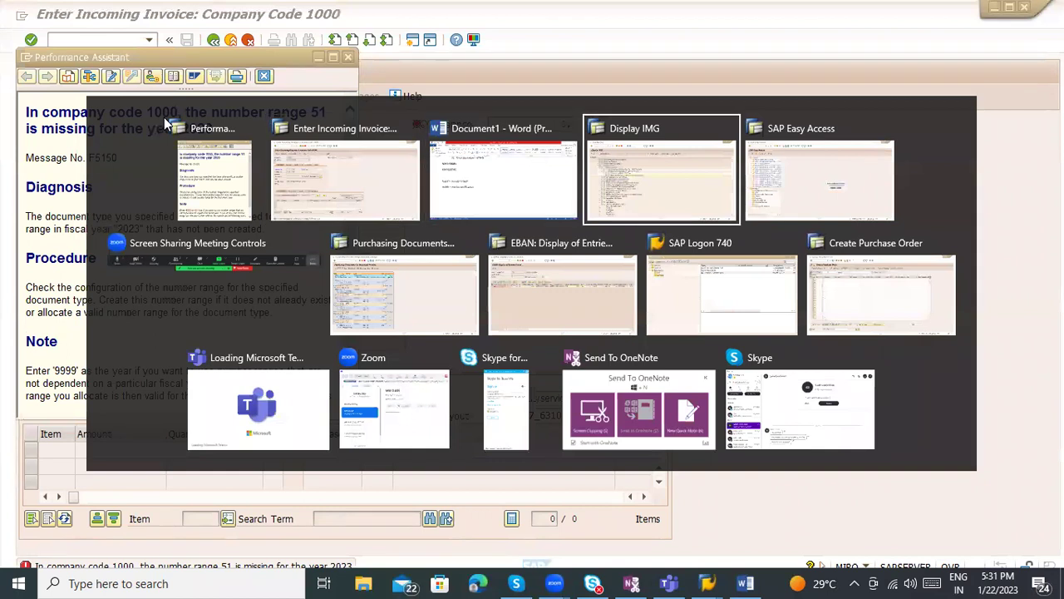
pyautogui.write('f')
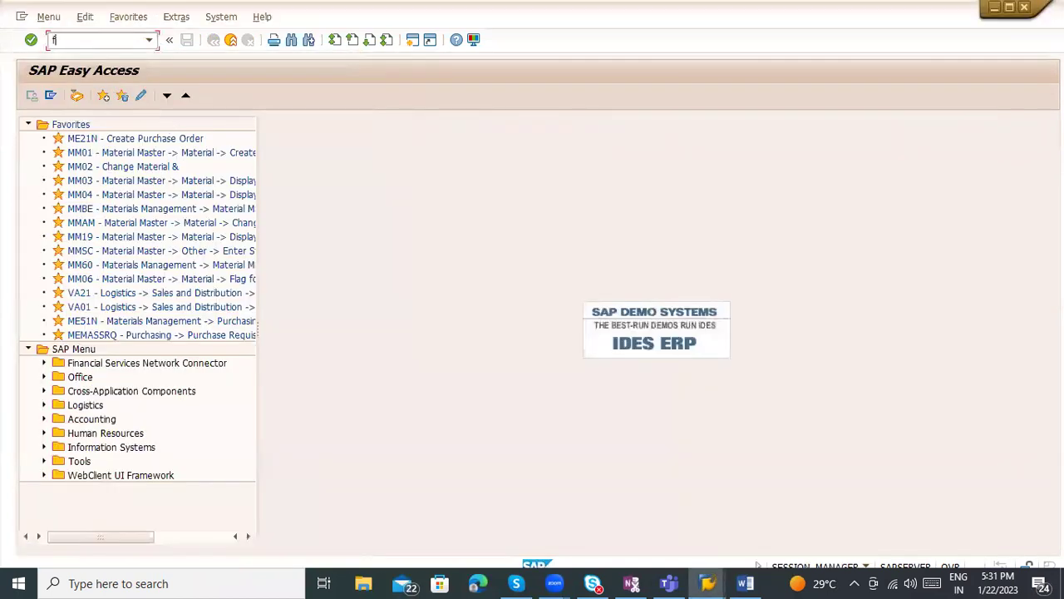
pyautogui.write('bn1')
pyautogui.press('Return')
pyautogui.click(139, 124)
pyautogui.write('1000')
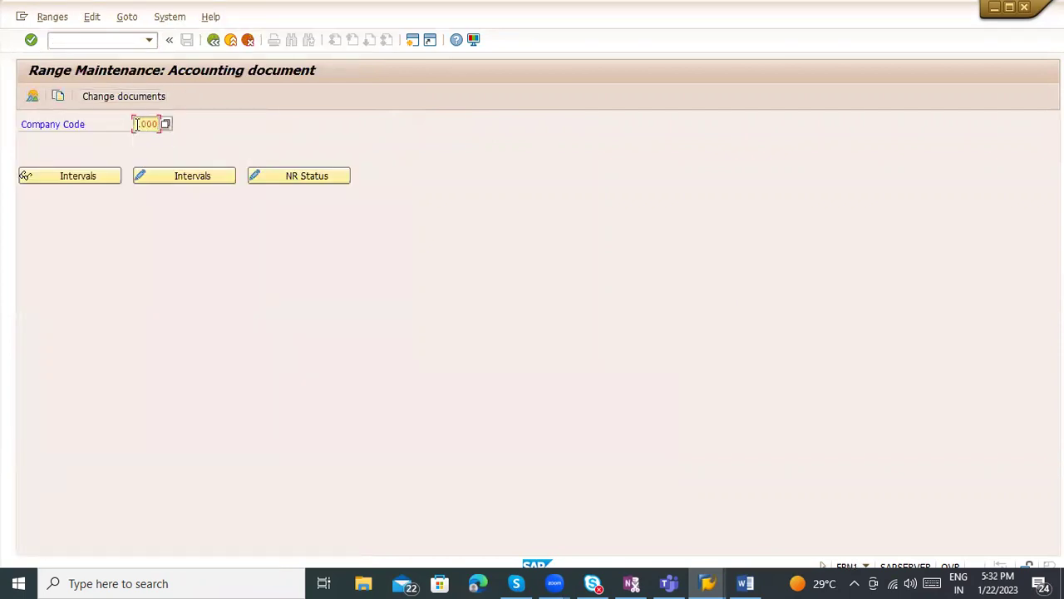
pyautogui.click(168, 174)
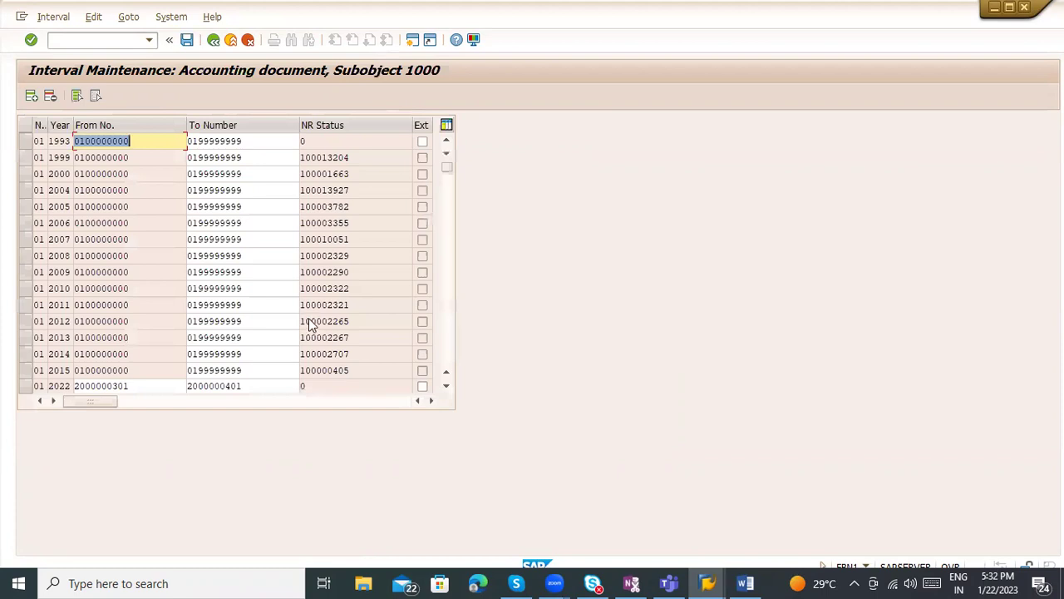
# Step: Look through the company code 1000 intervals and check number range 51 for a 2023 entry
pyautogui.scroll(-10, 308, 320)
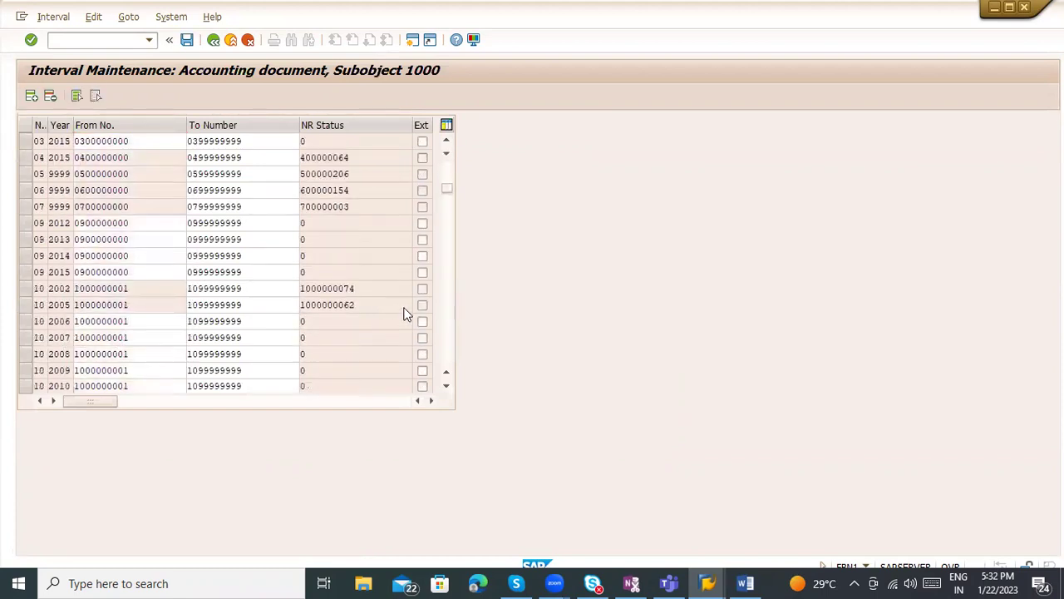
pyautogui.scroll(-12, 405, 314)
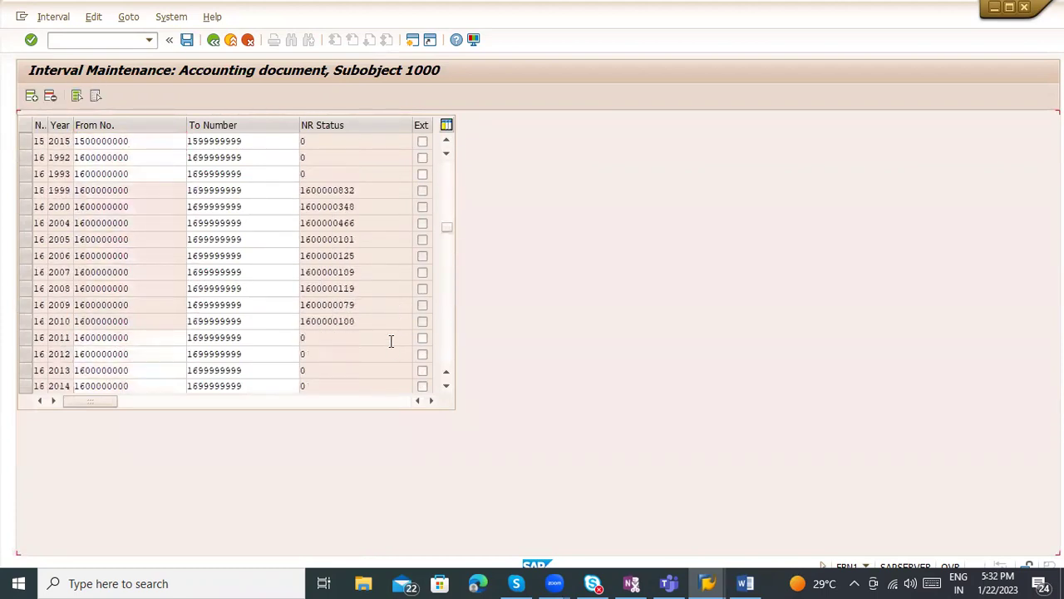
pyautogui.scroll(-12, 387, 338)
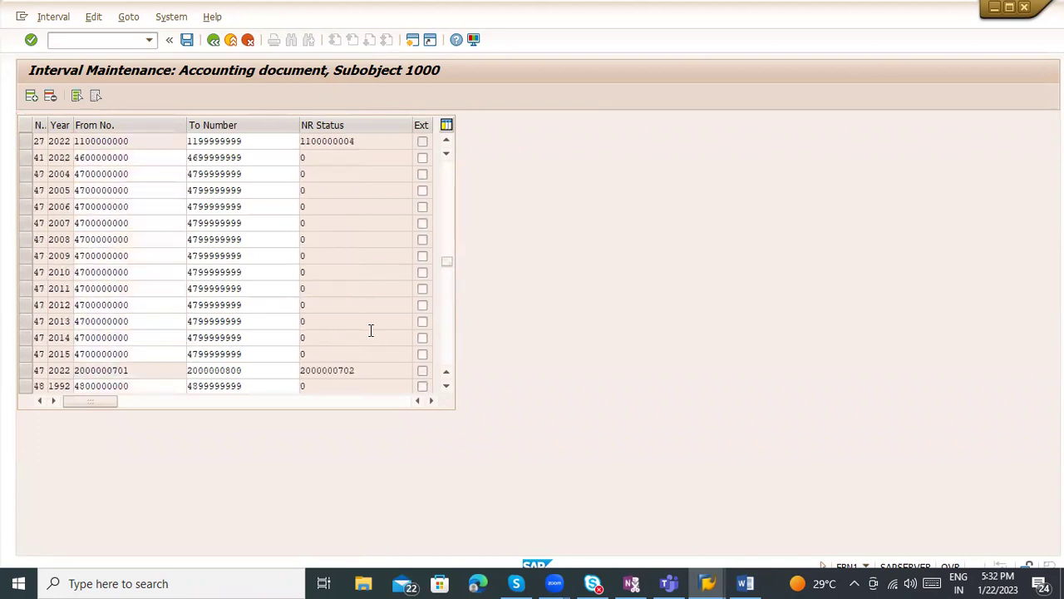
pyautogui.scroll(-12, 366, 325)
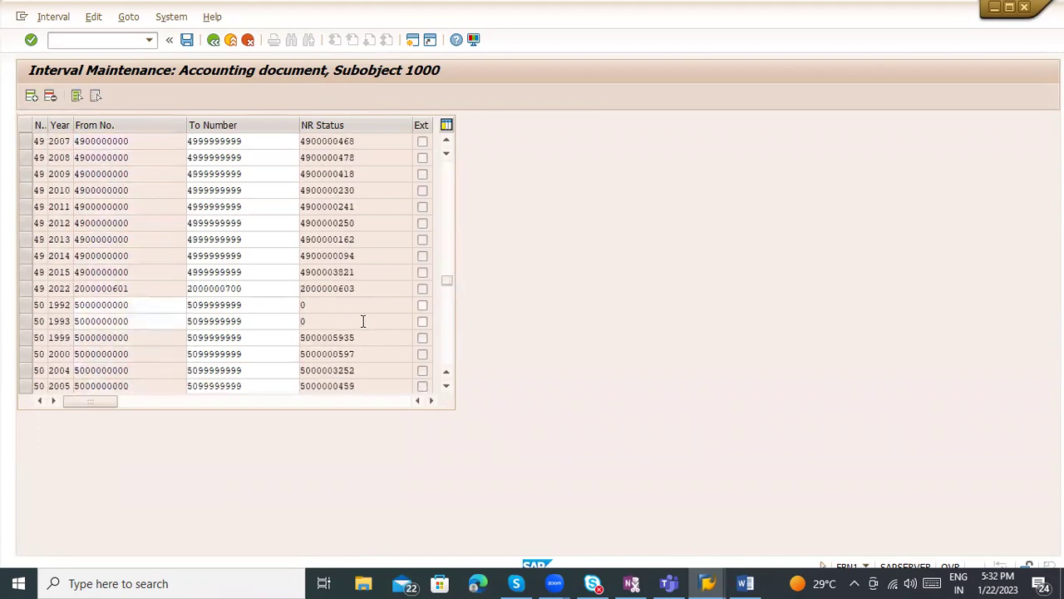
pyautogui.scroll(-10, 363, 321)
pyautogui.scroll(-12, 126, 303)
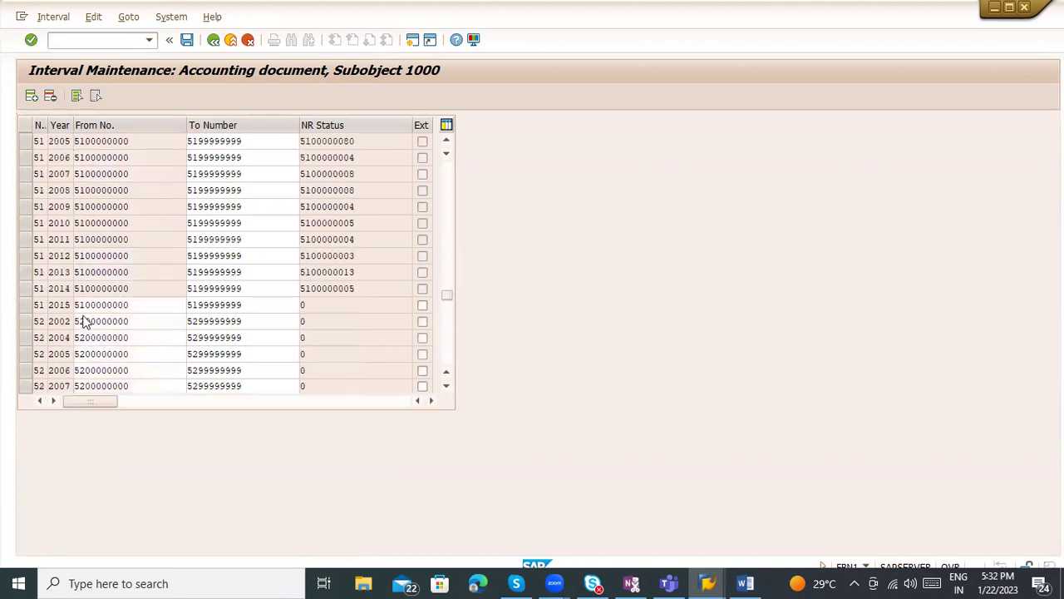
pyautogui.scroll(4, 83, 323)
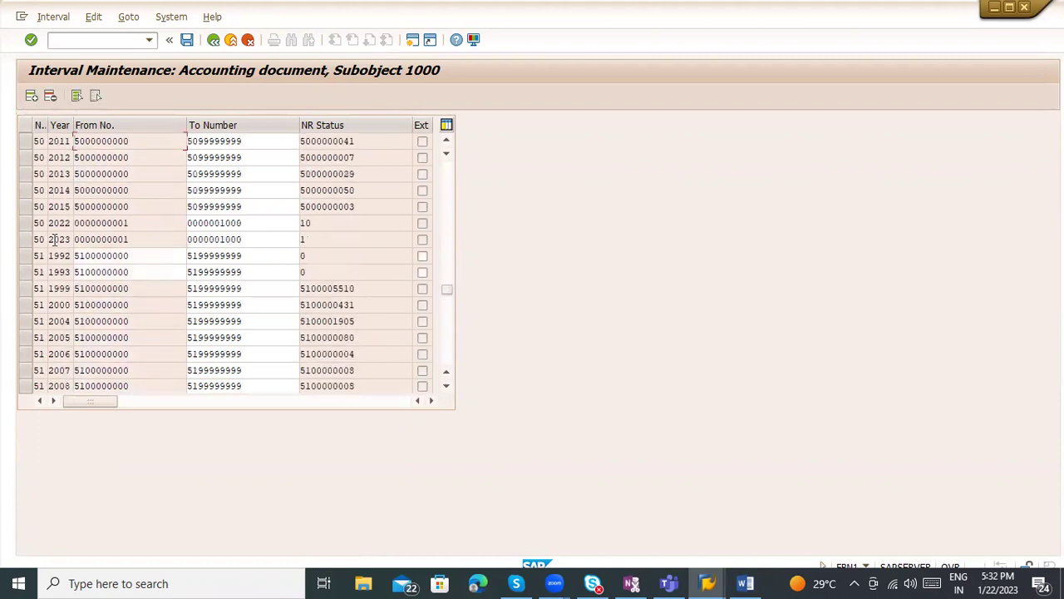
pyautogui.scroll(-3, 81, 285)
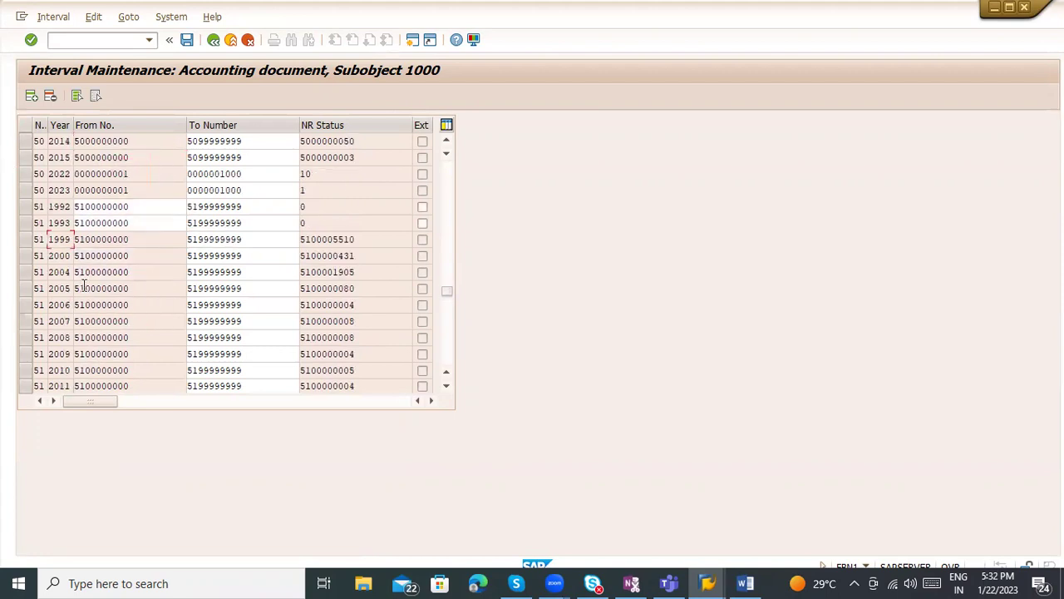
pyautogui.scroll(-4, 74, 314)
pyautogui.scroll(-2, 74, 313)
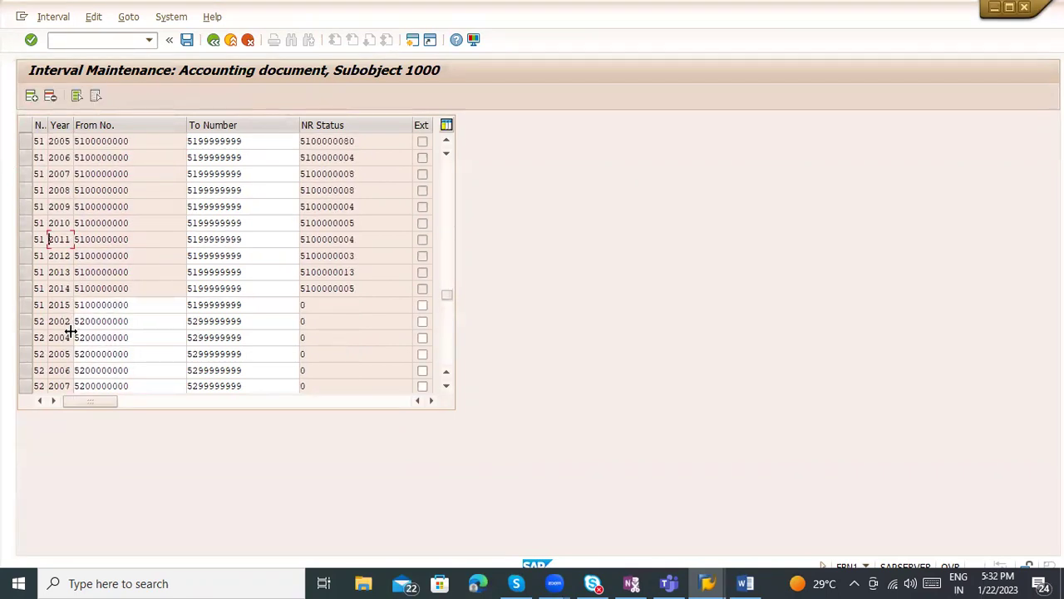
pyautogui.scroll(-1, 71, 328)
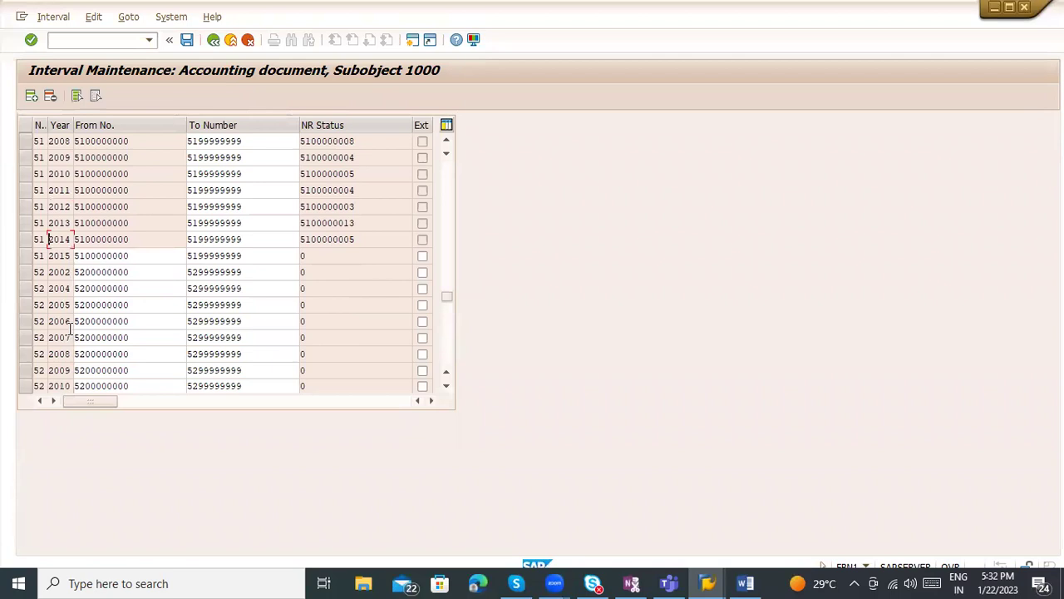
# Step: Reread the long text of the message about the missing number range, including its procedure and note
pyautogui.click(81, 256)
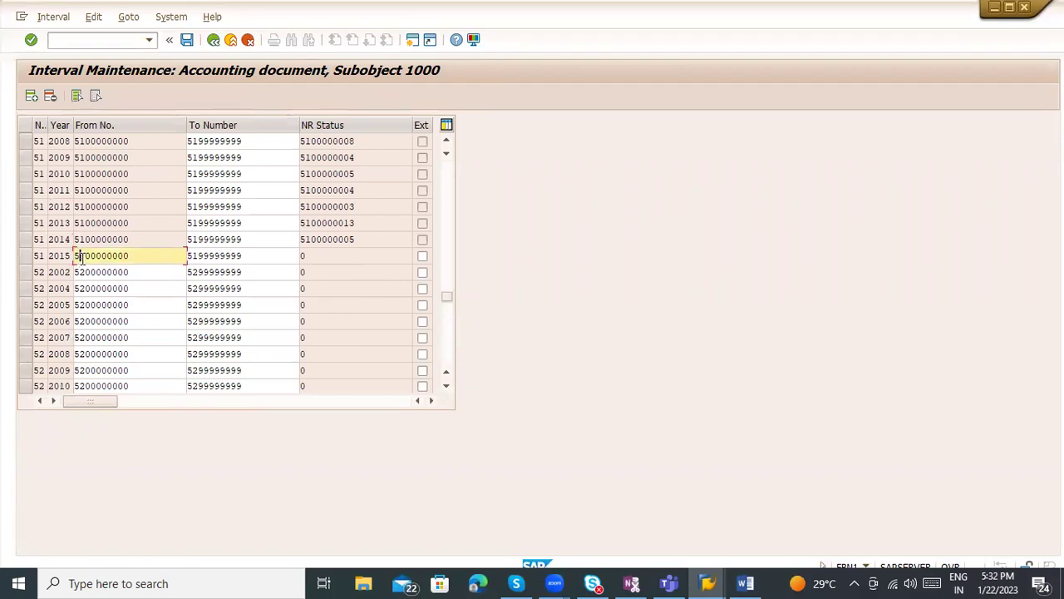
pyautogui.press('F1')
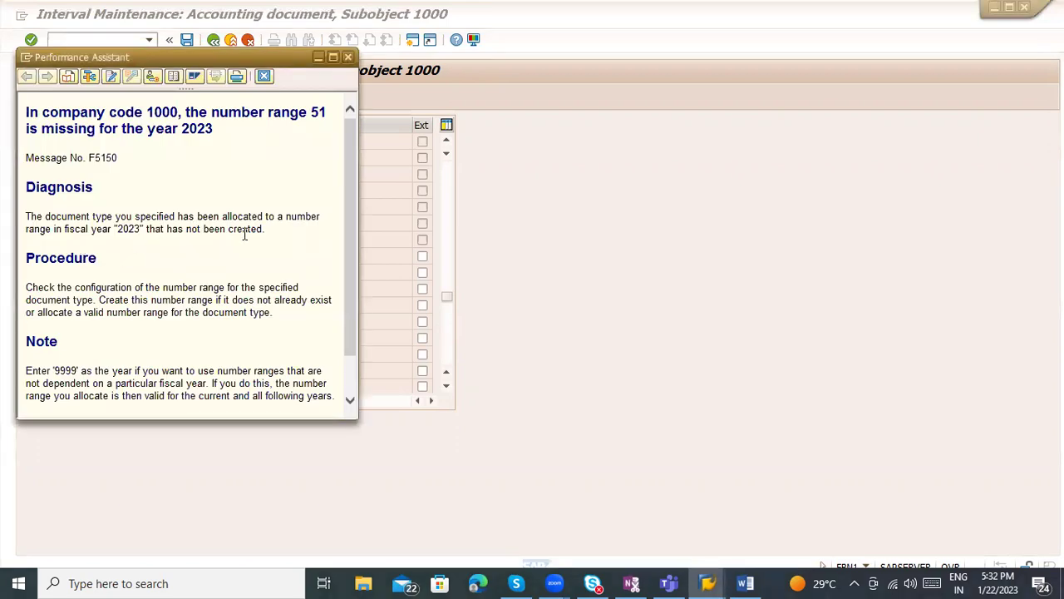
pyautogui.scroll(-1, 244, 235)
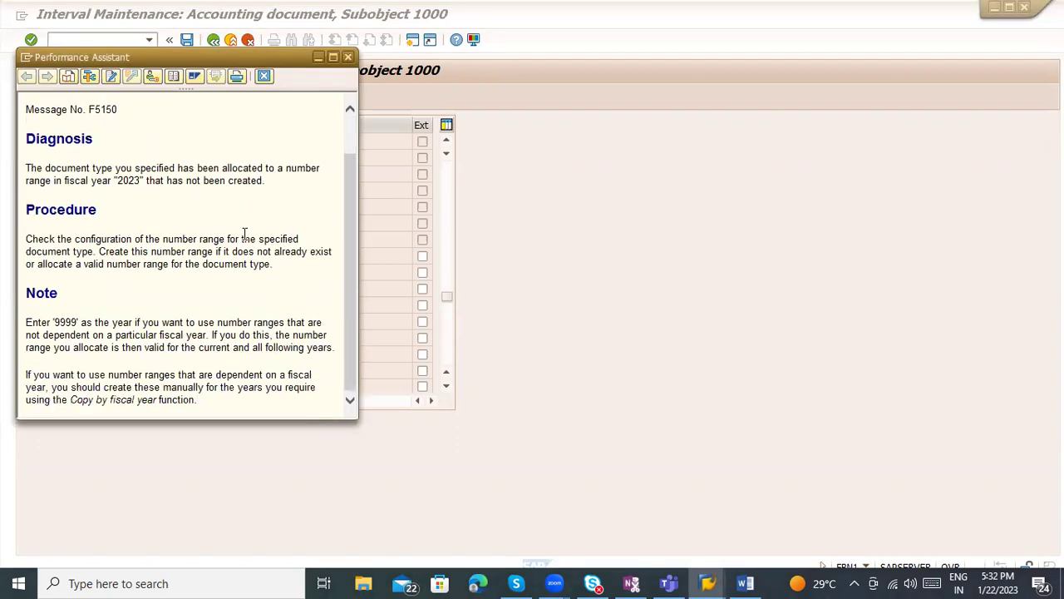
pyautogui.press('Escape')
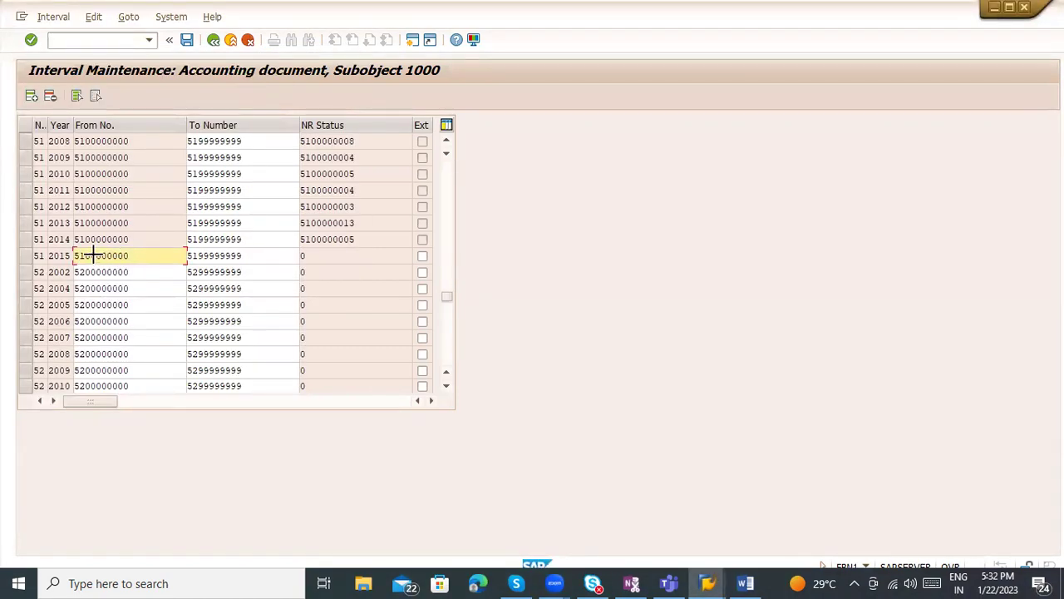
# Step: Copy the From and To numbers of the 2015 interval of number range 51, and reopen the intervals for editing
pyautogui.hotkey('ctrl', 'y')
pyautogui.moveTo(262, 252); pyautogui.dragTo(264, 255)
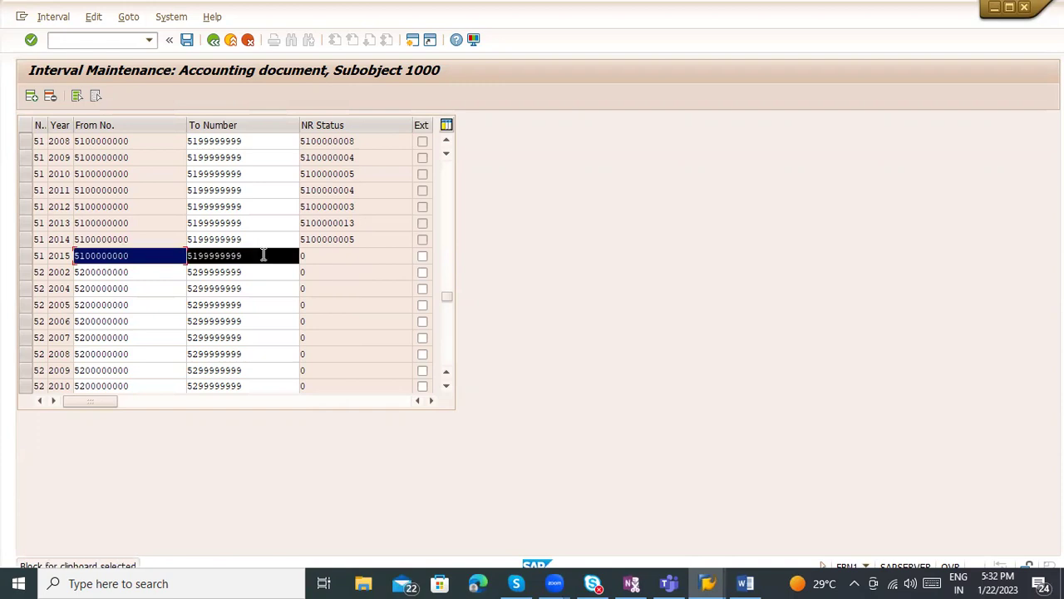
pyautogui.hotkey('ctrl', 'c')
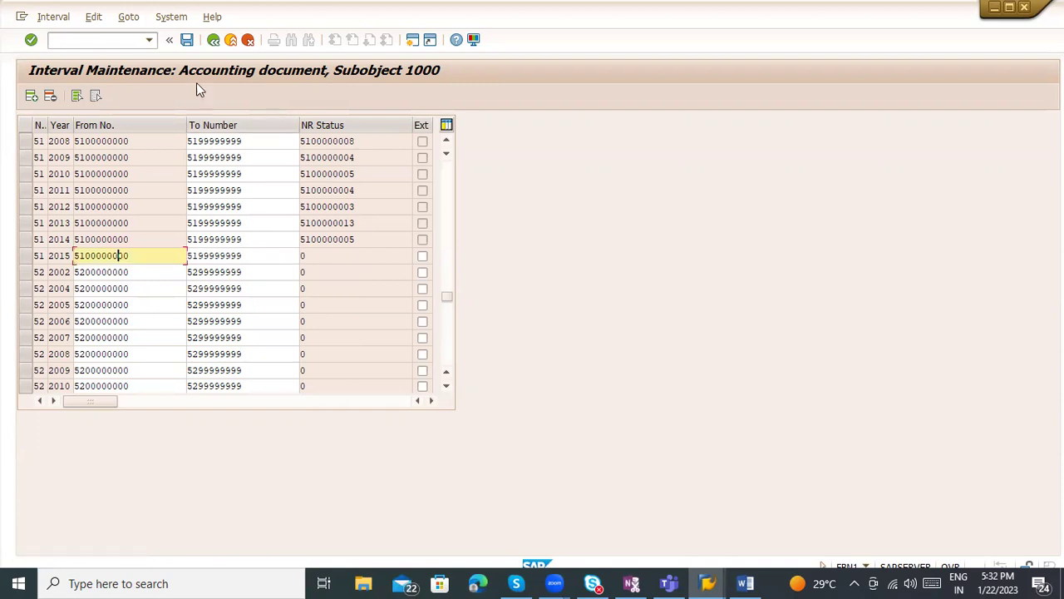
pyautogui.click(213, 40)
pyautogui.click(179, 176)
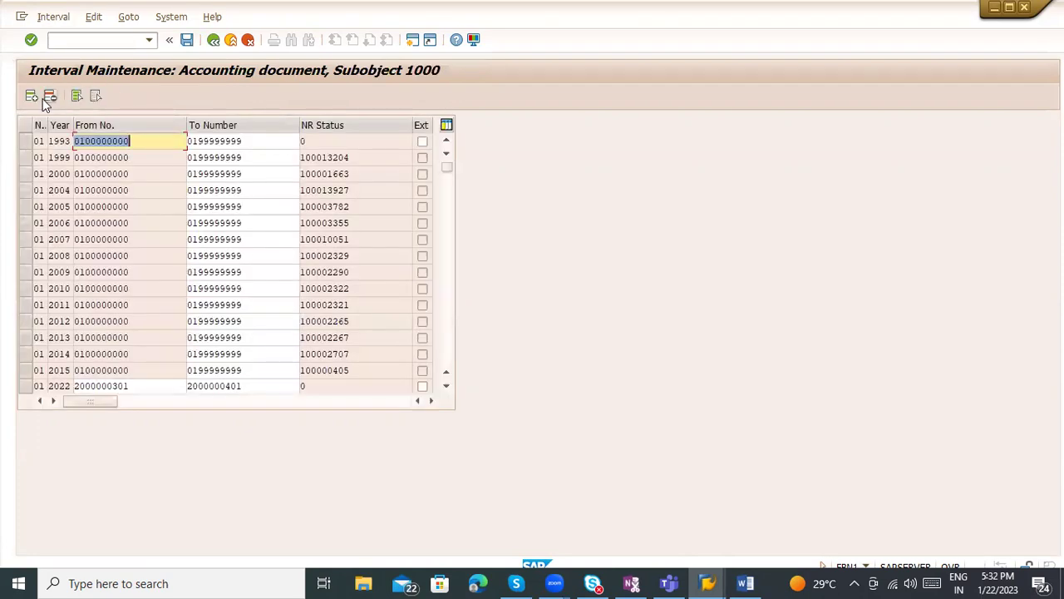
pyautogui.click(32, 96)
pyautogui.write('512023')
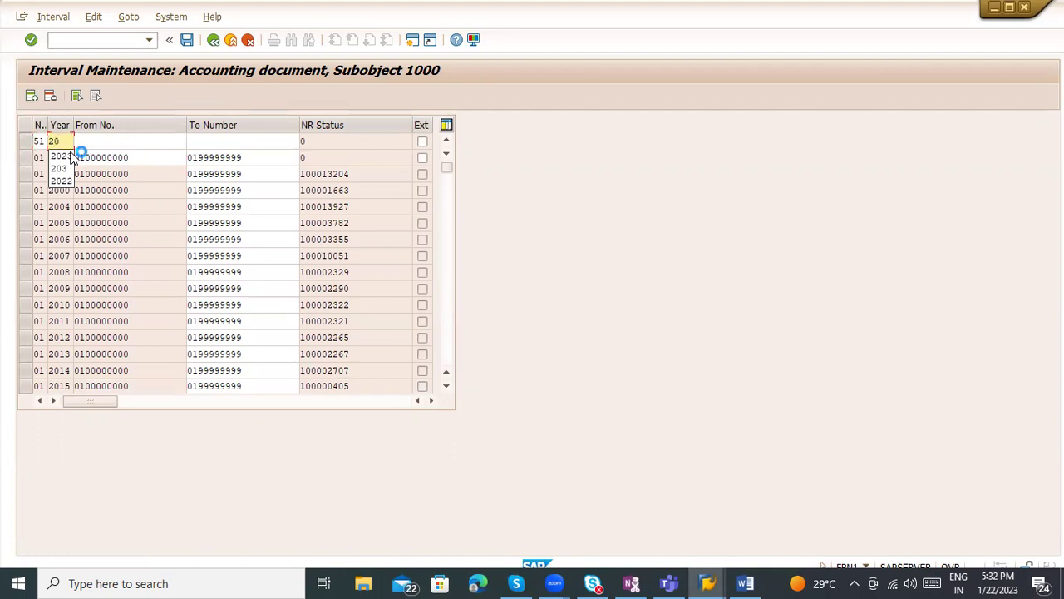
pyautogui.hotkey('ctrl', 'v')
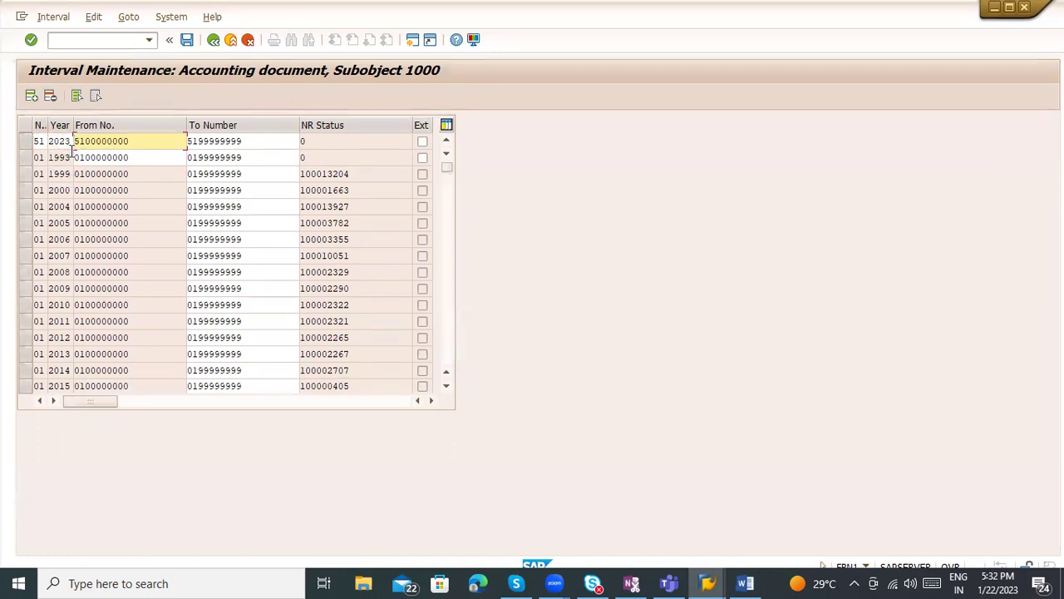
pyautogui.press('Return')
pyautogui.hotkey('ctrl', 's')
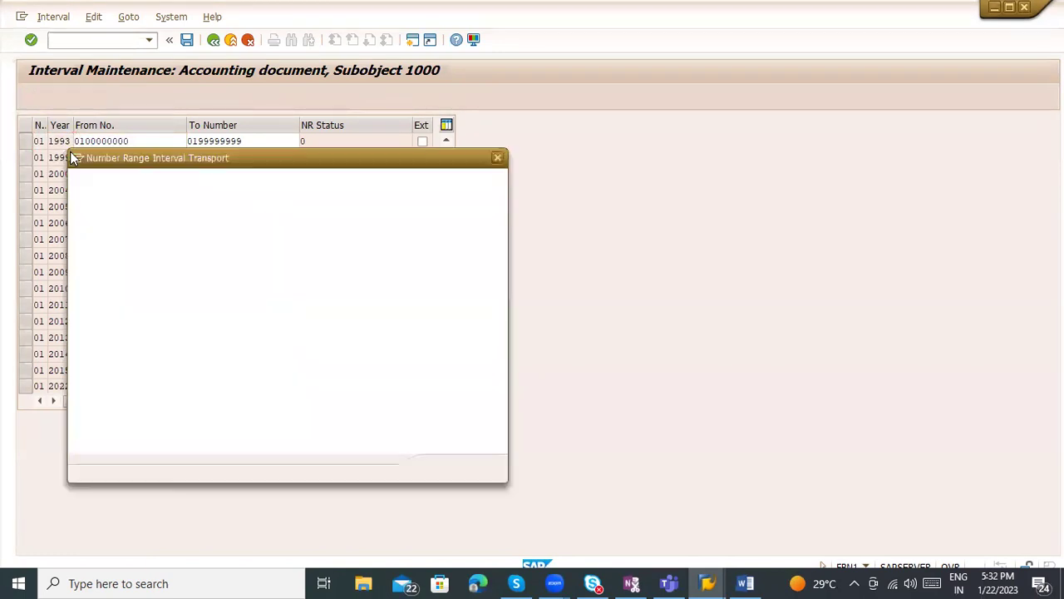
pyautogui.press('Return')
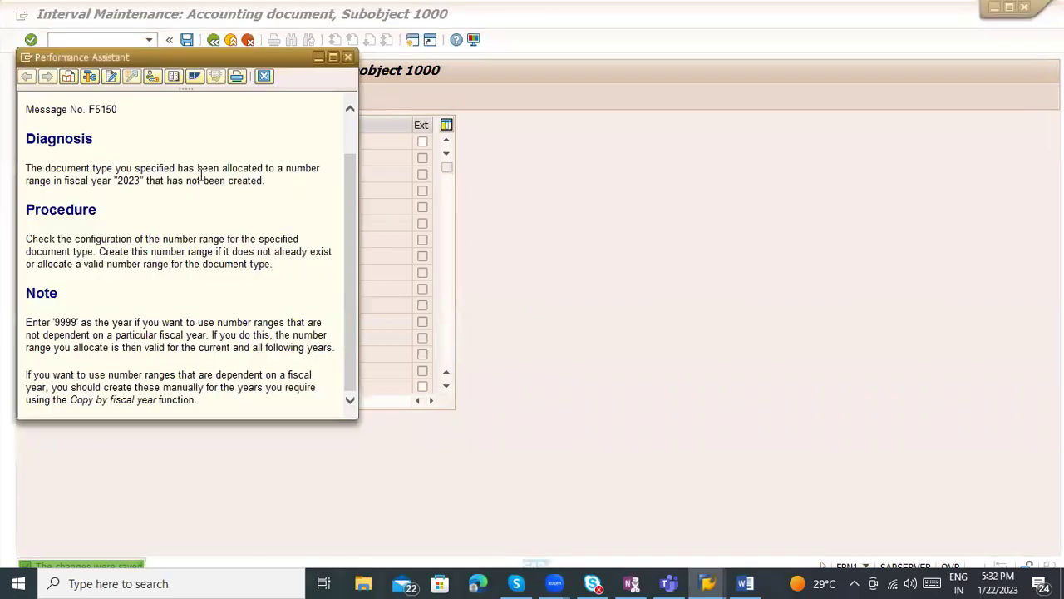
# Step: Switch back to the incoming invoice and revalidate it to load the purchase order item
pyautogui.hotkey('alt', 'Tab')
pyautogui.hotkey('alt', 'Tab')
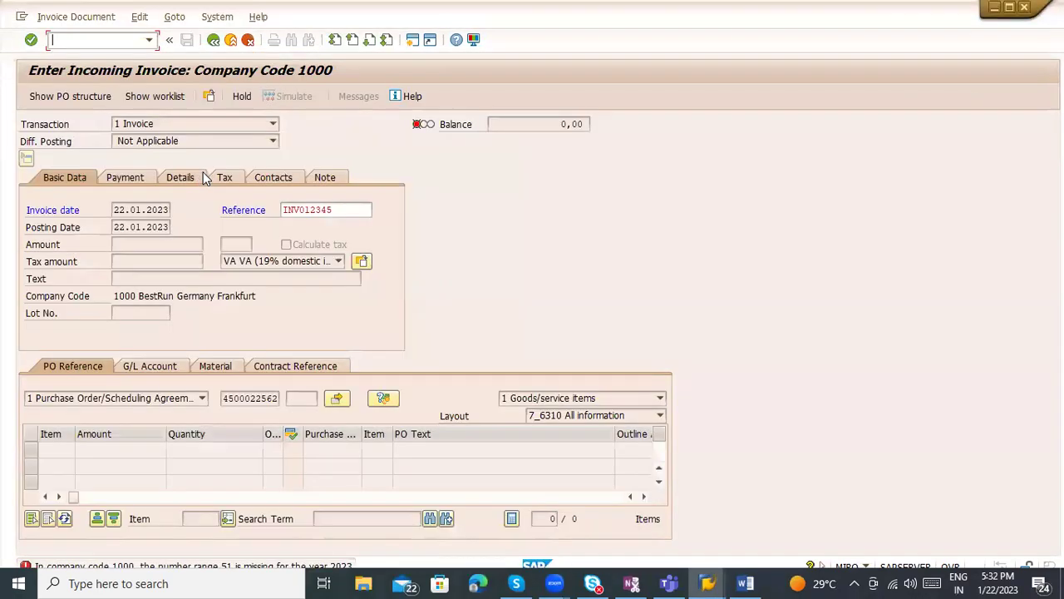
pyautogui.press('Return')
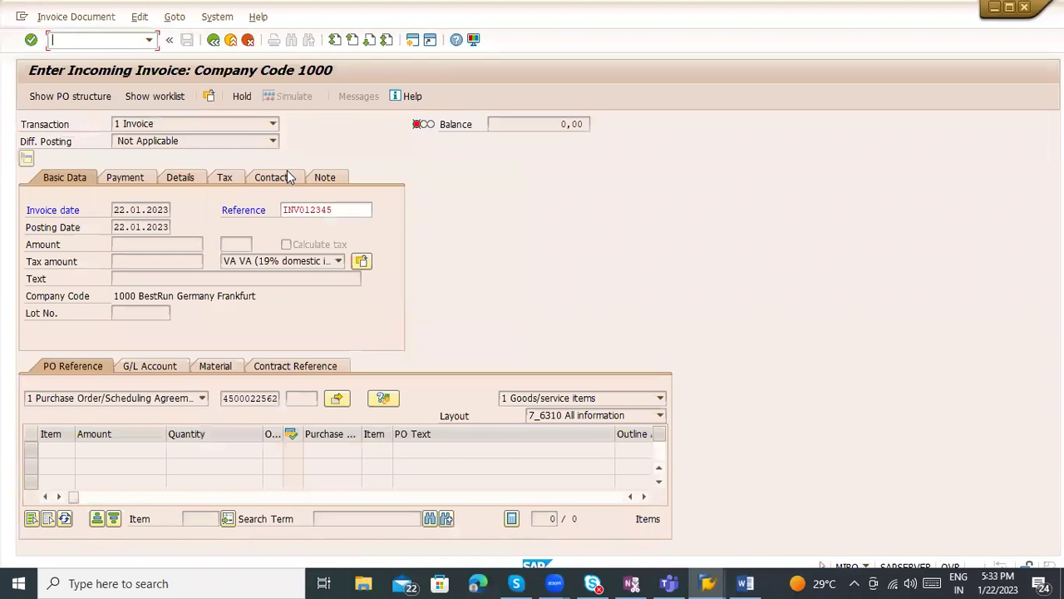
pyautogui.press('Return')
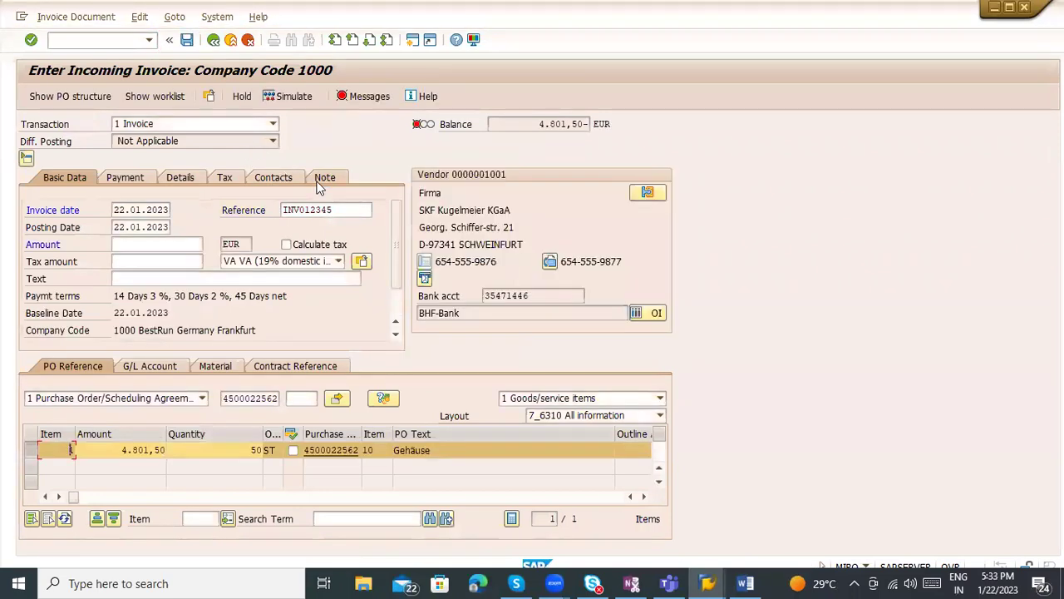
# Step: Keep tax code VA (19% domestic input tax), turn on automatic tax calculation, and check the calculated tax amount
pyautogui.click(262, 260)
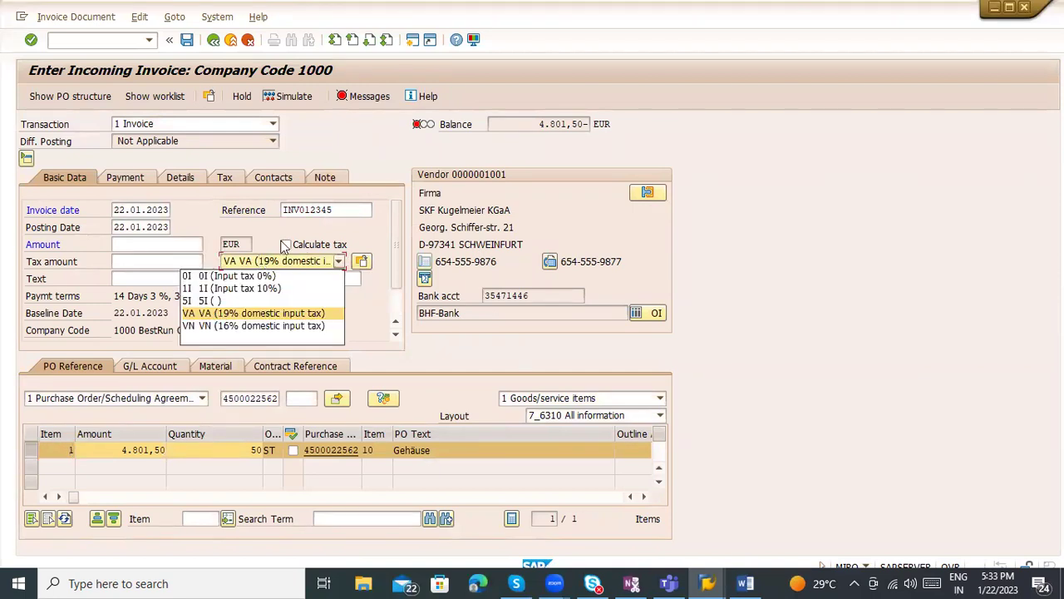
pyautogui.click(289, 248)
pyautogui.click(286, 244)
pyautogui.moveTo(137, 260); pyautogui.dragTo(83, 265)
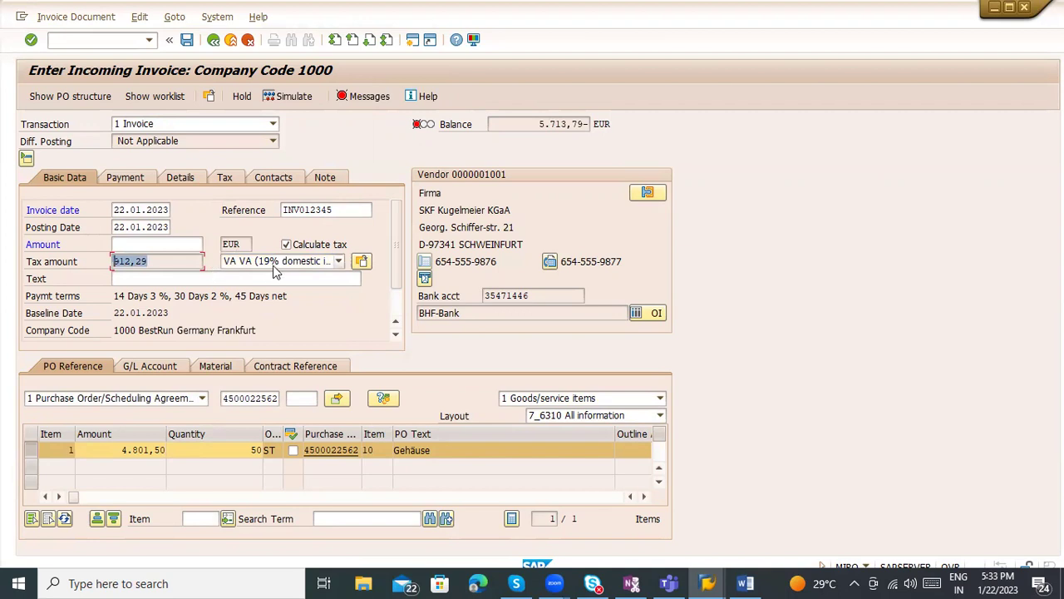
pyautogui.moveTo(160, 263); pyautogui.dragTo(107, 262)
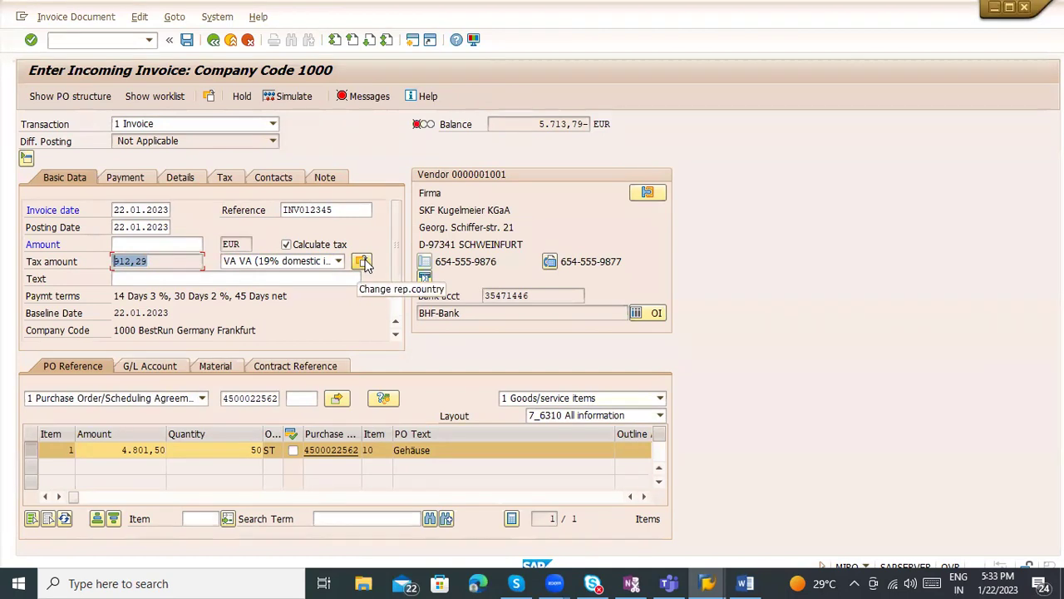
# Step: Copy the balance value to the clipboard for the invoice's Amount field
pyautogui.click(158, 243)
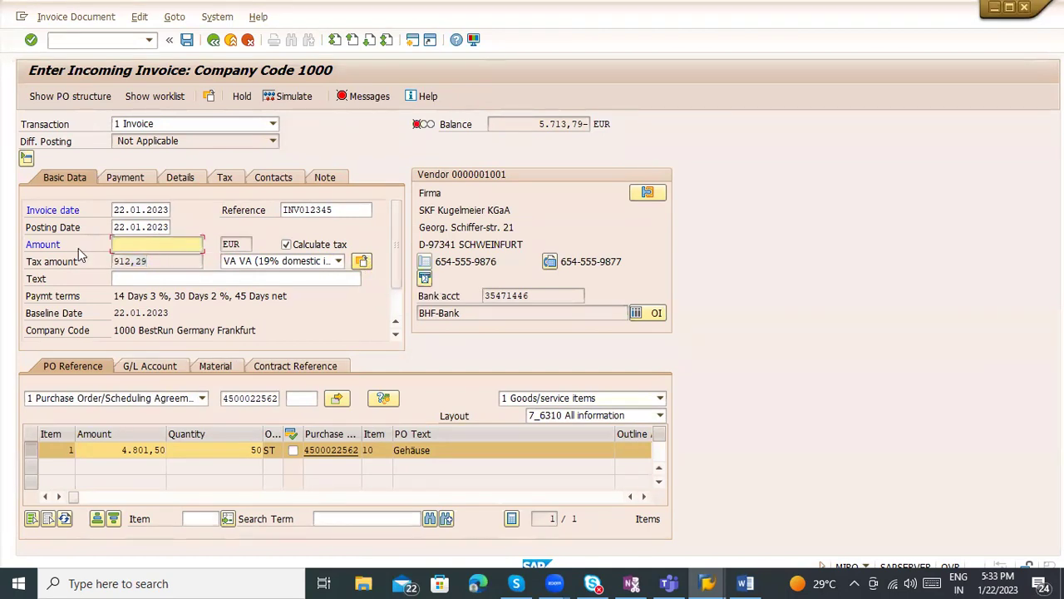
pyautogui.moveTo(540, 124); pyautogui.dragTo(586, 123)
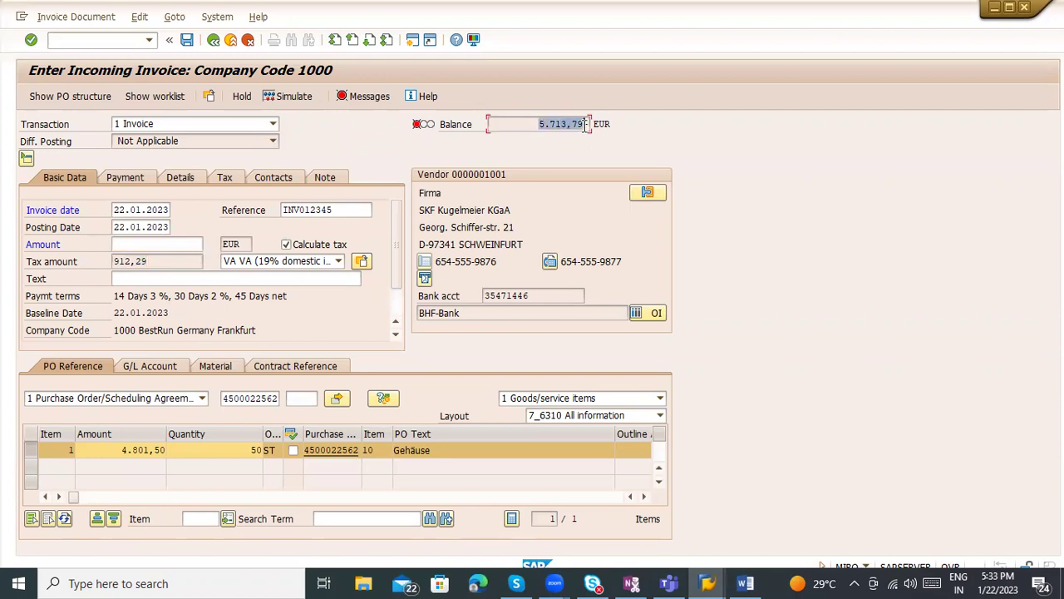
pyautogui.click(539, 124)
pyautogui.moveTo(566, 126); pyautogui.dragTo(585, 123)
pyautogui.hotkey('ctrl', 'c')
# Step: Set the invoice to cover goods/service items + planned delivery costs, and check the amount of the freight item
pyautogui.click(586, 397)
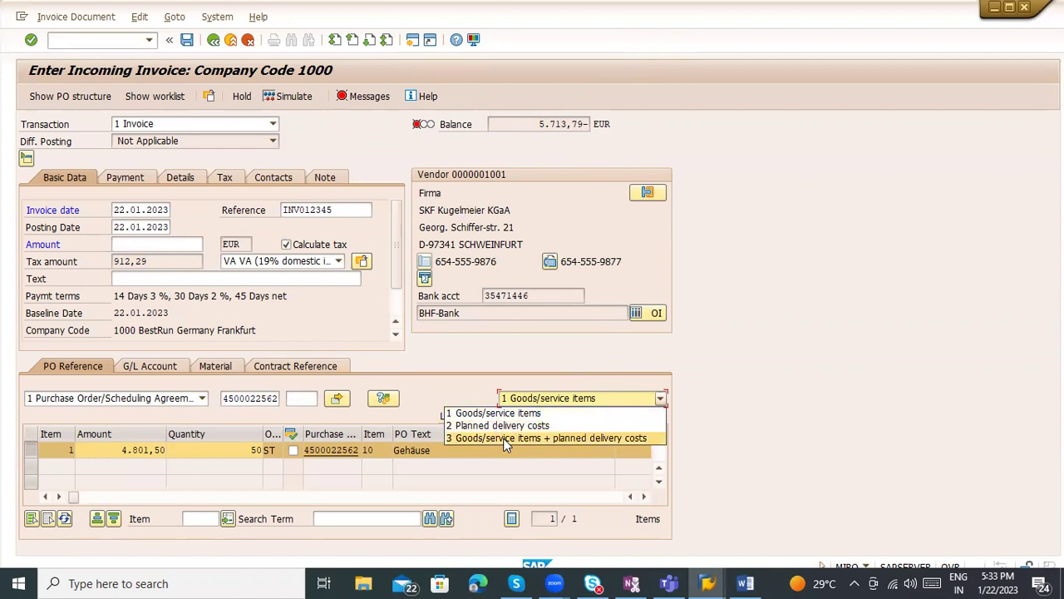
pyautogui.click(508, 438)
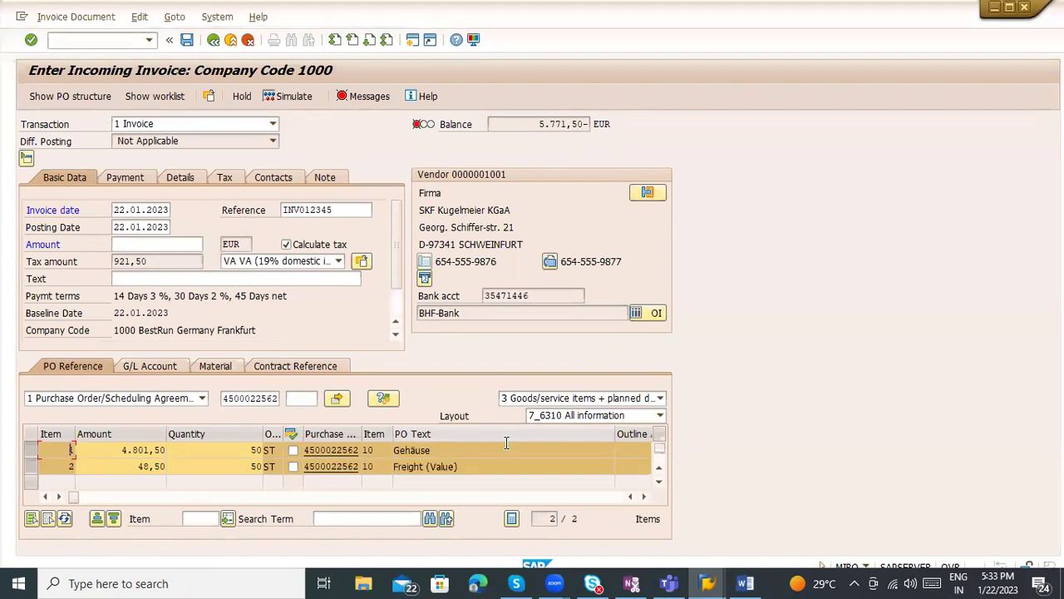
pyautogui.click(96, 466)
pyautogui.moveTo(174, 466); pyautogui.dragTo(176, 466)
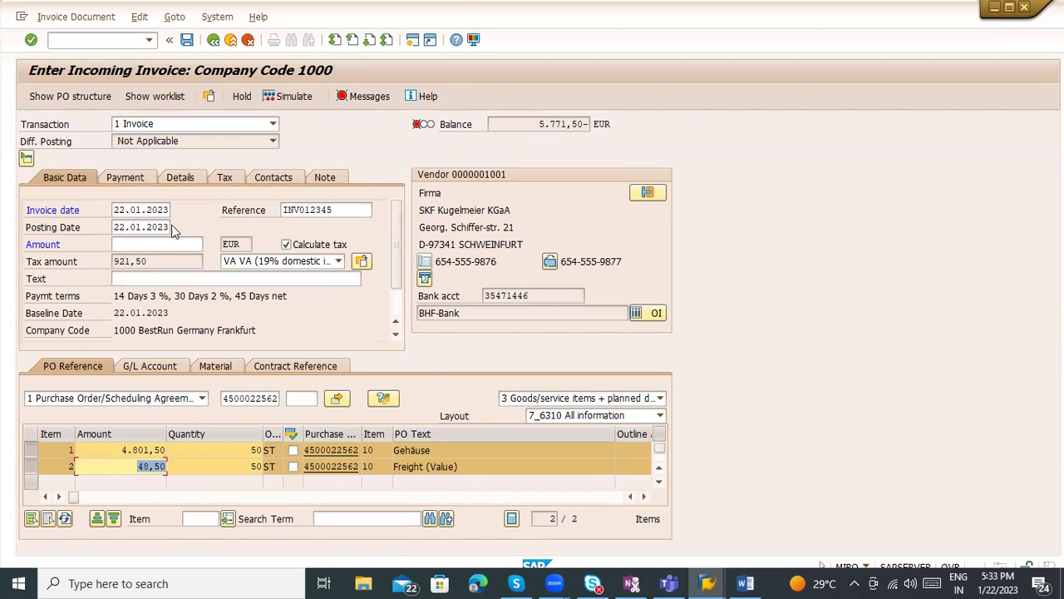
# Step: Copy the balance of 5.771,50 EUR into the invoice amount and validate the entries
pyautogui.moveTo(537, 124); pyautogui.dragTo(586, 124)
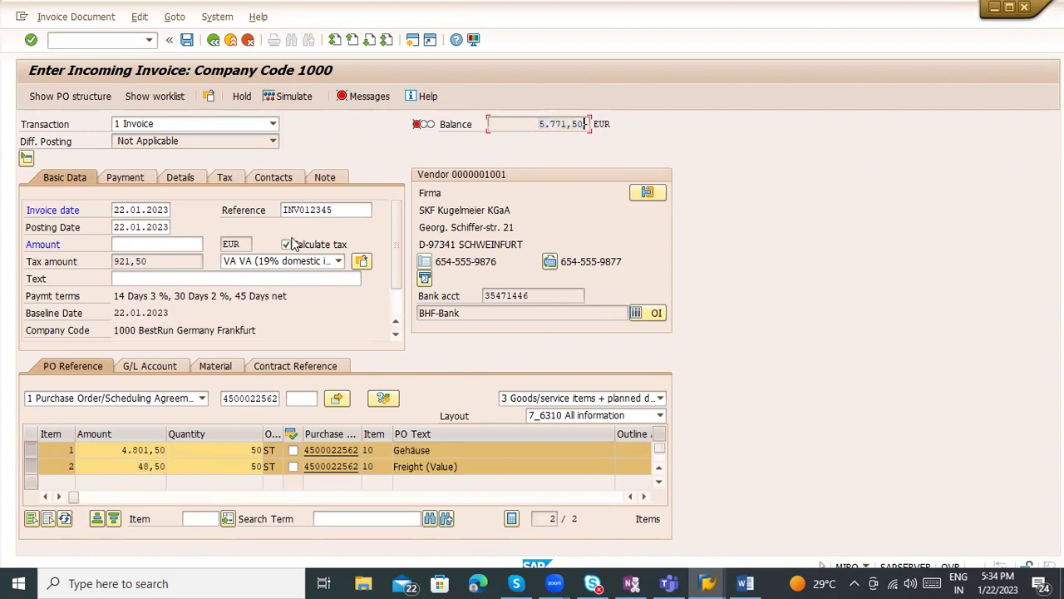
pyautogui.click(157, 244)
pyautogui.hotkey('ctrl', 'v')
pyautogui.press('Return')
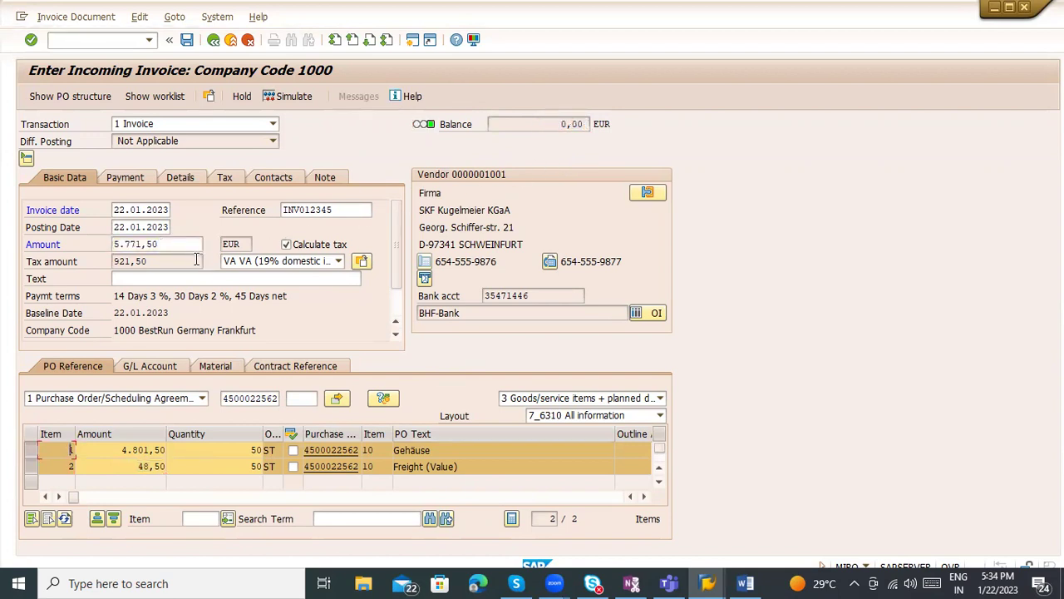
# Step: Review the item, tax and invoice amounts, and simulate the invoice document
pyautogui.moveTo(117, 450); pyautogui.dragTo(188, 467)
pyautogui.moveTo(166, 261); pyautogui.dragTo(99, 258)
pyautogui.moveTo(163, 244); pyautogui.dragTo(105, 244)
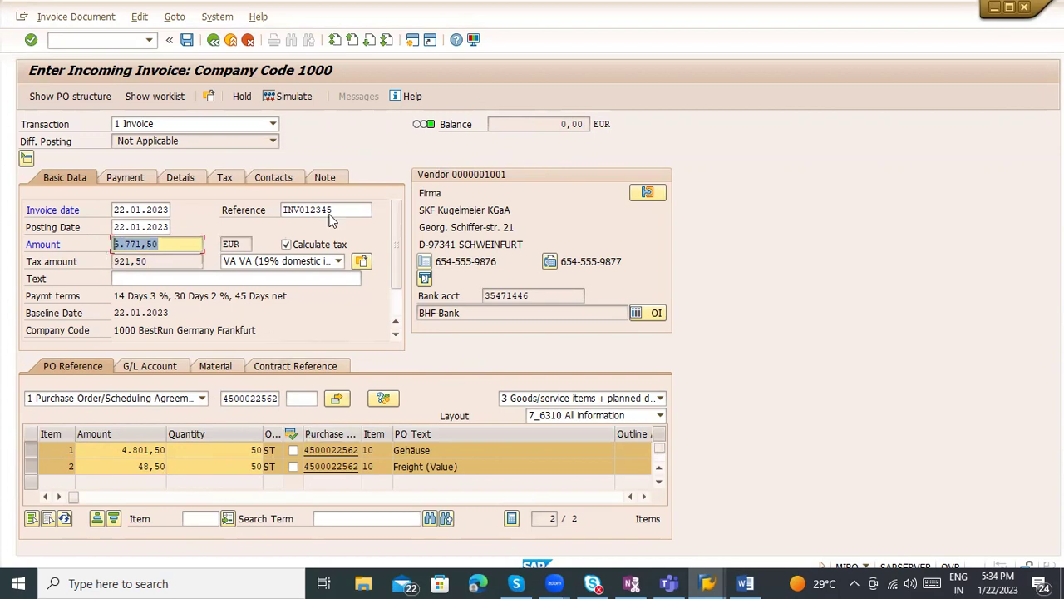
pyautogui.click(287, 97)
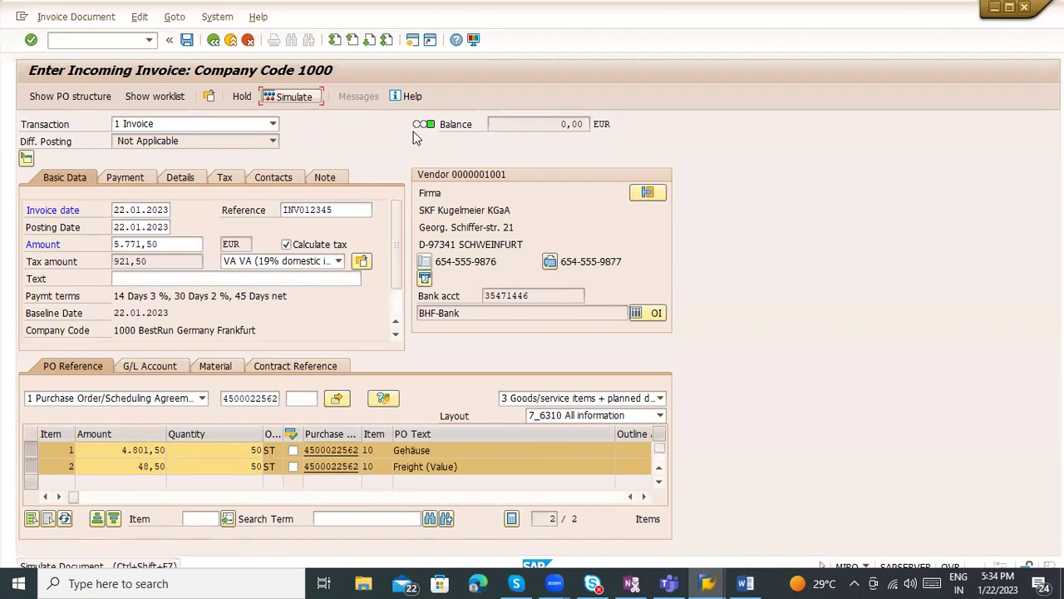
# Step: Simulate the balanced incoming invoice in document currency and post it
pyautogui.moveTo(431, 126)
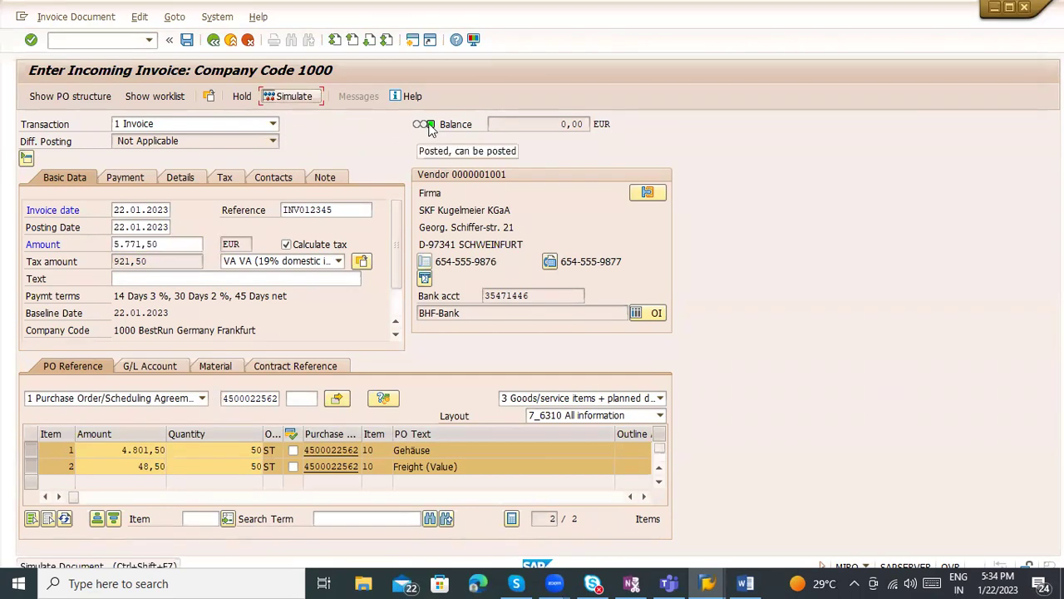
pyautogui.click(271, 96)
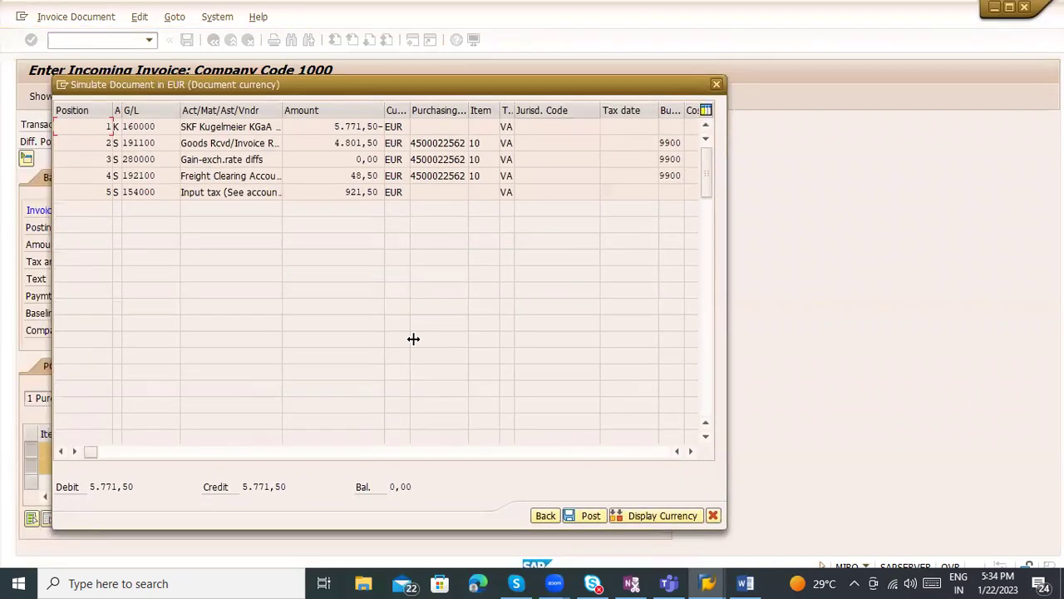
pyautogui.click(586, 519)
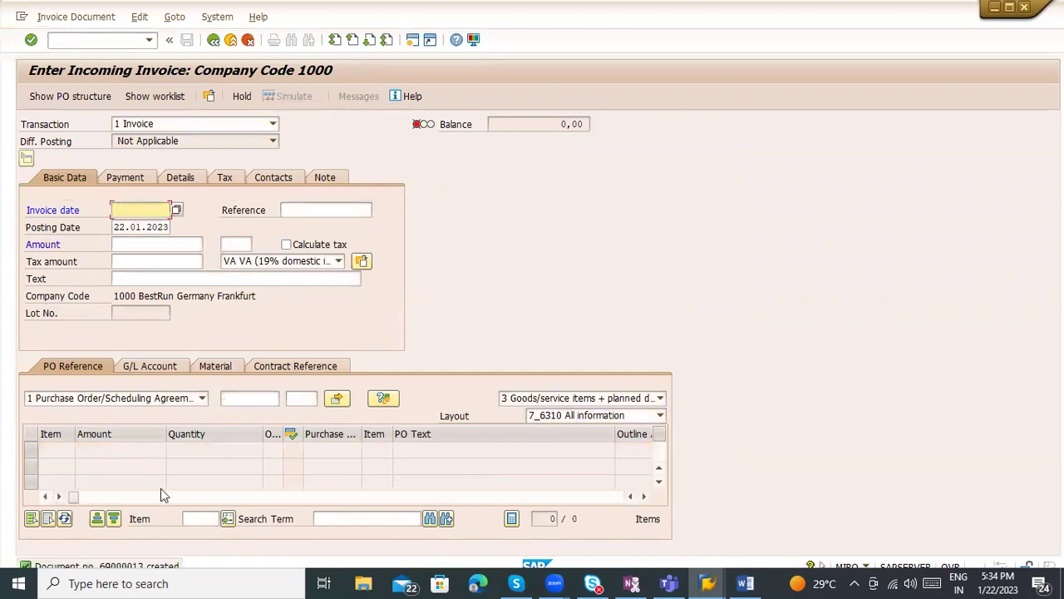
# Step: Display the invoice document just posted and check its document number and fiscal year
pyautogui.click(71, 16)
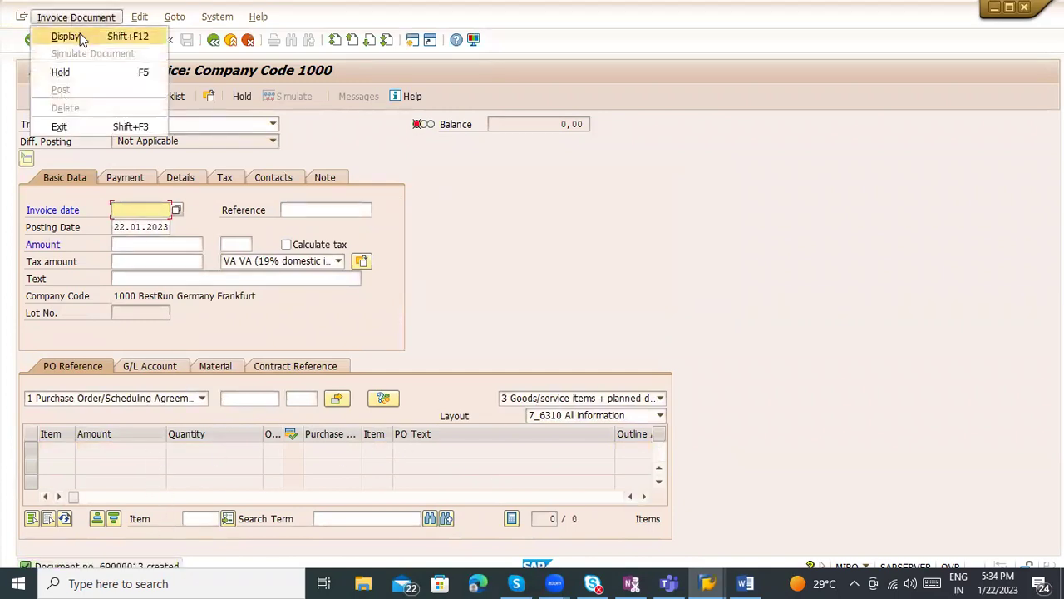
pyautogui.click(66, 36)
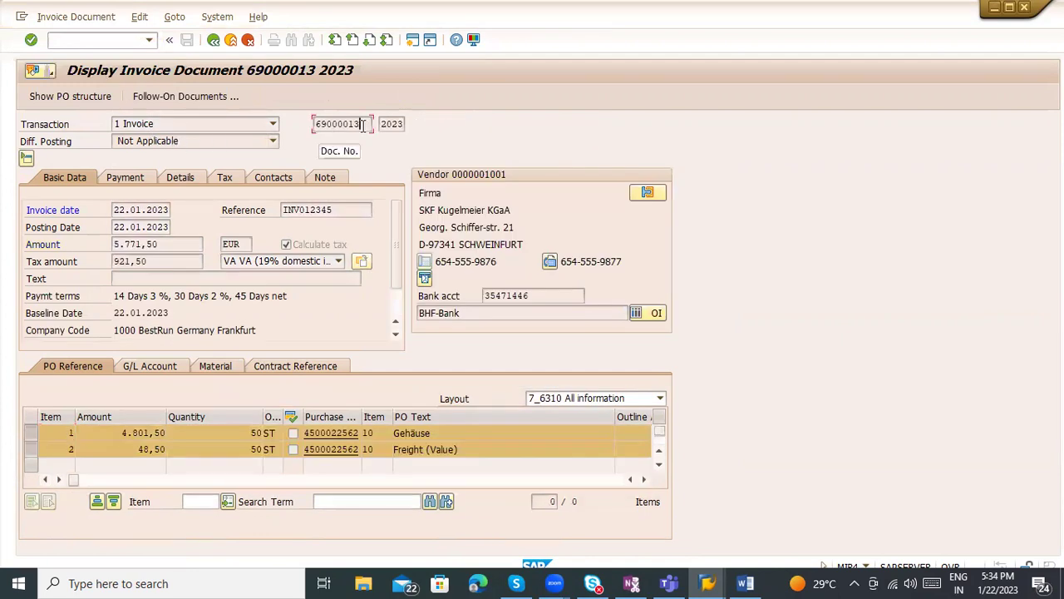
pyautogui.moveTo(364, 125); pyautogui.dragTo(308, 117)
pyautogui.click(372, 129)
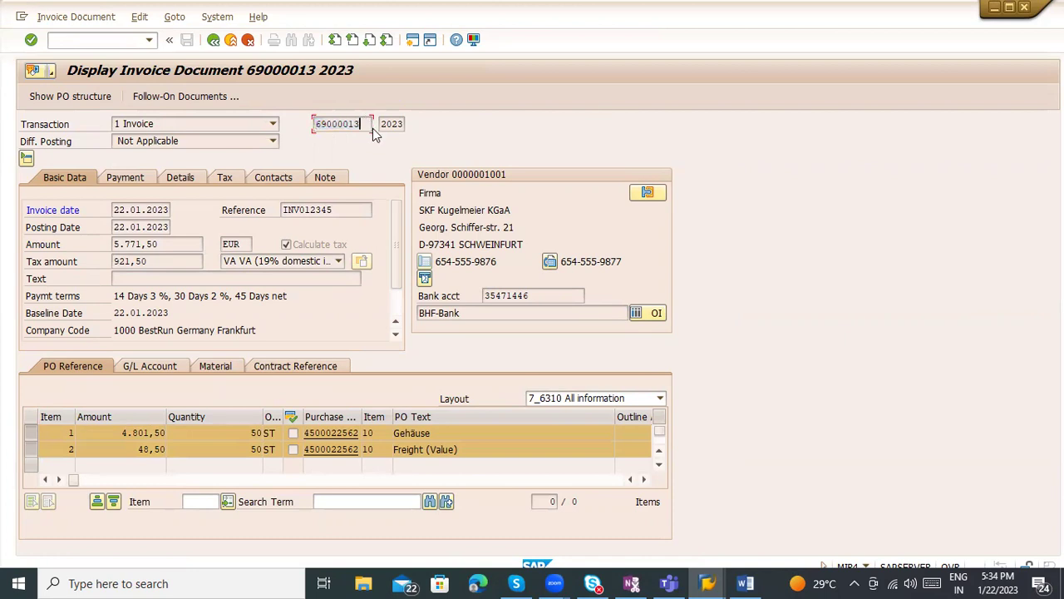
pyautogui.moveTo(315, 124); pyautogui.dragTo(369, 125)
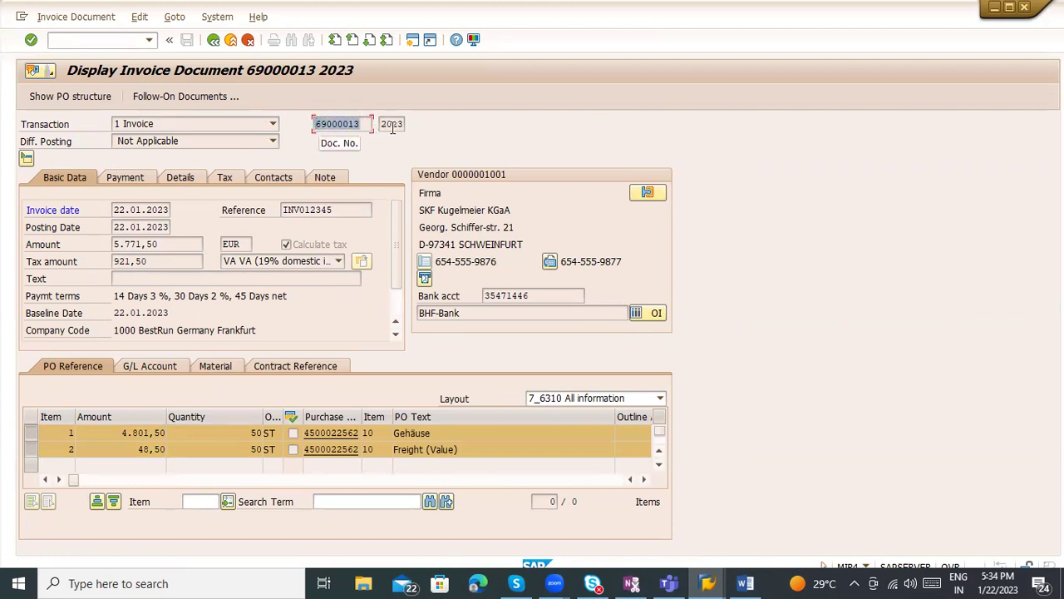
pyautogui.click(336, 185)
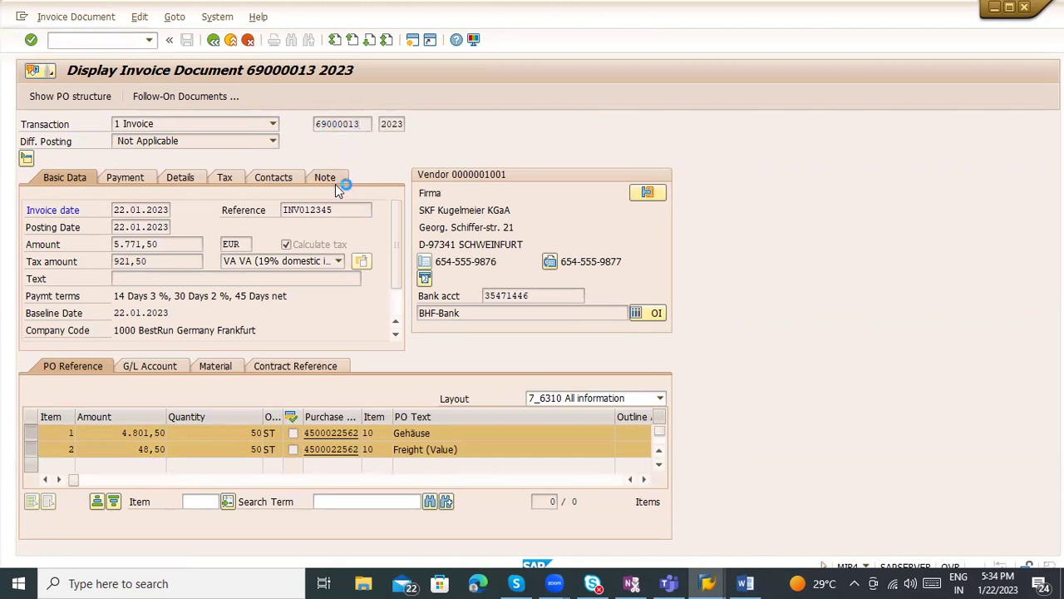
# Step: Review the invoice's basic data: invoice and posting dates, amount, tax amount, payment terms and baseline date
pyautogui.click(86, 180)
pyautogui.click(131, 209)
pyautogui.click(132, 227)
pyautogui.moveTo(155, 246); pyautogui.dragTo(81, 255)
pyautogui.moveTo(168, 262); pyautogui.dragTo(280, 308)
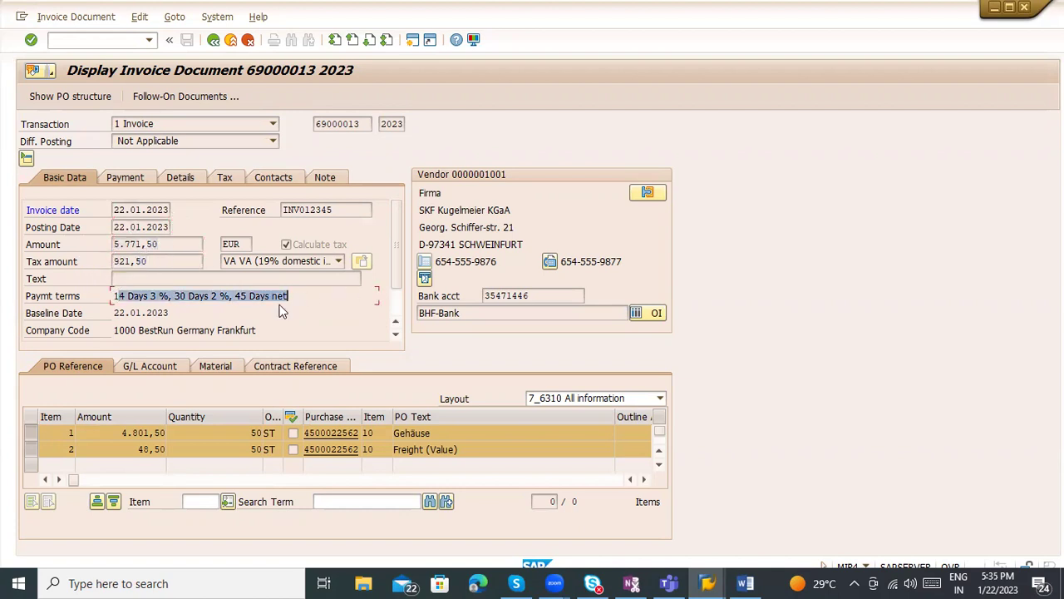
pyautogui.moveTo(171, 314); pyautogui.dragTo(136, 316)
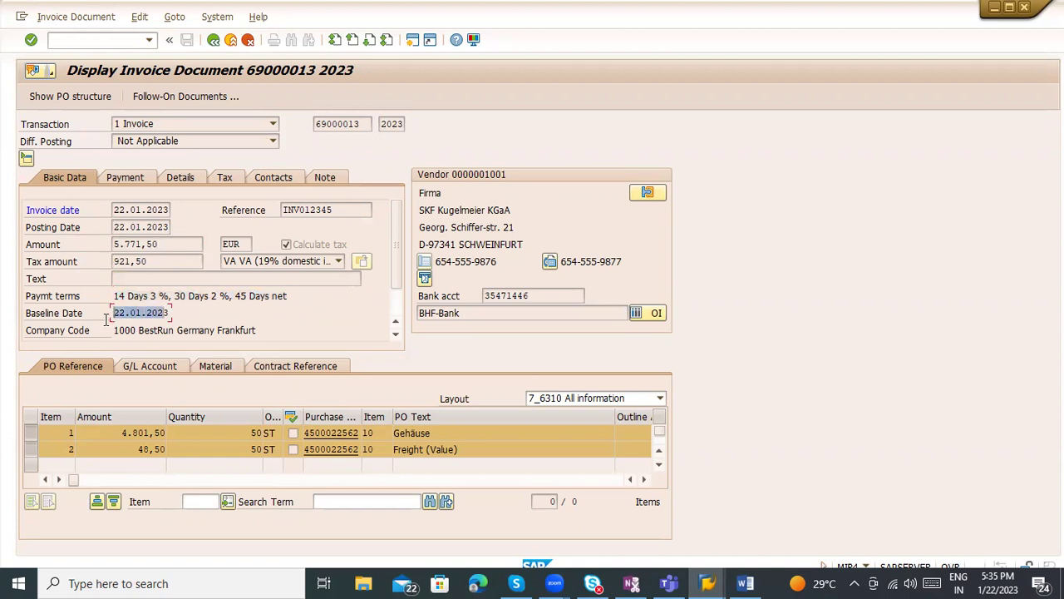
pyautogui.click(143, 315)
pyautogui.moveTo(171, 313); pyautogui.dragTo(110, 313)
pyautogui.click(139, 296)
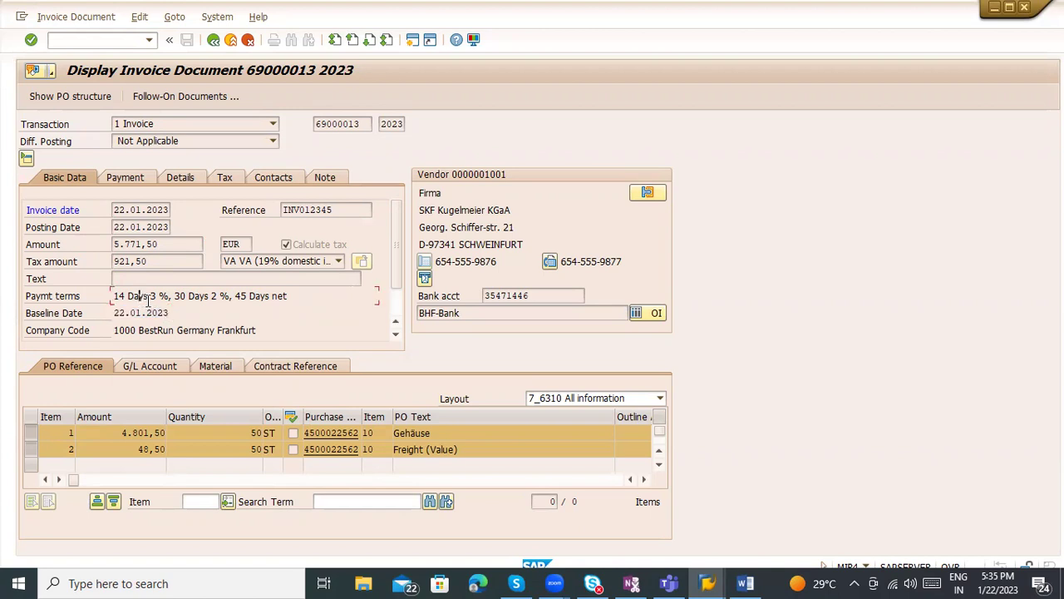
pyautogui.click(147, 312)
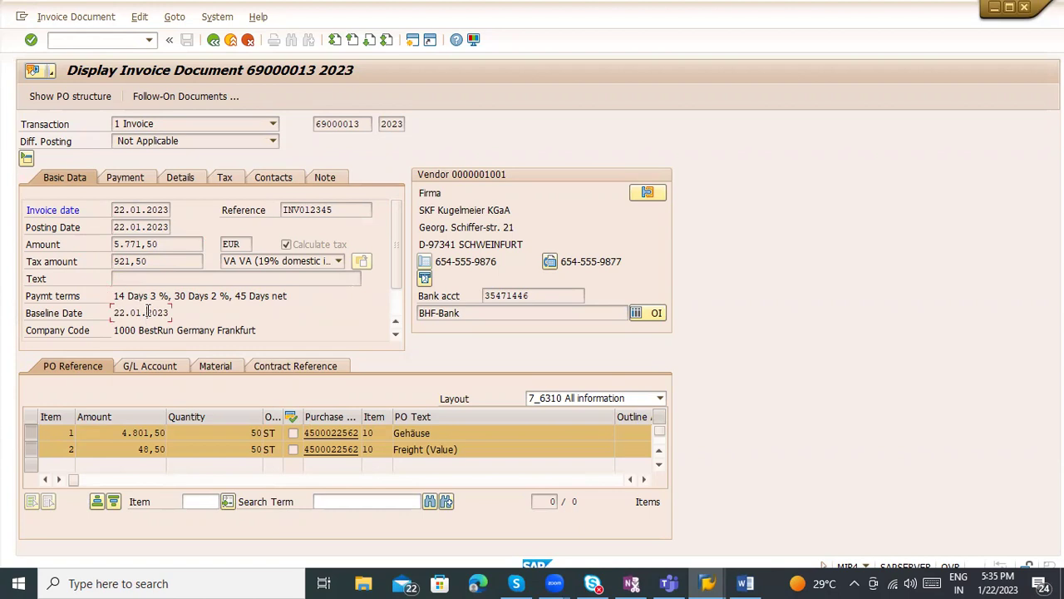
# Step: Examine the individual discount tiers and the net period within the invoice's payment terms
pyautogui.click(113, 297)
pyautogui.moveTo(158, 297)
pyautogui.mouseDown()
pyautogui.moveTo(117, 300)
pyautogui.moveTo(232, 299)
pyautogui.moveTo(159, 297)
pyautogui.mouseUp()
pyautogui.click(235, 297)
pyautogui.moveTo(235, 297); pyautogui.dragTo(287, 297)
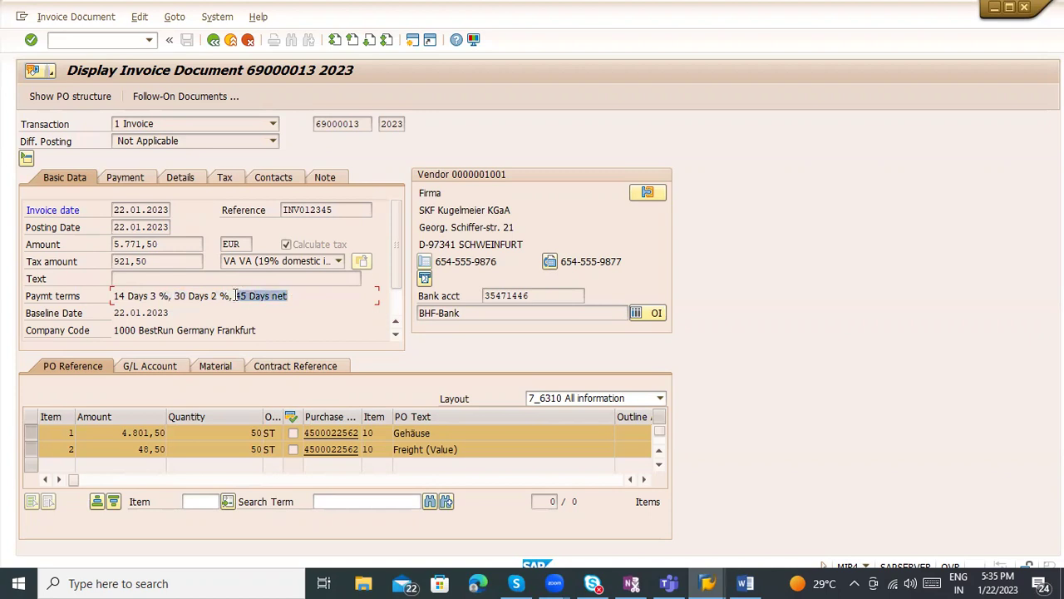
pyautogui.scroll(-1, 296, 331)
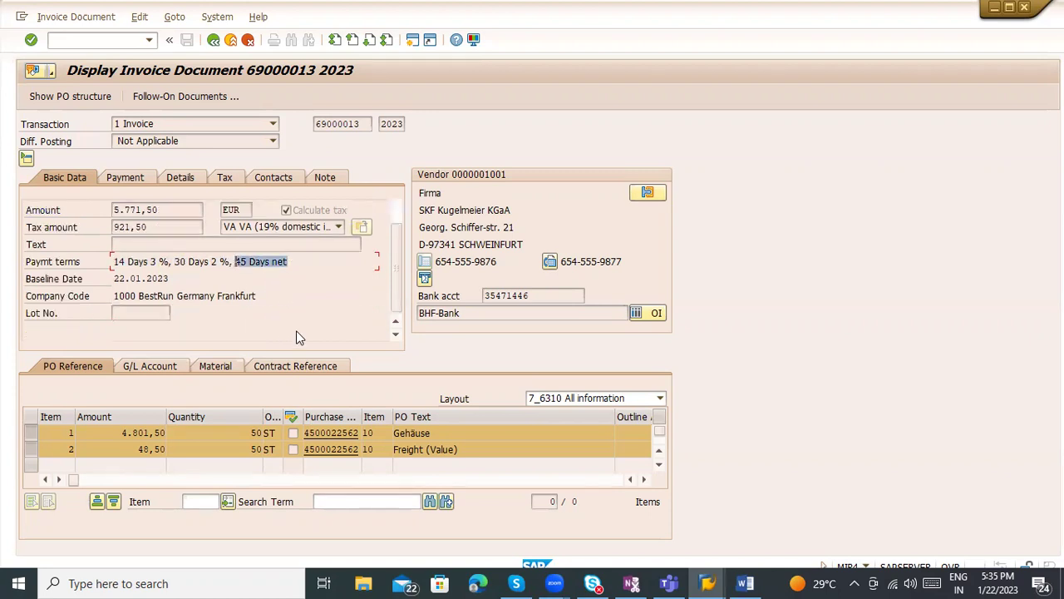
pyautogui.scroll(1, 297, 329)
# Step: Check the invoice's payment data, including baseline date, due date and the available payment block options
pyautogui.click(149, 185)
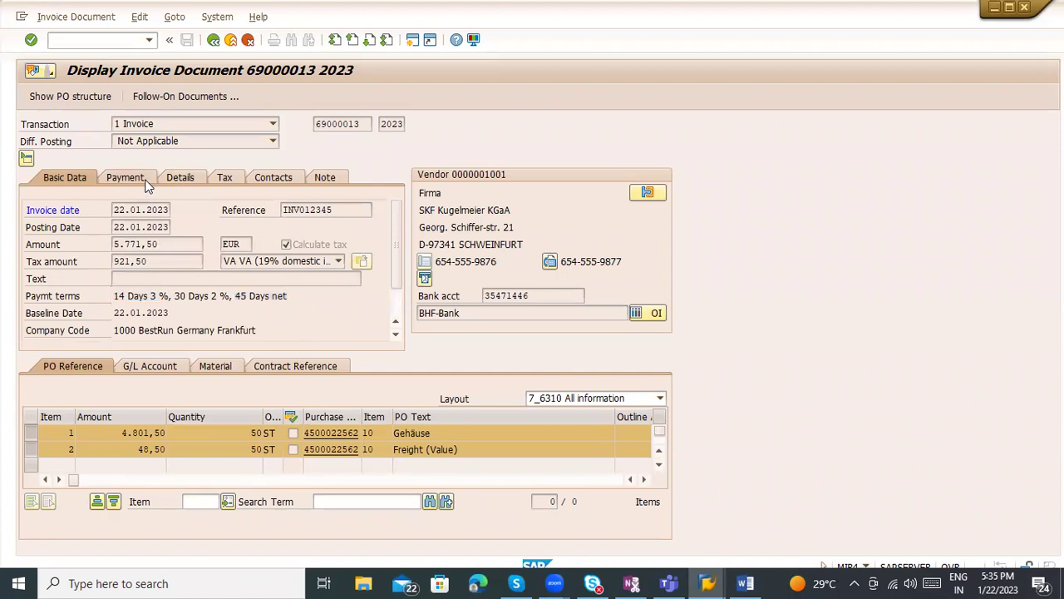
pyautogui.click(124, 177)
pyautogui.click(98, 209)
pyautogui.click(112, 227)
pyautogui.moveTo(86, 227); pyautogui.dragTo(149, 226)
pyautogui.click(126, 295)
pyautogui.click(125, 177)
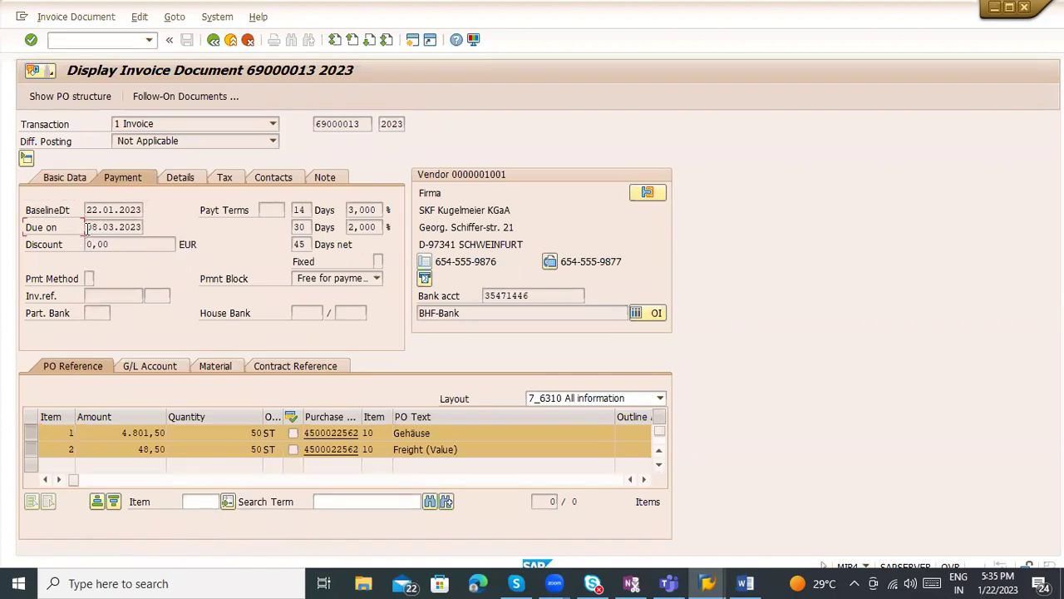
pyautogui.moveTo(87, 227); pyautogui.dragTo(158, 232)
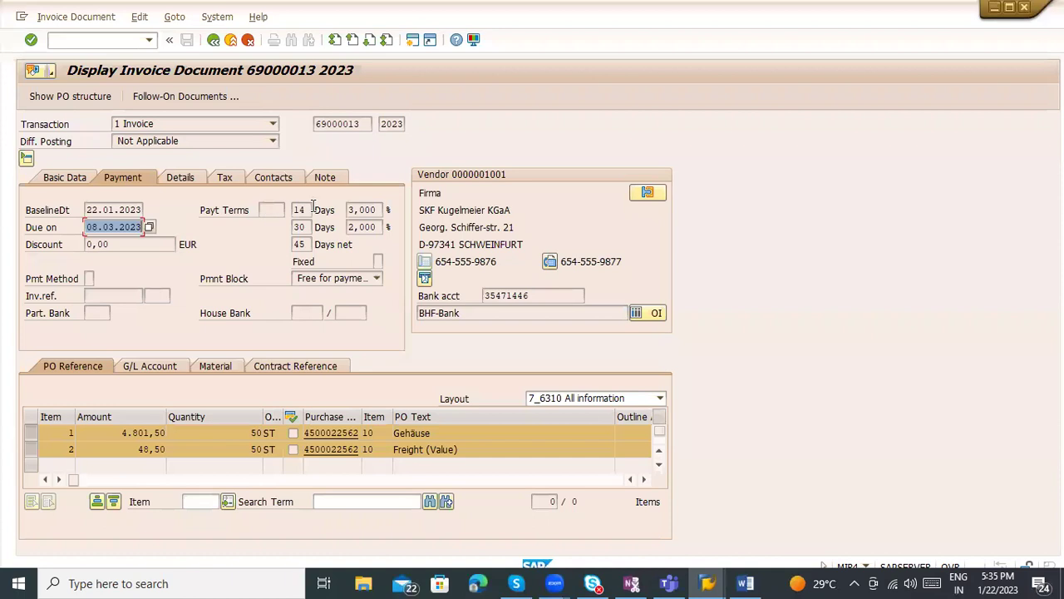
pyautogui.click(331, 281)
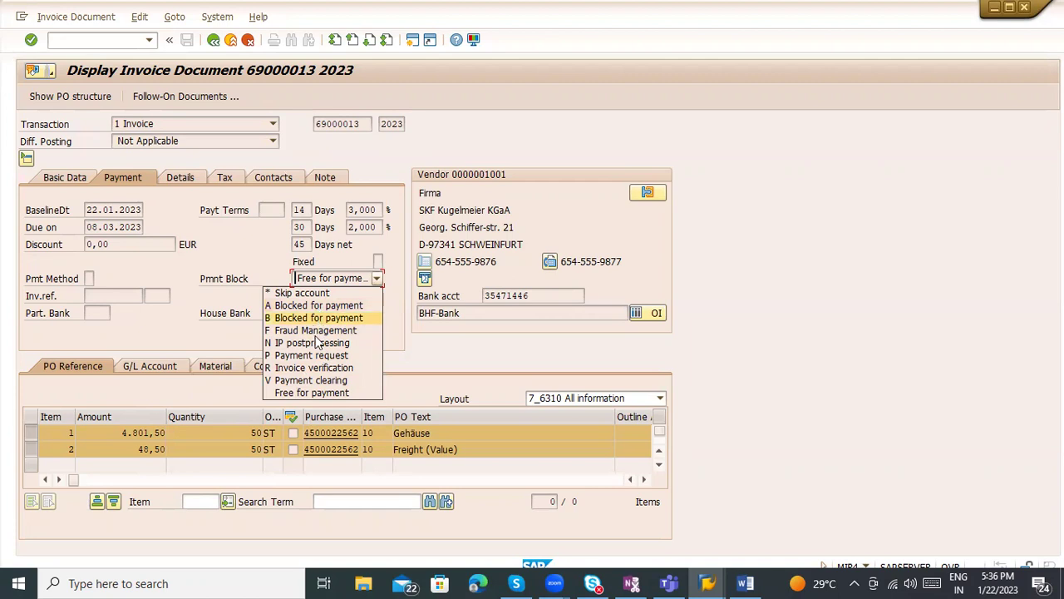
# Step: Look through the invoice's details, tax data, contacts and note, and check which invoice document actions are available
pyautogui.click(193, 185)
pyautogui.click(192, 183)
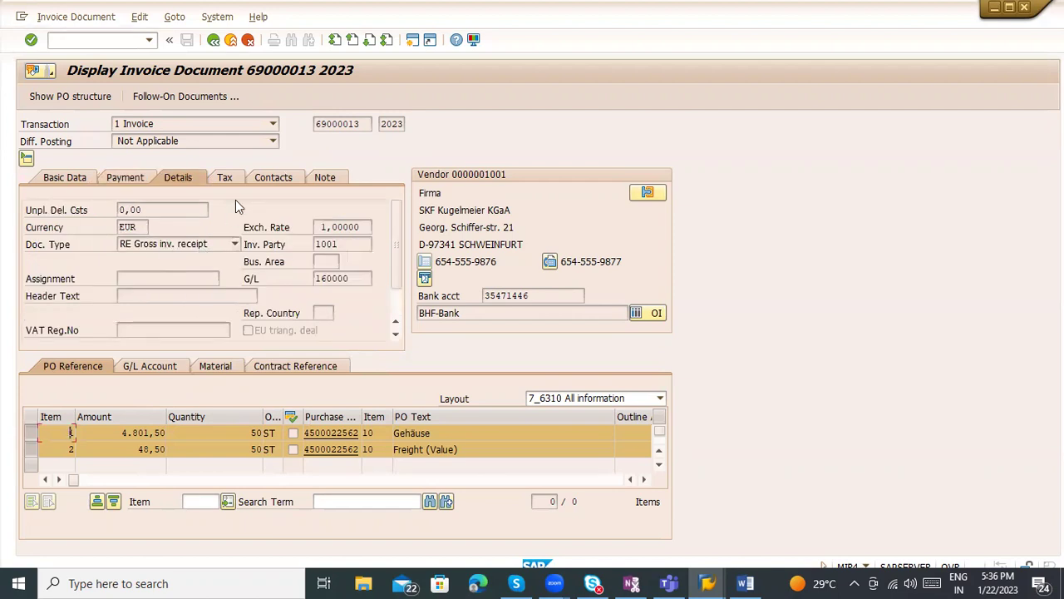
pyautogui.click(225, 179)
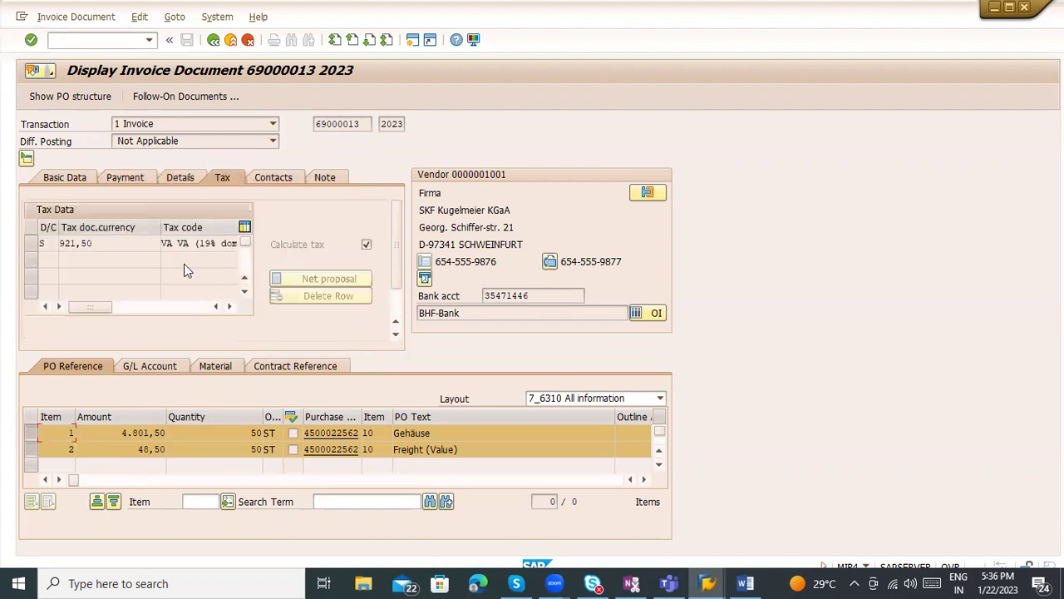
pyautogui.click(272, 179)
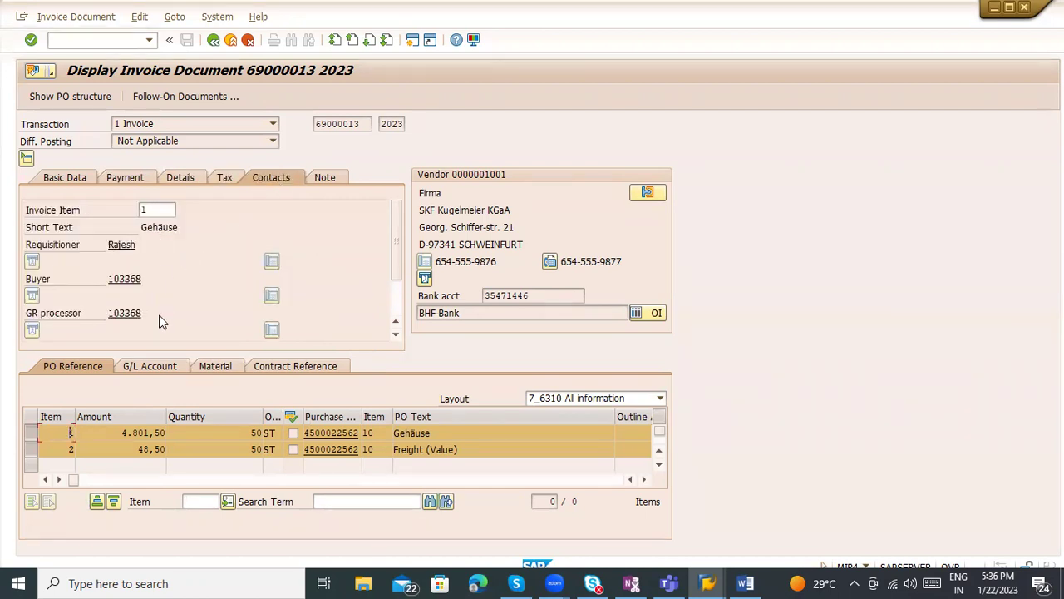
pyautogui.click(321, 178)
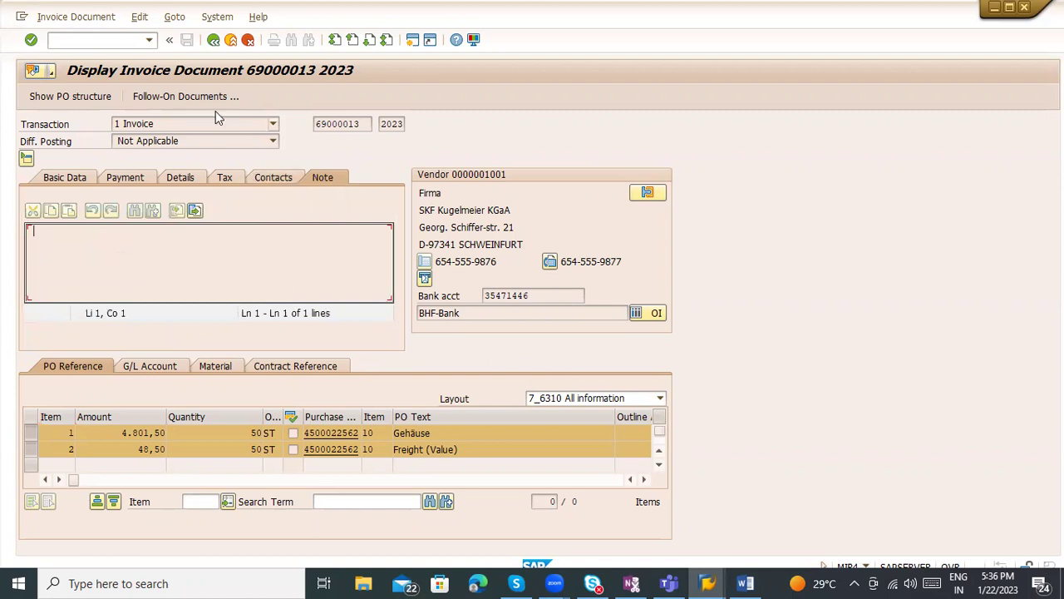
pyautogui.click(84, 16)
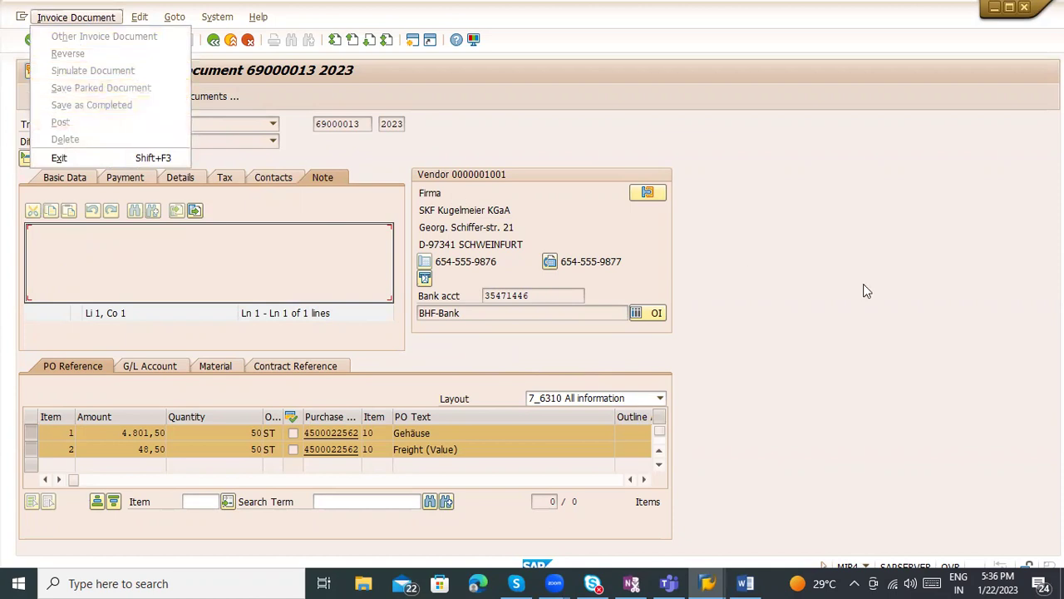
# Step: Review the amounts and quantities of the Gehäuse and Freight (Value) invoice items
pyautogui.click(104, 482)
pyautogui.moveTo(105, 482); pyautogui.dragTo(4, 446)
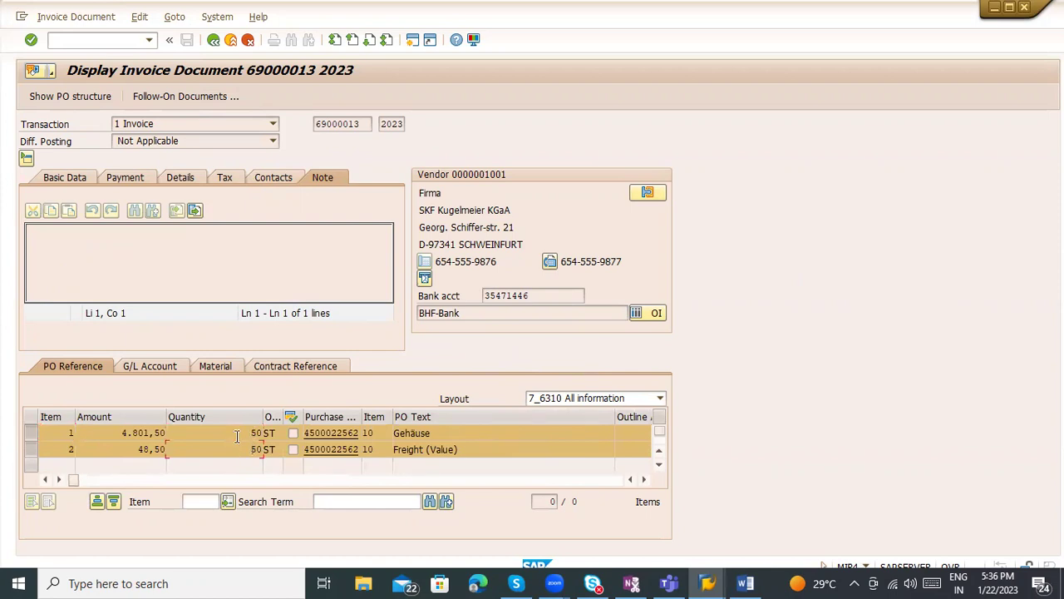
pyautogui.moveTo(116, 436); pyautogui.dragTo(305, 432)
# Step: Open the purchase order from the Gehäuse invoice item, and check its net price, purchase order history and invoiced quantity in the header status
pyautogui.click(329, 433)
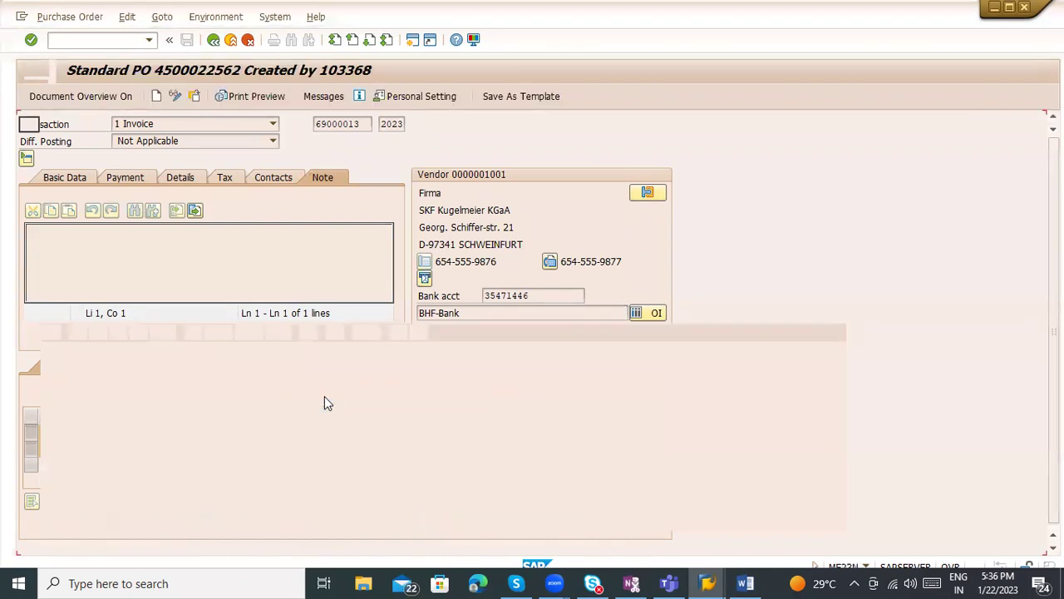
pyautogui.moveTo(545, 175); pyautogui.dragTo(629, 187)
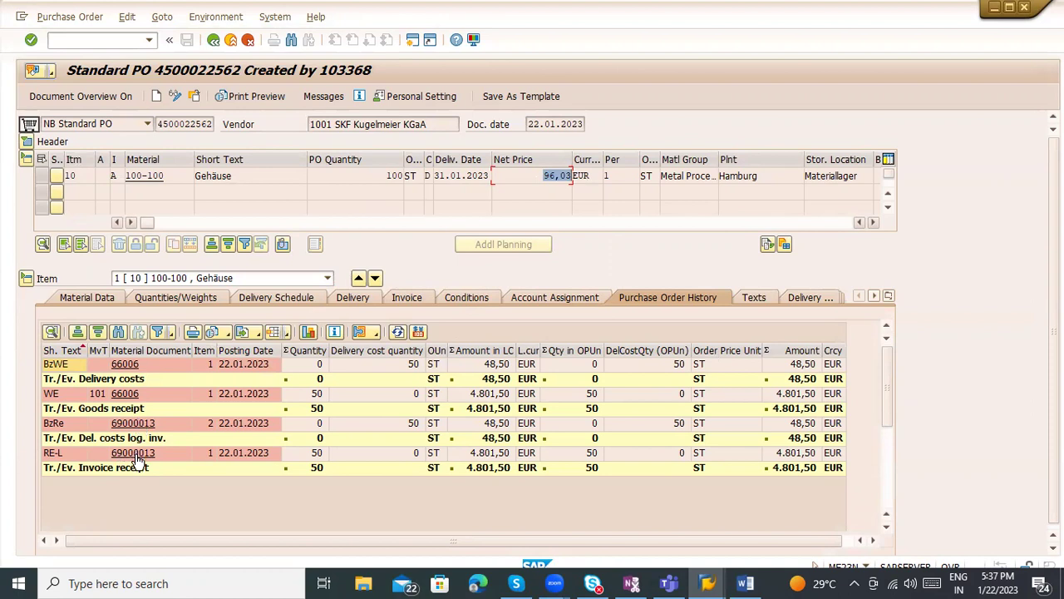
pyautogui.click(41, 161)
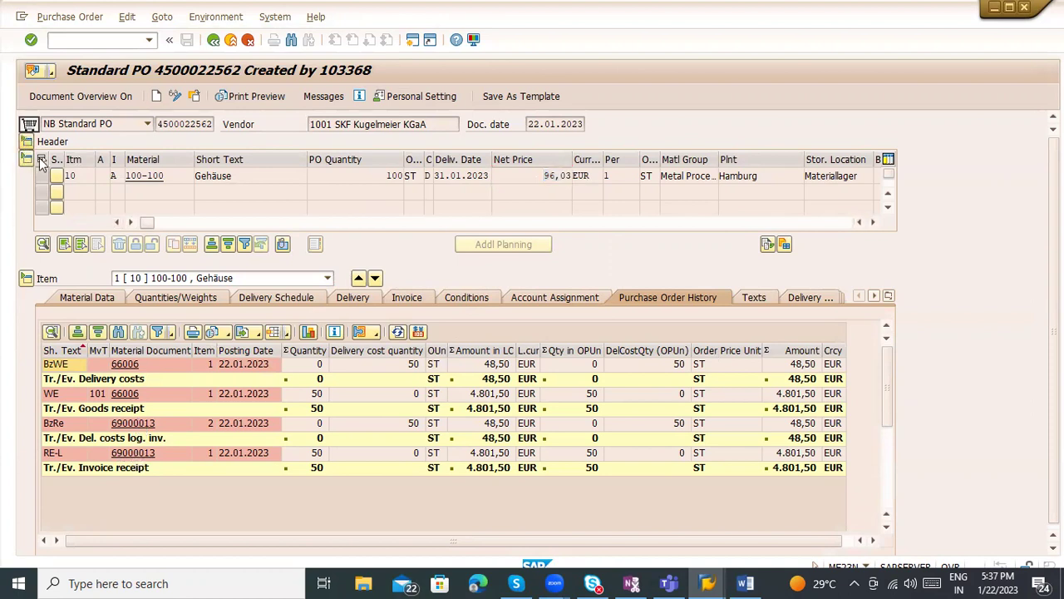
pyautogui.moveTo(376, 226); pyautogui.dragTo(415, 228)
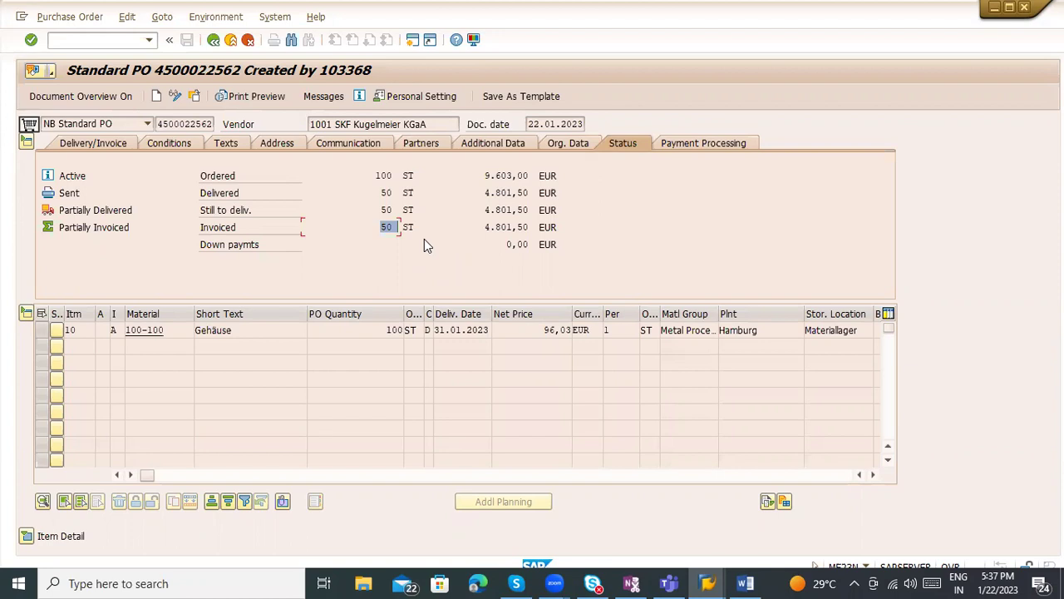
# Step: Open transaction F-51 for posting with clearing
pyautogui.click(92, 42)
pyautogui.write('/nf-51')
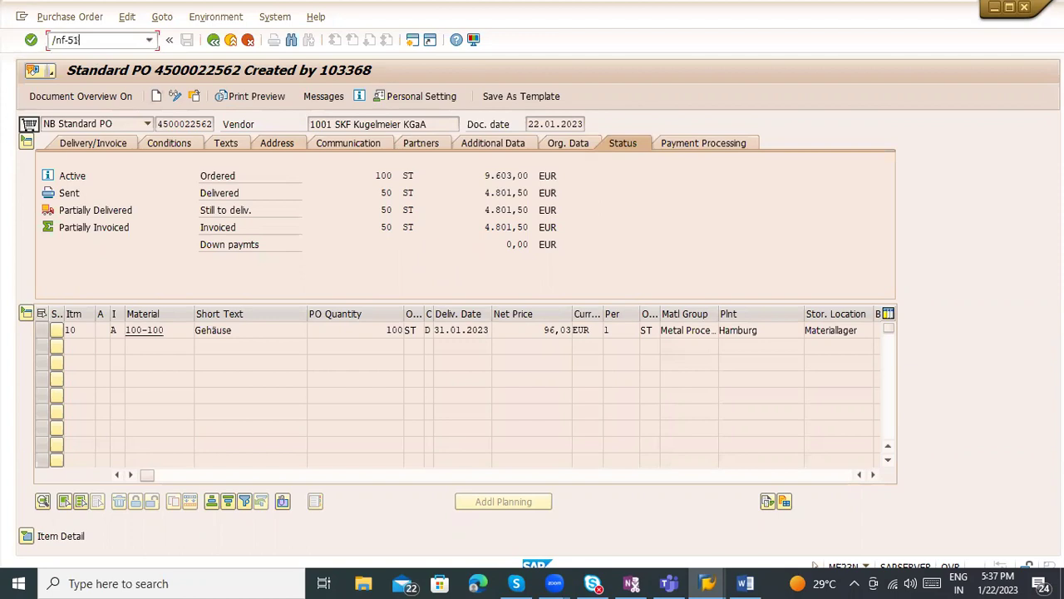
pyautogui.press('Return')
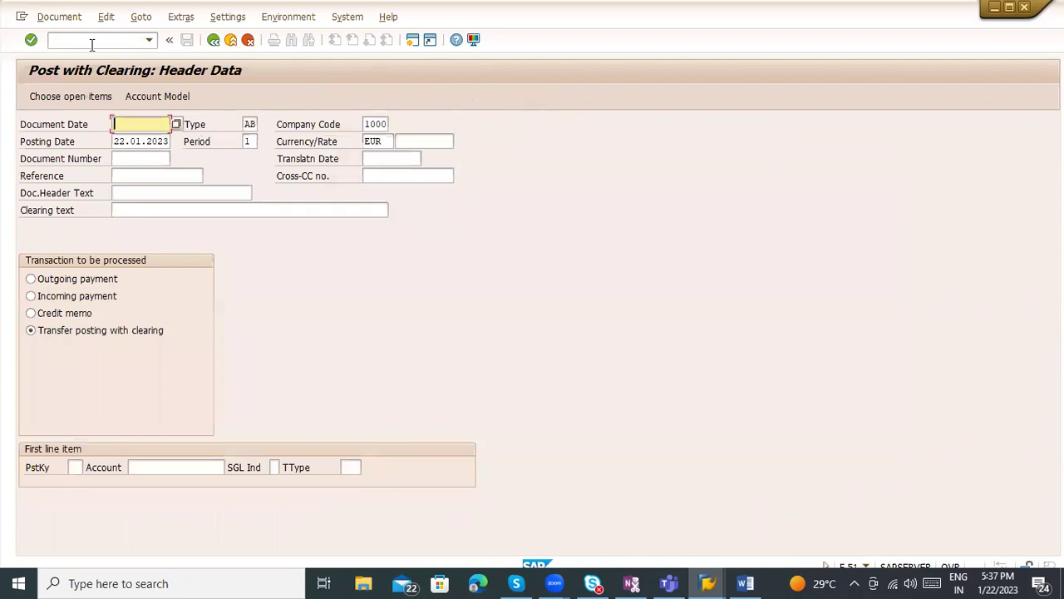
# Step: Switch to transaction F-53 for posting outgoing payments
pyautogui.click(93, 43)
pyautogui.write('/')
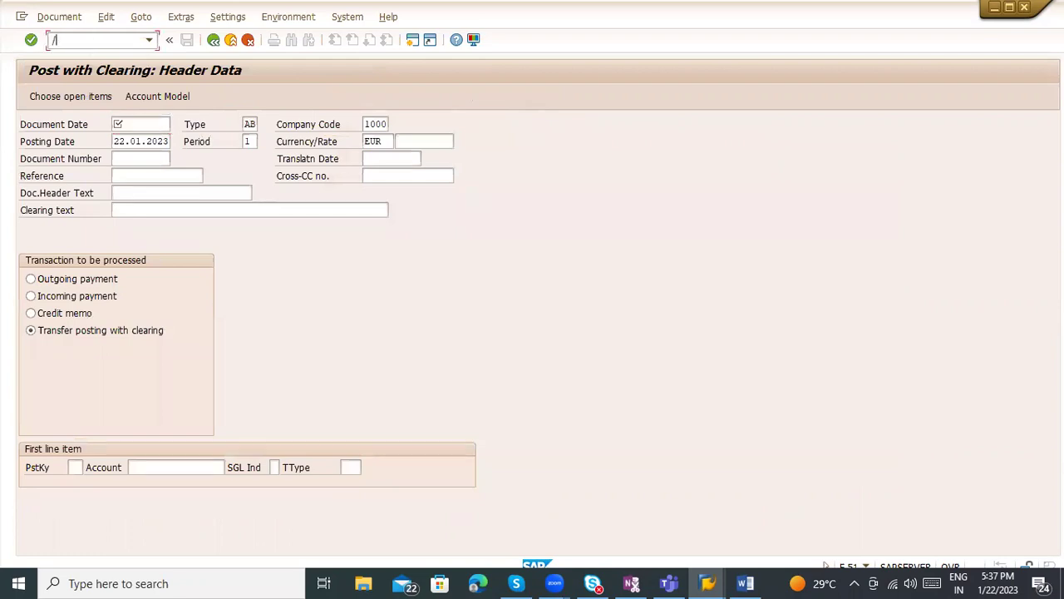
pyautogui.write('nf-53')
pyautogui.press('Return')
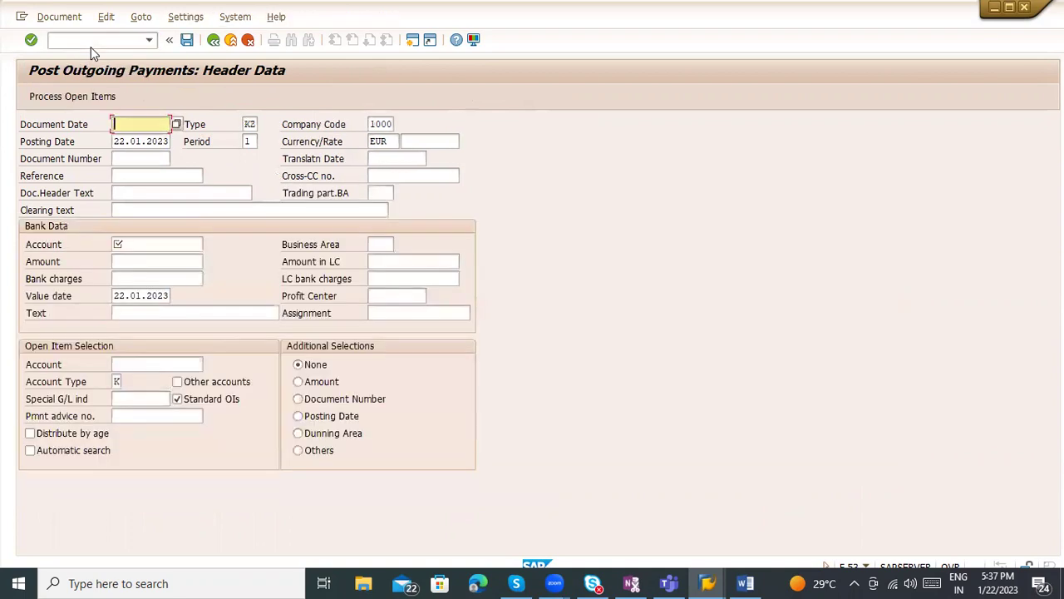
# Step: Switch to transaction F-47 for a vendor down payment request
pyautogui.click(91, 43)
pyautogui.write('/')
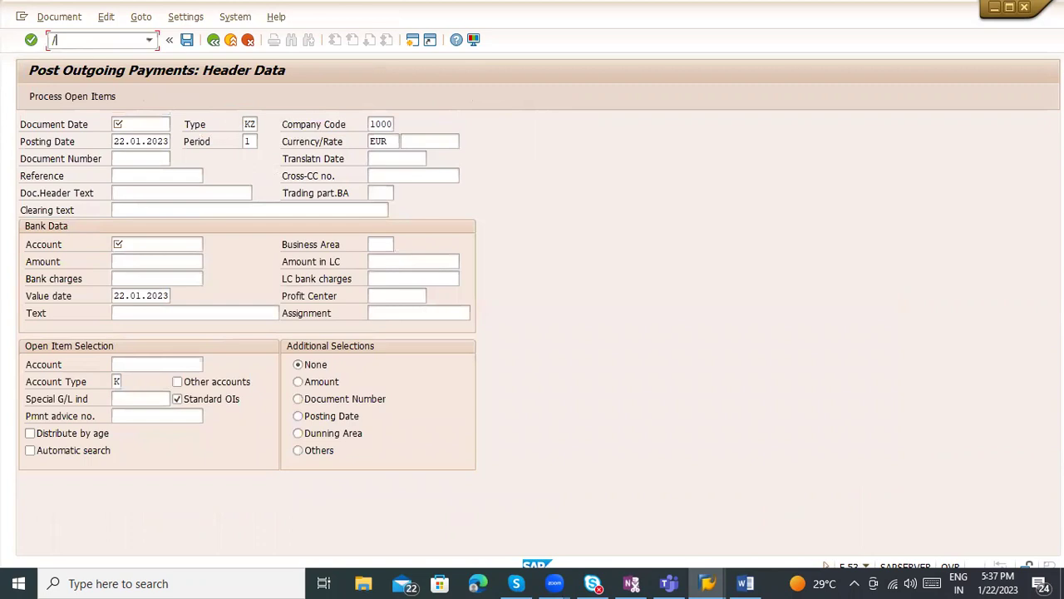
pyautogui.write('nf-47')
pyautogui.press('Return')
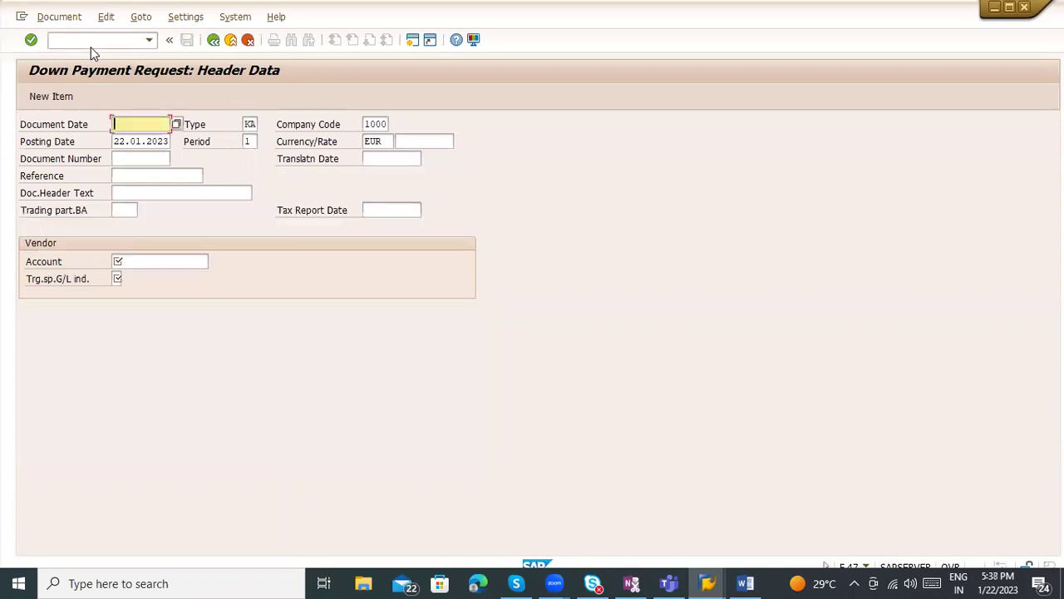
# Step: Switch to transaction F-49 for a customer noted item
pyautogui.click(92, 46)
pyautogui.write('/nf-49')
pyautogui.press('Return')
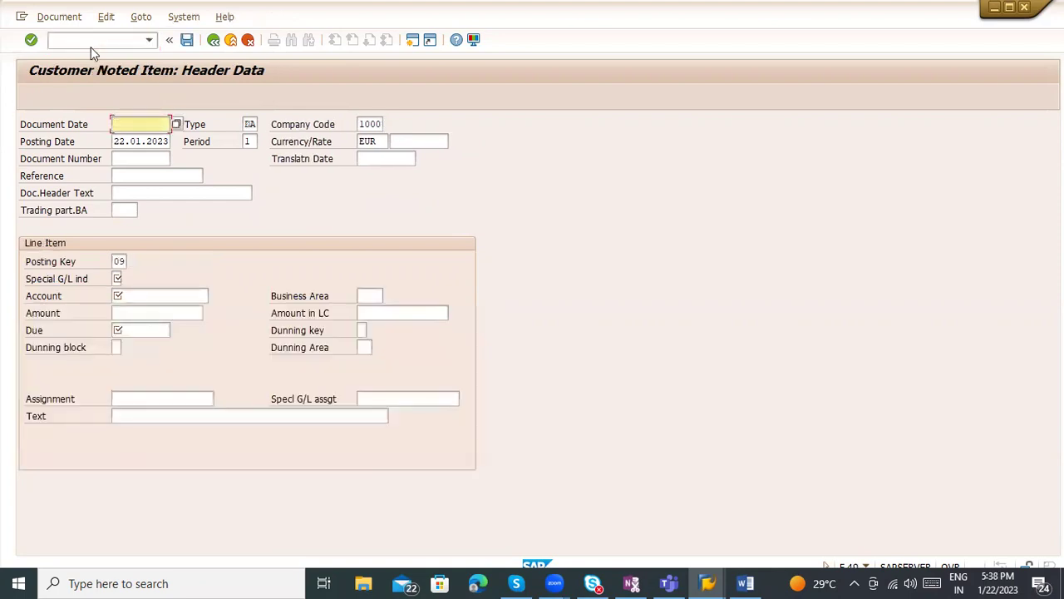
# Step: Open transaction F-48 for posting a vendor down payment and exit it to the SAP Easy Access screen without posting
pyautogui.click(93, 41)
pyautogui.write('/nf-')
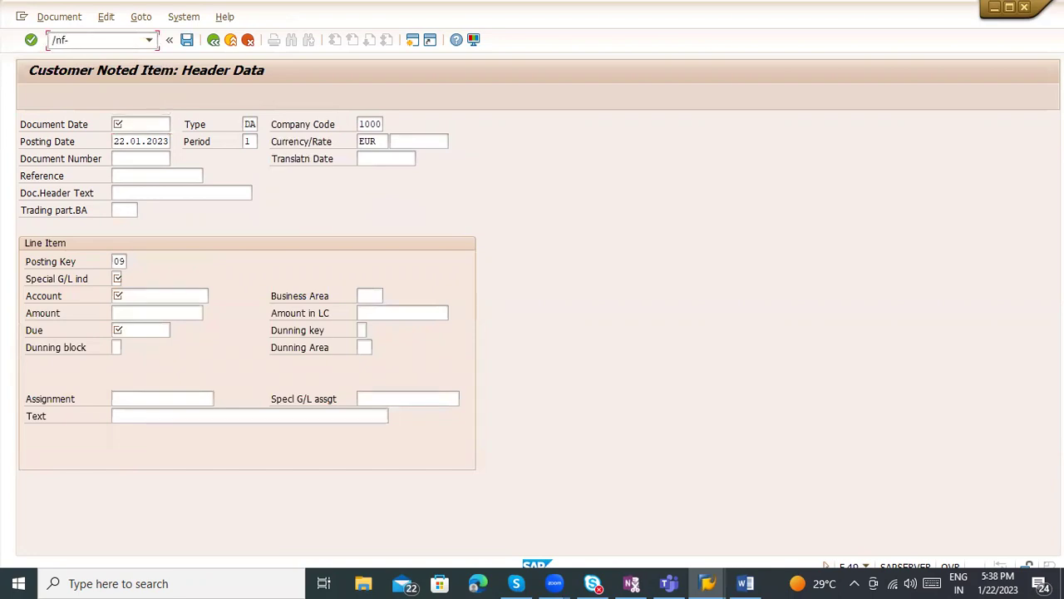
pyautogui.write('48')
pyautogui.press('Return')
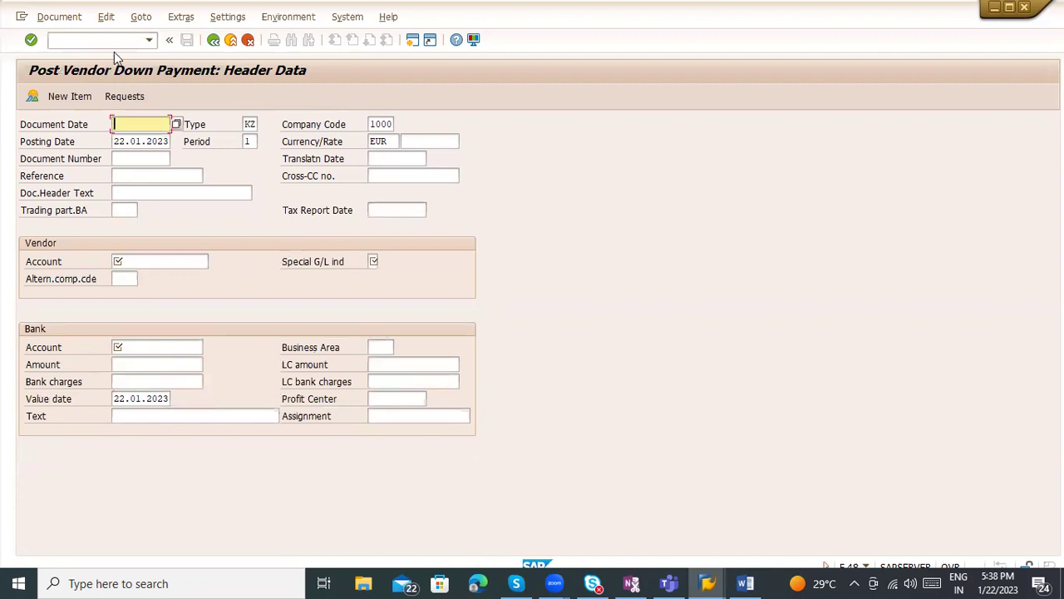
pyautogui.click(230, 41)
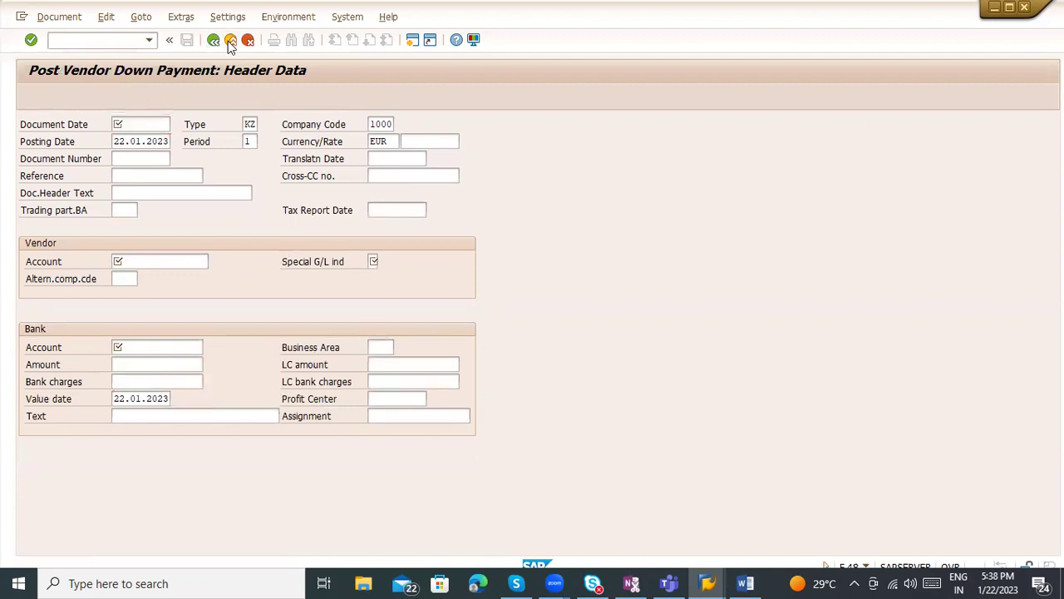
pyautogui.click(230, 321)
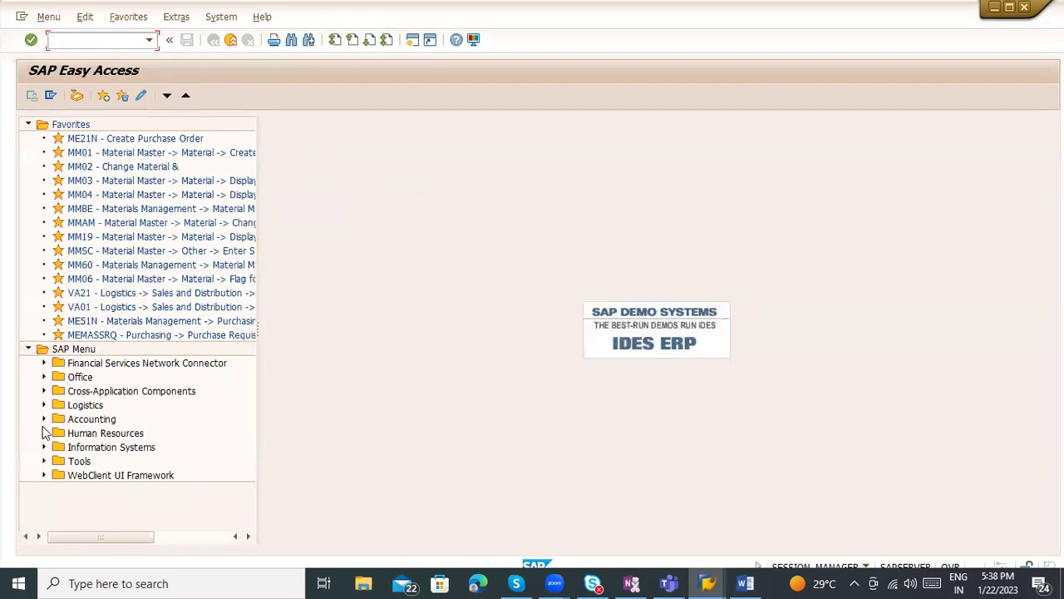
# Step: Expand Accounting, Financial Accounting and Accounts Payable in the SAP menu, including the Information System, Environment and Document Entry folders
pyautogui.click(44, 419)
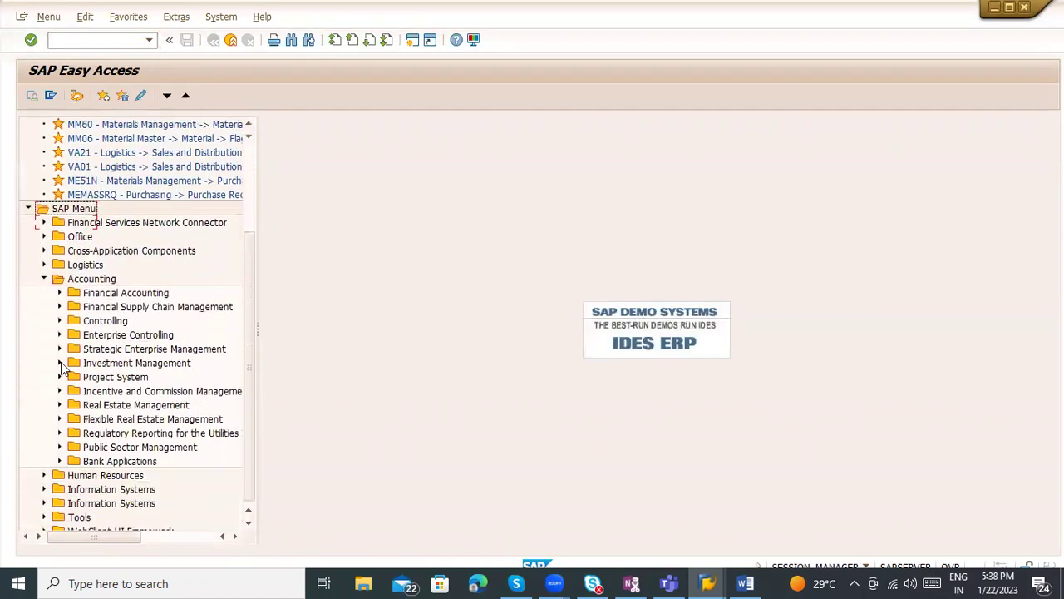
pyautogui.click(59, 293)
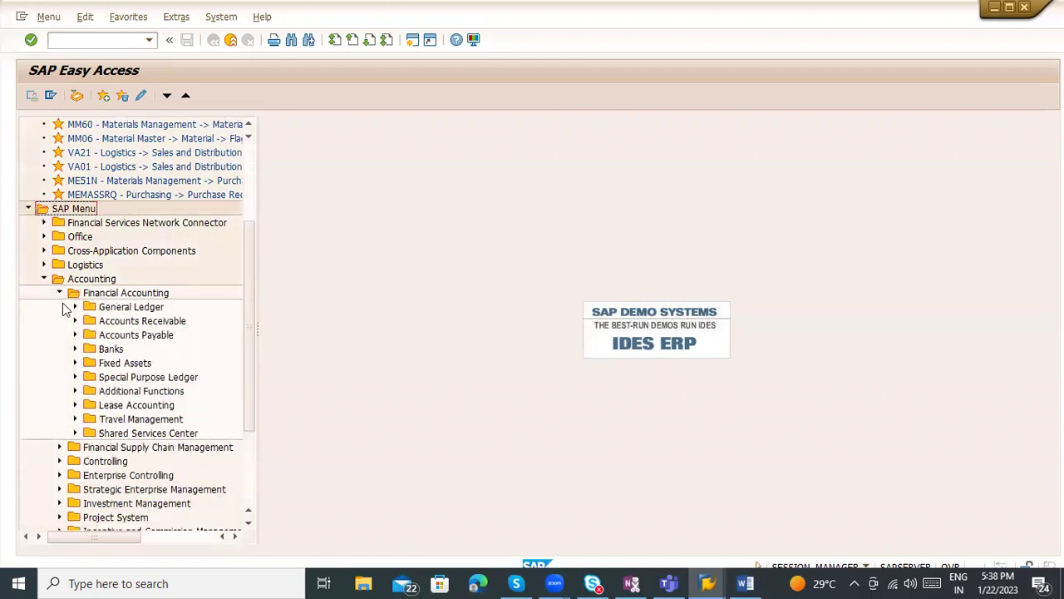
pyautogui.click(75, 334)
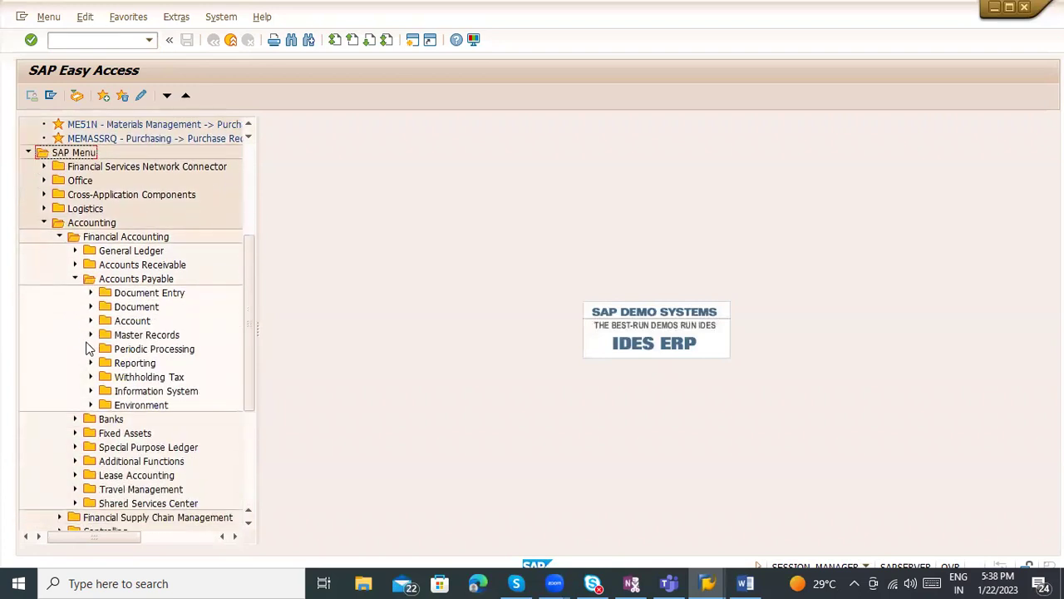
pyautogui.click(91, 392)
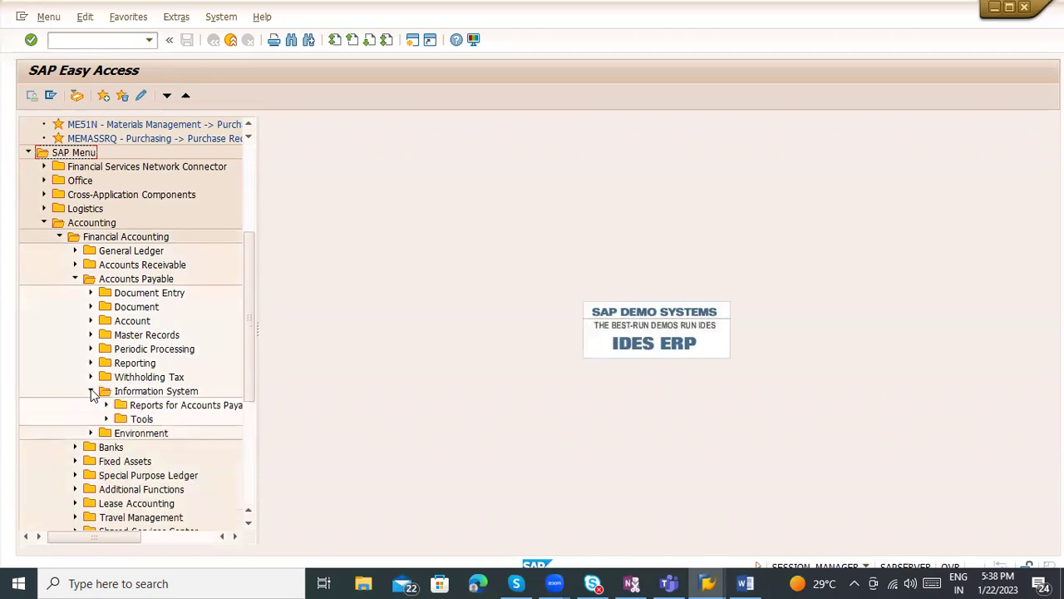
pyautogui.click(90, 433)
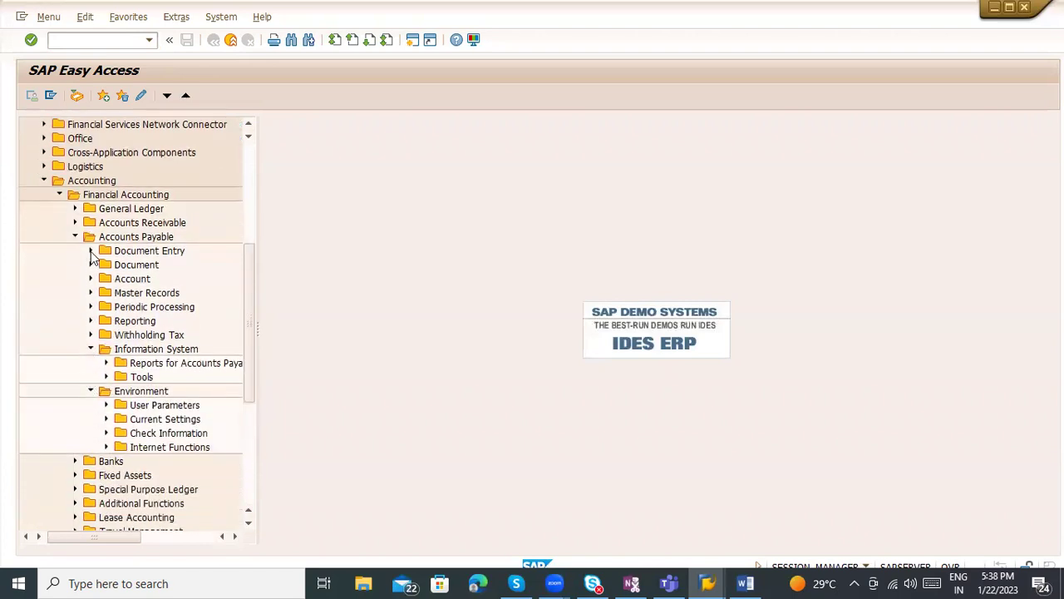
pyautogui.click(91, 251)
# Step: Open the FB60 vendor invoice entry from Document Entry and exit it without entering an invoice
pyautogui.doubleClick(150, 266)
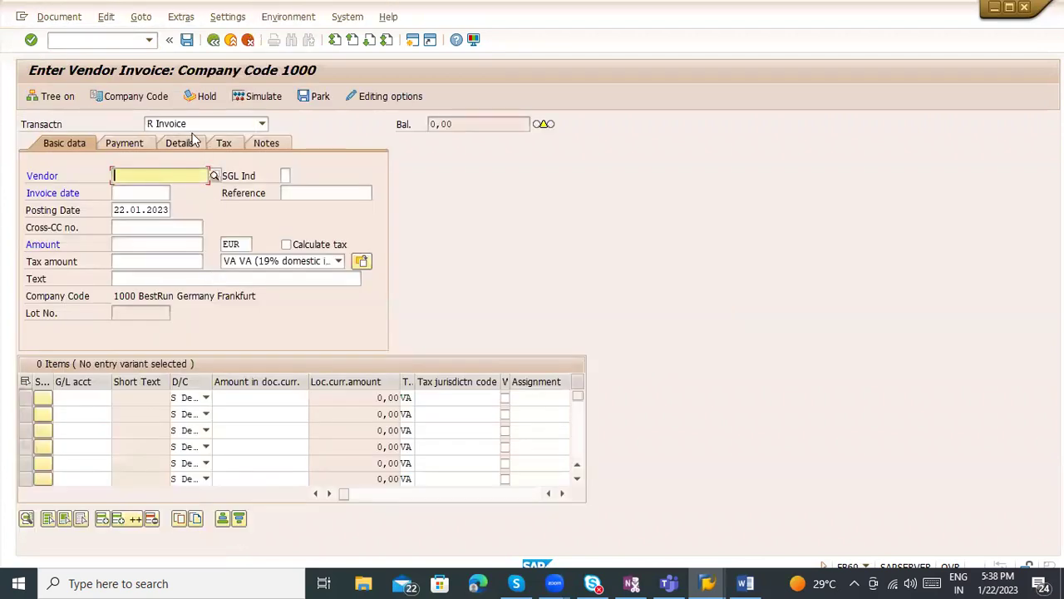
pyautogui.click(214, 41)
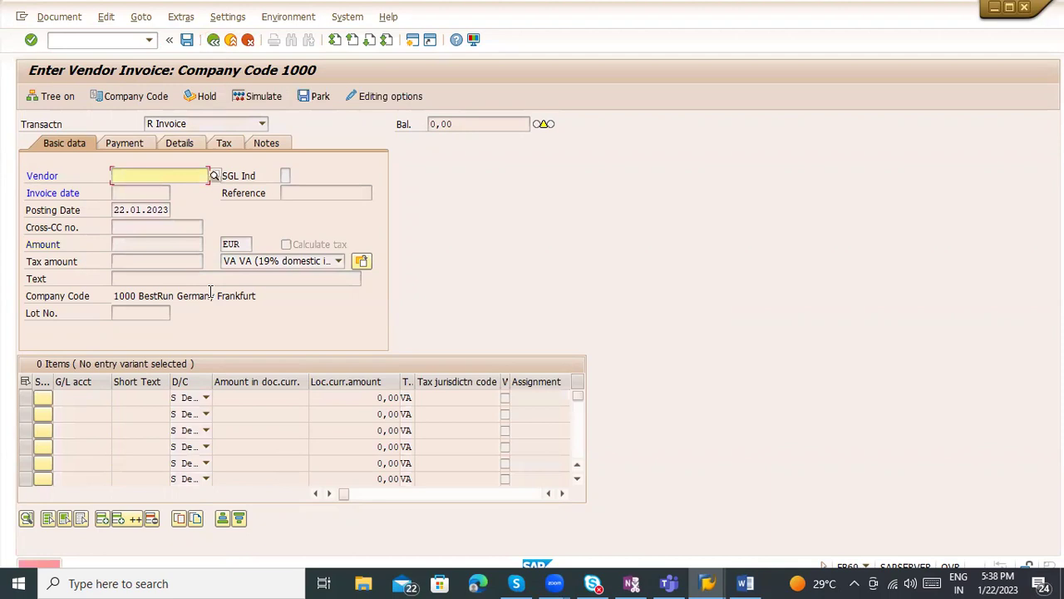
pyautogui.click(248, 40)
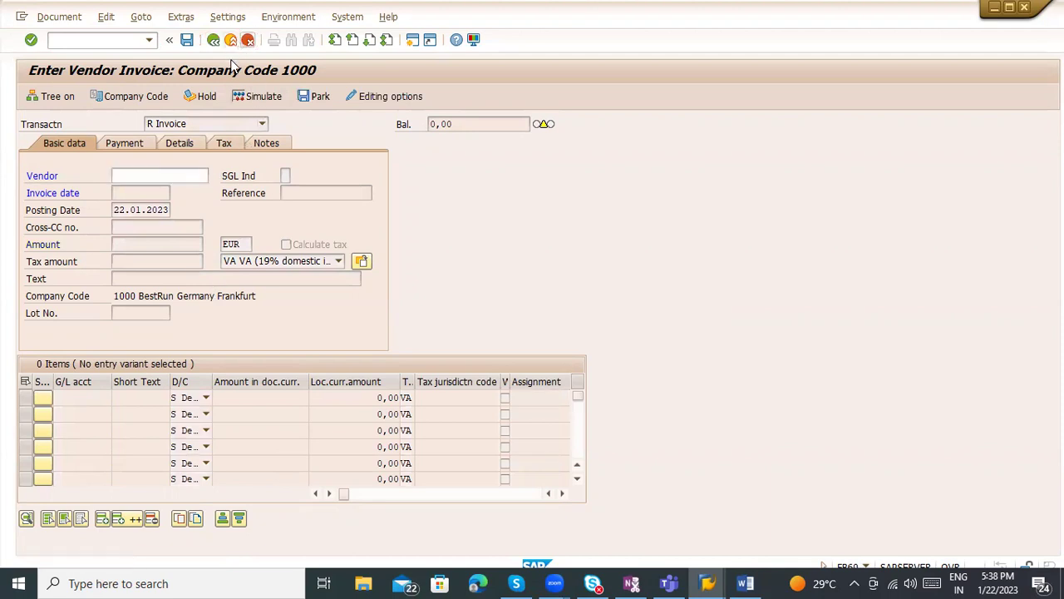
pyautogui.click(243, 40)
pyautogui.click(226, 316)
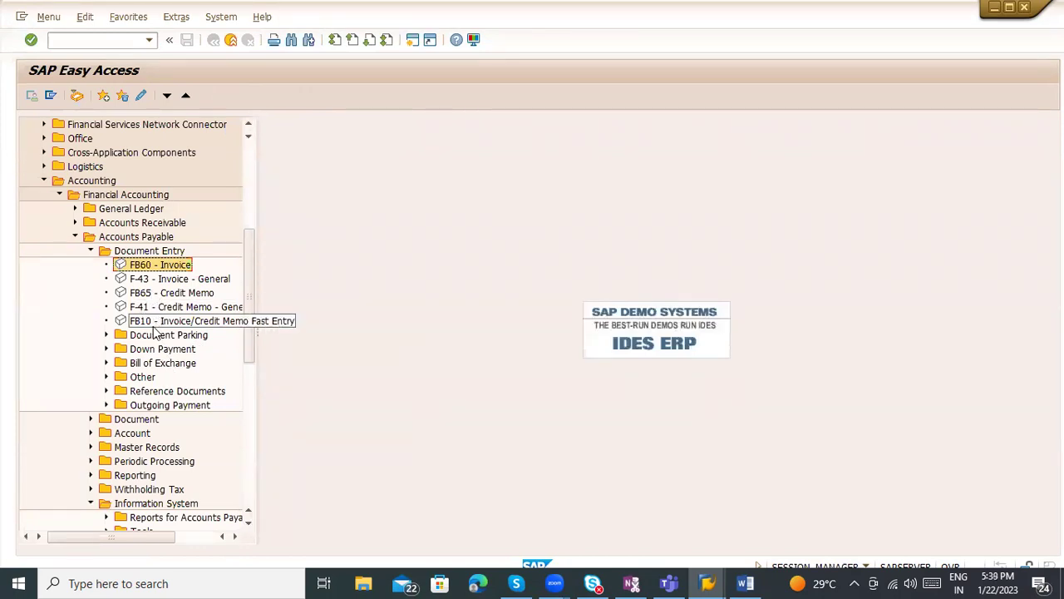
# Step: Try to start a general vendor invoice in F-43 with document date 22.01.2023 and no document number
pyautogui.doubleClick(151, 280)
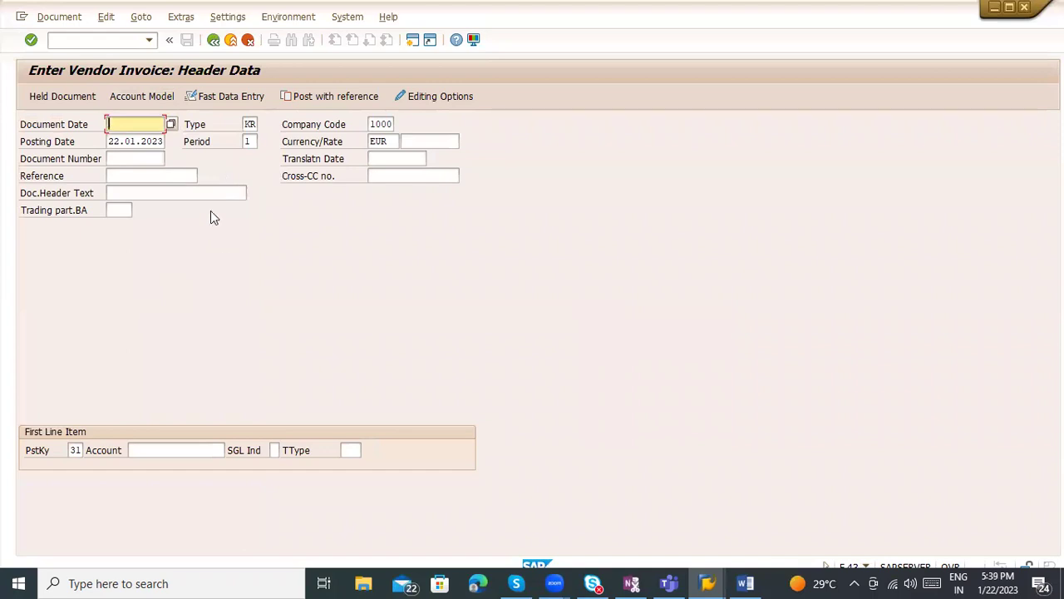
pyautogui.click(170, 124)
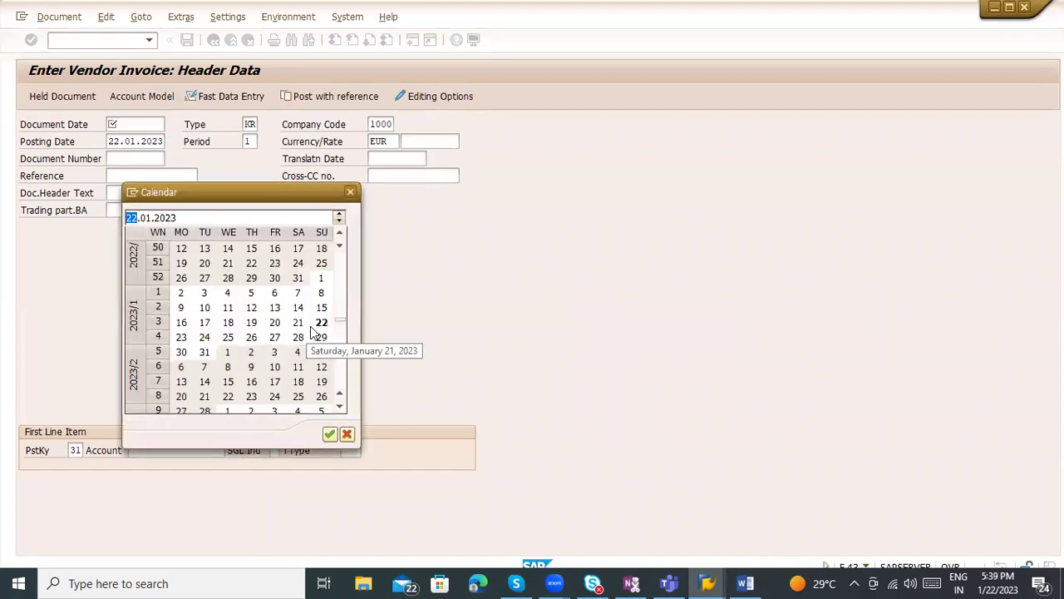
pyautogui.doubleClick(320, 324)
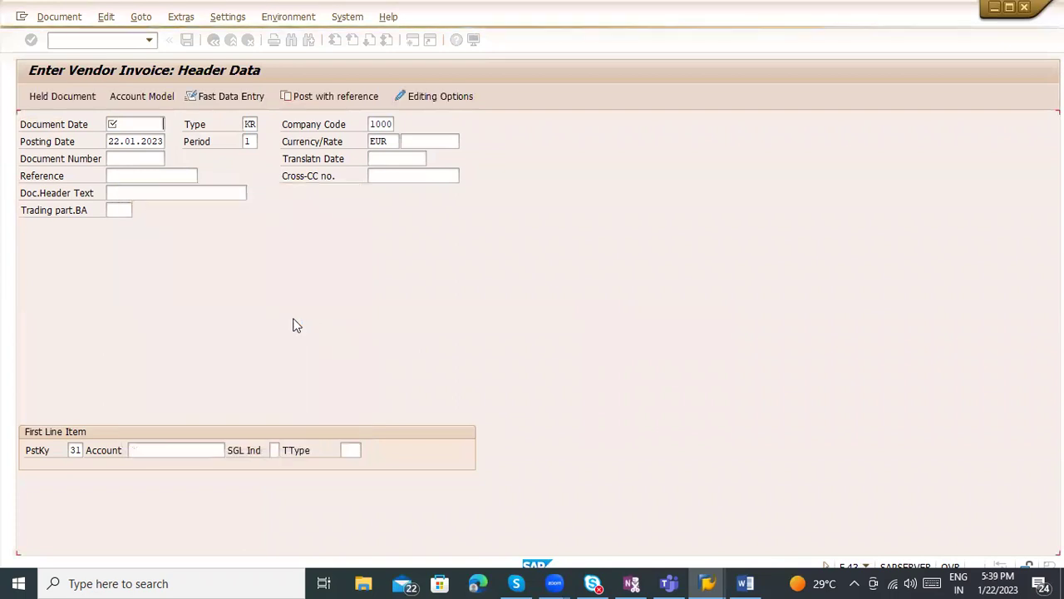
pyautogui.click(146, 159)
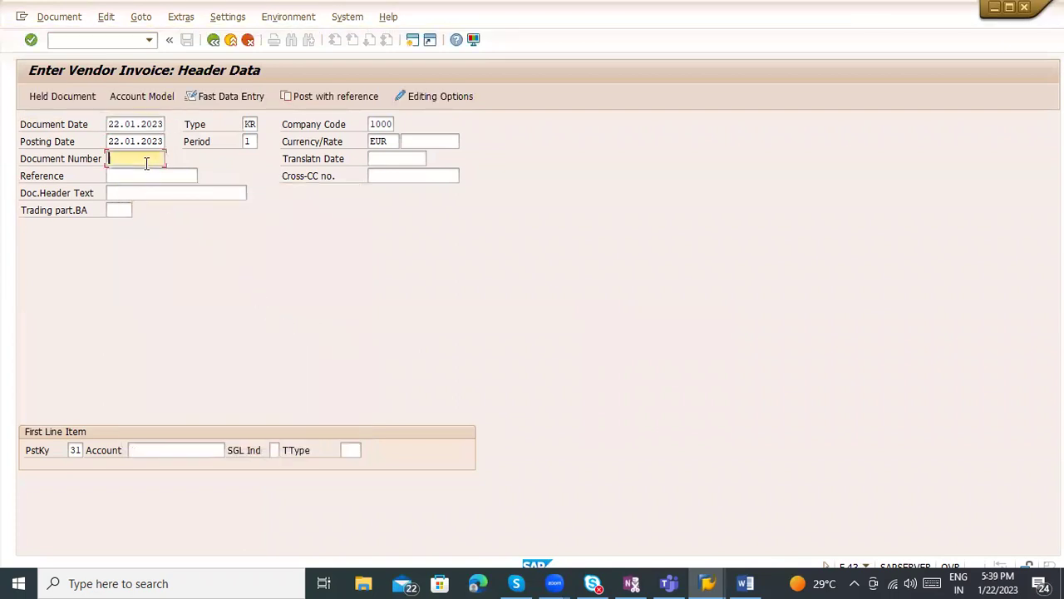
pyautogui.press('Return')
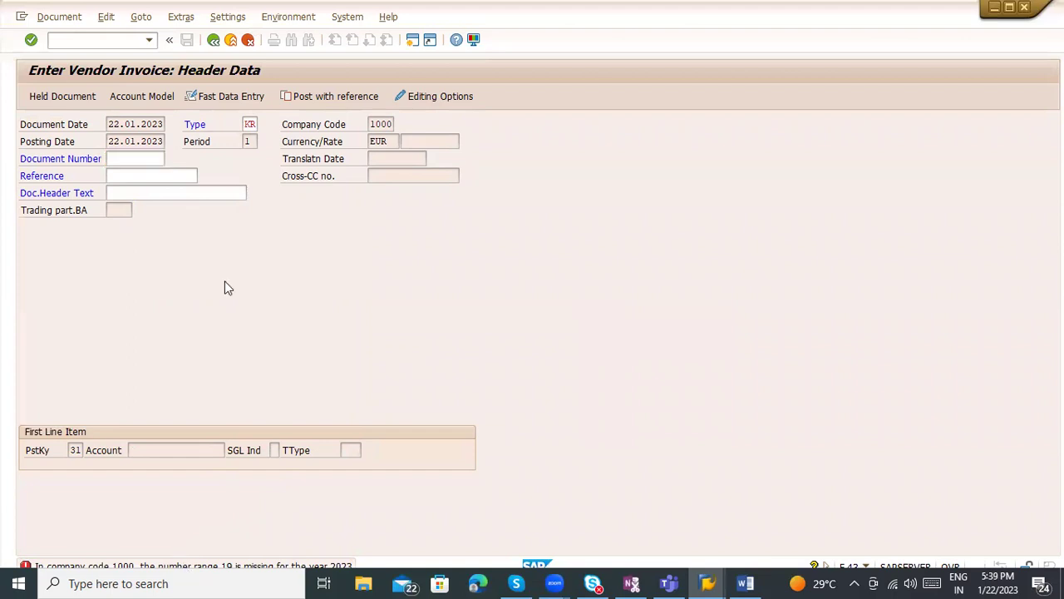
# Step: Read the detailed help for the invoice header error and exit F-43, discarding the entered data
pyautogui.press('F1')
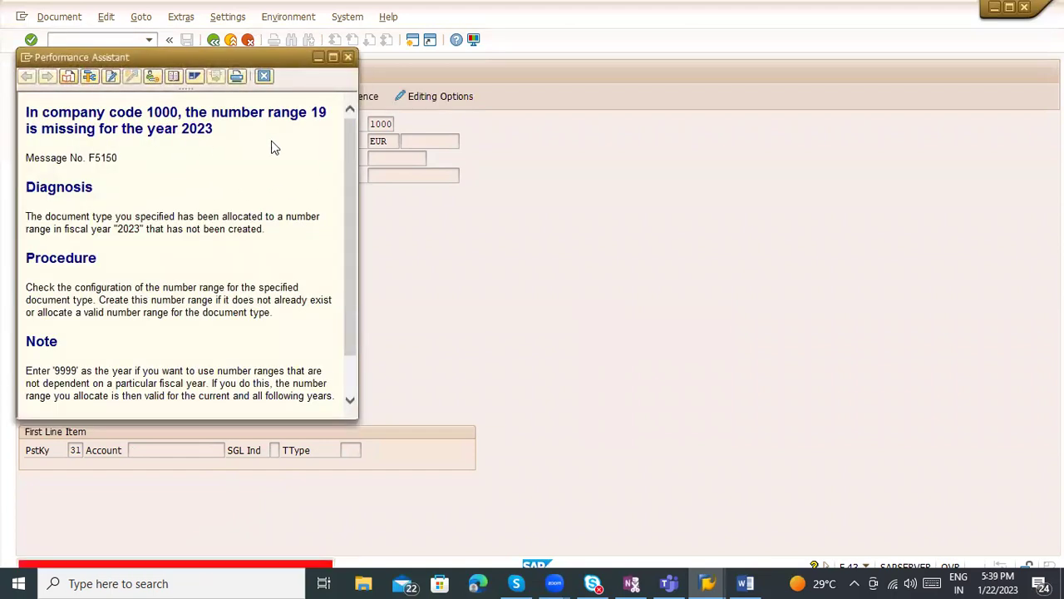
pyautogui.press('Escape')
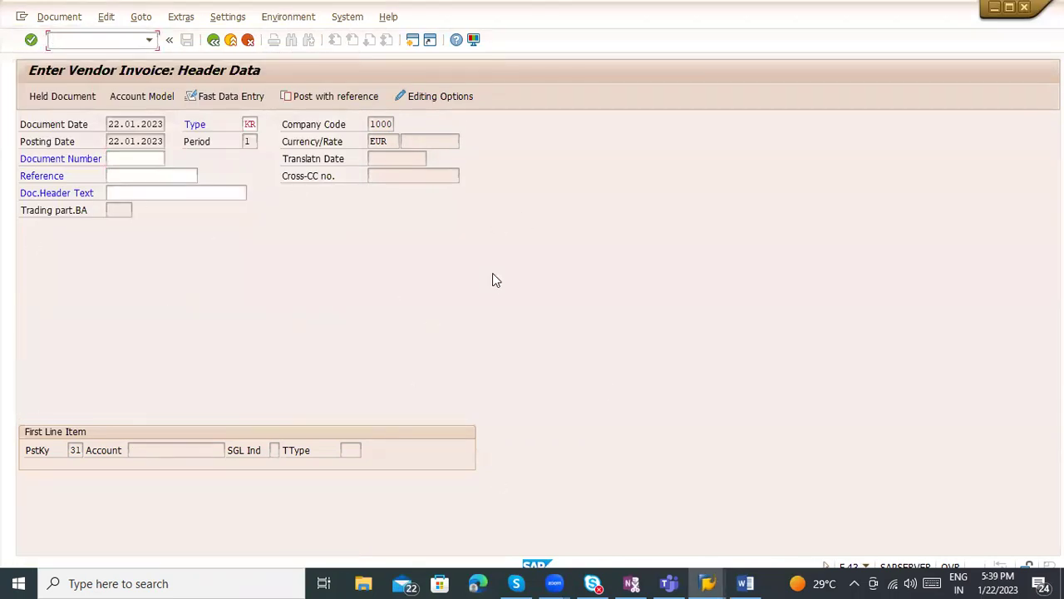
pyautogui.click(230, 39)
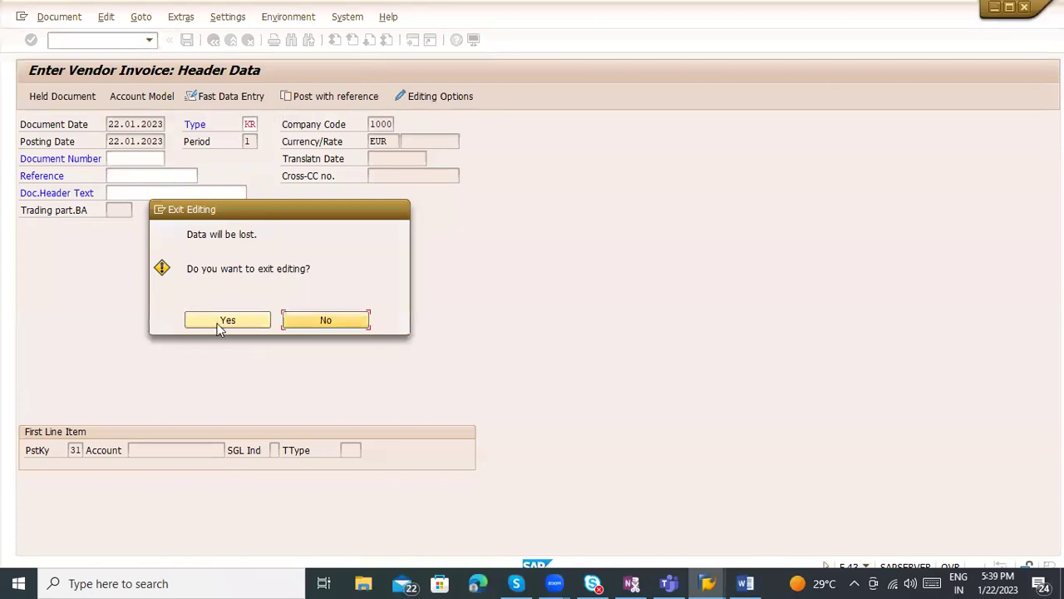
pyautogui.click(221, 324)
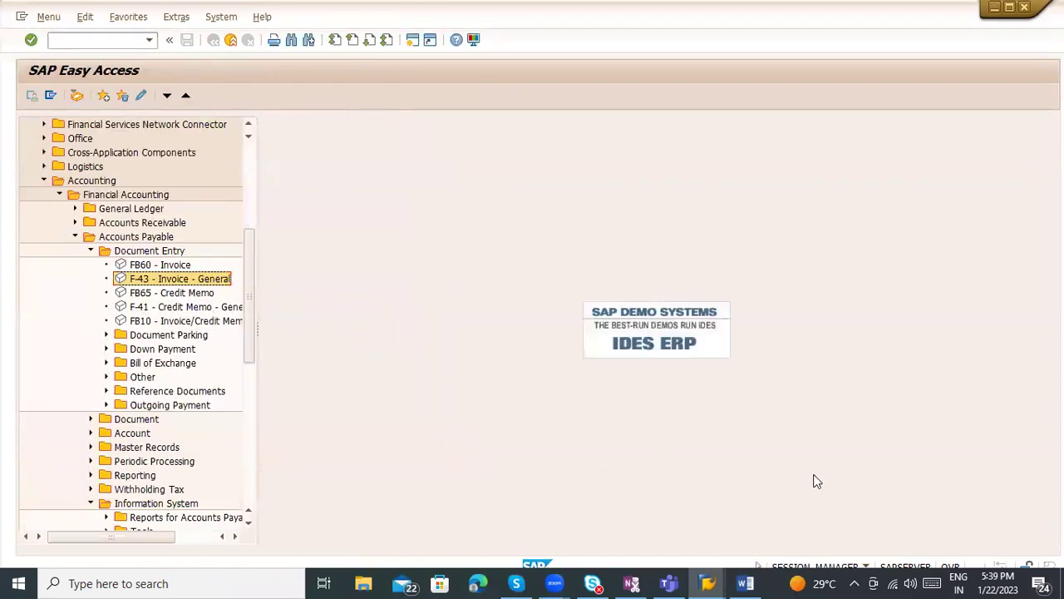
pyautogui.click(745, 583)
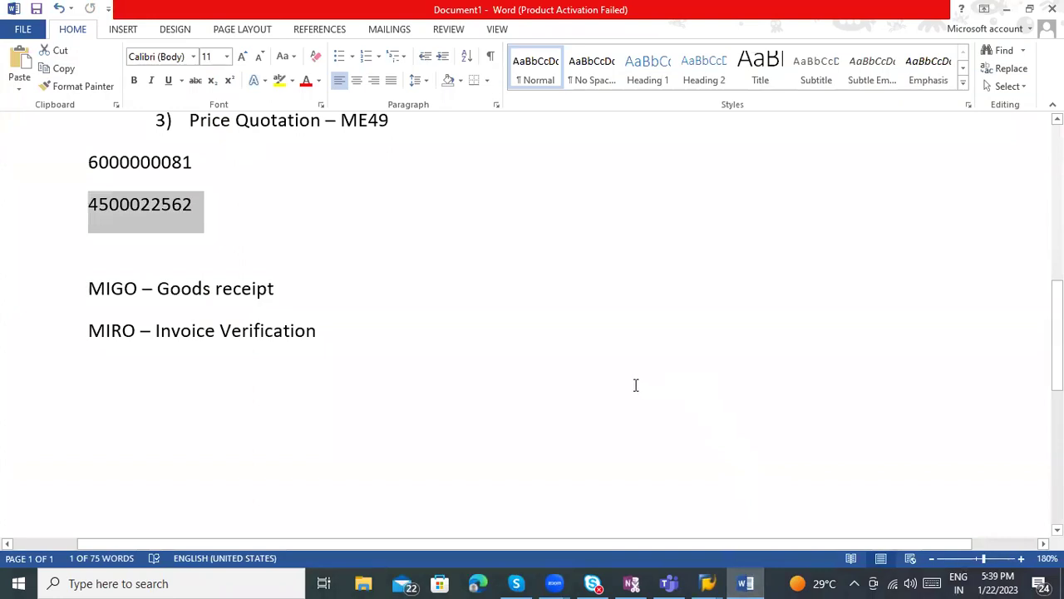
pyautogui.hotkey('alt', 'Tab')
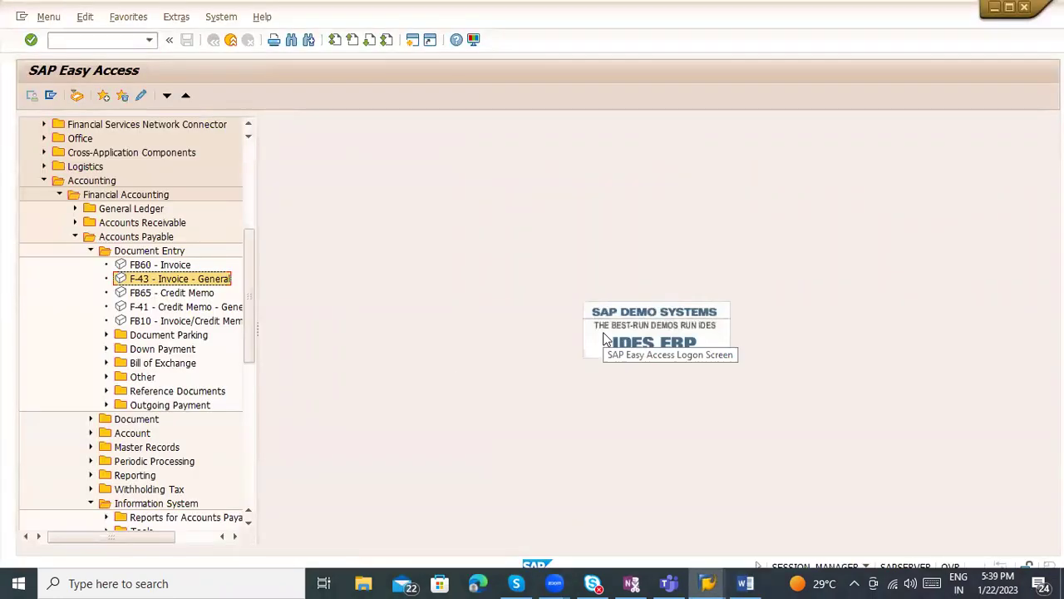
pyautogui.hotkey('alt', 'Tab')
pyautogui.hotkey('alt', 'Tab')
pyautogui.hotkey('alt', 'Tab')
pyautogui.hotkey('alt', 'Tab')
pyautogui.hotkey('alt', 'Tab')
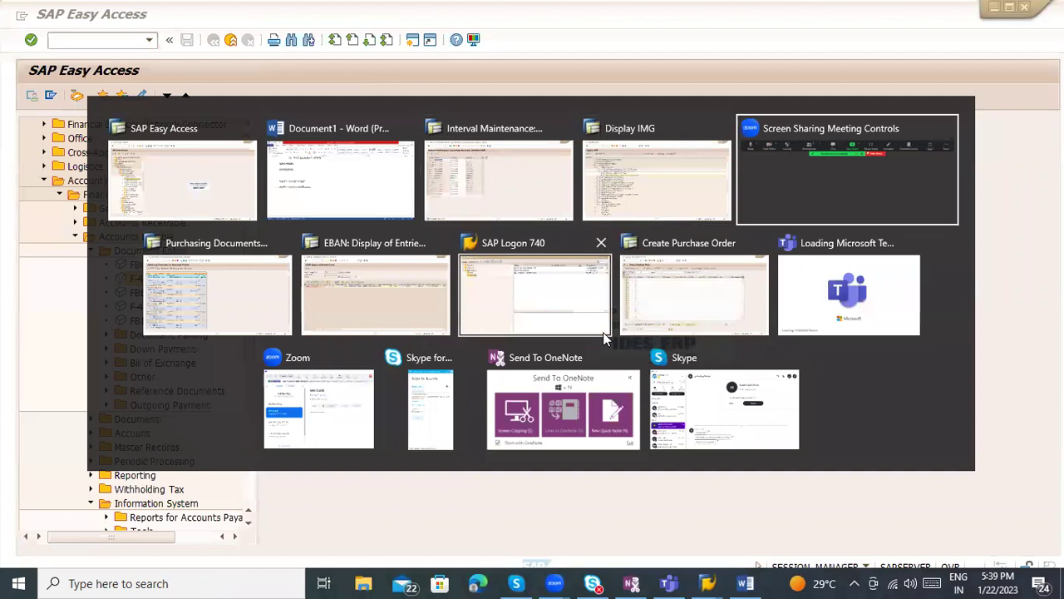
pyautogui.hotkey('alt', 'Tab')
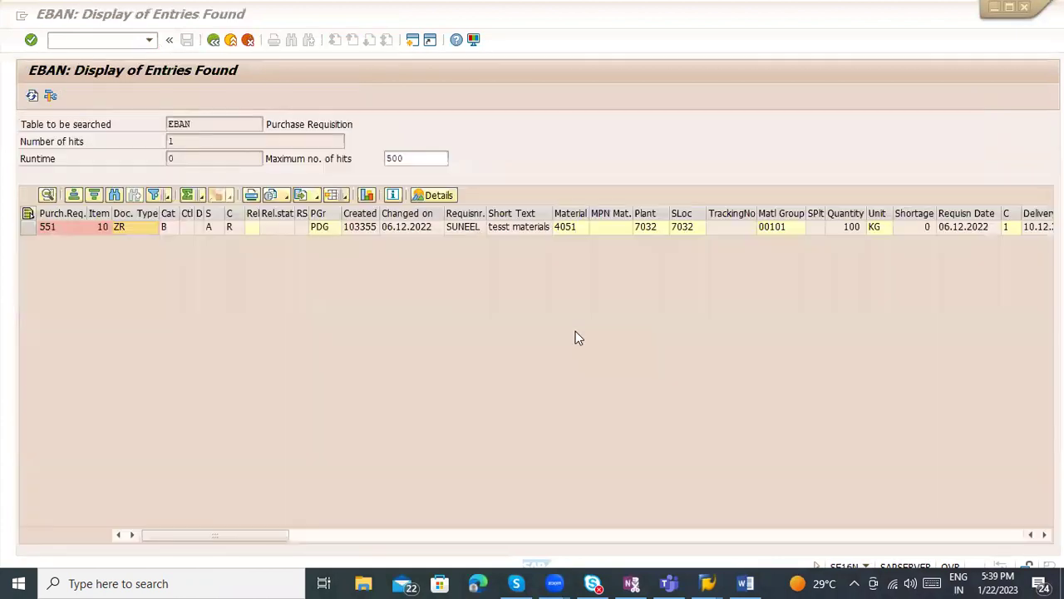
# Step: Switch to the Word notes and review the procurement-to-pay cycle steps from purchase requisition to price quotation
pyautogui.click(742, 583)
pyautogui.scroll(10, 288, 217)
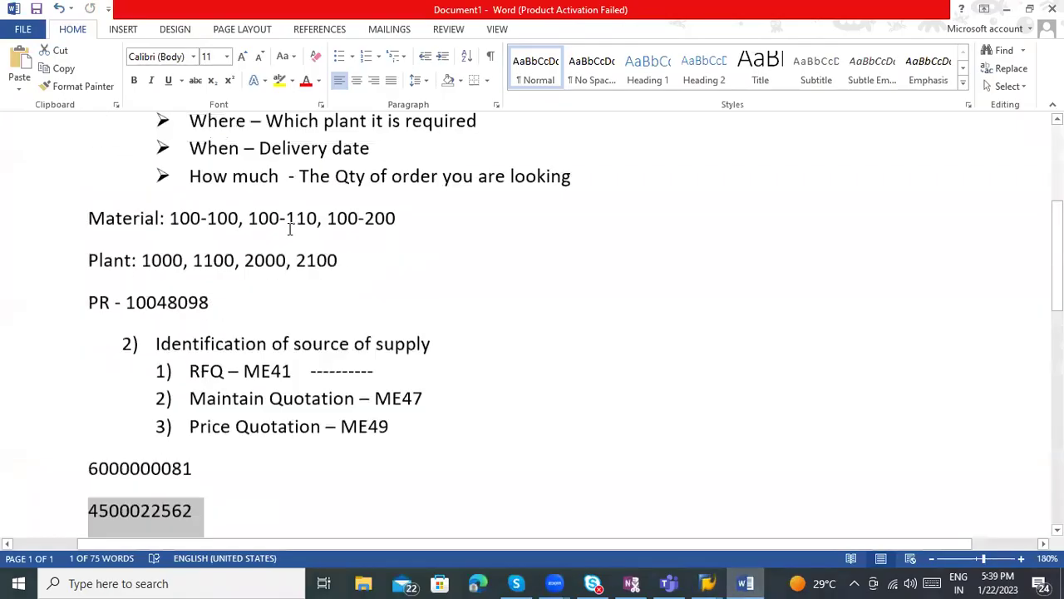
pyautogui.scroll(-4, 277, 222)
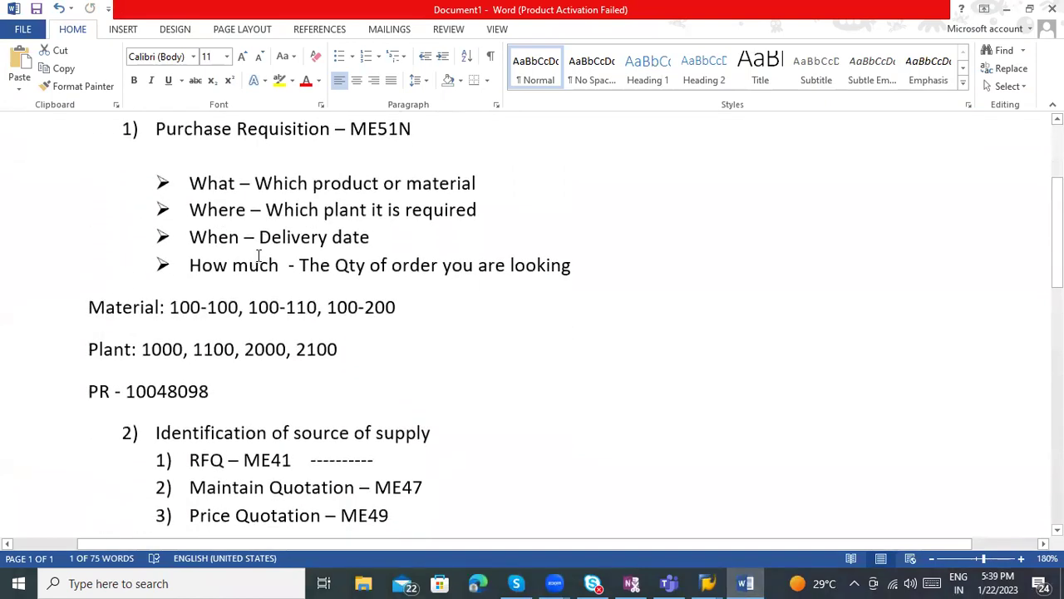
pyautogui.scroll(4, 259, 256)
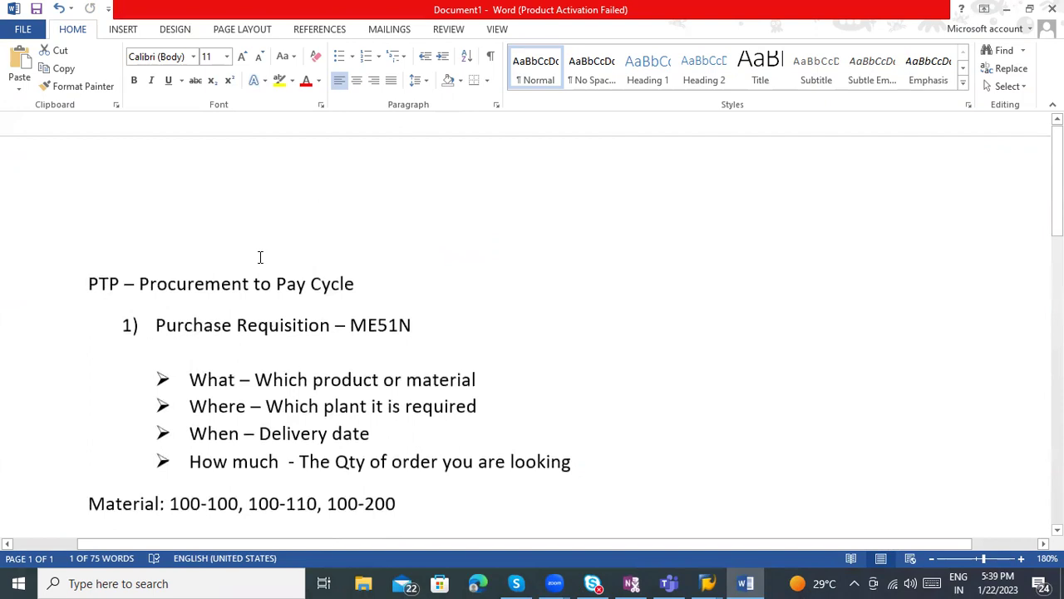
pyautogui.scroll(-5, 275, 289)
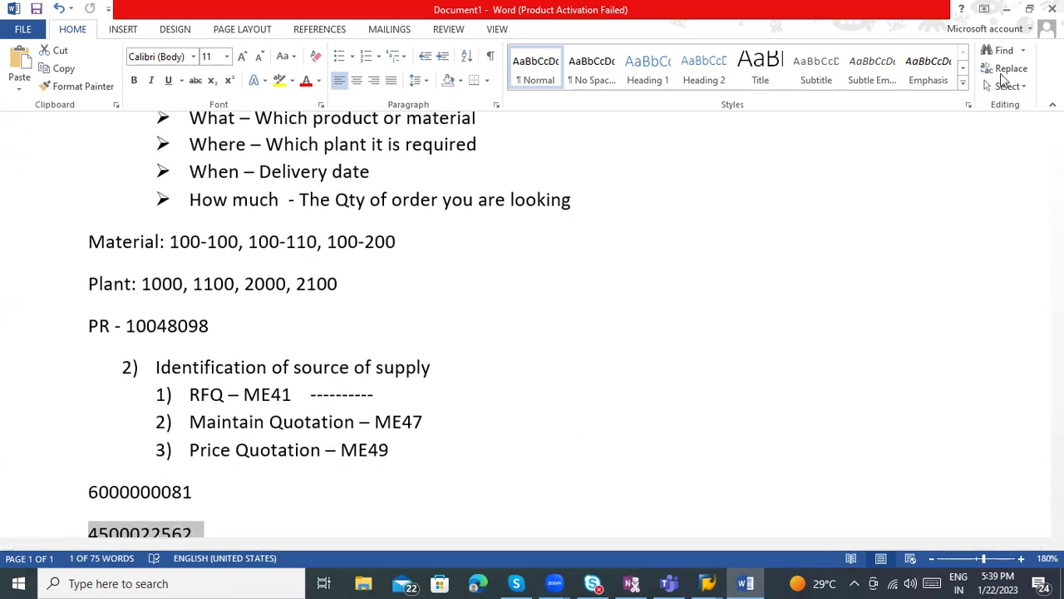
pyautogui.hotkey('alt', 'Tab')
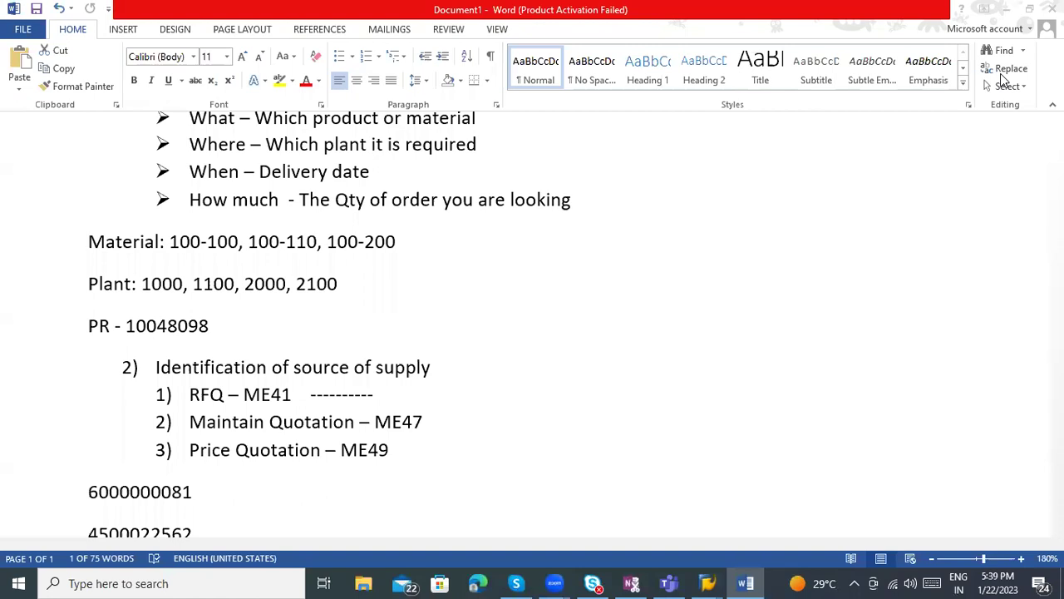